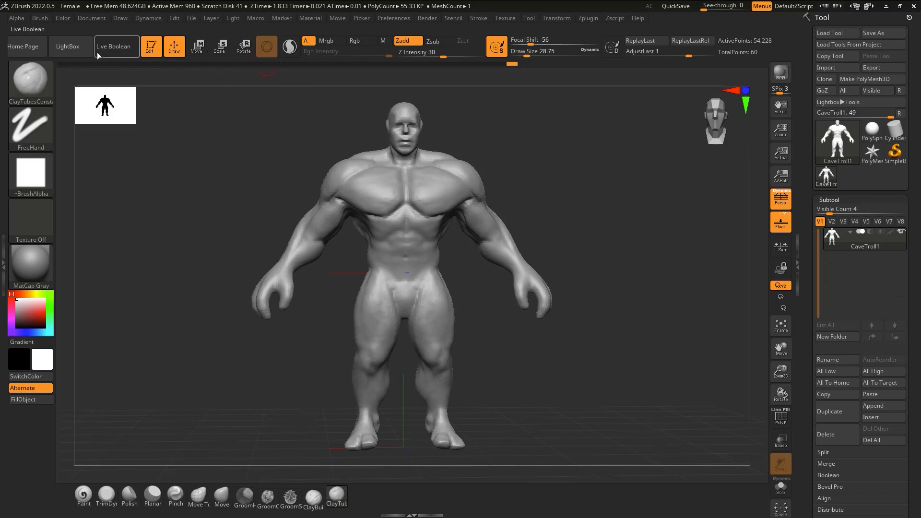
# Open the Heman.ZPR sample project without saving changes to the current one
pyautogui.click(70, 49)
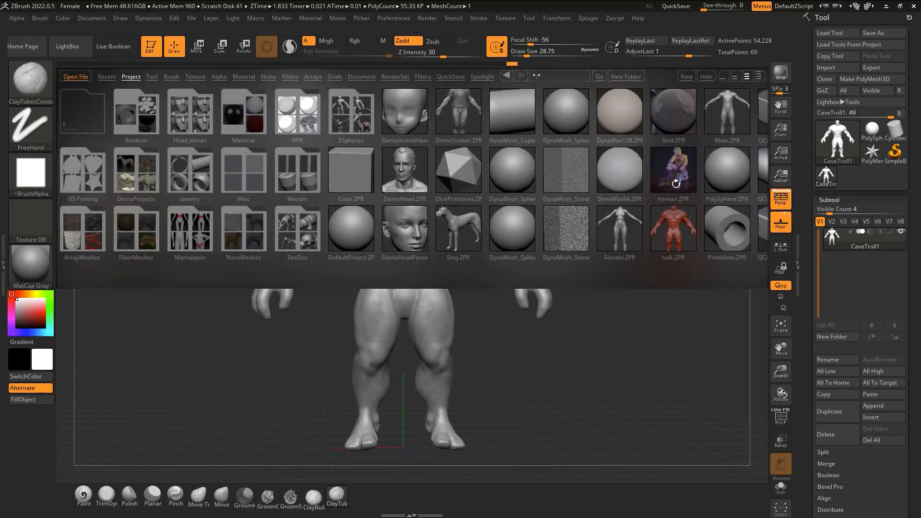
pyautogui.doubleClick(677, 172)
pyautogui.click(496, 286)
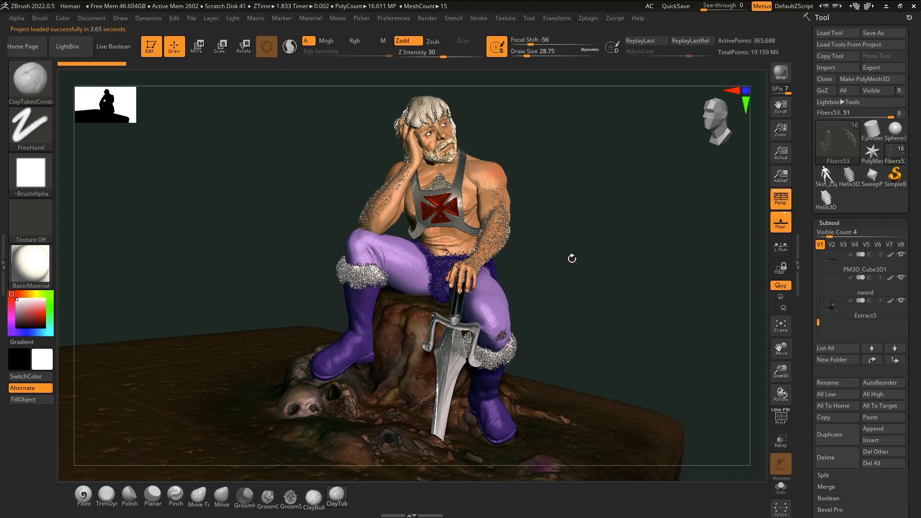
# Open the ZSphere_CaveTroll.ZPR project from the ZSpheres project folder, discarding changes to the current project
pyautogui.click(71, 50)
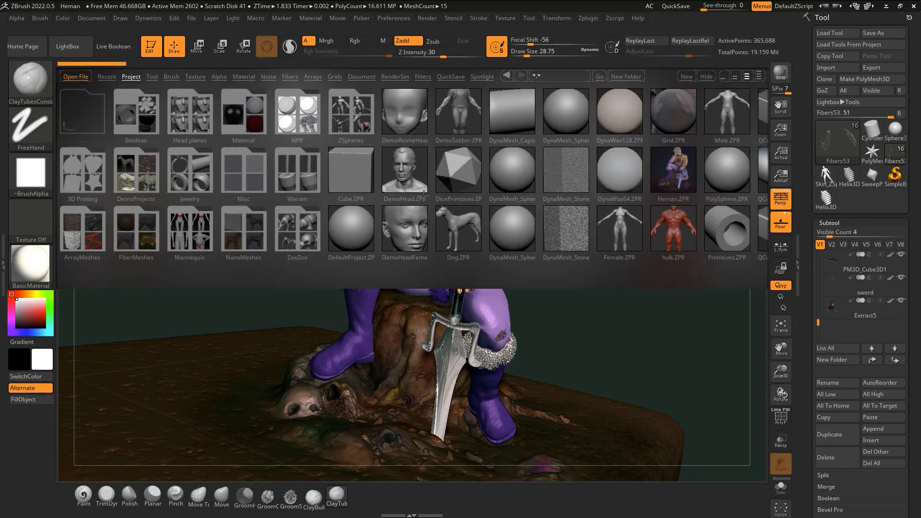
pyautogui.doubleClick(360, 117)
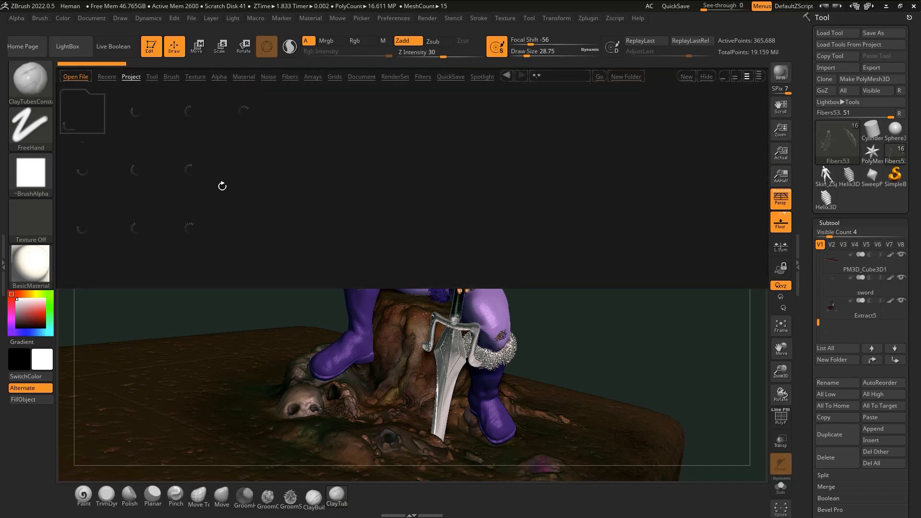
pyautogui.doubleClick(78, 170)
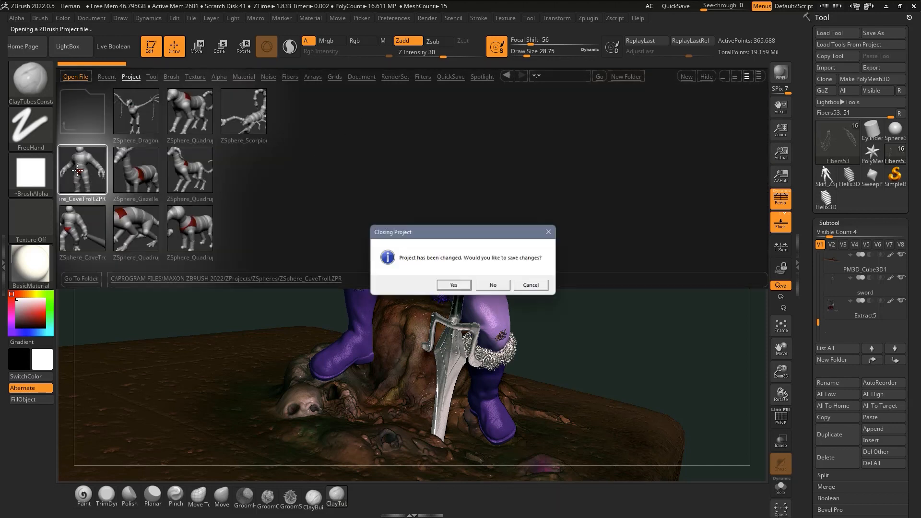
pyautogui.click(494, 287)
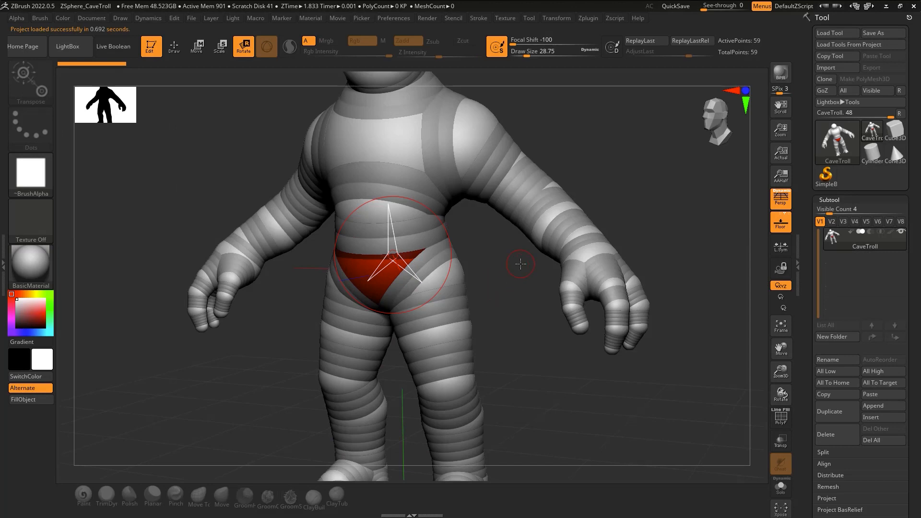
# Move the troll's shoulder ZSpheres closer to the torso, working from above the model
pyautogui.moveTo(778, 371); pyautogui.dragTo(779, 301)
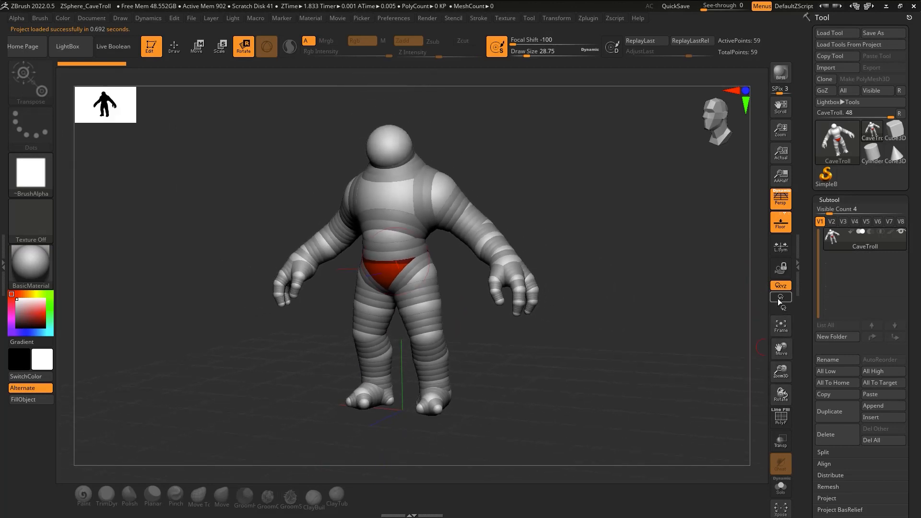
pyautogui.moveTo(783, 393)
pyautogui.mouseDown()
pyautogui.moveTo(796, 386)
pyautogui.moveTo(781, 395)
pyautogui.mouseUp()
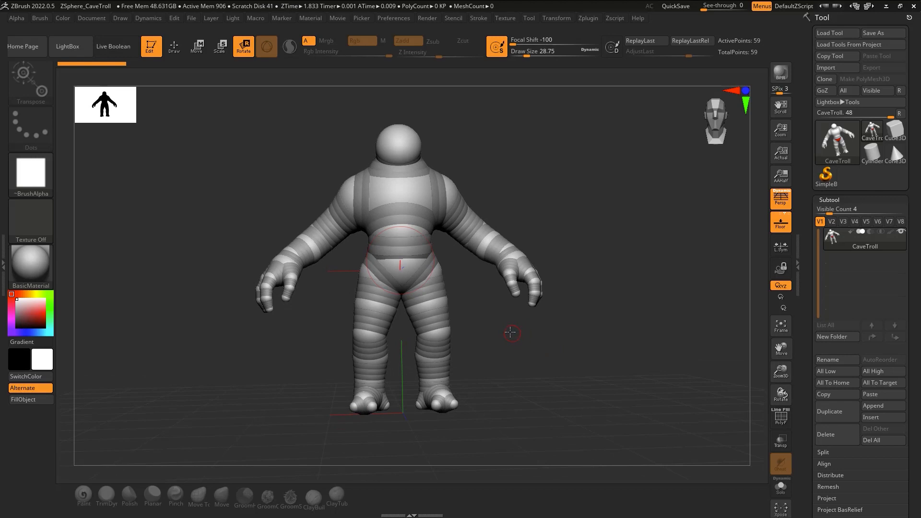
pyautogui.moveTo(510, 333); pyautogui.dragTo(478, 324)
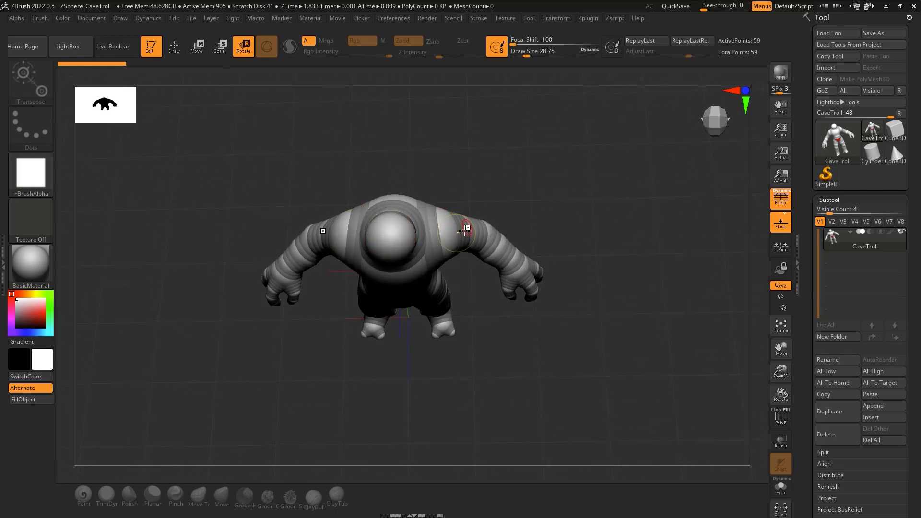
pyautogui.click(464, 231)
pyautogui.press('w')
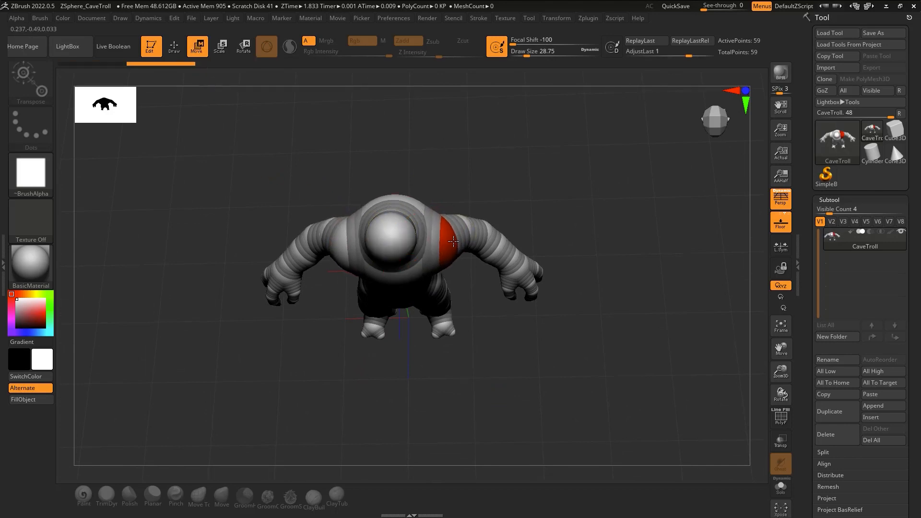
pyautogui.moveTo(453, 241); pyautogui.dragTo(368, 216)
# Adjust the placement of the arm and shoulder ZSpheres and return to a straight front view
pyautogui.click(424, 237)
pyautogui.moveTo(424, 237)
pyautogui.mouseDown(button='right')
pyautogui.moveTo(401, 247)
pyautogui.moveTo(413, 237)
pyautogui.mouseUp(button='right')
pyautogui.moveTo(367, 219); pyautogui.dragTo(370, 223)
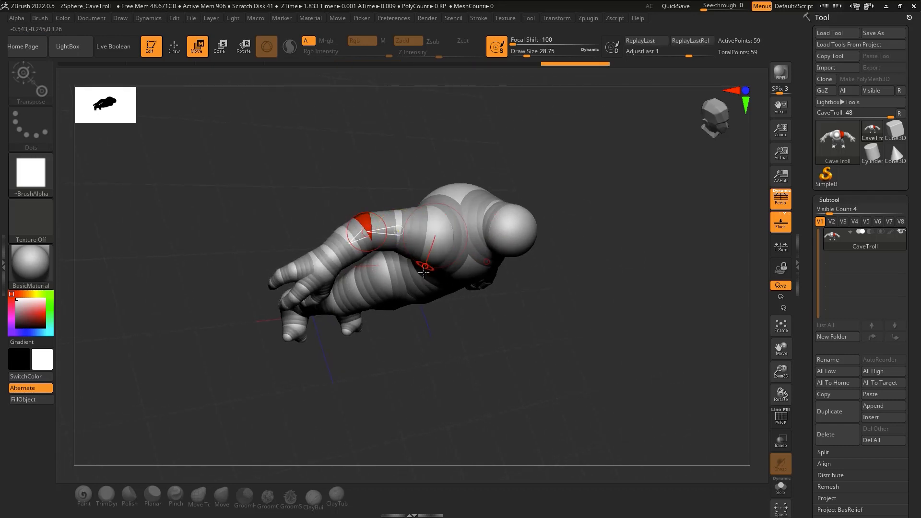
pyautogui.moveTo(426, 268); pyautogui.dragTo(577, 241, button='right')
pyautogui.keyDown('ctrl'); pyautogui.moveTo(563, 303); pyautogui.dragTo(520, 267, button='right'); pyautogui.keyUp('ctrl')
pyautogui.click(712, 122)
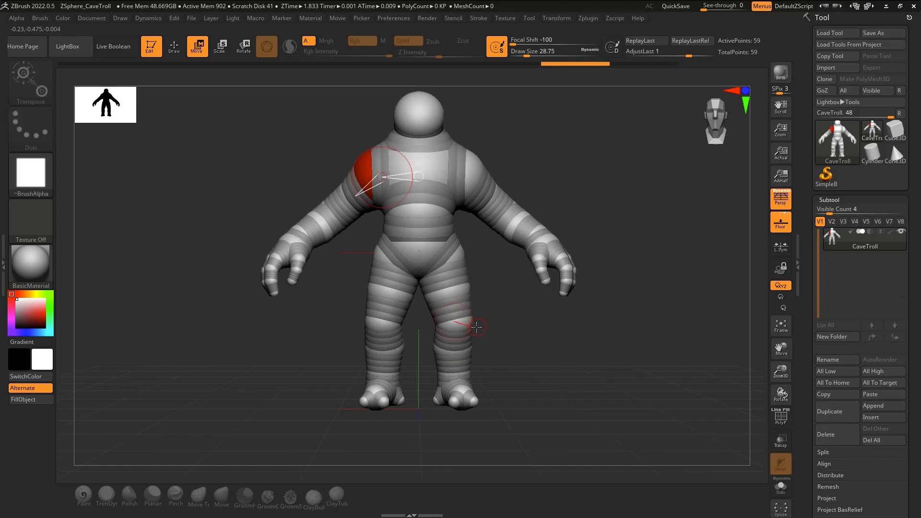
# Undo the last two ZSphere edits and raise the draw size to about 305
pyautogui.moveTo(527, 52); pyautogui.dragTo(550, 60)
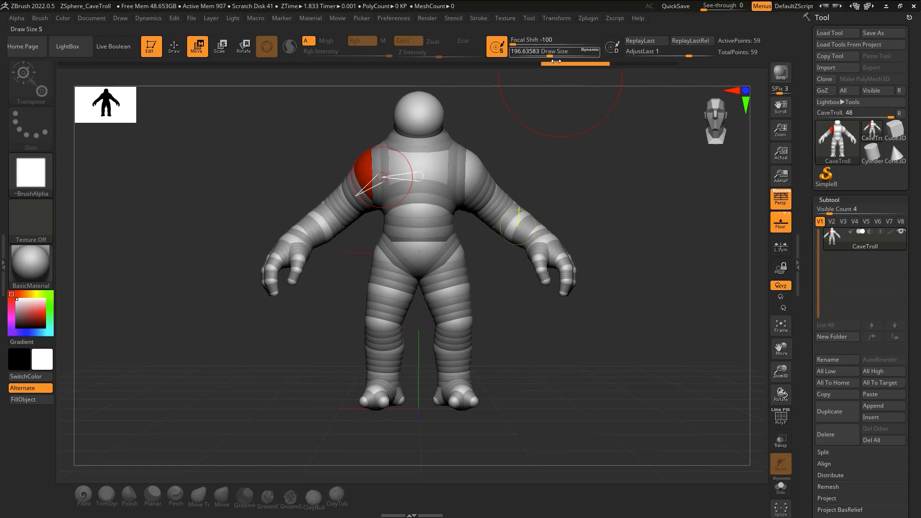
pyautogui.hotkey('ctrl', 'z')
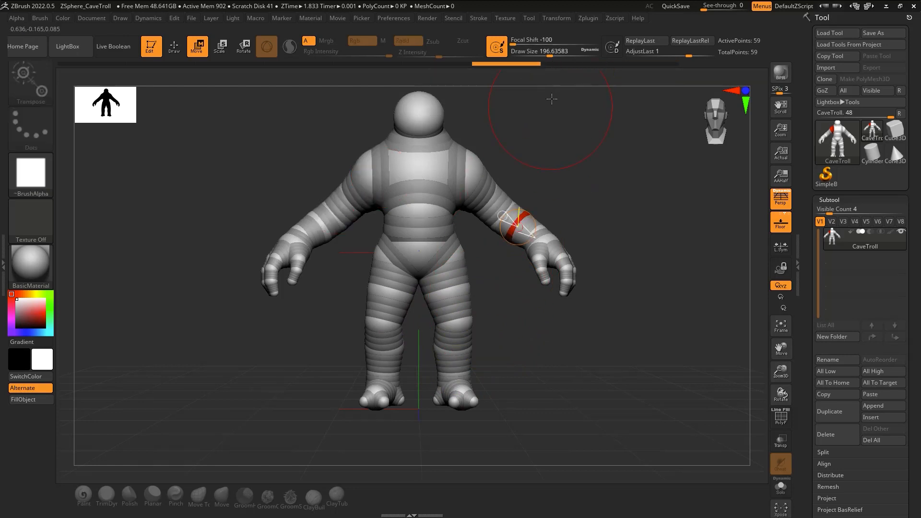
pyautogui.hotkey('ctrl', 'z')
pyautogui.moveTo(551, 57); pyautogui.dragTo(559, 58)
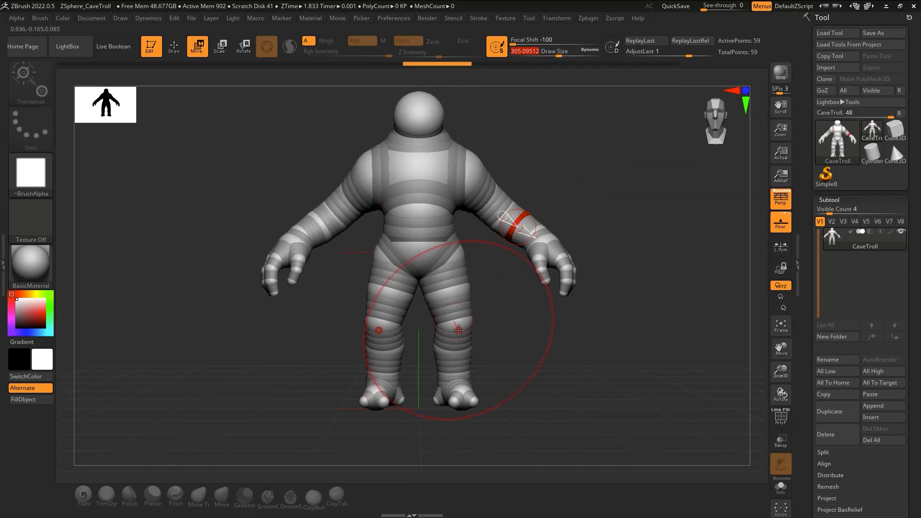
# Try to lengthen the legs by pulling the knee and foot ZSpheres downward
pyautogui.keyDown('ctrl'); pyautogui.click(455, 333); pyautogui.keyUp('ctrl')
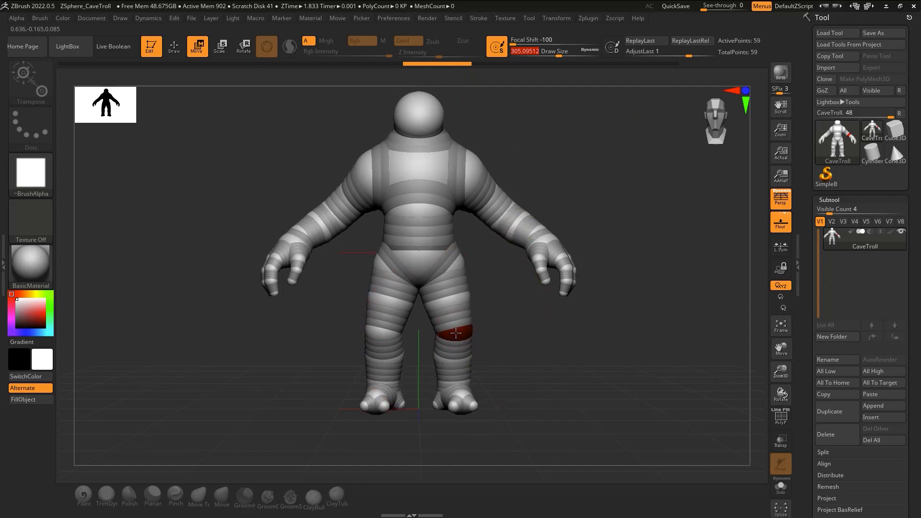
pyautogui.moveTo(456, 332); pyautogui.dragTo(459, 363)
pyautogui.moveTo(462, 395)
pyautogui.mouseDown()
pyautogui.moveTo(464, 446)
pyautogui.moveTo(466, 386)
pyautogui.moveTo(466, 399)
pyautogui.mouseUp()
pyautogui.hotkey('ctrl', 'z')
pyautogui.hotkey('ctrl', 'z')
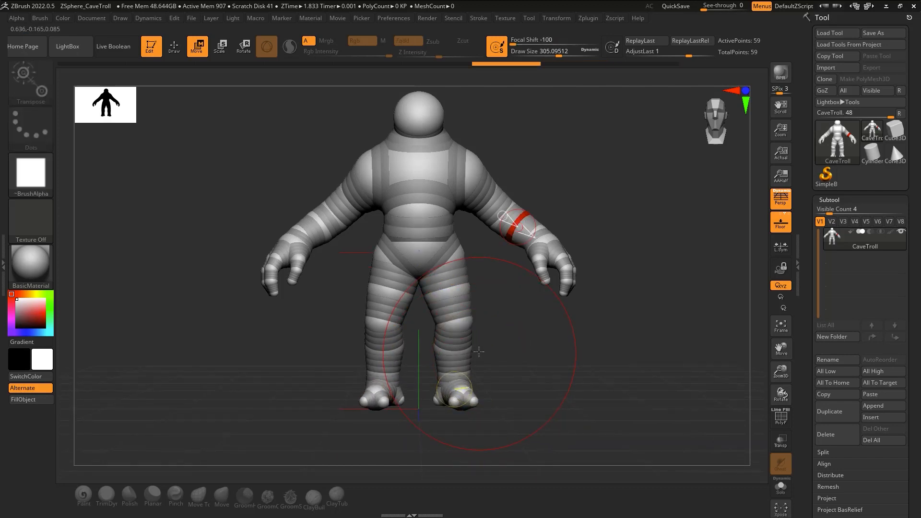
pyautogui.hotkey('ctrl', 'z')
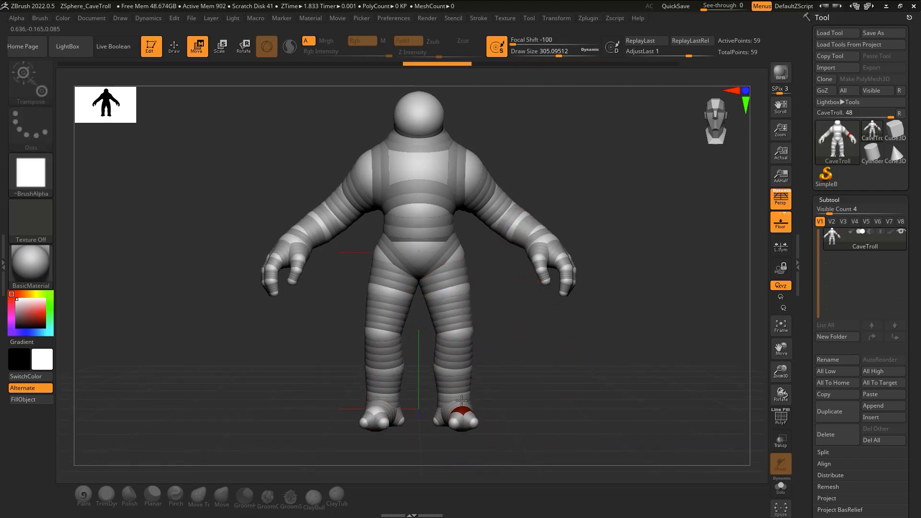
# Move the foot ZSpheres downward to lengthen the troll's legs
pyautogui.moveTo(461, 400); pyautogui.dragTo(462, 403)
pyautogui.keyDown('ctrl'); pyautogui.moveTo(505, 220); pyautogui.dragTo(481, 331, button='right'); pyautogui.keyUp('ctrl')
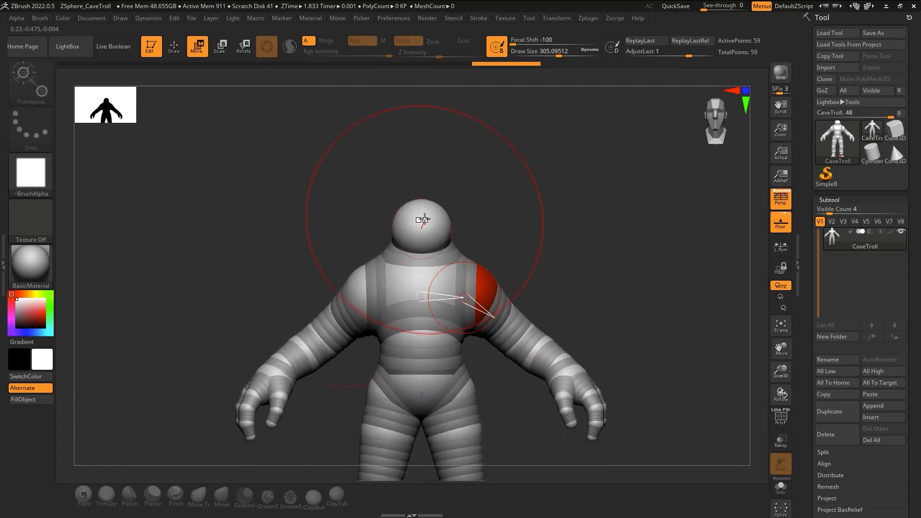
# Scale the head ZSphere slightly, reduce the draw size to 1 and adjust the size of the pelvis and hip ZSpheres
pyautogui.press('e')
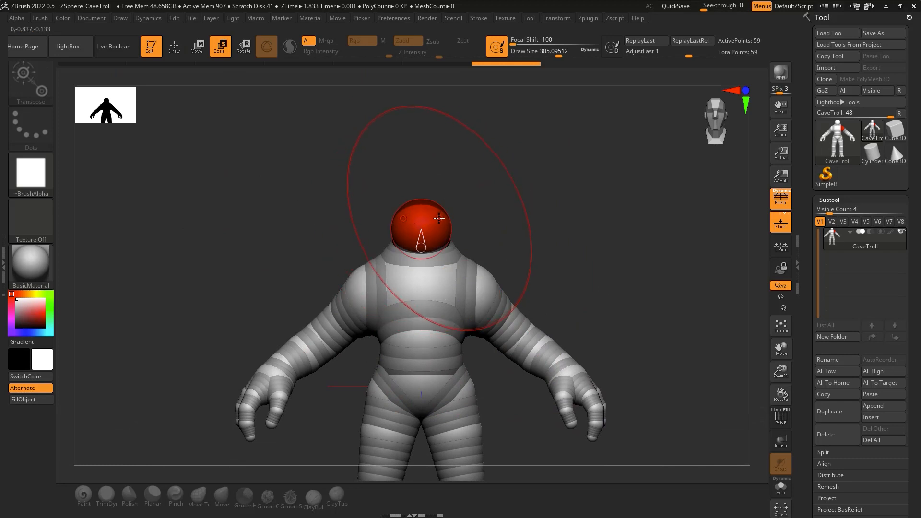
pyautogui.moveTo(439, 218); pyautogui.dragTo(434, 231)
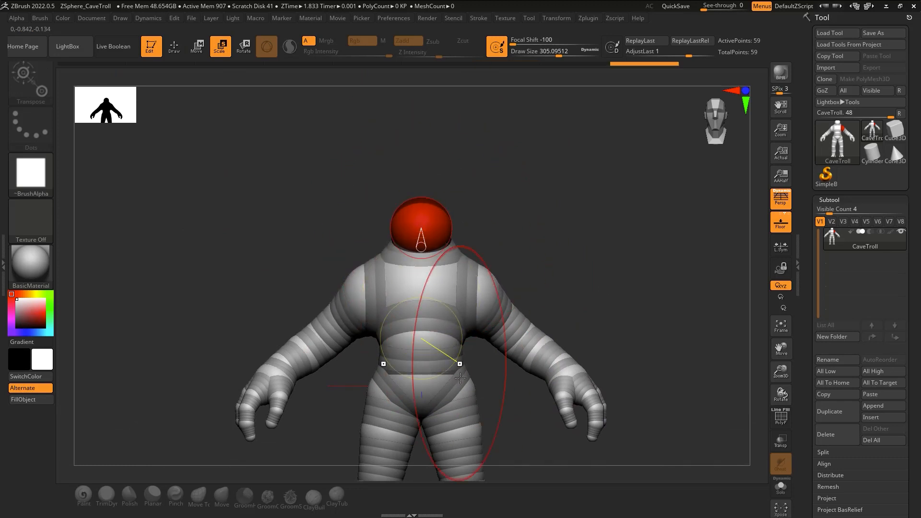
pyautogui.moveTo(464, 393); pyautogui.dragTo(465, 391)
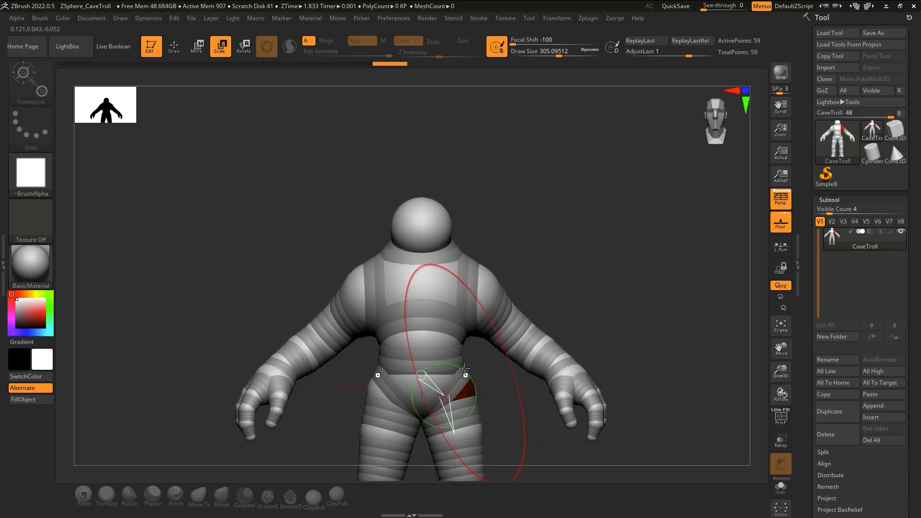
pyautogui.moveTo(550, 55); pyautogui.dragTo(506, 70)
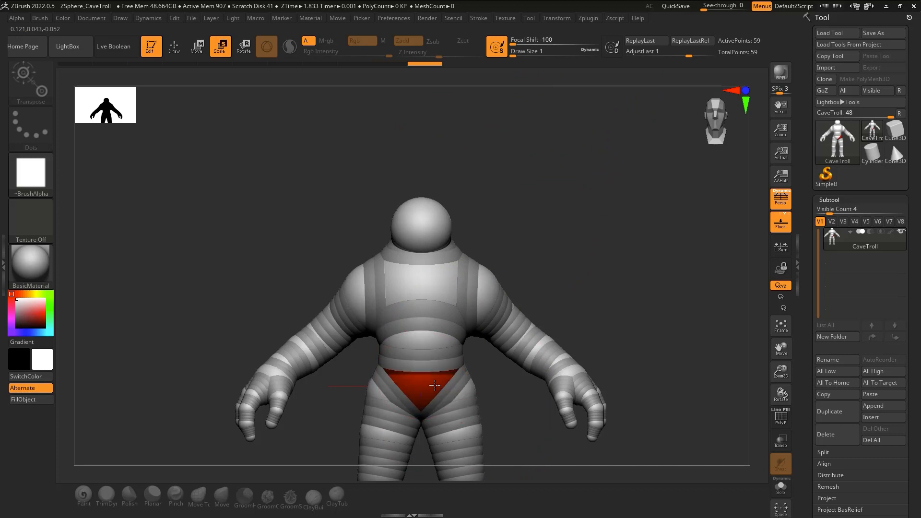
pyautogui.moveTo(433, 386)
pyautogui.mouseDown()
pyautogui.moveTo(438, 374)
pyautogui.moveTo(438, 382)
pyautogui.moveTo(473, 378)
pyautogui.moveTo(482, 310)
pyautogui.mouseUp()
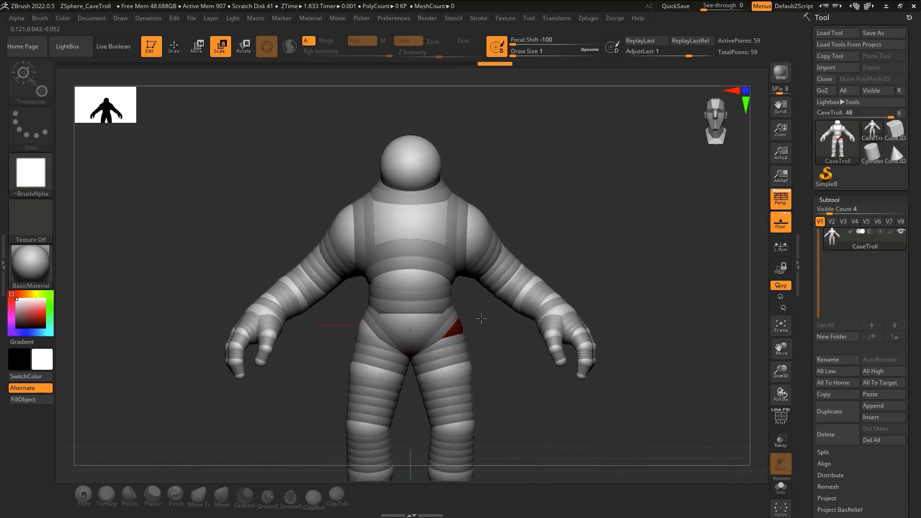
# Reposition the mid-thigh ZSpheres and scale them slightly larger to thicken the upper legs
pyautogui.press('w')
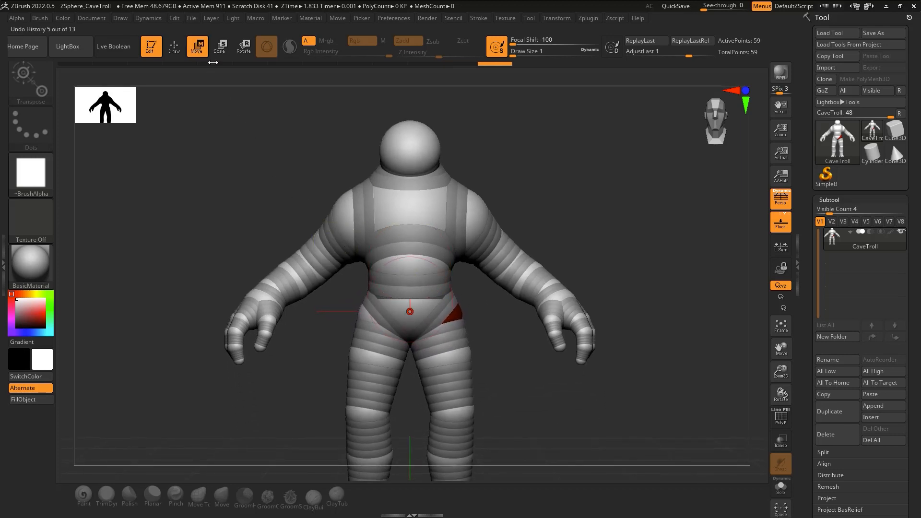
pyautogui.moveTo(461, 371); pyautogui.dragTo(465, 373)
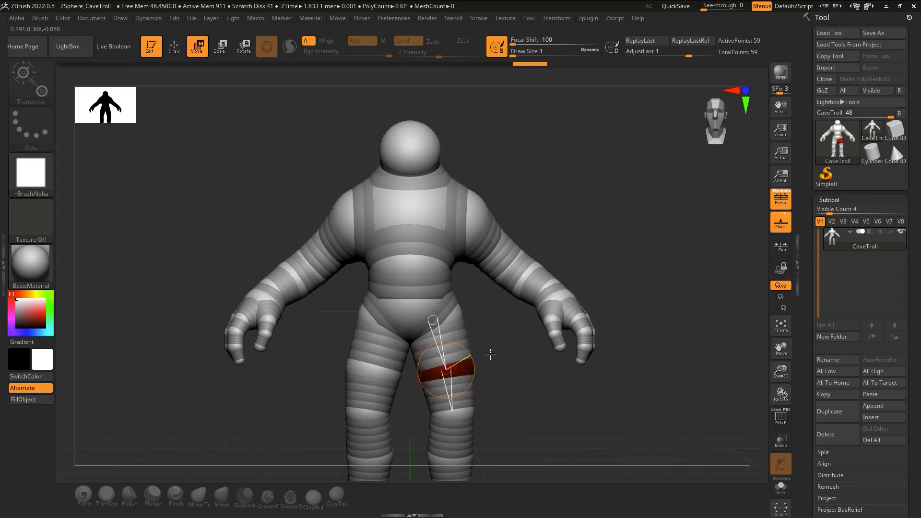
pyautogui.keyDown('ctrl'); pyautogui.moveTo(489, 356); pyautogui.dragTo(488, 314, button='right'); pyautogui.keyUp('ctrl')
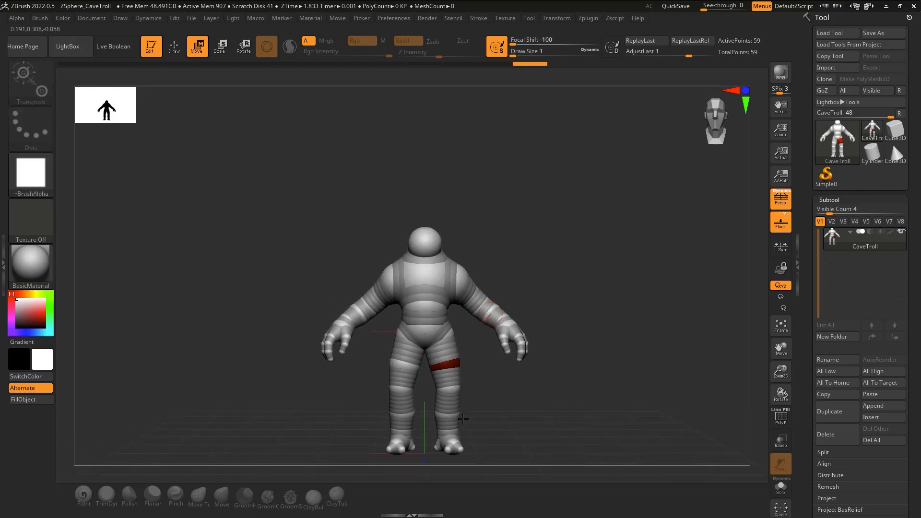
pyautogui.keyDown('alt'); pyautogui.moveTo(480, 397); pyautogui.dragTo(477, 370, button='right'); pyautogui.keyUp('alt')
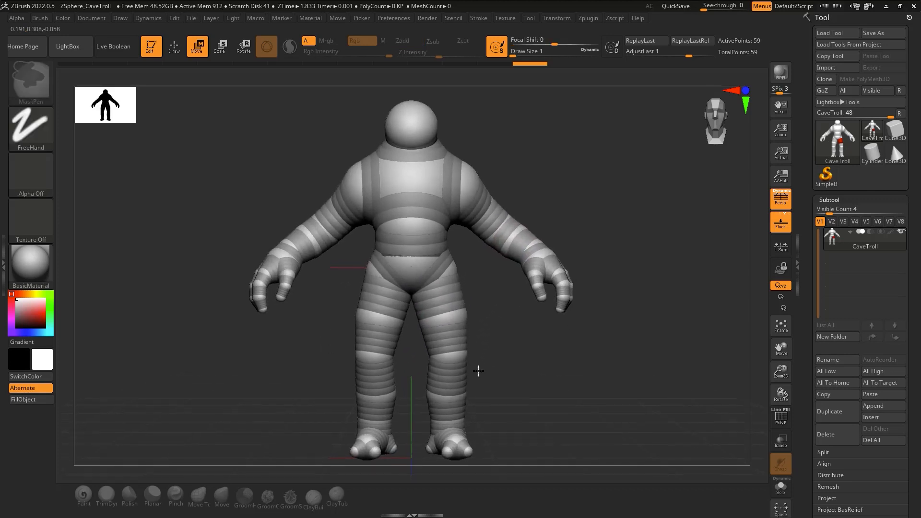
pyautogui.press('e')
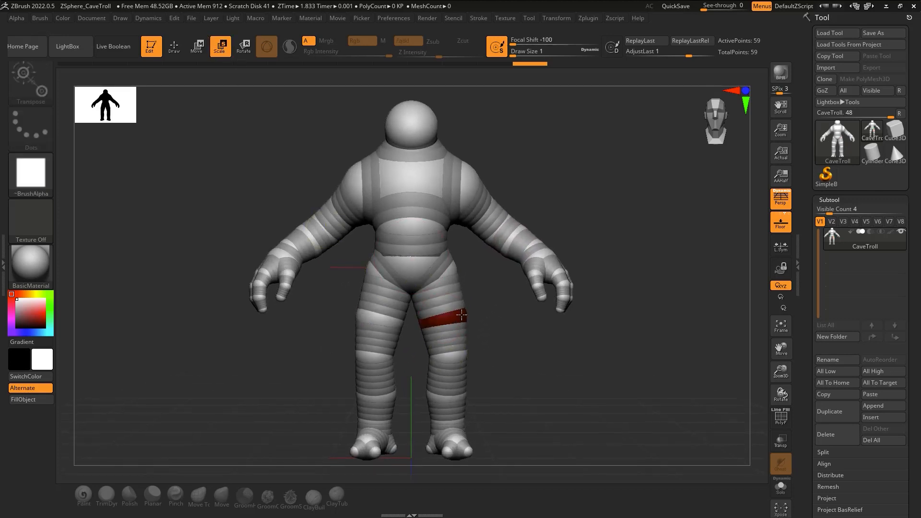
pyautogui.moveTo(448, 329); pyautogui.dragTo(425, 351)
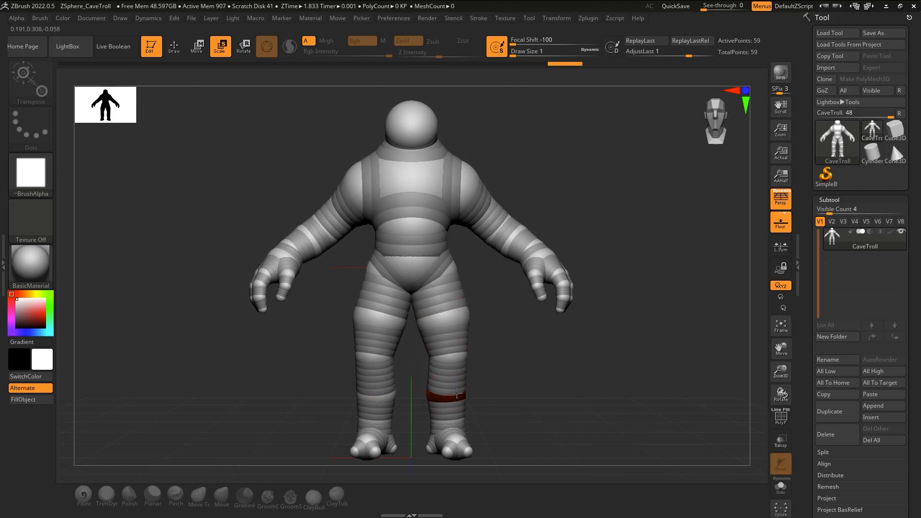
# Adjust the size of the calf ZSpheres and move them slightly up toward the knees
pyautogui.moveTo(478, 371); pyautogui.dragTo(459, 394)
pyautogui.press('w')
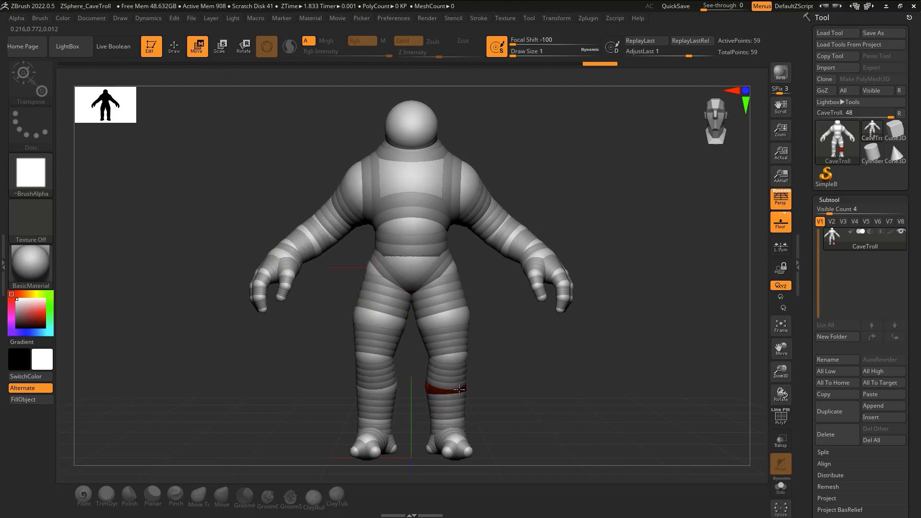
pyautogui.moveTo(479, 379); pyautogui.dragTo(465, 341)
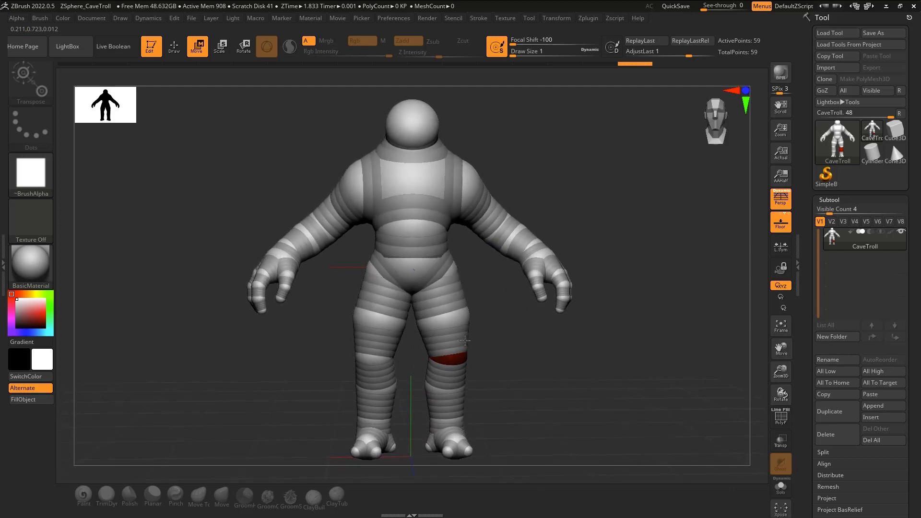
# Scale the head ZSphere down to roughly neck width and move it slightly upward
pyautogui.moveTo(448, 267)
pyautogui.keyDown('ctrl'); pyautogui.mouseDown(button='right')
pyautogui.moveTo(459, 240)
pyautogui.moveTo(442, 368)
pyautogui.moveTo(438, 288)
pyautogui.mouseUp(button='right'); pyautogui.keyUp('ctrl')
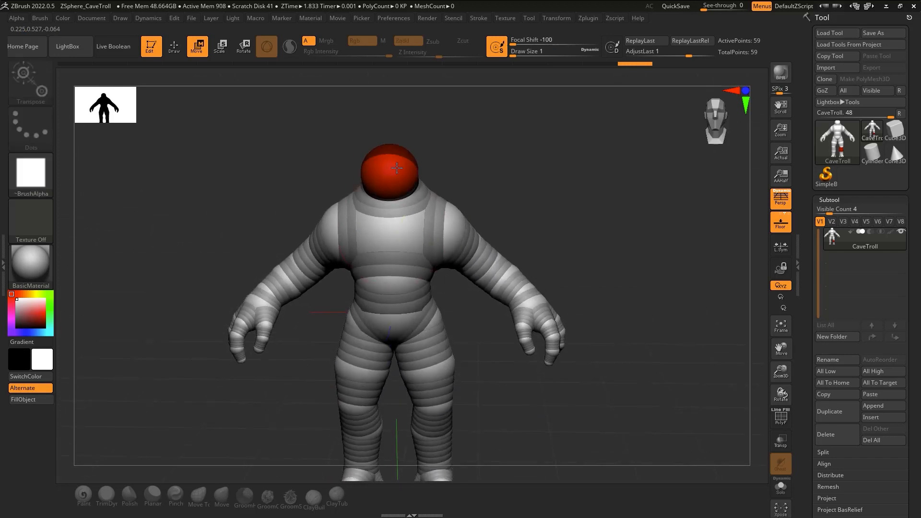
pyautogui.press('e')
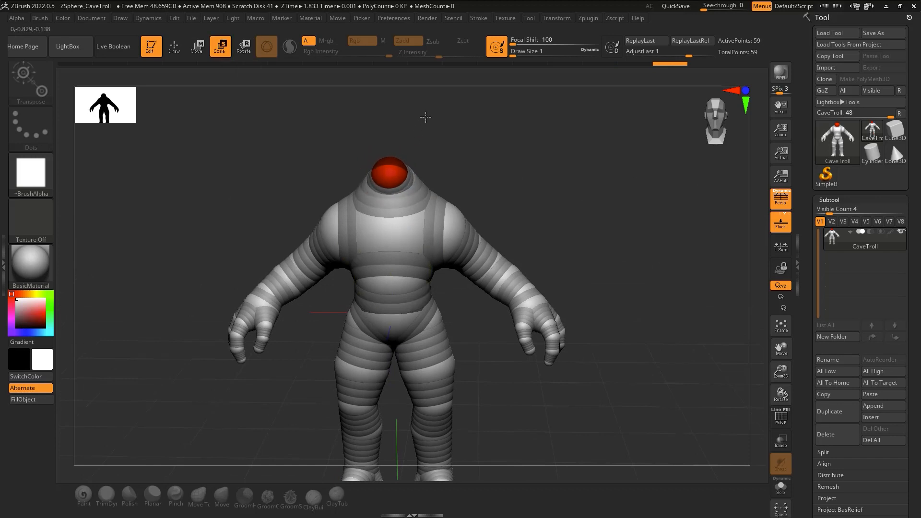
pyautogui.press('w')
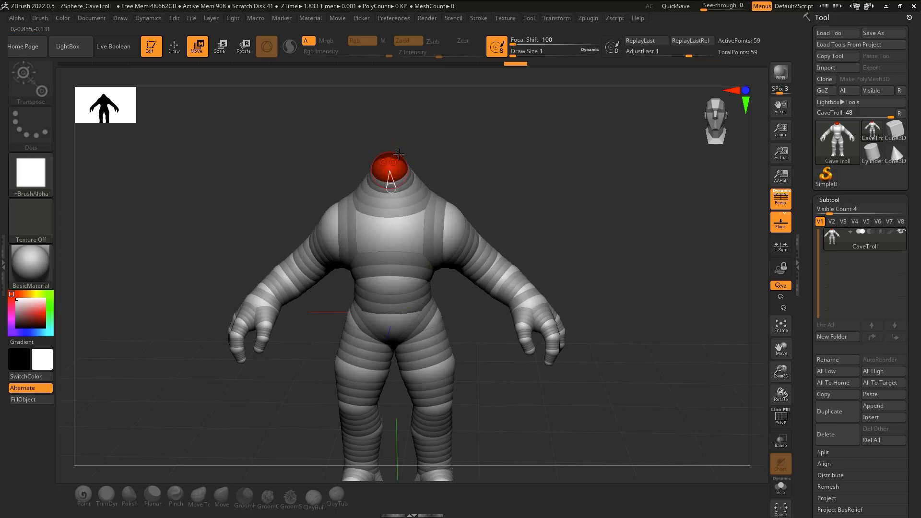
# Adjust the size of the neck ZSphere beneath the head in Scale mode
pyautogui.moveTo(399, 154); pyautogui.dragTo(449, 174, button='right')
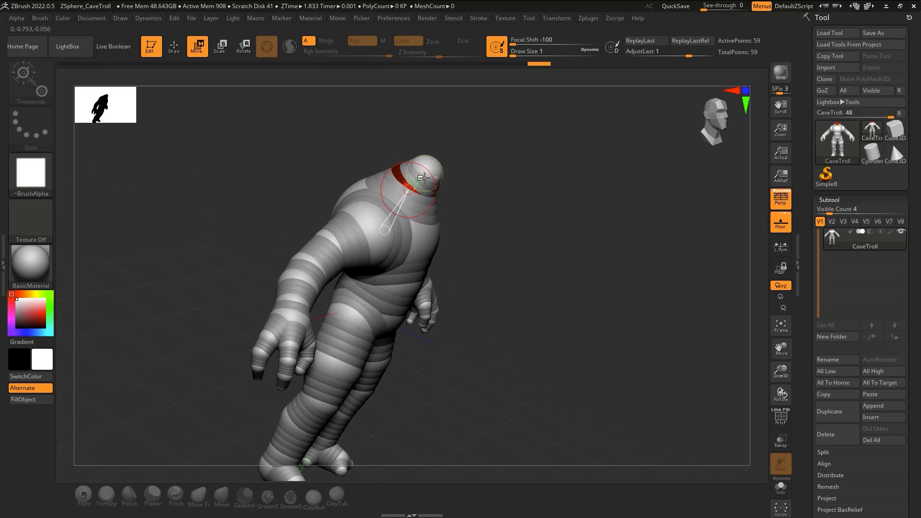
pyautogui.click(219, 47)
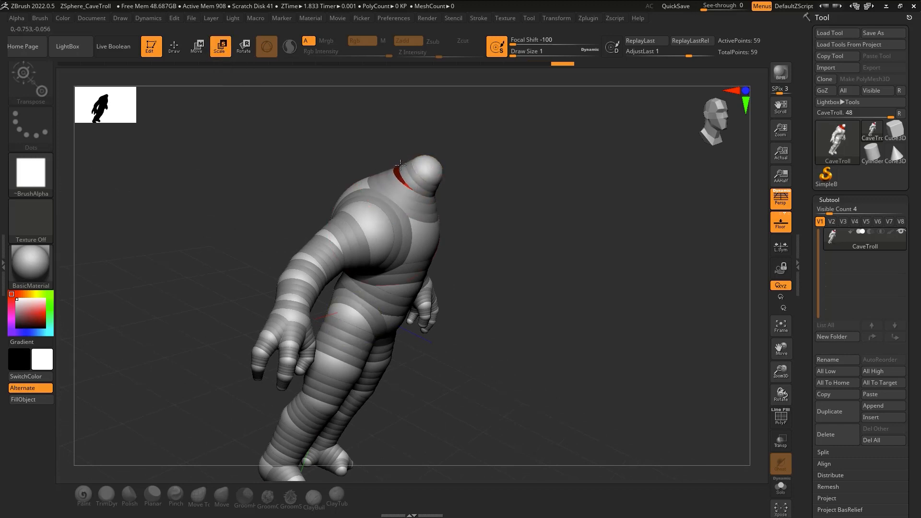
pyautogui.moveTo(429, 167); pyautogui.dragTo(394, 138, button='right')
pyautogui.moveTo(401, 139); pyautogui.dragTo(433, 167)
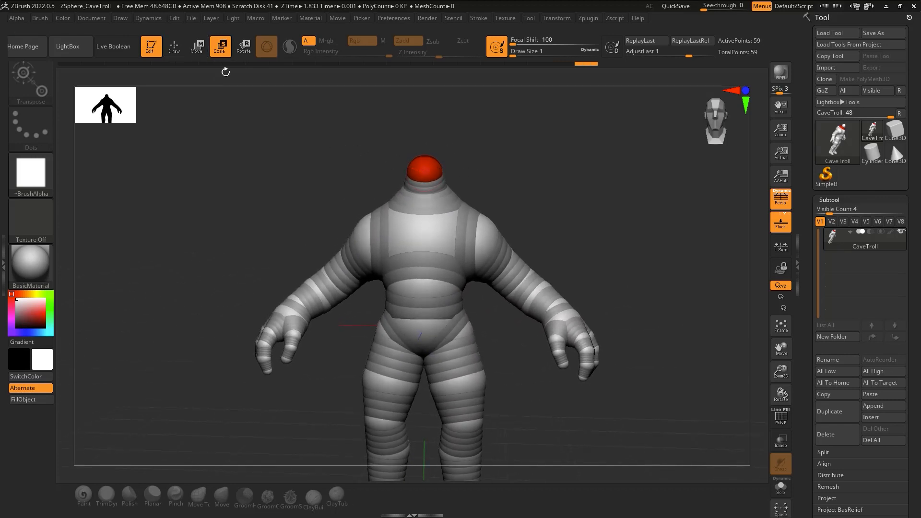
# Add a new ZSphere on top of the neck, move it up slightly and enlarge it to form the head
pyautogui.press('q')
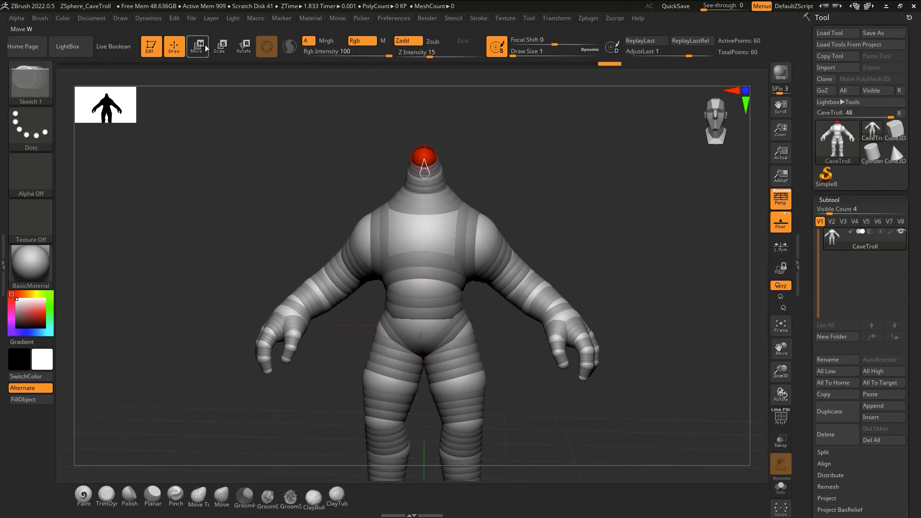
pyautogui.press('e')
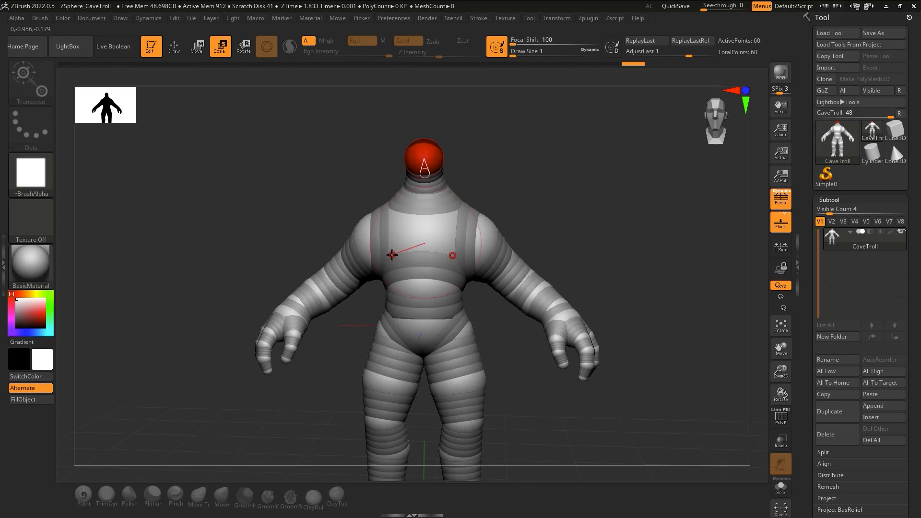
pyautogui.press('w')
pyautogui.moveTo(425, 159)
pyautogui.mouseDown()
pyautogui.moveTo(426, 126)
pyautogui.moveTo(427, 147)
pyautogui.mouseUp()
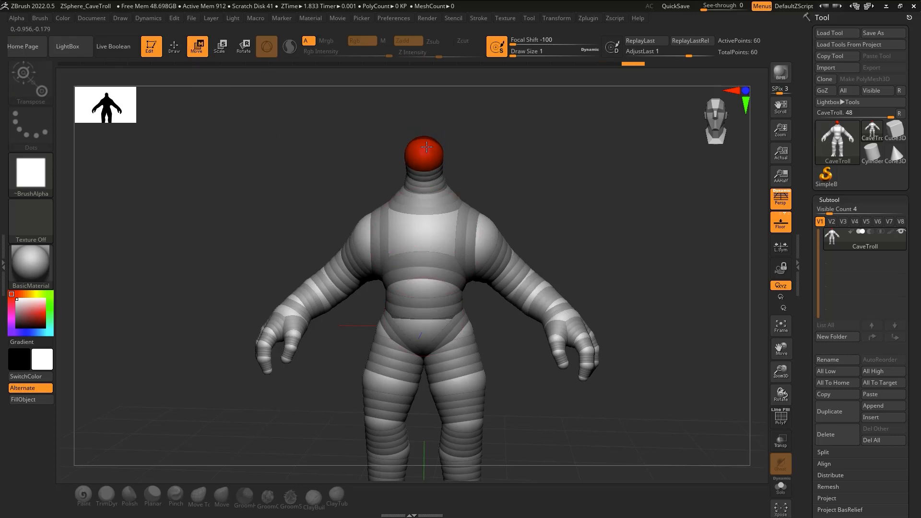
pyautogui.click(222, 47)
pyautogui.moveTo(425, 158); pyautogui.dragTo(410, 249)
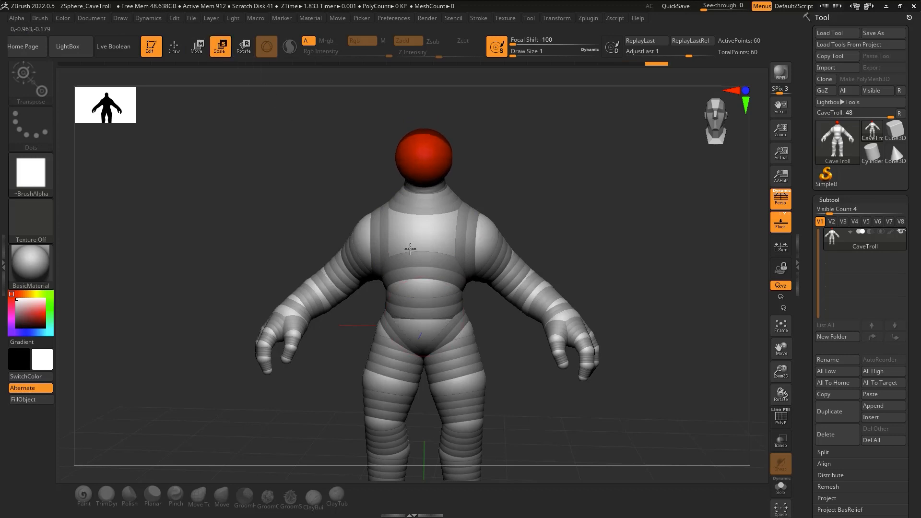
# Rotate and reposition the head and neck ZSpheres to adjust how the head sits above the shoulders
pyautogui.moveTo(500, 215)
pyautogui.mouseDown()
pyautogui.moveTo(524, 291)
pyautogui.moveTo(519, 279)
pyautogui.mouseUp()
pyautogui.press('ctrl')
pyautogui.keyDown('ctrl'); pyautogui.moveTo(522, 160); pyautogui.dragTo(426, 387, button='right'); pyautogui.keyUp('ctrl')
pyautogui.press('r')
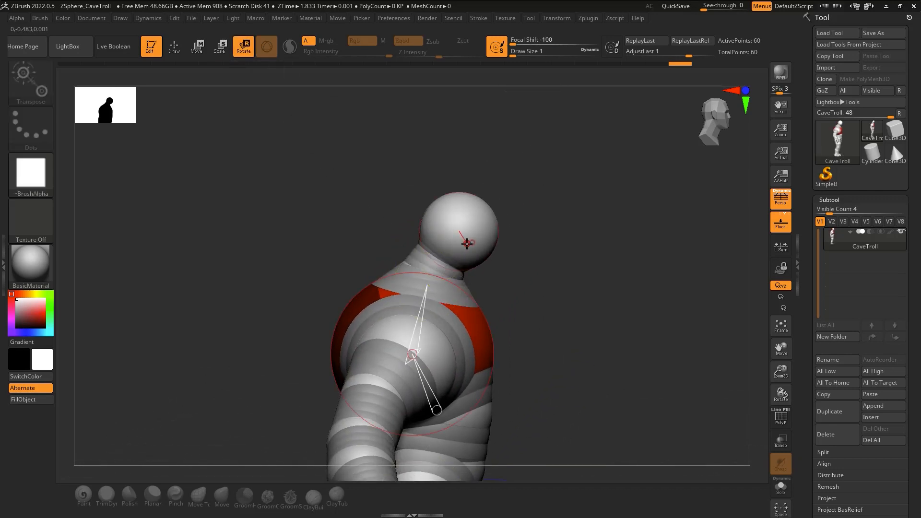
pyautogui.moveTo(434, 257); pyautogui.dragTo(459, 197)
pyautogui.press('w')
pyautogui.moveTo(461, 206)
pyautogui.mouseDown(button='right')
pyautogui.moveTo(479, 279)
pyautogui.moveTo(448, 251)
pyautogui.moveTo(443, 211)
pyautogui.moveTo(438, 232)
pyautogui.mouseUp(button='right')
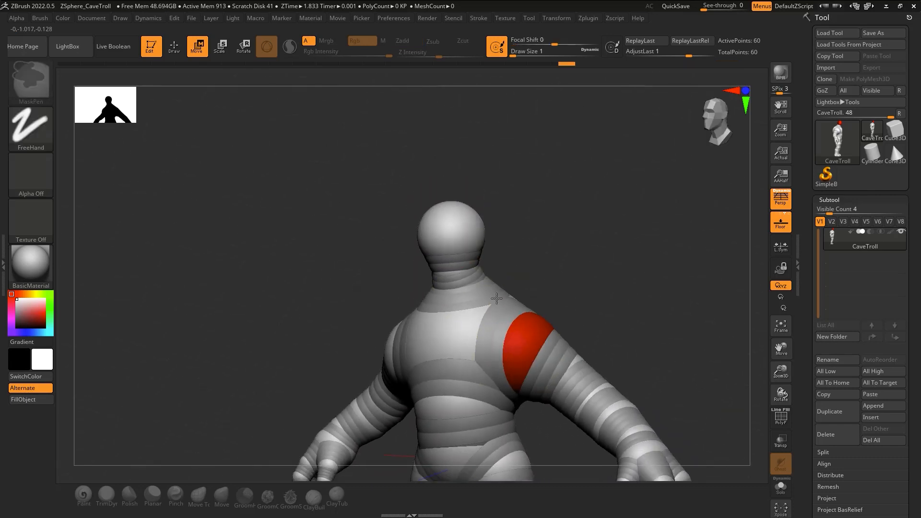
pyautogui.moveTo(497, 298)
pyautogui.keyDown('ctrl'); pyautogui.mouseDown(button='right')
pyautogui.moveTo(489, 253)
pyautogui.moveTo(510, 310)
pyautogui.mouseUp(button='right'); pyautogui.keyUp('ctrl')
pyautogui.keyDown('alt'); pyautogui.moveTo(480, 354); pyautogui.dragTo(412, 221, button='right'); pyautogui.keyUp('alt')
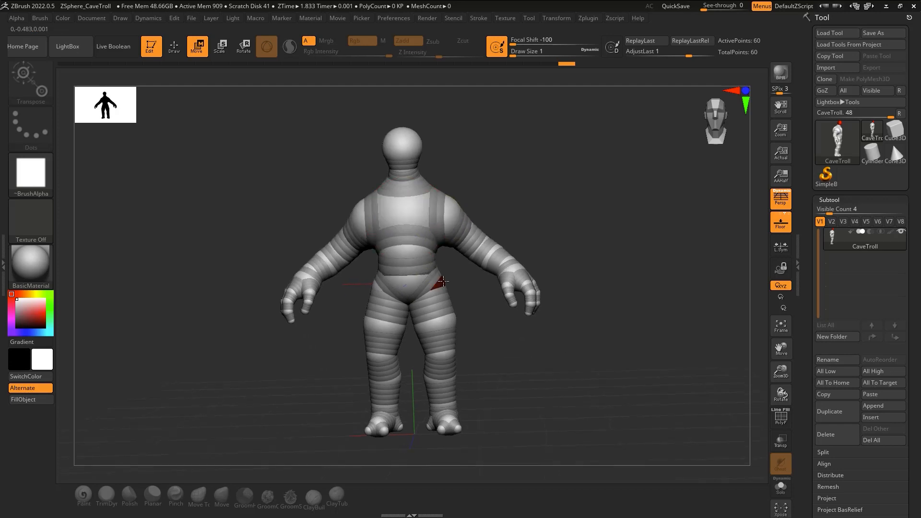
pyautogui.moveTo(443, 282); pyautogui.dragTo(449, 278, button='right')
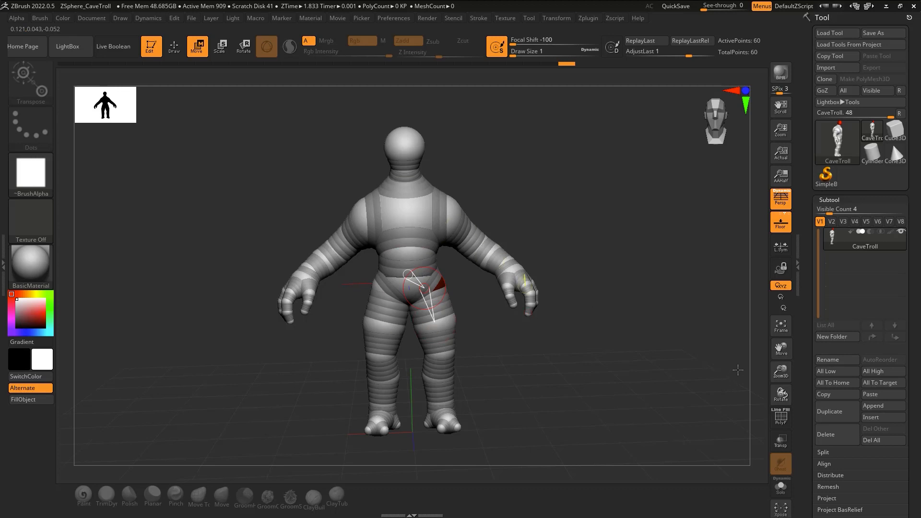
# Preview the figure's adaptive skin at density 4 and generate an adaptive skin from it
pyautogui.scroll(-5, 811, 450)
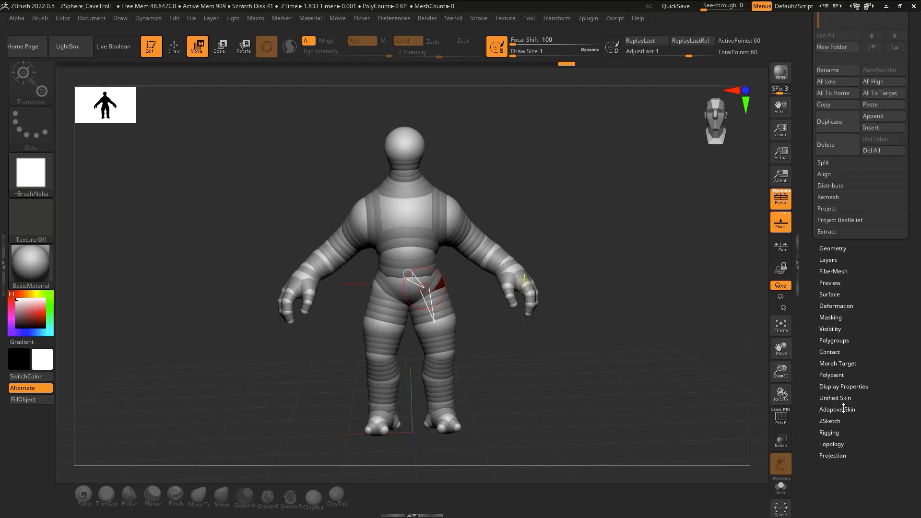
pyautogui.click(844, 409)
pyautogui.click(837, 198)
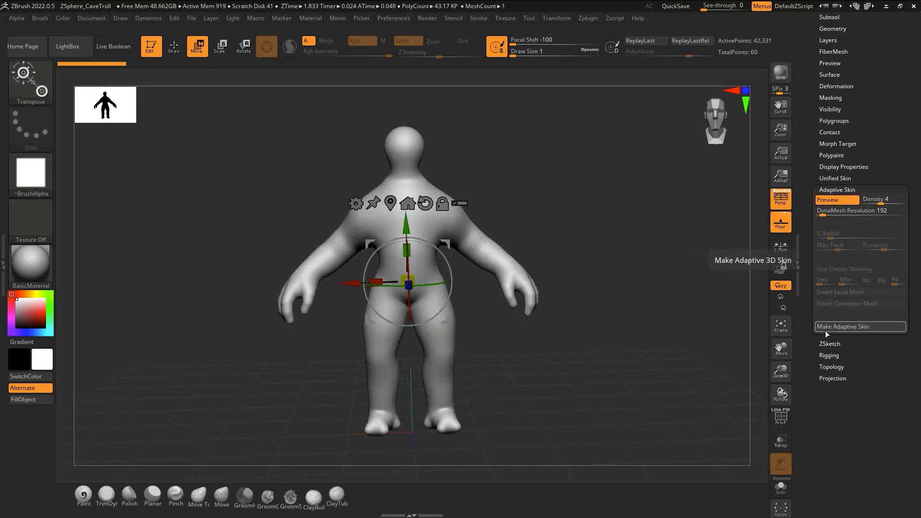
pyautogui.click(847, 328)
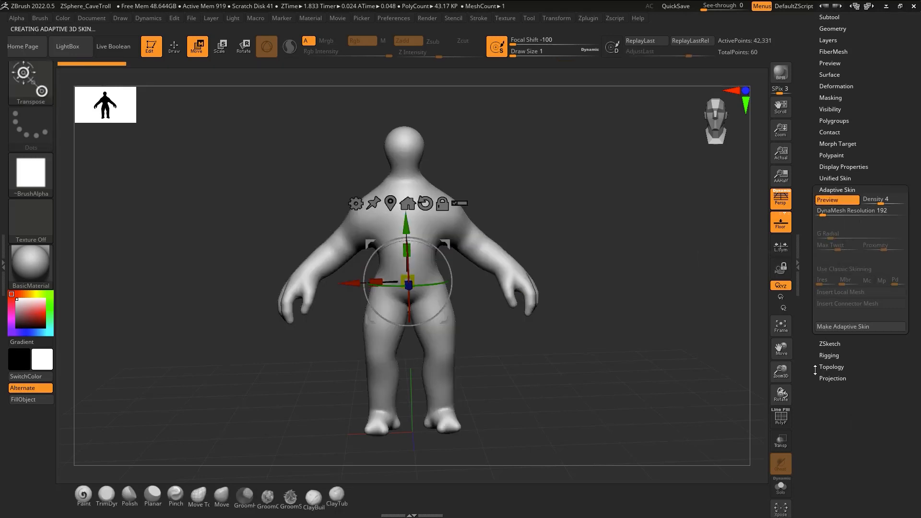
# Convert the previewed CaveTroll figure to a PolyMesh3D and display its subtool list
pyautogui.moveTo(808, 290); pyautogui.dragTo(798, 421)
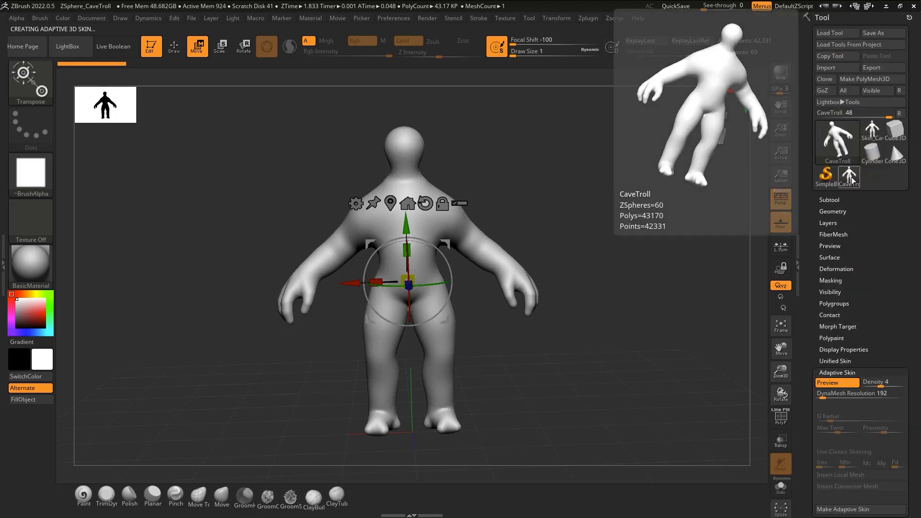
pyautogui.click(865, 78)
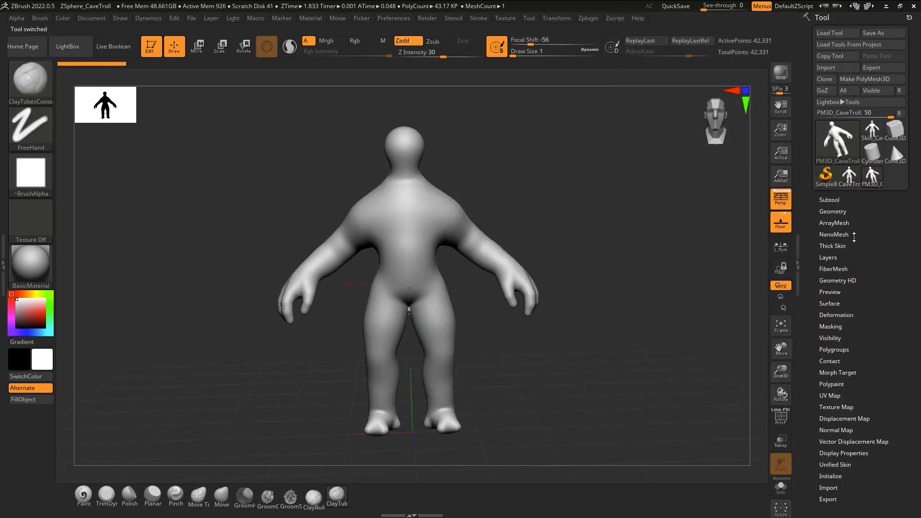
pyautogui.click(830, 200)
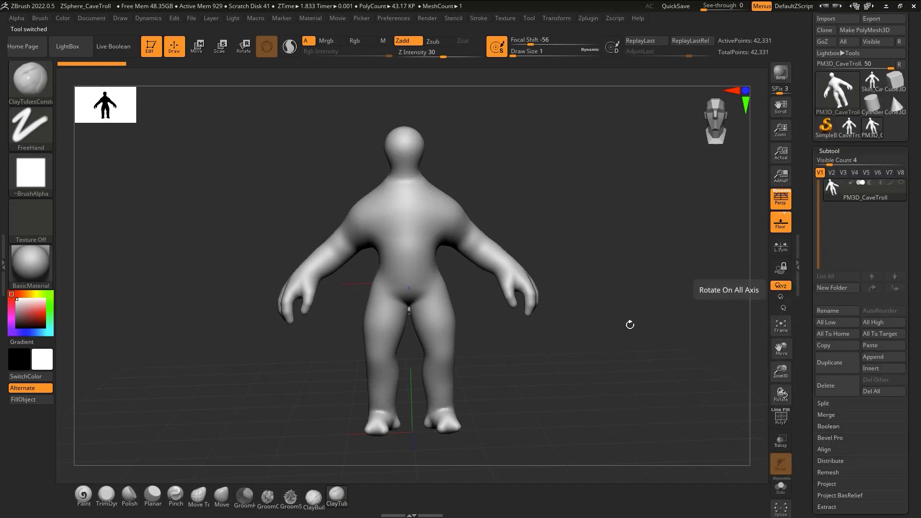
# Build up the crotch between the legs with ClayTubes, set the draw size to about 27 and smooth the strokes
pyautogui.moveTo(629, 323); pyautogui.dragTo(450, 368)
pyautogui.moveTo(434, 311)
pyautogui.keyDown('ctrl'); pyautogui.mouseDown(button='right')
pyautogui.moveTo(428, 364)
pyautogui.moveTo(424, 325)
pyautogui.mouseUp(button='right'); pyautogui.keyUp('ctrl')
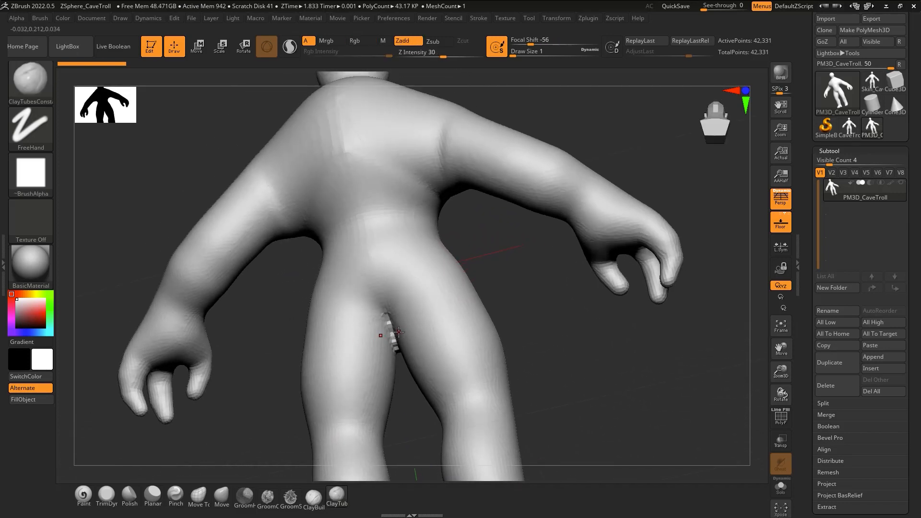
pyautogui.press('s')
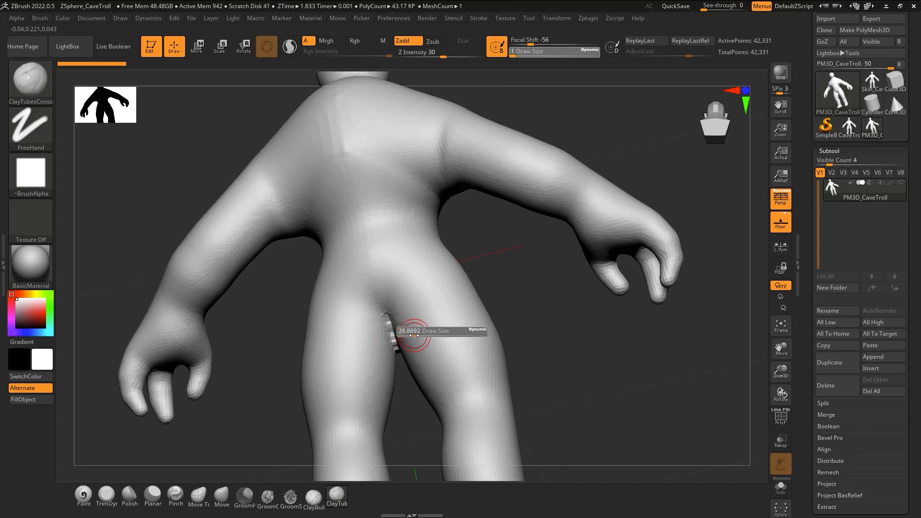
pyautogui.press('shift')
pyautogui.keyDown('shift'); pyautogui.moveTo(389, 316); pyautogui.dragTo(394, 336); pyautogui.keyUp('shift')
pyautogui.moveTo(396, 318); pyautogui.dragTo(401, 263, button='right')
pyautogui.press('shift')
pyautogui.moveTo(413, 333)
pyautogui.mouseDown(button='right')
pyautogui.moveTo(415, 375)
pyautogui.moveTo(416, 338)
pyautogui.mouseUp(button='right')
# Carve the crease between the upper legs from below with the DamStandard brush at draw size of about 62
pyautogui.press('b')
pyautogui.press('d')
pyautogui.press('s')
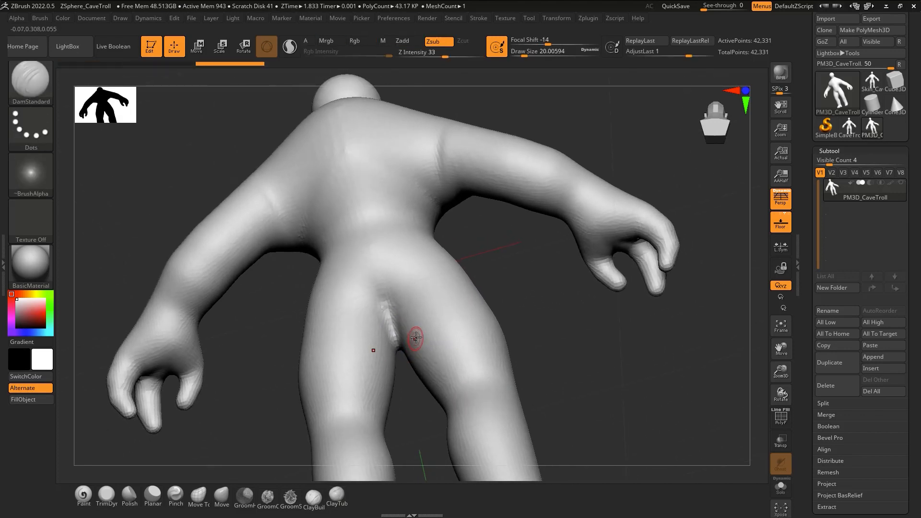
pyautogui.press('s')
pyautogui.moveTo(399, 325); pyautogui.dragTo(408, 324)
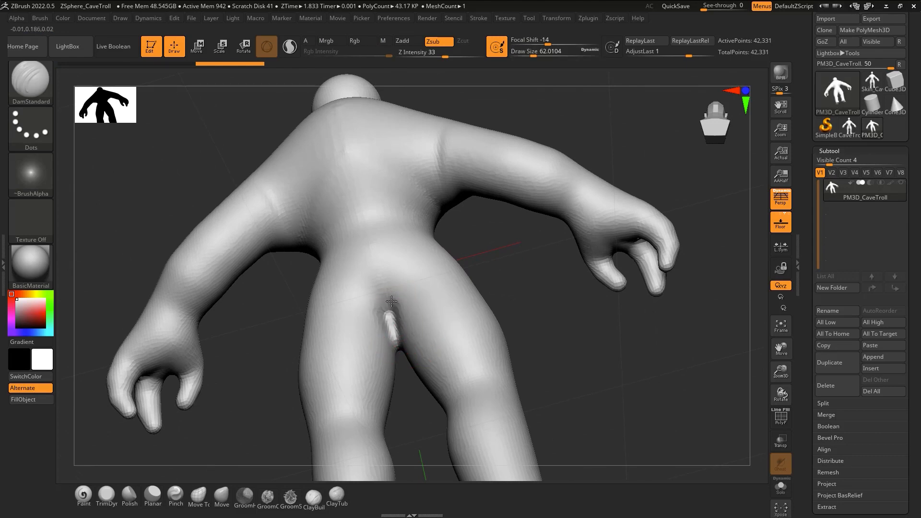
pyautogui.moveTo(390, 312)
pyautogui.mouseDown(button='right')
pyautogui.moveTo(397, 342)
pyautogui.moveTo(385, 251)
pyautogui.mouseUp(button='right')
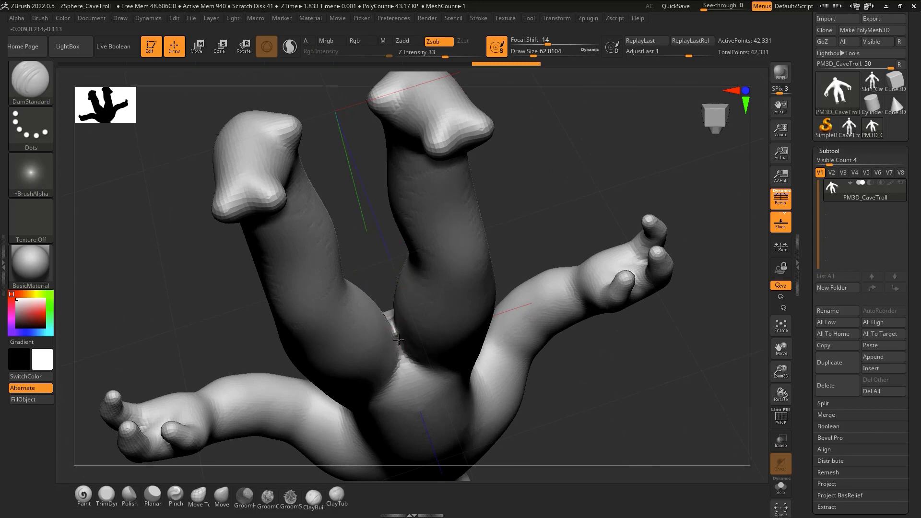
pyautogui.moveTo(398, 336)
pyautogui.mouseDown()
pyautogui.moveTo(401, 356)
pyautogui.moveTo(397, 336)
pyautogui.mouseUp()
pyautogui.moveTo(399, 339)
pyautogui.mouseDown(button='right')
pyautogui.moveTo(423, 239)
pyautogui.moveTo(483, 171)
pyautogui.moveTo(426, 121)
pyautogui.moveTo(395, 62)
pyautogui.moveTo(479, 276)
pyautogui.moveTo(491, 210)
pyautogui.moveTo(477, 280)
pyautogui.moveTo(487, 160)
pyautogui.mouseUp(button='right')
pyautogui.moveTo(412, 230)
pyautogui.mouseDown(button='right')
pyautogui.moveTo(499, 264)
pyautogui.moveTo(519, 286)
pyautogui.moveTo(527, 269)
pyautogui.moveTo(552, 259)
pyautogui.moveTo(514, 304)
pyautogui.moveTo(551, 288)
pyautogui.moveTo(532, 274)
pyautogui.moveTo(510, 297)
pyautogui.moveTo(503, 288)
pyautogui.moveTo(520, 264)
pyautogui.moveTo(506, 292)
pyautogui.moveTo(506, 282)
pyautogui.mouseUp(button='right')
# Smooth and reshape the lower buttocks using the Move brush at draw size of about 68
pyautogui.press('b')
pyautogui.press('m')
pyautogui.press('v')
pyautogui.press('s')
pyautogui.rightClick(506, 282)
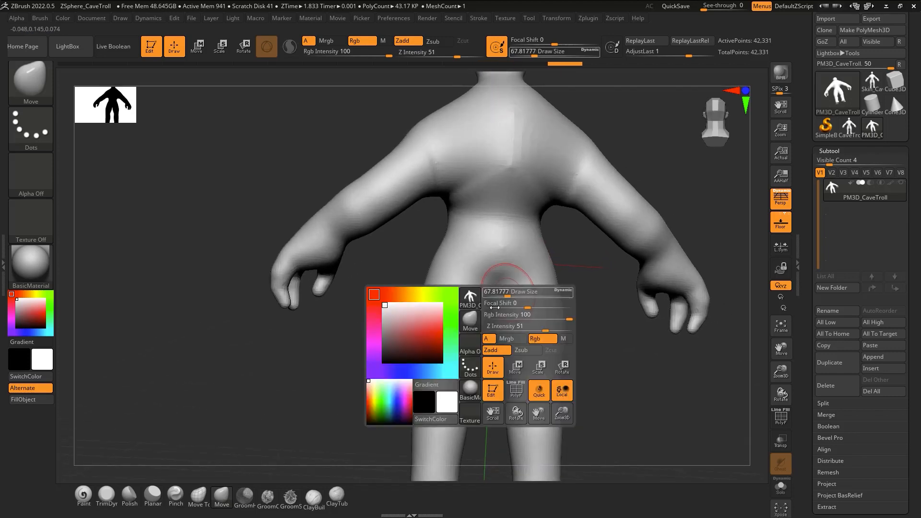
pyautogui.keyDown('shift'); pyautogui.moveTo(499, 287); pyautogui.dragTo(504, 275); pyautogui.keyUp('shift')
pyautogui.moveTo(506, 273); pyautogui.dragTo(498, 285, button='right')
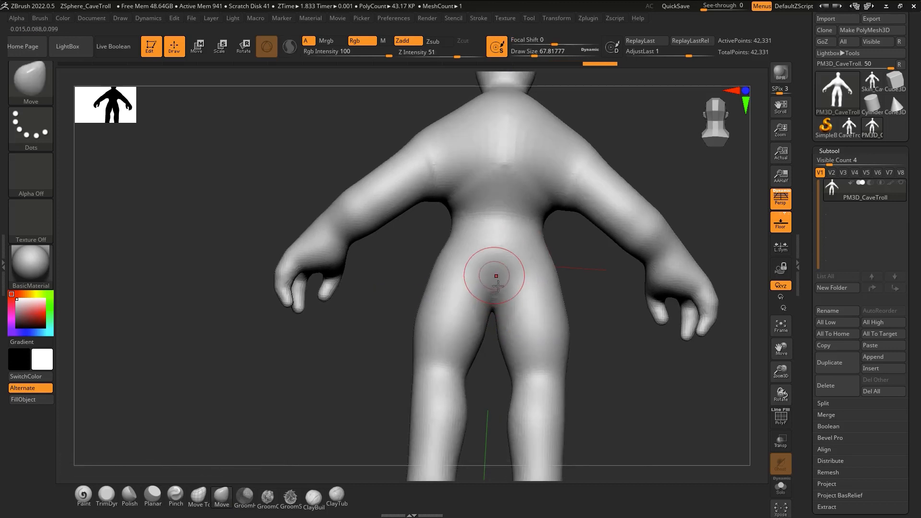
# Enlarge the Move brush to a draw size of about 108 and reshape the hips and outer thighs
pyautogui.moveTo(509, 328)
pyautogui.mouseDown(button='right')
pyautogui.moveTo(539, 332)
pyautogui.moveTo(532, 256)
pyautogui.mouseUp(button='right')
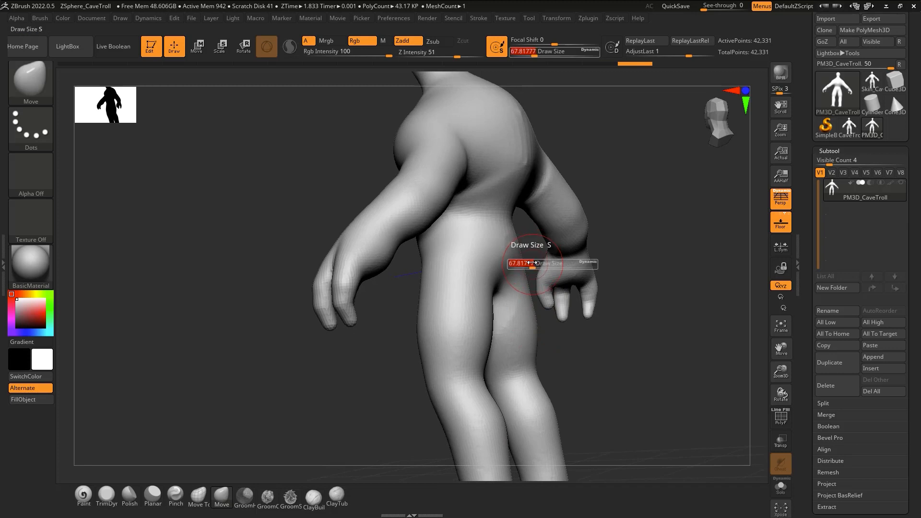
pyautogui.moveTo(531, 263); pyautogui.dragTo(538, 263)
pyautogui.moveTo(537, 264)
pyautogui.mouseDown(button='right')
pyautogui.moveTo(506, 225)
pyautogui.moveTo(556, 281)
pyautogui.moveTo(534, 256)
pyautogui.mouseUp(button='right')
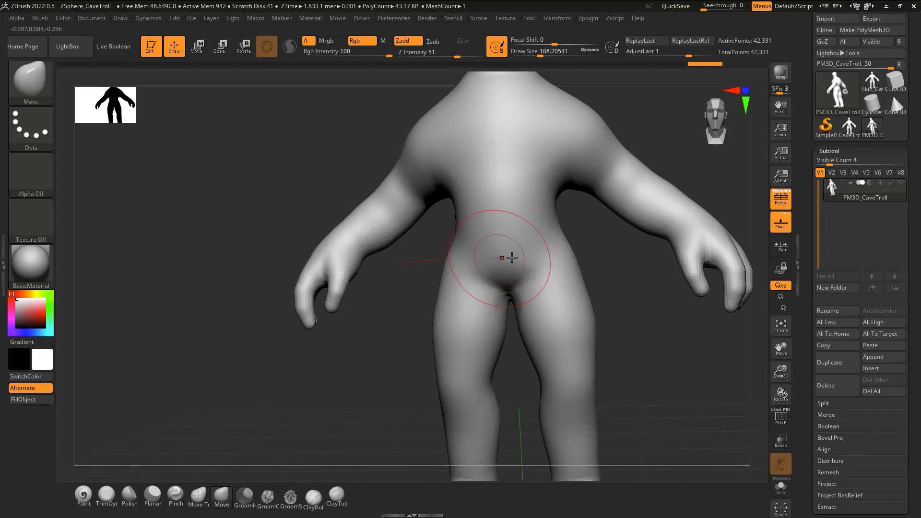
pyautogui.moveTo(533, 291); pyautogui.dragTo(530, 310, button='right')
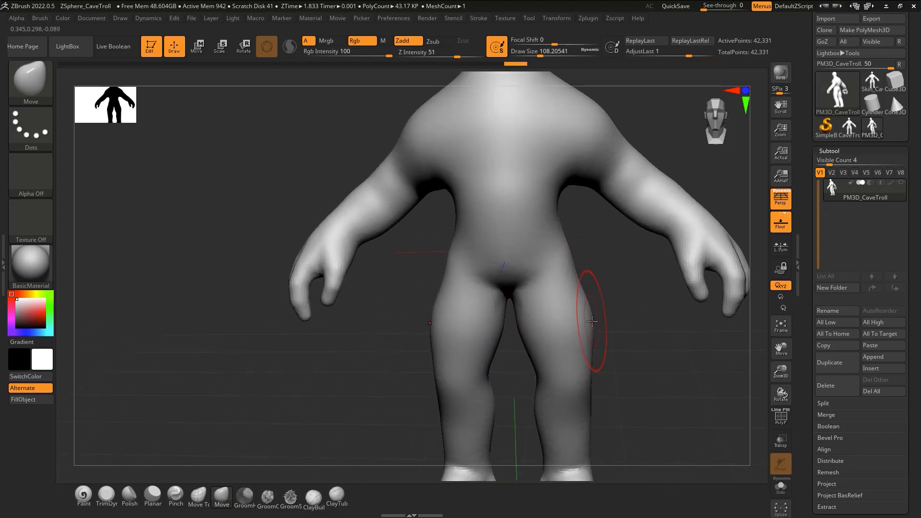
pyautogui.moveTo(591, 355); pyautogui.dragTo(599, 353)
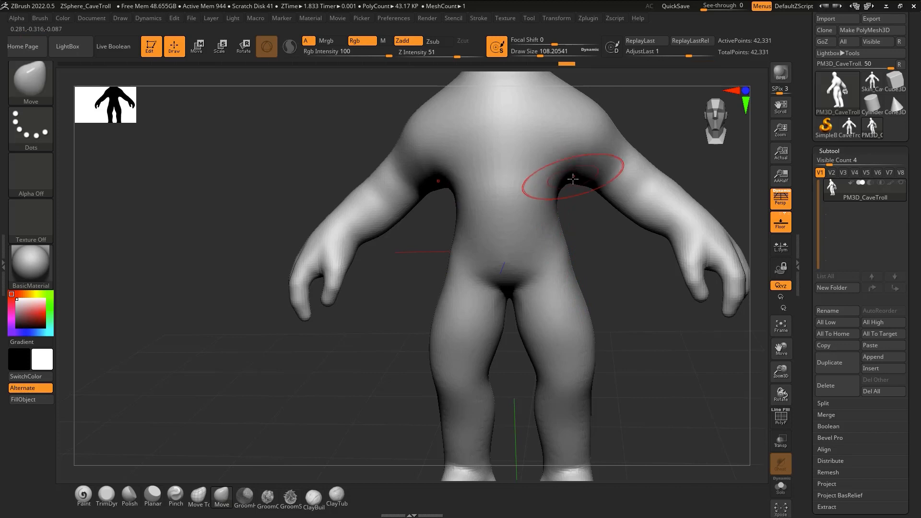
pyautogui.moveTo(555, 205)
pyautogui.mouseDown(button='right')
pyautogui.moveTo(463, 154)
pyautogui.moveTo(490, 223)
pyautogui.moveTo(573, 227)
pyautogui.moveTo(516, 235)
pyautogui.moveTo(496, 202)
pyautogui.moveTo(504, 299)
pyautogui.mouseUp(button='right')
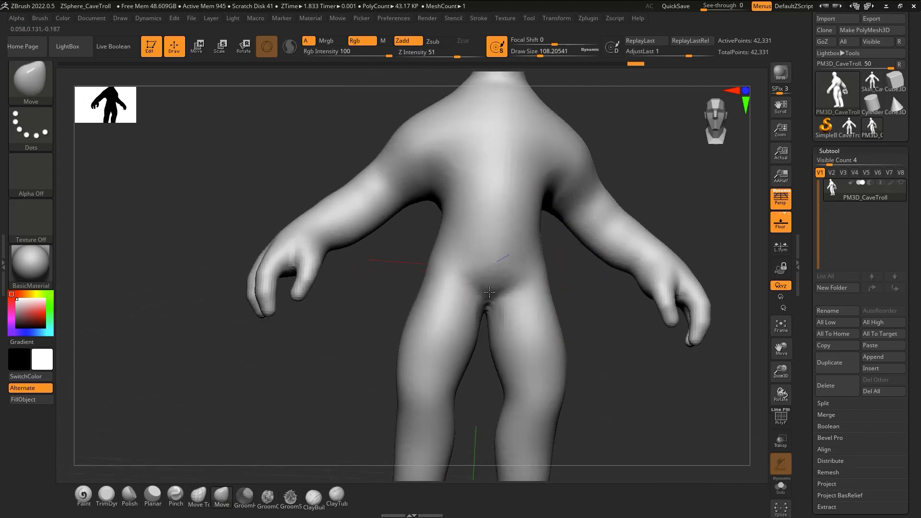
# Build up the lower front of the pelvis with ClayTubes, enlarging the draw size to about 56
pyautogui.press('b')
pyautogui.press('c')
pyautogui.press('t')
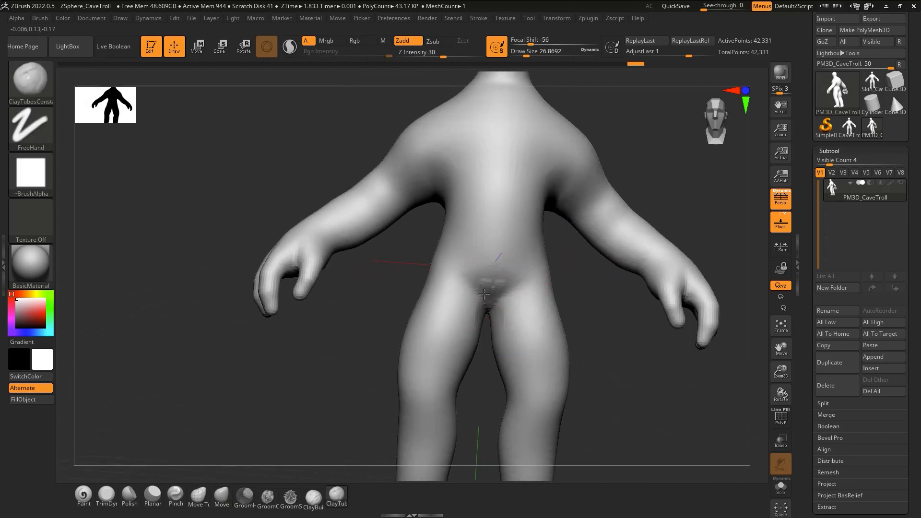
pyautogui.moveTo(492, 301); pyautogui.dragTo(493, 293)
pyautogui.press('s')
pyautogui.moveTo(492, 293); pyautogui.dragTo(486, 295)
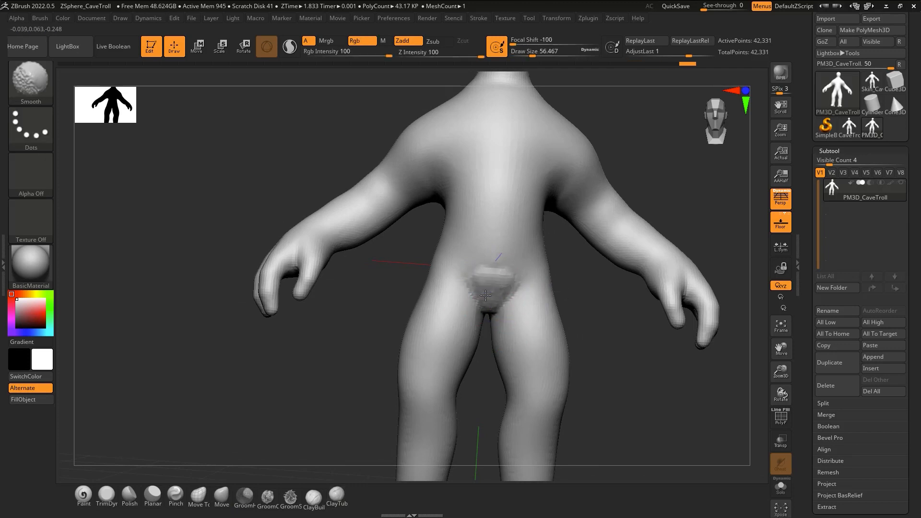
# Smooth the clay on the lower pelvis and touch up the crotch from below
pyautogui.moveTo(494, 256); pyautogui.dragTo(485, 238, button='right')
pyautogui.moveTo(484, 293); pyautogui.dragTo(494, 317)
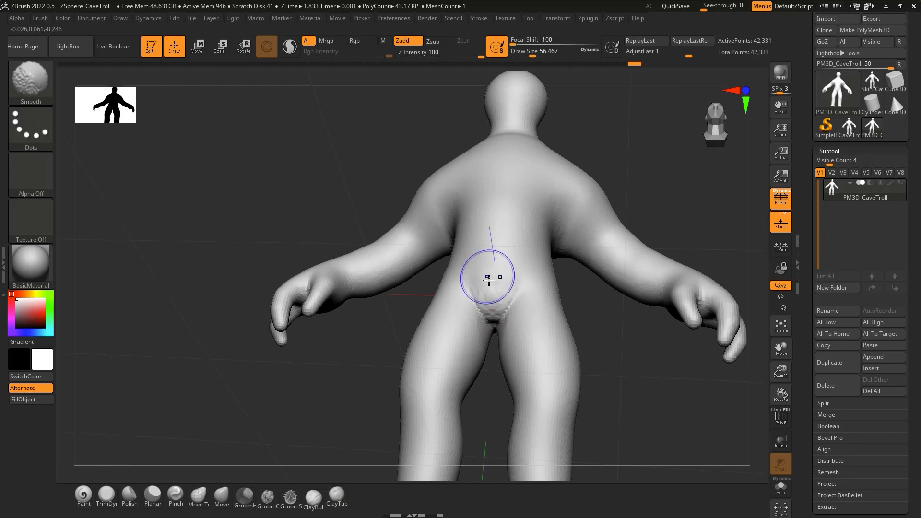
pyautogui.keyDown('shift'); pyautogui.moveTo(489, 276); pyautogui.dragTo(492, 269); pyautogui.keyUp('shift')
pyautogui.moveTo(499, 270); pyautogui.dragTo(498, 239, button='right')
pyautogui.moveTo(494, 307); pyautogui.dragTo(494, 324)
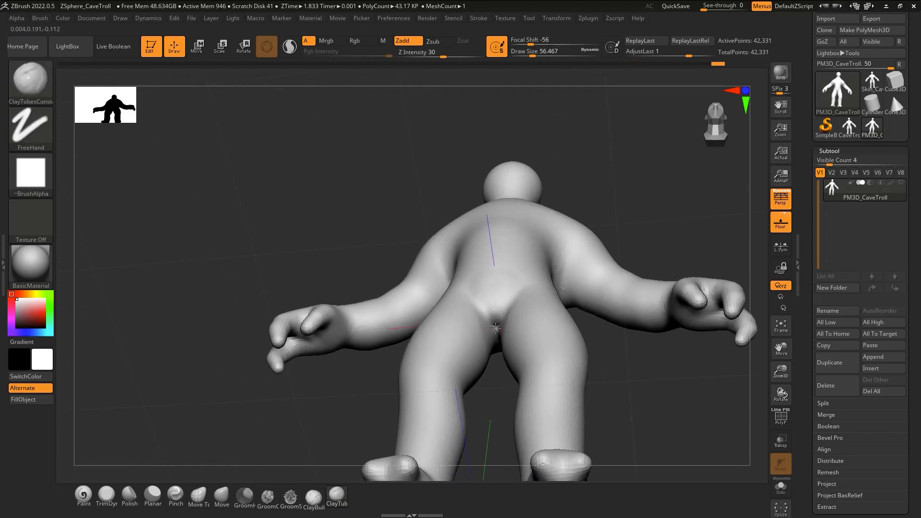
pyautogui.moveTo(495, 312); pyautogui.dragTo(487, 273, button='right')
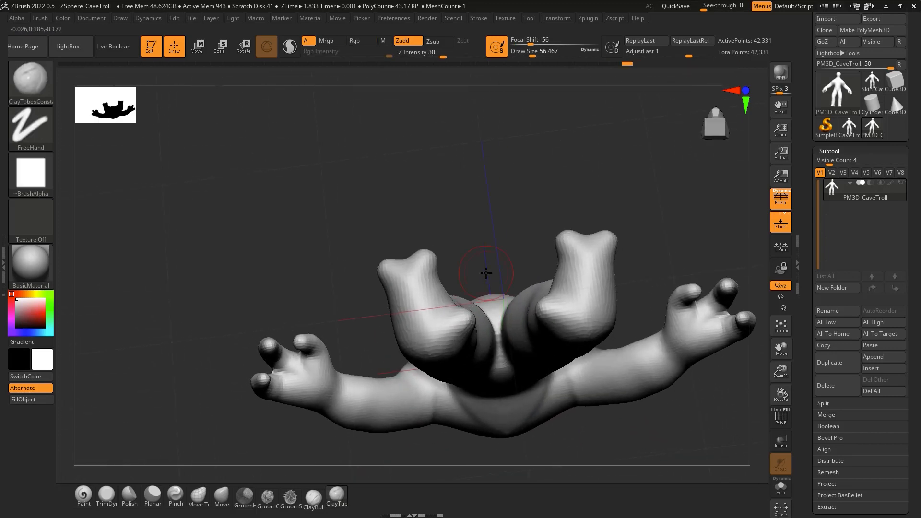
pyautogui.moveTo(502, 367); pyautogui.dragTo(507, 302, button='right')
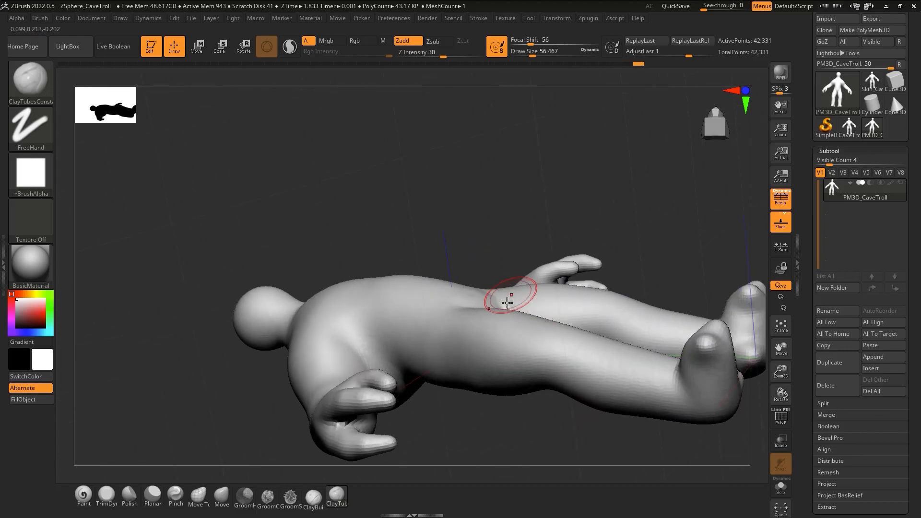
# Reshape the waist and lower torso with the Move brush at a draw size of about 108
pyautogui.click(714, 128)
pyautogui.click(714, 118)
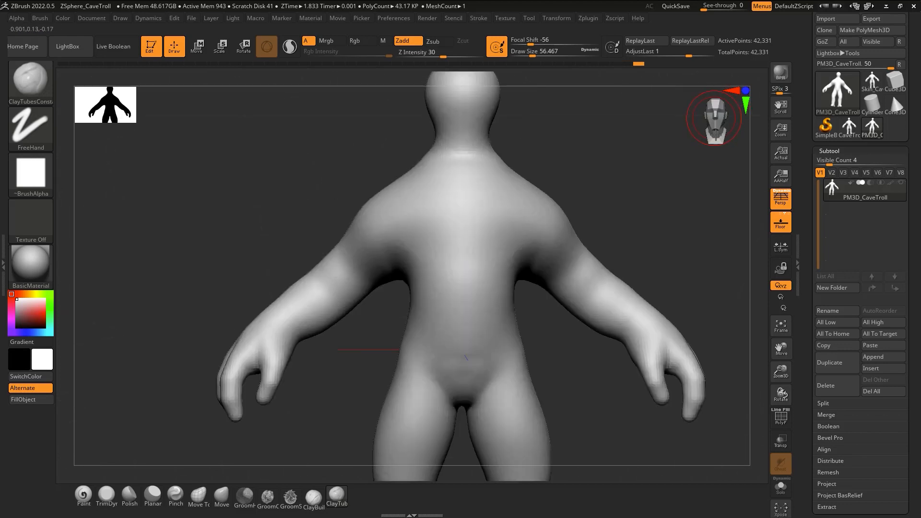
pyautogui.moveTo(717, 133); pyautogui.dragTo(713, 122)
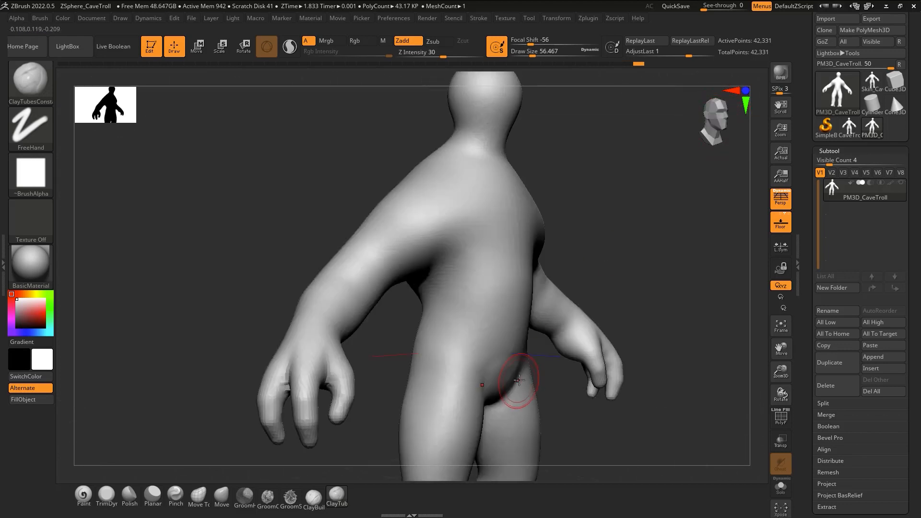
pyautogui.moveTo(442, 351)
pyautogui.mouseDown(button='right')
pyautogui.moveTo(462, 392)
pyautogui.moveTo(444, 384)
pyautogui.moveTo(462, 364)
pyautogui.moveTo(402, 442)
pyautogui.mouseUp(button='right')
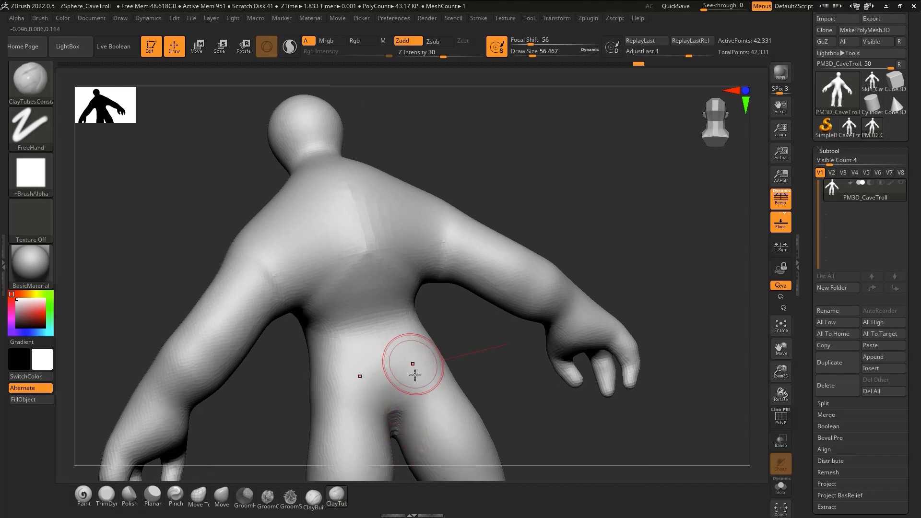
pyautogui.moveTo(415, 375); pyautogui.dragTo(519, 286, button='right')
pyautogui.press('b')
pyautogui.press('m')
pyautogui.press('v')
pyautogui.moveTo(541, 240); pyautogui.dragTo(529, 189, button='right')
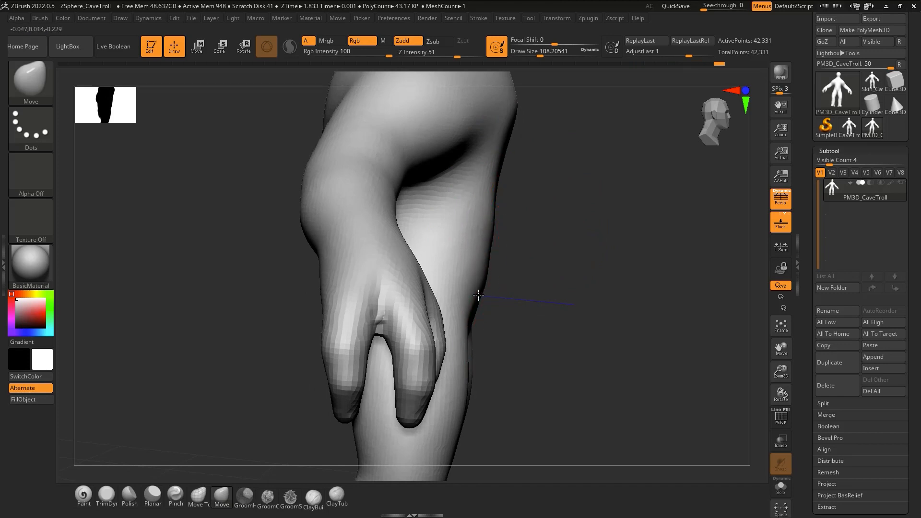
pyautogui.keyDown('shift'); pyautogui.moveTo(493, 208); pyautogui.dragTo(472, 206, button='right'); pyautogui.keyUp('shift')
pyautogui.rightClick(473, 207)
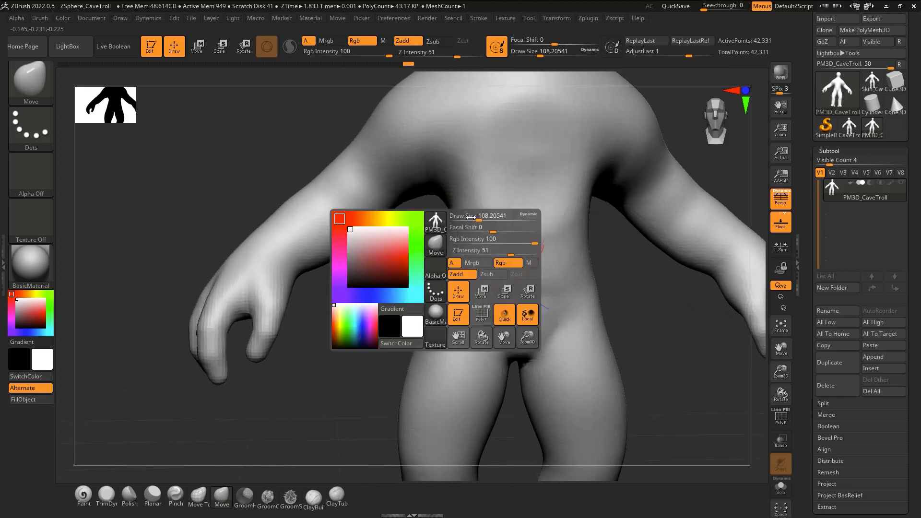
pyautogui.moveTo(463, 207); pyautogui.dragTo(471, 208)
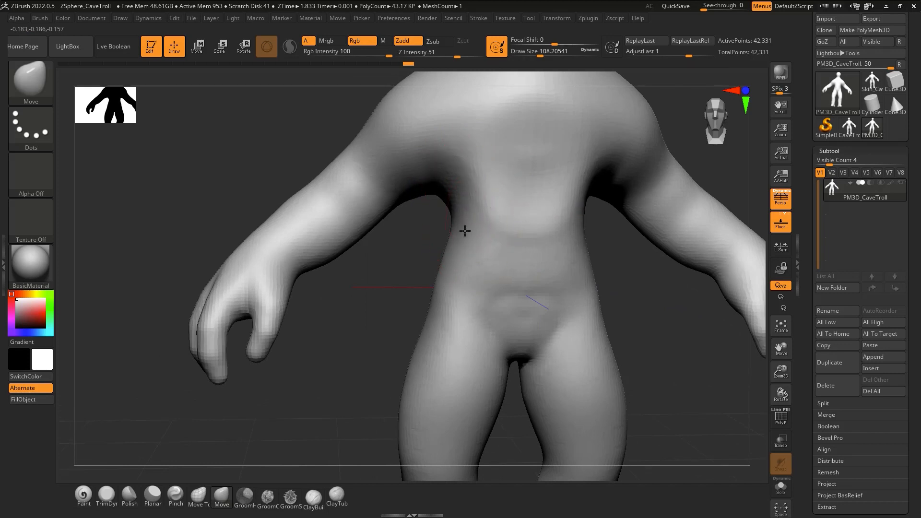
pyautogui.moveTo(493, 191)
pyautogui.mouseDown(button='right')
pyautogui.moveTo(493, 144)
pyautogui.moveTo(497, 179)
pyautogui.mouseUp(button='right')
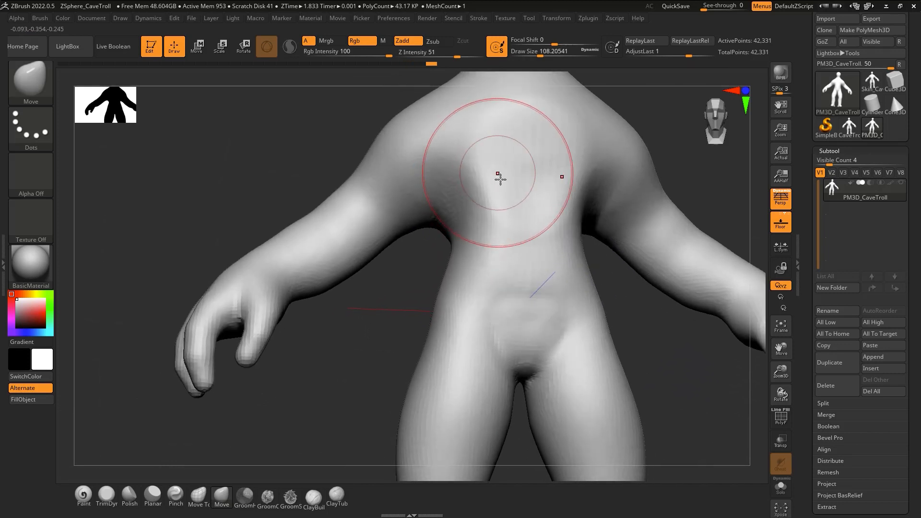
# Build up the sides of the rib cage with ClayTubes at a draw size of about 56, then smooth the torso down to the lower belly
pyautogui.press('b')
pyautogui.press('c')
pyautogui.press('t')
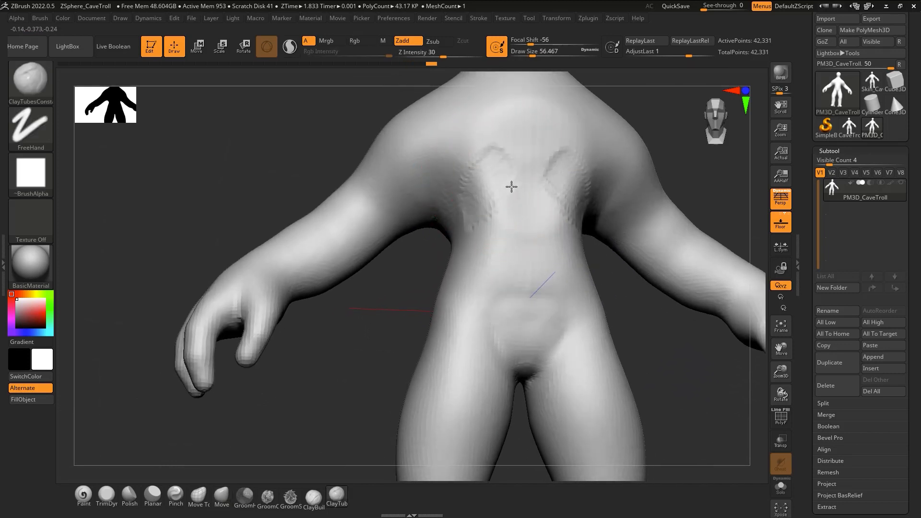
pyautogui.moveTo(511, 187)
pyautogui.mouseDown()
pyautogui.moveTo(496, 232)
pyautogui.moveTo(508, 156)
pyautogui.mouseUp()
pyautogui.press('shift')
pyautogui.keyDown('shift'); pyautogui.moveTo(466, 258); pyautogui.dragTo(525, 302); pyautogui.keyUp('shift')
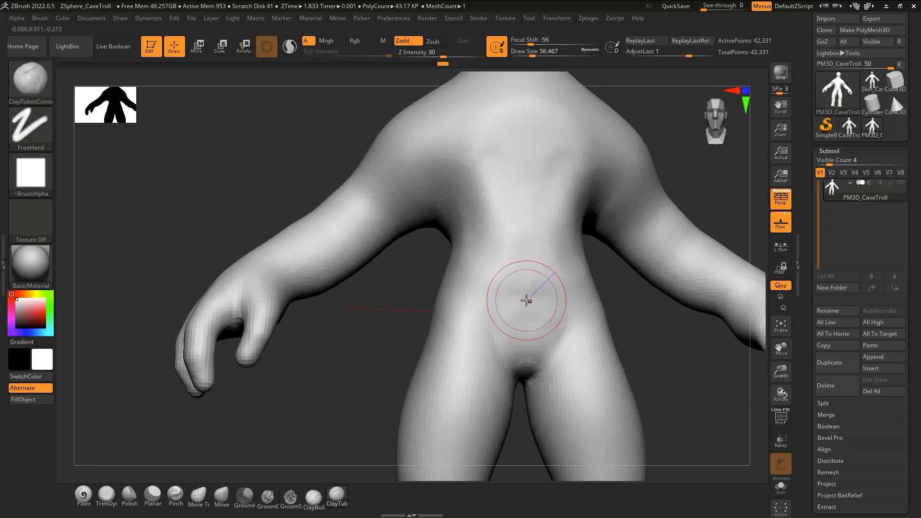
# Reshape the front and sides of the chest with the Move brush at a draw size of about 108, and smooth the chest
pyautogui.moveTo(524, 302)
pyautogui.mouseDown(button='right')
pyautogui.moveTo(570, 298)
pyautogui.moveTo(527, 304)
pyautogui.moveTo(532, 322)
pyautogui.moveTo(531, 232)
pyautogui.moveTo(512, 284)
pyautogui.moveTo(525, 326)
pyautogui.moveTo(537, 300)
pyautogui.mouseUp(button='right')
pyautogui.press('b')
pyautogui.press('m')
pyautogui.press('v')
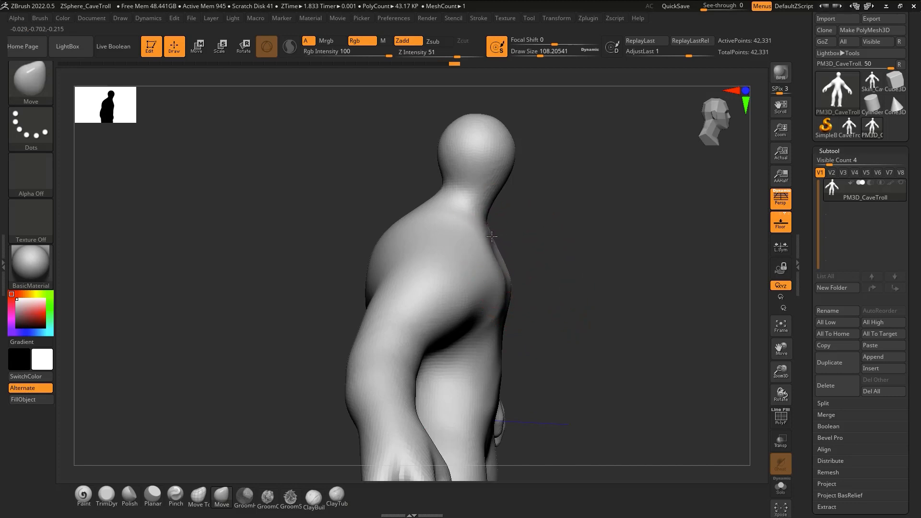
pyautogui.moveTo(513, 267); pyautogui.dragTo(500, 282, button='right')
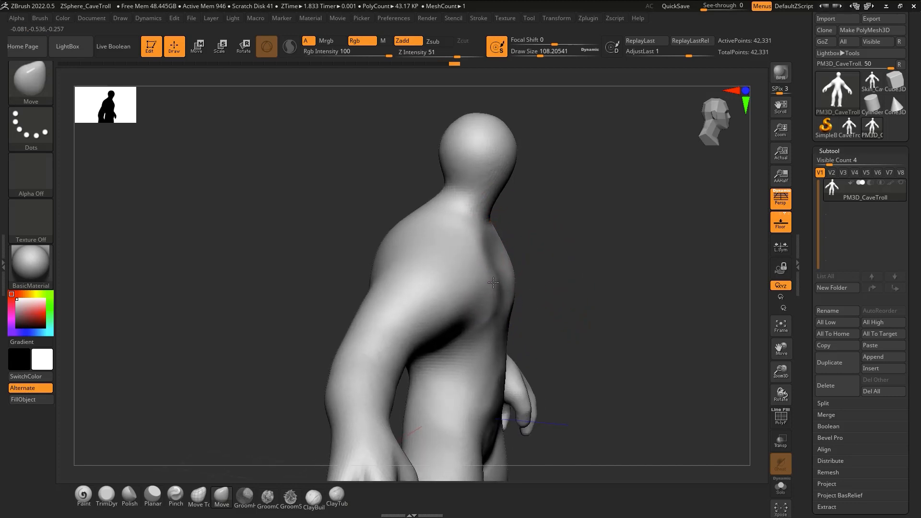
pyautogui.moveTo(512, 251); pyautogui.dragTo(497, 265, button='right')
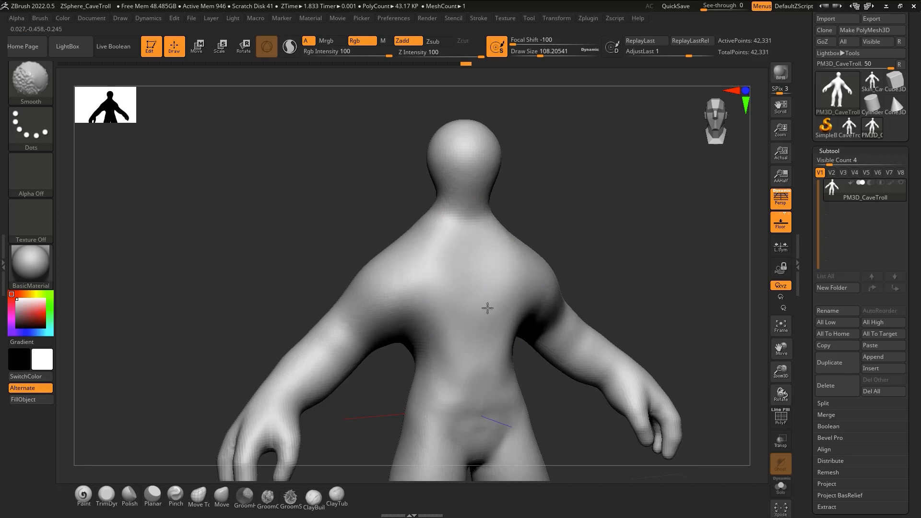
pyautogui.moveTo(465, 317)
pyautogui.mouseDown(button='right')
pyautogui.moveTo(496, 311)
pyautogui.moveTo(429, 302)
pyautogui.mouseUp(button='right')
pyautogui.press('shift')
pyautogui.keyDown('shift'); pyautogui.moveTo(479, 245); pyautogui.dragTo(450, 307); pyautogui.keyUp('shift')
# Push in the rounded upper back and adjust the slope from the neck to the shoulders with the Move brush
pyautogui.moveTo(447, 314)
pyautogui.mouseDown(button='right')
pyautogui.moveTo(480, 345)
pyautogui.moveTo(522, 329)
pyautogui.moveTo(495, 275)
pyautogui.mouseUp(button='right')
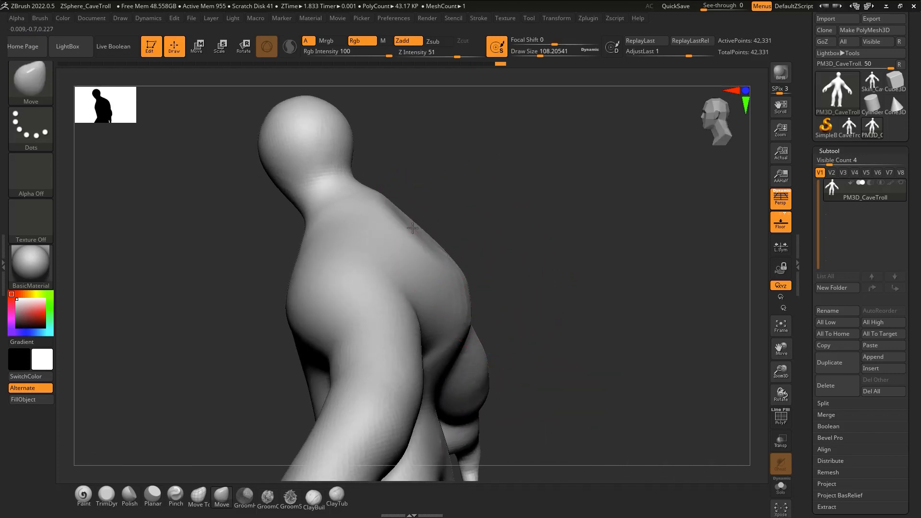
pyautogui.moveTo(465, 296)
pyautogui.mouseDown()
pyautogui.moveTo(461, 329)
pyautogui.moveTo(436, 262)
pyautogui.mouseUp()
pyautogui.moveTo(447, 330)
pyautogui.mouseDown(button='right')
pyautogui.moveTo(438, 272)
pyautogui.moveTo(422, 292)
pyautogui.moveTo(416, 358)
pyautogui.mouseUp(button='right')
pyautogui.moveTo(374, 311)
pyautogui.mouseDown(button='right')
pyautogui.moveTo(461, 316)
pyautogui.moveTo(425, 323)
pyautogui.moveTo(418, 347)
pyautogui.moveTo(453, 325)
pyautogui.moveTo(434, 254)
pyautogui.mouseUp(button='right')
pyautogui.moveTo(380, 192); pyautogui.dragTo(375, 197)
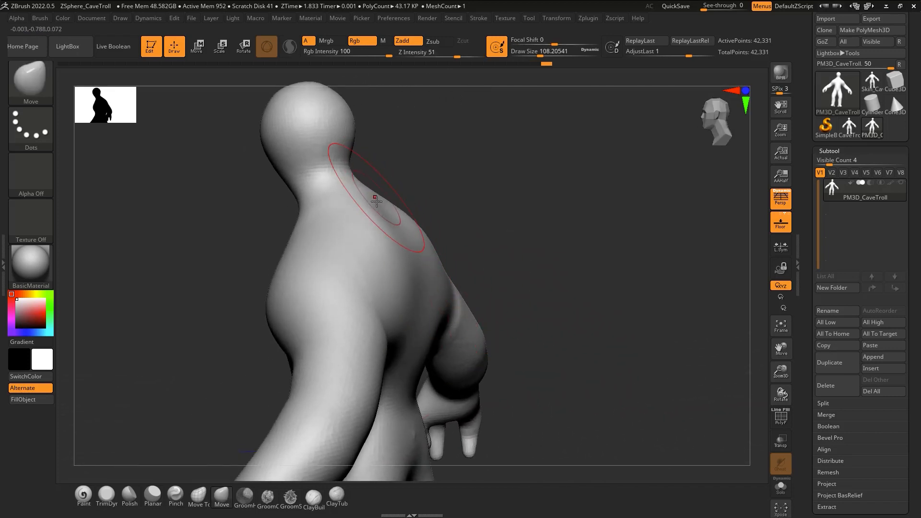
# Reshape the ball-like head in profile with the Move brush, pulling the face forward and refining the crown and back of the skull
pyautogui.moveTo(357, 212)
pyautogui.mouseDown(button='right')
pyautogui.moveTo(395, 226)
pyautogui.moveTo(385, 318)
pyautogui.moveTo(302, 197)
pyautogui.mouseUp(button='right')
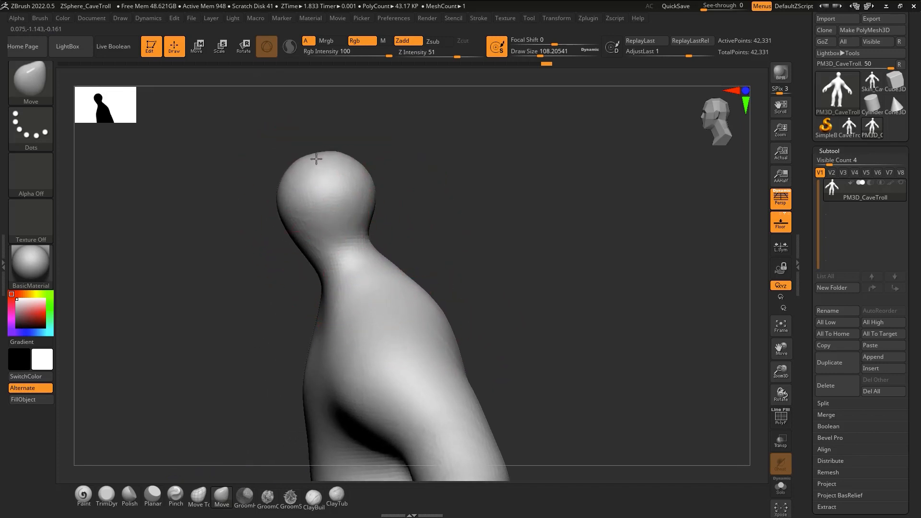
pyautogui.moveTo(357, 162); pyautogui.dragTo(359, 158)
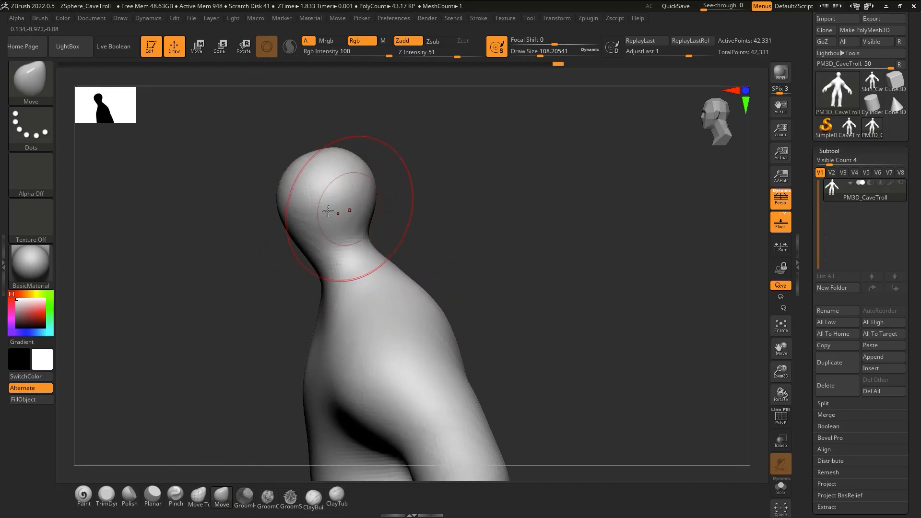
pyautogui.moveTo(282, 204); pyautogui.dragTo(266, 201)
pyautogui.moveTo(313, 273); pyautogui.dragTo(311, 282)
pyautogui.moveTo(273, 196); pyautogui.dragTo(233, 206)
pyautogui.moveTo(334, 167); pyautogui.dragTo(312, 150)
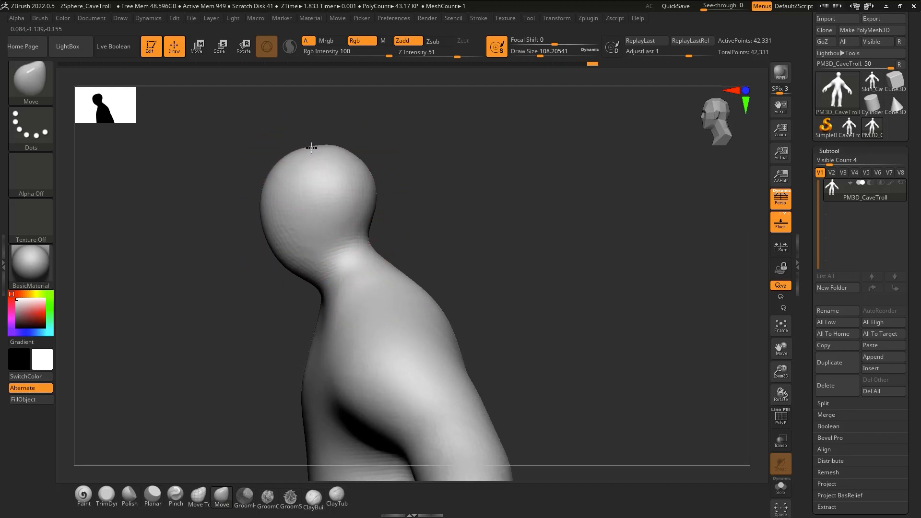
pyautogui.moveTo(375, 181); pyautogui.dragTo(371, 181)
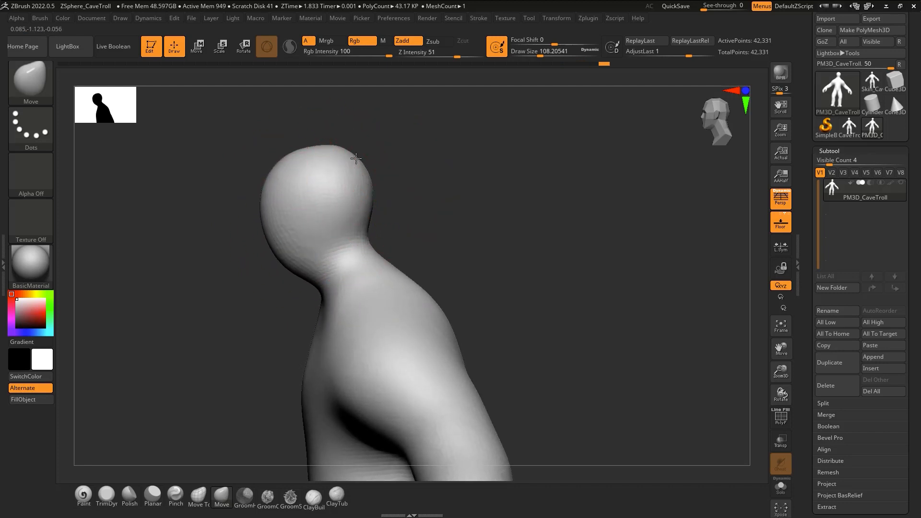
# Shape the jaw underside and front of the neck with the Move brush, reducing its draw size to about 49
pyautogui.moveTo(315, 289)
pyautogui.mouseDown()
pyautogui.moveTo(320, 281)
pyautogui.moveTo(310, 279)
pyautogui.mouseUp()
pyautogui.press('s')
pyautogui.moveTo(308, 267); pyautogui.dragTo(307, 265)
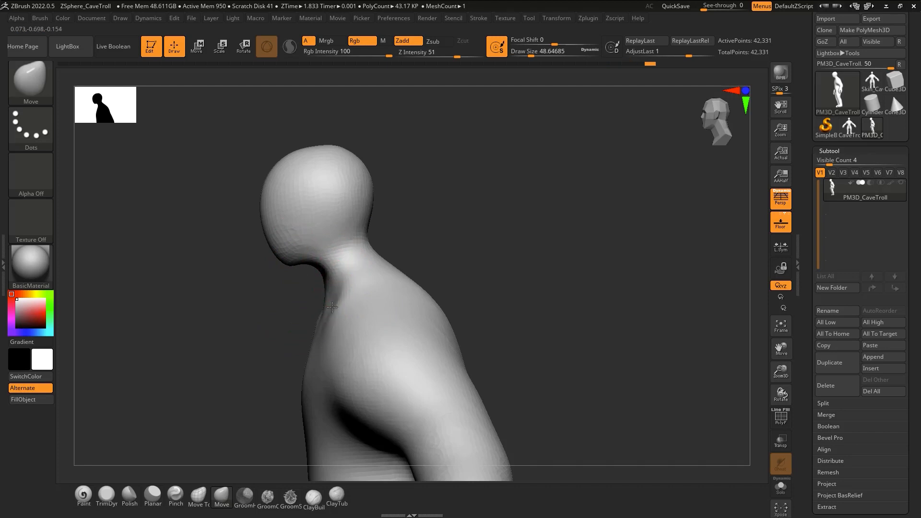
pyautogui.moveTo(347, 305); pyautogui.dragTo(347, 305)
# Build up the neck muscles with ClayTubes at a draw size of about 35 and smooth the strokes
pyautogui.moveTo(331, 302)
pyautogui.mouseDown(button='right')
pyautogui.moveTo(366, 290)
pyautogui.moveTo(339, 335)
pyautogui.moveTo(317, 347)
pyautogui.moveTo(358, 301)
pyautogui.moveTo(368, 265)
pyautogui.moveTo(357, 270)
pyautogui.moveTo(345, 315)
pyautogui.moveTo(337, 300)
pyautogui.moveTo(321, 315)
pyautogui.mouseUp(button='right')
pyautogui.press('2')
pyautogui.press('s')
pyautogui.moveTo(305, 311); pyautogui.dragTo(300, 311)
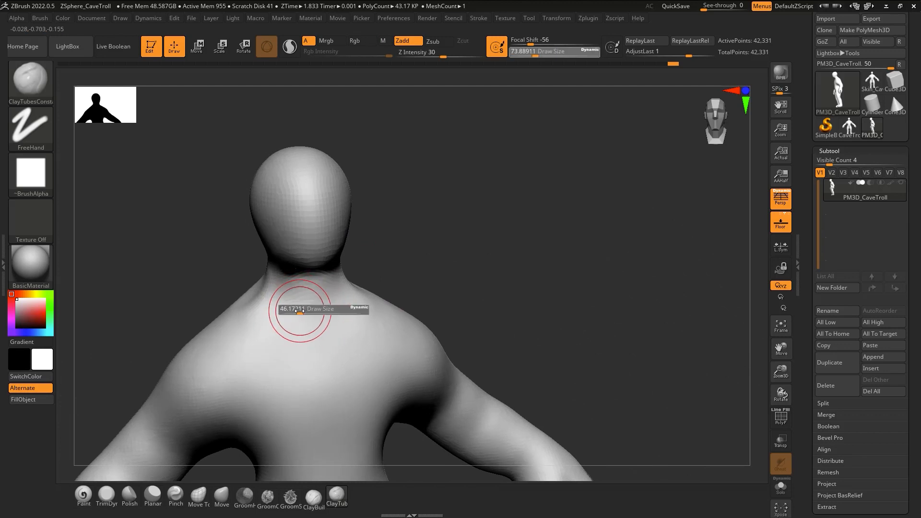
pyautogui.moveTo(294, 317); pyautogui.dragTo(298, 339, button='right')
pyautogui.moveTo(292, 311)
pyautogui.mouseDown()
pyautogui.moveTo(280, 292)
pyautogui.moveTo(280, 303)
pyautogui.moveTo(251, 309)
pyautogui.moveTo(261, 294)
pyautogui.mouseUp()
pyautogui.moveTo(274, 314); pyautogui.dragTo(296, 288, button='right')
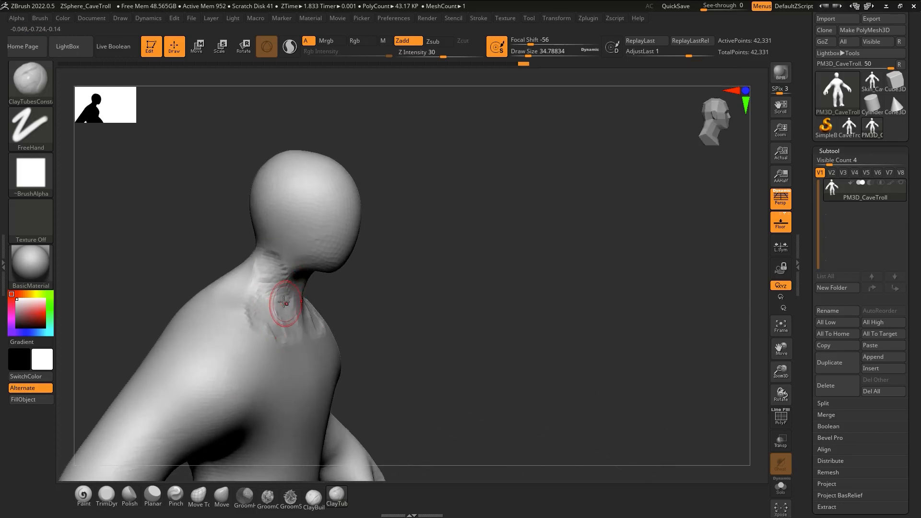
pyautogui.keyDown('shift'); pyautogui.moveTo(284, 303); pyautogui.dragTo(267, 261); pyautogui.keyUp('shift')
# Add ClayTubes strokes along the side of the neck down toward the shoulder
pyautogui.moveTo(256, 335); pyautogui.dragTo(270, 342, button='right')
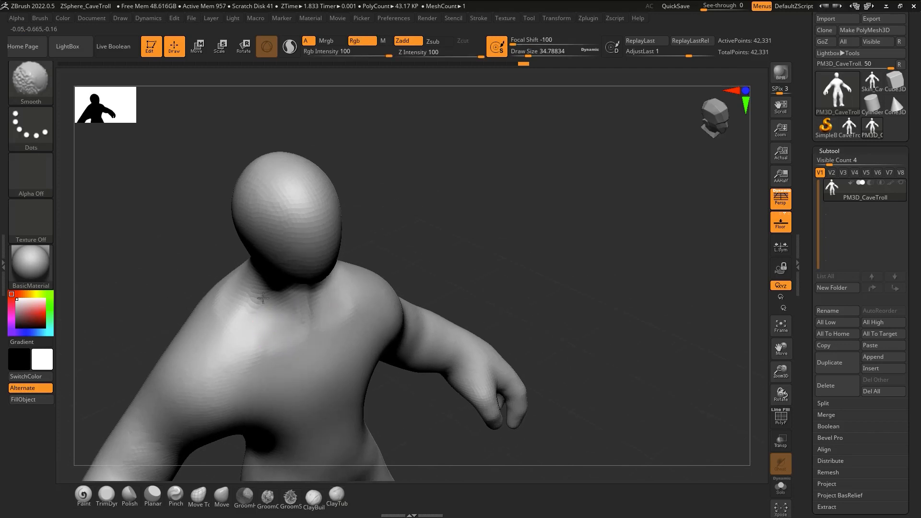
pyautogui.moveTo(242, 307); pyautogui.dragTo(277, 341, button='right')
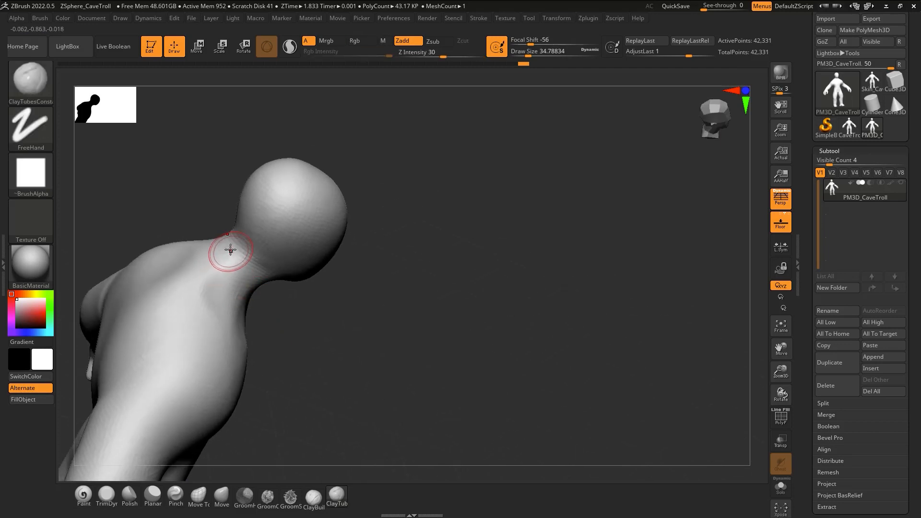
pyautogui.moveTo(231, 249)
pyautogui.mouseDown()
pyautogui.moveTo(216, 309)
pyautogui.moveTo(242, 245)
pyautogui.moveTo(214, 254)
pyautogui.mouseUp()
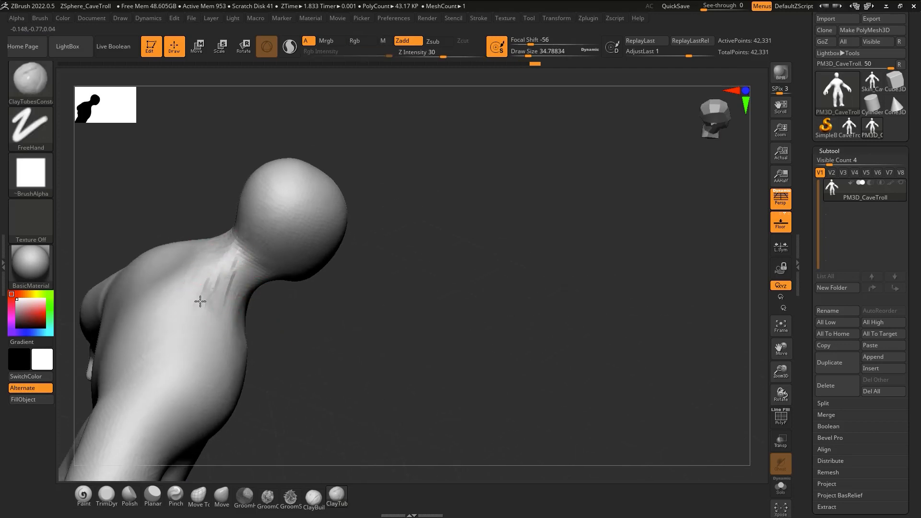
# Lay ClayTubes strokes across the upper chest to form the collarbones
pyautogui.moveTo(201, 301); pyautogui.dragTo(296, 331, button='right')
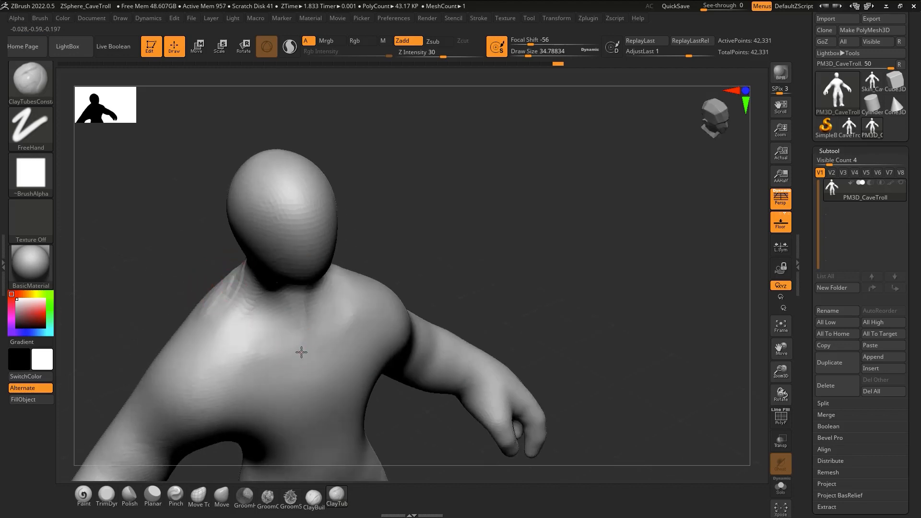
pyautogui.moveTo(301, 353); pyautogui.dragTo(239, 349)
pyautogui.moveTo(304, 329); pyautogui.dragTo(309, 339, button='right')
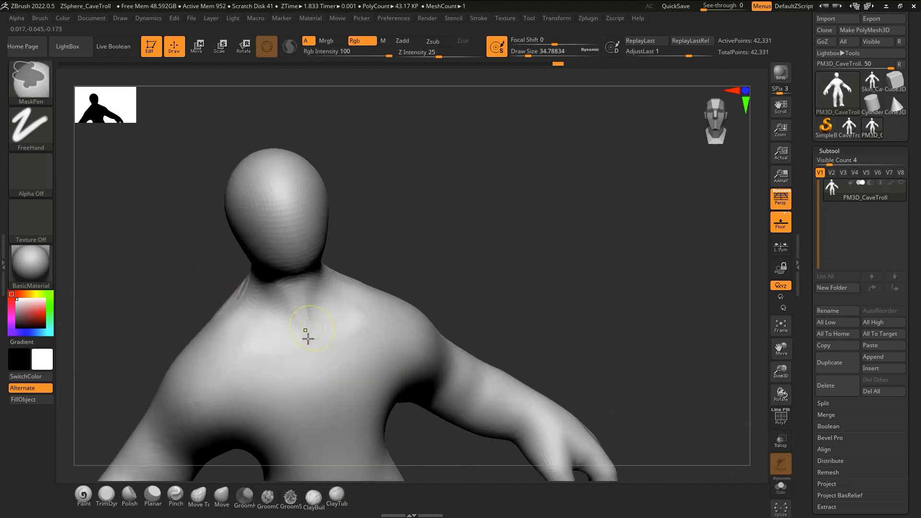
pyautogui.moveTo(310, 338)
pyautogui.mouseDown()
pyautogui.moveTo(266, 352)
pyautogui.moveTo(248, 347)
pyautogui.mouseUp()
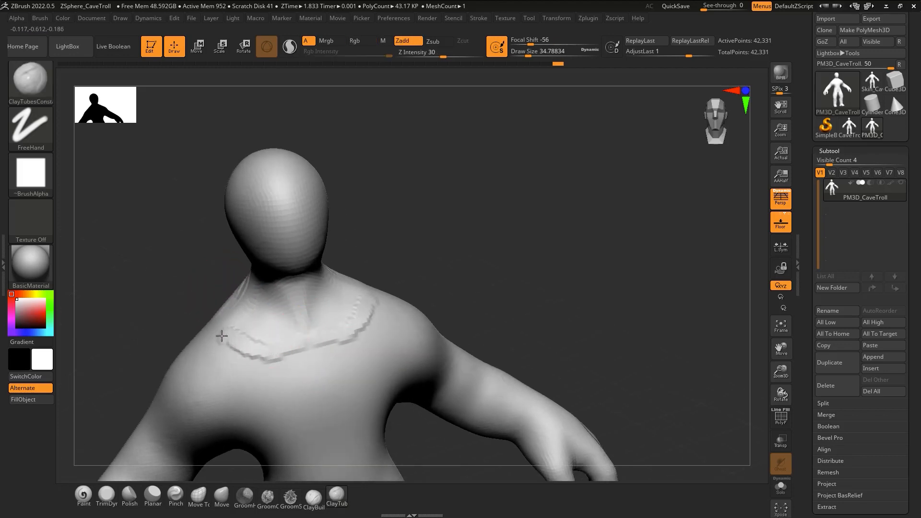
# Build up the trapezius between the neck, the outer collarbone and the top of the shoulder with ClayTubes
pyautogui.moveTo(247, 350); pyautogui.dragTo(288, 347, button='right')
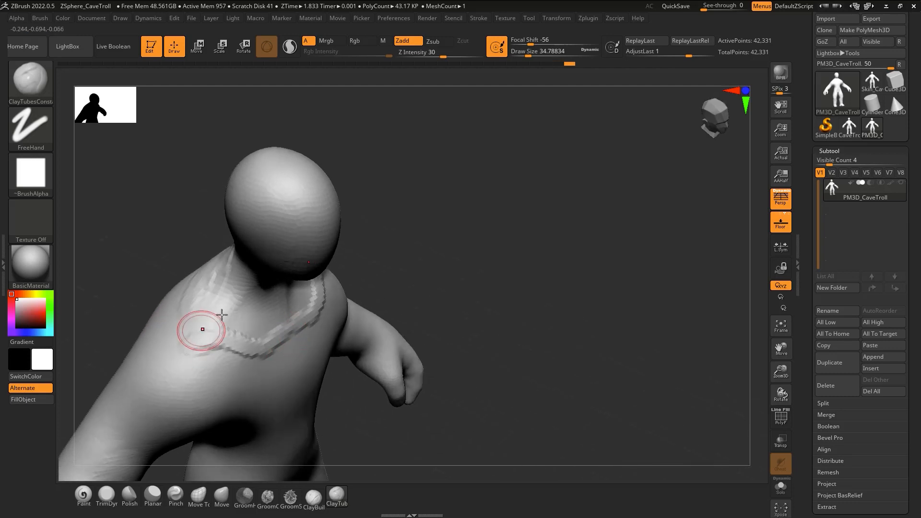
pyautogui.moveTo(177, 355)
pyautogui.mouseDown(button='right')
pyautogui.moveTo(221, 307)
pyautogui.moveTo(213, 285)
pyautogui.mouseUp(button='right')
pyautogui.moveTo(213, 285); pyautogui.dragTo(203, 288)
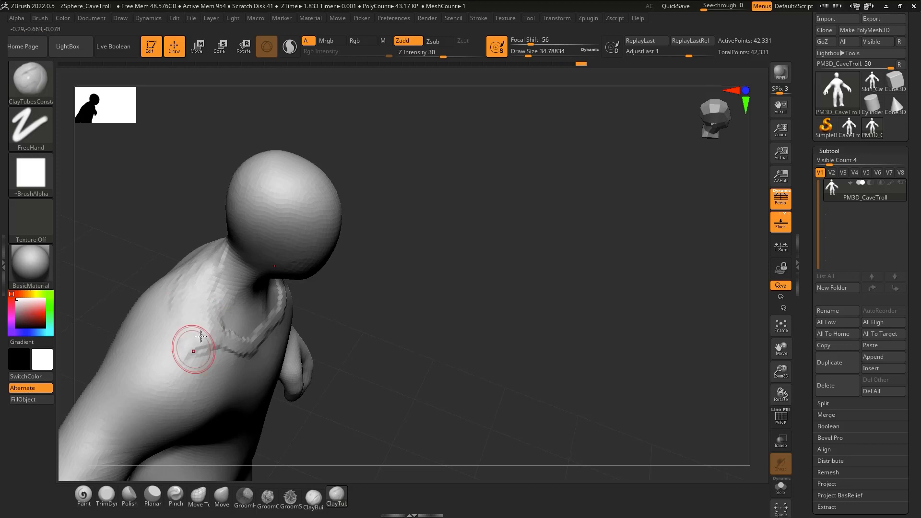
pyautogui.moveTo(201, 337)
pyautogui.mouseDown()
pyautogui.moveTo(217, 319)
pyautogui.moveTo(185, 339)
pyautogui.mouseUp()
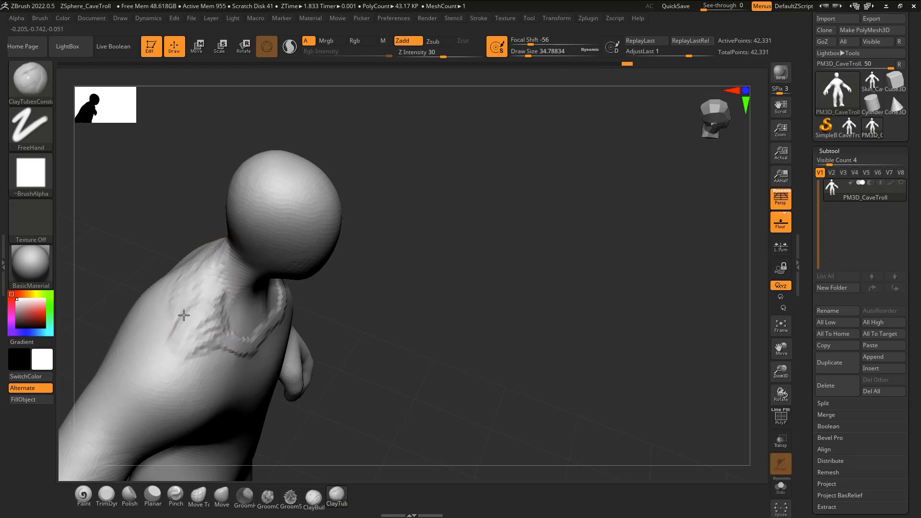
pyautogui.moveTo(200, 284); pyautogui.dragTo(191, 318)
pyautogui.moveTo(192, 318); pyautogui.dragTo(216, 326, button='right')
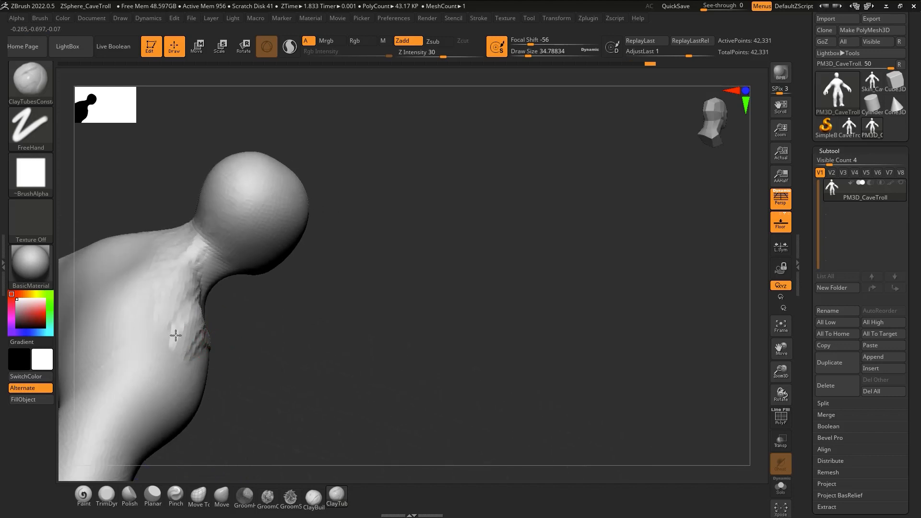
pyautogui.moveTo(160, 304); pyautogui.dragTo(150, 312)
pyautogui.moveTo(178, 341); pyautogui.dragTo(191, 344, button='right')
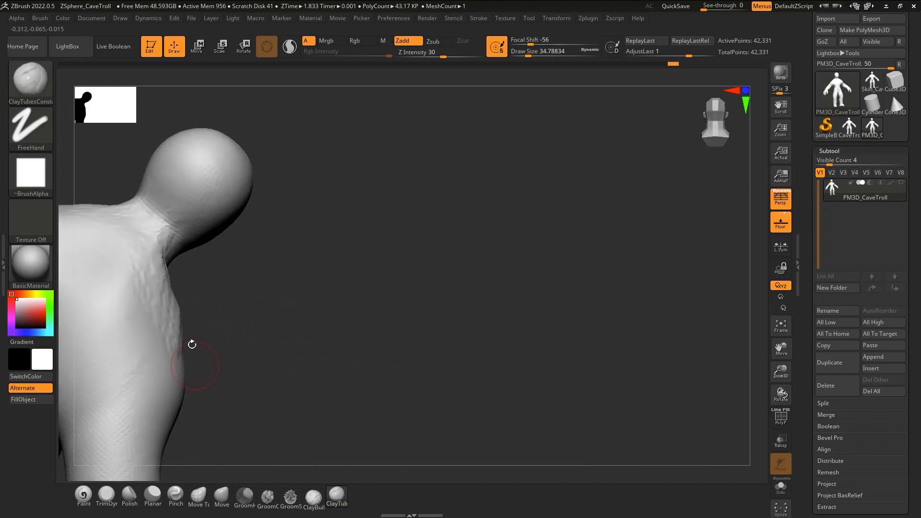
# Extend the trapezius from the back of the neck across the upper back with ClayTubes strokes
pyautogui.moveTo(157, 308)
pyautogui.keyDown('alt'); pyautogui.mouseDown(button='right')
pyautogui.moveTo(199, 378)
pyautogui.moveTo(222, 388)
pyautogui.mouseUp(button='right'); pyautogui.keyUp('alt')
pyautogui.moveTo(254, 271)
pyautogui.mouseDown()
pyautogui.moveTo(221, 305)
pyautogui.moveTo(237, 282)
pyautogui.moveTo(137, 322)
pyautogui.mouseUp()
pyautogui.moveTo(220, 291); pyautogui.dragTo(206, 310)
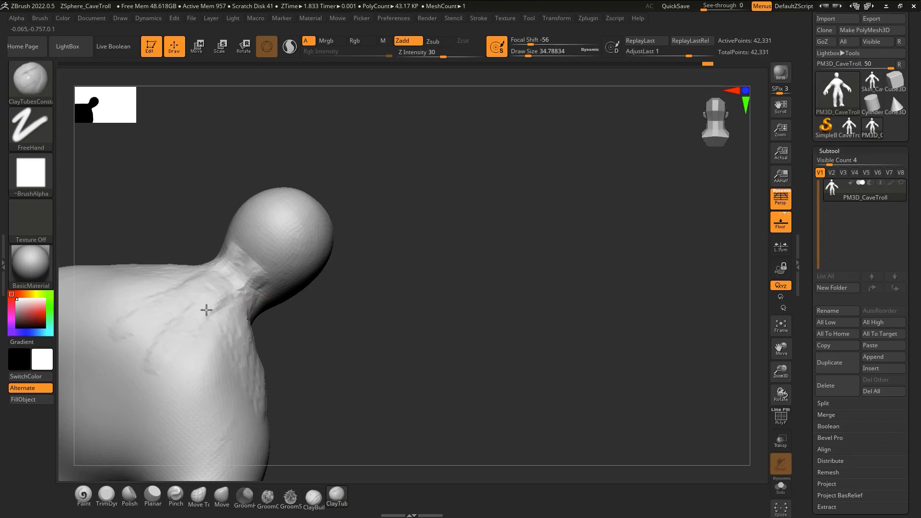
pyautogui.moveTo(200, 351); pyautogui.dragTo(198, 370)
pyautogui.moveTo(222, 310); pyautogui.dragTo(230, 386)
pyautogui.moveTo(239, 314)
pyautogui.mouseDown()
pyautogui.moveTo(252, 384)
pyautogui.moveTo(222, 376)
pyautogui.moveTo(243, 346)
pyautogui.moveTo(247, 387)
pyautogui.mouseUp()
# Add more clay to the outer trapezius where it meets the top of the shoulder
pyautogui.moveTo(206, 360)
pyautogui.mouseDown(button='right')
pyautogui.moveTo(216, 372)
pyautogui.moveTo(282, 331)
pyautogui.mouseUp(button='right')
pyautogui.moveTo(282, 320)
pyautogui.mouseDown()
pyautogui.moveTo(263, 412)
pyautogui.moveTo(241, 385)
pyautogui.mouseUp()
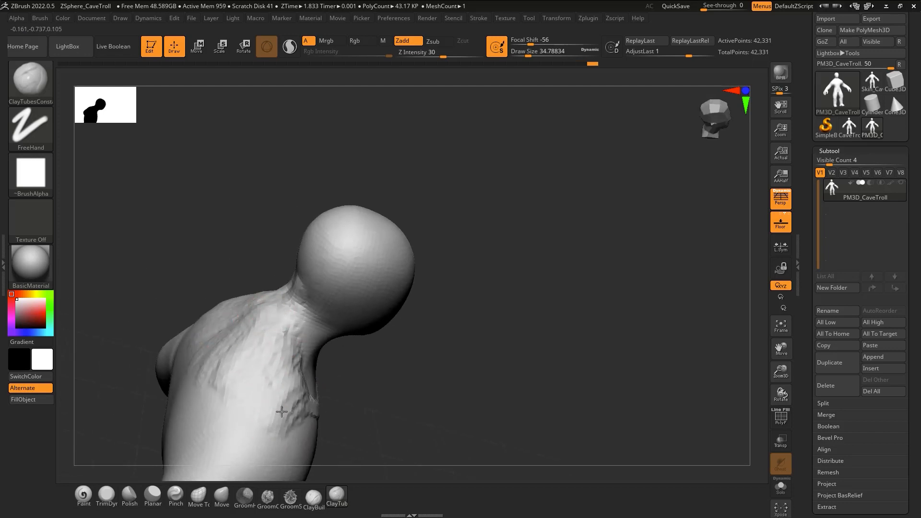
pyautogui.moveTo(276, 309); pyautogui.dragTo(304, 339, button='right')
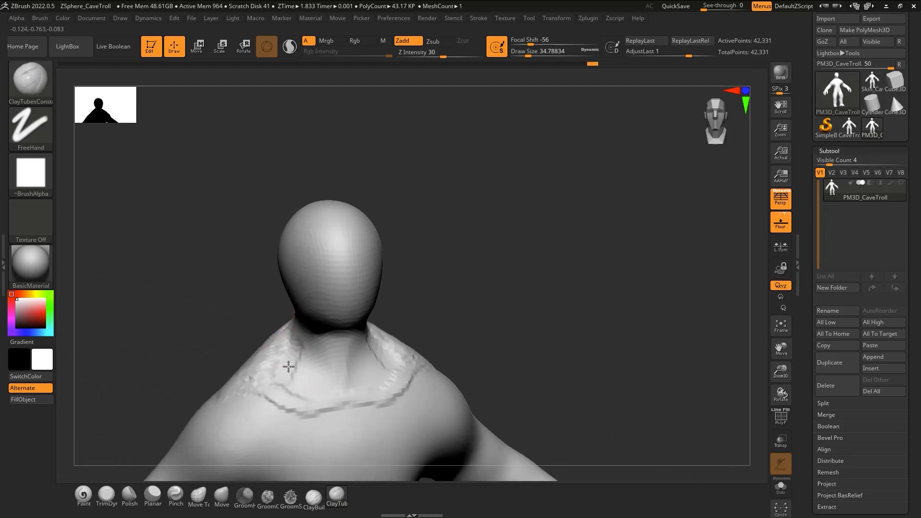
# Add ClayTubes strokes down the sides of the neck to the collarbones and smooth the neck and underside of the jaw
pyautogui.moveTo(299, 348); pyautogui.dragTo(308, 390)
pyautogui.moveTo(308, 389); pyautogui.dragTo(345, 333, button='right')
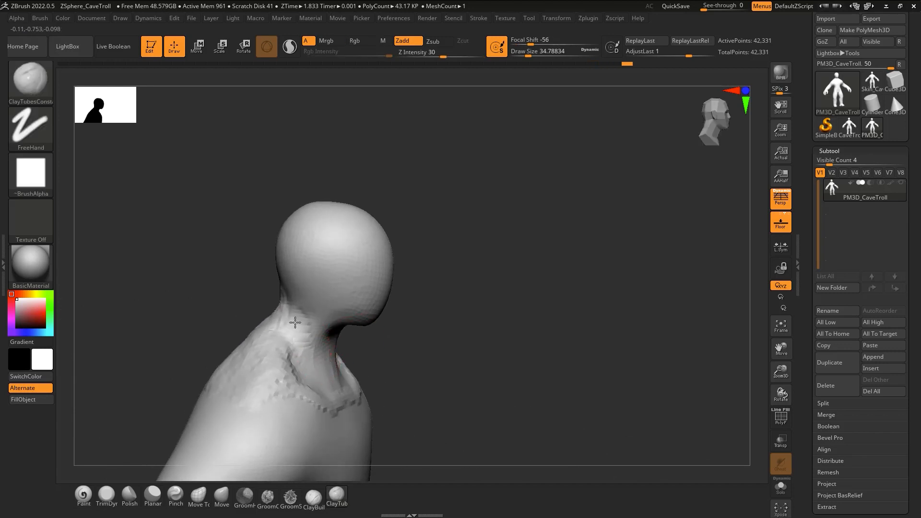
pyautogui.press('shift')
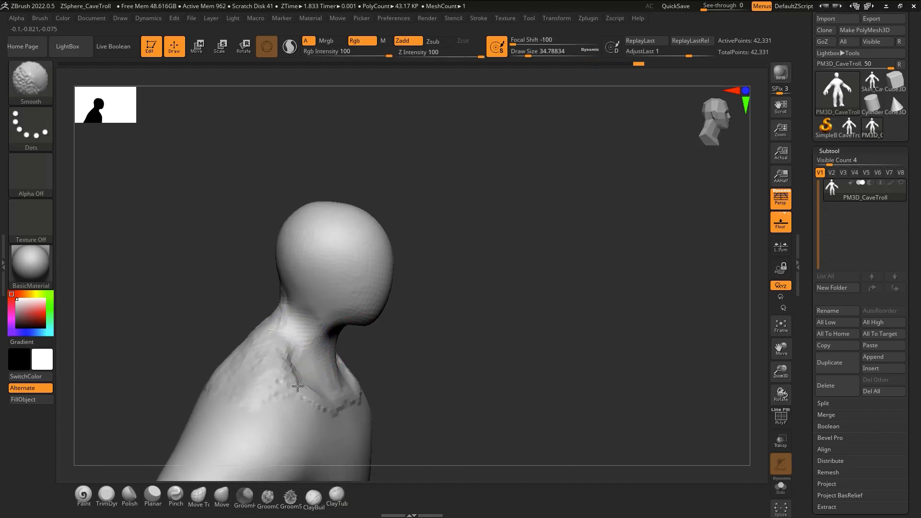
pyautogui.moveTo(315, 336)
pyautogui.mouseDown(button='right')
pyautogui.moveTo(305, 335)
pyautogui.moveTo(352, 337)
pyautogui.mouseUp(button='right')
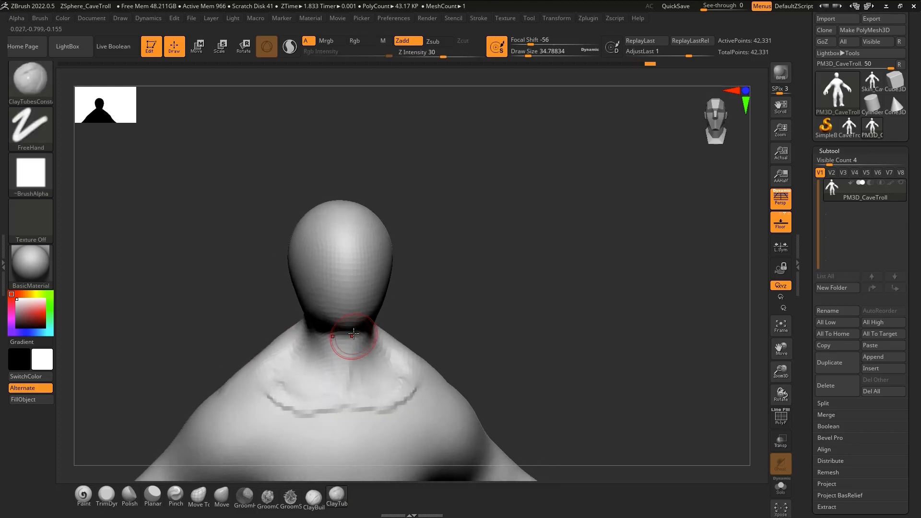
pyautogui.moveTo(338, 374); pyautogui.dragTo(365, 322, button='right')
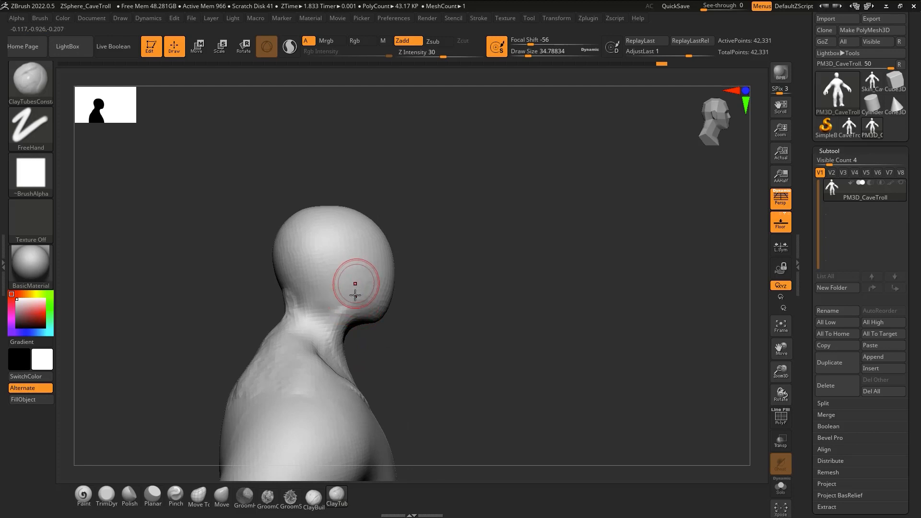
pyautogui.moveTo(349, 320)
pyautogui.keyDown('shift'); pyautogui.mouseDown()
pyautogui.moveTo(341, 305)
pyautogui.moveTo(357, 312)
pyautogui.mouseUp(); pyautogui.keyUp('shift')
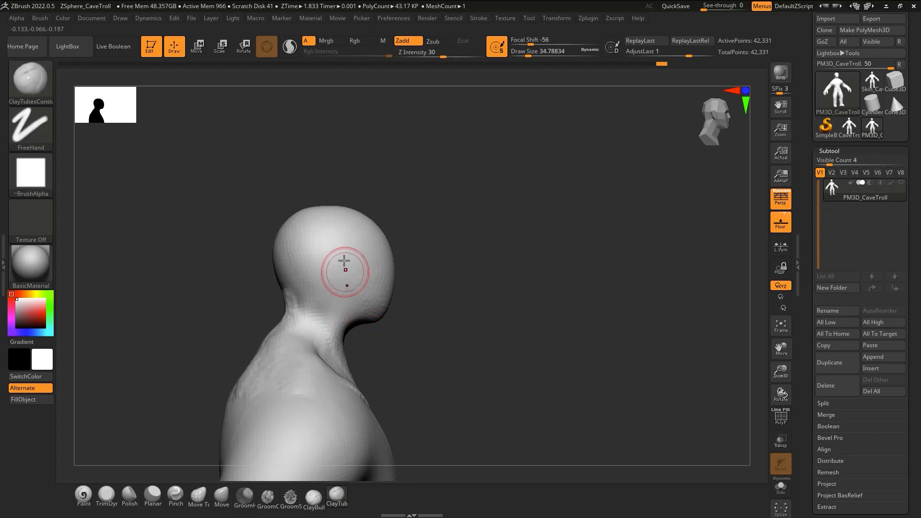
# Mark the ear on the side of the head with ClayTubes and carve a vertical line in front of it with DamStandard
pyautogui.moveTo(329, 269)
pyautogui.mouseDown()
pyautogui.moveTo(338, 267)
pyautogui.moveTo(344, 297)
pyautogui.mouseUp()
pyautogui.hotkey('ctrl', 'z')
pyautogui.hotkey('ctrl', 'z')
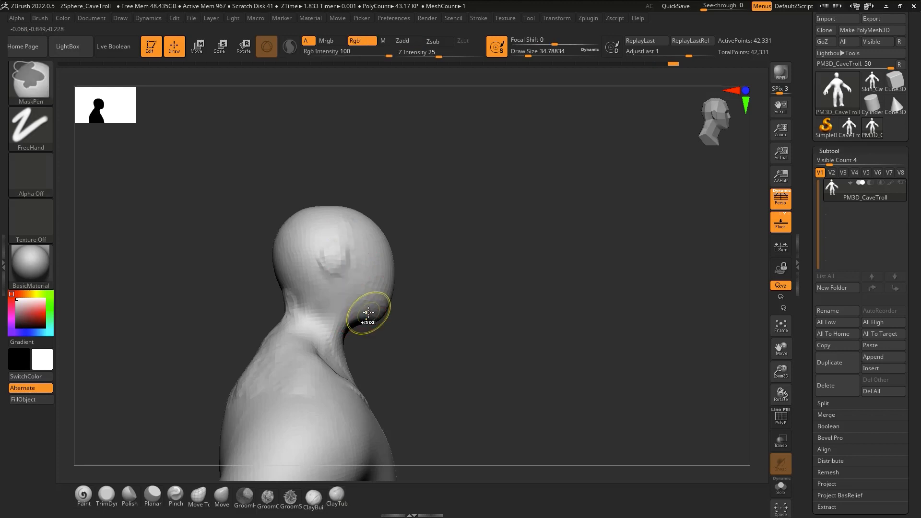
pyautogui.press('b')
pyautogui.press('d')
pyautogui.press('s')
pyautogui.press('s')
pyautogui.moveTo(352, 266); pyautogui.dragTo(339, 264)
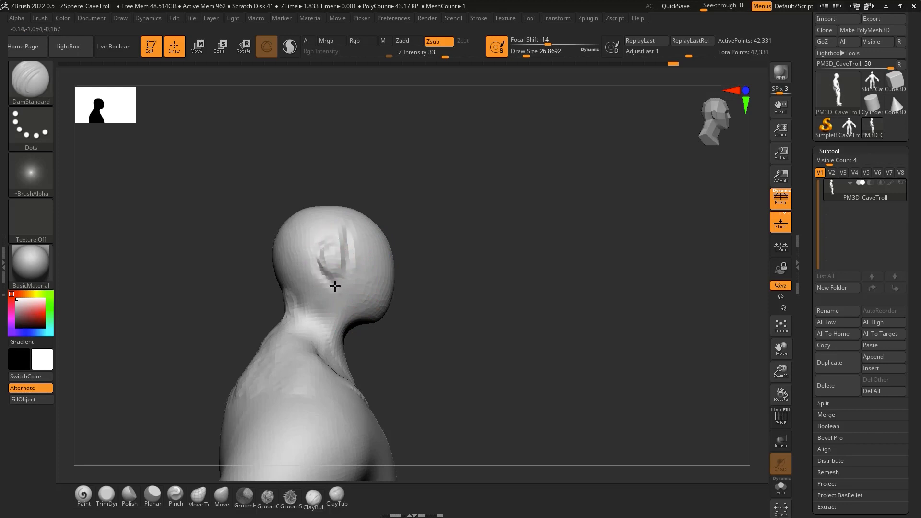
pyautogui.moveTo(375, 235)
pyautogui.mouseDown(button='right')
pyautogui.moveTo(362, 249)
pyautogui.moveTo(372, 243)
pyautogui.mouseUp(button='right')
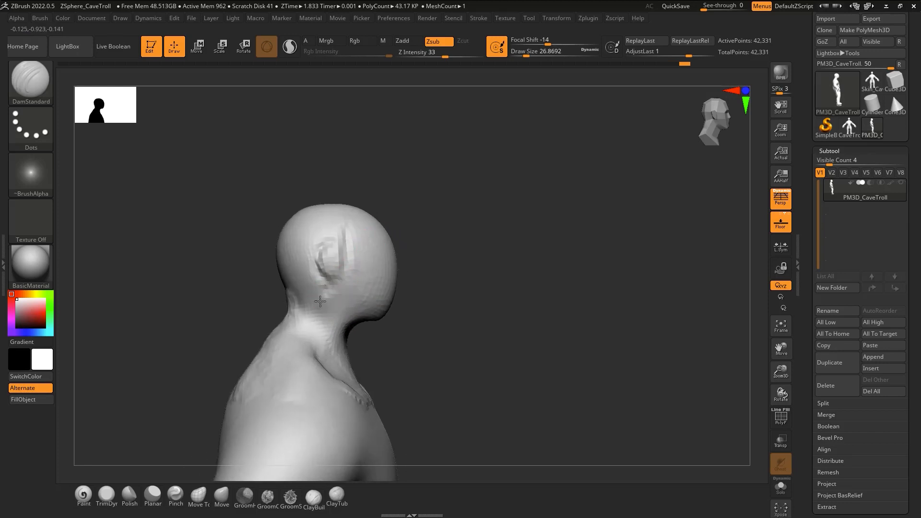
# Shape the jaw corner and the neck area below the ear with ClayTubes, smoothing the side of the neck
pyautogui.press('b')
pyautogui.press('c')
pyautogui.press('t')
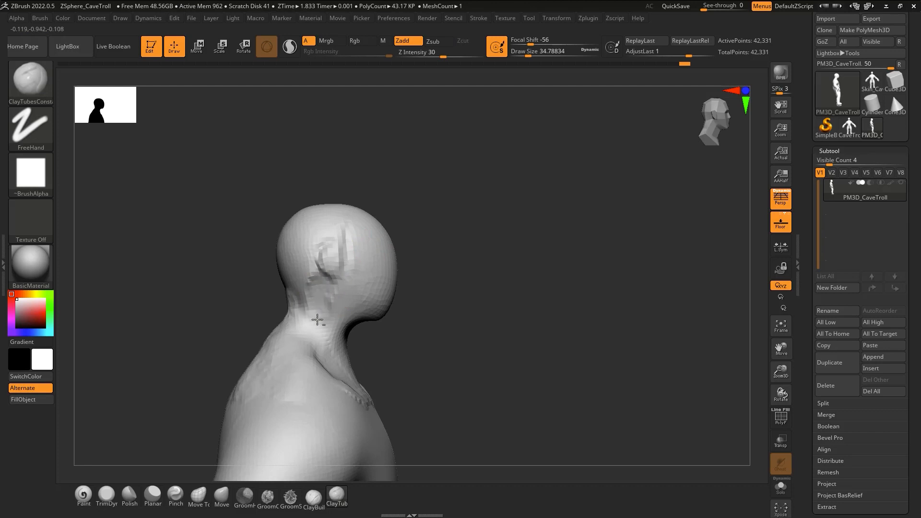
pyautogui.press('space')
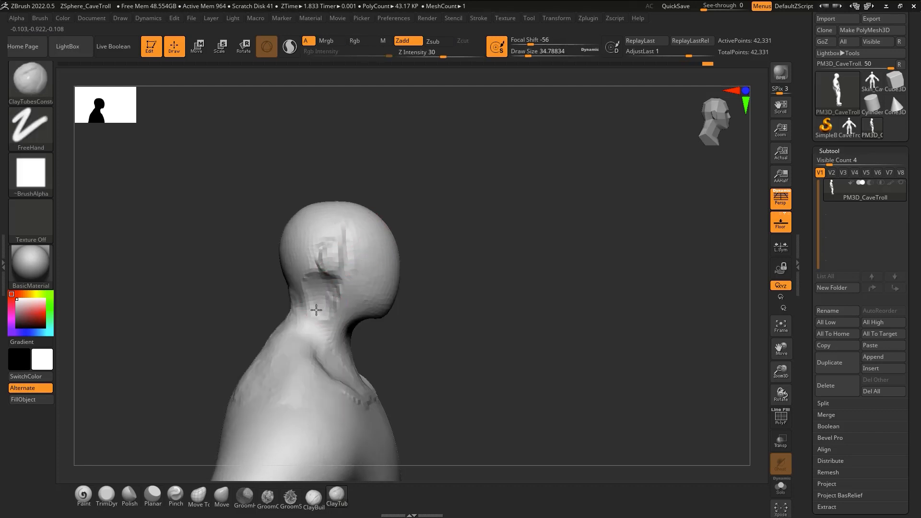
pyautogui.moveTo(328, 316)
pyautogui.mouseDown(button='right')
pyautogui.moveTo(376, 286)
pyautogui.moveTo(397, 288)
pyautogui.moveTo(351, 298)
pyautogui.moveTo(342, 322)
pyautogui.moveTo(361, 325)
pyautogui.mouseUp(button='right')
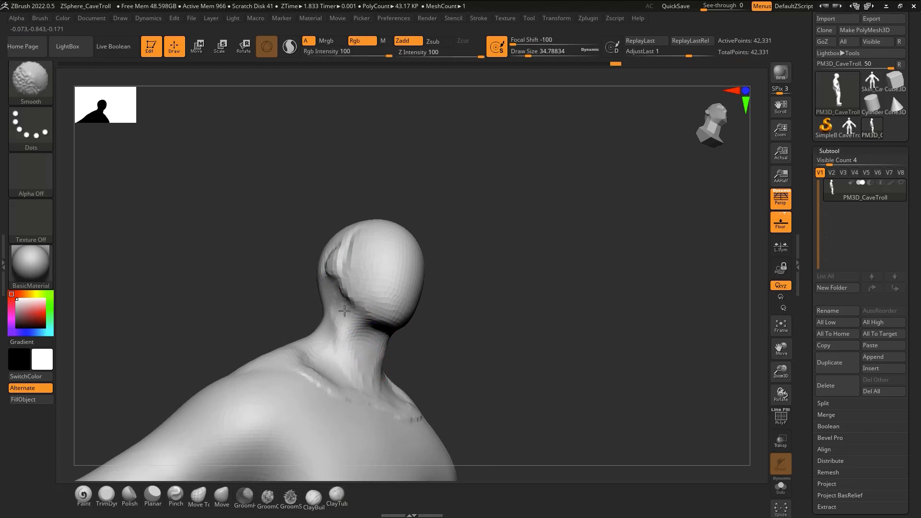
pyautogui.moveTo(376, 257)
pyautogui.mouseDown(button='right')
pyautogui.moveTo(403, 288)
pyautogui.moveTo(390, 299)
pyautogui.moveTo(345, 261)
pyautogui.moveTo(390, 261)
pyautogui.moveTo(330, 270)
pyautogui.mouseUp(button='right')
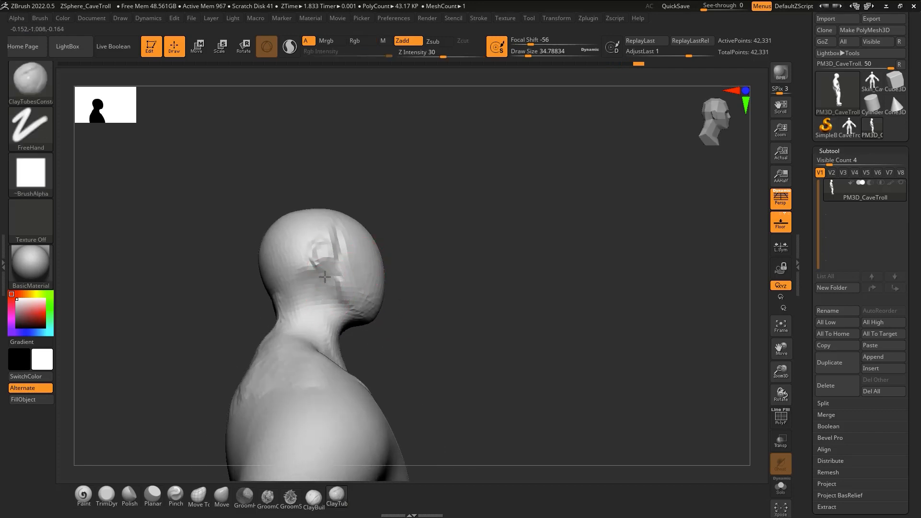
# Flatten the ear mark and rework the area behind the jaw down the side of the neck with ClayTubes and Smooth
pyautogui.moveTo(325, 277); pyautogui.dragTo(321, 245)
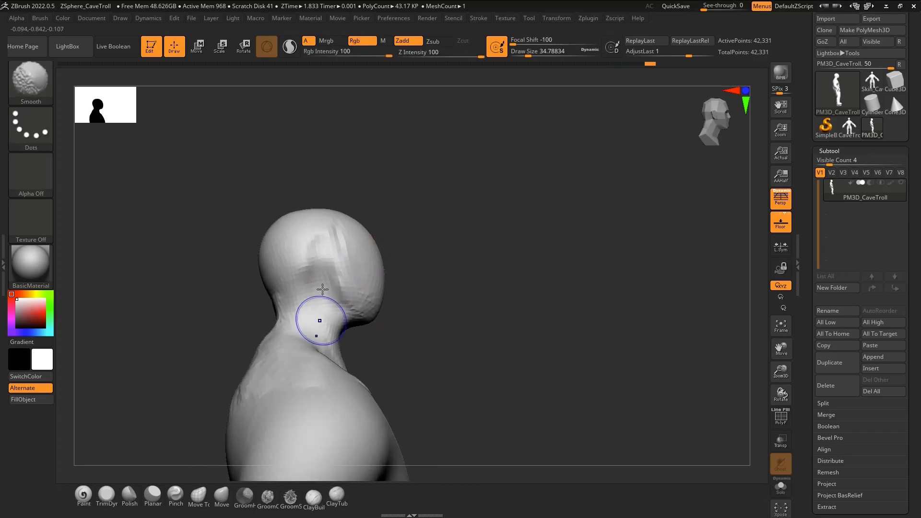
pyautogui.moveTo(318, 319)
pyautogui.mouseDown(button='right')
pyautogui.moveTo(350, 292)
pyautogui.moveTo(325, 312)
pyautogui.moveTo(326, 253)
pyautogui.mouseUp(button='right')
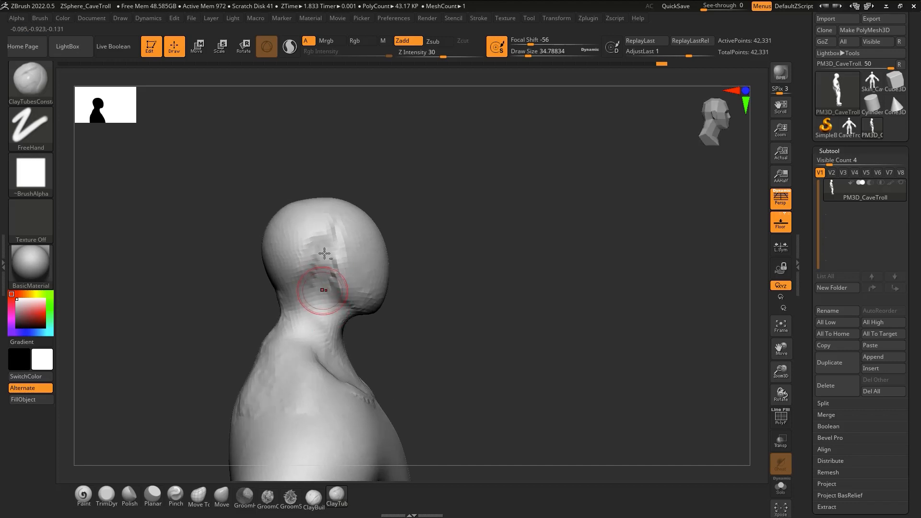
pyautogui.moveTo(325, 253)
pyautogui.mouseDown()
pyautogui.moveTo(325, 222)
pyautogui.moveTo(319, 228)
pyautogui.mouseUp()
pyautogui.moveTo(310, 304)
pyautogui.mouseDown()
pyautogui.moveTo(323, 257)
pyautogui.moveTo(331, 331)
pyautogui.mouseUp()
# Push in the sides of the head with the Move brush, checking the silhouette from the front
pyautogui.moveTo(342, 312)
pyautogui.mouseDown(button='right')
pyautogui.moveTo(317, 297)
pyautogui.moveTo(326, 288)
pyautogui.moveTo(307, 283)
pyautogui.moveTo(436, 265)
pyautogui.moveTo(464, 284)
pyautogui.mouseUp(button='right')
pyautogui.press('b')
pyautogui.press('m')
pyautogui.press('v')
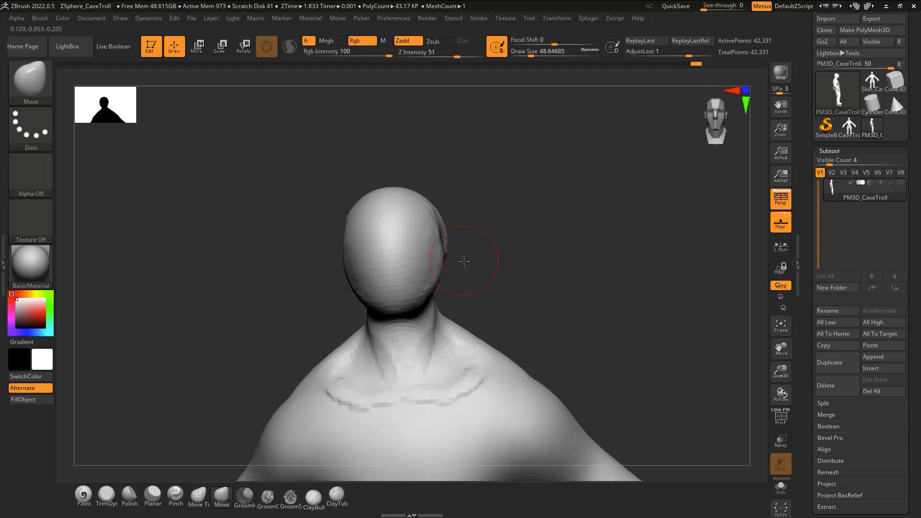
pyautogui.rightClick(430, 324)
pyautogui.moveTo(466, 262)
pyautogui.mouseDown()
pyautogui.moveTo(434, 254)
pyautogui.moveTo(430, 232)
pyautogui.mouseUp()
pyautogui.moveTo(430, 221)
pyautogui.mouseDown(button='right')
pyautogui.moveTo(412, 226)
pyautogui.moveTo(439, 263)
pyautogui.moveTo(423, 323)
pyautogui.moveTo(446, 206)
pyautogui.moveTo(439, 270)
pyautogui.mouseUp(button='right')
# Refine the side of the head behind the jaw with ClayTubes
pyautogui.press('b')
pyautogui.press('c')
pyautogui.press('t')
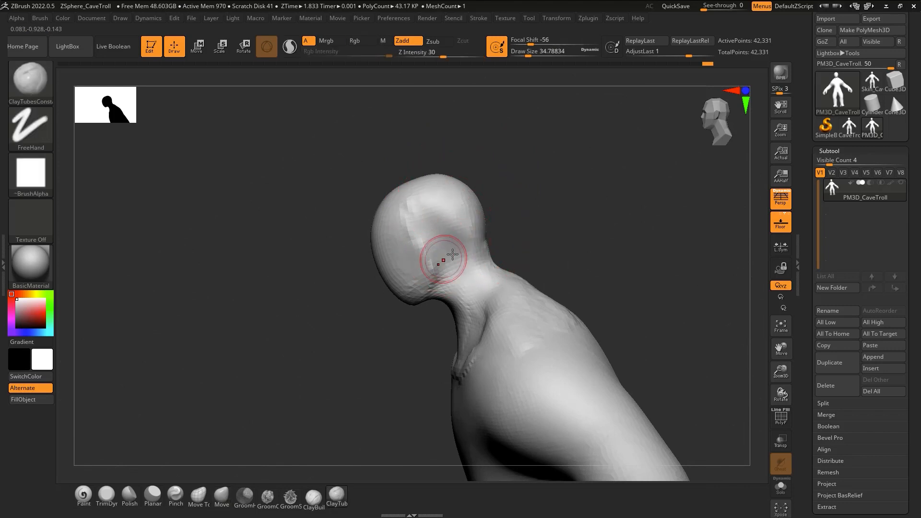
pyautogui.moveTo(448, 257)
pyautogui.keyDown('shift'); pyautogui.mouseDown(button='right')
pyautogui.moveTo(485, 237)
pyautogui.moveTo(478, 223)
pyautogui.moveTo(452, 224)
pyautogui.mouseUp(button='right'); pyautogui.keyUp('shift')
# Adjust the proportions of the head and jaw with a large Move brush
pyautogui.press('b')
pyautogui.press('m')
pyautogui.press('v')
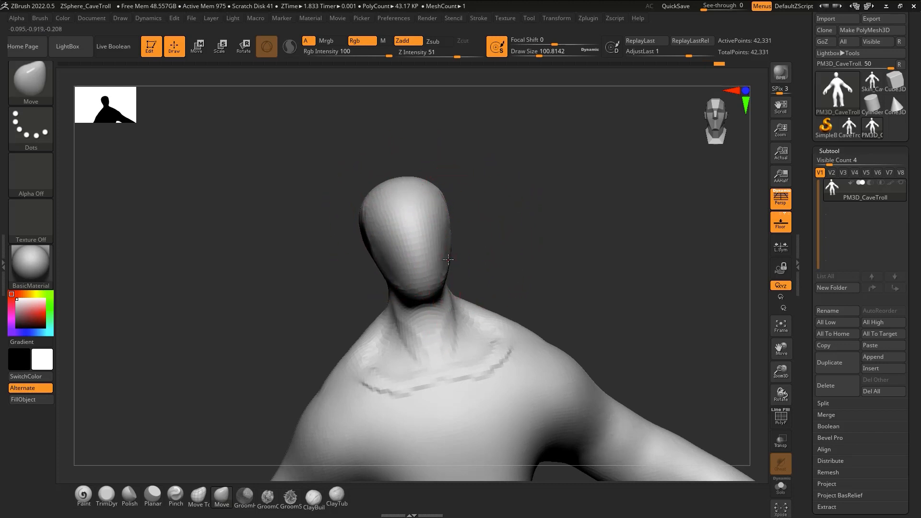
pyautogui.moveTo(406, 265)
pyautogui.mouseDown(button='right')
pyautogui.moveTo(465, 249)
pyautogui.moveTo(454, 240)
pyautogui.moveTo(438, 251)
pyautogui.moveTo(393, 299)
pyautogui.moveTo(391, 253)
pyautogui.moveTo(404, 241)
pyautogui.mouseUp(button='right')
pyautogui.moveTo(390, 274); pyautogui.dragTo(392, 307, button='right')
pyautogui.moveTo(406, 262); pyautogui.dragTo(416, 298, button='right')
pyautogui.moveTo(428, 265); pyautogui.dragTo(387, 298, button='right')
# Define the junction of the neck and the underside of the jaw with ClayTubes and smooth it
pyautogui.press('b')
pyautogui.press('c')
pyautogui.press('t')
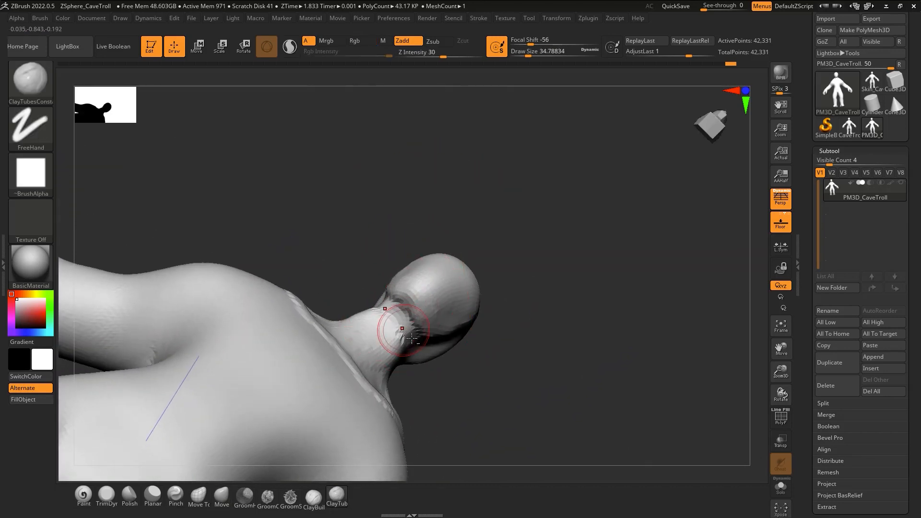
pyautogui.press('shift')
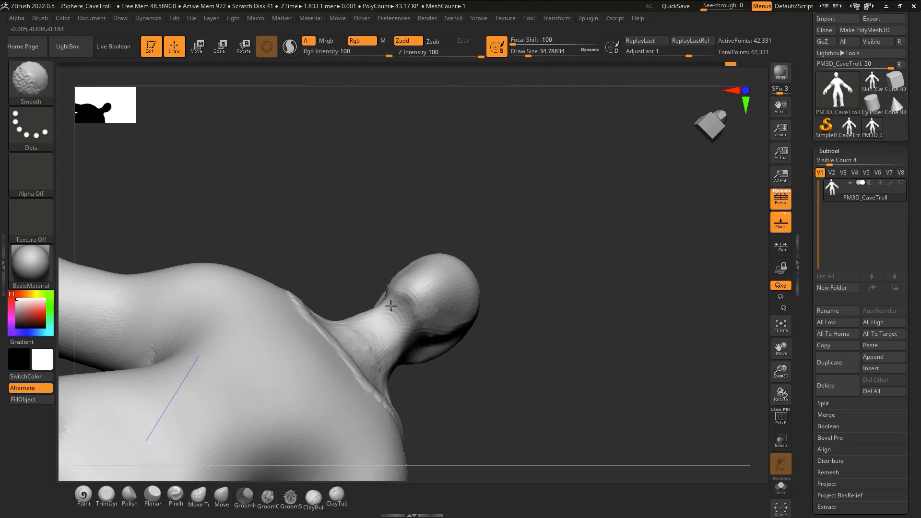
pyautogui.moveTo(377, 287); pyautogui.dragTo(375, 343, button='right')
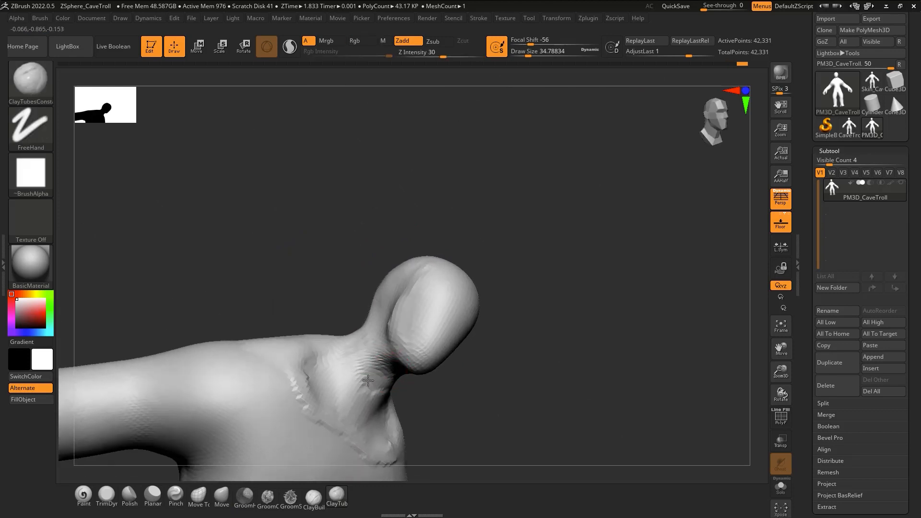
pyautogui.press('shift')
pyautogui.moveTo(339, 381)
pyautogui.mouseDown(button='right')
pyautogui.moveTo(370, 309)
pyautogui.moveTo(355, 326)
pyautogui.moveTo(370, 422)
pyautogui.mouseUp(button='right')
pyautogui.press('shift')
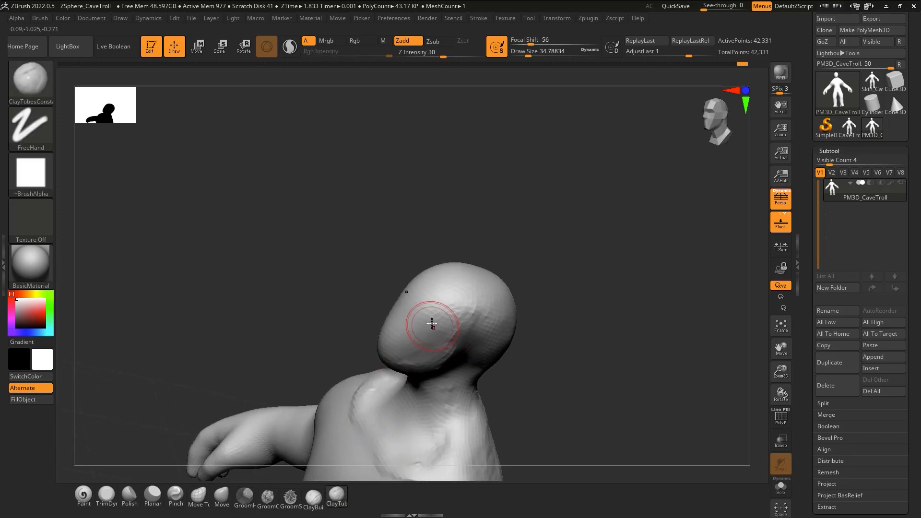
# Raise the top and back of the skull and reshape the neck in profile with the Move brush
pyautogui.moveTo(425, 329)
pyautogui.mouseDown(button='right')
pyautogui.moveTo(445, 310)
pyautogui.moveTo(438, 288)
pyautogui.moveTo(465, 294)
pyautogui.moveTo(488, 328)
pyautogui.moveTo(448, 315)
pyautogui.moveTo(456, 326)
pyautogui.mouseUp(button='right')
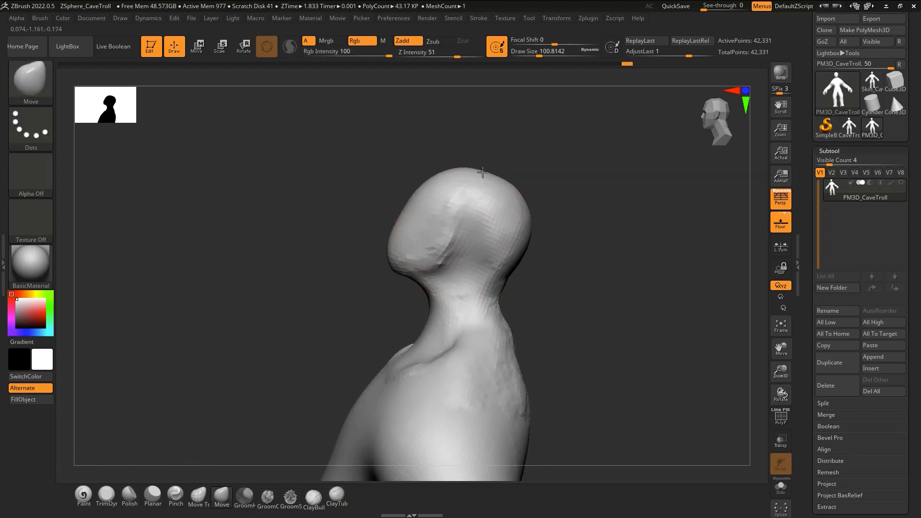
pyautogui.moveTo(449, 183); pyautogui.dragTo(445, 175)
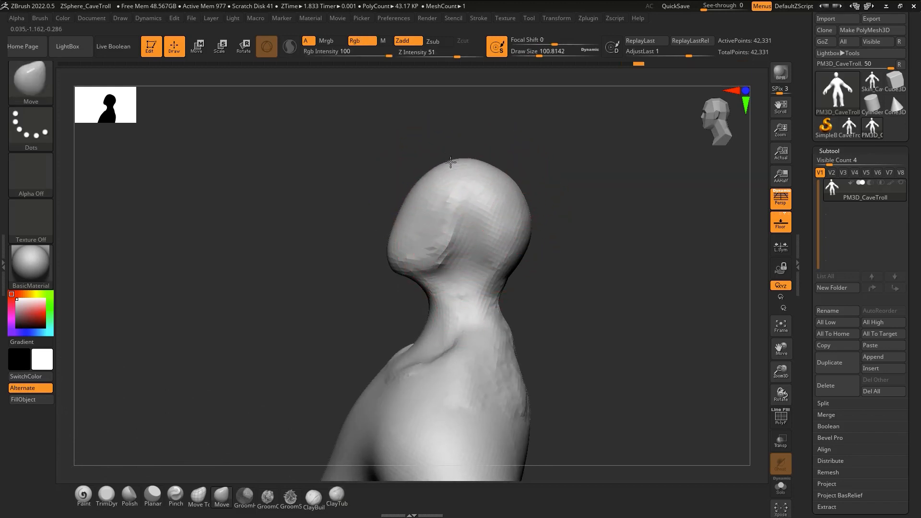
pyautogui.moveTo(527, 202)
pyautogui.mouseDown()
pyautogui.moveTo(536, 204)
pyautogui.moveTo(527, 198)
pyautogui.moveTo(534, 191)
pyautogui.mouseUp()
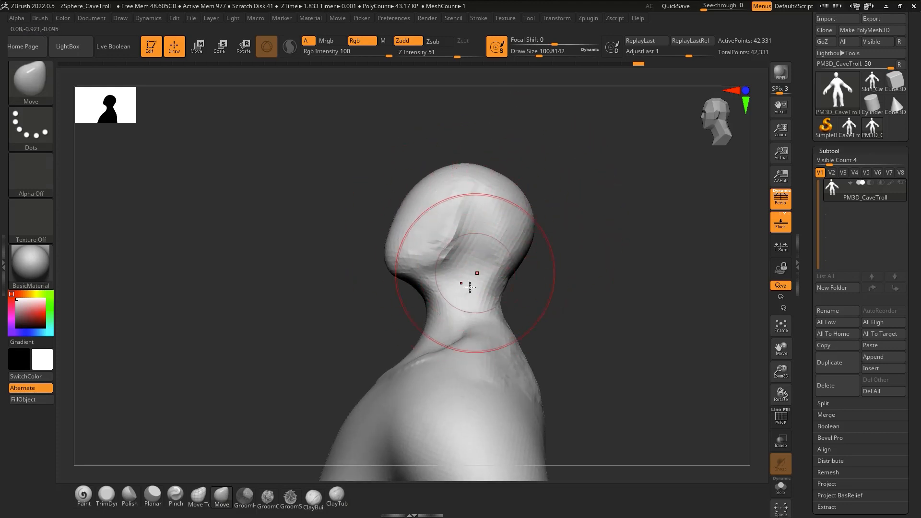
pyautogui.moveTo(741, 147)
pyautogui.mouseDown()
pyautogui.moveTo(761, 145)
pyautogui.moveTo(668, 146)
pyautogui.mouseUp()
pyautogui.moveTo(396, 314); pyautogui.dragTo(449, 315)
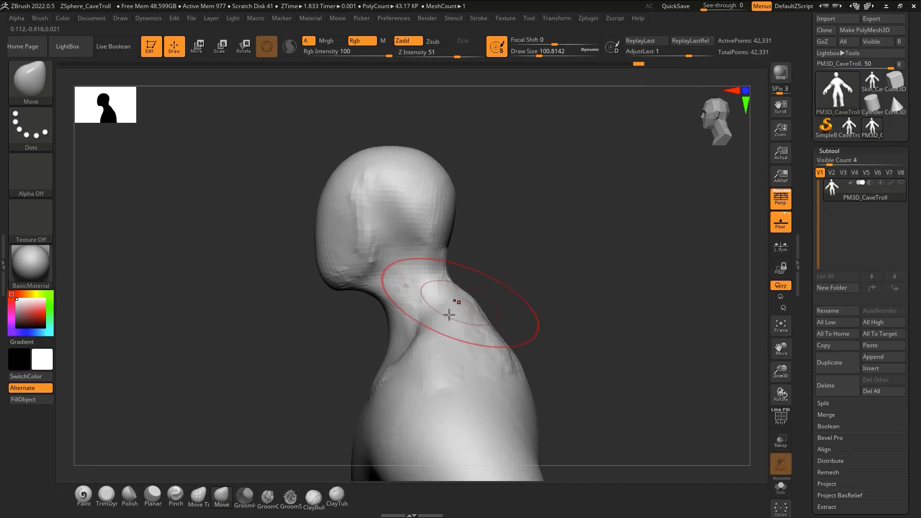
pyautogui.moveTo(449, 315)
pyautogui.mouseDown(button='right')
pyautogui.moveTo(459, 325)
pyautogui.moveTo(442, 316)
pyautogui.mouseUp(button='right')
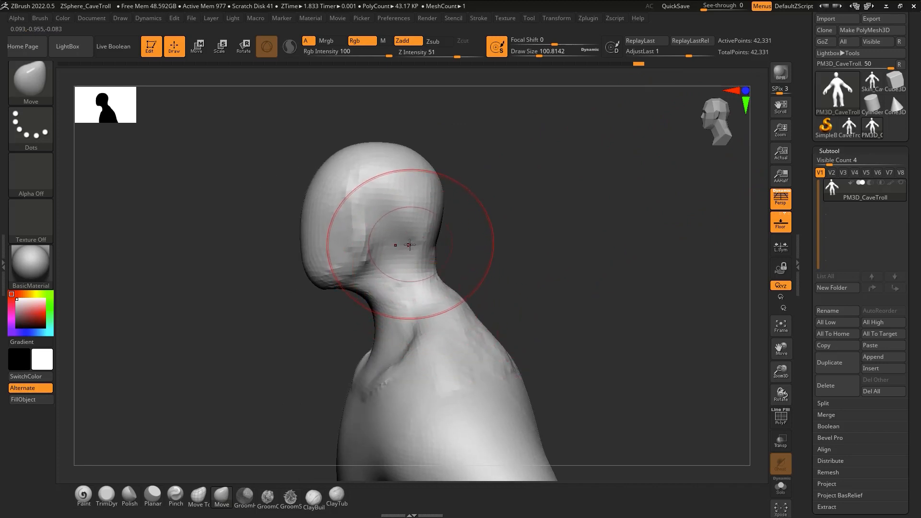
# Build up the base of the skull and the back and sides of the neck with ClayTubes, smoothing between strokes
pyautogui.press('b')
pyautogui.press('c')
pyautogui.press('t')
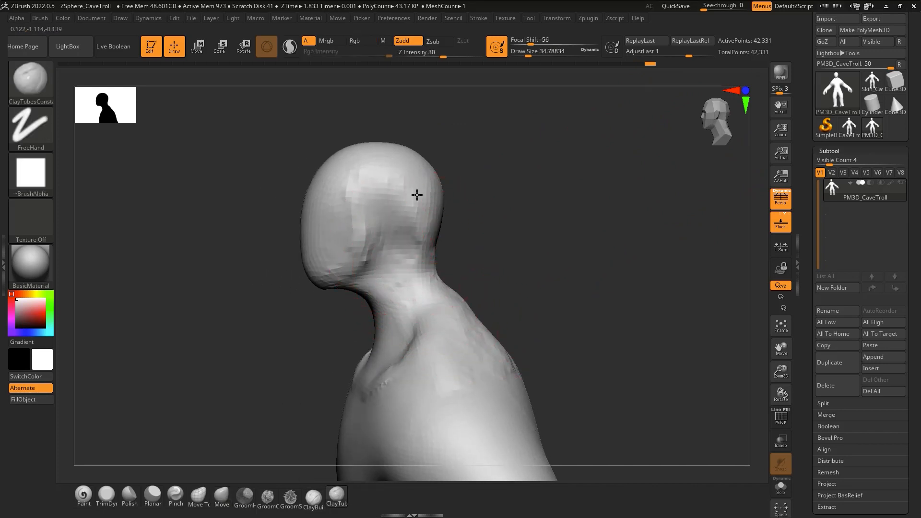
pyautogui.moveTo(413, 243)
pyautogui.mouseDown(button='right')
pyautogui.moveTo(458, 206)
pyautogui.moveTo(422, 232)
pyautogui.mouseUp(button='right')
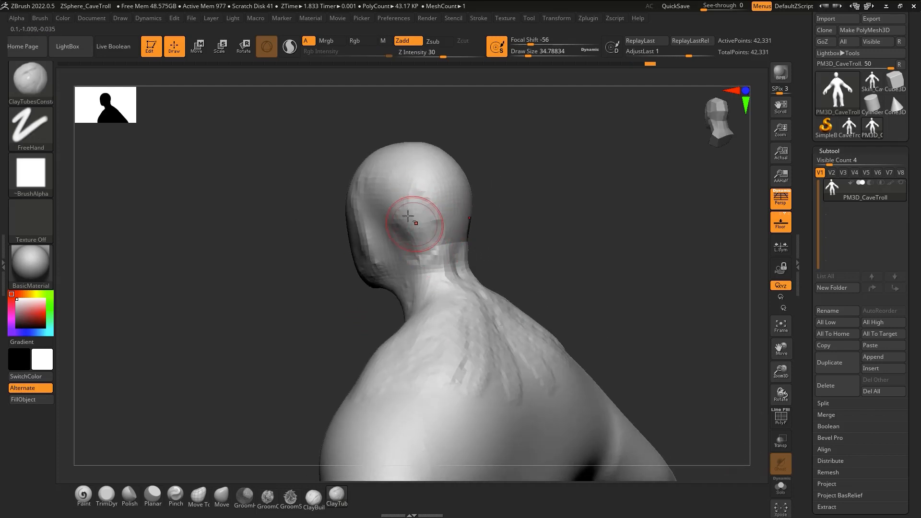
pyautogui.press('shift')
pyautogui.moveTo(406, 263)
pyautogui.mouseDown(button='right')
pyautogui.moveTo(405, 278)
pyautogui.moveTo(451, 246)
pyautogui.mouseUp(button='right')
pyautogui.moveTo(453, 323)
pyautogui.mouseDown(button='right')
pyautogui.moveTo(488, 294)
pyautogui.moveTo(370, 278)
pyautogui.moveTo(379, 281)
pyautogui.moveTo(379, 274)
pyautogui.moveTo(347, 306)
pyautogui.mouseUp(button='right')
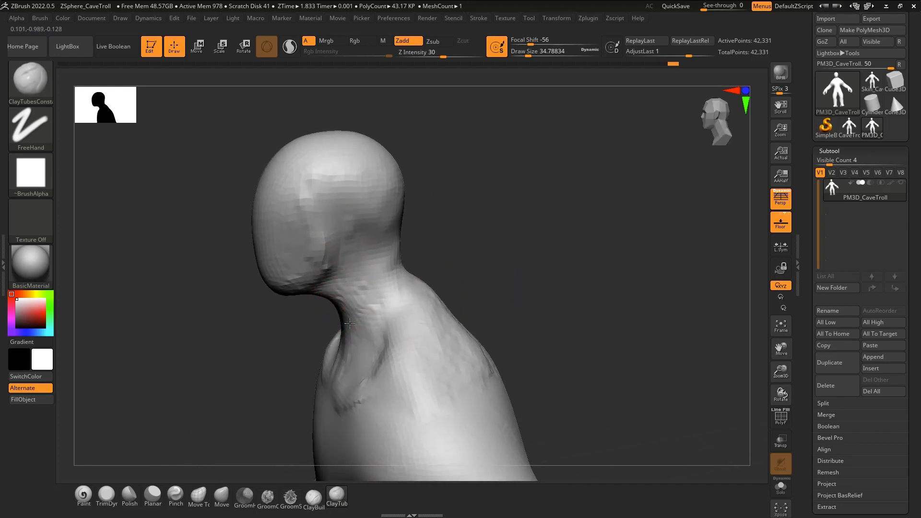
pyautogui.moveTo(349, 317); pyautogui.dragTo(355, 259)
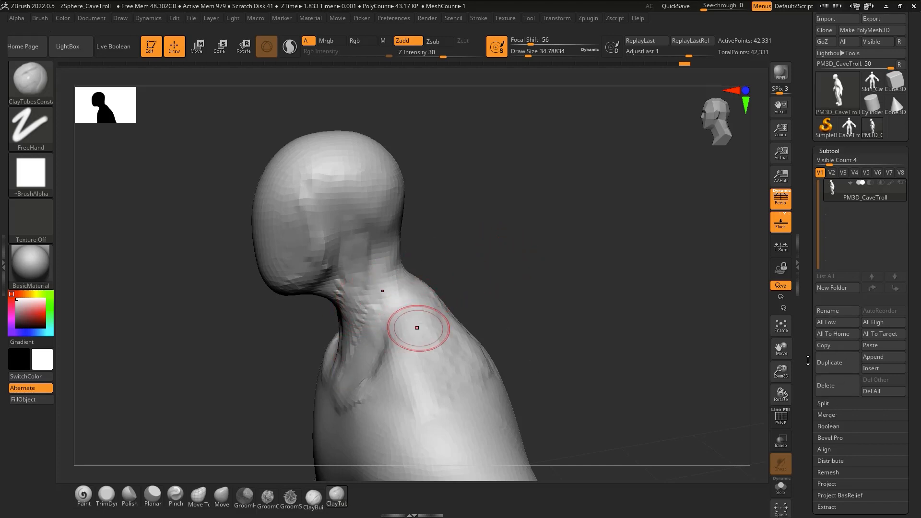
# Convert the figure to DynaMesh and set the DynaMesh resolution to 160
pyautogui.scroll(-4, 831, 336)
pyautogui.click(837, 342)
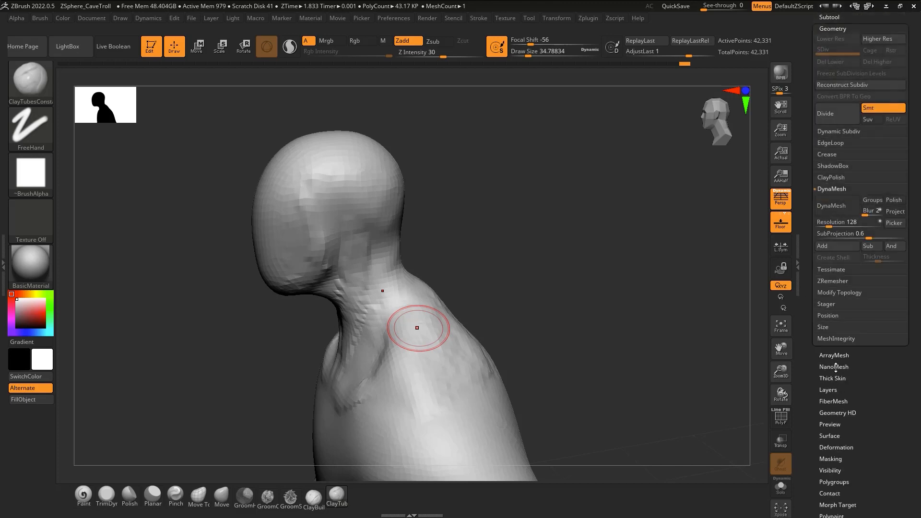
pyautogui.click(832, 205)
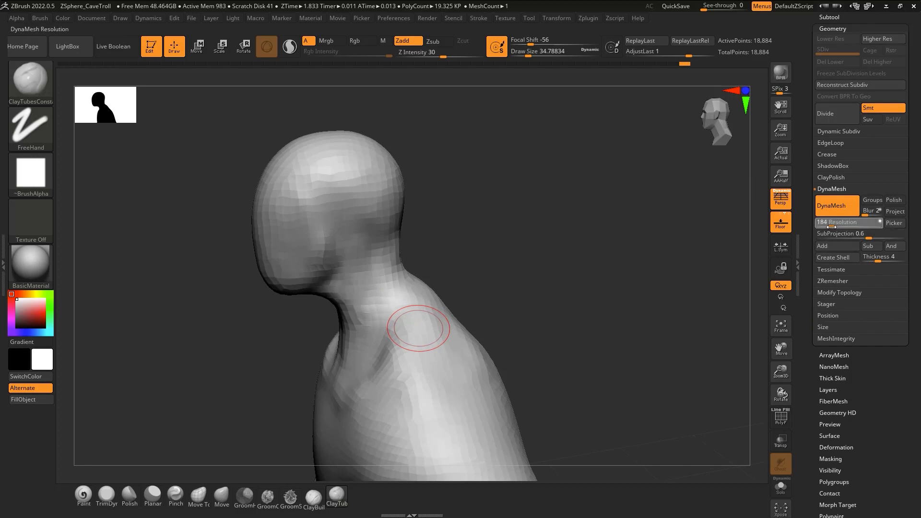
pyautogui.moveTo(832, 226); pyautogui.dragTo(827, 227)
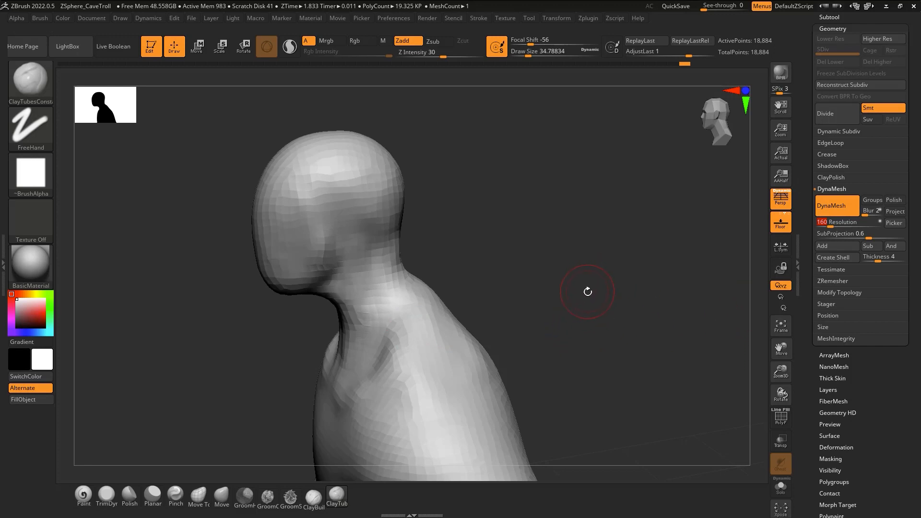
# Lay ClayTubes strokes along the neck muscles and beneath the jaw of the remeshed figure
pyautogui.moveTo(592, 374)
pyautogui.mouseDown()
pyautogui.moveTo(577, 350)
pyautogui.moveTo(595, 336)
pyautogui.mouseUp()
pyautogui.moveTo(425, 320); pyautogui.dragTo(365, 365)
pyautogui.moveTo(323, 339)
pyautogui.mouseDown()
pyautogui.moveTo(346, 331)
pyautogui.moveTo(329, 319)
pyautogui.mouseUp()
pyautogui.moveTo(327, 358); pyautogui.dragTo(336, 331)
pyautogui.moveTo(290, 317); pyautogui.dragTo(362, 268)
# Carve the jawline and the crease under the chin with DamStandard, smoothing the front of the neck
pyautogui.press('b')
pyautogui.press('d')
pyautogui.press('s')
pyautogui.moveTo(310, 318)
pyautogui.mouseDown()
pyautogui.moveTo(307, 333)
pyautogui.moveTo(306, 320)
pyautogui.mouseUp()
pyautogui.moveTo(302, 338); pyautogui.dragTo(331, 323, button='right')
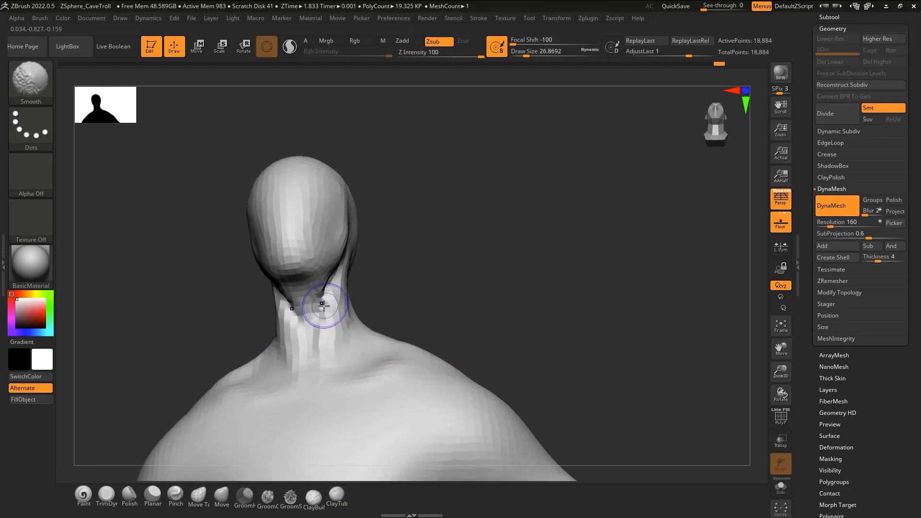
pyautogui.keyDown('shift'); pyautogui.moveTo(323, 305); pyautogui.dragTo(317, 321); pyautogui.keyUp('shift')
pyautogui.moveTo(327, 355)
pyautogui.mouseDown(button='right')
pyautogui.moveTo(297, 354)
pyautogui.moveTo(338, 354)
pyautogui.moveTo(327, 366)
pyautogui.mouseUp(button='right')
pyautogui.moveTo(338, 319)
pyautogui.mouseDown(button='right')
pyautogui.moveTo(329, 329)
pyautogui.moveTo(339, 302)
pyautogui.moveTo(313, 305)
pyautogui.moveTo(308, 293)
pyautogui.moveTo(366, 240)
pyautogui.moveTo(313, 285)
pyautogui.mouseUp(button='right')
pyautogui.moveTo(308, 277); pyautogui.dragTo(352, 268)
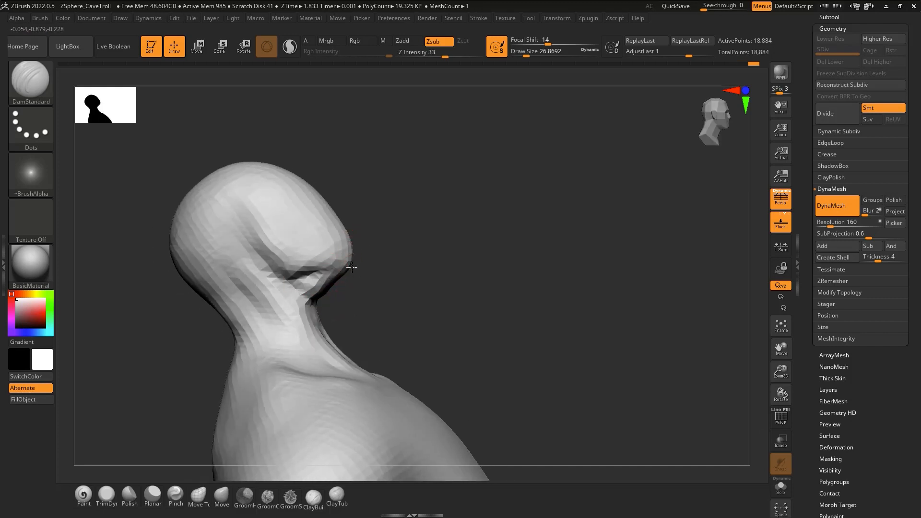
# Build up the underside of the chin and the upper front of the neck with ClayTubes, smoothing the transition
pyautogui.moveTo(328, 298); pyautogui.dragTo(308, 250, button='right')
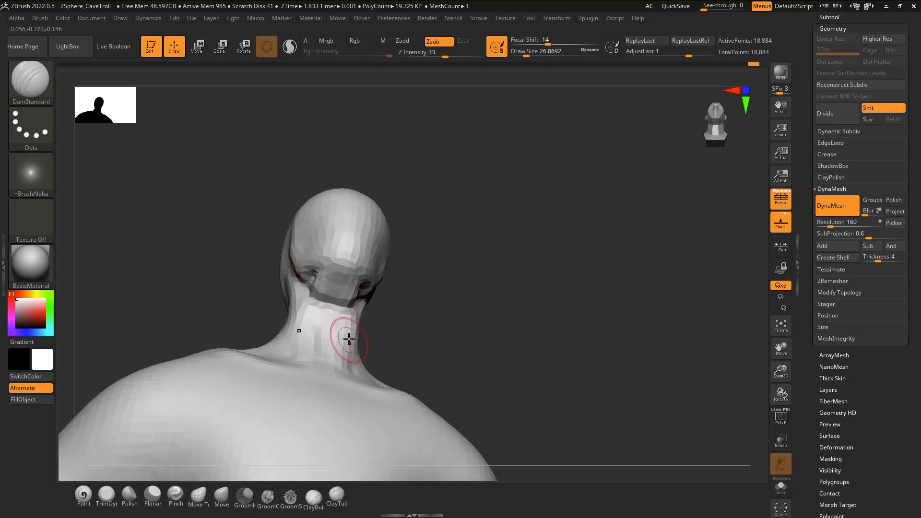
pyautogui.press('b')
pyautogui.press('c')
pyautogui.press('t')
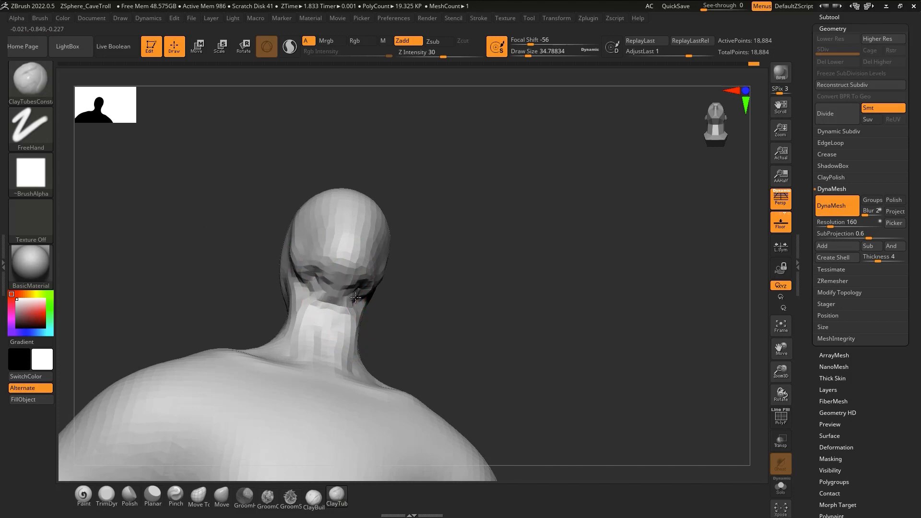
pyautogui.press('shift')
pyautogui.moveTo(347, 303)
pyautogui.mouseDown(button='right')
pyautogui.moveTo(370, 309)
pyautogui.moveTo(352, 266)
pyautogui.moveTo(402, 238)
pyautogui.mouseUp(button='right')
# Reshape the forehead and face profile with the Move brush
pyautogui.press('b')
pyautogui.press('m')
pyautogui.press('v')
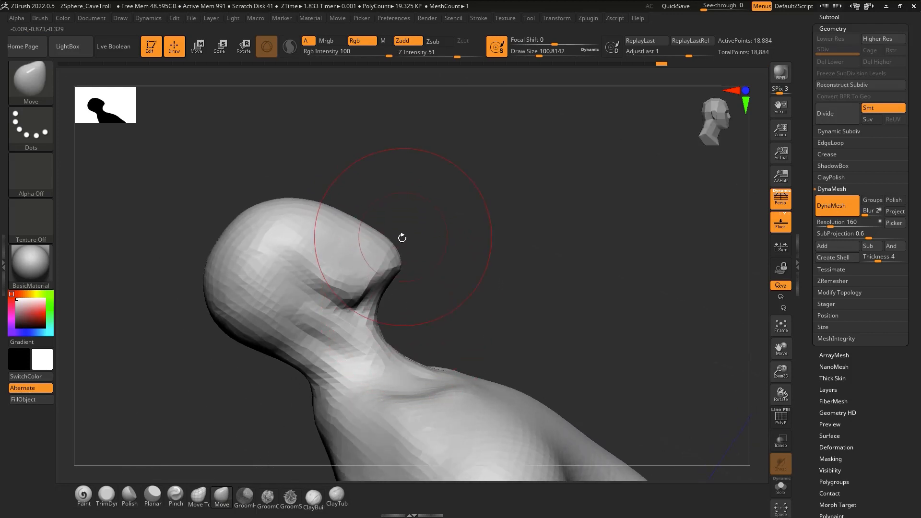
pyautogui.moveTo(321, 205); pyautogui.dragTo(322, 201)
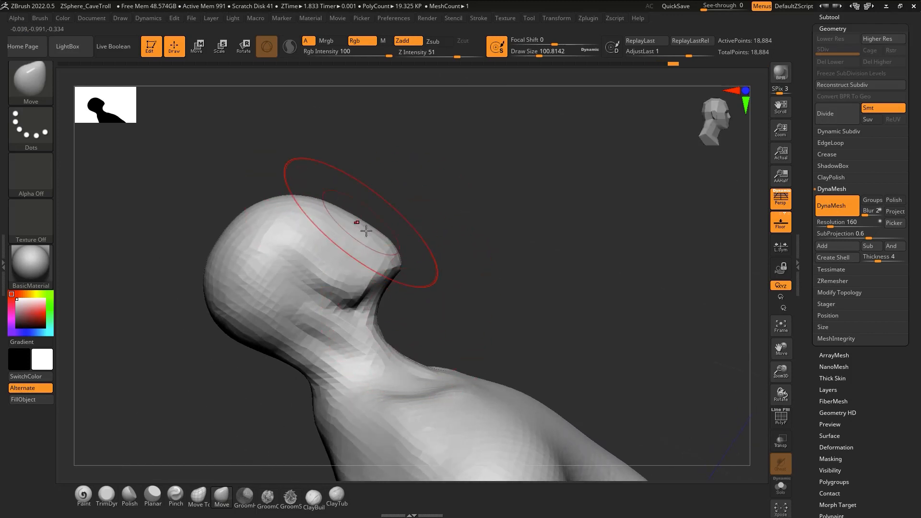
pyautogui.moveTo(374, 249); pyautogui.dragTo(340, 333, button='right')
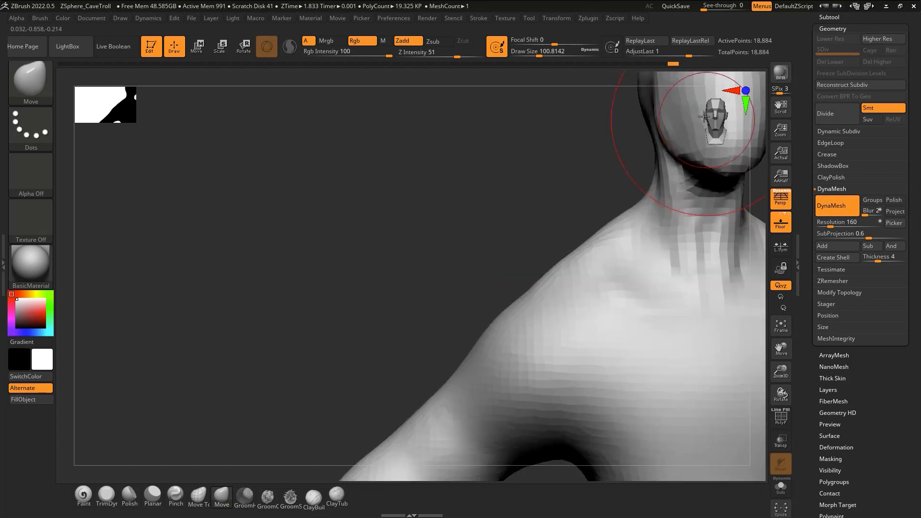
# Change the figure's material to MatCap Red Wax
pyautogui.keyDown('alt'); pyautogui.moveTo(569, 269); pyautogui.dragTo(362, 343, button='right'); pyautogui.keyUp('alt')
pyautogui.keyDown('alt'); pyautogui.moveTo(515, 296); pyautogui.dragTo(496, 234, button='right'); pyautogui.keyUp('alt')
pyautogui.moveTo(496, 235)
pyautogui.mouseDown(button='right')
pyautogui.moveTo(498, 307)
pyautogui.moveTo(507, 253)
pyautogui.moveTo(488, 269)
pyautogui.moveTo(509, 279)
pyautogui.moveTo(496, 282)
pyautogui.moveTo(500, 304)
pyautogui.moveTo(509, 241)
pyautogui.mouseUp(button='right')
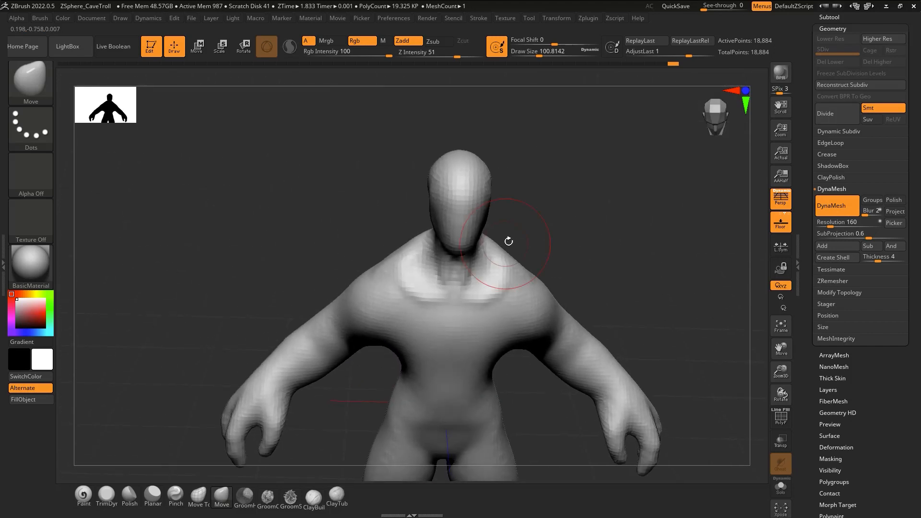
pyautogui.click(36, 259)
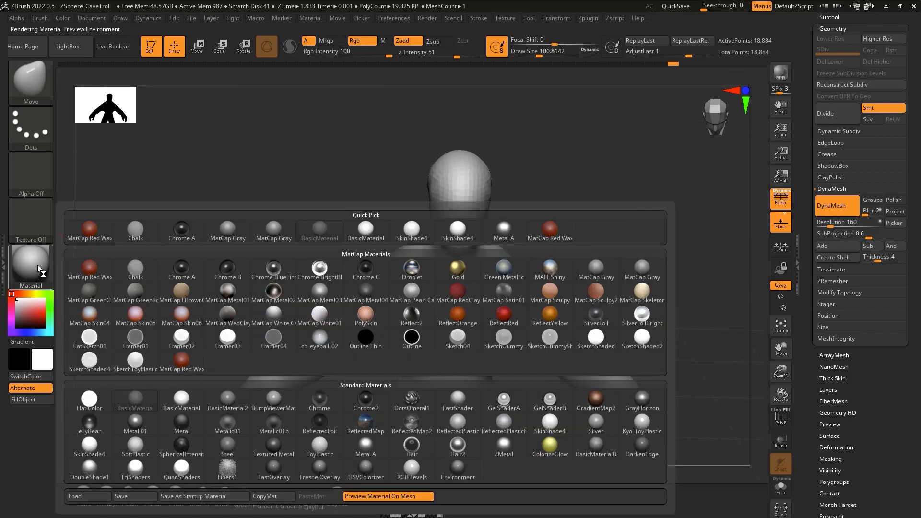
pyautogui.click(36, 259)
pyautogui.click(34, 255)
pyautogui.click(182, 361)
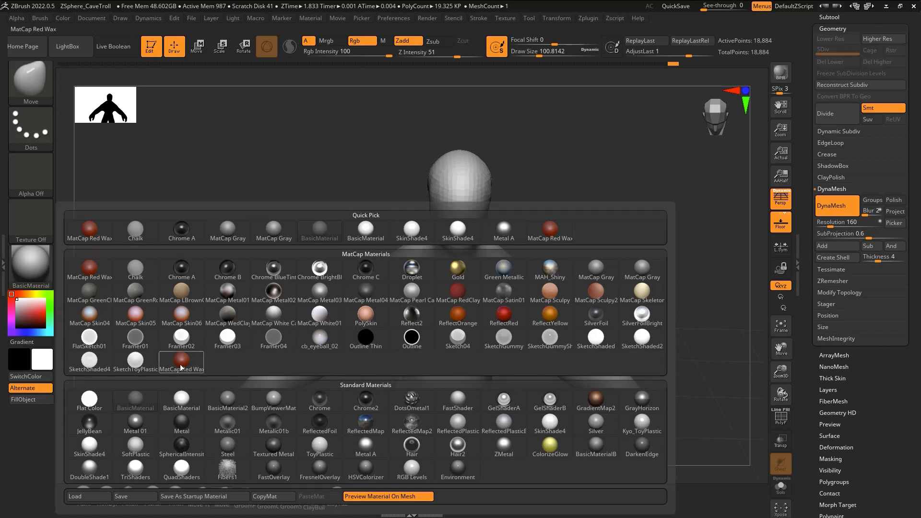
# Adjust the head's profile with Move, then refine the side of the face with ClayTubes and smoothing
pyautogui.moveTo(493, 273); pyautogui.dragTo(488, 335, button='right')
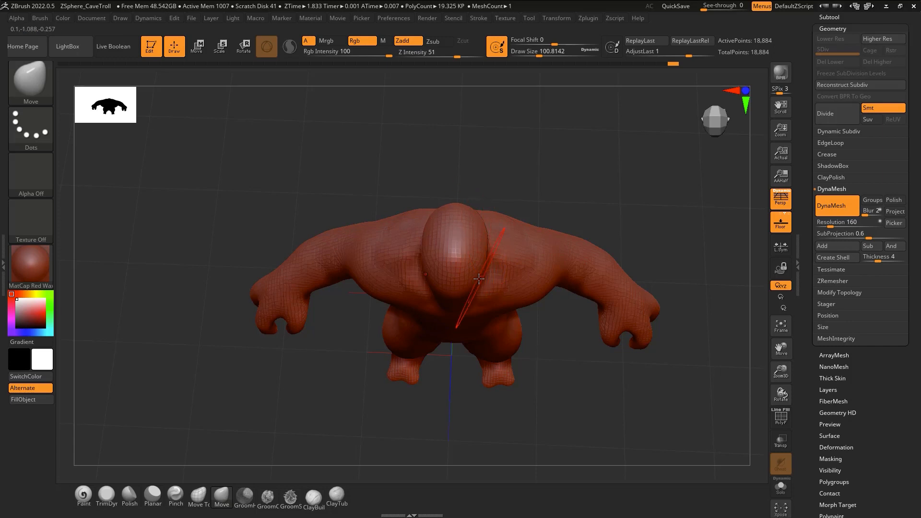
pyautogui.moveTo(476, 274)
pyautogui.mouseDown(button='right')
pyautogui.moveTo(475, 199)
pyautogui.moveTo(473, 258)
pyautogui.moveTo(487, 292)
pyautogui.moveTo(542, 297)
pyautogui.mouseUp(button='right')
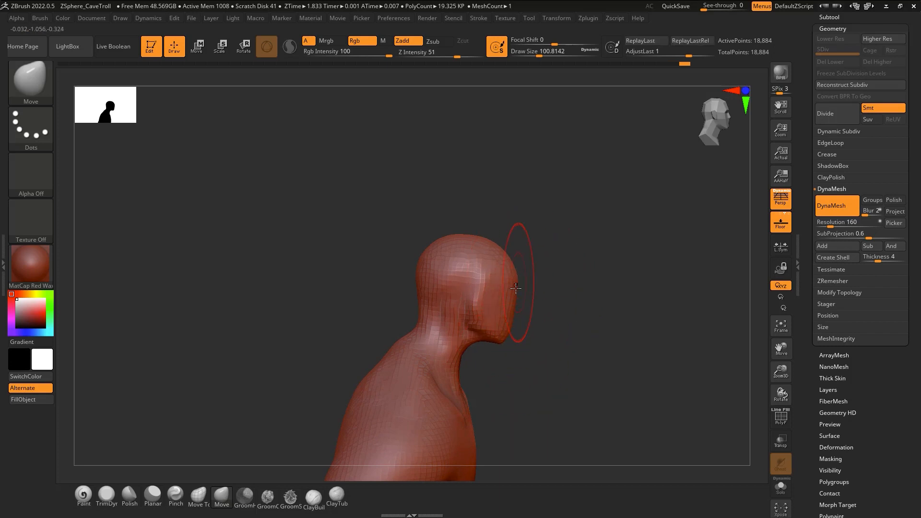
pyautogui.moveTo(516, 287); pyautogui.dragTo(498, 293, button='right')
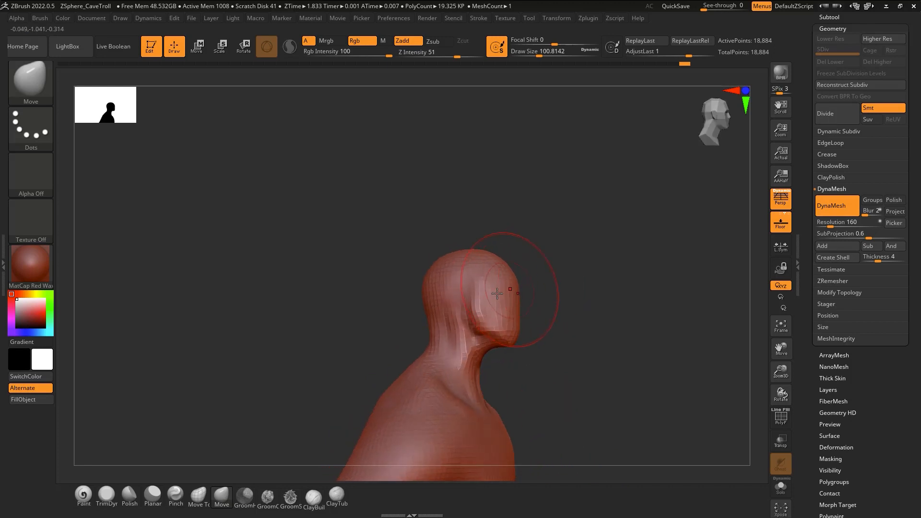
pyautogui.press('b')
pyautogui.press('c')
pyautogui.press('t')
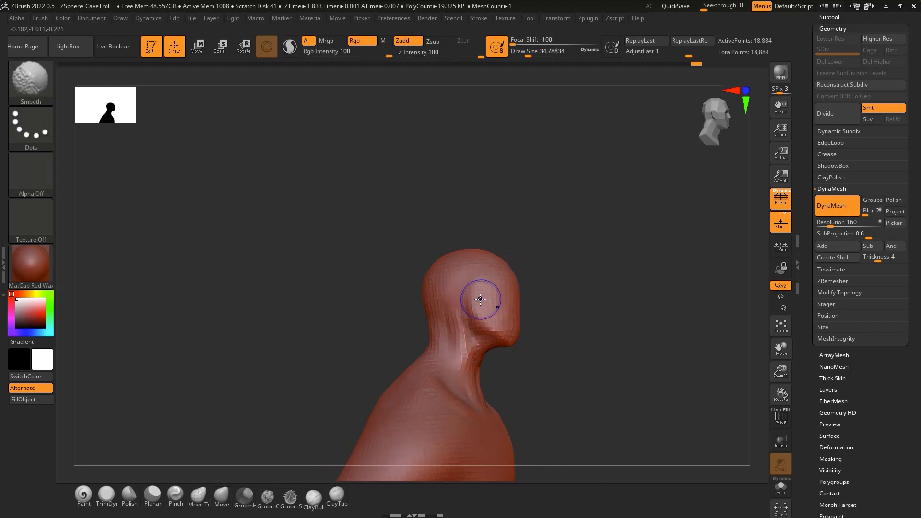
pyautogui.moveTo(477, 298)
pyautogui.mouseDown(button='right')
pyautogui.moveTo(517, 289)
pyautogui.moveTo(427, 327)
pyautogui.moveTo(448, 305)
pyautogui.mouseUp(button='right')
# Refine the side and back of the skull down to the nape with Move and ClayTubes
pyautogui.press('b')
pyautogui.press('m')
pyautogui.press('v')
pyautogui.press('b')
pyautogui.press('c')
pyautogui.press('t')
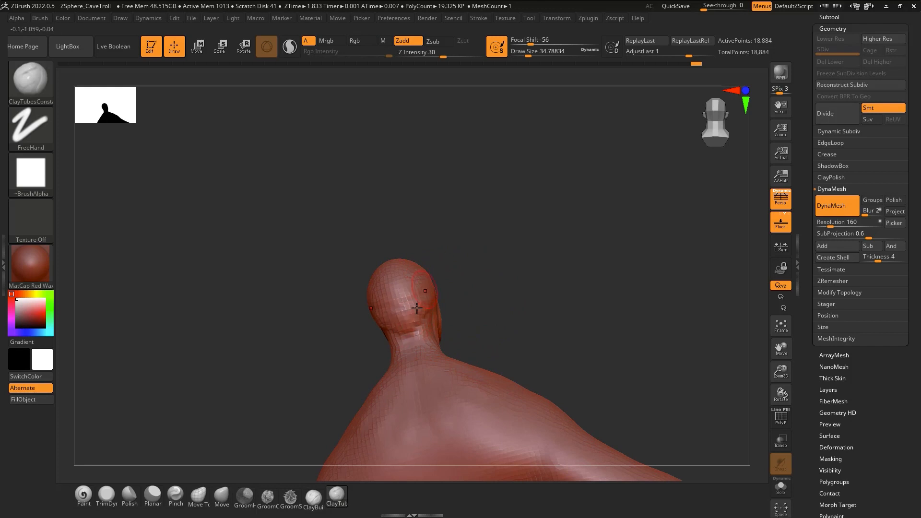
pyautogui.moveTo(434, 255); pyautogui.dragTo(370, 384, button='right')
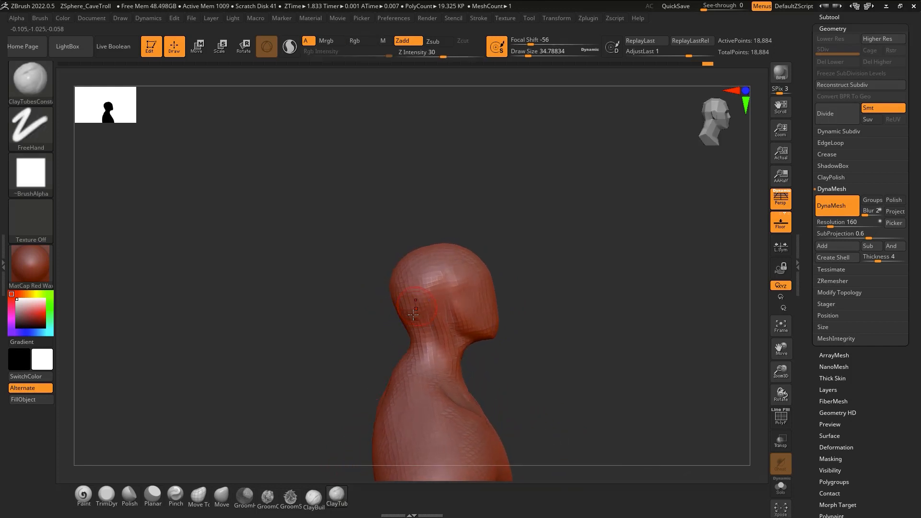
# Shape the back of the skull with the Move brush, using a draw size of about 94
pyautogui.press('b')
pyautogui.press('m')
pyautogui.press('v')
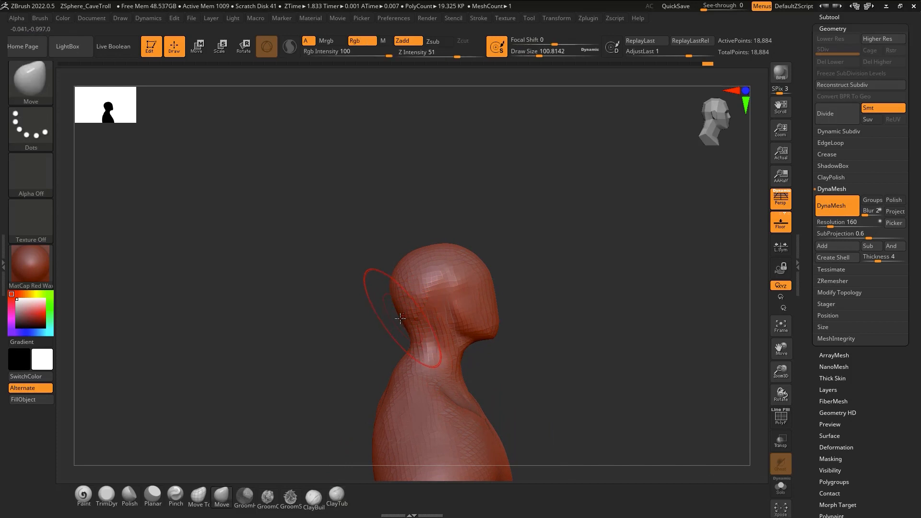
pyautogui.press('s')
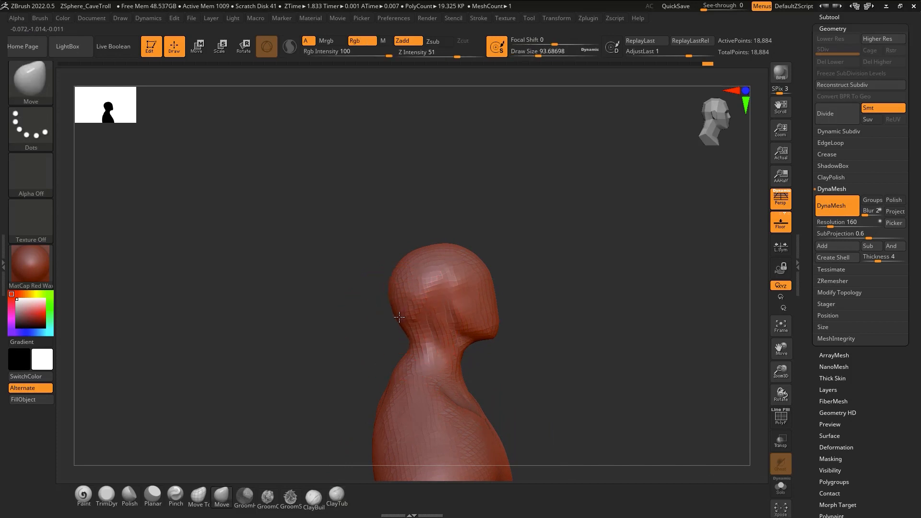
pyautogui.moveTo(512, 277); pyautogui.dragTo(501, 329, button='right')
pyautogui.click(714, 122)
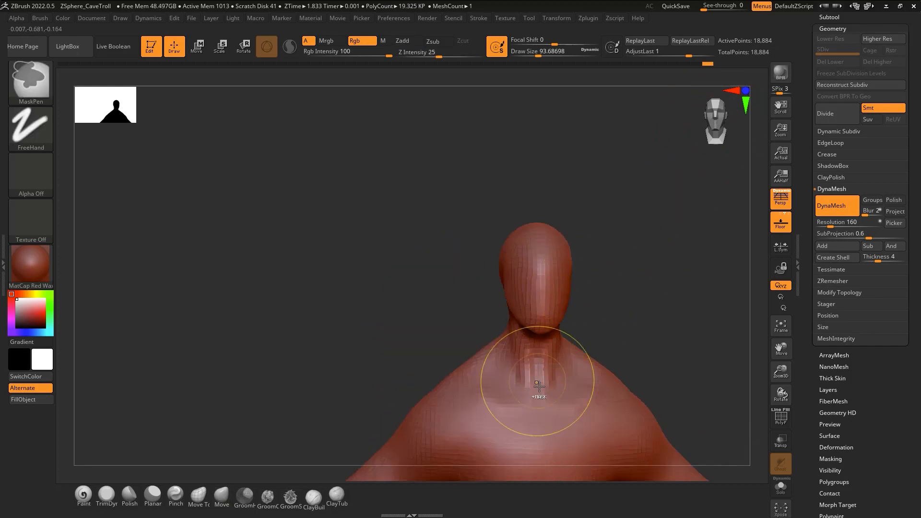
# Mark the crease at the front of the armpit with DamStandard at draw size about 71 and focal shift -47
pyautogui.press('f')
pyautogui.keyDown('alt'); pyautogui.moveTo(465, 313); pyautogui.dragTo(466, 298, button='right'); pyautogui.keyUp('alt')
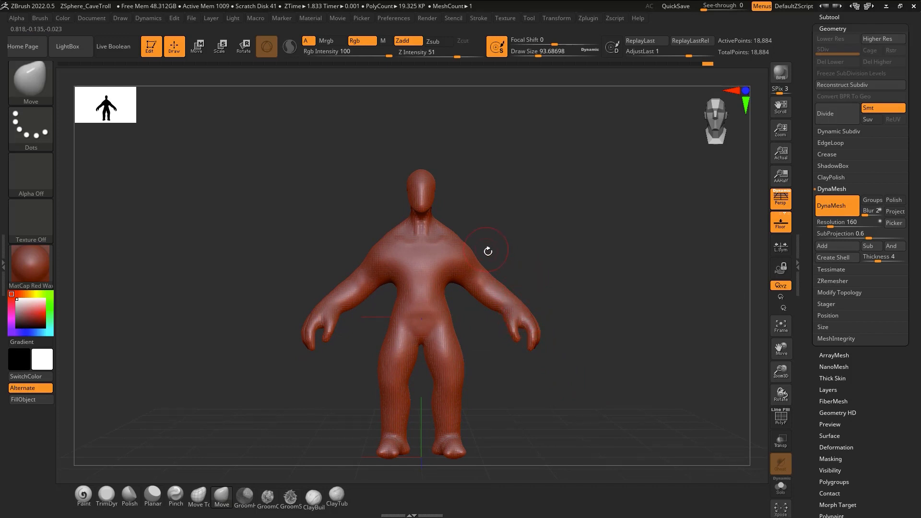
pyautogui.moveTo(479, 258)
pyautogui.keyDown('ctrl'); pyautogui.mouseDown(button='right')
pyautogui.moveTo(461, 353)
pyautogui.moveTo(410, 299)
pyautogui.mouseUp(button='right'); pyautogui.keyUp('ctrl')
pyautogui.press('b')
pyautogui.press('d')
pyautogui.press('s')
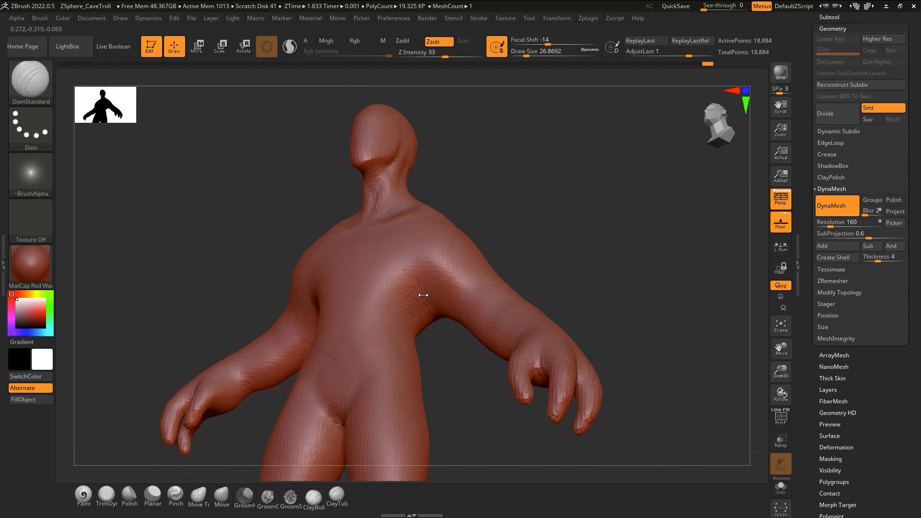
pyautogui.press('space')
pyautogui.click(430, 301)
pyautogui.press('s')
pyautogui.moveTo(434, 294); pyautogui.dragTo(438, 299)
pyautogui.moveTo(437, 329); pyautogui.dragTo(428, 297, button='right')
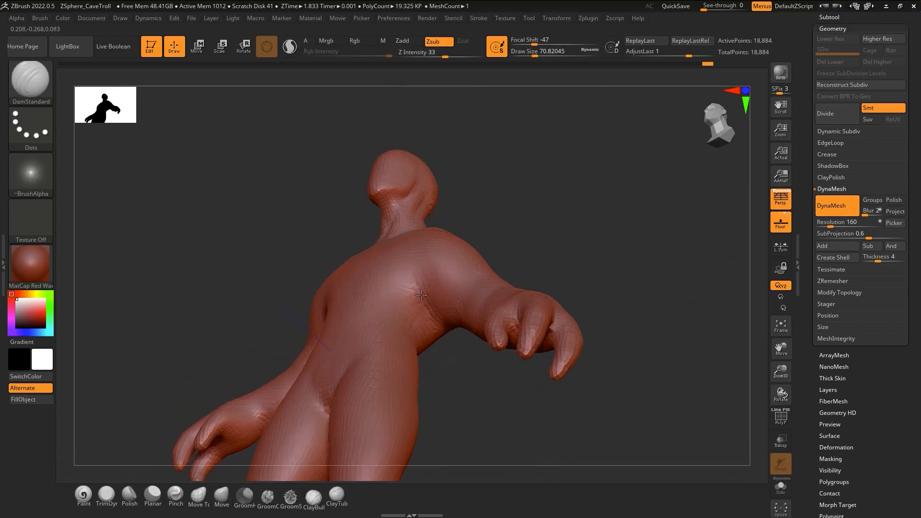
# Deepen the crease between the chest and the upper arm with DamStandard strokes
pyautogui.moveTo(418, 288); pyautogui.dragTo(428, 319)
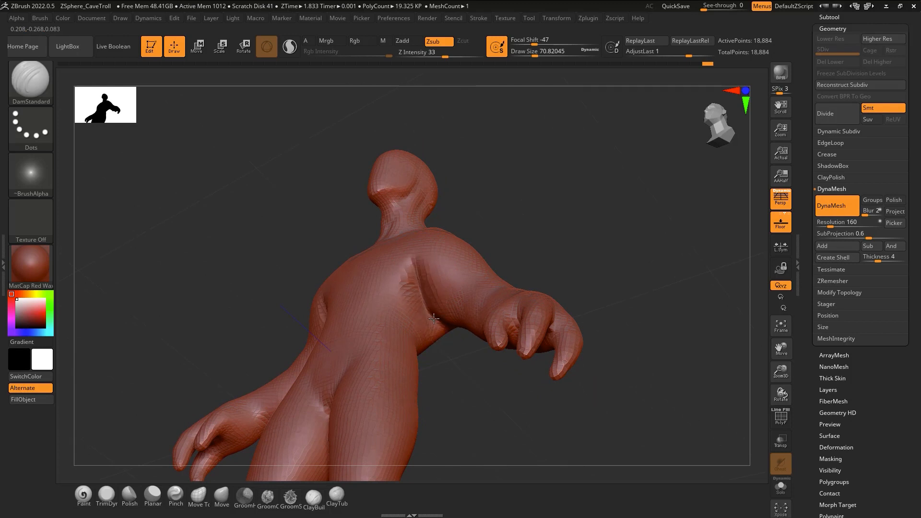
pyautogui.moveTo(426, 315)
pyautogui.mouseDown(button='right')
pyautogui.moveTo(435, 336)
pyautogui.moveTo(421, 277)
pyautogui.mouseUp(button='right')
pyautogui.moveTo(421, 277)
pyautogui.mouseDown()
pyautogui.moveTo(412, 255)
pyautogui.moveTo(420, 273)
pyautogui.mouseUp()
pyautogui.moveTo(390, 309)
pyautogui.mouseDown(button='right')
pyautogui.moveTo(456, 267)
pyautogui.moveTo(469, 275)
pyautogui.mouseUp(button='right')
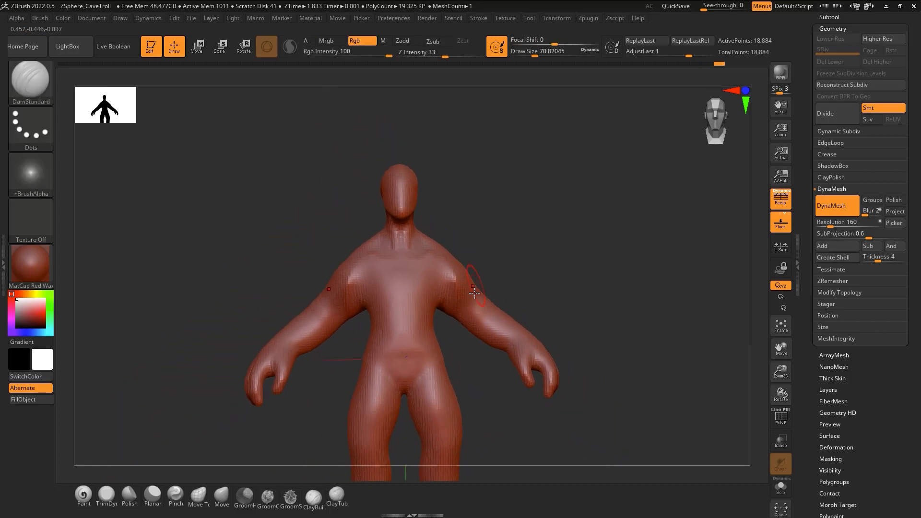
# Reshape the shoulders and upper arms with Move at draw size about 172, smoothing the area around them
pyautogui.press('b')
pyautogui.press('m')
pyautogui.press('v')
pyautogui.press('s')
pyautogui.moveTo(465, 277); pyautogui.dragTo(503, 279)
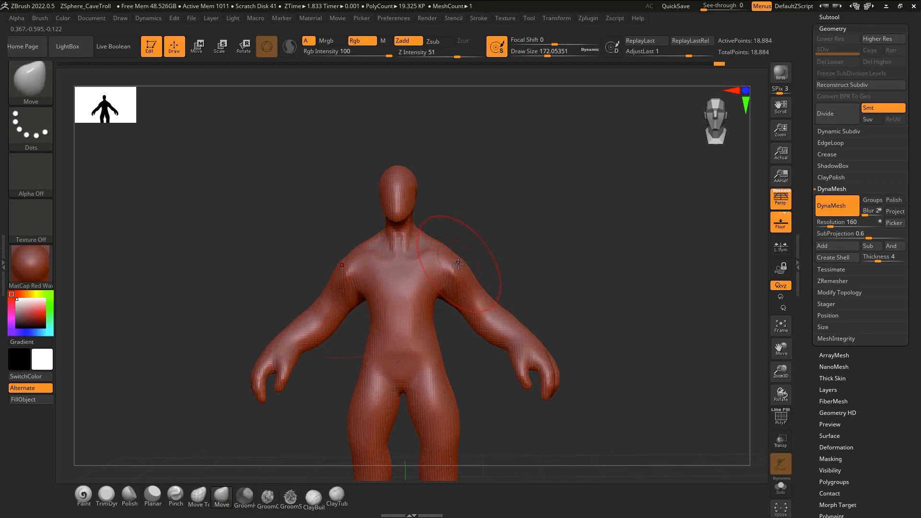
pyautogui.press('shift')
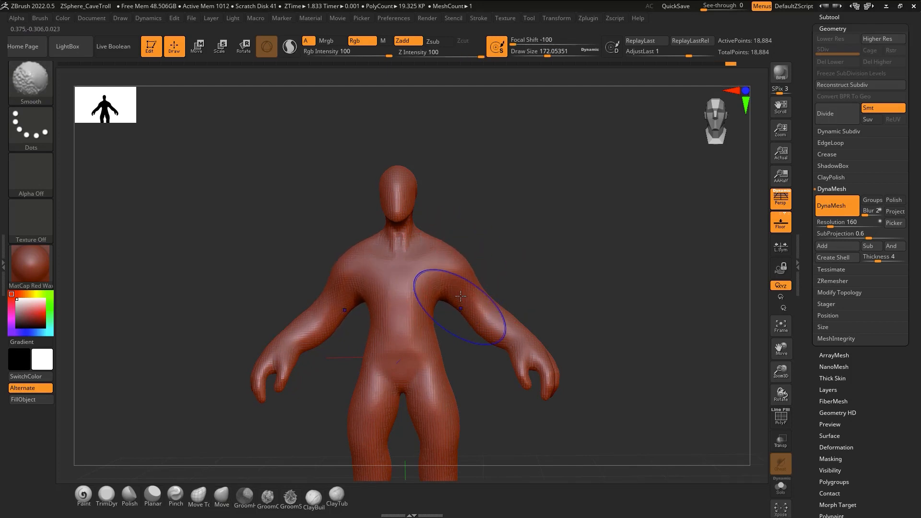
pyautogui.moveTo(475, 269)
pyautogui.mouseDown(button='right')
pyautogui.moveTo(519, 278)
pyautogui.moveTo(447, 262)
pyautogui.moveTo(485, 288)
pyautogui.moveTo(500, 281)
pyautogui.mouseUp(button='right')
# Carve the spine groove down the middle of the upper back with DamStandard, softening it with smoothing
pyautogui.press('b')
pyautogui.press('d')
pyautogui.press('s')
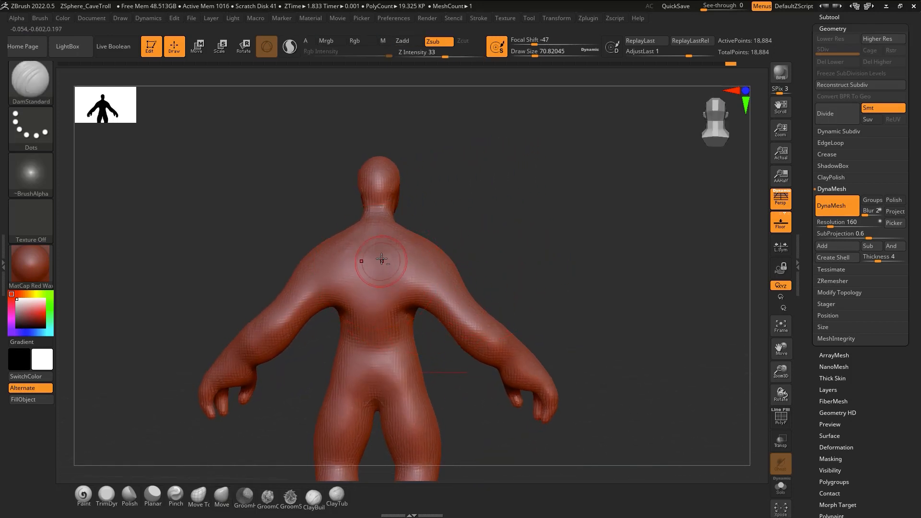
pyautogui.moveTo(378, 294)
pyautogui.mouseDown()
pyautogui.moveTo(377, 251)
pyautogui.moveTo(380, 293)
pyautogui.mouseUp()
pyautogui.moveTo(386, 288); pyautogui.dragTo(381, 277, button='right')
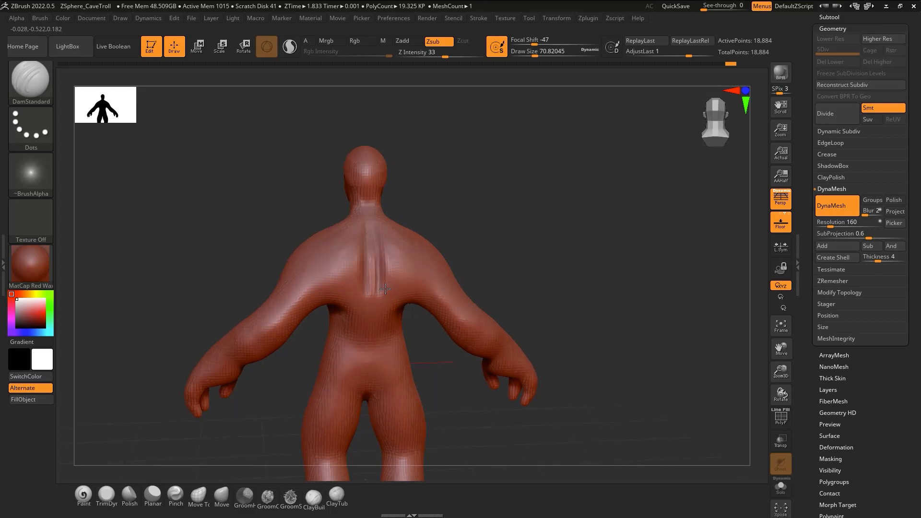
pyautogui.keyDown('shift'); pyautogui.moveTo(381, 277); pyautogui.dragTo(372, 239); pyautogui.keyUp('shift')
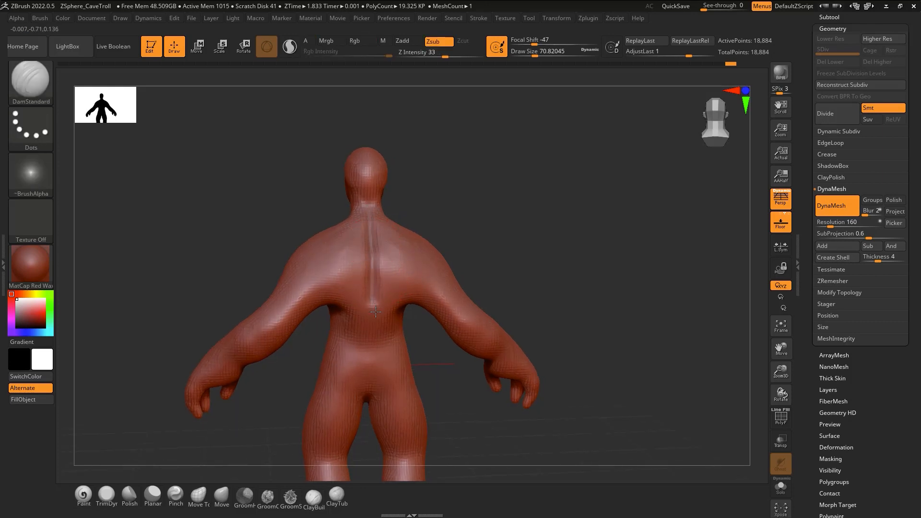
pyautogui.keyDown('shift'); pyautogui.moveTo(374, 299); pyautogui.dragTo(374, 254); pyautogui.keyUp('shift')
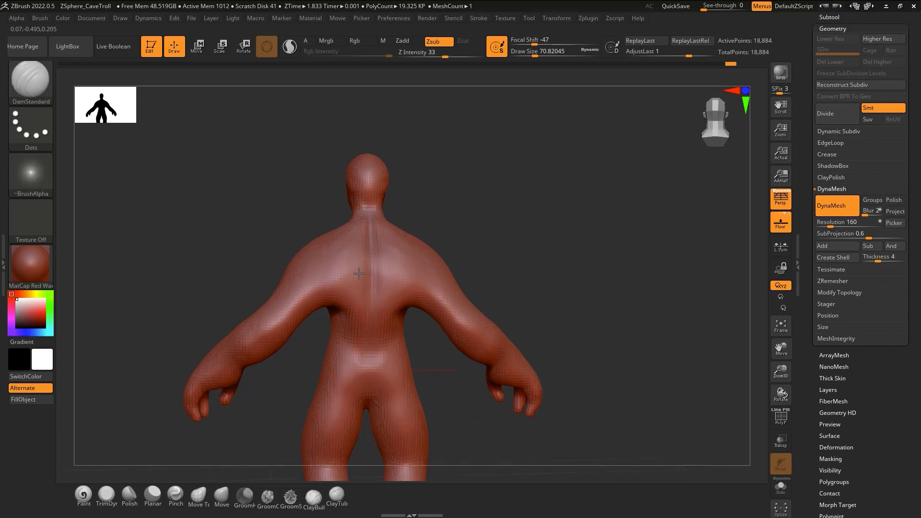
# Carve the creases behind the armpits where the arms meet the back with DamStandard
pyautogui.moveTo(372, 293); pyautogui.dragTo(357, 264, button='right')
pyautogui.moveTo(328, 309)
pyautogui.mouseDown()
pyautogui.moveTo(331, 287)
pyautogui.moveTo(330, 299)
pyautogui.mouseUp()
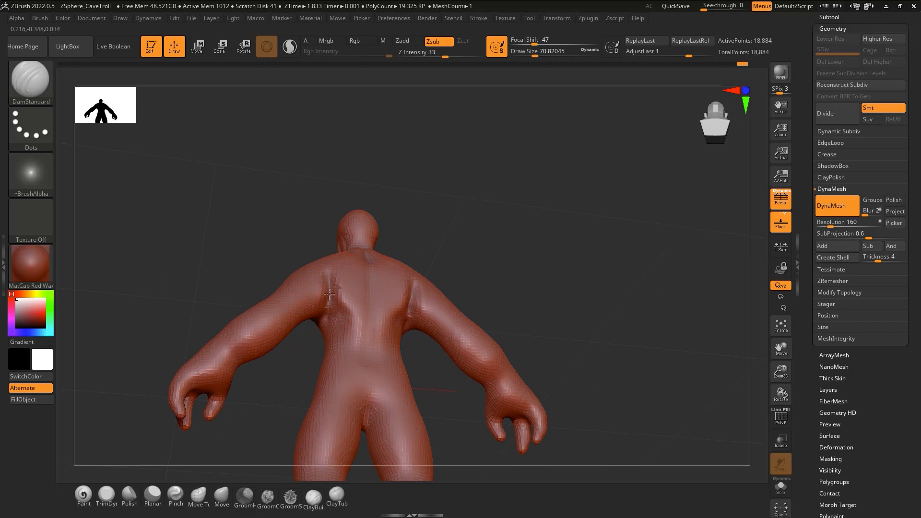
pyautogui.moveTo(329, 293)
pyautogui.mouseDown()
pyautogui.moveTo(333, 308)
pyautogui.moveTo(327, 288)
pyautogui.mouseUp()
pyautogui.moveTo(334, 367); pyautogui.dragTo(352, 312, button='right')
pyautogui.moveTo(326, 307); pyautogui.dragTo(324, 314)
pyautogui.moveTo(339, 263); pyautogui.dragTo(324, 336, button='right')
# Build up the muscles of the mid and upper back with ClayTubes and smooth the strokes
pyautogui.press('1')
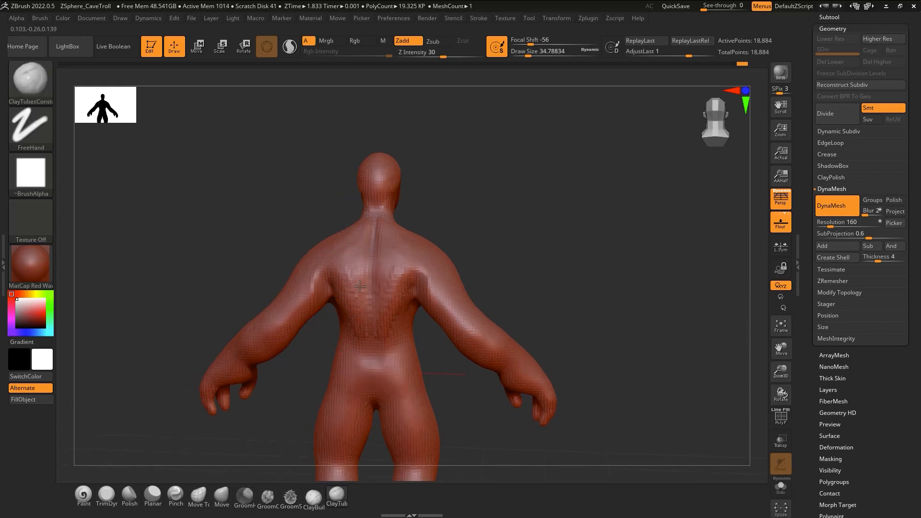
pyautogui.press('shift')
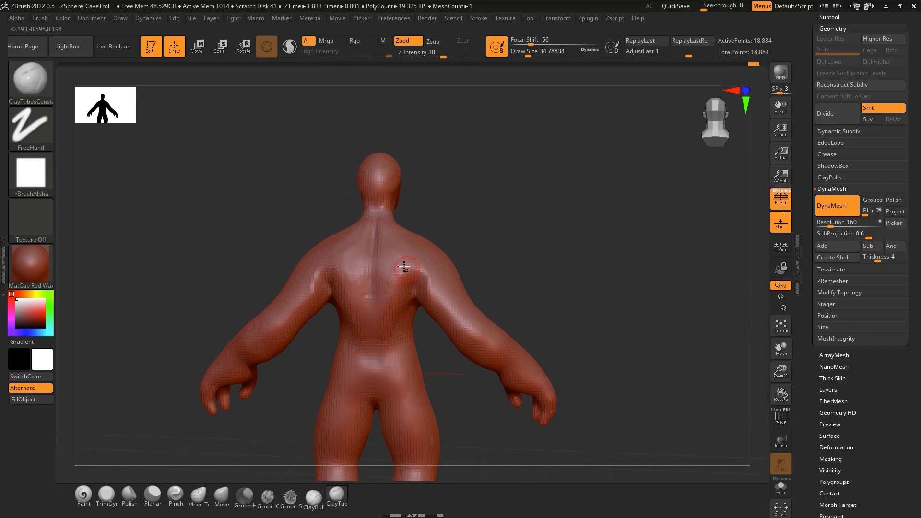
pyautogui.moveTo(369, 314)
pyautogui.mouseDown(button='right')
pyautogui.moveTo(332, 290)
pyautogui.moveTo(377, 288)
pyautogui.moveTo(403, 267)
pyautogui.moveTo(365, 271)
pyautogui.moveTo(328, 303)
pyautogui.moveTo(338, 253)
pyautogui.mouseUp(button='right')
pyautogui.press('shift')
# Carve the hollow on the side of the torso under the armpit with DamStandard
pyautogui.press('b')
pyautogui.press('d')
pyautogui.press('s')
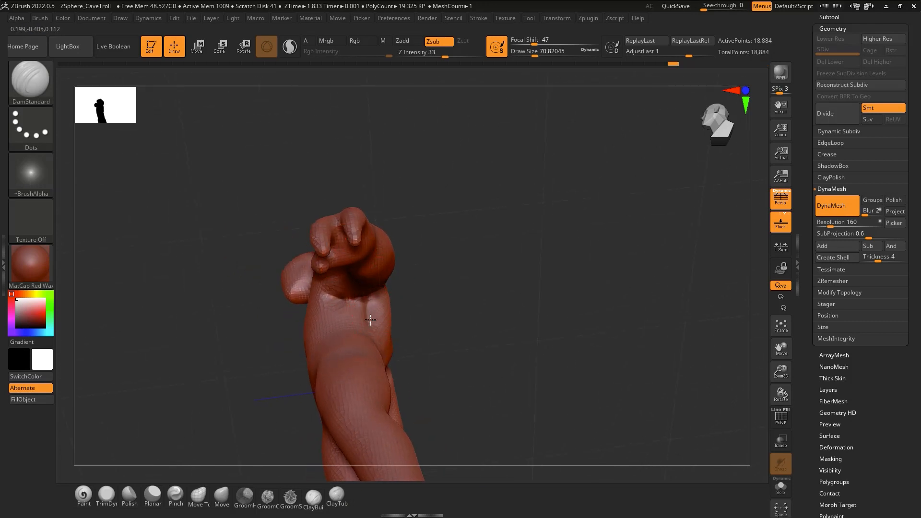
pyautogui.moveTo(371, 320)
pyautogui.mouseDown(button='right')
pyautogui.moveTo(364, 312)
pyautogui.moveTo(376, 331)
pyautogui.moveTo(361, 298)
pyautogui.mouseUp(button='right')
# Build up the side of the ribcage below the armpit with ClayTubes, then smooth the muscle folds
pyautogui.press('b')
pyautogui.press('c')
pyautogui.press('t')
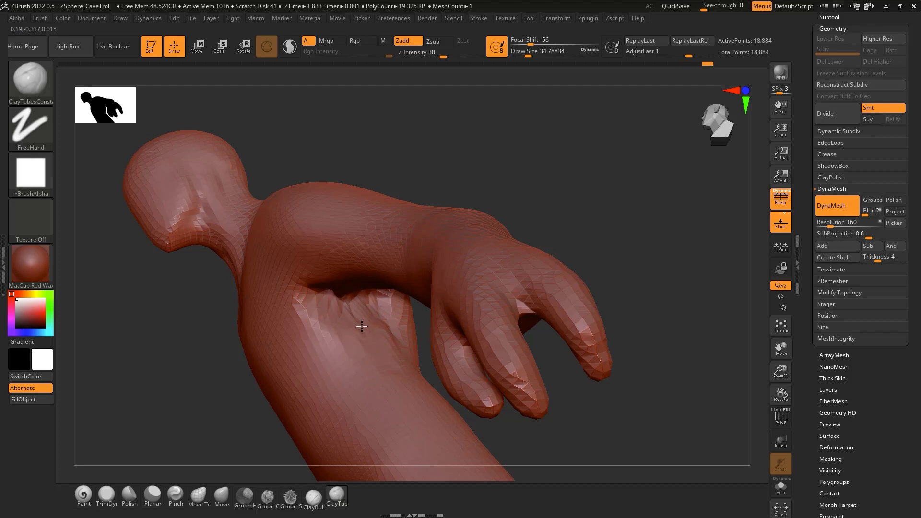
pyautogui.moveTo(379, 347)
pyautogui.keyDown('shift'); pyautogui.mouseDown()
pyautogui.moveTo(345, 339)
pyautogui.moveTo(378, 304)
pyautogui.mouseUp(); pyautogui.keyUp('shift')
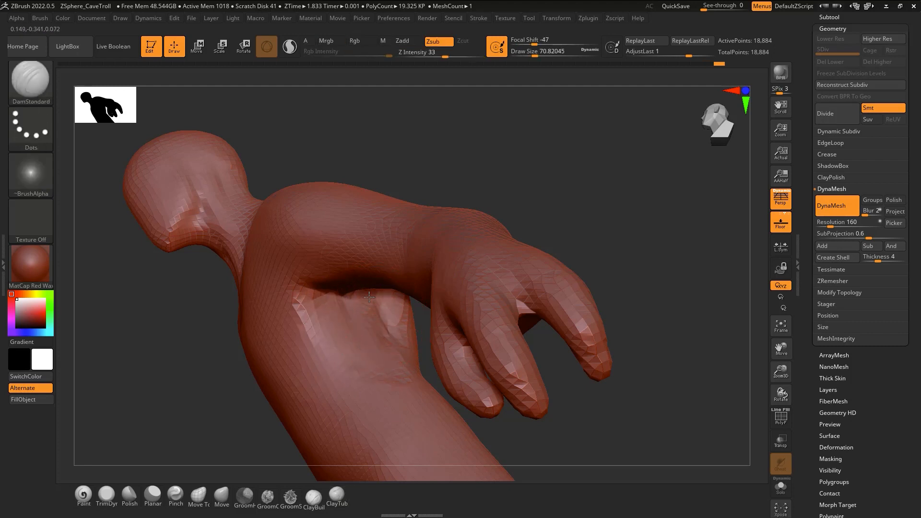
pyautogui.keyDown('shift'); pyautogui.moveTo(381, 321); pyautogui.dragTo(380, 316); pyautogui.keyUp('shift')
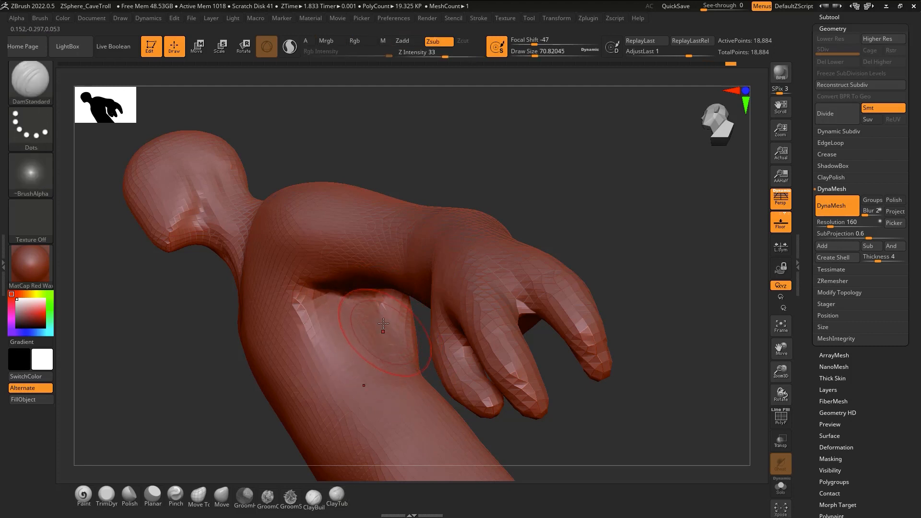
# Remesh the figure with DynaMesh and adjust the side of the torso below the armpit with the Move brush
pyautogui.moveTo(567, 205)
pyautogui.keyDown('ctrl'); pyautogui.mouseDown()
pyautogui.moveTo(528, 254)
pyautogui.moveTo(516, 310)
pyautogui.moveTo(538, 308)
pyautogui.mouseUp(); pyautogui.keyUp('ctrl')
pyautogui.press('b')
pyautogui.press('m')
pyautogui.press('v')
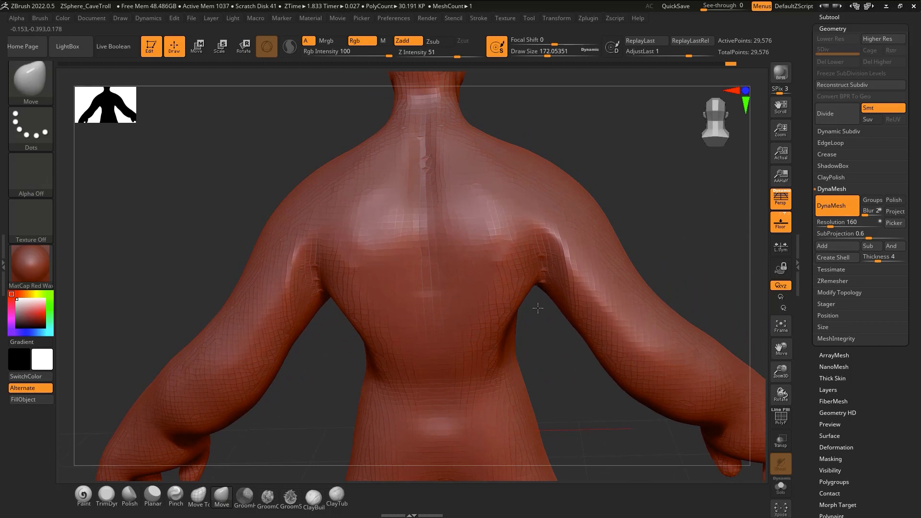
pyautogui.moveTo(510, 336)
pyautogui.mouseDown()
pyautogui.moveTo(524, 343)
pyautogui.moveTo(523, 326)
pyautogui.mouseUp()
# Deepen the crease behind the armpit with DamStandard and smooth the fold where the arm meets the torso
pyautogui.press('b')
pyautogui.press('d')
pyautogui.press('s')
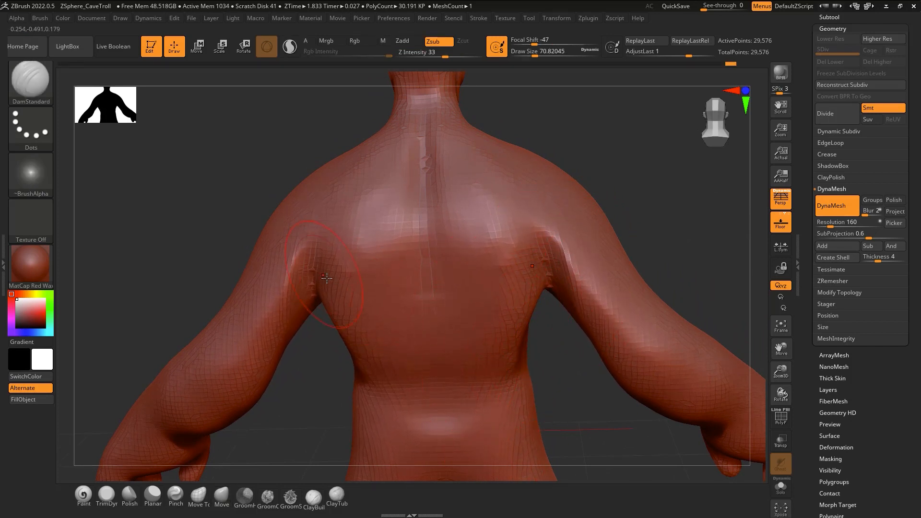
pyautogui.moveTo(327, 279); pyautogui.dragTo(347, 271, button='right')
pyautogui.moveTo(315, 252)
pyautogui.mouseDown()
pyautogui.moveTo(305, 291)
pyautogui.moveTo(327, 220)
pyautogui.mouseUp()
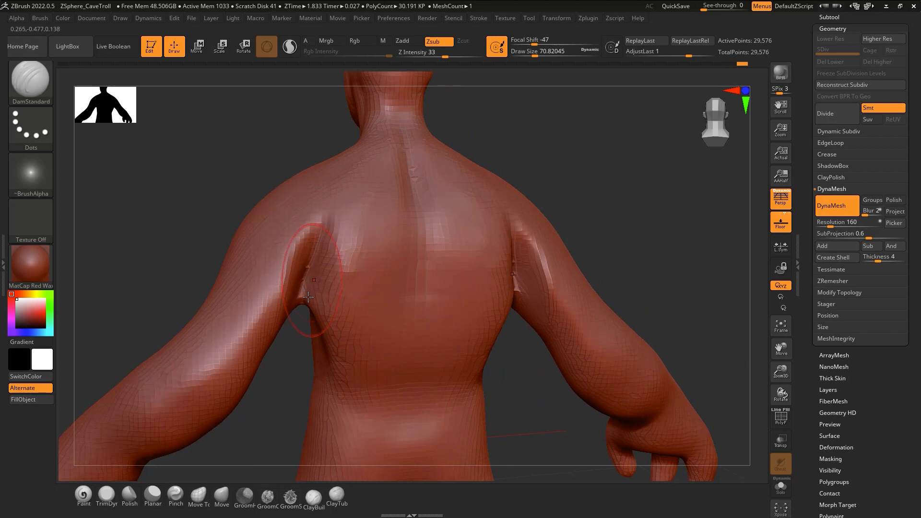
pyautogui.moveTo(309, 269); pyautogui.dragTo(320, 210, button='right')
pyautogui.moveTo(302, 297)
pyautogui.mouseDown(button='right')
pyautogui.moveTo(323, 243)
pyautogui.moveTo(259, 355)
pyautogui.mouseUp(button='right')
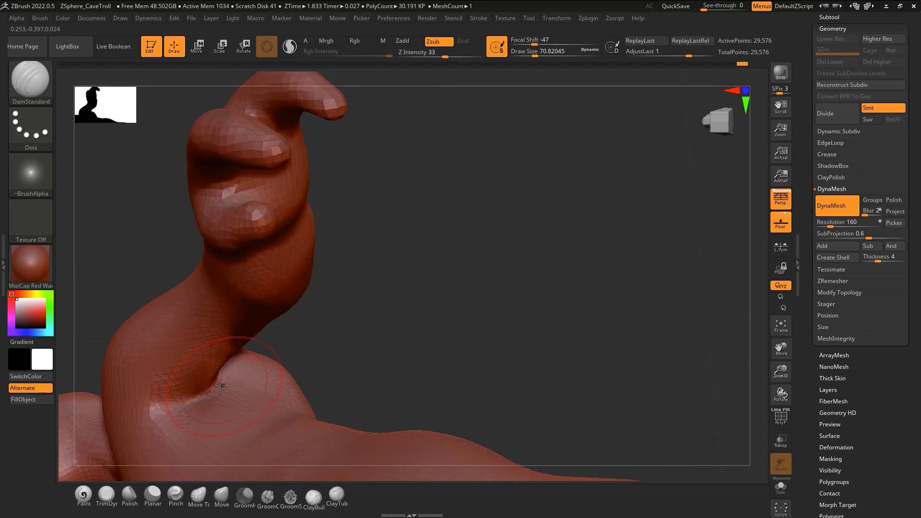
pyautogui.moveTo(206, 380); pyautogui.dragTo(228, 388, button='right')
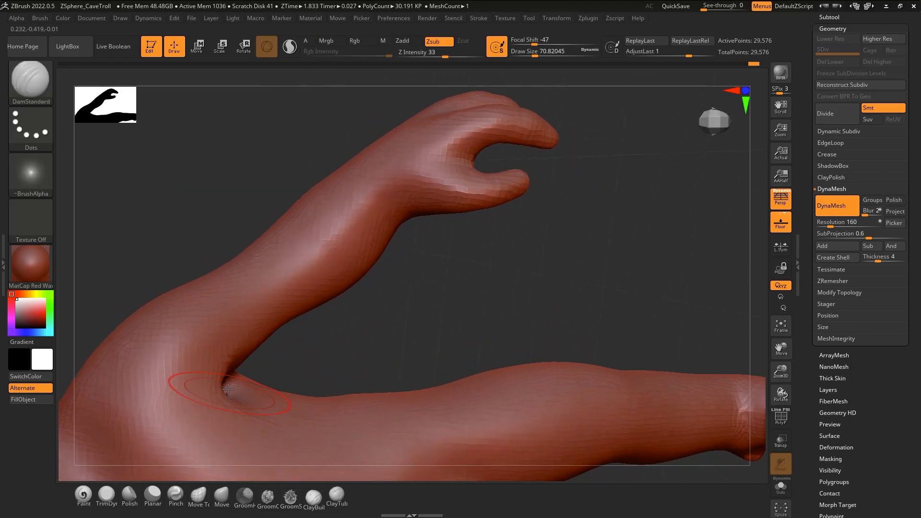
pyautogui.keyDown('shift'); pyautogui.moveTo(228, 389); pyautogui.dragTo(229, 390); pyautogui.keyUp('shift')
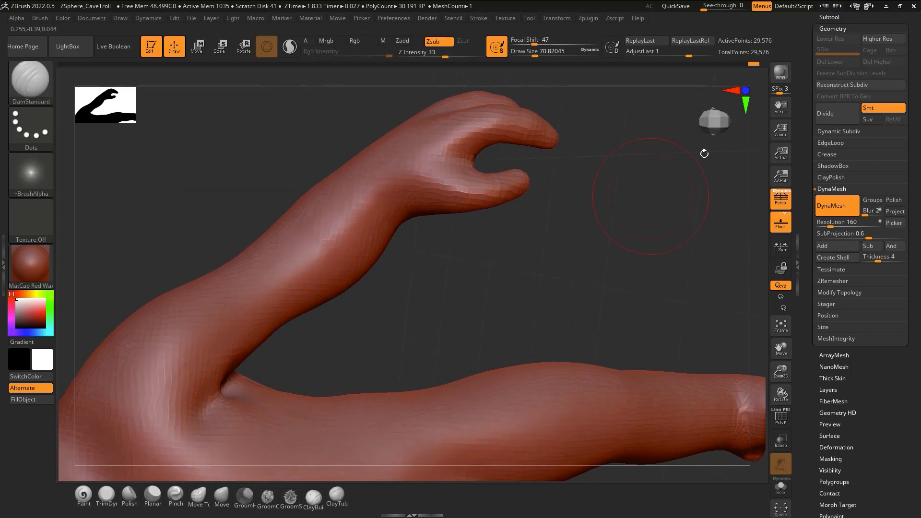
# Undo the last six sculpting changes around the armpit
pyautogui.moveTo(704, 153); pyautogui.dragTo(686, 149, button='right')
pyautogui.moveTo(510, 286)
pyautogui.keyDown('alt'); pyautogui.mouseDown(button='right')
pyautogui.moveTo(366, 313)
pyautogui.moveTo(430, 288)
pyautogui.mouseUp(button='right'); pyautogui.keyUp('alt')
pyautogui.hotkey('ctrl', 'z')
pyautogui.hotkey('ctrl', 'z')
pyautogui.hotkey('ctrl', 'z')
pyautogui.hotkey('ctrl', 'z')
pyautogui.hotkey('ctrl', 'z')
pyautogui.hotkey('ctrl', 'z')
# Build up the neck muscles running from behind the jaw down to the collarbone with ClayTubes and smooth them
pyautogui.moveTo(396, 323)
pyautogui.mouseDown(button='right')
pyautogui.moveTo(380, 301)
pyautogui.moveTo(402, 293)
pyautogui.mouseUp(button='right')
pyautogui.rightClick(402, 294)
pyautogui.moveTo(370, 231); pyautogui.dragTo(395, 307)
pyautogui.moveTo(355, 254); pyautogui.dragTo(396, 307)
pyautogui.moveTo(396, 300)
pyautogui.mouseDown(button='right')
pyautogui.moveTo(378, 291)
pyautogui.moveTo(422, 268)
pyautogui.moveTo(455, 290)
pyautogui.mouseUp(button='right')
pyautogui.press('1')
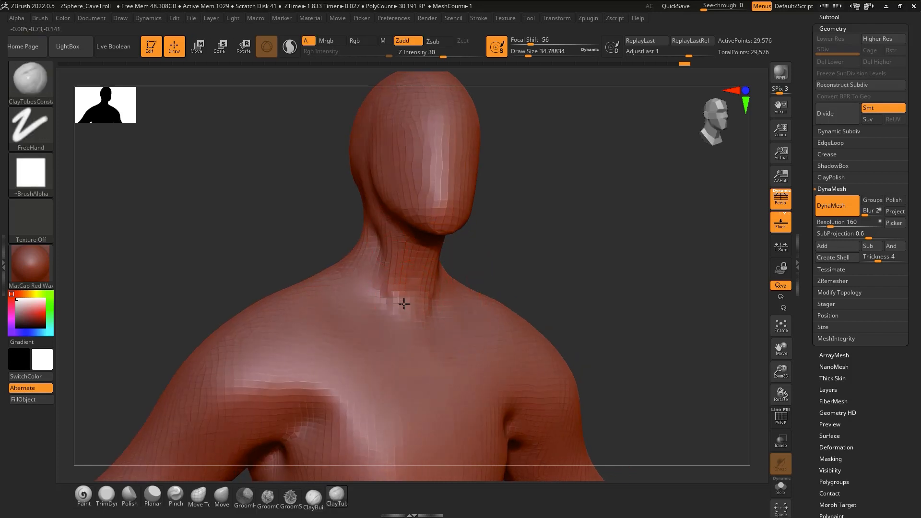
pyautogui.moveTo(380, 250); pyautogui.dragTo(382, 225, button='right')
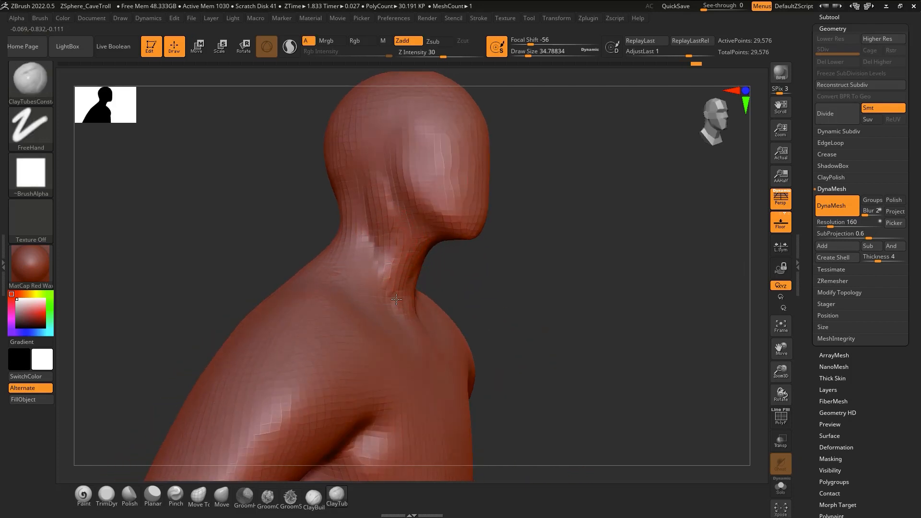
pyautogui.keyDown('shift'); pyautogui.moveTo(380, 194); pyautogui.dragTo(390, 273); pyautogui.keyUp('shift')
pyautogui.moveTo(375, 180); pyautogui.dragTo(386, 278)
pyautogui.keyDown('shift'); pyautogui.moveTo(383, 206); pyautogui.dragTo(400, 301); pyautogui.keyUp('shift')
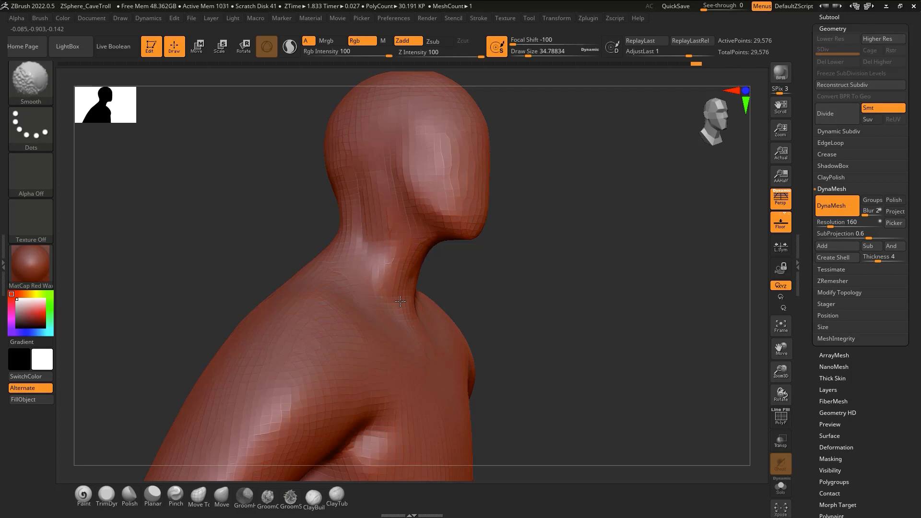
# Build up the collarbones from the base of the neck across the upper chest to the shoulders with ClayTubes
pyautogui.moveTo(499, 298); pyautogui.dragTo(407, 331, button='right')
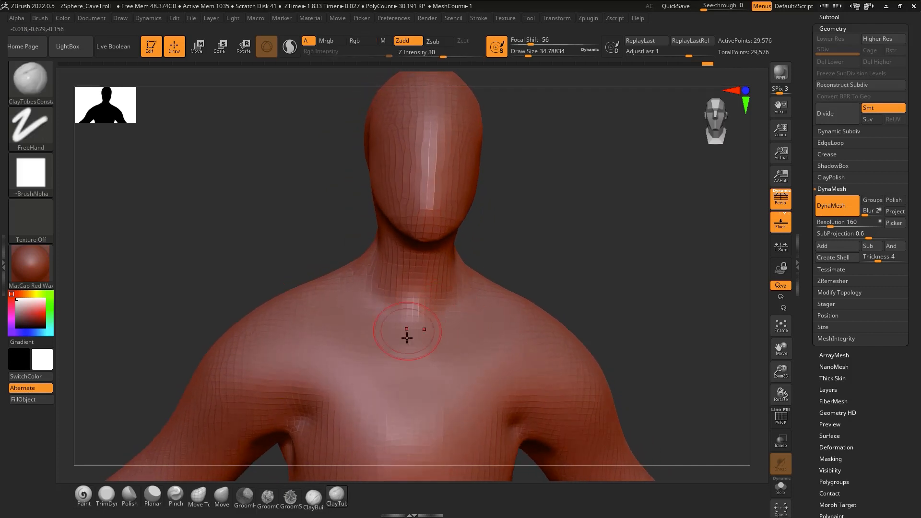
pyautogui.moveTo(416, 292)
pyautogui.mouseDown()
pyautogui.moveTo(412, 353)
pyautogui.moveTo(405, 347)
pyautogui.moveTo(443, 322)
pyautogui.moveTo(391, 346)
pyautogui.mouseUp()
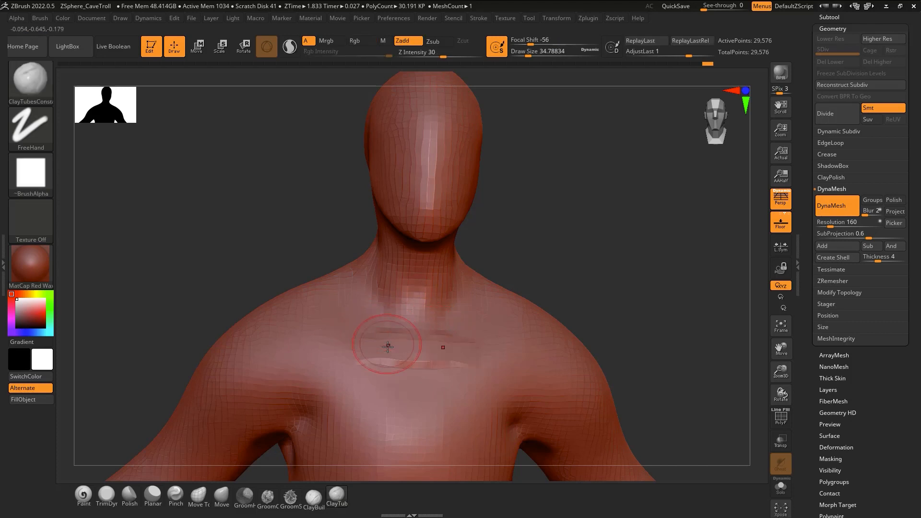
pyautogui.moveTo(392, 346); pyautogui.dragTo(397, 374, button='right')
pyautogui.moveTo(278, 332); pyautogui.dragTo(329, 298)
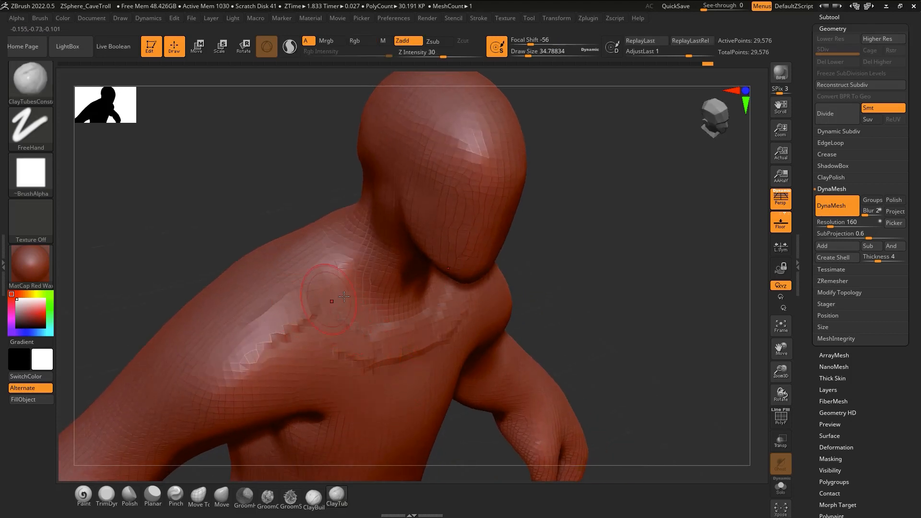
pyautogui.moveTo(331, 299)
pyautogui.mouseDown(button='right')
pyautogui.moveTo(262, 298)
pyautogui.moveTo(307, 307)
pyautogui.mouseUp(button='right')
pyautogui.moveTo(319, 327); pyautogui.dragTo(367, 351)
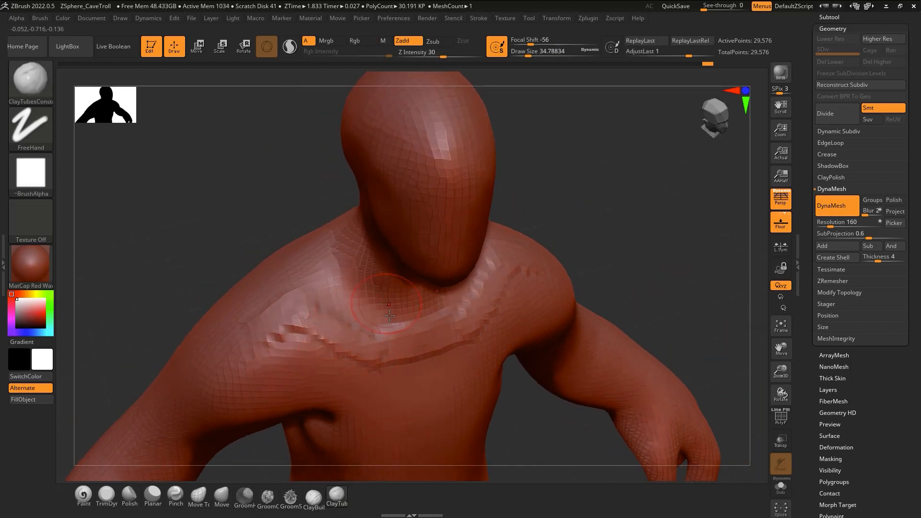
pyautogui.moveTo(390, 315); pyautogui.dragTo(401, 307, button='right')
pyautogui.moveTo(267, 318)
pyautogui.mouseDown()
pyautogui.moveTo(289, 309)
pyautogui.moveTo(310, 321)
pyautogui.mouseUp()
# Add volume over the top of the shoulder from the neck outward and smooth the front of the shoulder
pyautogui.moveTo(326, 307); pyautogui.dragTo(332, 342, button='right')
pyautogui.moveTo(330, 212)
pyautogui.mouseDown()
pyautogui.moveTo(272, 324)
pyautogui.moveTo(256, 327)
pyautogui.moveTo(293, 289)
pyautogui.moveTo(240, 339)
pyautogui.mouseUp()
pyautogui.moveTo(249, 336); pyautogui.dragTo(314, 332, button='right')
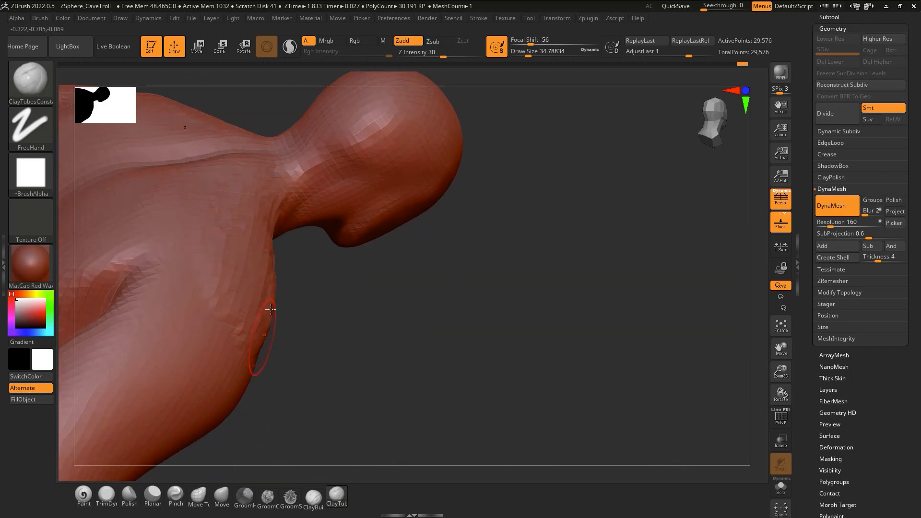
pyautogui.moveTo(270, 310); pyautogui.dragTo(255, 285, button='right')
pyautogui.moveTo(275, 336)
pyautogui.keyDown('shift'); pyautogui.mouseDown()
pyautogui.moveTo(302, 327)
pyautogui.moveTo(349, 240)
pyautogui.moveTo(269, 322)
pyautogui.mouseUp(); pyautogui.keyUp('shift')
# Remesh the figure with DynaMesh and smooth the front of the chest
pyautogui.moveTo(304, 274)
pyautogui.mouseDown(button='right')
pyautogui.moveTo(384, 288)
pyautogui.moveTo(345, 335)
pyautogui.moveTo(480, 317)
pyautogui.moveTo(544, 294)
pyautogui.mouseUp(button='right')
pyautogui.press('ctrl')
pyautogui.keyDown('ctrl'); pyautogui.moveTo(600, 279); pyautogui.dragTo(602, 282); pyautogui.keyUp('ctrl')
pyautogui.moveTo(595, 292)
pyautogui.mouseDown(button='right')
pyautogui.moveTo(518, 307)
pyautogui.moveTo(486, 326)
pyautogui.moveTo(480, 307)
pyautogui.moveTo(474, 326)
pyautogui.mouseUp(button='right')
pyautogui.moveTo(432, 355)
pyautogui.keyDown('shift'); pyautogui.mouseDown()
pyautogui.moveTo(440, 354)
pyautogui.moveTo(420, 344)
pyautogui.mouseUp(); pyautogui.keyUp('shift')
# Carve the sternum line and the lower edge of the chest muscles with DamStandard at a draw size of about 46
pyautogui.press('b')
pyautogui.press('d')
pyautogui.press('s')
pyautogui.press('s')
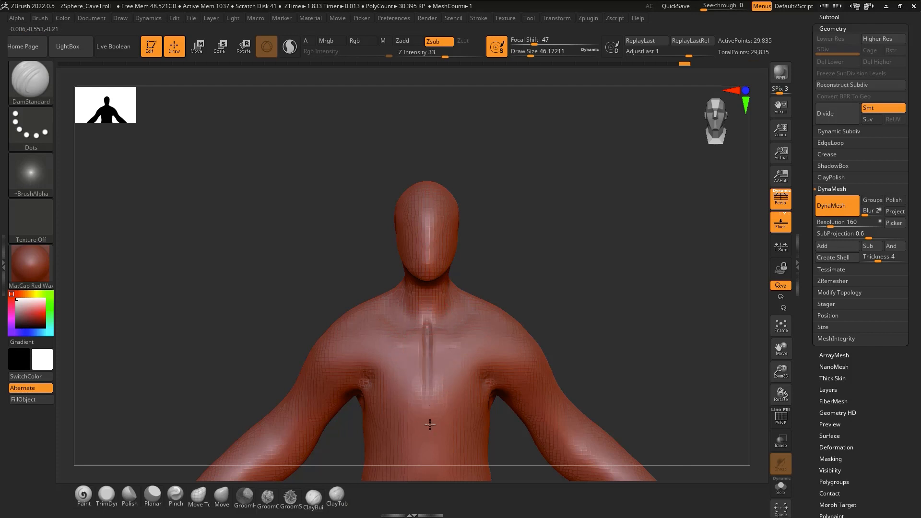
pyautogui.keyDown('ctrl'); pyautogui.moveTo(461, 364); pyautogui.dragTo(406, 378, button='right'); pyautogui.keyUp('ctrl')
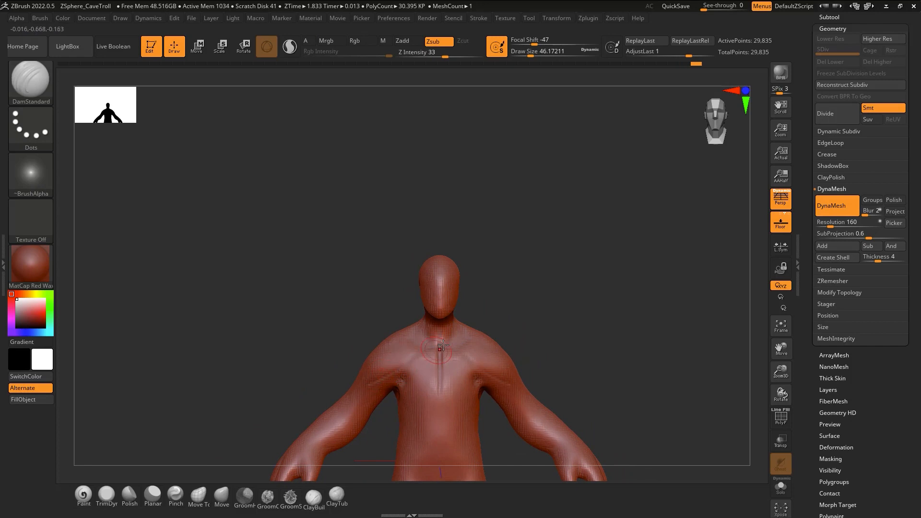
pyautogui.moveTo(440, 398); pyautogui.dragTo(439, 400)
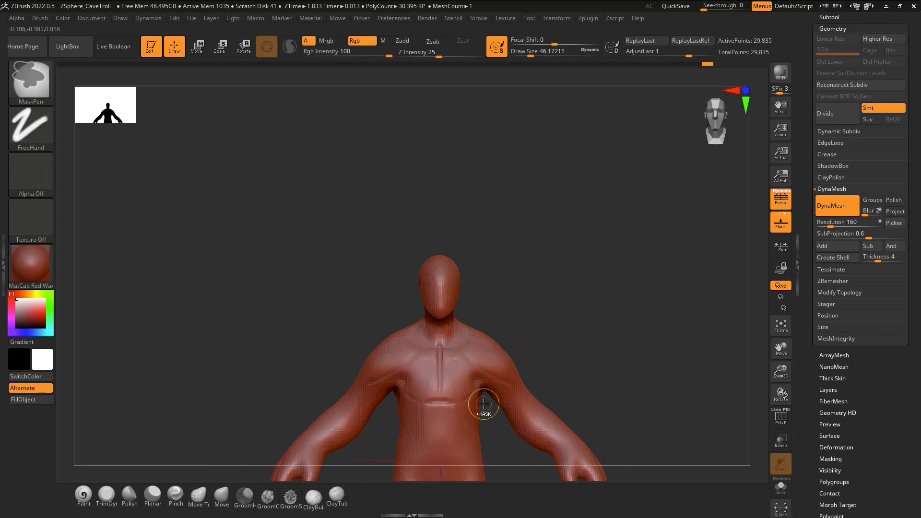
# Push the outer shoulders and upper arms outward with the Move brush and adjust the arm contour near the elbow
pyautogui.moveTo(483, 405)
pyautogui.keyDown('ctrl'); pyautogui.mouseDown(button='right')
pyautogui.moveTo(450, 278)
pyautogui.moveTo(438, 279)
pyautogui.mouseUp(button='right'); pyautogui.keyUp('ctrl')
pyautogui.keyDown('ctrl'); pyautogui.moveTo(437, 279); pyautogui.dragTo(446, 313, button='right'); pyautogui.keyUp('ctrl')
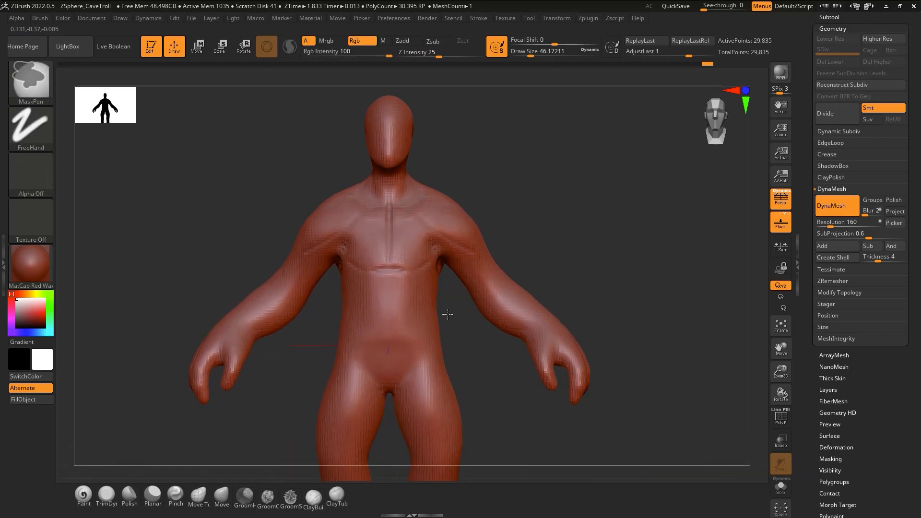
pyautogui.press('b')
pyautogui.press('m')
pyautogui.press('v')
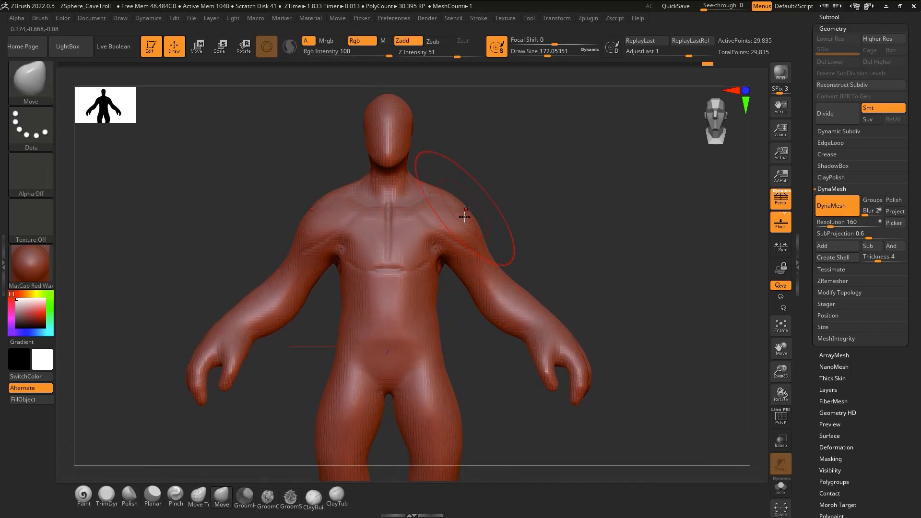
pyautogui.moveTo(464, 217); pyautogui.dragTo(473, 213)
pyautogui.moveTo(481, 255); pyautogui.dragTo(488, 256)
pyautogui.moveTo(488, 310); pyautogui.dragTo(496, 304)
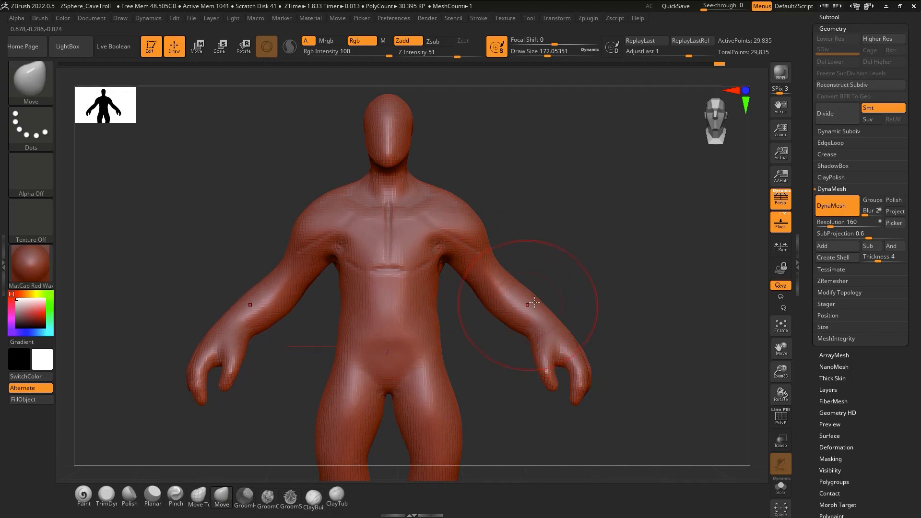
# Reshape the back of the upper arm and the front of the shoulder with the Move brush
pyautogui.moveTo(515, 293)
pyautogui.mouseDown(button='right')
pyautogui.moveTo(537, 232)
pyautogui.moveTo(501, 272)
pyautogui.moveTo(537, 262)
pyautogui.mouseUp(button='right')
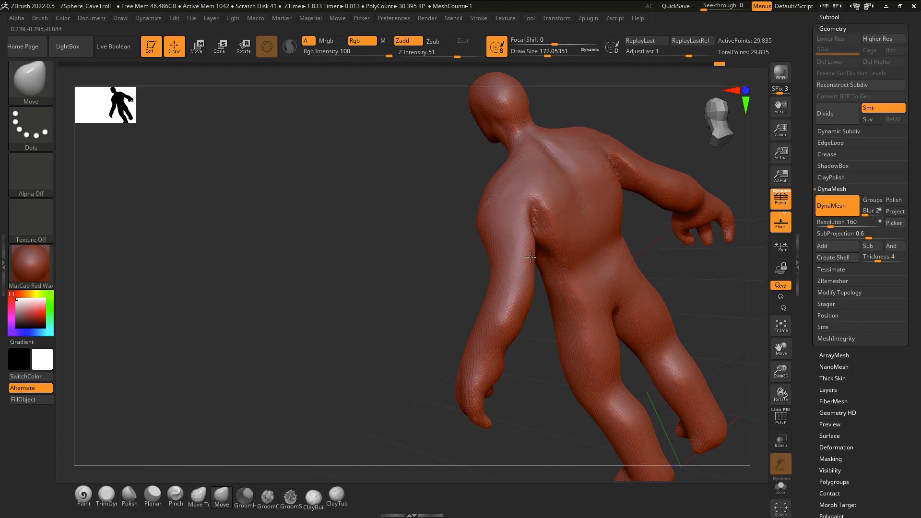
pyautogui.moveTo(507, 261); pyautogui.dragTo(495, 266)
pyautogui.moveTo(531, 240); pyautogui.dragTo(521, 247)
pyautogui.moveTo(494, 260); pyautogui.dragTo(534, 269, button='right')
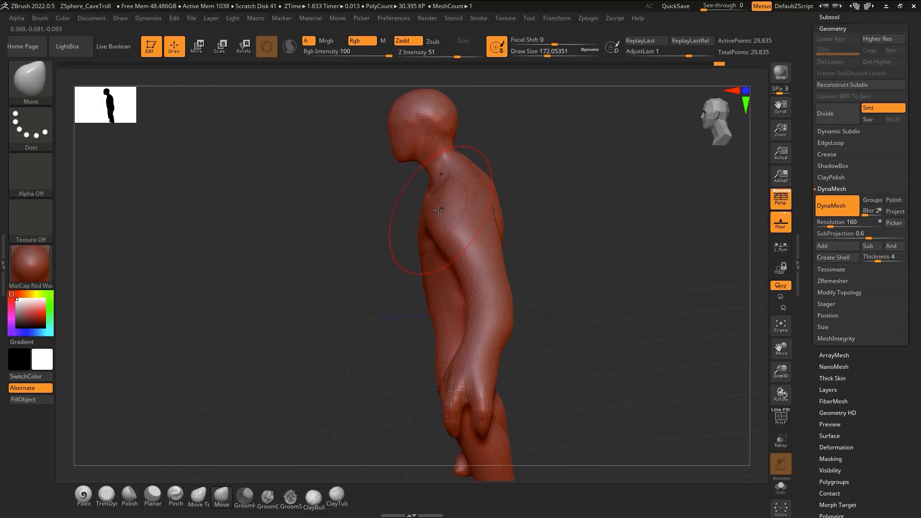
pyautogui.moveTo(434, 210); pyautogui.dragTo(439, 207)
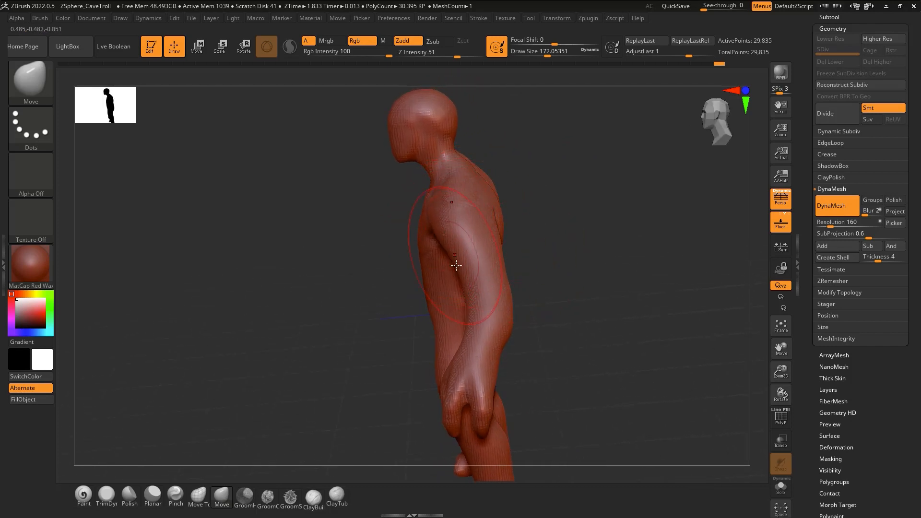
pyautogui.moveTo(456, 266); pyautogui.dragTo(489, 260, button='right')
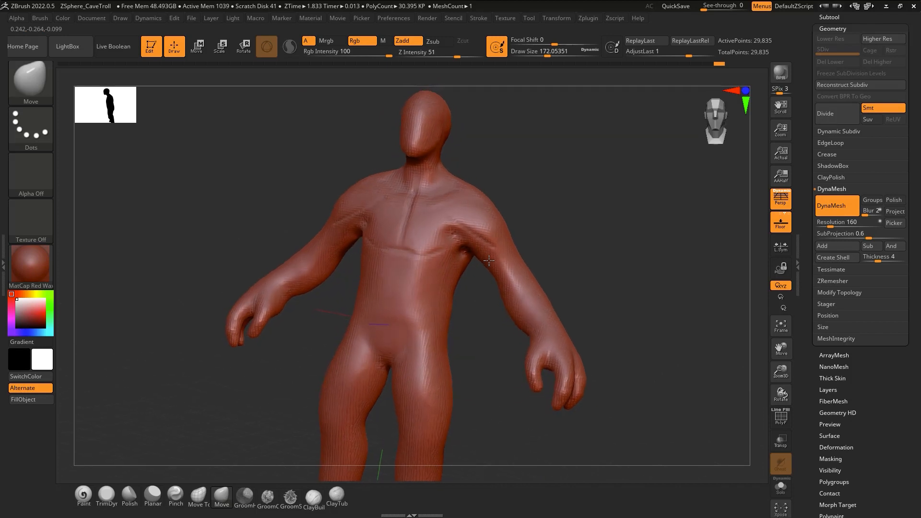
# Build up the back of the upper arm beside the armpit with ClayTubes at a draw size of about 54, then smooth it
pyautogui.moveTo(489, 321); pyautogui.dragTo(481, 294, button='right')
pyautogui.moveTo(463, 348); pyautogui.dragTo(464, 326, button='right')
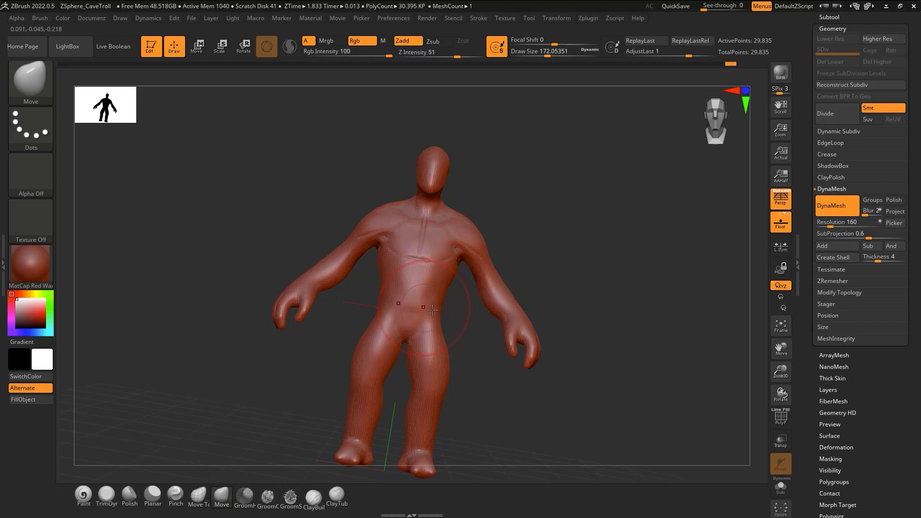
pyautogui.moveTo(433, 311); pyautogui.dragTo(471, 261, button='right')
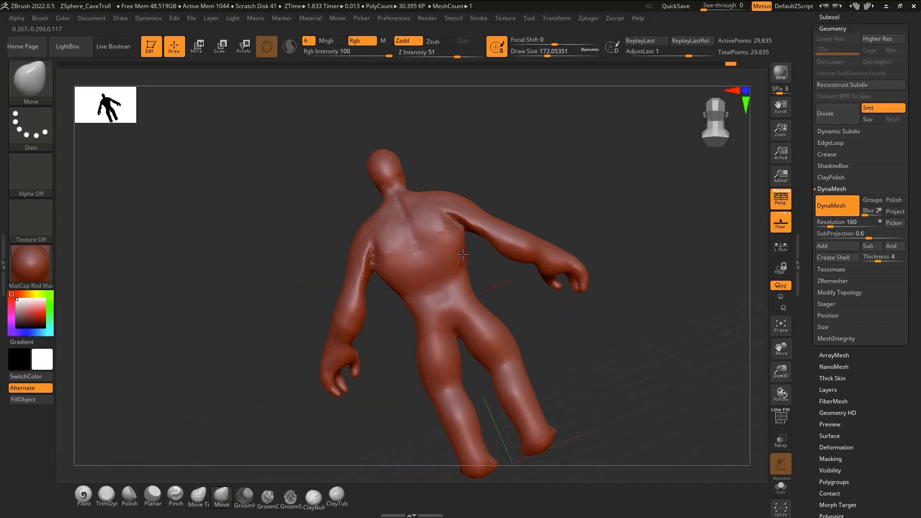
pyautogui.moveTo(455, 264)
pyautogui.mouseDown(button='right')
pyautogui.moveTo(451, 290)
pyautogui.moveTo(505, 281)
pyautogui.moveTo(454, 289)
pyautogui.mouseUp(button='right')
pyautogui.moveTo(377, 272)
pyautogui.mouseDown(button='right')
pyautogui.moveTo(394, 282)
pyautogui.moveTo(377, 275)
pyautogui.moveTo(371, 324)
pyautogui.mouseUp(button='right')
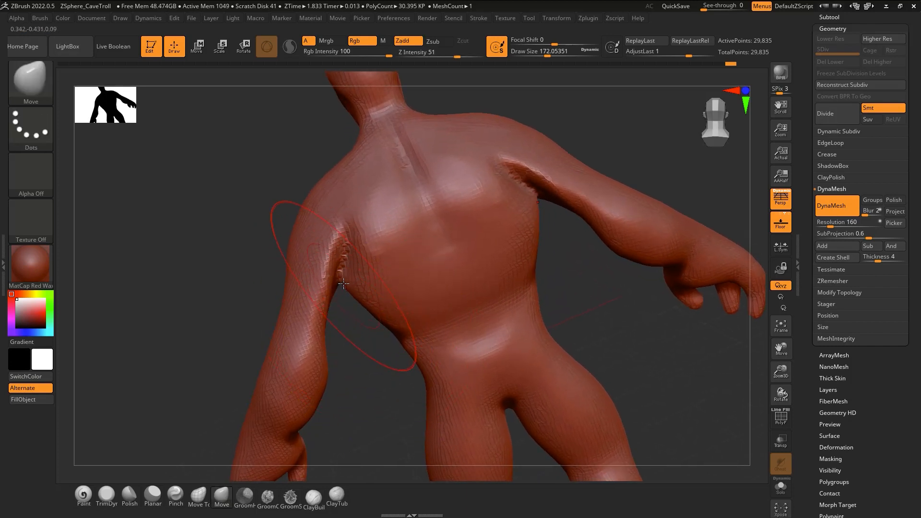
pyautogui.press('s')
pyautogui.moveTo(330, 271); pyautogui.dragTo(334, 272)
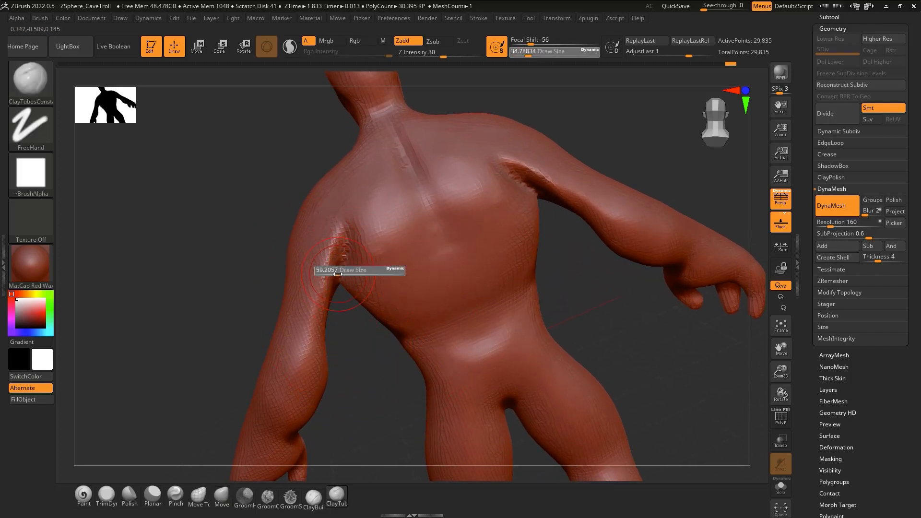
pyautogui.moveTo(324, 230); pyautogui.dragTo(308, 289)
pyautogui.moveTo(338, 227)
pyautogui.mouseDown()
pyautogui.moveTo(345, 230)
pyautogui.moveTo(315, 302)
pyautogui.mouseUp()
pyautogui.keyDown('shift'); pyautogui.moveTo(342, 249); pyautogui.dragTo(342, 288); pyautogui.keyUp('shift')
pyautogui.moveTo(313, 285); pyautogui.dragTo(309, 253, button='right')
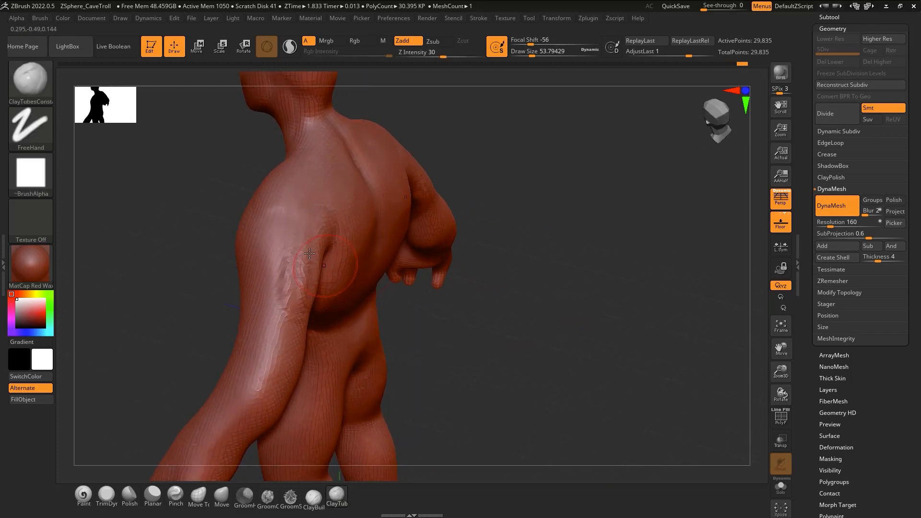
pyautogui.keyDown('shift'); pyautogui.moveTo(278, 309); pyautogui.dragTo(281, 288); pyautogui.keyUp('shift')
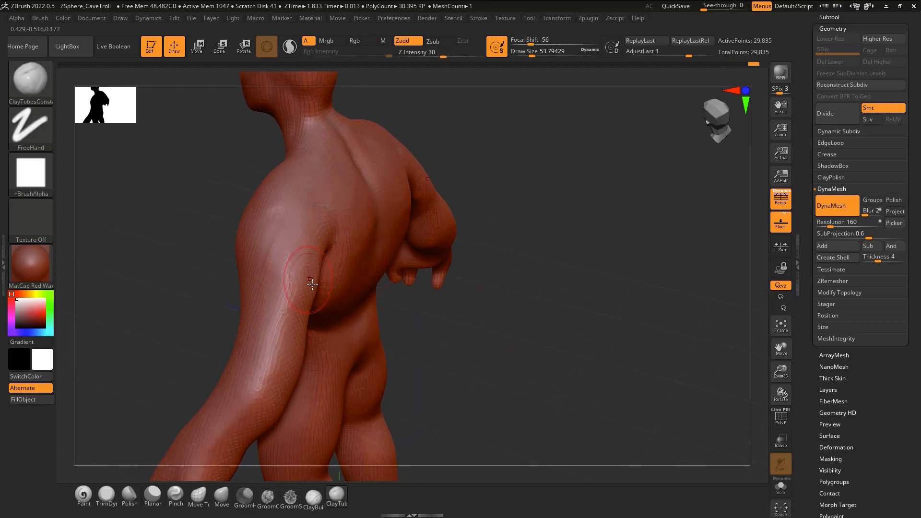
# Set the Move brush to a draw size of about 97 and review the arm, back and hips
pyautogui.moveTo(280, 288); pyautogui.dragTo(334, 299, button='right')
pyautogui.press('b')
pyautogui.press('m')
pyautogui.press('v')
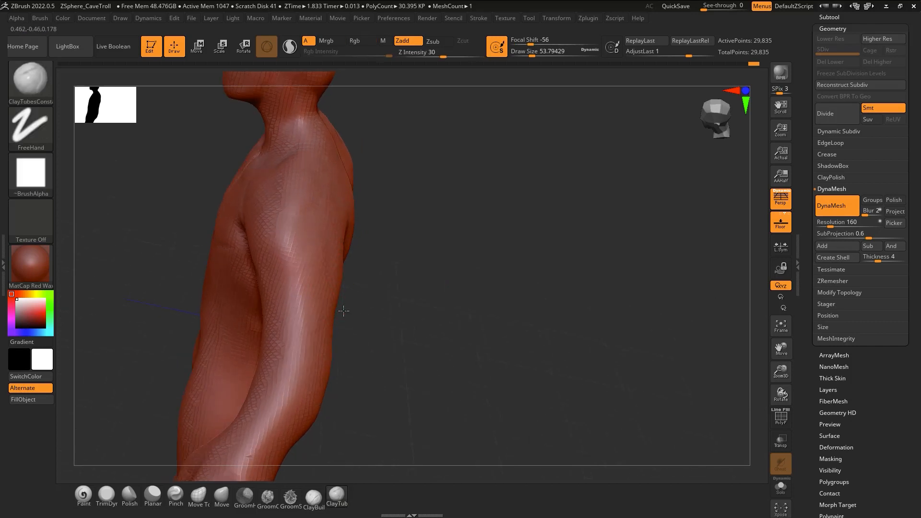
pyautogui.moveTo(319, 206); pyautogui.dragTo(347, 285, button='right')
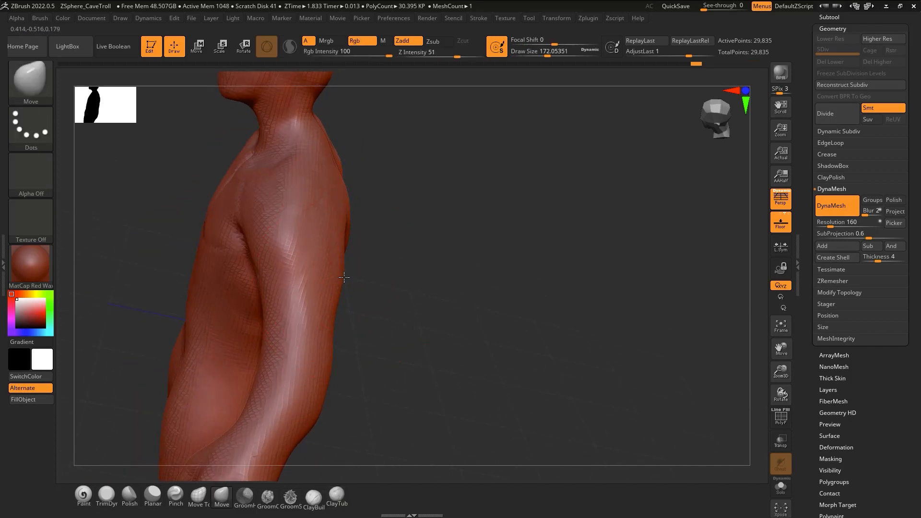
pyautogui.press('s')
pyautogui.moveTo(358, 275); pyautogui.dragTo(346, 275)
pyautogui.moveTo(326, 302); pyautogui.dragTo(307, 320, button='right')
pyautogui.moveTo(247, 358)
pyautogui.mouseDown(button='right')
pyautogui.moveTo(177, 323)
pyautogui.moveTo(175, 290)
pyautogui.moveTo(228, 291)
pyautogui.mouseUp(button='right')
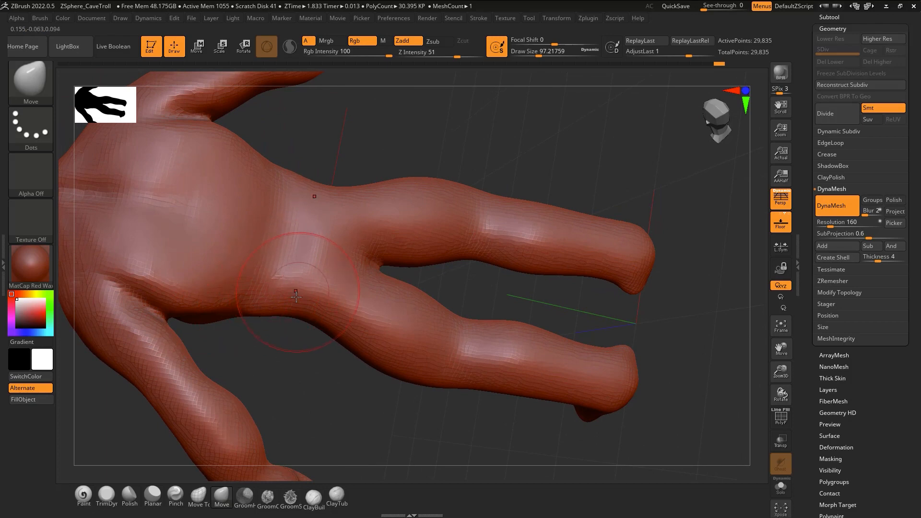
# Carve the diagonal muscle creases on the side of the ribcage below the armpit with DamStandard
pyautogui.moveTo(312, 245)
pyautogui.mouseDown(button='right')
pyautogui.moveTo(364, 205)
pyautogui.moveTo(329, 214)
pyautogui.mouseUp(button='right')
pyautogui.press('b')
pyautogui.press('d')
pyautogui.press('s')
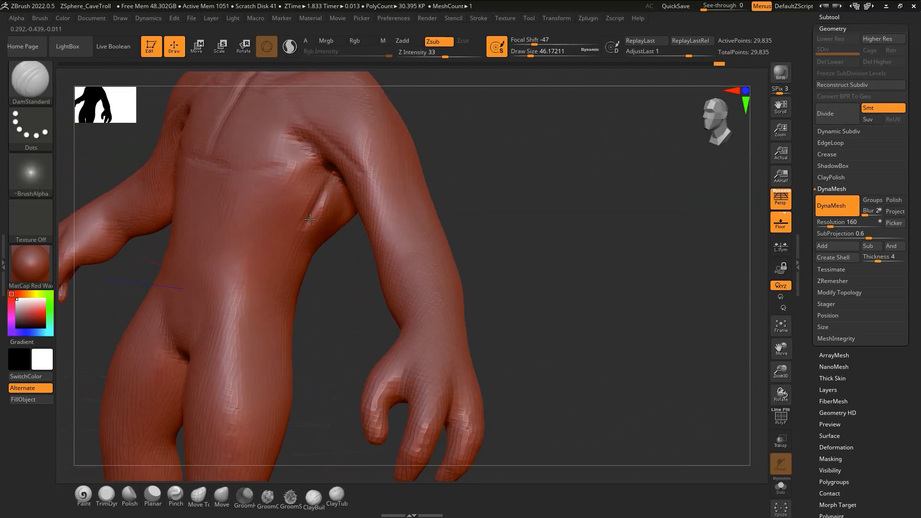
pyautogui.moveTo(302, 248)
pyautogui.mouseDown(button='right')
pyautogui.moveTo(325, 220)
pyautogui.moveTo(330, 226)
pyautogui.mouseUp(button='right')
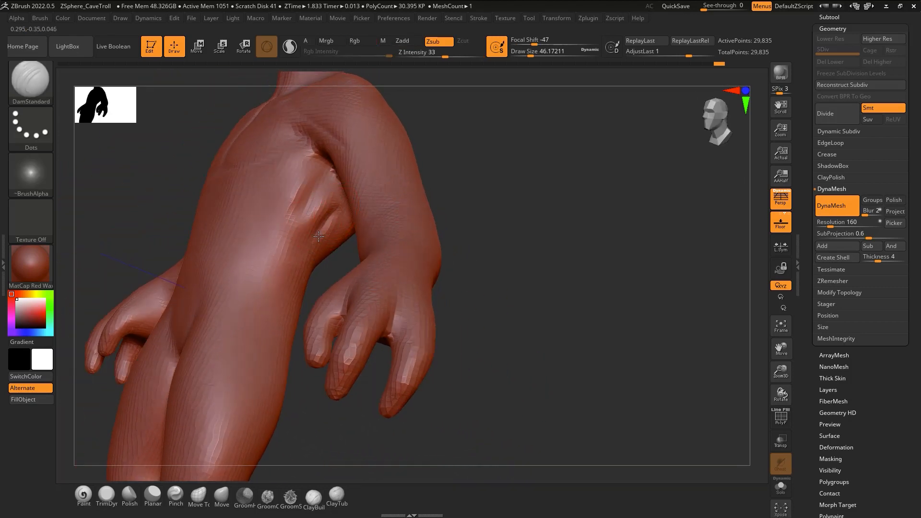
# Undo the last two strokes on the side of the ribcage and select ClayTubes at a draw size of about 54
pyautogui.hotkey('ctrl', 'z')
pyautogui.hotkey('ctrl', 'z')
pyautogui.press('2')
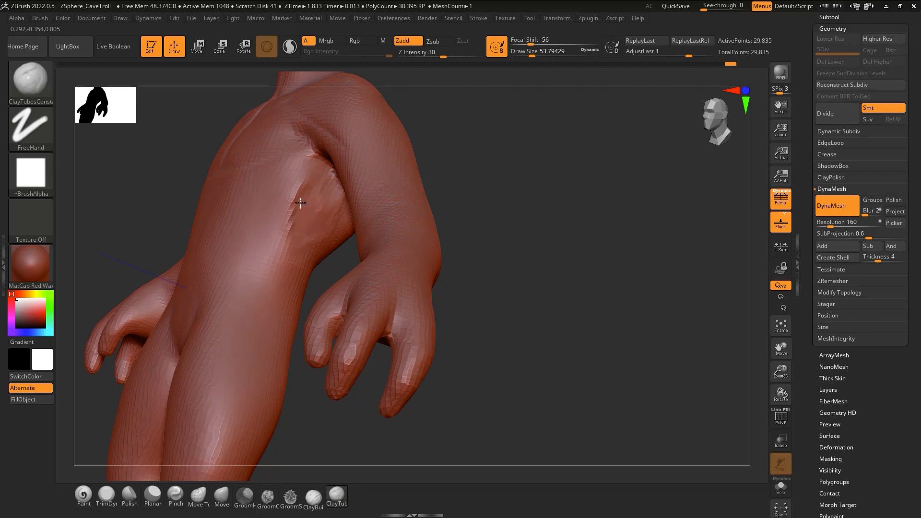
pyautogui.moveTo(300, 204)
pyautogui.mouseDown(button='right')
pyautogui.moveTo(301, 161)
pyautogui.moveTo(312, 192)
pyautogui.moveTo(336, 199)
pyautogui.mouseUp(button='right')
# Rework the lower end of the sternum with ClayTubes, undoing unwanted strokes, and smooth the area between the chest muscles
pyautogui.moveTo(222, 161)
pyautogui.mouseDown(button='right')
pyautogui.moveTo(188, 179)
pyautogui.moveTo(263, 185)
pyautogui.moveTo(229, 191)
pyautogui.moveTo(582, 195)
pyautogui.moveTo(690, 114)
pyautogui.mouseUp(button='right')
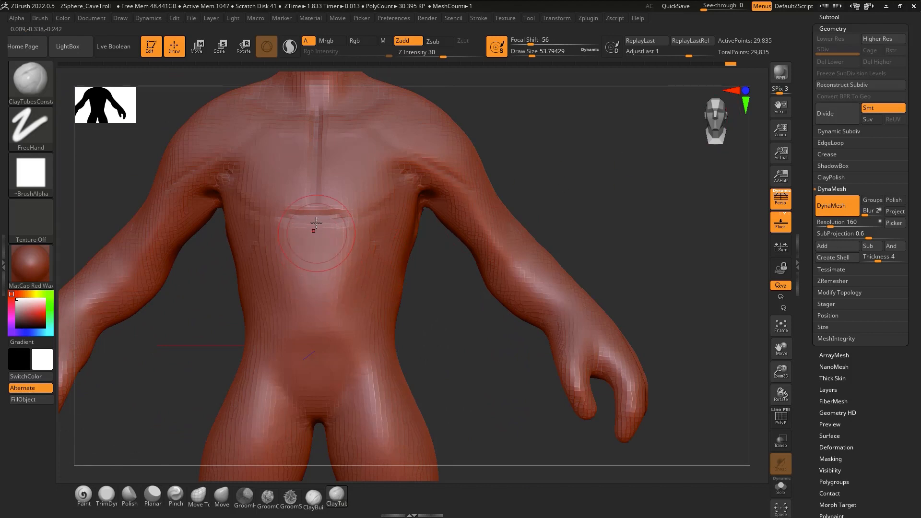
pyautogui.press('ctrl')
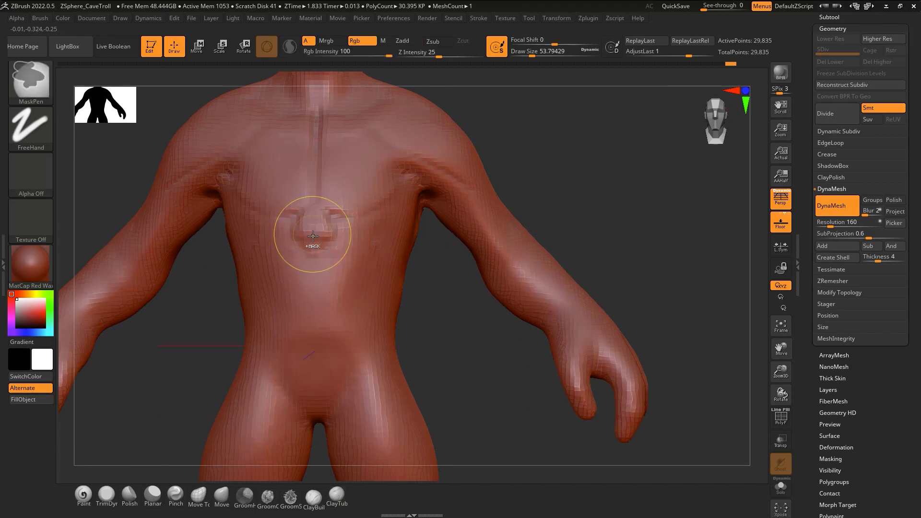
pyautogui.keyDown('alt'); pyautogui.moveTo(315, 224); pyautogui.dragTo(313, 245); pyautogui.keyUp('alt')
pyautogui.hotkey('ctrl', 'z')
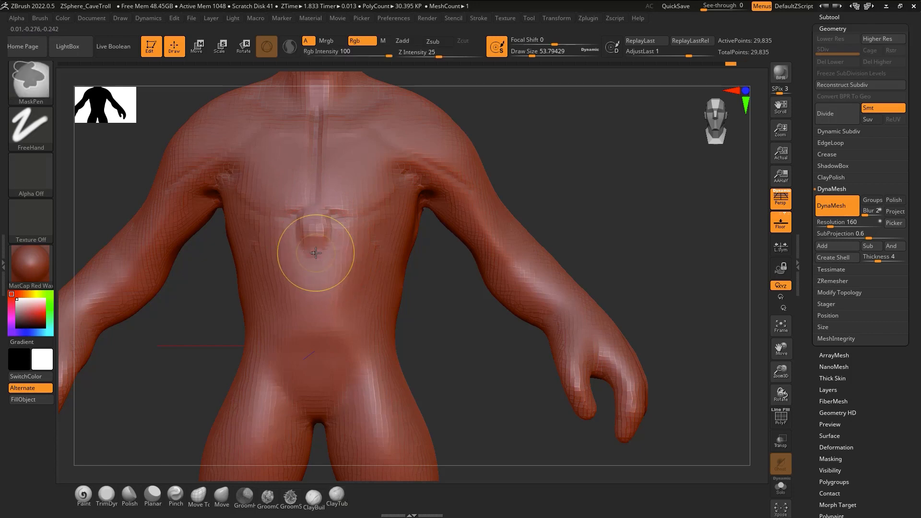
pyautogui.hotkey('ctrl', 'z')
pyautogui.hotkey('ctrl', 'shift', 'z')
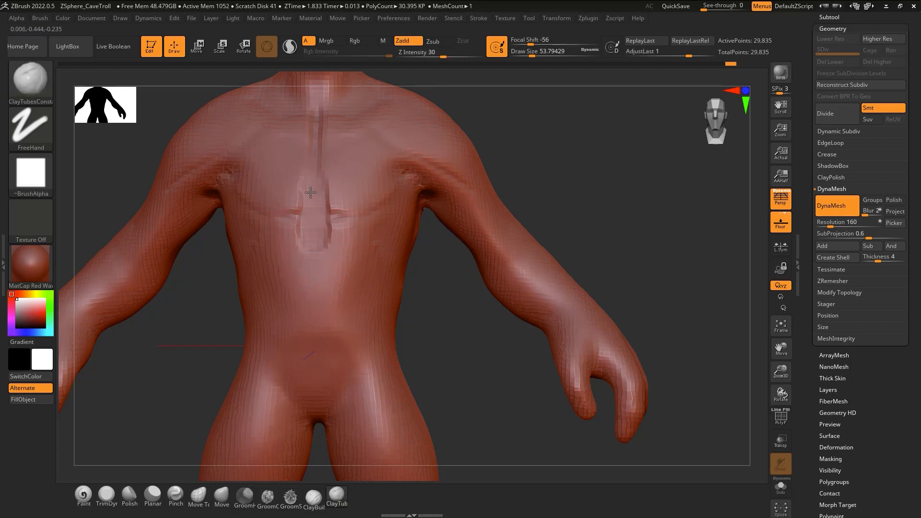
pyautogui.keyDown('shift'); pyautogui.moveTo(318, 211); pyautogui.dragTo(313, 201); pyautogui.keyUp('shift')
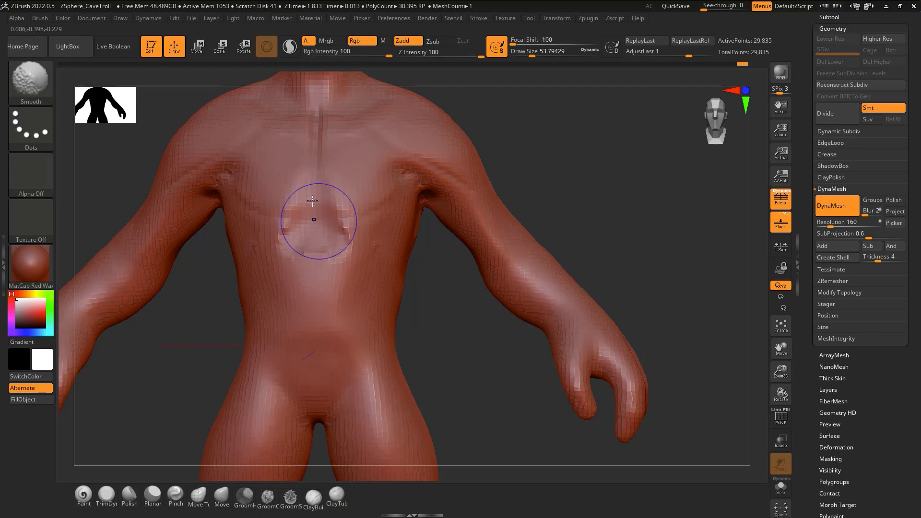
# Build up the upper abdomen and the inverted-V arch of the lower ribs beneath the chest with ClayTubes
pyautogui.moveTo(354, 234)
pyautogui.mouseDown(button='right')
pyautogui.moveTo(416, 230)
pyautogui.moveTo(337, 238)
pyautogui.moveTo(323, 262)
pyautogui.mouseUp(button='right')
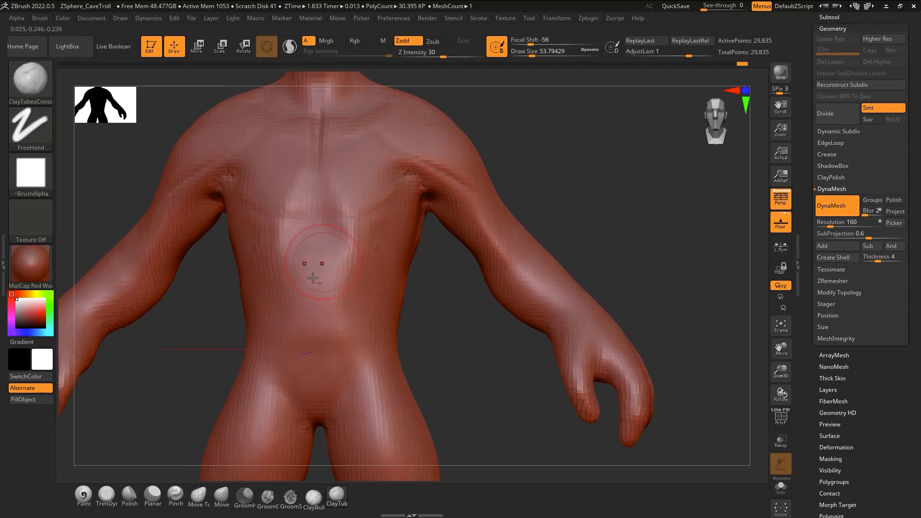
pyautogui.moveTo(315, 244); pyautogui.dragTo(330, 264)
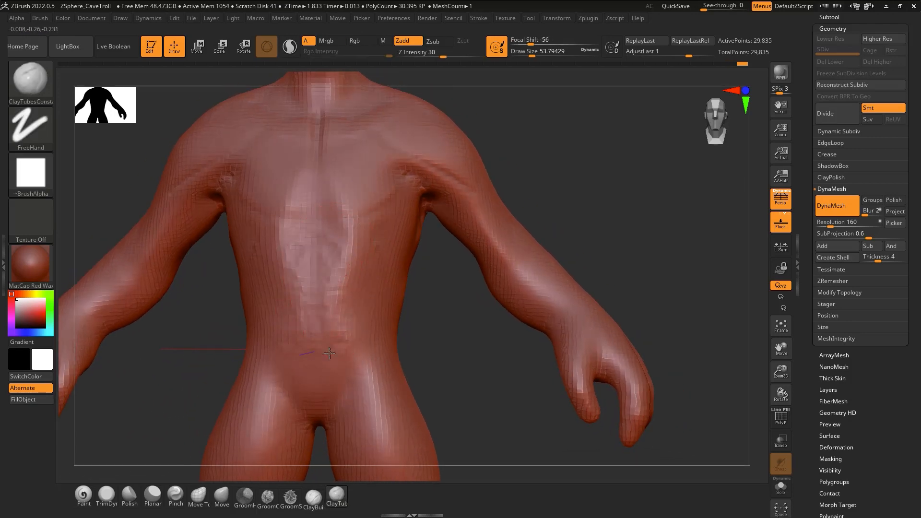
pyautogui.moveTo(339, 314)
pyautogui.mouseDown(button='right')
pyautogui.moveTo(422, 288)
pyautogui.moveTo(332, 258)
pyautogui.mouseUp(button='right')
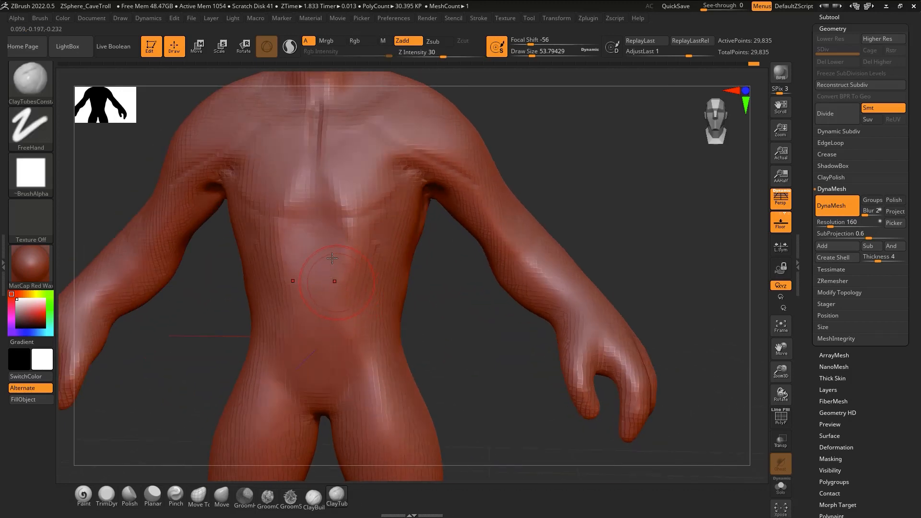
pyautogui.moveTo(323, 224); pyautogui.dragTo(352, 256)
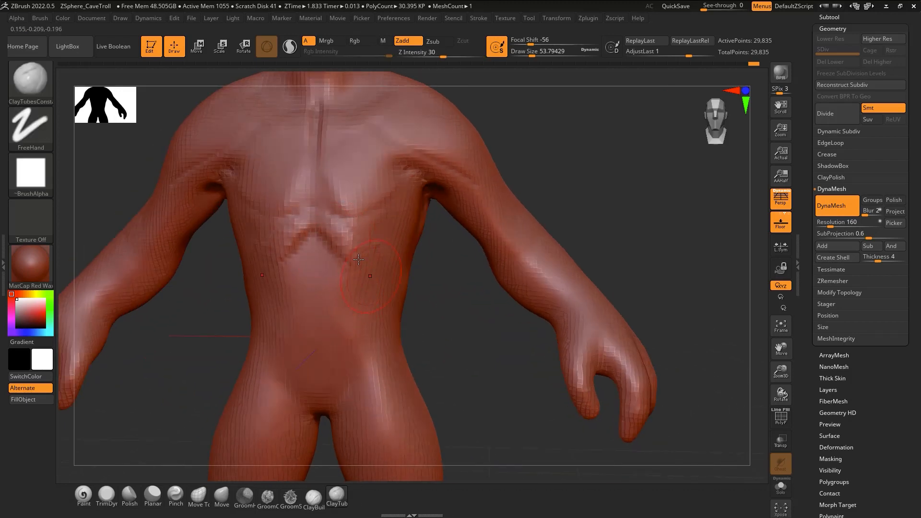
pyautogui.moveTo(385, 258)
pyautogui.mouseDown(button='right')
pyautogui.moveTo(423, 269)
pyautogui.moveTo(327, 232)
pyautogui.mouseUp(button='right')
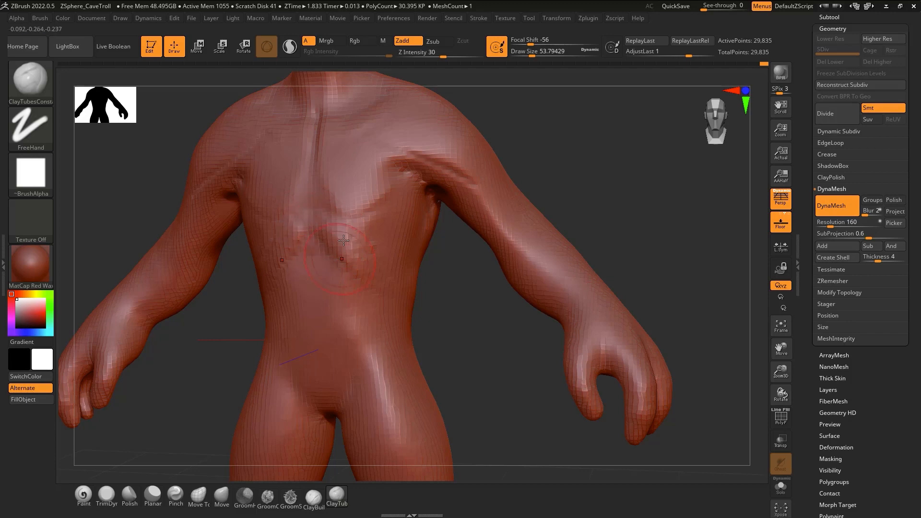
pyautogui.moveTo(344, 240); pyautogui.dragTo(360, 258)
# Extend the rib arch around the flank and build up the lower edge and side of the ribcage with ClayTubes
pyautogui.moveTo(381, 244); pyautogui.dragTo(336, 240, button='right')
pyautogui.moveTo(376, 269); pyautogui.dragTo(412, 295)
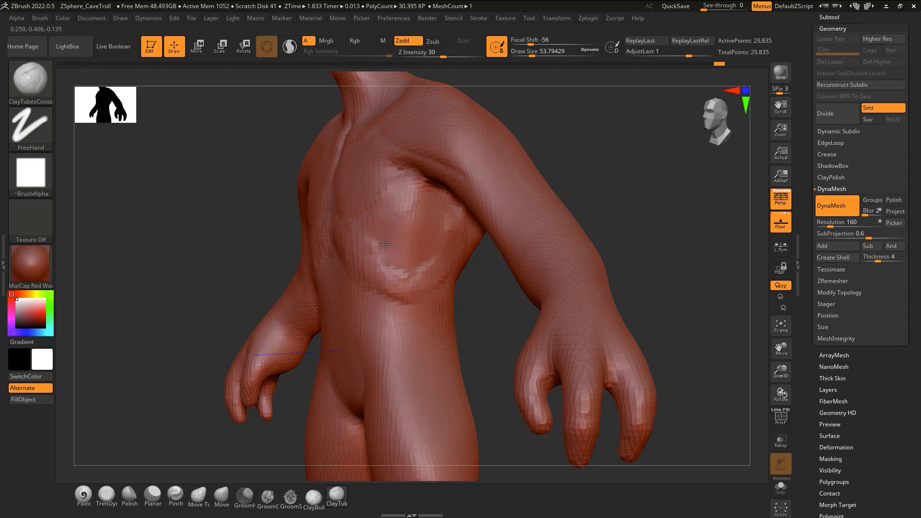
pyautogui.moveTo(387, 210)
pyautogui.mouseDown()
pyautogui.moveTo(400, 199)
pyautogui.moveTo(418, 232)
pyautogui.moveTo(427, 228)
pyautogui.moveTo(421, 264)
pyautogui.moveTo(426, 211)
pyautogui.mouseUp()
pyautogui.moveTo(390, 267)
pyautogui.mouseDown()
pyautogui.moveTo(394, 255)
pyautogui.moveTo(407, 286)
pyautogui.moveTo(439, 245)
pyautogui.mouseUp()
pyautogui.moveTo(441, 242); pyautogui.dragTo(484, 218, button='right')
pyautogui.moveTo(402, 282); pyautogui.dragTo(416, 270, button='right')
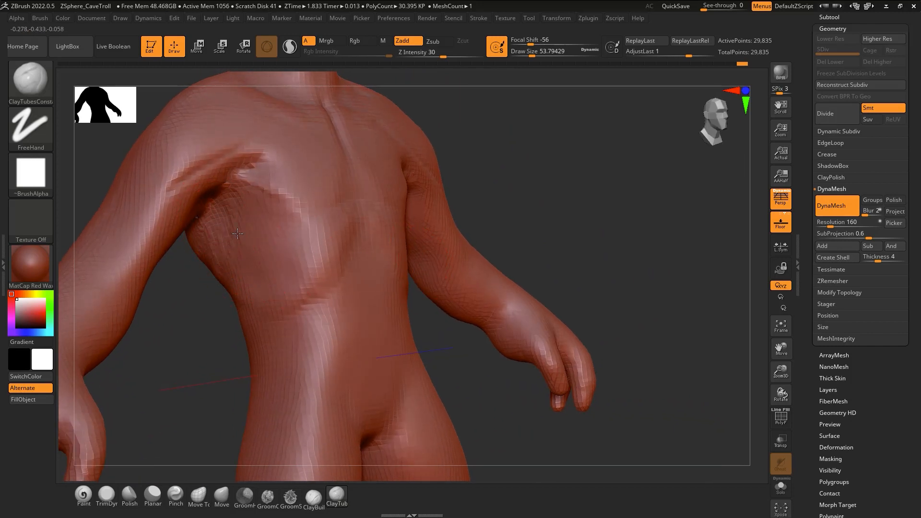
# Fill out the side of the ribcage below the armpit with ClayTubes, continuing towards the back
pyautogui.moveTo(237, 233); pyautogui.dragTo(224, 197)
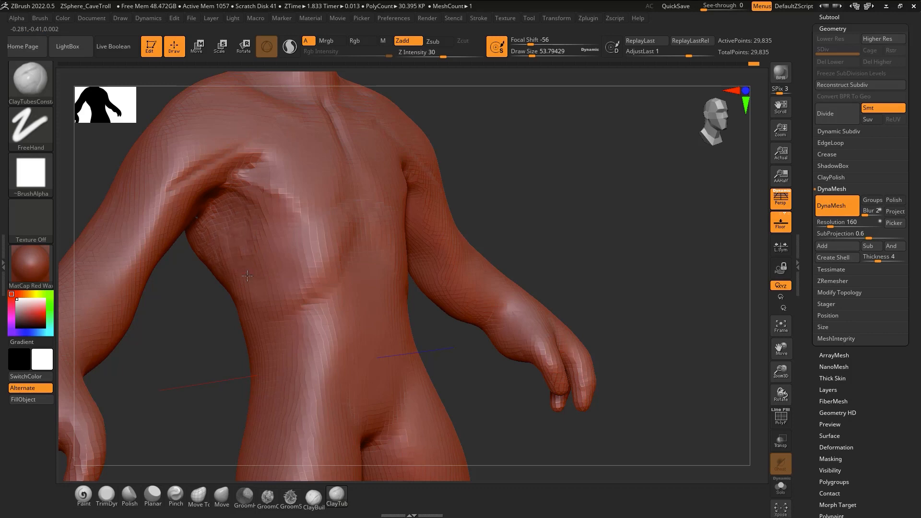
pyautogui.moveTo(247, 276); pyautogui.dragTo(218, 241, button='right')
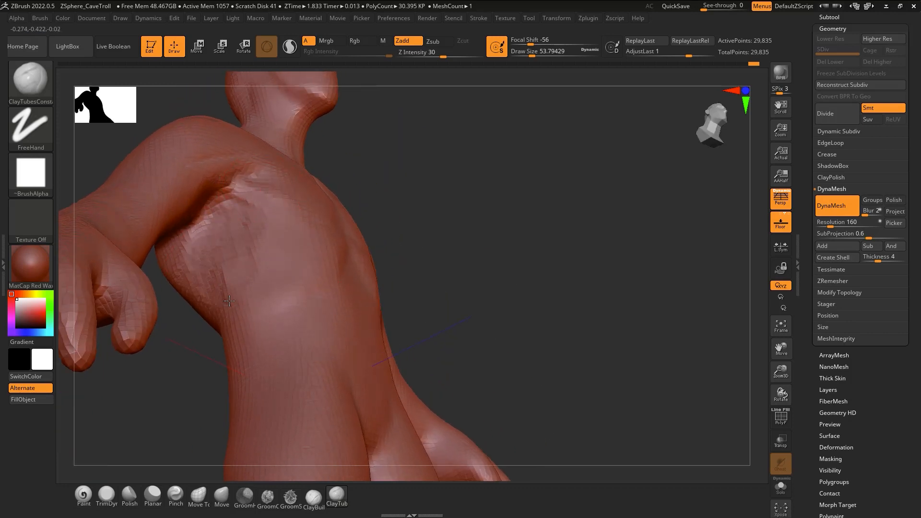
pyautogui.moveTo(235, 293)
pyautogui.mouseDown(button='right')
pyautogui.moveTo(263, 228)
pyautogui.moveTo(158, 258)
pyautogui.mouseUp(button='right')
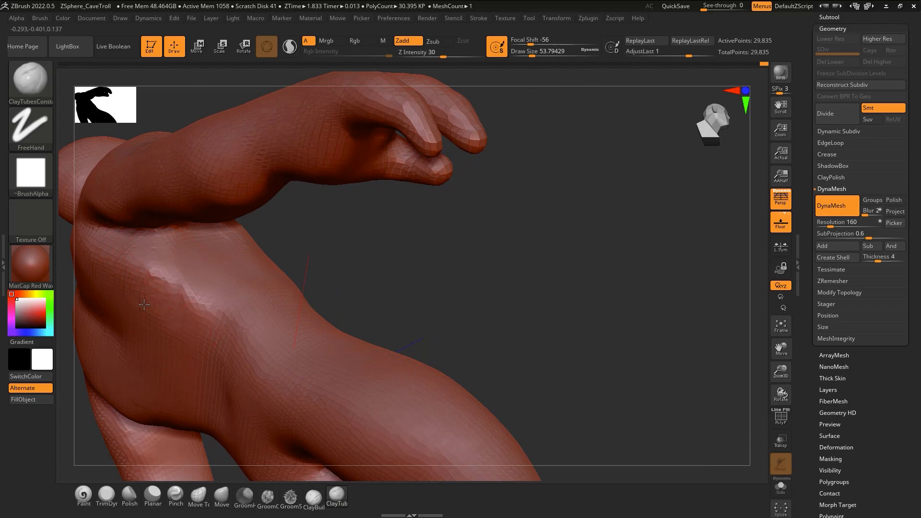
pyautogui.press('shift')
pyautogui.moveTo(210, 325)
pyautogui.mouseDown(button='right')
pyautogui.moveTo(282, 274)
pyautogui.moveTo(253, 277)
pyautogui.mouseUp(button='right')
pyautogui.press('space')
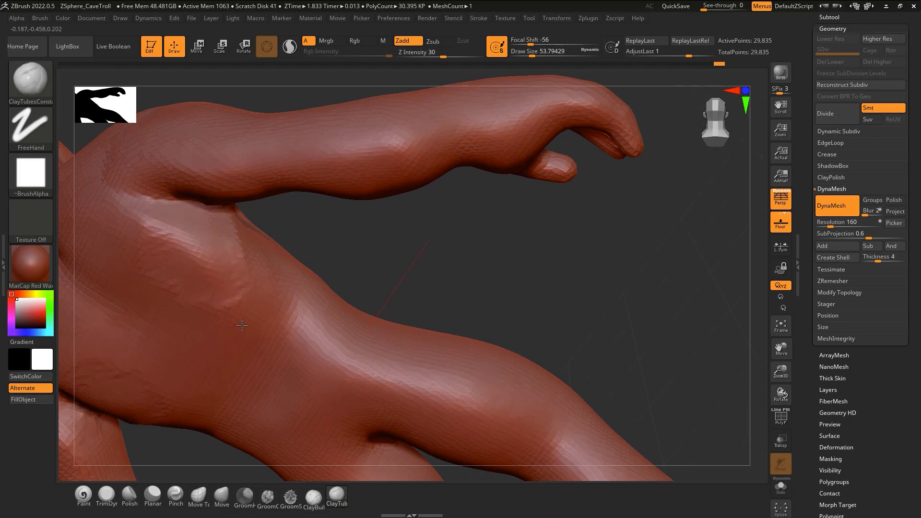
# Smooth the flank below the armpit and add volume along the lower ribcage with ClayTubes
pyautogui.keyDown('shift'); pyautogui.moveTo(154, 206); pyautogui.dragTo(169, 267); pyautogui.keyUp('shift')
pyautogui.moveTo(169, 267)
pyautogui.mouseDown(button='right')
pyautogui.moveTo(239, 293)
pyautogui.moveTo(190, 301)
pyautogui.mouseUp(button='right')
pyautogui.moveTo(190, 300)
pyautogui.mouseDown()
pyautogui.moveTo(216, 235)
pyautogui.moveTo(194, 298)
pyautogui.moveTo(216, 249)
pyautogui.moveTo(245, 284)
pyautogui.mouseUp()
pyautogui.moveTo(245, 284)
pyautogui.mouseDown(button='right')
pyautogui.moveTo(206, 361)
pyautogui.moveTo(256, 247)
pyautogui.mouseUp(button='right')
# Carve long creases down the flank from the armpit with DamStandard at a draw size of about 46 and soften them
pyautogui.press('b')
pyautogui.press('d')
pyautogui.press('s')
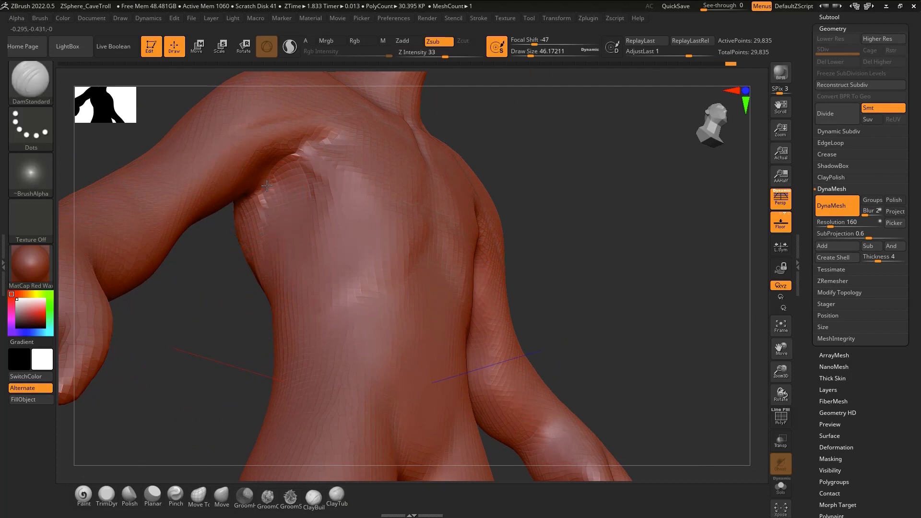
pyautogui.moveTo(267, 186); pyautogui.dragTo(268, 251)
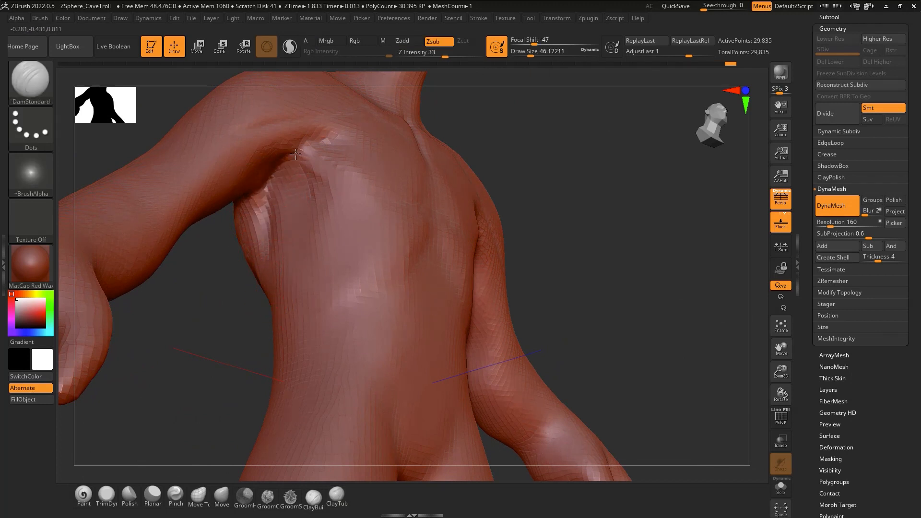
pyautogui.moveTo(297, 144)
pyautogui.mouseDown()
pyautogui.moveTo(277, 172)
pyautogui.moveTo(267, 224)
pyautogui.moveTo(285, 299)
pyautogui.mouseUp()
pyautogui.moveTo(285, 294); pyautogui.dragTo(360, 276, button='right')
pyautogui.moveTo(277, 262); pyautogui.dragTo(301, 352)
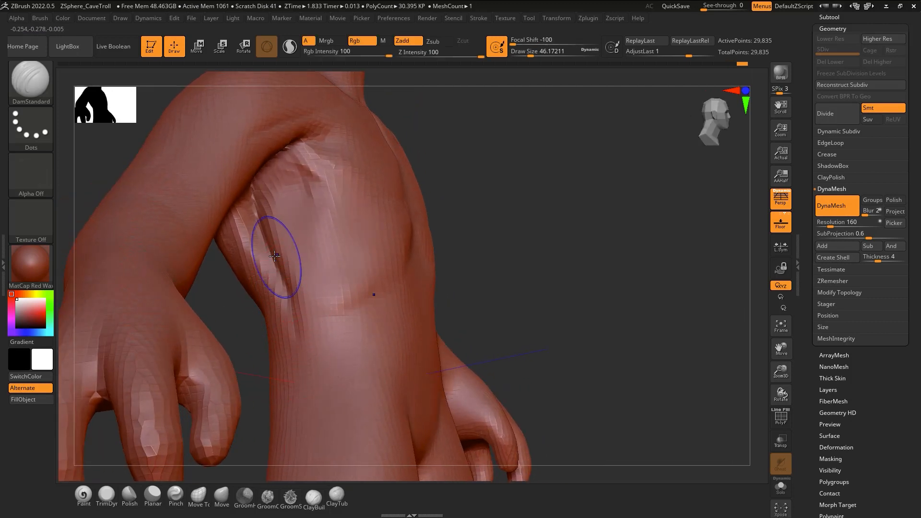
pyautogui.keyDown('shift'); pyautogui.moveTo(262, 207); pyautogui.dragTo(296, 304); pyautogui.keyUp('shift')
# Carve inward along the flank creases and the side of the ribcage with ClayTubes
pyautogui.press('2')
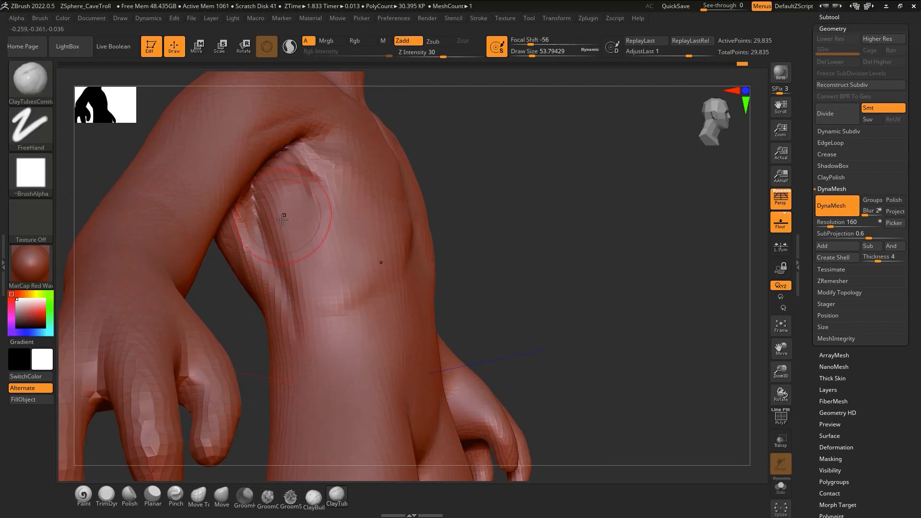
pyautogui.keyDown('alt'); pyautogui.moveTo(270, 195); pyautogui.dragTo(300, 300); pyautogui.keyUp('alt')
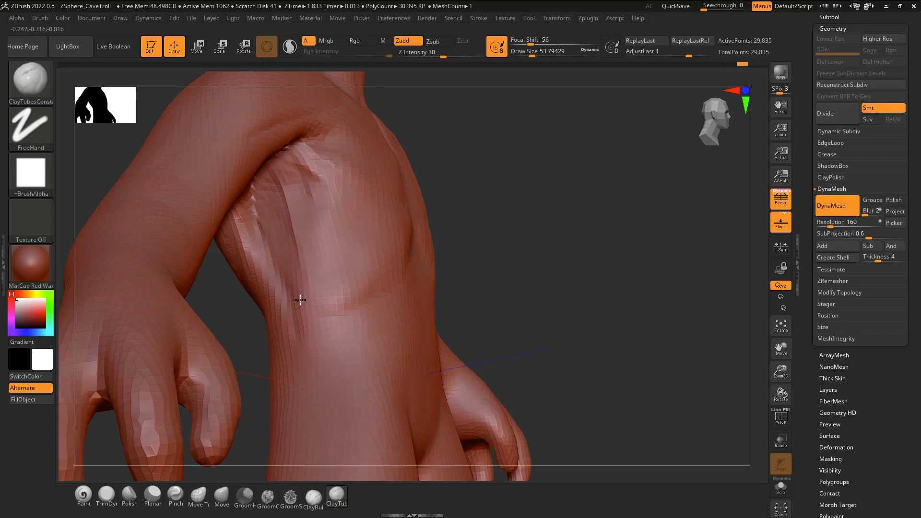
pyautogui.moveTo(288, 241)
pyautogui.keyDown('alt'); pyautogui.mouseDown()
pyautogui.moveTo(309, 240)
pyautogui.moveTo(295, 161)
pyautogui.moveTo(274, 234)
pyautogui.mouseUp(); pyautogui.keyUp('alt')
pyautogui.keyDown('alt'); pyautogui.moveTo(303, 162); pyautogui.dragTo(308, 240); pyautogui.keyUp('alt')
pyautogui.moveTo(335, 190)
pyautogui.keyDown('alt'); pyautogui.mouseDown()
pyautogui.moveTo(315, 242)
pyautogui.moveTo(323, 306)
pyautogui.moveTo(331, 211)
pyautogui.moveTo(338, 300)
pyautogui.mouseUp(); pyautogui.keyUp('alt')
pyautogui.moveTo(337, 315)
pyautogui.mouseDown(button='right')
pyautogui.moveTo(288, 298)
pyautogui.moveTo(298, 339)
pyautogui.moveTo(394, 296)
pyautogui.moveTo(387, 247)
pyautogui.moveTo(408, 240)
pyautogui.mouseUp(button='right')
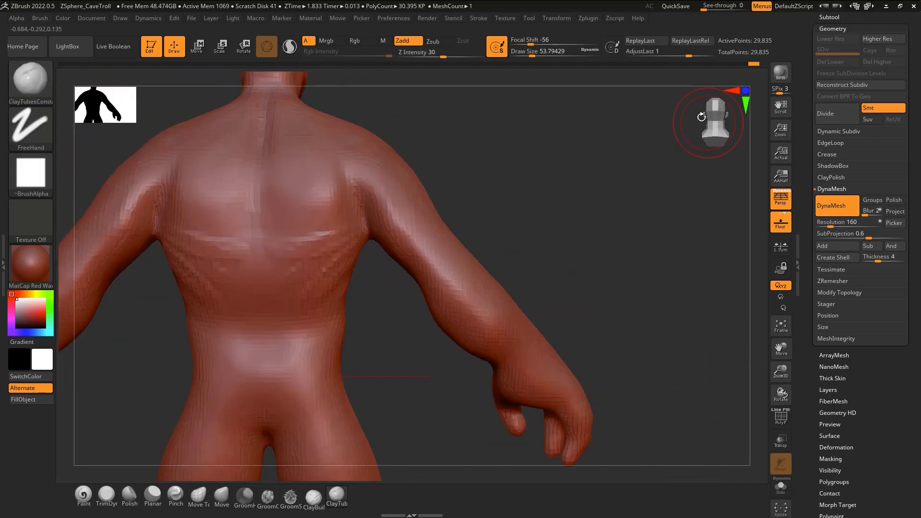
# Adjust the waist silhouette below the ribcage from behind with the Move brush at a draw size of about 97
pyautogui.keyDown('alt'); pyautogui.moveTo(402, 280); pyautogui.dragTo(424, 270, button='right'); pyautogui.keyUp('alt')
pyautogui.press('b')
pyautogui.press('m')
pyautogui.press('v')
pyautogui.moveTo(369, 275); pyautogui.dragTo(373, 273)
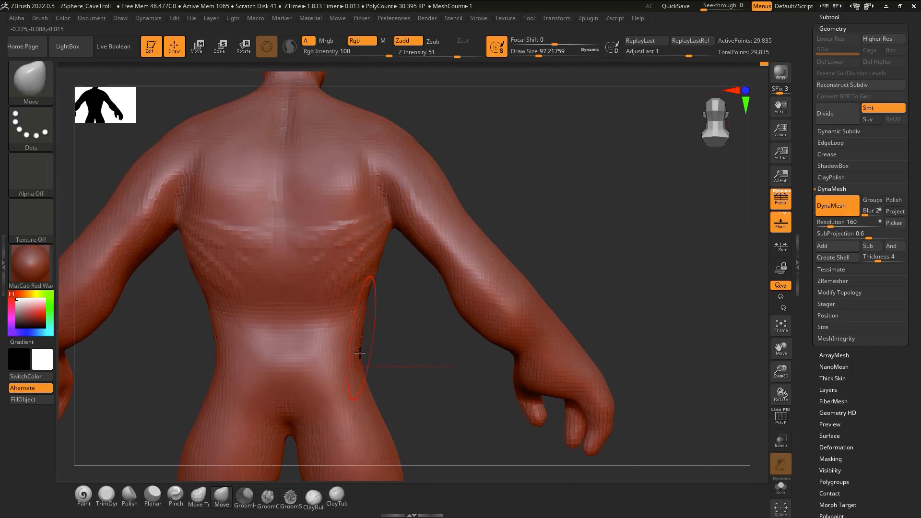
pyautogui.moveTo(373, 379); pyautogui.dragTo(495, 329, button='right')
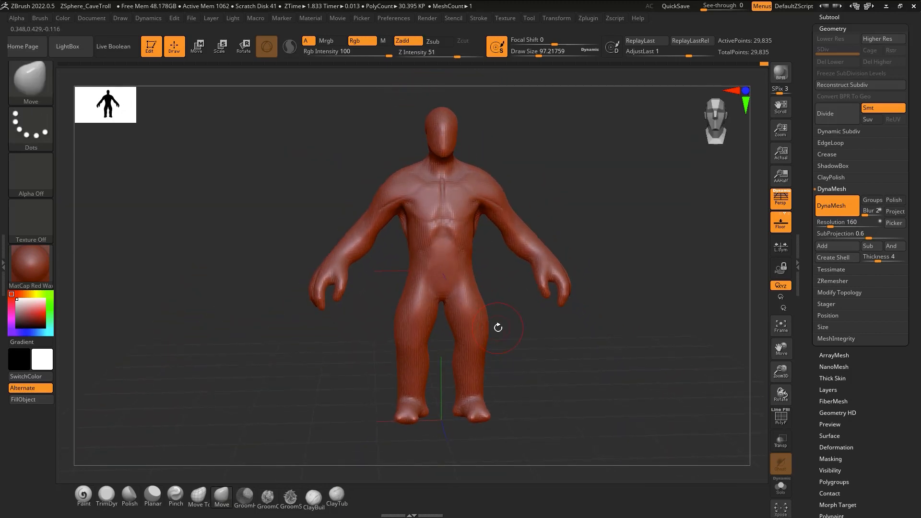
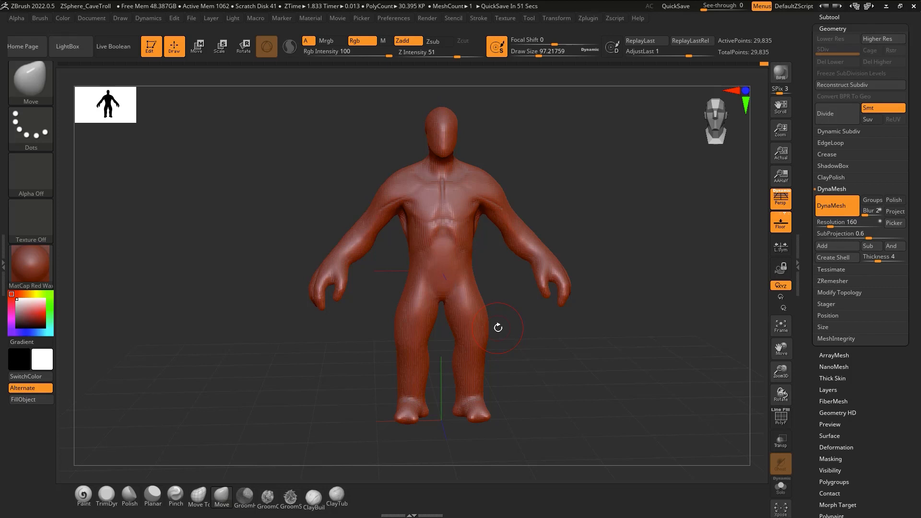
# Set the Move brush to a draw size of about 187 and pull the feet down to lengthen the lower legs
pyautogui.moveTo(516, 335)
pyautogui.keyDown('ctrl'); pyautogui.mouseDown(button='right')
pyautogui.moveTo(508, 352)
pyautogui.moveTo(513, 344)
pyautogui.mouseUp(button='right'); pyautogui.keyUp('ctrl')
pyautogui.press('s')
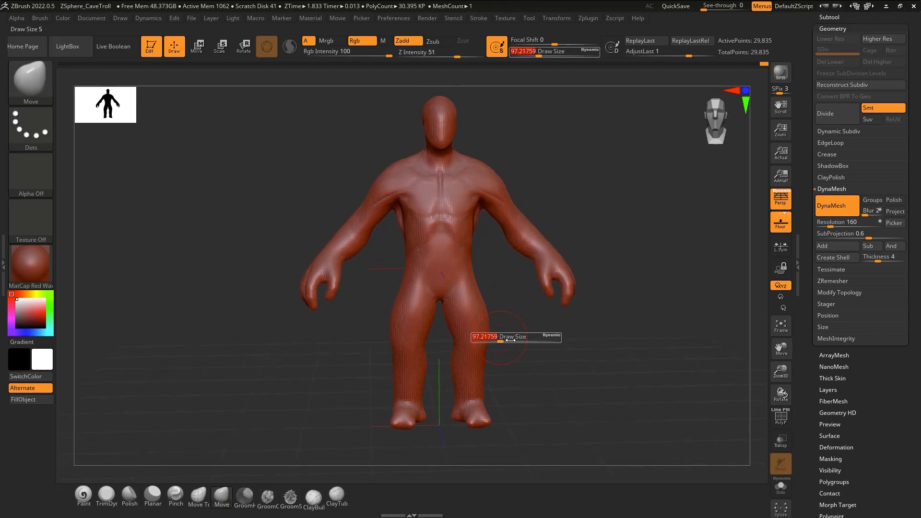
pyautogui.moveTo(502, 340); pyautogui.dragTo(512, 339)
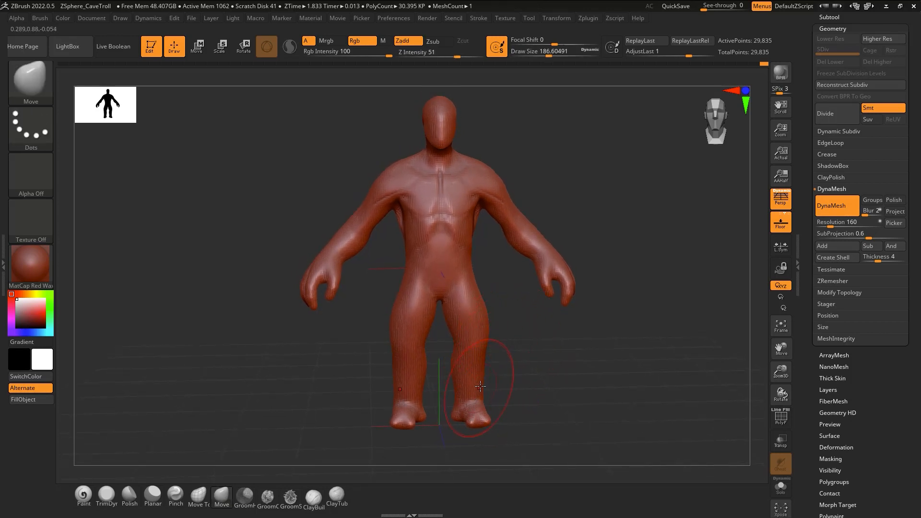
pyautogui.moveTo(472, 411); pyautogui.dragTo(472, 419)
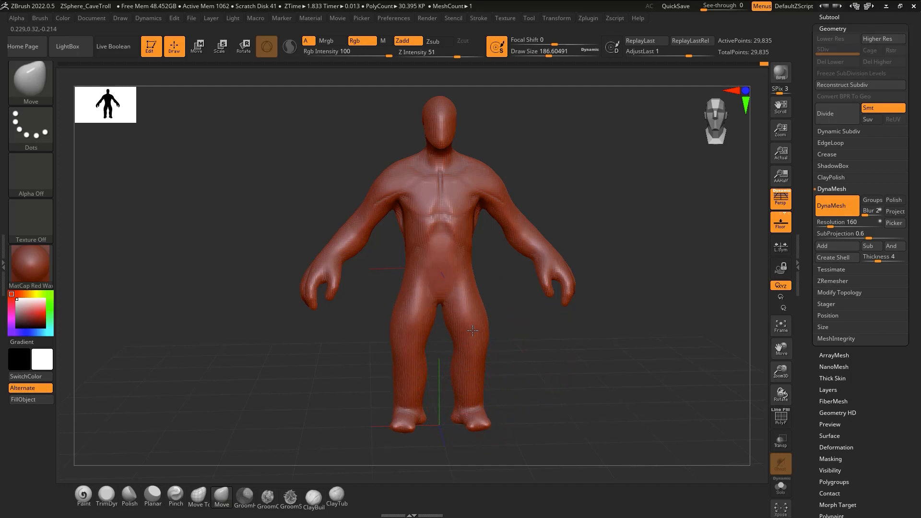
pyautogui.moveTo(478, 423); pyautogui.dragTo(476, 433)
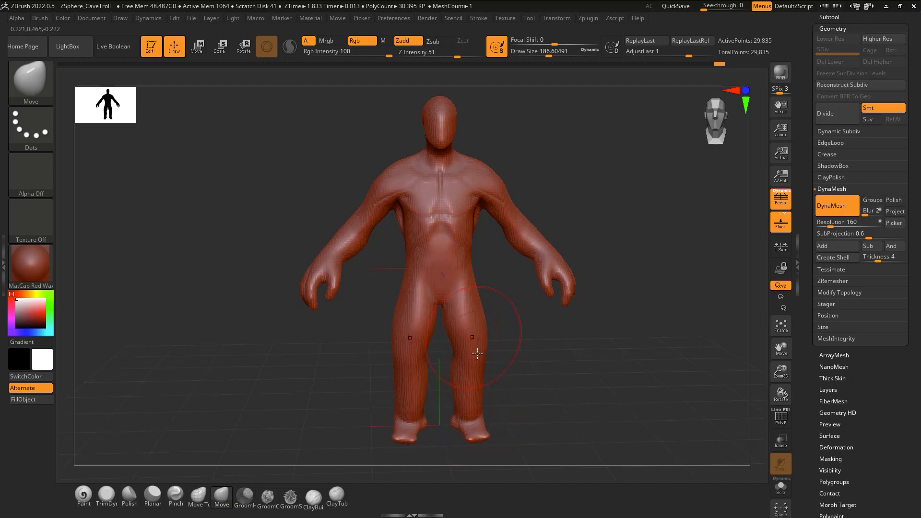
pyautogui.moveTo(475, 387)
pyautogui.mouseDown(button='right')
pyautogui.moveTo(450, 396)
pyautogui.moveTo(418, 393)
pyautogui.moveTo(475, 385)
pyautogui.mouseUp(button='right')
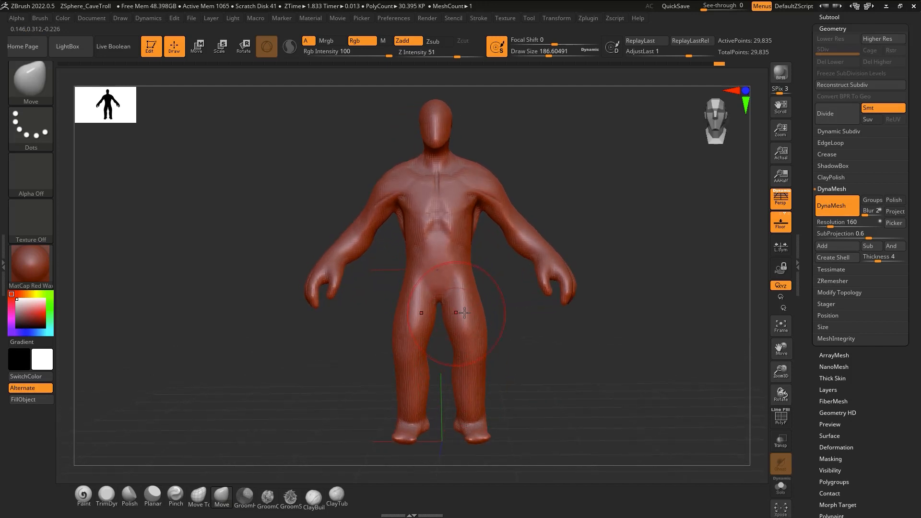
# Check the figure's profile and reshape the upper body around the shoulders and chest with the Move brush
pyautogui.moveTo(451, 355)
pyautogui.mouseDown(button='right')
pyautogui.moveTo(451, 367)
pyautogui.moveTo(510, 348)
pyautogui.mouseUp(button='right')
pyautogui.moveTo(508, 281)
pyautogui.keyDown('ctrl'); pyautogui.mouseDown(button='right')
pyautogui.moveTo(489, 350)
pyautogui.moveTo(490, 341)
pyautogui.mouseUp(button='right'); pyautogui.keyUp('ctrl')
pyautogui.keyDown('alt'); pyautogui.moveTo(513, 195); pyautogui.dragTo(480, 381, button='right'); pyautogui.keyUp('alt')
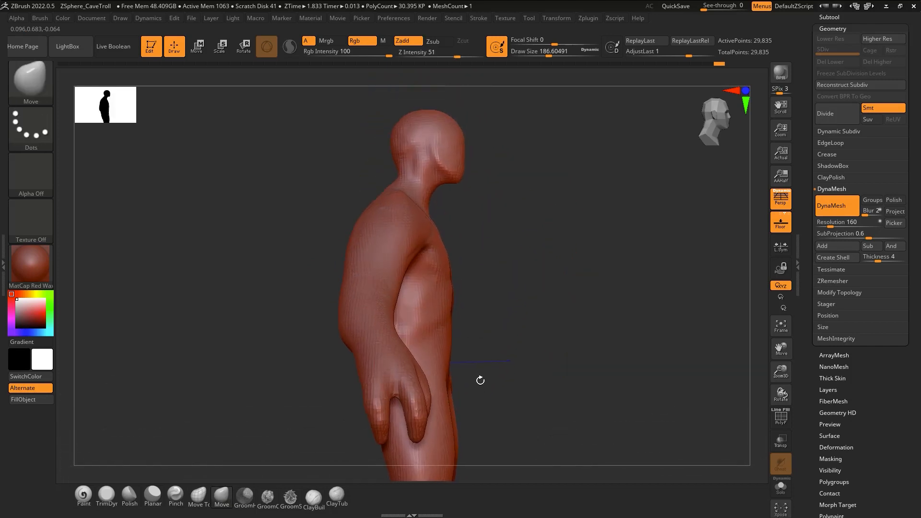
pyautogui.moveTo(459, 263); pyautogui.dragTo(518, 239, button='right')
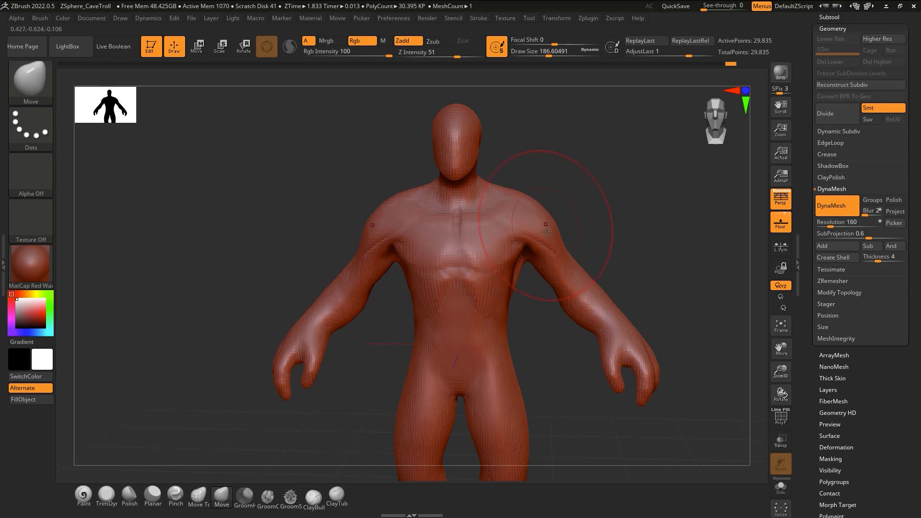
pyautogui.moveTo(517, 250)
pyautogui.mouseDown()
pyautogui.moveTo(522, 255)
pyautogui.moveTo(482, 284)
pyautogui.mouseUp()
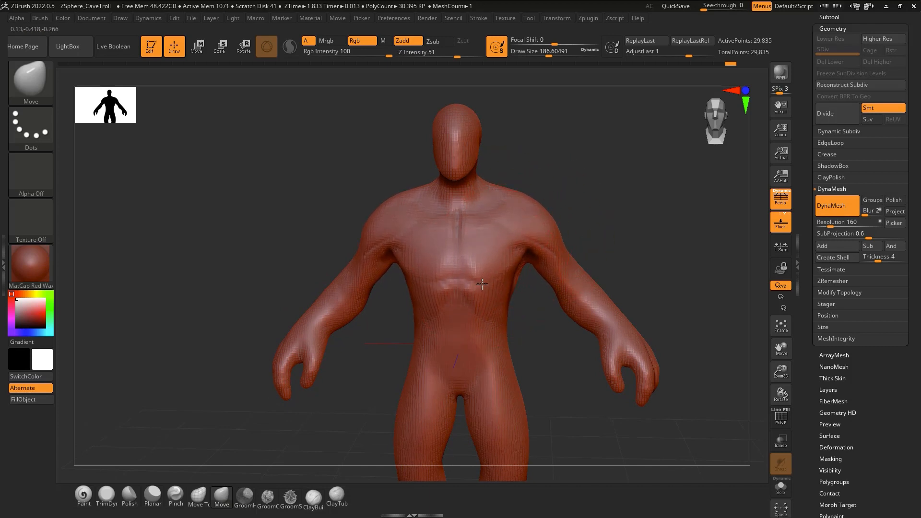
# Sculpt the lower edge of the chest and the side of the ribcage below the armpit with ClayTubes
pyautogui.moveTo(507, 270); pyautogui.dragTo(513, 243, button='right')
pyautogui.press('b')
pyautogui.press('c')
pyautogui.press('t')
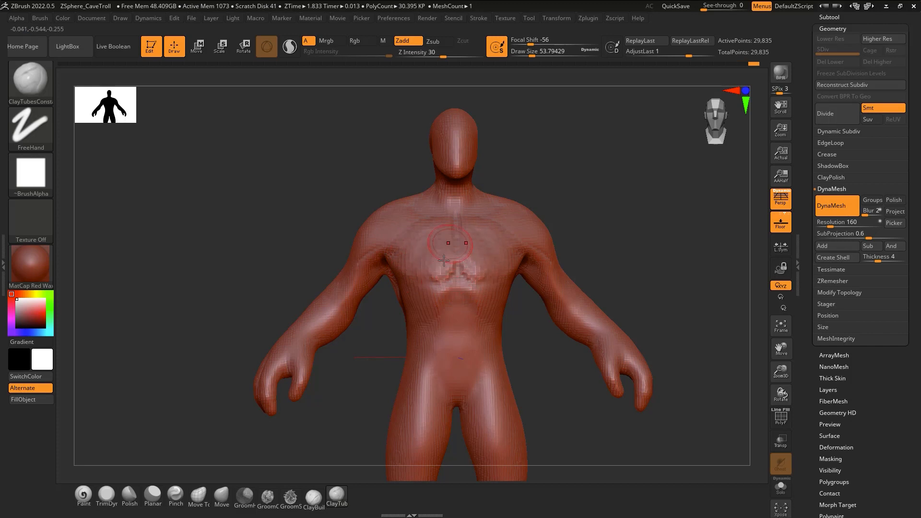
pyautogui.moveTo(444, 260); pyautogui.dragTo(442, 264, button='right')
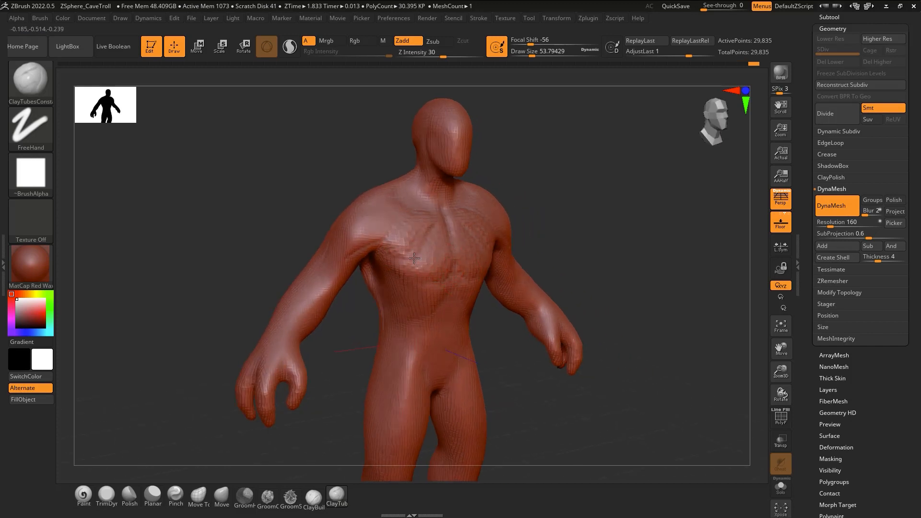
pyautogui.press('shift')
pyautogui.moveTo(396, 285)
pyautogui.mouseDown(button='right')
pyautogui.moveTo(415, 252)
pyautogui.moveTo(384, 271)
pyautogui.mouseUp(button='right')
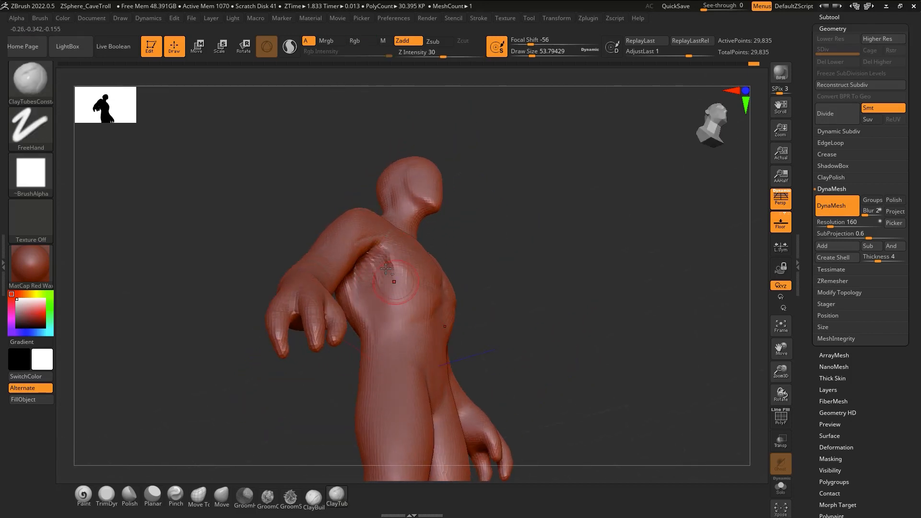
pyautogui.press('shift')
pyautogui.moveTo(386, 269); pyautogui.dragTo(387, 284, button='right')
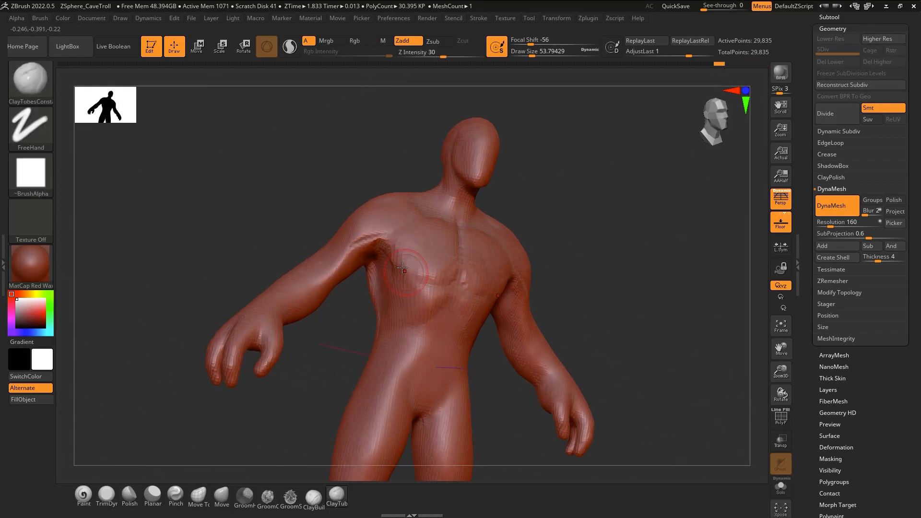
# Build up the chest muscles beside the sternum with ClayTubes and smooth the surface
pyautogui.moveTo(457, 262); pyautogui.dragTo(404, 240, button='right')
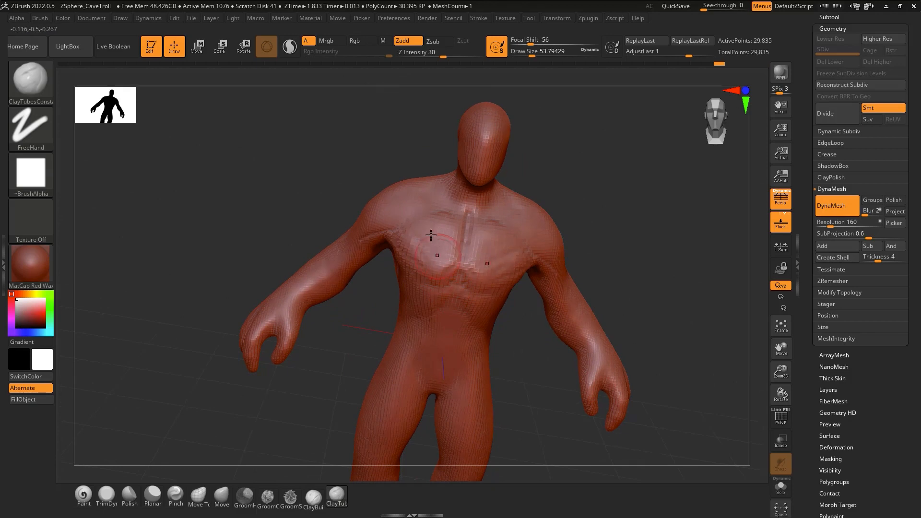
pyautogui.moveTo(422, 266)
pyautogui.mouseDown()
pyautogui.moveTo(430, 243)
pyautogui.moveTo(423, 252)
pyautogui.mouseUp()
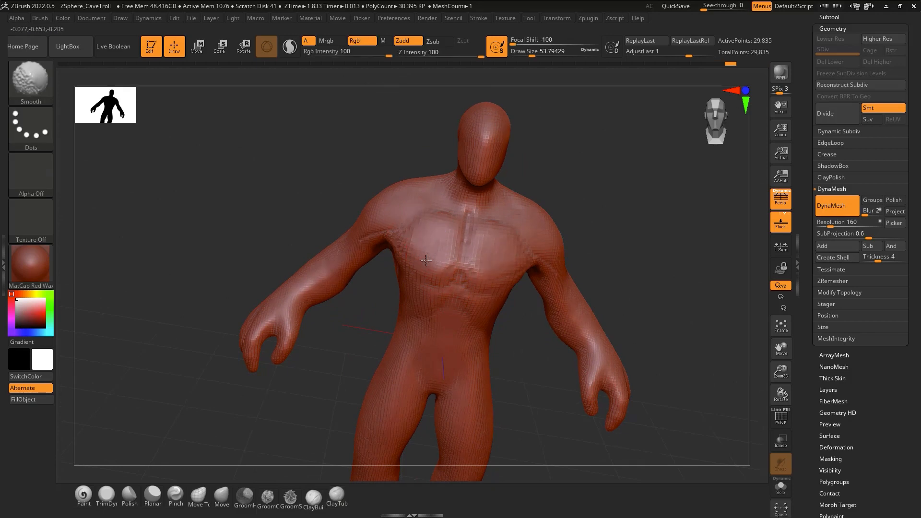
pyautogui.moveTo(424, 259)
pyautogui.mouseDown(button='right')
pyautogui.moveTo(469, 290)
pyautogui.moveTo(443, 281)
pyautogui.moveTo(455, 293)
pyautogui.moveTo(431, 319)
pyautogui.moveTo(393, 279)
pyautogui.mouseUp(button='right')
# Shape the rounded deltoid muscle over the outer shoulder with ClayTubes
pyautogui.moveTo(394, 279)
pyautogui.mouseDown()
pyautogui.moveTo(412, 247)
pyautogui.moveTo(360, 302)
pyautogui.moveTo(322, 286)
pyautogui.moveTo(334, 279)
pyautogui.mouseUp()
pyautogui.moveTo(335, 279); pyautogui.dragTo(302, 146, button='right')
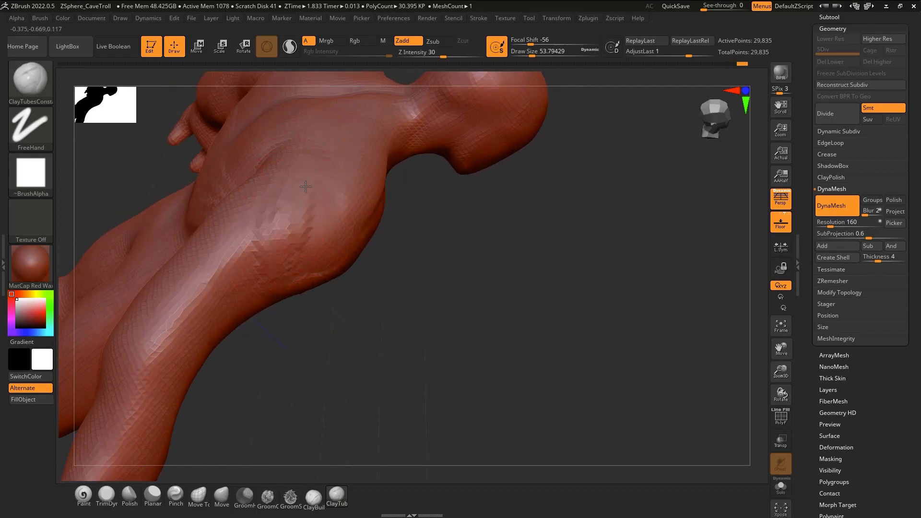
pyautogui.moveTo(302, 201); pyautogui.dragTo(320, 188, button='right')
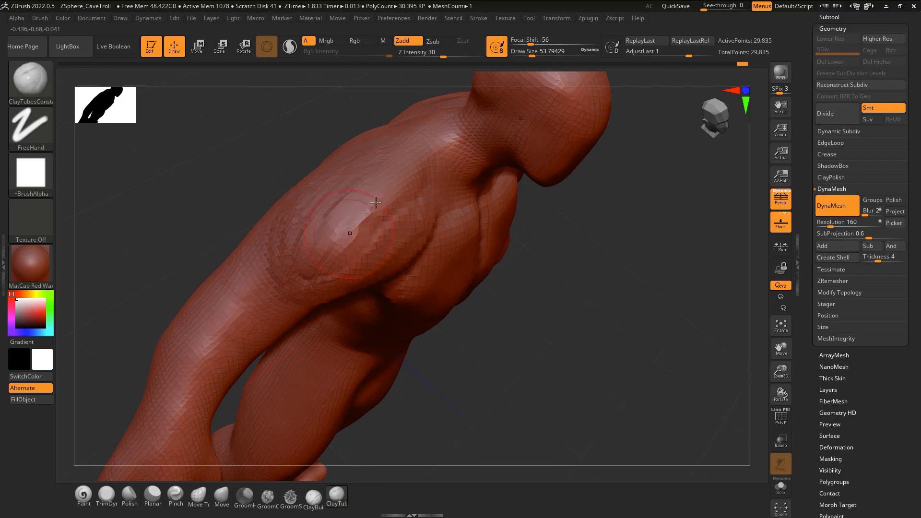
pyautogui.moveTo(306, 192); pyautogui.dragTo(331, 288)
pyautogui.moveTo(331, 288)
pyautogui.mouseDown(button='right')
pyautogui.moveTo(366, 289)
pyautogui.moveTo(366, 302)
pyautogui.moveTo(584, 294)
pyautogui.moveTo(373, 214)
pyautogui.moveTo(387, 313)
pyautogui.moveTo(595, 363)
pyautogui.mouseUp(button='right')
# Build up the base of the neck and the top of the spine from behind with ClayTubes
pyautogui.click(709, 117)
pyautogui.moveTo(380, 340); pyautogui.dragTo(425, 340, button='right')
pyautogui.click(713, 118)
pyautogui.keyDown('alt'); pyautogui.moveTo(395, 247); pyautogui.dragTo(402, 406, button='right'); pyautogui.keyUp('alt')
pyautogui.moveTo(422, 320)
pyautogui.keyDown('ctrl'); pyautogui.mouseDown(button='right')
pyautogui.moveTo(532, 316)
pyautogui.moveTo(448, 318)
pyautogui.moveTo(459, 276)
pyautogui.mouseUp(button='right'); pyautogui.keyUp('ctrl')
pyautogui.moveTo(334, 197)
pyautogui.mouseDown(button='right')
pyautogui.moveTo(451, 214)
pyautogui.moveTo(430, 175)
pyautogui.mouseUp(button='right')
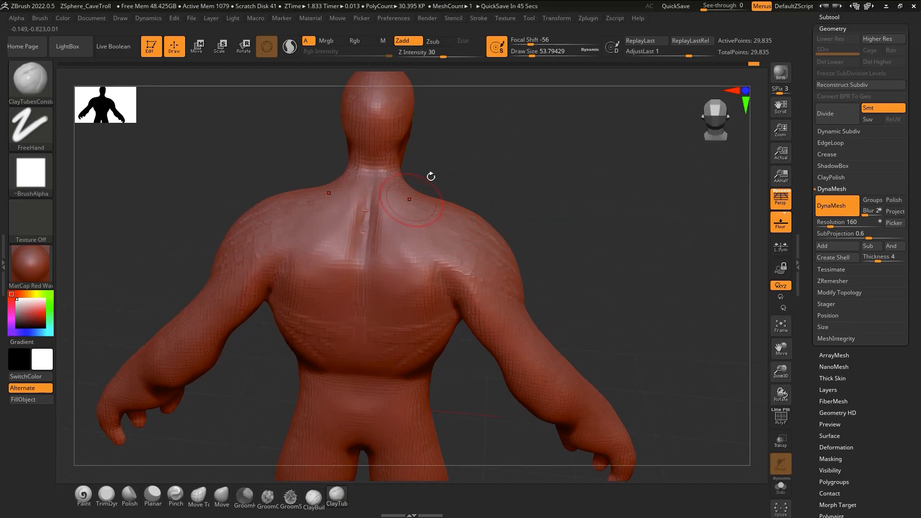
pyautogui.moveTo(392, 226); pyautogui.dragTo(391, 177)
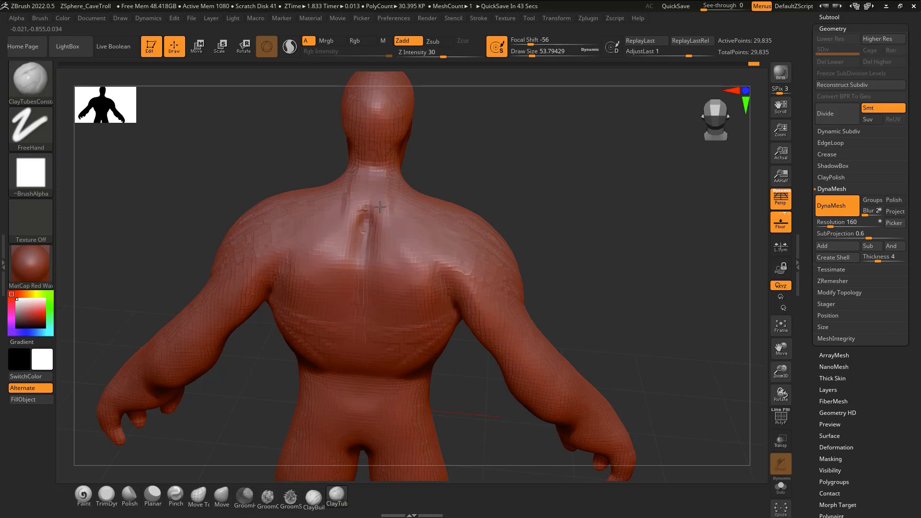
# Sculpt the trapezius and shoulder blade forms across the upper back with ClayTubes strokes
pyautogui.moveTo(367, 198)
pyautogui.mouseDown()
pyautogui.moveTo(376, 288)
pyautogui.moveTo(414, 244)
pyautogui.mouseUp()
pyautogui.moveTo(428, 279); pyautogui.dragTo(456, 209)
pyautogui.moveTo(388, 272); pyautogui.dragTo(429, 208)
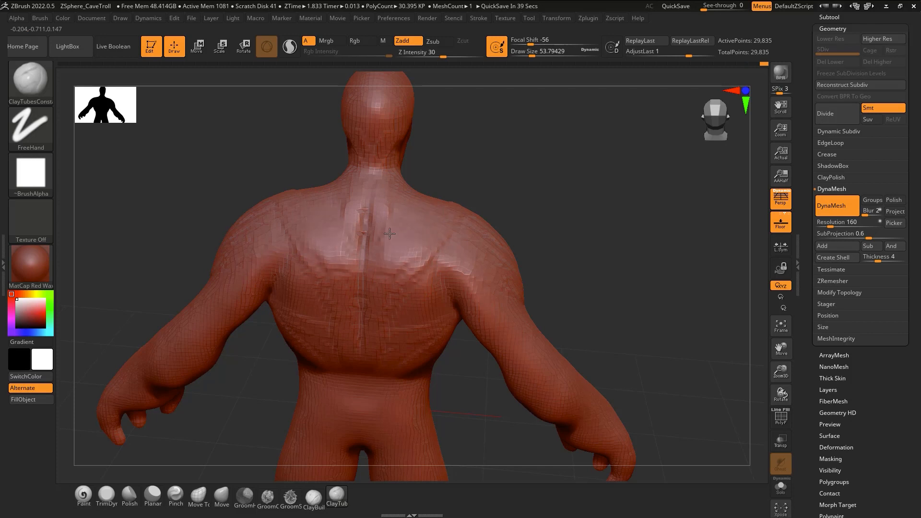
pyautogui.moveTo(389, 233)
pyautogui.mouseDown()
pyautogui.moveTo(384, 168)
pyautogui.moveTo(397, 251)
pyautogui.mouseUp()
pyautogui.moveTo(442, 225); pyautogui.dragTo(395, 241)
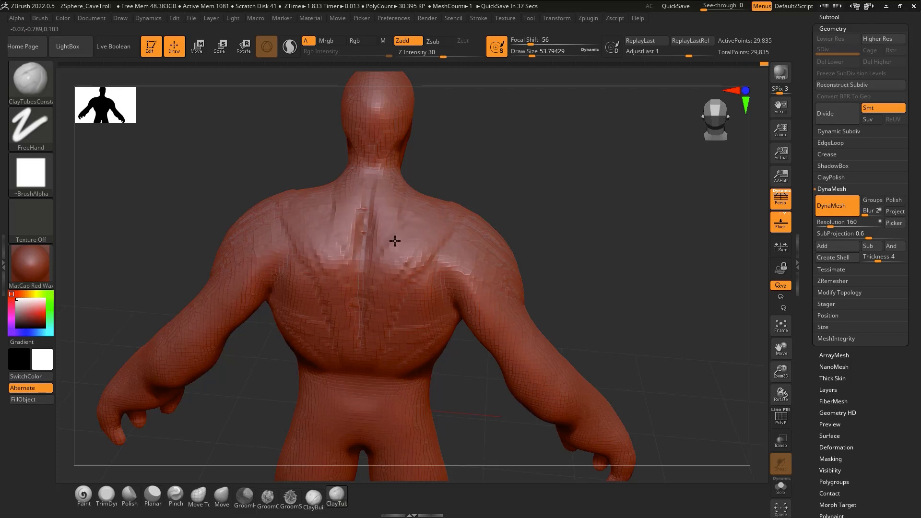
pyautogui.moveTo(381, 202); pyautogui.dragTo(383, 237)
# Carve creases between the deltoid and trapezius across the back and top of the shoulder with DamStandard
pyautogui.moveTo(434, 256)
pyautogui.mouseDown(button='right')
pyautogui.moveTo(442, 233)
pyautogui.moveTo(455, 252)
pyautogui.mouseUp(button='right')
pyautogui.press('b')
pyautogui.press('d')
pyautogui.press('s')
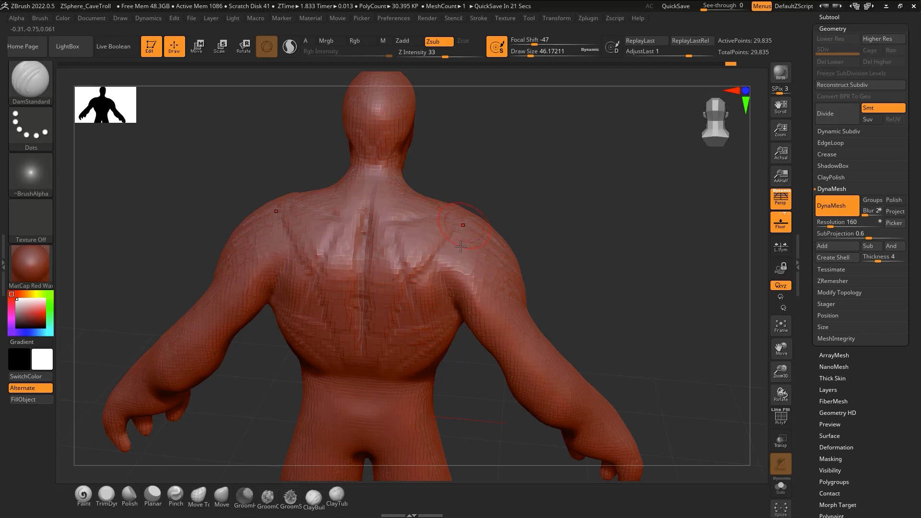
pyautogui.moveTo(465, 286)
pyautogui.mouseDown(button='right')
pyautogui.moveTo(433, 300)
pyautogui.moveTo(449, 341)
pyautogui.moveTo(478, 220)
pyautogui.moveTo(468, 266)
pyautogui.moveTo(478, 282)
pyautogui.mouseUp(button='right')
pyautogui.moveTo(459, 181); pyautogui.dragTo(449, 165, button='right')
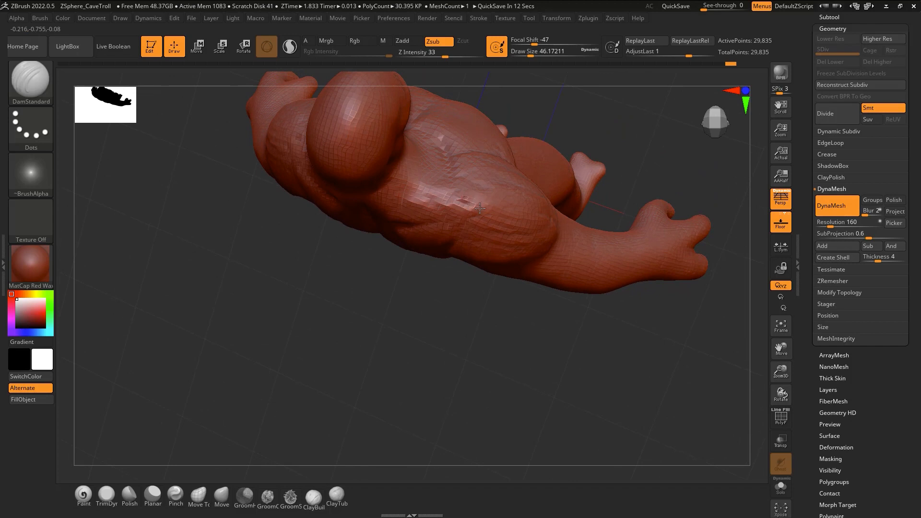
pyautogui.moveTo(463, 145)
pyautogui.keyDown('alt'); pyautogui.mouseDown(button='right')
pyautogui.moveTo(500, 268)
pyautogui.moveTo(486, 255)
pyautogui.moveTo(480, 262)
pyautogui.moveTo(562, 254)
pyautogui.moveTo(417, 357)
pyautogui.moveTo(429, 359)
pyautogui.mouseUp(button='right'); pyautogui.keyUp('alt')
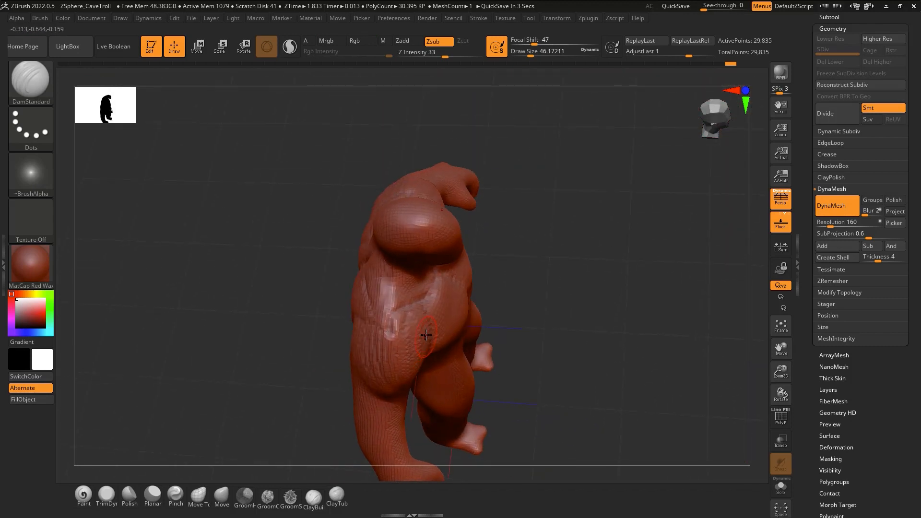
# Add volume to the trapezius along the top of the shoulder beside the neck with ClayTubes
pyautogui.press('2')
pyautogui.moveTo(359, 326); pyautogui.dragTo(396, 328, button='right')
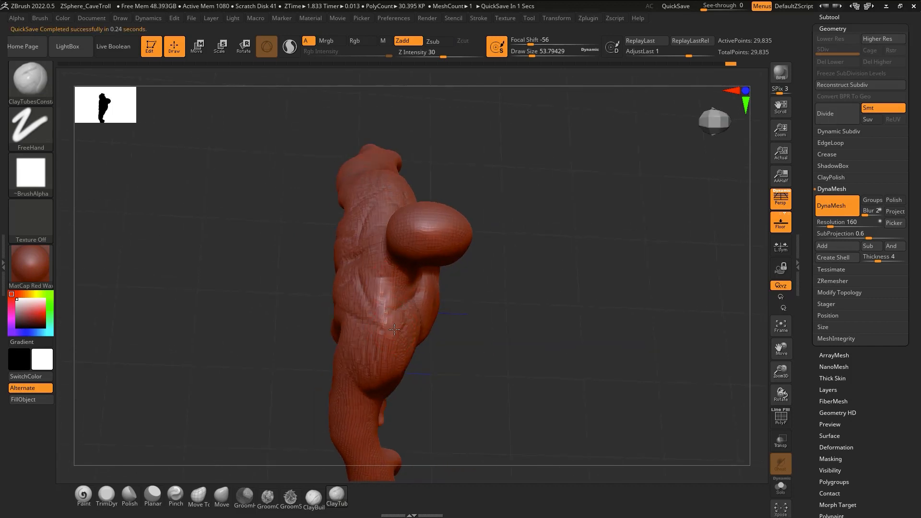
pyautogui.moveTo(379, 312); pyautogui.dragTo(380, 314)
pyautogui.moveTo(403, 272); pyautogui.dragTo(371, 261, button='right')
pyautogui.moveTo(442, 290)
pyautogui.keyDown('ctrl'); pyautogui.mouseDown(button='right')
pyautogui.moveTo(432, 355)
pyautogui.moveTo(413, 342)
pyautogui.mouseUp(button='right'); pyautogui.keyUp('ctrl')
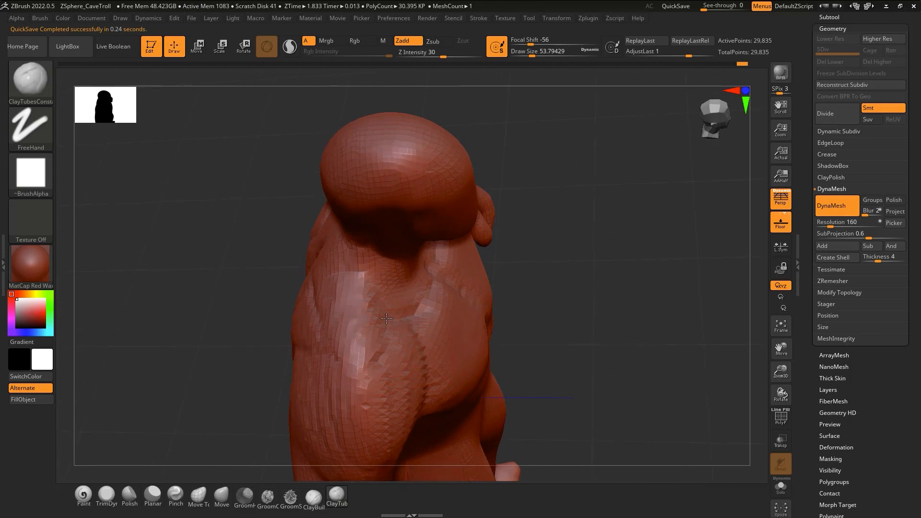
pyautogui.moveTo(367, 352)
pyautogui.mouseDown()
pyautogui.moveTo(364, 288)
pyautogui.moveTo(350, 335)
pyautogui.moveTo(379, 341)
pyautogui.moveTo(365, 330)
pyautogui.mouseUp()
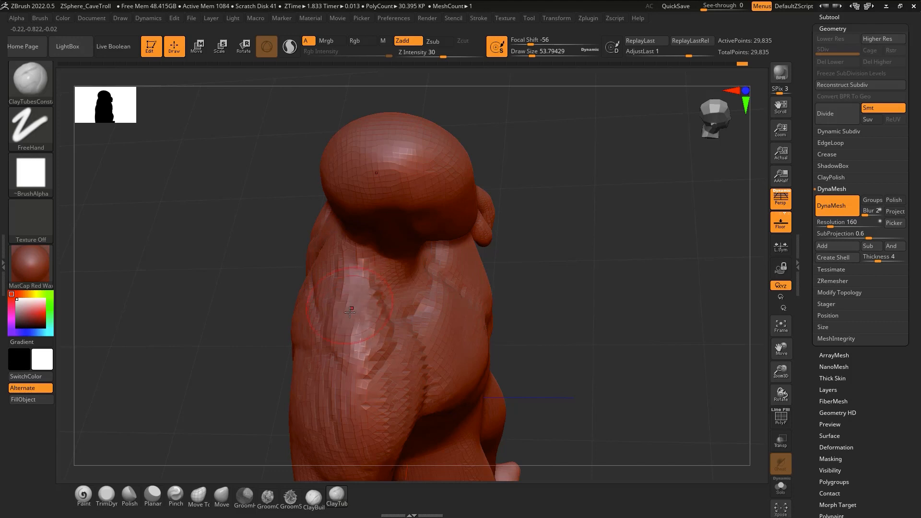
# Extend the trapezius volume from the upper back onto the shoulder with ClayTubes and smooth its front edge
pyautogui.moveTo(355, 312); pyautogui.dragTo(375, 299, button='right')
pyautogui.moveTo(300, 247)
pyautogui.mouseDown()
pyautogui.moveTo(281, 295)
pyautogui.moveTo(295, 306)
pyautogui.moveTo(290, 314)
pyautogui.mouseUp()
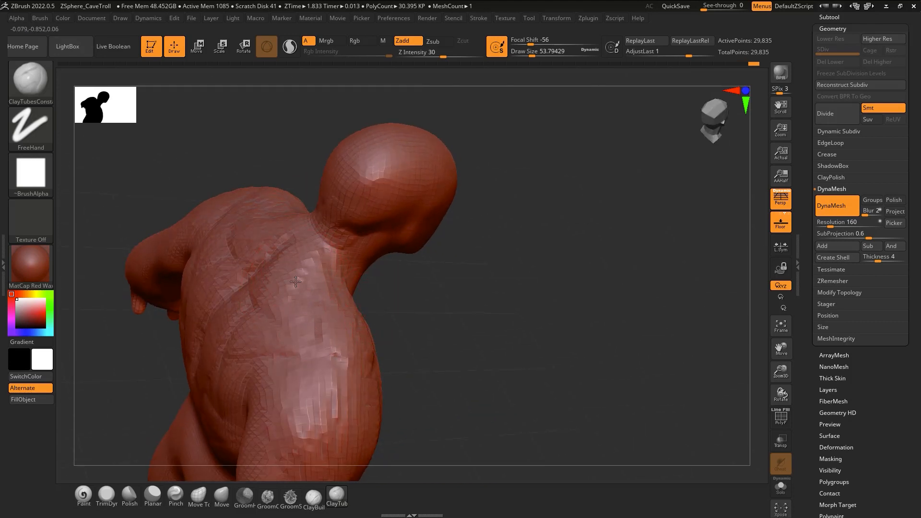
pyautogui.moveTo(326, 352); pyautogui.dragTo(315, 308, button='right')
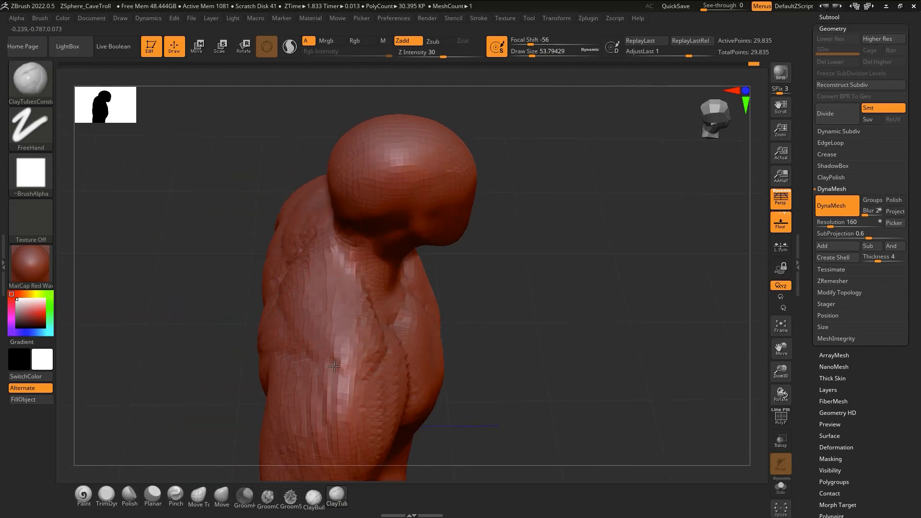
pyautogui.moveTo(328, 258); pyautogui.dragTo(340, 308)
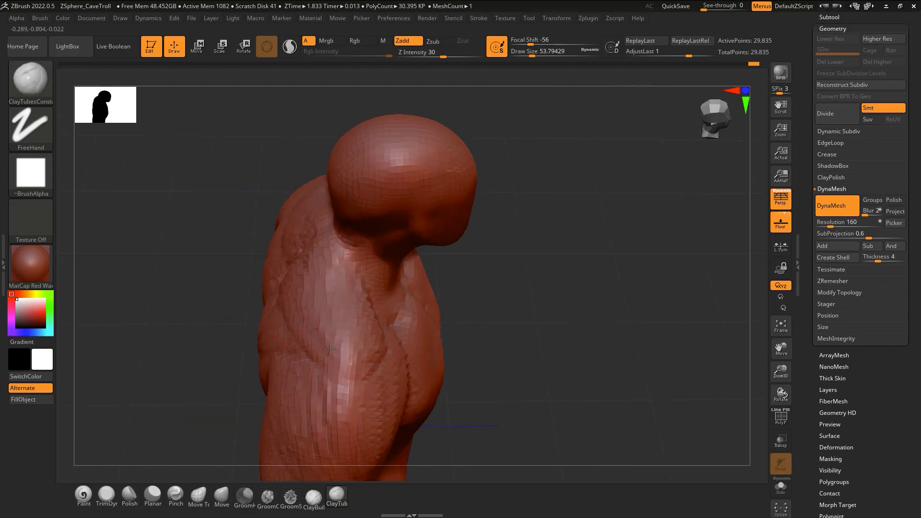
pyautogui.moveTo(340, 362)
pyautogui.mouseDown()
pyautogui.moveTo(347, 391)
pyautogui.moveTo(358, 364)
pyautogui.mouseUp()
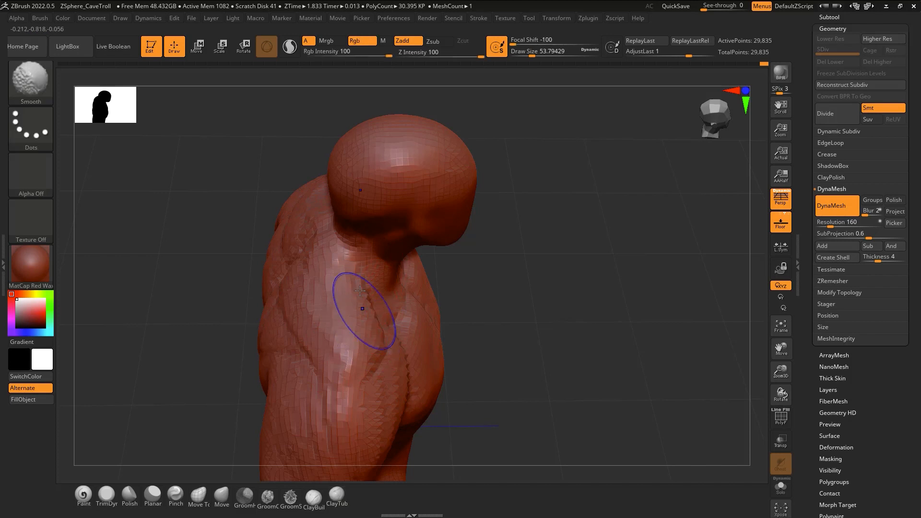
pyautogui.keyDown('shift'); pyautogui.moveTo(364, 307); pyautogui.dragTo(371, 288); pyautogui.keyUp('shift')
# Smooth the back of the trapezius and refine the muscle between spine and shoulder blade with ClayTubes
pyautogui.moveTo(318, 358); pyautogui.dragTo(330, 312, button='right')
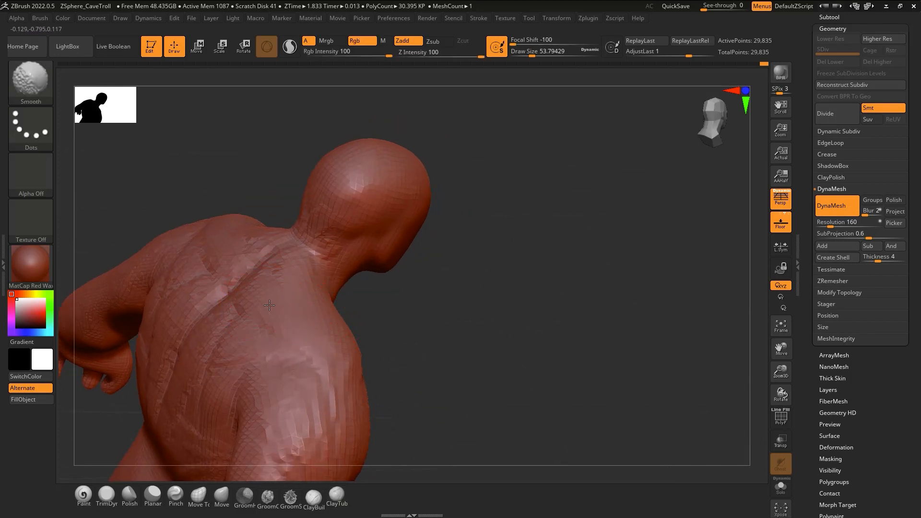
pyautogui.keyDown('shift'); pyautogui.moveTo(315, 314); pyautogui.dragTo(292, 293); pyautogui.keyUp('shift')
pyautogui.moveTo(317, 317)
pyautogui.mouseDown(button='right')
pyautogui.moveTo(322, 360)
pyautogui.moveTo(314, 333)
pyautogui.mouseUp(button='right')
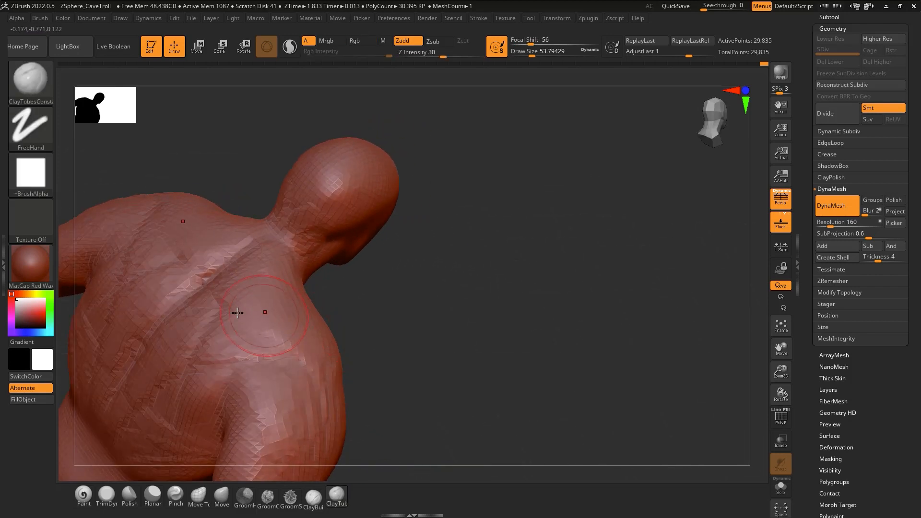
pyautogui.moveTo(261, 314)
pyautogui.mouseDown()
pyautogui.moveTo(176, 335)
pyautogui.moveTo(159, 360)
pyautogui.mouseUp()
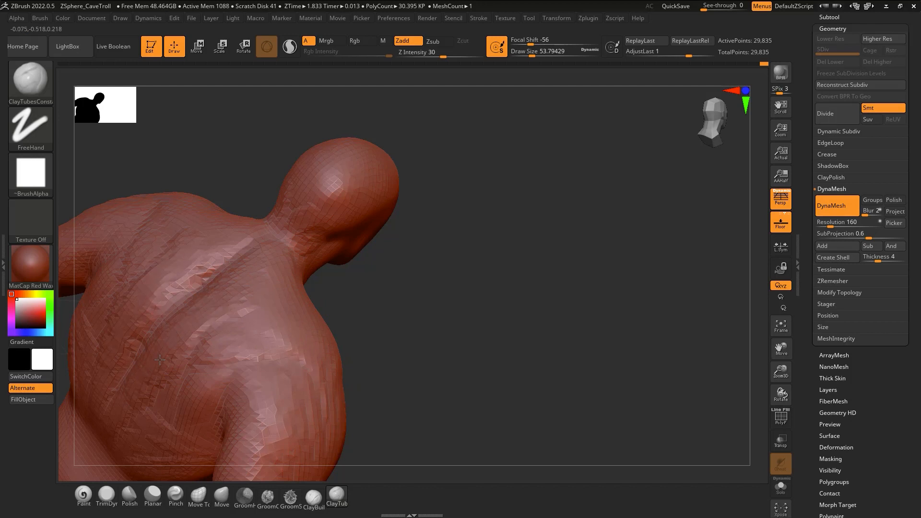
pyautogui.keyDown('shift'); pyautogui.moveTo(241, 292); pyautogui.dragTo(230, 308); pyautogui.keyUp('shift')
pyautogui.moveTo(245, 288); pyautogui.dragTo(328, 367, button='right')
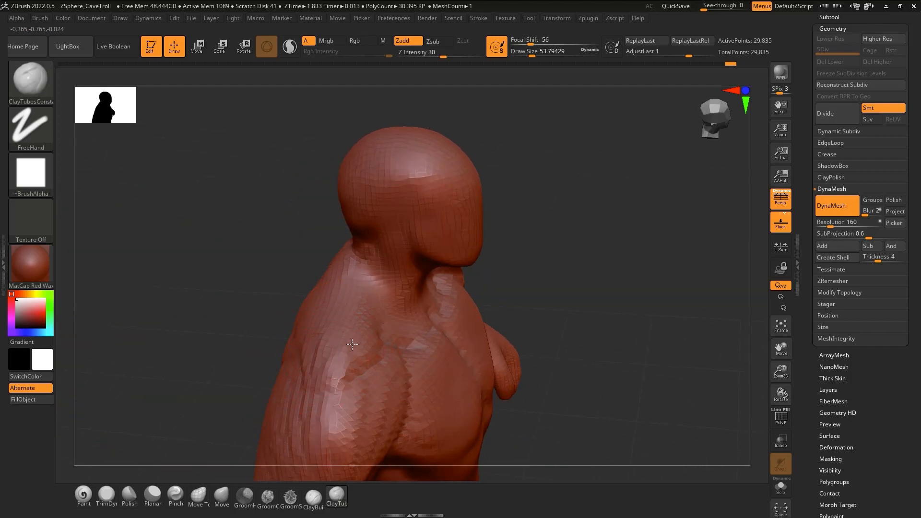
# Carve the neck muscle lines running from the side of the neck to the collarbones with DamStandard
pyautogui.press('shift')
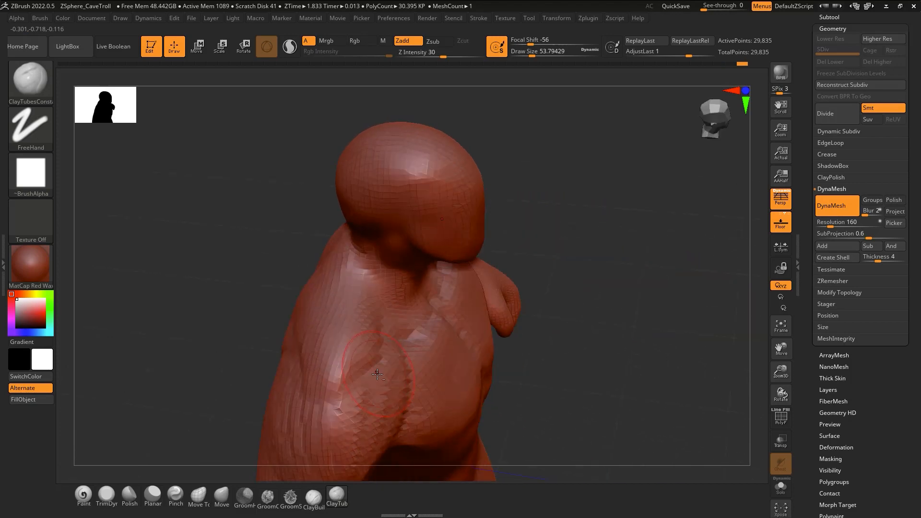
pyautogui.moveTo(361, 334); pyautogui.dragTo(395, 290, button='right')
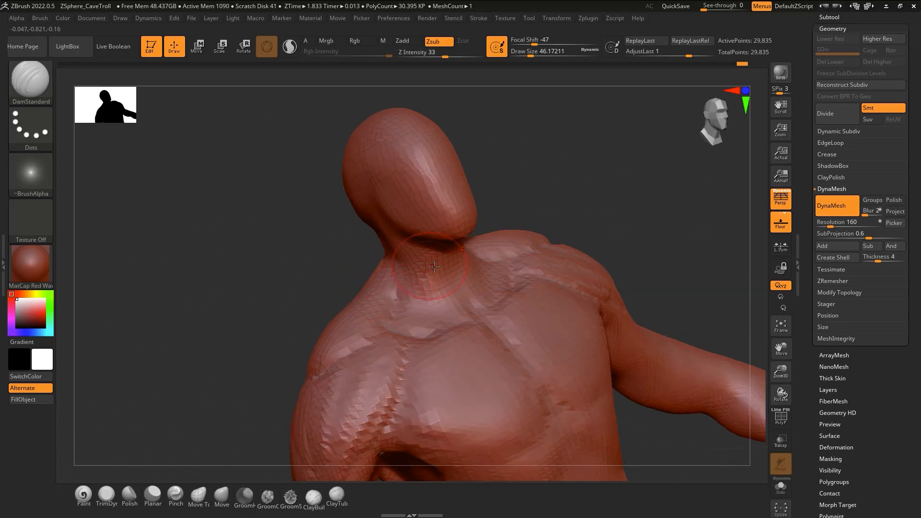
pyautogui.moveTo(409, 276); pyautogui.dragTo(442, 311)
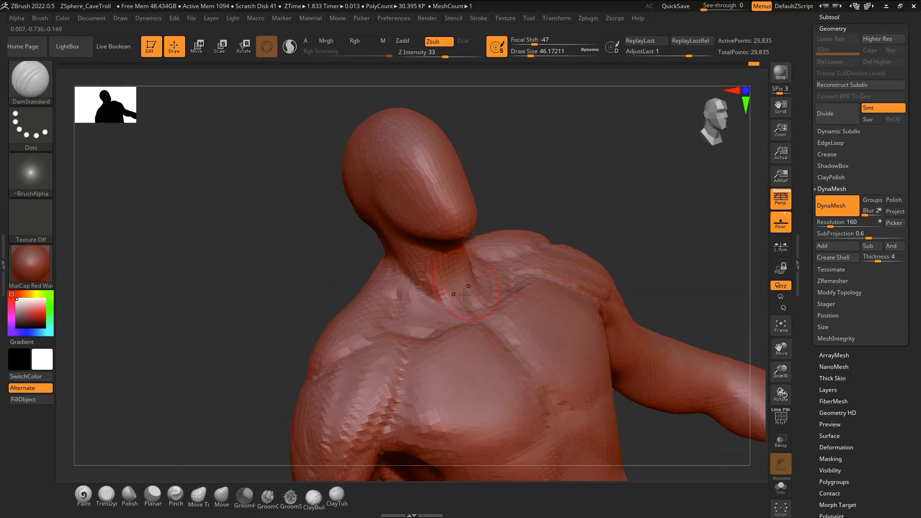
pyautogui.moveTo(465, 294)
pyautogui.mouseDown(button='right')
pyautogui.moveTo(454, 270)
pyautogui.moveTo(423, 293)
pyautogui.moveTo(401, 289)
pyautogui.mouseUp(button='right')
# Carve the hollow above the collarbone with ClayTubes and smooth the neck base and front of the shoulder
pyautogui.press('1')
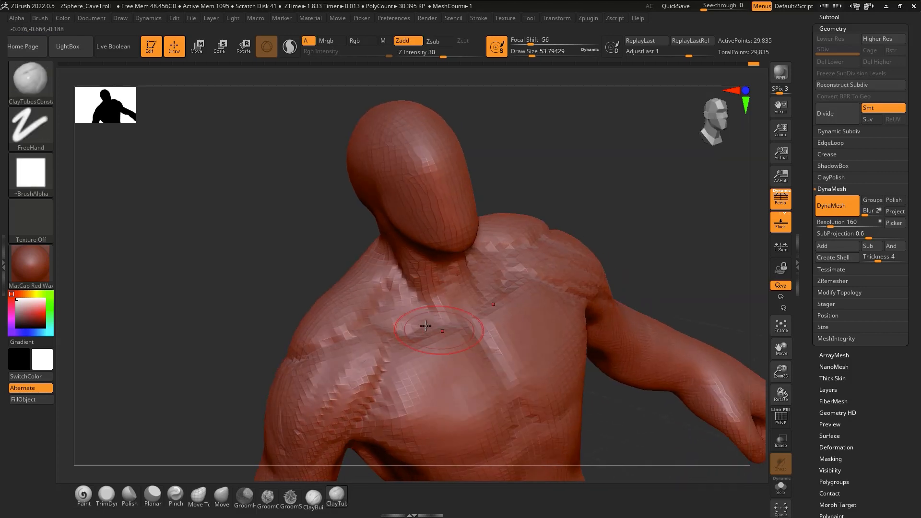
pyautogui.moveTo(398, 289)
pyautogui.keyDown('alt'); pyautogui.mouseDown()
pyautogui.moveTo(388, 312)
pyautogui.moveTo(396, 290)
pyautogui.moveTo(381, 282)
pyautogui.moveTo(430, 323)
pyautogui.mouseUp(); pyautogui.keyUp('alt')
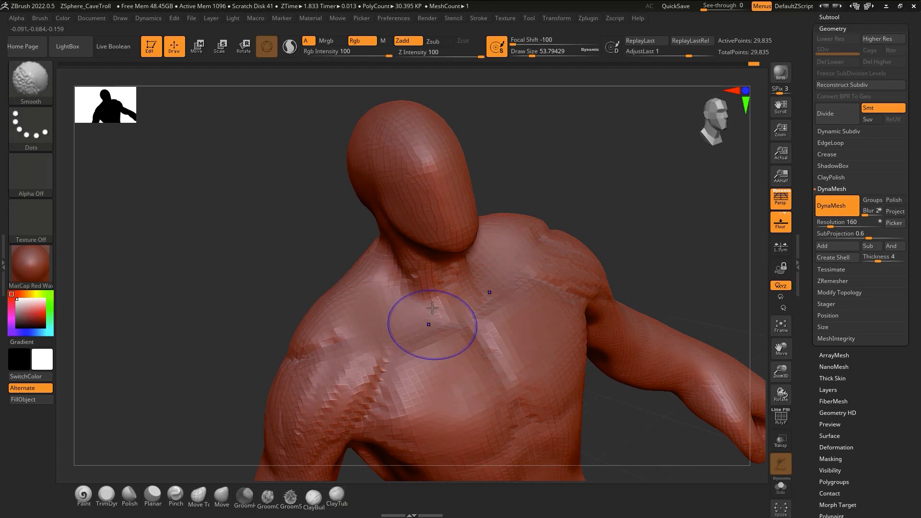
pyautogui.moveTo(430, 323)
pyautogui.mouseDown(button='right')
pyautogui.moveTo(442, 348)
pyautogui.moveTo(384, 347)
pyautogui.mouseUp(button='right')
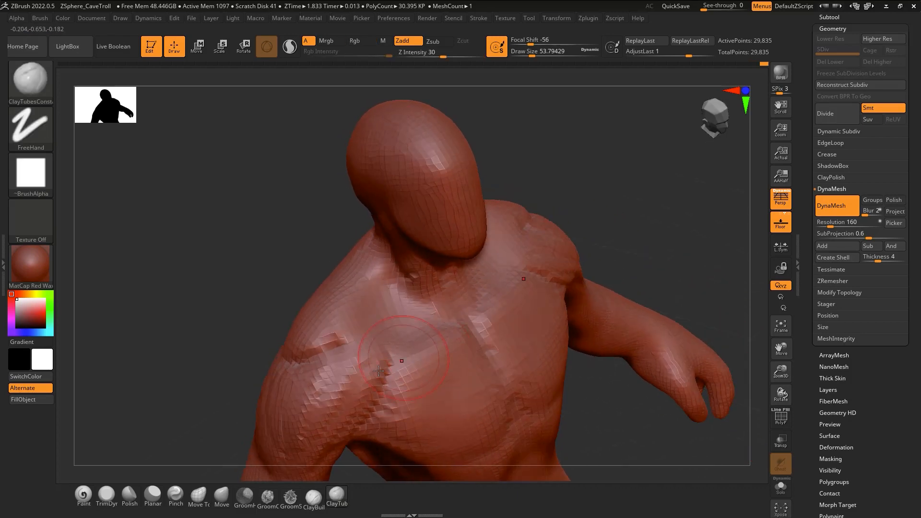
pyautogui.moveTo(381, 347)
pyautogui.keyDown('shift'); pyautogui.mouseDown()
pyautogui.moveTo(352, 365)
pyautogui.moveTo(358, 407)
pyautogui.mouseUp(); pyautogui.keyUp('shift')
pyautogui.moveTo(383, 384)
pyautogui.keyDown('alt'); pyautogui.mouseDown(button='right')
pyautogui.moveTo(391, 333)
pyautogui.moveTo(403, 362)
pyautogui.mouseUp(button='right'); pyautogui.keyUp('alt')
# Set DamStandard to a draw size of about 23 and carve the collarbone crease across the upper chest
pyautogui.press('b')
pyautogui.press('d')
pyautogui.press('s')
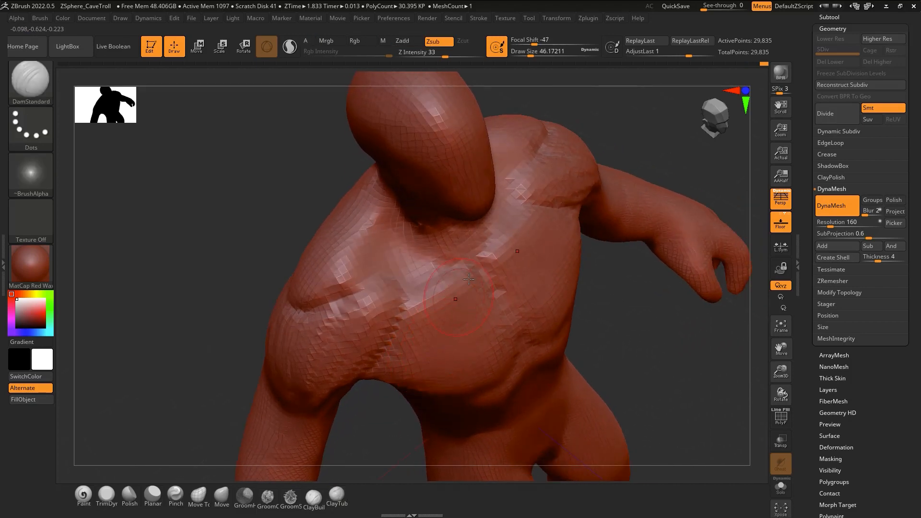
pyautogui.press('s')
pyautogui.moveTo(469, 280); pyautogui.dragTo(463, 280)
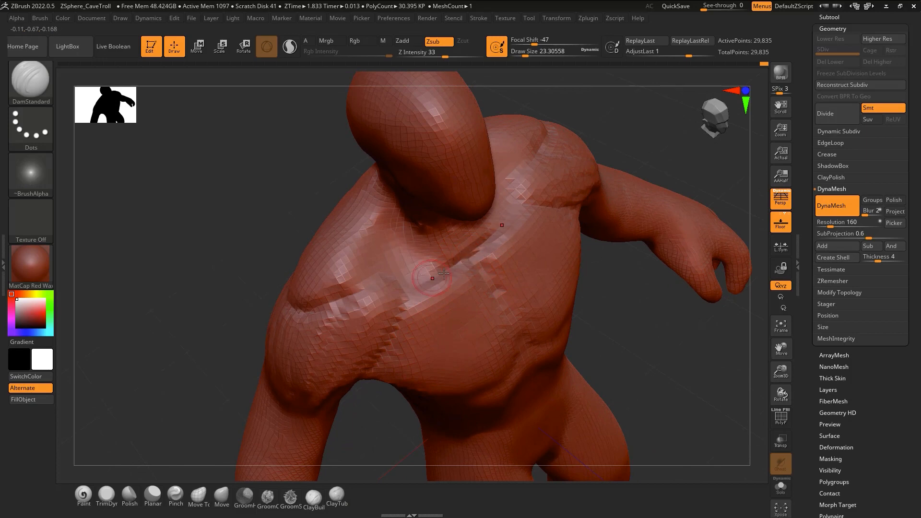
pyautogui.moveTo(407, 285); pyautogui.dragTo(405, 288, button='right')
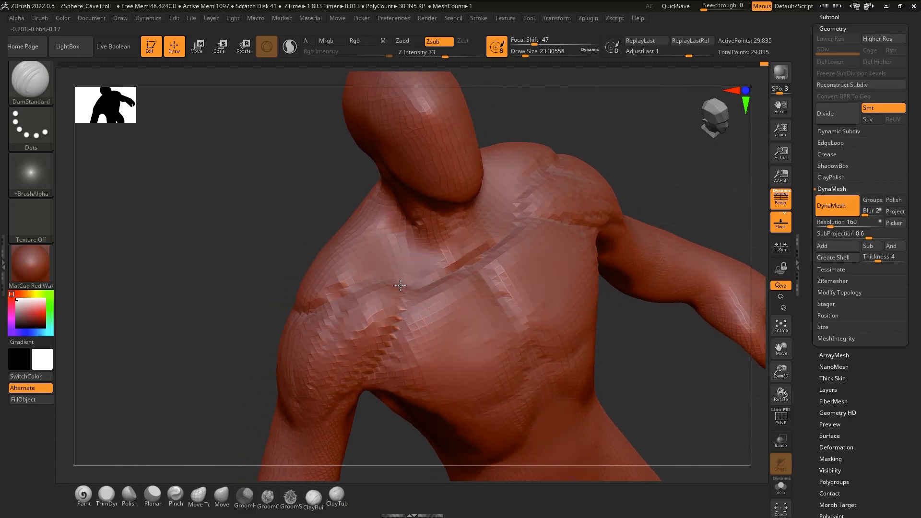
# Smooth the front of the shoulder and upper chest and build up the deltoid with ClayTubes
pyautogui.press('b')
pyautogui.press('c')
pyautogui.press('t')
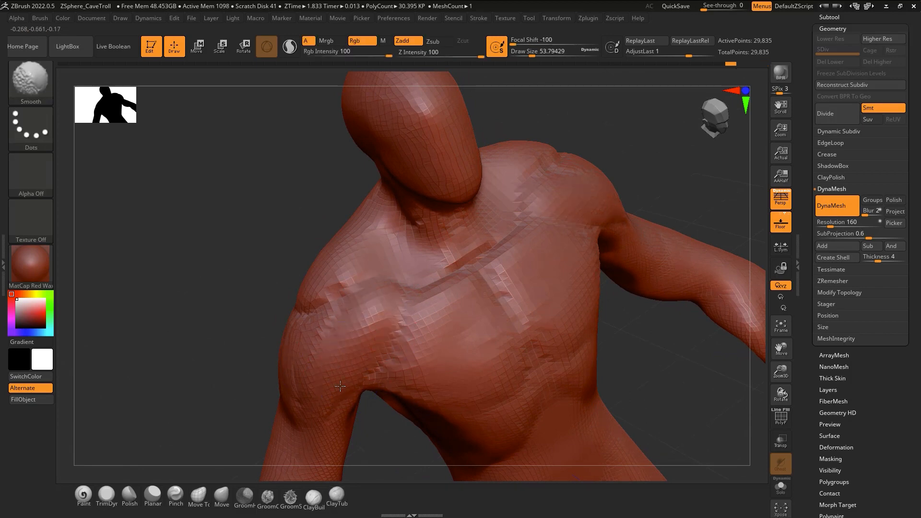
pyautogui.moveTo(324, 417); pyautogui.dragTo(426, 372, button='right')
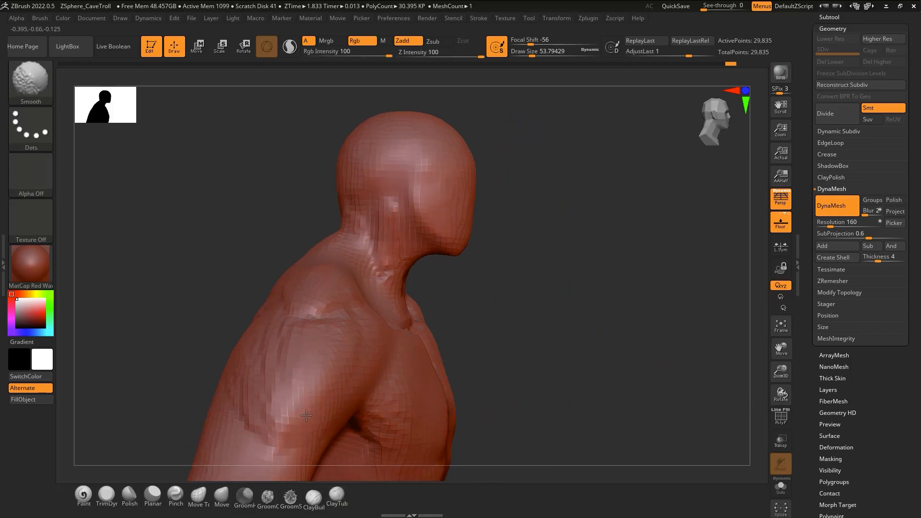
pyautogui.moveTo(351, 340); pyautogui.dragTo(365, 293, button='right')
pyautogui.moveTo(317, 370)
pyautogui.mouseDown()
pyautogui.moveTo(298, 360)
pyautogui.moveTo(291, 331)
pyautogui.mouseUp()
pyautogui.moveTo(276, 352)
pyautogui.mouseDown(button='right')
pyautogui.moveTo(321, 331)
pyautogui.moveTo(336, 307)
pyautogui.mouseUp(button='right')
pyautogui.moveTo(237, 269)
pyautogui.mouseDown()
pyautogui.moveTo(240, 259)
pyautogui.moveTo(207, 262)
pyautogui.moveTo(208, 319)
pyautogui.moveTo(219, 265)
pyautogui.moveTo(253, 311)
pyautogui.moveTo(211, 331)
pyautogui.moveTo(255, 331)
pyautogui.mouseUp()
pyautogui.moveTo(263, 343); pyautogui.dragTo(218, 309, button='right')
pyautogui.moveTo(283, 362)
pyautogui.mouseDown()
pyautogui.moveTo(269, 403)
pyautogui.moveTo(288, 367)
pyautogui.moveTo(307, 384)
pyautogui.mouseUp()
pyautogui.moveTo(365, 357)
pyautogui.keyDown('alt'); pyautogui.mouseDown(button='right')
pyautogui.moveTo(363, 256)
pyautogui.moveTo(370, 264)
pyautogui.mouseUp(button='right'); pyautogui.keyUp('alt')
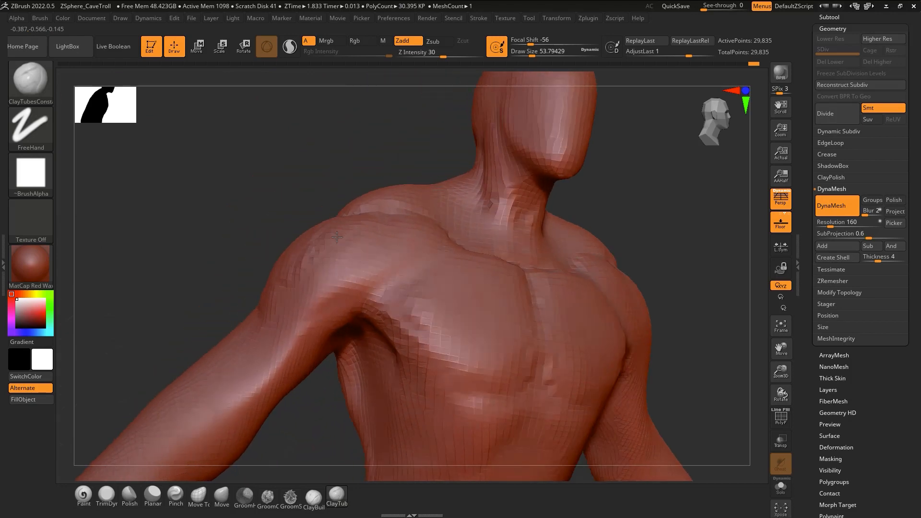
# Refine the front, side and lower edge of the deltoid with ClayTubes and smooth its transition to the chest
pyautogui.moveTo(411, 259)
pyautogui.mouseDown()
pyautogui.moveTo(387, 255)
pyautogui.moveTo(302, 319)
pyautogui.mouseUp()
pyautogui.moveTo(289, 357)
pyautogui.mouseDown(button='right')
pyautogui.moveTo(335, 375)
pyautogui.moveTo(305, 240)
pyautogui.mouseUp(button='right')
pyautogui.moveTo(294, 197)
pyautogui.mouseDown()
pyautogui.moveTo(269, 288)
pyautogui.moveTo(279, 302)
pyautogui.moveTo(325, 225)
pyautogui.mouseUp()
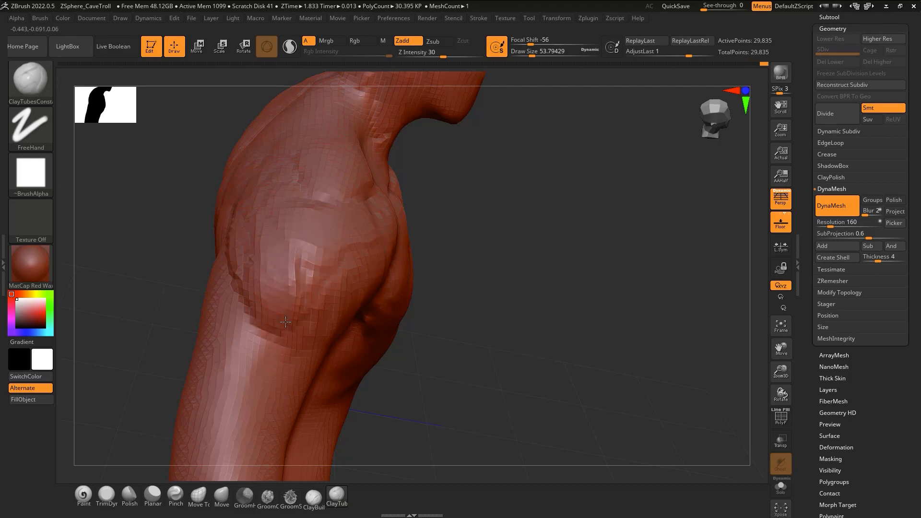
pyautogui.moveTo(285, 322); pyautogui.dragTo(301, 228, button='right')
pyautogui.moveTo(367, 283)
pyautogui.mouseDown()
pyautogui.moveTo(332, 321)
pyautogui.moveTo(367, 288)
pyautogui.moveTo(356, 312)
pyautogui.mouseUp()
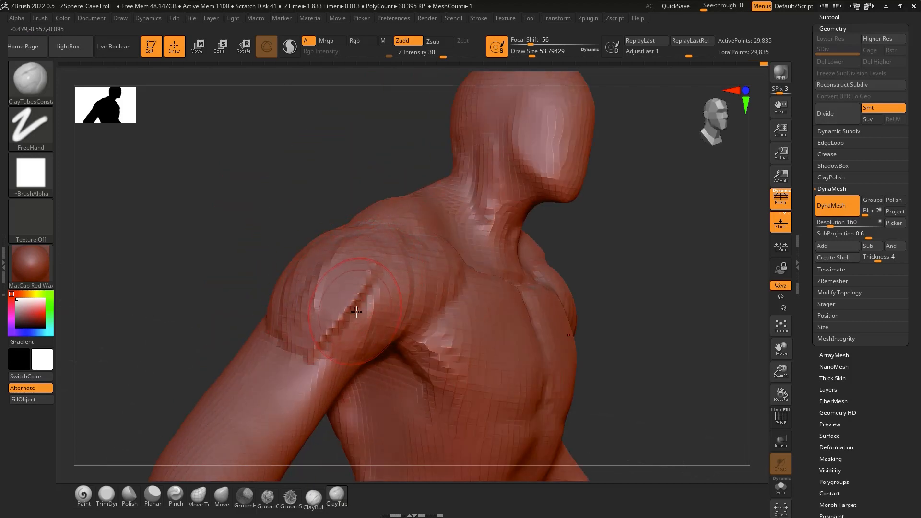
pyautogui.moveTo(406, 319); pyautogui.dragTo(331, 315, button='right')
pyautogui.moveTo(353, 312)
pyautogui.keyDown('shift'); pyautogui.mouseDown()
pyautogui.moveTo(369, 283)
pyautogui.moveTo(415, 269)
pyautogui.mouseUp(); pyautogui.keyUp('shift')
pyautogui.moveTo(477, 318)
pyautogui.keyDown('ctrl'); pyautogui.mouseDown(button='right')
pyautogui.moveTo(475, 296)
pyautogui.moveTo(473, 343)
pyautogui.moveTo(485, 339)
pyautogui.moveTo(456, 315)
pyautogui.moveTo(396, 320)
pyautogui.mouseUp(button='right'); pyautogui.keyUp('ctrl')
# Carve the muscle separation lines along the back and side of the deltoid with DamStandard
pyautogui.press('b')
pyautogui.press('d')
pyautogui.press('s')
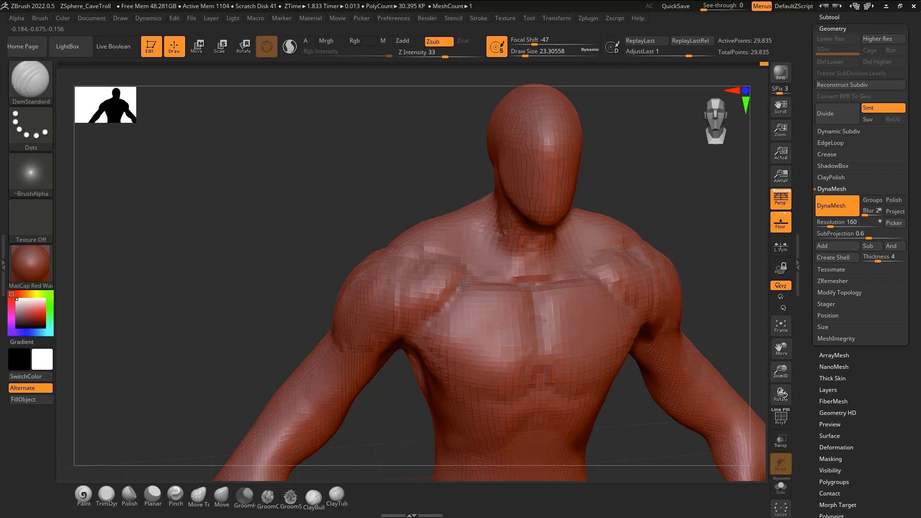
pyautogui.moveTo(382, 355); pyautogui.dragTo(422, 331, button='right')
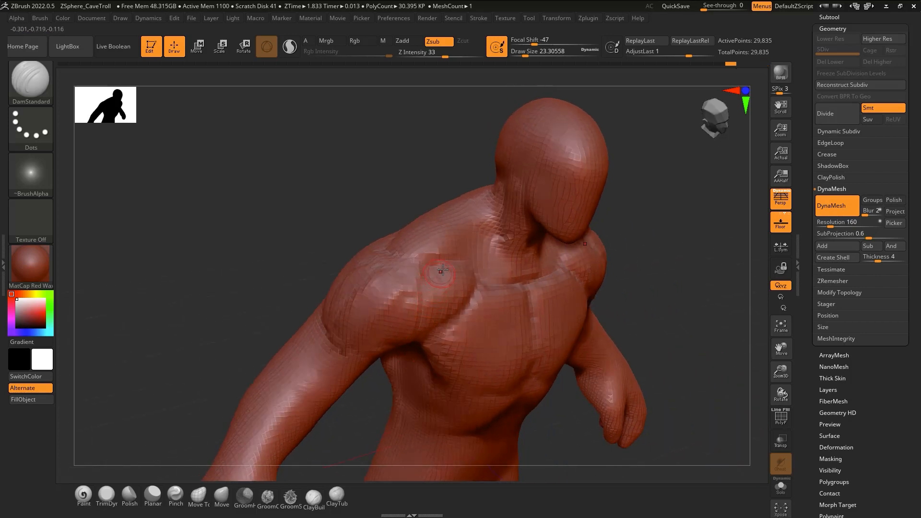
pyautogui.moveTo(413, 299); pyautogui.dragTo(370, 335, button='right')
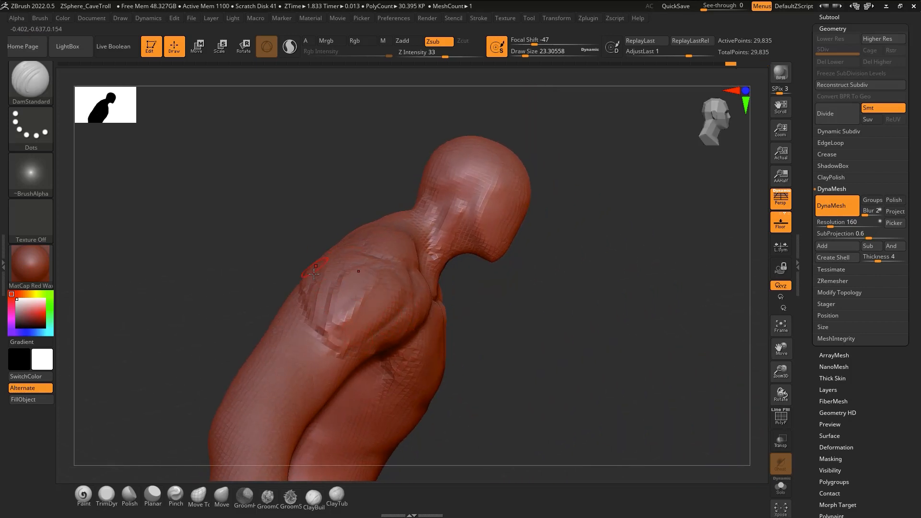
pyautogui.moveTo(313, 273); pyautogui.dragTo(345, 264, button='right')
pyautogui.moveTo(341, 330)
pyautogui.mouseDown()
pyautogui.moveTo(327, 281)
pyautogui.moveTo(331, 239)
pyautogui.mouseUp()
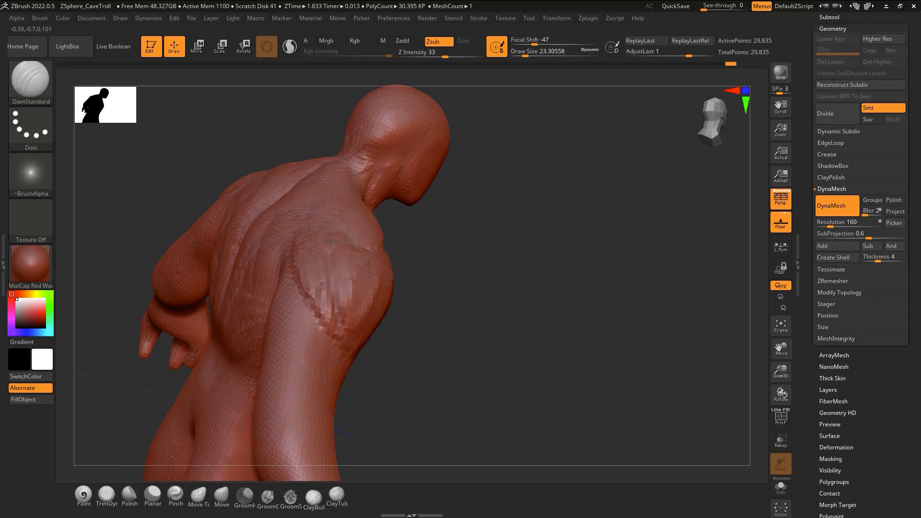
pyautogui.moveTo(330, 242); pyautogui.dragTo(323, 252, button='right')
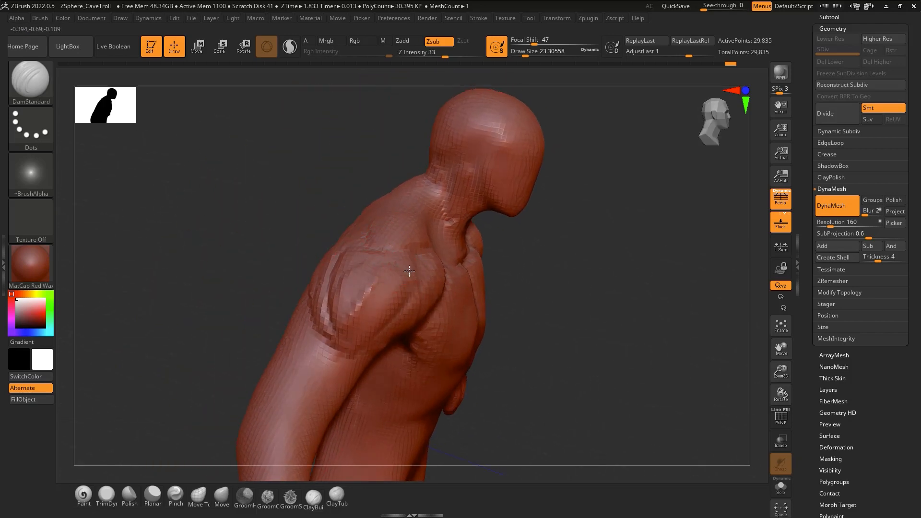
pyautogui.moveTo(379, 238)
pyautogui.mouseDown(button='right')
pyautogui.moveTo(401, 222)
pyautogui.moveTo(510, 341)
pyautogui.moveTo(483, 285)
pyautogui.moveTo(504, 297)
pyautogui.moveTo(468, 317)
pyautogui.mouseUp(button='right')
# Enlarge the shoulders and upper arms with the Magnify brush at a draw size of about 245
pyautogui.press('ctrl')
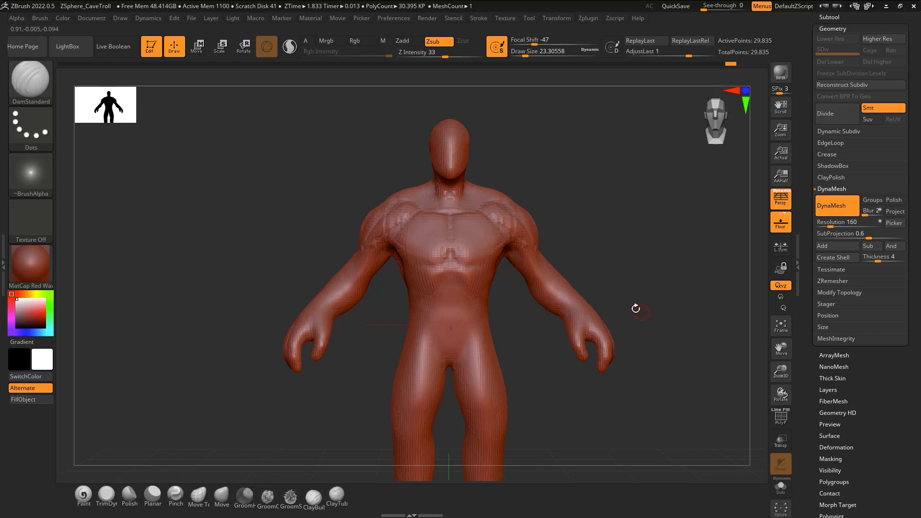
pyautogui.click(41, 74)
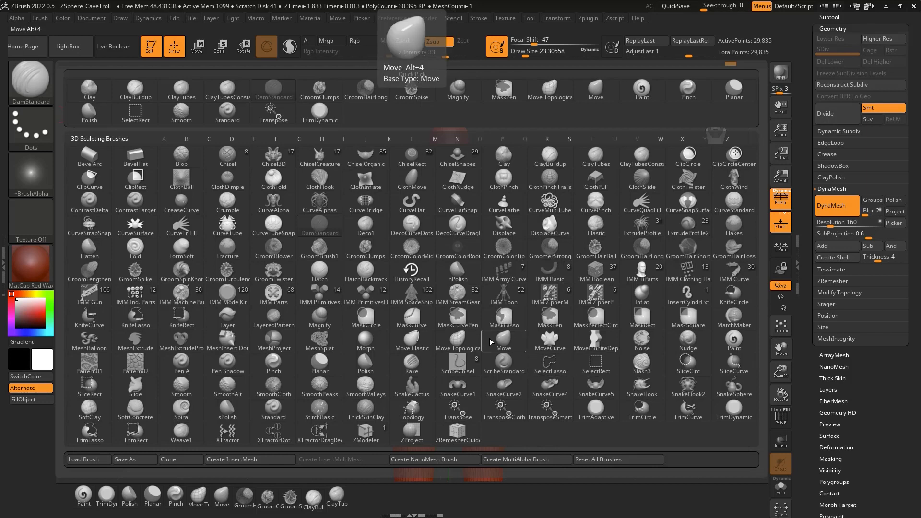
pyautogui.click(320, 316)
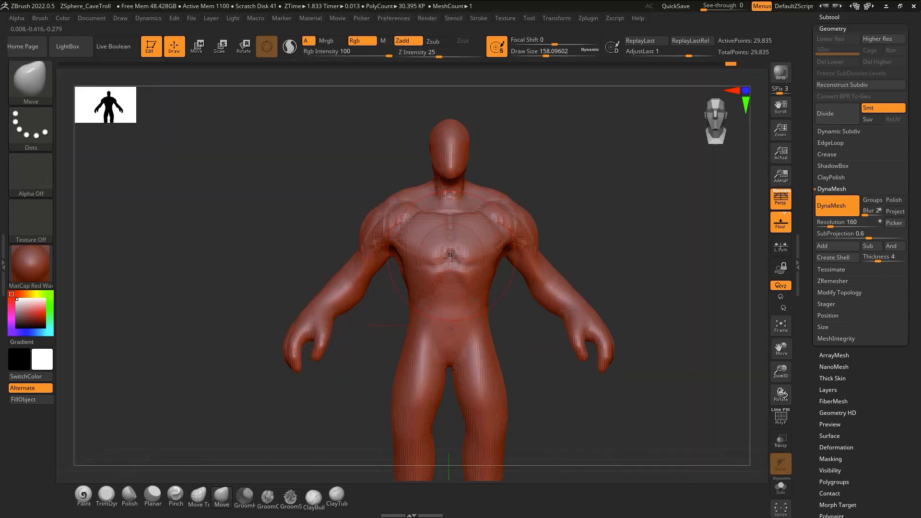
pyautogui.press('b')
pyautogui.press('m')
pyautogui.press('v')
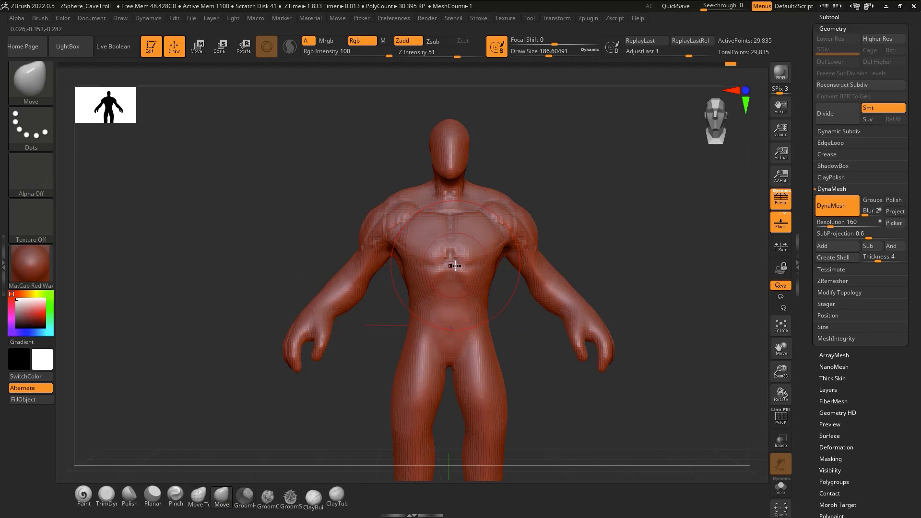
pyautogui.click(36, 83)
pyautogui.press('s')
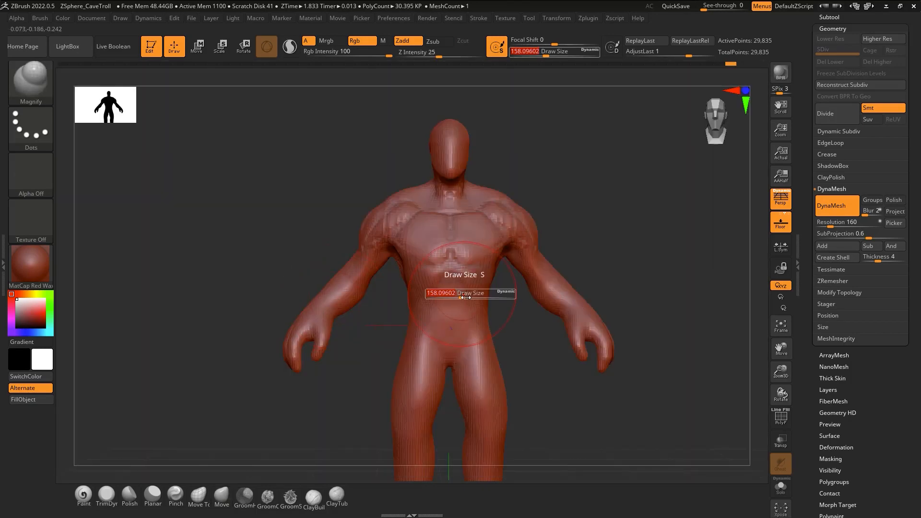
pyautogui.moveTo(473, 295); pyautogui.dragTo(484, 295)
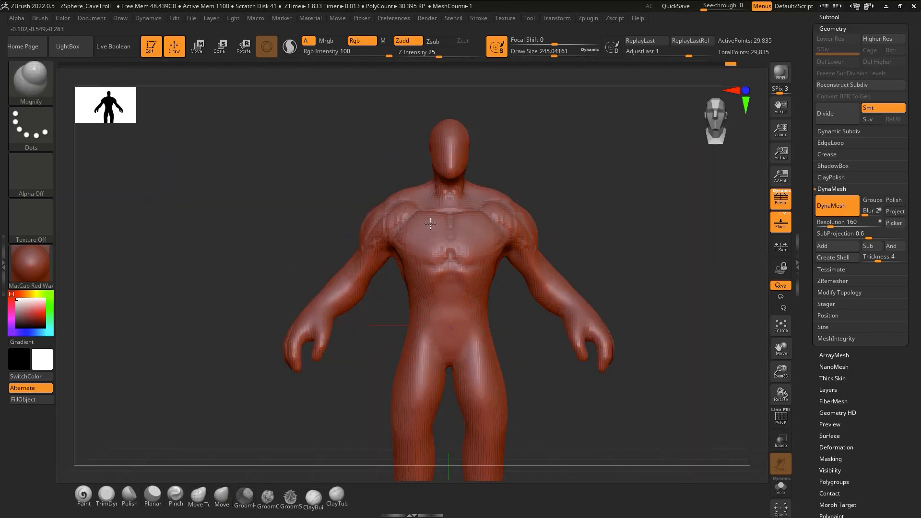
pyautogui.moveTo(374, 245); pyautogui.dragTo(361, 286)
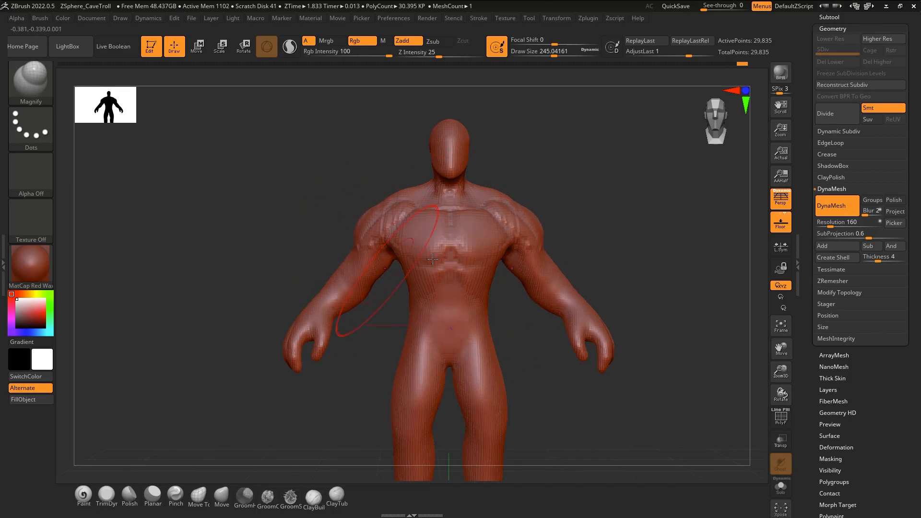
pyautogui.moveTo(537, 252); pyautogui.dragTo(536, 269)
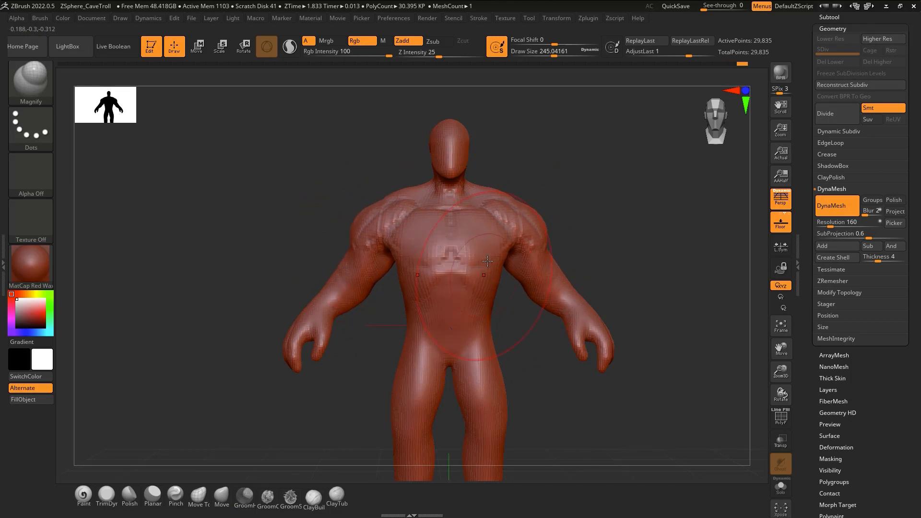
pyautogui.moveTo(469, 296)
pyautogui.mouseDown(button='right')
pyautogui.moveTo(504, 267)
pyautogui.moveTo(564, 270)
pyautogui.moveTo(465, 296)
pyautogui.mouseUp(button='right')
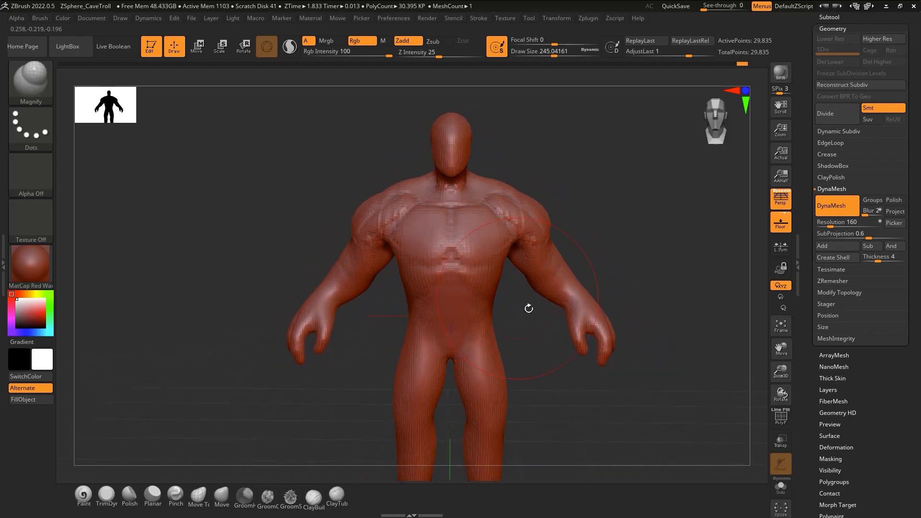
pyautogui.moveTo(548, 347)
pyautogui.keyDown('ctrl'); pyautogui.mouseDown(button='right')
pyautogui.moveTo(532, 315)
pyautogui.moveTo(533, 352)
pyautogui.mouseUp(button='right'); pyautogui.keyUp('ctrl')
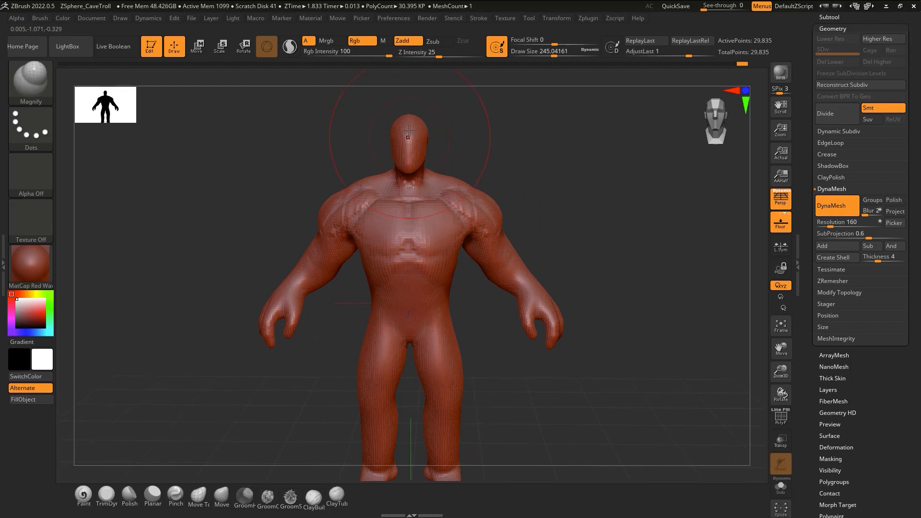
# Try to enlarge the head with the Magnify brush and undo the change
pyautogui.keyDown('shift'); pyautogui.moveTo(410, 181); pyautogui.dragTo(422, 207); pyautogui.keyUp('shift')
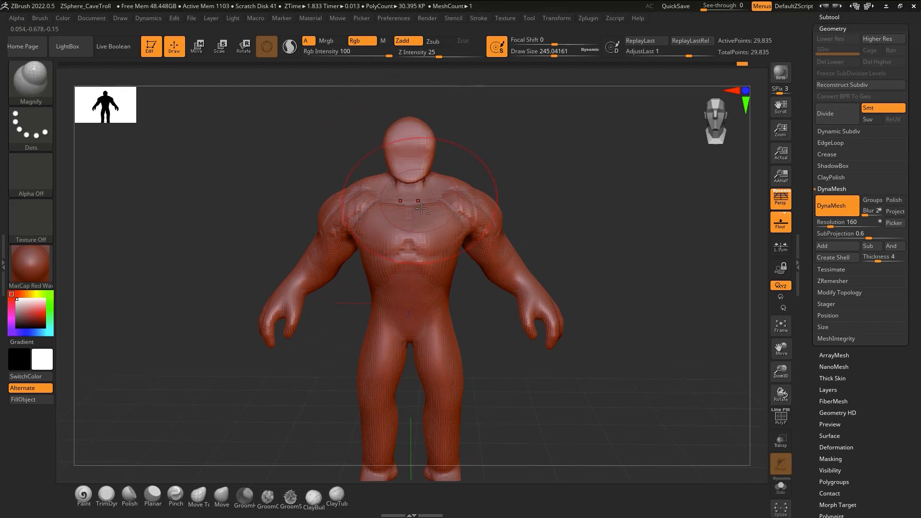
pyautogui.hotkey('ctrl', 'z')
pyautogui.moveTo(424, 236); pyautogui.dragTo(590, 187, button='right')
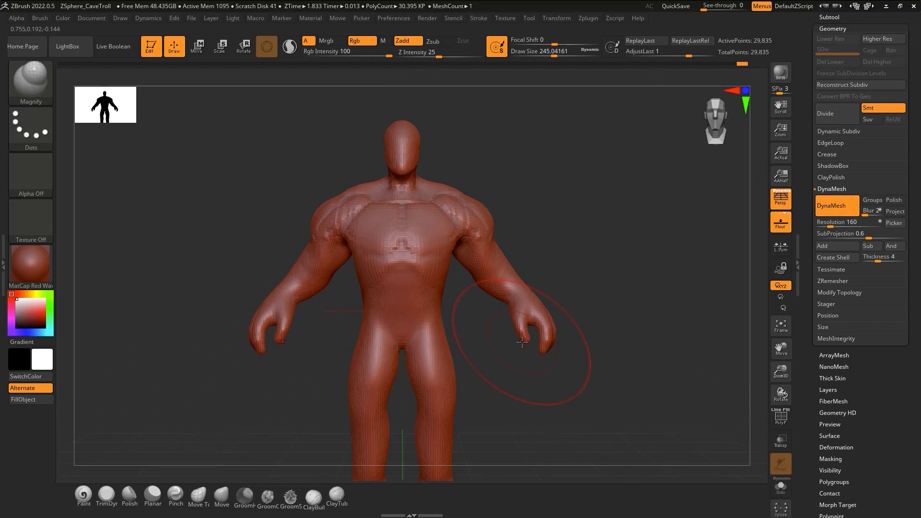
pyautogui.keyDown('ctrl'); pyautogui.moveTo(520, 314); pyautogui.dragTo(518, 277, button='right'); pyautogui.keyUp('ctrl')
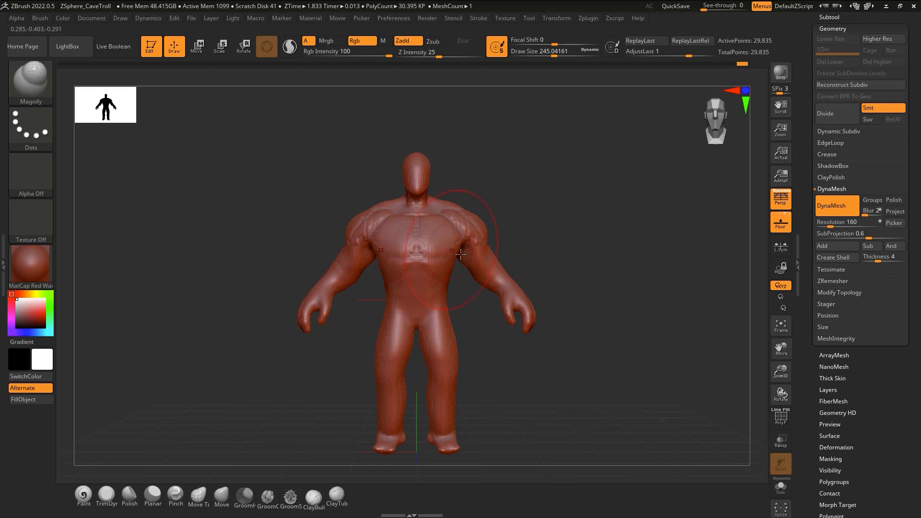
# Push the front profile of the chest and abdomen inward with the Move brush at a draw size of about 154
pyautogui.moveTo(456, 248)
pyautogui.mouseDown(button='right')
pyautogui.moveTo(527, 224)
pyautogui.moveTo(507, 265)
pyautogui.mouseUp(button='right')
pyautogui.press('b')
pyautogui.press('m')
pyautogui.press('v')
pyautogui.press('s')
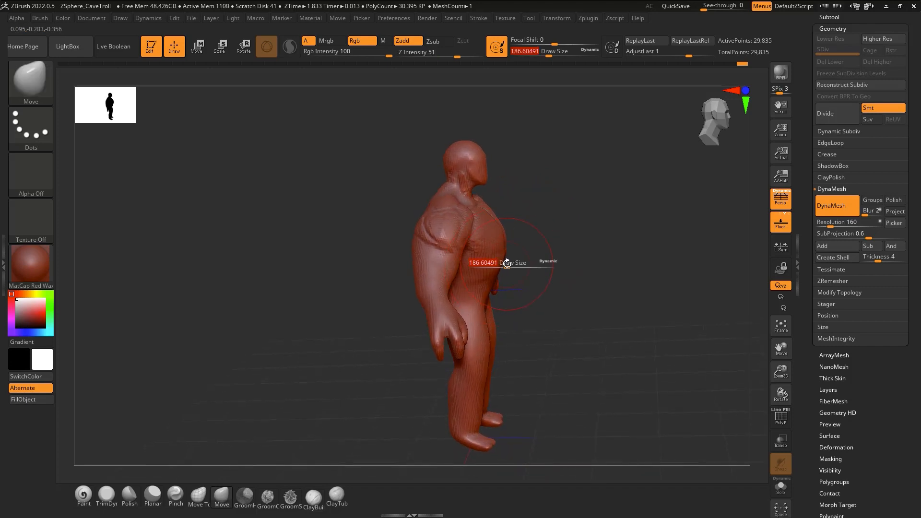
pyautogui.moveTo(508, 264); pyautogui.dragTo(501, 263)
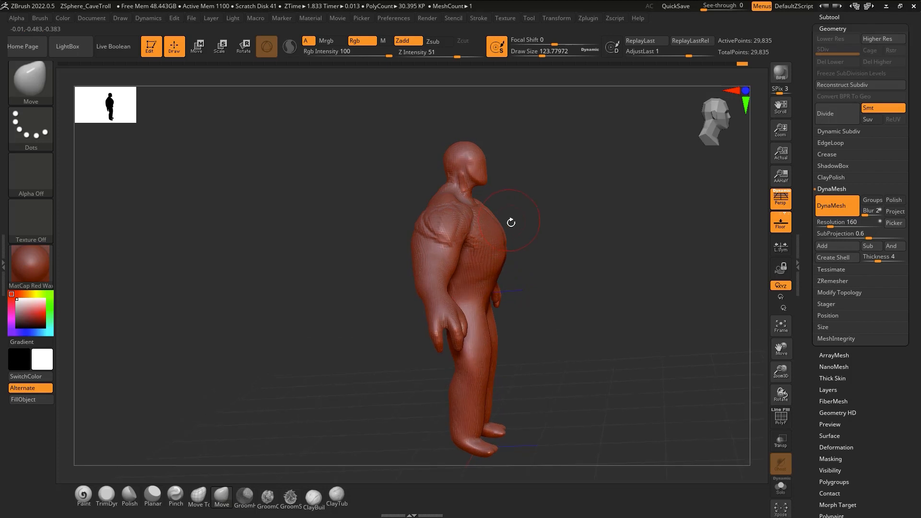
pyautogui.press('s')
pyautogui.moveTo(507, 226); pyautogui.dragTo(501, 226)
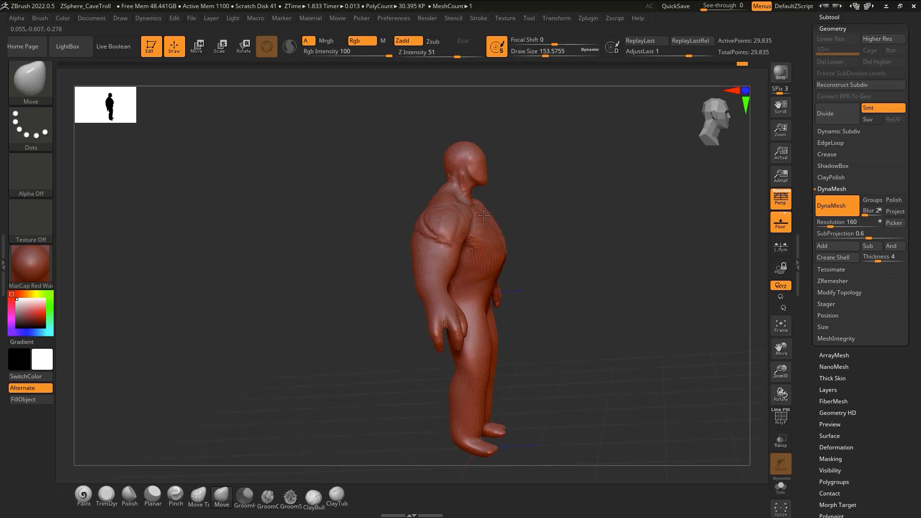
pyautogui.moveTo(504, 203); pyautogui.dragTo(510, 230, button='right')
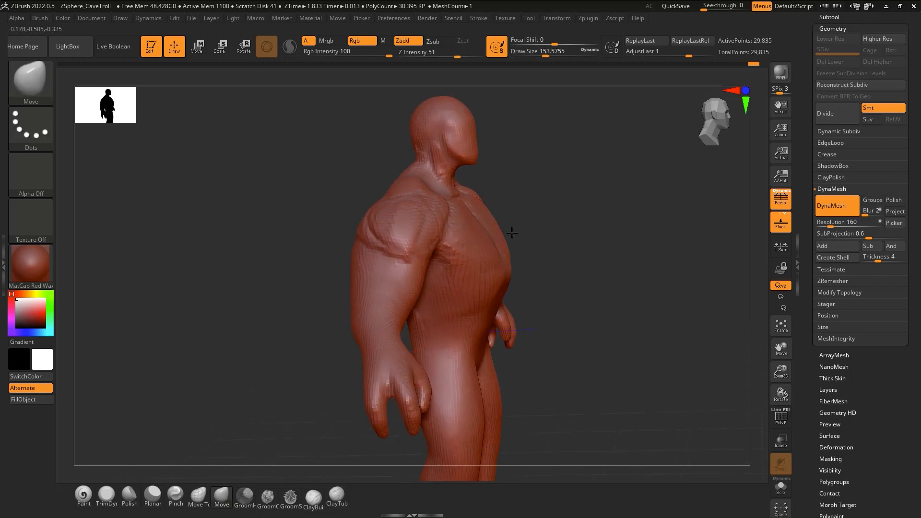
pyautogui.moveTo(488, 218); pyautogui.dragTo(481, 215)
pyautogui.moveTo(496, 223); pyautogui.dragTo(517, 237, button='right')
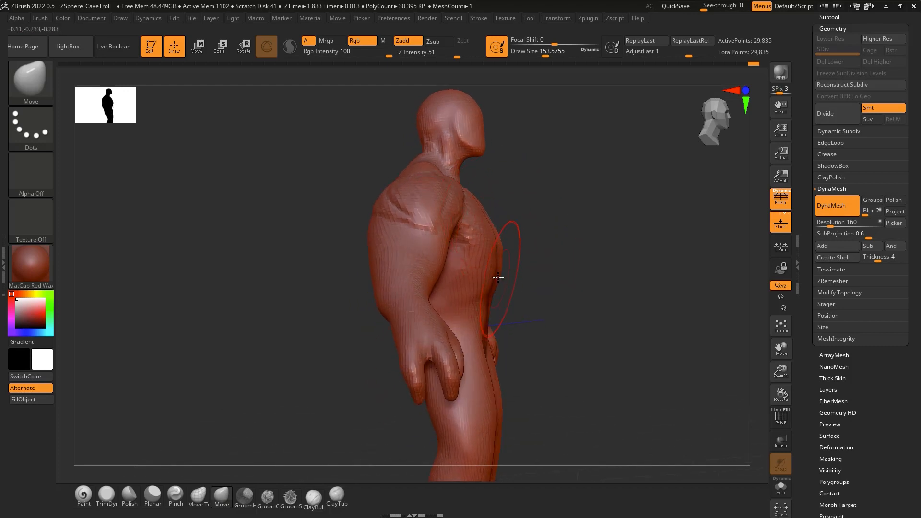
pyautogui.moveTo(491, 272)
pyautogui.mouseDown(button='right')
pyautogui.moveTo(480, 270)
pyautogui.moveTo(545, 220)
pyautogui.moveTo(471, 311)
pyautogui.moveTo(485, 307)
pyautogui.moveTo(463, 293)
pyautogui.mouseUp(button='right')
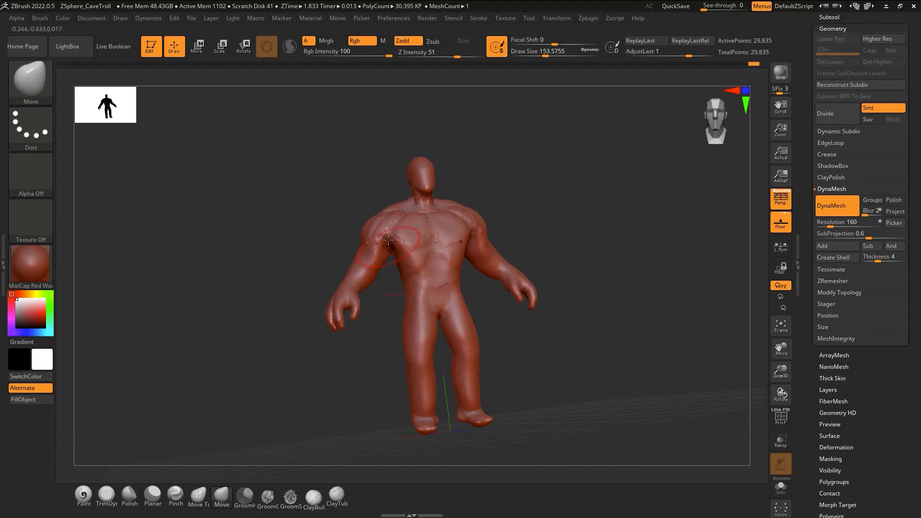
# Step back through the undo history to compare earlier versions of the figure's torso
pyautogui.press('ctrl')
pyautogui.hotkey('ctrl', 'z')
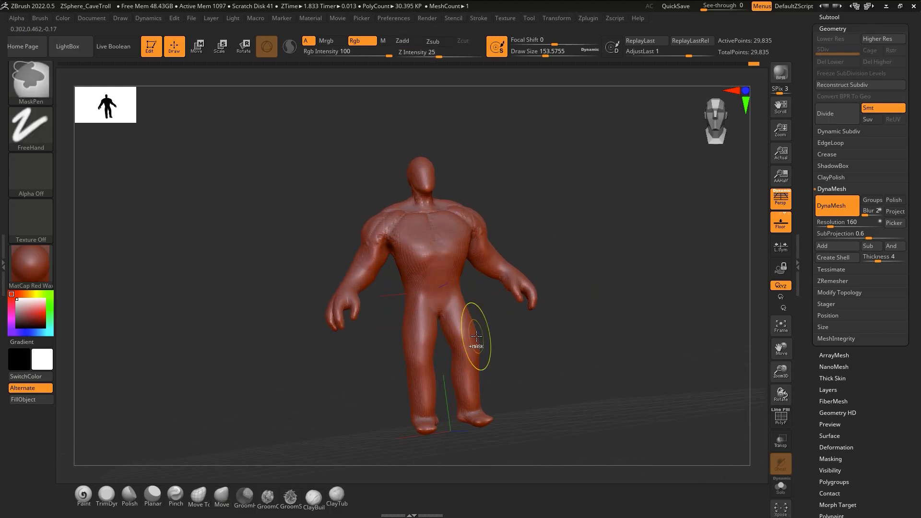
pyautogui.press('ctrl')
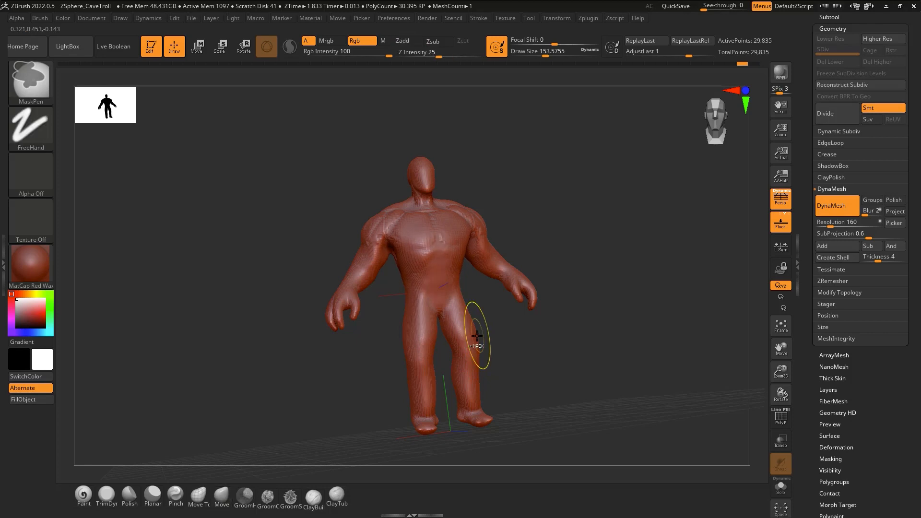
pyautogui.press('ctrl')
pyautogui.hotkey('ctrl', 'z')
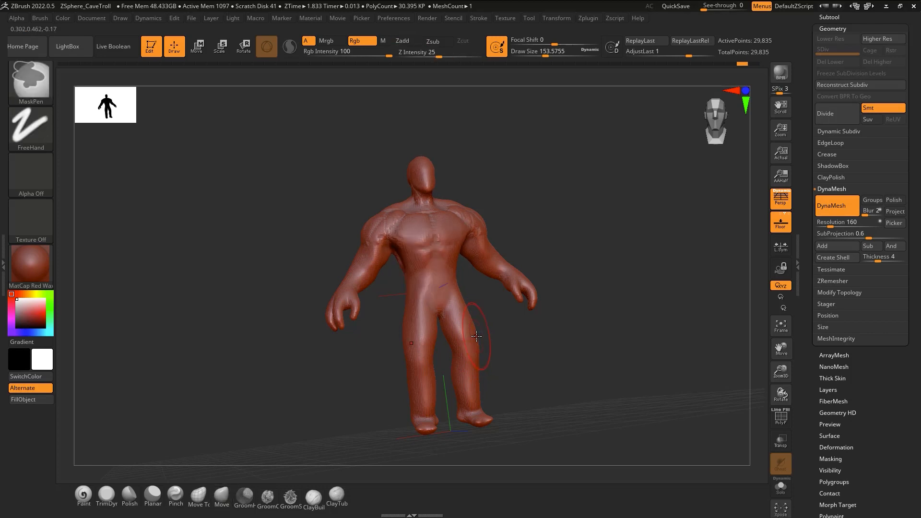
# Sculpt the lower edge of the chest muscle with ClayTubes, accepting the removal of the newer undo history entries
pyautogui.moveTo(456, 324)
pyautogui.mouseDown(button='right')
pyautogui.moveTo(482, 319)
pyautogui.moveTo(474, 312)
pyautogui.moveTo(439, 370)
pyautogui.mouseUp(button='right')
pyautogui.moveTo(388, 311); pyautogui.dragTo(395, 286, button='right')
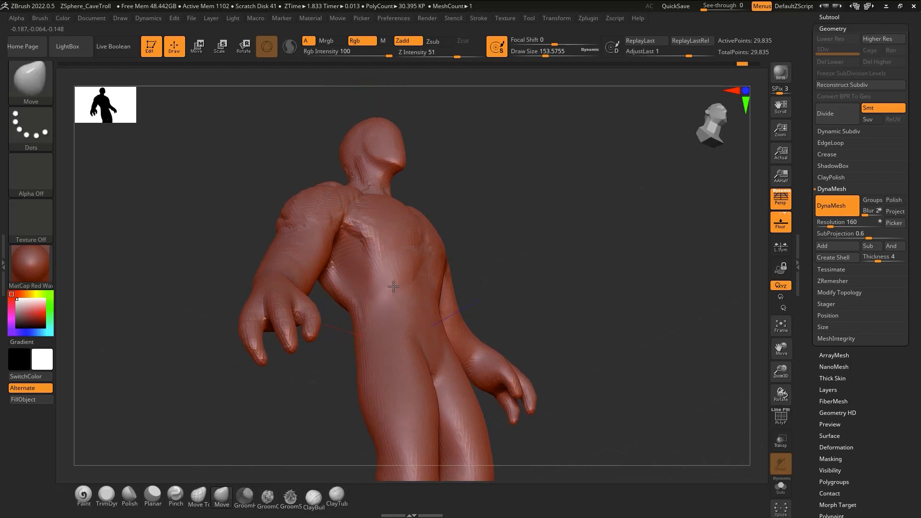
pyautogui.press('1')
pyautogui.click(377, 261)
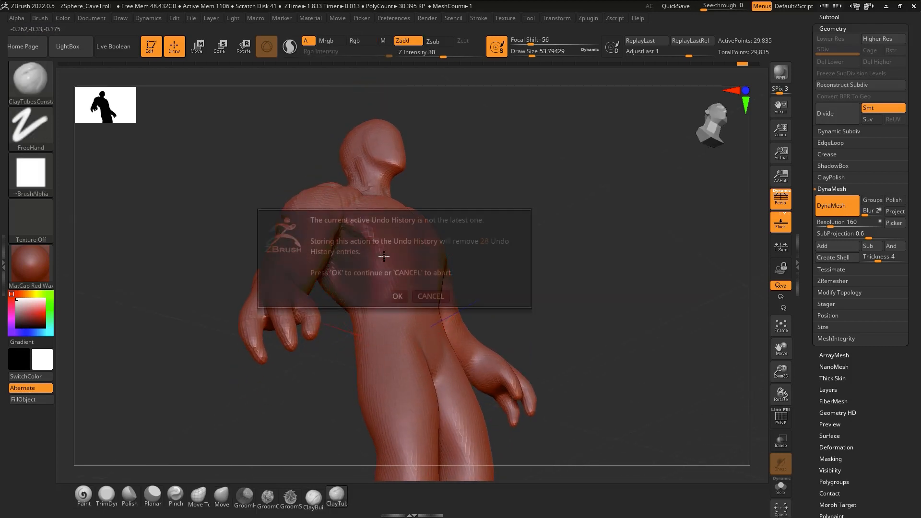
pyautogui.click(397, 296)
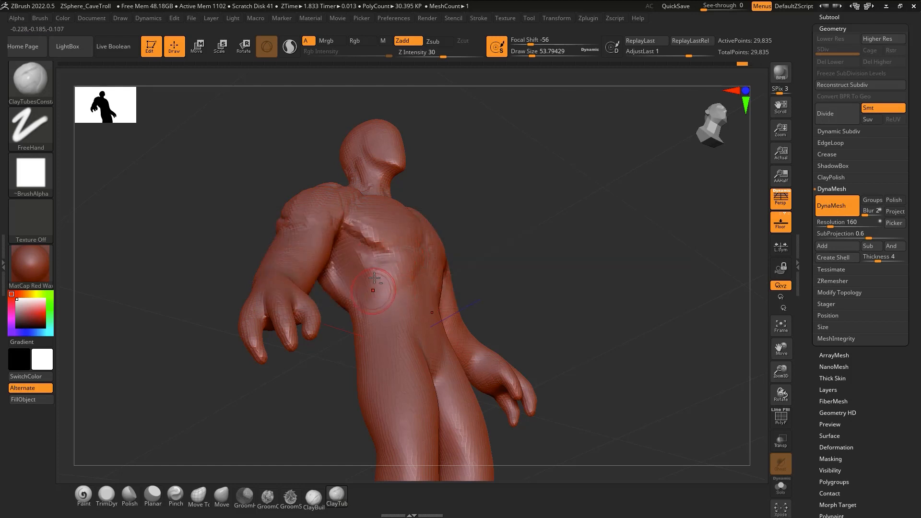
# Build up the lower chest edge and the rib area beneath it with ClayTubes, smoothing the transitions into the abdomen
pyautogui.press('shift')
pyautogui.moveTo(368, 309)
pyautogui.mouseDown(button='right')
pyautogui.moveTo(358, 323)
pyautogui.moveTo(375, 309)
pyautogui.mouseUp(button='right')
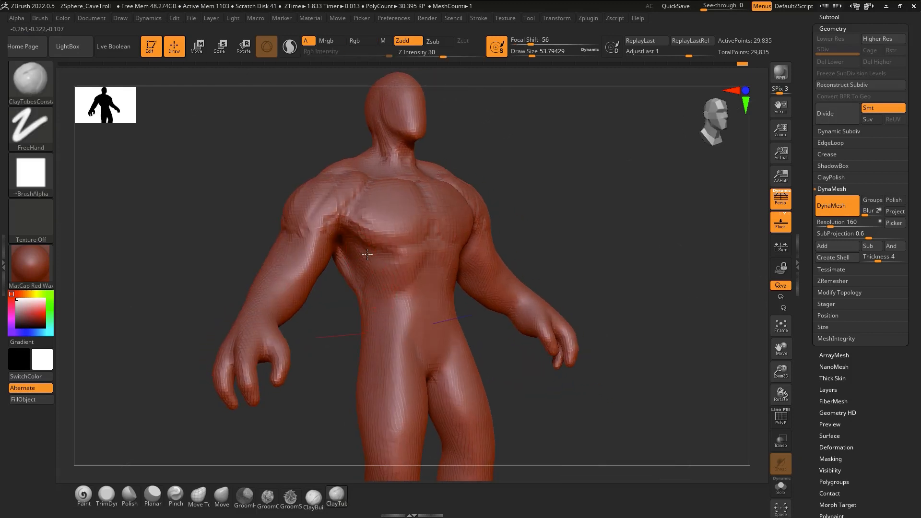
pyautogui.keyDown('shift'); pyautogui.moveTo(402, 273); pyautogui.dragTo(428, 272, button='right'); pyautogui.keyUp('shift')
pyautogui.keyDown('alt'); pyautogui.moveTo(428, 273); pyautogui.dragTo(393, 304); pyautogui.keyUp('alt')
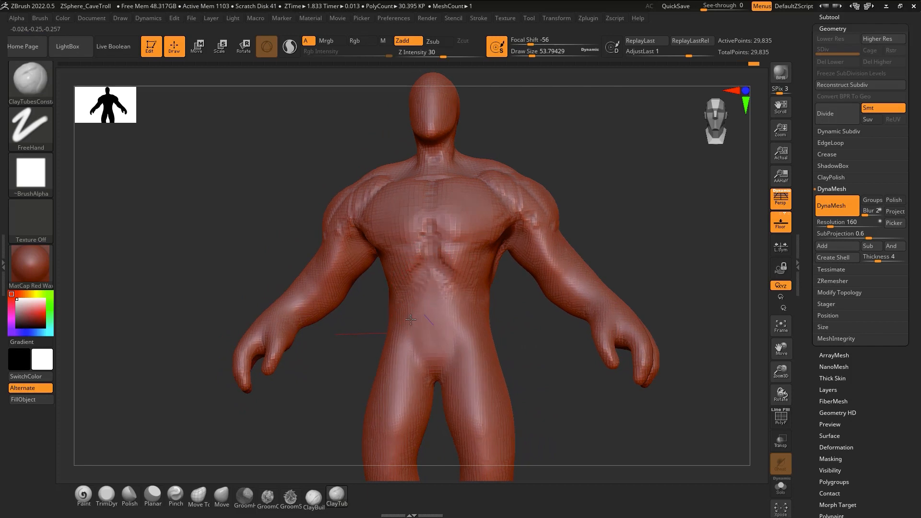
pyautogui.moveTo(413, 300); pyautogui.dragTo(416, 253, button='right')
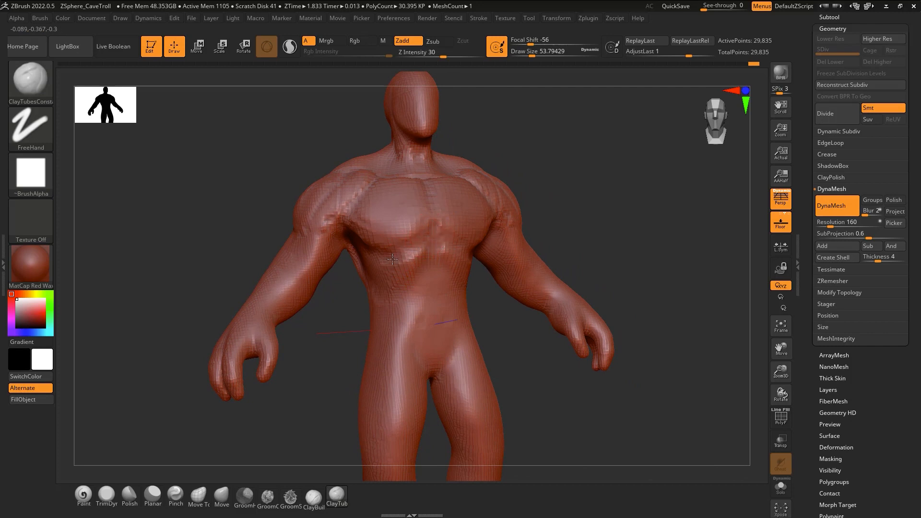
pyautogui.keyDown('shift'); pyautogui.moveTo(415, 252); pyautogui.dragTo(421, 233, button='right'); pyautogui.keyUp('shift')
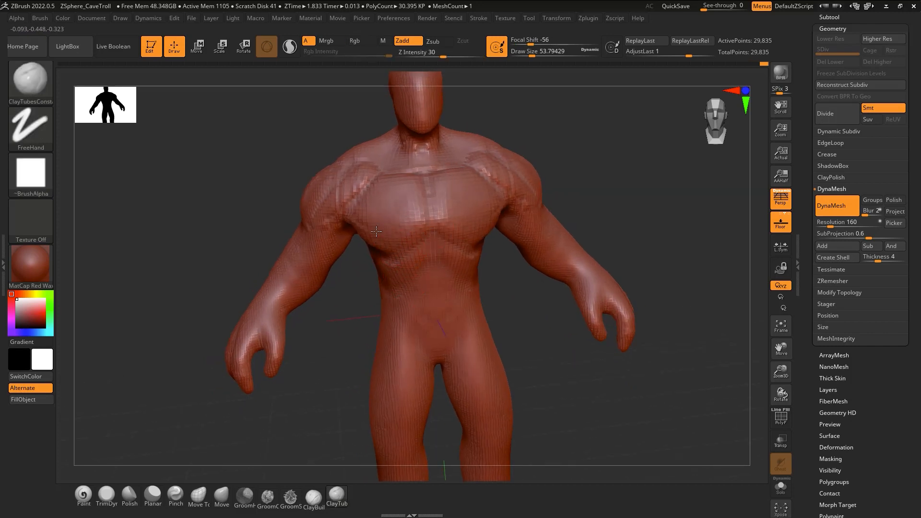
pyautogui.moveTo(364, 211)
pyautogui.mouseDown(button='right')
pyautogui.moveTo(376, 205)
pyautogui.moveTo(395, 243)
pyautogui.moveTo(377, 289)
pyautogui.moveTo(355, 282)
pyautogui.moveTo(363, 316)
pyautogui.moveTo(366, 277)
pyautogui.mouseUp(button='right')
# Carve the groove around the lower and rear edge of the deltoid with the DamStandard brush at a draw size of about 23
pyautogui.press('b')
pyautogui.press('d')
pyautogui.press('s')
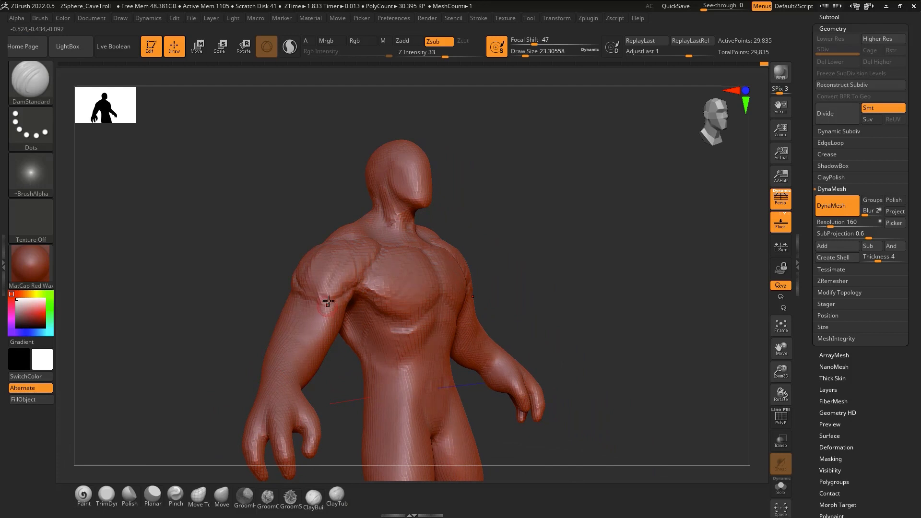
pyautogui.moveTo(321, 312)
pyautogui.mouseDown(button='right')
pyautogui.moveTo(345, 284)
pyautogui.moveTo(312, 312)
pyautogui.moveTo(337, 291)
pyautogui.mouseUp(button='right')
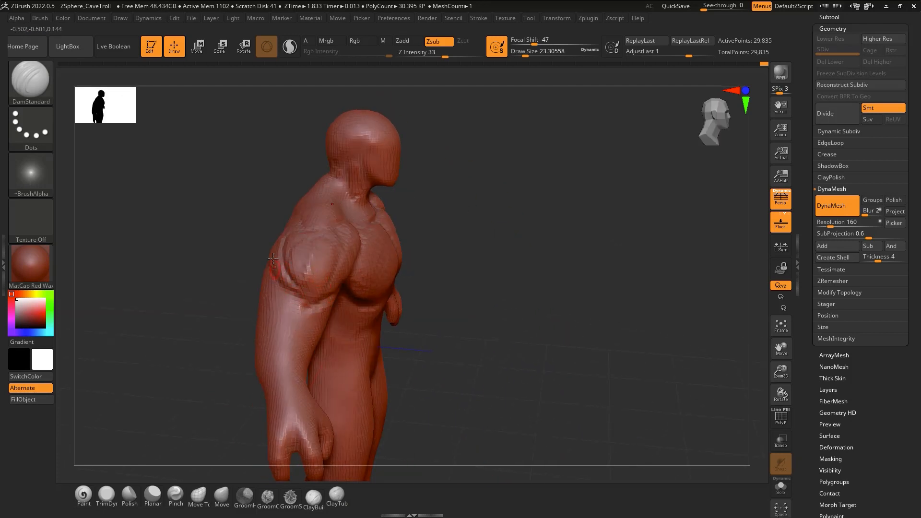
pyautogui.moveTo(273, 259); pyautogui.dragTo(299, 301, button='right')
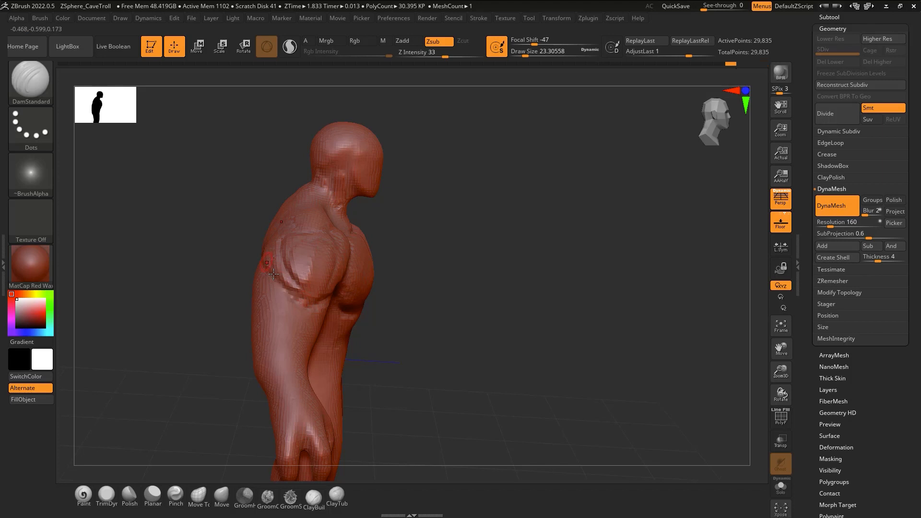
pyautogui.moveTo(273, 274); pyautogui.dragTo(317, 306, button='right')
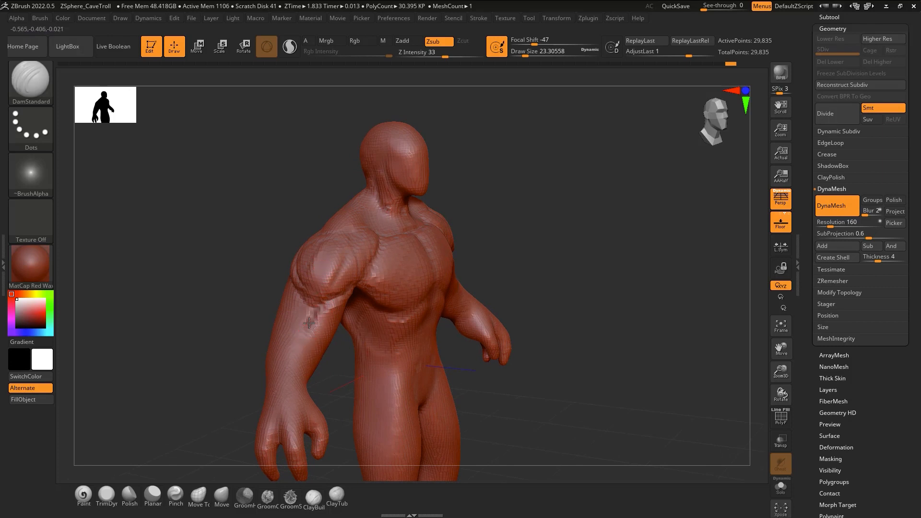
# Cut muscle creases into the outer and inner upper arm below the deltoid with DamStandard and smooth the area where they meet the shoulder
pyautogui.moveTo(309, 322); pyautogui.dragTo(316, 321)
pyautogui.moveTo(335, 305); pyautogui.dragTo(291, 296, button='right')
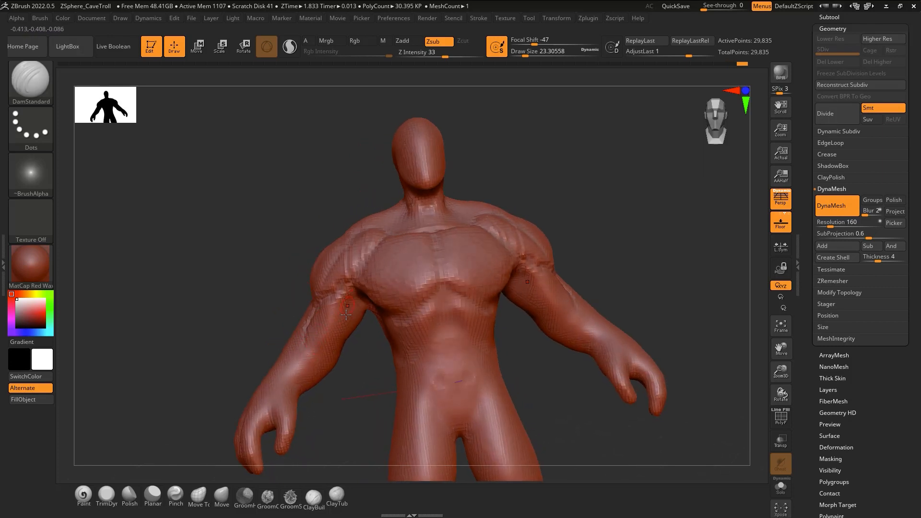
pyautogui.moveTo(346, 314)
pyautogui.mouseDown(button='right')
pyautogui.moveTo(357, 295)
pyautogui.moveTo(351, 323)
pyautogui.mouseUp(button='right')
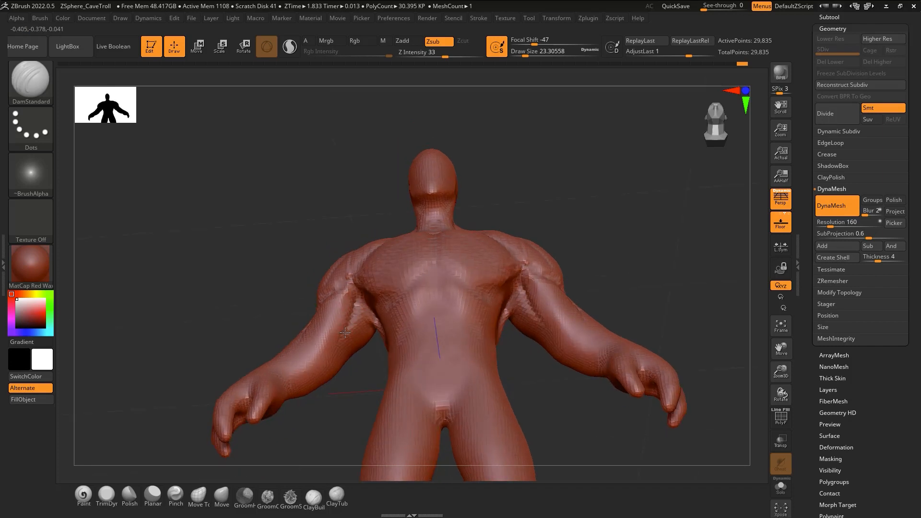
pyautogui.moveTo(345, 327); pyautogui.dragTo(349, 333, button='right')
pyautogui.press('shift')
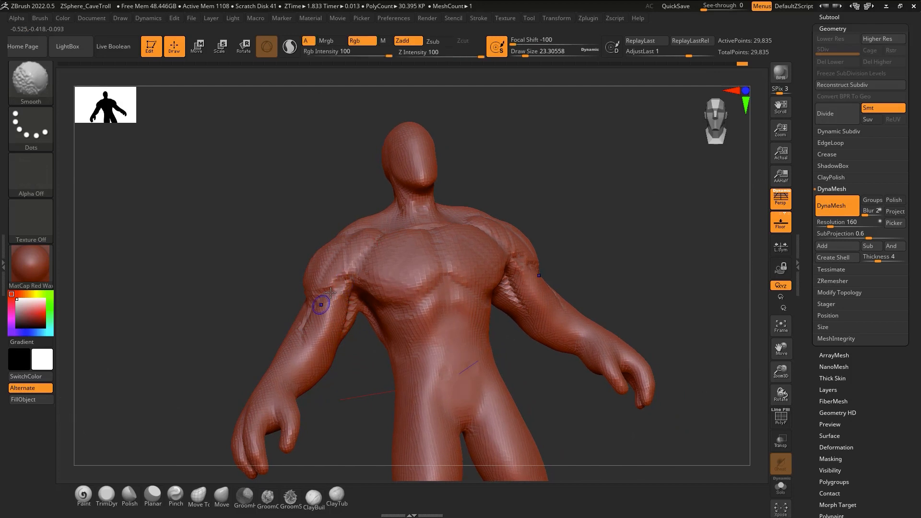
pyautogui.keyDown('shift'); pyautogui.moveTo(340, 280); pyautogui.dragTo(325, 290); pyautogui.keyUp('shift')
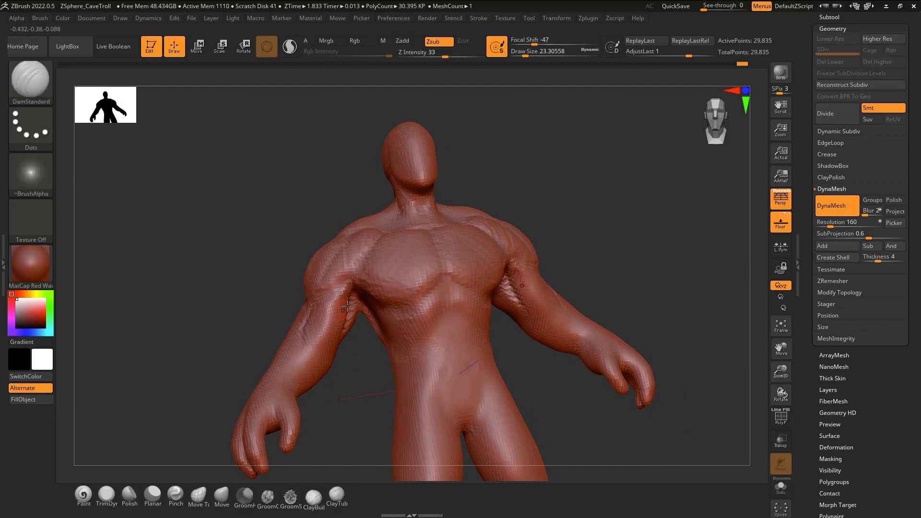
pyautogui.moveTo(358, 314)
pyautogui.mouseDown(button='right')
pyautogui.moveTo(348, 318)
pyautogui.moveTo(351, 298)
pyautogui.moveTo(344, 322)
pyautogui.moveTo(335, 290)
pyautogui.mouseUp(button='right')
pyautogui.moveTo(308, 243); pyautogui.dragTo(322, 301, button='right')
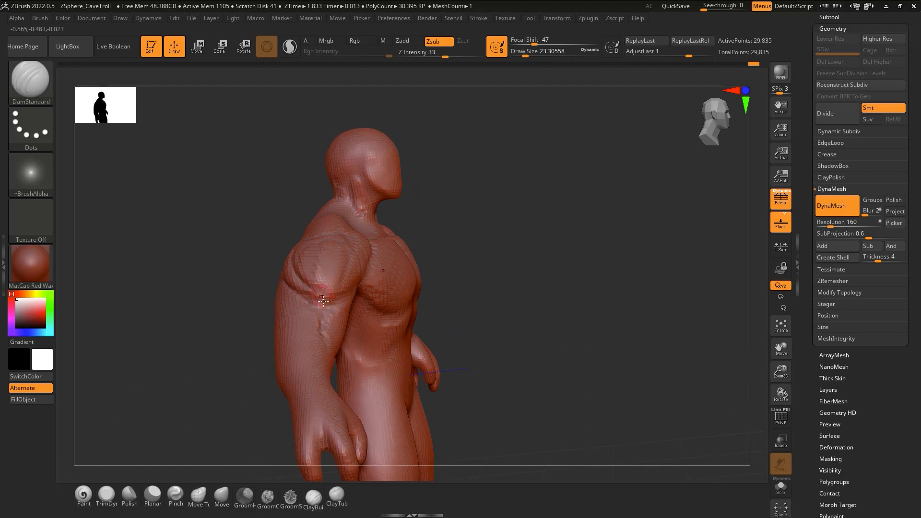
# Reshape the hands and lower arms with the Move brush at a draw size of about 182
pyautogui.moveTo(403, 323)
pyautogui.mouseDown(button='right')
pyautogui.moveTo(403, 303)
pyautogui.moveTo(405, 347)
pyautogui.moveTo(381, 311)
pyautogui.moveTo(395, 363)
pyautogui.mouseUp(button='right')
pyautogui.press('b')
pyautogui.press('m')
pyautogui.press('v')
pyautogui.press('s')
pyautogui.moveTo(396, 364); pyautogui.dragTo(398, 364)
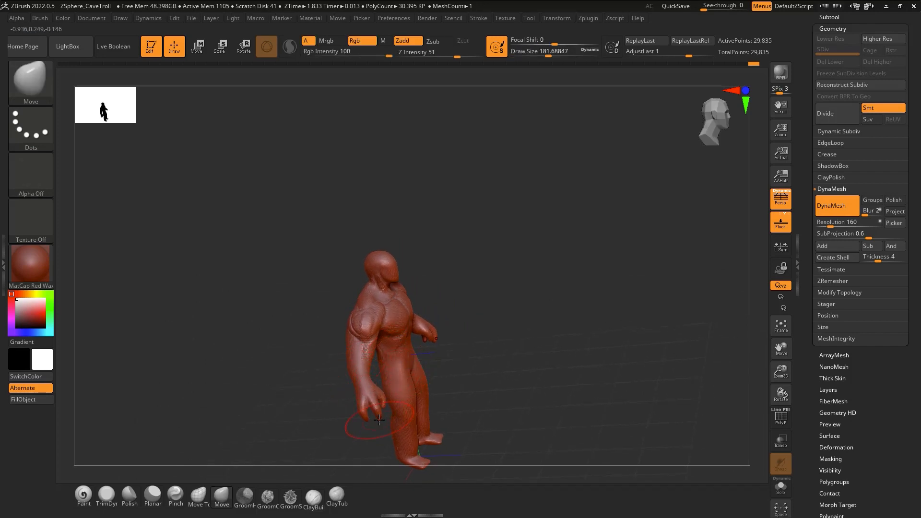
pyautogui.moveTo(365, 388); pyautogui.dragTo(361, 370)
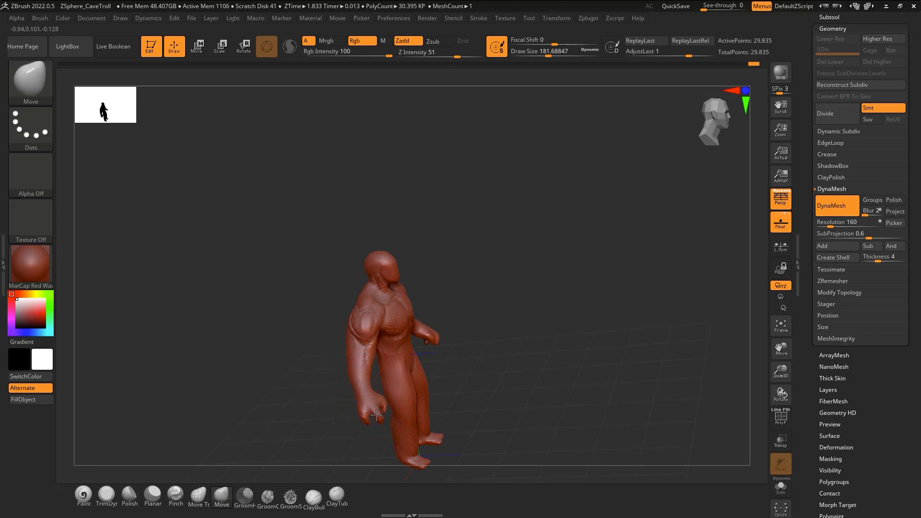
pyautogui.moveTo(386, 392); pyautogui.dragTo(345, 409, button='right')
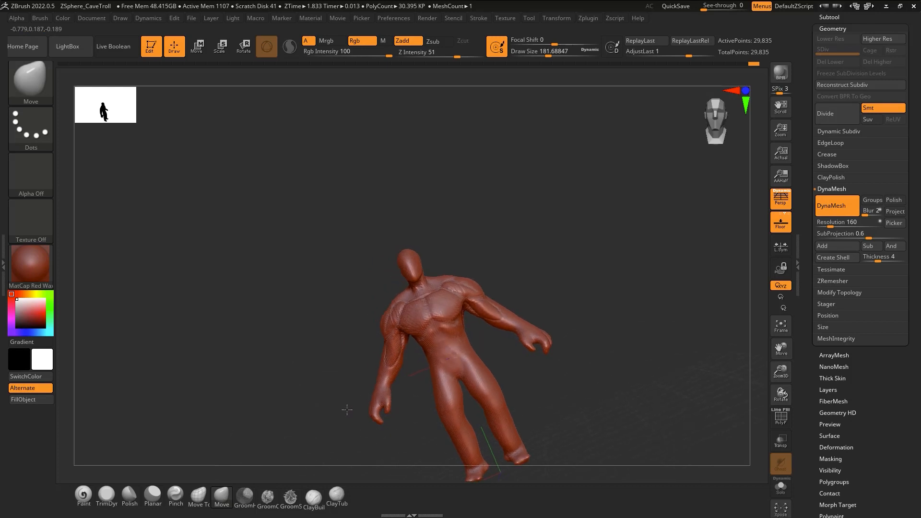
pyautogui.moveTo(404, 367); pyautogui.dragTo(430, 371)
pyautogui.moveTo(430, 371)
pyautogui.mouseDown(button='right')
pyautogui.moveTo(397, 341)
pyautogui.moveTo(427, 335)
pyautogui.mouseUp(button='right')
# Carve separation lines into the rear of the deltoid and upper arm with DamStandard
pyautogui.press('b')
pyautogui.press('d')
pyautogui.press('s')
pyautogui.moveTo(363, 339)
pyautogui.mouseDown(button='right')
pyautogui.moveTo(378, 331)
pyautogui.moveTo(374, 323)
pyautogui.moveTo(386, 370)
pyautogui.moveTo(374, 359)
pyautogui.mouseUp(button='right')
pyautogui.moveTo(282, 304); pyautogui.dragTo(285, 265, button='right')
# Fill out the rear deltoid with ClayTubes at a draw size of about 54 and smooth its surface
pyautogui.press('b')
pyautogui.press('c')
pyautogui.press('t')
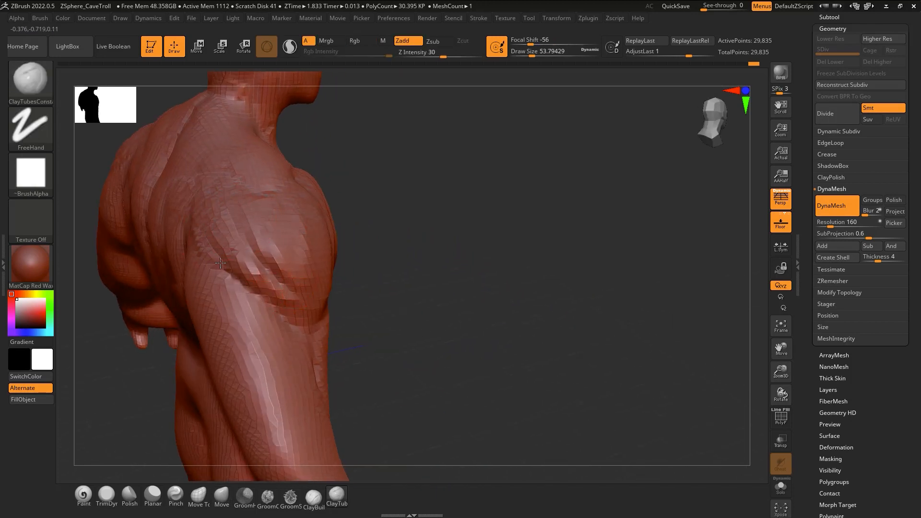
pyautogui.moveTo(245, 266)
pyautogui.mouseDown()
pyautogui.moveTo(271, 250)
pyautogui.moveTo(287, 293)
pyautogui.moveTo(263, 242)
pyautogui.mouseUp()
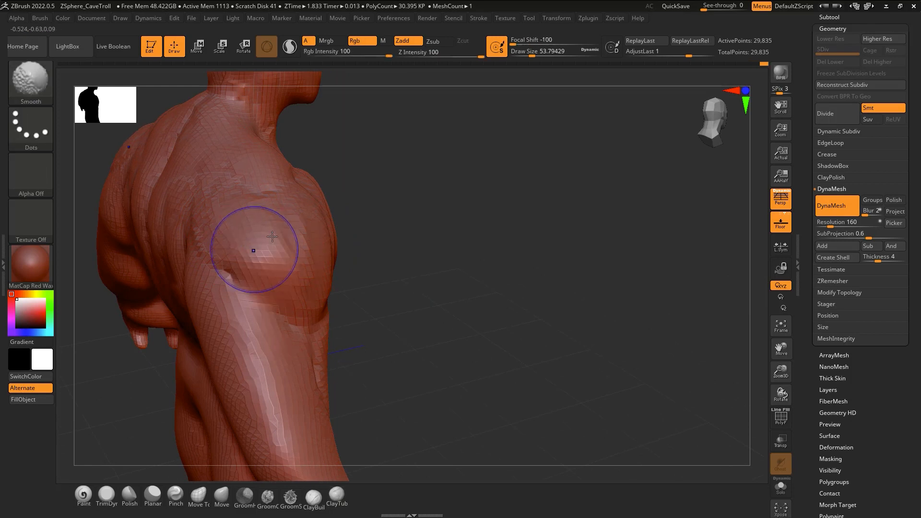
pyautogui.moveTo(263, 243)
pyautogui.mouseDown(button='right')
pyautogui.moveTo(297, 313)
pyautogui.moveTo(274, 304)
pyautogui.mouseUp(button='right')
# Sharpen the muscle separations between the shoulder and arm with the DamStandard brush at a draw size of about 23
pyautogui.press('b')
pyautogui.press('d')
pyautogui.press('s')
pyautogui.keyDown('ctrl'); pyautogui.moveTo(356, 340); pyautogui.dragTo(373, 389, button='right'); pyautogui.keyUp('ctrl')
pyautogui.moveTo(497, 387)
pyautogui.keyDown('ctrl'); pyautogui.mouseDown(button='right')
pyautogui.moveTo(470, 335)
pyautogui.moveTo(466, 363)
pyautogui.mouseUp(button='right'); pyautogui.keyUp('ctrl')
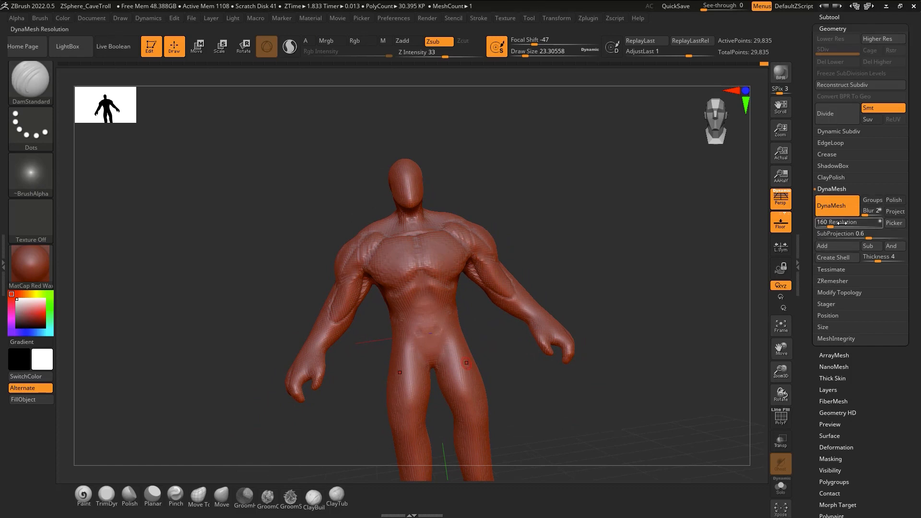
# Set the DynaMesh resolution to 240 and remesh the figure
pyautogui.moveTo(829, 227); pyautogui.dragTo(825, 226)
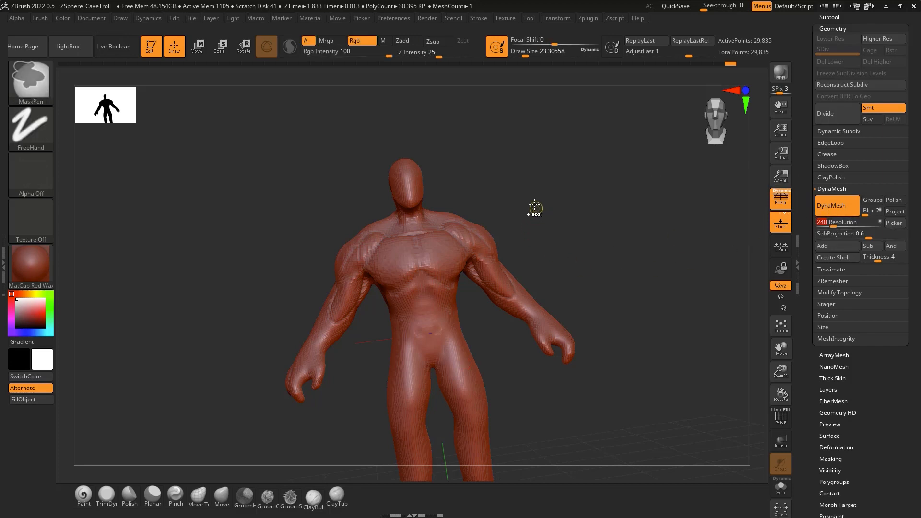
pyautogui.moveTo(504, 326)
pyautogui.mouseDown()
pyautogui.moveTo(462, 345)
pyautogui.moveTo(545, 260)
pyautogui.mouseUp()
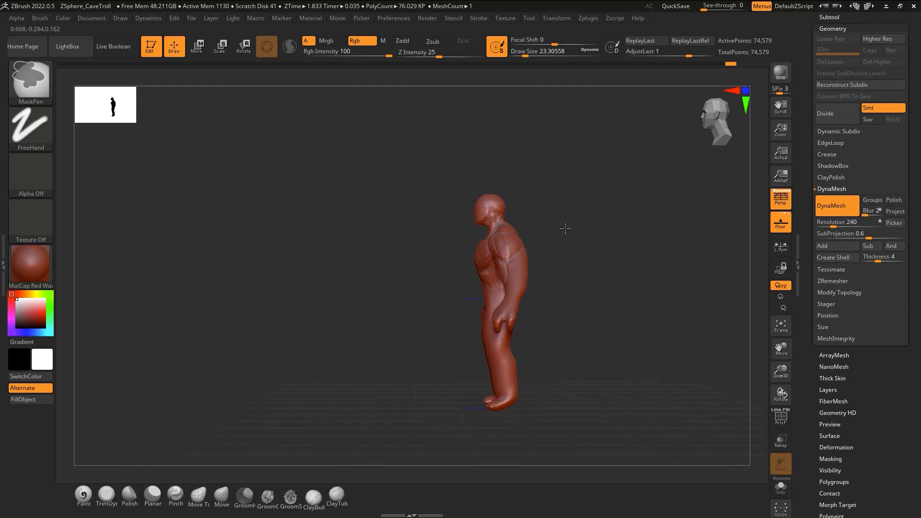
# Push in the back contour of the upper arm in side view with the Move brush at a draw size of about 104
pyautogui.keyDown('ctrl'); pyautogui.moveTo(597, 187); pyautogui.dragTo(518, 397, button='right'); pyautogui.keyUp('ctrl')
pyautogui.keyDown('ctrl'); pyautogui.moveTo(549, 280); pyautogui.dragTo(542, 336, button='right'); pyautogui.keyUp('ctrl')
pyautogui.keyDown('alt'); pyautogui.moveTo(548, 257); pyautogui.dragTo(474, 301, button='right'); pyautogui.keyUp('alt')
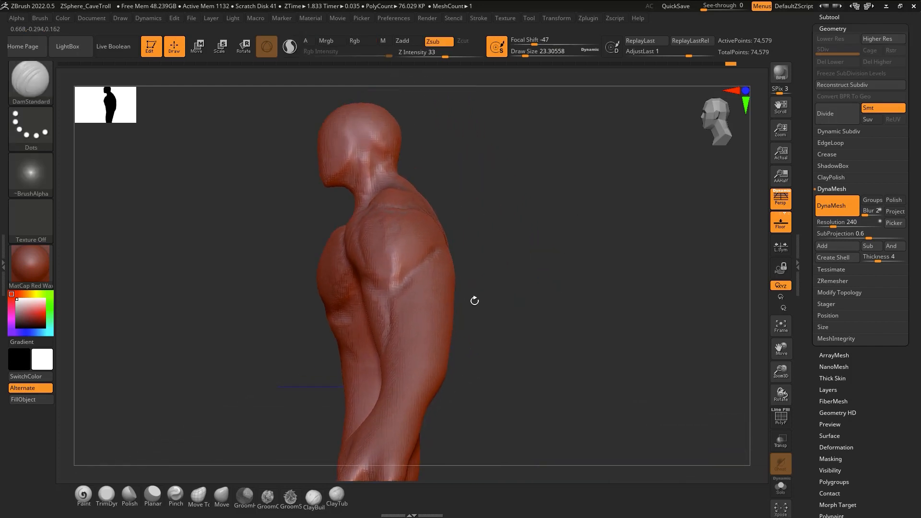
pyautogui.press('s')
pyautogui.moveTo(462, 274); pyautogui.dragTo(452, 274)
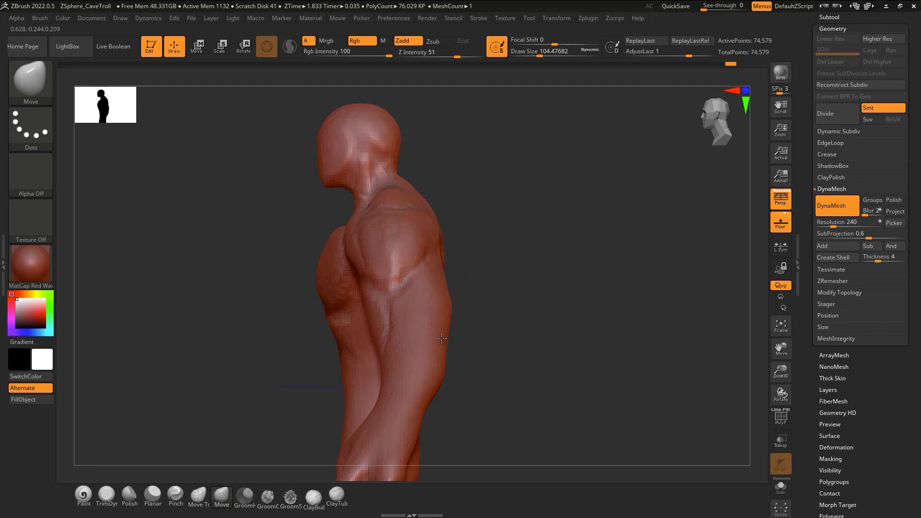
# Reshape the upper arm, shoulder and outer chest contours from the back and front with the Move brush
pyautogui.moveTo(438, 274); pyautogui.dragTo(466, 309, button='right')
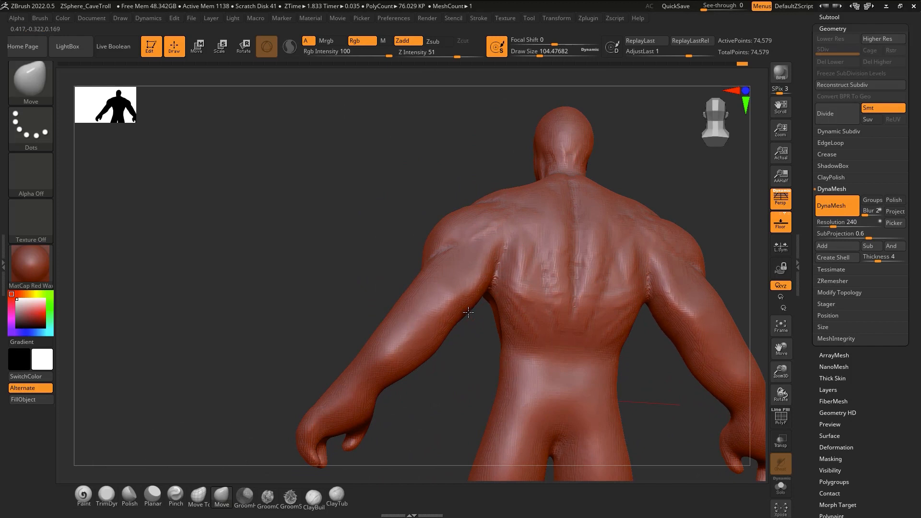
pyautogui.moveTo(480, 269); pyautogui.dragTo(469, 306, button='right')
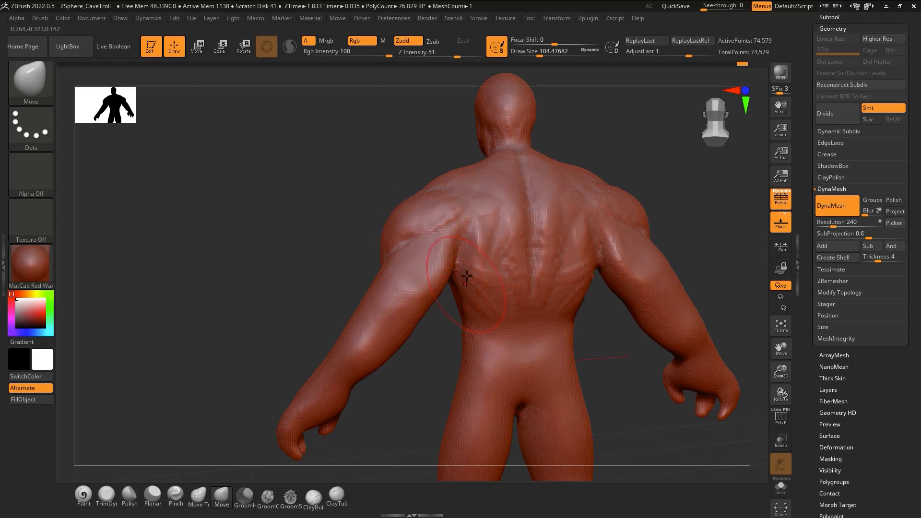
pyautogui.moveTo(446, 279); pyautogui.dragTo(428, 286, button='right')
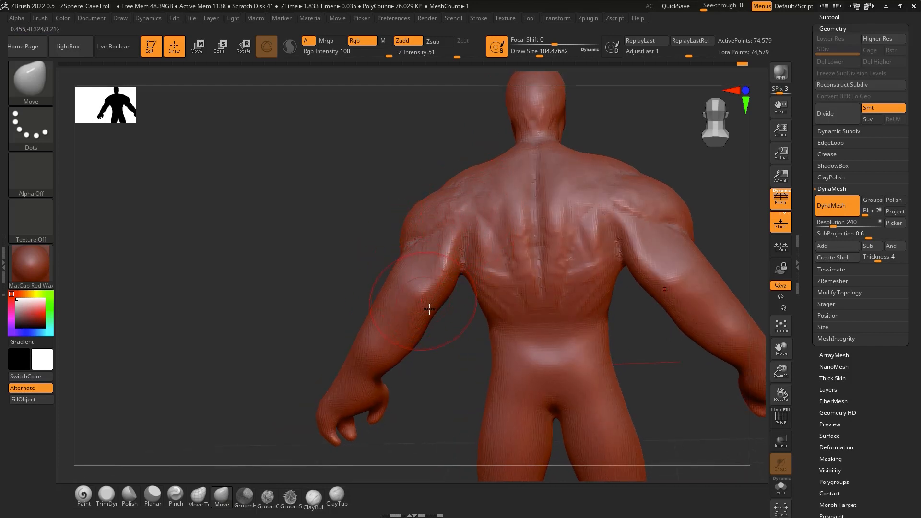
pyautogui.moveTo(475, 216); pyautogui.dragTo(522, 299, button='right')
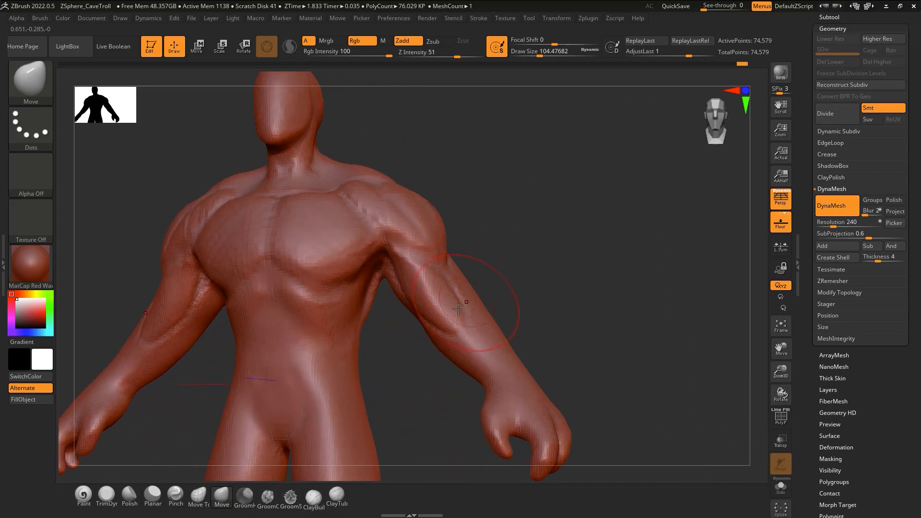
pyautogui.moveTo(387, 234); pyautogui.dragTo(394, 197, button='right')
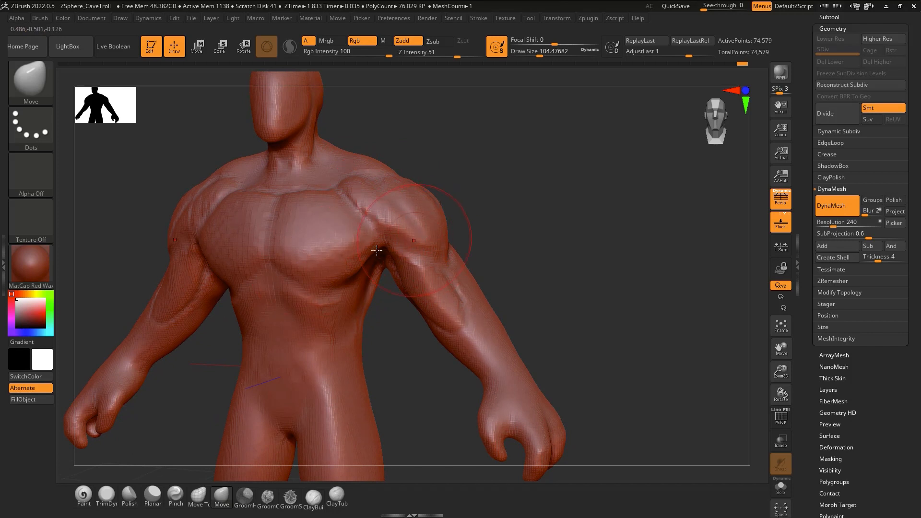
# Build up the outer lower edge of the chest toward the armpit with the ClayTubes brush and smooth it
pyautogui.moveTo(368, 251)
pyautogui.mouseDown(button='right')
pyautogui.moveTo(392, 263)
pyautogui.moveTo(372, 269)
pyautogui.moveTo(378, 304)
pyautogui.moveTo(391, 272)
pyautogui.mouseUp(button='right')
pyautogui.press('b')
pyautogui.press('d')
pyautogui.press('s')
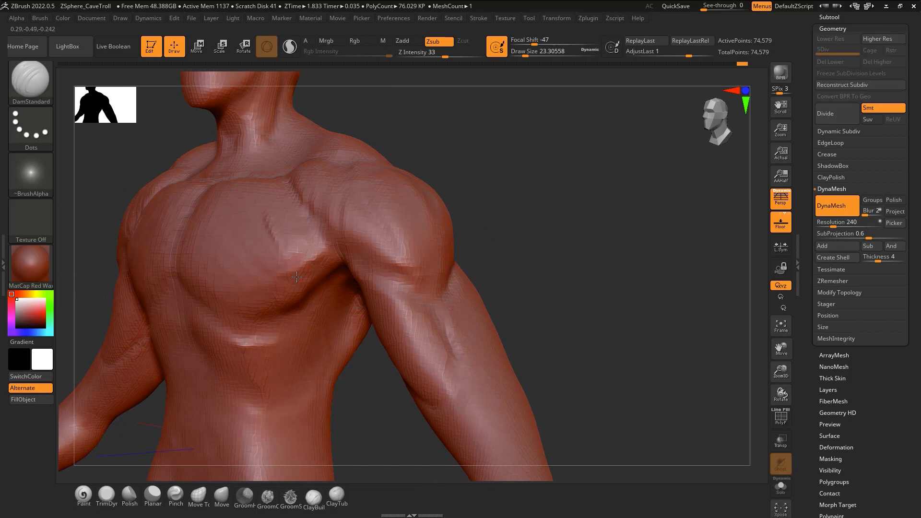
pyautogui.press('b')
pyautogui.press('c')
pyautogui.press('t')
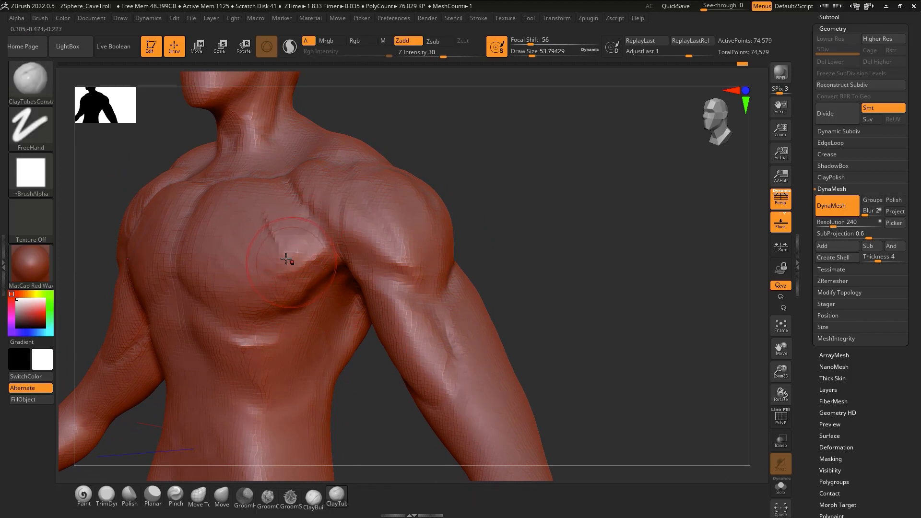
pyautogui.moveTo(287, 260)
pyautogui.mouseDown()
pyautogui.moveTo(288, 269)
pyautogui.moveTo(303, 259)
pyautogui.moveTo(295, 255)
pyautogui.moveTo(317, 252)
pyautogui.moveTo(309, 278)
pyautogui.moveTo(288, 269)
pyautogui.mouseUp()
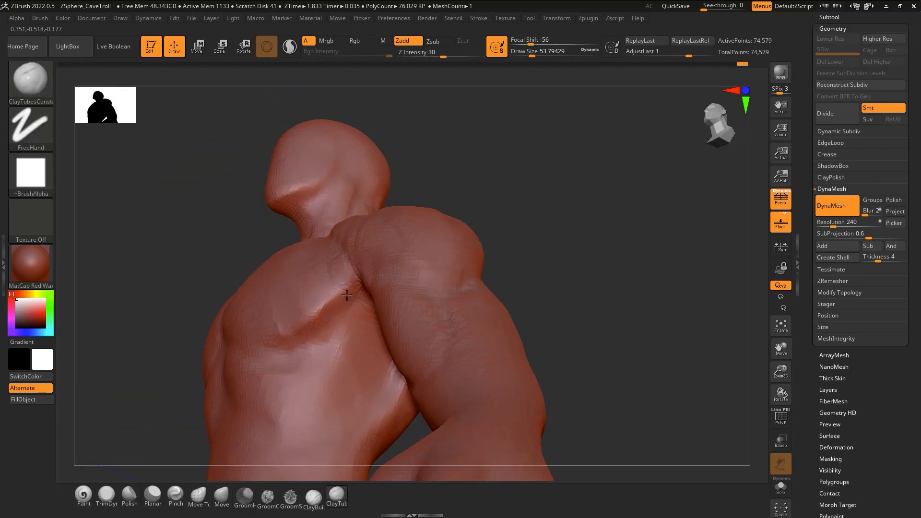
pyautogui.moveTo(346, 295); pyautogui.dragTo(297, 324)
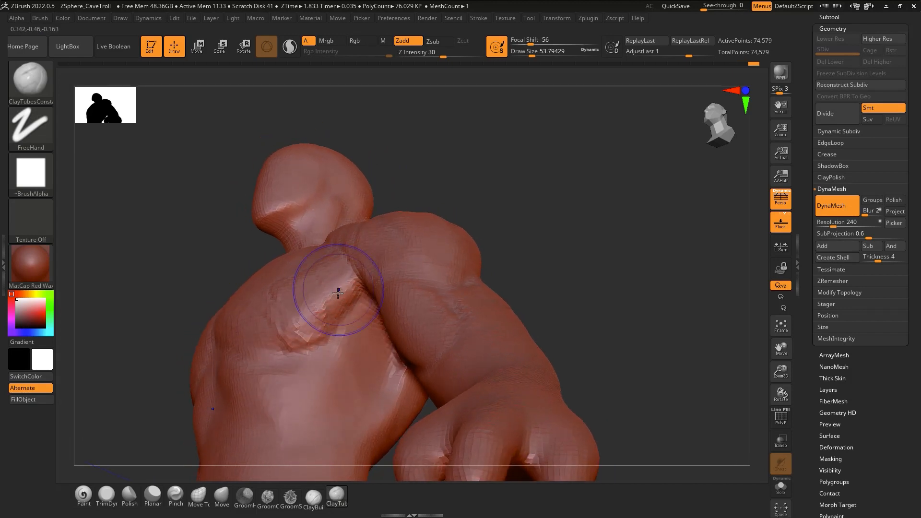
pyautogui.keyDown('shift'); pyautogui.moveTo(329, 287); pyautogui.dragTo(338, 305); pyautogui.keyUp('shift')
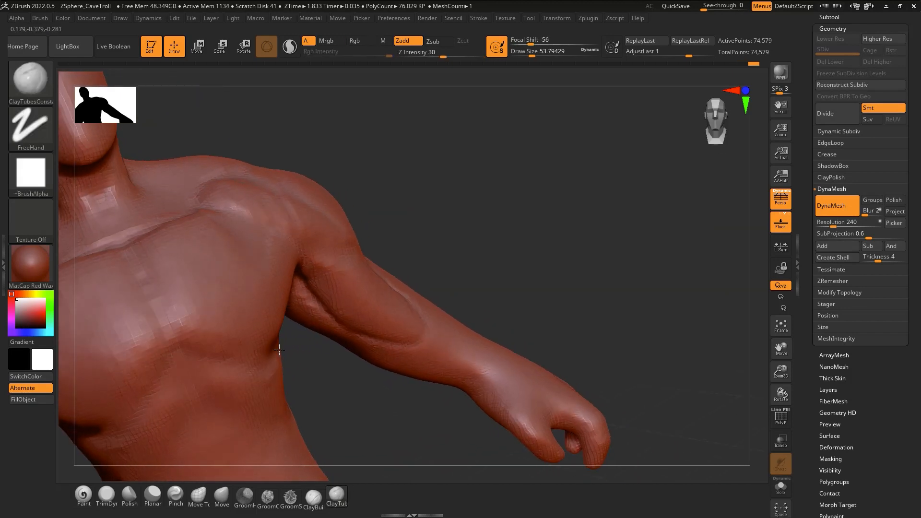
# Set the ClayTubes draw size to about 37, add strokes across the upper chest below the collarbone, and smooth them
pyautogui.moveTo(275, 367); pyautogui.dragTo(305, 238, button='right')
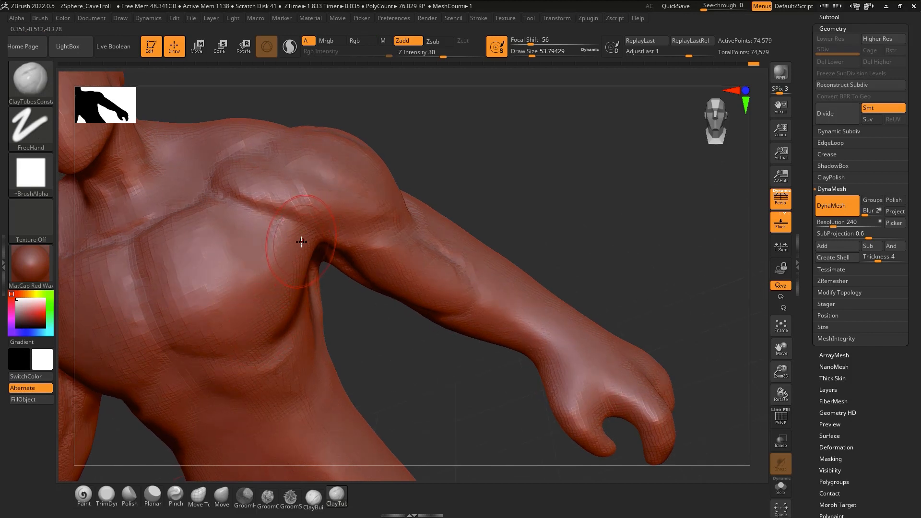
pyautogui.press('s')
pyautogui.moveTo(301, 242); pyautogui.dragTo(292, 241)
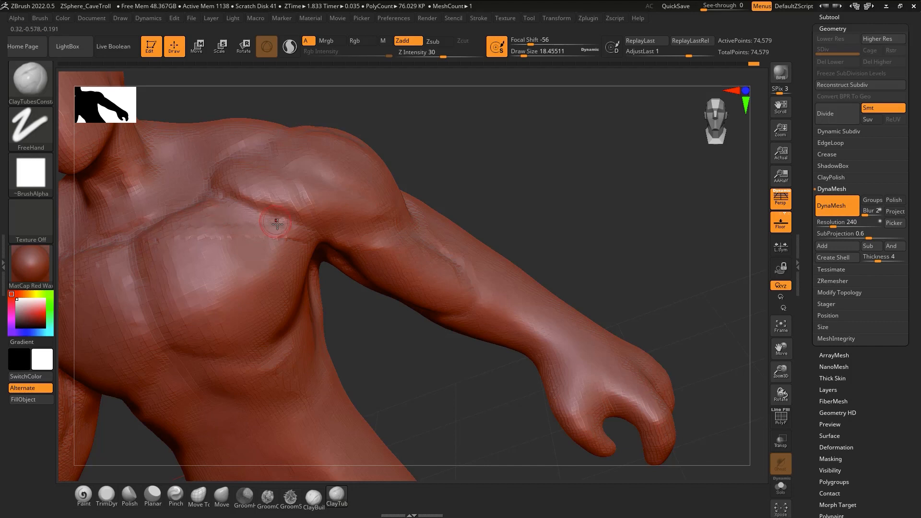
pyautogui.press('s')
pyautogui.moveTo(277, 233); pyautogui.dragTo(283, 233)
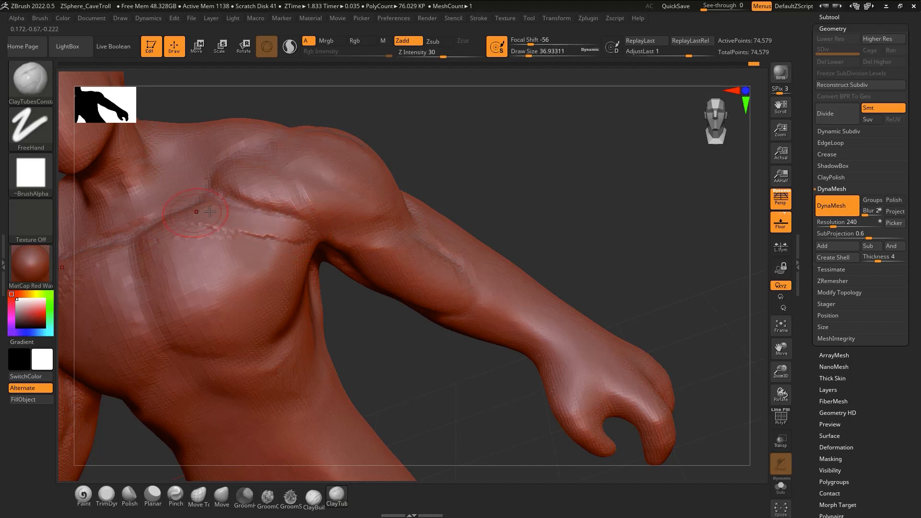
pyautogui.moveTo(187, 228); pyautogui.dragTo(169, 231)
pyautogui.moveTo(310, 222)
pyautogui.mouseDown()
pyautogui.moveTo(171, 229)
pyautogui.moveTo(315, 226)
pyautogui.mouseUp()
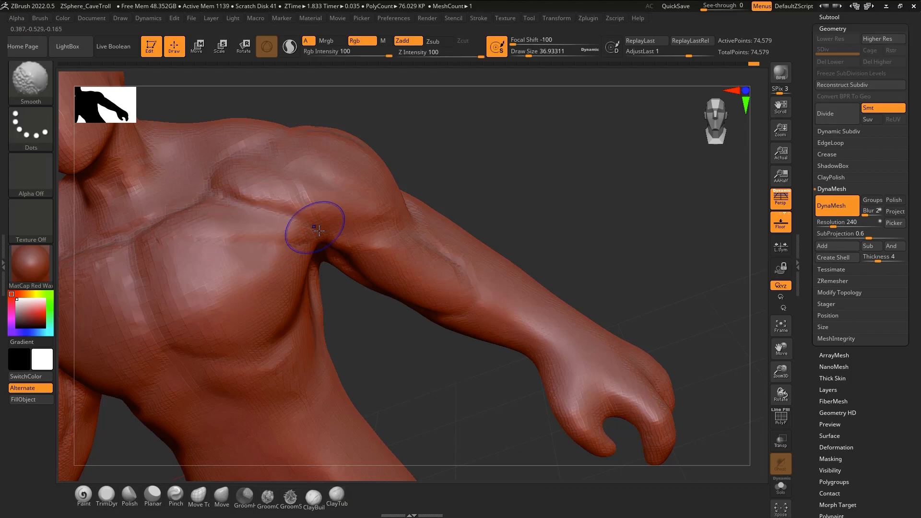
# Refine and smooth the fold where the chest meets the shoulder above the armpit
pyautogui.moveTo(315, 226); pyautogui.dragTo(278, 233, button='right')
pyautogui.moveTo(370, 232); pyautogui.dragTo(320, 235, button='right')
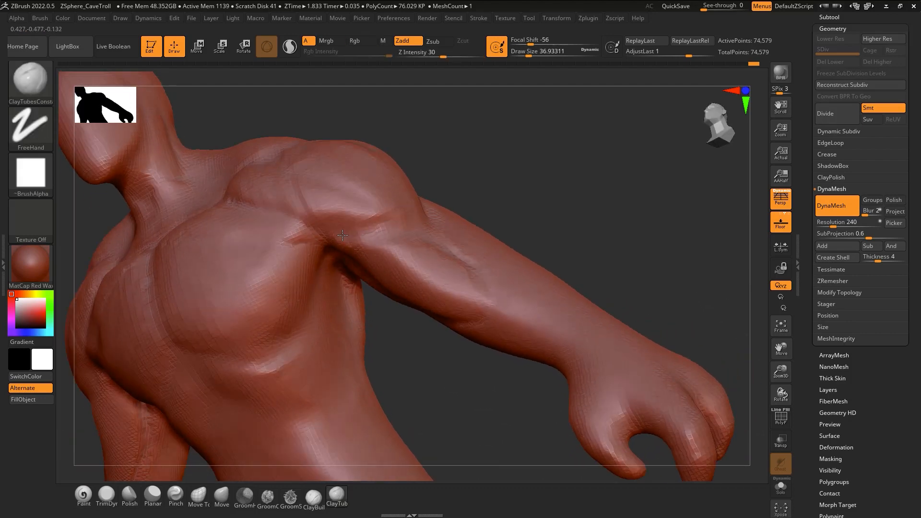
pyautogui.keyDown('shift'); pyautogui.moveTo(312, 240); pyautogui.dragTo(291, 237); pyautogui.keyUp('shift')
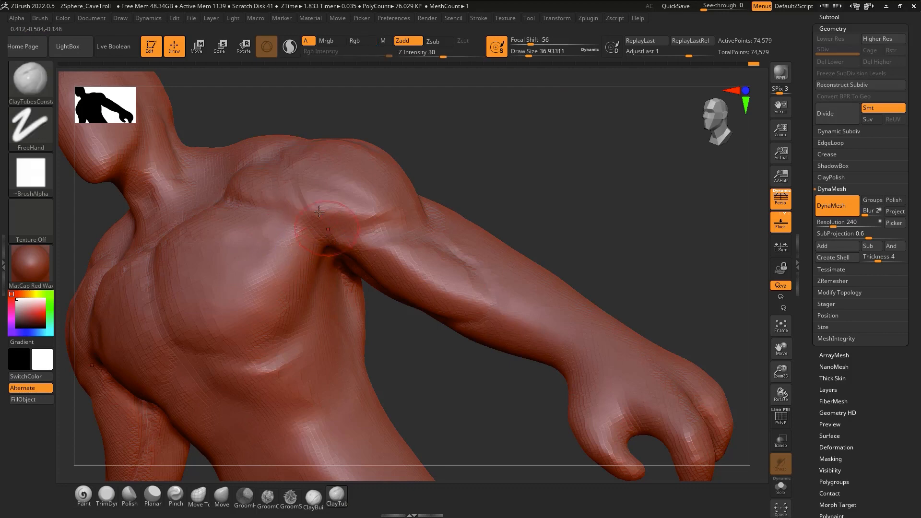
pyautogui.moveTo(283, 235); pyautogui.dragTo(326, 229, button='right')
# Add clay over the front of the deltoid down to the armpit and smooth the strokes
pyautogui.moveTo(229, 161)
pyautogui.mouseDown()
pyautogui.moveTo(240, 188)
pyautogui.moveTo(223, 190)
pyautogui.mouseUp()
pyautogui.moveTo(250, 158)
pyautogui.mouseDown()
pyautogui.moveTo(251, 199)
pyautogui.moveTo(276, 206)
pyautogui.moveTo(288, 198)
pyautogui.moveTo(335, 234)
pyautogui.mouseUp()
pyautogui.moveTo(378, 203); pyautogui.dragTo(321, 219, button='right')
pyautogui.moveTo(344, 226)
pyautogui.mouseDown()
pyautogui.moveTo(376, 250)
pyautogui.moveTo(374, 219)
pyautogui.mouseUp()
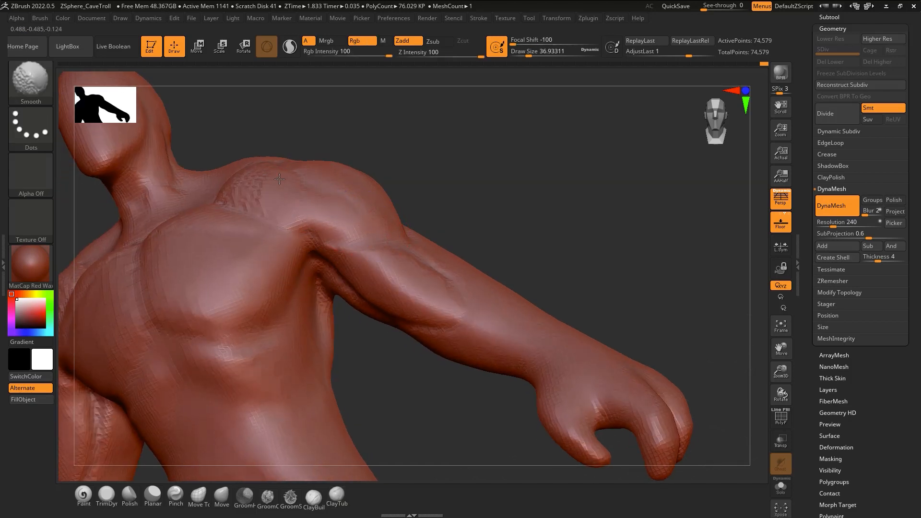
pyautogui.keyDown('shift'); pyautogui.moveTo(280, 179); pyautogui.dragTo(254, 173); pyautogui.keyUp('shift')
# Undo the last stroke and build up the outer side of the deltoid
pyautogui.moveTo(368, 233)
pyautogui.mouseDown(button='right')
pyautogui.moveTo(288, 245)
pyautogui.moveTo(344, 277)
pyautogui.mouseUp(button='right')
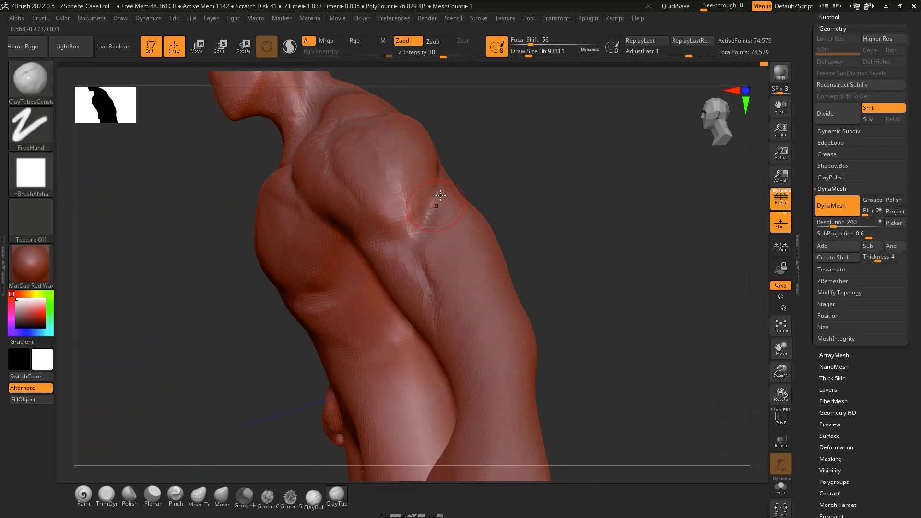
pyautogui.hotkey('ctrl', 'z')
pyautogui.moveTo(371, 179); pyautogui.dragTo(395, 204)
# Carve the lower edge of the deltoid and the groove between the upper arm muscles with the DamStandard brush
pyautogui.press('b')
pyautogui.press('d')
pyautogui.press('s')
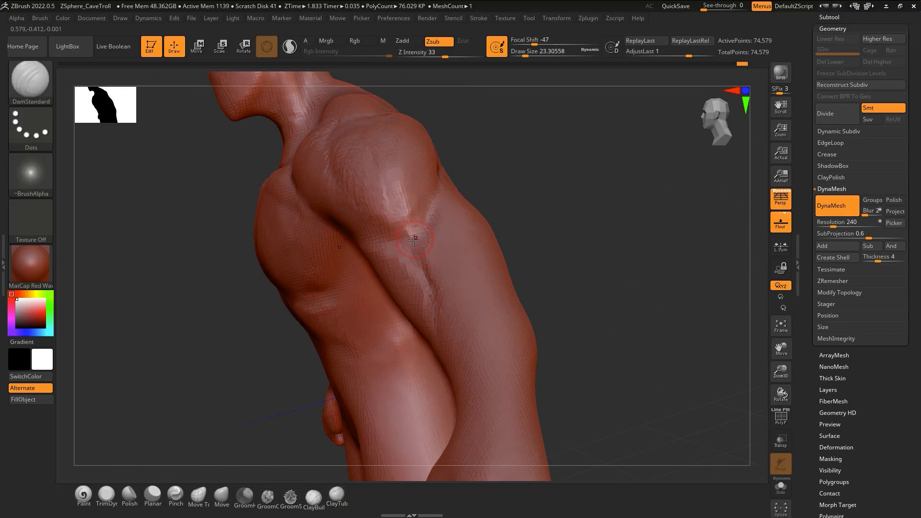
pyautogui.moveTo(389, 240); pyautogui.dragTo(414, 240)
pyautogui.moveTo(422, 245)
pyautogui.mouseDown(button='right')
pyautogui.moveTo(457, 256)
pyautogui.moveTo(416, 243)
pyautogui.mouseUp(button='right')
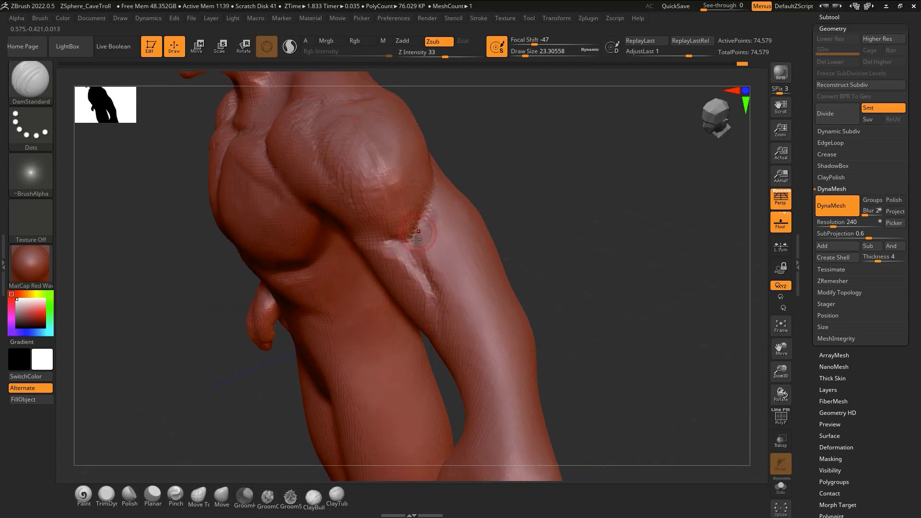
pyautogui.moveTo(428, 211); pyautogui.dragTo(410, 255, button='right')
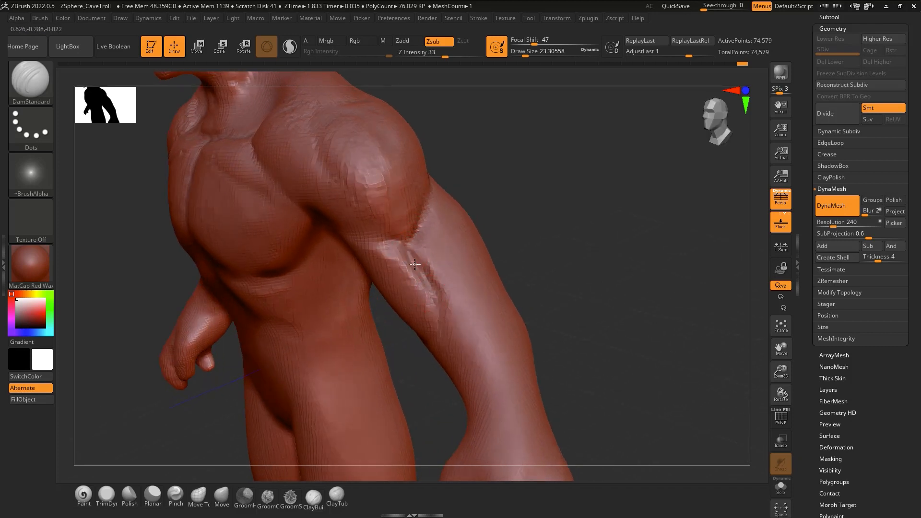
pyautogui.moveTo(403, 205); pyautogui.dragTo(414, 214, button='right')
# Build up the front and outer upper arm muscles below the deltoid with the ClayTubes brush
pyautogui.press('space')
pyautogui.moveTo(401, 222); pyautogui.dragTo(404, 222)
pyautogui.moveTo(461, 200)
pyautogui.mouseDown(button='right')
pyautogui.moveTo(471, 192)
pyautogui.moveTo(480, 199)
pyautogui.mouseUp(button='right')
pyautogui.press('2')
pyautogui.moveTo(415, 252); pyautogui.dragTo(407, 250, button='right')
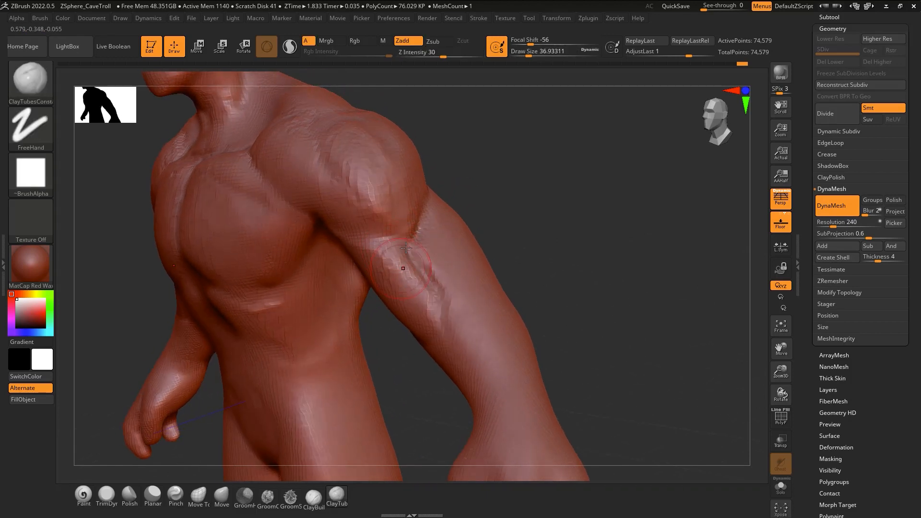
pyautogui.moveTo(417, 314); pyautogui.dragTo(431, 235, button='right')
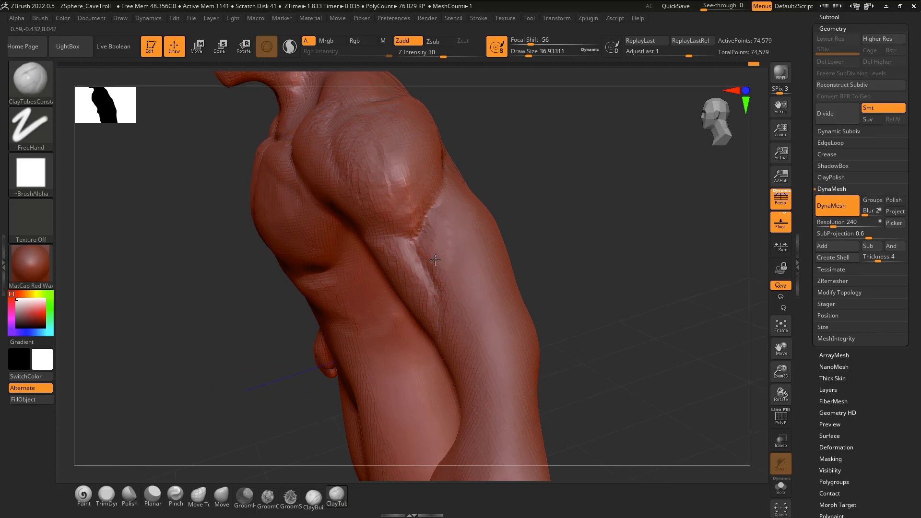
pyautogui.moveTo(448, 246); pyautogui.dragTo(372, 134, button='right')
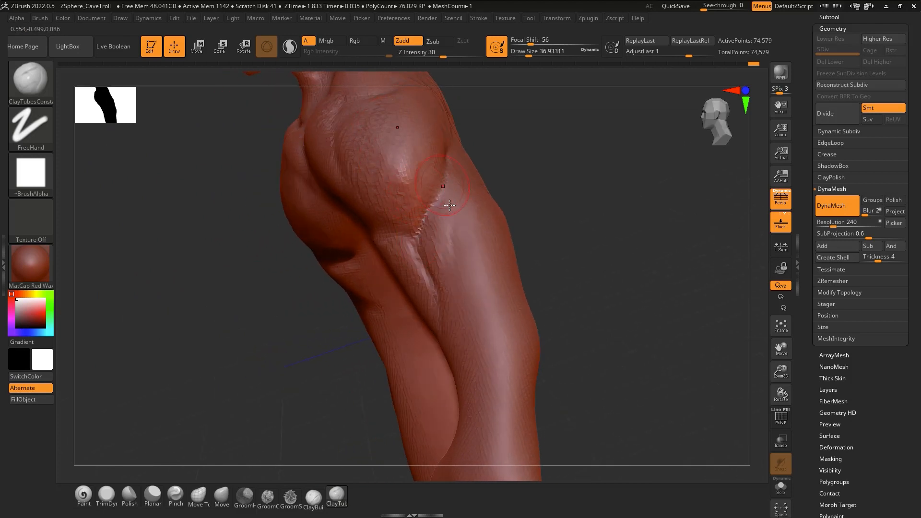
# Add clay strokes along the outer elbow to lead the upper arm muscles into the forearm
pyautogui.moveTo(450, 205); pyautogui.dragTo(447, 261, button='right')
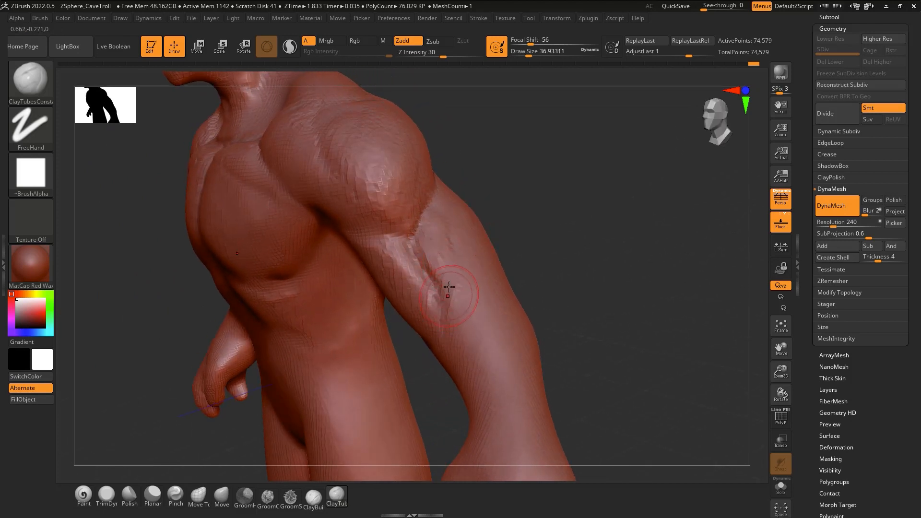
pyautogui.moveTo(449, 287)
pyautogui.mouseDown()
pyautogui.moveTo(451, 275)
pyautogui.moveTo(462, 317)
pyautogui.mouseUp()
pyautogui.moveTo(449, 264)
pyautogui.mouseDown()
pyautogui.moveTo(469, 300)
pyautogui.moveTo(459, 293)
pyautogui.moveTo(466, 284)
pyautogui.mouseUp()
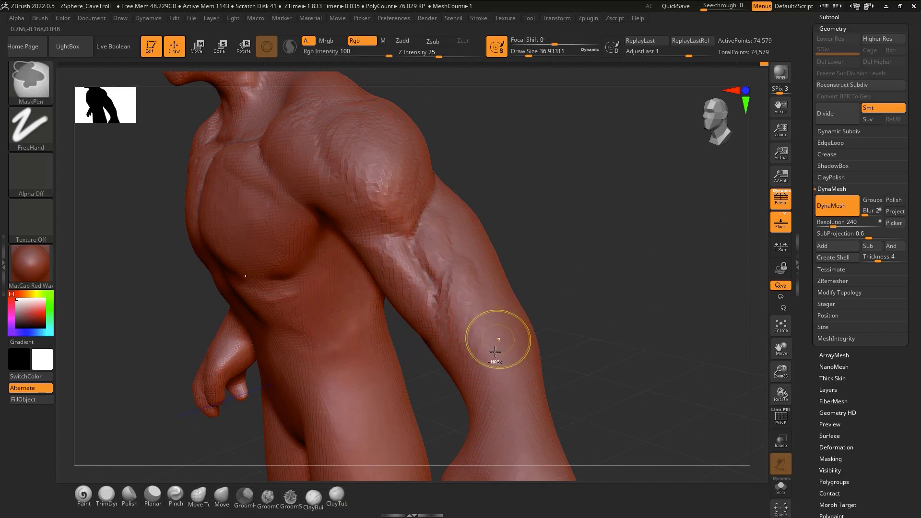
pyautogui.moveTo(494, 348)
pyautogui.keyDown('ctrl'); pyautogui.mouseDown(button='right')
pyautogui.moveTo(479, 309)
pyautogui.moveTo(482, 347)
pyautogui.moveTo(473, 325)
pyautogui.mouseUp(button='right'); pyautogui.keyUp('ctrl')
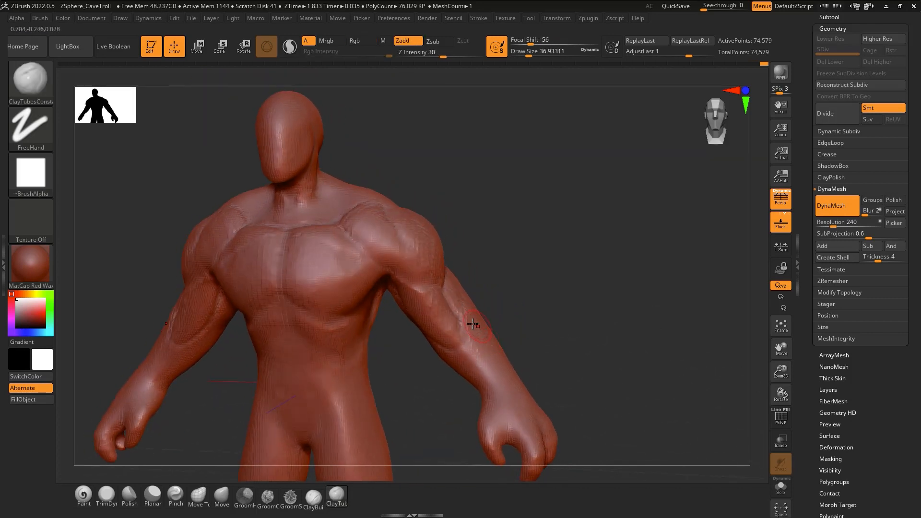
# Build up the forearm muscles from the outer elbow toward the wrist with the ClayTubes brush
pyautogui.moveTo(497, 397); pyautogui.dragTo(485, 314, button='right')
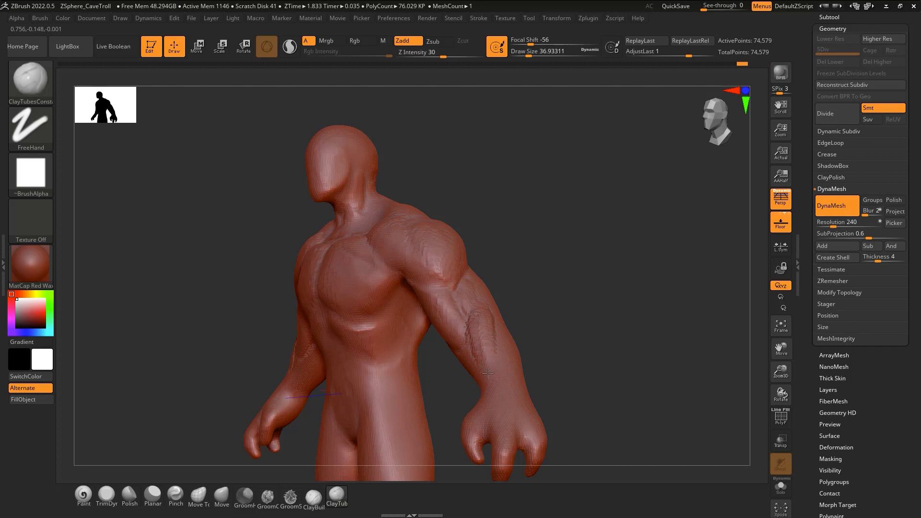
pyautogui.moveTo(488, 373); pyautogui.dragTo(493, 312, button='right')
pyautogui.moveTo(502, 346)
pyautogui.mouseDown(button='right')
pyautogui.moveTo(509, 303)
pyautogui.moveTo(503, 344)
pyautogui.mouseUp(button='right')
pyautogui.moveTo(500, 383); pyautogui.dragTo(519, 323, button='right')
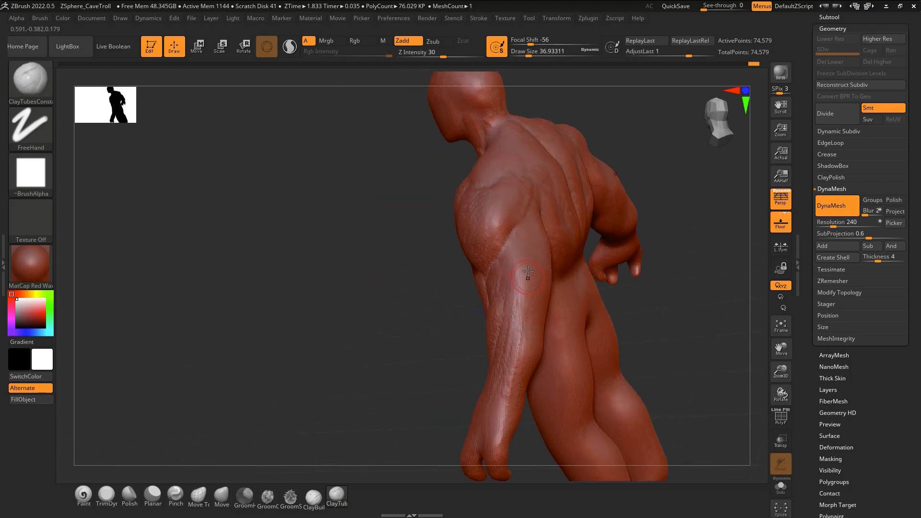
pyautogui.moveTo(528, 272); pyautogui.dragTo(517, 310, button='right')
# Carve separation grooves along the outer forearm muscles with the DamStandard brush
pyautogui.press('b')
pyautogui.press('d')
pyautogui.press('s')
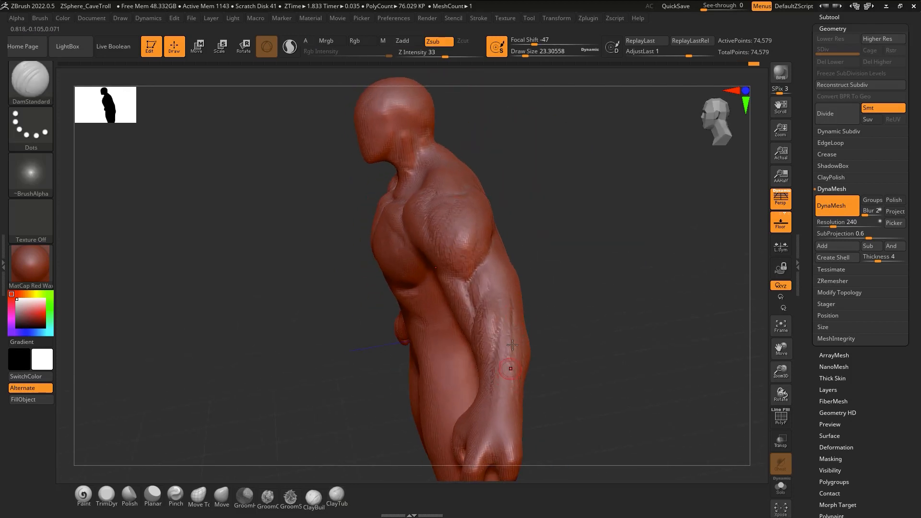
pyautogui.moveTo(507, 386)
pyautogui.mouseDown(button='right')
pyautogui.moveTo(501, 317)
pyautogui.moveTo(514, 309)
pyautogui.mouseUp(button='right')
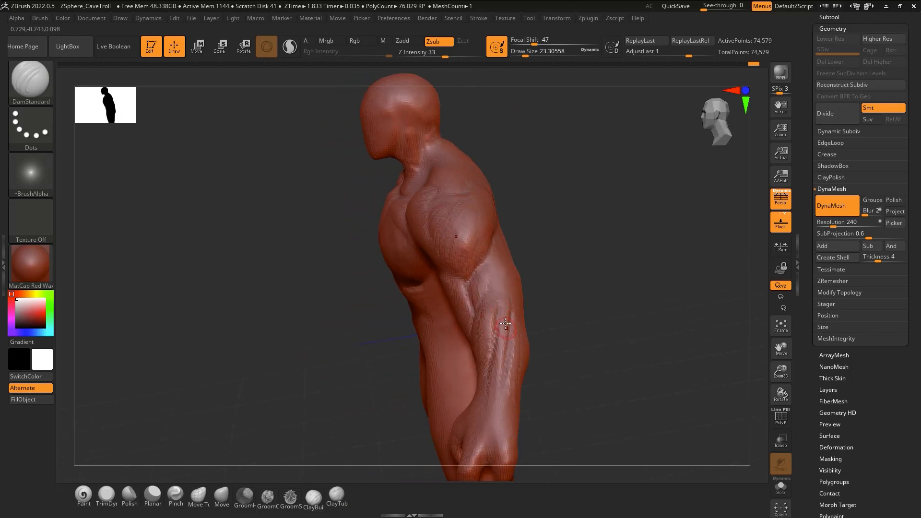
# Build up the forearm around its separation grooves with the ClayTubes brush
pyautogui.press('b')
pyautogui.press('c')
pyautogui.press('t')
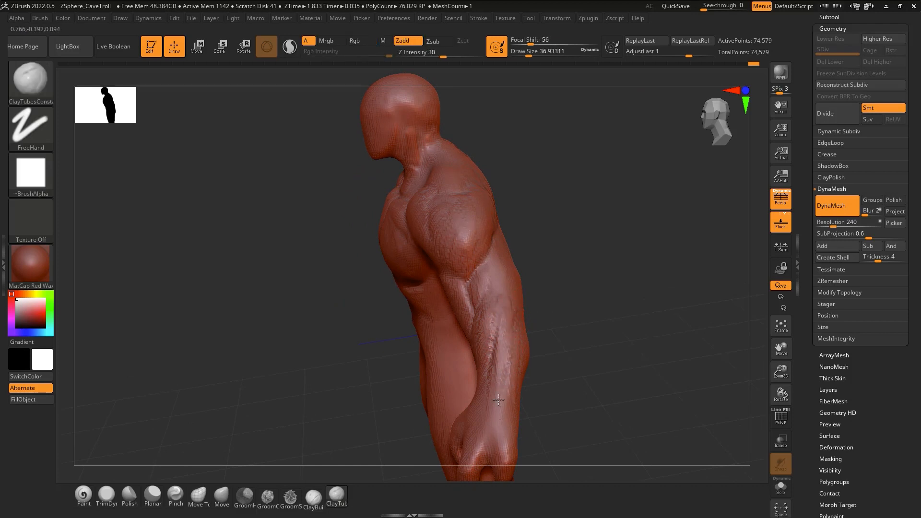
pyautogui.moveTo(501, 326)
pyautogui.mouseDown(button='right')
pyautogui.moveTo(526, 329)
pyautogui.moveTo(535, 315)
pyautogui.moveTo(458, 337)
pyautogui.moveTo(415, 300)
pyautogui.moveTo(434, 307)
pyautogui.moveTo(425, 317)
pyautogui.moveTo(462, 289)
pyautogui.moveTo(433, 248)
pyautogui.mouseUp(button='right')
# Carve grooves around the armpit and along the inner upper arm with the DamStandard brush
pyautogui.press('b')
pyautogui.press('d')
pyautogui.press('s')
pyautogui.moveTo(401, 223); pyautogui.dragTo(452, 273)
pyautogui.moveTo(441, 251); pyautogui.dragTo(431, 220, button='right')
pyautogui.moveTo(419, 261); pyautogui.dragTo(429, 251, button='right')
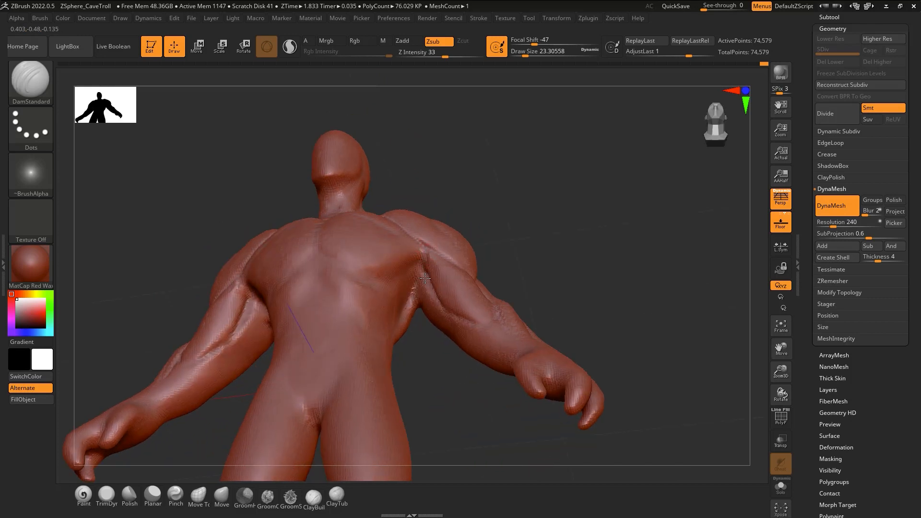
pyautogui.moveTo(429, 286)
pyautogui.mouseDown(button='right')
pyautogui.moveTo(418, 259)
pyautogui.moveTo(422, 288)
pyautogui.moveTo(417, 281)
pyautogui.mouseUp(button='right')
# Add clay to the side of the torso just below the armpit with the ClayTubes brush
pyautogui.press('b')
pyautogui.press('c')
pyautogui.press('t')
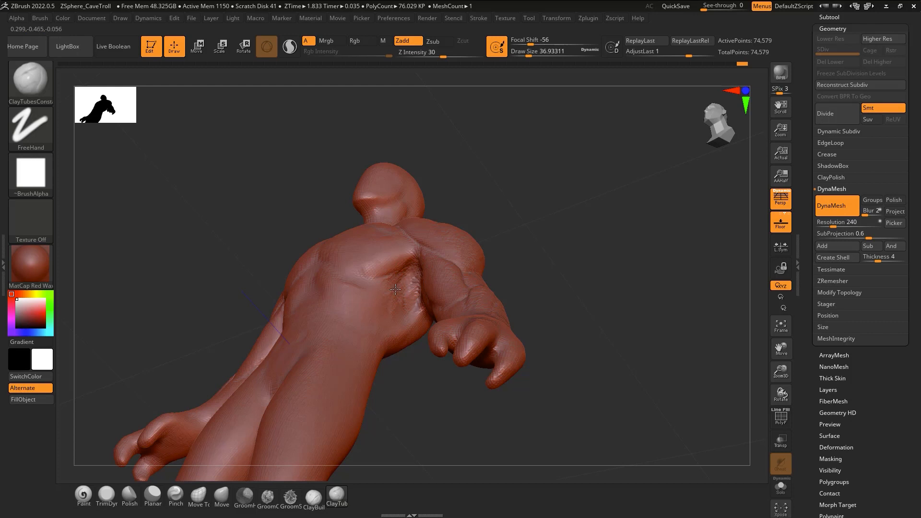
pyautogui.moveTo(411, 307)
pyautogui.mouseDown(button='right')
pyautogui.moveTo(458, 390)
pyautogui.moveTo(355, 293)
pyautogui.mouseUp(button='right')
# Adjust the upper arm's silhouette around the biceps and elbow with the Move brush
pyautogui.press('b')
pyautogui.press('m')
pyautogui.press('v')
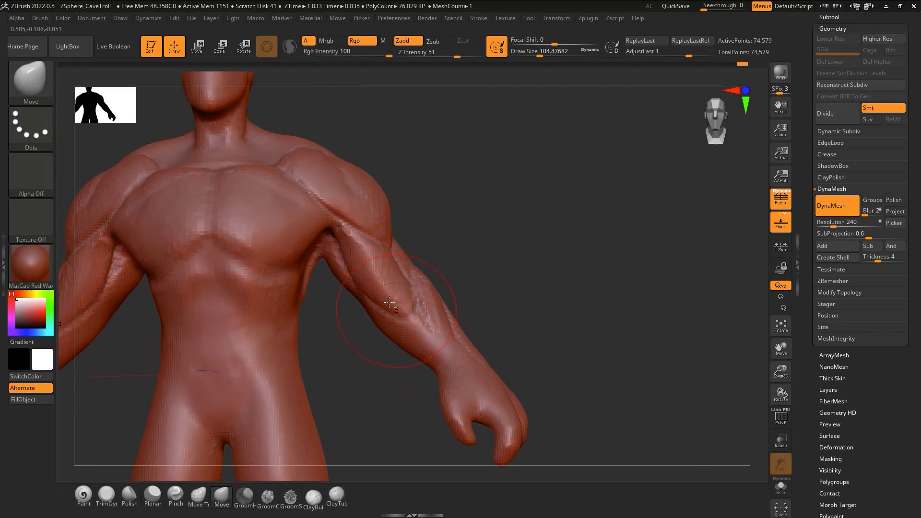
pyautogui.moveTo(392, 237); pyautogui.dragTo(397, 251, button='right')
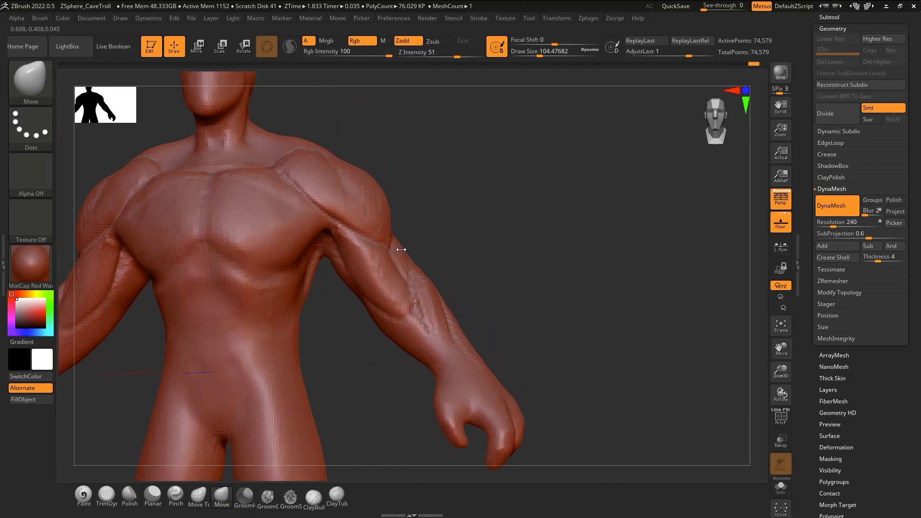
pyautogui.rightClick(409, 233)
pyautogui.rightClick(396, 249)
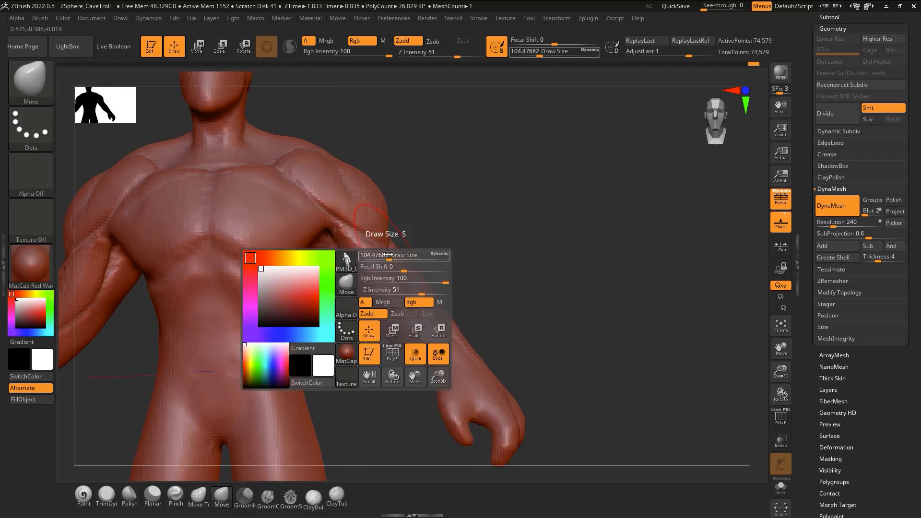
# Build up the biceps from the armpit down to the elbow crook with the ClayTubes brush
pyautogui.press('b')
pyautogui.press('c')
pyautogui.press('t')
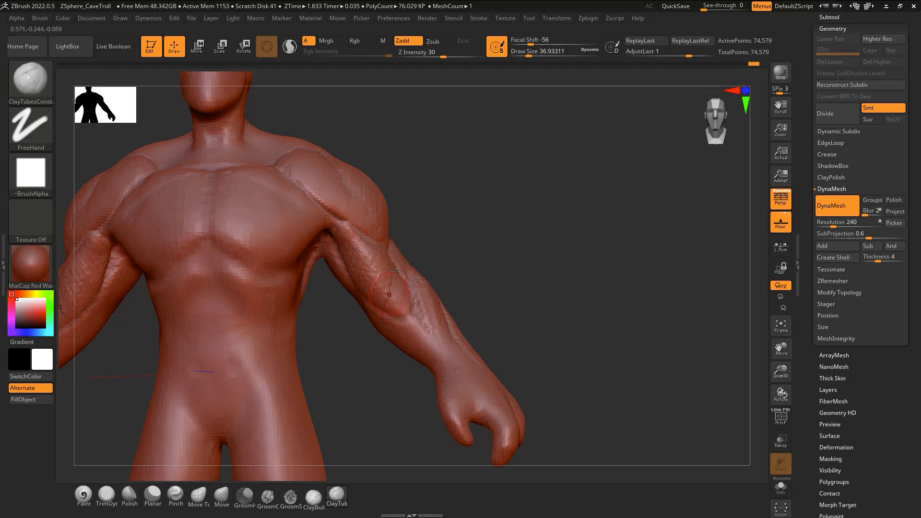
pyautogui.moveTo(408, 300)
pyautogui.mouseDown(button='right')
pyautogui.moveTo(350, 281)
pyautogui.moveTo(430, 251)
pyautogui.moveTo(452, 222)
pyautogui.moveTo(431, 279)
pyautogui.moveTo(406, 309)
pyautogui.mouseUp(button='right')
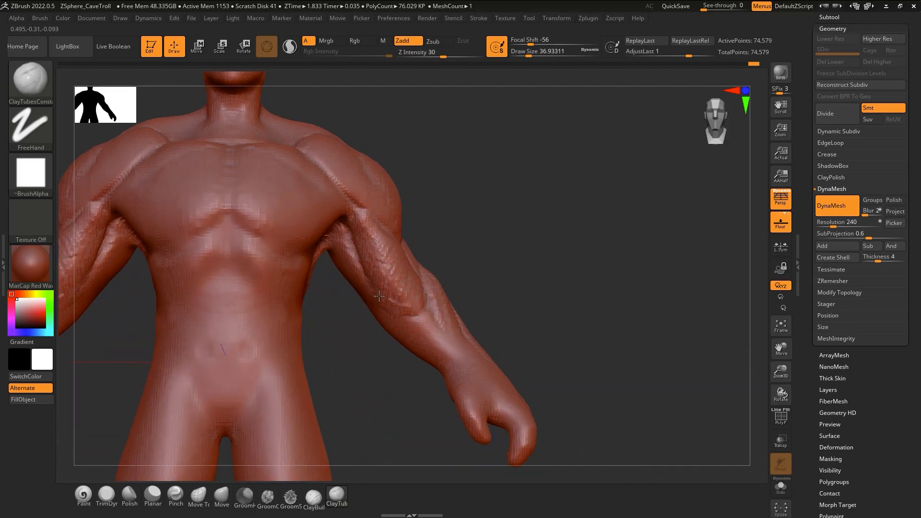
pyautogui.moveTo(410, 277); pyautogui.dragTo(413, 239, button='right')
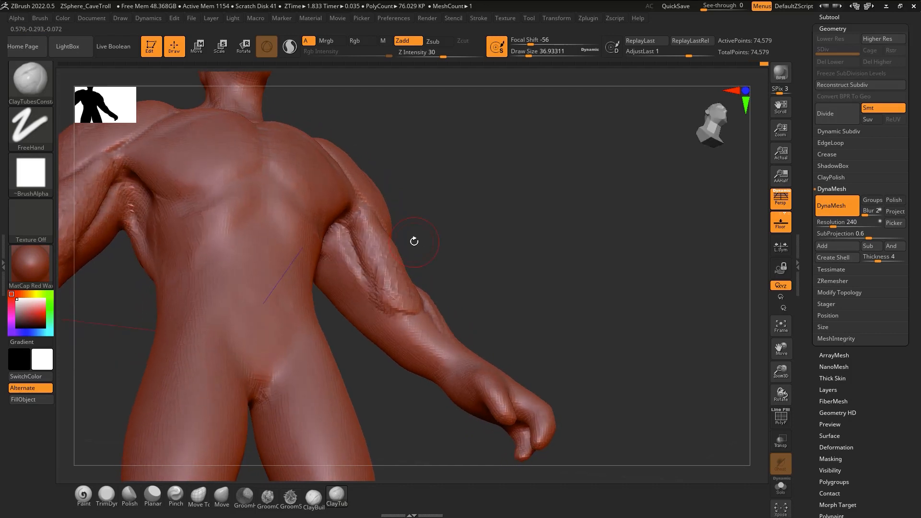
# Smooth the clay strokes on the biceps and blend its lower end into the elbow
pyautogui.keyDown('shift'); pyautogui.moveTo(385, 313); pyautogui.dragTo(405, 303); pyautogui.keyUp('shift')
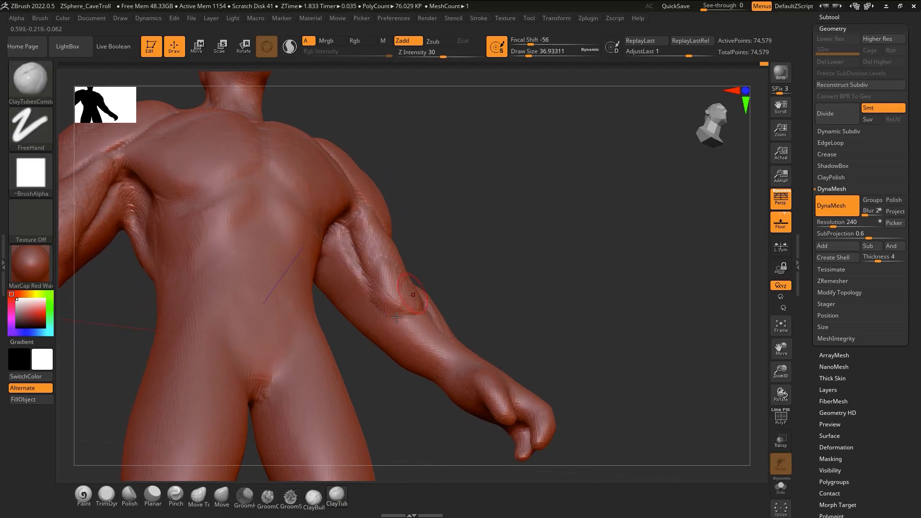
pyautogui.moveTo(415, 269); pyautogui.dragTo(381, 288, button='right')
pyautogui.moveTo(376, 224); pyautogui.dragTo(382, 290)
# Carve the separation between the biceps and the inner upper arm muscles with the DamStandard brush
pyautogui.press('b')
pyautogui.press('d')
pyautogui.press('s')
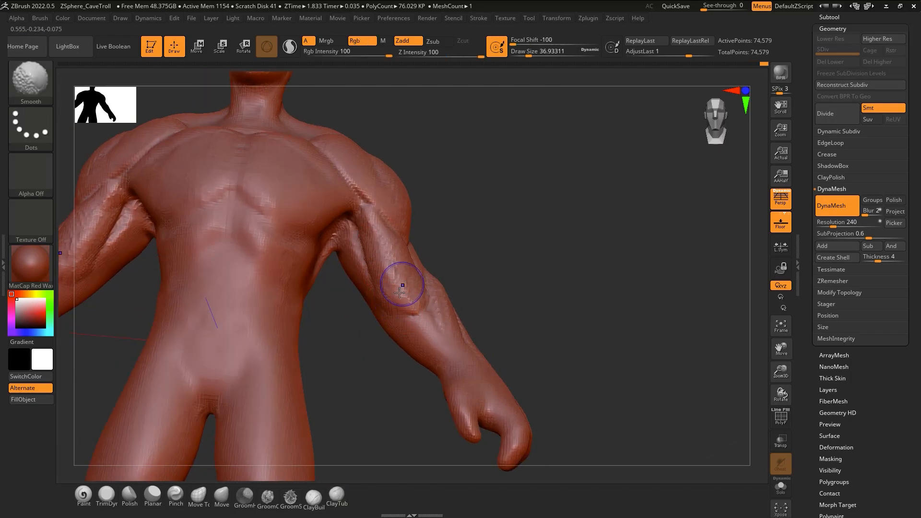
pyautogui.moveTo(401, 282)
pyautogui.mouseDown(button='right')
pyautogui.moveTo(379, 298)
pyautogui.moveTo(385, 315)
pyautogui.moveTo(371, 274)
pyautogui.mouseUp(button='right')
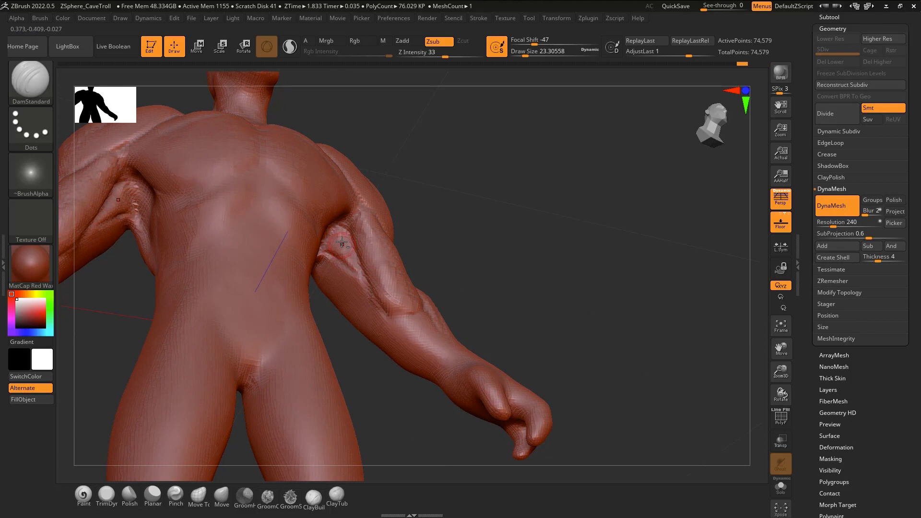
# Build up the inner triceps area from the armpit toward the elbow with the ClayTubes brush
pyautogui.press('b')
pyautogui.press('c')
pyautogui.press('t')
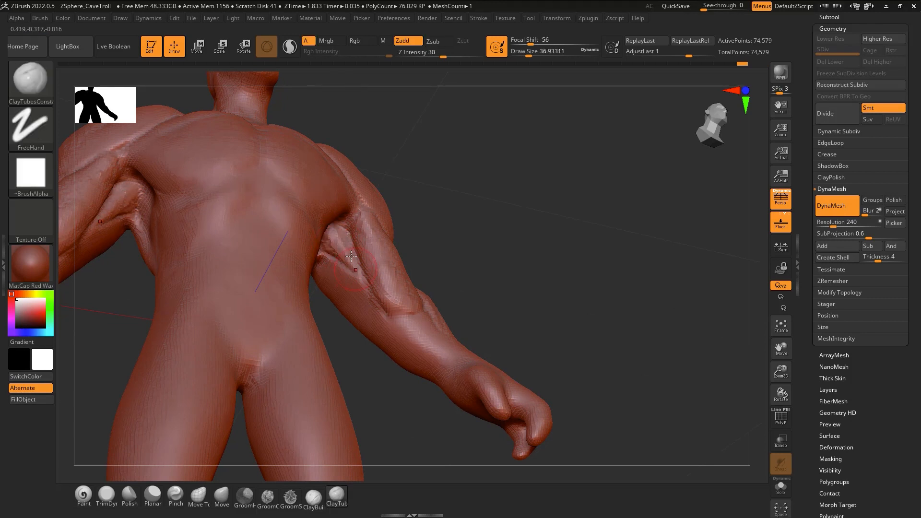
pyautogui.moveTo(325, 263); pyautogui.dragTo(391, 319)
pyautogui.moveTo(358, 269)
pyautogui.mouseDown(button='right')
pyautogui.moveTo(373, 273)
pyautogui.moveTo(370, 288)
pyautogui.mouseUp(button='right')
# Carve grooves between the inner upper arm muscles down to the elbow with the DamStandard brush
pyautogui.press('b')
pyautogui.press('d')
pyautogui.press('s')
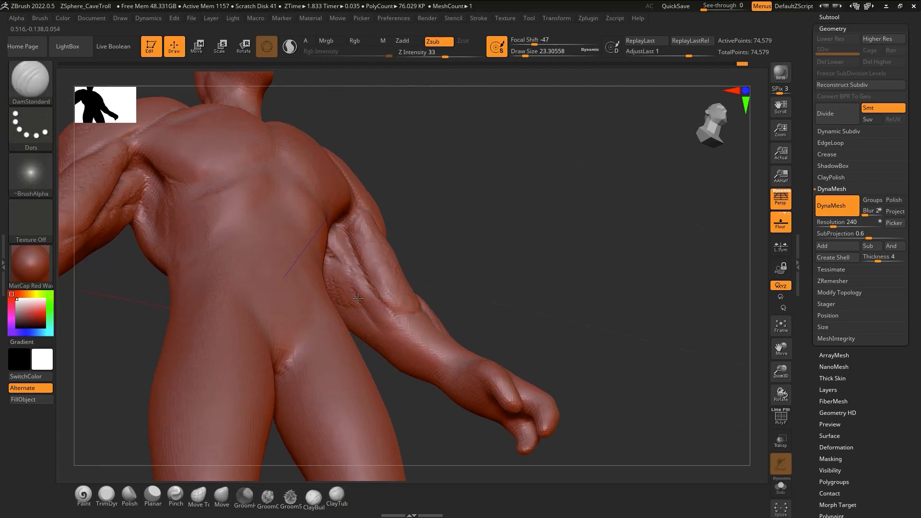
pyautogui.moveTo(339, 252); pyautogui.dragTo(362, 287)
pyautogui.moveTo(386, 323); pyautogui.dragTo(392, 329)
# Refine and smooth the muscle transitions around the elbow and upper forearm
pyautogui.press('shift')
pyautogui.moveTo(416, 301); pyautogui.dragTo(383, 341)
pyautogui.moveTo(444, 302)
pyautogui.mouseDown(button='right')
pyautogui.moveTo(416, 319)
pyautogui.moveTo(434, 312)
pyautogui.mouseUp(button='right')
pyautogui.press('shift')
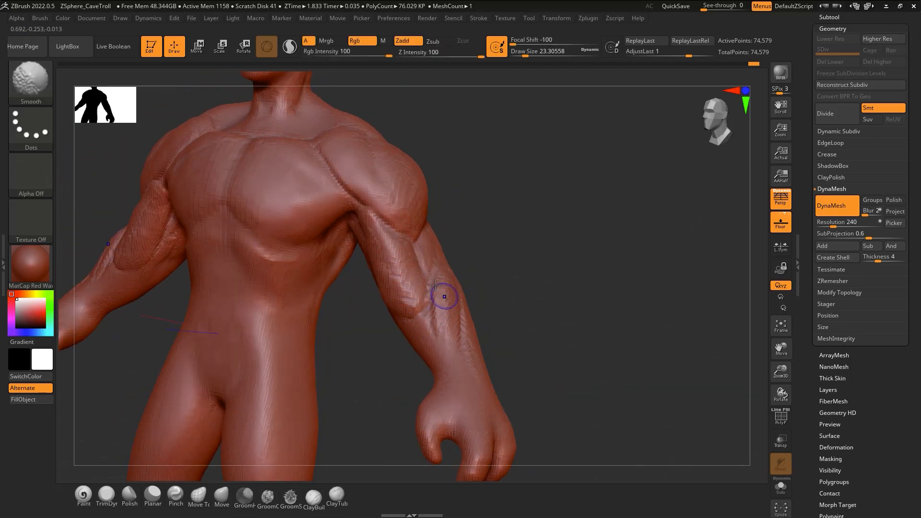
pyautogui.moveTo(438, 268)
pyautogui.mouseDown(button='right')
pyautogui.moveTo(456, 307)
pyautogui.moveTo(451, 287)
pyautogui.moveTo(456, 355)
pyautogui.mouseUp(button='right')
pyautogui.rightClick(477, 299)
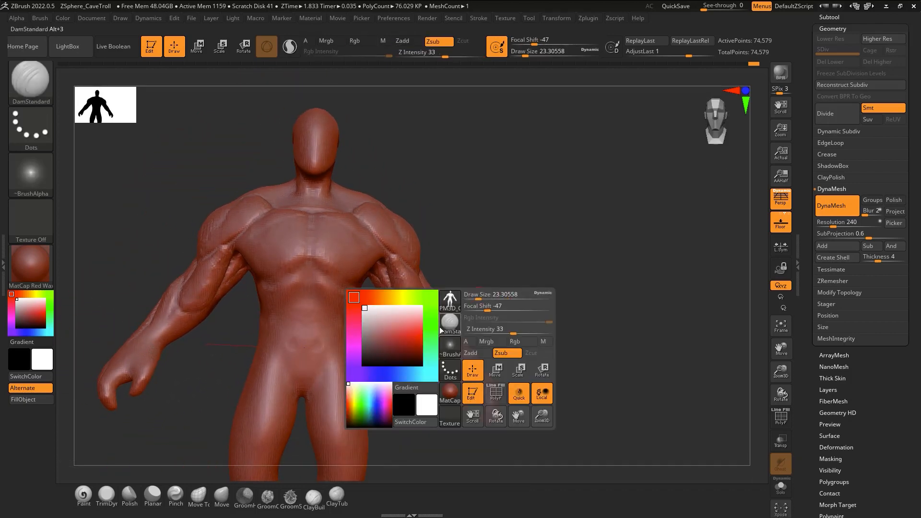
pyautogui.moveTo(447, 270)
pyautogui.mouseDown(button='right')
pyautogui.moveTo(459, 268)
pyautogui.moveTo(448, 288)
pyautogui.moveTo(462, 274)
pyautogui.moveTo(458, 283)
pyautogui.moveTo(421, 310)
pyautogui.moveTo(433, 270)
pyautogui.mouseUp(button='right')
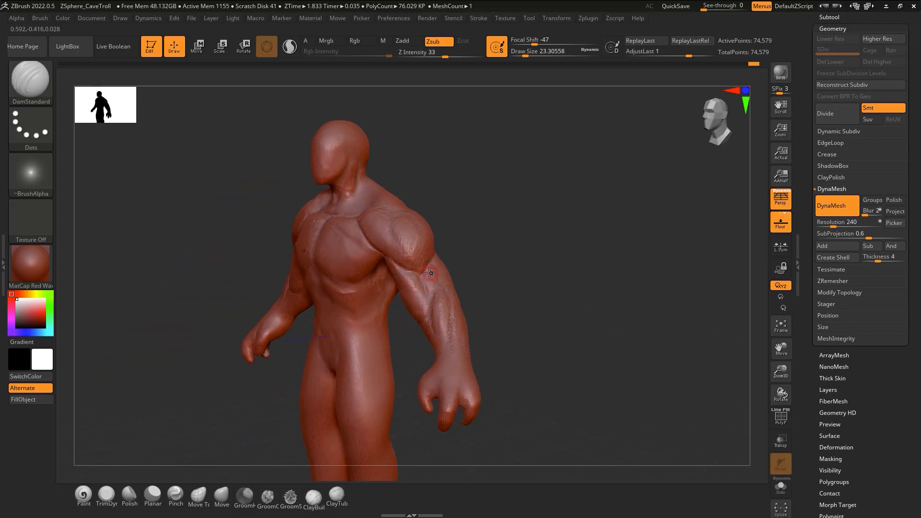
# Add clay to the upper forearm muscle beside the biceps' lower end with the ClayTubes brush
pyautogui.press('b')
pyautogui.press('c')
pyautogui.press('t')
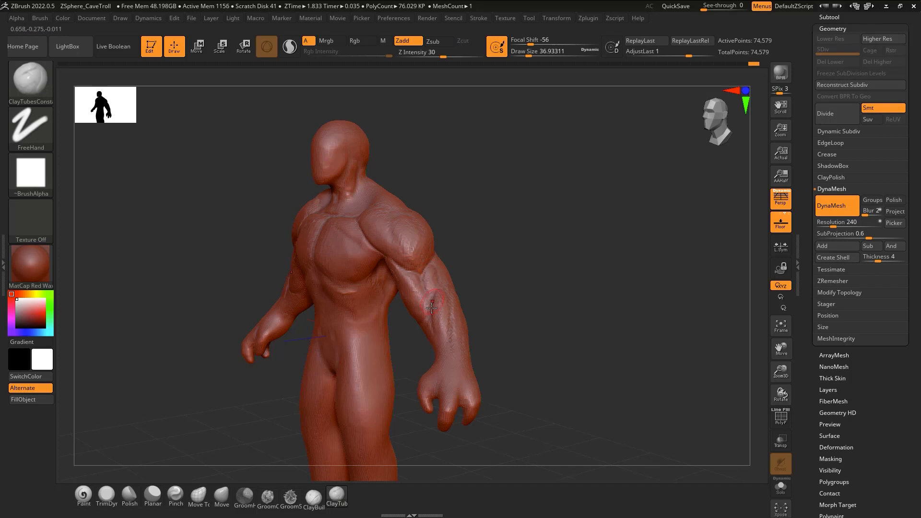
pyautogui.moveTo(432, 307); pyautogui.dragTo(425, 286, button='right')
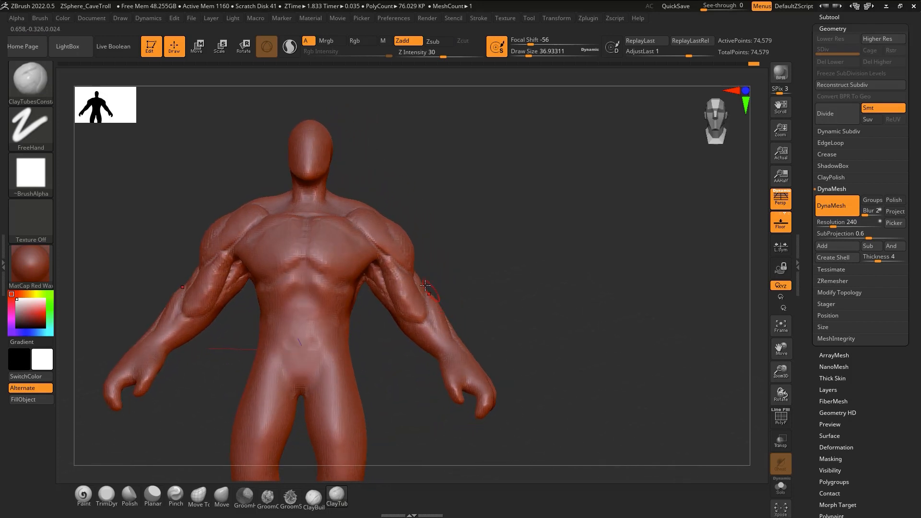
# Add a raised clay patch for the elbow bone on the back of the arm
pyautogui.moveTo(417, 321)
pyautogui.mouseDown(button='right')
pyautogui.moveTo(414, 339)
pyautogui.moveTo(439, 317)
pyautogui.moveTo(442, 330)
pyautogui.moveTo(422, 307)
pyautogui.moveTo(432, 282)
pyautogui.moveTo(413, 339)
pyautogui.moveTo(488, 334)
pyautogui.moveTo(499, 317)
pyautogui.mouseUp(button='right')
pyautogui.moveTo(500, 317); pyautogui.dragTo(497, 323)
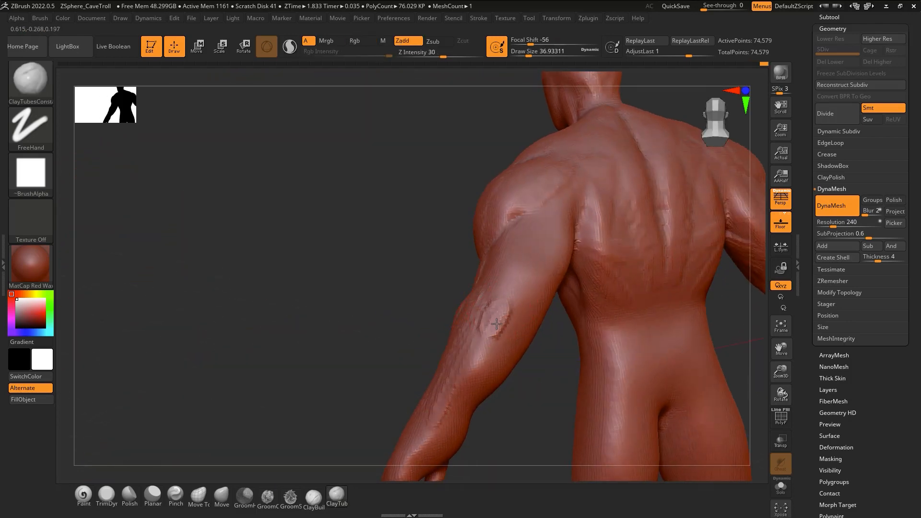
pyautogui.moveTo(496, 324); pyautogui.dragTo(504, 307, button='right')
pyautogui.moveTo(480, 362)
pyautogui.keyDown('ctrl'); pyautogui.mouseDown(button='right')
pyautogui.moveTo(478, 352)
pyautogui.moveTo(470, 430)
pyautogui.moveTo(482, 333)
pyautogui.moveTo(471, 353)
pyautogui.mouseUp(button='right'); pyautogui.keyUp('ctrl')
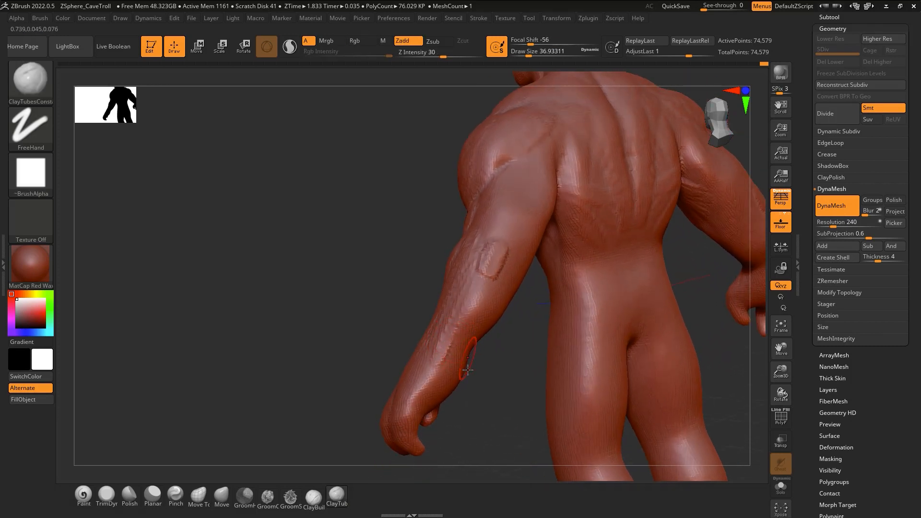
# Reshape the back contour of the elbow, upper arm and forearm with the Move brush
pyautogui.press('b')
pyautogui.press('m')
pyautogui.press('v')
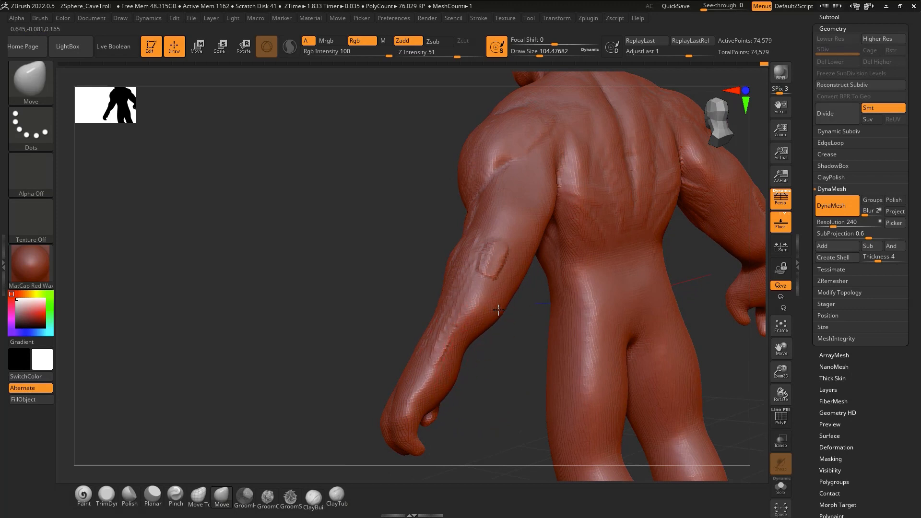
pyautogui.moveTo(498, 310); pyautogui.dragTo(493, 305)
pyautogui.moveTo(504, 320)
pyautogui.mouseDown(button='right')
pyautogui.moveTo(503, 300)
pyautogui.moveTo(501, 311)
pyautogui.mouseUp(button='right')
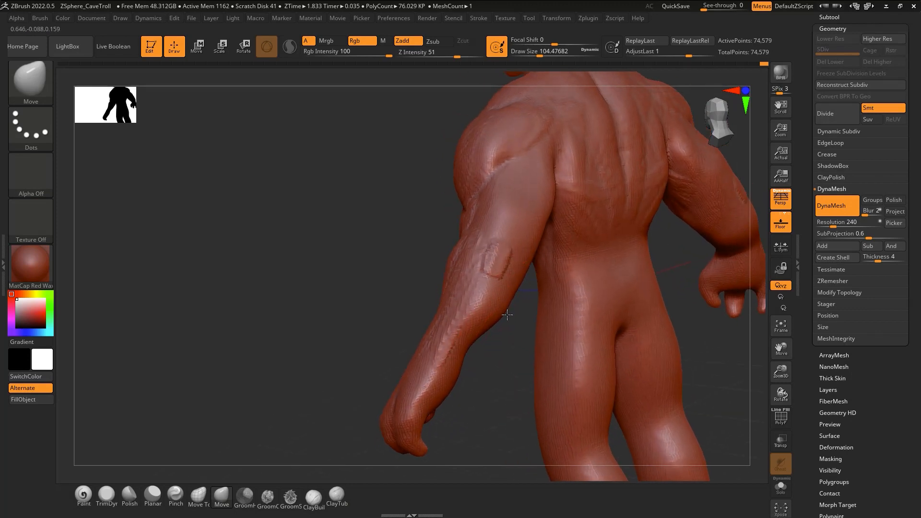
pyautogui.moveTo(530, 273); pyautogui.dragTo(520, 267)
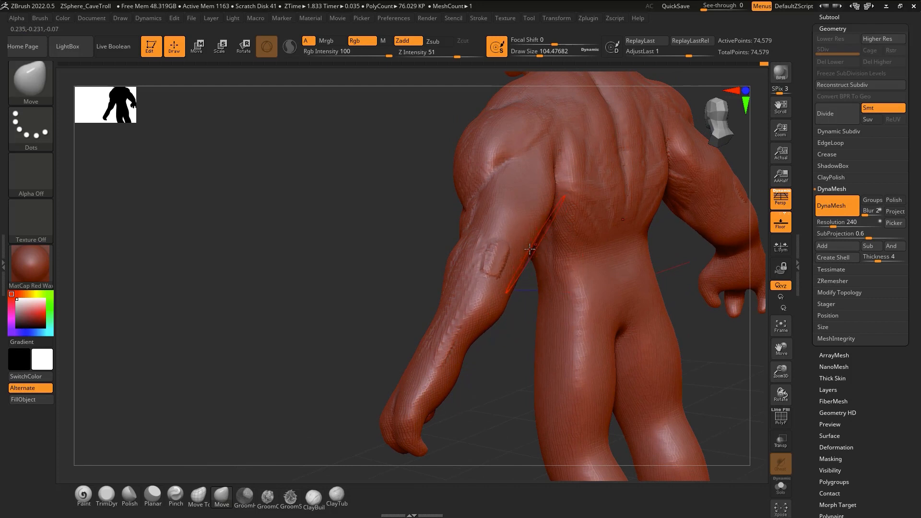
pyautogui.moveTo(541, 228)
pyautogui.mouseDown(button='right')
pyautogui.moveTo(559, 206)
pyautogui.moveTo(523, 225)
pyautogui.mouseUp(button='right')
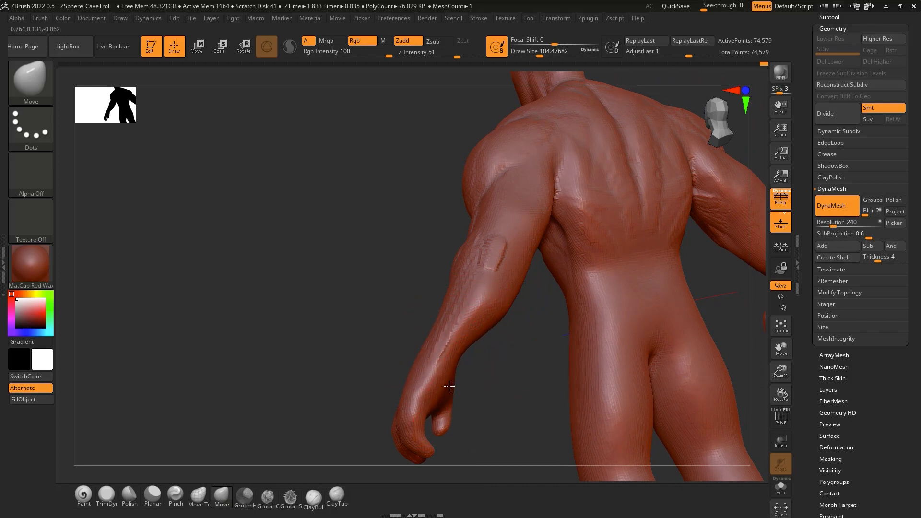
pyautogui.moveTo(462, 394); pyautogui.dragTo(468, 381, button='right')
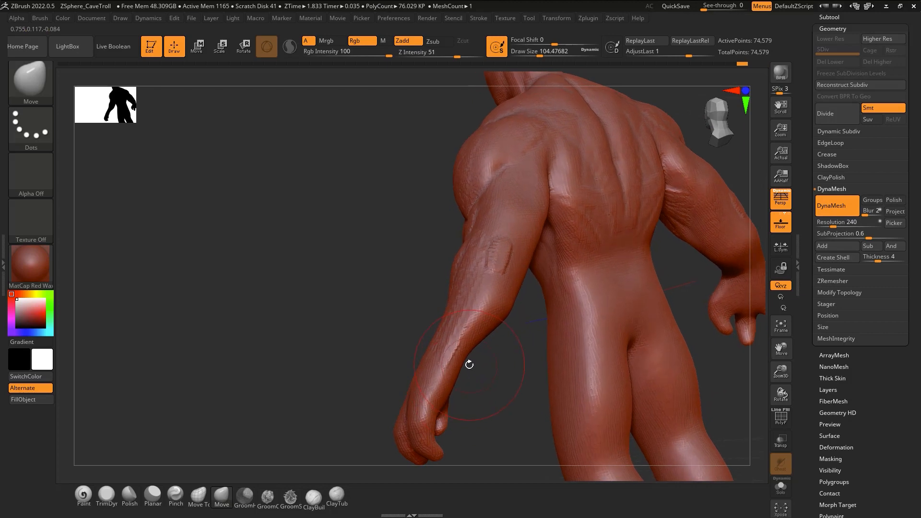
# Build up the lower forearm and the back of the wrist with the ClayTubes brush
pyautogui.press('b')
pyautogui.press('c')
pyautogui.press('t')
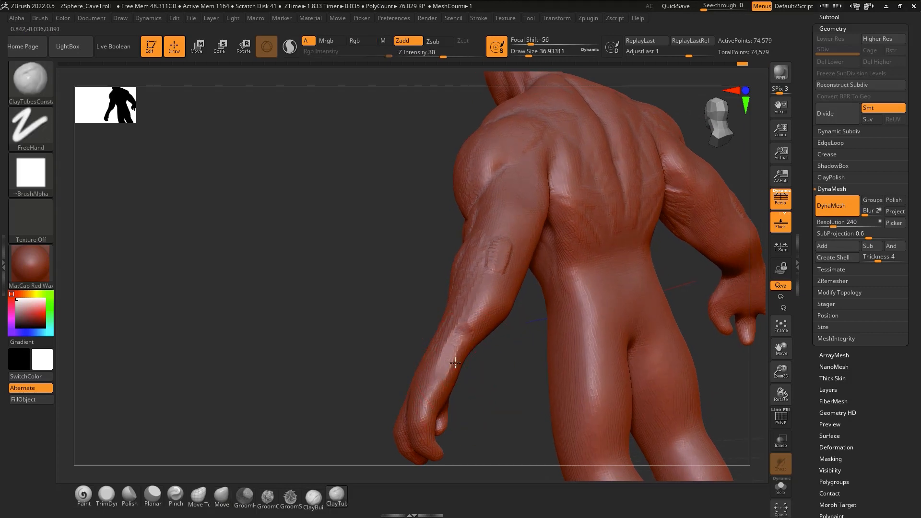
pyautogui.moveTo(455, 363); pyautogui.dragTo(432, 392, button='right')
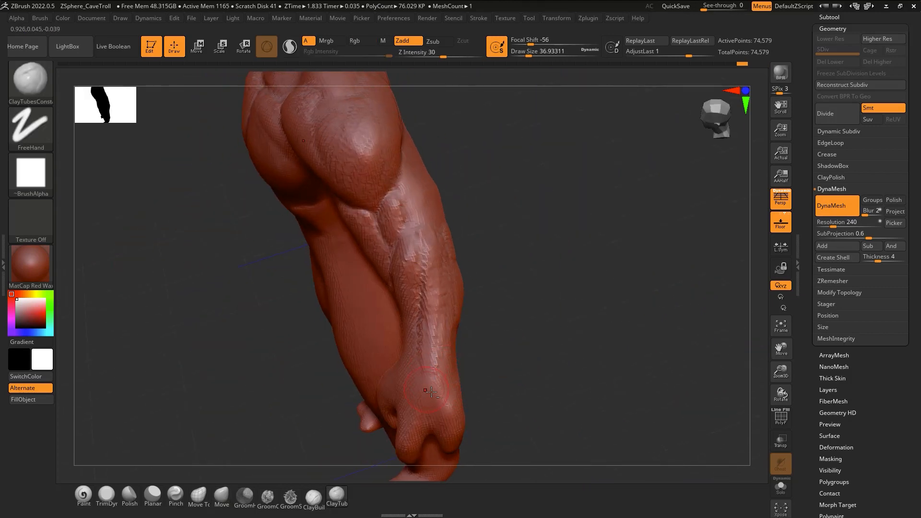
pyautogui.moveTo(414, 389); pyautogui.dragTo(454, 388)
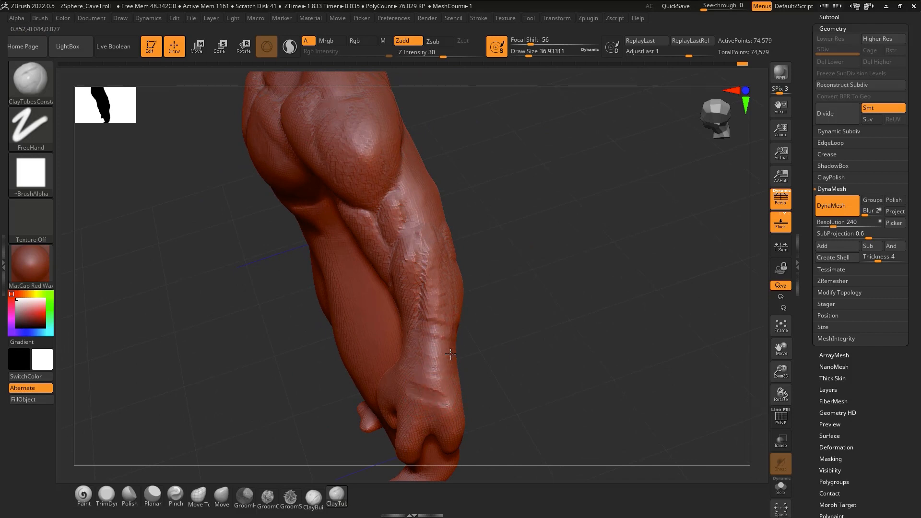
# Smooth the clay strokes on the lower forearm, wrist and inner forearm
pyautogui.moveTo(433, 336)
pyautogui.keyDown('shift'); pyautogui.mouseDown()
pyautogui.moveTo(433, 362)
pyautogui.moveTo(450, 399)
pyautogui.mouseUp(); pyautogui.keyUp('shift')
pyautogui.moveTo(429, 312)
pyautogui.mouseDown(button='right')
pyautogui.moveTo(461, 290)
pyautogui.moveTo(487, 291)
pyautogui.moveTo(500, 304)
pyautogui.mouseUp(button='right')
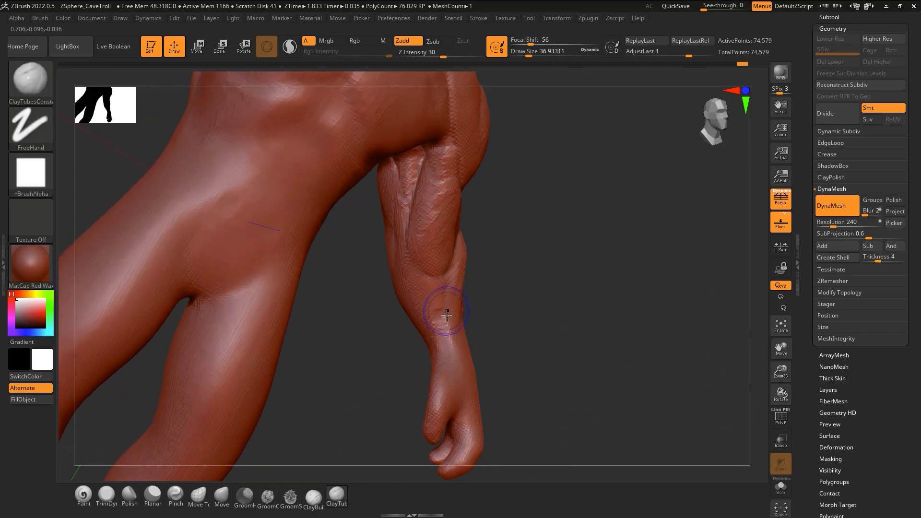
pyautogui.keyDown('shift'); pyautogui.moveTo(446, 313); pyautogui.dragTo(449, 383); pyautogui.keyUp('shift')
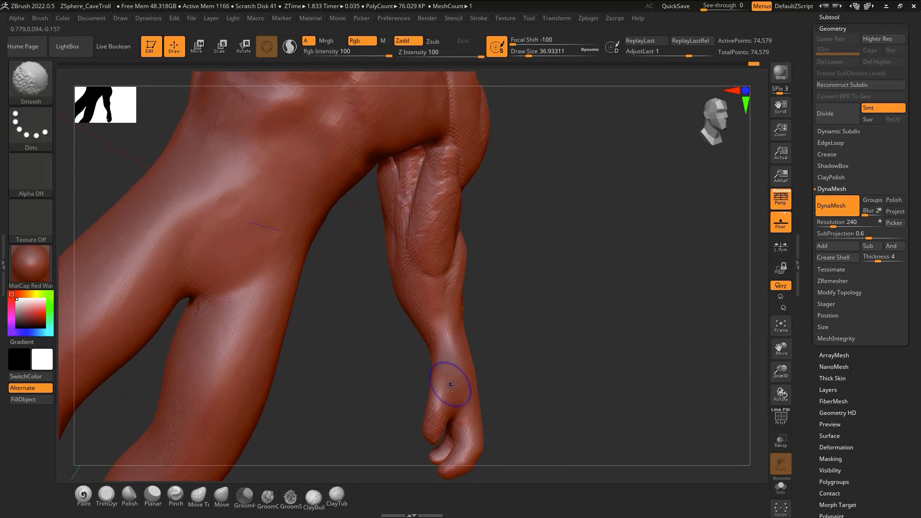
# Flatten the inner forearm toward the wrist with the Polish brush
pyautogui.click(130, 497)
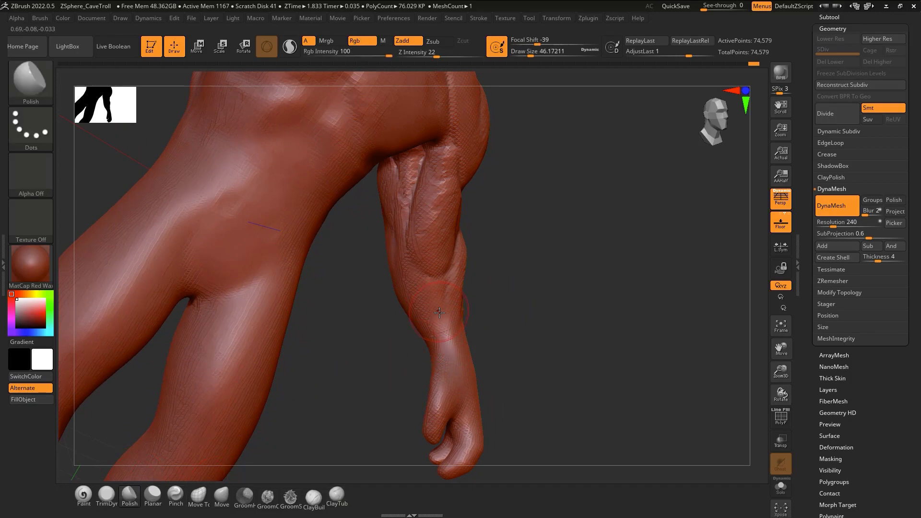
pyautogui.moveTo(437, 349)
pyautogui.mouseDown(button='right')
pyautogui.moveTo(461, 354)
pyautogui.moveTo(471, 342)
pyautogui.moveTo(448, 321)
pyautogui.moveTo(503, 353)
pyautogui.moveTo(511, 306)
pyautogui.mouseUp(button='right')
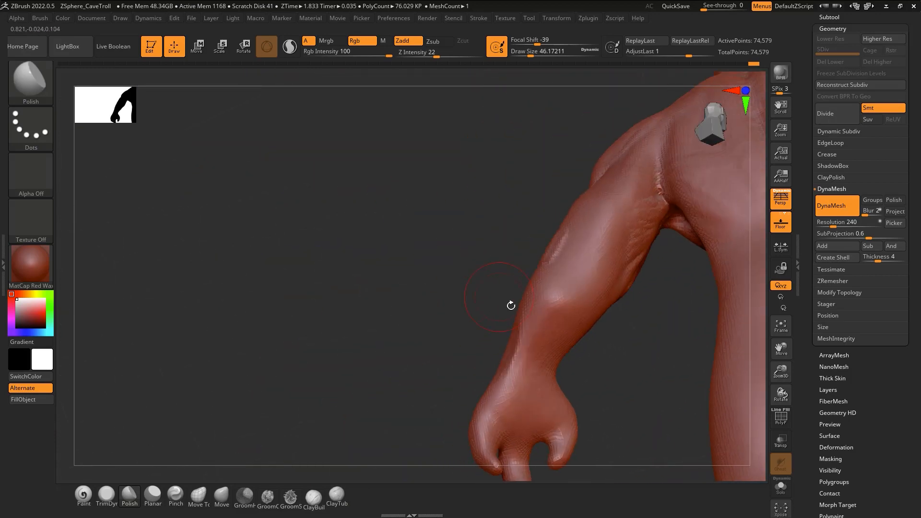
pyautogui.moveTo(558, 342); pyautogui.dragTo(553, 344, button='right')
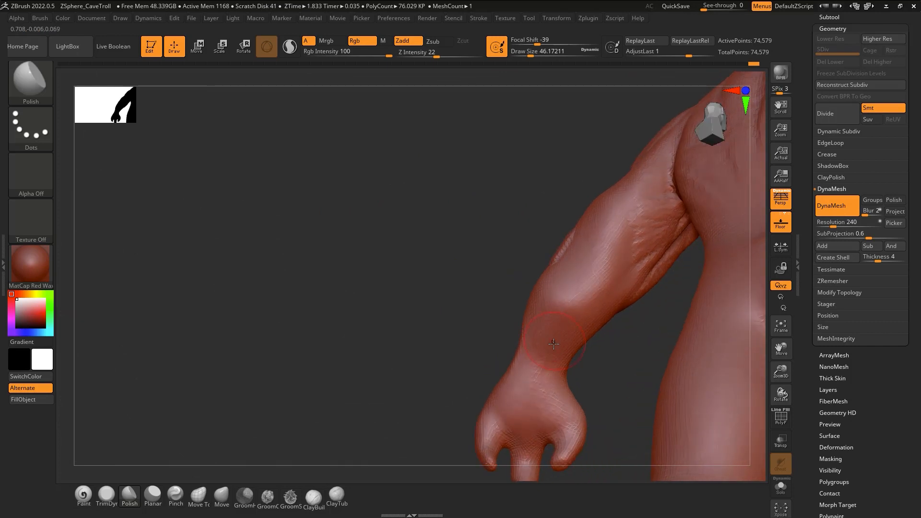
# Add clay strokes along the underside of the forearm above the wrist with the ClayTubes brush
pyautogui.press('b')
pyautogui.press('c')
pyautogui.press('t')
pyautogui.moveTo(540, 371)
pyautogui.mouseDown()
pyautogui.moveTo(529, 391)
pyautogui.moveTo(536, 403)
pyautogui.moveTo(532, 356)
pyautogui.mouseUp()
pyautogui.moveTo(538, 347); pyautogui.dragTo(563, 333, button='right')
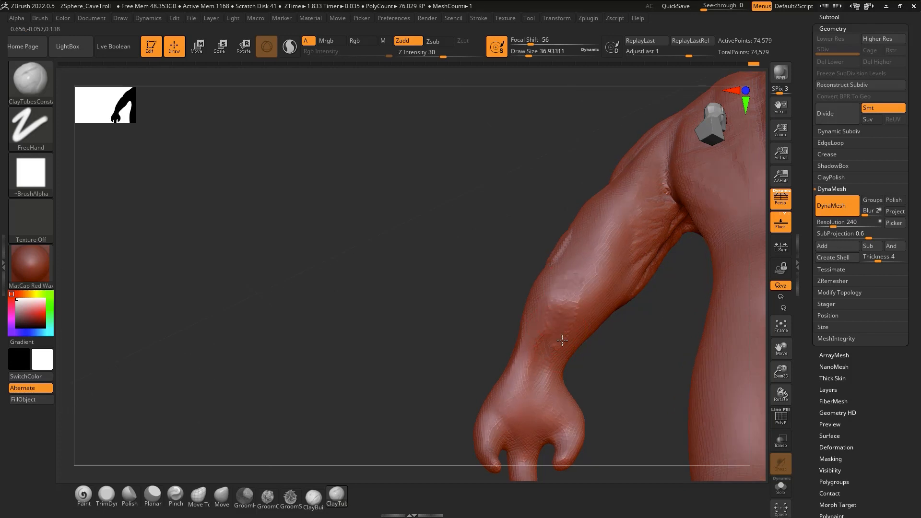
# Build up the outer forearm above the wrist with more ClayTubes strokes
pyautogui.moveTo(562, 341)
pyautogui.mouseDown()
pyautogui.moveTo(544, 338)
pyautogui.moveTo(551, 335)
pyautogui.mouseUp()
pyautogui.moveTo(560, 331); pyautogui.dragTo(587, 314, button='right')
pyautogui.moveTo(576, 283)
pyautogui.mouseDown()
pyautogui.moveTo(609, 209)
pyautogui.moveTo(559, 255)
pyautogui.moveTo(559, 284)
pyautogui.moveTo(595, 262)
pyautogui.moveTo(605, 285)
pyautogui.moveTo(576, 269)
pyautogui.moveTo(547, 288)
pyautogui.moveTo(591, 275)
pyautogui.moveTo(600, 240)
pyautogui.moveTo(547, 288)
pyautogui.mouseUp()
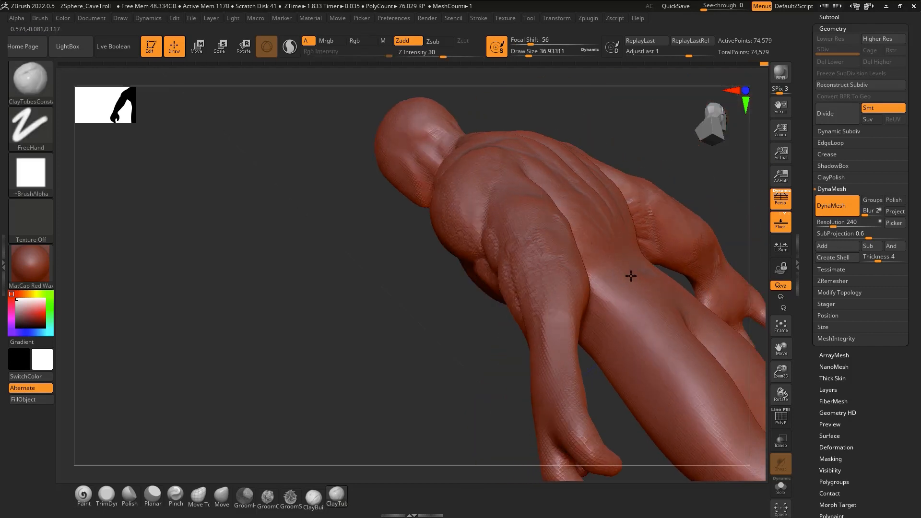
# Reshape the silhouette of the forearm and elbow with the Move brush
pyautogui.moveTo(631, 276)
pyautogui.mouseDown(button='right')
pyautogui.moveTo(600, 269)
pyautogui.moveTo(592, 323)
pyautogui.mouseUp(button='right')
pyautogui.press('b')
pyautogui.press('m')
pyautogui.press('v')
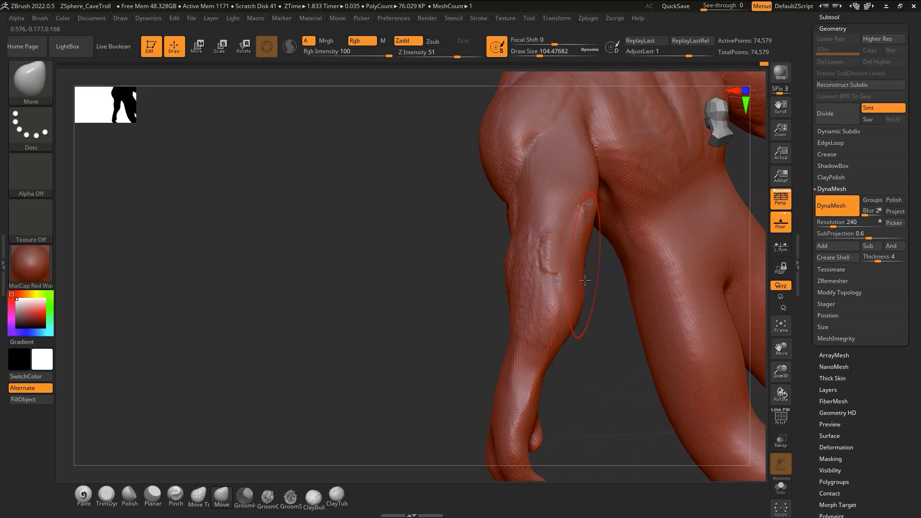
pyautogui.moveTo(585, 280)
pyautogui.mouseDown(button='right')
pyautogui.moveTo(593, 278)
pyautogui.moveTo(573, 278)
pyautogui.mouseUp(button='right')
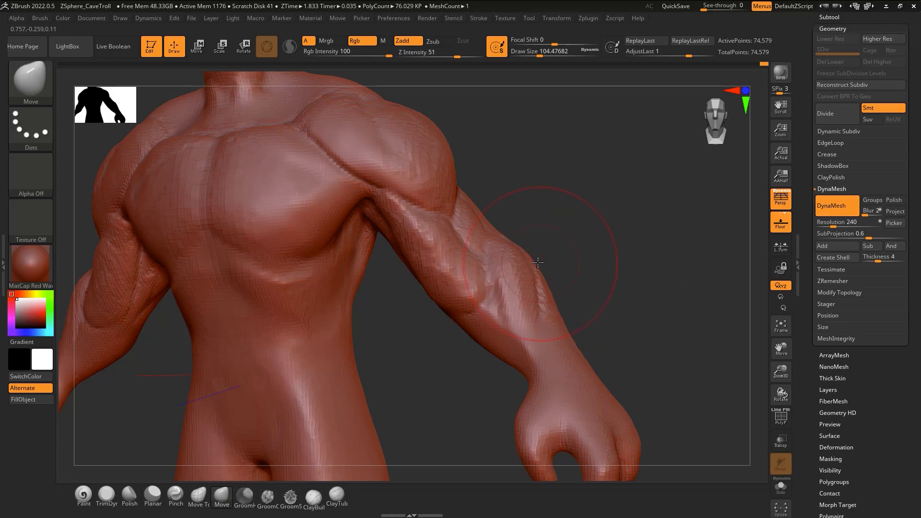
pyautogui.moveTo(564, 294)
pyautogui.mouseDown(button='right')
pyautogui.moveTo(572, 309)
pyautogui.moveTo(482, 349)
pyautogui.moveTo(499, 336)
pyautogui.mouseUp(button='right')
pyautogui.moveTo(568, 334); pyautogui.dragTo(555, 329, button='right')
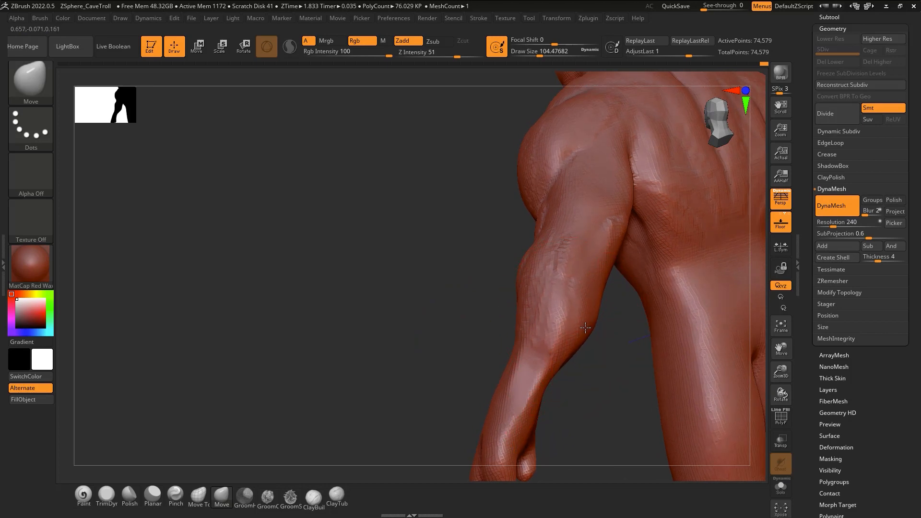
pyautogui.moveTo(604, 290); pyautogui.dragTo(566, 316, button='right')
# Smooth the outer forearm and inner elbow, and remesh the body with DynaMesh
pyautogui.keyDown('shift'); pyautogui.moveTo(543, 298); pyautogui.dragTo(539, 352); pyautogui.keyUp('shift')
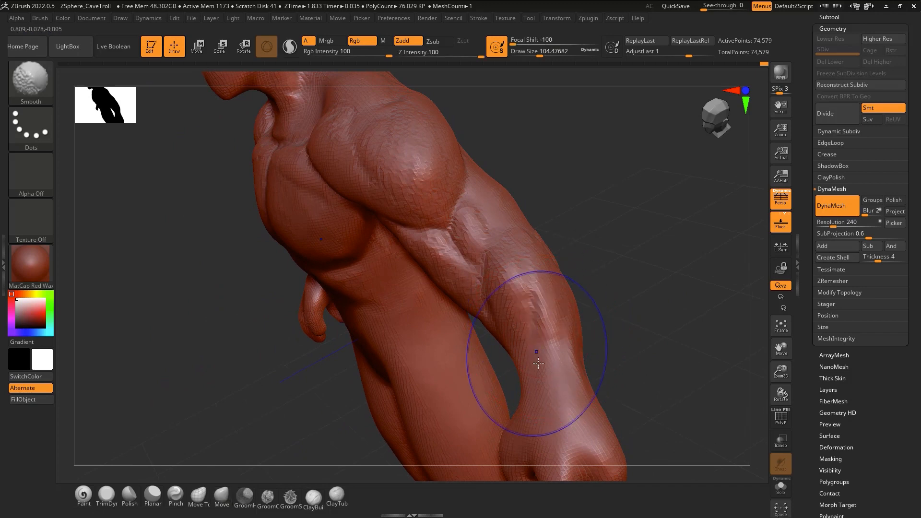
pyautogui.moveTo(537, 331)
pyautogui.mouseDown(button='right')
pyautogui.moveTo(525, 308)
pyautogui.moveTo(485, 314)
pyautogui.mouseUp(button='right')
pyautogui.keyDown('shift'); pyautogui.moveTo(482, 314); pyautogui.dragTo(488, 307); pyautogui.keyUp('shift')
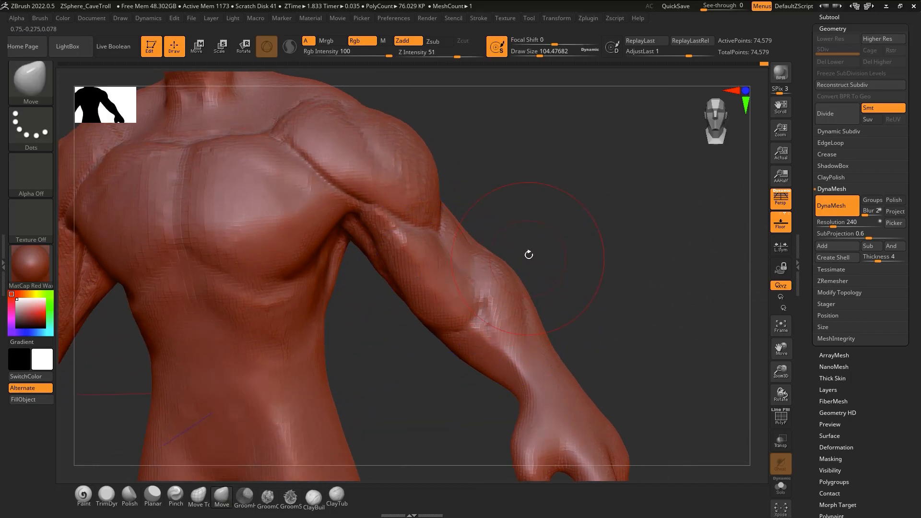
pyautogui.moveTo(528, 255); pyautogui.dragTo(534, 242, button='right')
pyautogui.keyDown('ctrl'); pyautogui.moveTo(545, 234); pyautogui.dragTo(559, 243); pyautogui.keyUp('ctrl')
# Smooth the clay strokes on the biceps and inner upper arm
pyautogui.moveTo(520, 286)
pyautogui.mouseDown(button='right')
pyautogui.moveTo(545, 259)
pyautogui.moveTo(531, 269)
pyautogui.mouseUp(button='right')
pyautogui.keyDown('shift'); pyautogui.moveTo(366, 276); pyautogui.dragTo(399, 317); pyautogui.keyUp('shift')
pyautogui.moveTo(398, 317)
pyautogui.mouseDown(button='right')
pyautogui.moveTo(393, 343)
pyautogui.moveTo(399, 293)
pyautogui.mouseUp(button='right')
pyautogui.moveTo(419, 259); pyautogui.dragTo(387, 255, button='right')
# Carve the crease between deltoid and chest and a diagonal groove across the upper pectoral with the DamStandard brush
pyautogui.press('b')
pyautogui.press('d')
pyautogui.press('s')
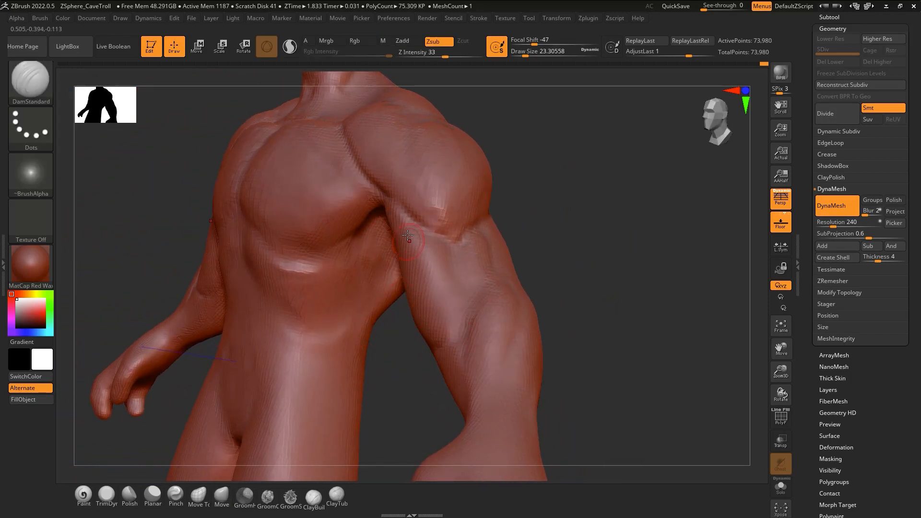
pyautogui.moveTo(394, 194); pyautogui.dragTo(312, 198, button='right')
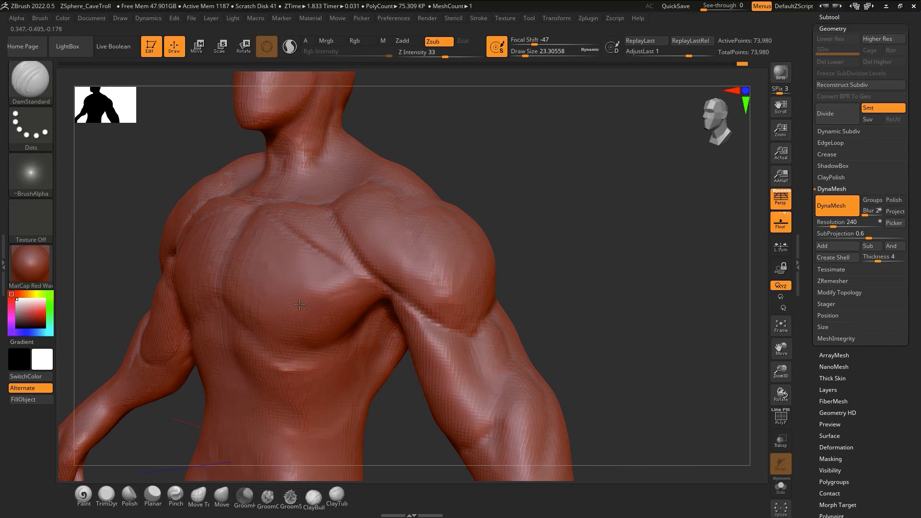
# Build up both pectoral muscles with horizontal ClayTubes strokes running from the sternum toward the armpits
pyautogui.press('b')
pyautogui.press('c')
pyautogui.press('t')
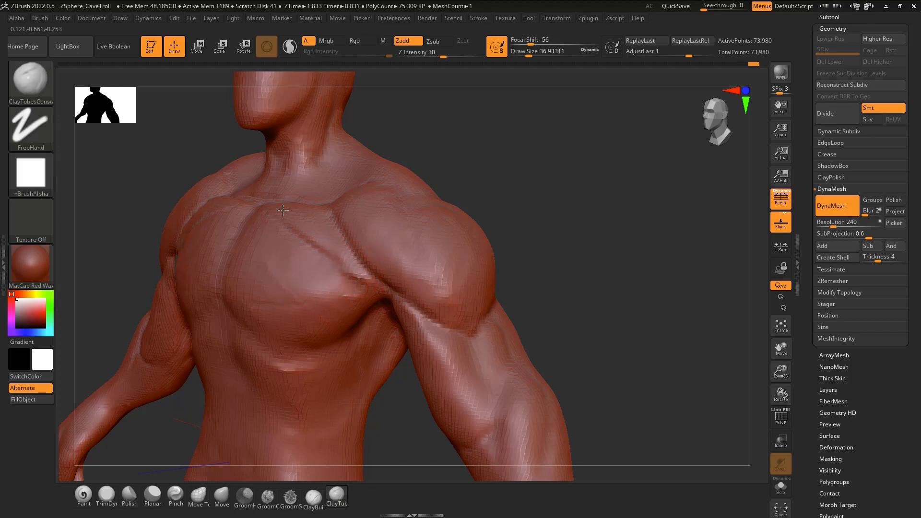
pyautogui.moveTo(248, 234); pyautogui.dragTo(339, 272, button='right')
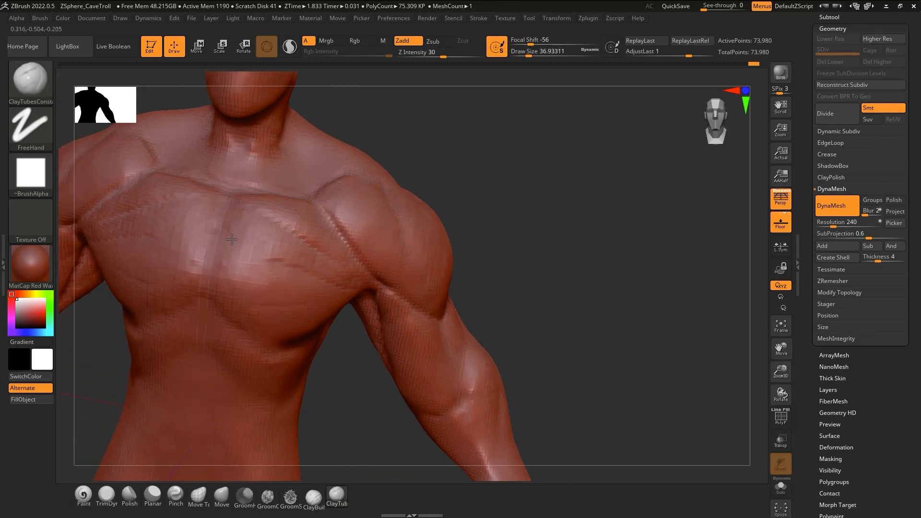
pyautogui.moveTo(162, 273); pyautogui.dragTo(281, 287)
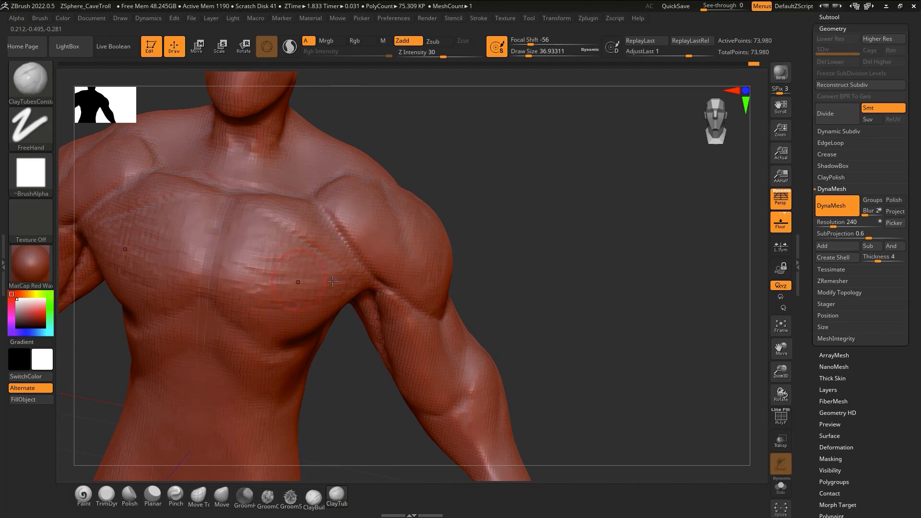
pyautogui.moveTo(342, 292)
pyautogui.mouseDown()
pyautogui.moveTo(260, 306)
pyautogui.moveTo(252, 288)
pyautogui.moveTo(286, 259)
pyautogui.mouseUp()
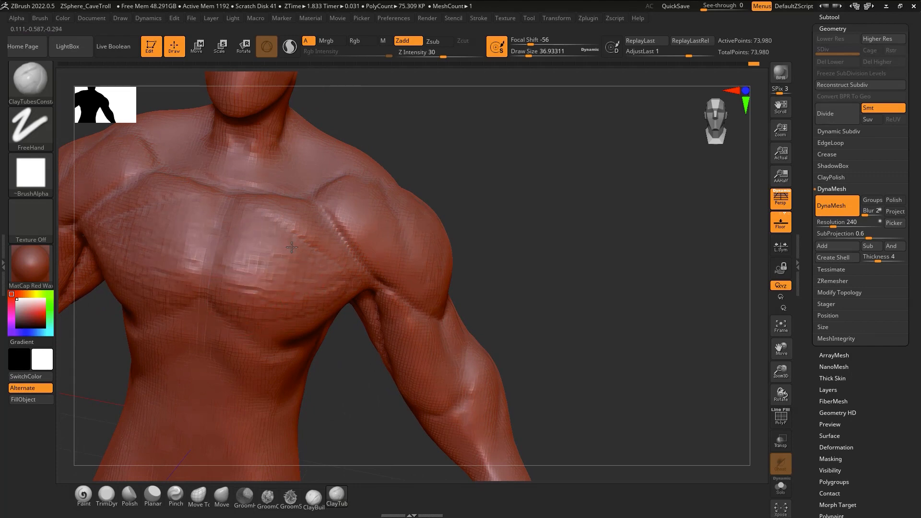
pyautogui.moveTo(328, 267)
pyautogui.mouseDown(button='right')
pyautogui.moveTo(365, 352)
pyautogui.moveTo(386, 357)
pyautogui.moveTo(377, 364)
pyautogui.moveTo(388, 308)
pyautogui.moveTo(382, 240)
pyautogui.moveTo(381, 363)
pyautogui.moveTo(323, 342)
pyautogui.mouseUp(button='right')
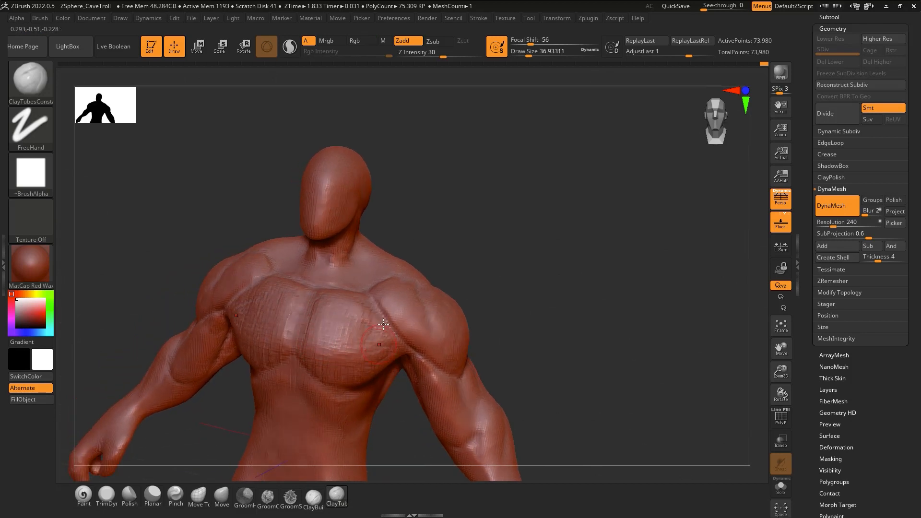
# Adjust the shape of the pectorals with the Move brush
pyautogui.press('b')
pyautogui.press('m')
pyautogui.press('v')
pyautogui.moveTo(384, 325)
pyautogui.mouseDown(button='right')
pyautogui.moveTo(403, 336)
pyautogui.moveTo(354, 303)
pyautogui.moveTo(374, 334)
pyautogui.moveTo(392, 332)
pyautogui.moveTo(359, 309)
pyautogui.mouseUp(button='right')
pyautogui.moveTo(392, 371); pyautogui.dragTo(345, 351, button='right')
# Carve the lower and outer edges of the pectorals with the DamStandard brush, and clear the mask
pyautogui.press('b')
pyautogui.press('d')
pyautogui.press('s')
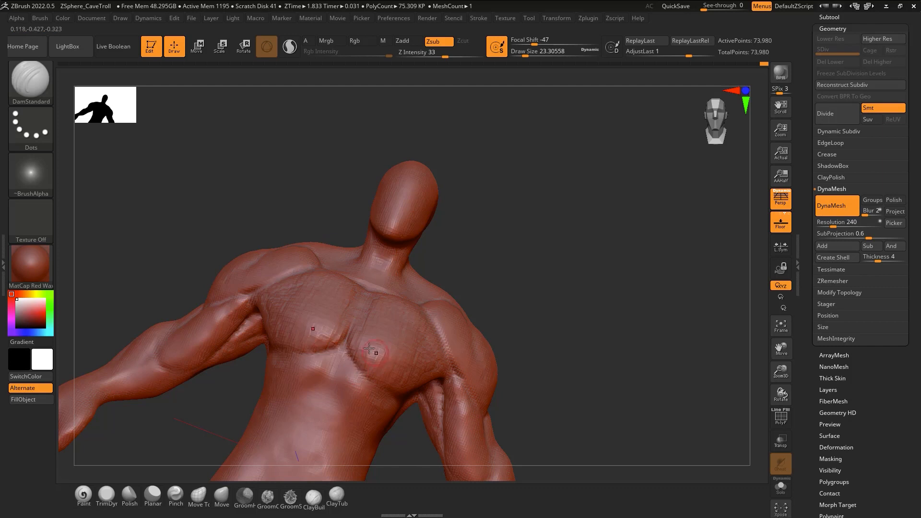
pyautogui.moveTo(352, 356); pyautogui.dragTo(372, 348, button='right')
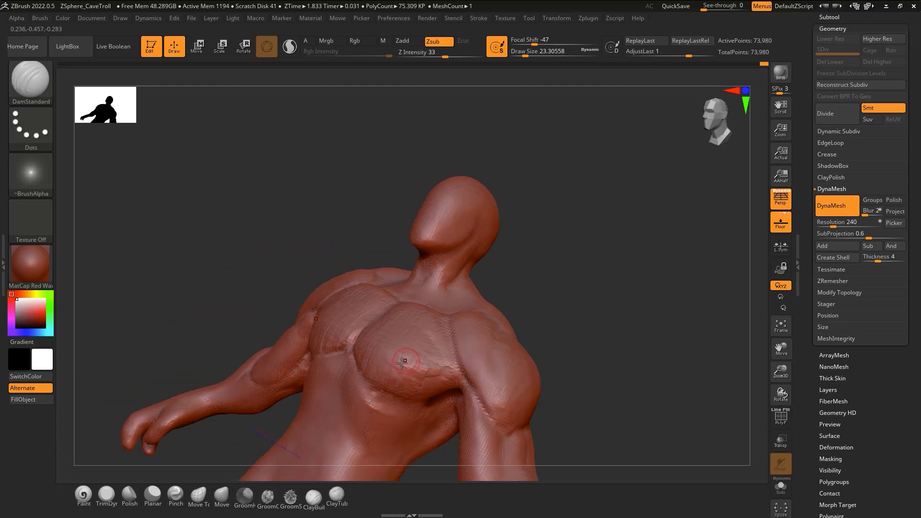
pyautogui.moveTo(370, 391); pyautogui.dragTo(396, 400, button='right')
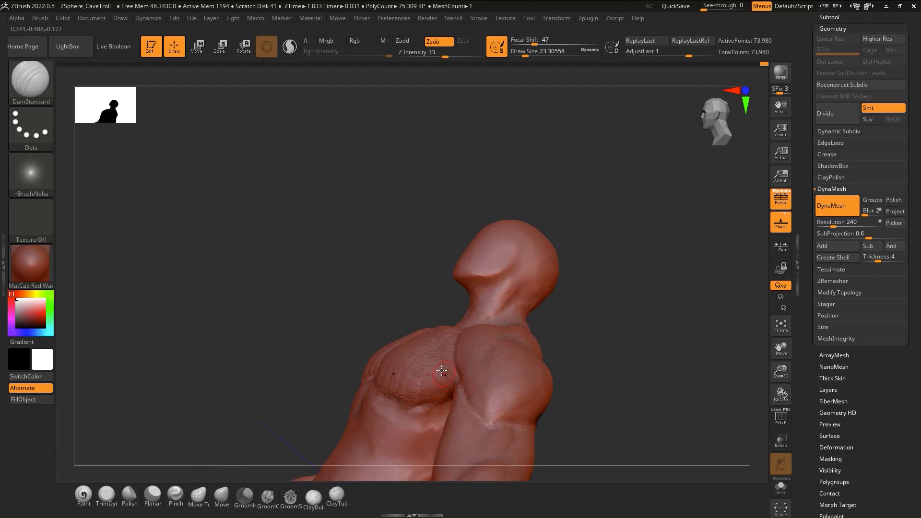
pyautogui.moveTo(441, 370); pyautogui.dragTo(445, 401, button='right')
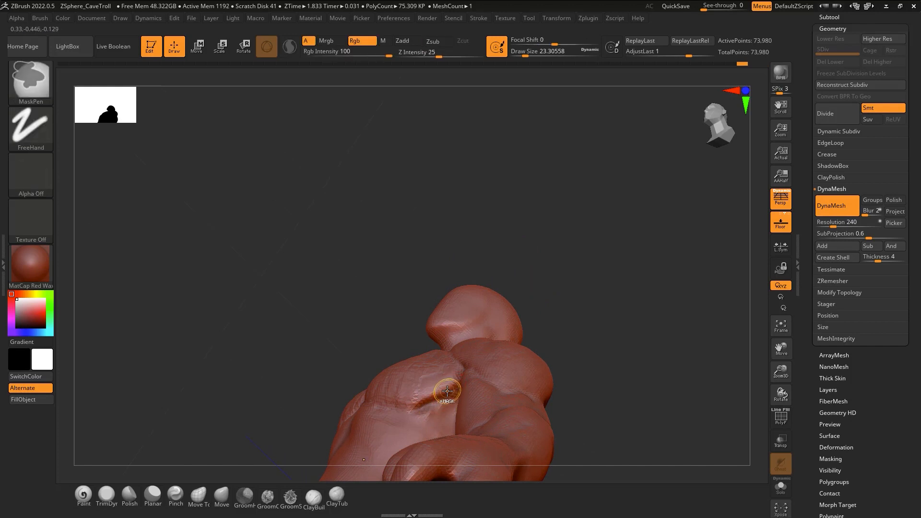
pyautogui.click(825, 459)
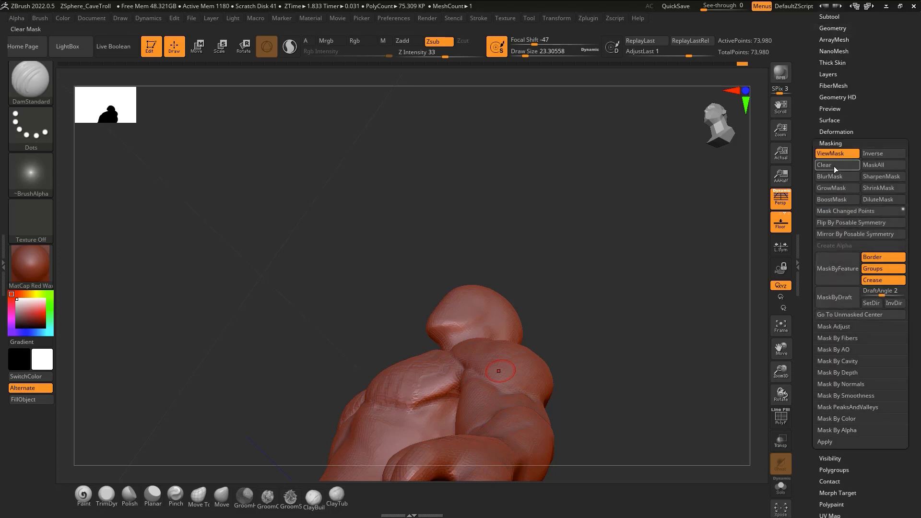
pyautogui.moveTo(422, 386); pyautogui.dragTo(449, 385, button='right')
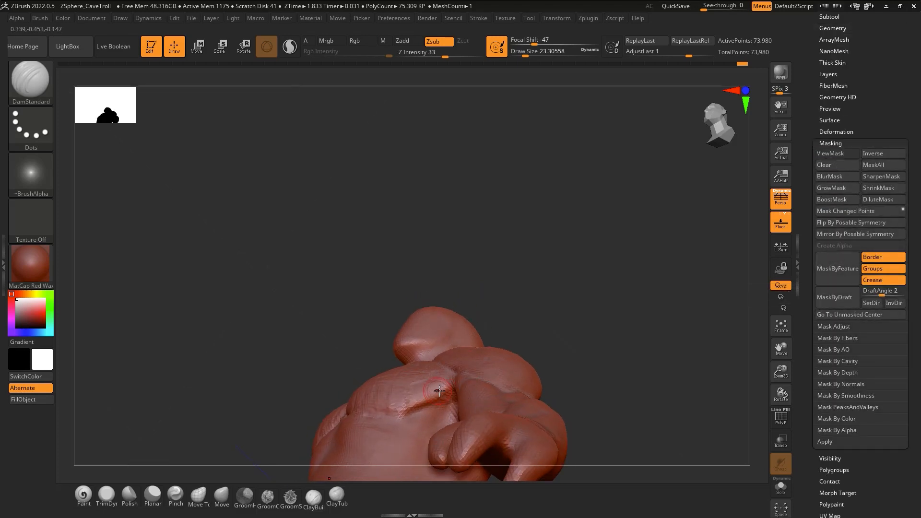
# Fill in the underside of the pectorals near the armpit with the ClayTubes brush and smooth the strokes
pyautogui.press('3')
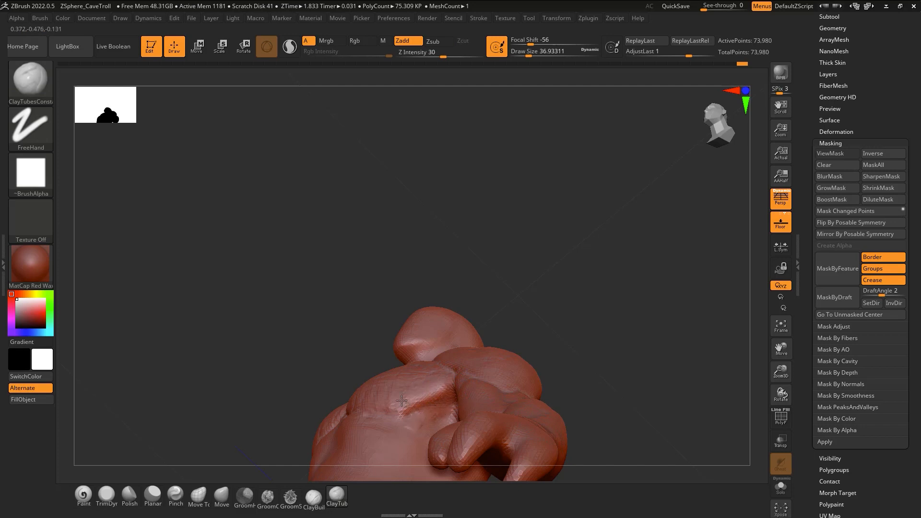
pyautogui.press('shift')
pyautogui.moveTo(450, 414); pyautogui.dragTo(444, 384, button='right')
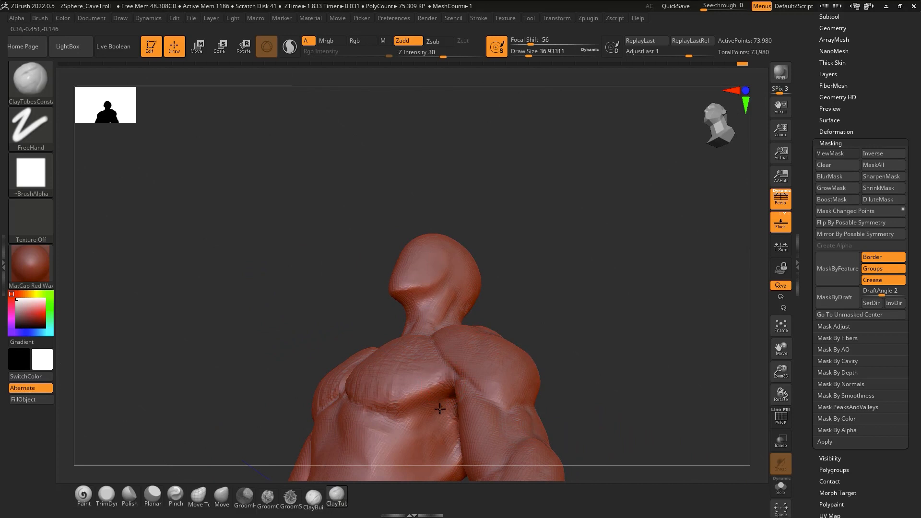
pyautogui.press('shift')
pyautogui.moveTo(424, 380)
pyautogui.mouseDown(button='right')
pyautogui.moveTo(457, 394)
pyautogui.moveTo(419, 357)
pyautogui.mouseUp(button='right')
pyautogui.keyDown('shift'); pyautogui.moveTo(390, 431); pyautogui.dragTo(426, 418); pyautogui.keyUp('shift')
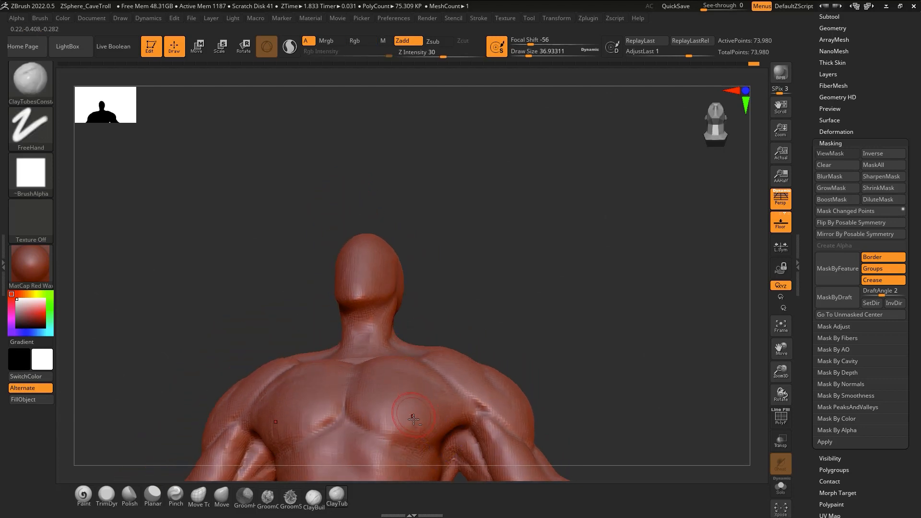
# Sharpen the crease beneath the pectorals with the DamStandard brush, and turn the mask display back on
pyautogui.press('b')
pyautogui.press('d')
pyautogui.press('s')
pyautogui.moveTo(412, 417)
pyautogui.keyDown('alt'); pyautogui.mouseDown(button='right')
pyautogui.moveTo(408, 397)
pyautogui.moveTo(399, 420)
pyautogui.mouseUp(button='right'); pyautogui.keyUp('alt')
pyautogui.moveTo(411, 423)
pyautogui.mouseDown()
pyautogui.moveTo(477, 422)
pyautogui.moveTo(468, 422)
pyautogui.mouseUp()
pyautogui.moveTo(411, 405)
pyautogui.mouseDown(button='right')
pyautogui.moveTo(430, 407)
pyautogui.moveTo(430, 329)
pyautogui.moveTo(416, 312)
pyautogui.moveTo(413, 423)
pyautogui.moveTo(385, 293)
pyautogui.mouseUp(button='right')
pyautogui.click(706, 112)
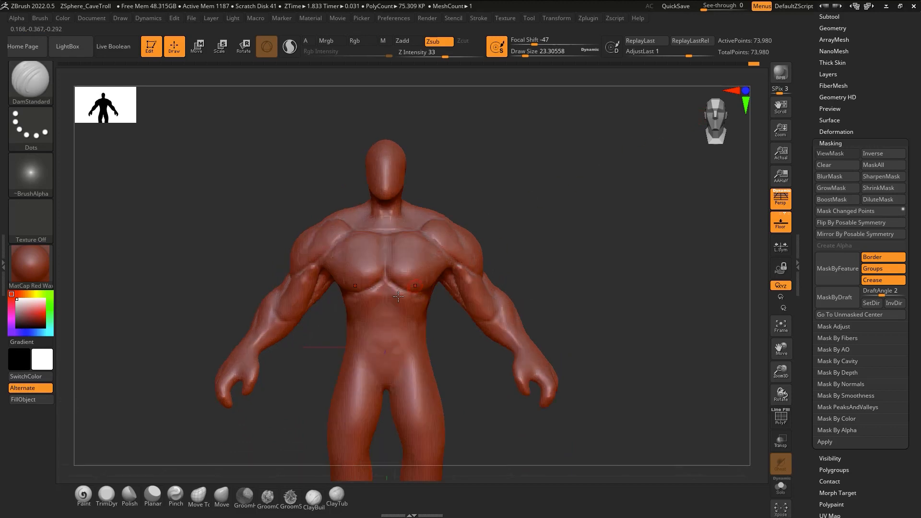
pyautogui.hotkey('ctrl', 'h')
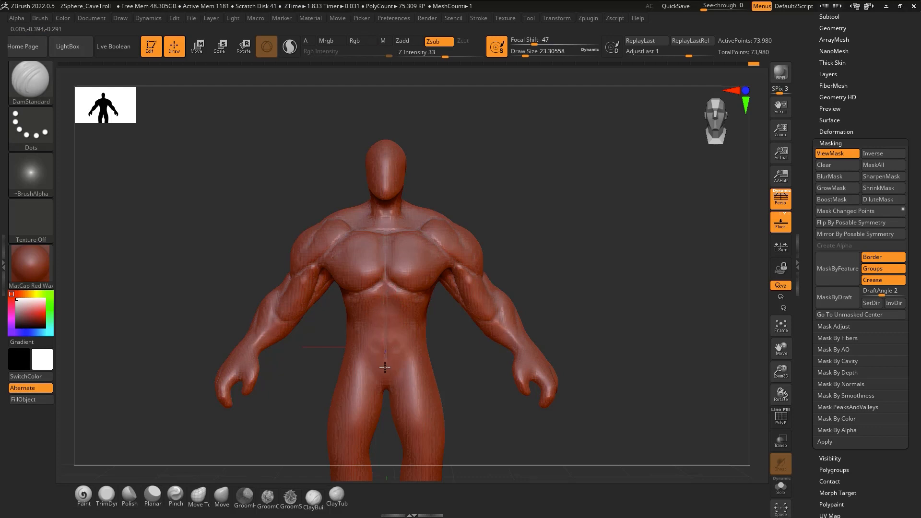
# Add ClayTubes strokes over the rear deltoid where it meets the shoulder blade and upper arm
pyautogui.moveTo(398, 292)
pyautogui.mouseDown(button='right')
pyautogui.moveTo(403, 271)
pyautogui.moveTo(428, 374)
pyautogui.moveTo(446, 352)
pyautogui.moveTo(451, 306)
pyautogui.moveTo(461, 381)
pyautogui.moveTo(378, 392)
pyautogui.mouseUp(button='right')
pyautogui.keyDown('ctrl'); pyautogui.moveTo(422, 225); pyautogui.dragTo(460, 350, button='right'); pyautogui.keyUp('ctrl')
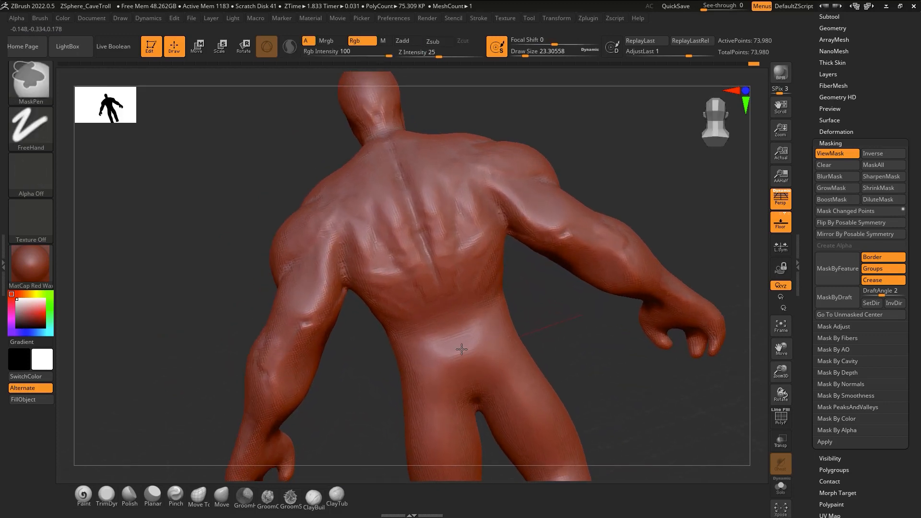
pyautogui.press('b')
pyautogui.press('c')
pyautogui.press('t')
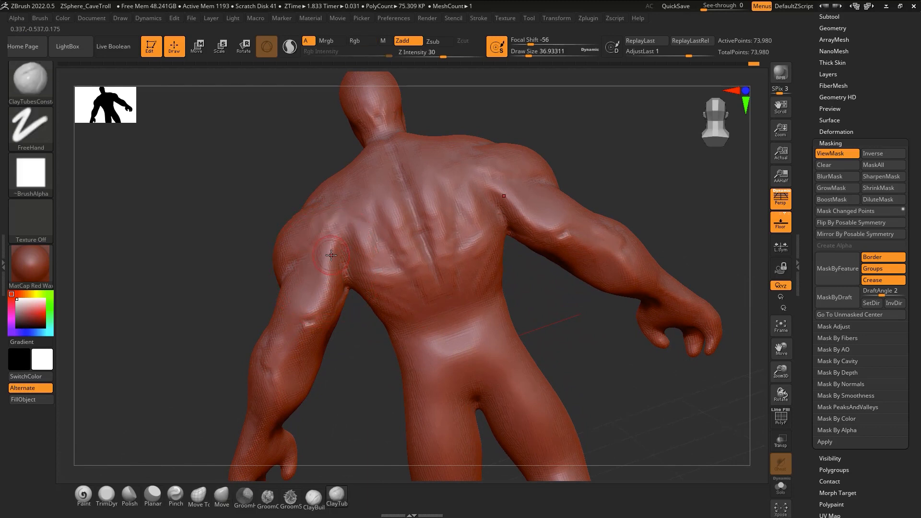
pyautogui.moveTo(336, 234); pyautogui.dragTo(328, 237)
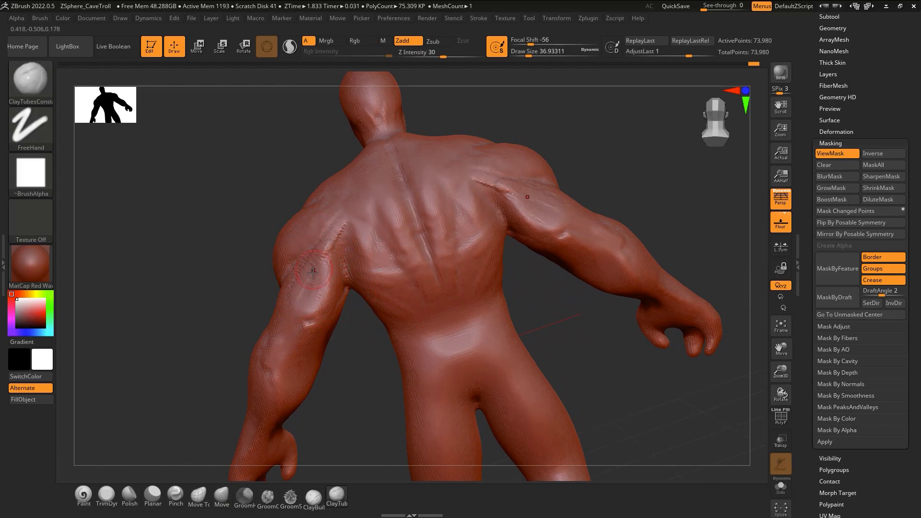
pyautogui.moveTo(313, 272); pyautogui.dragTo(341, 248, button='right')
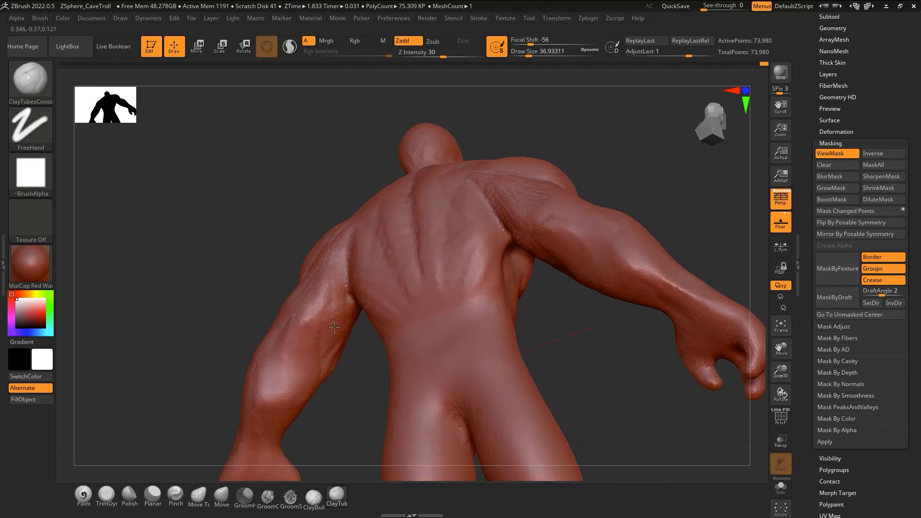
# Build up the inner triceps between the armpit and elbow with the ClayTubes brush
pyautogui.moveTo(332, 323); pyautogui.dragTo(329, 297, button='right')
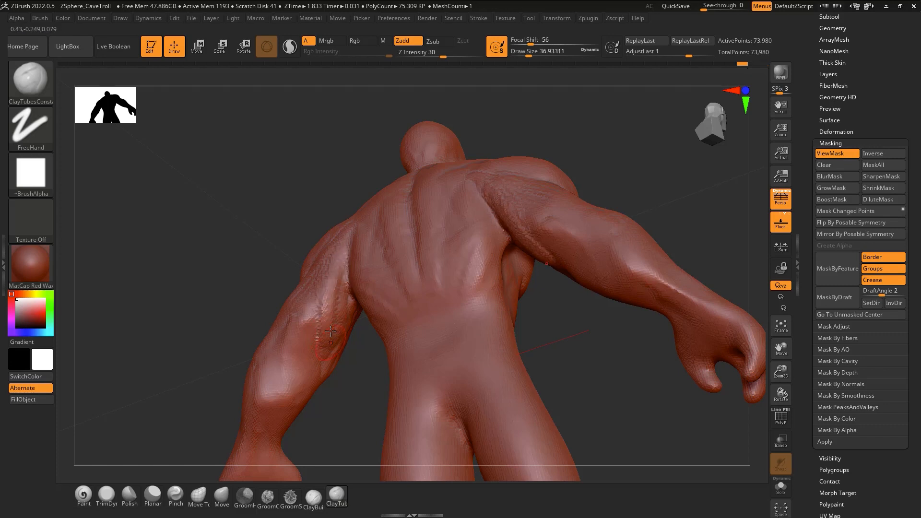
pyautogui.moveTo(331, 331); pyautogui.dragTo(349, 347, button='right')
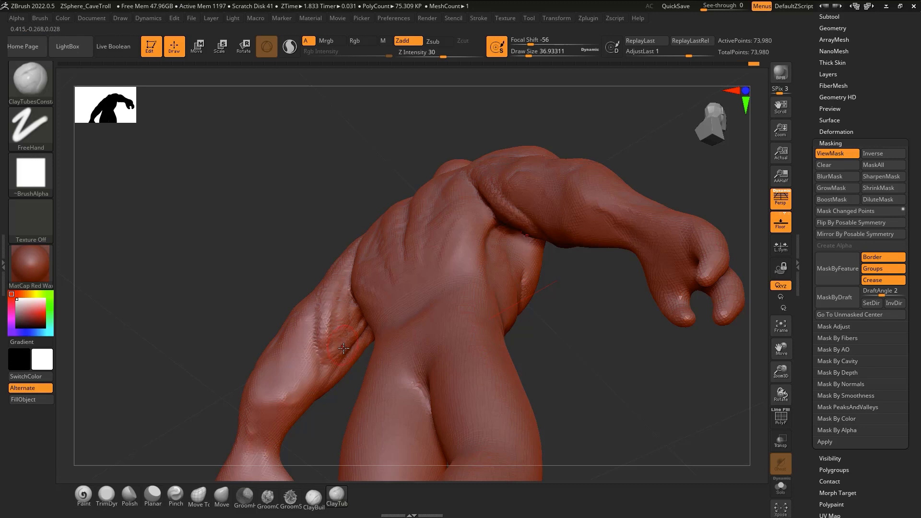
pyautogui.moveTo(344, 348); pyautogui.dragTo(352, 342, button='right')
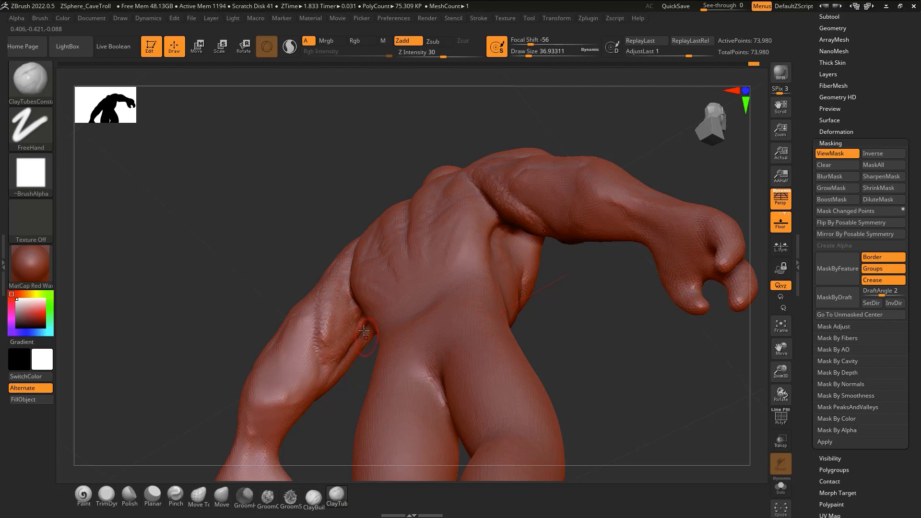
pyautogui.press('shift')
# Define the long triceps head on the back of the upper arm with more ClayTubes strokes
pyautogui.moveTo(337, 340)
pyautogui.mouseDown(button='right')
pyautogui.moveTo(339, 273)
pyautogui.moveTo(378, 274)
pyautogui.moveTo(340, 368)
pyautogui.mouseUp(button='right')
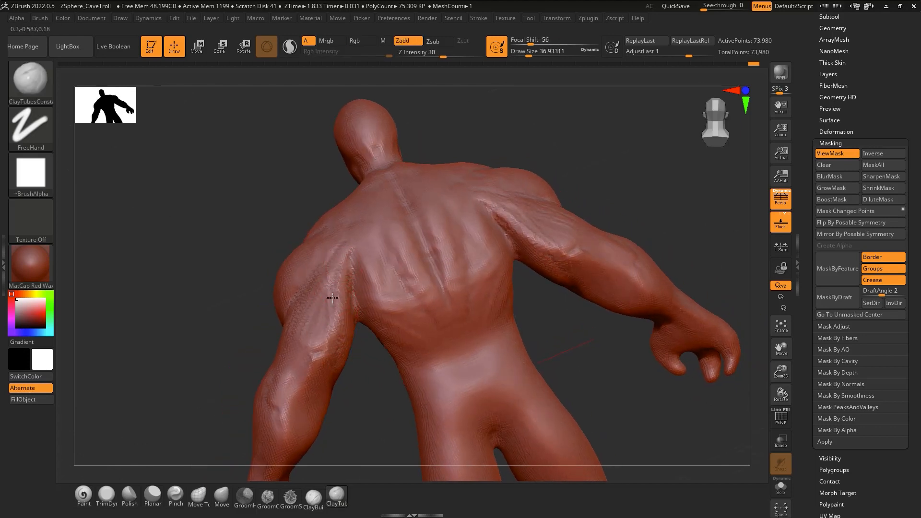
pyautogui.moveTo(333, 351); pyautogui.dragTo(326, 347, button='right')
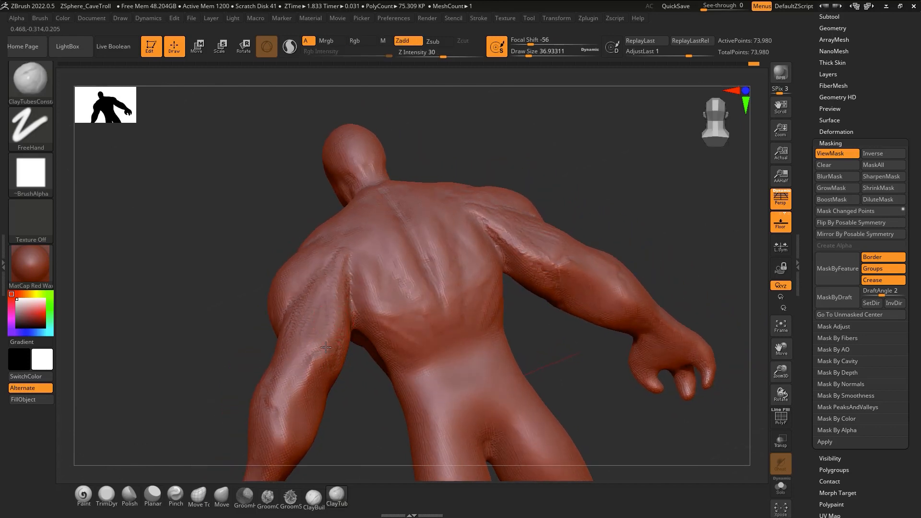
pyautogui.moveTo(334, 278); pyautogui.dragTo(322, 325, button='right')
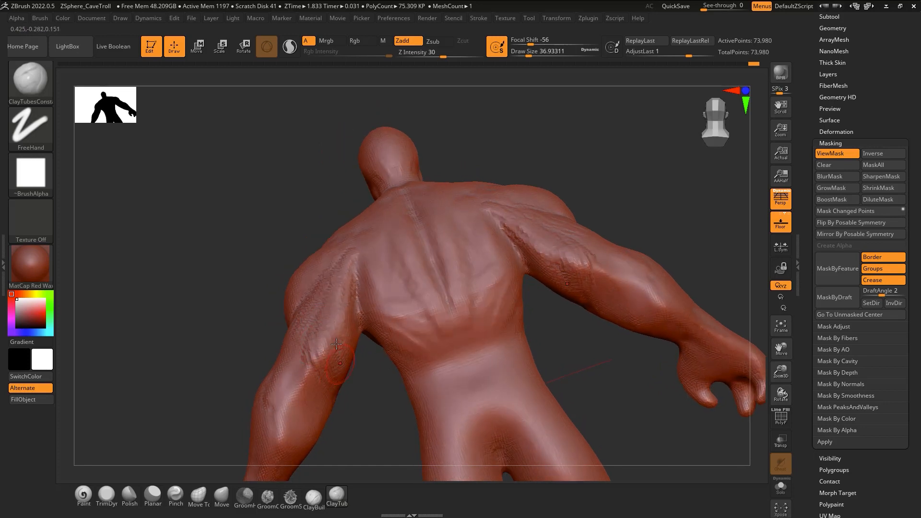
pyautogui.moveTo(346, 271); pyautogui.dragTo(362, 352, button='right')
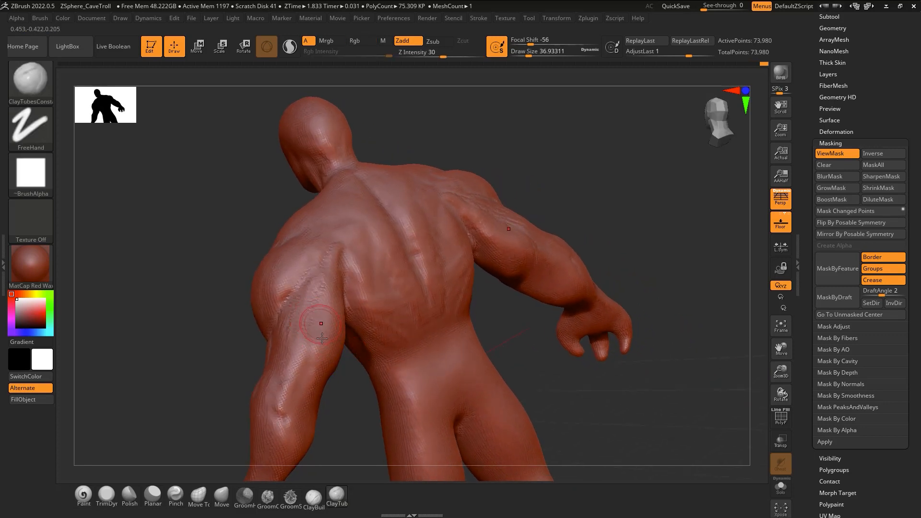
# Smooth the back of the triceps and add ClayTubes strokes on the outer upper arm just below the deltoid
pyautogui.moveTo(318, 331); pyautogui.dragTo(321, 336, button='right')
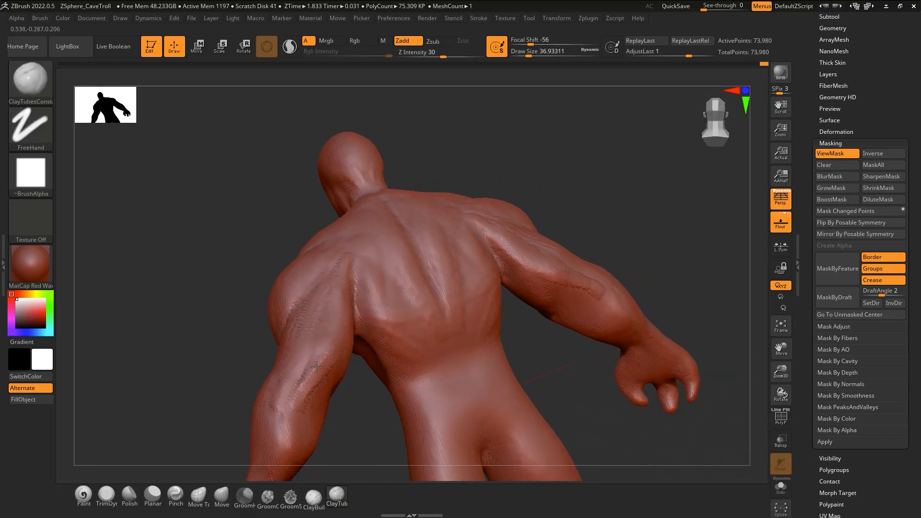
pyautogui.press('shift')
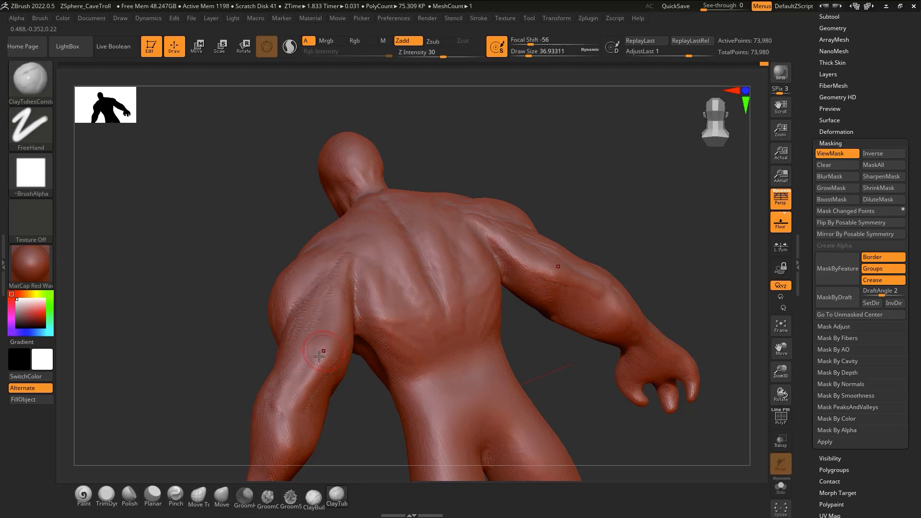
pyautogui.moveTo(317, 360)
pyautogui.mouseDown(button='right')
pyautogui.moveTo(325, 403)
pyautogui.moveTo(328, 396)
pyautogui.mouseUp(button='right')
pyautogui.moveTo(309, 290)
pyautogui.mouseDown()
pyautogui.moveTo(315, 274)
pyautogui.moveTo(305, 286)
pyautogui.mouseUp()
pyautogui.moveTo(305, 287); pyautogui.dragTo(304, 301, button='right')
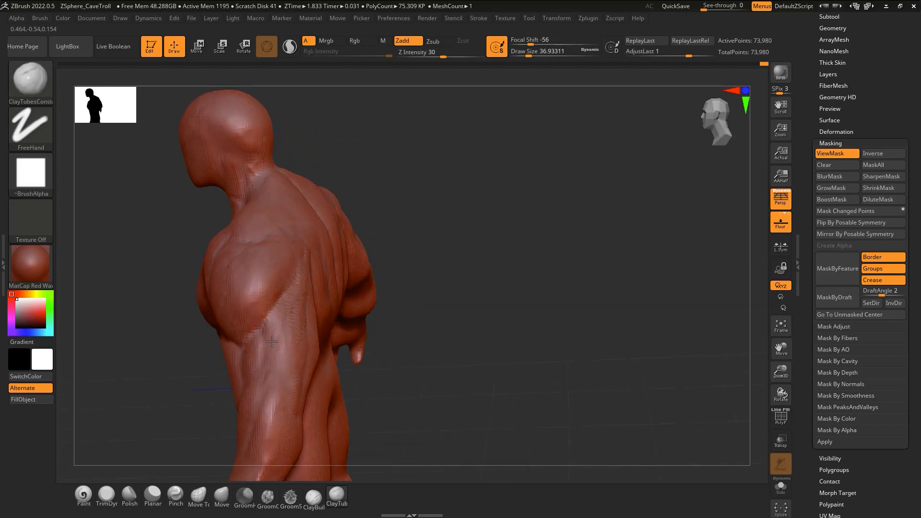
pyautogui.moveTo(272, 342); pyautogui.dragTo(277, 335)
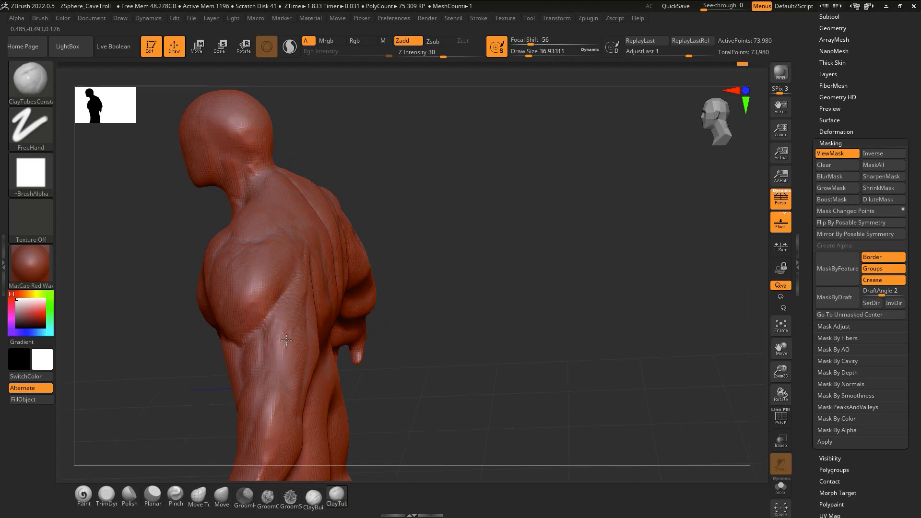
# Push in the silhouette at the back of the upper arm using the Move brush with a draw size of about 68
pyautogui.moveTo(294, 304)
pyautogui.mouseDown(button='right')
pyautogui.moveTo(306, 333)
pyautogui.moveTo(311, 308)
pyautogui.mouseUp(button='right')
pyautogui.press('b')
pyautogui.press('m')
pyautogui.press('v')
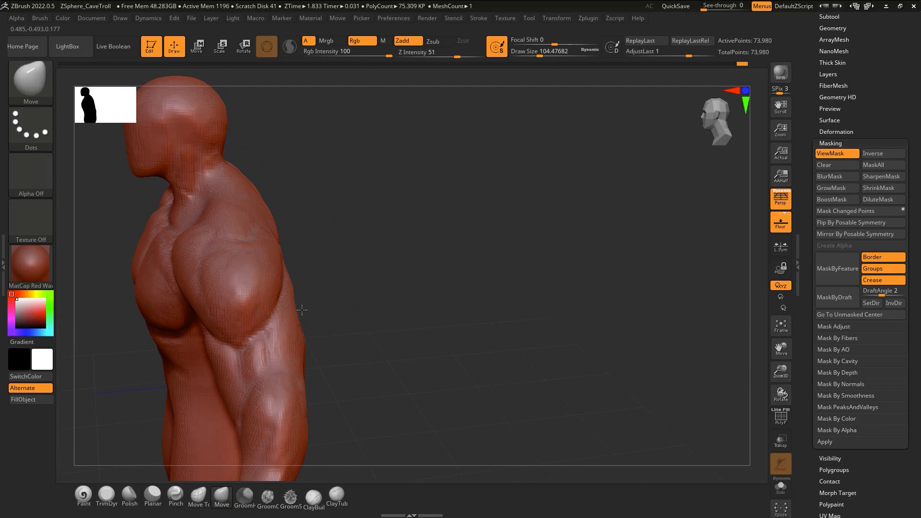
pyautogui.press('s')
pyautogui.moveTo(308, 313); pyautogui.dragTo(296, 309)
pyautogui.press('space')
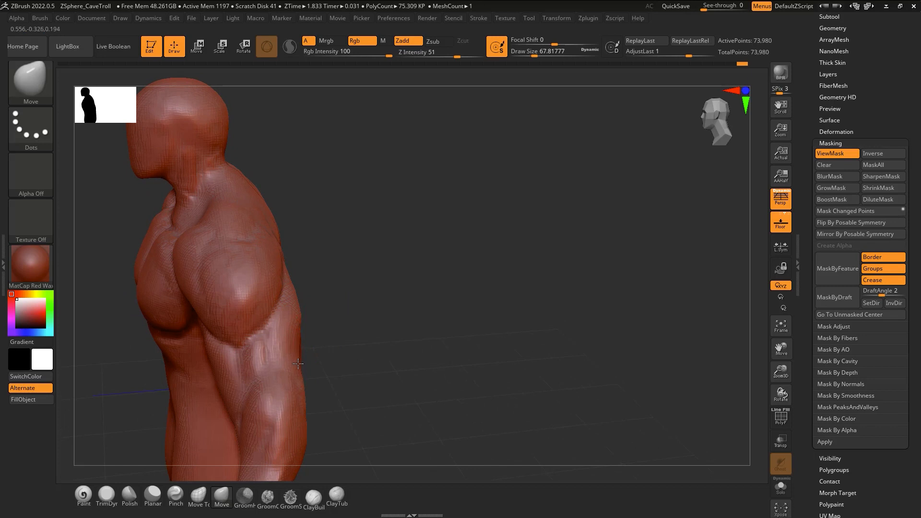
# Build up the triceps between the rear deltoid and elbow with ClayTubes strokes, and smooth them into the arm
pyautogui.moveTo(298, 364)
pyautogui.mouseDown(button='right')
pyautogui.moveTo(304, 323)
pyautogui.moveTo(333, 293)
pyautogui.mouseUp(button='right')
pyautogui.press('shift')
pyautogui.moveTo(337, 292)
pyautogui.mouseDown()
pyautogui.moveTo(338, 306)
pyautogui.moveTo(301, 332)
pyautogui.mouseUp()
pyautogui.keyDown('shift'); pyautogui.moveTo(307, 327); pyautogui.dragTo(327, 343); pyautogui.keyUp('shift')
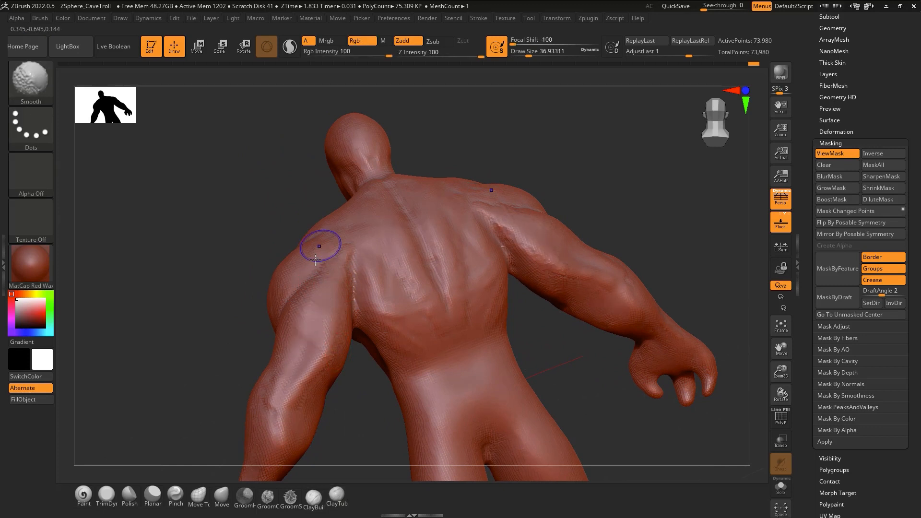
pyautogui.moveTo(323, 243); pyautogui.dragTo(331, 292, button='right')
pyautogui.moveTo(288, 390)
pyautogui.mouseDown()
pyautogui.moveTo(276, 404)
pyautogui.moveTo(307, 338)
pyautogui.moveTo(291, 335)
pyautogui.moveTo(315, 320)
pyautogui.mouseUp()
pyautogui.keyDown('shift'); pyautogui.moveTo(312, 322); pyautogui.dragTo(284, 374); pyautogui.keyUp('shift')
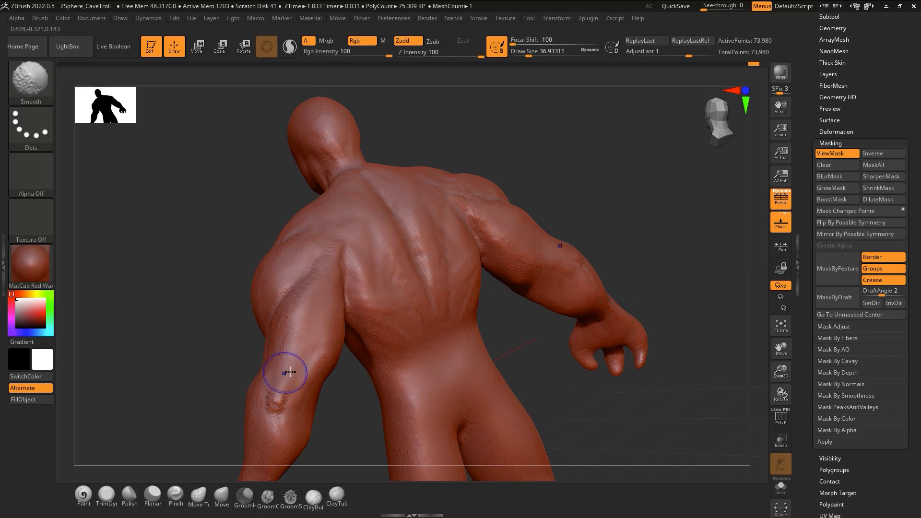
# Carve a diagonal crease on the outer upper arm below the deltoid with the DamStandard brush
pyautogui.moveTo(285, 377)
pyautogui.mouseDown(button='right')
pyautogui.moveTo(321, 391)
pyautogui.moveTo(301, 399)
pyautogui.mouseUp(button='right')
pyautogui.moveTo(293, 332)
pyautogui.mouseDown(button='right')
pyautogui.moveTo(312, 376)
pyautogui.moveTo(300, 350)
pyautogui.moveTo(307, 357)
pyautogui.moveTo(278, 374)
pyautogui.moveTo(271, 366)
pyautogui.mouseUp(button='right')
pyautogui.press('b')
pyautogui.press('d')
pyautogui.press('s')
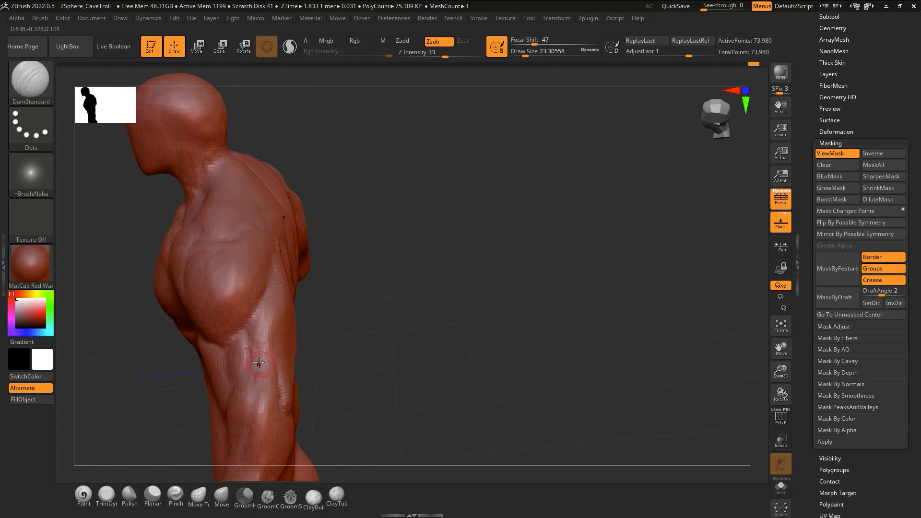
pyautogui.moveTo(249, 344); pyautogui.dragTo(268, 375)
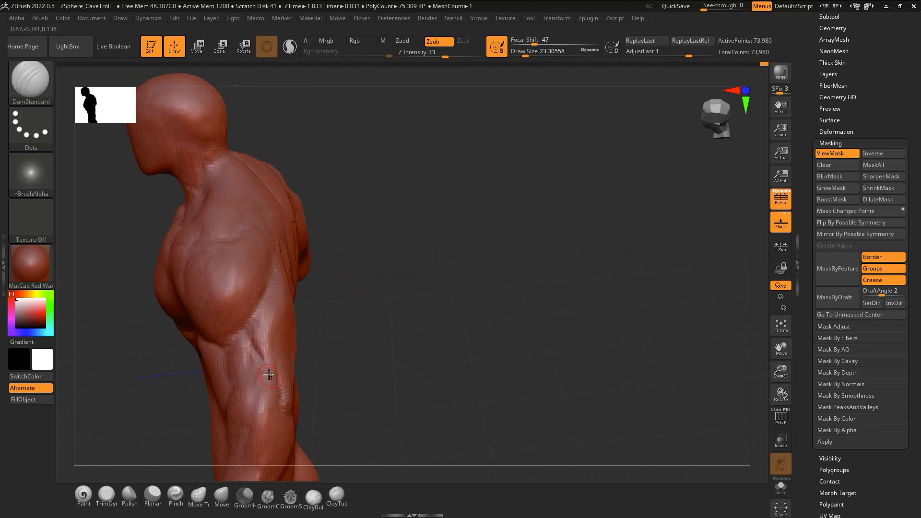
# Add ClayTubes strokes to the lower outer triceps above the elbow and smooth them
pyautogui.moveTo(273, 398)
pyautogui.mouseDown(button='right')
pyautogui.moveTo(264, 370)
pyautogui.moveTo(270, 399)
pyautogui.mouseUp(button='right')
pyautogui.press('1')
pyautogui.moveTo(274, 370); pyautogui.dragTo(269, 399)
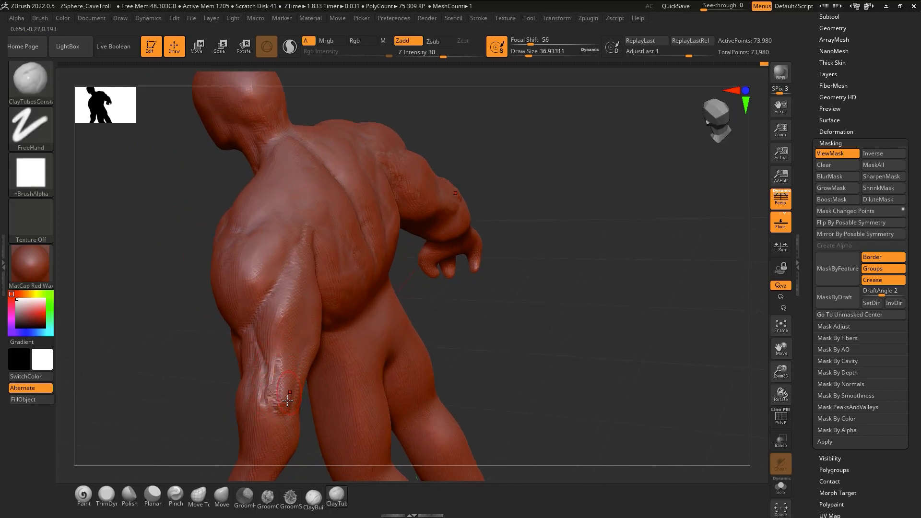
pyautogui.press('shift')
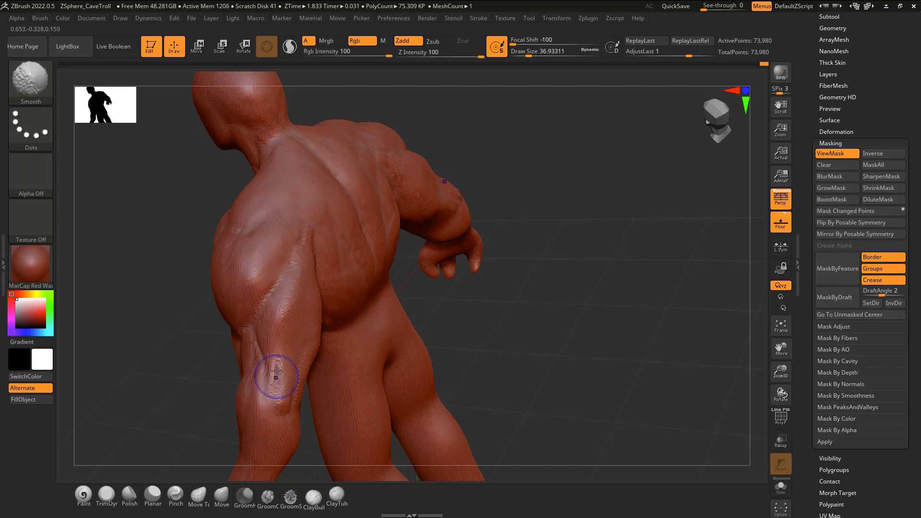
pyautogui.moveTo(277, 371)
pyautogui.keyDown('shift'); pyautogui.mouseDown()
pyautogui.moveTo(280, 382)
pyautogui.moveTo(278, 321)
pyautogui.moveTo(277, 370)
pyautogui.mouseUp(); pyautogui.keyUp('shift')
pyautogui.moveTo(276, 378); pyautogui.dragTo(295, 349, button='right')
# Refine the outer triceps strands beside the crease using ClayTubes at a draw size of about 22
pyautogui.press('2')
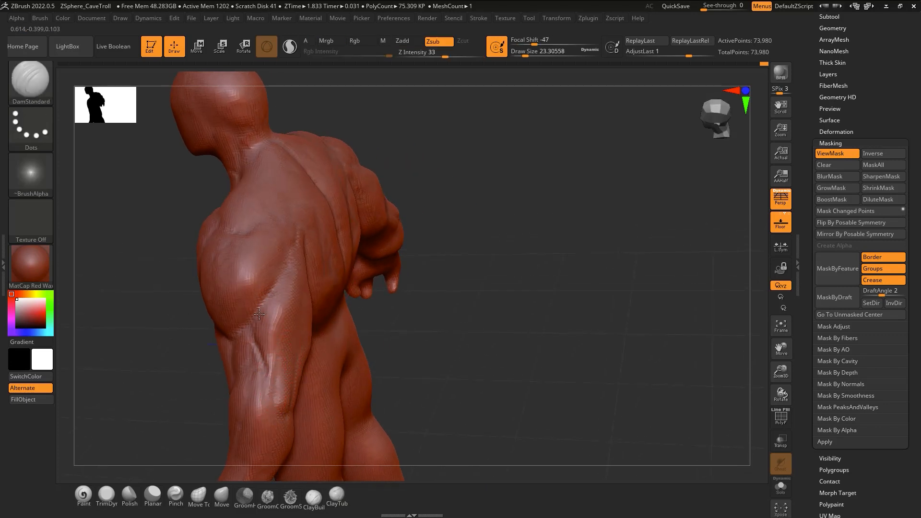
pyautogui.moveTo(263, 311)
pyautogui.mouseDown(button='right')
pyautogui.moveTo(264, 301)
pyautogui.moveTo(282, 331)
pyautogui.moveTo(275, 398)
pyautogui.mouseUp(button='right')
pyautogui.press('1')
pyautogui.press('s')
pyautogui.moveTo(263, 362); pyautogui.dragTo(265, 422)
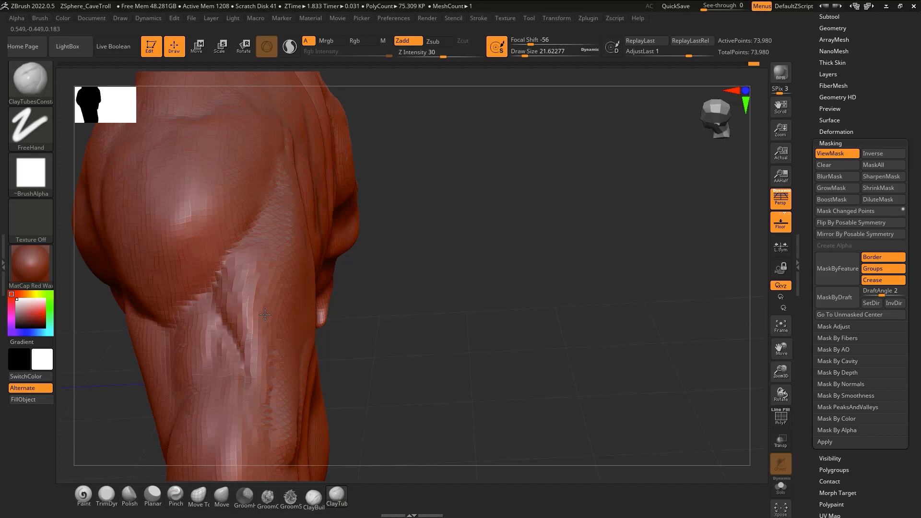
# Cut the groove between the biceps and triceps along the inner upper arm with the DamStandard brush, and soften it
pyautogui.moveTo(247, 273)
pyautogui.mouseDown(button='right')
pyautogui.moveTo(317, 288)
pyautogui.moveTo(327, 312)
pyautogui.moveTo(313, 203)
pyautogui.moveTo(321, 308)
pyautogui.moveTo(335, 278)
pyautogui.moveTo(339, 290)
pyautogui.mouseUp(button='right')
pyautogui.press('b')
pyautogui.press('m')
pyautogui.press('v')
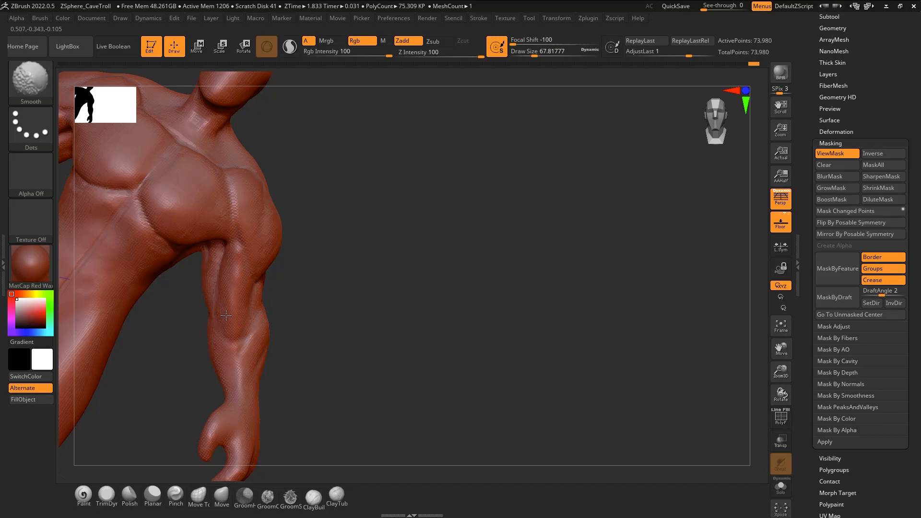
pyautogui.press('b')
pyautogui.press('d')
pyautogui.press('s')
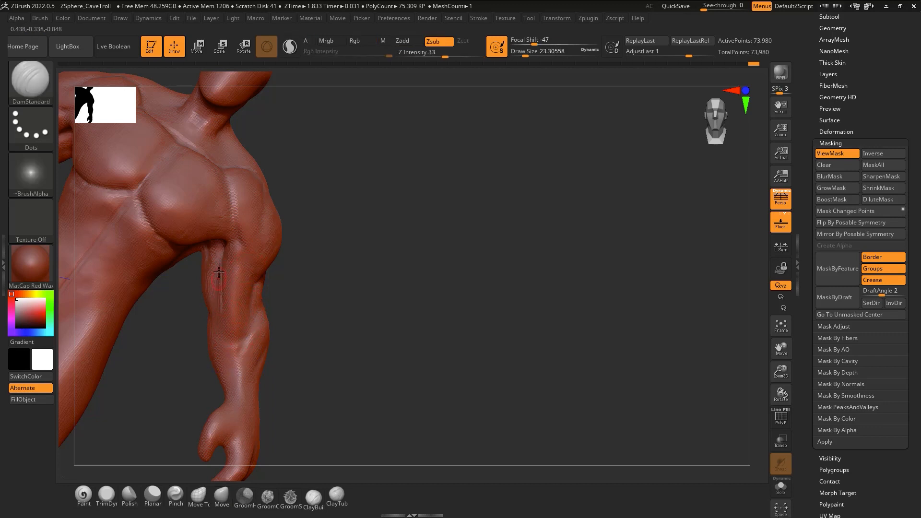
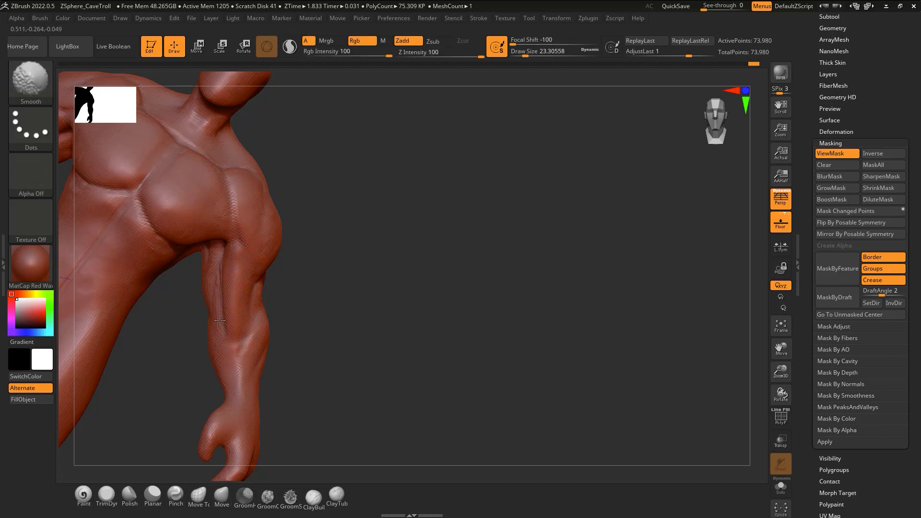
pyautogui.moveTo(225, 316)
pyautogui.mouseDown(button='right')
pyautogui.moveTo(239, 250)
pyautogui.moveTo(234, 277)
pyautogui.mouseUp(button='right')
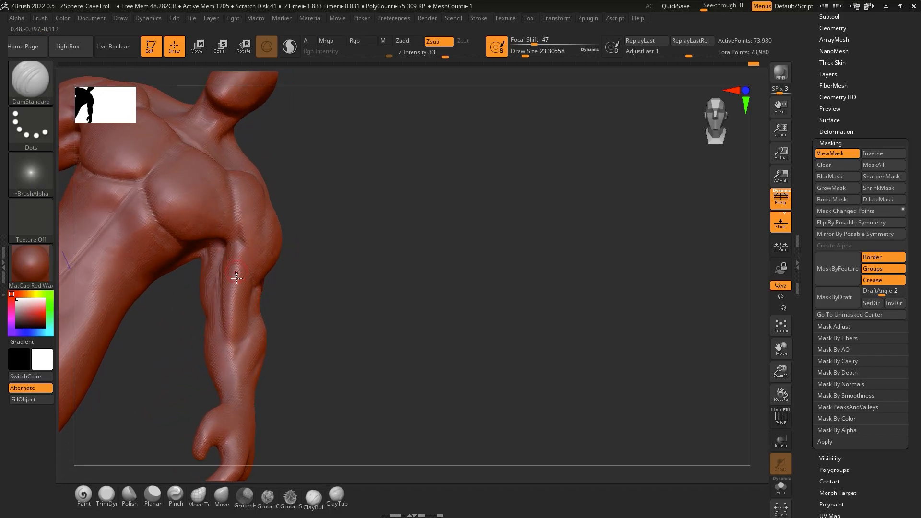
# Lay narrow ClayTubes strokes along the inner upper arm groove from the armpit toward the elbow
pyautogui.press('b')
pyautogui.press('c')
pyautogui.press('t')
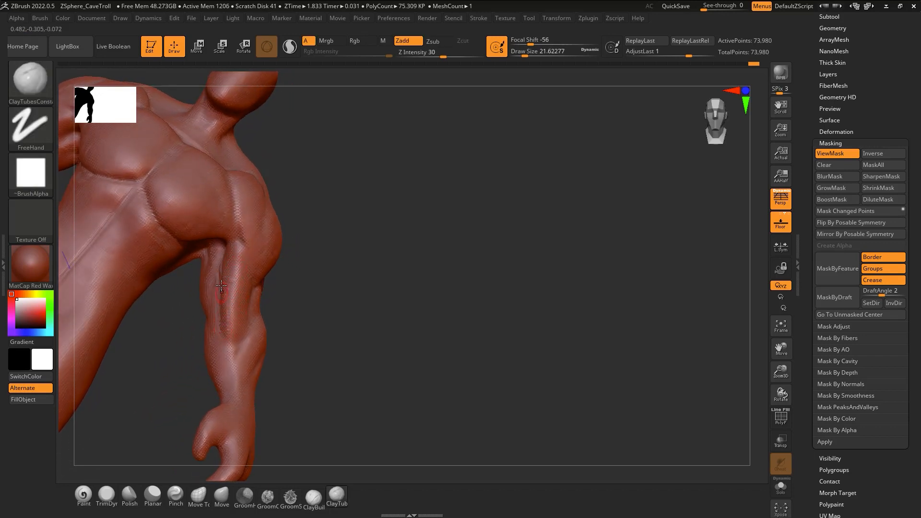
pyautogui.press('s')
pyautogui.moveTo(221, 312); pyautogui.dragTo(229, 309)
pyautogui.moveTo(228, 340); pyautogui.dragTo(222, 292)
# Fill out the lower biceps on the inner arm using ClayTubes at a draw size of about 46, and smooth the strokes
pyautogui.moveTo(224, 349)
pyautogui.mouseDown(button='right')
pyautogui.moveTo(255, 290)
pyautogui.moveTo(265, 288)
pyautogui.moveTo(216, 269)
pyautogui.mouseUp(button='right')
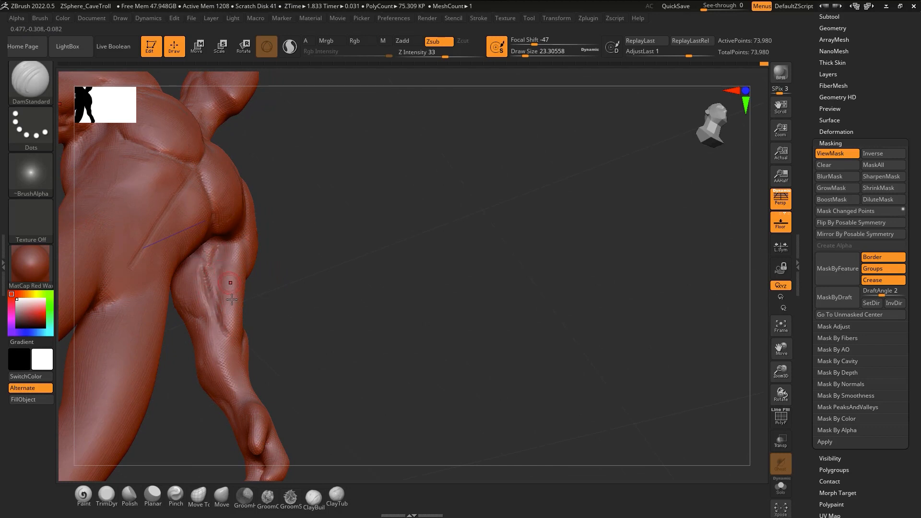
pyautogui.press('b')
pyautogui.press('c')
pyautogui.press('t')
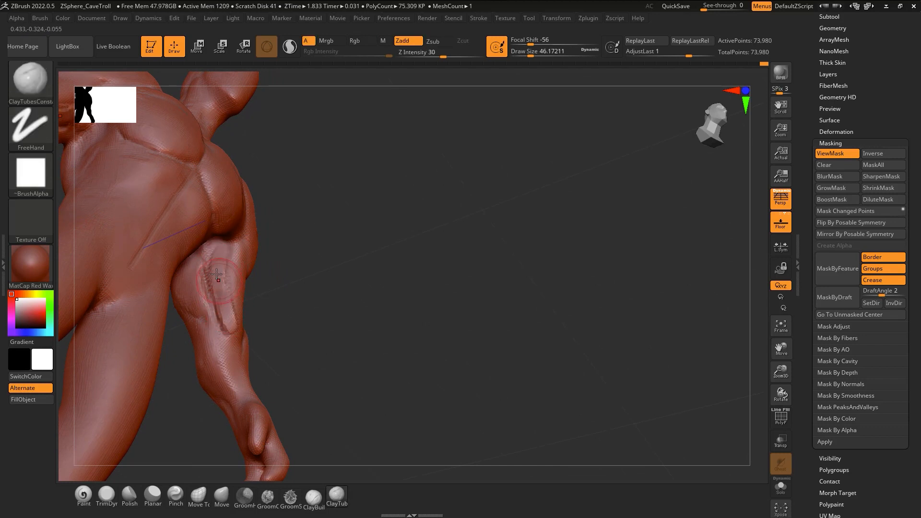
pyautogui.moveTo(233, 326); pyautogui.dragTo(232, 286)
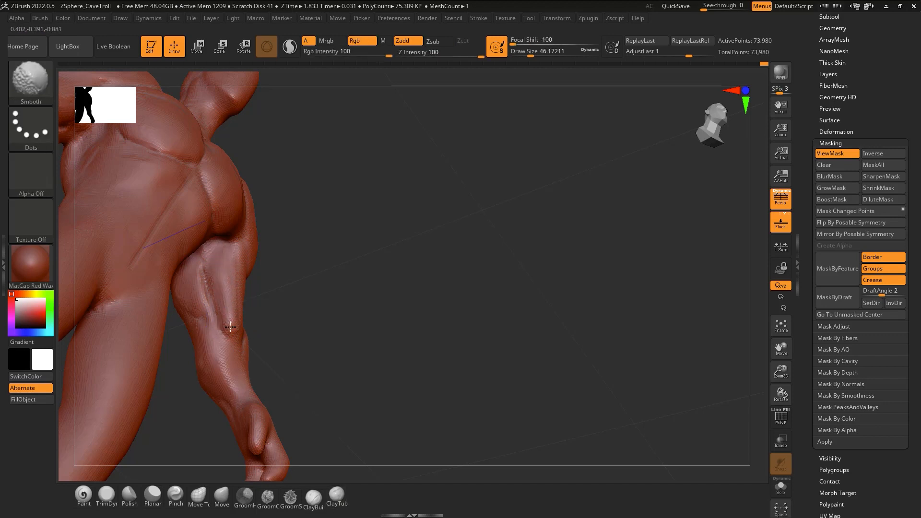
pyautogui.moveTo(226, 295); pyautogui.dragTo(236, 255, button='right')
# Add ClayTubes volume to the forearm below the elbow and smooth it toward the wrist
pyautogui.moveTo(219, 289)
pyautogui.mouseDown(button='right')
pyautogui.moveTo(211, 314)
pyautogui.moveTo(251, 322)
pyautogui.moveTo(252, 330)
pyautogui.moveTo(266, 307)
pyautogui.moveTo(255, 317)
pyautogui.moveTo(264, 289)
pyautogui.moveTo(254, 320)
pyautogui.moveTo(213, 346)
pyautogui.moveTo(224, 360)
pyautogui.moveTo(205, 343)
pyautogui.moveTo(215, 326)
pyautogui.mouseUp(button='right')
pyautogui.press('b')
pyautogui.press('m')
pyautogui.press('v')
pyautogui.press('b')
pyautogui.press('d')
pyautogui.press('s')
pyautogui.press('1')
pyautogui.moveTo(179, 376); pyautogui.dragTo(181, 342)
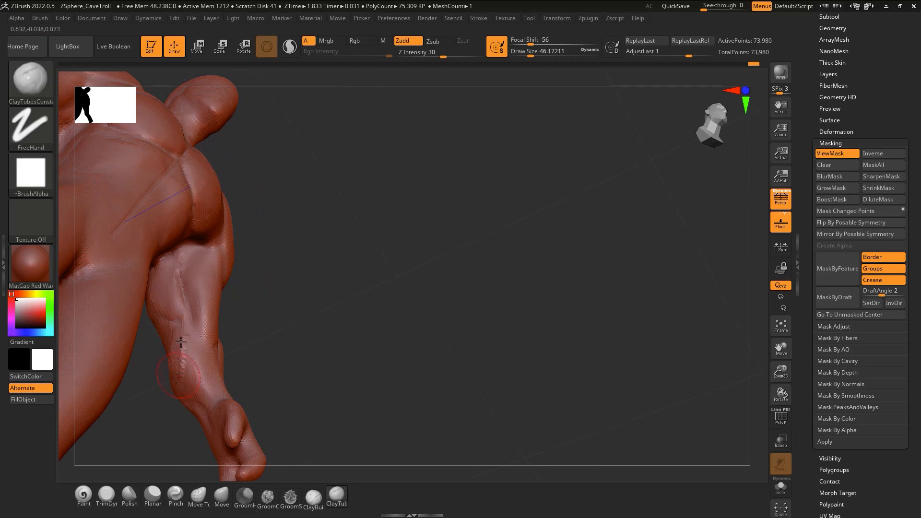
pyautogui.moveTo(190, 358); pyautogui.dragTo(251, 349, button='right')
pyautogui.moveTo(191, 337)
pyautogui.mouseDown()
pyautogui.moveTo(176, 347)
pyautogui.moveTo(182, 367)
pyautogui.moveTo(210, 397)
pyautogui.moveTo(181, 350)
pyautogui.moveTo(218, 396)
pyautogui.mouseUp()
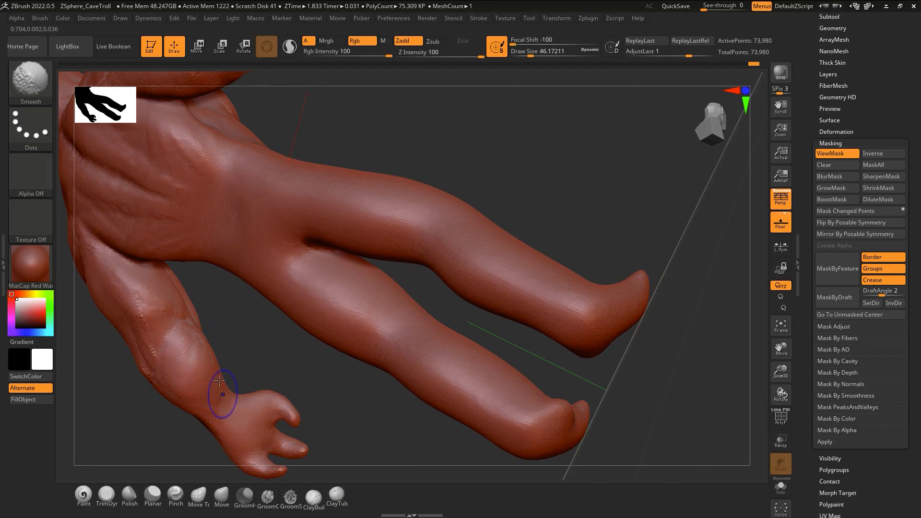
pyautogui.moveTo(218, 396)
pyautogui.mouseDown(button='right')
pyautogui.moveTo(220, 330)
pyautogui.moveTo(231, 324)
pyautogui.moveTo(220, 335)
pyautogui.mouseUp(button='right')
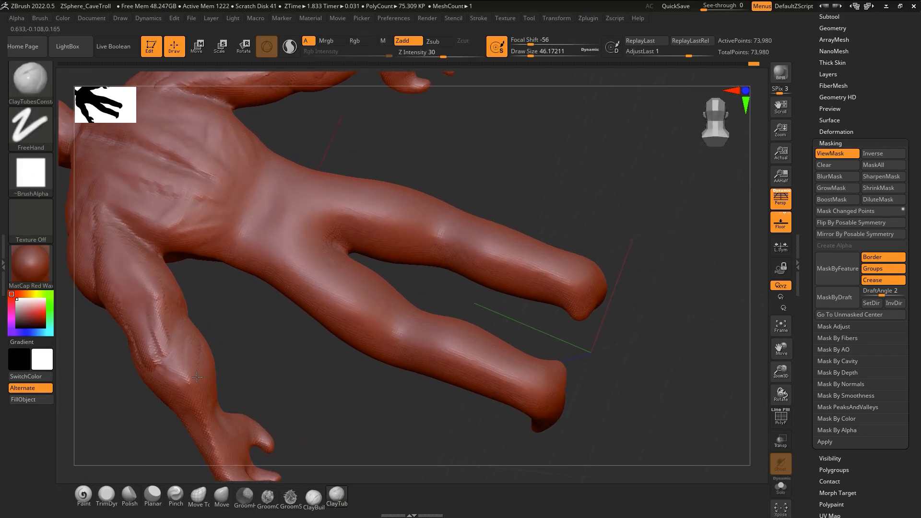
pyautogui.press('shift')
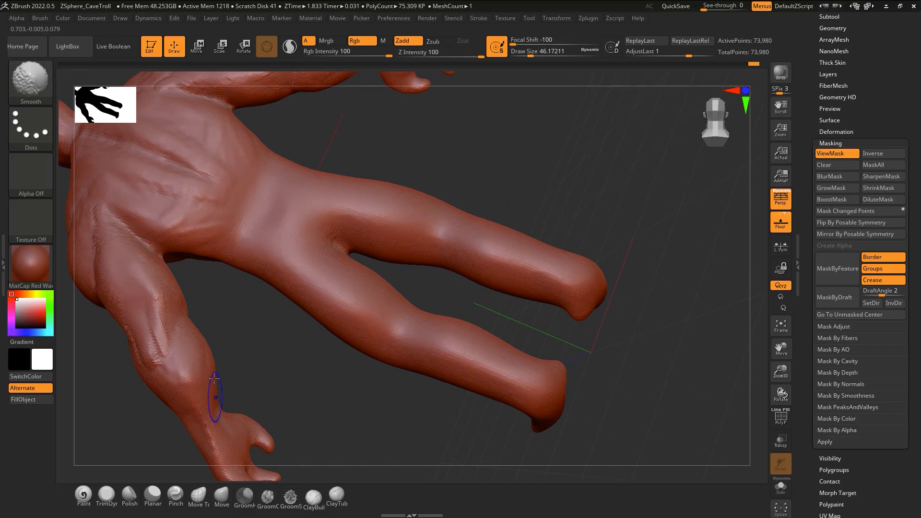
# Sharpen the crease along the edge of the triceps above the elbow with the DamStandard brush
pyautogui.moveTo(214, 379)
pyautogui.mouseDown(button='right')
pyautogui.moveTo(229, 358)
pyautogui.moveTo(164, 326)
pyautogui.mouseUp(button='right')
pyautogui.press('b')
pyautogui.press('d')
pyautogui.press('s')
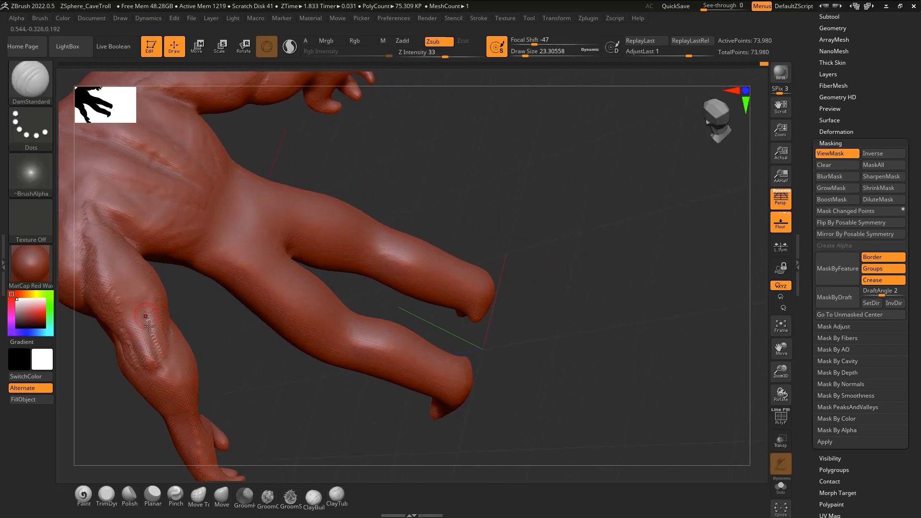
pyautogui.moveTo(145, 317); pyautogui.dragTo(152, 330)
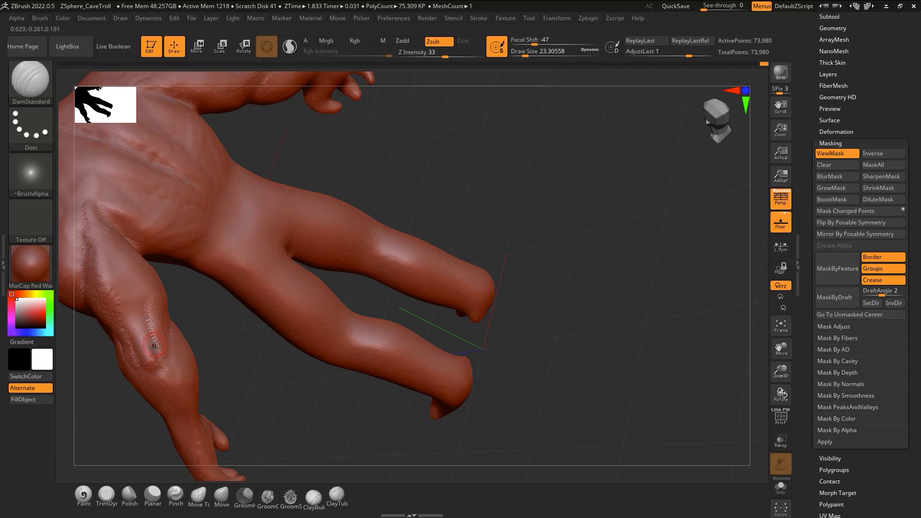
# Thicken the lower triceps beside the sharpened crease with ClayTubes and smooth the area above the elbow
pyautogui.press('b')
pyautogui.press('c')
pyautogui.press('t')
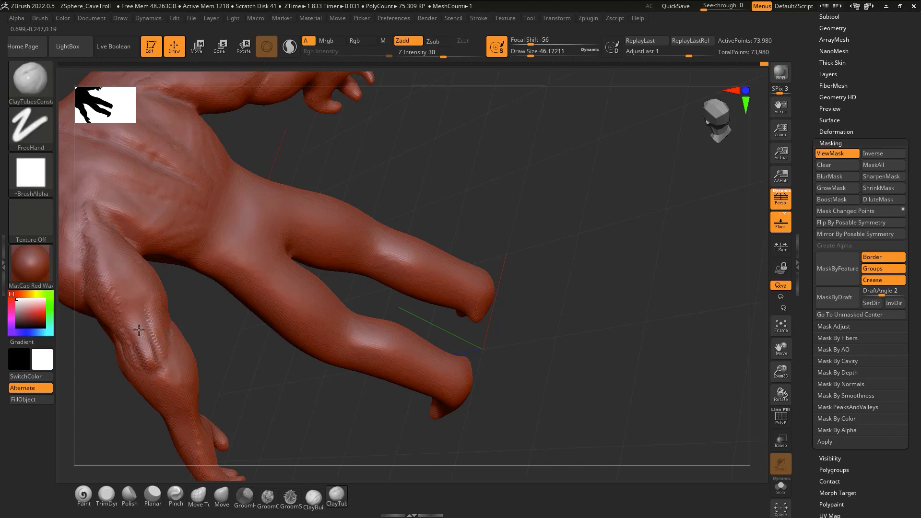
pyautogui.press('shift')
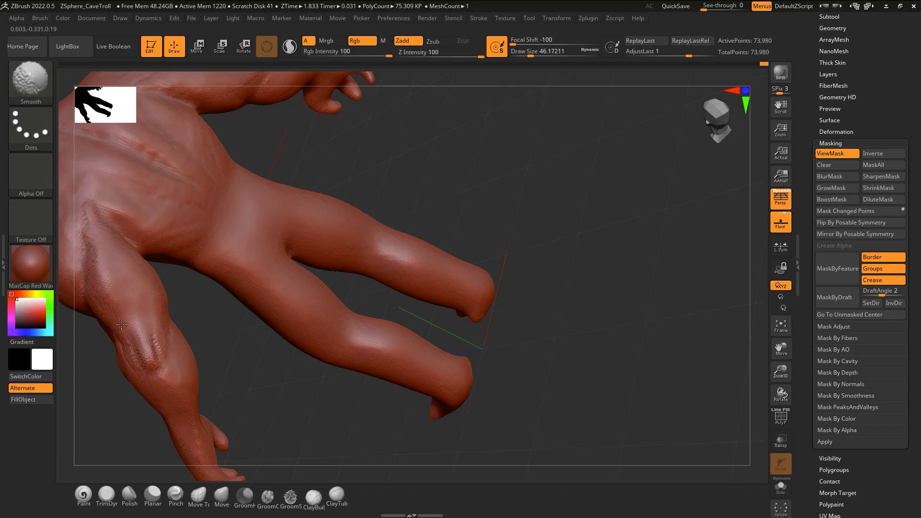
pyautogui.keyDown('shift'); pyautogui.moveTo(166, 347); pyautogui.dragTo(169, 361); pyautogui.keyUp('shift')
# Extend ClayTubes strokes from the elbow up the triceps toward the rear deltoid, and blend them smooth
pyautogui.keyDown('alt'); pyautogui.moveTo(216, 343); pyautogui.dragTo(264, 343); pyautogui.keyUp('alt')
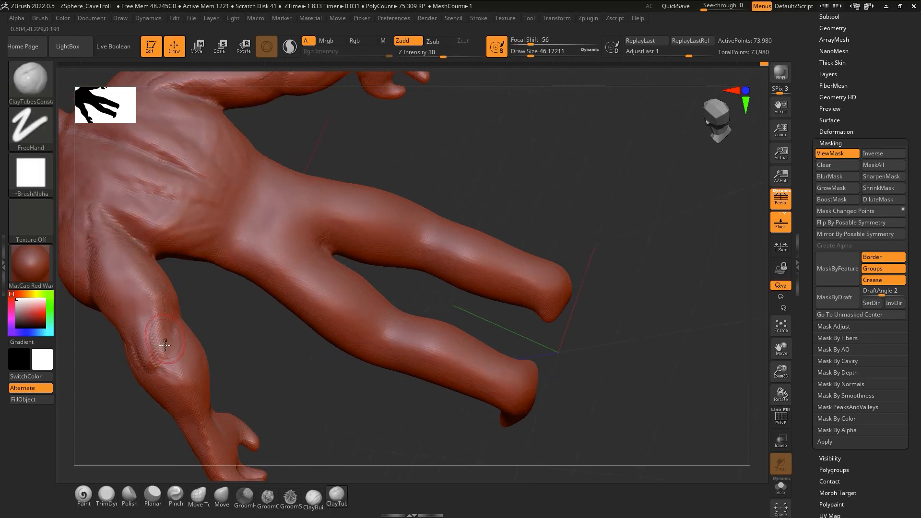
pyautogui.moveTo(167, 336); pyautogui.dragTo(123, 263)
pyautogui.moveTo(150, 300)
pyautogui.keyDown('shift'); pyautogui.mouseDown()
pyautogui.moveTo(163, 335)
pyautogui.moveTo(155, 288)
pyautogui.mouseUp(); pyautogui.keyUp('shift')
pyautogui.moveTo(156, 288)
pyautogui.mouseDown(button='right')
pyautogui.moveTo(141, 311)
pyautogui.moveTo(160, 258)
pyautogui.mouseUp(button='right')
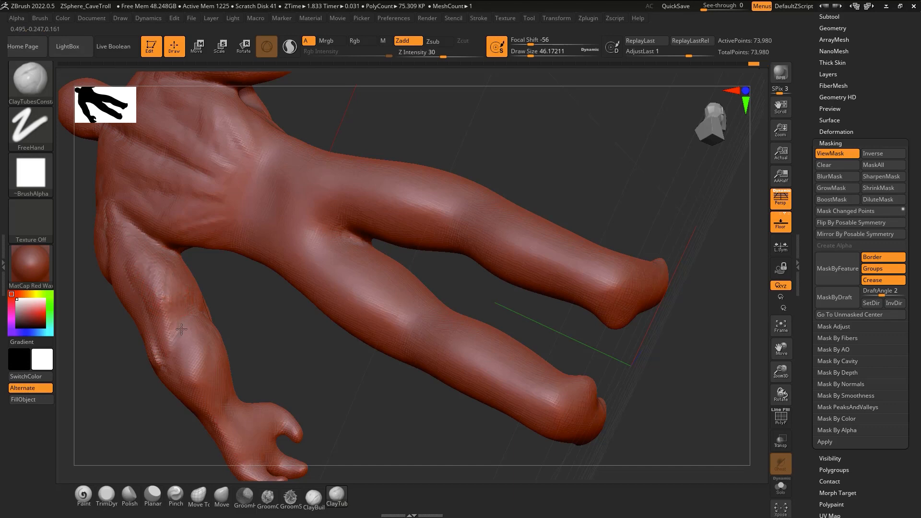
# Smooth the long triceps head from above the elbow up to the armpit
pyautogui.keyDown('shift'); pyautogui.moveTo(174, 323); pyautogui.dragTo(181, 276); pyautogui.keyUp('shift')
pyautogui.moveTo(181, 276)
pyautogui.mouseDown(button='right')
pyautogui.moveTo(201, 295)
pyautogui.moveTo(192, 291)
pyautogui.mouseUp(button='right')
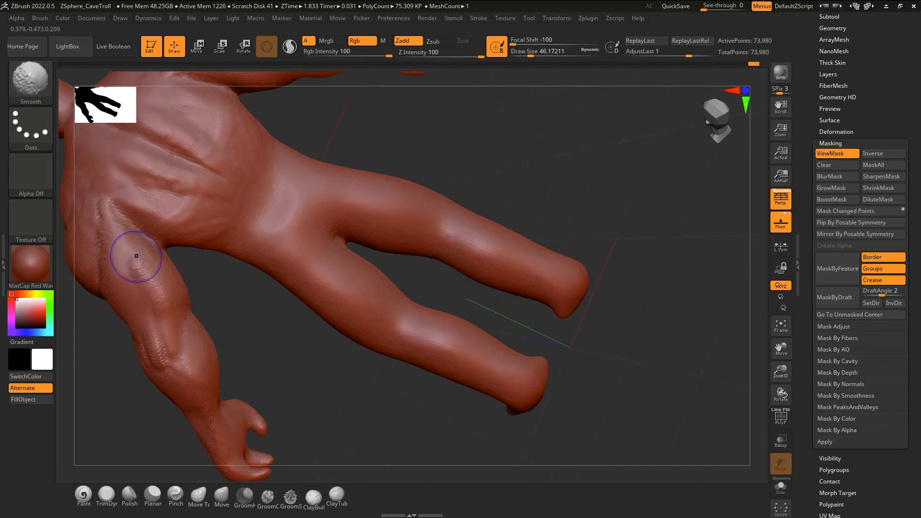
pyautogui.keyDown('shift'); pyautogui.moveTo(137, 275); pyautogui.dragTo(160, 307); pyautogui.keyUp('shift')
pyautogui.moveTo(160, 307); pyautogui.dragTo(131, 283, button='right')
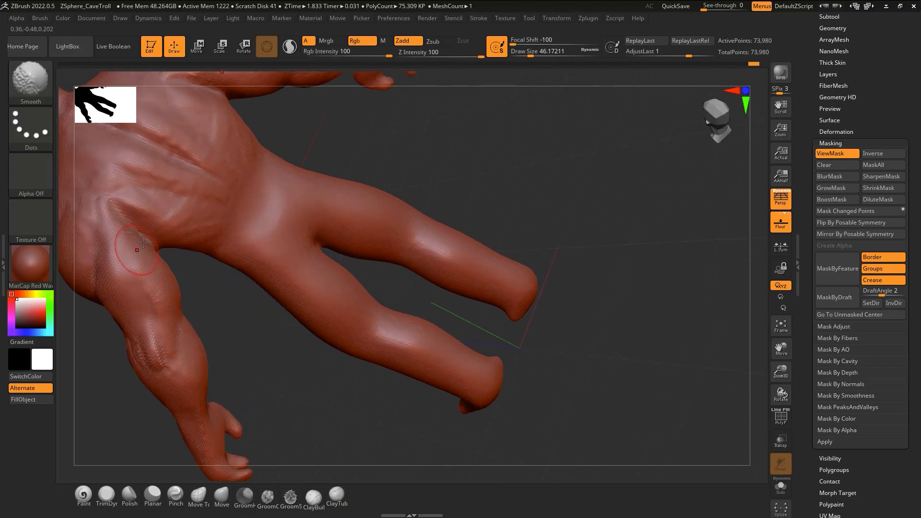
pyautogui.keyDown('shift'); pyautogui.moveTo(143, 243); pyautogui.dragTo(146, 238); pyautogui.keyUp('shift')
# Smooth the creases around the shoulder blade where the back meets the rear deltoid and armpit
pyautogui.moveTo(146, 238); pyautogui.dragTo(142, 253, button='right')
pyautogui.keyDown('shift'); pyautogui.moveTo(133, 198); pyautogui.dragTo(137, 220); pyautogui.keyUp('shift')
pyautogui.moveTo(133, 215)
pyautogui.keyDown('shift'); pyautogui.mouseDown()
pyautogui.moveTo(145, 193)
pyautogui.moveTo(144, 213)
pyautogui.moveTo(140, 198)
pyautogui.moveTo(163, 214)
pyautogui.mouseUp(); pyautogui.keyUp('shift')
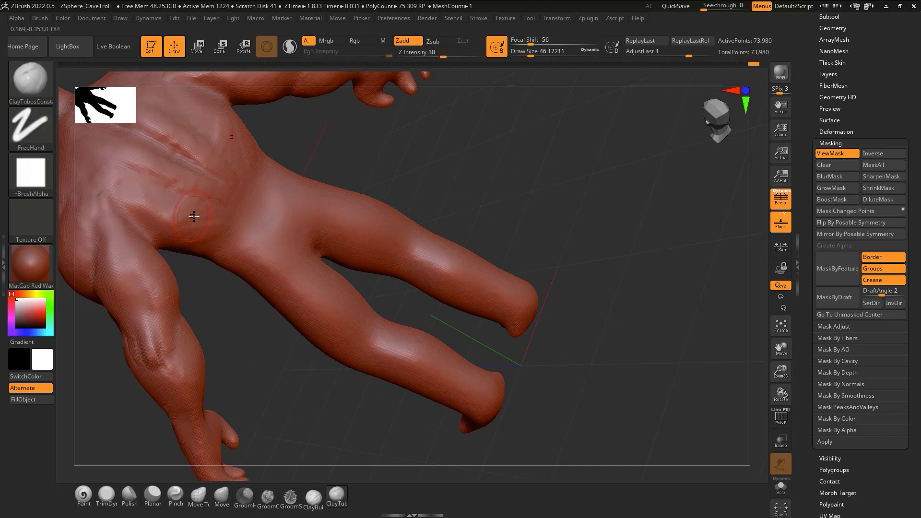
# Smooth the lower side of the back below the armpit, down toward the waist and hip
pyautogui.moveTo(191, 214); pyautogui.dragTo(183, 193, button='right')
pyautogui.moveTo(169, 209)
pyautogui.keyDown('shift'); pyautogui.mouseDown()
pyautogui.moveTo(189, 257)
pyautogui.moveTo(218, 259)
pyautogui.mouseUp(); pyautogui.keyUp('shift')
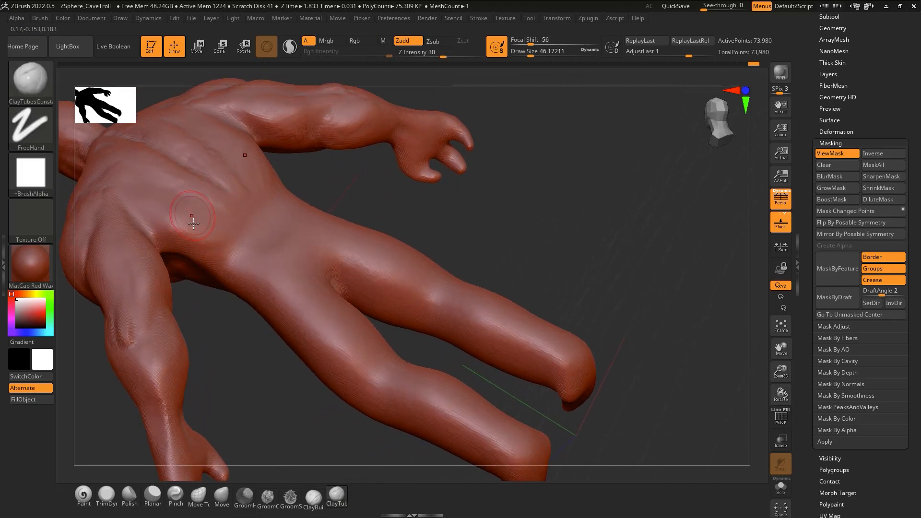
pyautogui.moveTo(192, 220); pyautogui.dragTo(184, 209, button='right')
pyautogui.rightClick(153, 211)
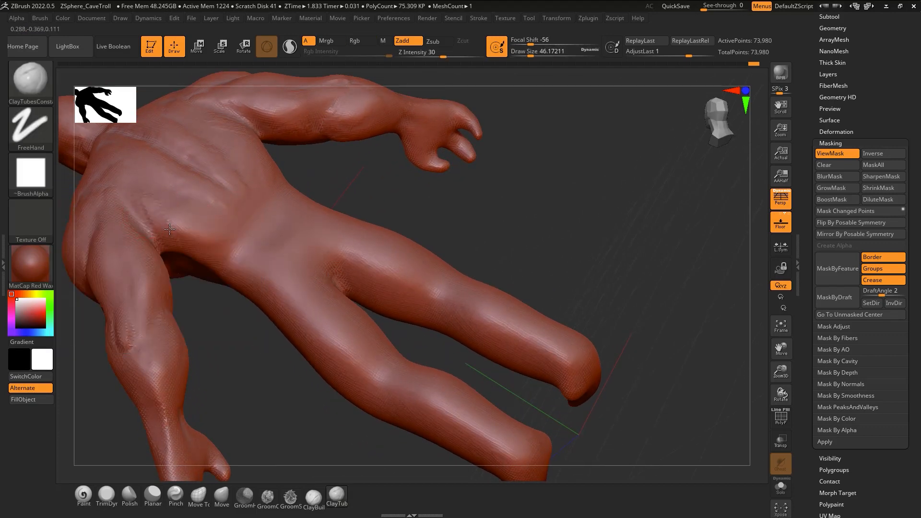
pyautogui.moveTo(231, 260)
pyautogui.keyDown('shift'); pyautogui.mouseDown()
pyautogui.moveTo(168, 202)
pyautogui.moveTo(223, 257)
pyautogui.mouseUp(); pyautogui.keyUp('shift')
pyautogui.moveTo(599, 201)
pyautogui.mouseDown(button='right')
pyautogui.moveTo(650, 165)
pyautogui.moveTo(513, 261)
pyautogui.mouseUp(button='right')
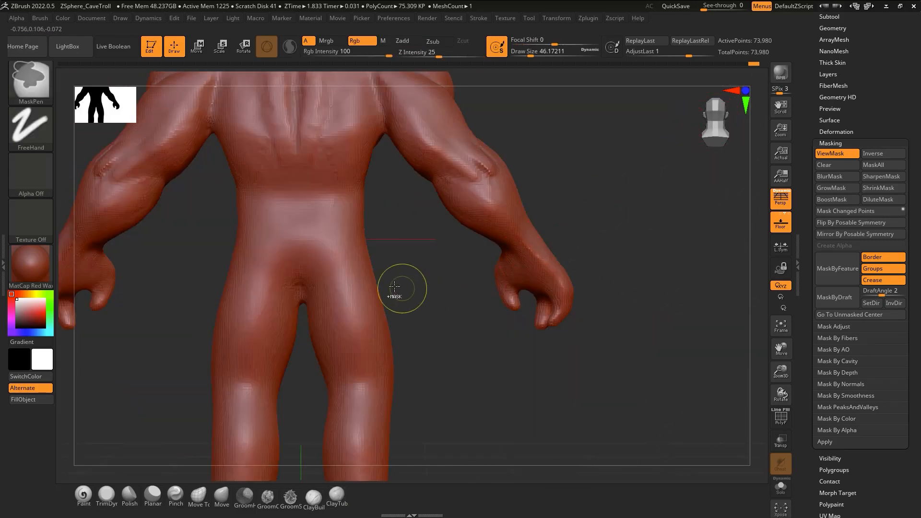
# Build up the muscle columns beside the spine with ClayTubes and smooth them down into the lower back
pyautogui.press('f')
pyautogui.keyDown('shift'); pyautogui.moveTo(362, 284); pyautogui.dragTo(398, 262, button='right'); pyautogui.keyUp('shift')
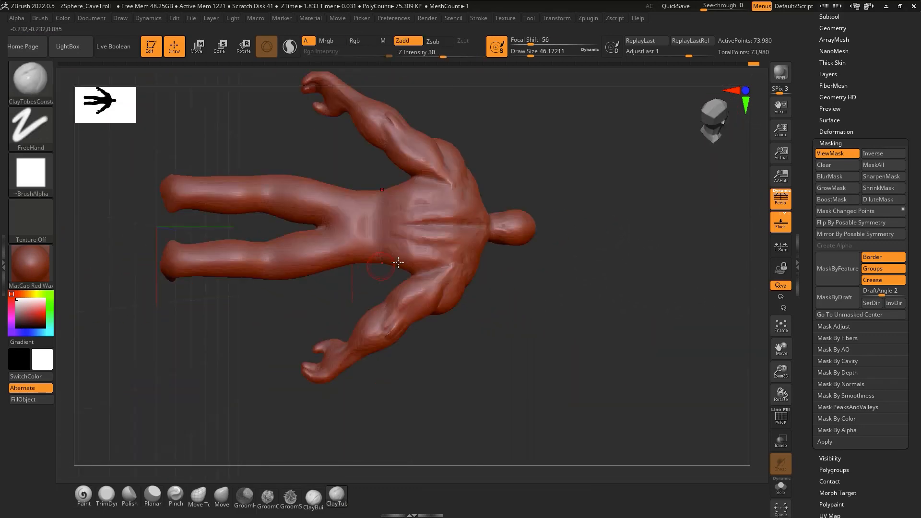
pyautogui.click(713, 129)
pyautogui.moveTo(470, 255); pyautogui.dragTo(475, 234, button='right')
pyautogui.click(711, 124)
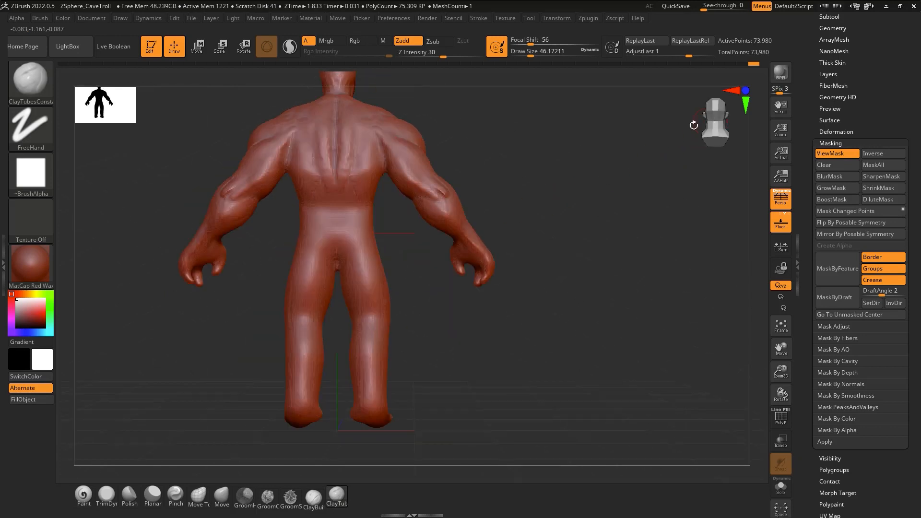
pyautogui.keyDown('ctrl'); pyautogui.moveTo(358, 235); pyautogui.dragTo(366, 256, button='right'); pyautogui.keyUp('ctrl')
pyautogui.keyDown('alt'); pyautogui.moveTo(344, 178); pyautogui.dragTo(365, 325, button='right'); pyautogui.keyUp('alt')
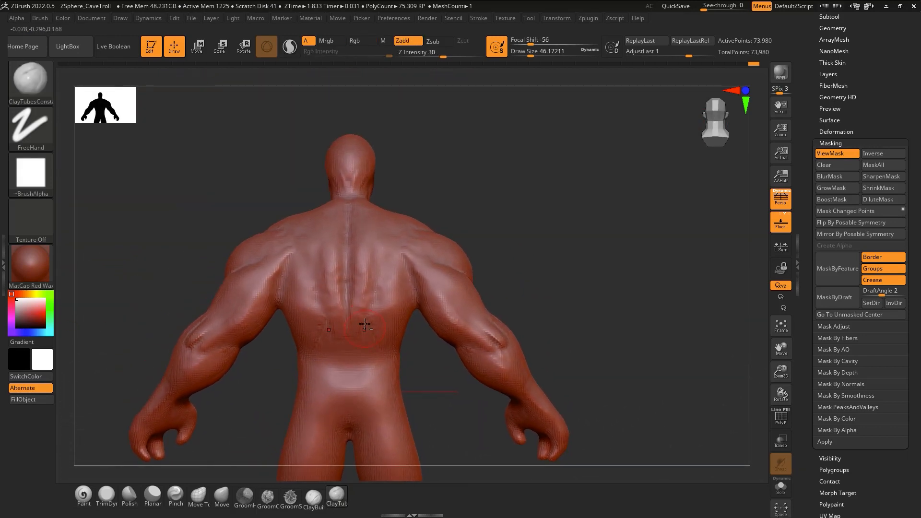
pyautogui.keyDown('ctrl'); pyautogui.moveTo(370, 288); pyautogui.dragTo(319, 242, button='right'); pyautogui.keyUp('ctrl')
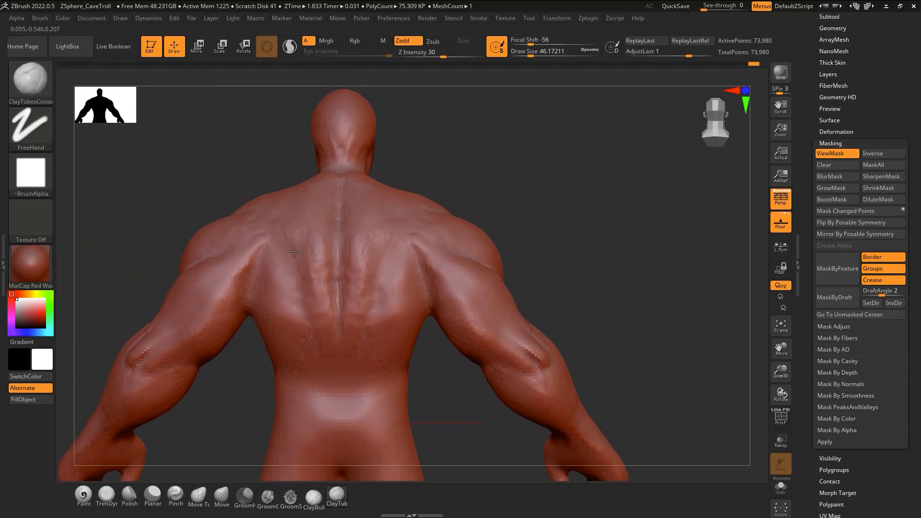
pyautogui.moveTo(294, 251); pyautogui.dragTo(309, 267)
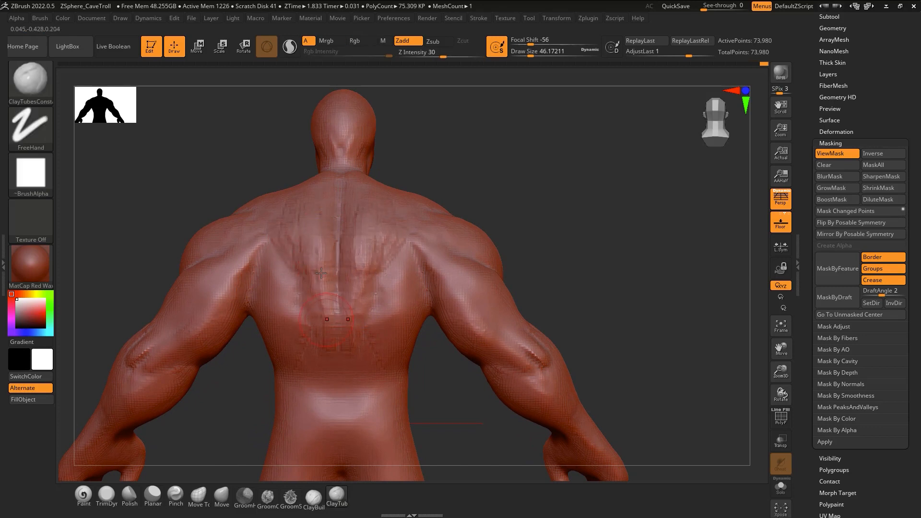
pyautogui.press('shift')
pyautogui.keyDown('shift'); pyautogui.moveTo(330, 369); pyautogui.dragTo(329, 323); pyautogui.keyUp('shift')
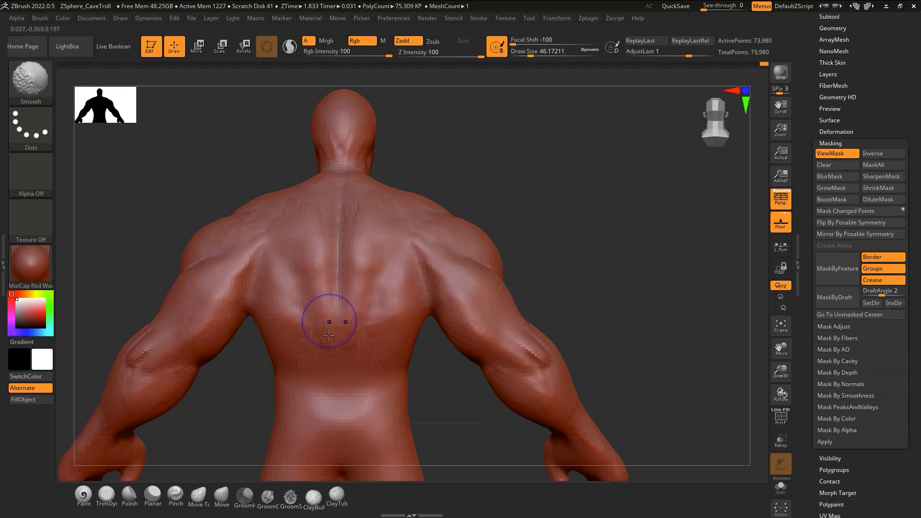
pyautogui.press('shift')
pyautogui.keyDown('shift'); pyautogui.moveTo(323, 263); pyautogui.dragTo(326, 343); pyautogui.keyUp('shift')
# Extend ClayTubes strokes along both sides of the spine from the mid back toward the waist and soften them
pyautogui.moveTo(327, 268); pyautogui.dragTo(317, 266, button='right')
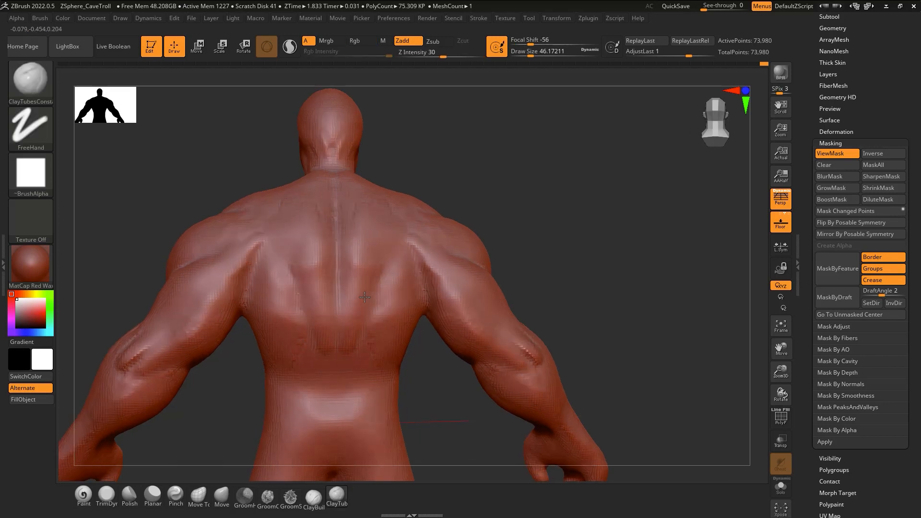
pyautogui.moveTo(314, 255)
pyautogui.mouseDown()
pyautogui.moveTo(310, 289)
pyautogui.moveTo(265, 303)
pyautogui.moveTo(365, 331)
pyautogui.mouseUp()
pyautogui.press('shift')
pyautogui.keyDown('ctrl'); pyautogui.moveTo(379, 350); pyautogui.dragTo(368, 288, button='right'); pyautogui.keyUp('ctrl')
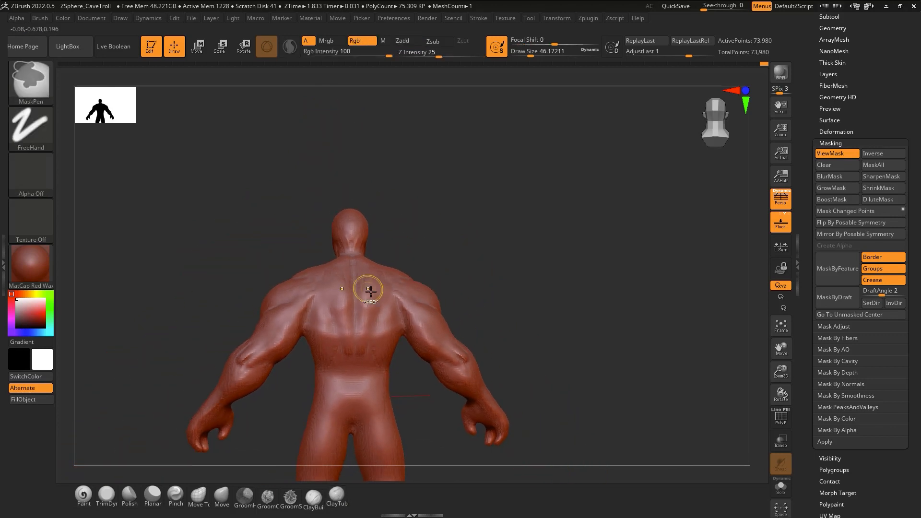
# Adjust the outline of the arms around the back of the elbow with the Move brush
pyautogui.moveTo(404, 425)
pyautogui.keyDown('alt'); pyautogui.mouseDown(button='right')
pyautogui.moveTo(400, 359)
pyautogui.moveTo(418, 336)
pyautogui.mouseUp(button='right'); pyautogui.keyUp('alt')
pyautogui.press('b')
pyautogui.press('m')
pyautogui.press('v')
pyautogui.keyDown('alt'); pyautogui.moveTo(436, 295); pyautogui.dragTo(406, 417, button='right'); pyautogui.keyUp('alt')
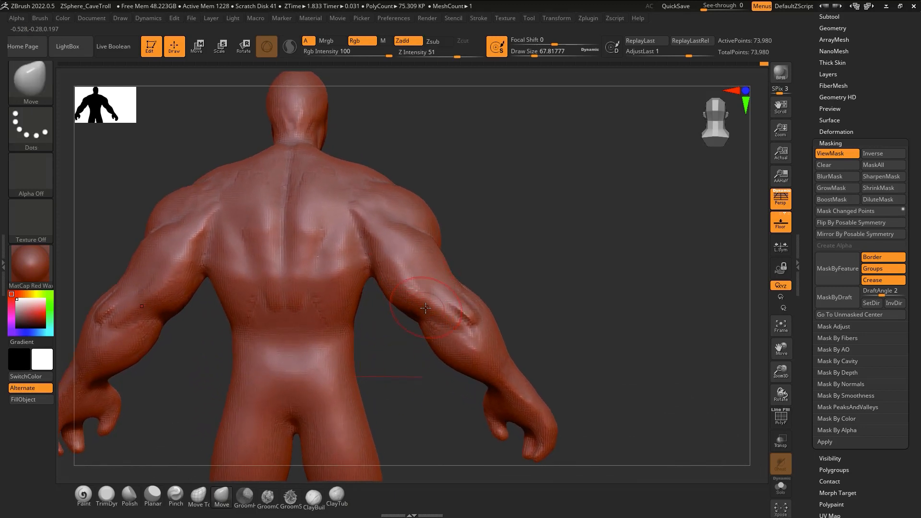
pyautogui.moveTo(446, 252); pyautogui.dragTo(440, 270, button='right')
# Build up the deltoid with ClayTubes from the shoulder blade around to the front of the shoulder, and smooth it
pyautogui.press('b')
pyautogui.press('c')
pyautogui.press('t')
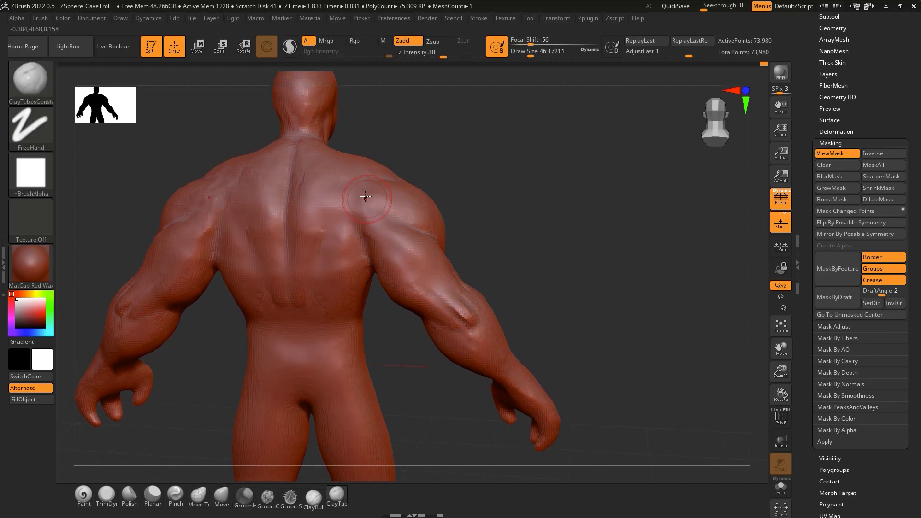
pyautogui.moveTo(376, 211); pyautogui.dragTo(361, 181, button='right')
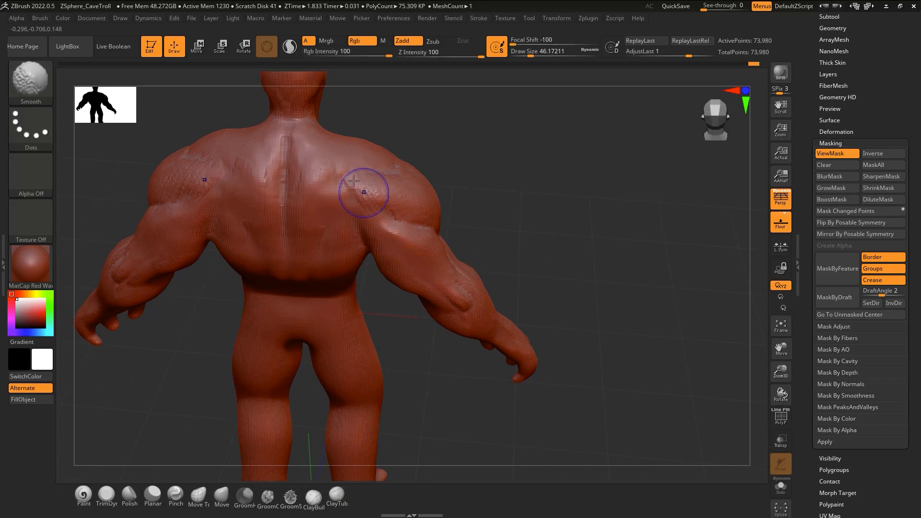
pyautogui.moveTo(367, 189); pyautogui.dragTo(513, 152, button='right')
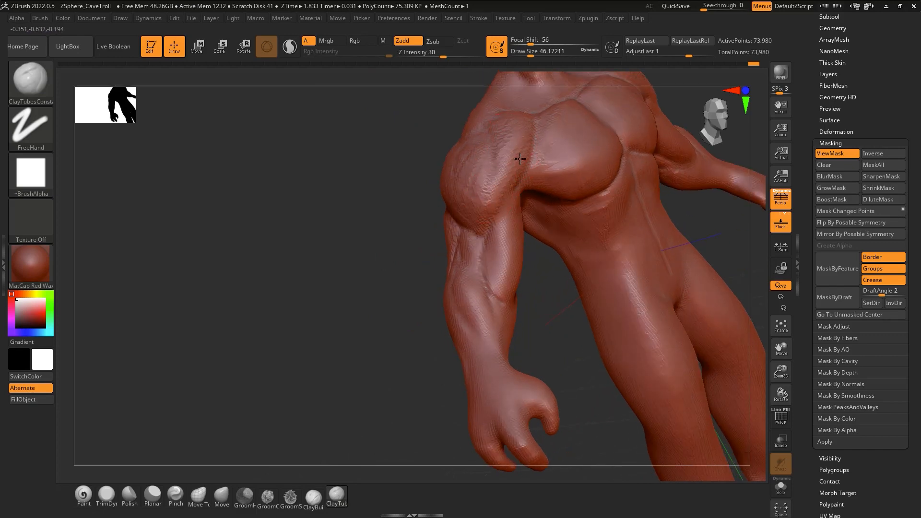
pyautogui.keyDown('shift'); pyautogui.moveTo(487, 148); pyautogui.dragTo(446, 181, button='right'); pyautogui.keyUp('shift')
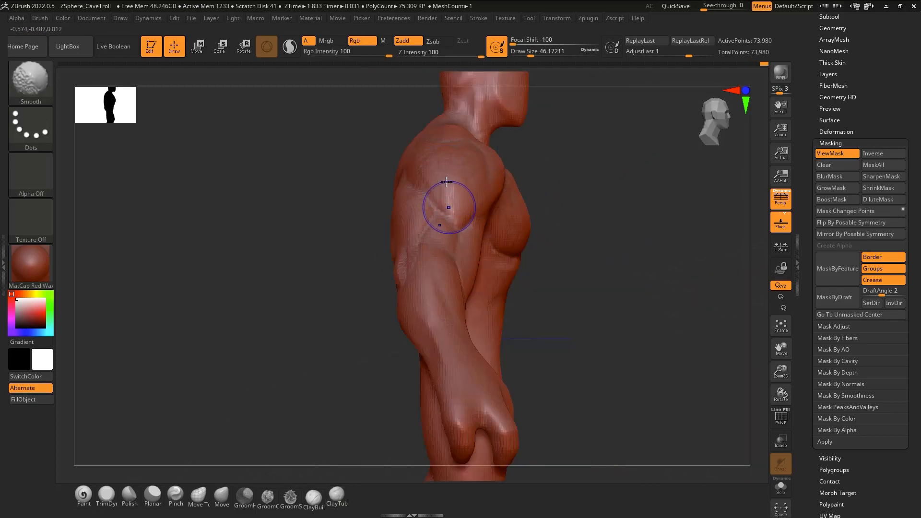
# Add ClayTubes volume on the outer upper arm below the deltoid, and carve that muscle's edges with DamStandard
pyautogui.moveTo(470, 226)
pyautogui.mouseDown(button='right')
pyautogui.moveTo(433, 247)
pyautogui.moveTo(455, 277)
pyautogui.moveTo(442, 290)
pyautogui.mouseUp(button='right')
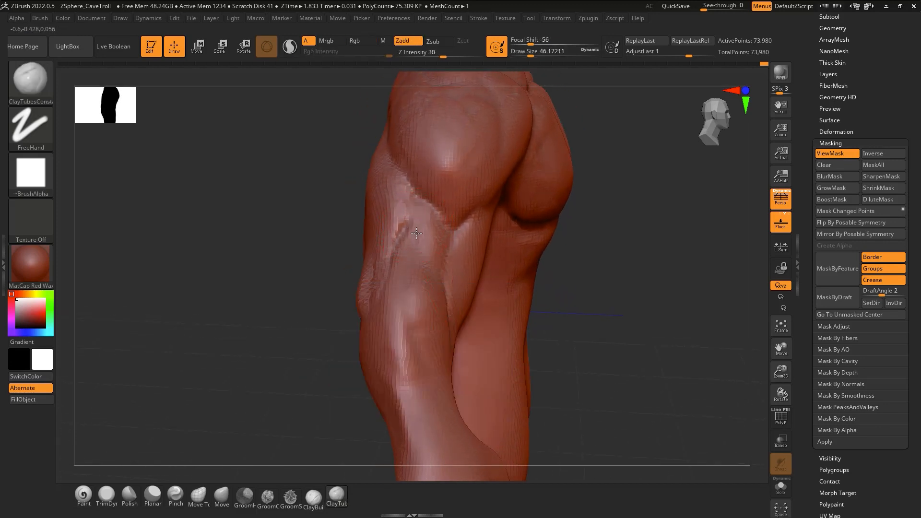
pyautogui.moveTo(417, 234); pyautogui.dragTo(415, 225, button='right')
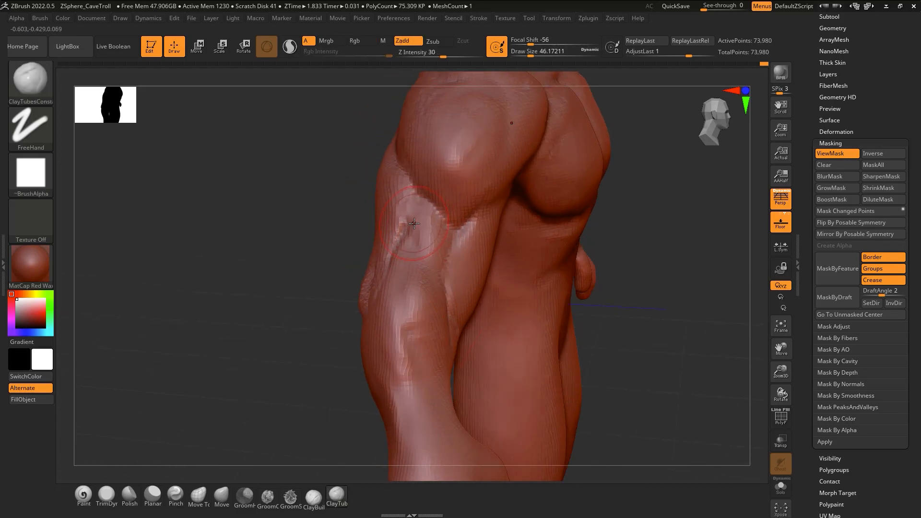
pyautogui.press('b')
pyautogui.press('d')
pyautogui.press('s')
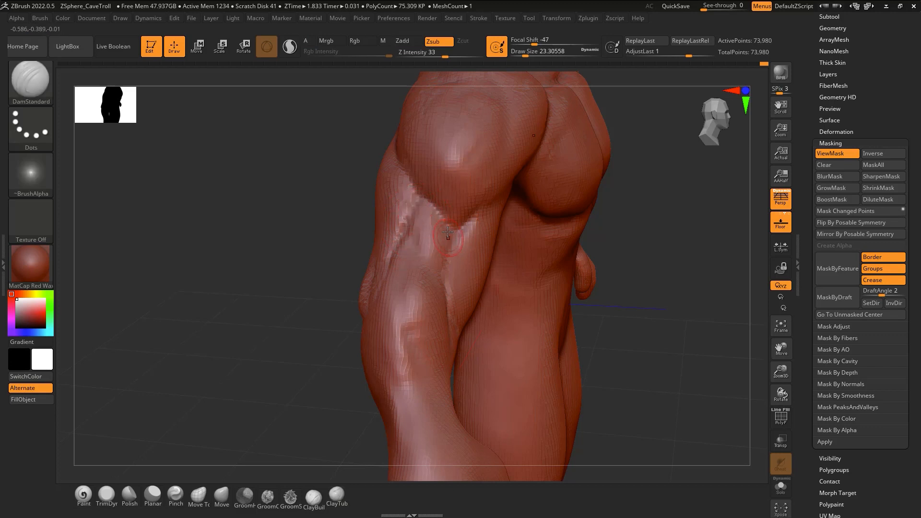
pyautogui.moveTo(430, 251); pyautogui.dragTo(419, 246, button='right')
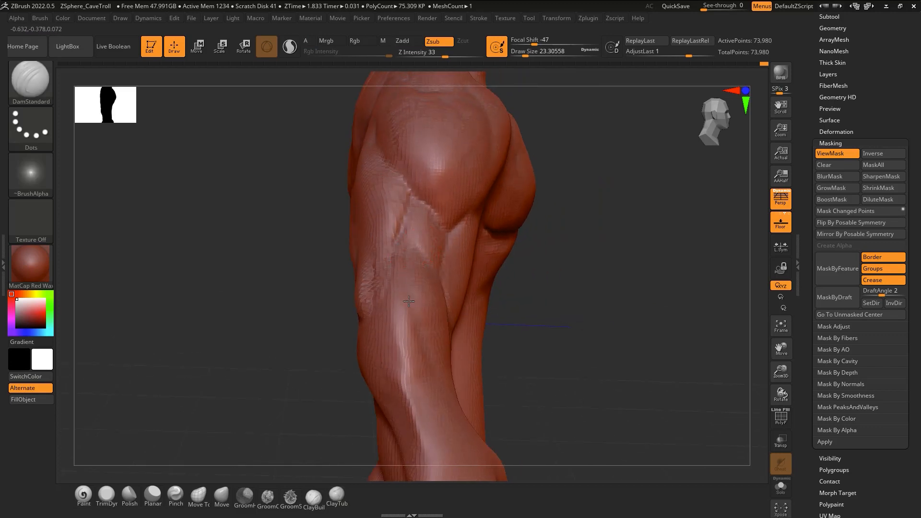
pyautogui.moveTo(411, 319); pyautogui.dragTo(425, 283, button='right')
pyautogui.moveTo(408, 274); pyautogui.dragTo(422, 328)
pyautogui.moveTo(453, 259)
pyautogui.mouseDown(button='right')
pyautogui.moveTo(420, 236)
pyautogui.moveTo(421, 283)
pyautogui.mouseUp(button='right')
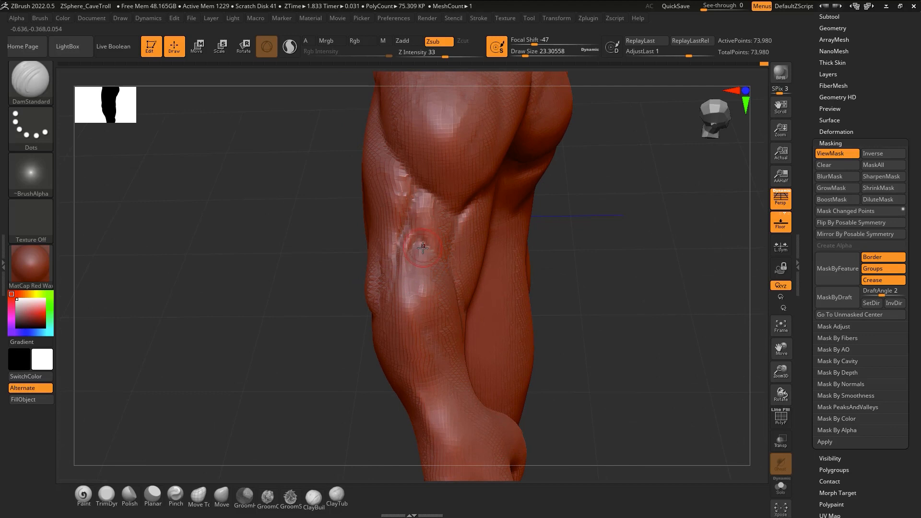
# Add clay where the top of the forearm meets the outer upper arm, try DamStandard creases there, and undo the last stroke
pyautogui.press('b')
pyautogui.press('c')
pyautogui.press('t')
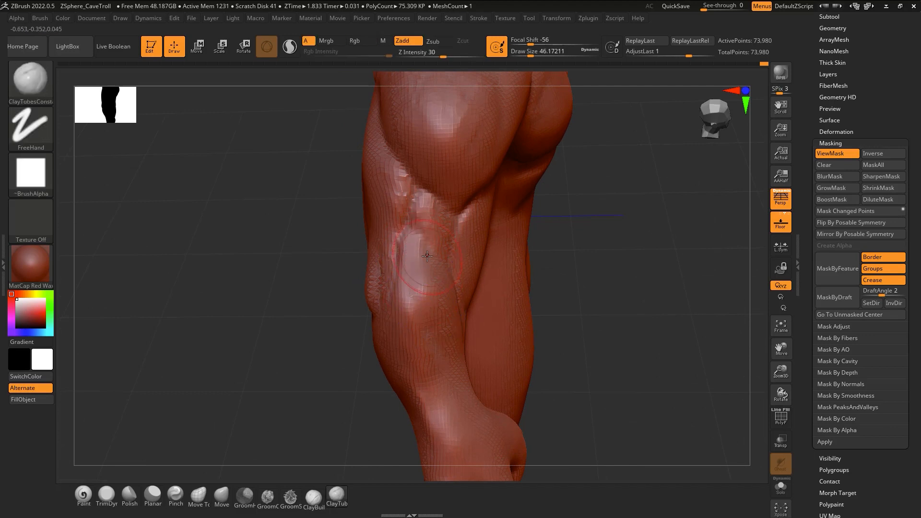
pyautogui.press('b')
pyautogui.press('d')
pyautogui.press('s')
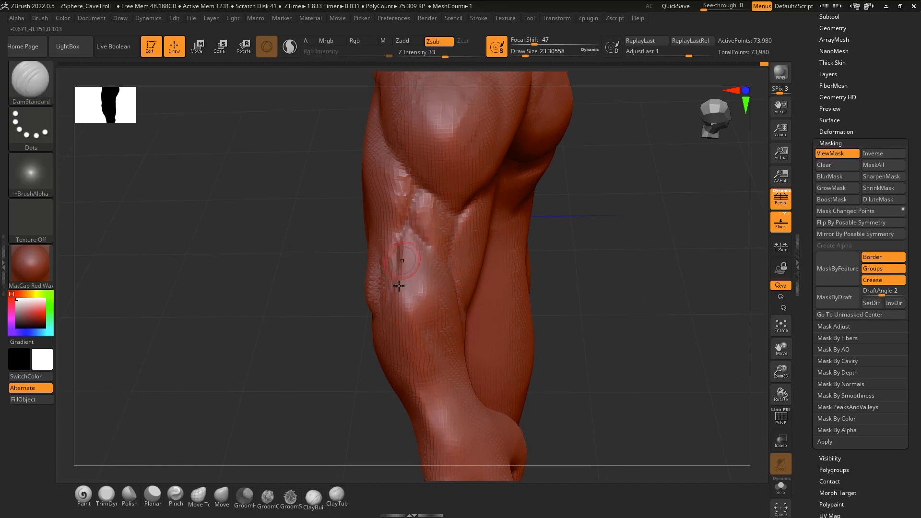
pyautogui.hotkey('ctrl', 'z')
# Carve DamStandard creases from the elbow down the outer forearm and between the forearm muscle and the biceps
pyautogui.moveTo(401, 271)
pyautogui.mouseDown(button='right')
pyautogui.moveTo(408, 248)
pyautogui.moveTo(397, 255)
pyautogui.mouseUp(button='right')
pyautogui.moveTo(411, 315); pyautogui.dragTo(420, 347, button='right')
pyautogui.moveTo(402, 292); pyautogui.dragTo(391, 304, button='right')
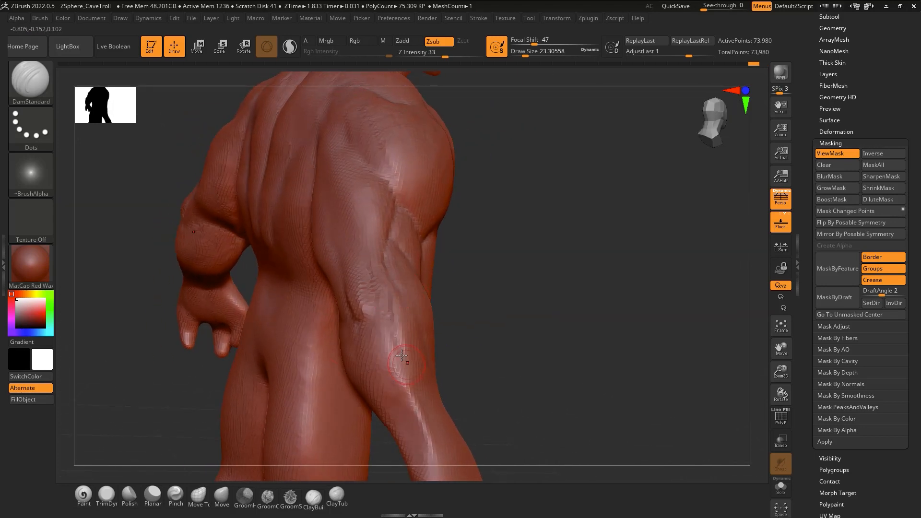
pyautogui.moveTo(411, 372); pyautogui.dragTo(397, 316, button='right')
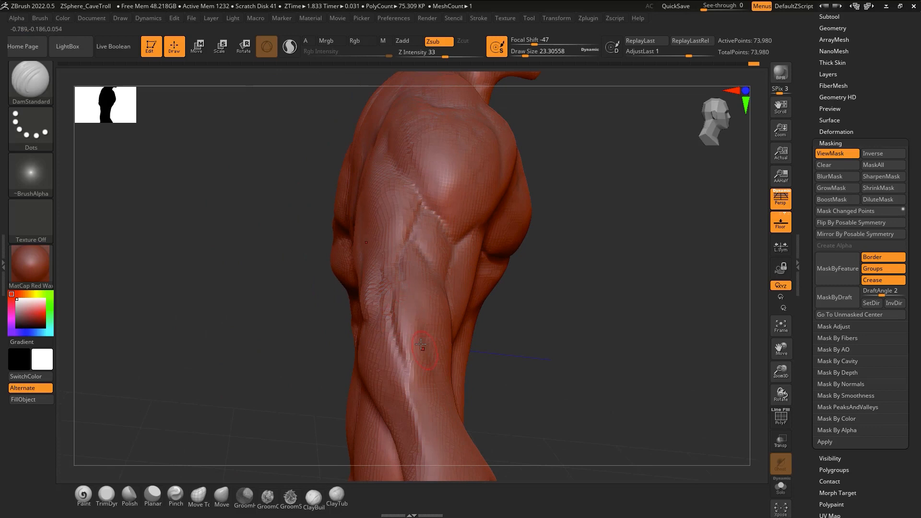
pyautogui.moveTo(410, 228); pyautogui.dragTo(411, 311, button='right')
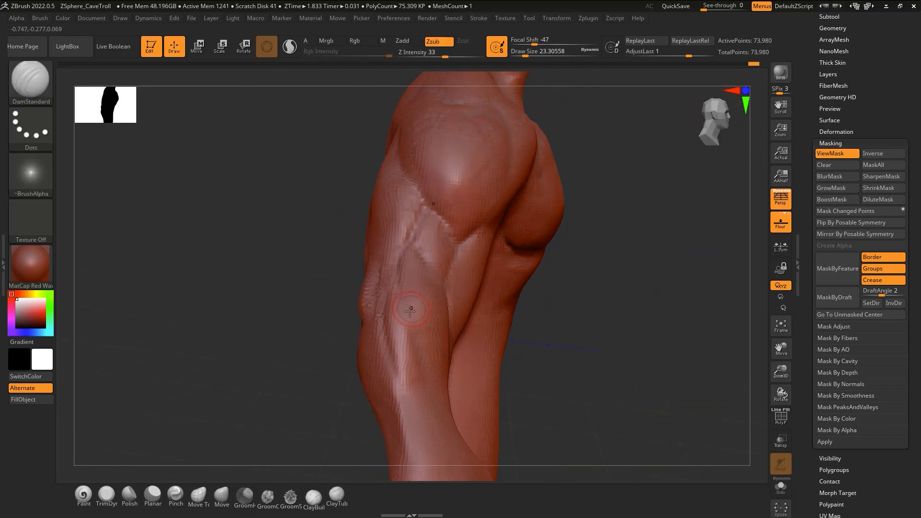
pyautogui.moveTo(401, 271); pyautogui.dragTo(461, 327, button='right')
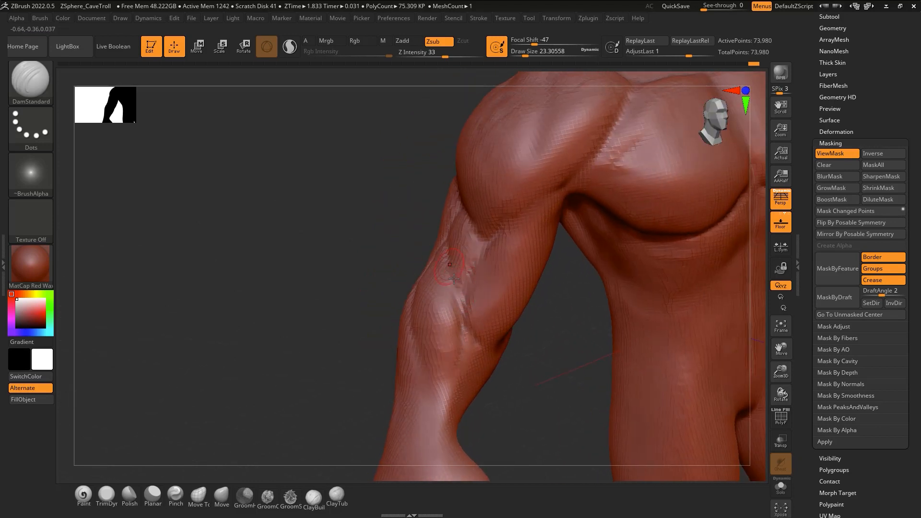
# Carve short DamStandard creases down the front of the forearm where its muscles taper toward the wrist
pyautogui.moveTo(453, 370); pyautogui.dragTo(415, 280, button='right')
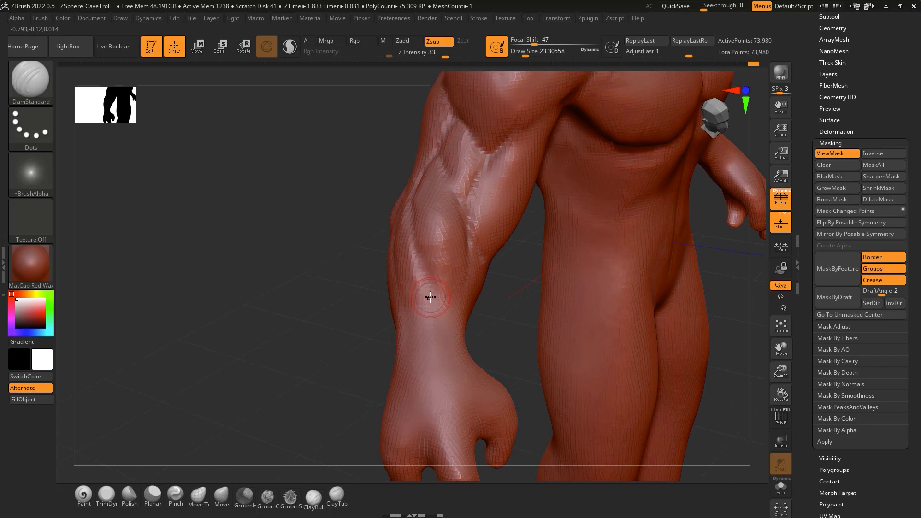
pyautogui.moveTo(426, 344)
pyautogui.mouseDown(button='right')
pyautogui.moveTo(460, 331)
pyautogui.moveTo(439, 307)
pyautogui.mouseUp(button='right')
pyautogui.press('space')
pyautogui.moveTo(423, 281); pyautogui.dragTo(431, 281)
# Fill out the outer forearm toward the wrist with ClayTubes and smooth the carved creases into it
pyautogui.press('2')
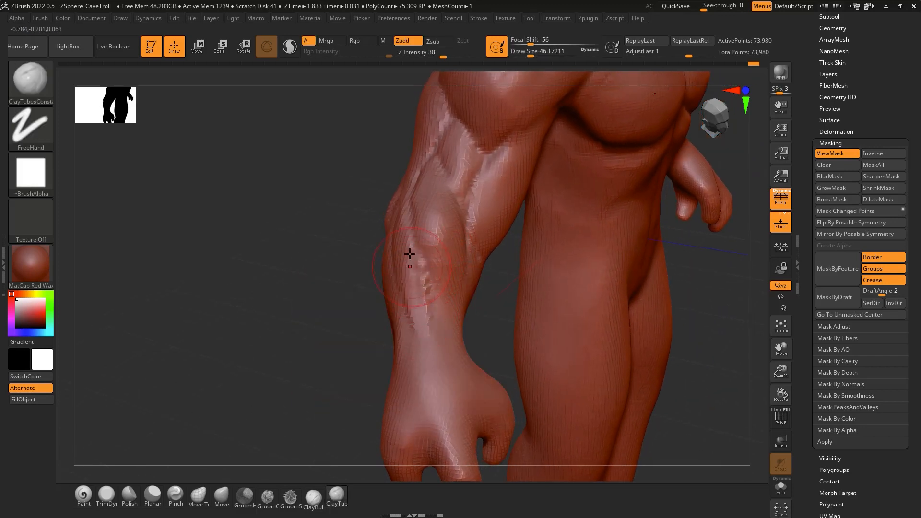
pyautogui.moveTo(432, 288)
pyautogui.keyDown('shift'); pyautogui.mouseDown()
pyautogui.moveTo(426, 311)
pyautogui.moveTo(442, 349)
pyautogui.mouseUp(); pyautogui.keyUp('shift')
pyautogui.moveTo(463, 319); pyautogui.dragTo(433, 307, button='right')
pyautogui.moveTo(412, 273); pyautogui.dragTo(418, 392)
pyautogui.moveTo(415, 300)
pyautogui.keyDown('shift'); pyautogui.mouseDown()
pyautogui.moveTo(413, 360)
pyautogui.moveTo(414, 290)
pyautogui.mouseUp(); pyautogui.keyUp('shift')
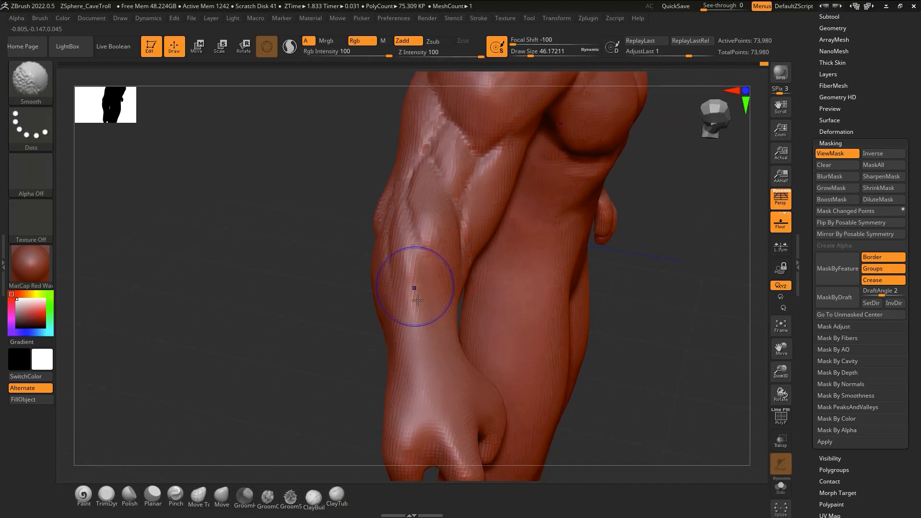
# Build up the back and inner forearm below the elbow with ClayTubes and smooth the strokes
pyautogui.moveTo(441, 326)
pyautogui.mouseDown(button='right')
pyautogui.moveTo(473, 341)
pyautogui.moveTo(432, 346)
pyautogui.moveTo(524, 313)
pyautogui.moveTo(425, 272)
pyautogui.mouseUp(button='right')
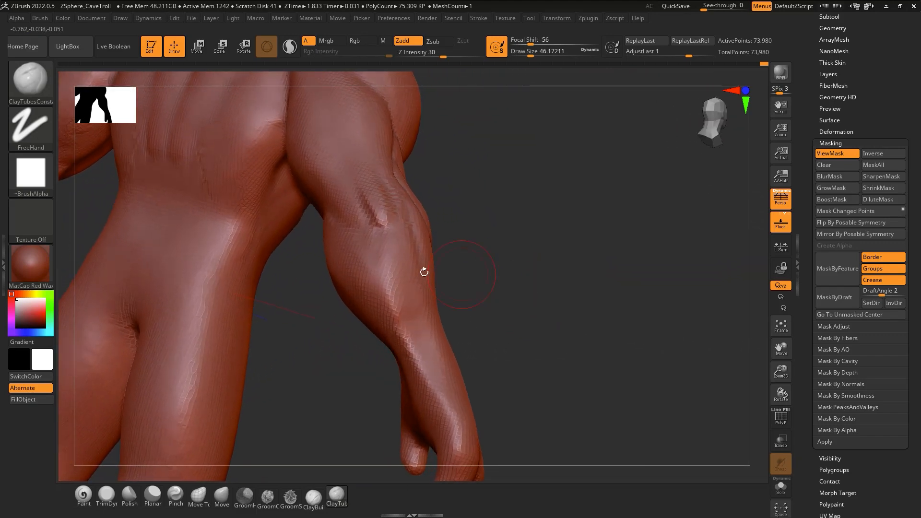
pyautogui.moveTo(387, 260)
pyautogui.mouseDown()
pyautogui.moveTo(404, 316)
pyautogui.moveTo(397, 250)
pyautogui.mouseUp()
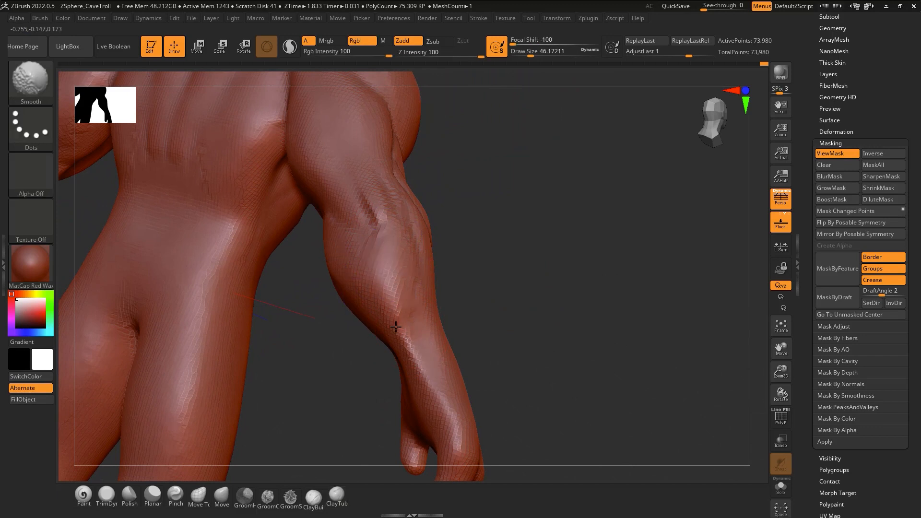
pyautogui.moveTo(446, 283); pyautogui.dragTo(384, 269, button='right')
pyautogui.moveTo(305, 248); pyautogui.dragTo(285, 287)
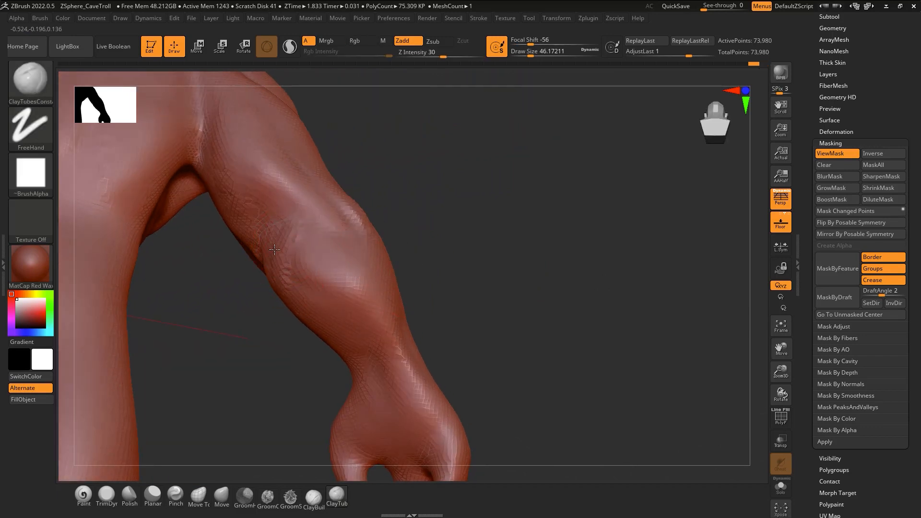
pyautogui.moveTo(289, 256)
pyautogui.mouseDown()
pyautogui.moveTo(312, 283)
pyautogui.moveTo(335, 271)
pyautogui.moveTo(357, 281)
pyautogui.mouseUp()
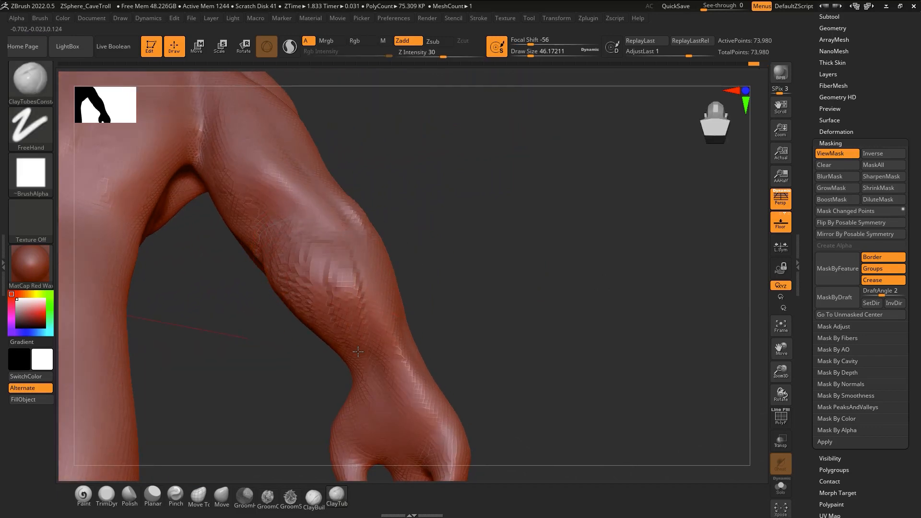
pyautogui.keyDown('shift'); pyautogui.moveTo(331, 250); pyautogui.dragTo(297, 313); pyautogui.keyUp('shift')
pyautogui.moveTo(360, 333)
pyautogui.mouseDown(button='right')
pyautogui.moveTo(339, 350)
pyautogui.moveTo(329, 304)
pyautogui.moveTo(360, 281)
pyautogui.moveTo(361, 264)
pyautogui.moveTo(248, 242)
pyautogui.mouseUp(button='right')
pyautogui.moveTo(268, 294)
pyautogui.mouseDown(button='right')
pyautogui.moveTo(278, 265)
pyautogui.moveTo(262, 245)
pyautogui.mouseUp(button='right')
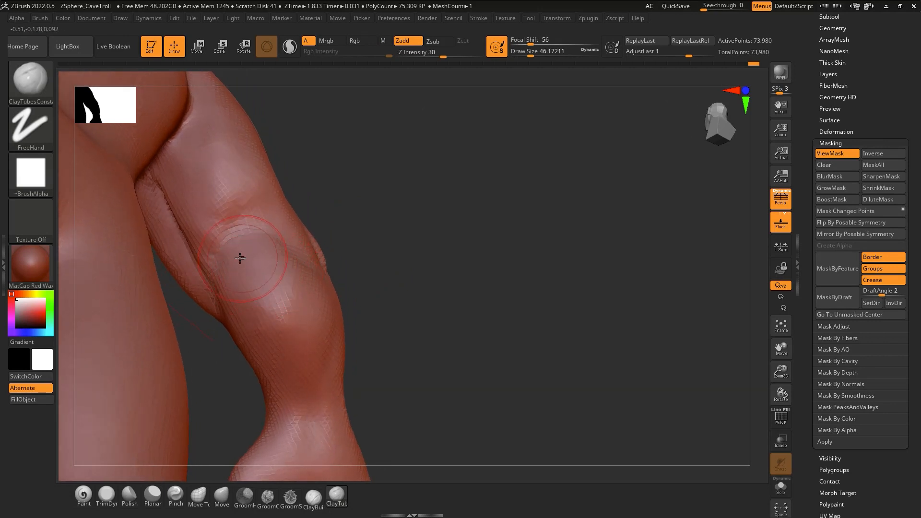
# Build up the inner upper arm with ClayTubes, carve its muscle boundary toward the elbow with DamStandard and smooth the lower part
pyautogui.moveTo(180, 169)
pyautogui.mouseDown()
pyautogui.moveTo(213, 168)
pyautogui.moveTo(169, 188)
pyautogui.moveTo(184, 212)
pyautogui.mouseUp()
pyautogui.press('b')
pyautogui.press('d')
pyautogui.press('s')
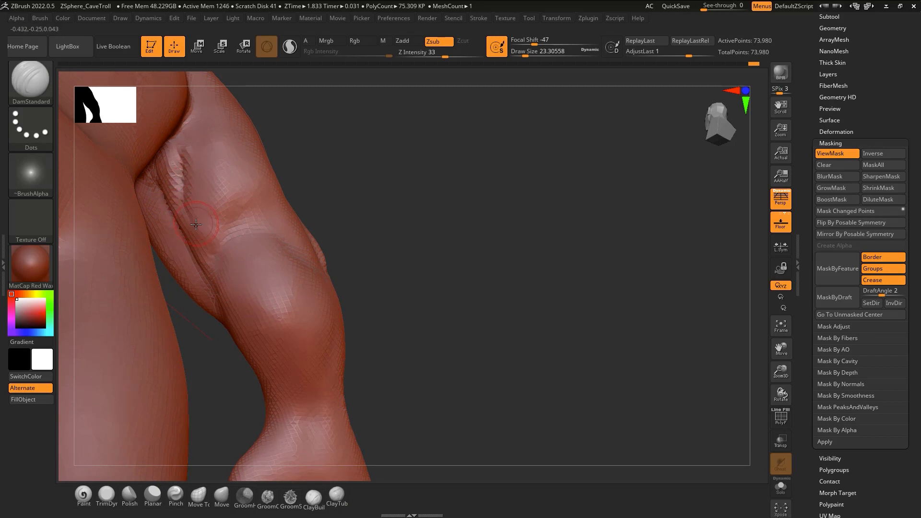
pyautogui.press('b')
pyautogui.press('c')
pyautogui.press('t')
pyautogui.moveTo(219, 271)
pyautogui.keyDown('shift'); pyautogui.mouseDown()
pyautogui.moveTo(201, 206)
pyautogui.moveTo(199, 231)
pyautogui.mouseUp(); pyautogui.keyUp('shift')
pyautogui.press('b')
pyautogui.press('d')
pyautogui.press('s')
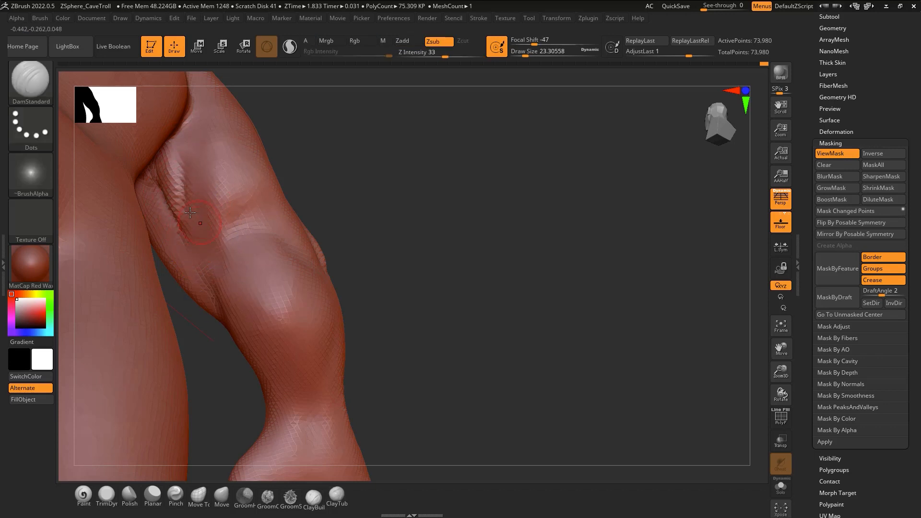
# Carve a DamStandard crease on the back of the arm just above the elbow and smooth its upper end
pyautogui.moveTo(172, 199); pyautogui.dragTo(247, 271, button='right')
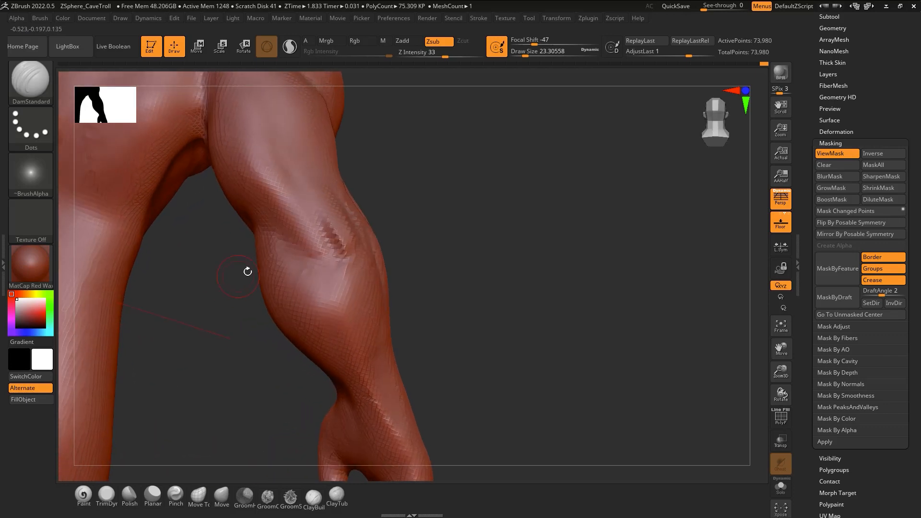
pyautogui.moveTo(312, 246); pyautogui.dragTo(294, 209, button='right')
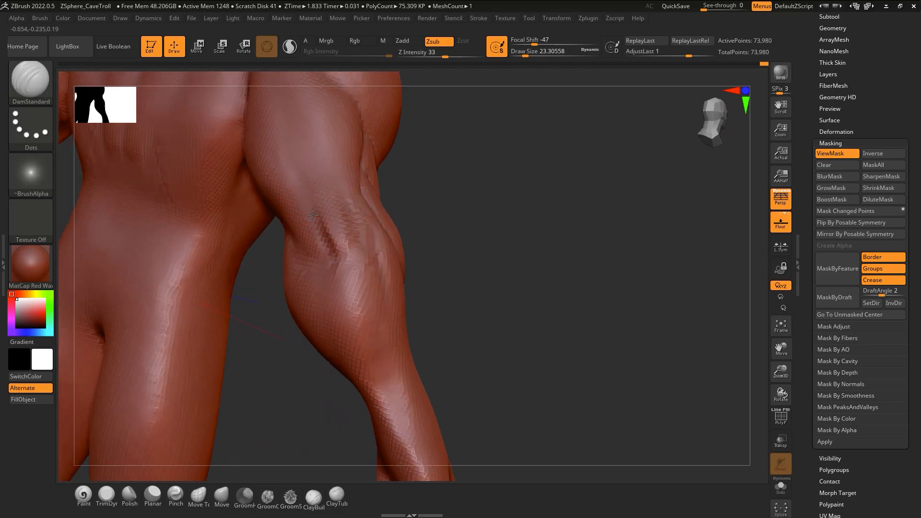
pyautogui.moveTo(310, 201); pyautogui.dragTo(318, 231)
pyautogui.moveTo(347, 234); pyautogui.dragTo(358, 209, button='right')
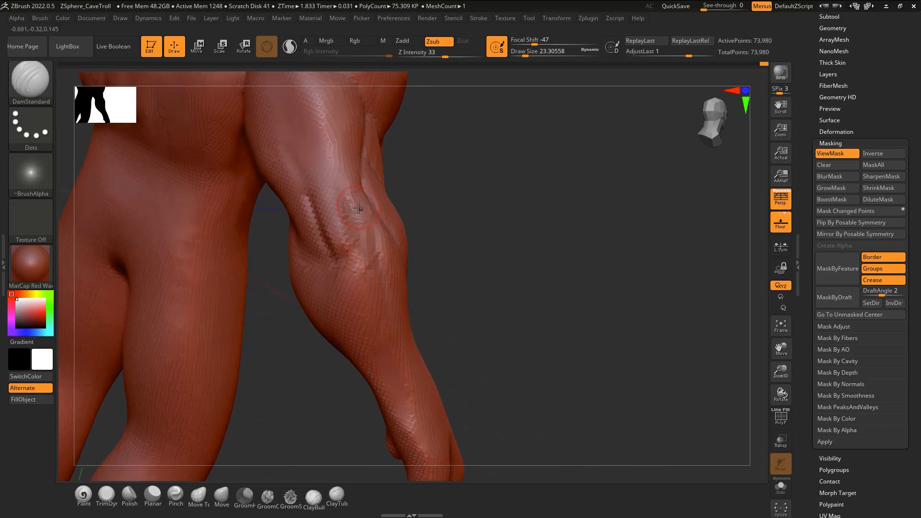
pyautogui.keyDown('shift'); pyautogui.moveTo(309, 187); pyautogui.dragTo(317, 216); pyautogui.keyUp('shift')
# Build up the outer elbow with ClayTubes, smooth it into the forearm and define the edge of the forearm muscle
pyautogui.keyDown('ctrl'); pyautogui.moveTo(363, 219); pyautogui.dragTo(367, 146, button='right'); pyautogui.keyUp('ctrl')
pyautogui.moveTo(423, 192)
pyautogui.mouseDown(button='right')
pyautogui.moveTo(384, 216)
pyautogui.moveTo(399, 233)
pyautogui.mouseUp(button='right')
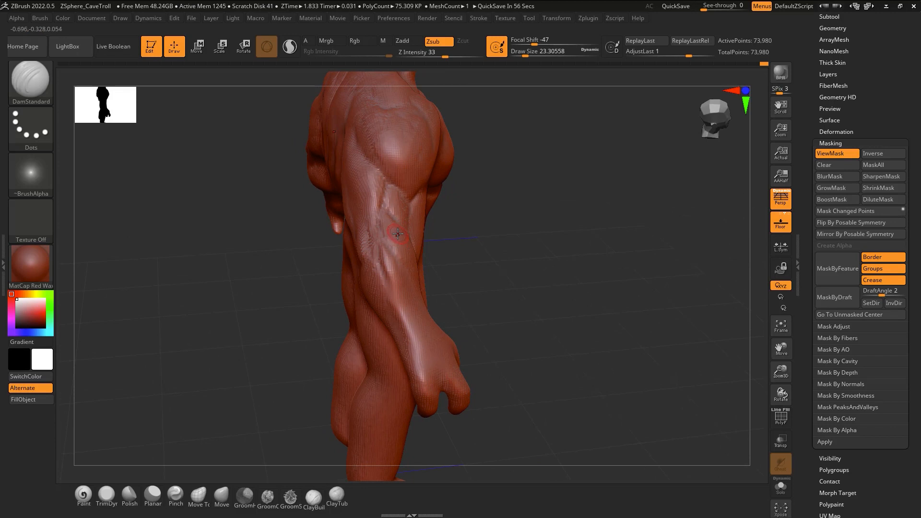
pyautogui.moveTo(390, 249)
pyautogui.keyDown('alt'); pyautogui.mouseDown(button='right')
pyautogui.moveTo(388, 294)
pyautogui.moveTo(344, 329)
pyautogui.mouseUp(button='right'); pyautogui.keyUp('alt')
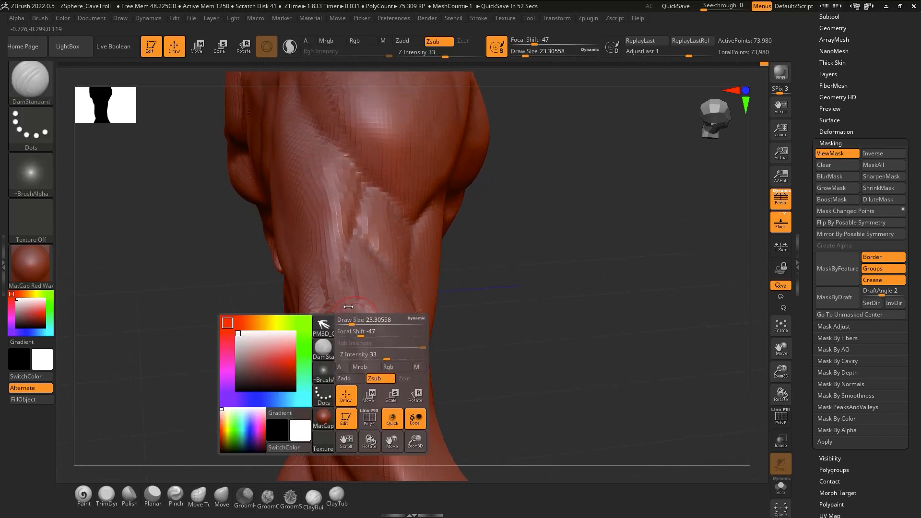
pyautogui.press('1')
pyautogui.moveTo(346, 311)
pyautogui.mouseDown()
pyautogui.moveTo(345, 330)
pyautogui.moveTo(362, 348)
pyautogui.mouseUp()
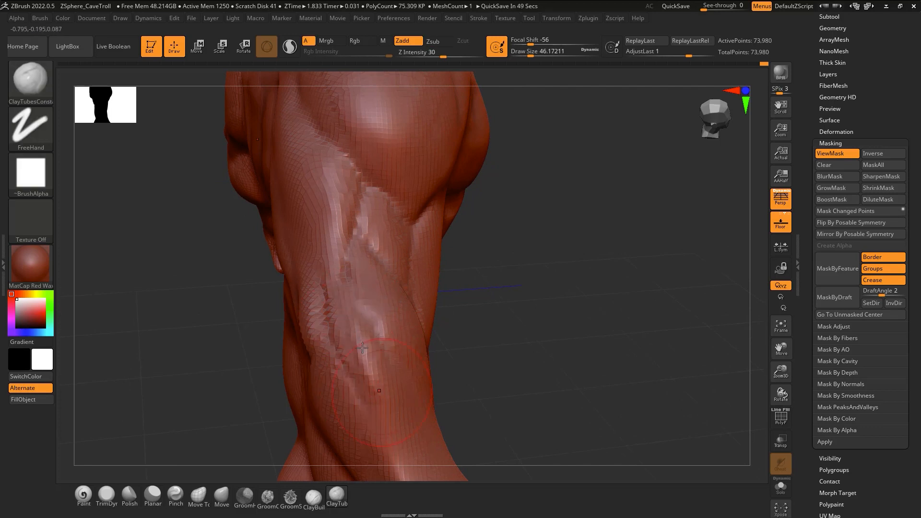
pyautogui.keyDown('shift'); pyautogui.moveTo(370, 405); pyautogui.dragTo(382, 380); pyautogui.keyUp('shift')
pyautogui.moveTo(382, 380); pyautogui.dragTo(354, 381, button='right')
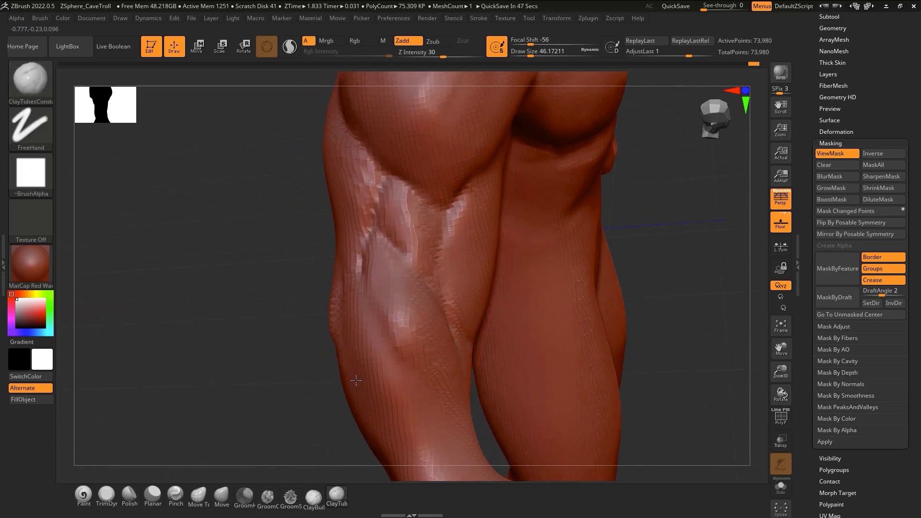
pyautogui.keyDown('ctrl'); pyautogui.moveTo(418, 343); pyautogui.dragTo(416, 325, button='right'); pyautogui.keyUp('ctrl')
pyautogui.moveTo(387, 301); pyautogui.dragTo(397, 356)
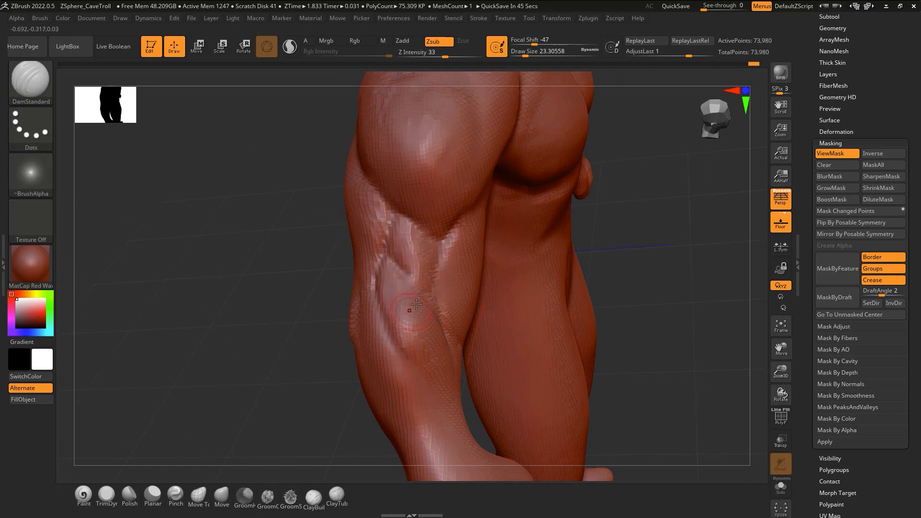
# Define the inner edge of the biceps down to the elbow crease with DamStandard and smooth the surrounding surface
pyautogui.moveTo(417, 304); pyautogui.dragTo(455, 302, button='right')
pyautogui.moveTo(471, 266); pyautogui.dragTo(501, 354, button='right')
pyautogui.moveTo(502, 323)
pyautogui.mouseDown(button='right')
pyautogui.moveTo(521, 331)
pyautogui.moveTo(536, 292)
pyautogui.mouseUp(button='right')
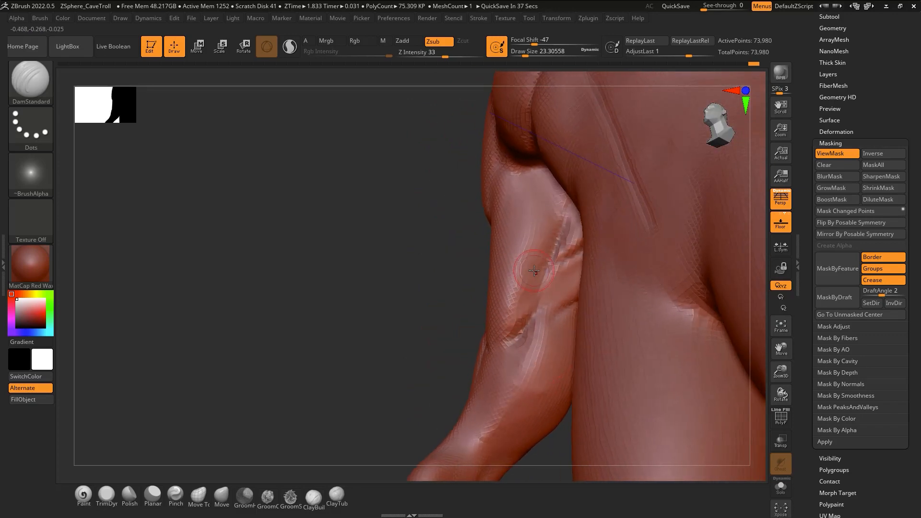
pyautogui.moveTo(528, 332); pyautogui.dragTo(592, 300, button='right')
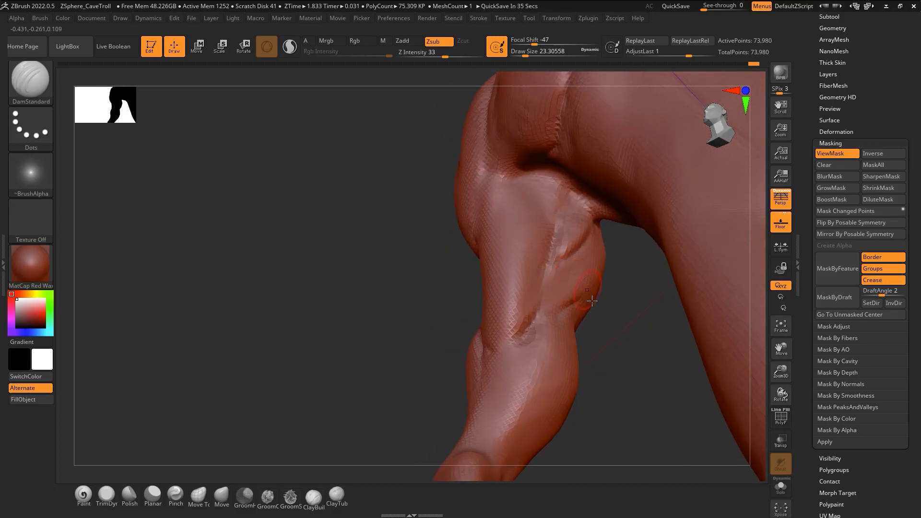
pyautogui.moveTo(551, 335); pyautogui.dragTo(552, 344, button='right')
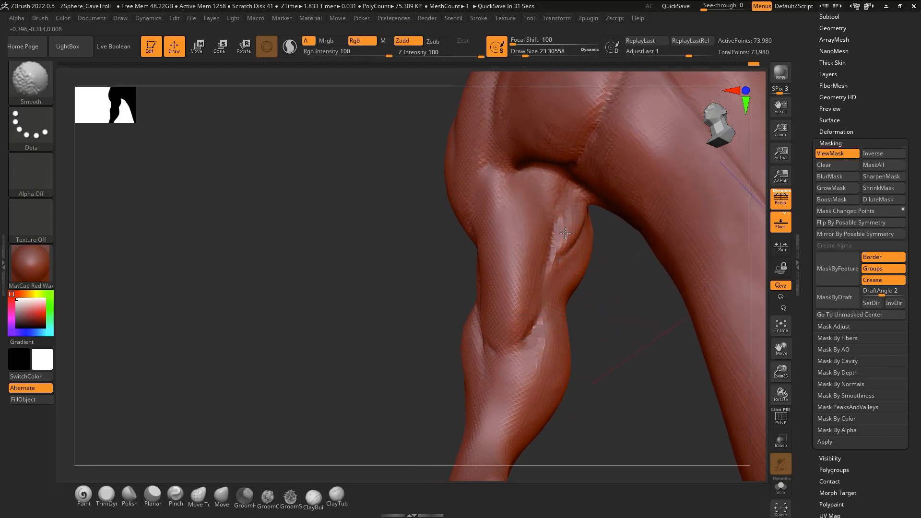
pyautogui.moveTo(567, 250)
pyautogui.mouseDown(button='right')
pyautogui.moveTo(568, 237)
pyautogui.moveTo(548, 230)
pyautogui.moveTo(547, 201)
pyautogui.mouseUp(button='right')
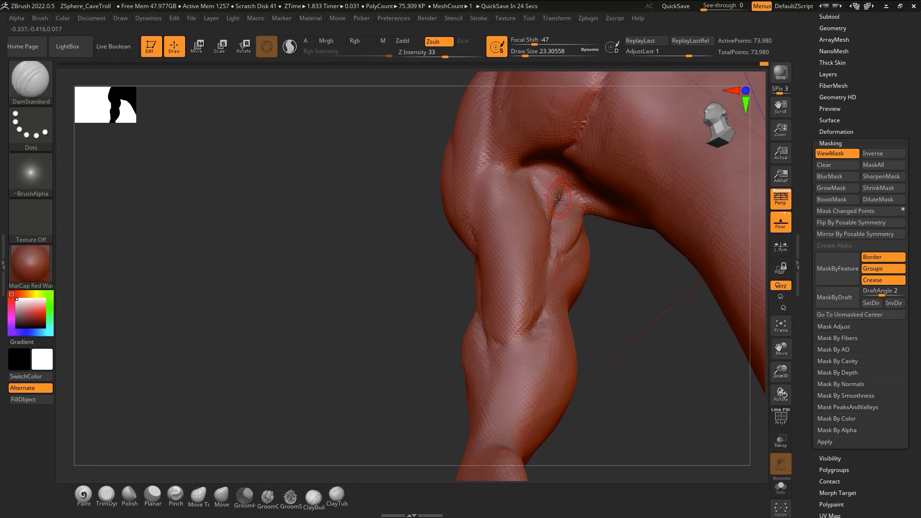
# Build up the inner upper arm below the armpit with ClayTubes, then refine the muscle creases with DamStandard and smoothing
pyautogui.press('1')
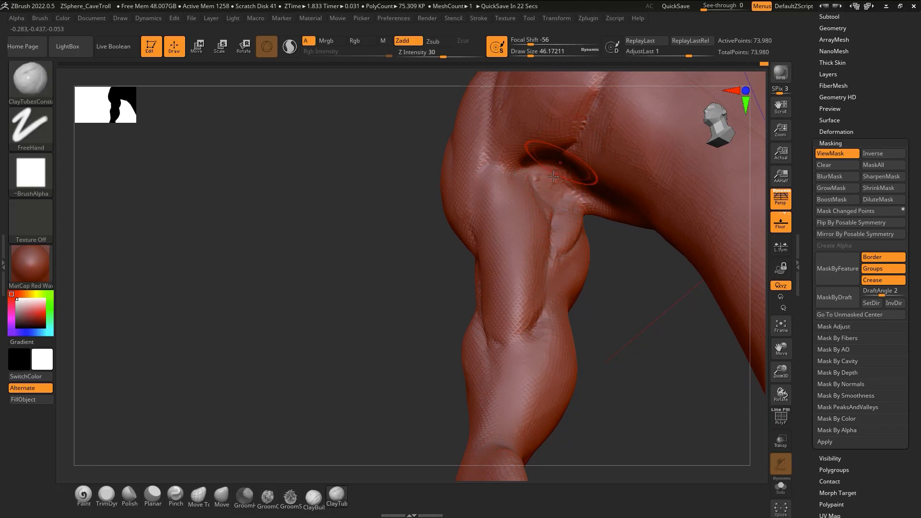
pyautogui.moveTo(553, 177); pyautogui.dragTo(549, 197, button='right')
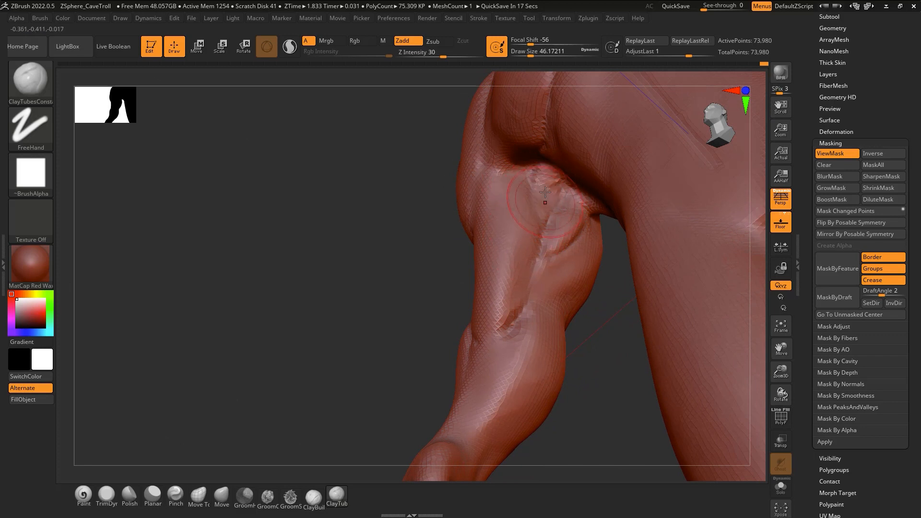
pyautogui.moveTo(557, 177); pyautogui.dragTo(579, 197)
pyautogui.press('2')
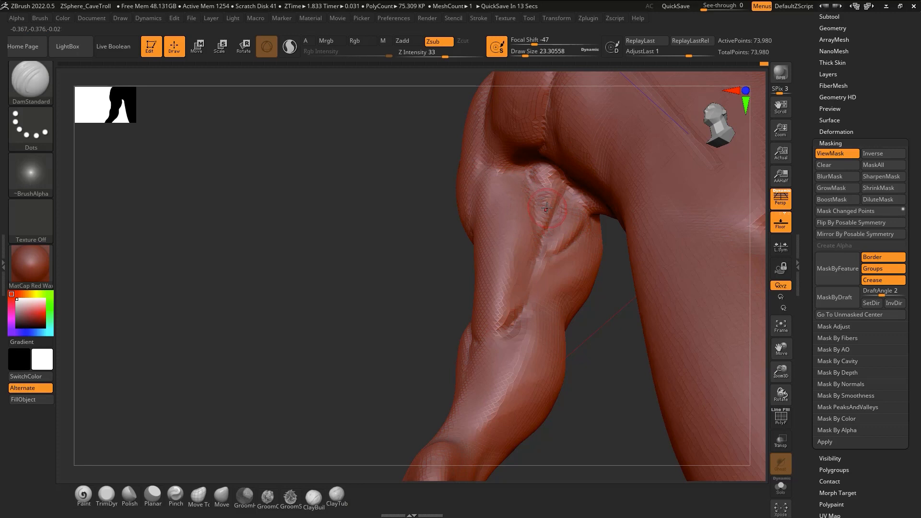
pyautogui.press('1')
pyautogui.press('2')
pyautogui.moveTo(553, 228)
pyautogui.mouseDown(button='right')
pyautogui.moveTo(571, 225)
pyautogui.moveTo(540, 228)
pyautogui.moveTo(571, 225)
pyautogui.mouseUp(button='right')
pyautogui.keyDown('shift'); pyautogui.moveTo(566, 235); pyautogui.dragTo(575, 222); pyautogui.keyUp('shift')
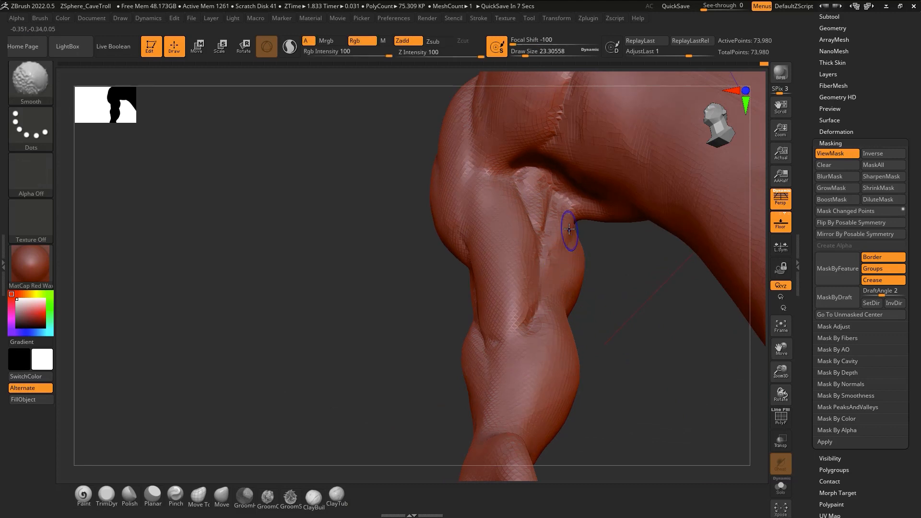
pyautogui.moveTo(569, 229)
pyautogui.mouseDown(button='right')
pyautogui.moveTo(578, 243)
pyautogui.moveTo(568, 204)
pyautogui.moveTo(526, 222)
pyautogui.moveTo(554, 225)
pyautogui.moveTo(552, 192)
pyautogui.moveTo(557, 232)
pyautogui.mouseUp(button='right')
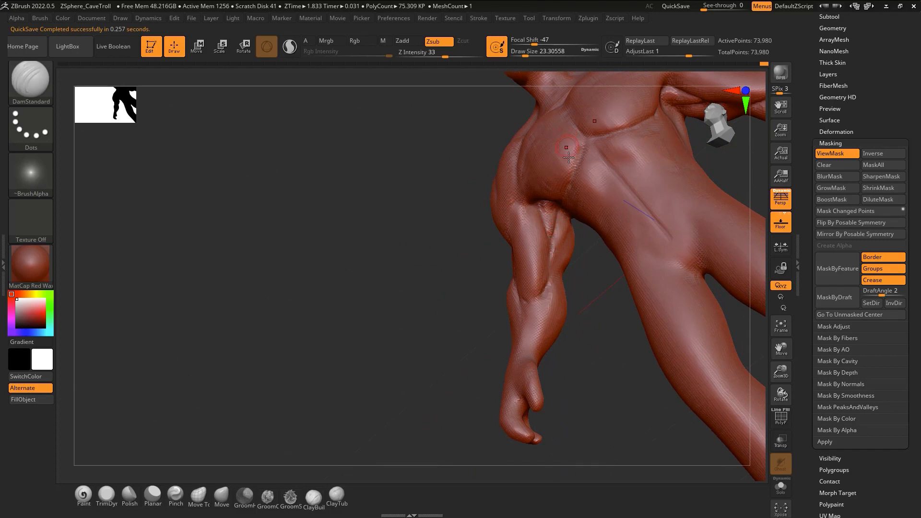
# Smooth the rear deltoid and build up the back of the shoulder and the triceps with ClayTubes
pyautogui.moveTo(568, 157); pyautogui.dragTo(518, 242, button='right')
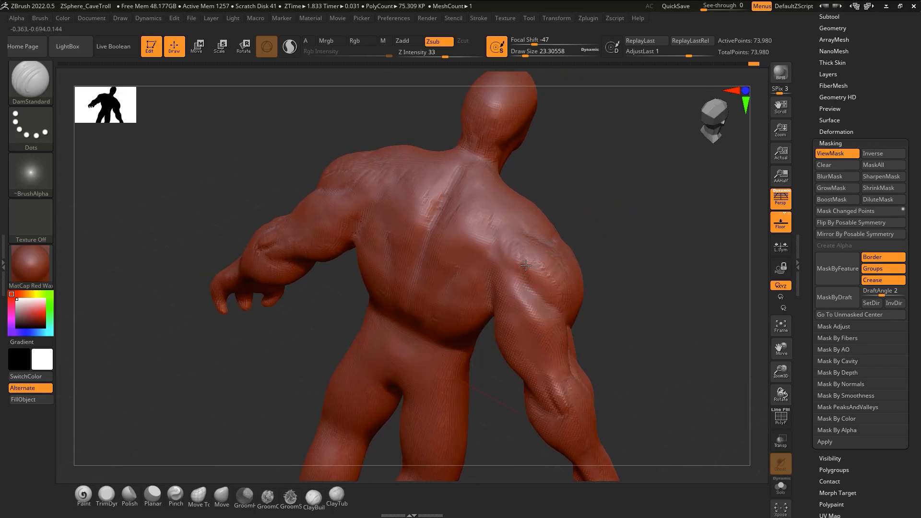
pyautogui.moveTo(543, 298); pyautogui.dragTo(557, 245, button='right')
pyautogui.moveTo(542, 254)
pyautogui.keyDown('shift'); pyautogui.mouseDown()
pyautogui.moveTo(528, 271)
pyautogui.moveTo(547, 255)
pyautogui.moveTo(537, 279)
pyautogui.mouseUp(); pyautogui.keyUp('shift')
pyautogui.press('2')
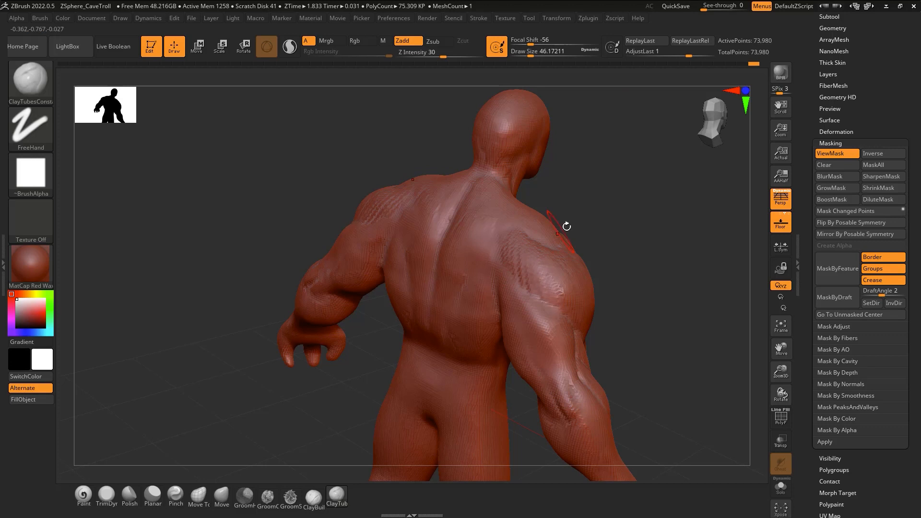
pyautogui.moveTo(566, 226); pyautogui.dragTo(553, 253, button='right')
pyautogui.moveTo(503, 266); pyautogui.dragTo(506, 297)
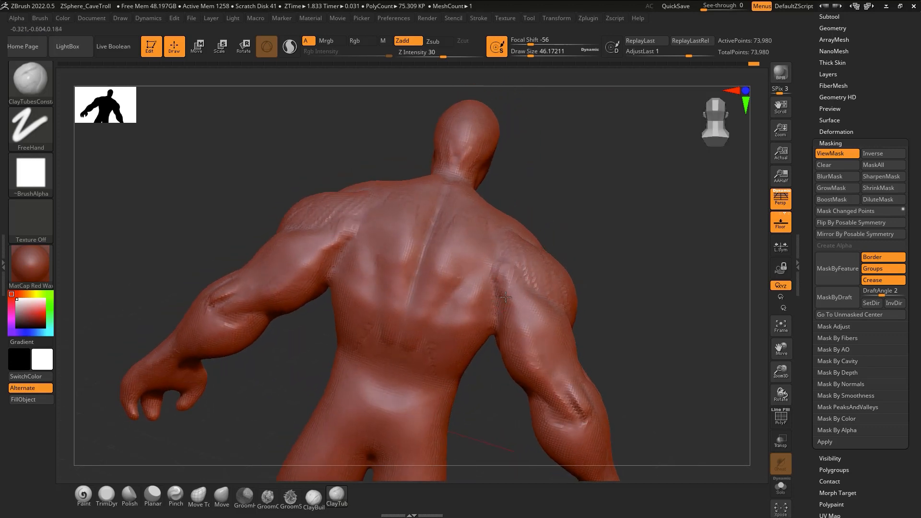
pyautogui.moveTo(516, 332); pyautogui.dragTo(542, 310)
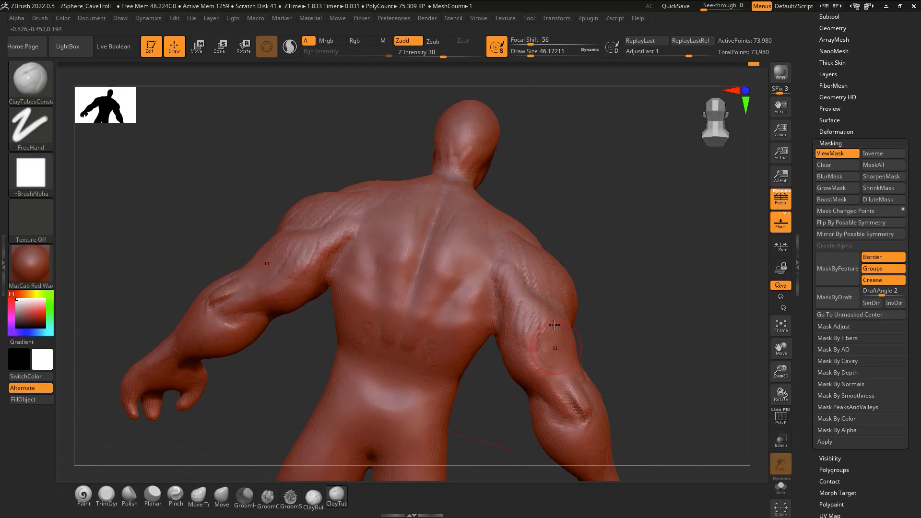
# Build up the upper back muscles between the spine and shoulder blades with ClayTubes and smooth the strokes
pyautogui.moveTo(523, 272)
pyautogui.mouseDown(button='right')
pyautogui.moveTo(500, 315)
pyautogui.moveTo(456, 264)
pyautogui.moveTo(436, 296)
pyautogui.mouseUp(button='right')
pyautogui.keyDown('alt'); pyautogui.moveTo(437, 257); pyautogui.dragTo(435, 300, button='right'); pyautogui.keyUp('alt')
pyautogui.keyDown('ctrl'); pyautogui.moveTo(435, 300); pyautogui.dragTo(417, 212, button='right'); pyautogui.keyUp('ctrl')
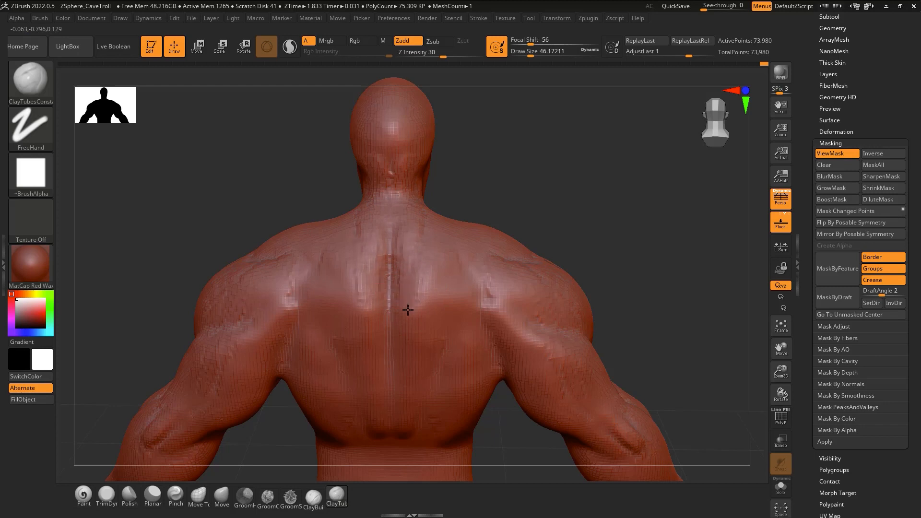
pyautogui.moveTo(407, 311); pyautogui.dragTo(427, 257)
pyautogui.moveTo(439, 255); pyautogui.dragTo(428, 277, button='right')
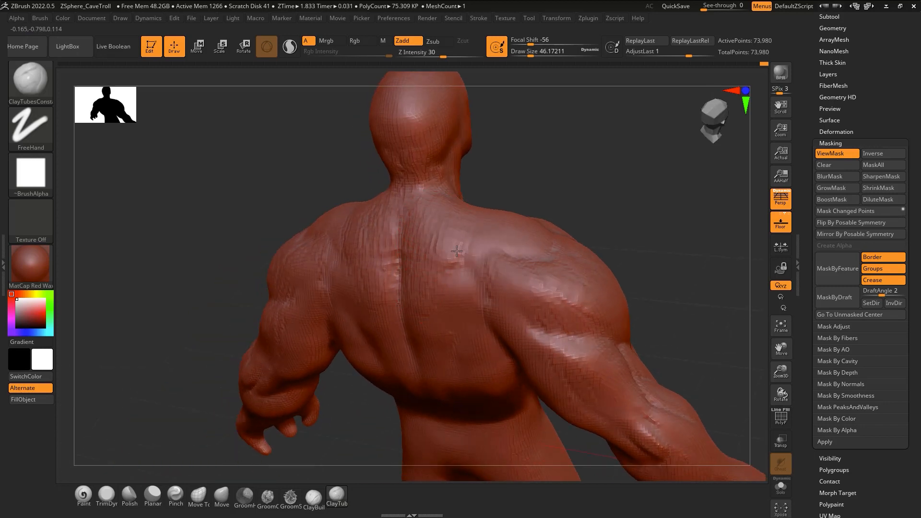
pyautogui.moveTo(442, 265); pyautogui.dragTo(533, 258, button='right')
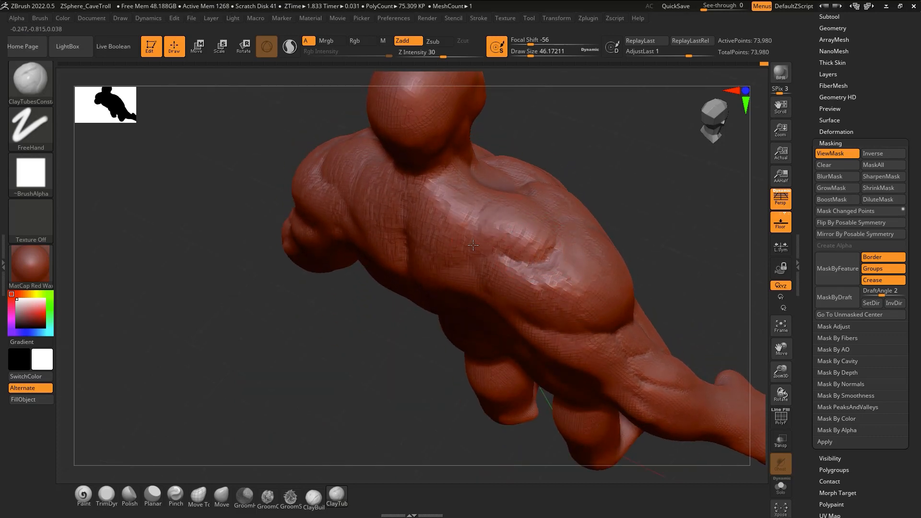
pyautogui.moveTo(452, 231); pyautogui.dragTo(475, 219, button='right')
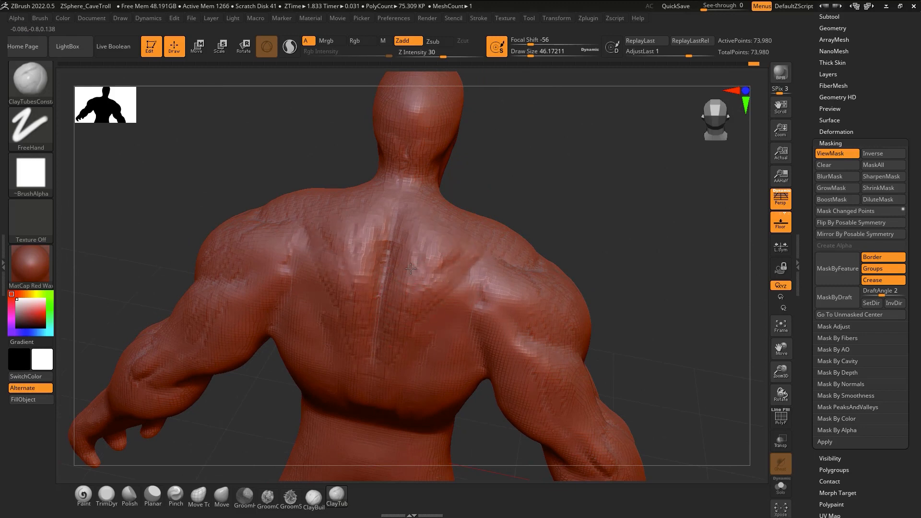
pyautogui.moveTo(413, 271)
pyautogui.keyDown('shift'); pyautogui.mouseDown()
pyautogui.moveTo(449, 254)
pyautogui.moveTo(454, 293)
pyautogui.mouseUp(); pyautogui.keyUp('shift')
pyautogui.moveTo(458, 309)
pyautogui.mouseDown(button='right')
pyautogui.moveTo(444, 328)
pyautogui.moveTo(452, 319)
pyautogui.mouseUp(button='right')
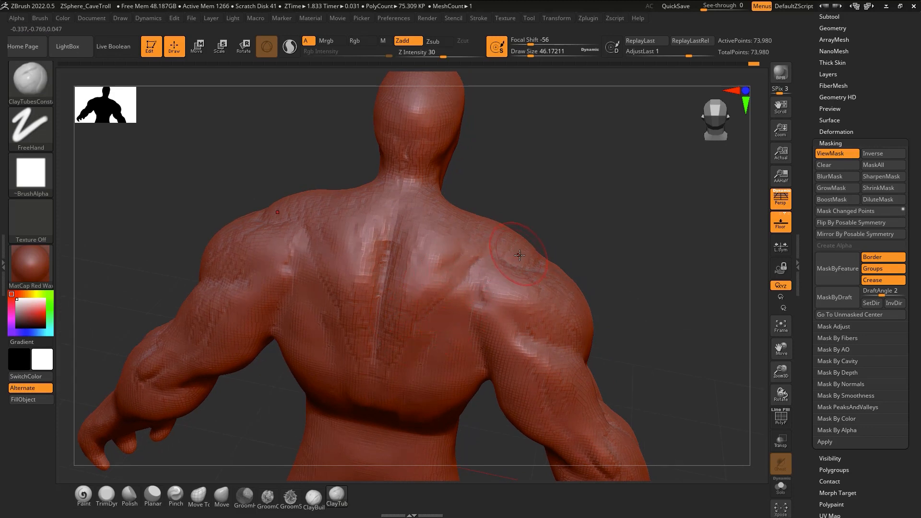
# Try to outline the shoulder blades on the upper back with DamStandard creases and undo the strokes
pyautogui.press('b')
pyautogui.press('d')
pyautogui.press('s')
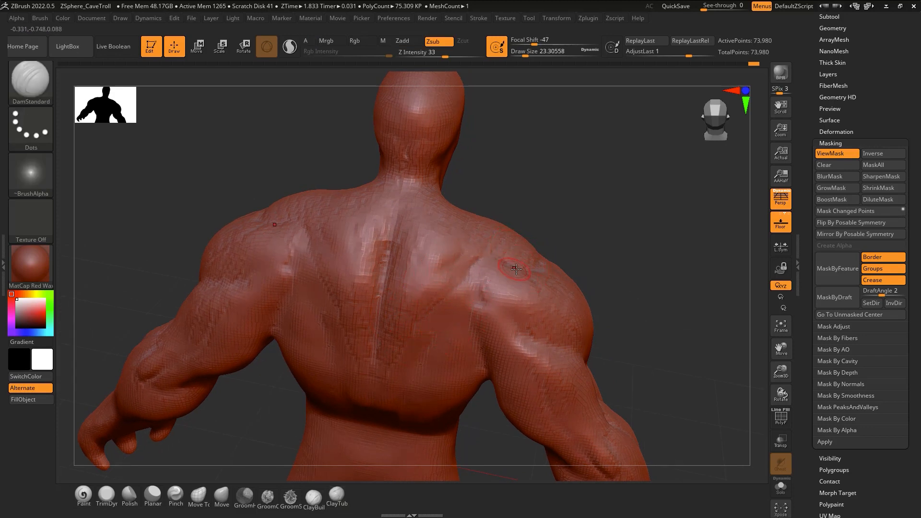
pyautogui.moveTo(523, 267); pyautogui.dragTo(431, 264)
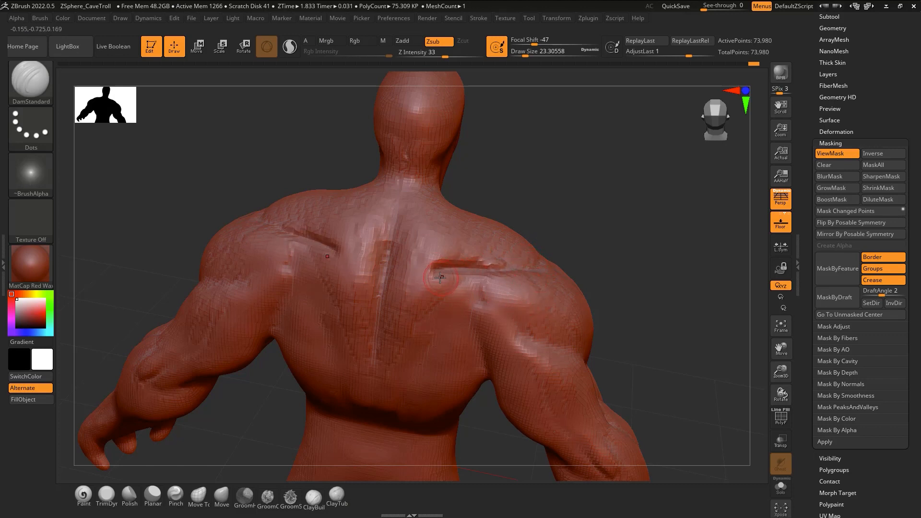
pyautogui.moveTo(432, 296)
pyautogui.mouseDown()
pyautogui.moveTo(447, 391)
pyautogui.moveTo(486, 359)
pyautogui.mouseUp()
pyautogui.moveTo(533, 299); pyautogui.dragTo(537, 321, button='right')
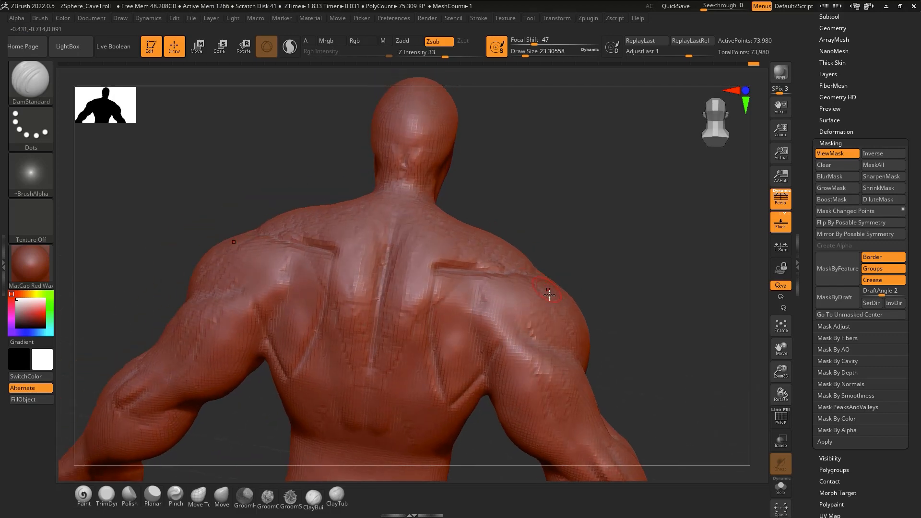
pyautogui.hotkey('ctrl', 'z')
pyautogui.hotkey('ctrl', 'z')
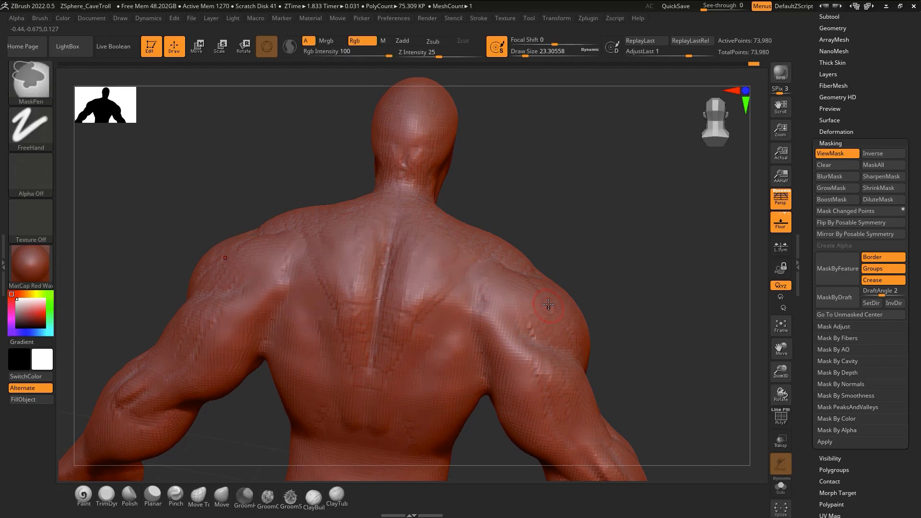
# Add clay to the top of the spine at the neck base and carve an outline around it with DamStandard, then smooth it
pyautogui.moveTo(549, 305); pyautogui.dragTo(505, 331, button='right')
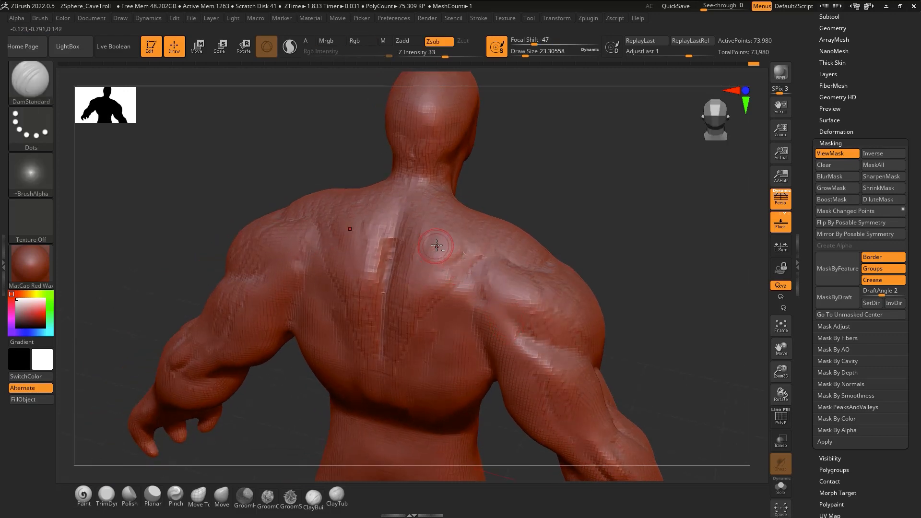
pyautogui.press('2')
pyautogui.moveTo(432, 229); pyautogui.dragTo(468, 219, button='right')
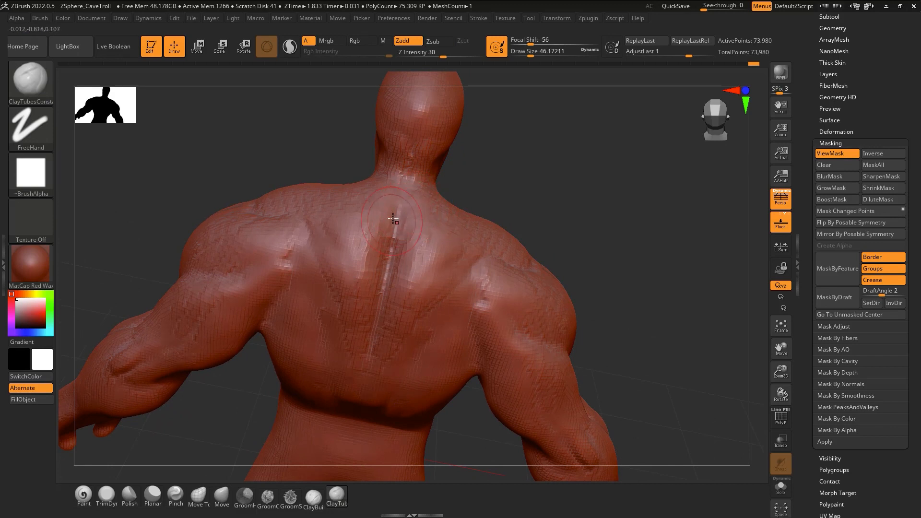
pyautogui.press('1')
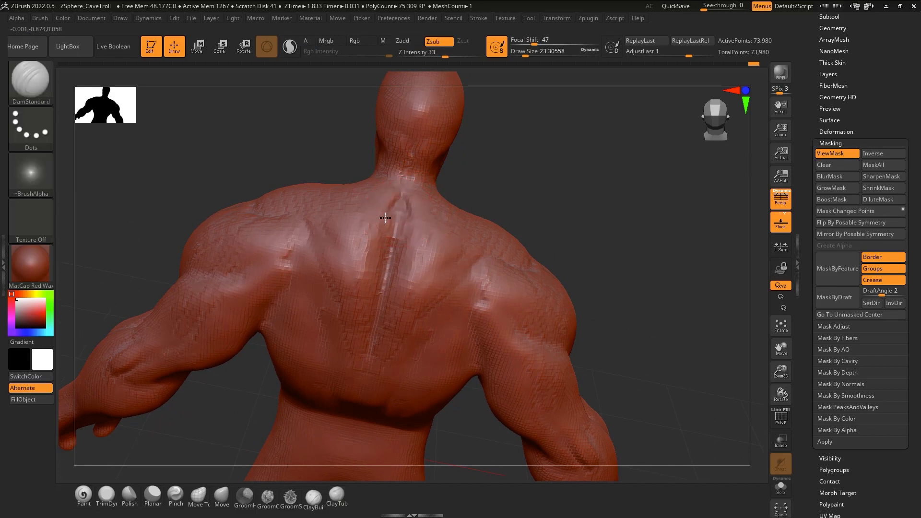
pyautogui.moveTo(386, 219); pyautogui.dragTo(392, 258)
pyautogui.keyDown('shift'); pyautogui.moveTo(402, 223); pyautogui.dragTo(395, 245); pyautogui.keyUp('shift')
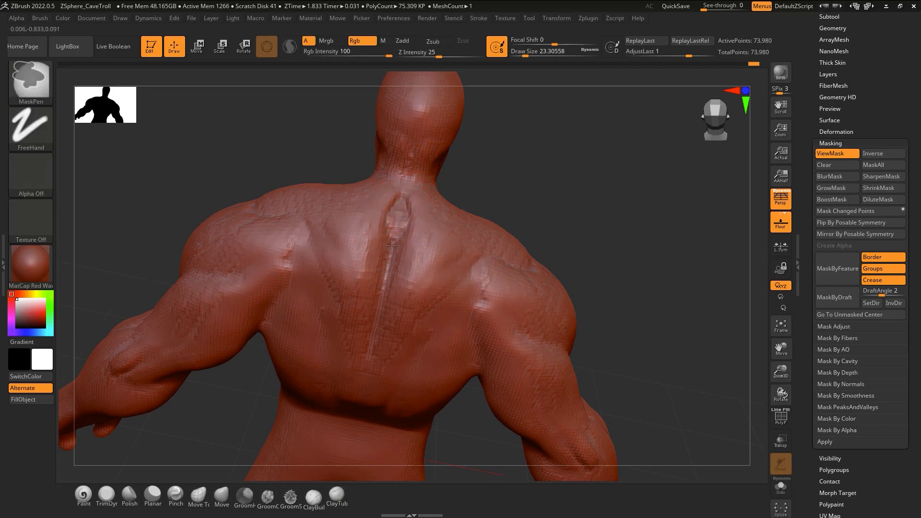
# Build up the trapezius and upper back muscles on both sides of the spine with ClayTubes
pyautogui.moveTo(417, 224); pyautogui.dragTo(384, 218, button='right')
pyautogui.press('2')
pyautogui.moveTo(430, 201); pyautogui.dragTo(417, 201)
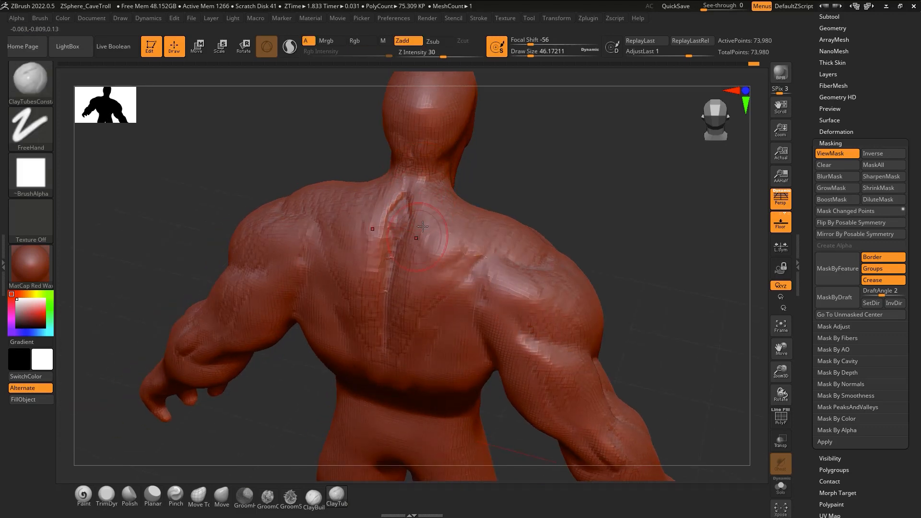
pyautogui.moveTo(422, 227); pyautogui.dragTo(453, 224, button='right')
pyautogui.moveTo(429, 218)
pyautogui.mouseDown()
pyautogui.moveTo(424, 256)
pyautogui.moveTo(433, 229)
pyautogui.mouseUp()
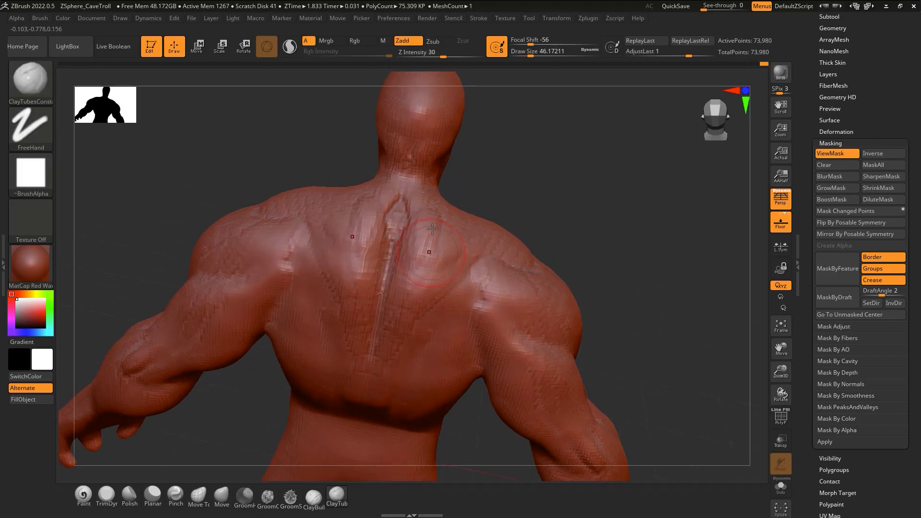
pyautogui.moveTo(469, 243)
pyautogui.mouseDown(button='right')
pyautogui.moveTo(465, 220)
pyautogui.moveTo(448, 228)
pyautogui.mouseUp(button='right')
pyautogui.moveTo(449, 259)
pyautogui.mouseDown()
pyautogui.moveTo(453, 226)
pyautogui.moveTo(452, 244)
pyautogui.mouseUp()
pyautogui.moveTo(453, 250)
pyautogui.mouseDown(button='right')
pyautogui.moveTo(435, 280)
pyautogui.moveTo(440, 274)
pyautogui.mouseUp(button='right')
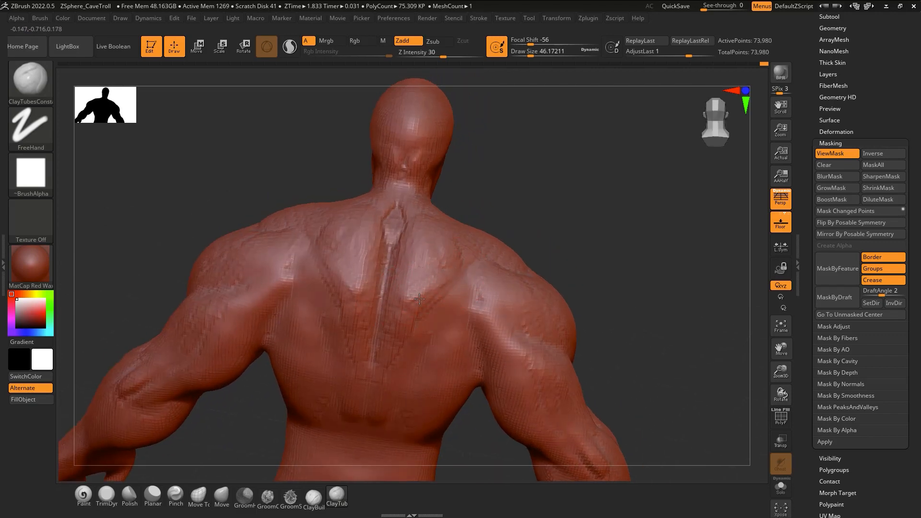
pyautogui.moveTo(392, 329)
pyautogui.mouseDown(button='right')
pyautogui.moveTo(381, 370)
pyautogui.moveTo(447, 383)
pyautogui.moveTo(428, 379)
pyautogui.mouseUp(button='right')
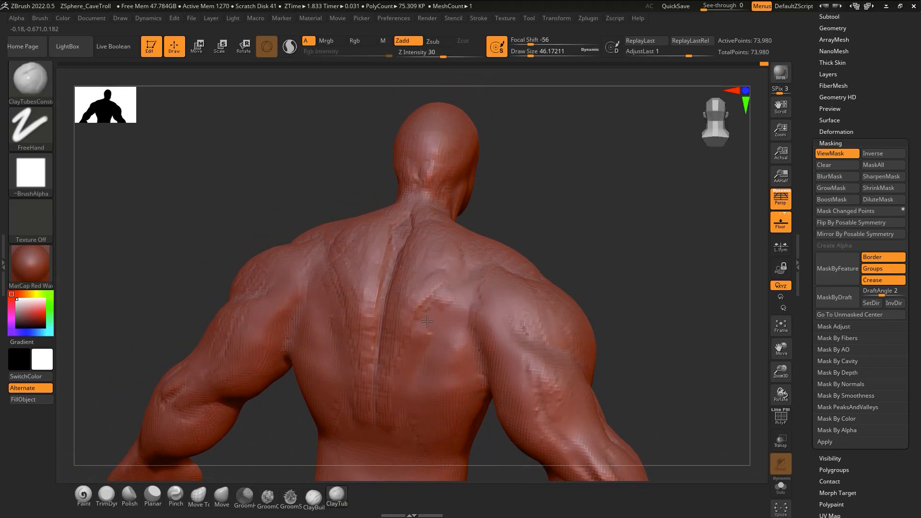
pyautogui.moveTo(447, 287)
pyautogui.mouseDown()
pyautogui.moveTo(469, 296)
pyautogui.moveTo(462, 313)
pyautogui.moveTo(459, 283)
pyautogui.moveTo(462, 291)
pyautogui.moveTo(419, 315)
pyautogui.moveTo(436, 337)
pyautogui.mouseUp()
# Carve the lower trapezius edge and the crease between the shoulder blade and rear deltoid with DamStandard
pyautogui.press('b')
pyautogui.press('d')
pyautogui.press('s')
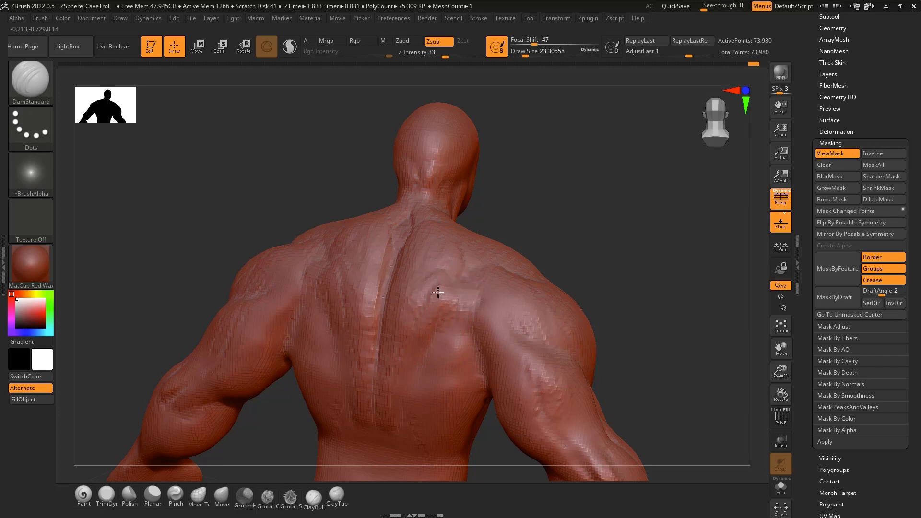
pyautogui.moveTo(476, 311)
pyautogui.mouseDown(button='right')
pyautogui.moveTo(481, 278)
pyautogui.moveTo(486, 307)
pyautogui.mouseUp(button='right')
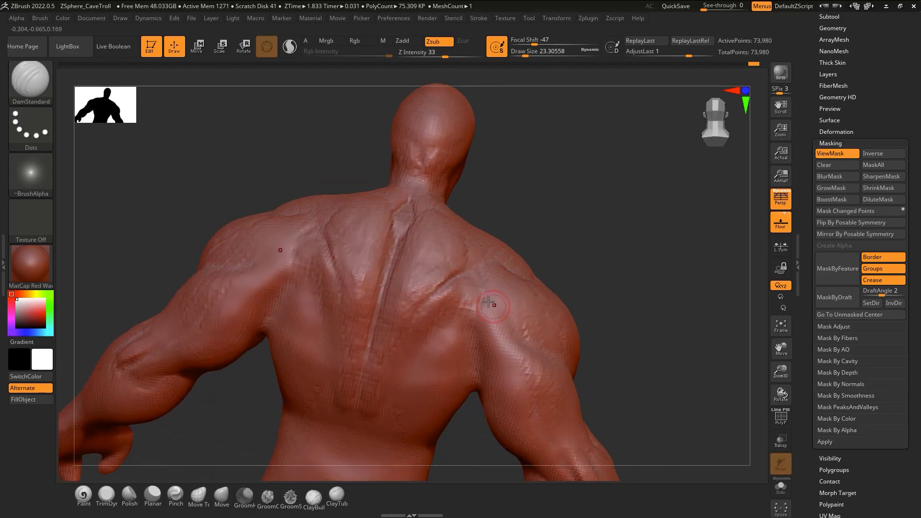
pyautogui.moveTo(485, 287)
pyautogui.mouseDown()
pyautogui.moveTo(512, 333)
pyautogui.moveTo(487, 340)
pyautogui.mouseUp()
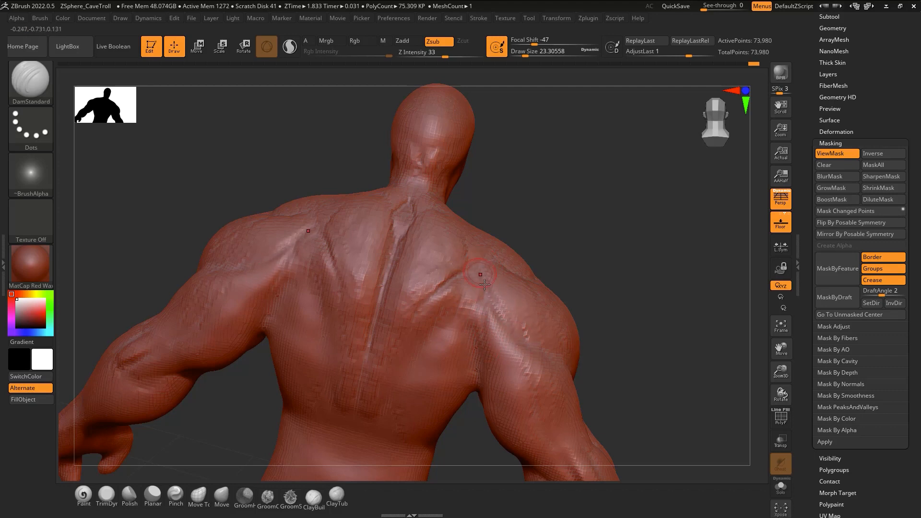
# Extend the crease down behind the armpit with DamStandard and set the brush's focal shift to -69
pyautogui.moveTo(483, 360)
pyautogui.mouseDown(button='right')
pyautogui.moveTo(480, 418)
pyautogui.moveTo(484, 404)
pyautogui.mouseUp(button='right')
pyautogui.moveTo(480, 364); pyautogui.dragTo(487, 402)
pyautogui.press('space')
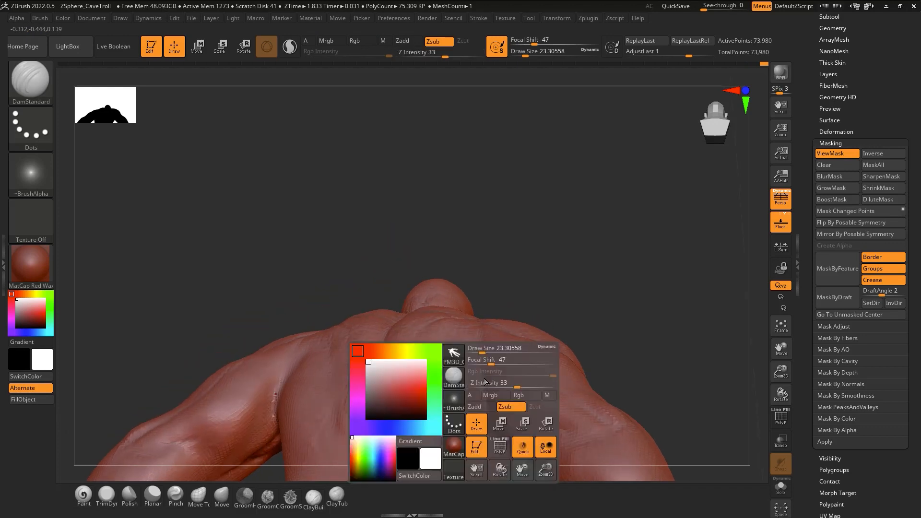
pyautogui.moveTo(547, 293)
pyautogui.keyDown('ctrl'); pyautogui.mouseDown(button='right')
pyautogui.moveTo(494, 310)
pyautogui.moveTo(465, 302)
pyautogui.mouseUp(button='right'); pyautogui.keyUp('ctrl')
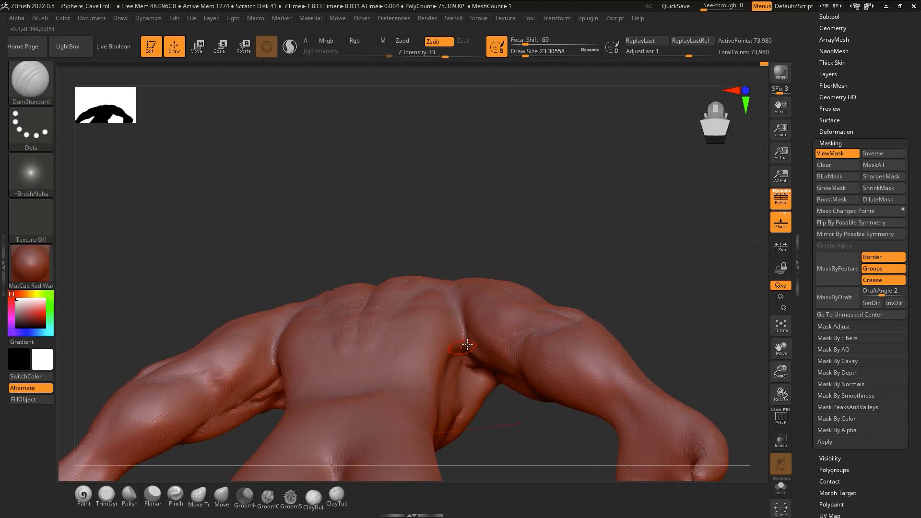
# Fill the area behind the armpit, where the back meets the upper arm, with ClayTubes and smooth it
pyautogui.press('b')
pyautogui.press('c')
pyautogui.press('t')
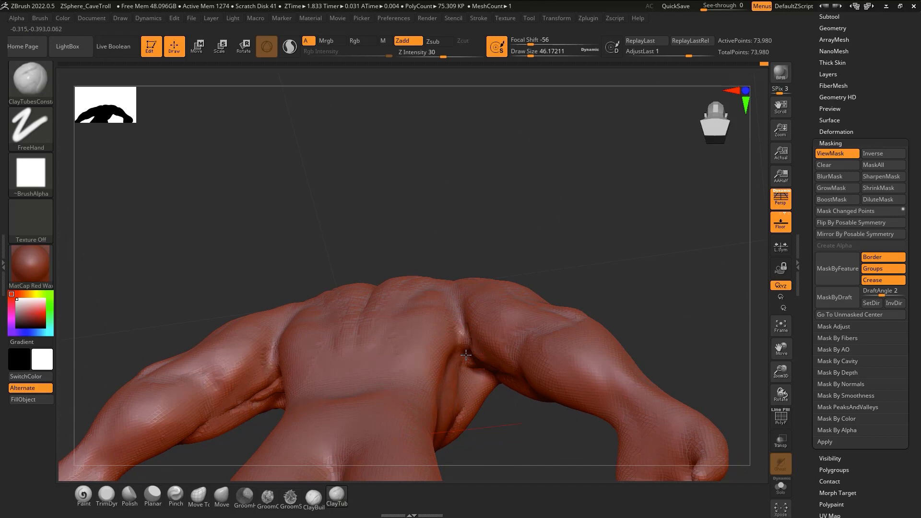
pyautogui.press('shift')
pyautogui.moveTo(474, 349)
pyautogui.mouseDown(button='right')
pyautogui.moveTo(483, 368)
pyautogui.moveTo(475, 382)
pyautogui.moveTo(461, 290)
pyautogui.mouseUp(button='right')
pyautogui.moveTo(462, 290); pyautogui.dragTo(459, 310)
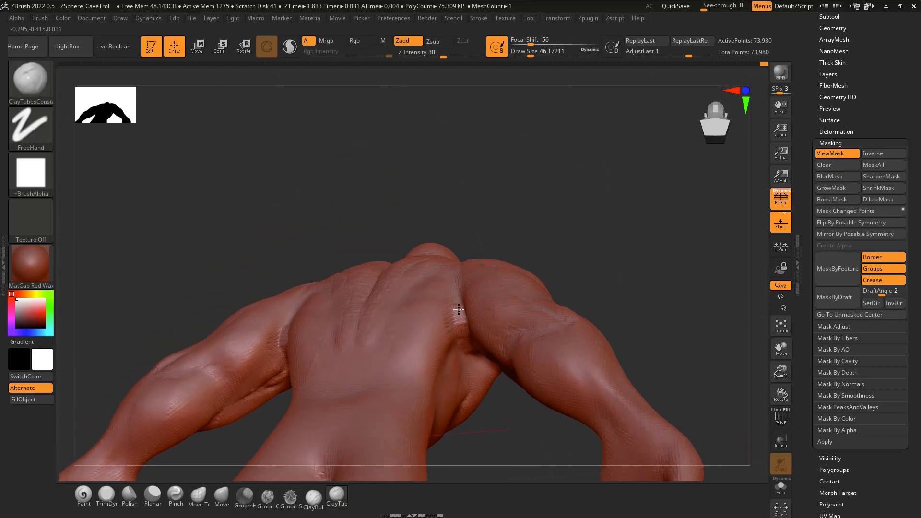
pyautogui.press('shift')
# Switch to the DamStandard brush and turn off the mask display
pyautogui.press('b')
pyautogui.press('d')
pyautogui.press('s')
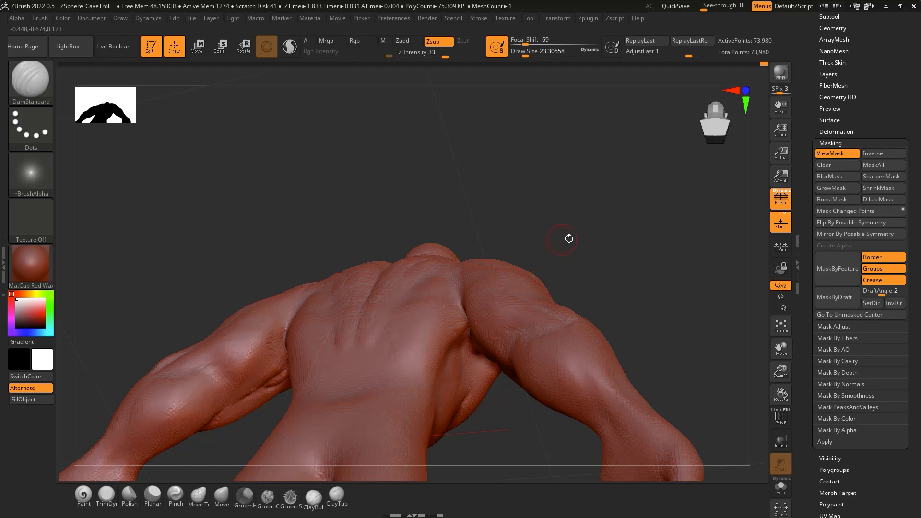
pyautogui.hotkey('ctrl', 'h')
pyautogui.moveTo(566, 240)
pyautogui.mouseDown()
pyautogui.moveTo(500, 353)
pyautogui.moveTo(500, 376)
pyautogui.moveTo(487, 356)
pyautogui.mouseUp()
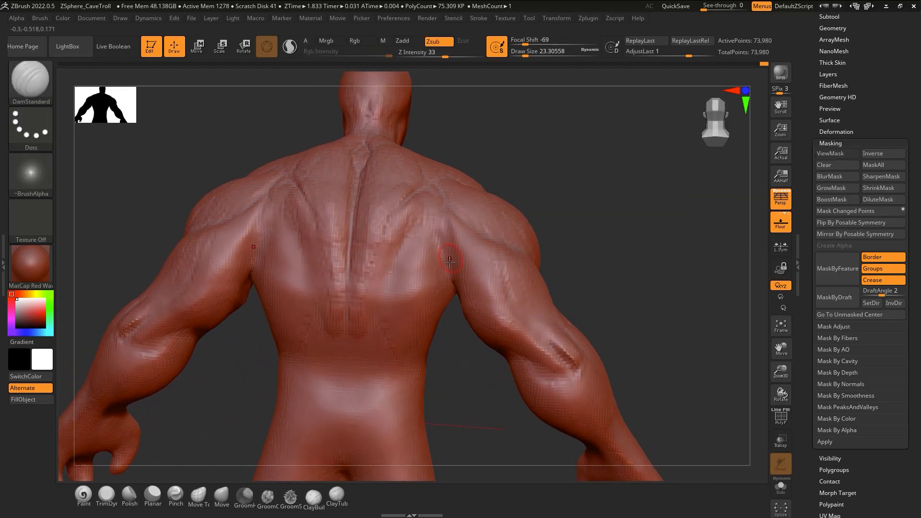
pyautogui.moveTo(466, 293)
pyautogui.mouseDown(button='right')
pyautogui.moveTo(438, 211)
pyautogui.moveTo(433, 248)
pyautogui.mouseUp(button='right')
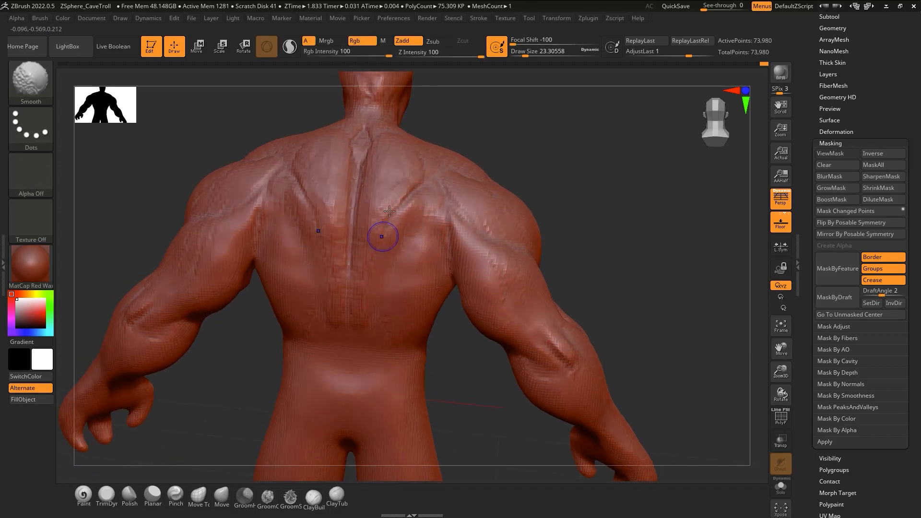
# Smooth the lower trapezius edges and the muscle surfaces along the spine
pyautogui.keyDown('shift'); pyautogui.moveTo(388, 211); pyautogui.dragTo(397, 219); pyautogui.keyUp('shift')
pyautogui.moveTo(435, 191)
pyautogui.keyDown('shift'); pyautogui.mouseDown()
pyautogui.moveTo(413, 191)
pyautogui.moveTo(421, 184)
pyautogui.moveTo(379, 239)
pyautogui.mouseUp(); pyautogui.keyUp('shift')
pyautogui.moveTo(379, 239)
pyautogui.keyDown('shift'); pyautogui.mouseDown()
pyautogui.moveTo(372, 149)
pyautogui.moveTo(365, 230)
pyautogui.mouseUp(); pyautogui.keyUp('shift')
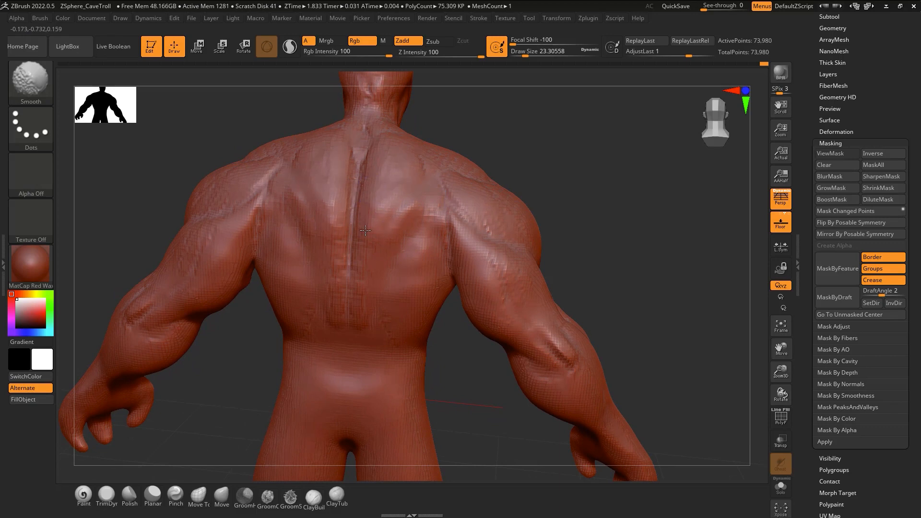
pyautogui.keyDown('shift'); pyautogui.moveTo(402, 292); pyautogui.dragTo(395, 269, button='right'); pyautogui.keyUp('shift')
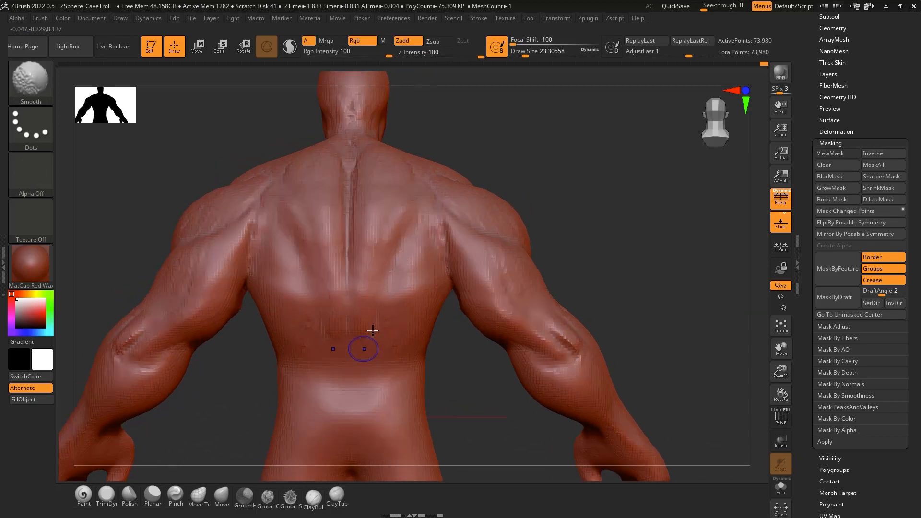
pyautogui.moveTo(444, 288)
pyautogui.mouseDown(button='right')
pyautogui.moveTo(414, 272)
pyautogui.moveTo(453, 235)
pyautogui.mouseUp(button='right')
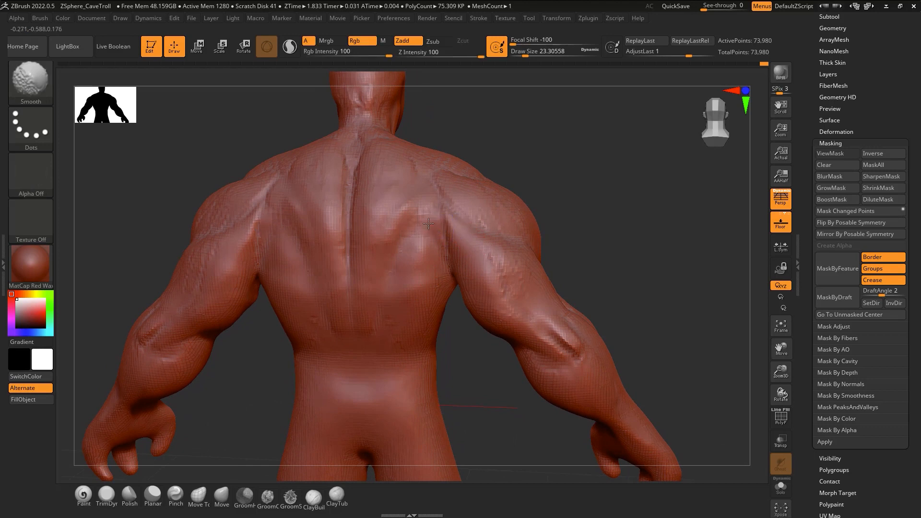
# Build up the muscle masses over and below the shoulder blades with ClayTubes
pyautogui.press('1')
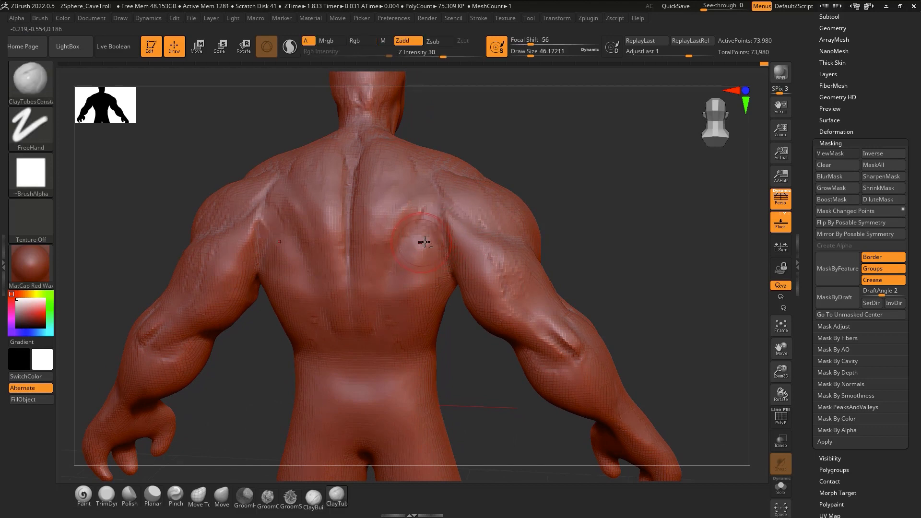
pyautogui.moveTo(418, 217); pyautogui.dragTo(427, 219)
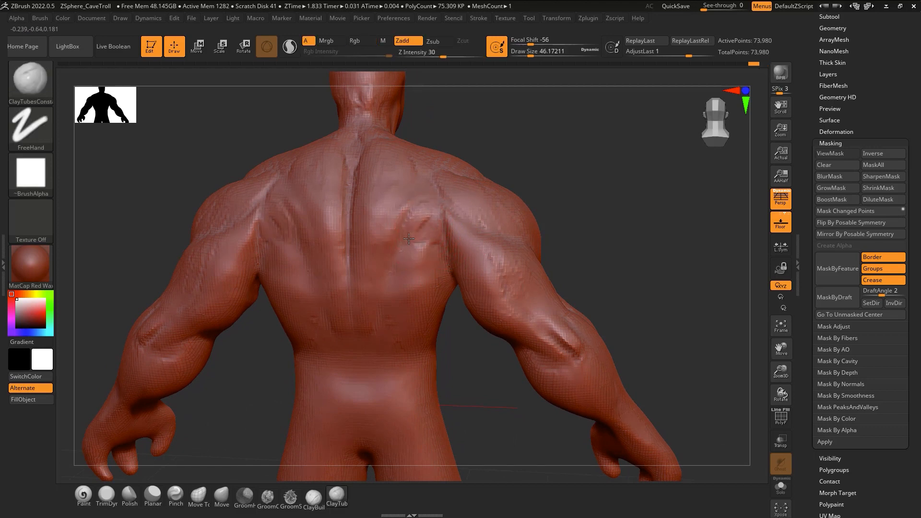
pyautogui.moveTo(481, 186)
pyautogui.mouseDown(button='right')
pyautogui.moveTo(441, 230)
pyautogui.moveTo(404, 249)
pyautogui.mouseUp(button='right')
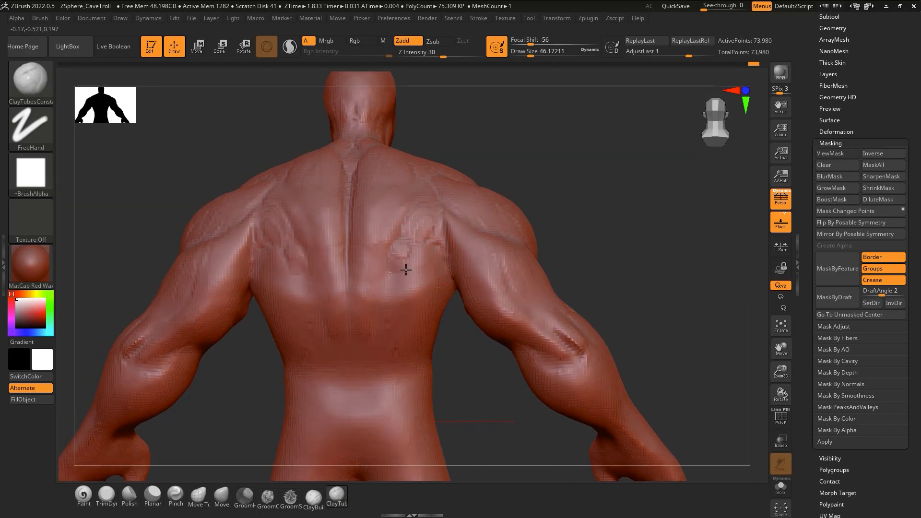
pyautogui.moveTo(403, 249); pyautogui.dragTo(429, 250)
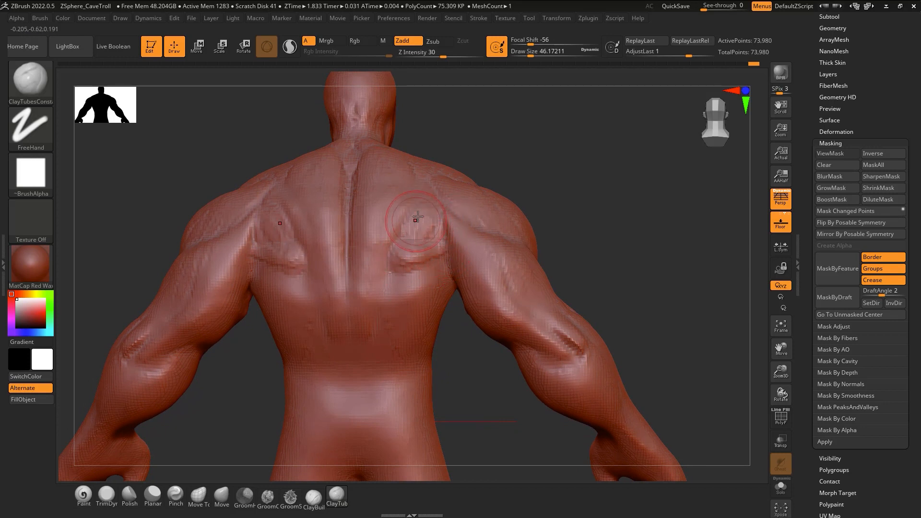
pyautogui.moveTo(418, 217); pyautogui.dragTo(412, 260)
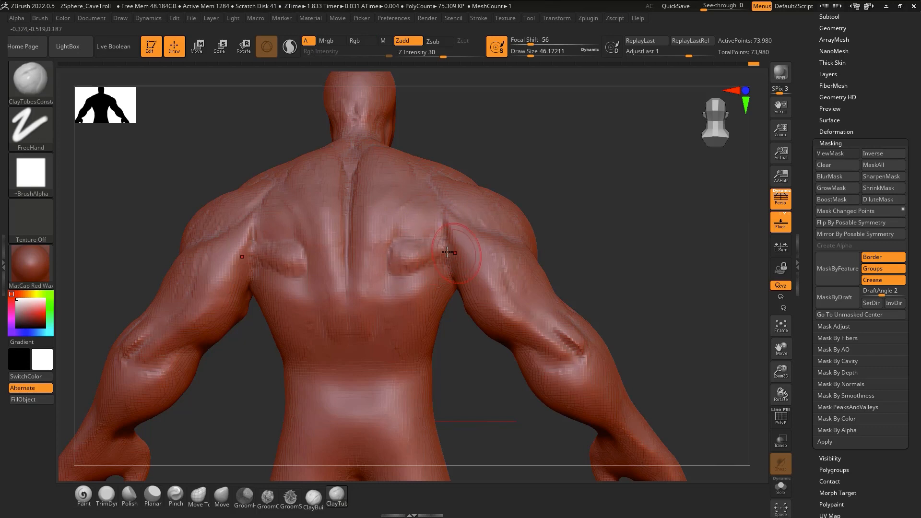
# Add clay between the outer edge of the shoulder blade and the back of the armpit with ClayTubes
pyautogui.press('shift')
pyautogui.moveTo(451, 236)
pyautogui.mouseDown(button='right')
pyautogui.moveTo(440, 216)
pyautogui.moveTo(438, 242)
pyautogui.mouseUp(button='right')
pyautogui.moveTo(438, 243); pyautogui.dragTo(448, 236)
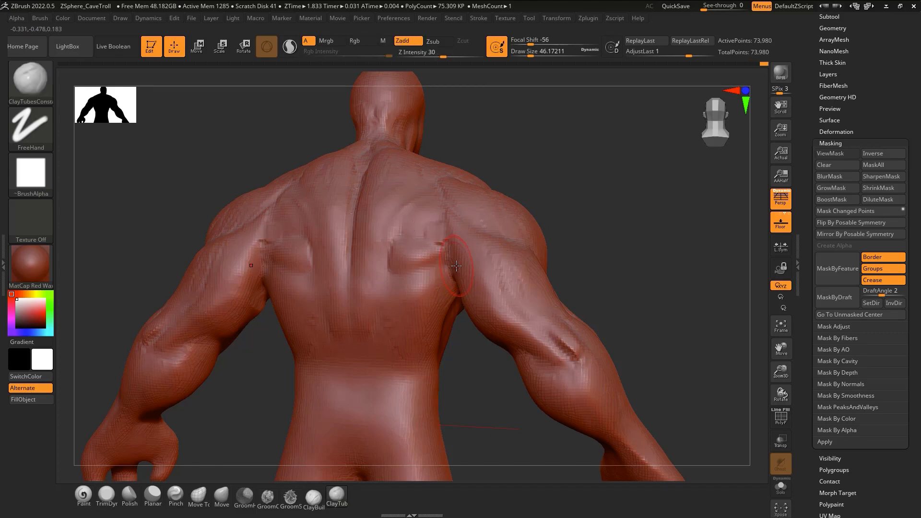
pyautogui.moveTo(443, 263); pyautogui.dragTo(457, 232, button='right')
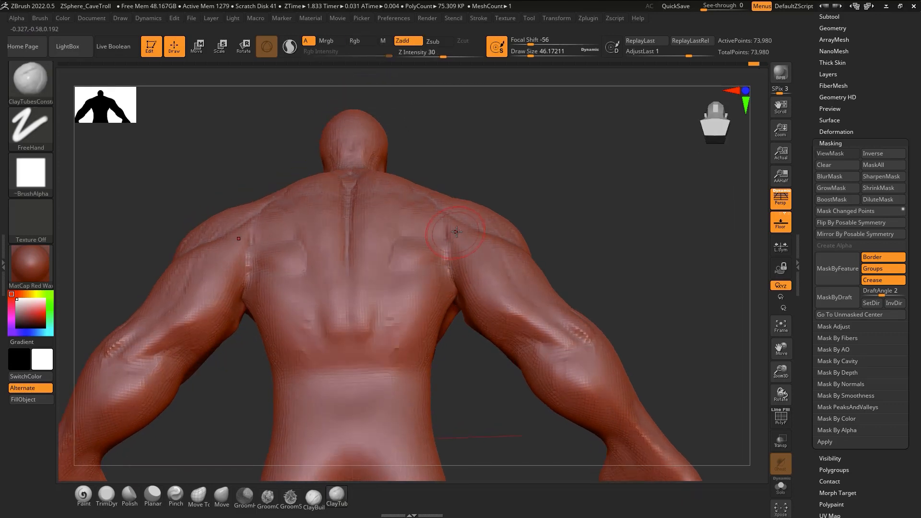
# Sharpen the crease behind the armpit and the inner edge of the shoulder blade with DamStandard
pyautogui.press('b')
pyautogui.press('d')
pyautogui.press('s')
pyautogui.moveTo(449, 263); pyautogui.dragTo(444, 233)
pyautogui.moveTo(444, 234); pyautogui.dragTo(447, 241, button='right')
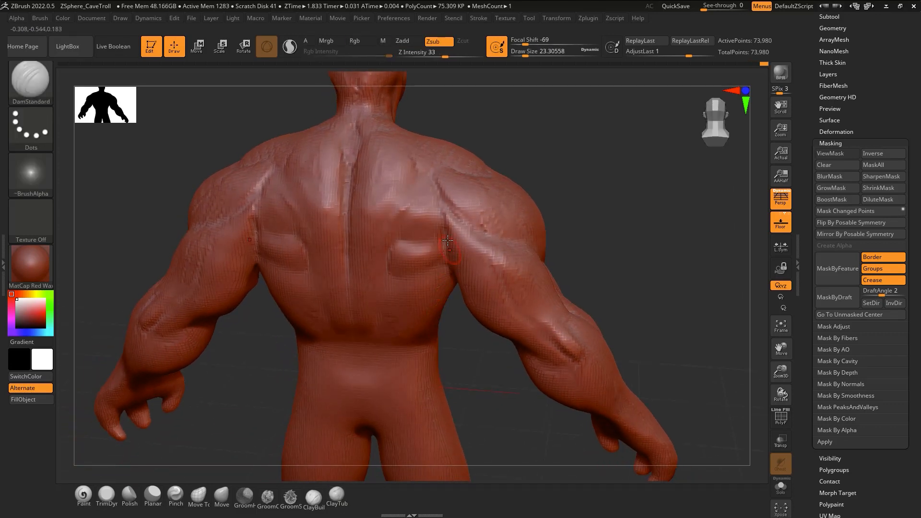
pyautogui.moveTo(452, 279); pyautogui.dragTo(441, 243, button='right')
pyautogui.moveTo(410, 204); pyautogui.dragTo(413, 231, button='right')
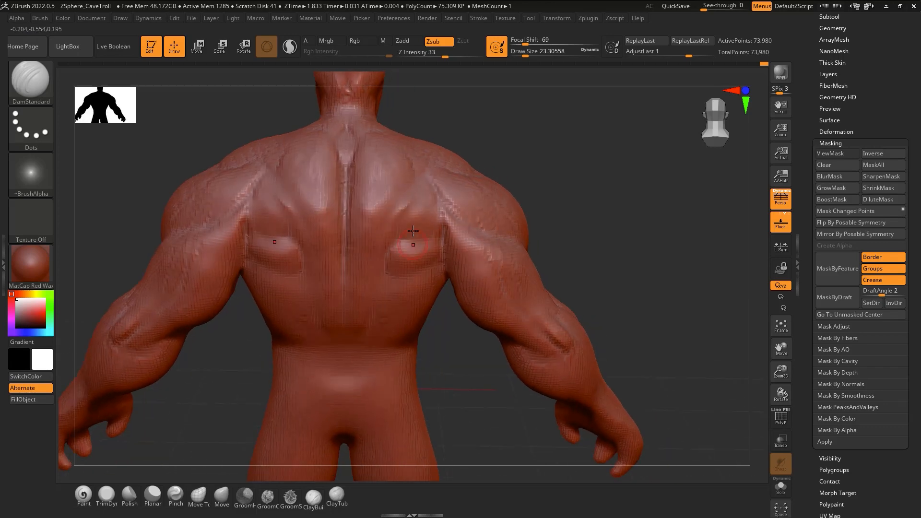
pyautogui.moveTo(410, 187); pyautogui.dragTo(408, 195)
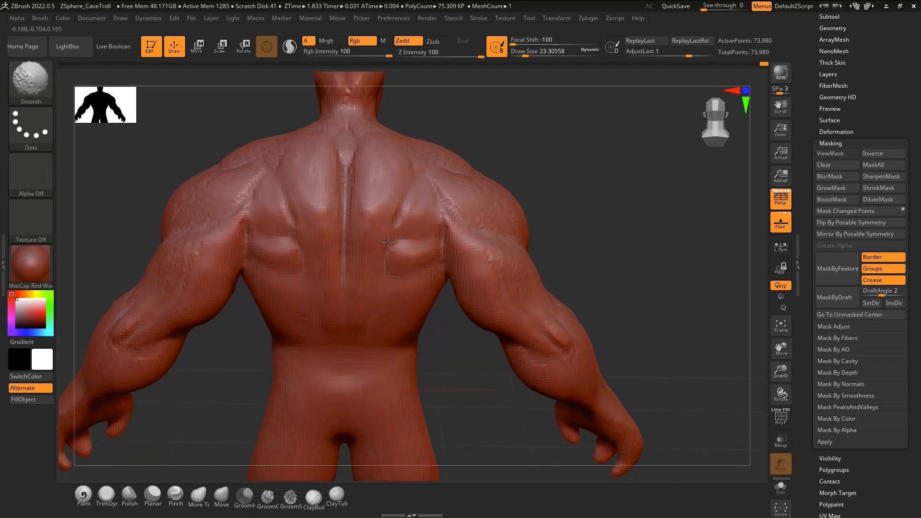
pyautogui.moveTo(391, 251)
pyautogui.keyDown('alt'); pyautogui.mouseDown(button='right')
pyautogui.moveTo(411, 212)
pyautogui.moveTo(436, 211)
pyautogui.moveTo(436, 199)
pyautogui.moveTo(434, 236)
pyautogui.moveTo(410, 265)
pyautogui.moveTo(417, 243)
pyautogui.moveTo(403, 234)
pyautogui.mouseUp(button='right'); pyautogui.keyUp('alt')
# Build up the back muscle running from below the shoulder blade toward the armpit with ClayTubes
pyautogui.press('2')
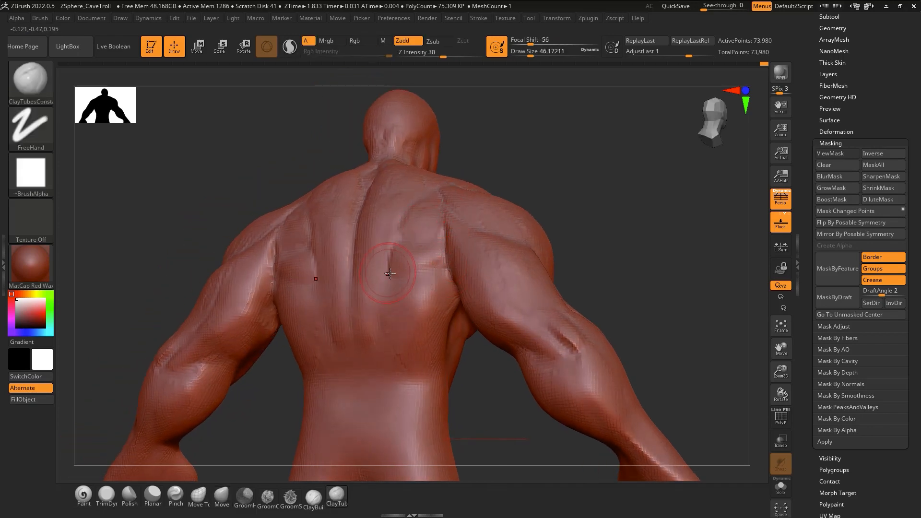
pyautogui.moveTo(390, 274); pyautogui.dragTo(406, 288, button='right')
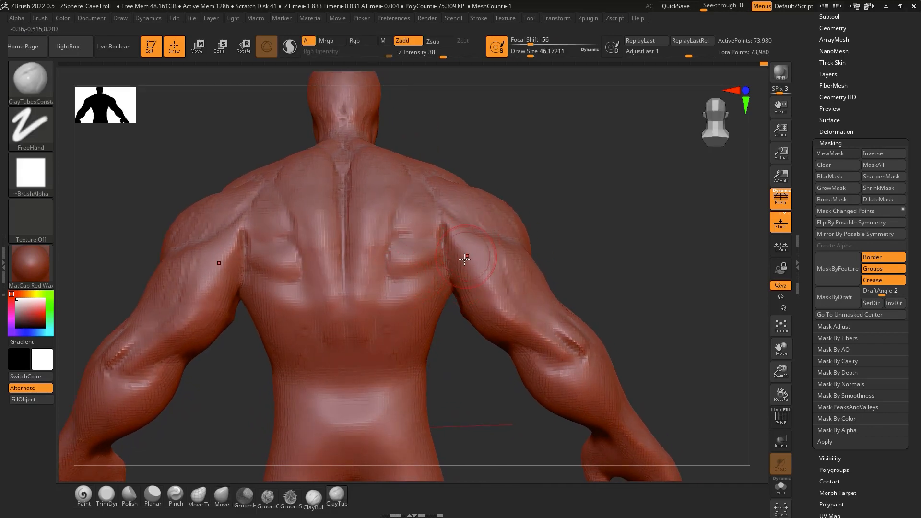
pyautogui.moveTo(477, 246); pyautogui.dragTo(428, 285, button='right')
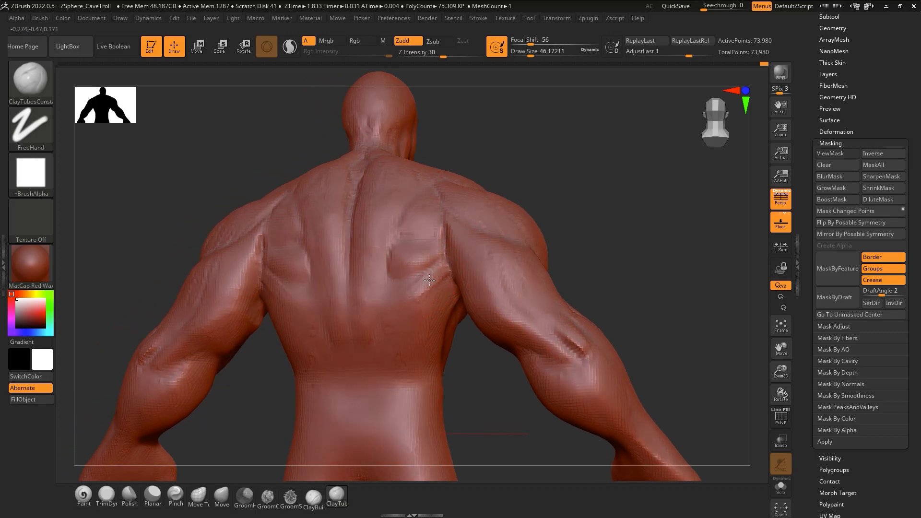
pyautogui.moveTo(416, 290); pyautogui.dragTo(426, 285, button='right')
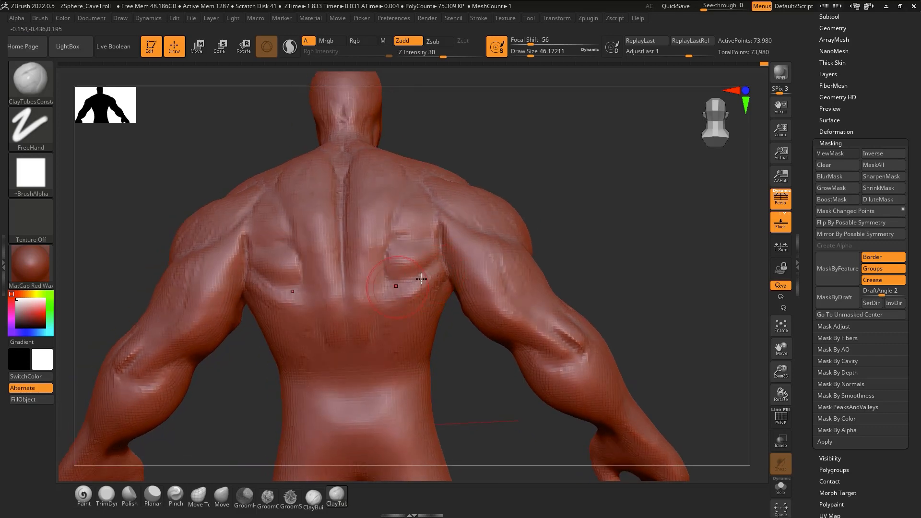
# Build up the muscle band below the shoulder blades and down the middle of the back with ClayTubes, and smooth it
pyautogui.moveTo(412, 284); pyautogui.dragTo(351, 305)
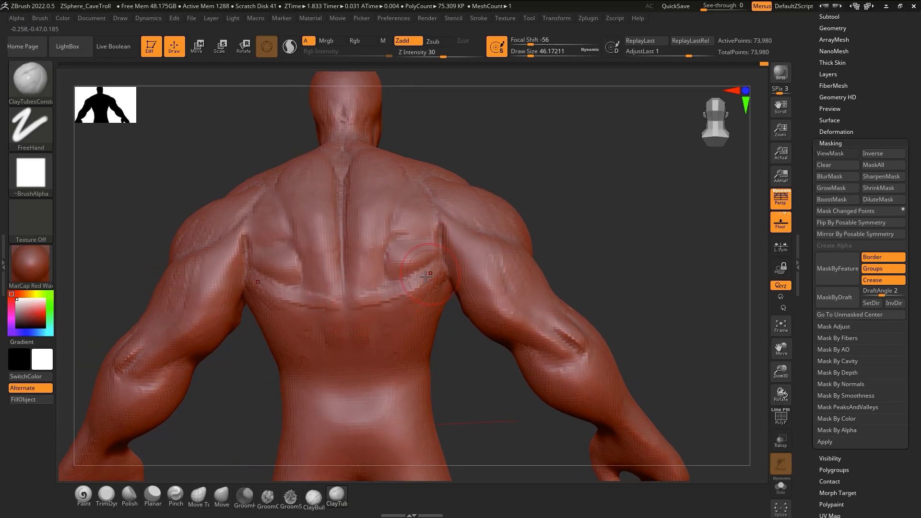
pyautogui.press('shift')
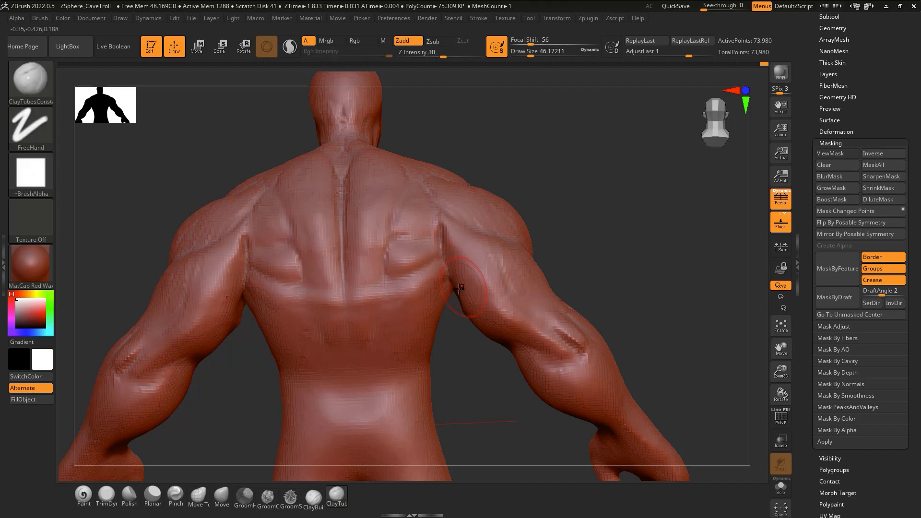
pyautogui.moveTo(458, 288); pyautogui.dragTo(419, 301, button='right')
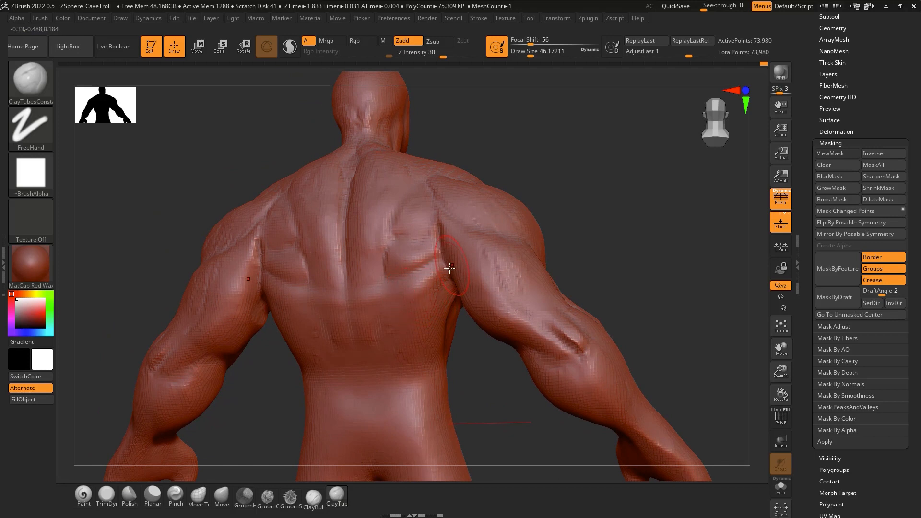
pyautogui.moveTo(408, 301); pyautogui.dragTo(384, 304, button='right')
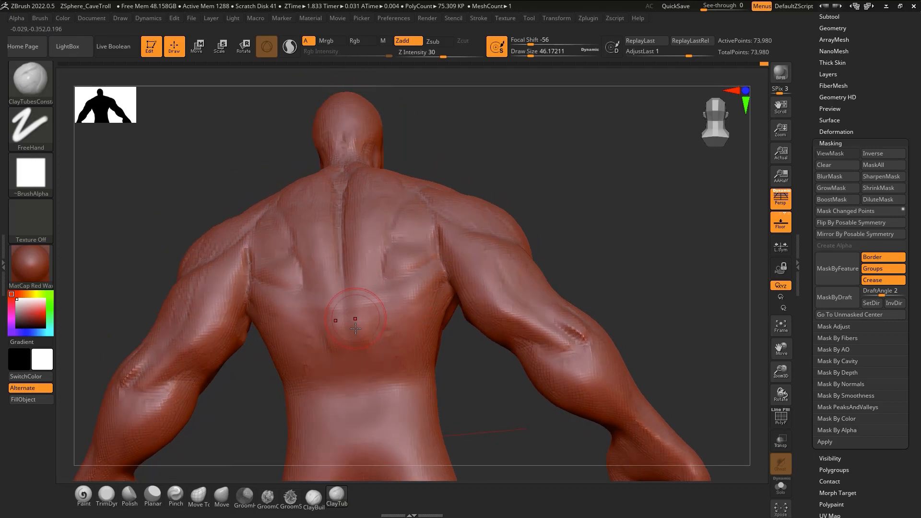
pyautogui.moveTo(360, 312)
pyautogui.mouseDown()
pyautogui.moveTo(357, 343)
pyautogui.moveTo(366, 346)
pyautogui.moveTo(355, 320)
pyautogui.mouseUp()
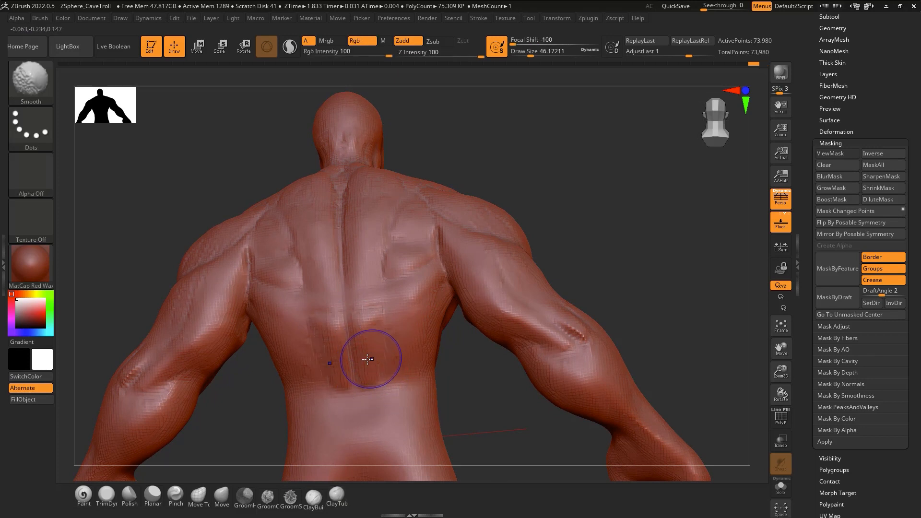
# Carve the spine groove down to the lower back with DamStandard
pyautogui.press('b')
pyautogui.press('d')
pyautogui.press('s')
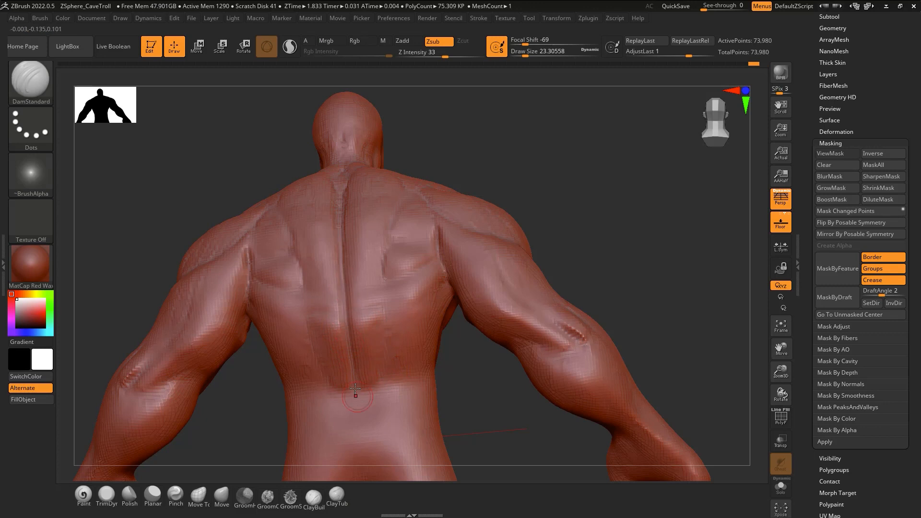
pyautogui.moveTo(355, 389); pyautogui.dragTo(367, 350, button='right')
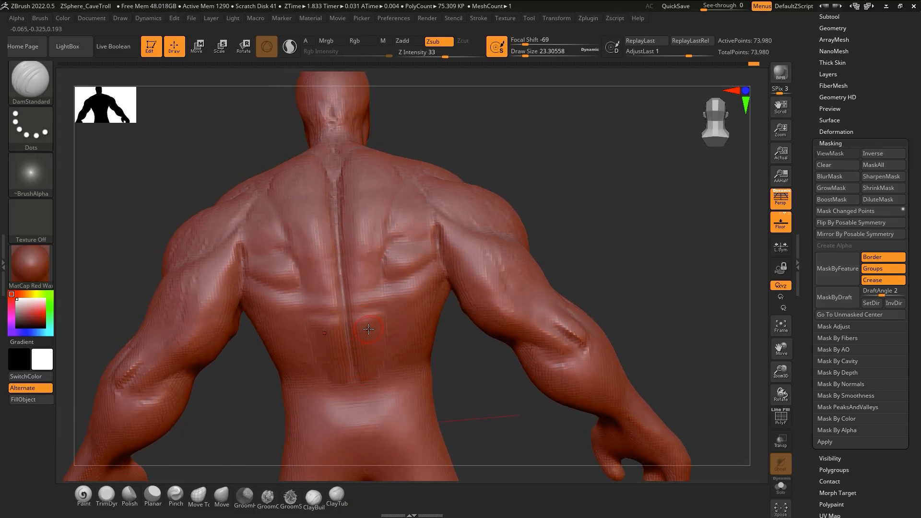
# Add clay beside the spine in the middle of the back with ClayTubes and soften the strokes
pyautogui.press('b')
pyautogui.press('c')
pyautogui.press('t')
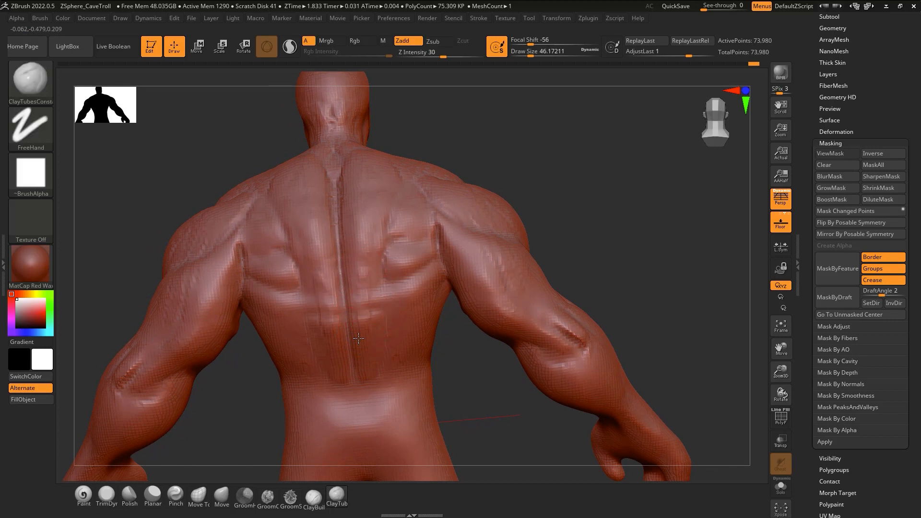
pyautogui.press('shift')
pyautogui.keyDown('shift'); pyautogui.moveTo(364, 341); pyautogui.dragTo(365, 354); pyautogui.keyUp('shift')
pyautogui.press('shift')
pyautogui.moveTo(377, 309)
pyautogui.mouseDown(button='right')
pyautogui.moveTo(372, 276)
pyautogui.moveTo(362, 295)
pyautogui.mouseUp(button='right')
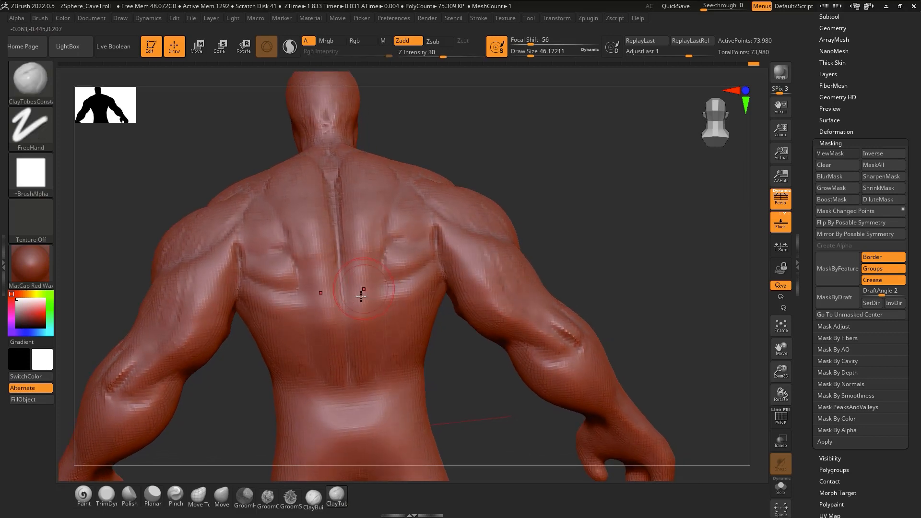
# Build up the long muscle columns flanking the lower spine with ClayTubes and smooth their lower ends
pyautogui.moveTo(362, 294)
pyautogui.mouseDown()
pyautogui.moveTo(372, 272)
pyautogui.moveTo(369, 298)
pyautogui.moveTo(347, 287)
pyautogui.moveTo(376, 250)
pyautogui.mouseUp()
pyautogui.moveTo(375, 251); pyautogui.dragTo(366, 255, button='right')
pyautogui.moveTo(366, 331)
pyautogui.mouseDown()
pyautogui.moveTo(367, 384)
pyautogui.moveTo(367, 348)
pyautogui.moveTo(377, 373)
pyautogui.moveTo(363, 379)
pyautogui.moveTo(363, 412)
pyautogui.mouseUp()
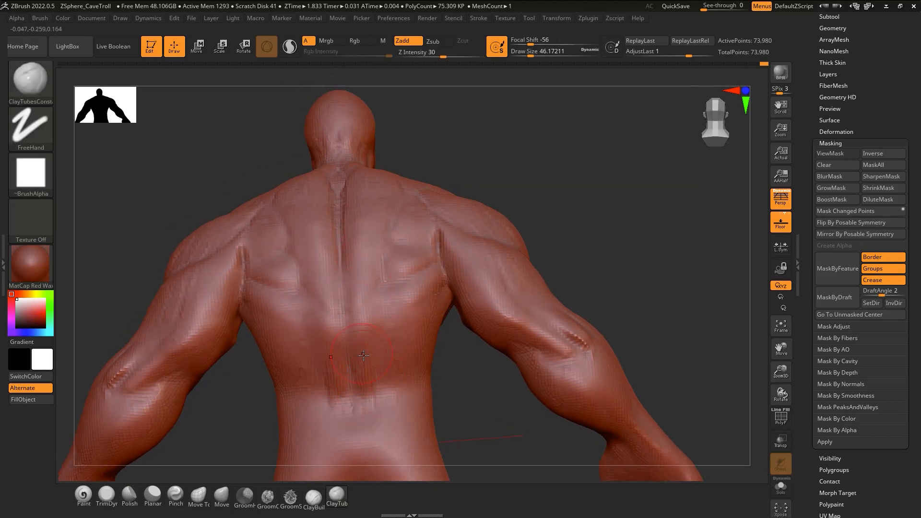
pyautogui.moveTo(364, 356); pyautogui.dragTo(370, 407)
pyautogui.moveTo(381, 317); pyautogui.dragTo(379, 303)
pyautogui.keyDown('shift'); pyautogui.moveTo(363, 413); pyautogui.dragTo(393, 337); pyautogui.keyUp('shift')
pyautogui.moveTo(393, 337); pyautogui.dragTo(396, 383, button='right')
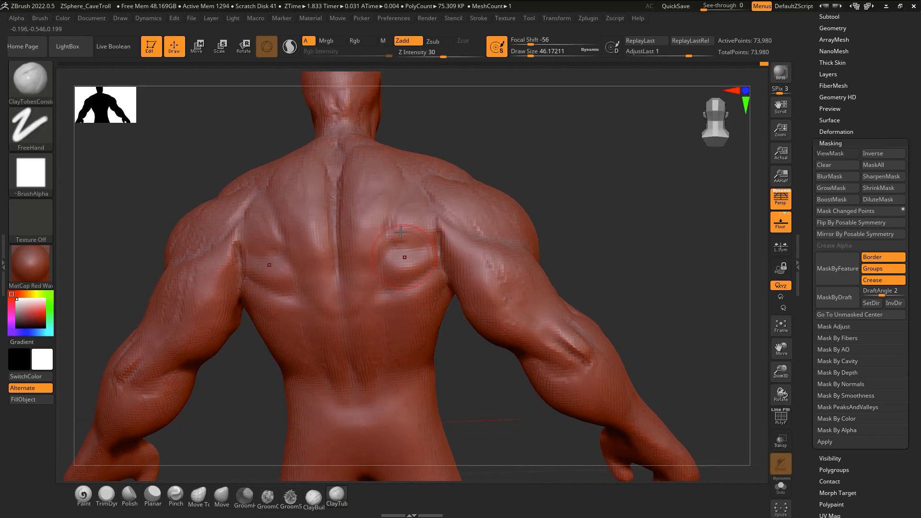
# Build up the latissimus from beside the spine to the side of the torso below the armpit with ClayTubes
pyautogui.moveTo(400, 232); pyautogui.dragTo(406, 257, button='right')
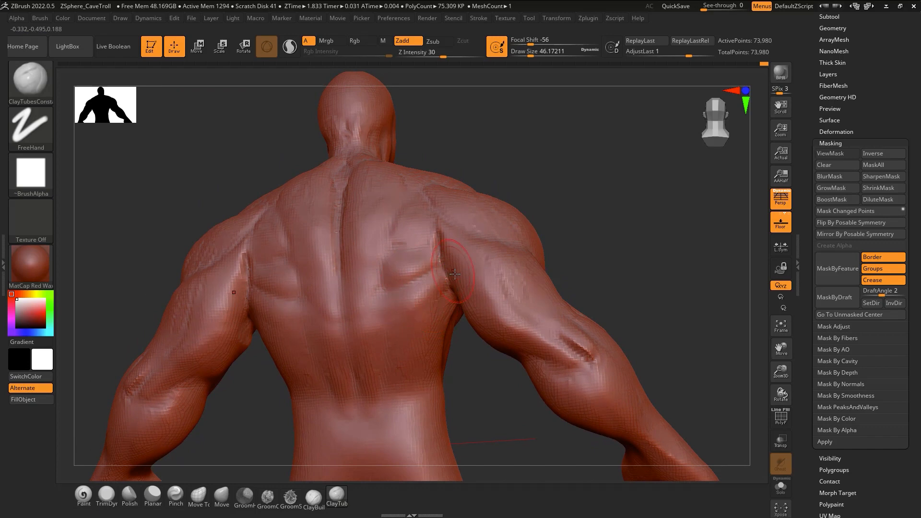
pyautogui.moveTo(390, 324); pyautogui.dragTo(394, 306, button='right')
pyautogui.moveTo(370, 329)
pyautogui.mouseDown()
pyautogui.moveTo(406, 318)
pyautogui.moveTo(404, 343)
pyautogui.mouseUp()
pyautogui.moveTo(395, 390)
pyautogui.mouseDown(button='right')
pyautogui.moveTo(412, 383)
pyautogui.moveTo(432, 298)
pyautogui.mouseUp(button='right')
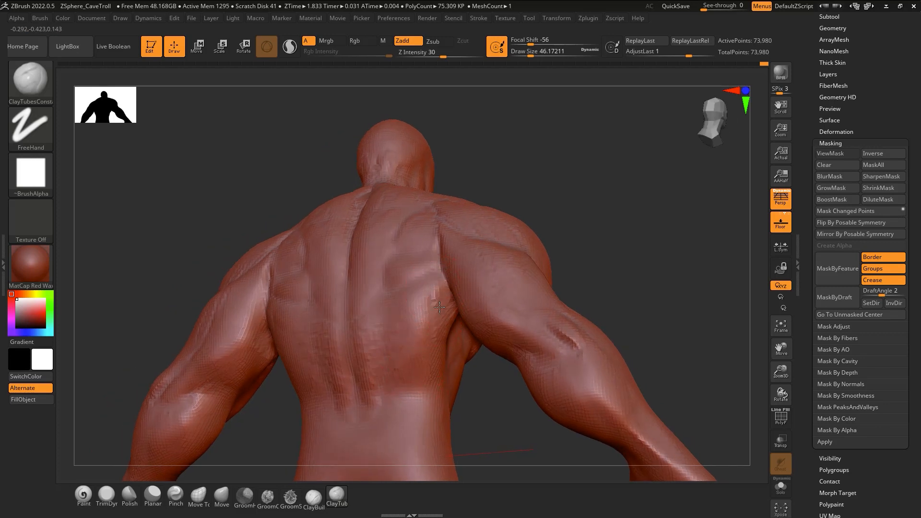
pyautogui.moveTo(440, 307)
pyautogui.mouseDown()
pyautogui.moveTo(426, 339)
pyautogui.moveTo(434, 376)
pyautogui.moveTo(428, 337)
pyautogui.mouseUp()
pyautogui.moveTo(428, 337)
pyautogui.mouseDown(button='right')
pyautogui.moveTo(413, 301)
pyautogui.moveTo(452, 304)
pyautogui.moveTo(453, 318)
pyautogui.mouseUp(button='right')
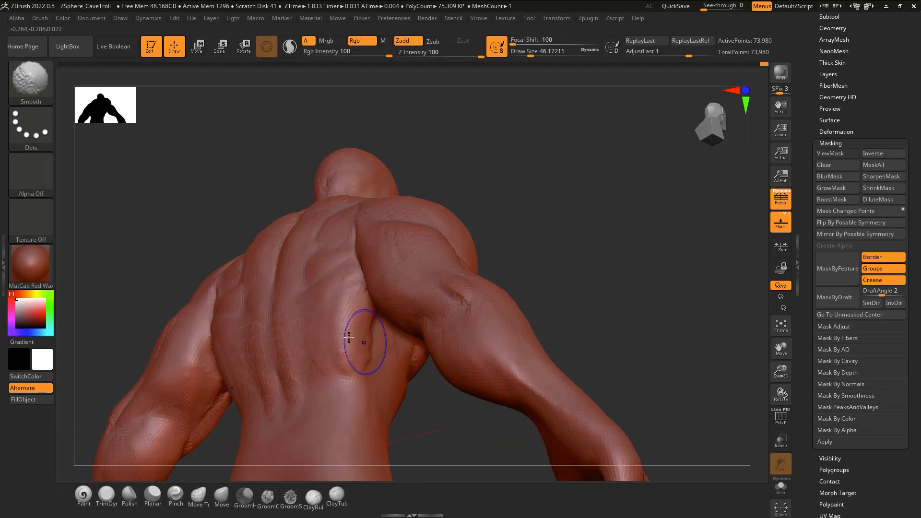
# Smooth the side of the torso and sharpen the latissimus crease under the armpit with DamStandard
pyautogui.moveTo(349, 337)
pyautogui.mouseDown(button='right')
pyautogui.moveTo(427, 315)
pyautogui.moveTo(431, 365)
pyautogui.mouseUp(button='right')
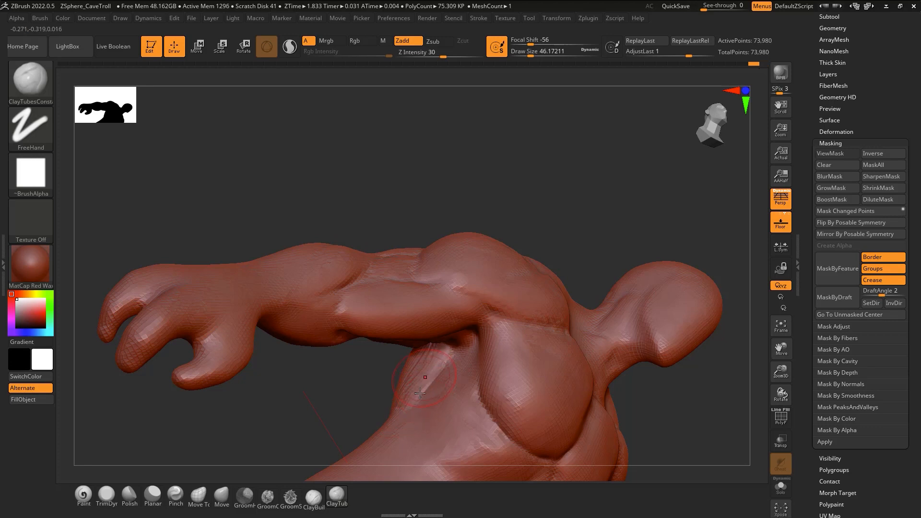
pyautogui.moveTo(419, 394); pyautogui.dragTo(417, 402, button='right')
pyautogui.press('b')
pyautogui.press('d')
pyautogui.press('s')
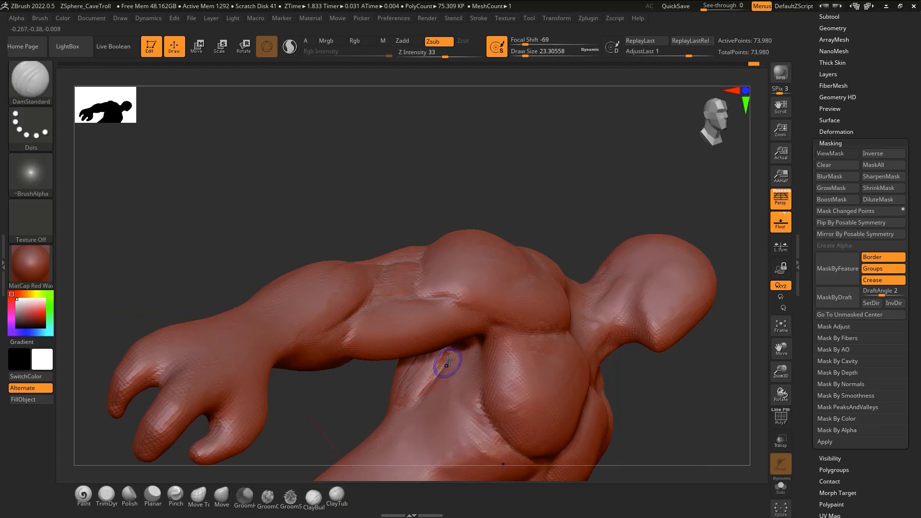
pyautogui.press('shift')
pyautogui.moveTo(413, 403)
pyautogui.mouseDown(button='right')
pyautogui.moveTo(432, 392)
pyautogui.moveTo(439, 349)
pyautogui.moveTo(408, 373)
pyautogui.mouseUp(button='right')
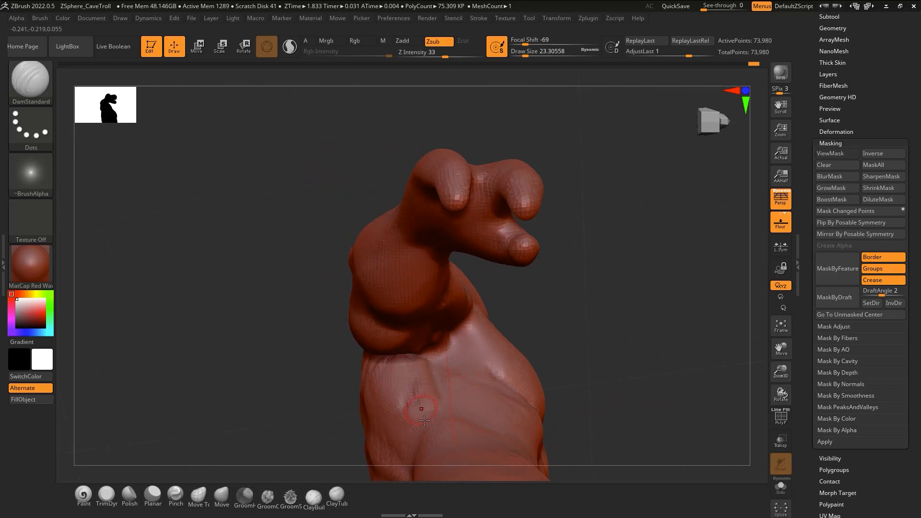
# Fill out the latissimus on the side of the torso below the armpit with ClayTubes and smooth it
pyautogui.moveTo(425, 420); pyautogui.dragTo(440, 381, button='right')
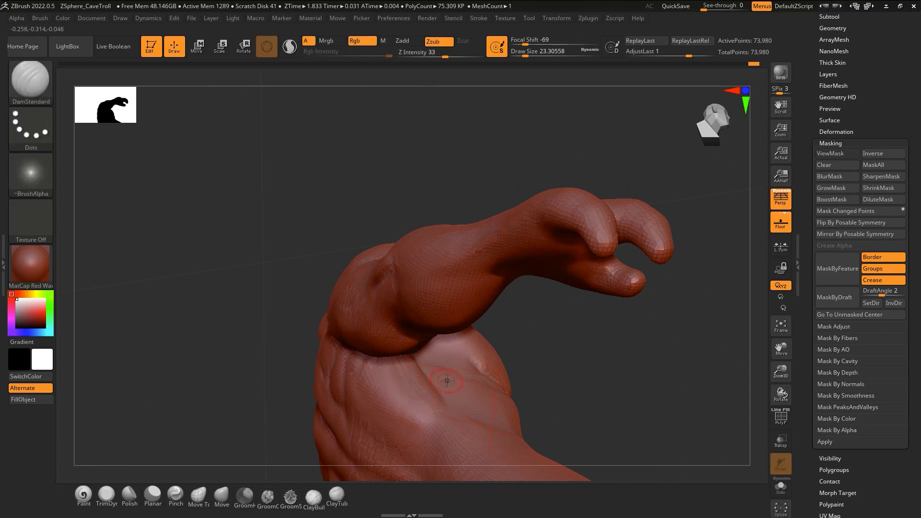
pyautogui.press('2')
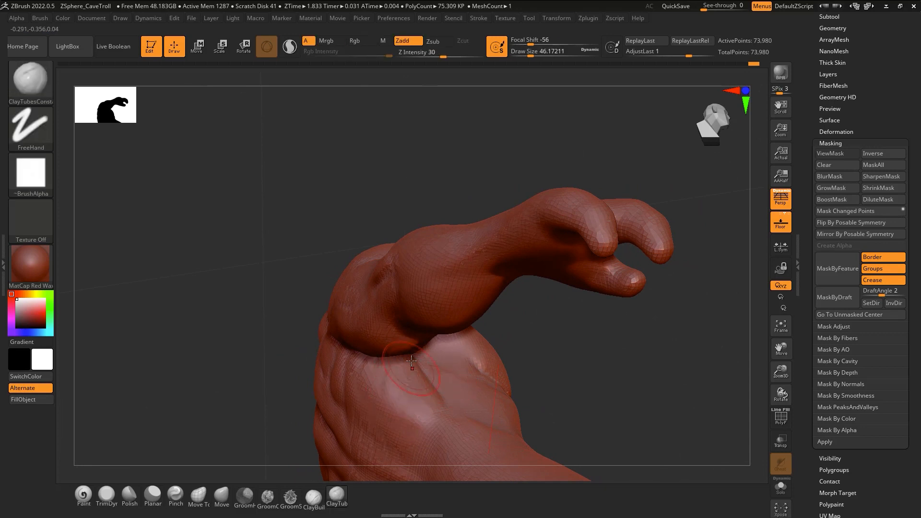
pyautogui.press('shift')
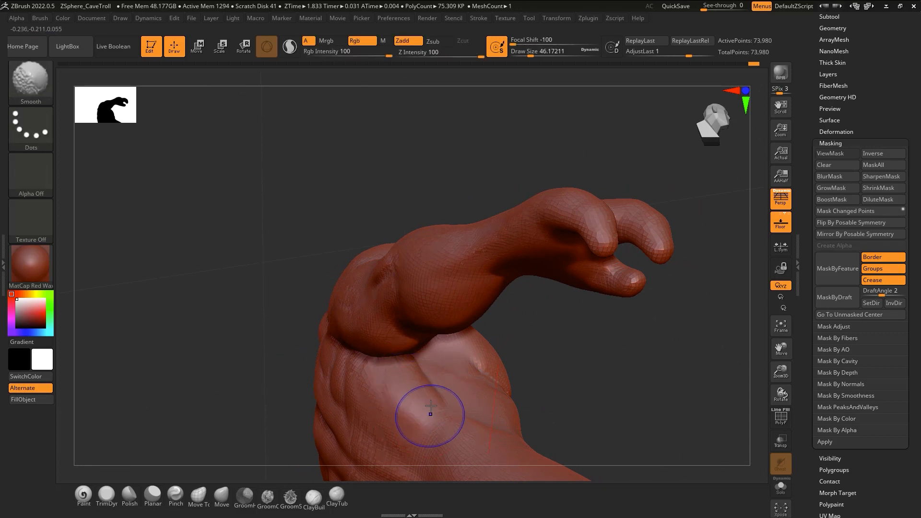
pyautogui.moveTo(431, 406); pyautogui.dragTo(368, 390, button='right')
pyautogui.moveTo(351, 390)
pyautogui.mouseDown()
pyautogui.moveTo(352, 413)
pyautogui.moveTo(344, 409)
pyautogui.moveTo(397, 383)
pyautogui.mouseUp()
pyautogui.moveTo(397, 383)
pyautogui.mouseDown(button='right')
pyautogui.moveTo(436, 383)
pyautogui.moveTo(407, 319)
pyautogui.mouseUp(button='right')
# Examine the overall muscle shapes of the back and arms from different angles and distances
pyautogui.press('ctrl')
pyautogui.moveTo(604, 222)
pyautogui.mouseDown(button='right')
pyautogui.moveTo(550, 287)
pyautogui.moveTo(510, 275)
pyautogui.moveTo(484, 250)
pyautogui.mouseUp(button='right')
pyautogui.keyDown('alt'); pyautogui.moveTo(484, 307); pyautogui.dragTo(518, 202, button='right'); pyautogui.keyUp('alt')
pyautogui.moveTo(420, 347); pyautogui.dragTo(406, 288, button='right')
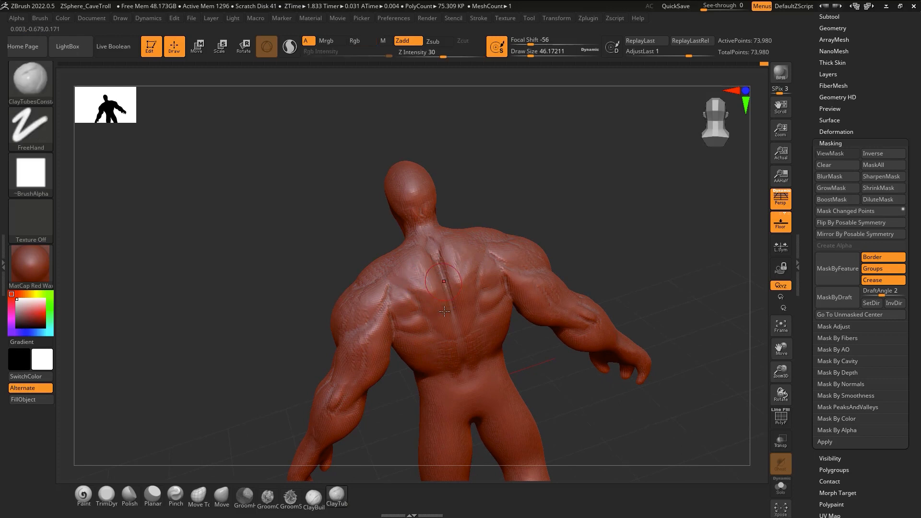
pyautogui.moveTo(442, 300)
pyautogui.mouseDown(button='right')
pyautogui.moveTo(445, 307)
pyautogui.moveTo(450, 289)
pyautogui.moveTo(439, 268)
pyautogui.moveTo(449, 314)
pyautogui.moveTo(485, 377)
pyautogui.moveTo(455, 296)
pyautogui.moveTo(442, 307)
pyautogui.mouseUp(button='right')
pyautogui.click(707, 123)
pyautogui.moveTo(488, 253)
pyautogui.keyDown('alt'); pyautogui.mouseDown(button='right')
pyautogui.moveTo(484, 343)
pyautogui.moveTo(472, 257)
pyautogui.moveTo(456, 384)
pyautogui.mouseUp(button='right'); pyautogui.keyUp('alt')
pyautogui.moveTo(409, 353)
pyautogui.keyDown('shift'); pyautogui.mouseDown()
pyautogui.moveTo(406, 337)
pyautogui.moveTo(415, 352)
pyautogui.mouseUp(); pyautogui.keyUp('shift')
pyautogui.moveTo(414, 351)
pyautogui.mouseDown(button='right')
pyautogui.moveTo(399, 326)
pyautogui.moveTo(382, 384)
pyautogui.mouseUp(button='right')
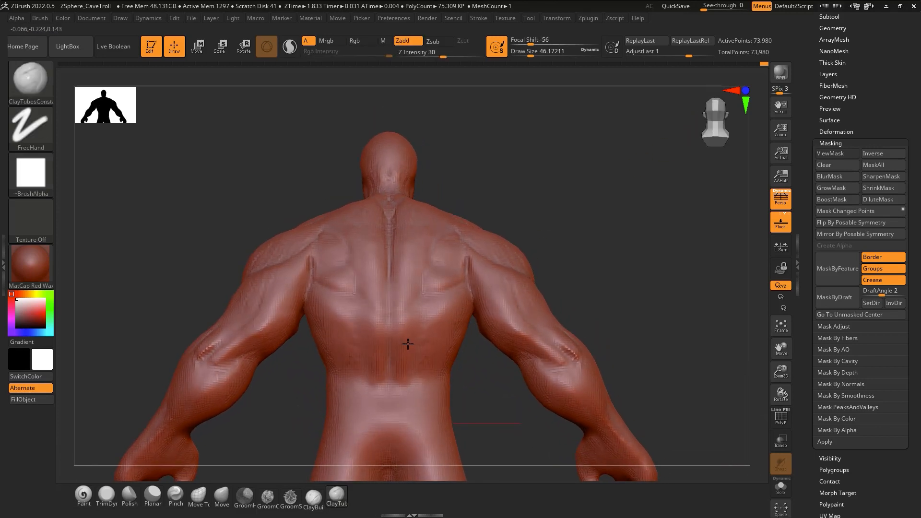
# Carve the lower trapezius edges, the diagonal latissimus lines and the lower spine groove with DamStandard
pyautogui.press('b')
pyautogui.press('d')
pyautogui.press('s')
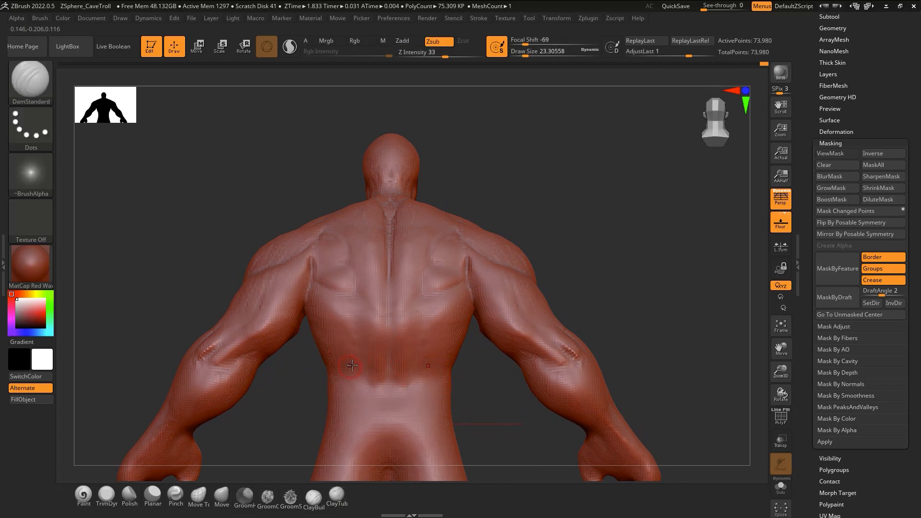
pyautogui.moveTo(376, 312); pyautogui.dragTo(362, 290)
pyautogui.moveTo(391, 330); pyautogui.dragTo(393, 384)
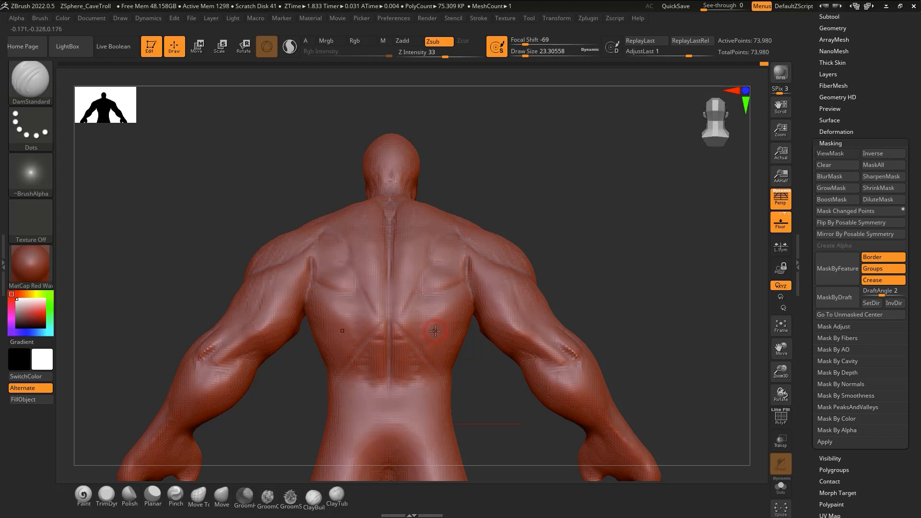
pyautogui.press('ctrl')
pyautogui.press('ctrl')
pyautogui.press('b')
pyautogui.press('m')
pyautogui.press('v')
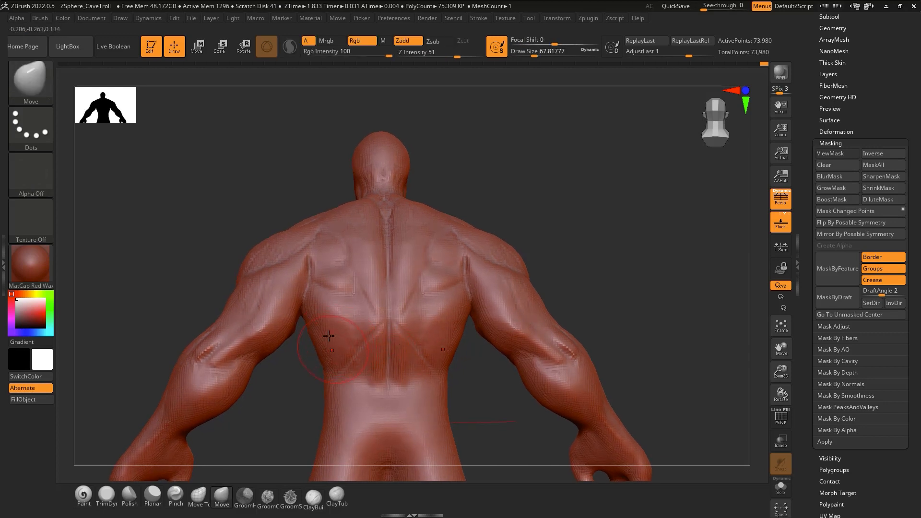
# Add volume around the diagonal latissimus lines and beside the lower spine with ClayTubes, and smooth the transitions
pyautogui.press('b')
pyautogui.press('c')
pyautogui.press('t')
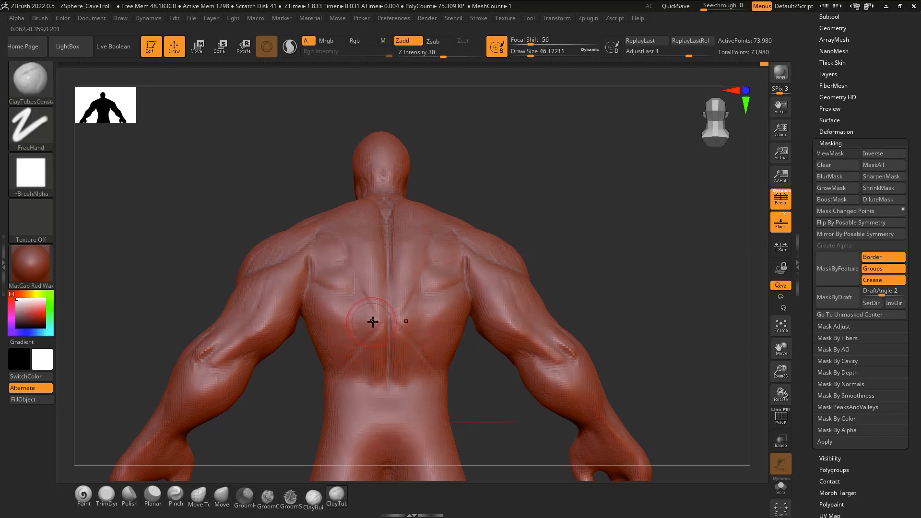
pyautogui.moveTo(373, 322)
pyautogui.mouseDown()
pyautogui.moveTo(337, 318)
pyautogui.moveTo(367, 329)
pyautogui.moveTo(363, 344)
pyautogui.mouseUp()
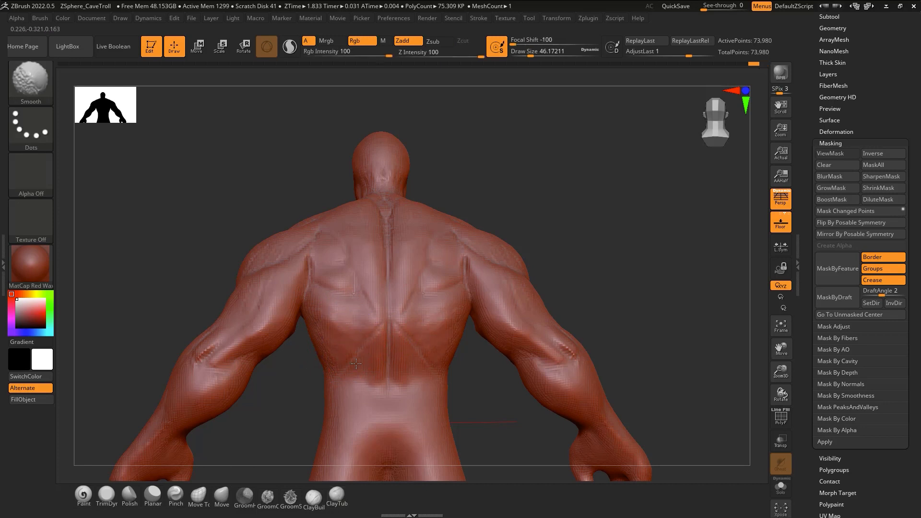
pyautogui.moveTo(350, 336)
pyautogui.mouseDown(button='right')
pyautogui.moveTo(373, 298)
pyautogui.moveTo(400, 393)
pyautogui.mouseUp(button='right')
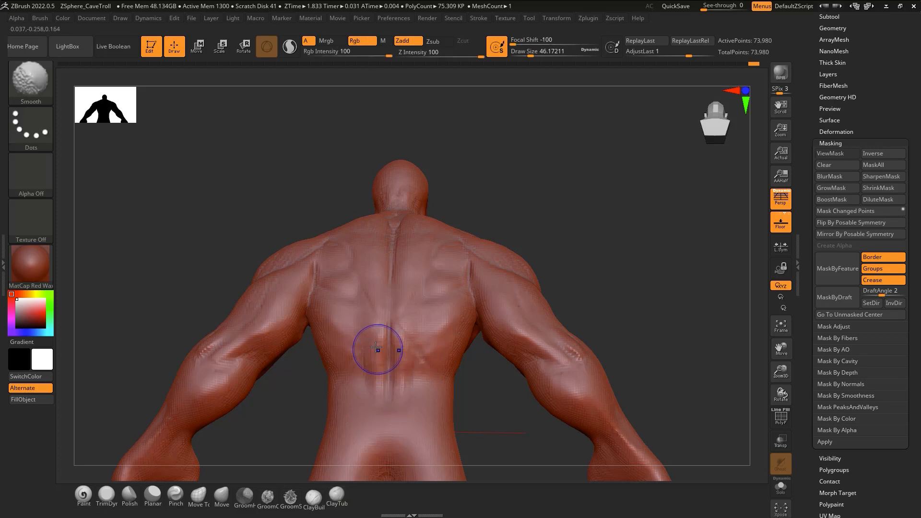
pyautogui.moveTo(377, 350)
pyautogui.mouseDown(button='right')
pyautogui.moveTo(390, 377)
pyautogui.moveTo(386, 363)
pyautogui.moveTo(381, 381)
pyautogui.mouseUp(button='right')
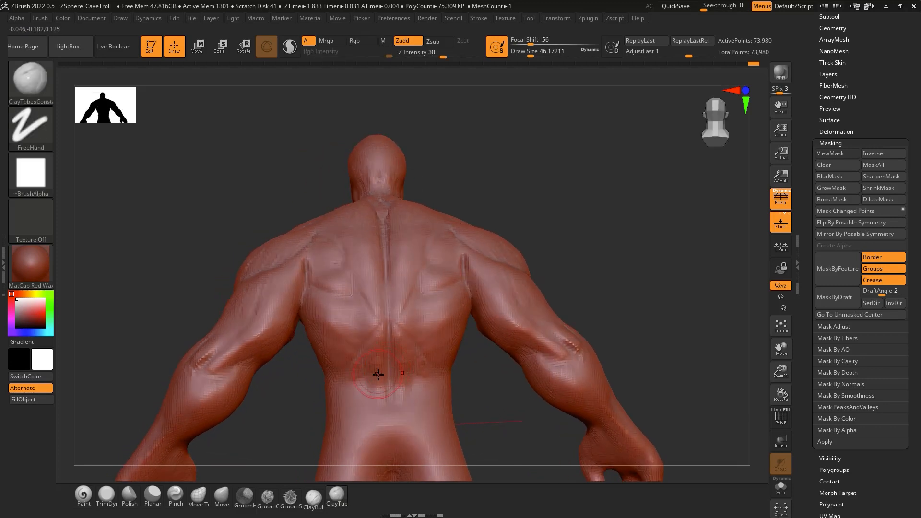
pyautogui.keyDown('shift'); pyautogui.moveTo(395, 370); pyautogui.dragTo(428, 382); pyautogui.keyUp('shift')
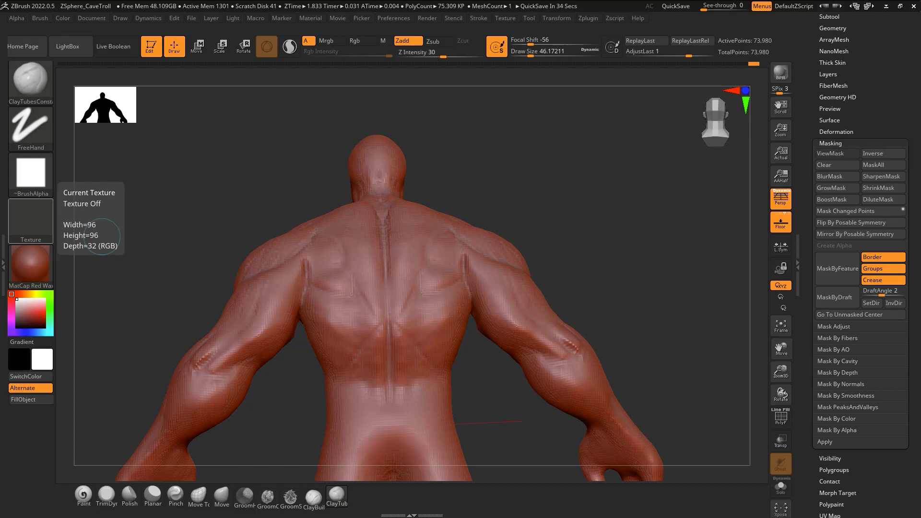
# Build up the muscles on and below the shoulder blade toward the armpit with ClayTubes and smooth them
pyautogui.moveTo(439, 286); pyautogui.dragTo(435, 320)
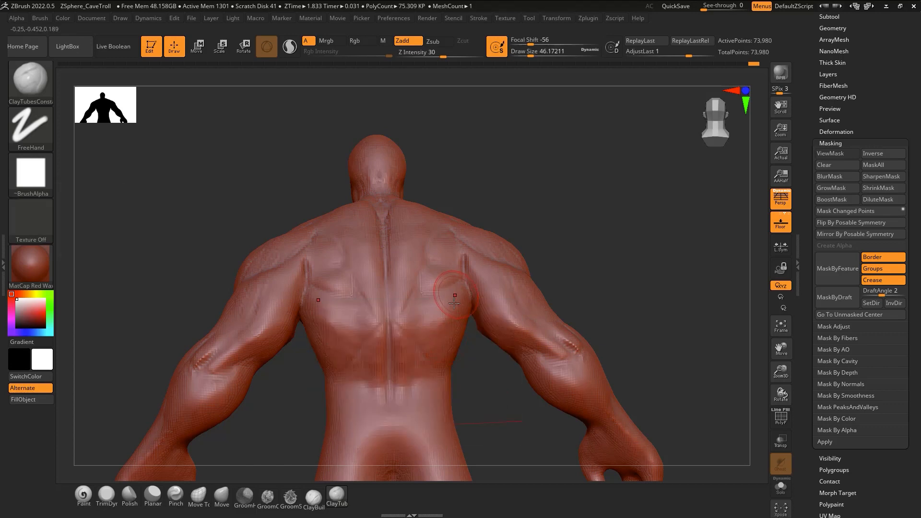
pyautogui.moveTo(456, 302)
pyautogui.mouseDown(button='right')
pyautogui.moveTo(463, 331)
pyautogui.moveTo(467, 321)
pyautogui.mouseUp(button='right')
pyautogui.moveTo(474, 255)
pyautogui.keyDown('ctrl'); pyautogui.mouseDown(button='right')
pyautogui.moveTo(472, 294)
pyautogui.moveTo(446, 297)
pyautogui.moveTo(470, 296)
pyautogui.mouseUp(button='right'); pyautogui.keyUp('ctrl')
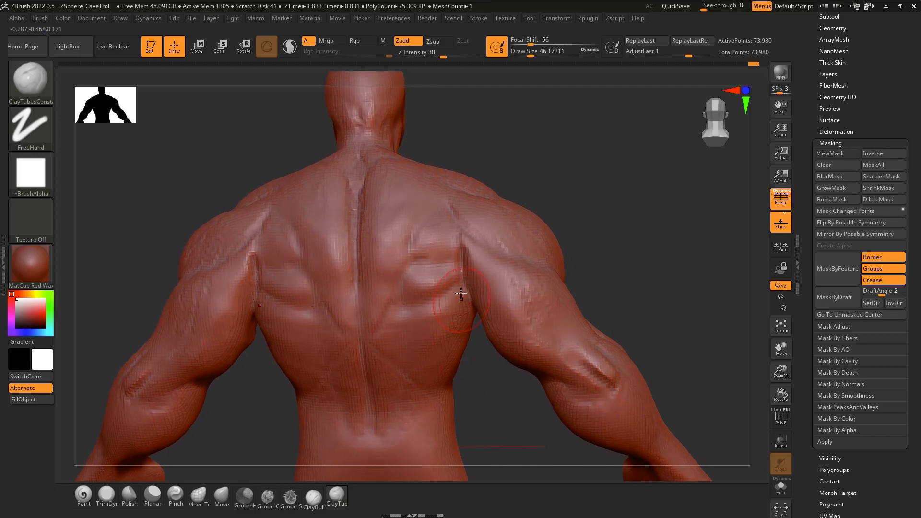
pyautogui.moveTo(420, 243)
pyautogui.mouseDown()
pyautogui.moveTo(412, 260)
pyautogui.moveTo(432, 231)
pyautogui.moveTo(447, 234)
pyautogui.mouseUp()
pyautogui.press('shift')
pyautogui.press('shift')
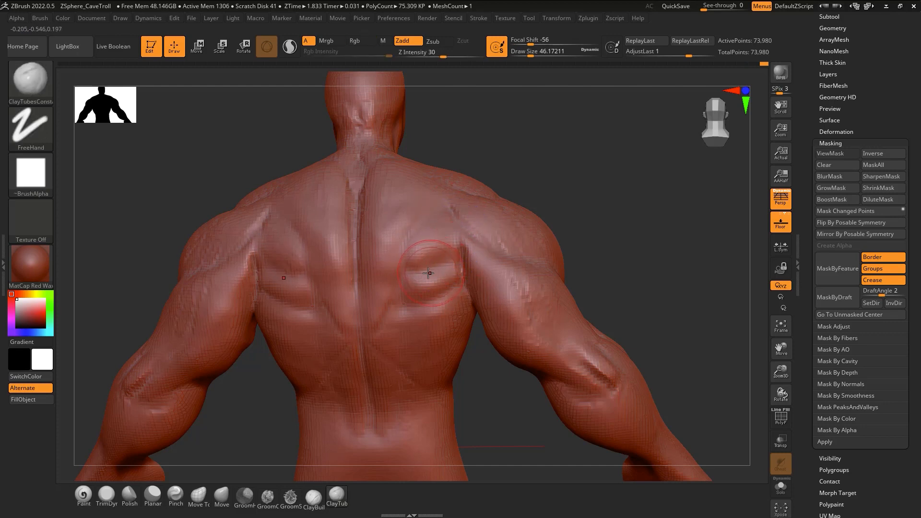
# Cut the crease between the shoulder blade muscles toward the back of the armpit with DamStandard
pyautogui.press('b')
pyautogui.press('d')
pyautogui.press('s')
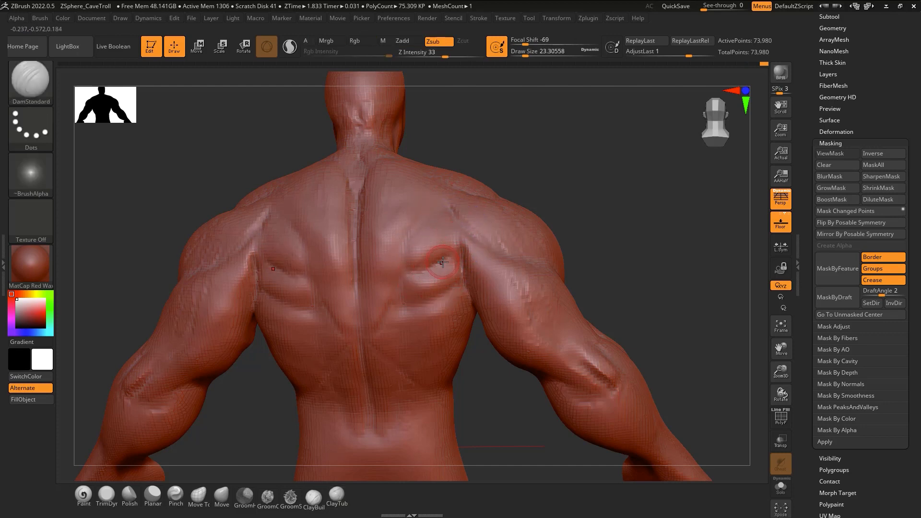
pyautogui.moveTo(449, 268); pyautogui.dragTo(437, 267, button='right')
pyautogui.rightClick(435, 268)
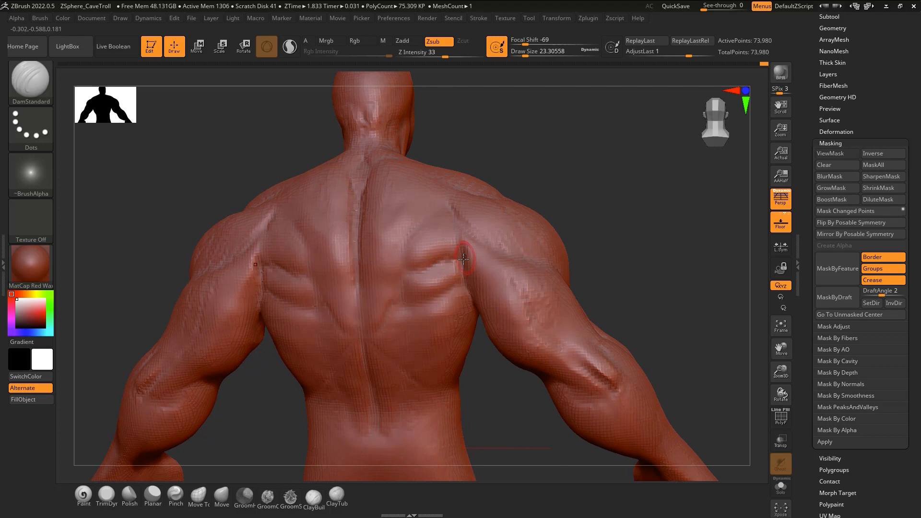
# Try to fill out the muscle below the shoulder blade with ClayTubes and undo the strokes
pyautogui.moveTo(464, 269); pyautogui.dragTo(463, 273, button='right')
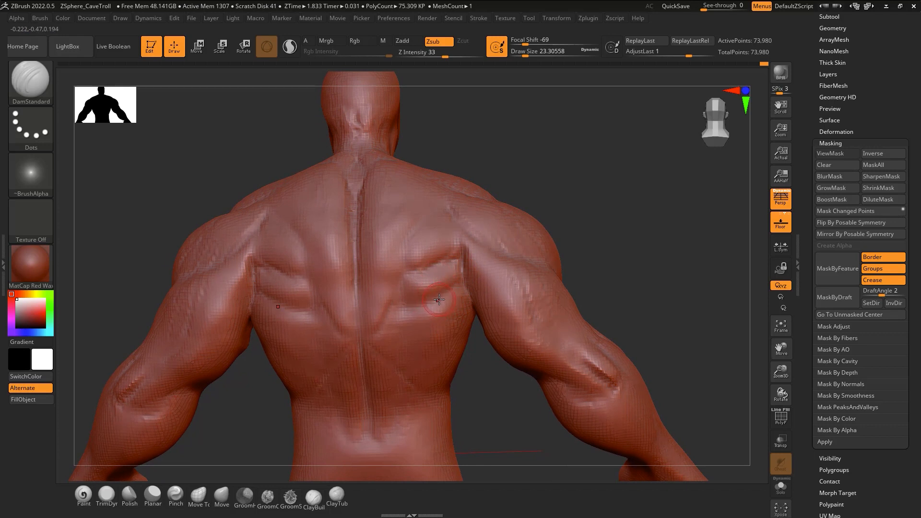
pyautogui.press('b')
pyautogui.press('c')
pyautogui.press('t')
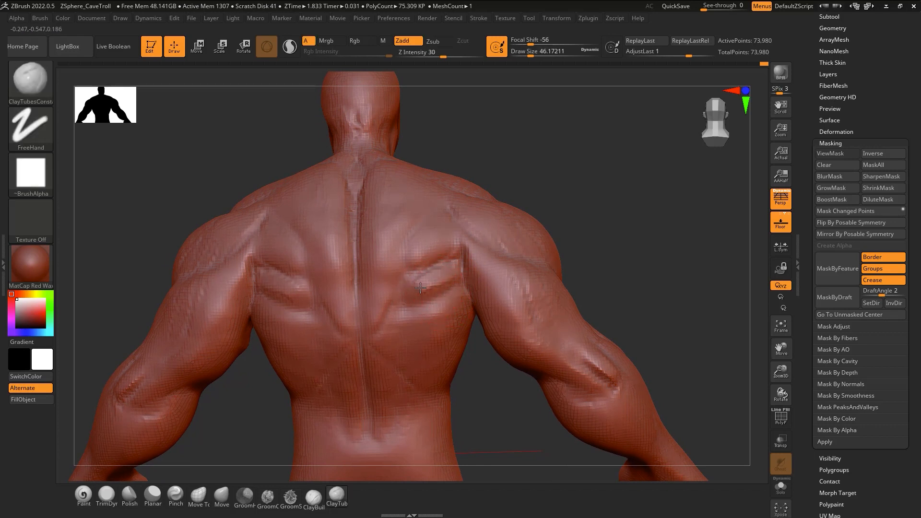
pyautogui.moveTo(420, 288)
pyautogui.mouseDown()
pyautogui.moveTo(431, 326)
pyautogui.moveTo(442, 295)
pyautogui.mouseUp()
pyautogui.moveTo(430, 288); pyautogui.dragTo(467, 288, button='right')
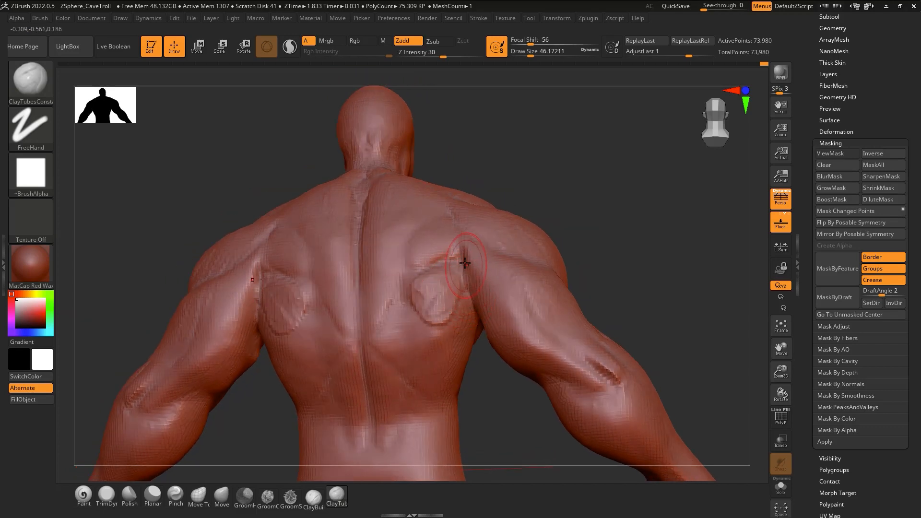
pyautogui.press('ctrl')
pyautogui.hotkey('ctrl', 'z')
pyautogui.hotkey('ctrl', 'z')
# Build up the muscles below the shoulder blade and toward the armpit with ClayTubes and smooth the transitions
pyautogui.moveTo(442, 328)
pyautogui.mouseDown(button='right')
pyautogui.moveTo(433, 334)
pyautogui.moveTo(446, 321)
pyautogui.mouseUp(button='right')
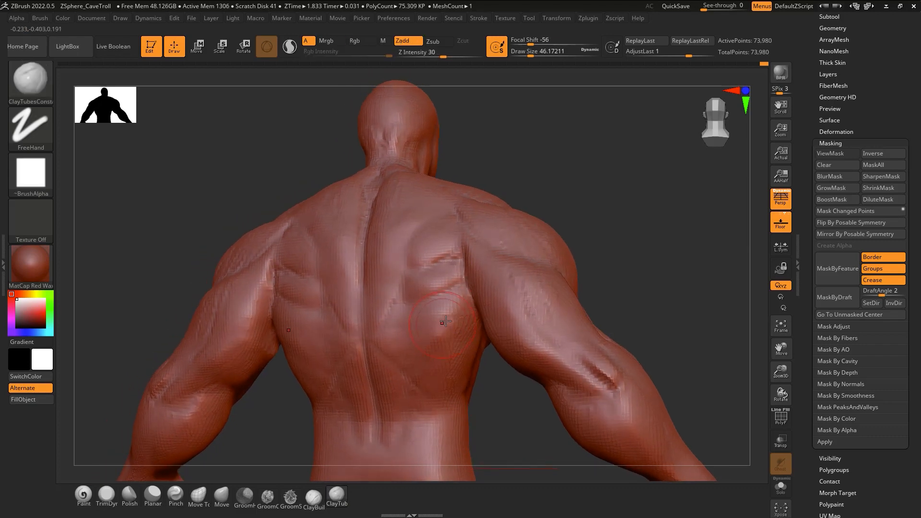
pyautogui.moveTo(465, 287); pyautogui.dragTo(457, 289, button='right')
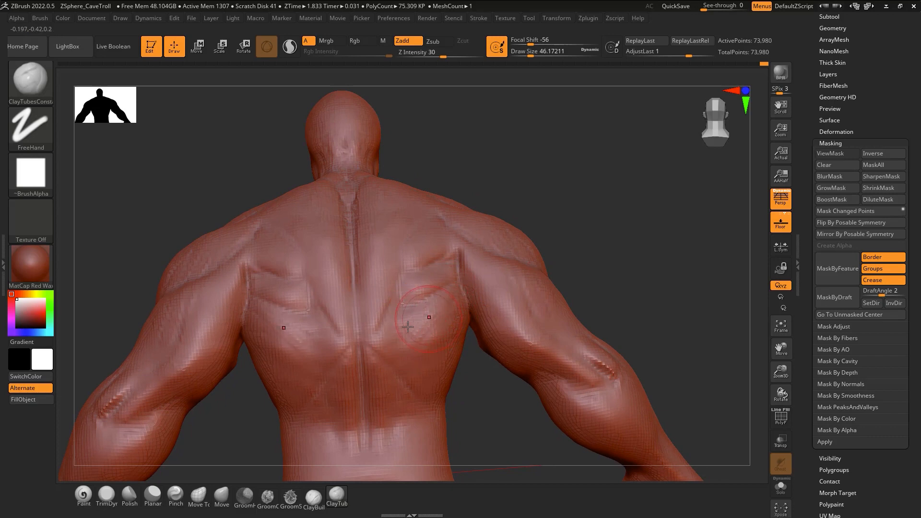
pyautogui.moveTo(432, 327); pyautogui.dragTo(422, 329, button='right')
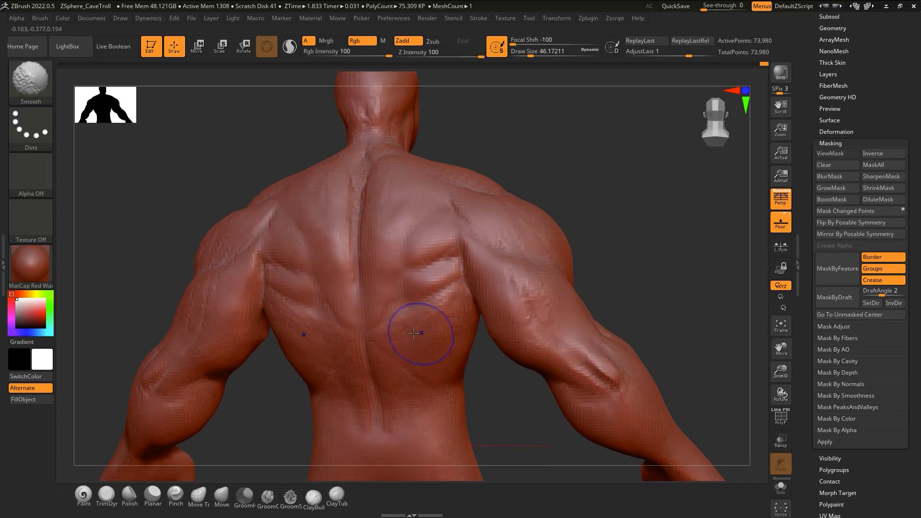
pyautogui.moveTo(432, 294); pyautogui.dragTo(442, 298, button='right')
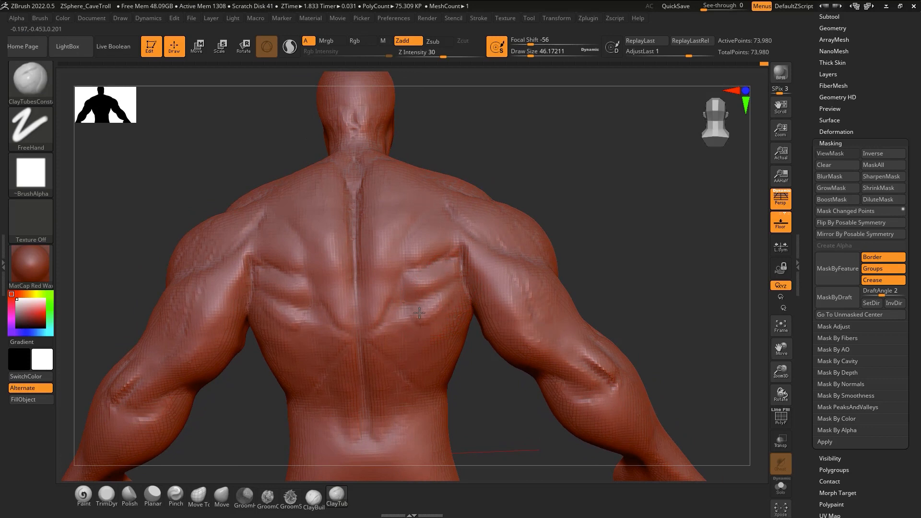
pyautogui.press('shift')
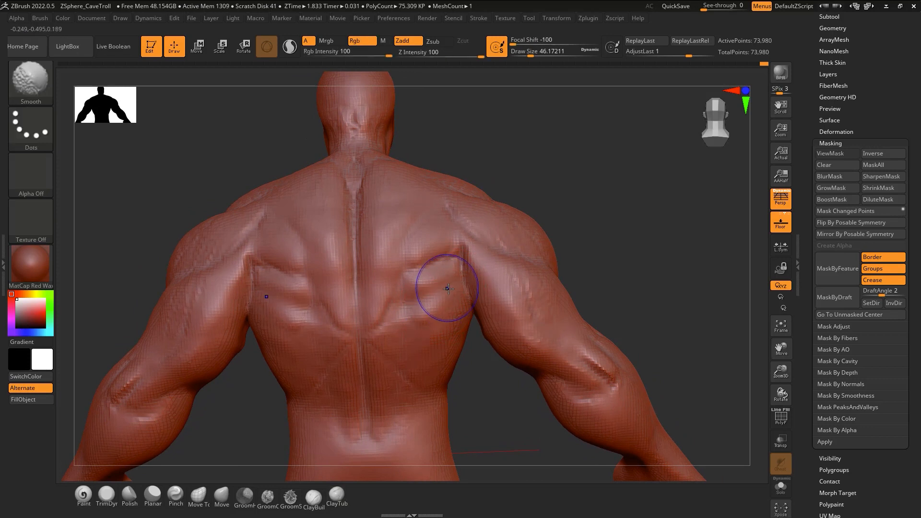
pyautogui.moveTo(448, 288); pyautogui.dragTo(454, 285, button='right')
pyautogui.moveTo(425, 312); pyautogui.dragTo(415, 297, button='right')
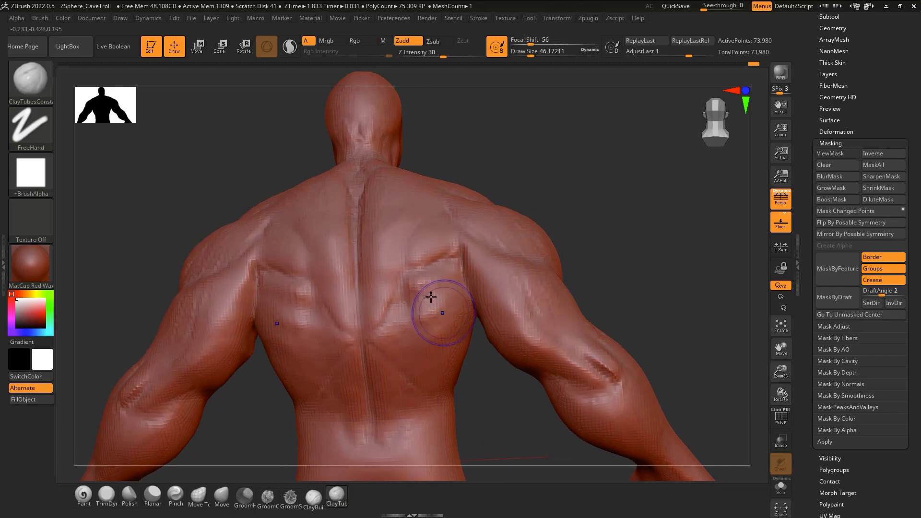
pyautogui.moveTo(432, 298); pyautogui.dragTo(448, 326, button='right')
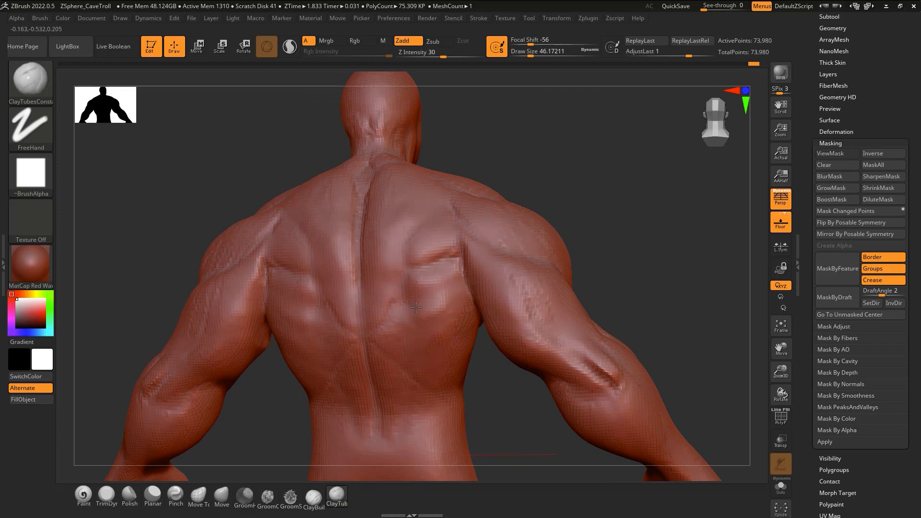
pyautogui.moveTo(416, 308)
pyautogui.mouseDown()
pyautogui.moveTo(408, 307)
pyautogui.moveTo(422, 273)
pyautogui.moveTo(441, 281)
pyautogui.moveTo(444, 261)
pyautogui.moveTo(458, 265)
pyautogui.mouseUp()
pyautogui.keyDown('shift'); pyautogui.moveTo(436, 294); pyautogui.dragTo(432, 297); pyautogui.keyUp('shift')
pyautogui.moveTo(431, 299); pyautogui.dragTo(444, 309, button='right')
# Carve the lower trapezius edge and the lines across the shoulder blade muscles with DamStandard, softening the surrounding surface
pyautogui.press('b')
pyautogui.press('d')
pyautogui.press('s')
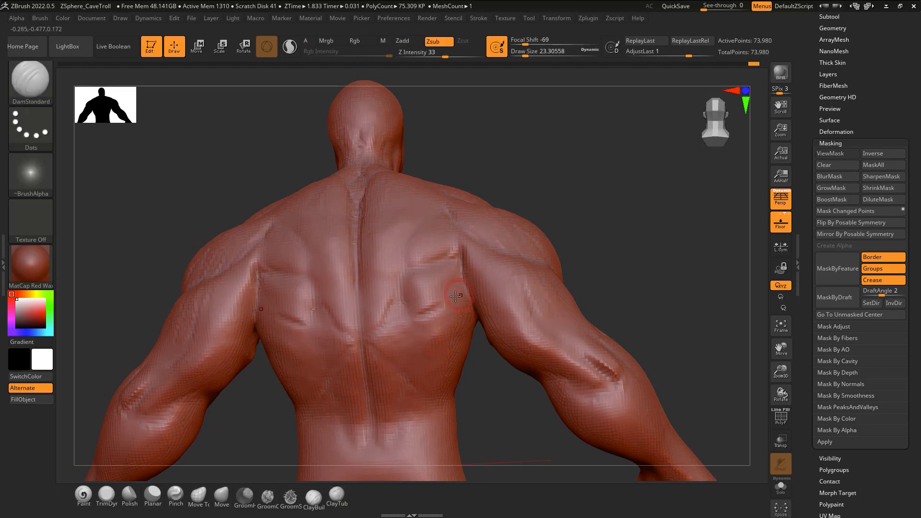
pyautogui.press('shift')
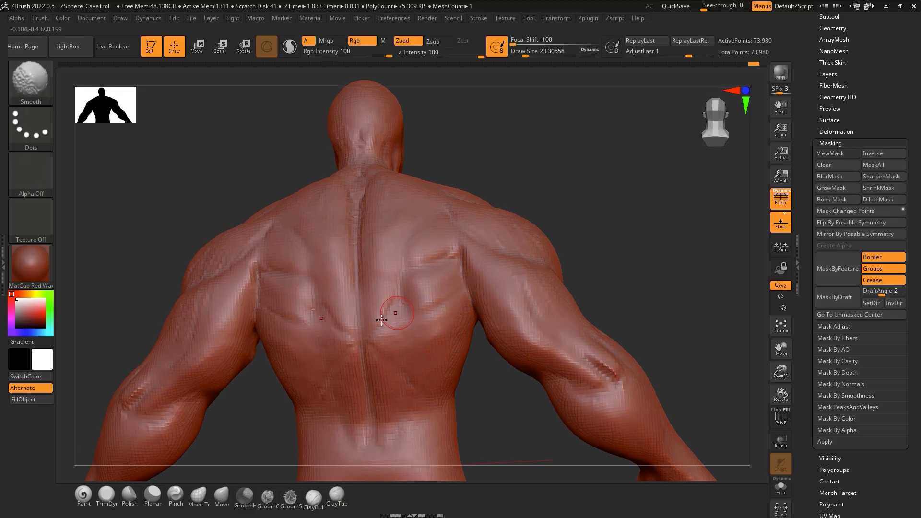
pyautogui.moveTo(390, 309); pyautogui.dragTo(390, 325, button='right')
pyautogui.moveTo(364, 339); pyautogui.dragTo(390, 294)
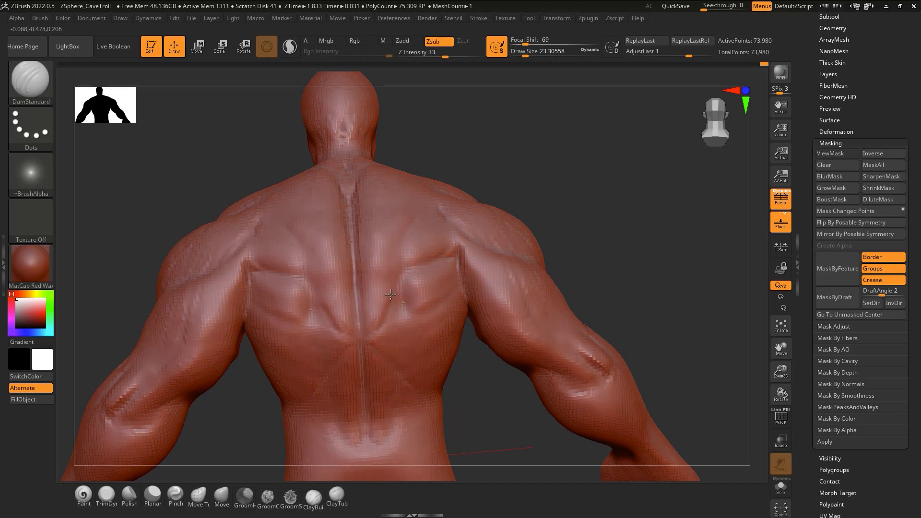
pyautogui.moveTo(371, 244); pyautogui.dragTo(373, 248, button='right')
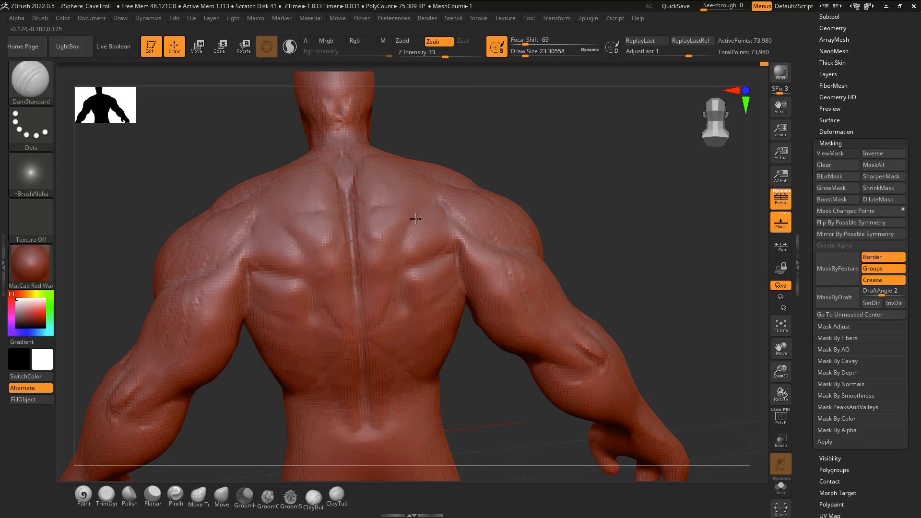
pyautogui.moveTo(421, 276)
pyautogui.mouseDown(button='right')
pyautogui.moveTo(379, 327)
pyautogui.moveTo(432, 332)
pyautogui.mouseUp(button='right')
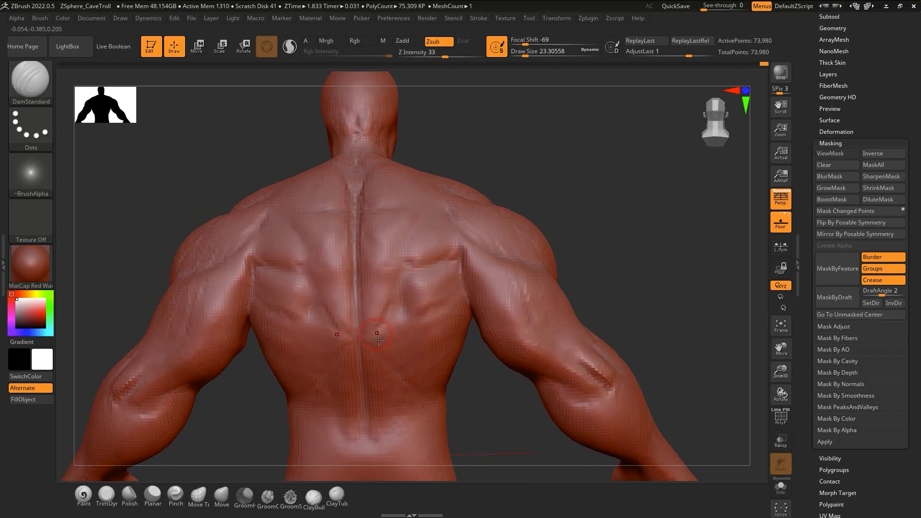
pyautogui.moveTo(377, 334); pyautogui.dragTo(241, 352, button='right')
pyautogui.press('shift')
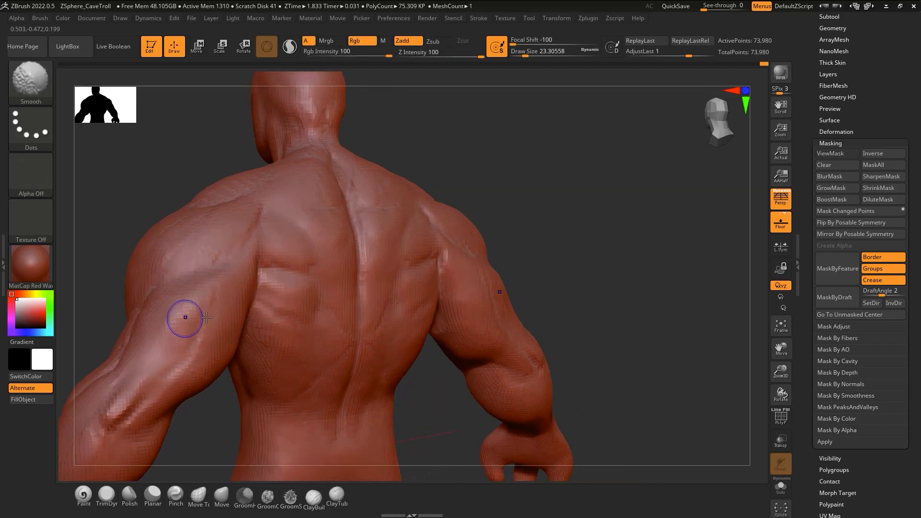
# Examine the whole figure's proportions and muscle forms from the back, side and front
pyautogui.moveTo(182, 319); pyautogui.dragTo(281, 322, button='right')
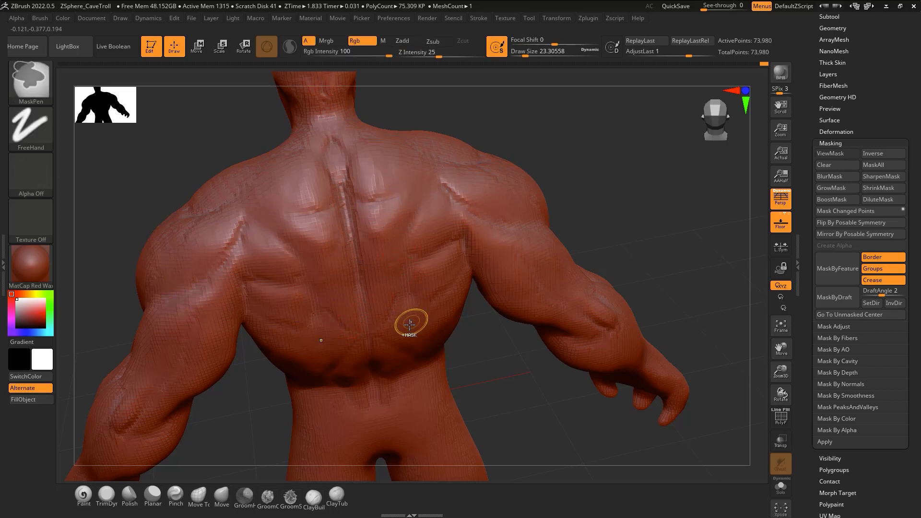
pyautogui.moveTo(411, 323)
pyautogui.keyDown('ctrl'); pyautogui.mouseDown(button='right')
pyautogui.moveTo(401, 259)
pyautogui.moveTo(414, 302)
pyautogui.mouseUp(button='right'); pyautogui.keyUp('ctrl')
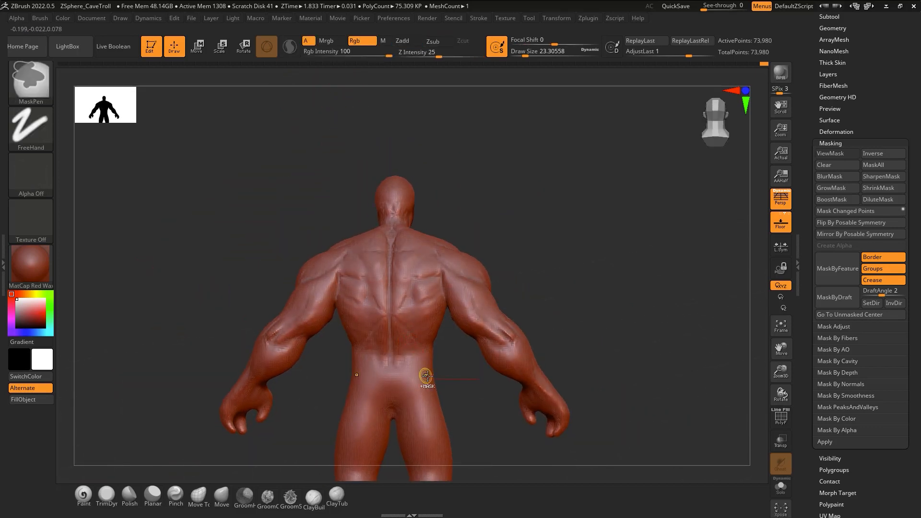
pyautogui.keyDown('ctrl'); pyautogui.moveTo(426, 376); pyautogui.dragTo(414, 307, button='right'); pyautogui.keyUp('ctrl')
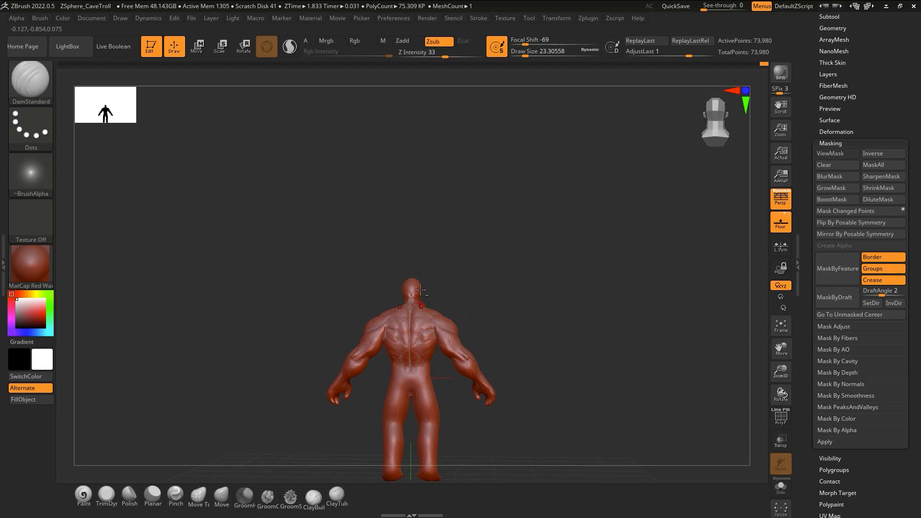
pyautogui.keyDown('alt'); pyautogui.moveTo(443, 359); pyautogui.dragTo(453, 323, button='right'); pyautogui.keyUp('alt')
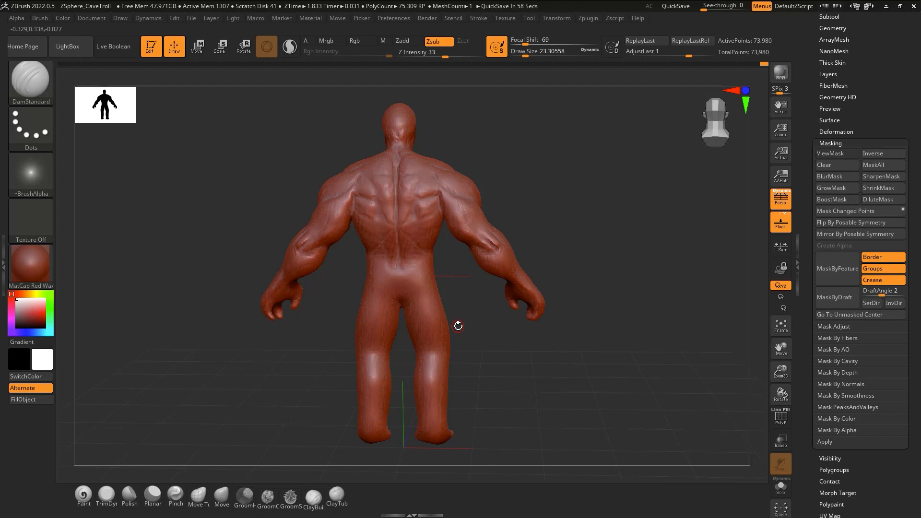
pyautogui.moveTo(445, 295)
pyautogui.mouseDown()
pyautogui.moveTo(452, 319)
pyautogui.moveTo(513, 328)
pyautogui.moveTo(541, 290)
pyautogui.mouseUp()
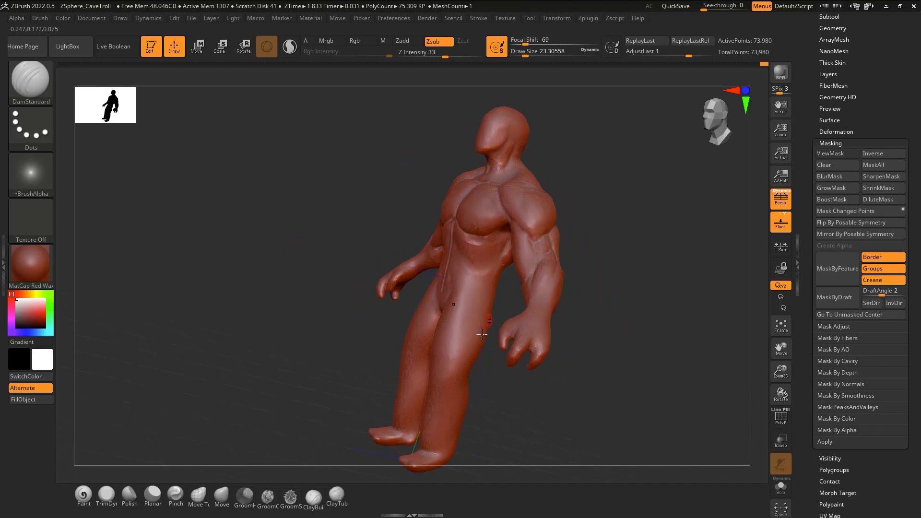
pyautogui.moveTo(480, 362); pyautogui.dragTo(513, 344)
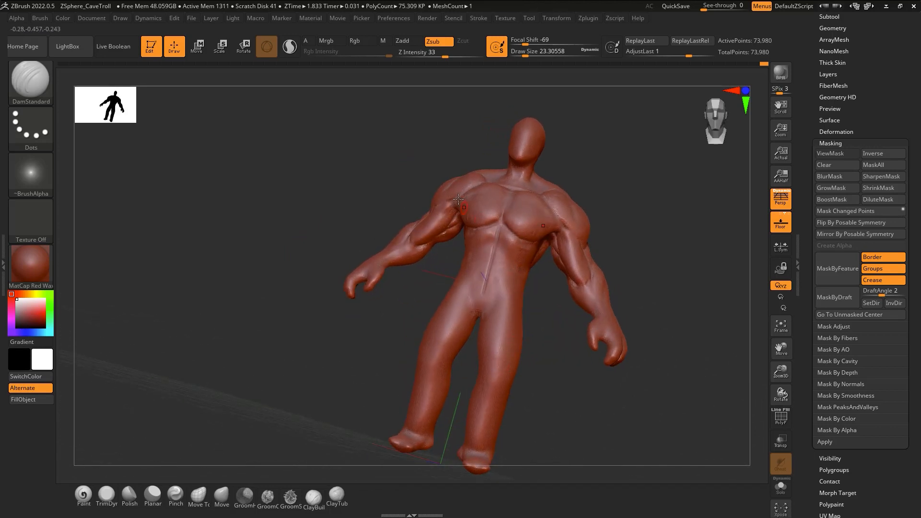
pyautogui.click(711, 118)
pyautogui.moveTo(544, 331)
pyautogui.keyDown('ctrl'); pyautogui.mouseDown(button='right')
pyautogui.moveTo(535, 269)
pyautogui.moveTo(531, 329)
pyautogui.moveTo(474, 303)
pyautogui.mouseUp(button='right'); pyautogui.keyUp('ctrl')
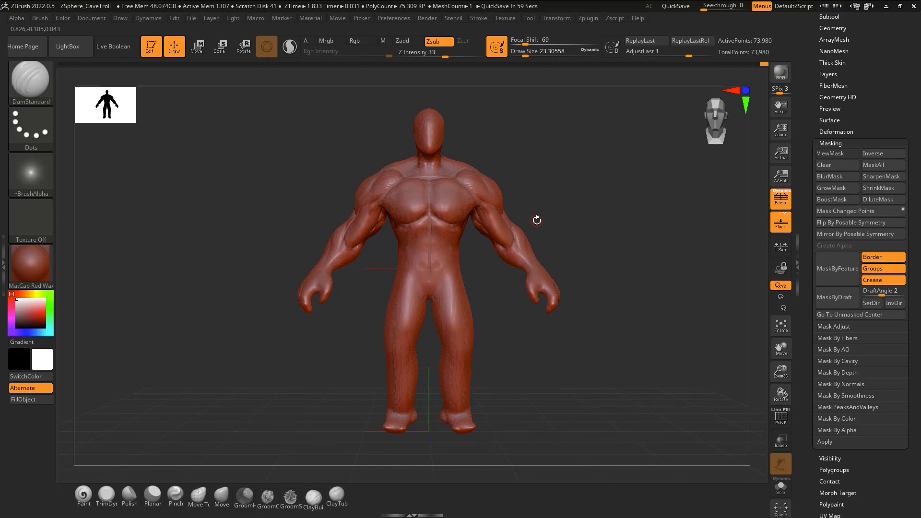
pyautogui.press('w')
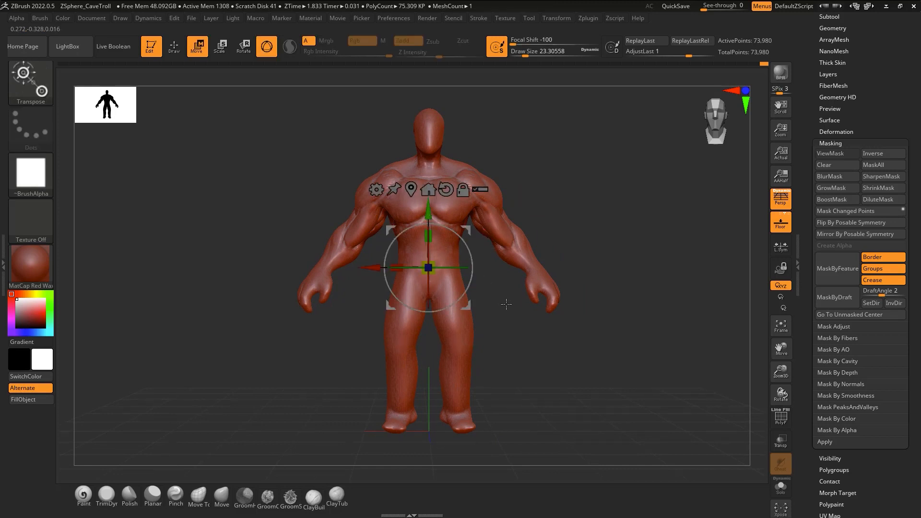
pyautogui.press('q')
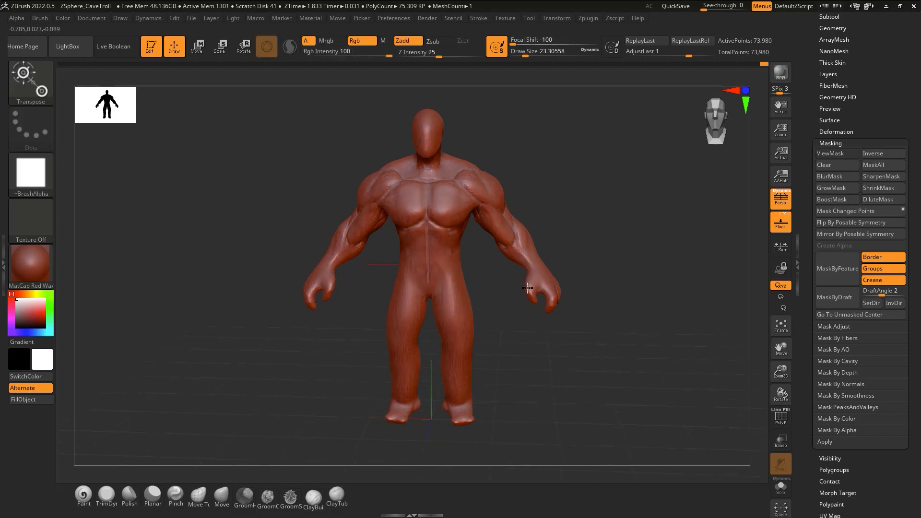
pyautogui.moveTo(532, 270); pyautogui.dragTo(531, 264, button='right')
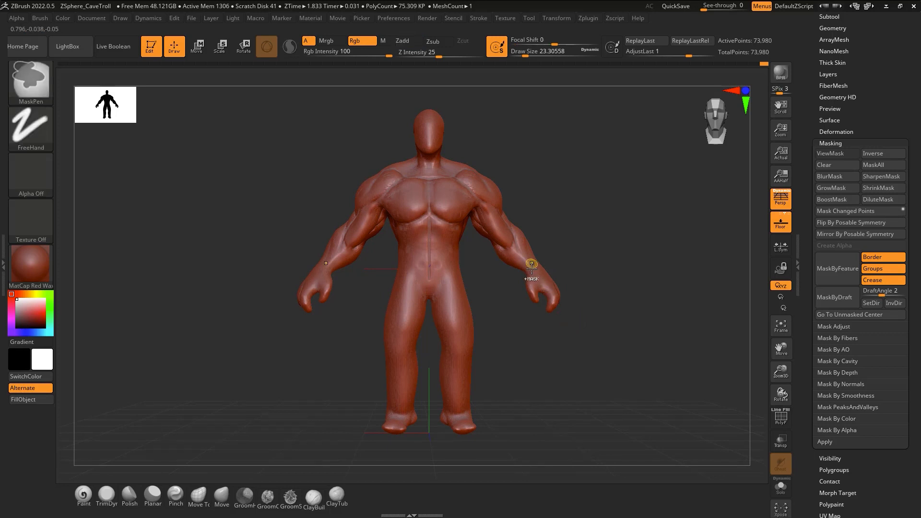
pyautogui.keyDown('ctrl'); pyautogui.moveTo(532, 267); pyautogui.dragTo(491, 402, button='right'); pyautogui.keyUp('ctrl')
pyautogui.keyDown('ctrl'); pyautogui.moveTo(497, 274); pyautogui.dragTo(491, 308, button='right'); pyautogui.keyUp('ctrl')
# Reshape the biceps and the outer contour of the upper arm from the front with the Move brush
pyautogui.press('w')
pyautogui.keyDown('alt'); pyautogui.moveTo(469, 167); pyautogui.dragTo(473, 262, button='right'); pyautogui.keyUp('alt')
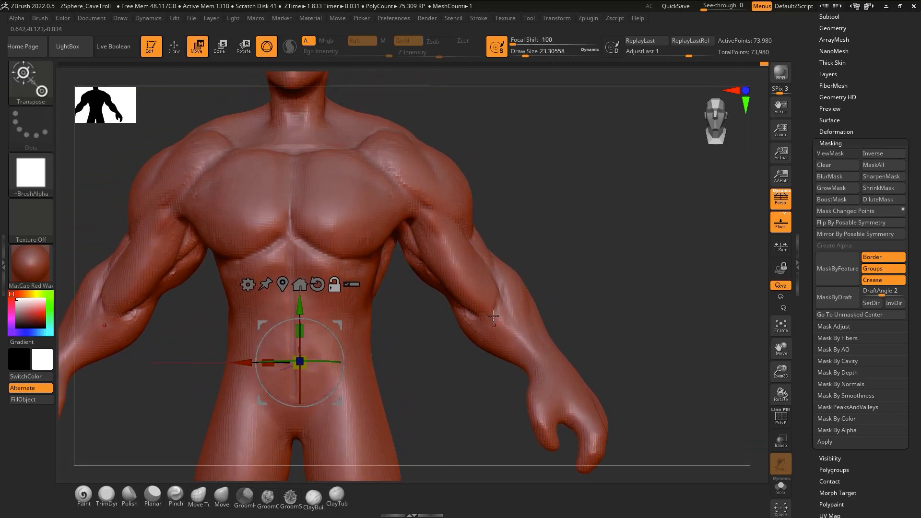
pyautogui.press('q')
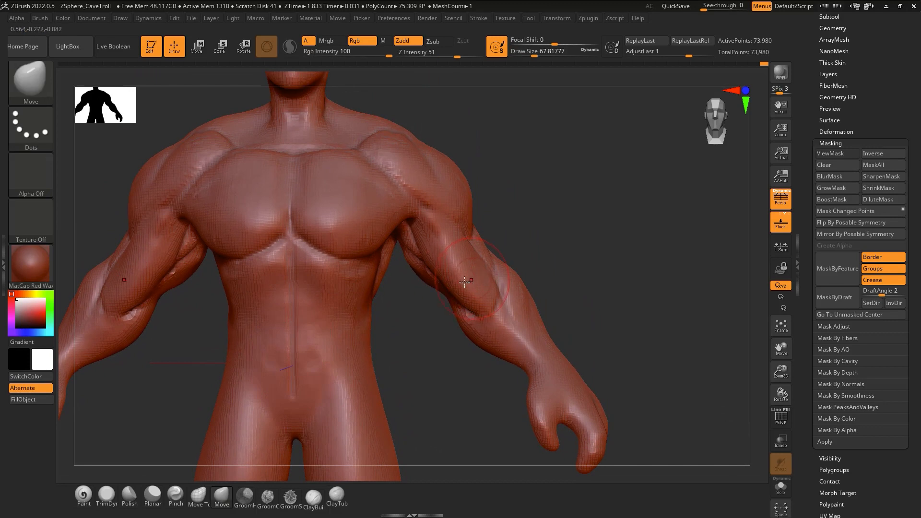
pyautogui.moveTo(447, 275)
pyautogui.mouseDown()
pyautogui.moveTo(432, 255)
pyautogui.moveTo(458, 268)
pyautogui.mouseUp()
pyautogui.moveTo(459, 293); pyautogui.dragTo(457, 259, button='right')
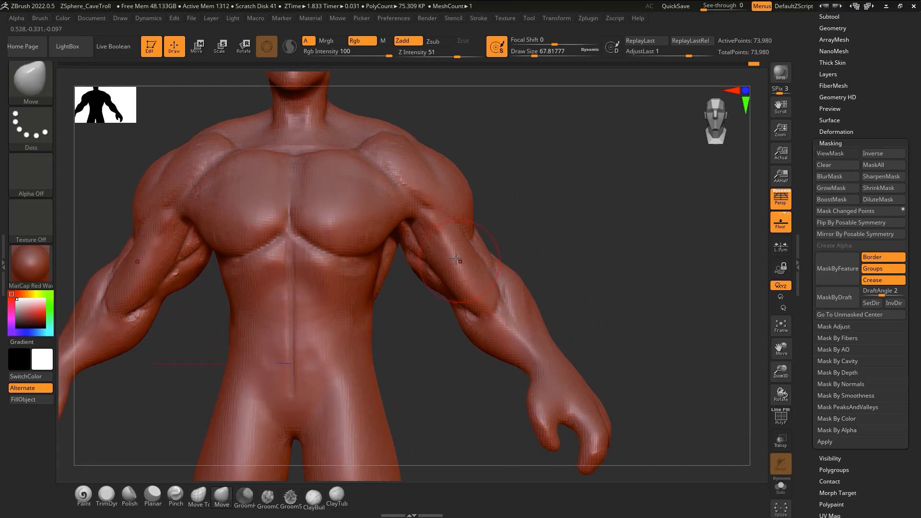
pyautogui.moveTo(415, 246); pyautogui.dragTo(424, 272)
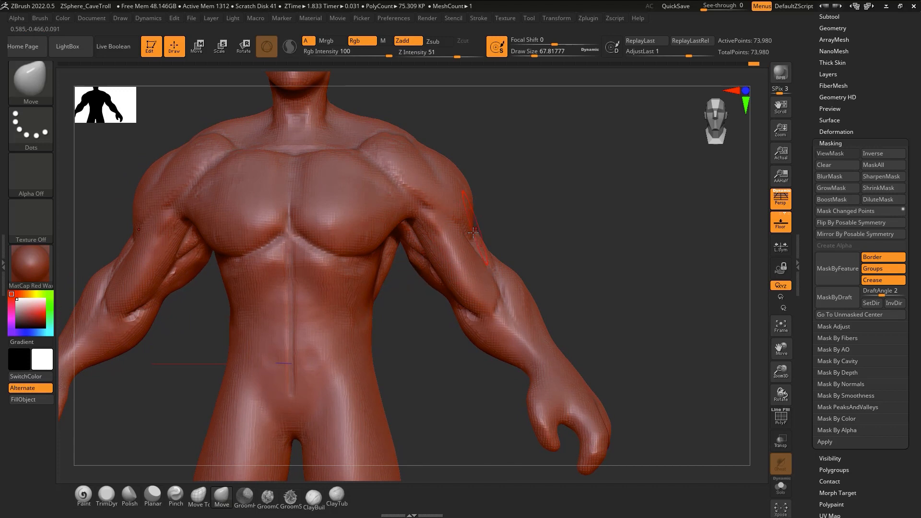
pyautogui.moveTo(474, 233); pyautogui.dragTo(448, 274, button='right')
pyautogui.moveTo(451, 262); pyautogui.dragTo(462, 237)
pyautogui.moveTo(486, 267)
pyautogui.mouseDown()
pyautogui.moveTo(495, 279)
pyautogui.moveTo(443, 269)
pyautogui.mouseUp()
pyautogui.moveTo(423, 238); pyautogui.dragTo(416, 242)
pyautogui.moveTo(434, 269); pyautogui.dragTo(437, 263)
# Refine the inner upper arm near the armpit with ClayTubes and smooth the biceps surface
pyautogui.press('b')
pyautogui.press('c')
pyautogui.press('t')
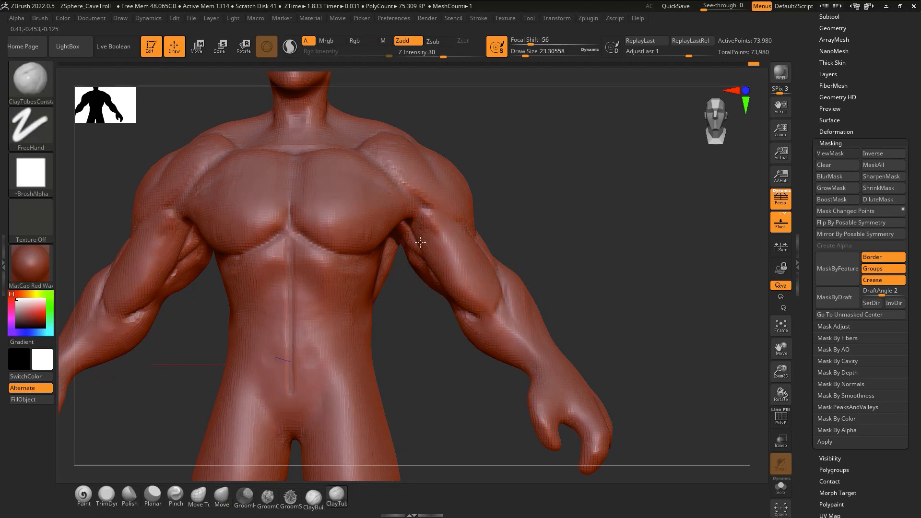
pyautogui.keyDown('shift'); pyautogui.moveTo(444, 256); pyautogui.dragTo(448, 271); pyautogui.keyUp('shift')
pyautogui.moveTo(448, 272)
pyautogui.mouseDown(button='right')
pyautogui.moveTo(367, 269)
pyautogui.moveTo(456, 256)
pyautogui.mouseUp(button='right')
pyautogui.press('b')
pyautogui.press('m')
pyautogui.press('v')
# Enlarge the ClayTubes brush to a draw size of about 46 and add volume across the biceps
pyautogui.press('b')
pyautogui.press('c')
pyautogui.press('t')
pyautogui.press('s')
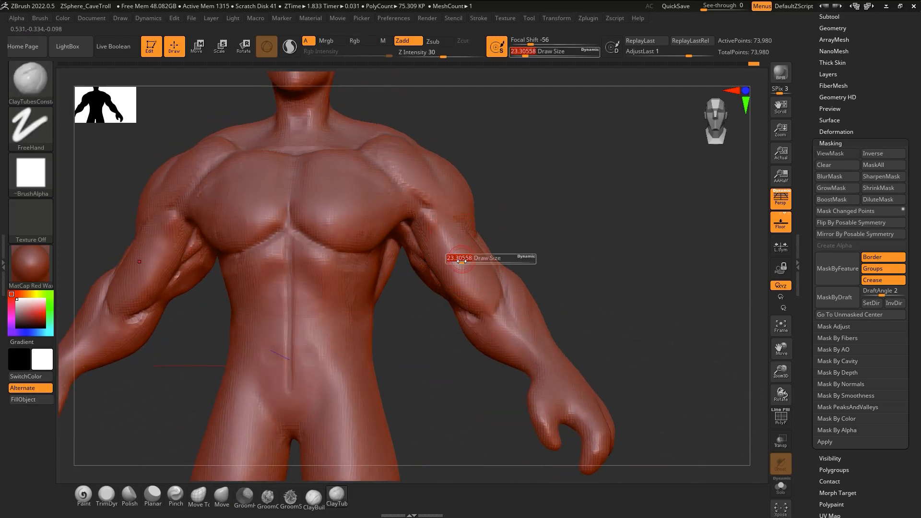
pyautogui.moveTo(429, 229)
pyautogui.mouseDown()
pyautogui.moveTo(454, 291)
pyautogui.moveTo(446, 250)
pyautogui.moveTo(456, 264)
pyautogui.moveTo(477, 259)
pyautogui.mouseUp()
pyautogui.moveTo(490, 284); pyautogui.dragTo(425, 298, button='right')
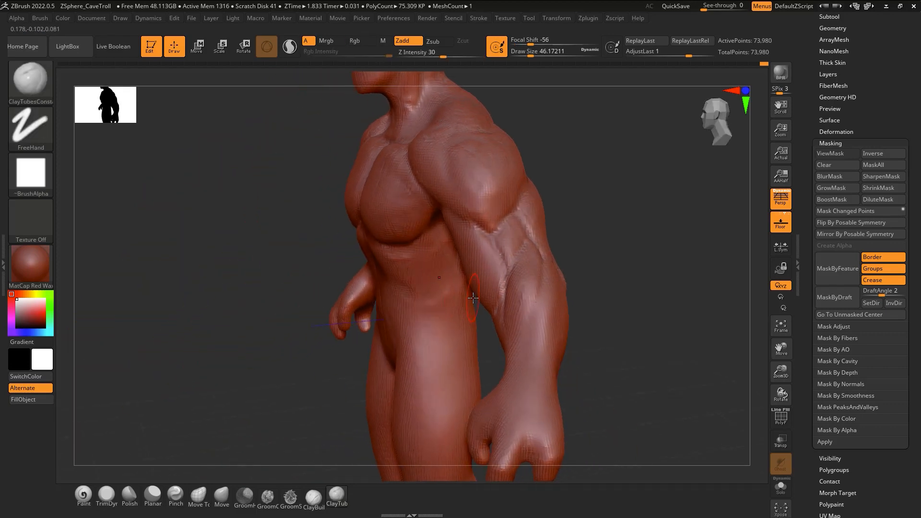
pyautogui.moveTo(515, 360); pyautogui.dragTo(494, 359, button='right')
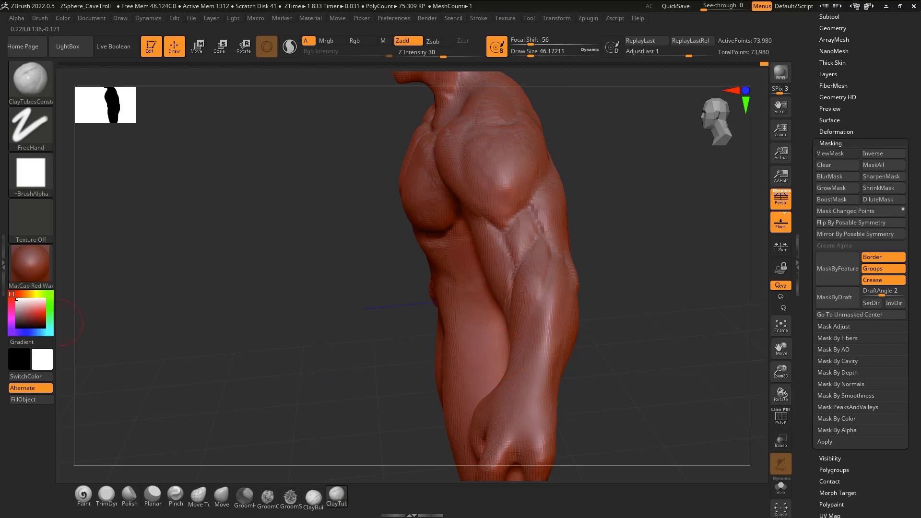
pyautogui.keyDown('shift'); pyautogui.moveTo(60, 323); pyautogui.dragTo(24, 361, button='right'); pyautogui.keyUp('shift')
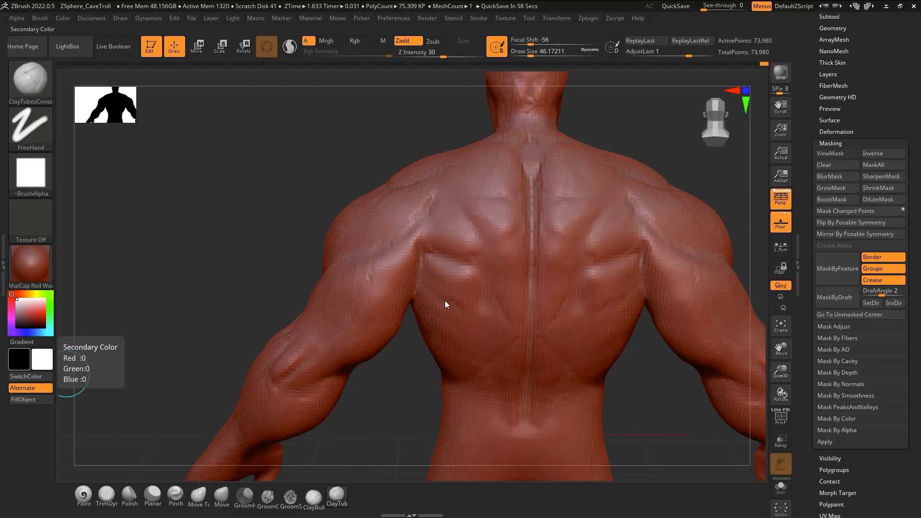
# Carve the crease between the rear deltoid and the shoulder blade above the armpit with the DamStandard brush
pyautogui.moveTo(459, 312); pyautogui.dragTo(466, 331, button='right')
pyautogui.press('b')
pyautogui.press('d')
pyautogui.press('s')
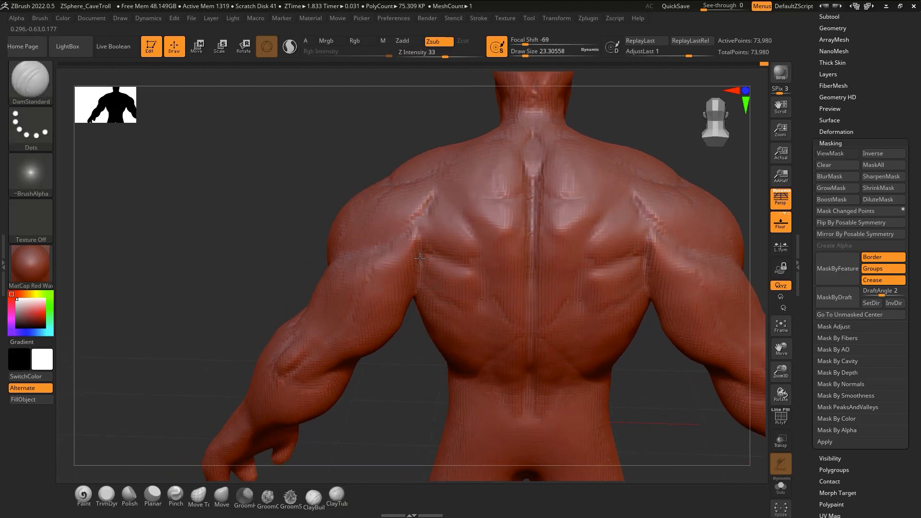
pyautogui.moveTo(419, 229)
pyautogui.mouseDown()
pyautogui.moveTo(424, 202)
pyautogui.moveTo(412, 232)
pyautogui.mouseUp()
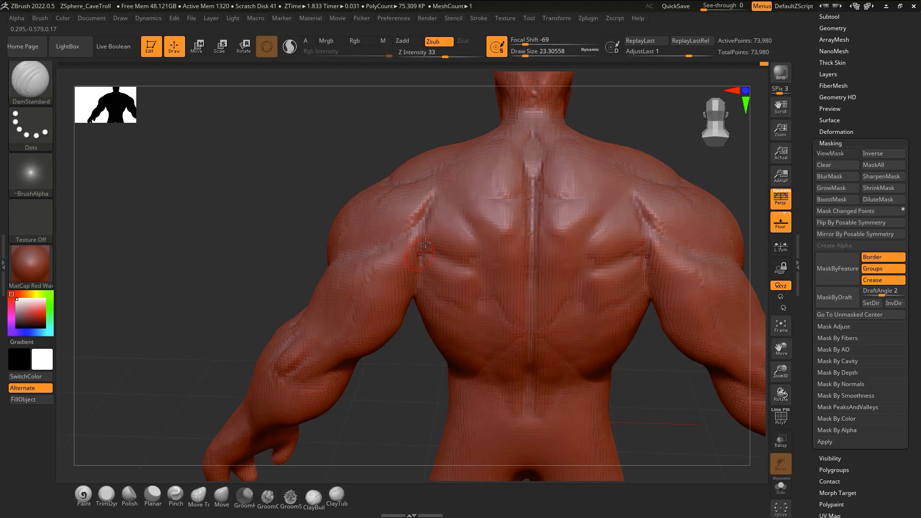
pyautogui.moveTo(425, 226)
pyautogui.mouseDown(button='right')
pyautogui.moveTo(439, 219)
pyautogui.moveTo(430, 242)
pyautogui.mouseUp(button='right')
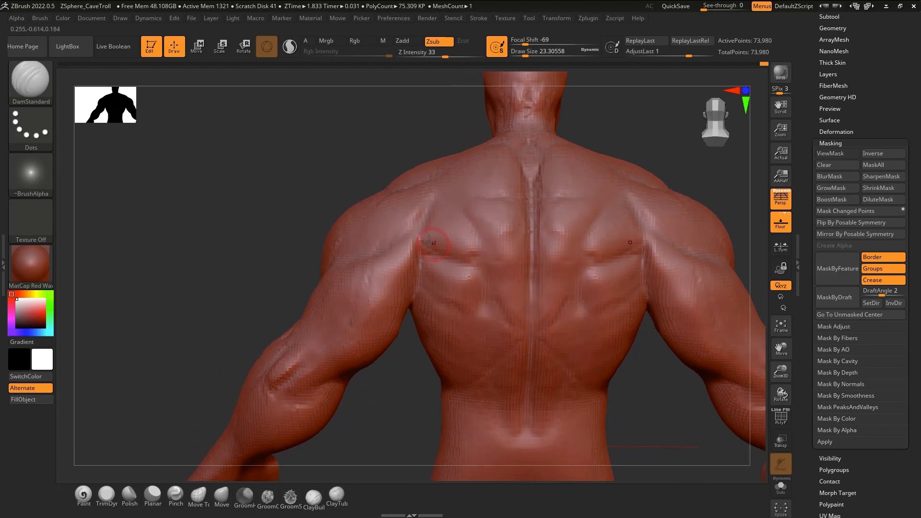
# Build up the muscles along the lower edge of the shoulder blade beside the armpit with the ClayTubes brush
pyautogui.press('b')
pyautogui.press('c')
pyautogui.press('t')
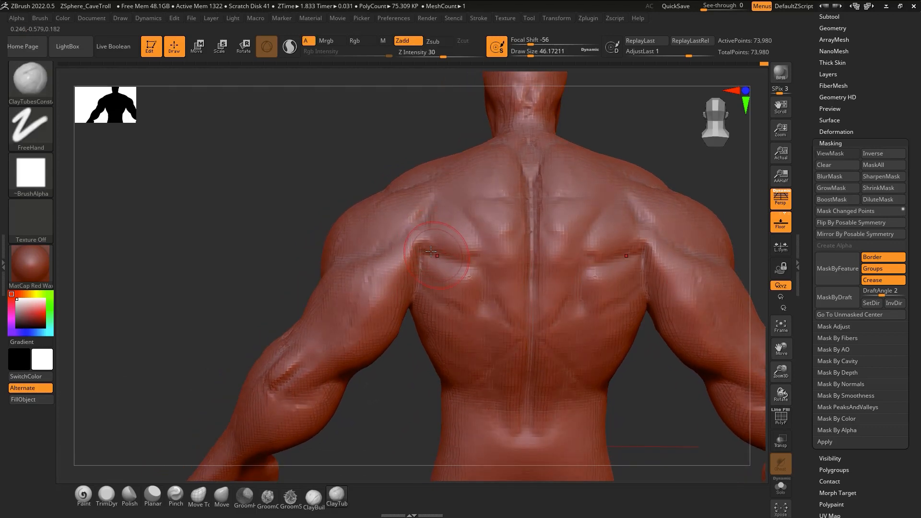
pyautogui.moveTo(431, 252)
pyautogui.mouseDown(button='right')
pyautogui.moveTo(429, 192)
pyautogui.moveTo(418, 203)
pyautogui.moveTo(441, 220)
pyautogui.moveTo(458, 210)
pyautogui.moveTo(439, 242)
pyautogui.moveTo(449, 267)
pyautogui.mouseUp(button='right')
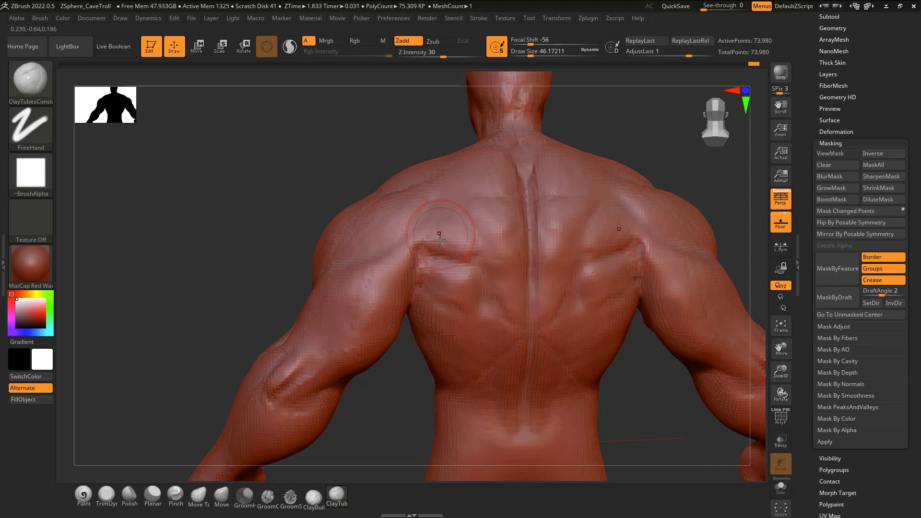
pyautogui.moveTo(430, 244); pyautogui.dragTo(436, 247, button='right')
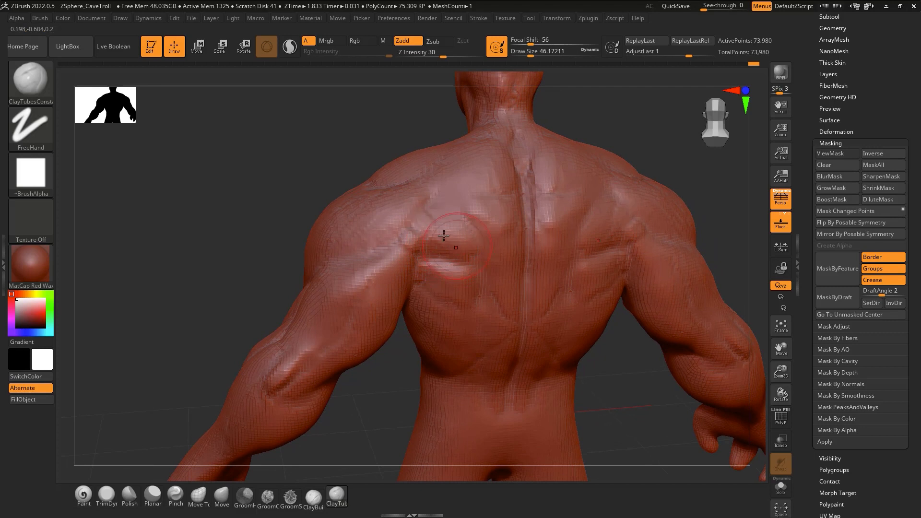
# Smooth the area behind the armpit and refine the rear deltoid's creases with the DamStandard brush
pyautogui.press('shift')
pyautogui.press('b')
pyautogui.press('d')
pyautogui.press('s')
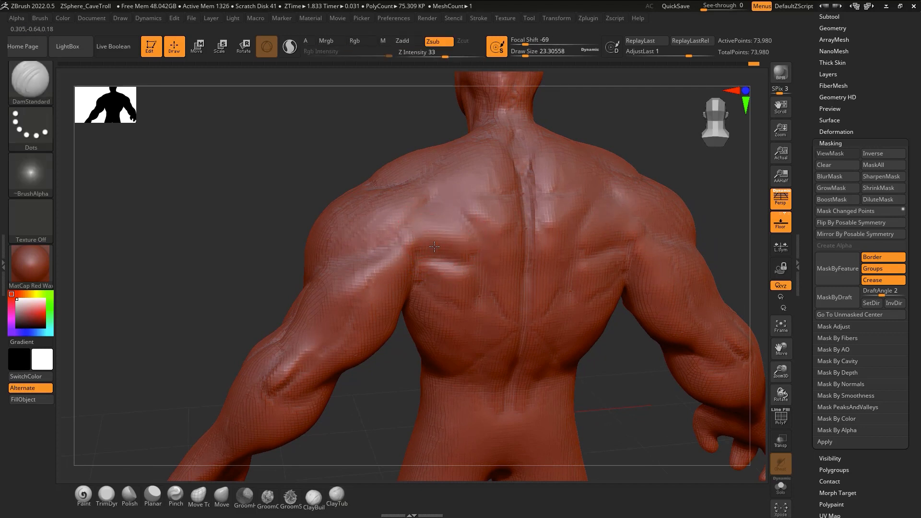
pyautogui.press('shift')
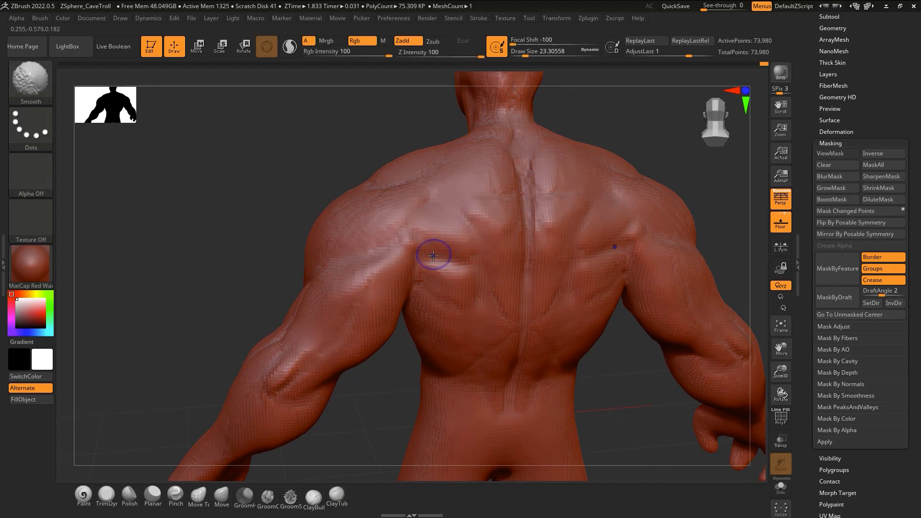
pyautogui.moveTo(442, 211)
pyautogui.mouseDown(button='right')
pyautogui.moveTo(355, 233)
pyautogui.moveTo(394, 242)
pyautogui.mouseUp(button='right')
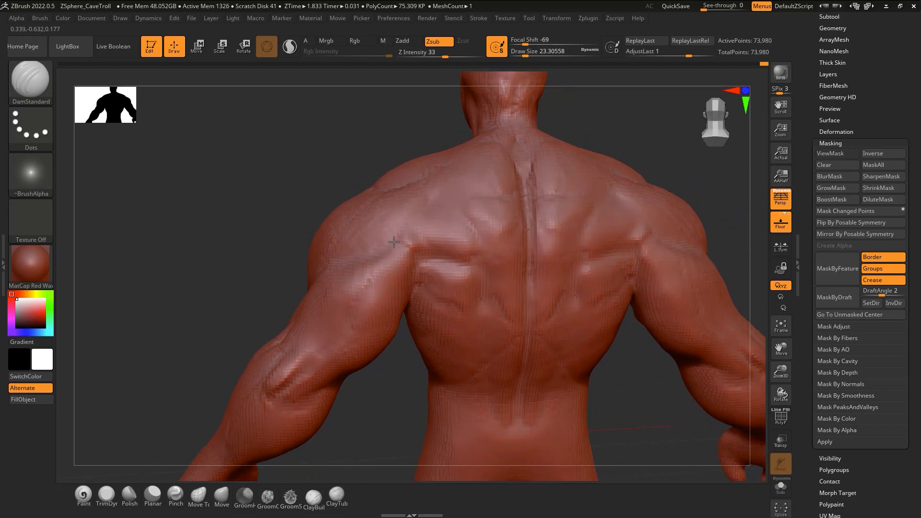
pyautogui.moveTo(442, 193); pyautogui.dragTo(425, 249, button='right')
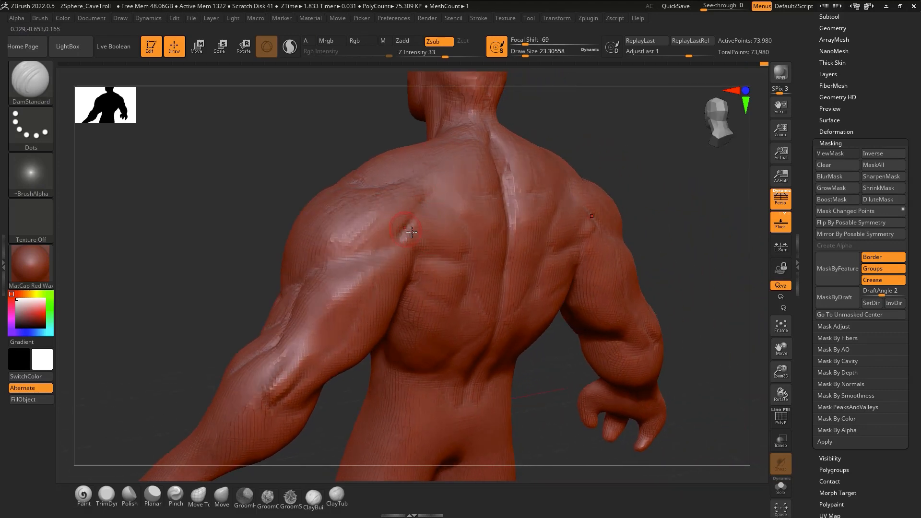
pyautogui.moveTo(364, 257); pyautogui.dragTo(421, 230, button='right')
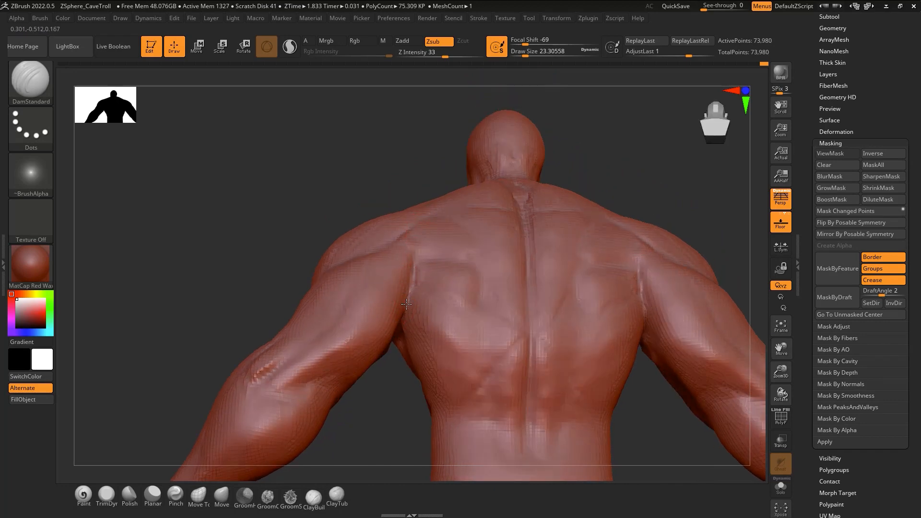
# Build up the bony point at the back of the elbow with ClayTubes and smooth it into the arm
pyautogui.moveTo(406, 303); pyautogui.dragTo(332, 350, button='right')
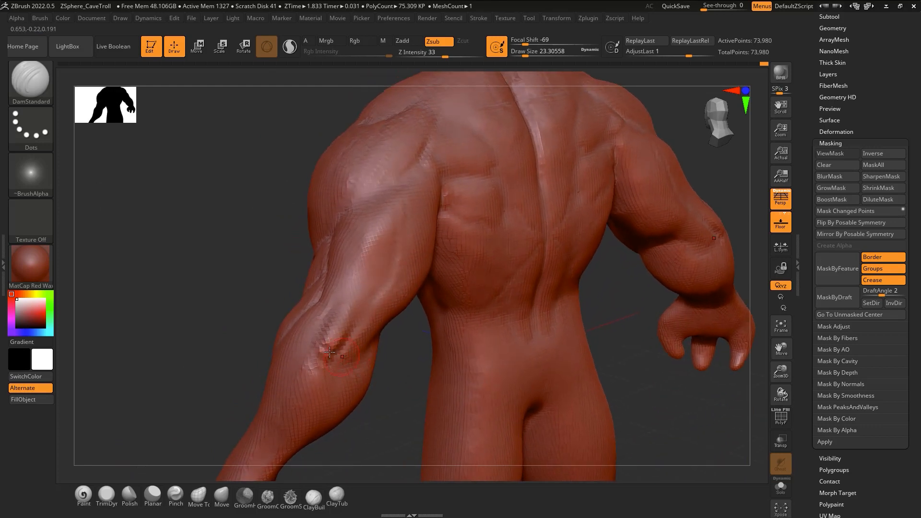
pyautogui.press('b')
pyautogui.press('c')
pyautogui.press('t')
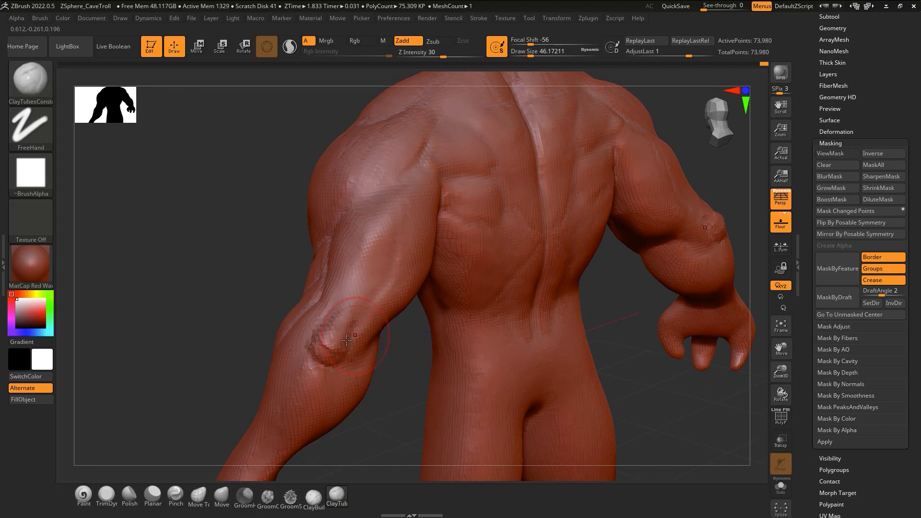
pyautogui.keyDown('shift'); pyautogui.moveTo(350, 327); pyautogui.dragTo(331, 353); pyautogui.keyUp('shift')
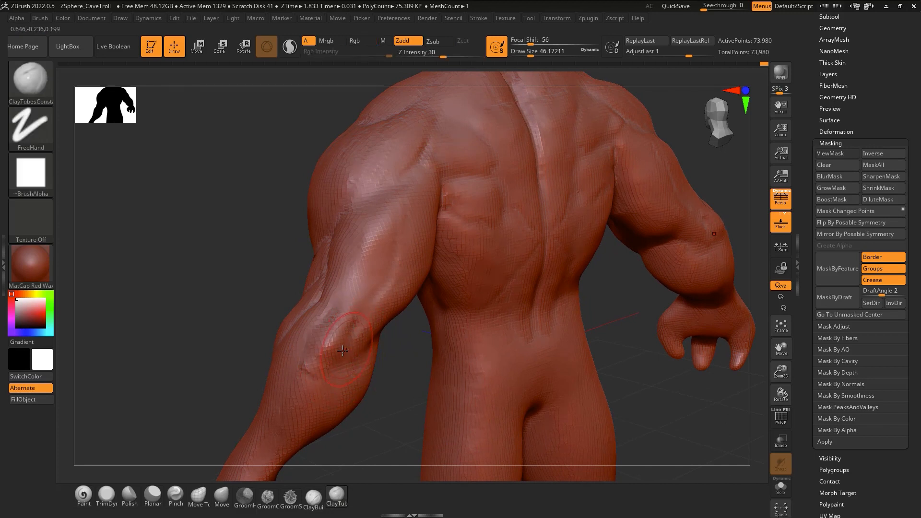
# Define the creases around the elbow with DamStandard and adjust the elbow's shape with the Move brush
pyautogui.press('b')
pyautogui.press('d')
pyautogui.press('s')
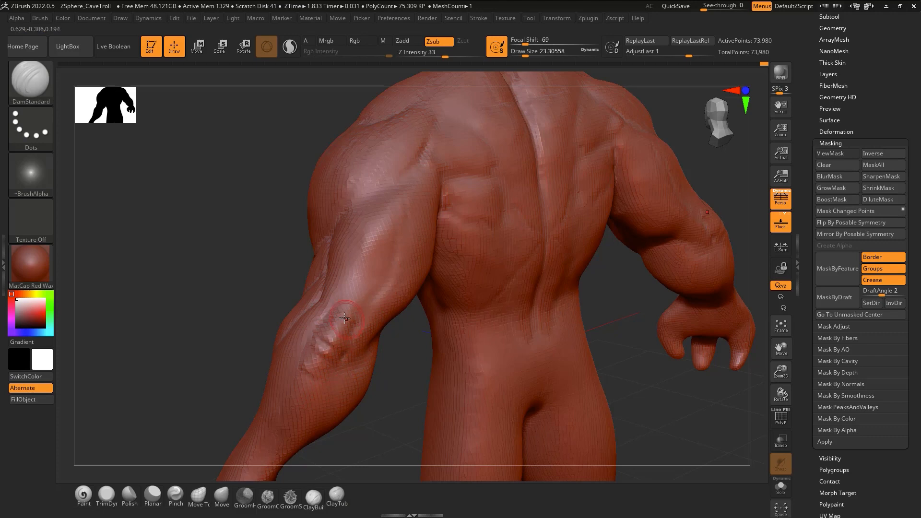
pyautogui.moveTo(345, 318)
pyautogui.mouseDown(button='right')
pyautogui.moveTo(434, 325)
pyautogui.moveTo(386, 335)
pyautogui.moveTo(384, 322)
pyautogui.moveTo(343, 370)
pyautogui.moveTo(320, 336)
pyautogui.moveTo(372, 331)
pyautogui.moveTo(348, 333)
pyautogui.moveTo(340, 320)
pyautogui.moveTo(328, 327)
pyautogui.moveTo(326, 310)
pyautogui.moveTo(333, 332)
pyautogui.mouseUp(button='right')
pyautogui.press('b')
pyautogui.press('m')
pyautogui.press('v')
pyautogui.press('b')
pyautogui.press('d')
pyautogui.press('s')
# Add volume to the muscles on the outer side of the arm above the elbow and forearm with ClayTubes
pyautogui.press('shift')
pyautogui.press('1')
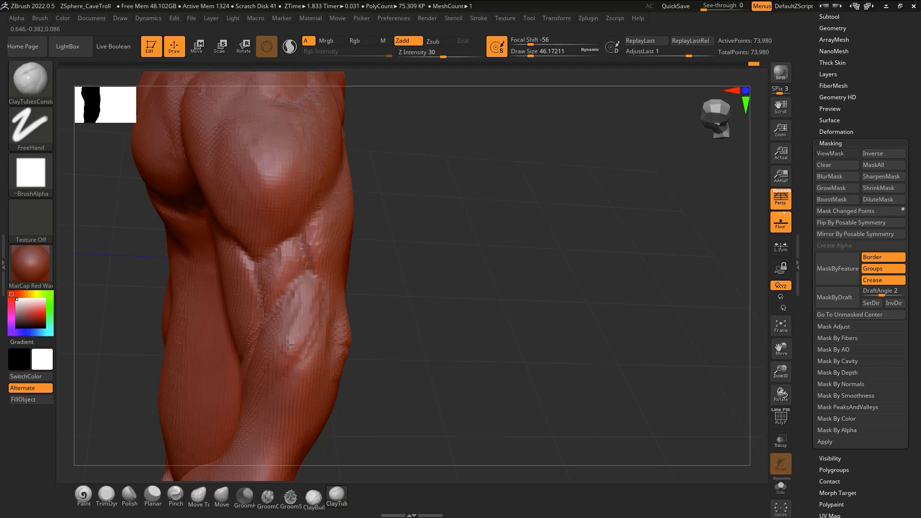
pyautogui.moveTo(308, 344); pyautogui.dragTo(317, 331, button='right')
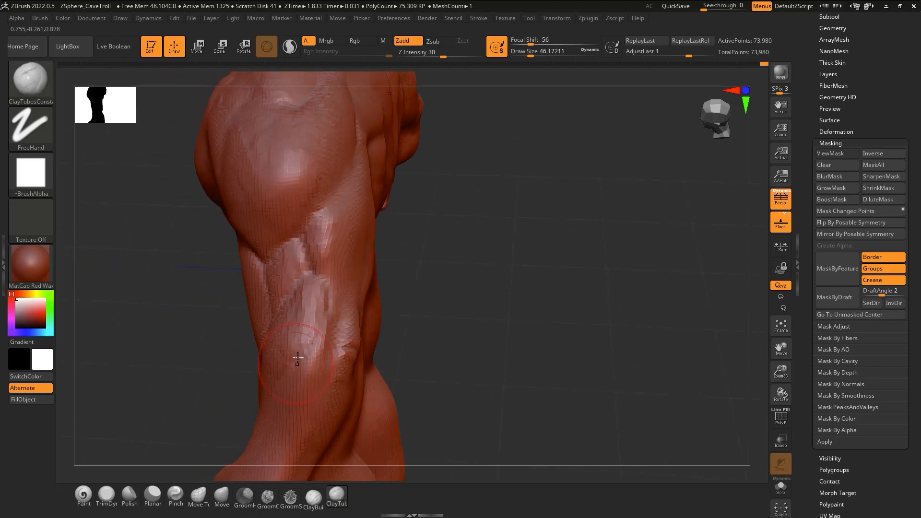
# Carve the grooves separating the outer upper-arm and forearm muscles with DamStandard and smooth the surrounding surface
pyautogui.press('2')
pyautogui.moveTo(312, 273); pyautogui.dragTo(327, 316)
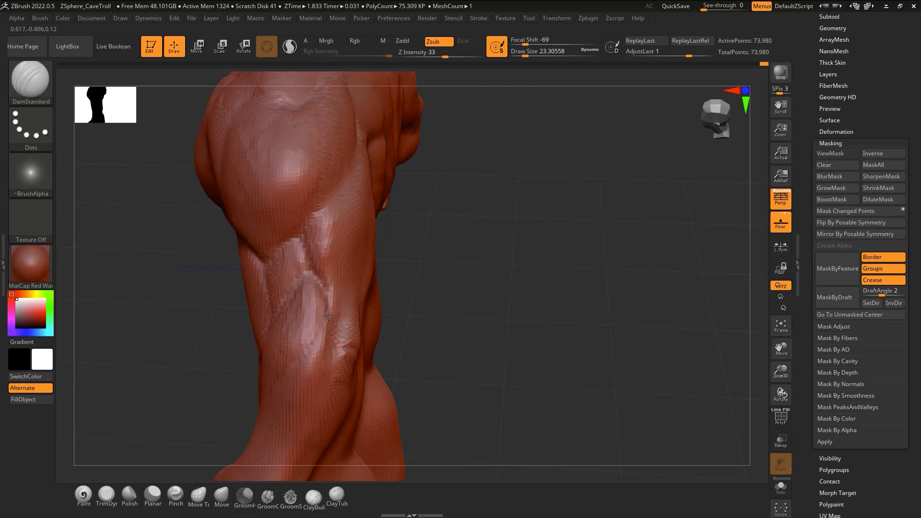
pyautogui.moveTo(320, 330); pyautogui.dragTo(337, 304, button='right')
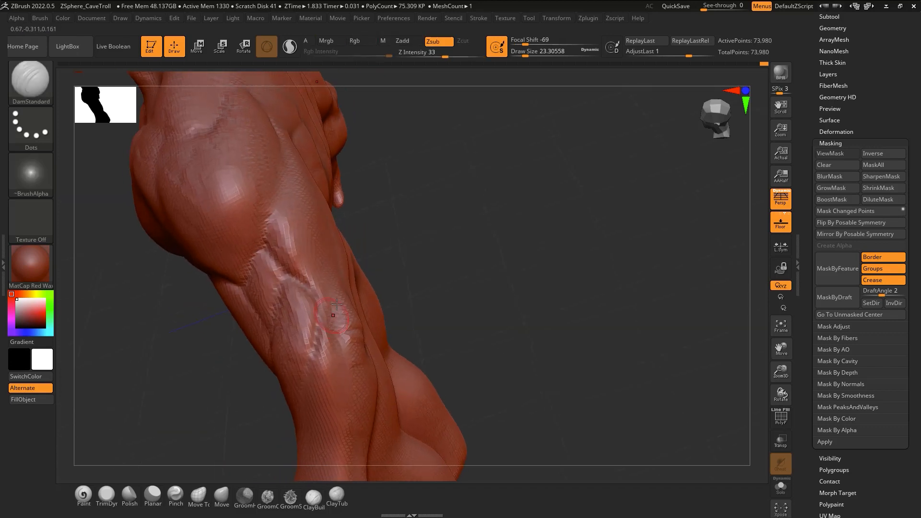
pyautogui.keyDown('shift'); pyautogui.moveTo(293, 343); pyautogui.dragTo(300, 389); pyautogui.keyUp('shift')
pyautogui.moveTo(283, 367); pyautogui.dragTo(323, 309, button='right')
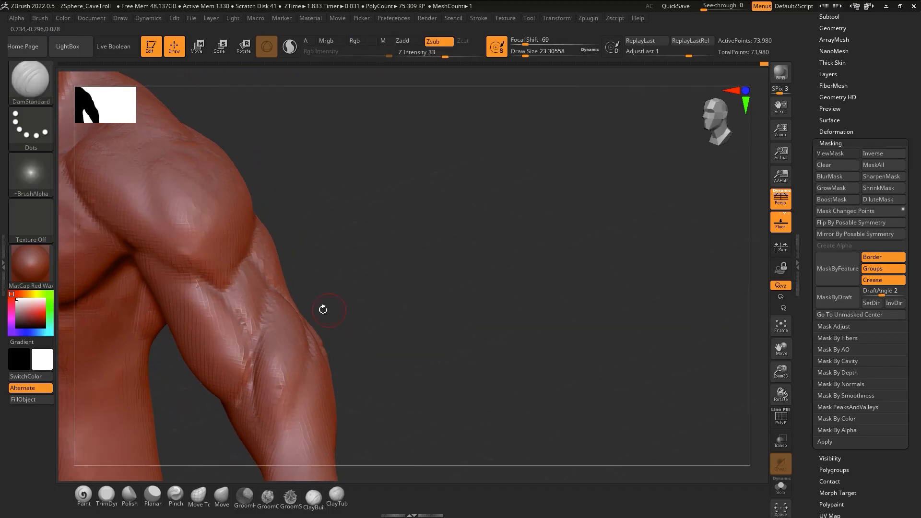
pyautogui.moveTo(269, 335); pyautogui.dragTo(282, 322, button='right')
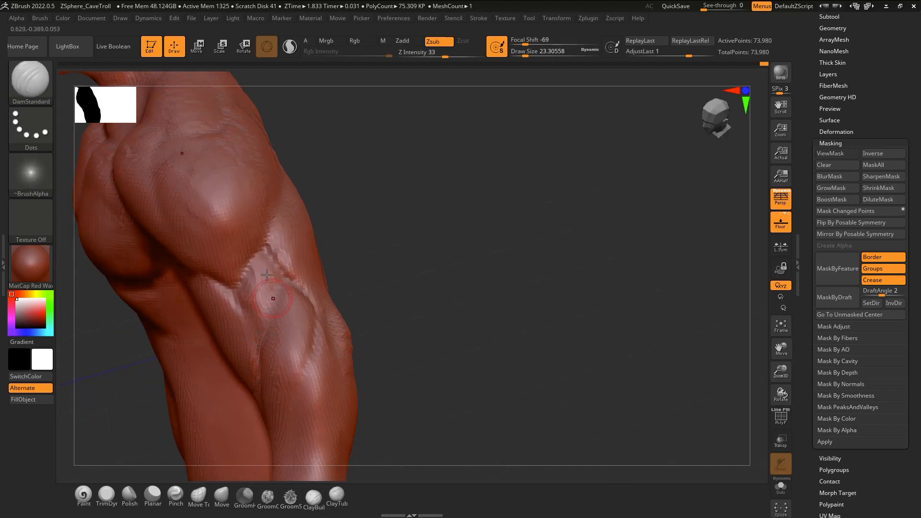
# Build up the muscle on the outer upper arm below the deltoid with the ClayTubes brush and smooth it
pyautogui.press('1')
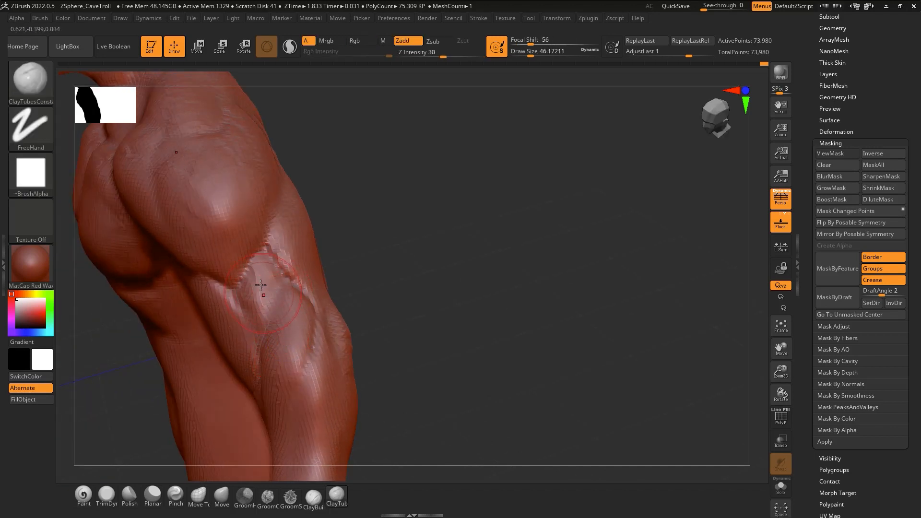
pyautogui.moveTo(256, 281); pyautogui.dragTo(261, 313)
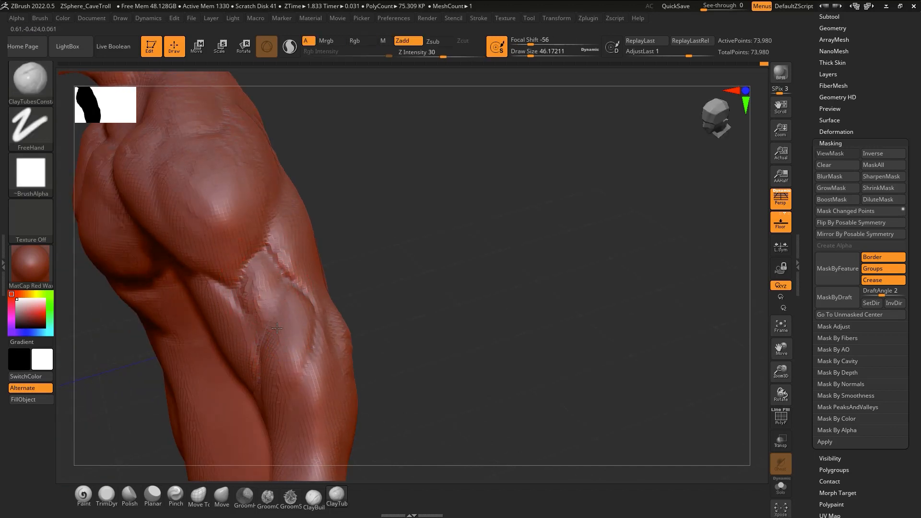
pyautogui.moveTo(275, 344)
pyautogui.keyDown('shift'); pyautogui.mouseDown()
pyautogui.moveTo(262, 318)
pyautogui.moveTo(278, 349)
pyautogui.mouseUp(); pyautogui.keyUp('shift')
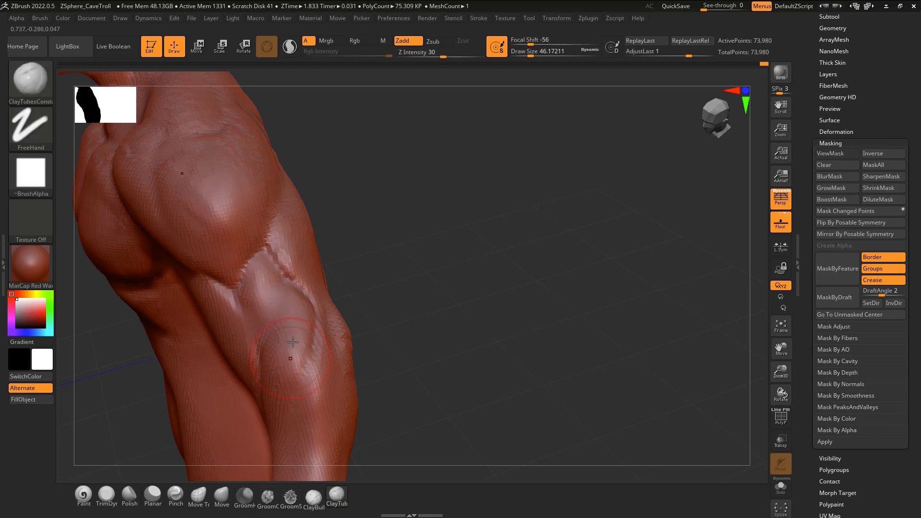
# Carve the muscle separation from the elbow into the upper forearm with the DamStandard brush
pyautogui.moveTo(281, 358)
pyautogui.mouseDown(button='right')
pyautogui.moveTo(301, 349)
pyautogui.moveTo(323, 309)
pyautogui.mouseUp(button='right')
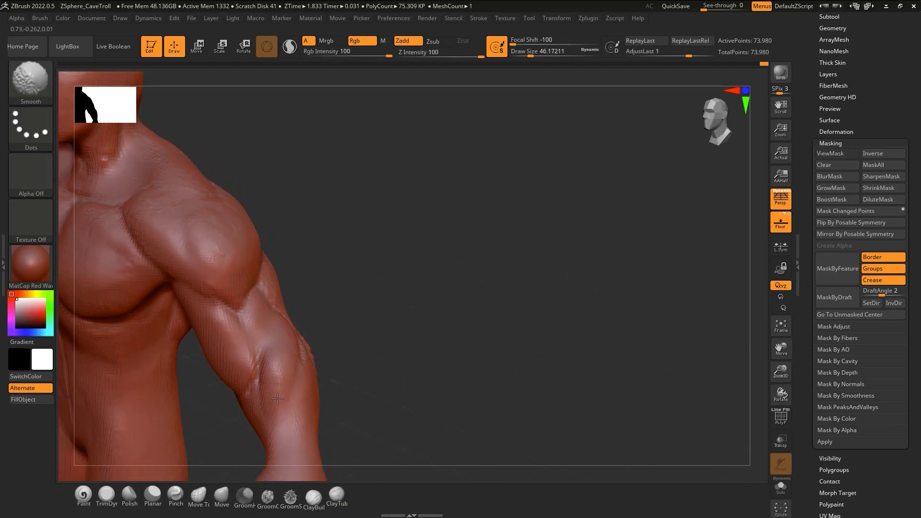
pyautogui.keyDown('ctrl'); pyautogui.moveTo(277, 399); pyautogui.dragTo(396, 285, button='right'); pyautogui.keyUp('ctrl')
pyautogui.press('b')
pyautogui.press('d')
pyautogui.press('s')
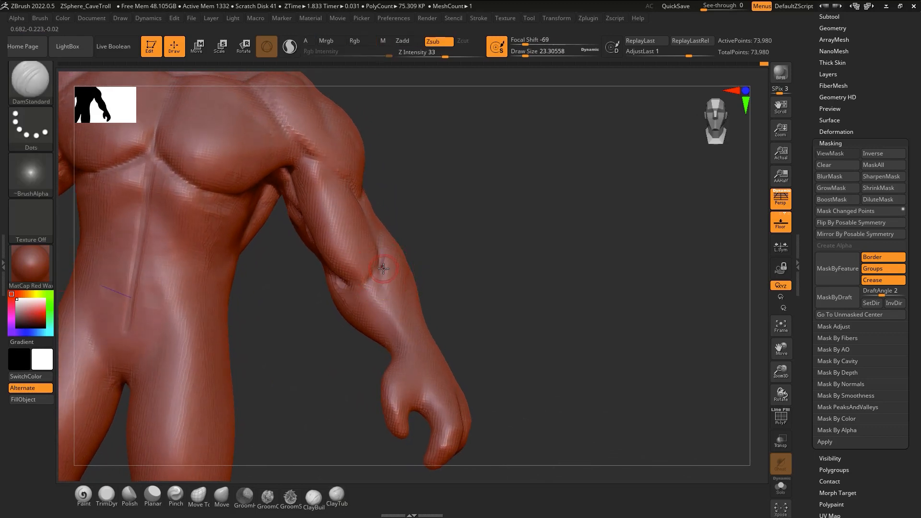
pyautogui.moveTo(399, 316); pyautogui.dragTo(399, 323)
pyautogui.moveTo(391, 301); pyautogui.dragTo(402, 300, button='right')
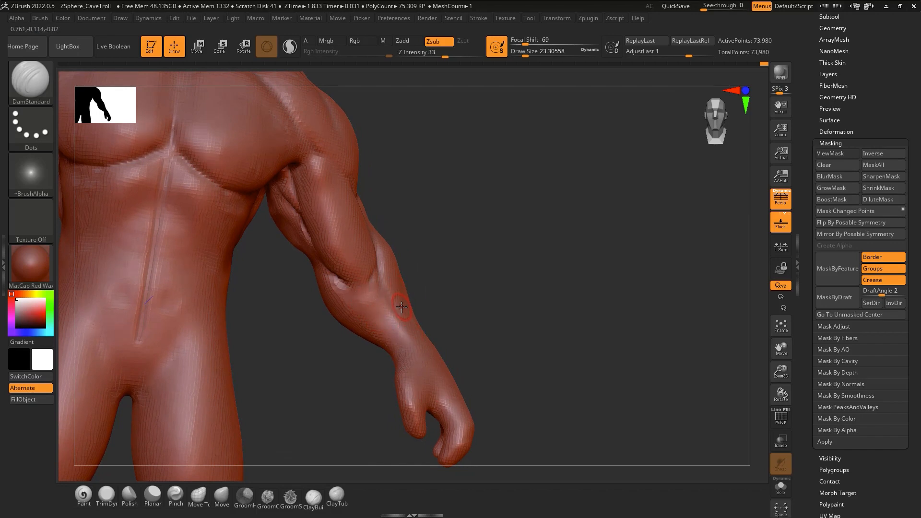
# Carve the hollow at the base of the throat between the collarbones and smooth it
pyautogui.moveTo(432, 314)
pyautogui.mouseDown(button='right')
pyautogui.moveTo(391, 340)
pyautogui.moveTo(368, 289)
pyautogui.moveTo(436, 305)
pyautogui.moveTo(408, 329)
pyautogui.moveTo(427, 329)
pyautogui.mouseUp(button='right')
pyautogui.keyDown('shift'); pyautogui.moveTo(683, 124); pyautogui.dragTo(679, 120, button='right'); pyautogui.keyUp('shift')
pyautogui.keyDown('alt'); pyautogui.moveTo(439, 329); pyautogui.dragTo(415, 399, button='right'); pyautogui.keyUp('alt')
pyautogui.moveTo(367, 290); pyautogui.dragTo(393, 286, button='right')
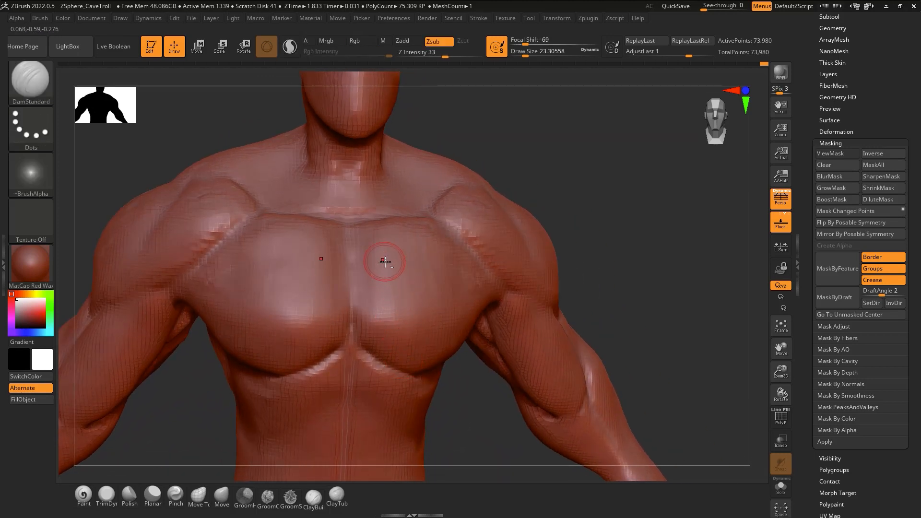
pyautogui.moveTo(385, 250)
pyautogui.keyDown('alt'); pyautogui.mouseDown(button='right')
pyautogui.moveTo(395, 327)
pyautogui.moveTo(450, 378)
pyautogui.moveTo(418, 374)
pyautogui.mouseUp(button='right'); pyautogui.keyUp('alt')
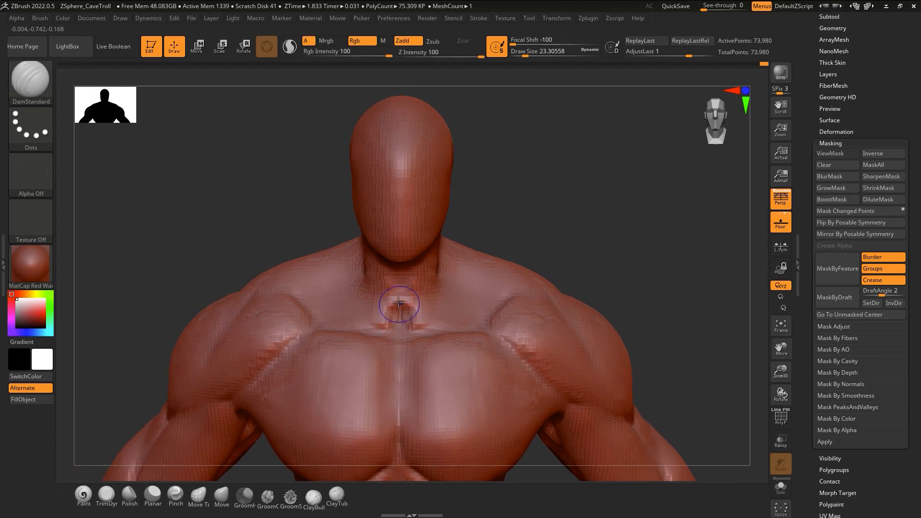
pyautogui.keyDown('shift'); pyautogui.moveTo(401, 306); pyautogui.dragTo(401, 320); pyautogui.keyUp('shift')
pyautogui.moveTo(404, 321); pyautogui.dragTo(427, 267, button='right')
# Build up the front of the neck above the throat hollow with the ClayTubes brush
pyautogui.press('1')
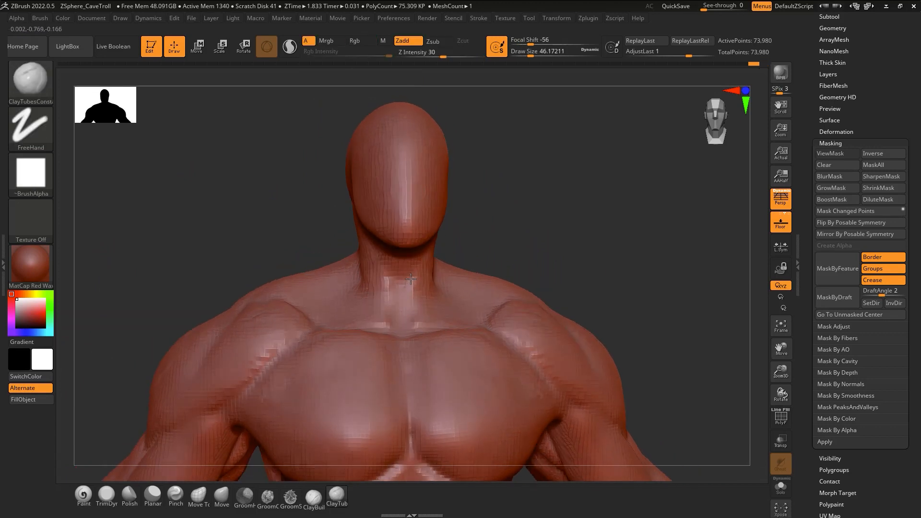
pyautogui.moveTo(409, 291)
pyautogui.mouseDown()
pyautogui.moveTo(413, 263)
pyautogui.moveTo(406, 301)
pyautogui.moveTo(409, 290)
pyautogui.moveTo(401, 293)
pyautogui.mouseUp()
# Carve the collarbone lines from the throat hollow towards the shoulders with the DamStandard brush
pyautogui.press('2')
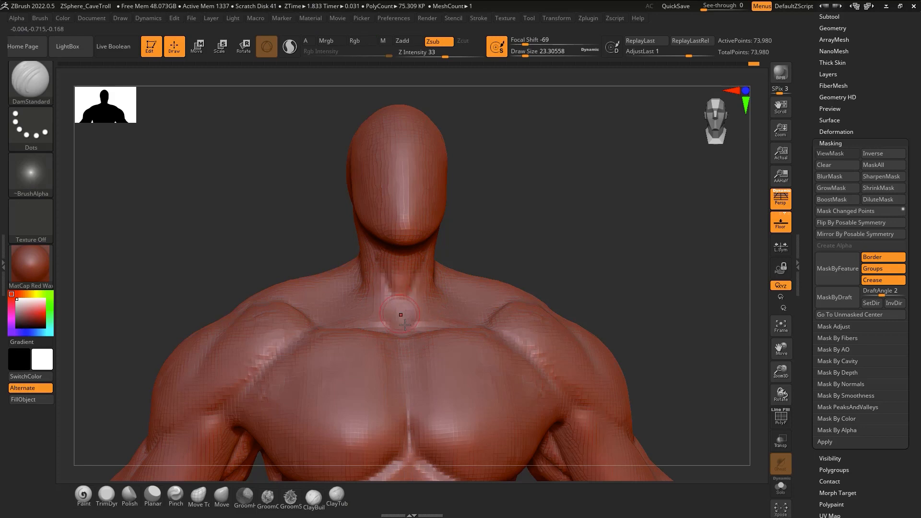
pyautogui.moveTo(401, 311); pyautogui.dragTo(378, 319, button='right')
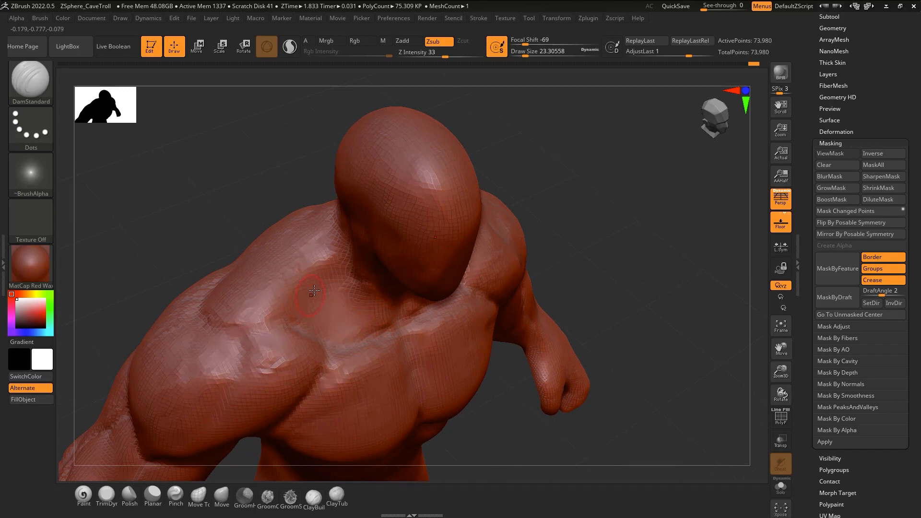
pyautogui.moveTo(315, 290)
pyautogui.mouseDown(button='right')
pyautogui.moveTo(287, 284)
pyautogui.moveTo(315, 303)
pyautogui.mouseUp(button='right')
# Fill out the area where the collarbone meets the front of the shoulder with the ClayTubes brush
pyautogui.press('1')
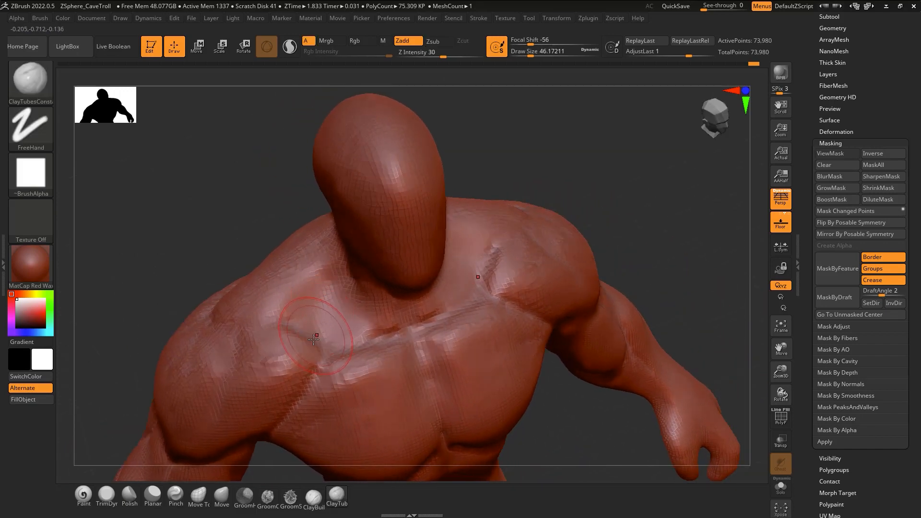
pyautogui.moveTo(310, 341); pyautogui.dragTo(291, 349)
pyautogui.moveTo(357, 337); pyautogui.dragTo(363, 324, button='right')
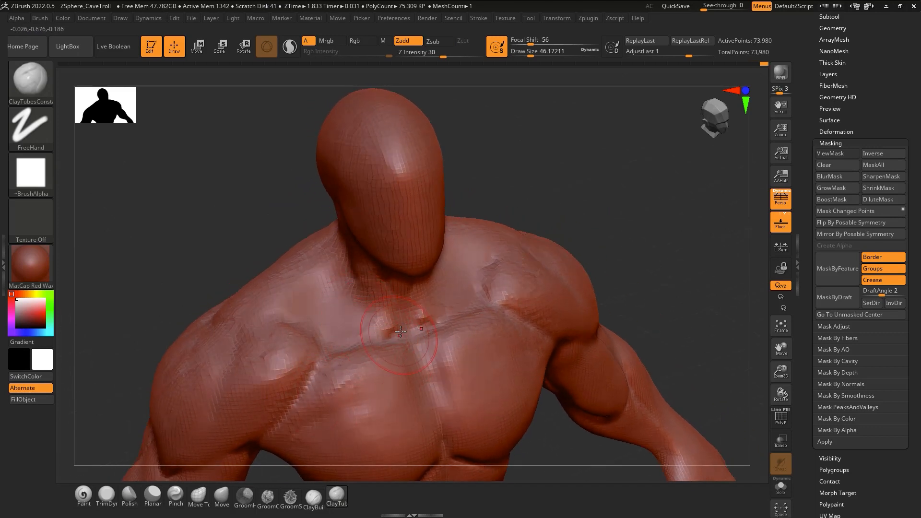
# Add clay along the inner collarbones and the upper chest muscles with the ClayTubes brush
pyautogui.moveTo(401, 332)
pyautogui.mouseDown()
pyautogui.moveTo(369, 367)
pyautogui.moveTo(378, 351)
pyautogui.moveTo(361, 370)
pyautogui.moveTo(355, 357)
pyautogui.mouseUp()
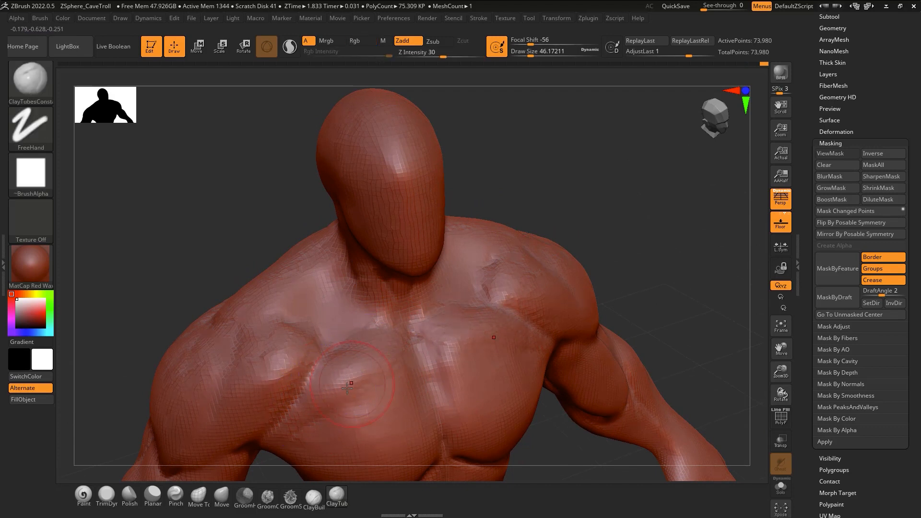
pyautogui.moveTo(343, 381)
pyautogui.mouseDown()
pyautogui.moveTo(360, 372)
pyautogui.moveTo(329, 377)
pyautogui.mouseUp()
pyautogui.moveTo(341, 384)
pyautogui.mouseDown(button='right')
pyautogui.moveTo(362, 419)
pyautogui.moveTo(349, 328)
pyautogui.moveTo(355, 334)
pyautogui.mouseUp(button='right')
# Reduce the ClayTubes draw size to about 14 and refine the collarbone between chest and shoulder
pyautogui.press('s')
pyautogui.moveTo(355, 335); pyautogui.dragTo(347, 334)
pyautogui.moveTo(348, 333); pyautogui.dragTo(358, 347, button='right')
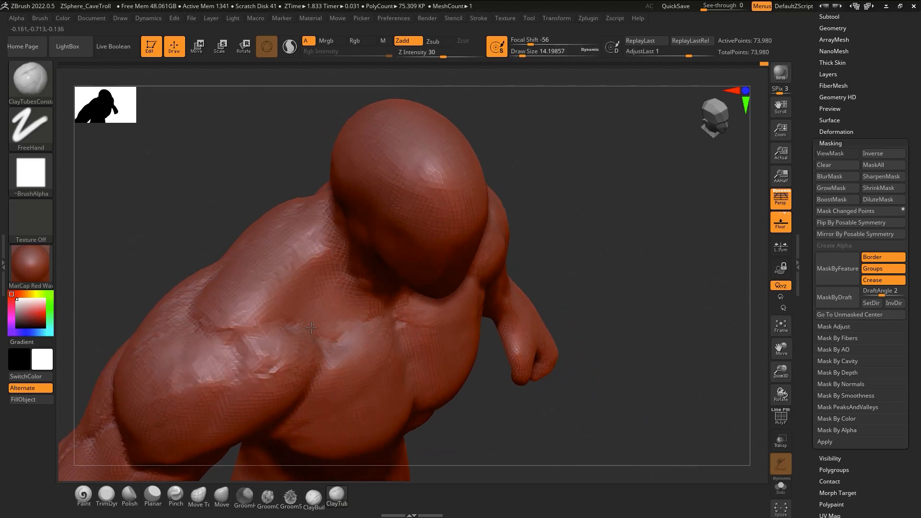
pyautogui.moveTo(353, 312); pyautogui.dragTo(338, 330, button='right')
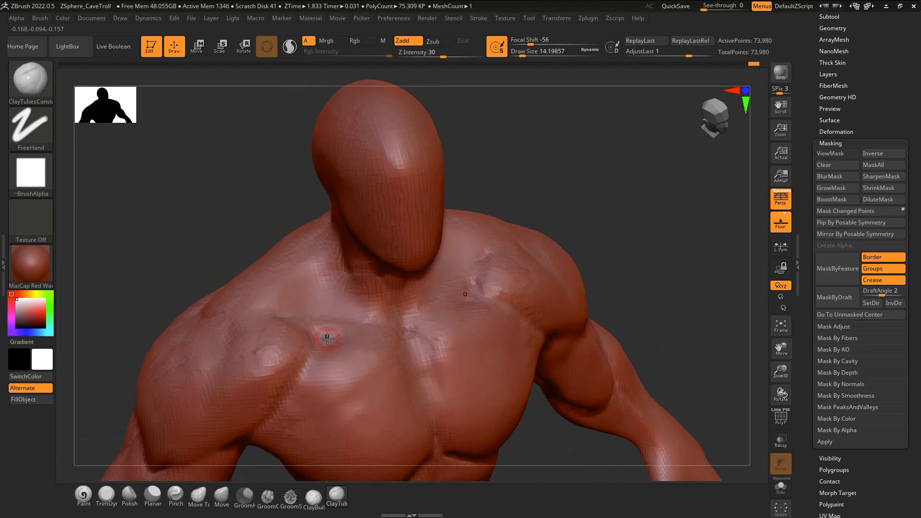
# Carve the junction of the neck and trapezius with the DamStandard brush and smooth the marks
pyautogui.press('b')
pyautogui.press('d')
pyautogui.press('s')
pyautogui.moveTo(323, 337); pyautogui.dragTo(347, 308, button='right')
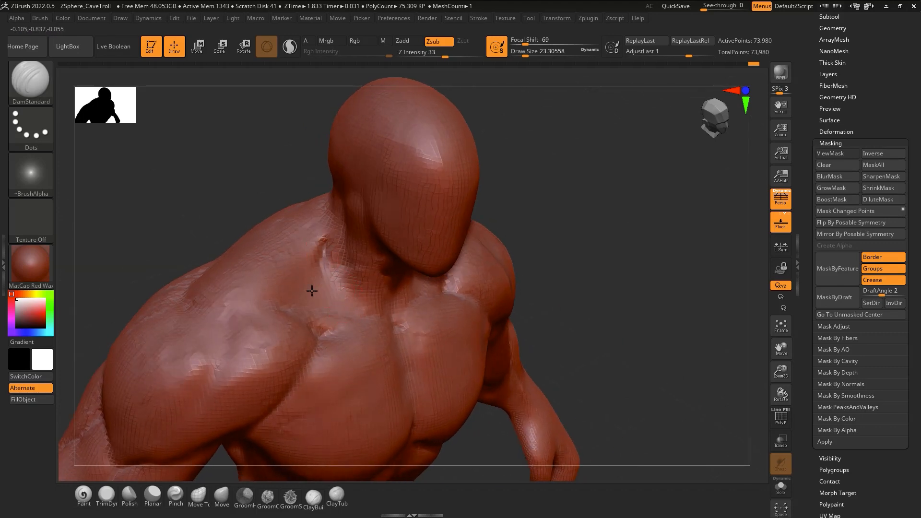
pyautogui.press('shift')
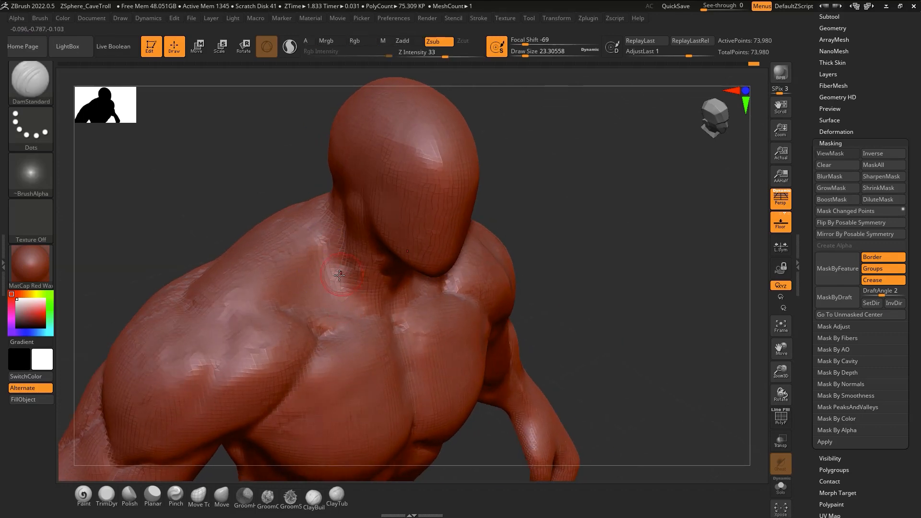
# Enlarge the ClayTubes draw size to about 25, then build up and smooth the hollow beside the neck
pyautogui.press('b')
pyautogui.press('c')
pyautogui.press('t')
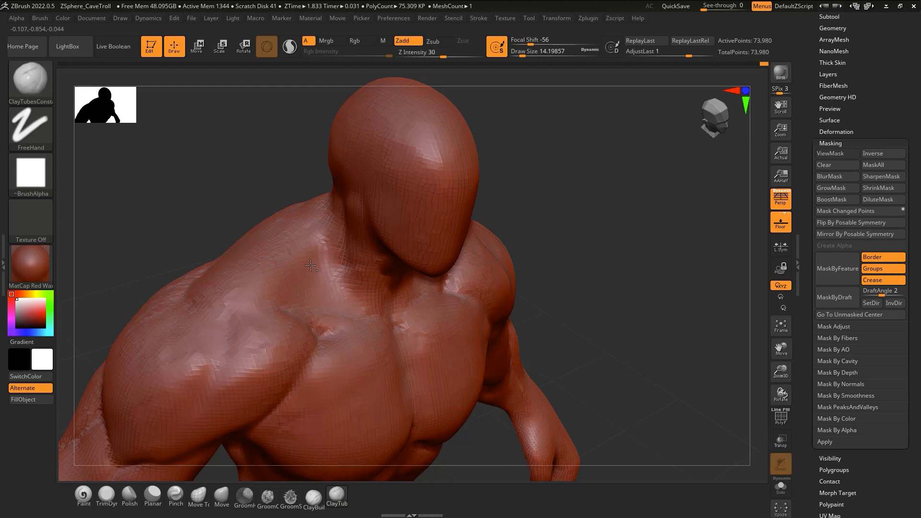
pyautogui.press('s')
pyautogui.moveTo(328, 257); pyautogui.dragTo(331, 259)
pyautogui.moveTo(316, 288)
pyautogui.mouseDown(button='right')
pyautogui.moveTo(333, 251)
pyautogui.moveTo(373, 221)
pyautogui.mouseUp(button='right')
pyautogui.press('shift')
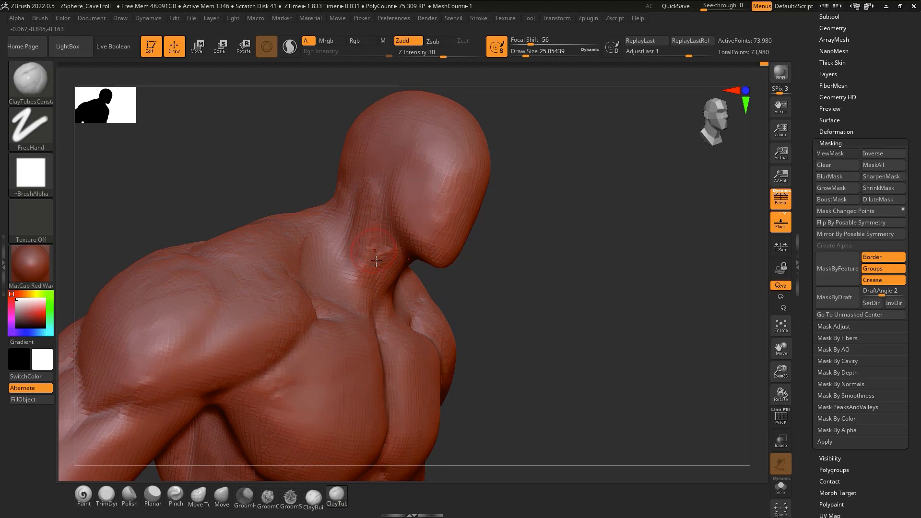
# Build up the diagonal neck muscle from behind the jaw to the collarbone with ClayTubes and smooth it
pyautogui.moveTo(376, 260); pyautogui.dragTo(387, 226, button='right')
pyautogui.moveTo(384, 212); pyautogui.dragTo(377, 247)
pyautogui.moveTo(376, 247)
pyautogui.mouseDown(button='right')
pyautogui.moveTo(358, 223)
pyautogui.moveTo(369, 267)
pyautogui.mouseUp(button='right')
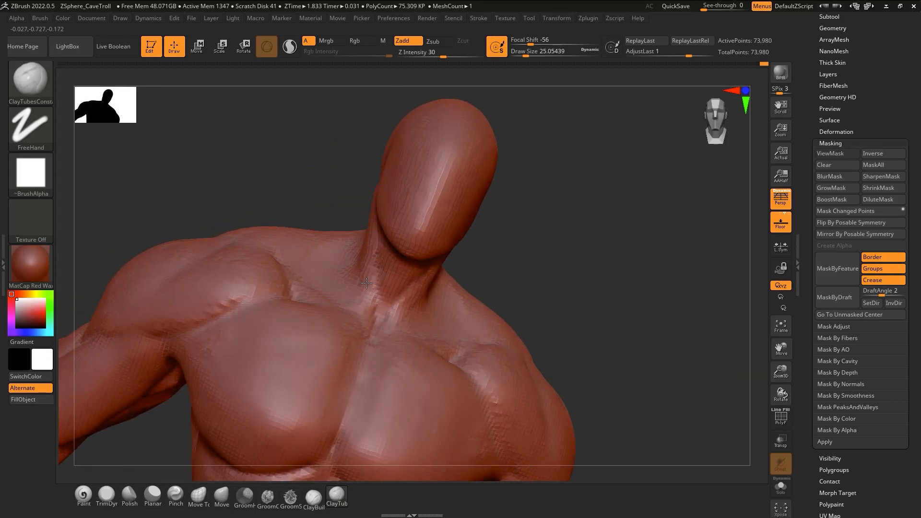
pyautogui.moveTo(363, 308); pyautogui.dragTo(366, 267)
pyautogui.moveTo(366, 267); pyautogui.dragTo(381, 235, button='right')
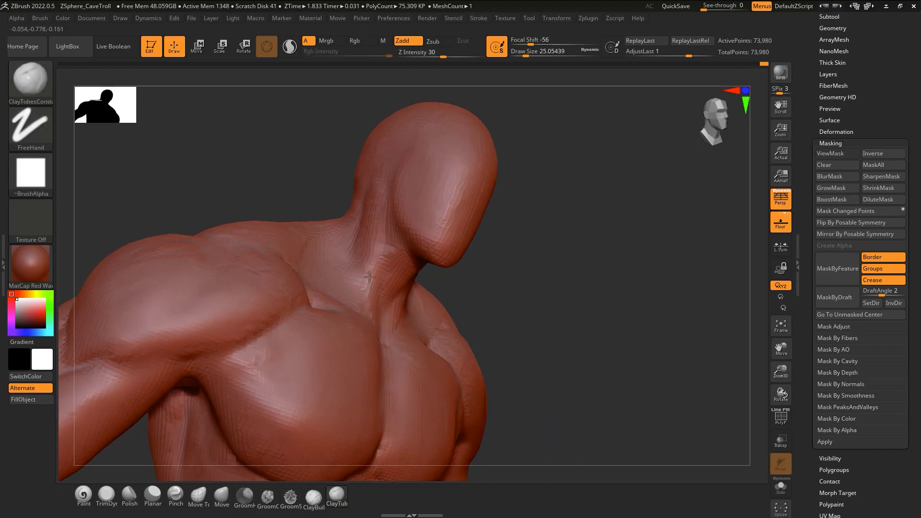
pyautogui.moveTo(361, 228); pyautogui.dragTo(364, 263)
pyautogui.moveTo(366, 202); pyautogui.dragTo(377, 257, button='right')
pyautogui.keyDown('shift'); pyautogui.moveTo(378, 261); pyautogui.dragTo(370, 269); pyautogui.keyUp('shift')
pyautogui.moveTo(376, 222); pyautogui.dragTo(380, 254, button='right')
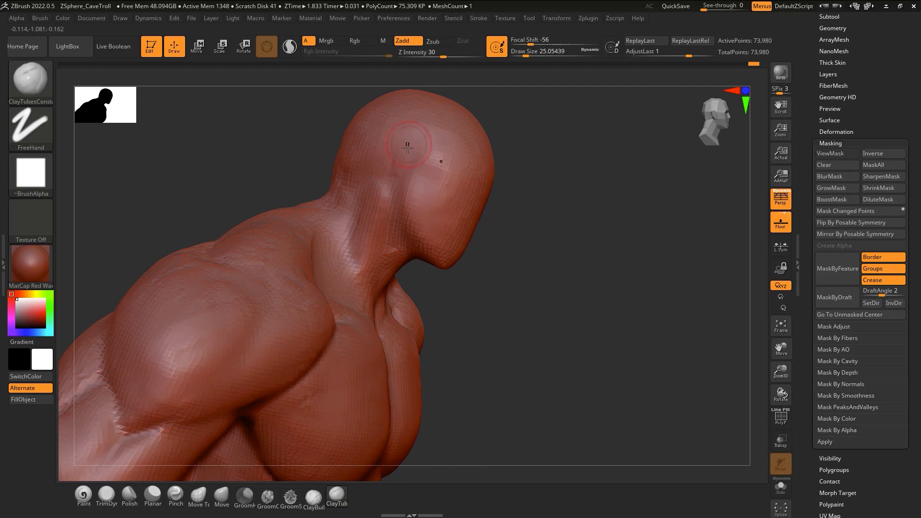
# Switch to the DamStandard brush for carving the side of the head
pyautogui.moveTo(415, 153); pyautogui.dragTo(394, 280, button='right')
pyautogui.press('b')
pyautogui.press('d')
pyautogui.press('s')
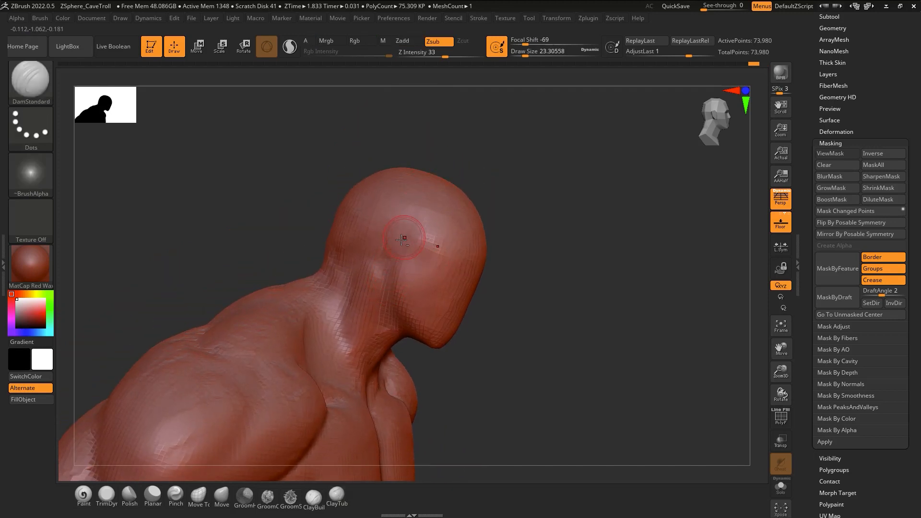
pyautogui.moveTo(421, 206); pyautogui.dragTo(400, 263)
pyautogui.moveTo(407, 213)
pyautogui.mouseDown()
pyautogui.moveTo(393, 211)
pyautogui.moveTo(371, 236)
pyautogui.mouseUp()
pyautogui.hotkey('ctrl', 'z')
pyautogui.hotkey('ctrl', 'z')
pyautogui.hotkey('ctrl', 'z')
# Carve vertical ear-placement grooves on the side of the head with DamStandard, and soften the area around them
pyautogui.moveTo(404, 228); pyautogui.dragTo(385, 273)
pyautogui.press('b')
pyautogui.press('c')
pyautogui.press('t')
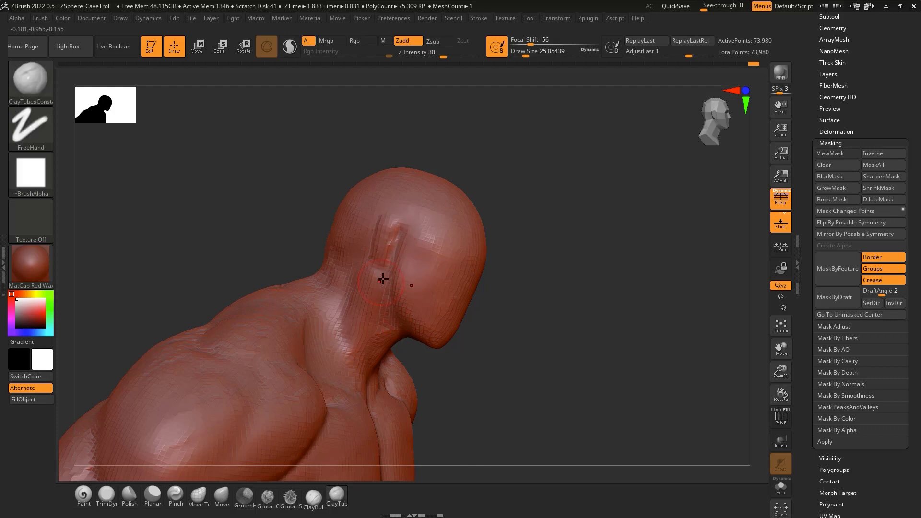
pyautogui.keyDown('shift'); pyautogui.moveTo(389, 231); pyautogui.dragTo(384, 264); pyautogui.keyUp('shift')
pyautogui.moveTo(412, 244); pyautogui.dragTo(361, 249, button='right')
pyautogui.moveTo(430, 176)
pyautogui.mouseDown(button='right')
pyautogui.moveTo(438, 209)
pyautogui.moveTo(470, 210)
pyautogui.mouseUp(button='right')
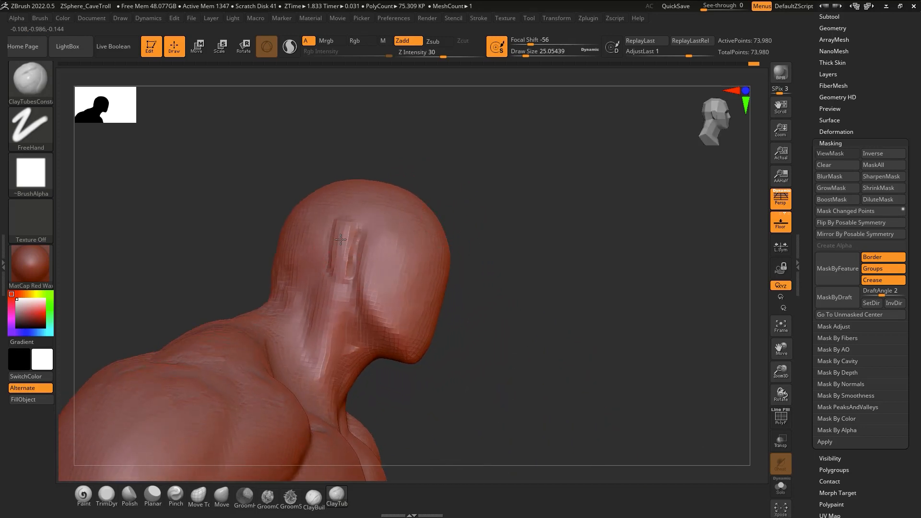
# Shape and smooth the base of the skull and the back of the neck down to the trapezius
pyautogui.moveTo(342, 254)
pyautogui.mouseDown(button='right')
pyautogui.moveTo(348, 288)
pyautogui.moveTo(318, 297)
pyautogui.mouseUp(button='right')
pyautogui.press('shift')
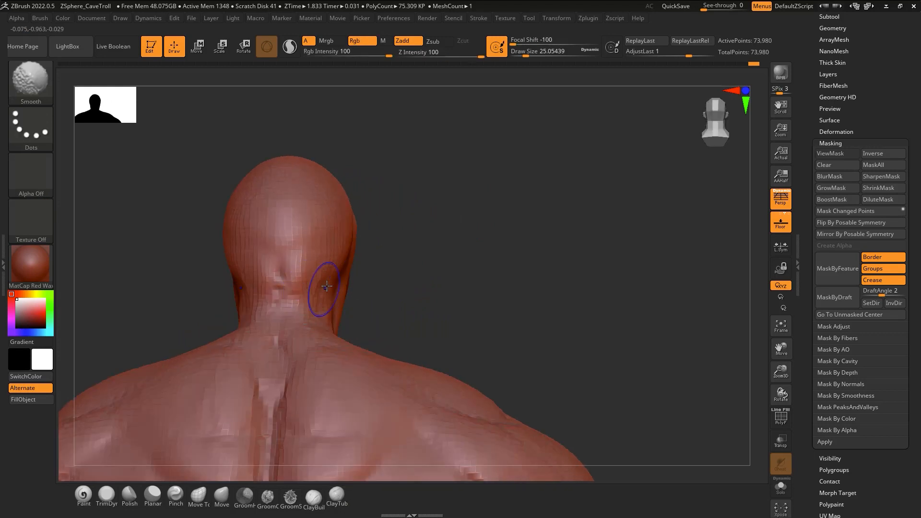
pyautogui.moveTo(311, 345)
pyautogui.mouseDown(button='right')
pyautogui.moveTo(289, 326)
pyautogui.moveTo(313, 343)
pyautogui.moveTo(326, 299)
pyautogui.mouseUp(button='right')
pyautogui.press('shift')
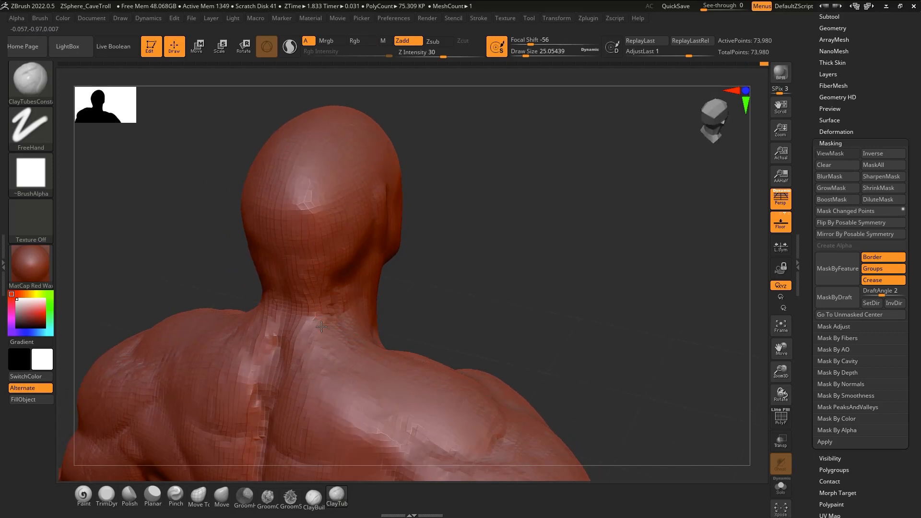
pyautogui.moveTo(350, 345)
pyautogui.keyDown('shift'); pyautogui.mouseDown(button='right')
pyautogui.moveTo(375, 329)
pyautogui.moveTo(345, 353)
pyautogui.moveTo(360, 201)
pyautogui.mouseUp(button='right'); pyautogui.keyUp('shift')
pyautogui.keyDown('shift'); pyautogui.moveTo(292, 302); pyautogui.dragTo(290, 319); pyautogui.keyUp('shift')
# Examine the back muscles and the whole figure's proportions from behind and from the front
pyautogui.keyDown('alt'); pyautogui.moveTo(367, 371); pyautogui.dragTo(373, 236, button='right'); pyautogui.keyUp('alt')
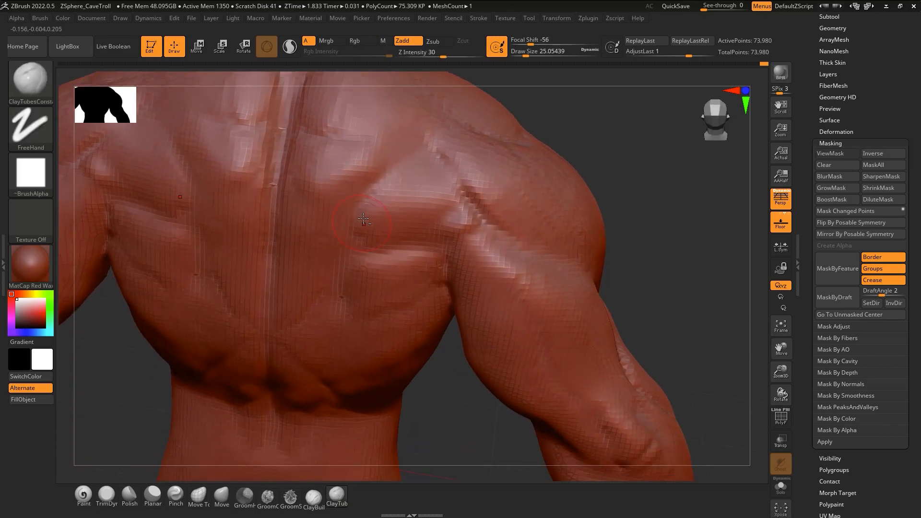
pyautogui.keyDown('ctrl'); pyautogui.moveTo(420, 298); pyautogui.dragTo(442, 327, button='right'); pyautogui.keyUp('ctrl')
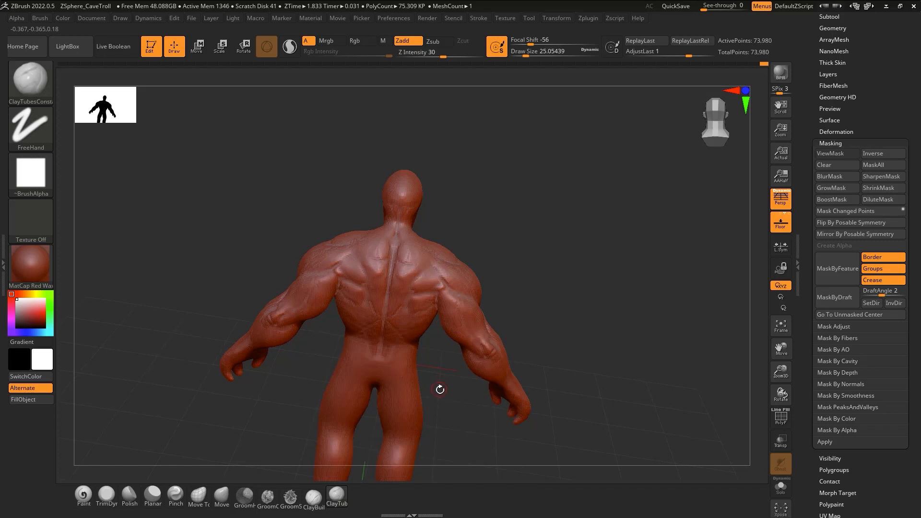
pyautogui.moveTo(463, 358)
pyautogui.mouseDown(button='right')
pyautogui.moveTo(459, 329)
pyautogui.moveTo(455, 349)
pyautogui.moveTo(463, 339)
pyautogui.mouseUp(button='right')
pyautogui.click(705, 119)
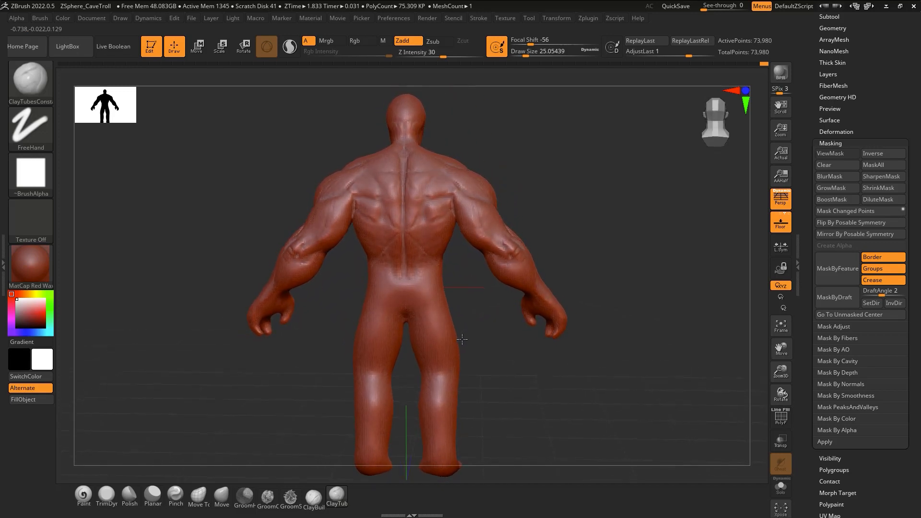
pyautogui.moveTo(462, 341); pyautogui.dragTo(625, 321)
pyautogui.keyDown('alt'); pyautogui.moveTo(624, 321); pyautogui.dragTo(453, 302, button='right'); pyautogui.keyUp('alt')
pyautogui.moveTo(512, 331)
pyautogui.keyDown('ctrl'); pyautogui.mouseDown(button='right')
pyautogui.moveTo(533, 306)
pyautogui.moveTo(487, 330)
pyautogui.moveTo(502, 341)
pyautogui.moveTo(493, 340)
pyautogui.mouseUp(button='right'); pyautogui.keyUp('ctrl')
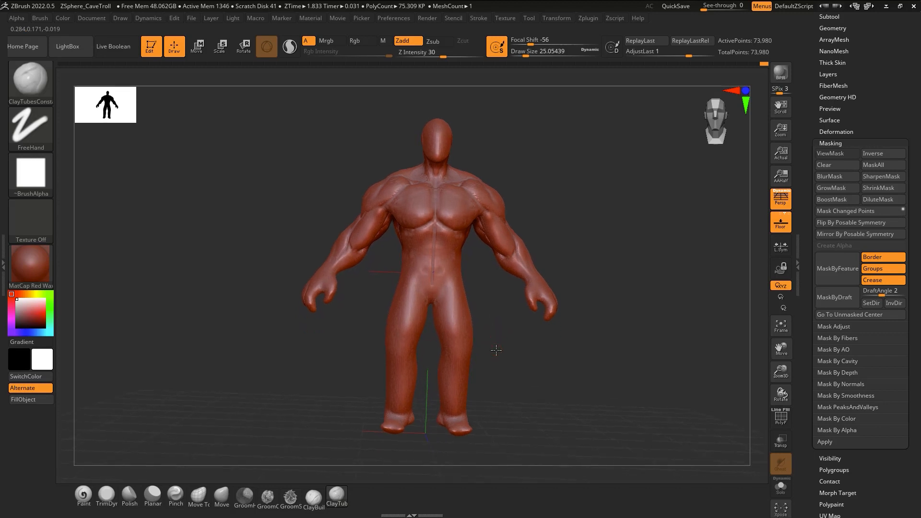
pyautogui.rightClick(495, 350)
# Reshape the thighs and lower legs with the Move brush at a draw size of about 104
pyautogui.press('b')
pyautogui.press('m')
pyautogui.press('v')
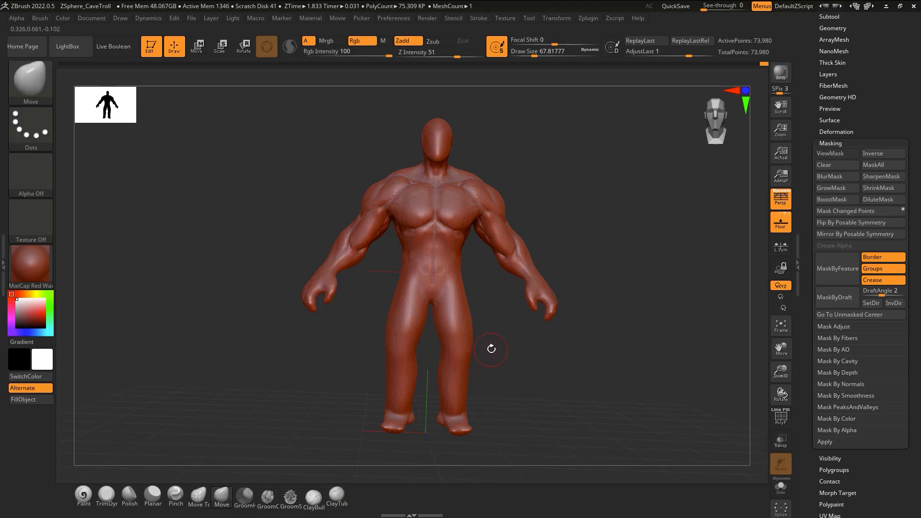
pyautogui.press('s')
pyautogui.moveTo(491, 349); pyautogui.dragTo(497, 350)
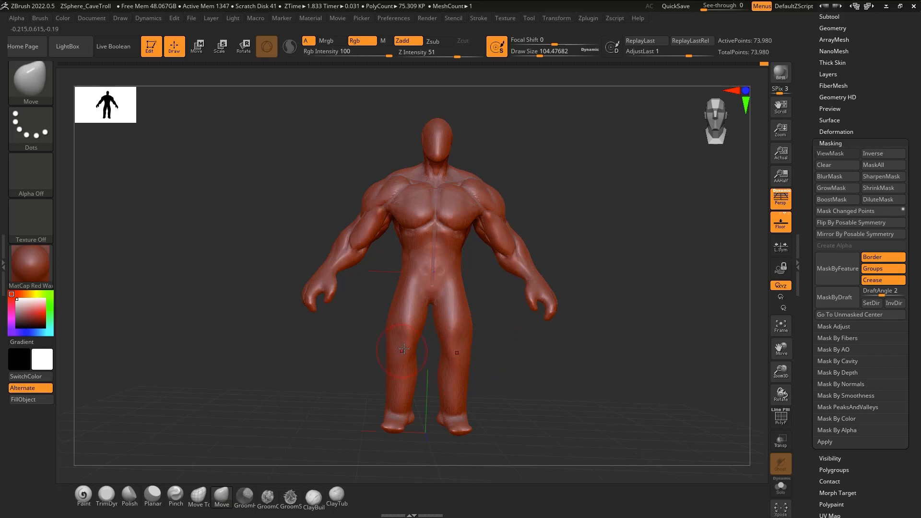
pyautogui.moveTo(420, 336)
pyautogui.mouseDown(button='right')
pyautogui.moveTo(467, 333)
pyautogui.moveTo(422, 338)
pyautogui.moveTo(386, 372)
pyautogui.moveTo(406, 379)
pyautogui.moveTo(406, 361)
pyautogui.mouseUp(button='right')
pyautogui.moveTo(466, 363)
pyautogui.keyDown('ctrl'); pyautogui.mouseDown(button='right')
pyautogui.moveTo(464, 331)
pyautogui.moveTo(451, 446)
pyautogui.moveTo(487, 345)
pyautogui.mouseUp(button='right'); pyautogui.keyUp('ctrl')
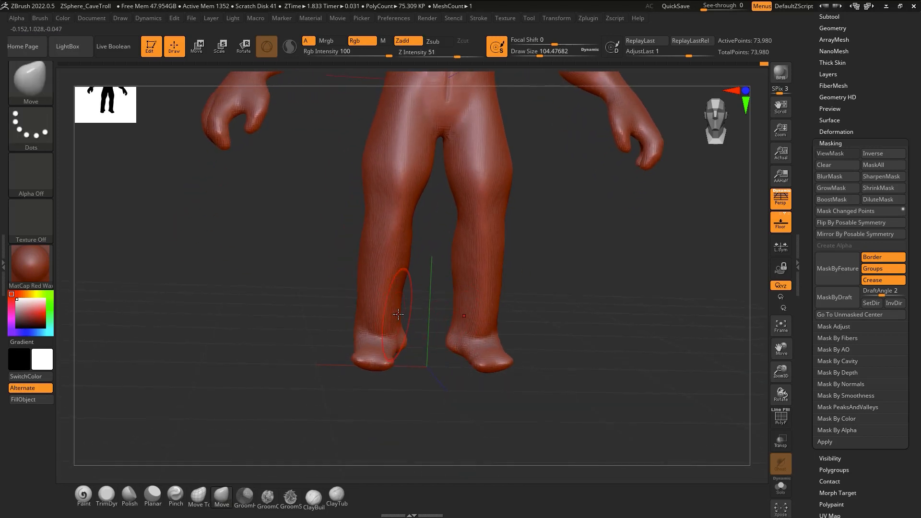
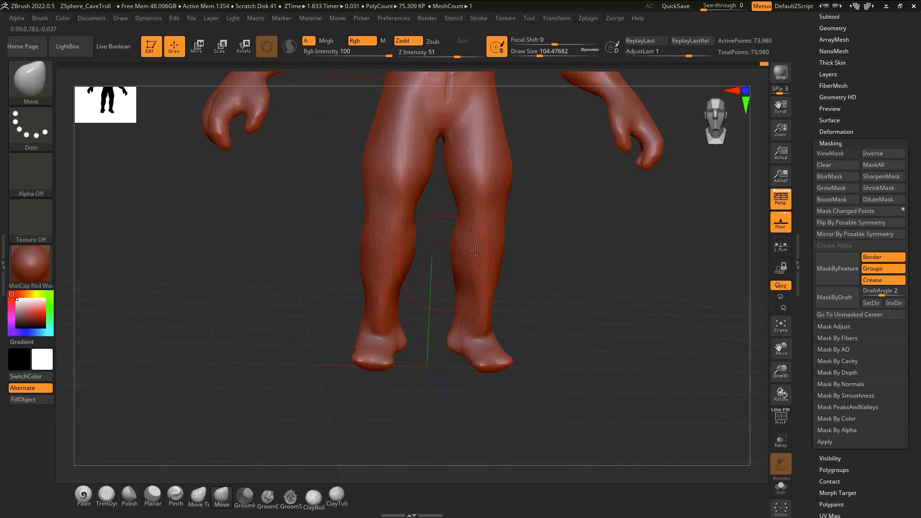
# Shape the calves with the Move brush, refining their back profile and outer contours around both lower legs
pyautogui.moveTo(476, 250); pyautogui.dragTo(465, 266, button='right')
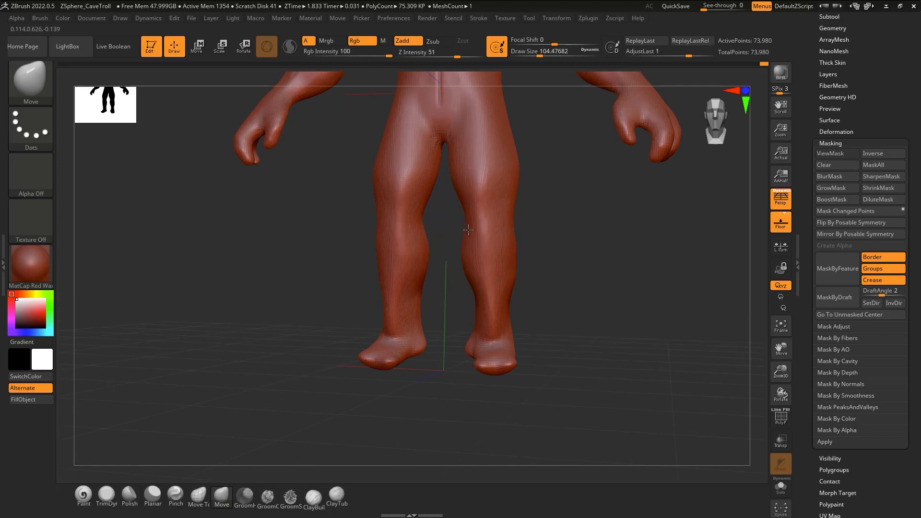
pyautogui.moveTo(464, 285)
pyautogui.mouseDown(button='right')
pyautogui.moveTo(474, 320)
pyautogui.moveTo(494, 334)
pyautogui.moveTo(535, 313)
pyautogui.mouseUp(button='right')
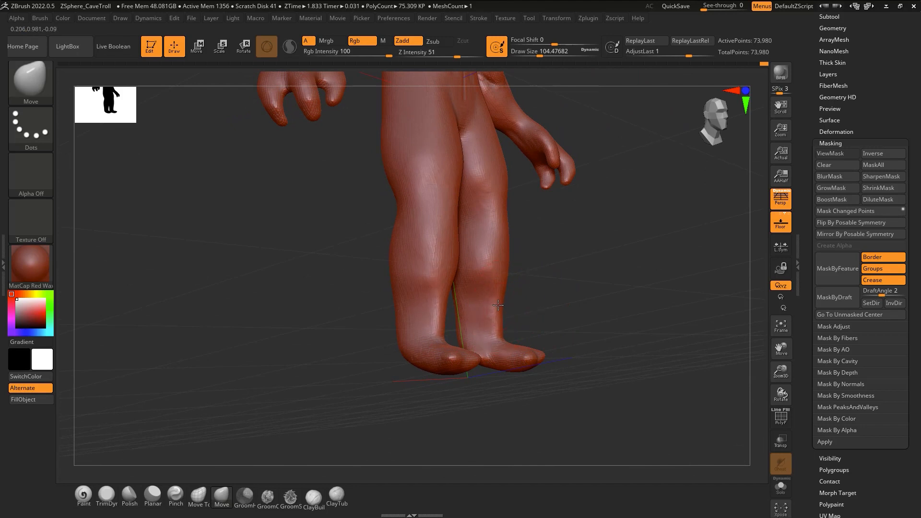
pyautogui.moveTo(504, 321); pyautogui.dragTo(514, 321, button='right')
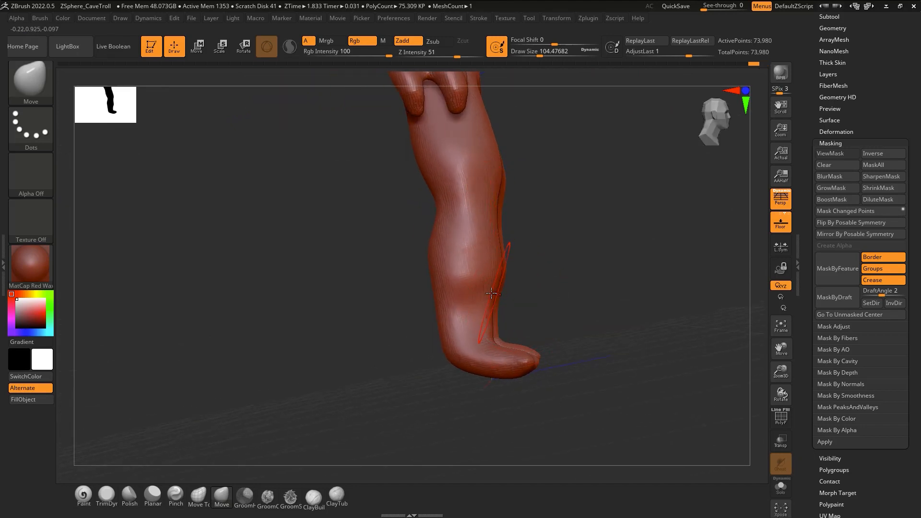
pyautogui.moveTo(491, 293); pyautogui.dragTo(511, 243, button='right')
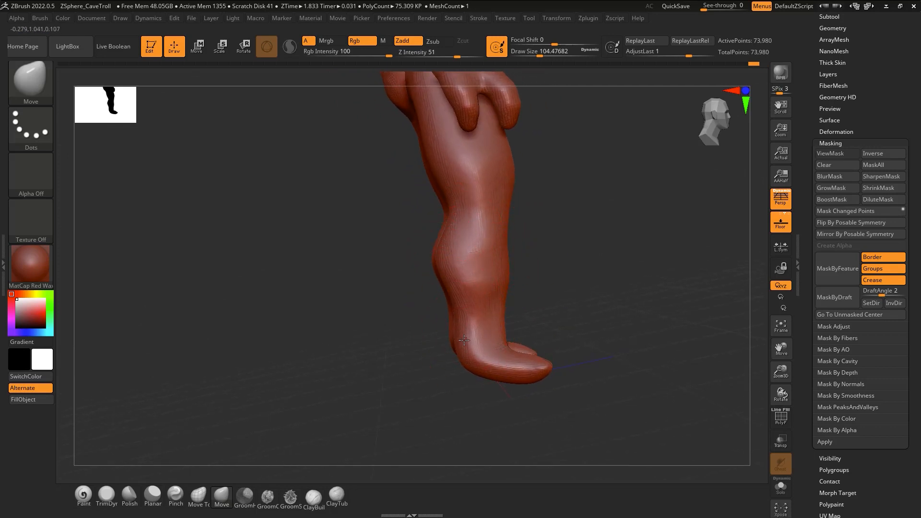
pyautogui.moveTo(459, 277); pyautogui.dragTo(448, 259)
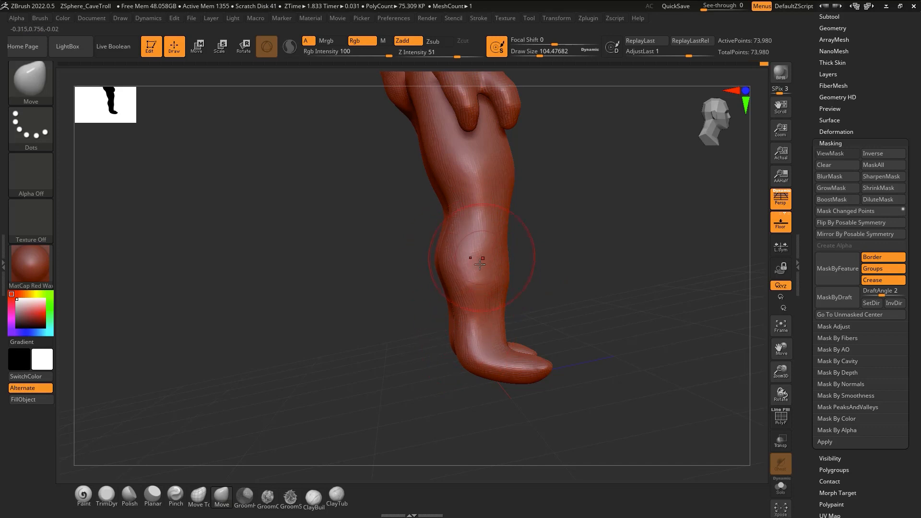
pyautogui.moveTo(475, 263); pyautogui.dragTo(478, 287, button='right')
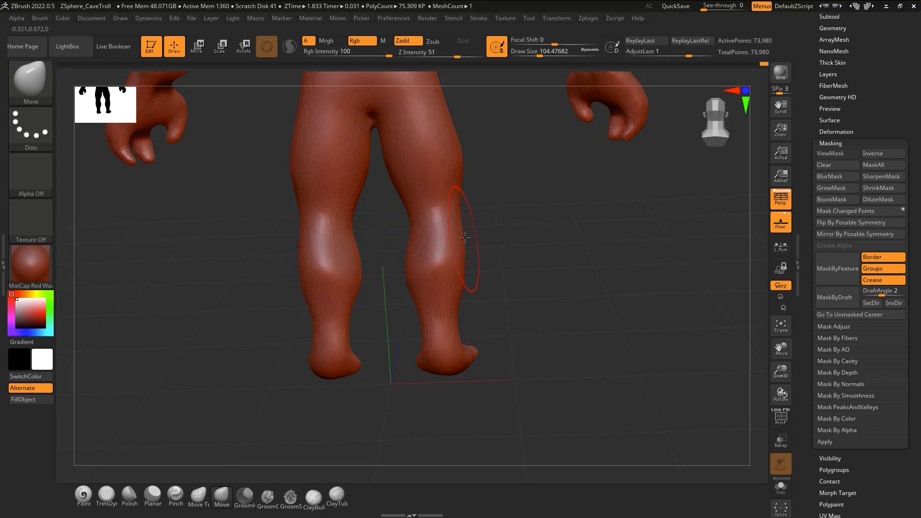
pyautogui.moveTo(460, 232); pyautogui.dragTo(467, 229)
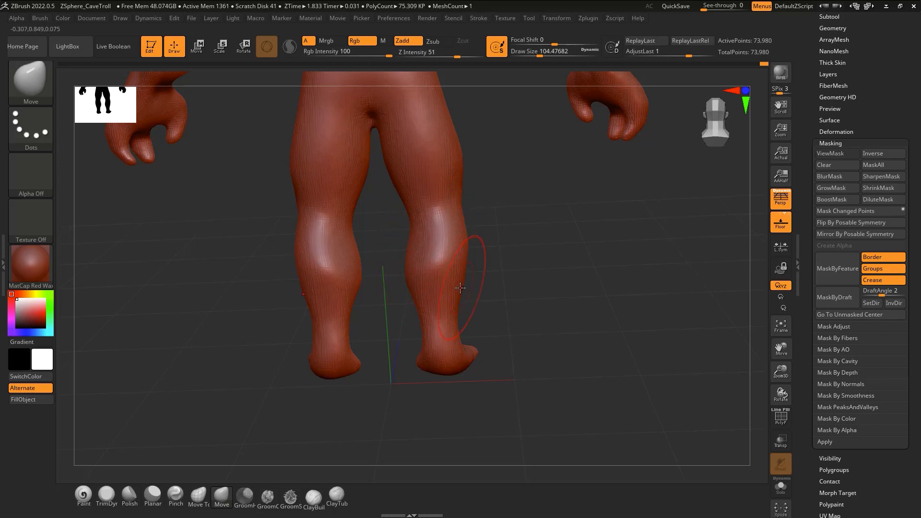
pyautogui.moveTo(439, 229)
pyautogui.mouseDown(button='right')
pyautogui.moveTo(480, 242)
pyautogui.moveTo(509, 278)
pyautogui.moveTo(523, 322)
pyautogui.moveTo(516, 337)
pyautogui.moveTo(632, 185)
pyautogui.moveTo(533, 279)
pyautogui.moveTo(563, 292)
pyautogui.moveTo(551, 288)
pyautogui.mouseUp(button='right')
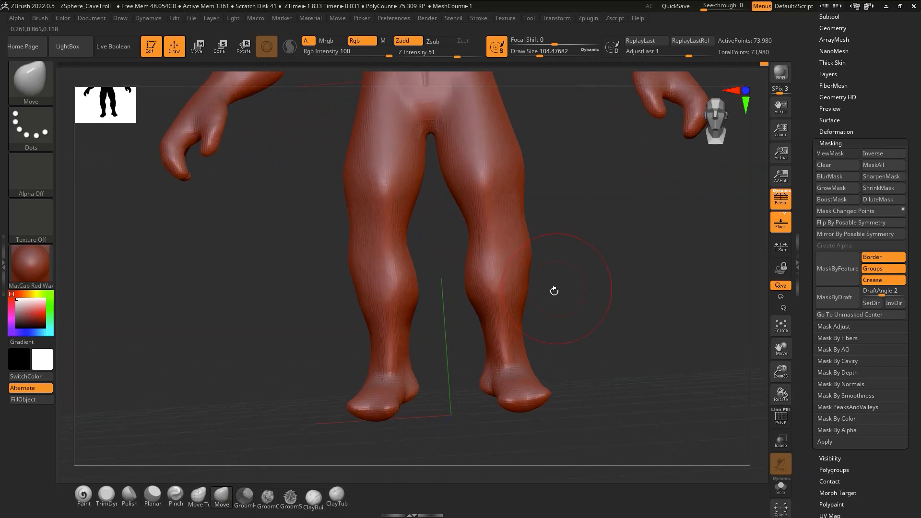
# Smooth the shins and lower legs down to the ankles
pyautogui.press('shift')
pyautogui.keyDown('shift'); pyautogui.moveTo(495, 329); pyautogui.dragTo(495, 345); pyautogui.keyUp('shift')
pyautogui.moveTo(496, 344); pyautogui.dragTo(498, 305, button='right')
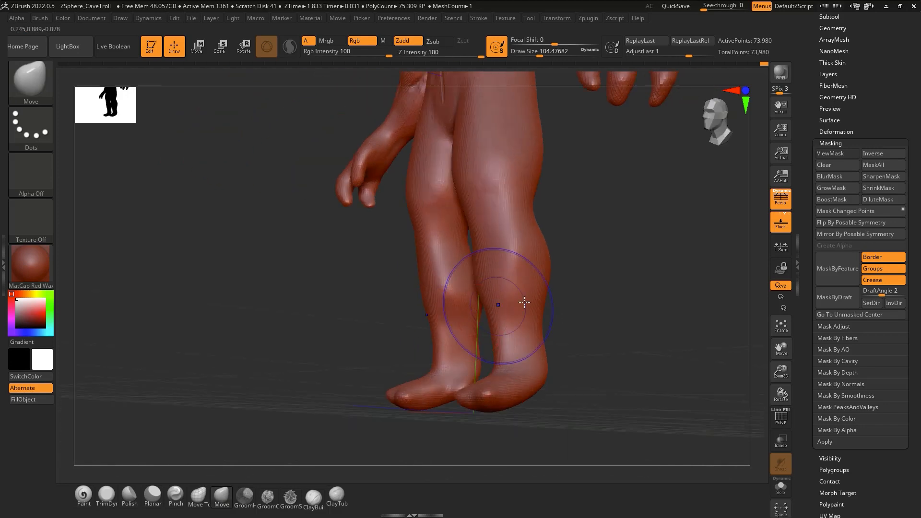
pyautogui.keyDown('shift'); pyautogui.moveTo(497, 305); pyautogui.dragTo(512, 354); pyautogui.keyUp('shift')
pyautogui.moveTo(512, 355)
pyautogui.mouseDown(button='right')
pyautogui.moveTo(475, 349)
pyautogui.moveTo(527, 342)
pyautogui.moveTo(532, 321)
pyautogui.mouseUp(button='right')
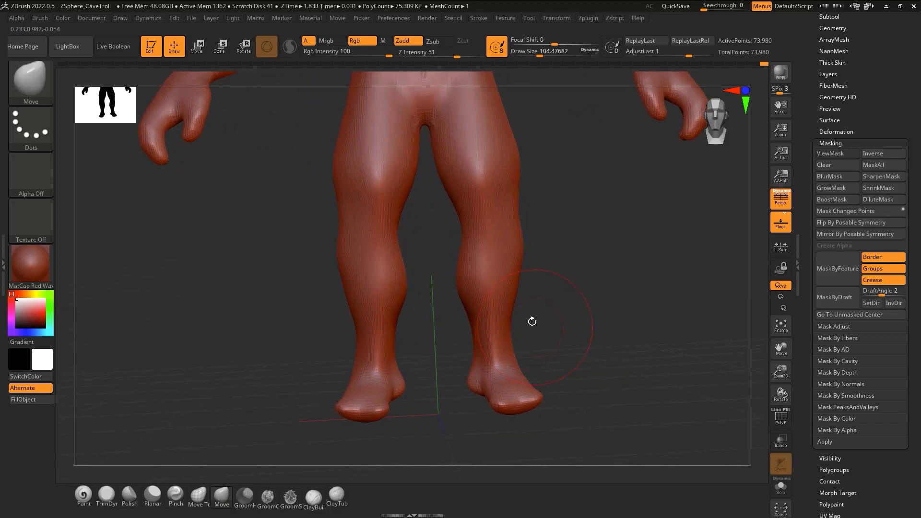
# Reshape the crotch and inner thighs with the Move brush, raising the gap between the legs
pyautogui.moveTo(435, 140); pyautogui.dragTo(446, 129)
pyautogui.moveTo(458, 162)
pyautogui.keyDown('alt'); pyautogui.mouseDown(button='right')
pyautogui.moveTo(436, 257)
pyautogui.moveTo(449, 255)
pyautogui.mouseUp(button='right'); pyautogui.keyUp('alt')
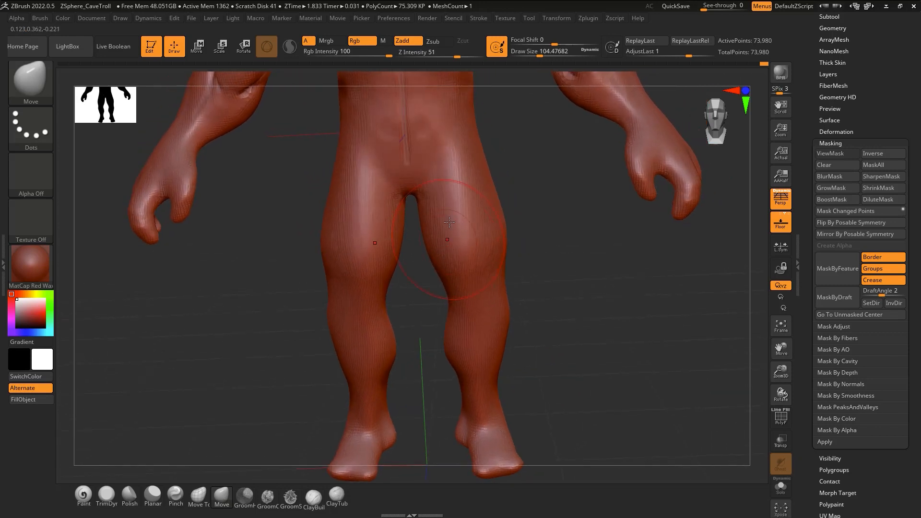
pyautogui.moveTo(428, 199); pyautogui.dragTo(441, 185)
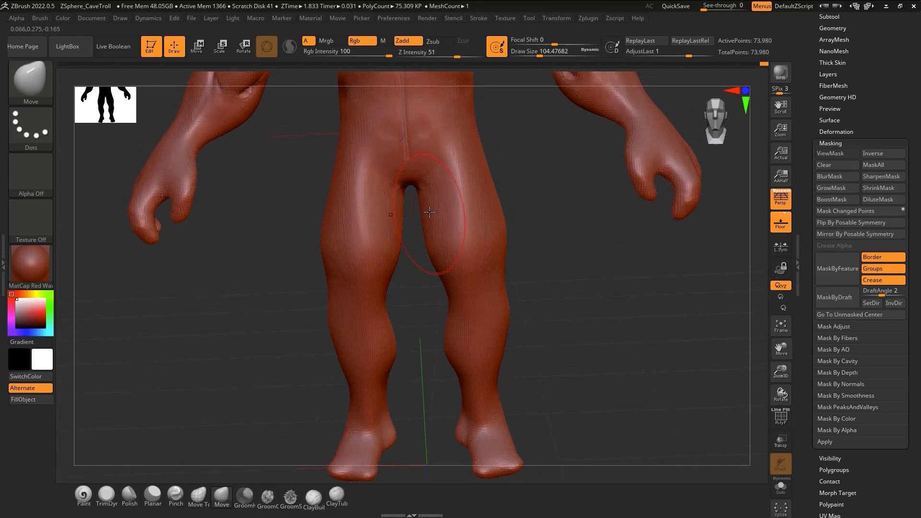
pyautogui.moveTo(437, 261); pyautogui.dragTo(446, 256)
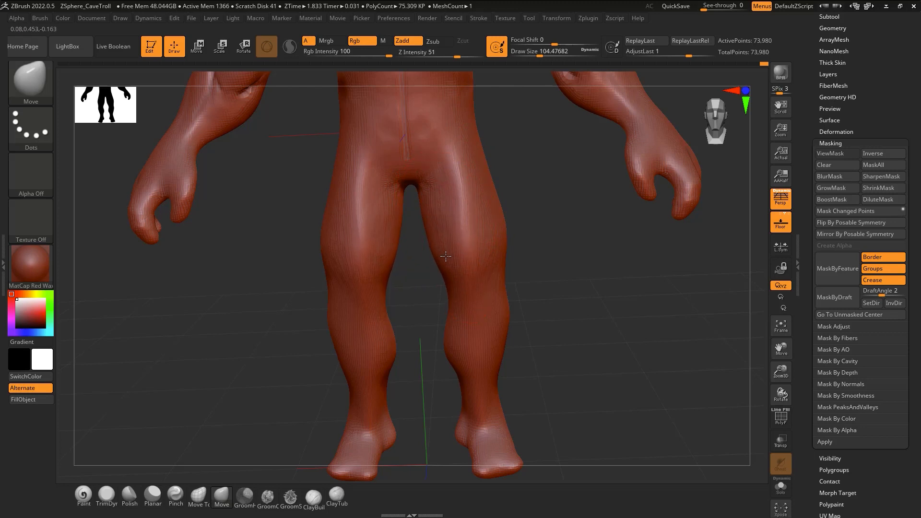
# Adjust the front profile of the thighs and knees with the Move brush, working from the side
pyautogui.moveTo(444, 257)
pyautogui.mouseDown(button='right')
pyautogui.moveTo(480, 235)
pyautogui.moveTo(463, 237)
pyautogui.moveTo(476, 223)
pyautogui.mouseUp(button='right')
pyautogui.moveTo(421, 245); pyautogui.dragTo(408, 252)
pyautogui.moveTo(399, 269); pyautogui.dragTo(413, 273, button='right')
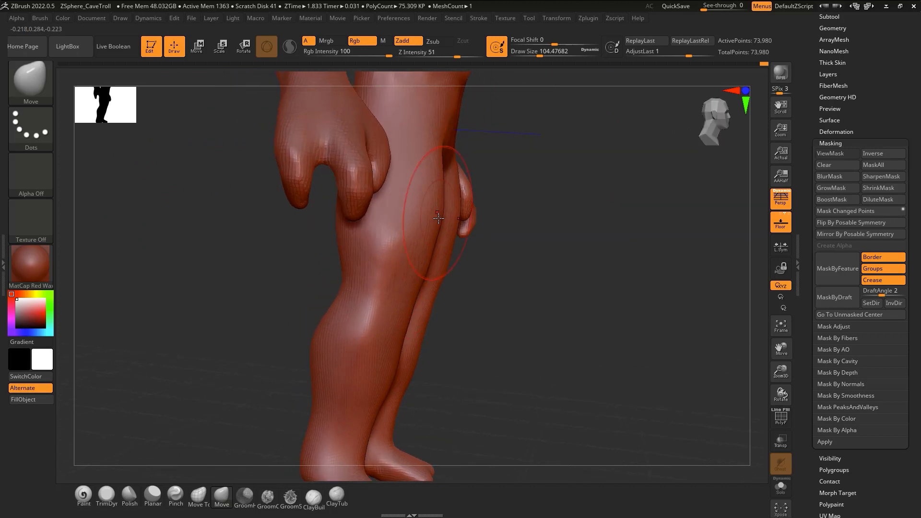
pyautogui.moveTo(441, 175); pyautogui.dragTo(447, 174)
pyautogui.moveTo(426, 271); pyautogui.dragTo(419, 261)
pyautogui.moveTo(425, 243)
pyautogui.mouseDown(button='right')
pyautogui.moveTo(396, 231)
pyautogui.moveTo(428, 224)
pyautogui.mouseUp(button='right')
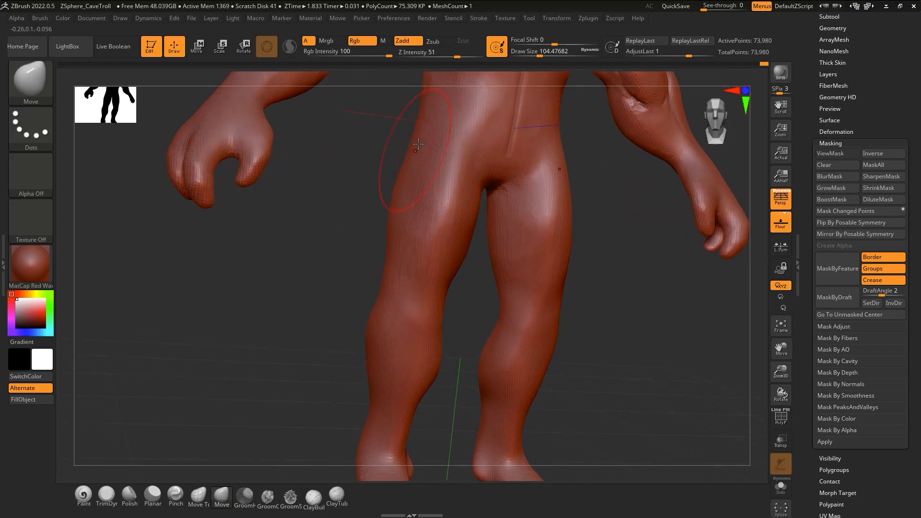
pyautogui.moveTo(430, 156); pyautogui.dragTo(412, 158, button='right')
# Build up the pubic area between the thighs with ClayTubes at a draw size of about 25 and Z intensity 30
pyautogui.moveTo(527, 210)
pyautogui.keyDown('alt'); pyautogui.mouseDown(button='right')
pyautogui.moveTo(511, 301)
pyautogui.moveTo(479, 235)
pyautogui.mouseUp(button='right'); pyautogui.keyUp('alt')
pyautogui.press('b')
pyautogui.press('c')
pyautogui.press('t')
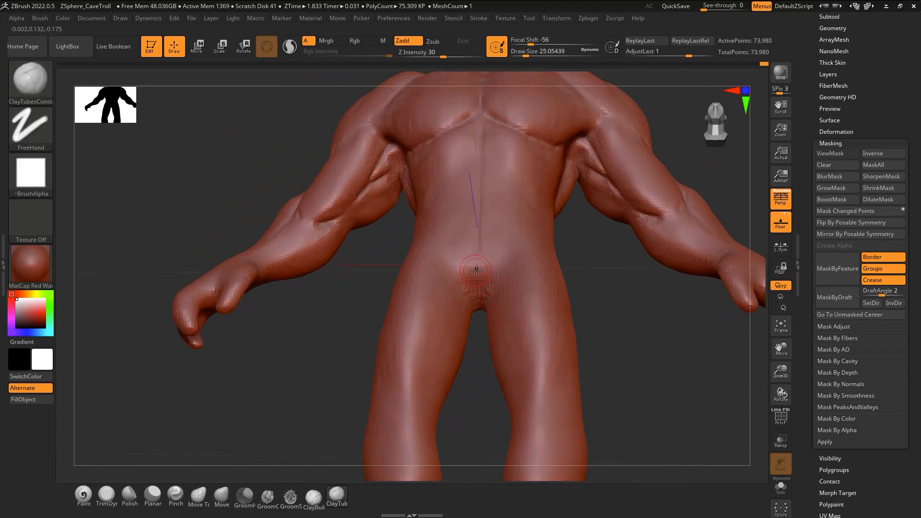
pyautogui.moveTo(476, 272); pyautogui.dragTo(475, 280, button='right')
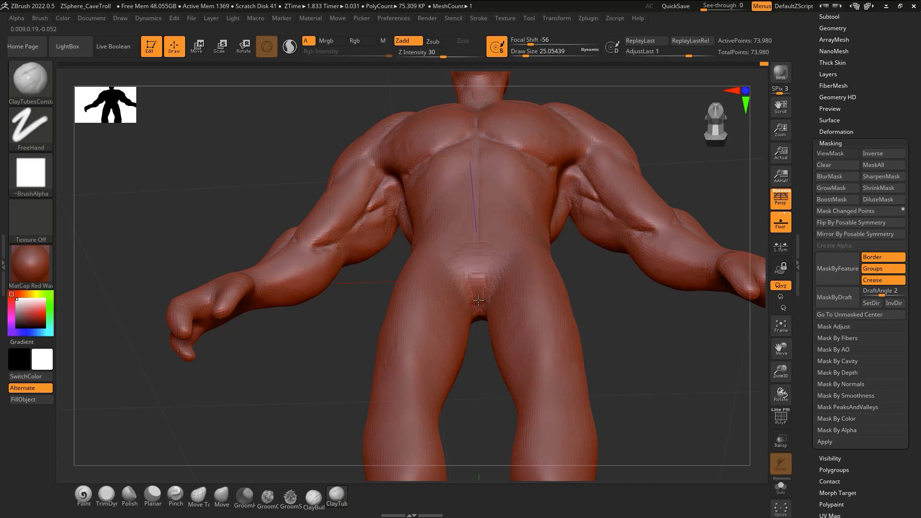
pyautogui.moveTo(478, 301); pyautogui.dragTo(475, 221, button='right')
# Refine the volume of the pubic mound with the ClayBuildup brush at Z intensity 8
pyautogui.click(314, 496)
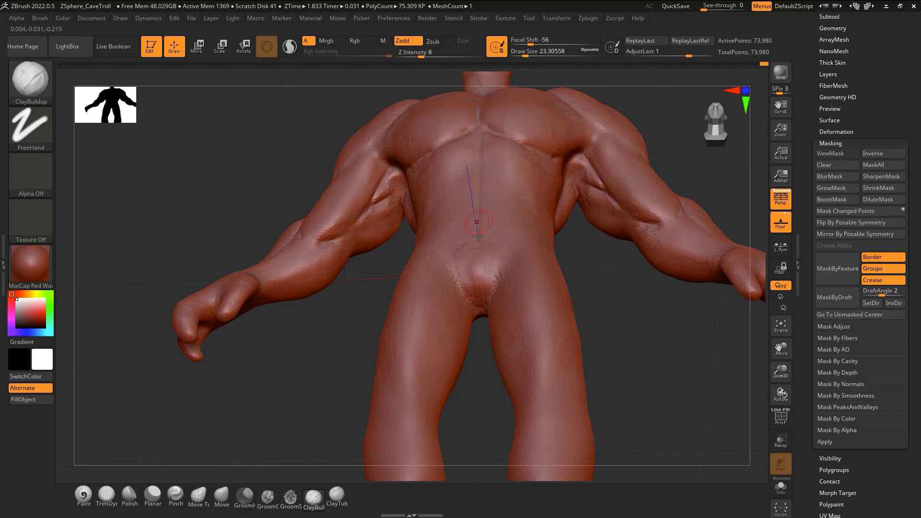
pyautogui.moveTo(478, 236); pyautogui.dragTo(470, 228, button='right')
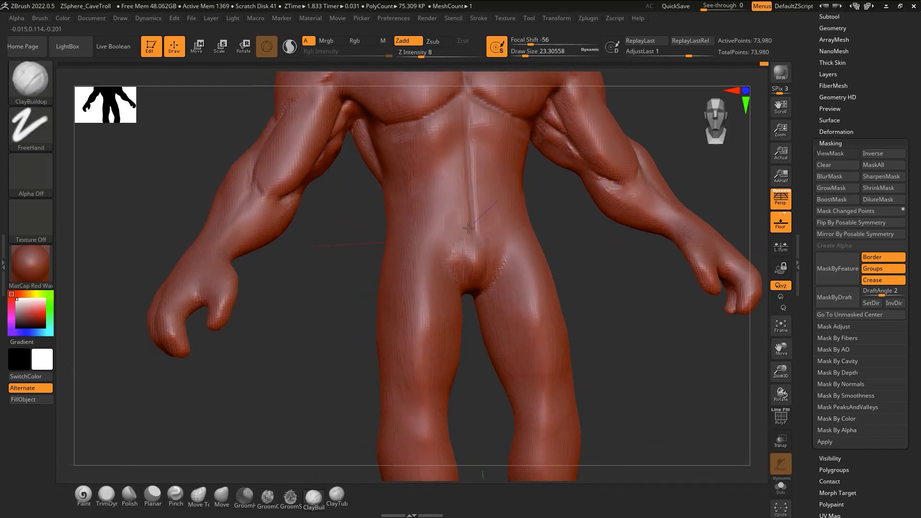
pyautogui.moveTo(468, 227); pyautogui.dragTo(474, 296)
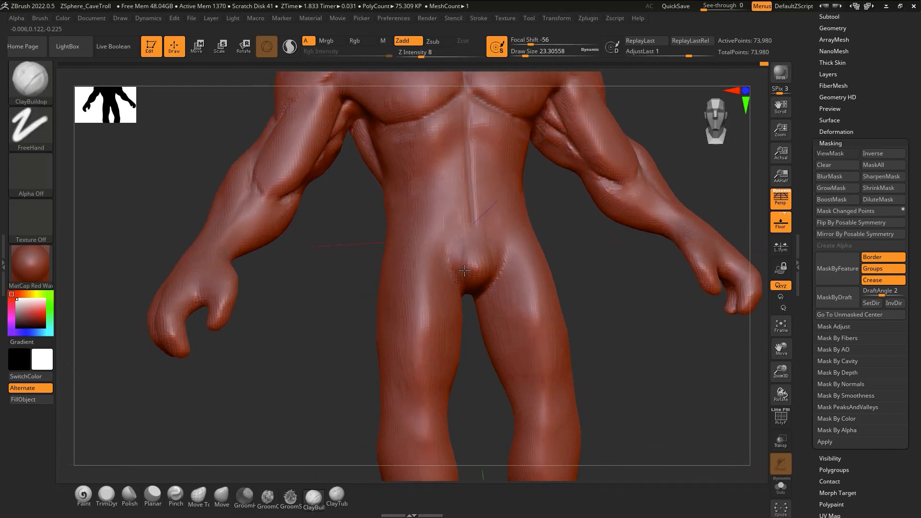
# Carve the groin creases between the pubic mound and the thighs with DamStandard at Z intensity 33
pyautogui.press('b')
pyautogui.press('d')
pyautogui.press('s')
pyautogui.moveTo(472, 247); pyautogui.dragTo(471, 297, button='right')
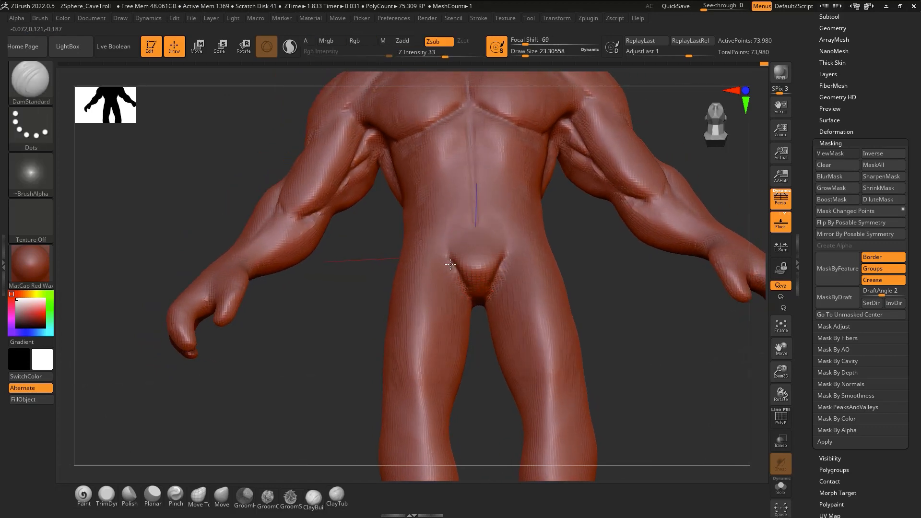
# Smooth the underside of the crotch and the edges of the groin creases
pyautogui.press('shift')
pyautogui.moveTo(503, 259); pyautogui.dragTo(492, 338, button='right')
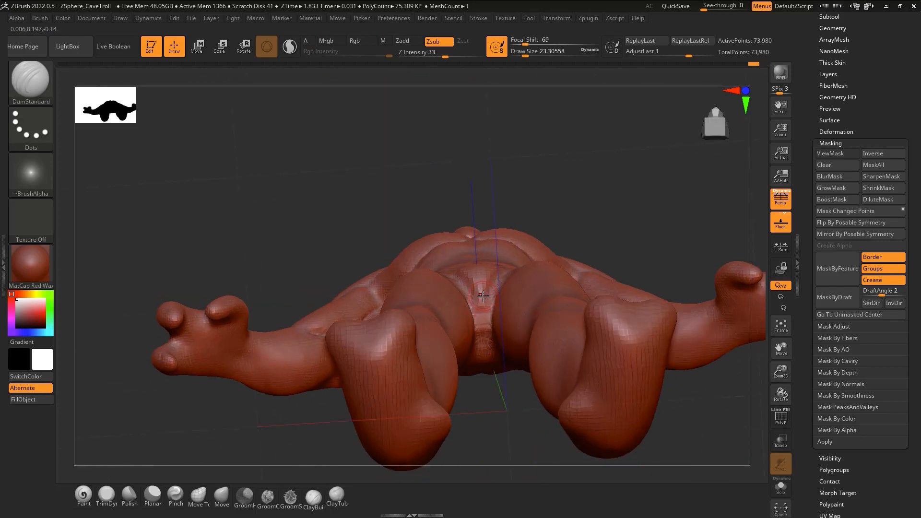
pyautogui.press('2')
pyautogui.moveTo(485, 332)
pyautogui.mouseDown(button='right')
pyautogui.moveTo(482, 290)
pyautogui.moveTo(484, 300)
pyautogui.mouseUp(button='right')
pyautogui.keyDown('shift'); pyautogui.moveTo(487, 334); pyautogui.dragTo(480, 326); pyautogui.keyUp('shift')
pyautogui.moveTo(479, 326); pyautogui.dragTo(478, 287, button='right')
pyautogui.keyDown('shift'); pyautogui.moveTo(475, 275); pyautogui.dragTo(461, 257); pyautogui.keyUp('shift')
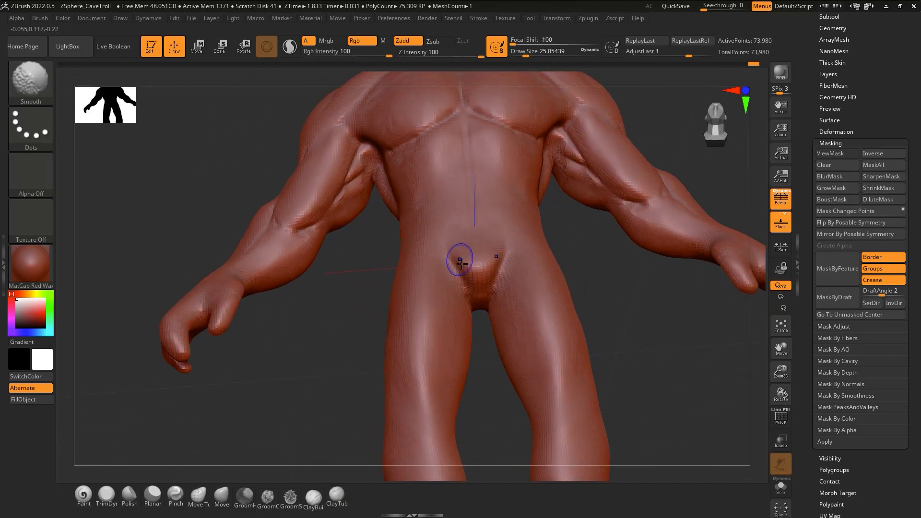
pyautogui.moveTo(465, 240)
pyautogui.mouseDown(button='right')
pyautogui.moveTo(514, 271)
pyautogui.moveTo(478, 291)
pyautogui.moveTo(483, 276)
pyautogui.mouseUp(button='right')
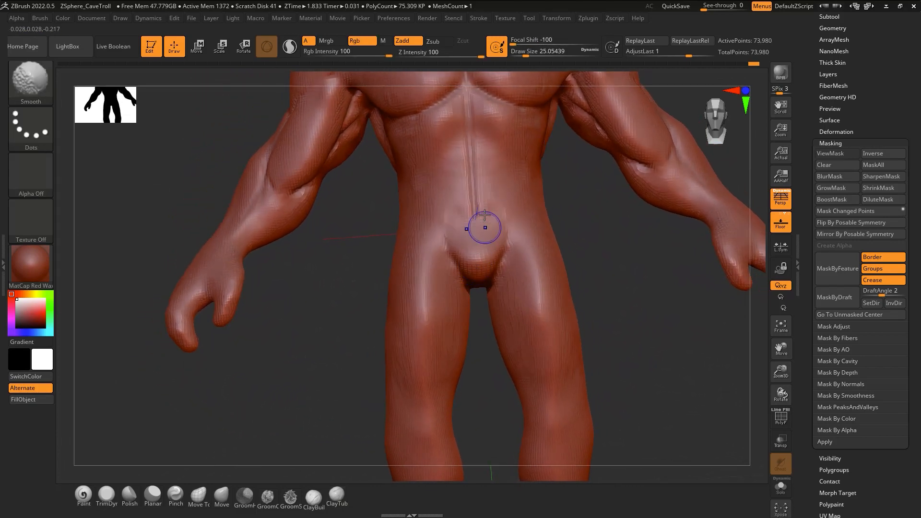
# Smooth the lower abdomen above the pubic mound and touch up the groin area with DamStandard
pyautogui.moveTo(483, 228)
pyautogui.keyDown('shift'); pyautogui.mouseDown()
pyautogui.moveTo(468, 112)
pyautogui.moveTo(472, 222)
pyautogui.mouseUp(); pyautogui.keyUp('shift')
pyautogui.moveTo(499, 208); pyautogui.dragTo(494, 240, button='right')
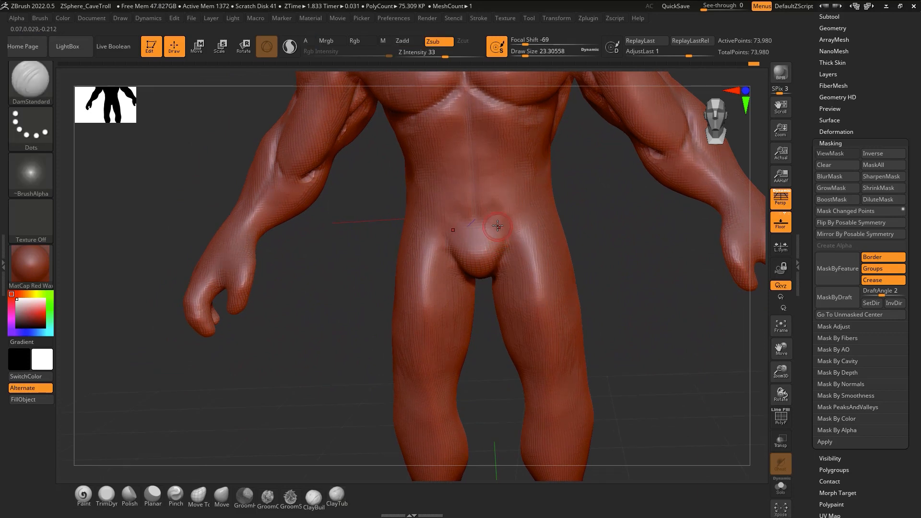
pyautogui.keyDown('shift'); pyautogui.moveTo(498, 224); pyautogui.dragTo(514, 221); pyautogui.keyUp('shift')
pyautogui.press('b')
pyautogui.press('d')
pyautogui.press('s')
pyautogui.moveTo(511, 265)
pyautogui.keyDown('alt'); pyautogui.mouseDown(button='right')
pyautogui.moveTo(511, 242)
pyautogui.moveTo(475, 304)
pyautogui.moveTo(487, 272)
pyautogui.moveTo(505, 262)
pyautogui.mouseUp(button='right'); pyautogui.keyUp('alt')
# Adjust the waist, hips and outer thighs with the Move brush at a draw size of about 104
pyautogui.press('b')
pyautogui.press('m')
pyautogui.press('v')
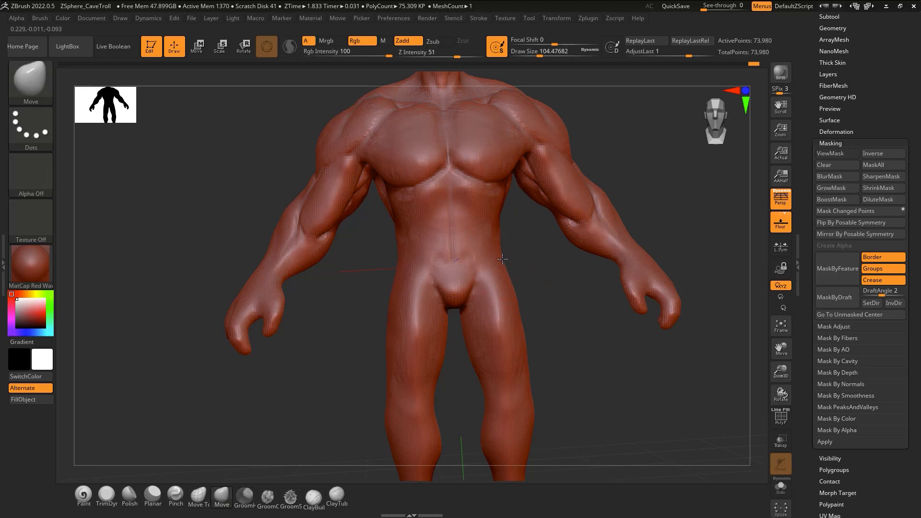
pyautogui.moveTo(510, 267); pyautogui.dragTo(508, 239, button='right')
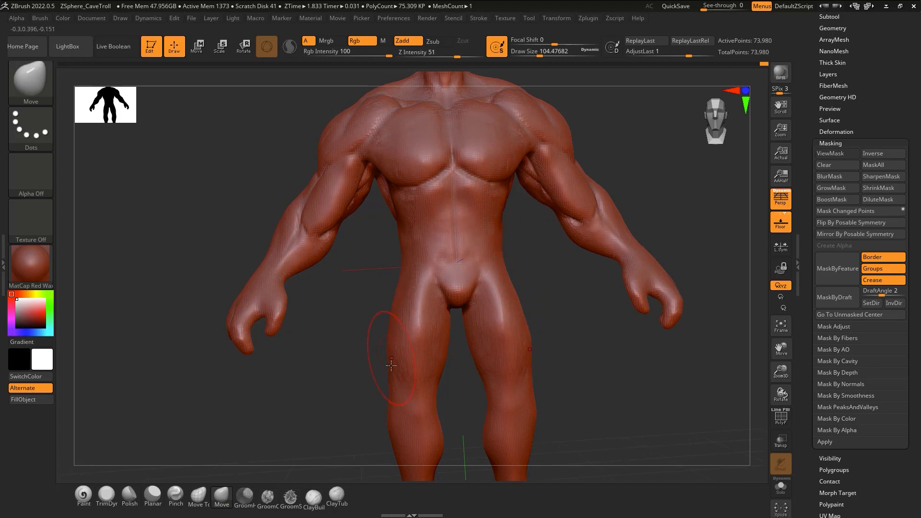
pyautogui.moveTo(391, 366)
pyautogui.mouseDown(button='right')
pyautogui.moveTo(470, 354)
pyautogui.moveTo(452, 328)
pyautogui.moveTo(401, 345)
pyautogui.moveTo(519, 293)
pyautogui.moveTo(450, 320)
pyautogui.mouseUp(button='right')
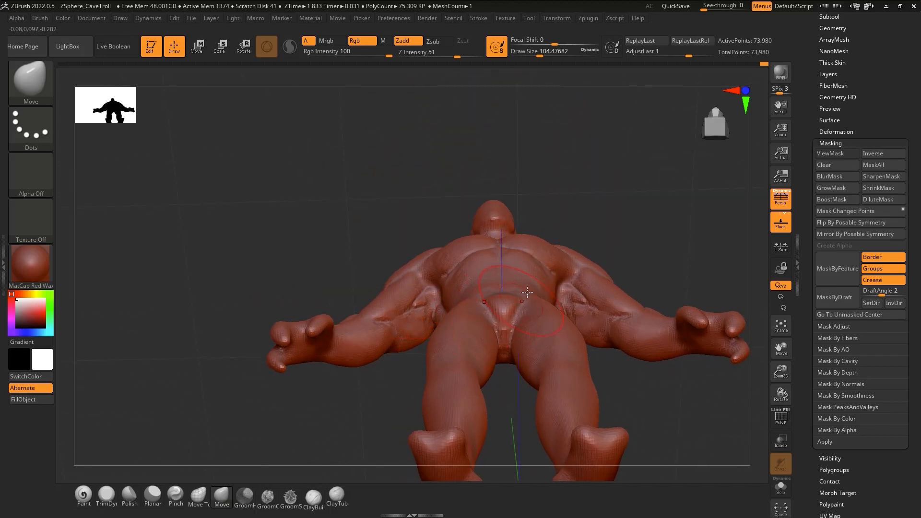
pyautogui.moveTo(530, 384); pyautogui.dragTo(493, 295, button='right')
# Add volume around the pubic area and lower abdomen with ClayTubes, and smooth the built-up surface
pyautogui.press('b')
pyautogui.press('c')
pyautogui.press('t')
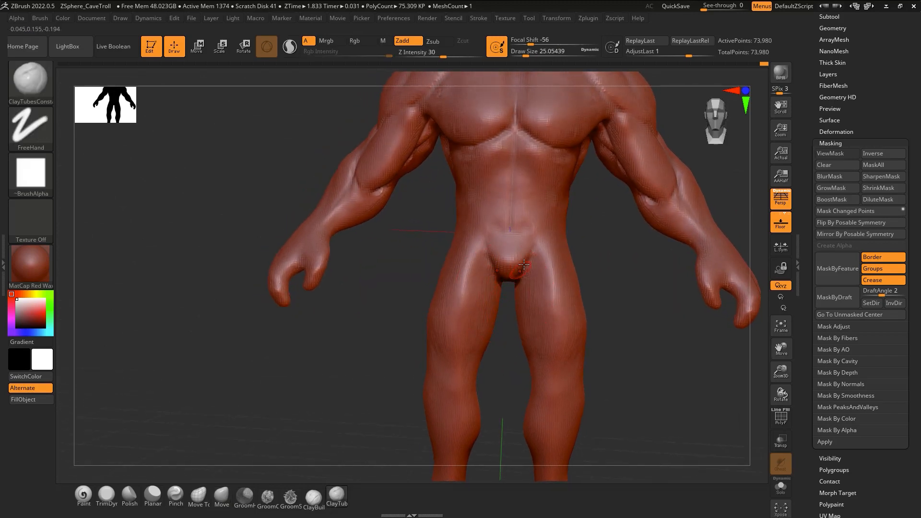
pyautogui.keyDown('ctrl'); pyautogui.moveTo(524, 264); pyautogui.dragTo(464, 271, button='right'); pyautogui.keyUp('ctrl')
pyautogui.press('shift')
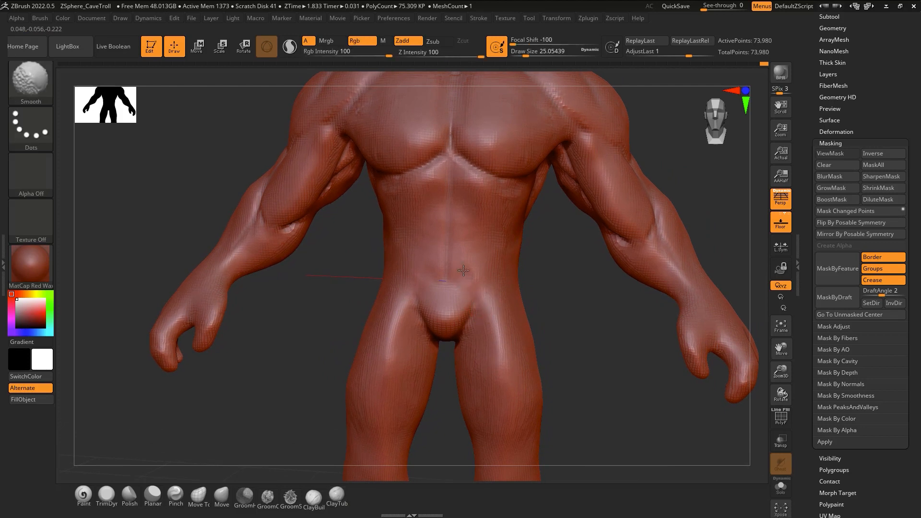
pyautogui.moveTo(463, 271)
pyautogui.keyDown('shift'); pyautogui.mouseDown()
pyautogui.moveTo(461, 247)
pyautogui.moveTo(463, 283)
pyautogui.moveTo(442, 310)
pyautogui.mouseUp(); pyautogui.keyUp('shift')
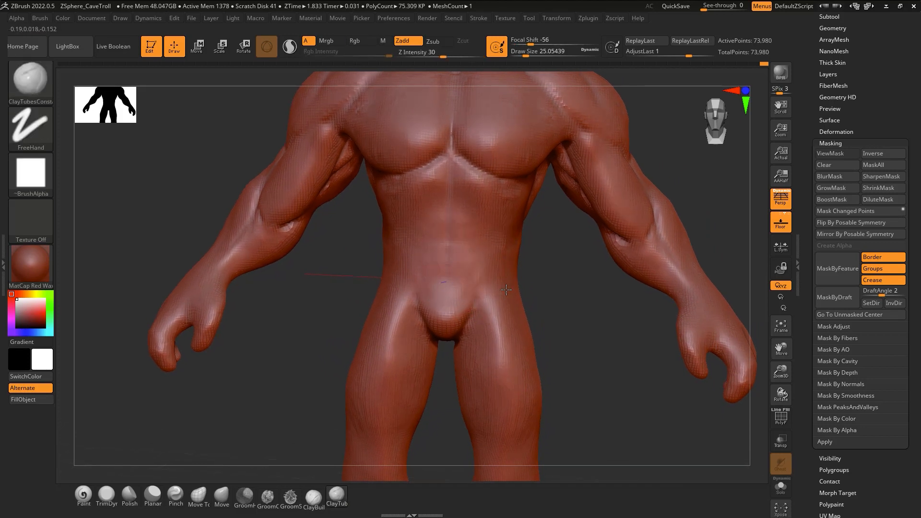
# Carve the navel into the centre of the lower abdomen with DamStandard
pyautogui.moveTo(506, 290); pyautogui.dragTo(528, 268, button='right')
pyautogui.press('b')
pyautogui.press('d')
pyautogui.press('s')
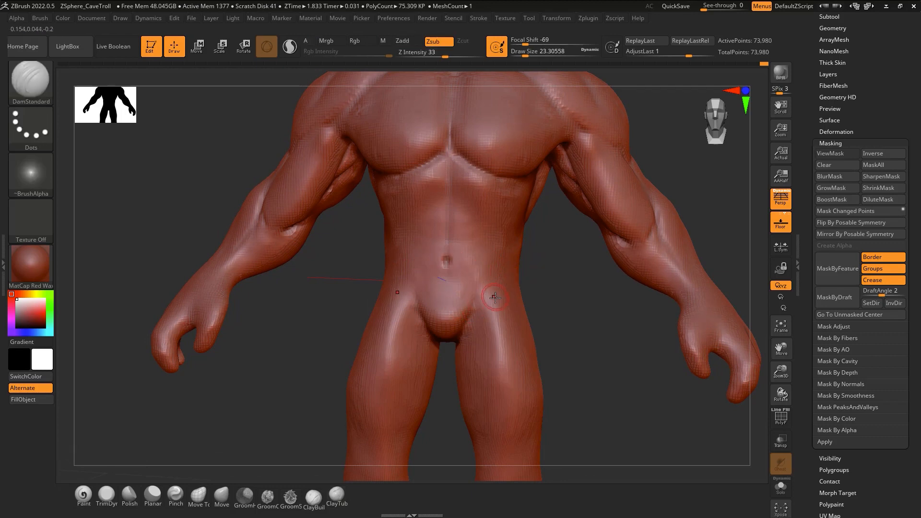
# Build up the hip crest along the side of the waist with ClayTubes
pyautogui.moveTo(490, 305); pyautogui.dragTo(465, 305, button='right')
pyautogui.press('b')
pyautogui.press('c')
pyautogui.press('t')
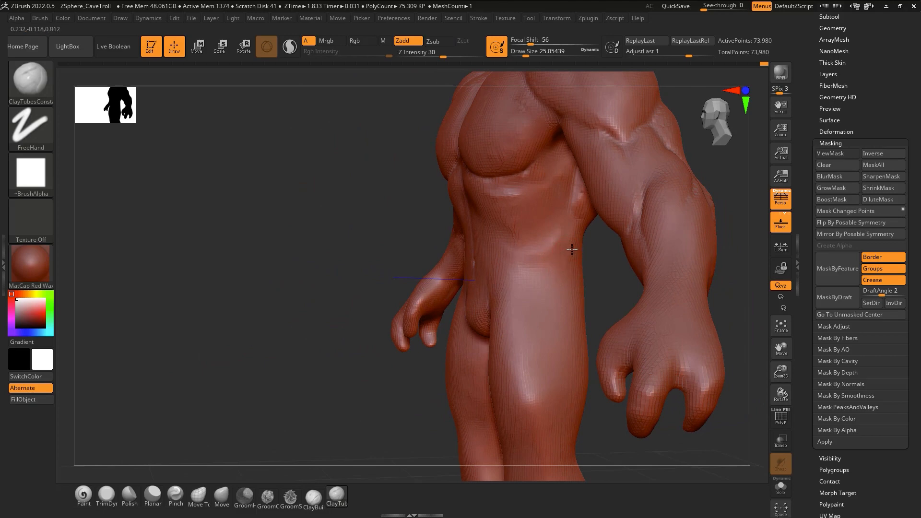
pyautogui.moveTo(511, 229); pyautogui.dragTo(528, 240, button='right')
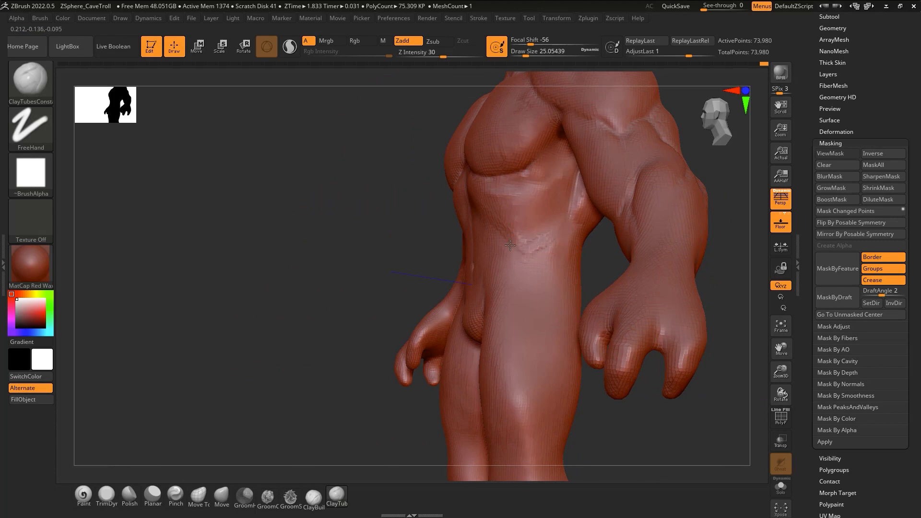
pyautogui.moveTo(510, 245)
pyautogui.mouseDown()
pyautogui.moveTo(539, 253)
pyautogui.moveTo(524, 259)
pyautogui.mouseUp()
pyautogui.moveTo(530, 261)
pyautogui.mouseDown(button='right')
pyautogui.moveTo(556, 290)
pyautogui.moveTo(547, 276)
pyautogui.moveTo(563, 259)
pyautogui.mouseUp(button='right')
# Blend the hip crest toward the groin with ClayBuildup, setting the draw size to 28.75
pyautogui.click(313, 497)
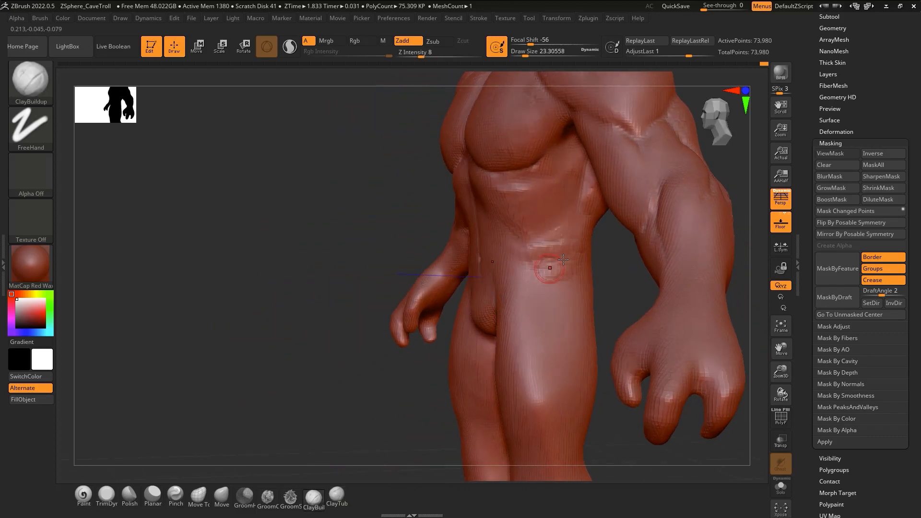
pyautogui.moveTo(546, 261)
pyautogui.mouseDown()
pyautogui.moveTo(571, 265)
pyautogui.moveTo(523, 289)
pyautogui.mouseUp()
pyautogui.moveTo(522, 289)
pyautogui.mouseDown(button='right')
pyautogui.moveTo(549, 292)
pyautogui.moveTo(468, 317)
pyautogui.mouseUp(button='right')
pyautogui.press('space')
pyautogui.moveTo(469, 316)
pyautogui.mouseDown()
pyautogui.moveTo(523, 249)
pyautogui.moveTo(481, 307)
pyautogui.mouseUp()
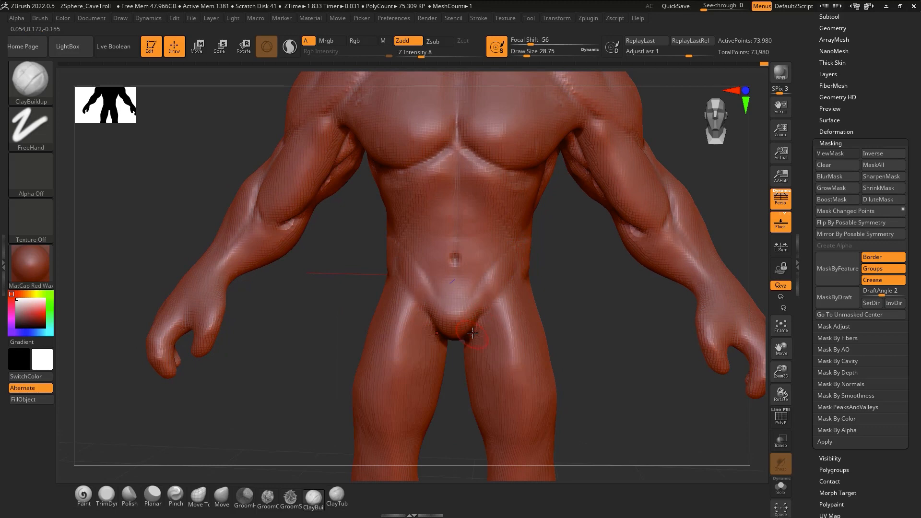
# Extend the hip crest volume around the side of the pelvis to the lower back with ClayBuildup, smoothing the result
pyautogui.moveTo(473, 332); pyautogui.dragTo(552, 269, button='right')
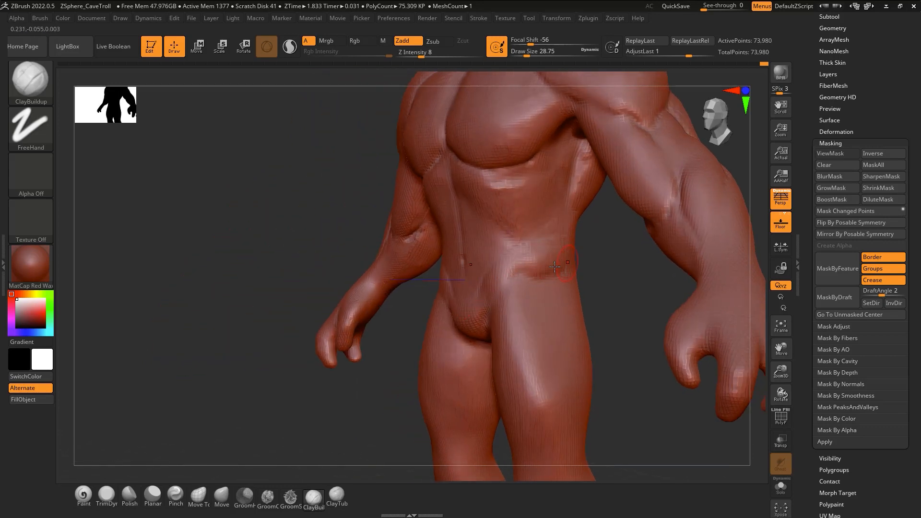
pyautogui.moveTo(566, 270); pyautogui.dragTo(566, 248)
pyautogui.moveTo(536, 251)
pyautogui.mouseDown(button='right')
pyautogui.moveTo(588, 257)
pyautogui.moveTo(604, 235)
pyautogui.mouseUp(button='right')
pyautogui.moveTo(561, 260)
pyautogui.mouseDown()
pyautogui.moveTo(574, 265)
pyautogui.moveTo(580, 252)
pyautogui.moveTo(606, 265)
pyautogui.mouseUp()
pyautogui.moveTo(601, 262); pyautogui.dragTo(606, 246, button='right')
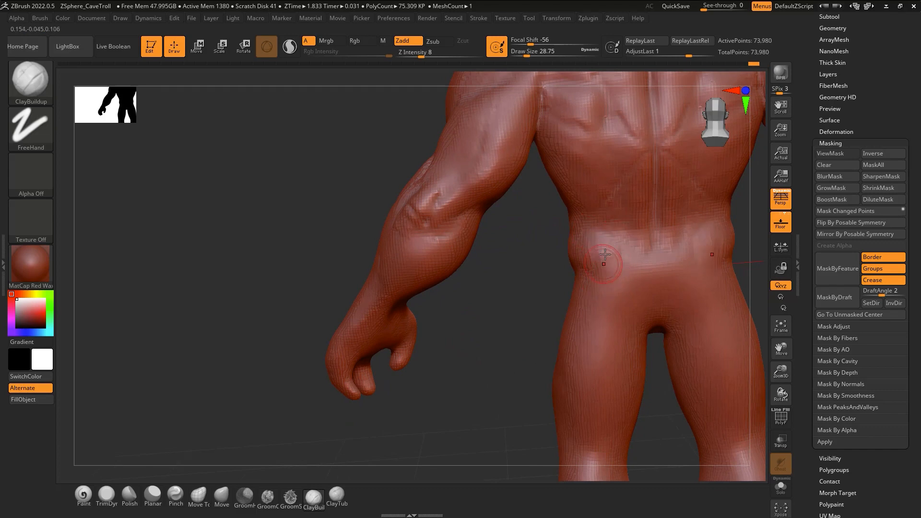
pyautogui.moveTo(610, 242)
pyautogui.mouseDown(button='right')
pyautogui.moveTo(635, 232)
pyautogui.moveTo(596, 263)
pyautogui.mouseUp(button='right')
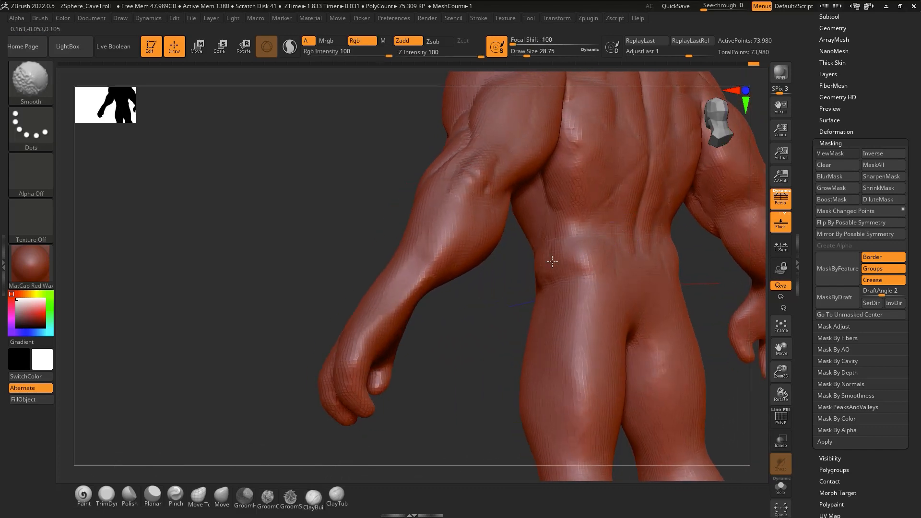
# Add ClayTubes volume to the rear hip and raise a ridge from the pubic area up to the hip
pyautogui.press('b')
pyautogui.press('c')
pyautogui.press('t')
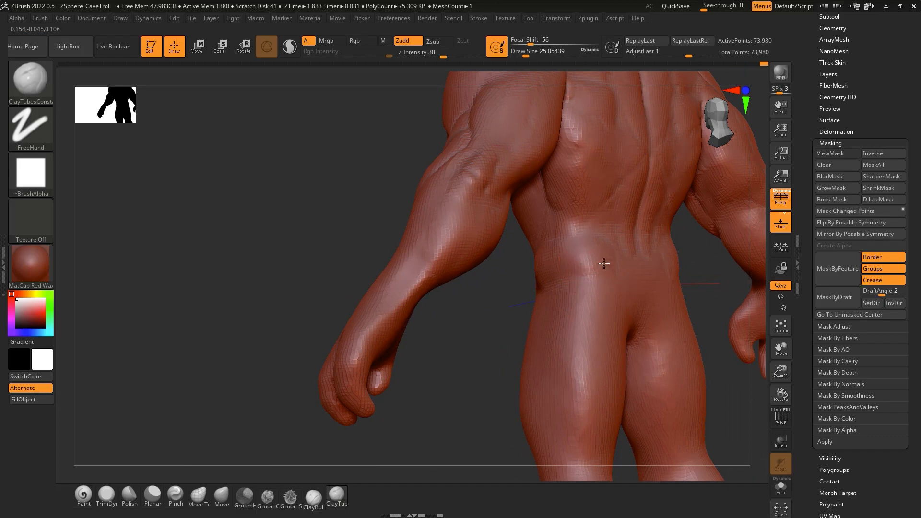
pyautogui.moveTo(607, 264); pyautogui.dragTo(579, 258)
pyautogui.moveTo(558, 269)
pyautogui.mouseDown(button='right')
pyautogui.moveTo(530, 283)
pyautogui.moveTo(613, 261)
pyautogui.moveTo(553, 274)
pyautogui.mouseUp(button='right')
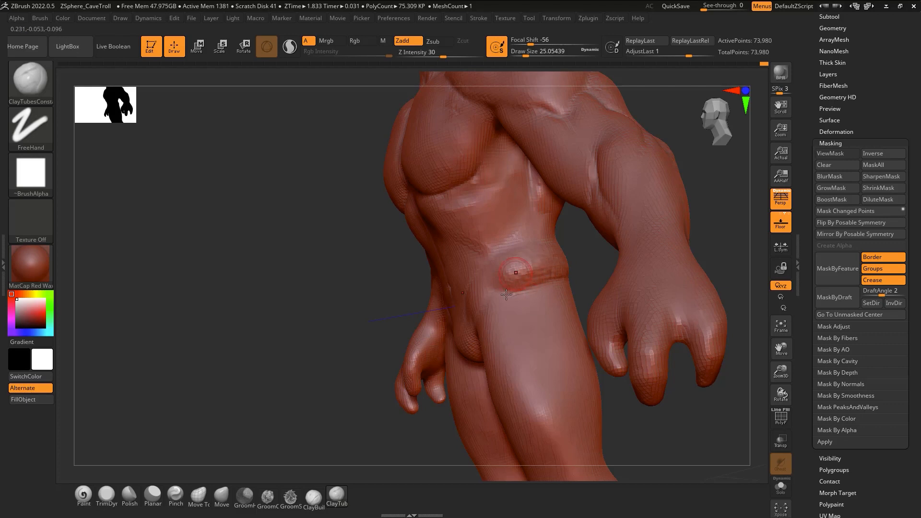
pyautogui.moveTo(507, 294); pyautogui.dragTo(524, 278, button='right')
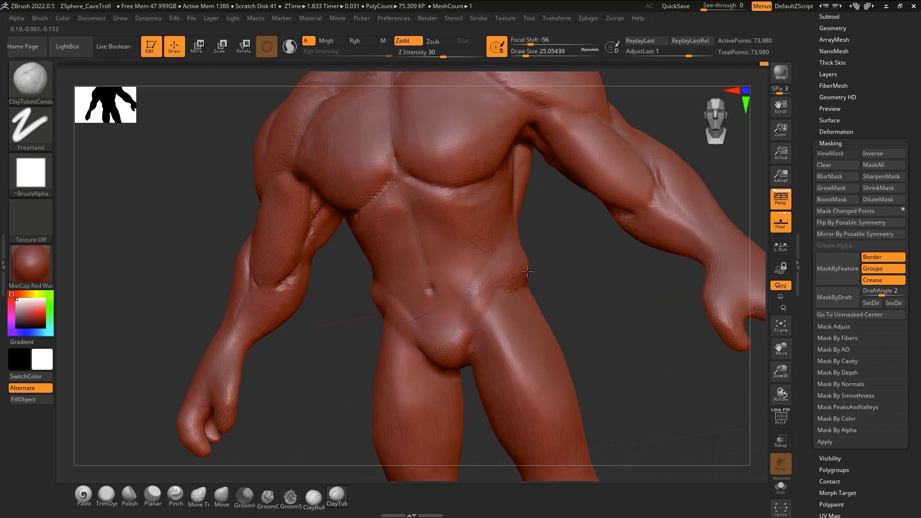
pyautogui.moveTo(456, 338); pyautogui.dragTo(496, 267)
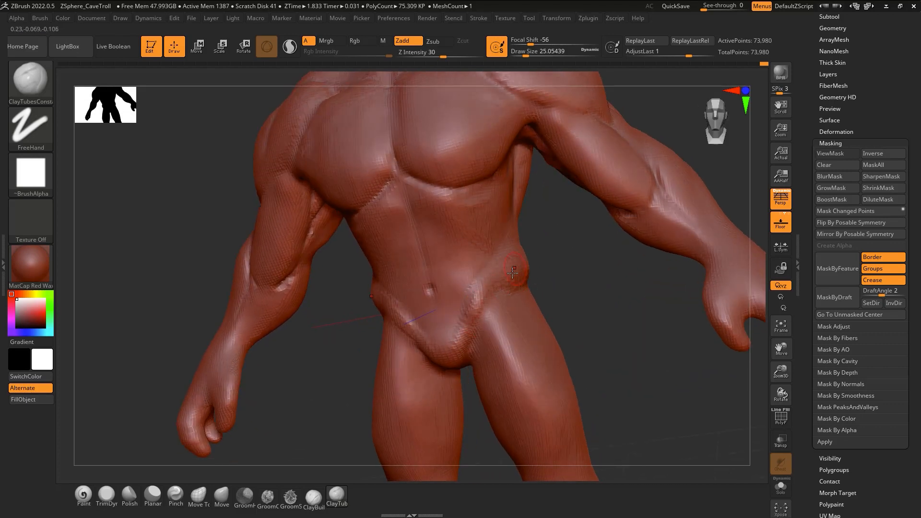
# Sharpen the crease between the lower abdomen and thigh with DamStandard and smooth the inguinal ridge
pyautogui.press('b')
pyautogui.press('d')
pyautogui.press('s')
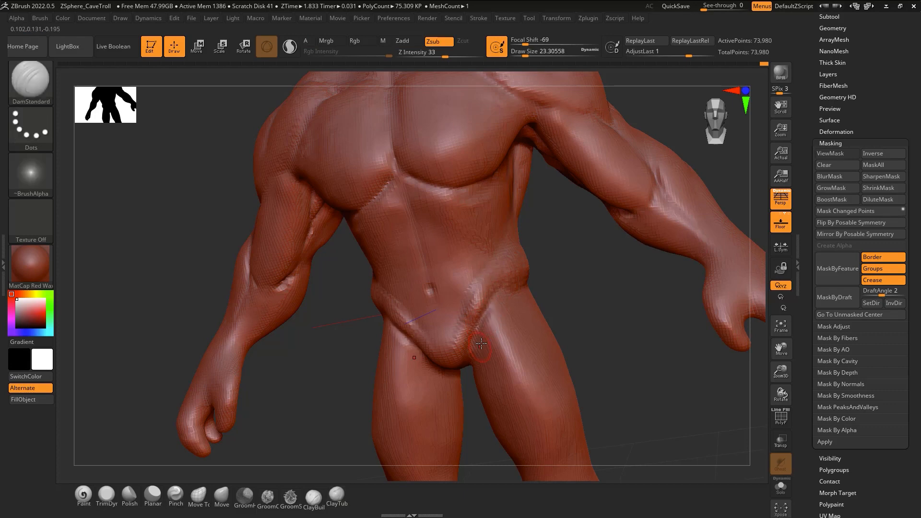
pyautogui.keyDown('shift'); pyautogui.moveTo(496, 297); pyautogui.dragTo(478, 341); pyautogui.keyUp('shift')
pyautogui.moveTo(478, 341); pyautogui.dragTo(518, 334, button='right')
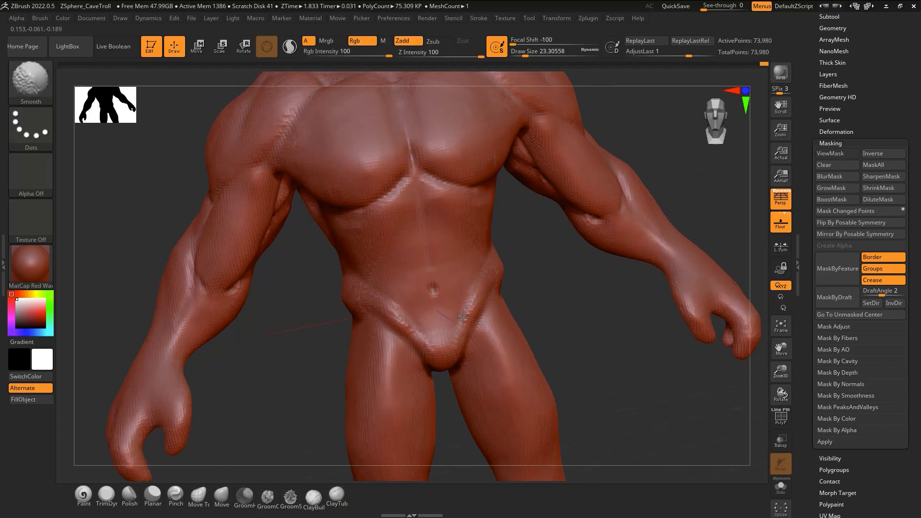
pyautogui.moveTo(455, 338); pyautogui.dragTo(488, 292, button='right')
pyautogui.moveTo(551, 284); pyautogui.dragTo(565, 268, button='right')
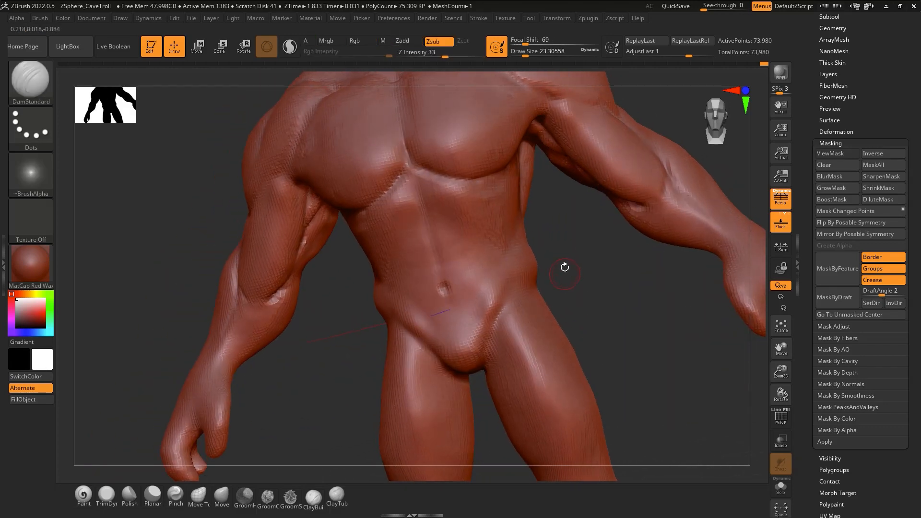
# Adjust the side of the hip and waist with the Move brush at a draw size of about 104
pyautogui.press('b')
pyautogui.press('m')
pyautogui.press('v')
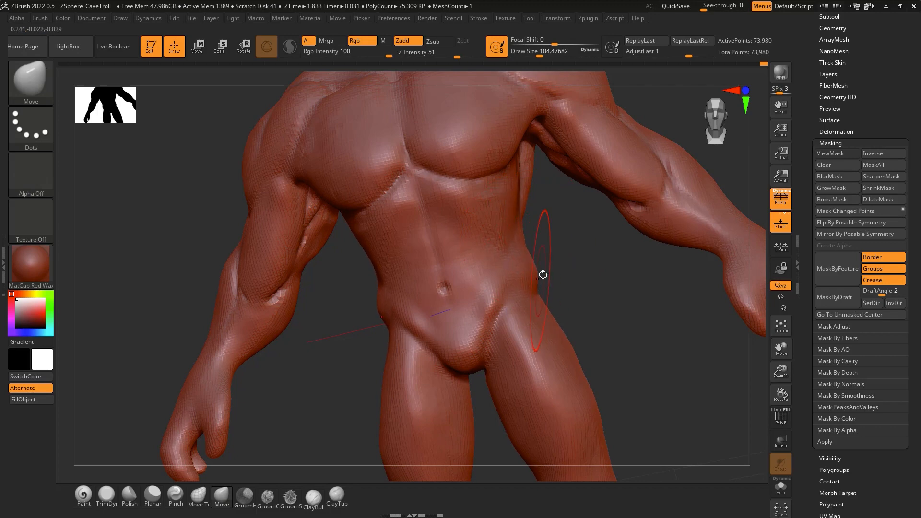
pyautogui.moveTo(544, 275)
pyautogui.mouseDown(button='right')
pyautogui.moveTo(504, 254)
pyautogui.moveTo(473, 262)
pyautogui.moveTo(571, 264)
pyautogui.moveTo(583, 273)
pyautogui.moveTo(586, 265)
pyautogui.moveTo(574, 259)
pyautogui.moveTo(509, 273)
pyautogui.moveTo(523, 286)
pyautogui.mouseUp(button='right')
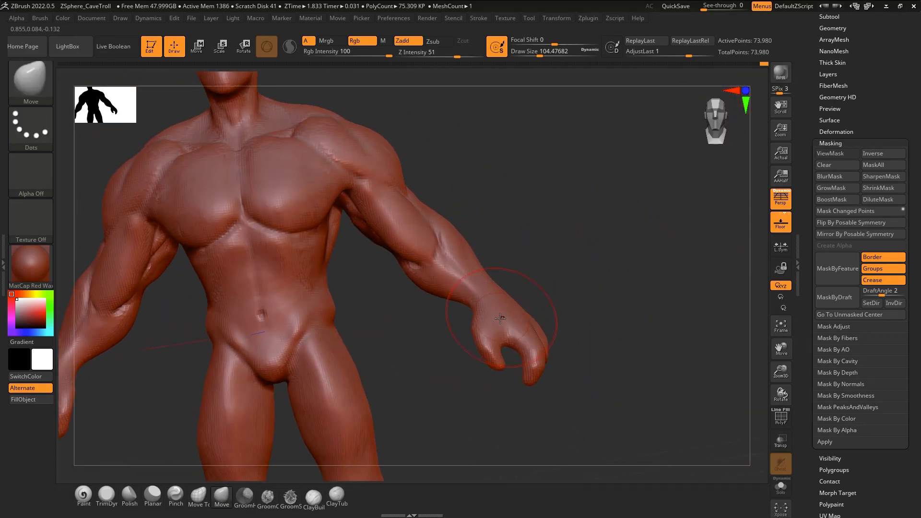
# Isolate the forearms and hands with a selection rectangle, and invert the visibility to hide them
pyautogui.moveTo(599, 397)
pyautogui.keyDown('ctrl'); pyautogui.keyDown('shift'); pyautogui.mouseDown()
pyautogui.moveTo(413, 305)
pyautogui.moveTo(351, 206)
pyautogui.moveTo(400, 188)
pyautogui.mouseUp(); pyautogui.keyUp('shift'); pyautogui.keyUp('ctrl')
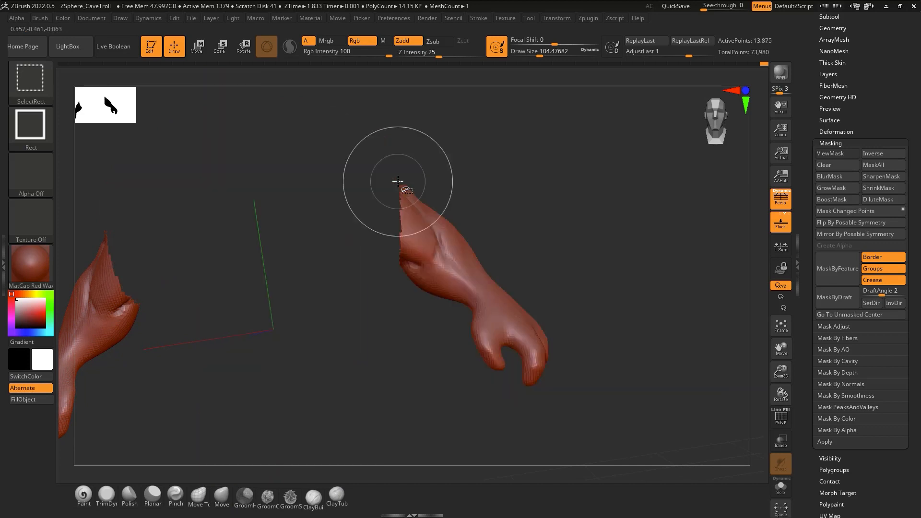
pyautogui.keyDown('ctrl'); pyautogui.keyDown('shift'); pyautogui.moveTo(570, 221); pyautogui.dragTo(595, 257); pyautogui.keyUp('shift'); pyautogui.keyUp('ctrl')
pyautogui.moveTo(535, 300)
pyautogui.mouseDown()
pyautogui.moveTo(498, 337)
pyautogui.moveTo(508, 294)
pyautogui.mouseUp()
pyautogui.moveTo(509, 294)
pyautogui.keyDown('ctrl'); pyautogui.mouseDown(button='right')
pyautogui.moveTo(519, 302)
pyautogui.moveTo(532, 293)
pyautogui.moveTo(481, 354)
pyautogui.moveTo(528, 336)
pyautogui.mouseUp(button='right'); pyautogui.keyUp('ctrl')
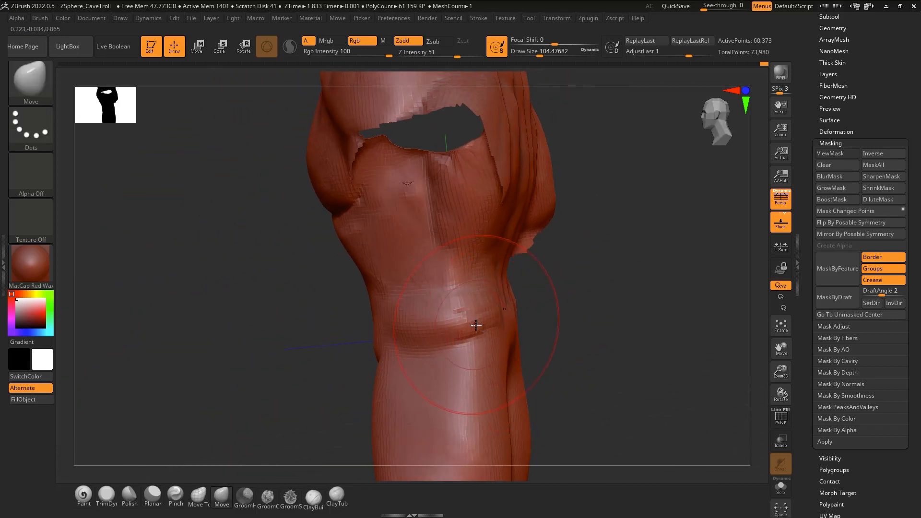
# Fill out the oblique above the hip crest with ClayTubes and smooth the side of the waist
pyautogui.press('shift')
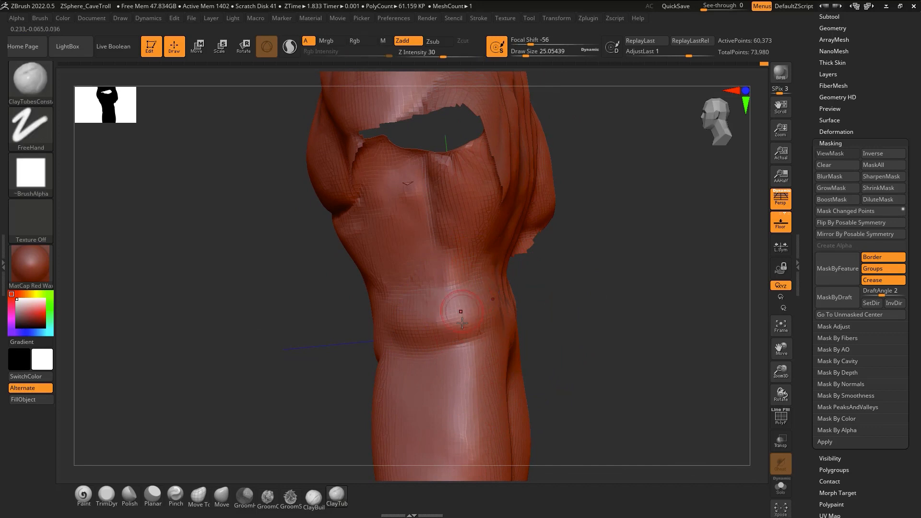
pyautogui.moveTo(477, 335); pyautogui.dragTo(476, 306, button='right')
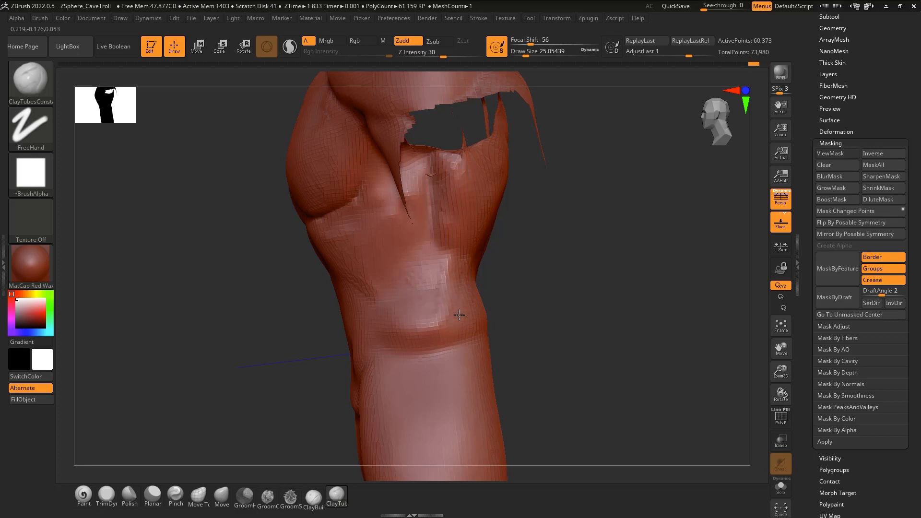
pyautogui.moveTo(456, 266); pyautogui.dragTo(404, 320)
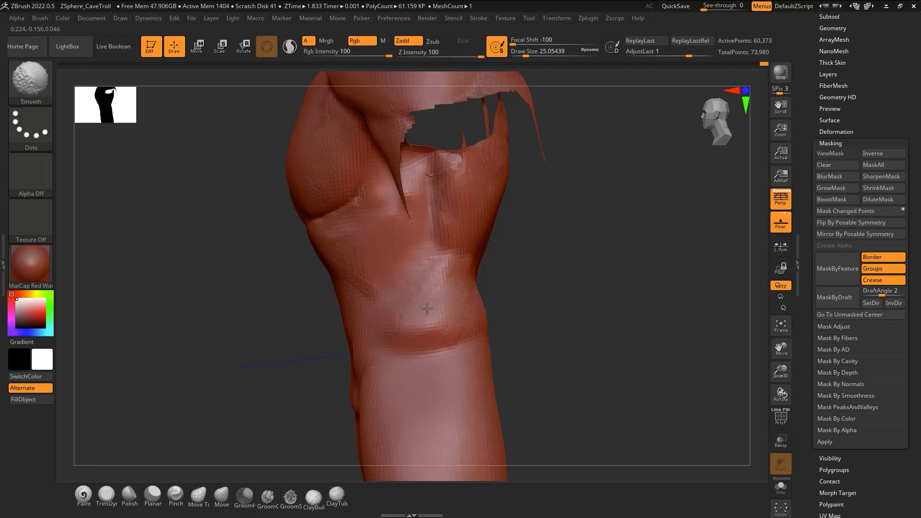
pyautogui.moveTo(441, 336); pyautogui.dragTo(495, 276, button='right')
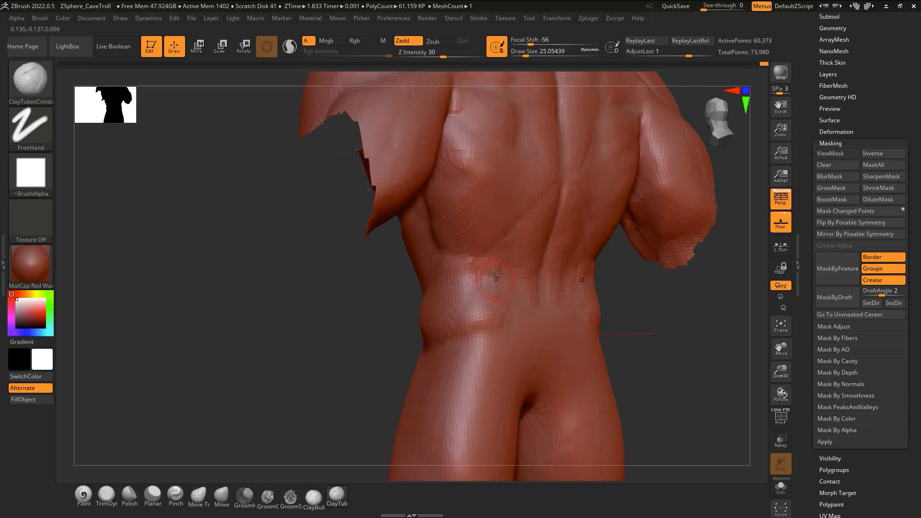
# Build up the back of the flank beside the spine above the buttocks with ClayTubes
pyautogui.moveTo(475, 269)
pyautogui.mouseDown()
pyautogui.moveTo(486, 307)
pyautogui.moveTo(469, 302)
pyautogui.mouseUp()
pyautogui.moveTo(469, 301)
pyautogui.mouseDown(button='right')
pyautogui.moveTo(490, 304)
pyautogui.moveTo(473, 311)
pyautogui.mouseUp(button='right')
pyautogui.rightClick(473, 311)
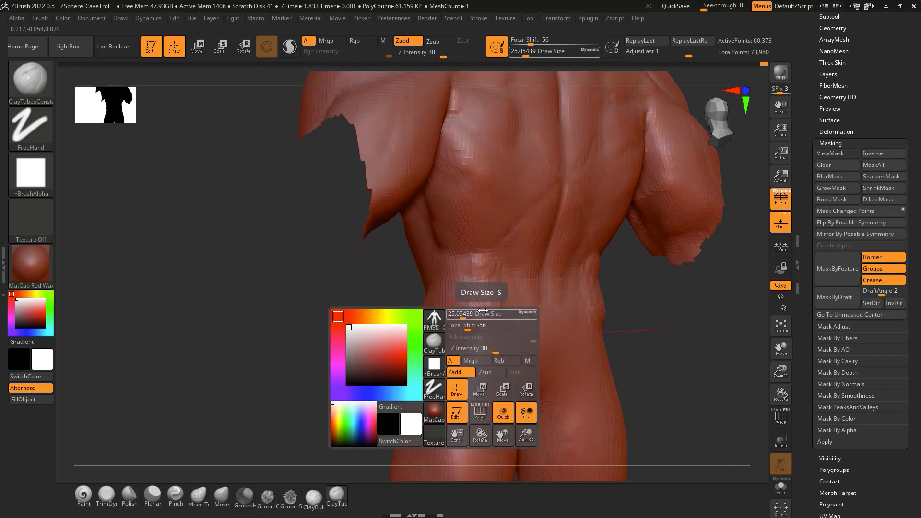
pyautogui.press('ctrl')
pyautogui.moveTo(504, 283)
pyautogui.mouseDown()
pyautogui.moveTo(499, 272)
pyautogui.moveTo(512, 256)
pyautogui.mouseUp()
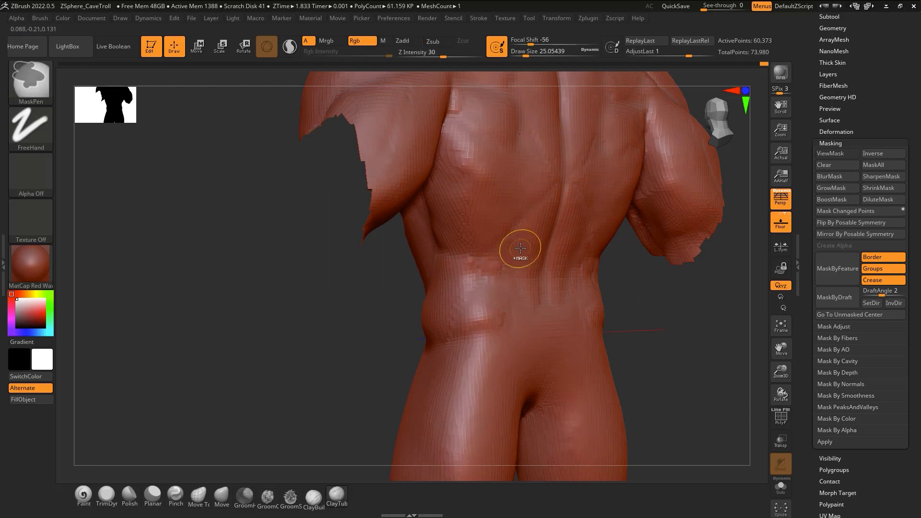
pyautogui.moveTo(516, 254); pyautogui.dragTo(490, 279, button='right')
pyautogui.rightClick(491, 279)
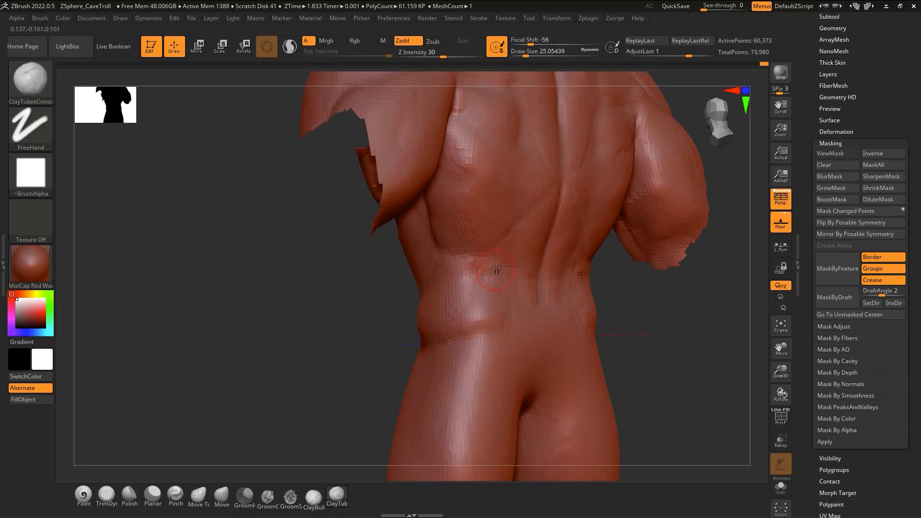
pyautogui.moveTo(501, 298); pyautogui.dragTo(493, 261)
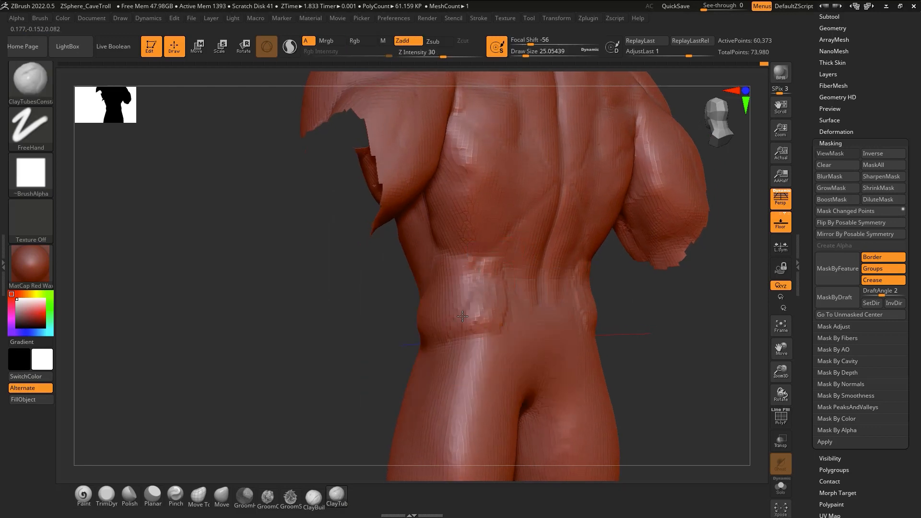
# Refine the oblique where it meets the hip crest with ClayTubes, smoothing it from front to back
pyautogui.moveTo(468, 301)
pyautogui.mouseDown(button='right')
pyautogui.moveTo(479, 288)
pyautogui.moveTo(459, 294)
pyautogui.moveTo(420, 283)
pyautogui.mouseUp(button='right')
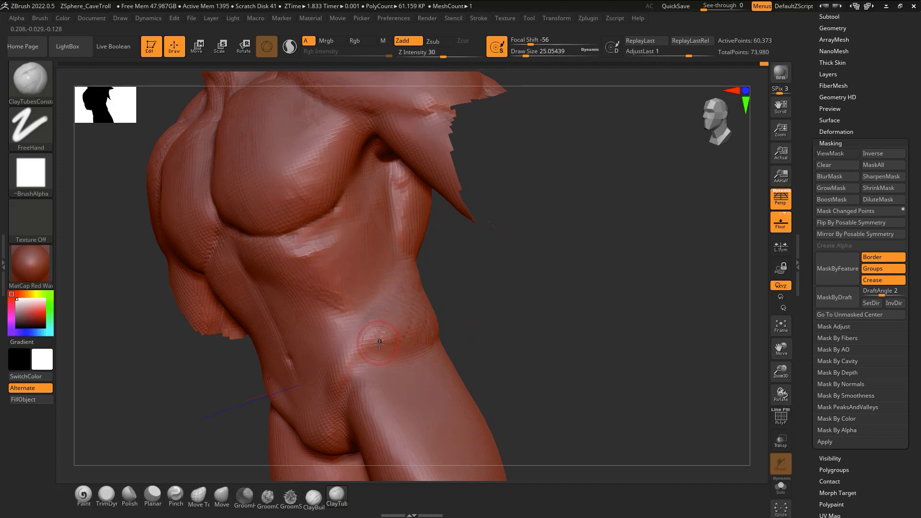
pyautogui.moveTo(384, 307); pyautogui.dragTo(397, 315, button='right')
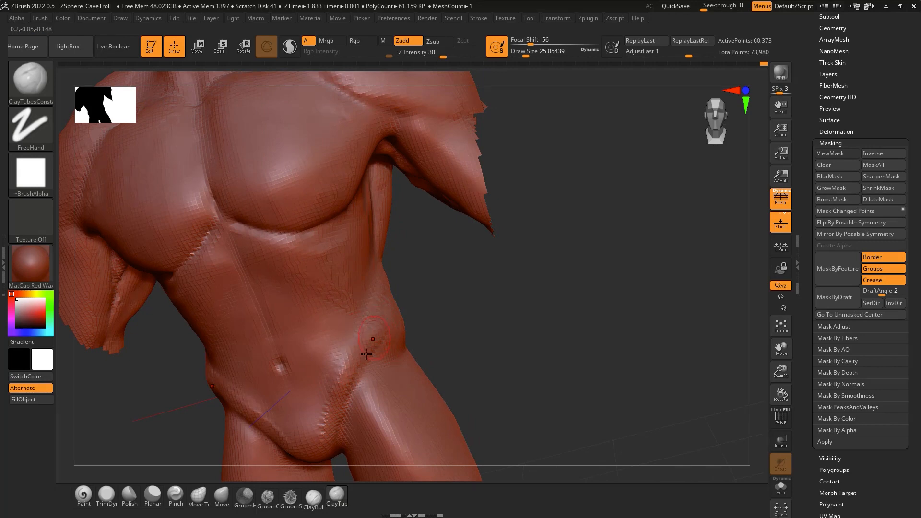
pyautogui.press('shift')
pyautogui.moveTo(383, 298)
pyautogui.mouseDown(button='right')
pyautogui.moveTo(395, 346)
pyautogui.moveTo(457, 279)
pyautogui.mouseUp(button='right')
pyautogui.press('shift')
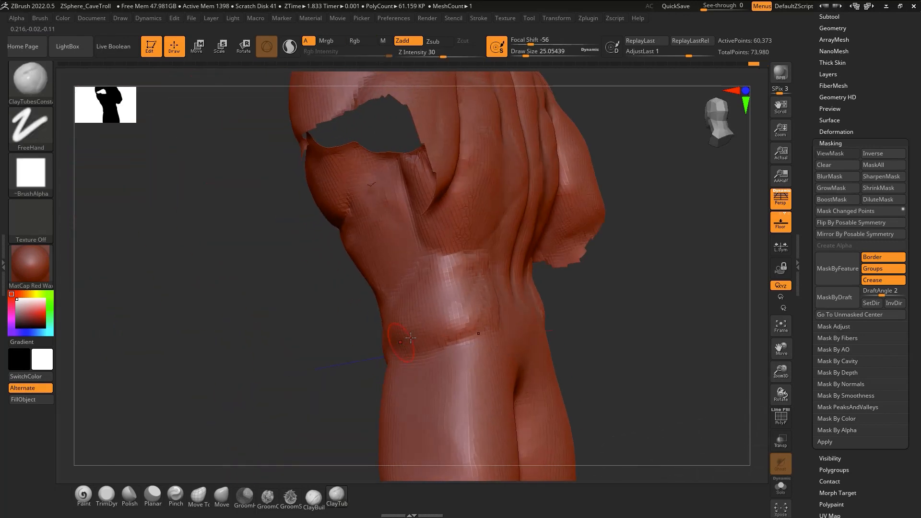
pyautogui.press('shift')
# Add ClayTubes volume to the upper outer thigh below the hip and smooth it into the leg
pyautogui.moveTo(456, 323); pyautogui.dragTo(547, 333, button='right')
pyautogui.press('ctrl')
pyautogui.moveTo(440, 324)
pyautogui.mouseDown(button='right')
pyautogui.moveTo(422, 304)
pyautogui.moveTo(393, 406)
pyautogui.moveTo(466, 351)
pyautogui.mouseUp(button='right')
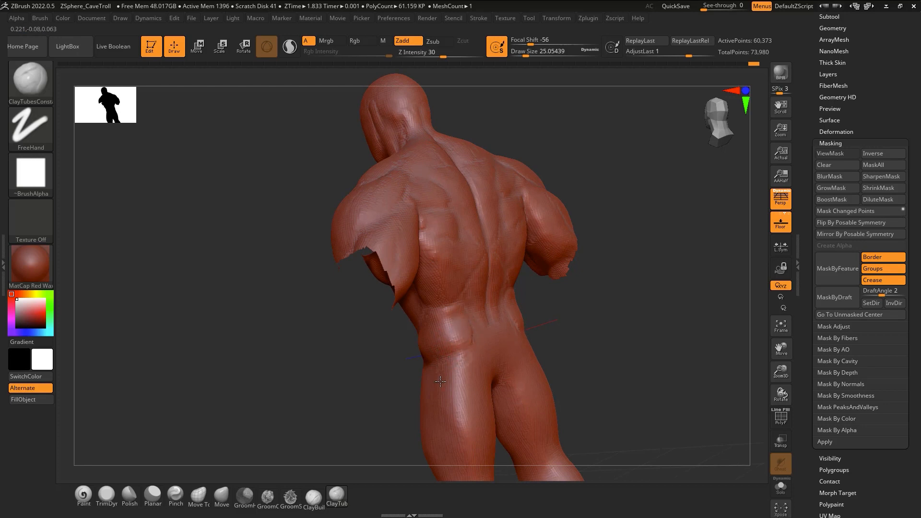
pyautogui.press('shift')
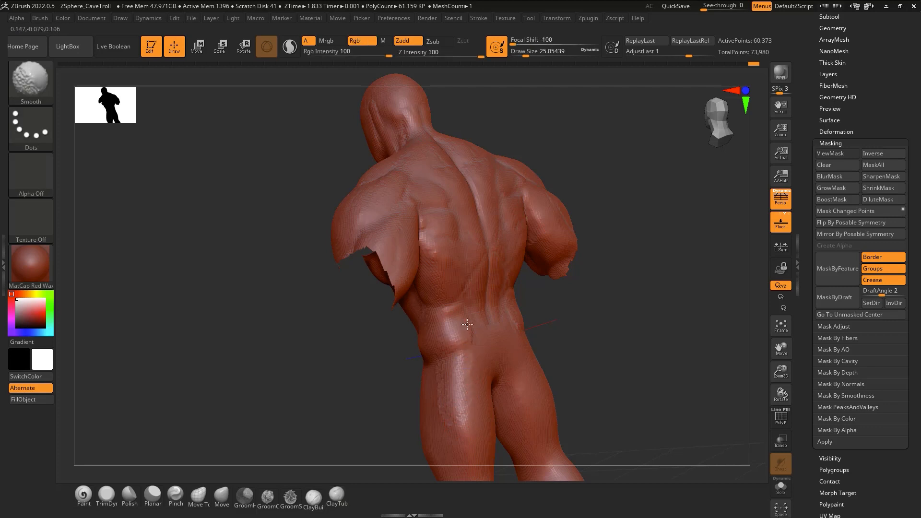
pyautogui.keyDown('shift'); pyautogui.moveTo(439, 405); pyautogui.dragTo(470, 417); pyautogui.keyUp('shift')
pyautogui.moveTo(365, 408); pyautogui.dragTo(440, 428)
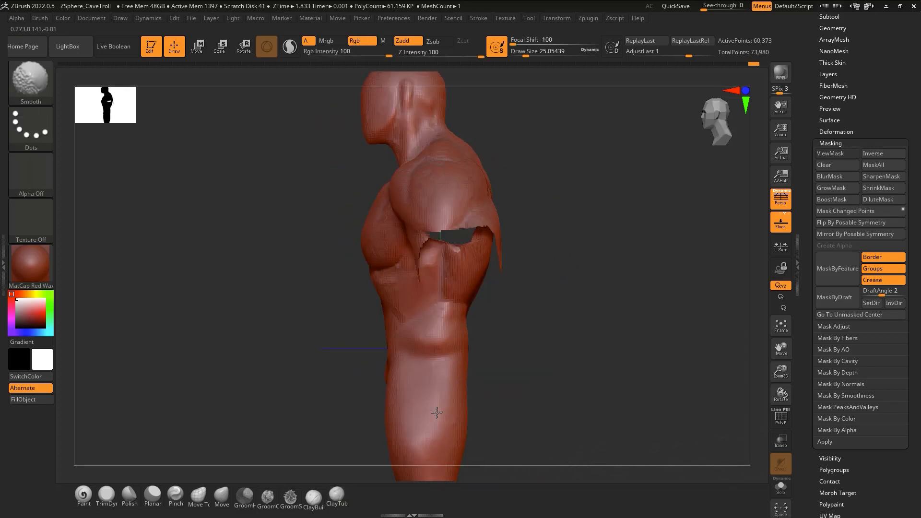
pyautogui.moveTo(449, 373)
pyautogui.mouseDown(button='right')
pyautogui.moveTo(498, 360)
pyautogui.moveTo(463, 338)
pyautogui.moveTo(469, 376)
pyautogui.moveTo(456, 358)
pyautogui.moveTo(456, 302)
pyautogui.mouseUp(button='right')
# Build up the lower abdomen between the navel and pubic mound with ClayTubes and smooth the added strokes
pyautogui.click(703, 128)
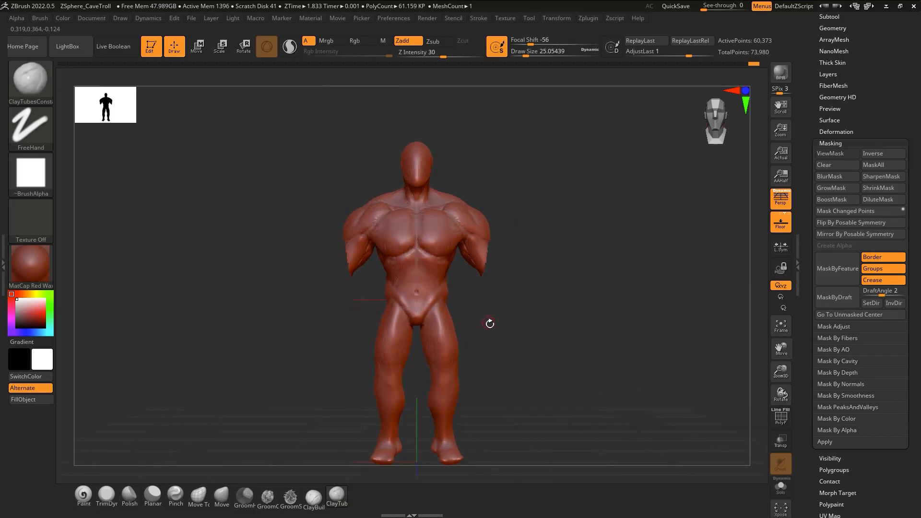
pyautogui.keyDown('ctrl'); pyautogui.moveTo(488, 324); pyautogui.dragTo(450, 363, button='right'); pyautogui.keyUp('ctrl')
pyautogui.keyDown('alt'); pyautogui.moveTo(433, 319); pyautogui.dragTo(427, 327, button='right'); pyautogui.keyUp('alt')
pyautogui.keyDown('alt'); pyautogui.moveTo(407, 283); pyautogui.dragTo(405, 316, button='right'); pyautogui.keyUp('alt')
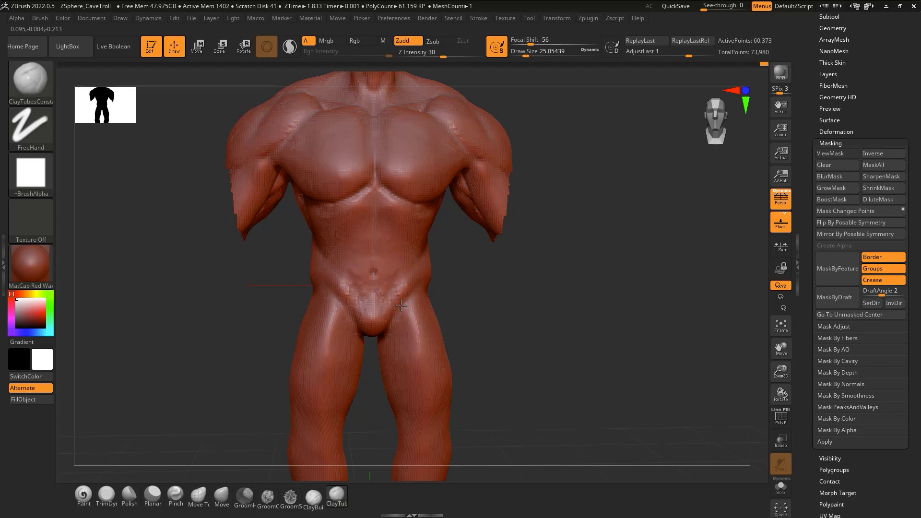
pyautogui.press('shift')
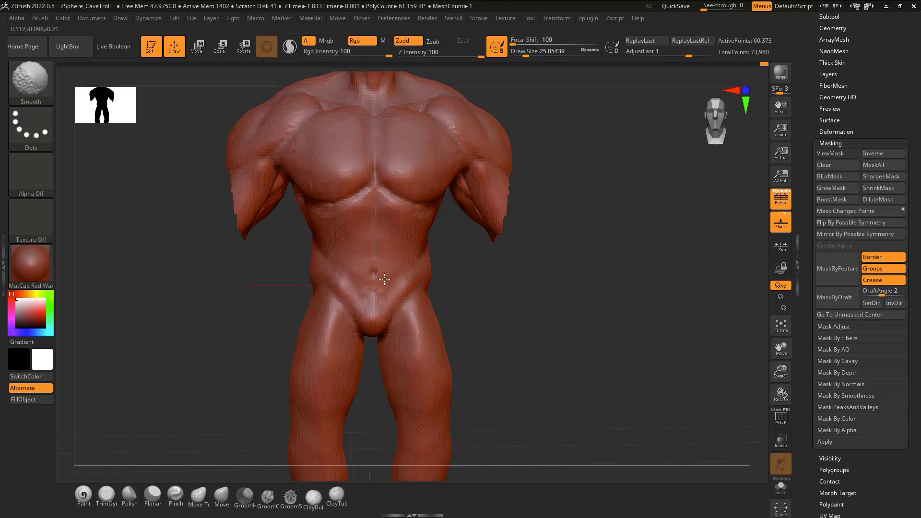
# Smooth the lower abdomen and groin creases on both sides of the pubic mound
pyautogui.moveTo(426, 280); pyautogui.dragTo(404, 256, button='right')
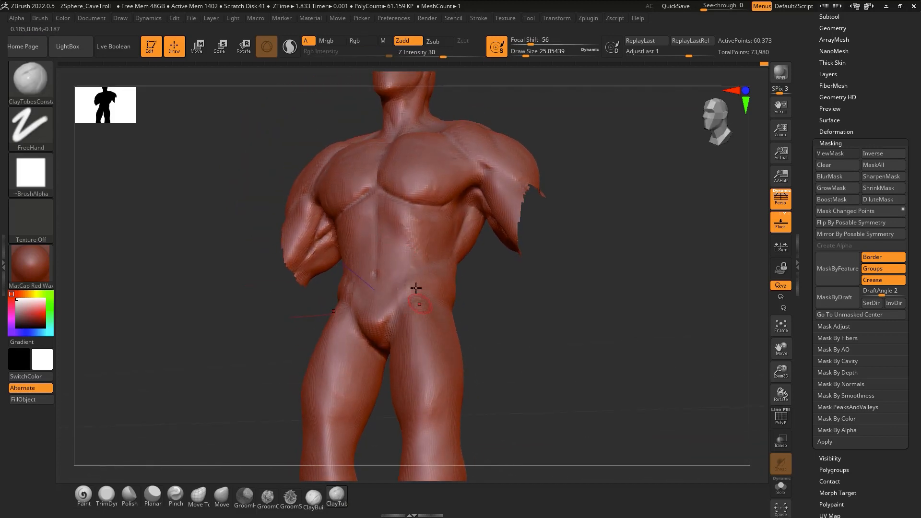
pyautogui.moveTo(413, 290)
pyautogui.keyDown('shift'); pyautogui.mouseDown()
pyautogui.moveTo(402, 294)
pyautogui.moveTo(404, 271)
pyautogui.mouseUp(); pyautogui.keyUp('shift')
pyautogui.moveTo(417, 294)
pyautogui.mouseDown(button='right')
pyautogui.moveTo(435, 326)
pyautogui.moveTo(423, 340)
pyautogui.moveTo(401, 334)
pyautogui.moveTo(415, 285)
pyautogui.moveTo(411, 205)
pyautogui.moveTo(403, 309)
pyautogui.mouseUp(button='right')
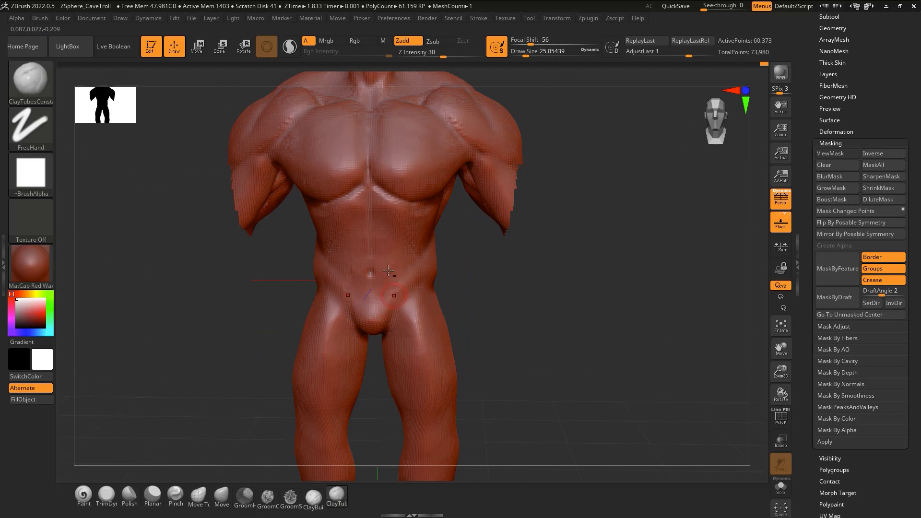
pyautogui.press('shift')
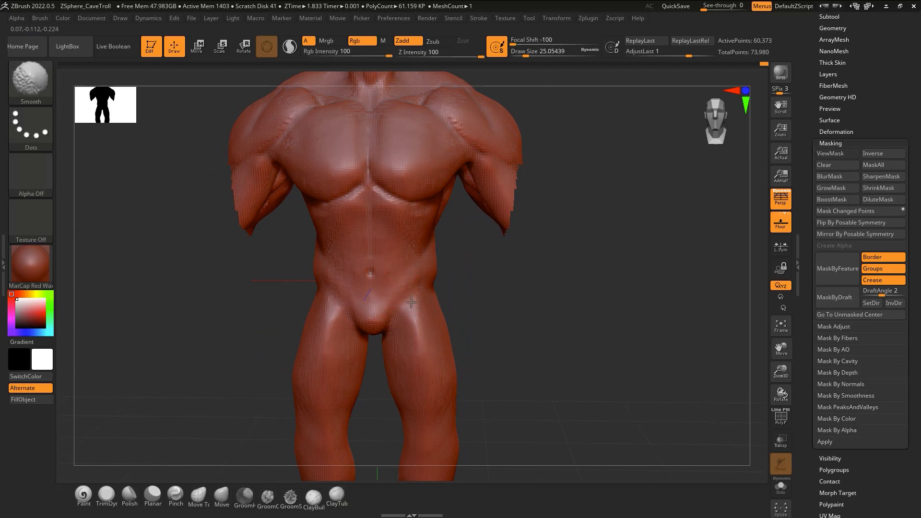
pyautogui.moveTo(411, 302)
pyautogui.mouseDown(button='right')
pyautogui.moveTo(423, 178)
pyautogui.moveTo(418, 326)
pyautogui.moveTo(430, 359)
pyautogui.moveTo(434, 336)
pyautogui.moveTo(422, 345)
pyautogui.mouseUp(button='right')
pyautogui.rightClick(402, 382)
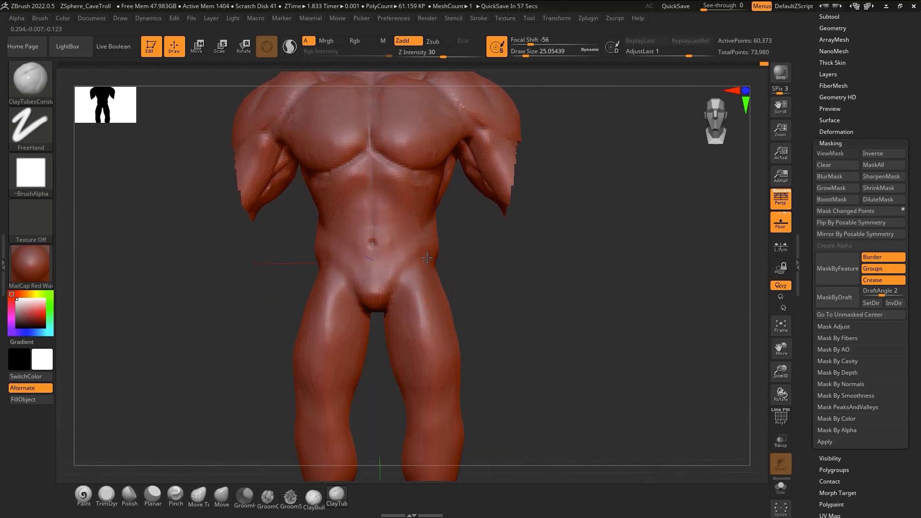
# Build up the sartorius line from the front of the hip down the inner thigh with ClayTubes and smooth it
pyautogui.moveTo(427, 258); pyautogui.dragTo(425, 262)
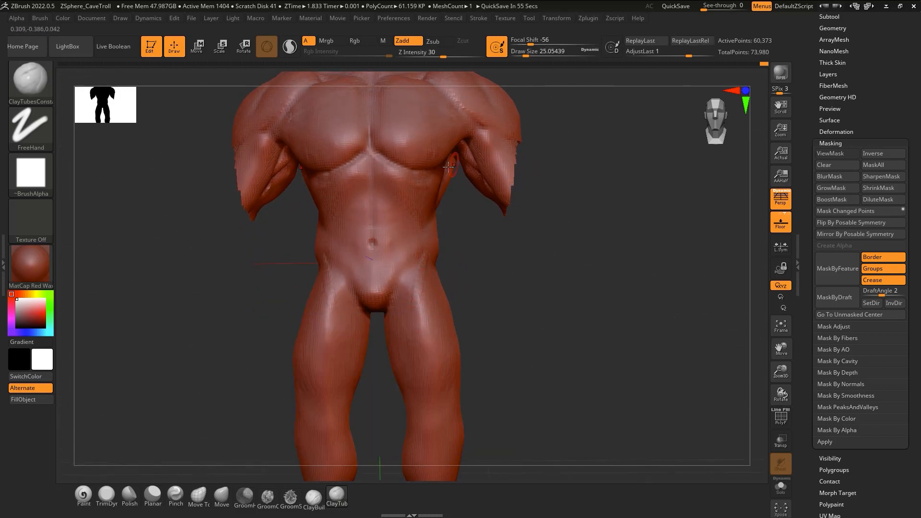
pyautogui.moveTo(448, 166); pyautogui.dragTo(437, 181, button='right')
pyautogui.moveTo(411, 232); pyautogui.dragTo(431, 278, button='right')
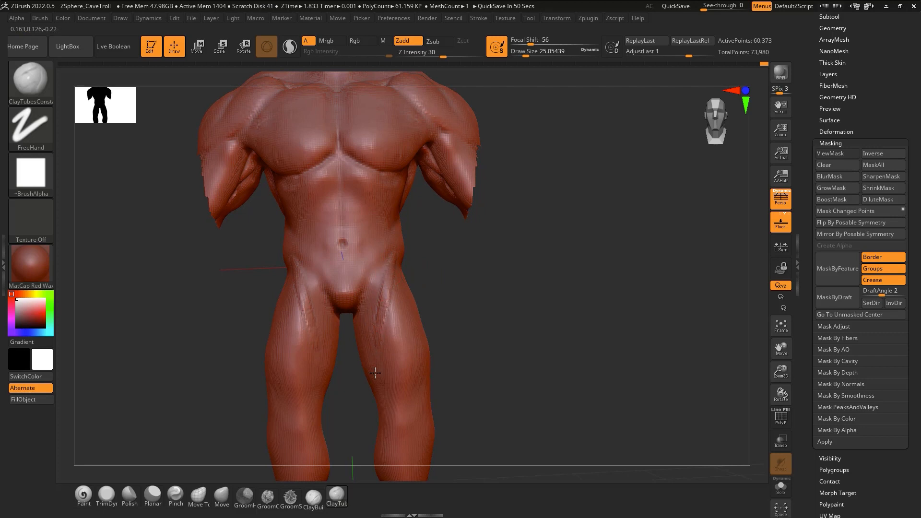
pyautogui.moveTo(385, 343)
pyautogui.mouseDown(button='right')
pyautogui.moveTo(397, 320)
pyautogui.moveTo(382, 292)
pyautogui.mouseUp(button='right')
pyautogui.press('ctrl')
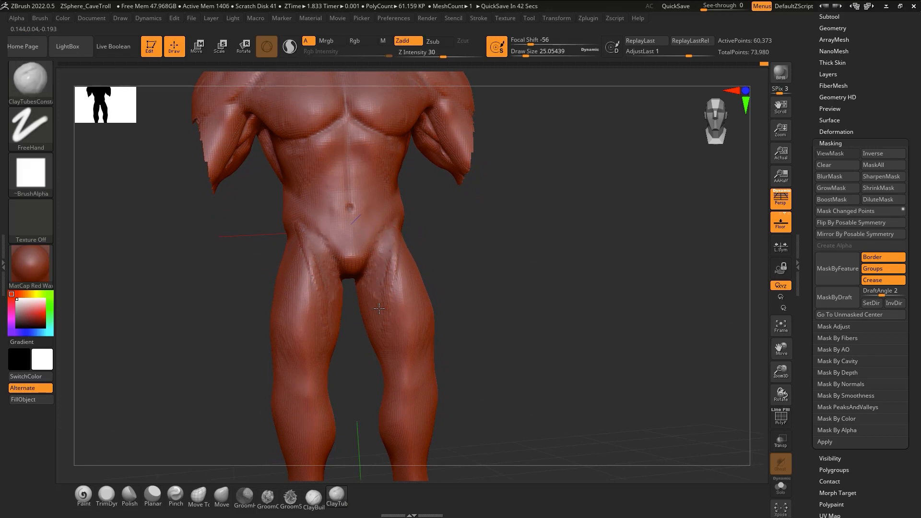
pyautogui.press('shift')
pyautogui.moveTo(388, 358)
pyautogui.mouseDown(button='right')
pyautogui.moveTo(391, 298)
pyautogui.moveTo(415, 368)
pyautogui.mouseUp(button='right')
pyautogui.rightClick(414, 368)
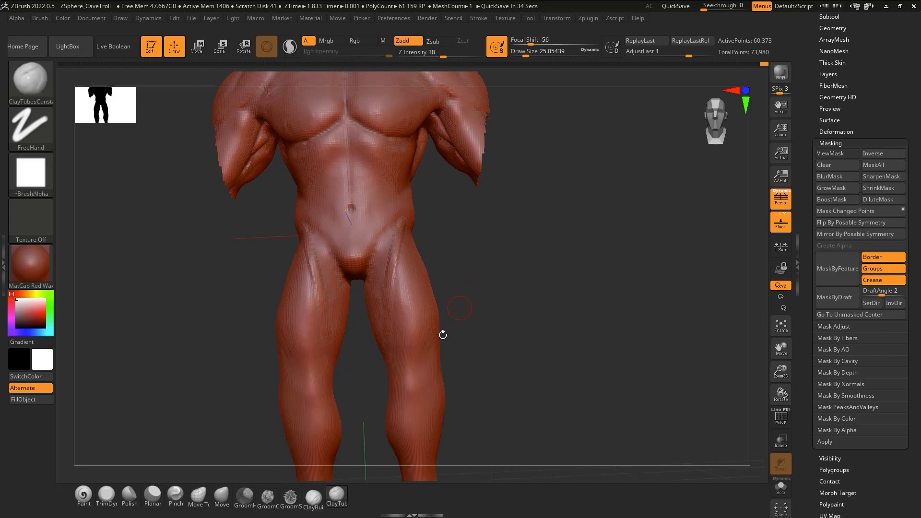
# Block in the kneecaps with ClayTubes strokes on the front of both knees
pyautogui.moveTo(442, 334)
pyautogui.keyDown('ctrl'); pyautogui.mouseDown(button='right')
pyautogui.moveTo(429, 336)
pyautogui.moveTo(431, 376)
pyautogui.moveTo(436, 358)
pyautogui.mouseUp(button='right'); pyautogui.keyUp('ctrl')
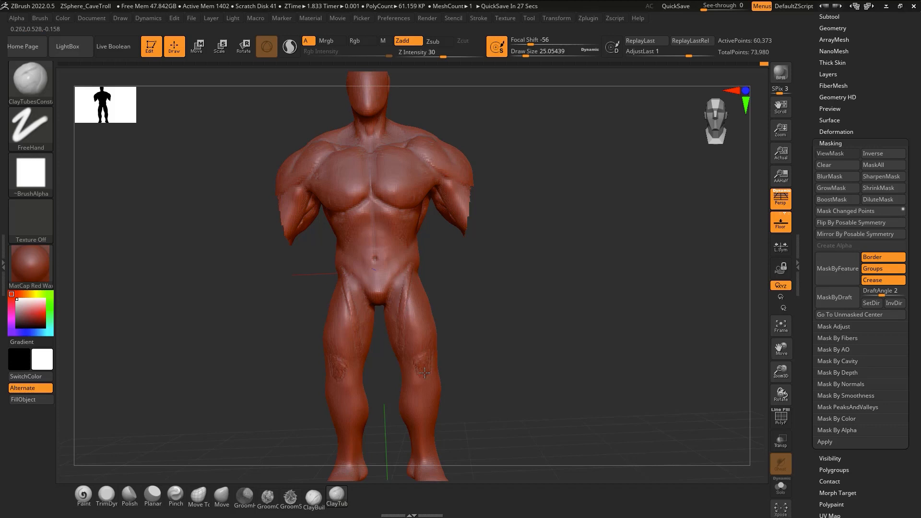
pyautogui.moveTo(455, 317)
pyautogui.mouseDown(button='right')
pyautogui.moveTo(456, 342)
pyautogui.moveTo(473, 284)
pyautogui.moveTo(471, 304)
pyautogui.mouseUp(button='right')
pyautogui.moveTo(469, 315)
pyautogui.keyDown('ctrl'); pyautogui.mouseDown(button='right')
pyautogui.moveTo(456, 350)
pyautogui.moveTo(436, 343)
pyautogui.mouseUp(button='right'); pyautogui.keyUp('ctrl')
pyautogui.moveTo(407, 318)
pyautogui.mouseDown()
pyautogui.moveTo(434, 318)
pyautogui.moveTo(421, 313)
pyautogui.moveTo(424, 320)
pyautogui.mouseUp()
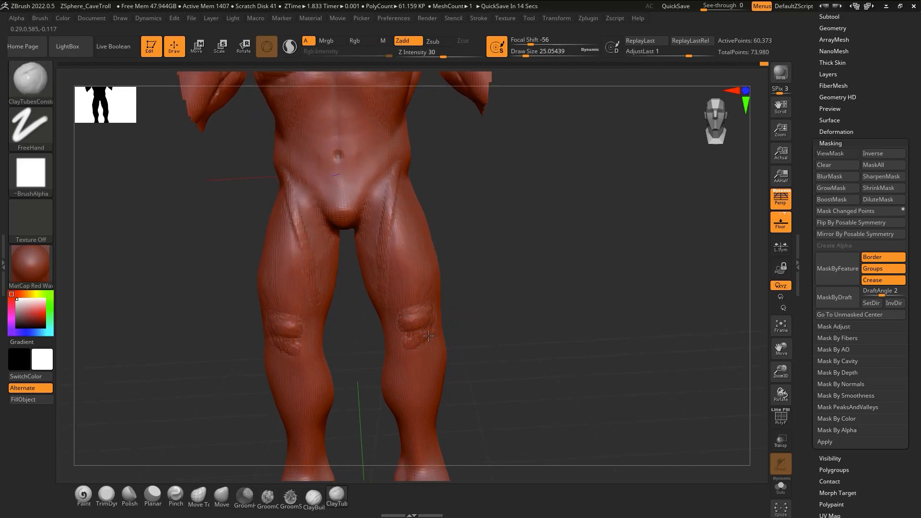
pyautogui.hotkey('ctrl', 'z')
pyautogui.moveTo(435, 308)
pyautogui.mouseDown(button='right')
pyautogui.moveTo(448, 292)
pyautogui.moveTo(468, 289)
pyautogui.moveTo(448, 303)
pyautogui.moveTo(416, 275)
pyautogui.mouseUp(button='right')
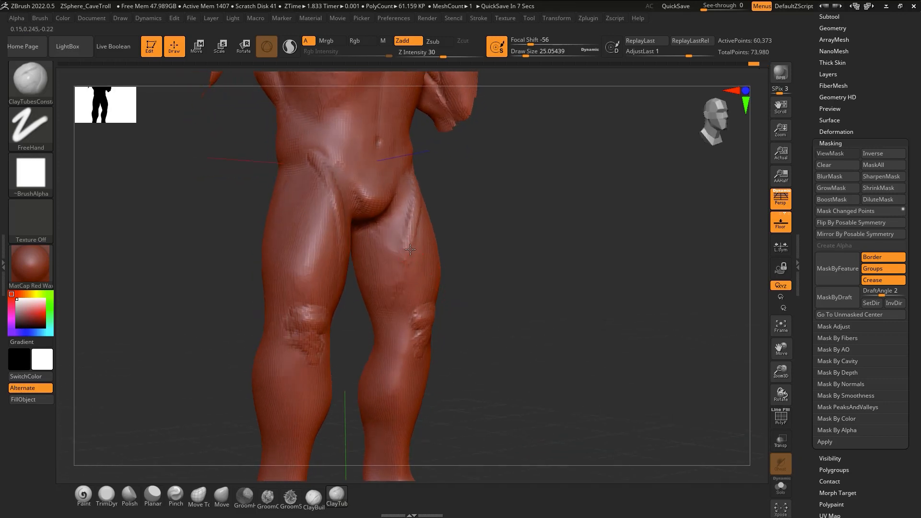
# Add long ClayTubes strokes along the inner thigh from groin to knee, smoothing them into the leg and kneecap
pyautogui.moveTo(400, 336); pyautogui.dragTo(402, 349)
pyautogui.moveTo(401, 264); pyautogui.dragTo(403, 336)
pyautogui.moveTo(399, 286); pyautogui.dragTo(400, 342)
pyautogui.moveTo(402, 229); pyautogui.dragTo(407, 243)
pyautogui.moveTo(412, 206)
pyautogui.mouseDown(button='right')
pyautogui.moveTo(383, 235)
pyautogui.moveTo(379, 264)
pyautogui.mouseUp(button='right')
pyautogui.keyDown('shift'); pyautogui.moveTo(411, 226); pyautogui.dragTo(407, 251); pyautogui.keyUp('shift')
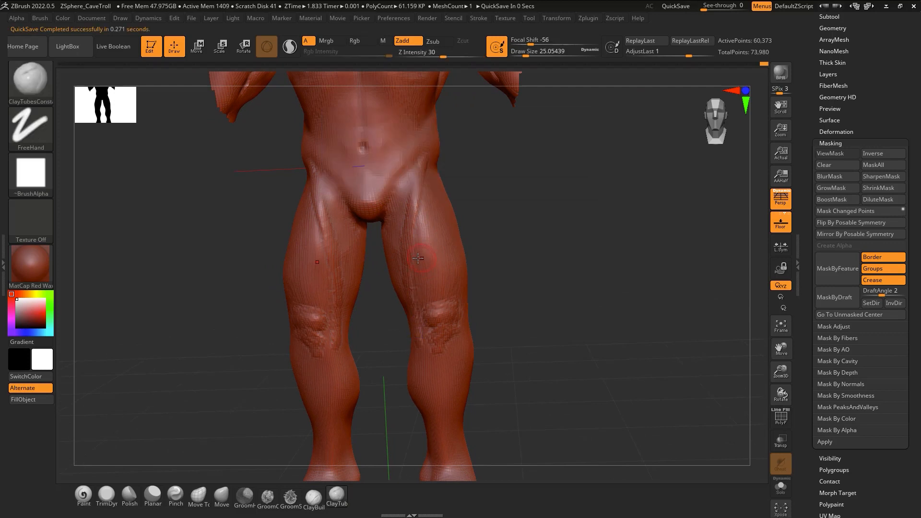
pyautogui.moveTo(407, 288)
pyautogui.keyDown('shift'); pyautogui.mouseDown()
pyautogui.moveTo(418, 328)
pyautogui.moveTo(439, 338)
pyautogui.moveTo(431, 314)
pyautogui.mouseUp(); pyautogui.keyUp('shift')
pyautogui.moveTo(421, 294); pyautogui.dragTo(438, 267, button='right')
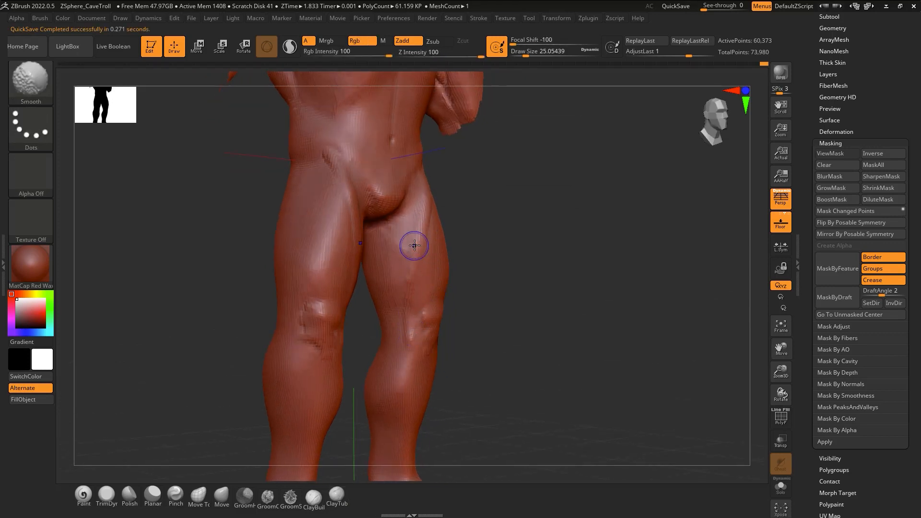
pyautogui.moveTo(377, 212); pyautogui.dragTo(366, 214, button='right')
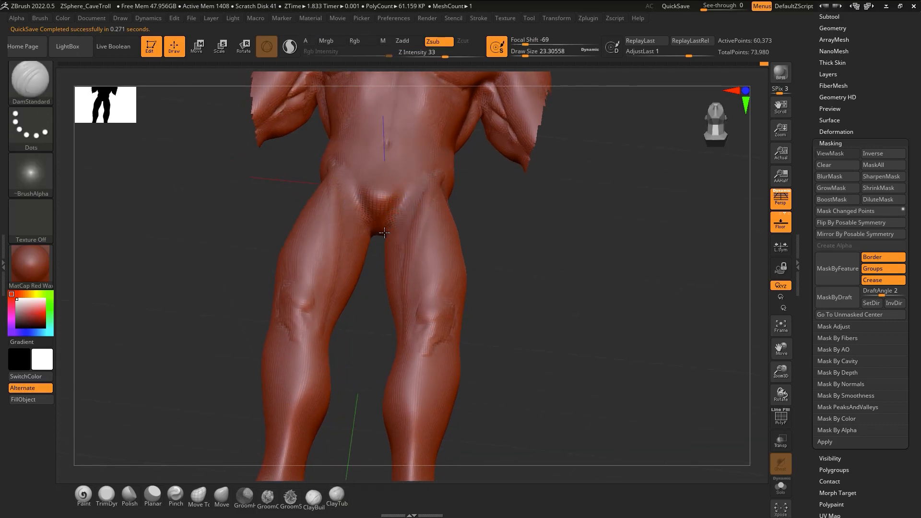
# Adjust the outer silhouette of the thighs and knees from the front with the Move brush
pyautogui.moveTo(405, 242); pyautogui.dragTo(407, 306, button='right')
pyautogui.press('f')
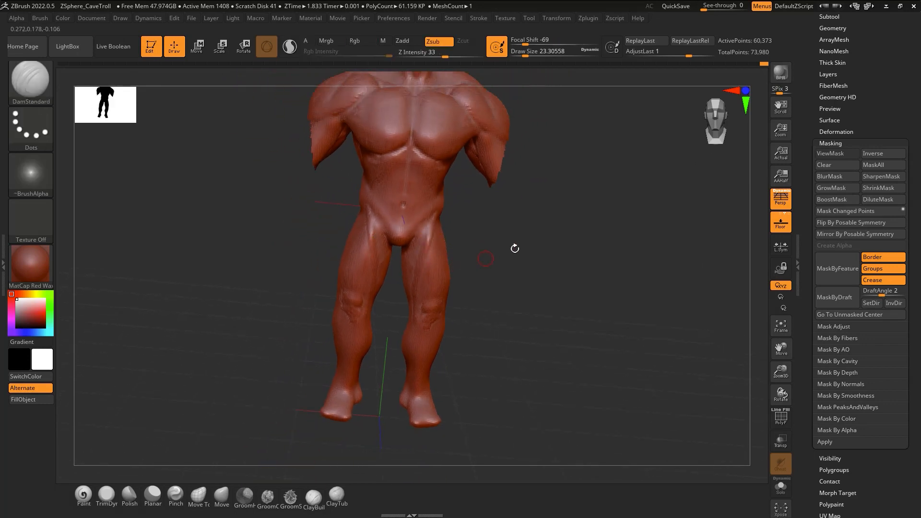
pyautogui.moveTo(497, 259)
pyautogui.mouseDown(button='right')
pyautogui.moveTo(494, 302)
pyautogui.moveTo(472, 293)
pyautogui.mouseUp(button='right')
pyautogui.press('b')
pyautogui.press('m')
pyautogui.press('v')
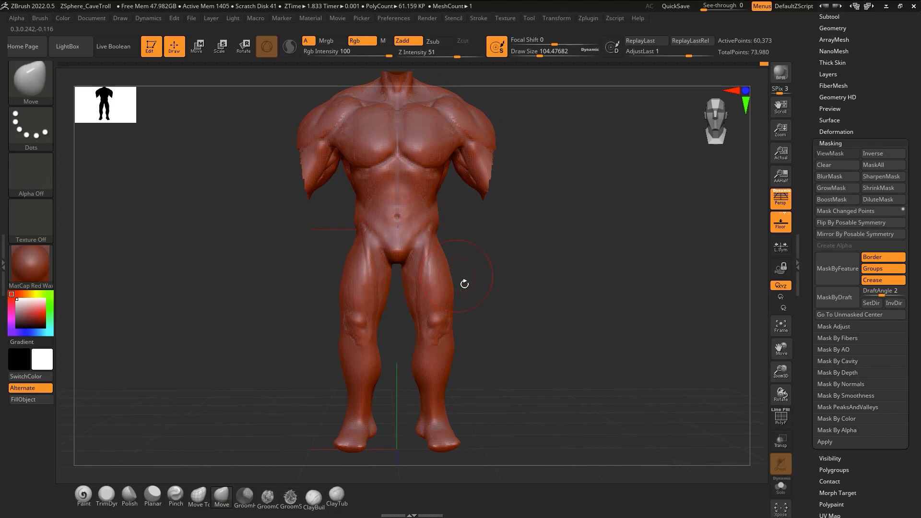
pyautogui.moveTo(466, 268); pyautogui.dragTo(463, 269)
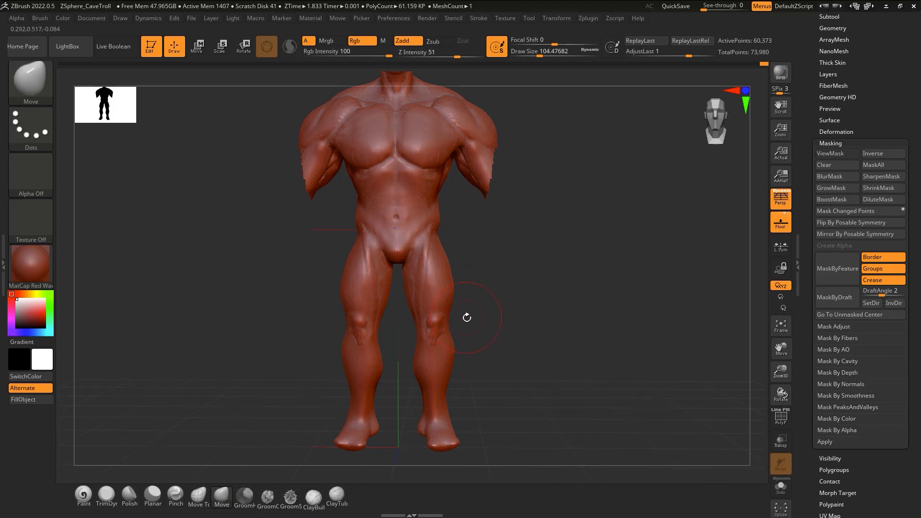
pyautogui.moveTo(464, 283); pyautogui.dragTo(467, 312)
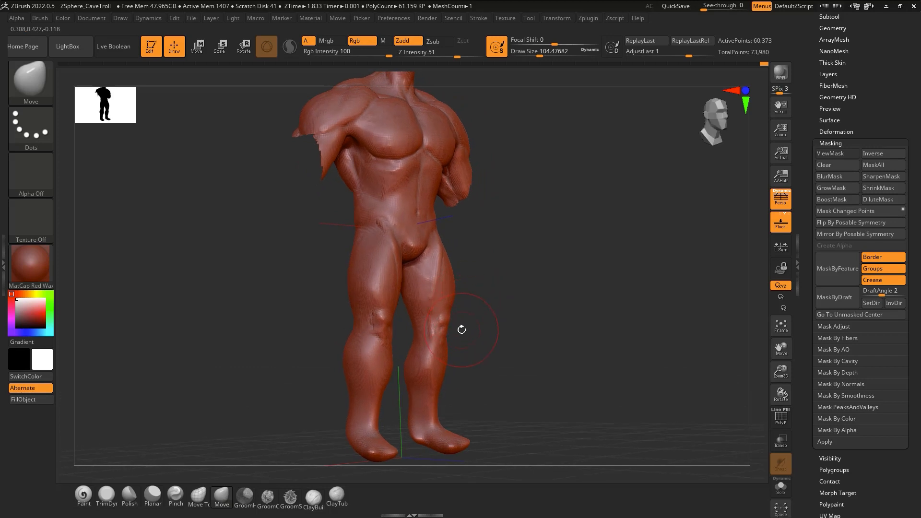
# Build up the lower inner thigh and the inner side of the knee with ClayTubes
pyautogui.press('b')
pyautogui.press('c')
pyautogui.press('t')
pyautogui.press('space')
pyautogui.moveTo(469, 295)
pyautogui.mouseDown()
pyautogui.moveTo(463, 328)
pyautogui.moveTo(453, 297)
pyautogui.moveTo(455, 329)
pyautogui.moveTo(403, 278)
pyautogui.mouseUp()
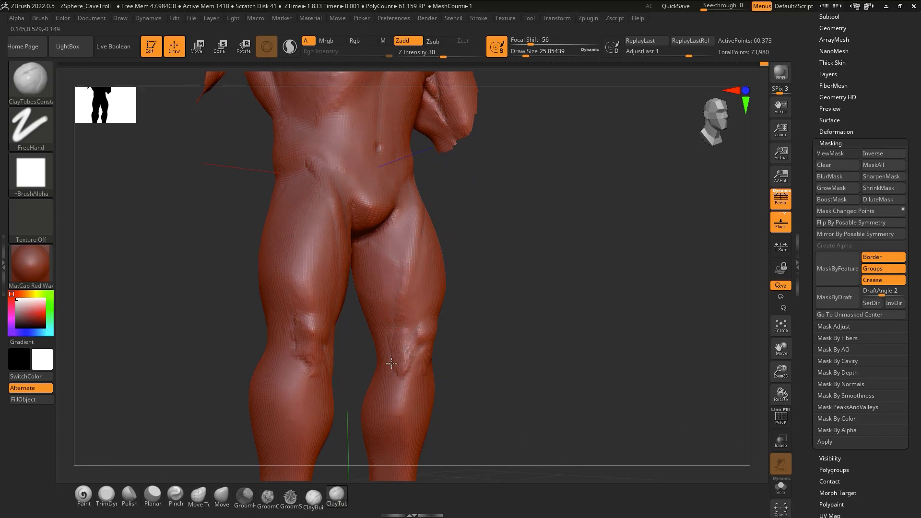
pyautogui.moveTo(384, 326); pyautogui.dragTo(370, 266, button='right')
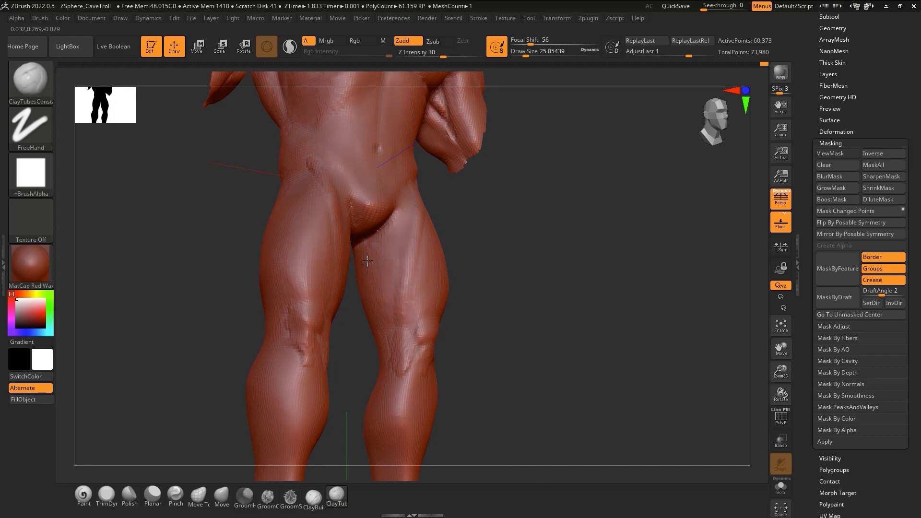
pyautogui.moveTo(400, 361); pyautogui.dragTo(383, 326, button='right')
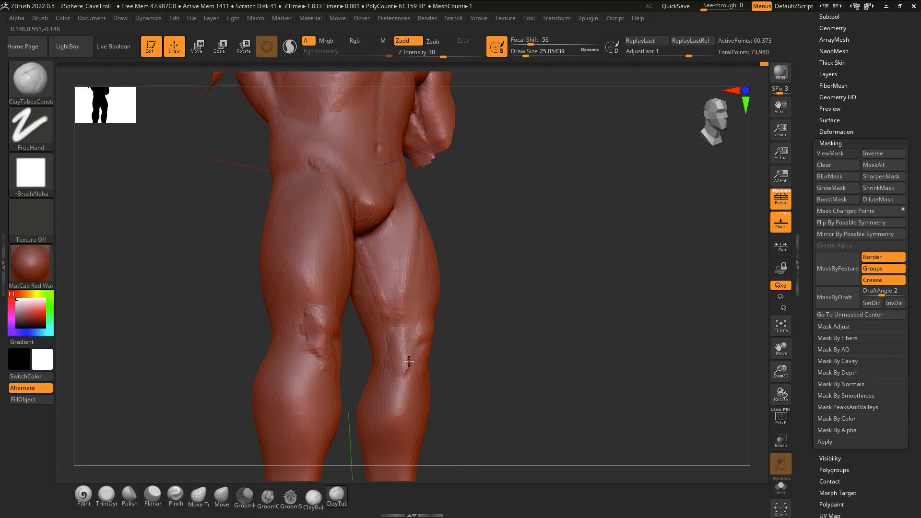
pyautogui.moveTo(407, 364); pyautogui.dragTo(411, 325, button='right')
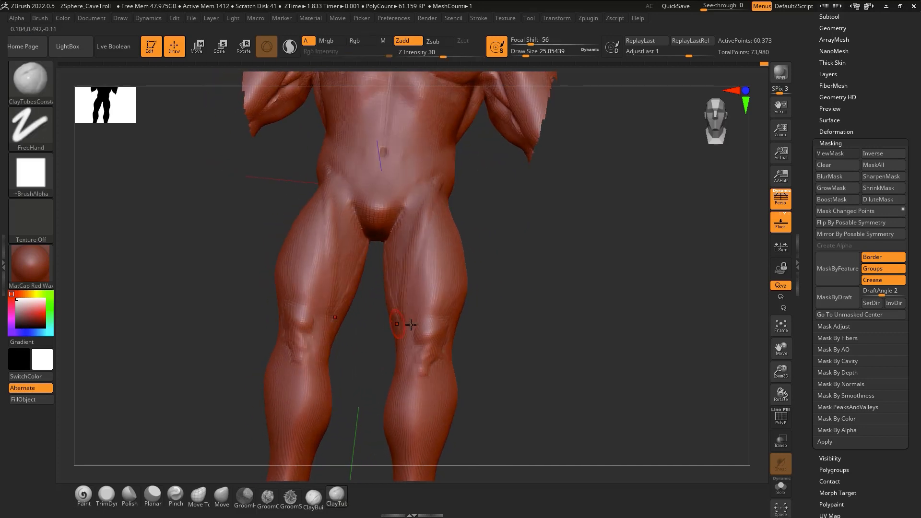
# Refine the forms around and just above the kneecap with ClayTubes strokes
pyautogui.moveTo(431, 373); pyautogui.dragTo(431, 299, button='right')
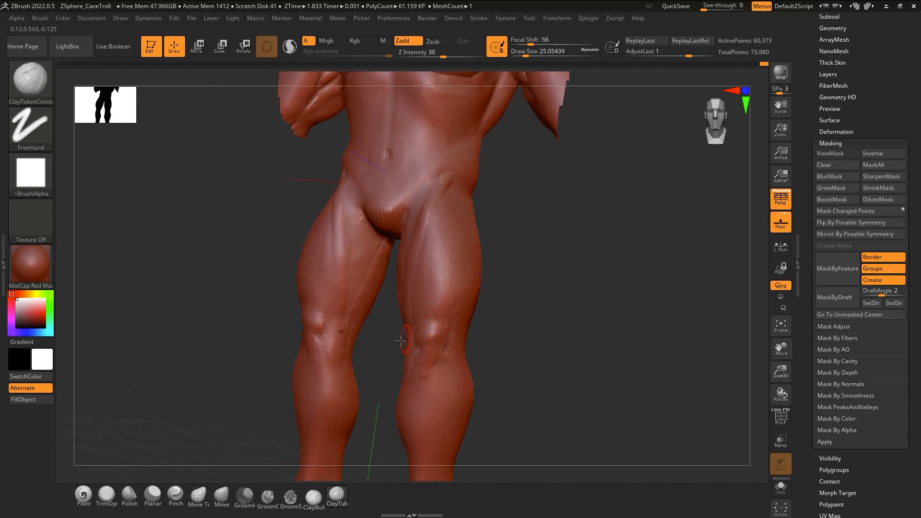
pyautogui.moveTo(456, 350); pyautogui.dragTo(455, 317, button='right')
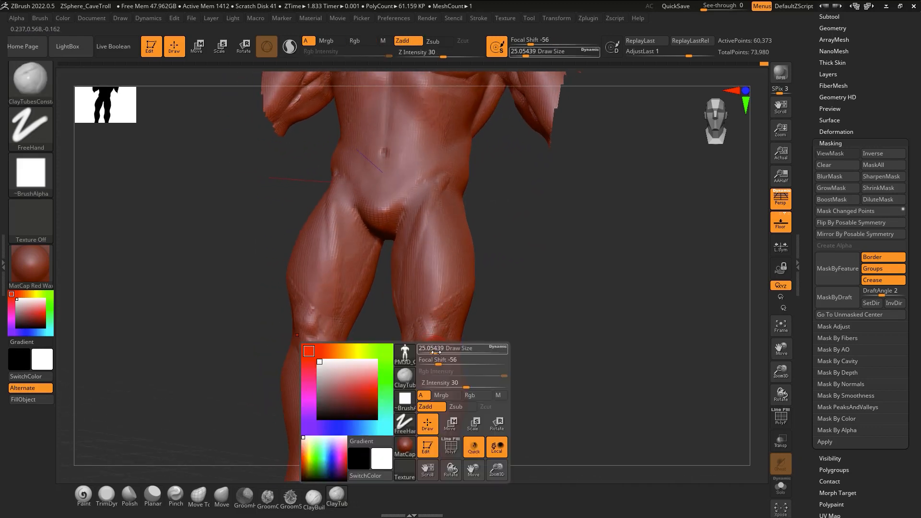
pyautogui.moveTo(431, 321)
pyautogui.mouseDown()
pyautogui.moveTo(413, 333)
pyautogui.moveTo(433, 315)
pyautogui.mouseUp()
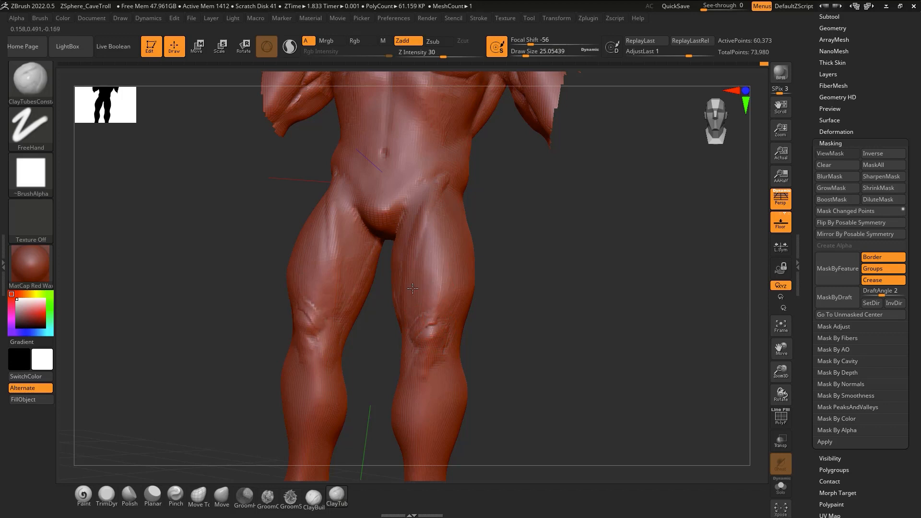
# Outline and fill the central quadriceps muscle from the upper thigh to above the kneecap with ClayTubes
pyautogui.moveTo(418, 262); pyautogui.dragTo(432, 276, button='right')
pyautogui.moveTo(423, 240); pyautogui.dragTo(411, 314)
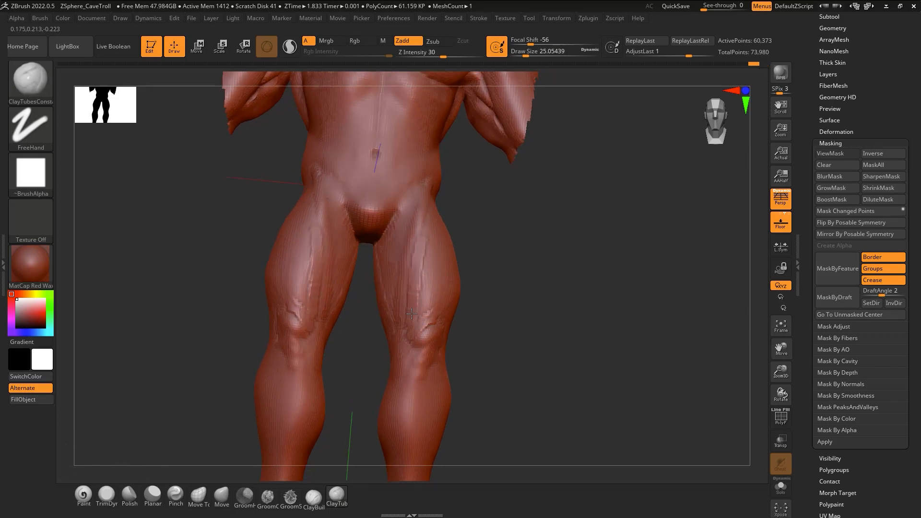
pyautogui.moveTo(416, 280); pyautogui.dragTo(429, 228, button='right')
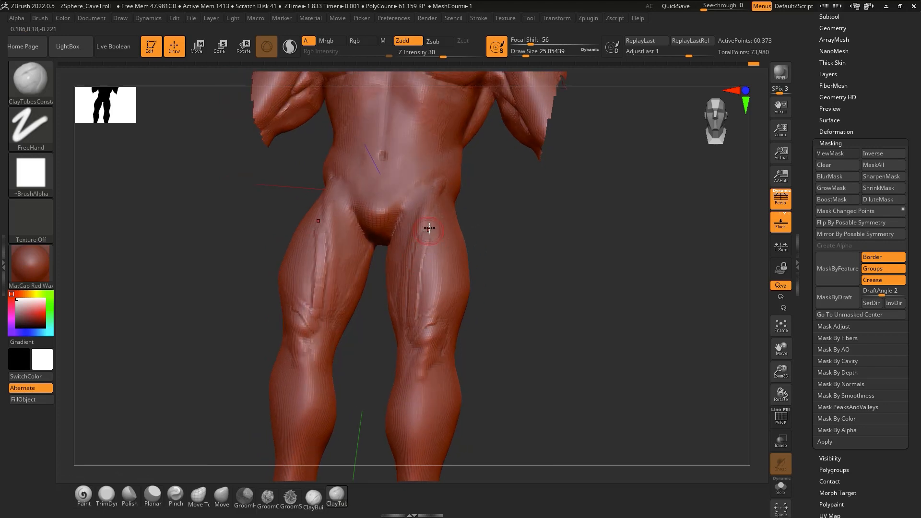
pyautogui.moveTo(439, 313); pyautogui.dragTo(434, 313, button='right')
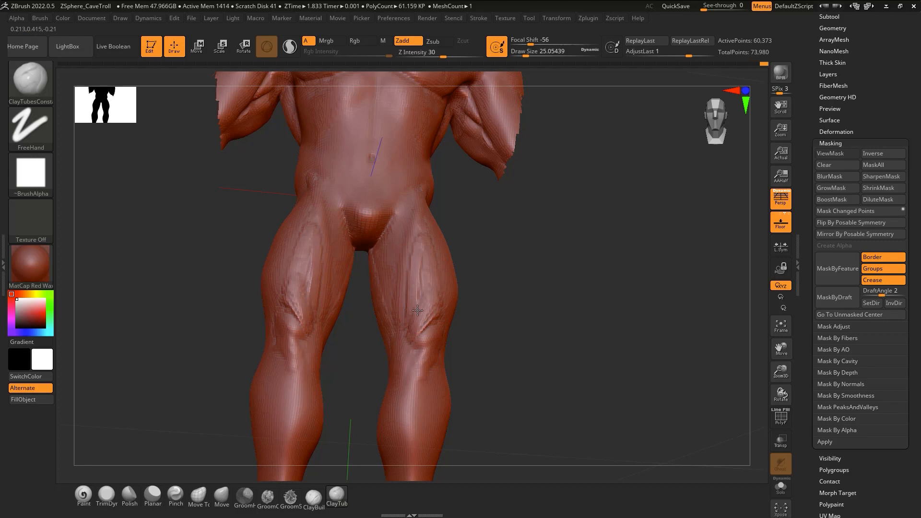
pyautogui.moveTo(417, 311); pyautogui.dragTo(422, 290)
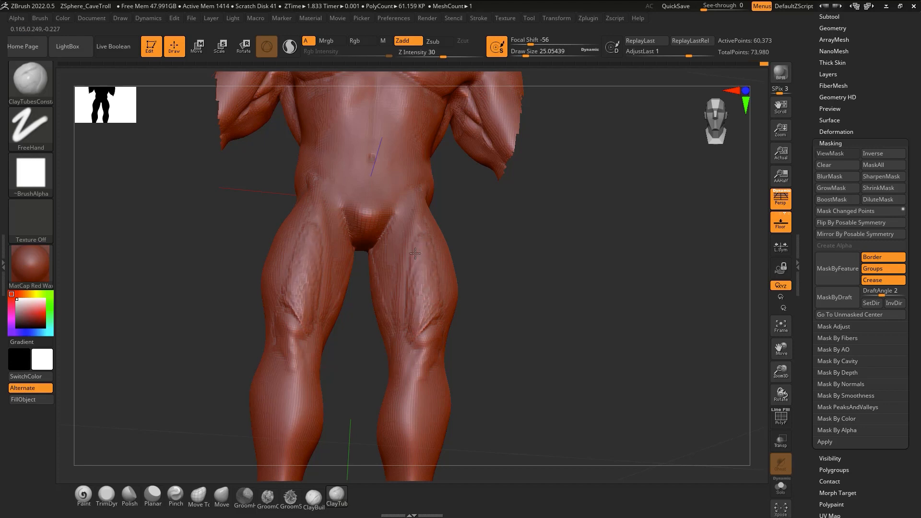
pyautogui.moveTo(429, 275); pyautogui.dragTo(427, 256, button='right')
pyautogui.moveTo(424, 321)
pyautogui.mouseDown(button='right')
pyautogui.moveTo(432, 305)
pyautogui.moveTo(414, 330)
pyautogui.mouseUp(button='right')
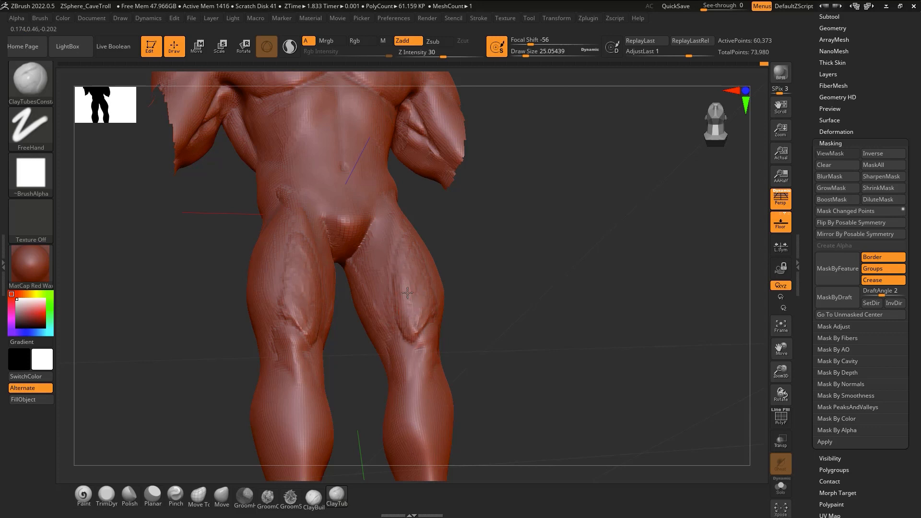
# Smooth the quadriceps strokes on the front of the thigh down toward the inner knee
pyautogui.moveTo(408, 292); pyautogui.dragTo(410, 269, button='right')
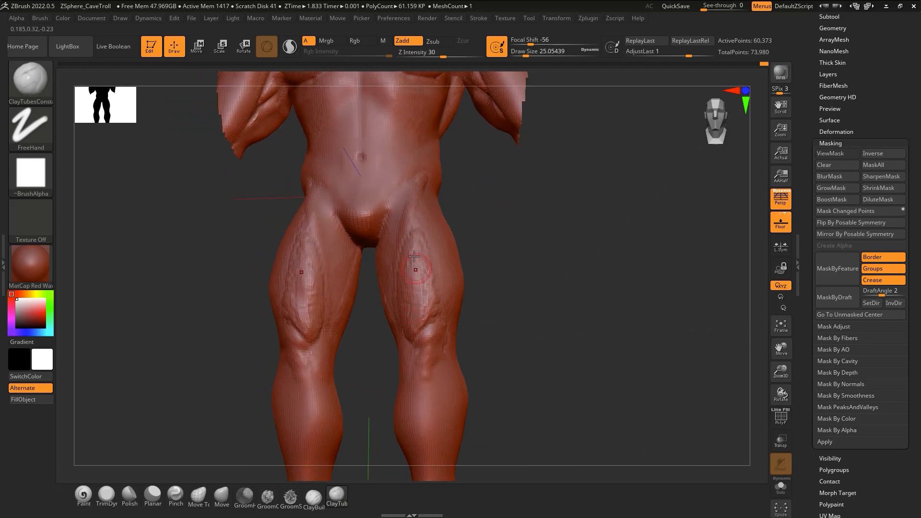
pyautogui.press('shift')
pyautogui.keyDown('shift'); pyautogui.moveTo(428, 299); pyautogui.dragTo(408, 327); pyautogui.keyUp('shift')
# Build up the front thigh muscle from the hip bone down toward the knee with ClayTubes strokes
pyautogui.moveTo(433, 269)
pyautogui.mouseDown(button='right')
pyautogui.moveTo(414, 269)
pyautogui.moveTo(411, 298)
pyautogui.moveTo(441, 297)
pyautogui.moveTo(440, 206)
pyautogui.mouseUp(button='right')
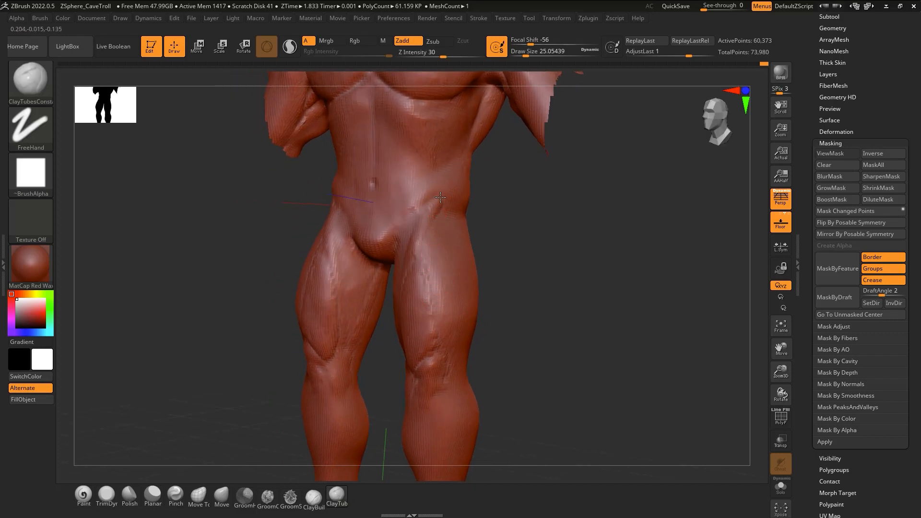
pyautogui.moveTo(433, 217); pyautogui.dragTo(429, 310)
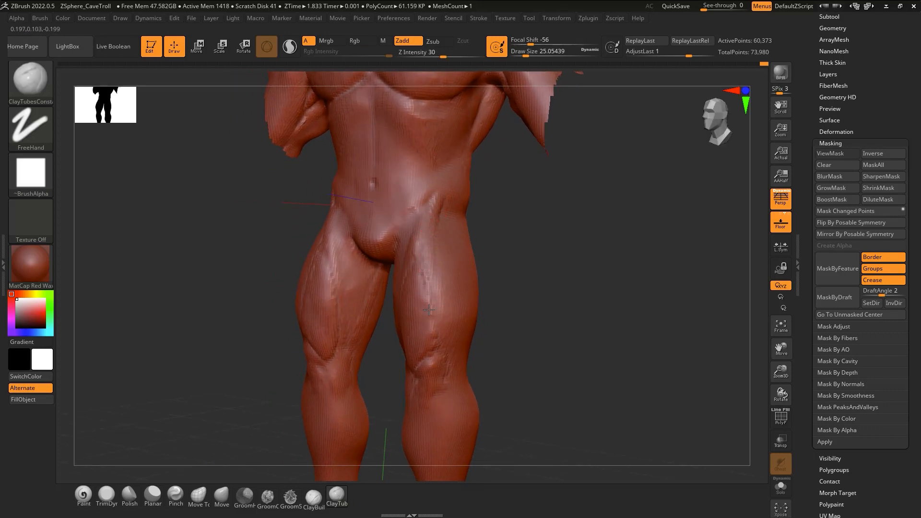
pyautogui.moveTo(421, 310); pyautogui.dragTo(427, 353, button='right')
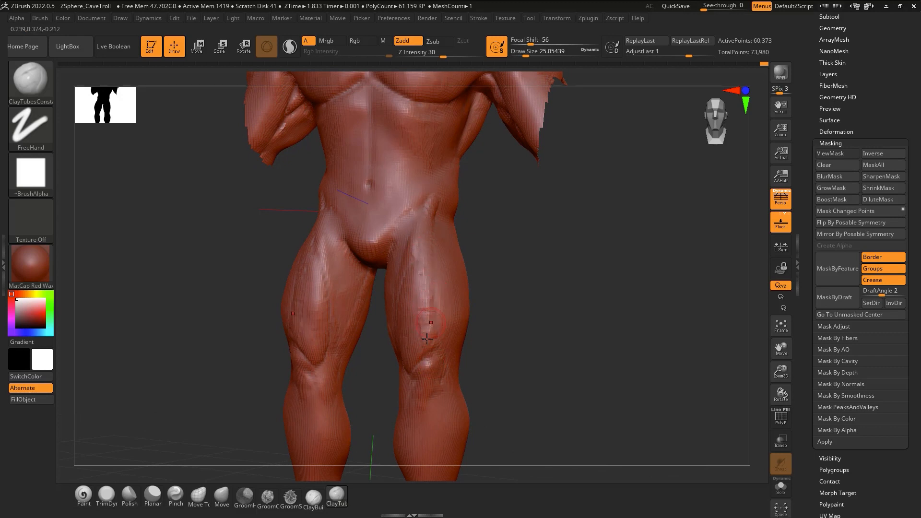
pyautogui.moveTo(425, 383); pyautogui.dragTo(433, 282, button='right')
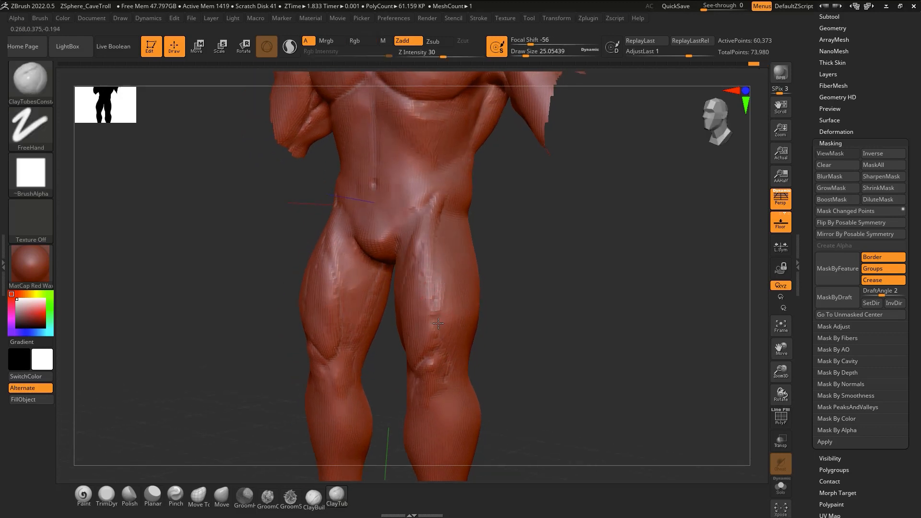
pyautogui.moveTo(442, 205); pyautogui.dragTo(452, 206, button='right')
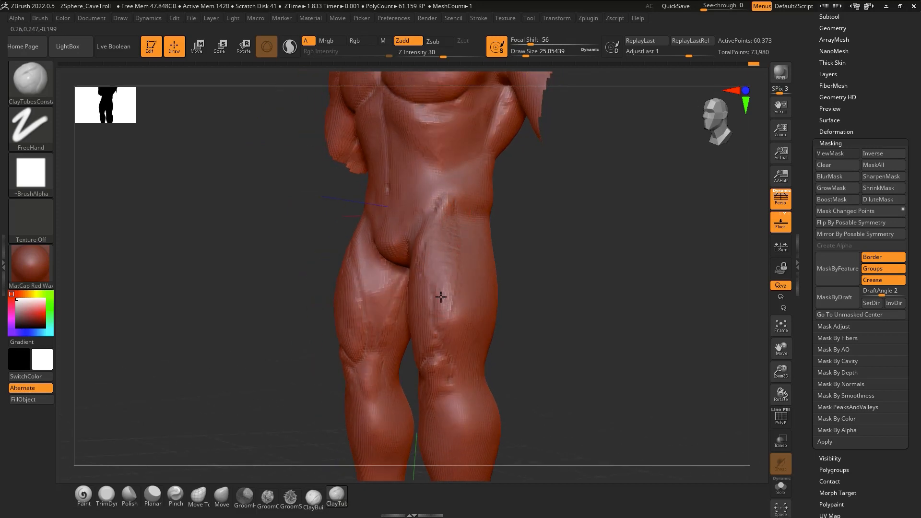
pyautogui.moveTo(441, 298)
pyautogui.mouseDown(button='right')
pyautogui.moveTo(434, 223)
pyautogui.moveTo(476, 233)
pyautogui.moveTo(433, 216)
pyautogui.mouseUp(button='right')
# Add volume to the upper front thigh below the hip bone with ClayBuildup and smooth the strokes
pyautogui.click(318, 493)
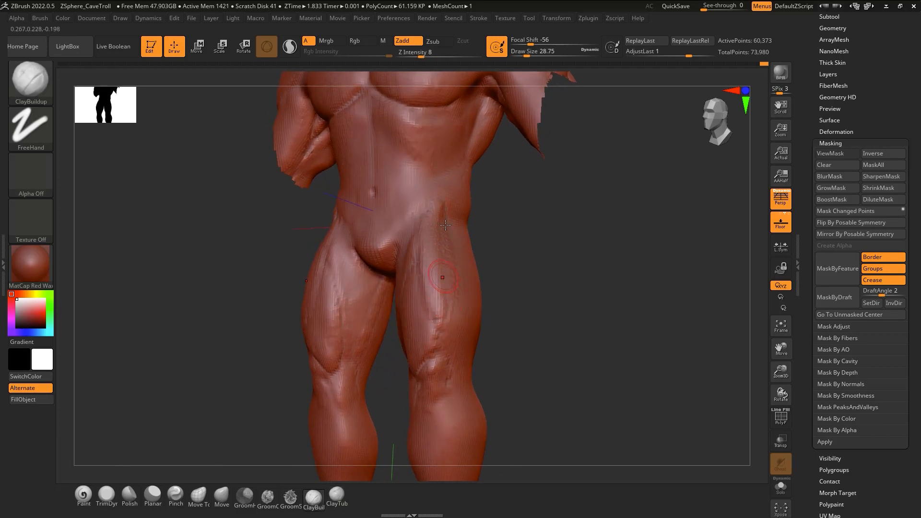
pyautogui.moveTo(439, 252); pyautogui.dragTo(449, 203, button='right')
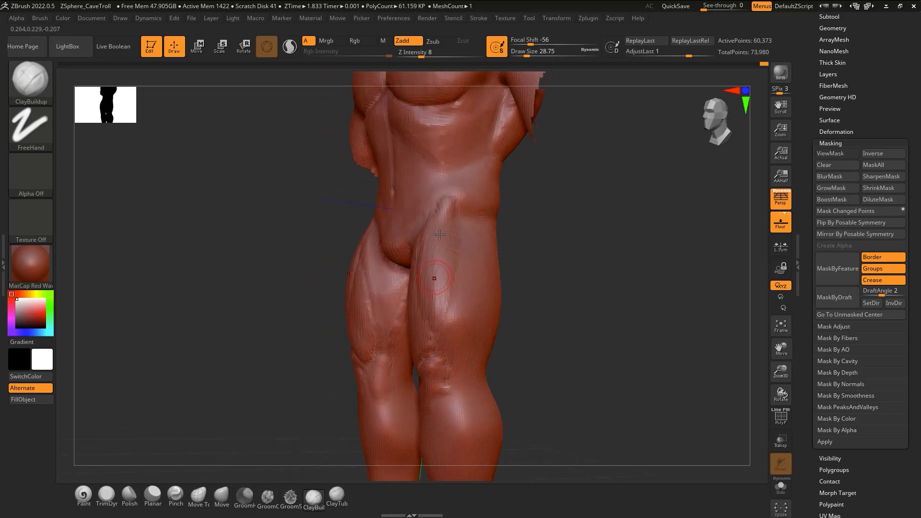
pyautogui.moveTo(447, 238); pyautogui.dragTo(432, 308, button='right')
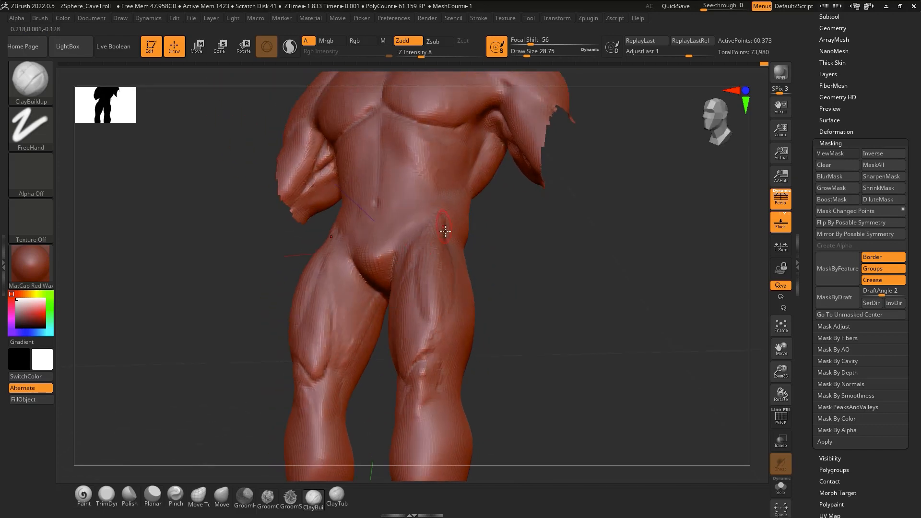
pyautogui.moveTo(445, 231); pyautogui.dragTo(447, 280, button='right')
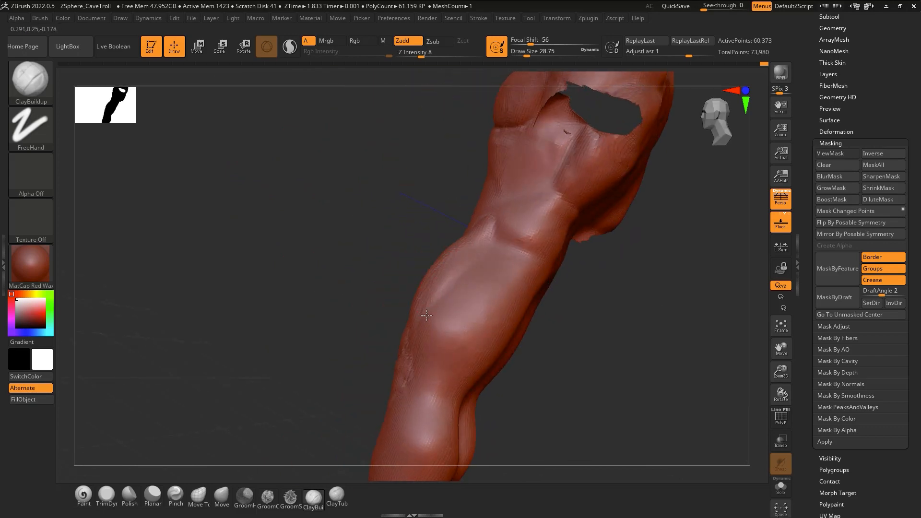
pyautogui.moveTo(426, 315); pyautogui.dragTo(450, 254, button='right')
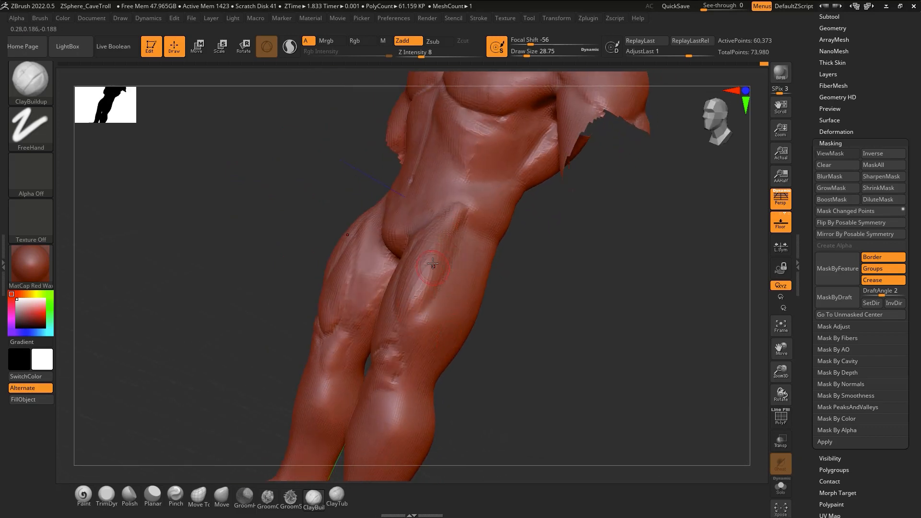
pyautogui.keyDown('shift'); pyautogui.moveTo(433, 264); pyautogui.dragTo(447, 223); pyautogui.keyUp('shift')
pyautogui.moveTo(439, 235); pyautogui.dragTo(446, 274, button='right')
pyautogui.keyDown('shift'); pyautogui.moveTo(408, 291); pyautogui.dragTo(419, 287); pyautogui.keyUp('shift')
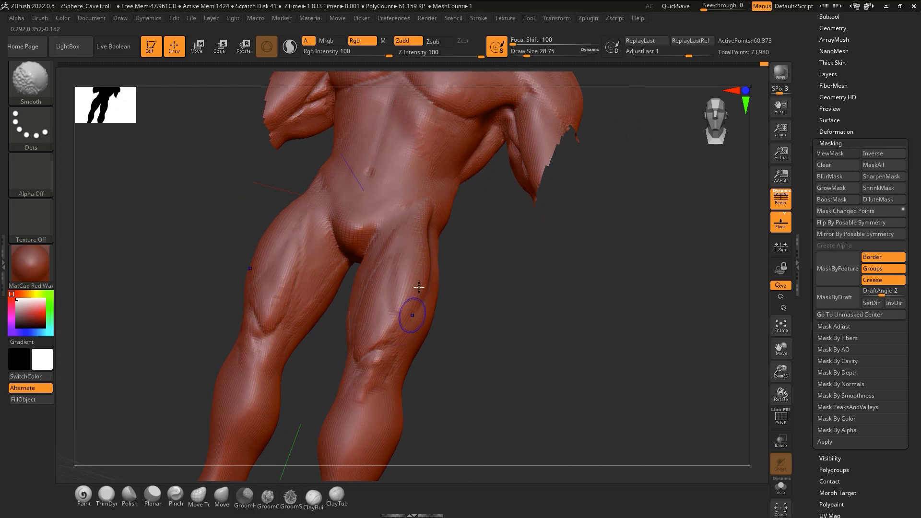
# Smooth the front of the thigh from the groin down to just above the kneecap
pyautogui.moveTo(421, 229)
pyautogui.mouseDown(button='right')
pyautogui.moveTo(423, 254)
pyautogui.moveTo(421, 230)
pyautogui.mouseUp(button='right')
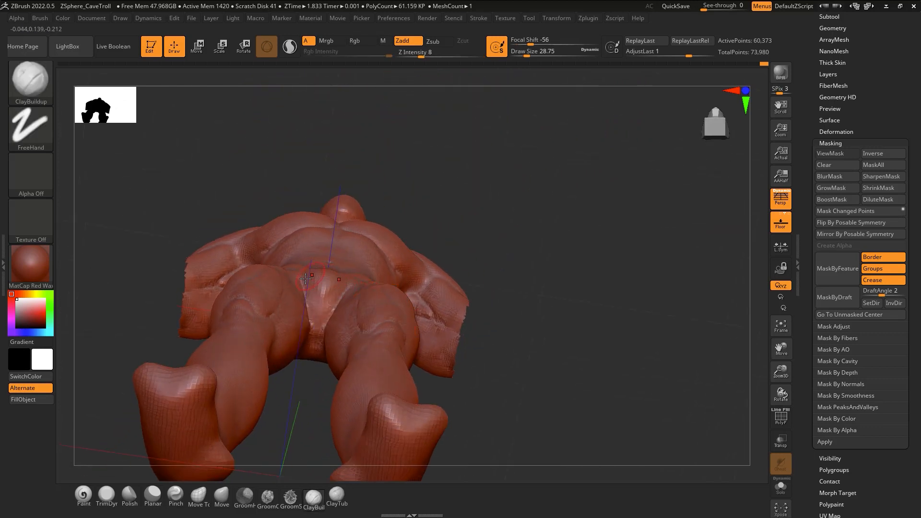
pyautogui.moveTo(322, 282); pyautogui.dragTo(357, 336, button='right')
pyautogui.keyDown('ctrl'); pyautogui.moveTo(377, 247); pyautogui.dragTo(383, 274, button='right'); pyautogui.keyUp('ctrl')
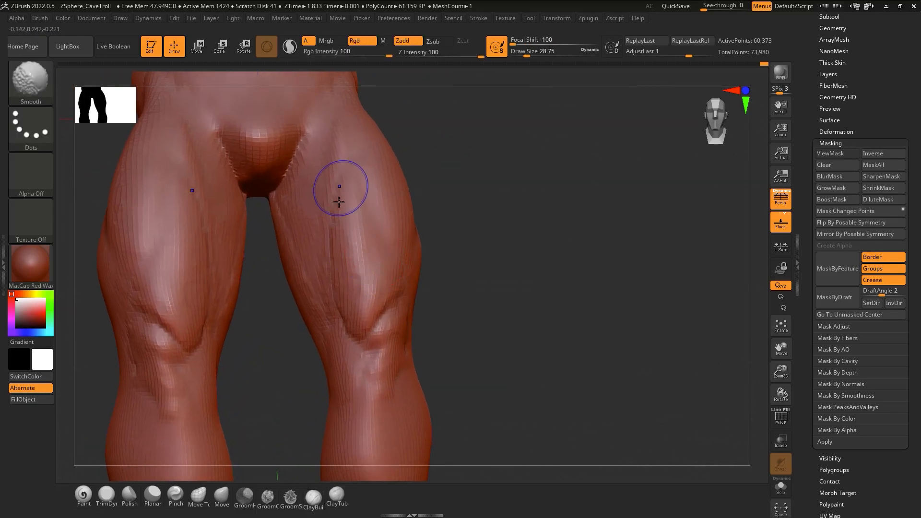
pyautogui.keyDown('shift'); pyautogui.moveTo(343, 188); pyautogui.dragTo(370, 356); pyautogui.keyUp('shift')
pyautogui.moveTo(355, 329); pyautogui.dragTo(389, 315, button='right')
pyautogui.keyDown('shift'); pyautogui.moveTo(334, 259); pyautogui.dragTo(361, 321); pyautogui.keyUp('shift')
pyautogui.moveTo(362, 321); pyautogui.dragTo(391, 321, button='right')
pyautogui.moveTo(391, 322)
pyautogui.keyDown('shift'); pyautogui.mouseDown()
pyautogui.moveTo(409, 292)
pyautogui.moveTo(410, 333)
pyautogui.mouseUp(); pyautogui.keyUp('shift')
pyautogui.moveTo(407, 317); pyautogui.dragTo(427, 256, button='right')
# Carve the groove along the outer edge of the central quadriceps muscle with DamStandard and soften it toward the knee
pyautogui.press('2')
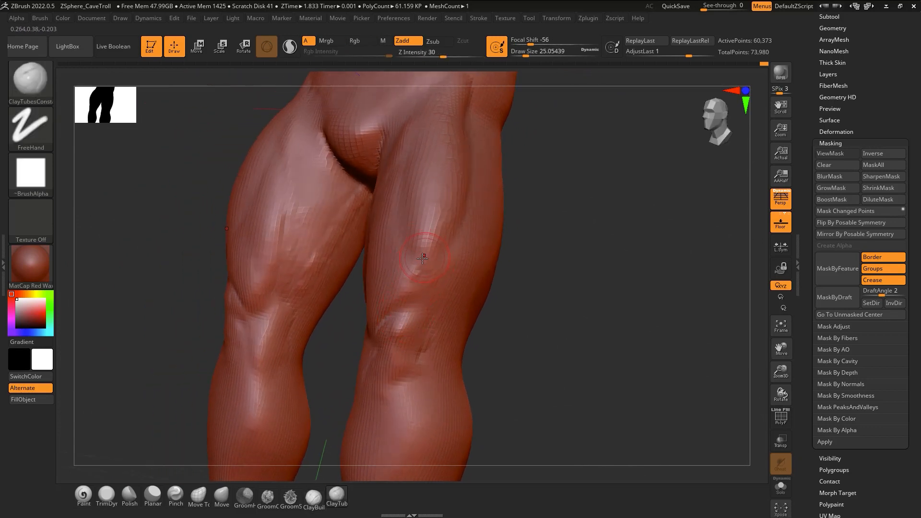
pyautogui.moveTo(428, 260)
pyautogui.mouseDown(button='right')
pyautogui.moveTo(463, 231)
pyautogui.moveTo(482, 236)
pyautogui.moveTo(465, 247)
pyautogui.mouseUp(button='right')
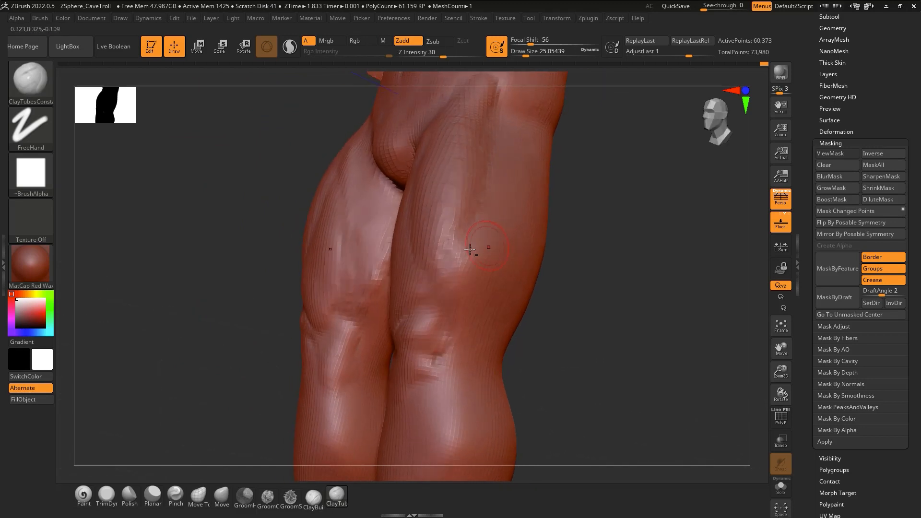
pyautogui.press('3')
pyautogui.moveTo(440, 287); pyautogui.dragTo(485, 162)
pyautogui.moveTo(468, 210)
pyautogui.keyDown('shift'); pyautogui.mouseDown()
pyautogui.moveTo(442, 298)
pyautogui.moveTo(454, 255)
pyautogui.moveTo(458, 265)
pyautogui.mouseUp(); pyautogui.keyUp('shift')
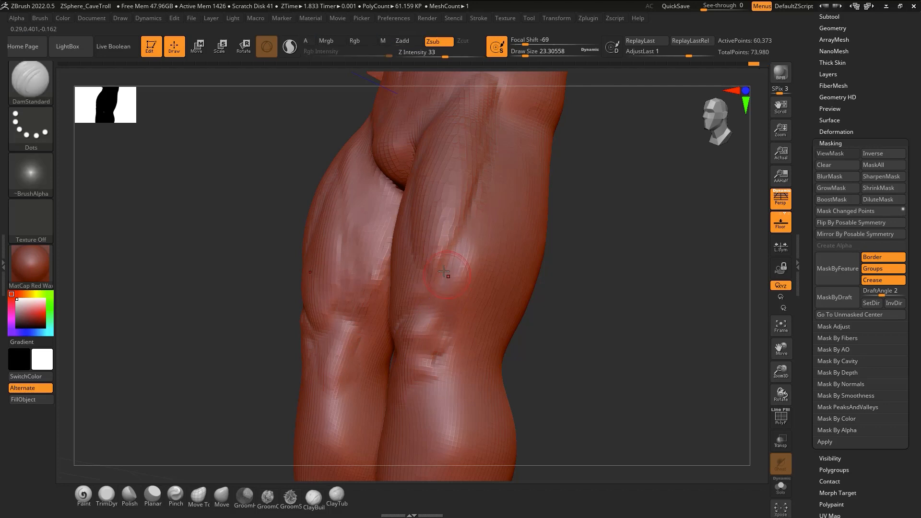
# Cut the separation lines on the front and inner side of the quadriceps with DamStandard, smoothing the front groove
pyautogui.moveTo(448, 272); pyautogui.dragTo(428, 270, button='right')
pyautogui.moveTo(421, 282); pyautogui.dragTo(407, 185)
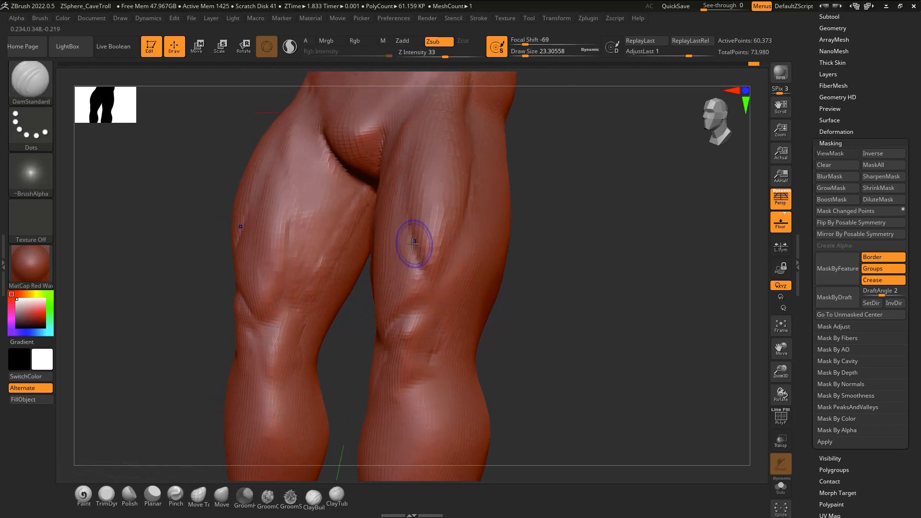
pyautogui.keyDown('shift'); pyautogui.moveTo(415, 245); pyautogui.dragTo(411, 207); pyautogui.keyUp('shift')
pyautogui.moveTo(412, 207)
pyautogui.mouseDown(button='right')
pyautogui.moveTo(422, 249)
pyautogui.moveTo(414, 259)
pyautogui.mouseUp(button='right')
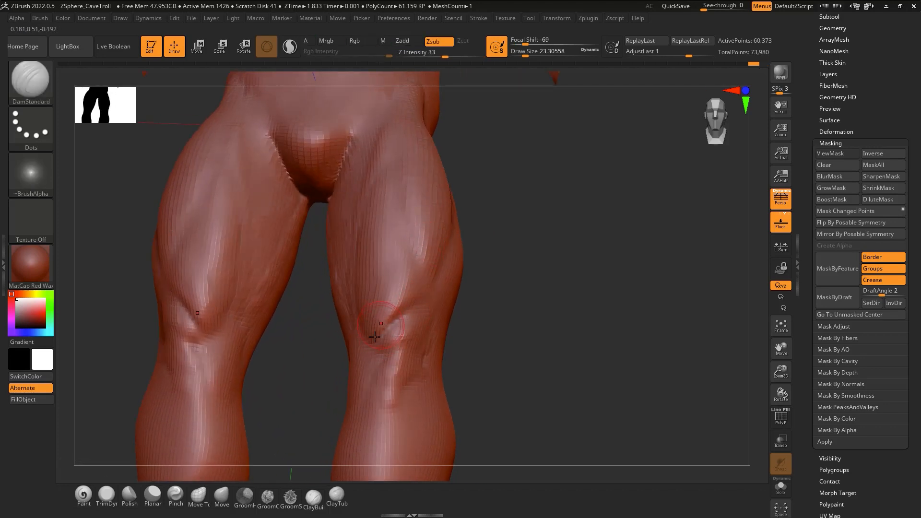
pyautogui.moveTo(375, 337); pyautogui.dragTo(377, 336, button='right')
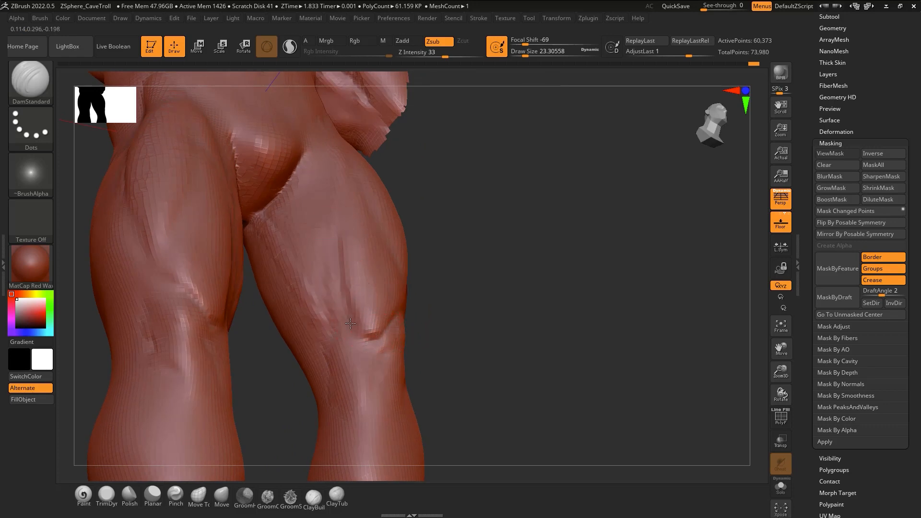
pyautogui.moveTo(350, 324)
pyautogui.mouseDown()
pyautogui.moveTo(333, 225)
pyautogui.moveTo(362, 264)
pyautogui.mouseUp()
# Build up the lower inner quadriceps above the knee with ClayTubes and smooth the front of the thigh
pyautogui.press('1')
pyautogui.moveTo(360, 212)
pyautogui.mouseDown()
pyautogui.moveTo(347, 274)
pyautogui.moveTo(369, 290)
pyautogui.moveTo(372, 319)
pyautogui.mouseUp()
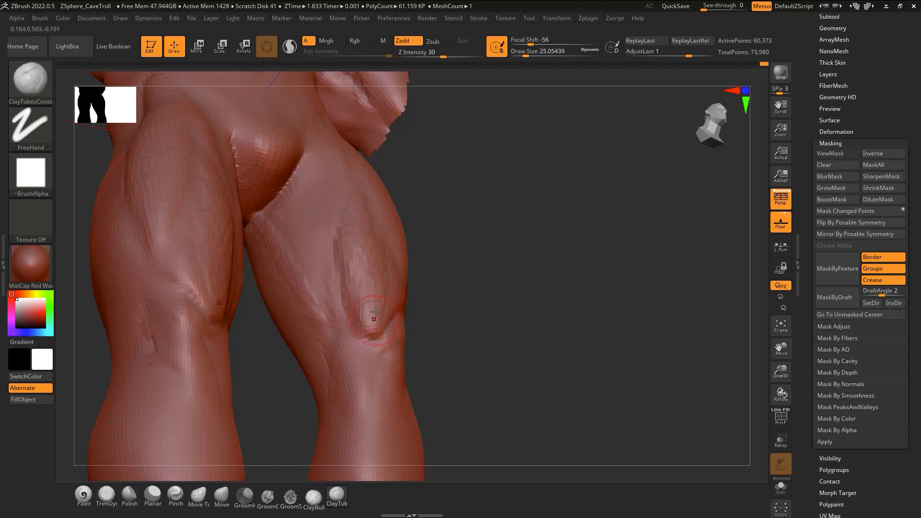
pyautogui.moveTo(373, 319); pyautogui.dragTo(391, 314, button='right')
pyautogui.moveTo(387, 263); pyautogui.dragTo(376, 331)
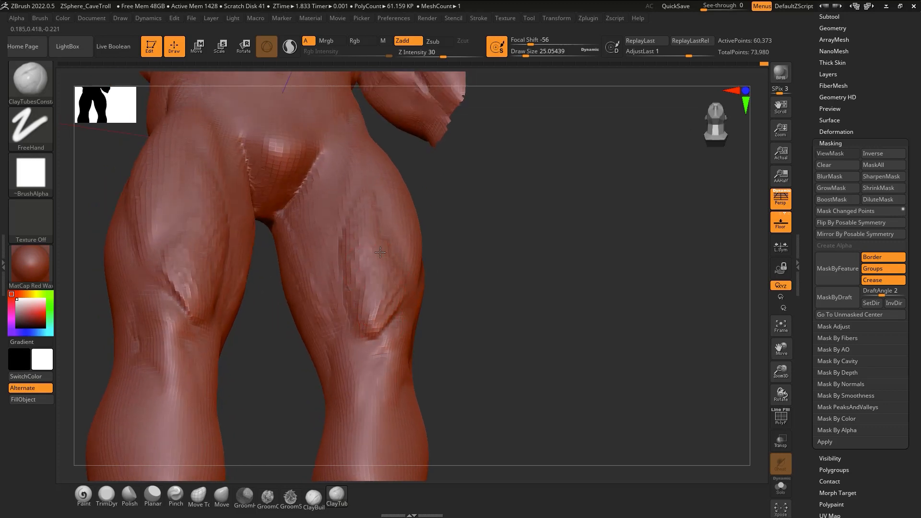
pyautogui.press('shift')
pyautogui.moveTo(365, 293); pyautogui.dragTo(359, 316, button='right')
pyautogui.moveTo(437, 241)
pyautogui.mouseDown()
pyautogui.moveTo(438, 261)
pyautogui.moveTo(414, 279)
pyautogui.mouseUp()
pyautogui.keyDown('shift'); pyautogui.moveTo(423, 206); pyautogui.dragTo(408, 248); pyautogui.keyUp('shift')
pyautogui.moveTo(434, 230); pyautogui.dragTo(476, 228, button='right')
# Deepen the crease between the quadriceps muscles on the lower outer front of the thigh with DamStandard
pyautogui.press('b')
pyautogui.press('d')
pyautogui.press('s')
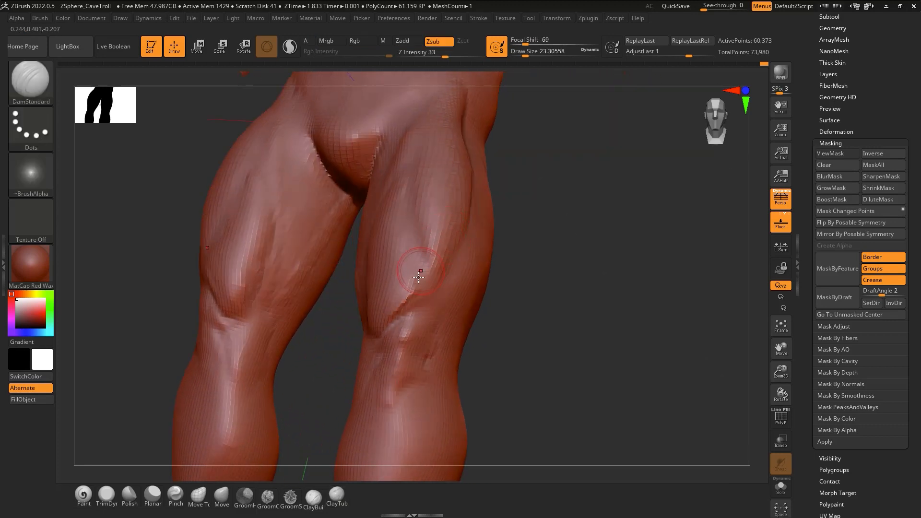
pyautogui.moveTo(430, 260); pyautogui.dragTo(422, 297)
# Refine the lower ends of the quadriceps and the area around the kneecap with ClayTubes
pyautogui.press('b')
pyautogui.press('c')
pyautogui.press('t')
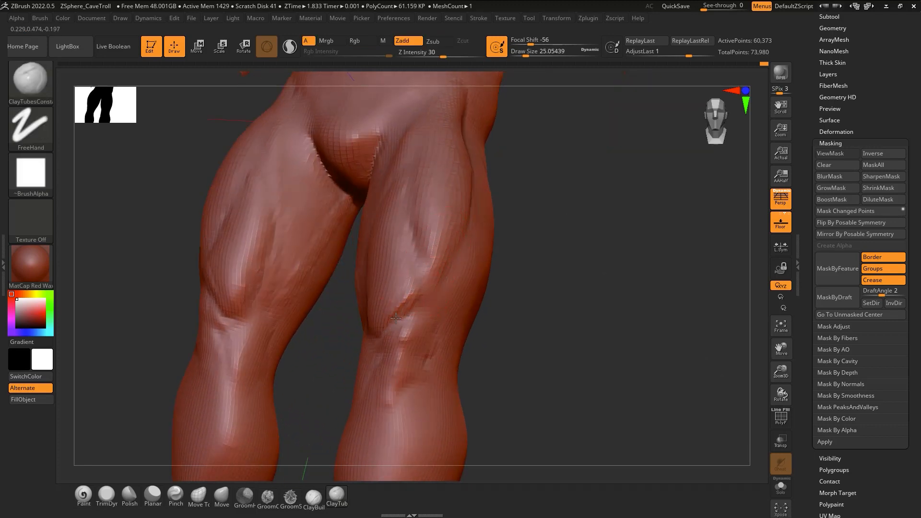
pyautogui.moveTo(381, 323); pyautogui.dragTo(443, 294, button='right')
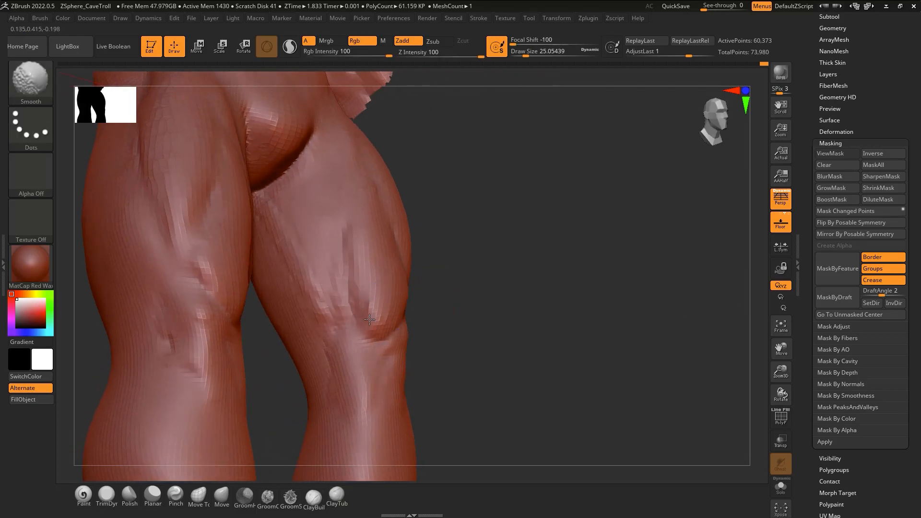
pyautogui.press('b')
pyautogui.press('c')
pyautogui.press('t')
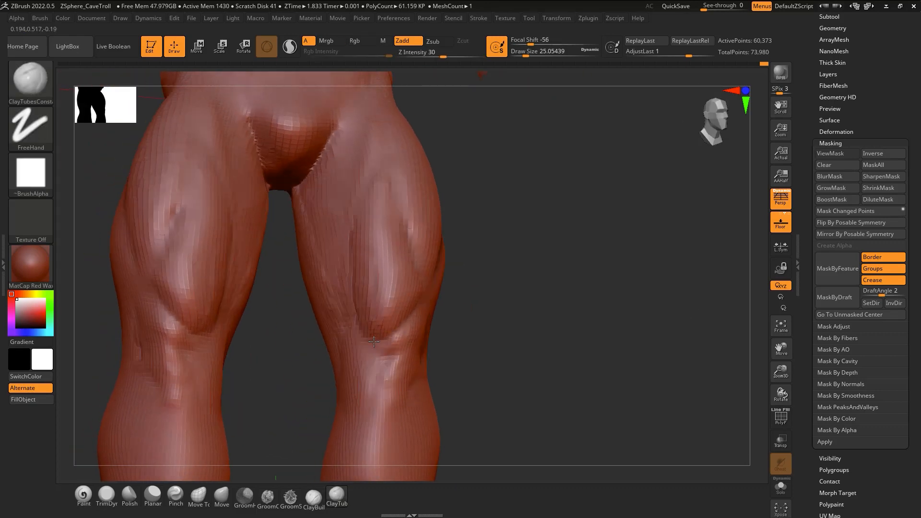
pyautogui.moveTo(374, 342)
pyautogui.mouseDown(button='right')
pyautogui.moveTo(406, 324)
pyautogui.moveTo(435, 361)
pyautogui.moveTo(382, 361)
pyautogui.moveTo(390, 351)
pyautogui.mouseUp(button='right')
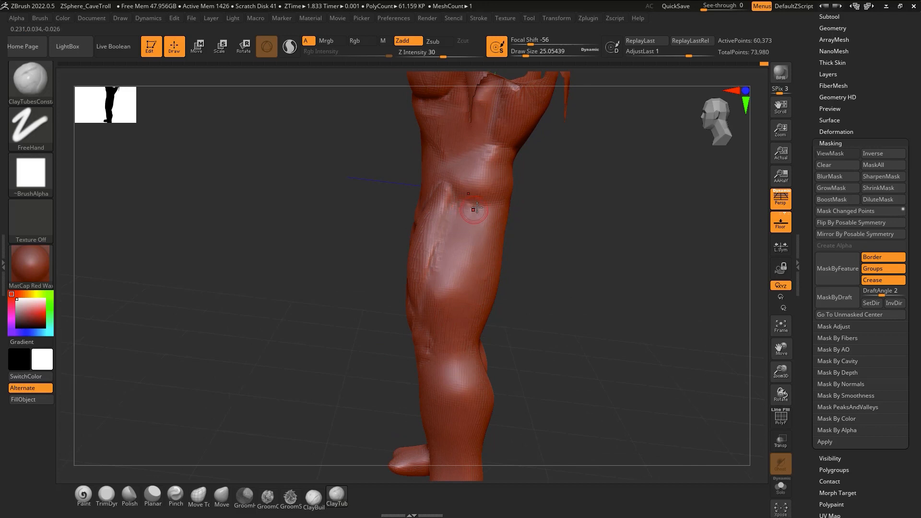
# Build up the outer thigh muscle from the hip down to the side of the knee with ClayTubes, smoothing between strokes
pyautogui.moveTo(469, 203); pyautogui.dragTo(465, 211)
pyautogui.moveTo(494, 317)
pyautogui.mouseDown()
pyautogui.moveTo(548, 255)
pyautogui.moveTo(493, 261)
pyautogui.moveTo(538, 249)
pyautogui.moveTo(480, 223)
pyautogui.mouseUp()
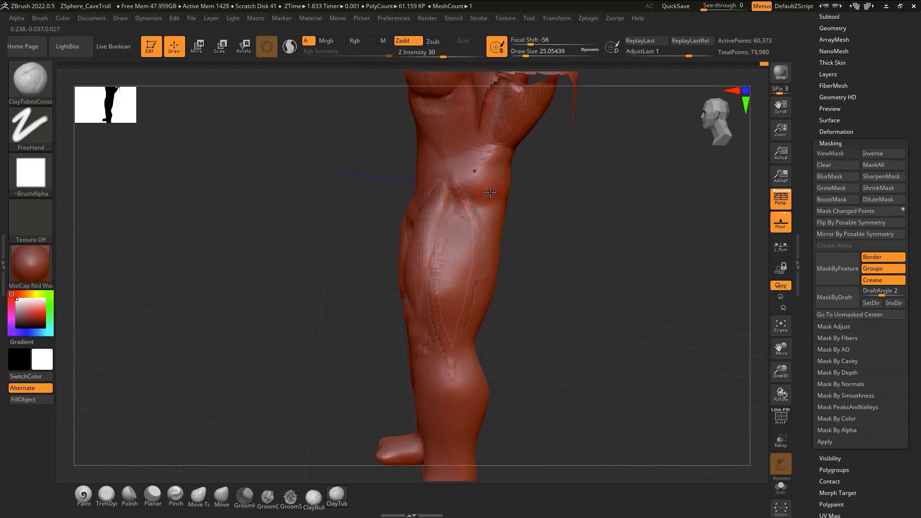
pyautogui.moveTo(468, 178)
pyautogui.mouseDown(button='right')
pyautogui.moveTo(518, 185)
pyautogui.moveTo(474, 180)
pyautogui.mouseUp(button='right')
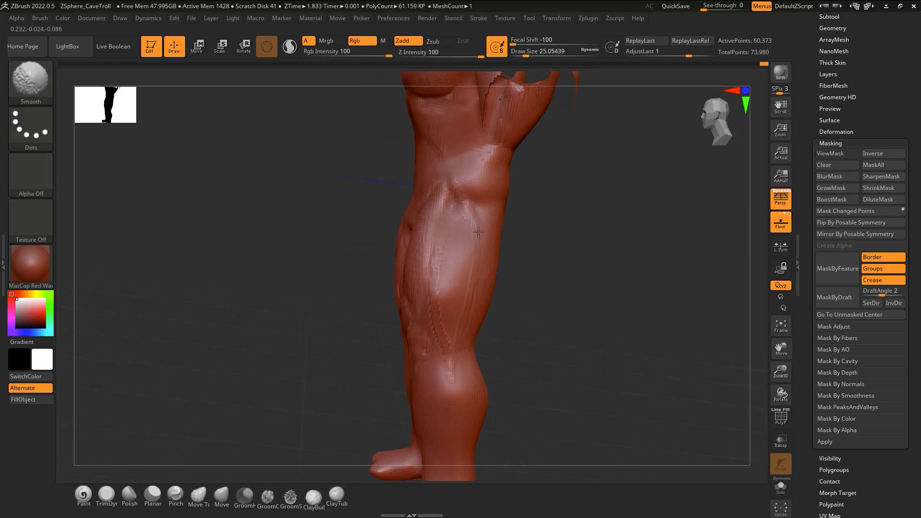
pyautogui.moveTo(478, 232)
pyautogui.keyDown('shift'); pyautogui.mouseDown()
pyautogui.moveTo(484, 227)
pyautogui.moveTo(448, 242)
pyautogui.moveTo(433, 269)
pyautogui.moveTo(449, 345)
pyautogui.mouseUp(); pyautogui.keyUp('shift')
pyautogui.moveTo(467, 207); pyautogui.dragTo(463, 333)
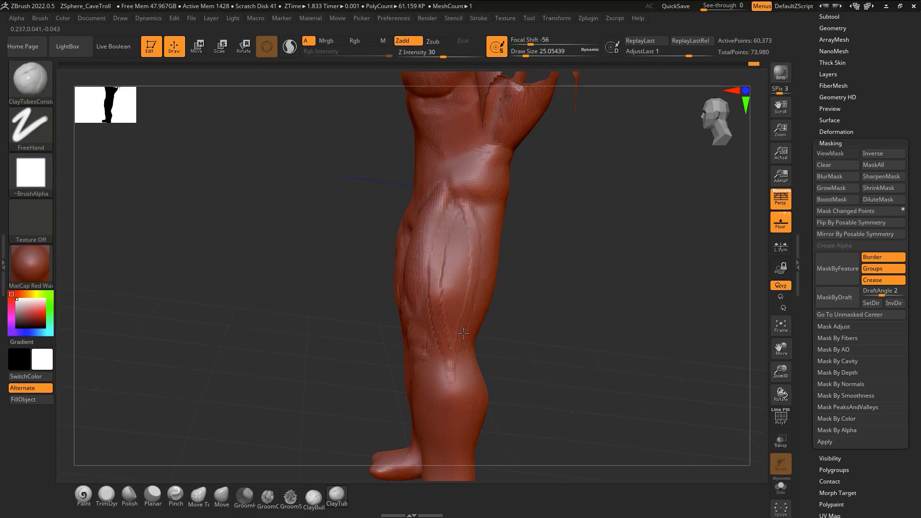
pyautogui.moveTo(481, 223); pyautogui.dragTo(481, 241)
# Build up the outer hamstring down the back of the thigh to behind the knee with ClayTubes and smooth it
pyautogui.moveTo(523, 261); pyautogui.dragTo(482, 280, button='right')
pyautogui.moveTo(523, 228); pyautogui.dragTo(506, 290, button='right')
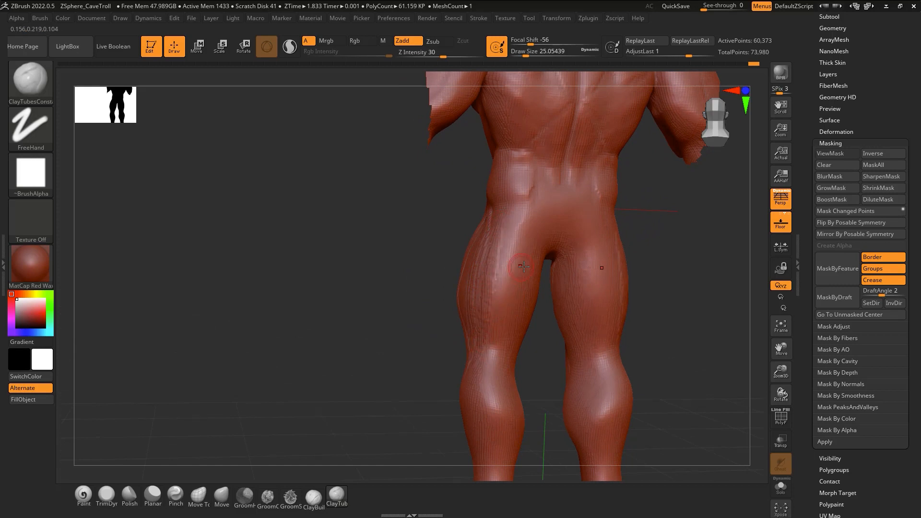
pyautogui.moveTo(515, 263); pyautogui.dragTo(507, 301)
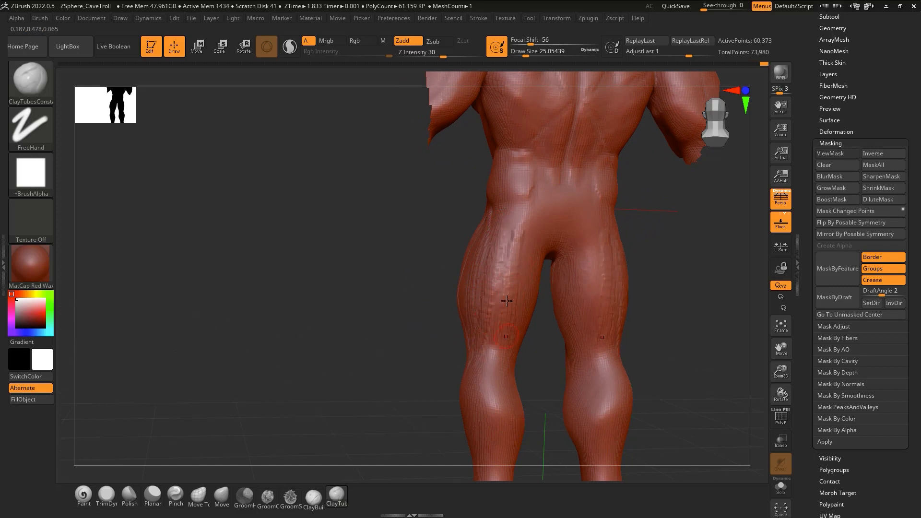
pyautogui.keyDown('shift'); pyautogui.moveTo(510, 344); pyautogui.dragTo(506, 259); pyautogui.keyUp('shift')
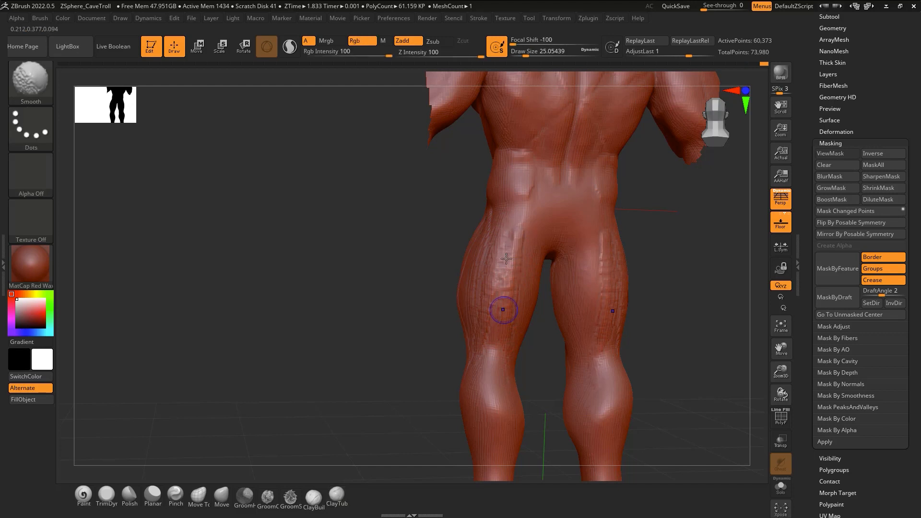
pyautogui.hotkey('ctrl', 'z')
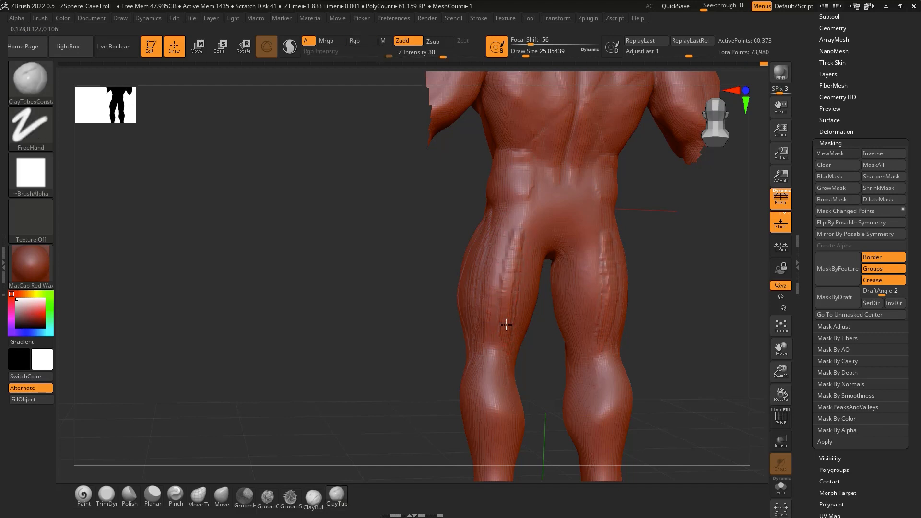
pyautogui.moveTo(541, 245)
pyautogui.keyDown('ctrl'); pyautogui.mouseDown(button='right')
pyautogui.moveTo(537, 287)
pyautogui.moveTo(535, 281)
pyautogui.mouseUp(button='right'); pyautogui.keyUp('ctrl')
pyautogui.moveTo(501, 243); pyautogui.dragTo(486, 384)
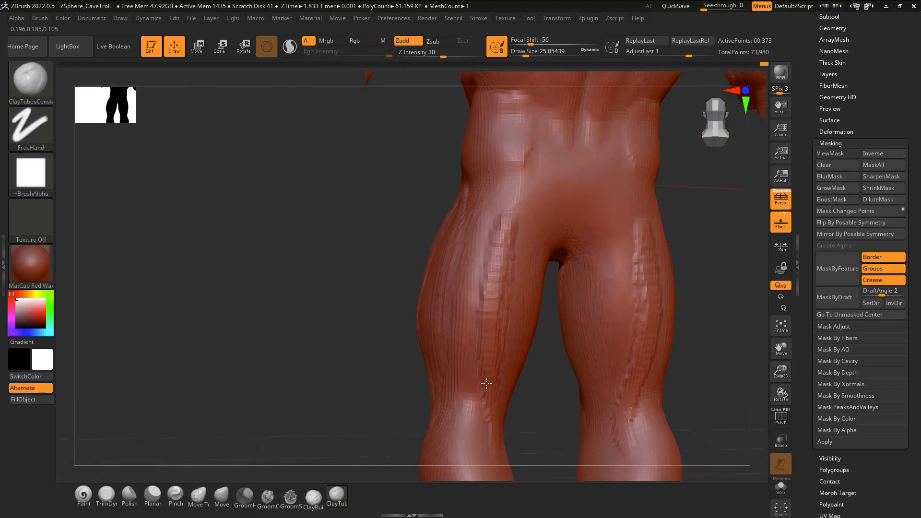
pyautogui.keyDown('shift'); pyautogui.moveTo(501, 240); pyautogui.dragTo(476, 336); pyautogui.keyUp('shift')
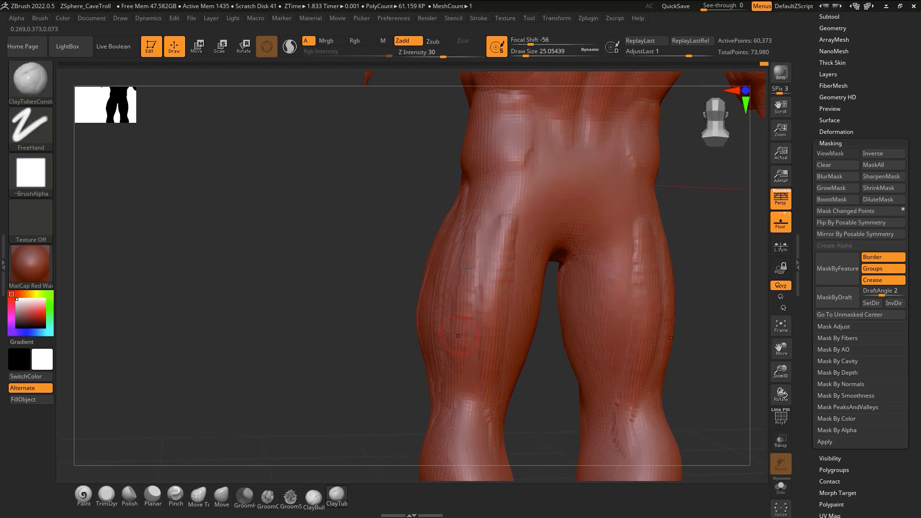
# Smooth the back of the thigh and add ClayTubes strokes along the hamstring towards the knee
pyautogui.keyDown('shift'); pyautogui.moveTo(480, 274); pyautogui.dragTo(457, 370); pyautogui.keyUp('shift')
pyautogui.moveTo(487, 379); pyautogui.dragTo(547, 360, button='right')
pyautogui.moveTo(461, 326); pyautogui.dragTo(437, 432)
# Try to remesh the partly hidden body with DynaMesh at resolution 240
pyautogui.press('ctrl')
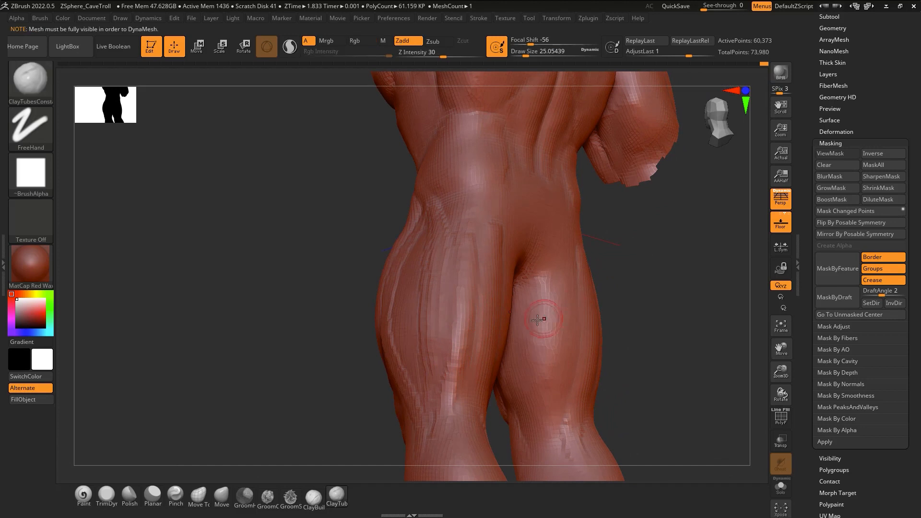
pyautogui.press('ctrl')
pyautogui.moveTo(502, 379); pyautogui.dragTo(510, 379, button='right')
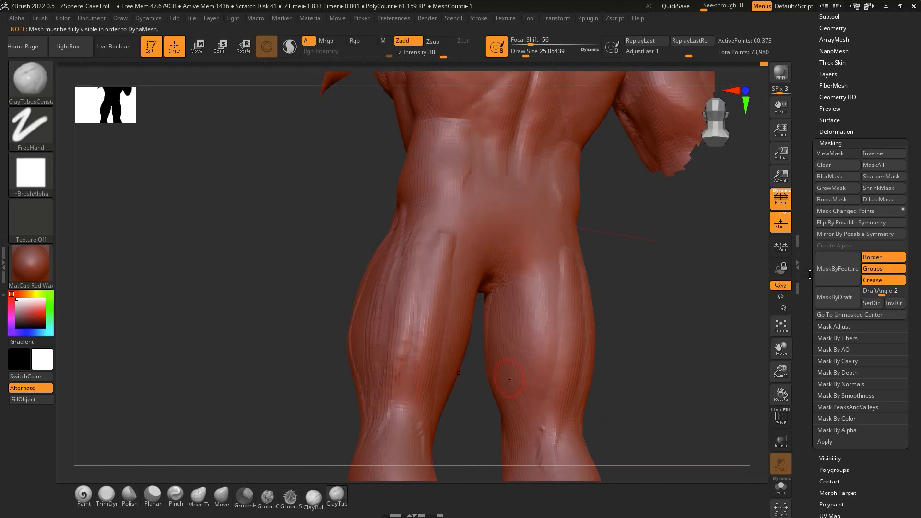
pyautogui.scroll(5, 807, 120)
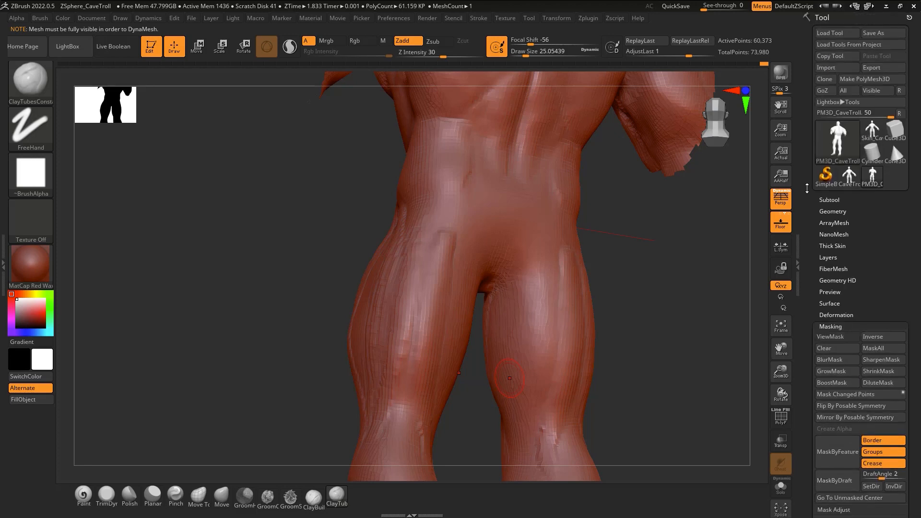
pyautogui.click(835, 211)
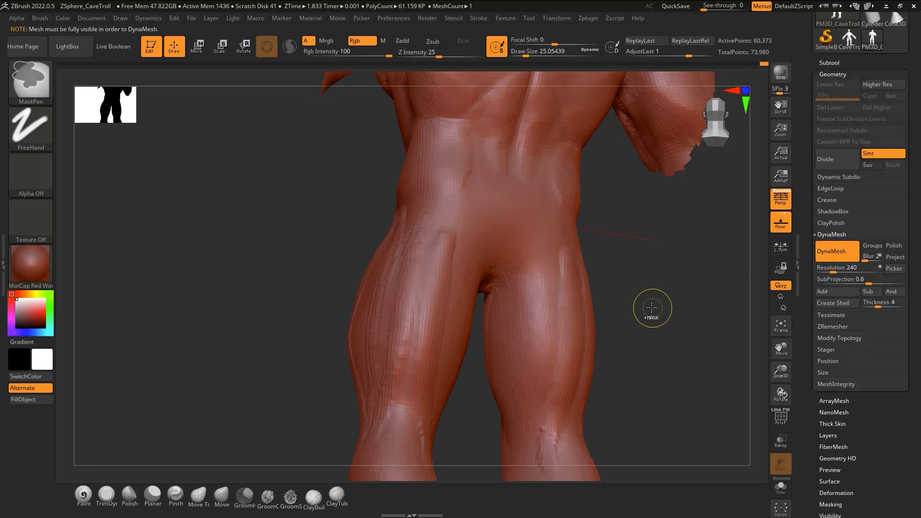
pyautogui.keyDown('ctrl'); pyautogui.moveTo(652, 309); pyautogui.dragTo(668, 351); pyautogui.keyUp('ctrl')
pyautogui.click(836, 254)
pyautogui.hotkey('ctrl', 'z')
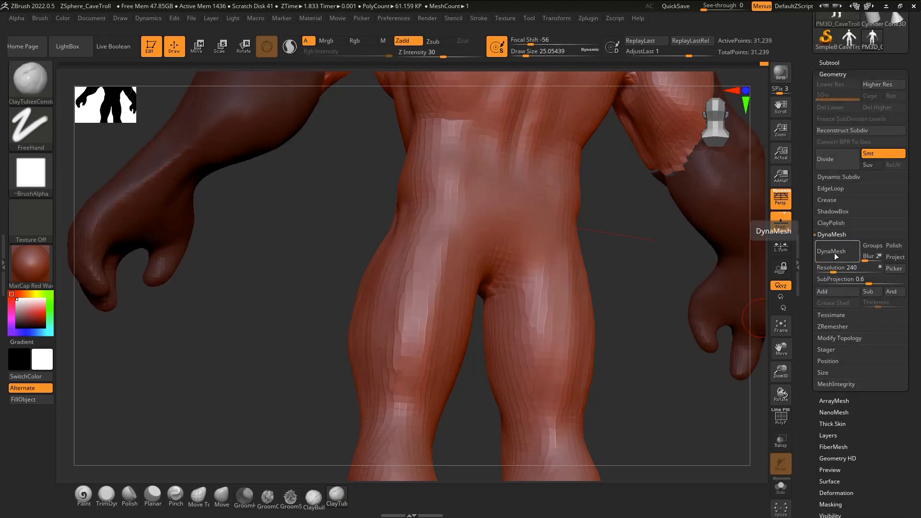
pyautogui.click(831, 252)
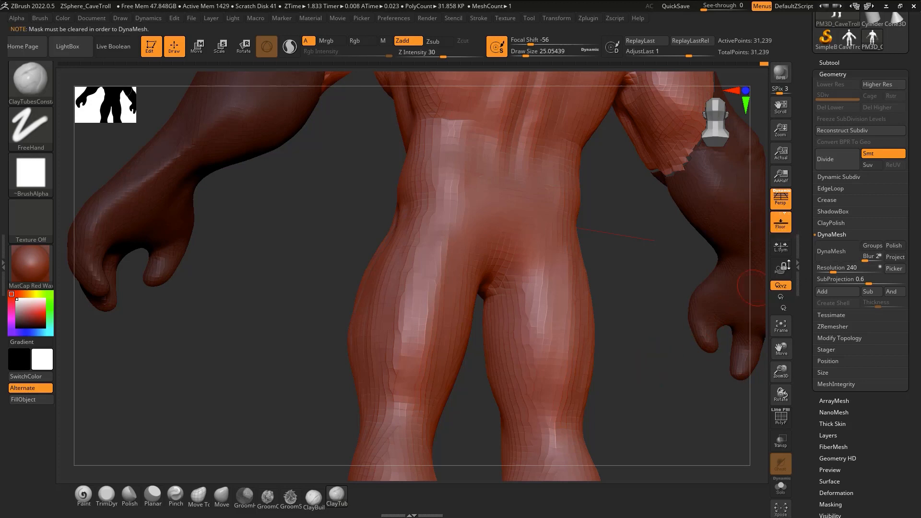
pyautogui.keyDown('ctrl'); pyautogui.moveTo(492, 379); pyautogui.dragTo(496, 336, button='right'); pyautogui.keyUp('ctrl')
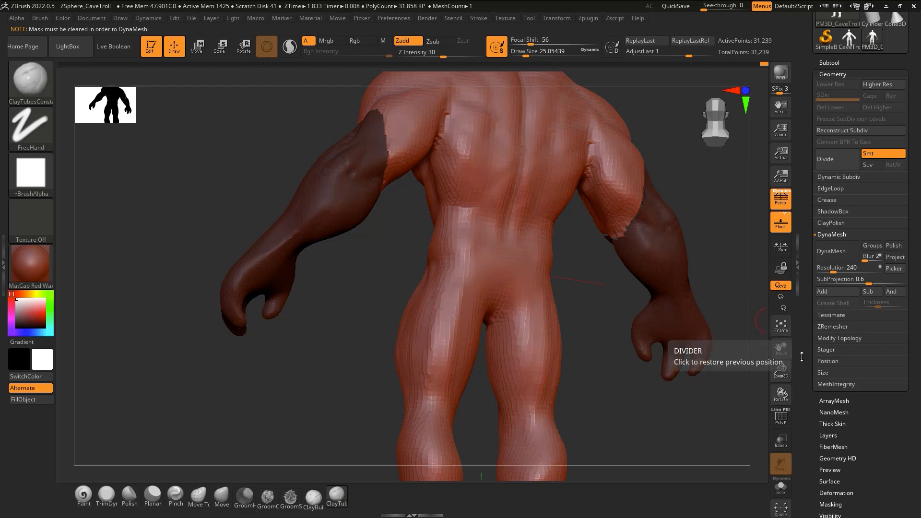
pyautogui.keyDown('ctrl'); pyautogui.moveTo(562, 332); pyautogui.dragTo(580, 346, button='right'); pyautogui.keyUp('ctrl')
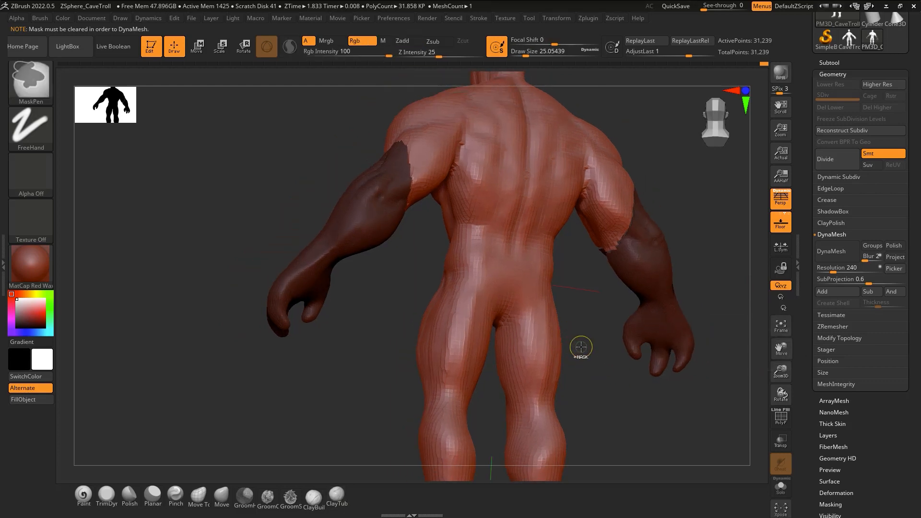
pyautogui.hotkey('ctrl', 'z')
pyautogui.keyDown('shift'); pyautogui.moveTo(584, 337); pyautogui.dragTo(583, 330); pyautogui.keyUp('shift')
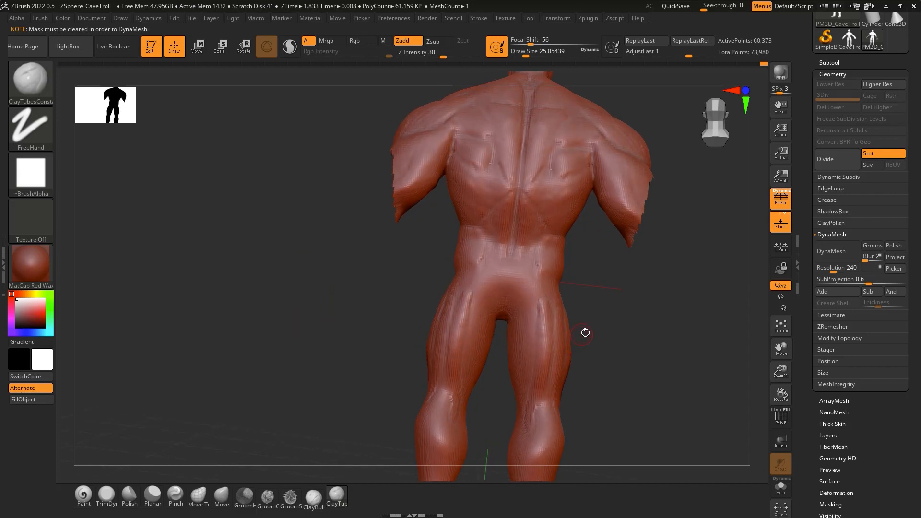
# Unhide the full troll mesh including the forearms and hands, and inspect it from the front and back
pyautogui.scroll(-5, 801, 395)
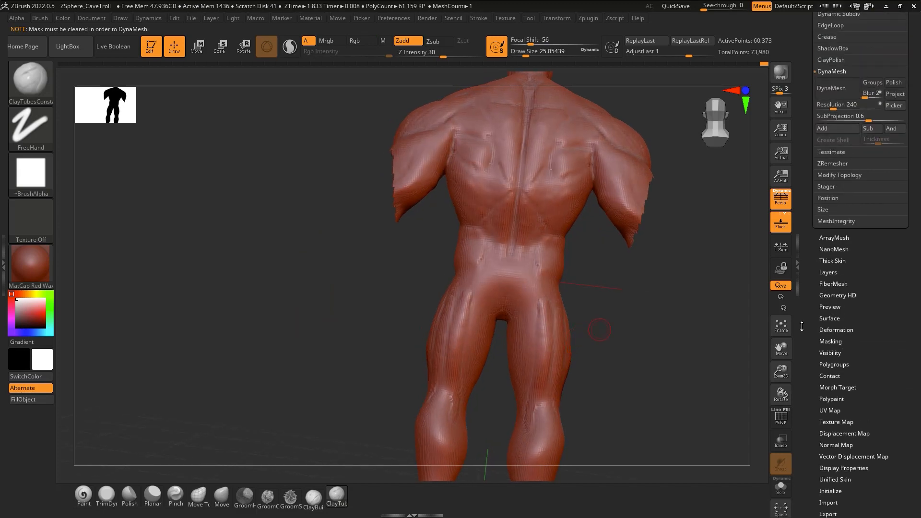
pyautogui.click(831, 335)
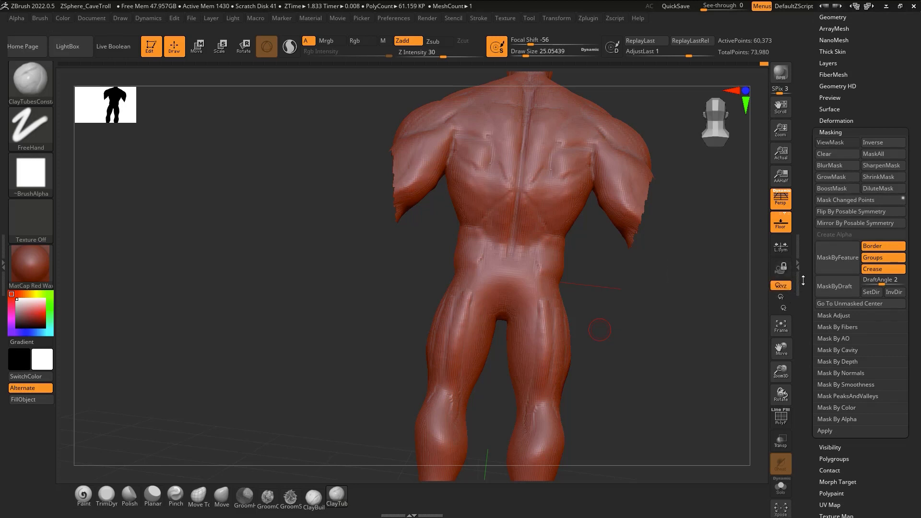
pyautogui.keyDown('ctrl'); pyautogui.moveTo(600, 319); pyautogui.dragTo(599, 321, button='right'); pyautogui.keyUp('ctrl')
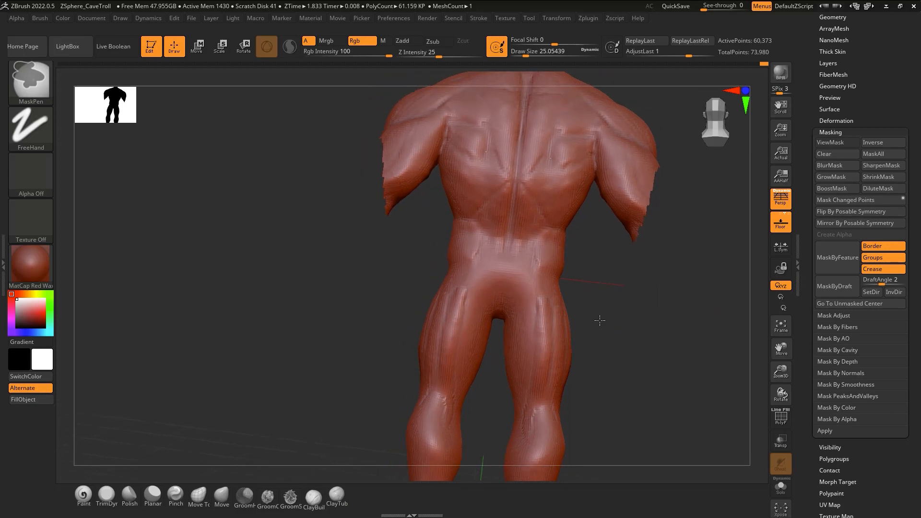
pyautogui.keyDown('ctrl'); pyautogui.keyDown('shift'); pyautogui.click(626, 321); pyautogui.keyUp('shift'); pyautogui.keyUp('ctrl')
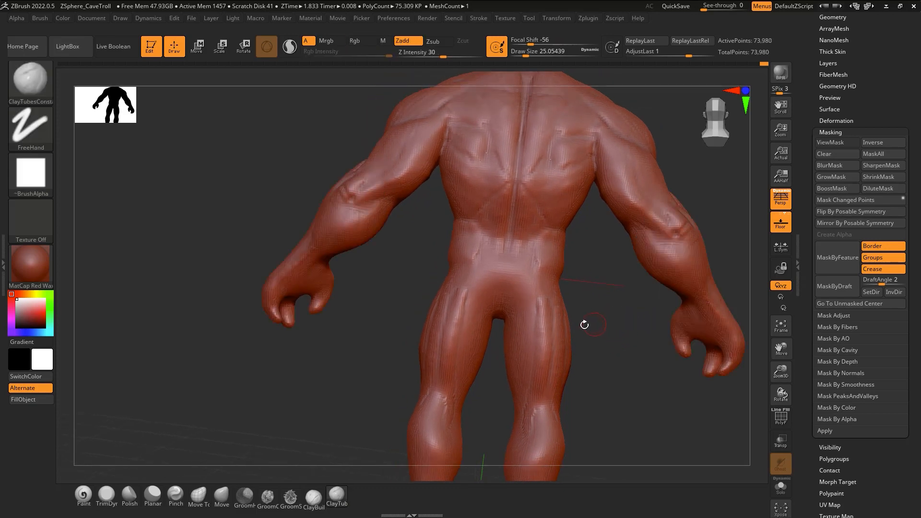
pyautogui.moveTo(584, 324)
pyautogui.mouseDown()
pyautogui.moveTo(619, 362)
pyautogui.moveTo(638, 338)
pyautogui.moveTo(647, 288)
pyautogui.moveTo(618, 328)
pyautogui.moveTo(561, 286)
pyautogui.mouseUp()
pyautogui.click(707, 120)
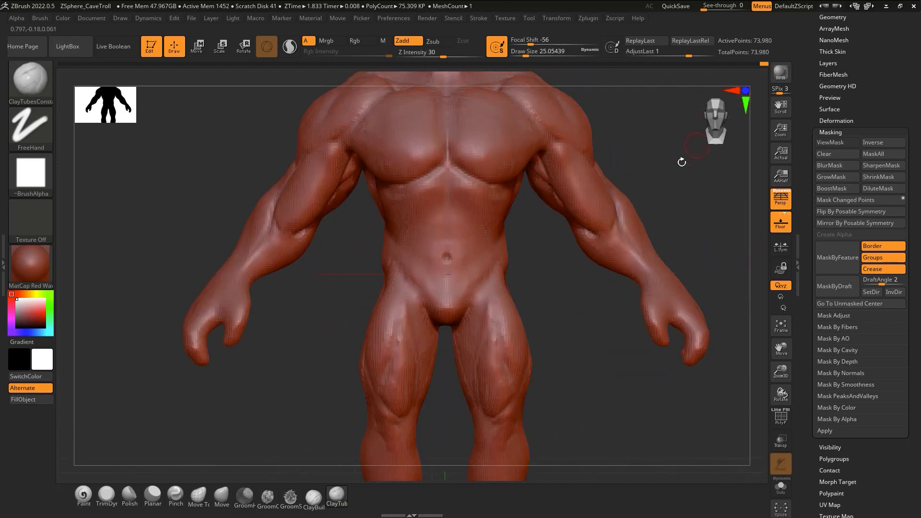
pyautogui.moveTo(552, 338)
pyautogui.mouseDown()
pyautogui.moveTo(530, 335)
pyautogui.moveTo(467, 375)
pyautogui.moveTo(443, 378)
pyautogui.mouseUp()
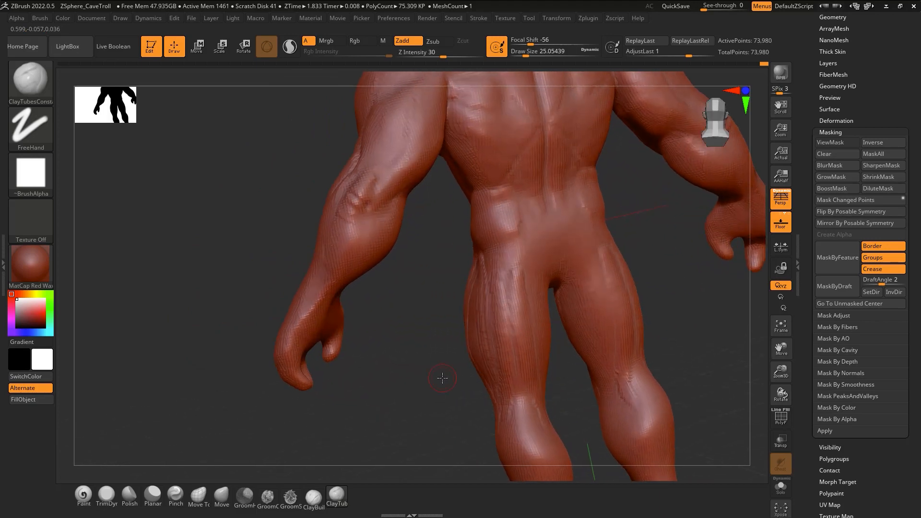
# Remesh the fully visible body with DynaMesh at resolution 240
pyautogui.click(832, 17)
pyautogui.click(840, 108)
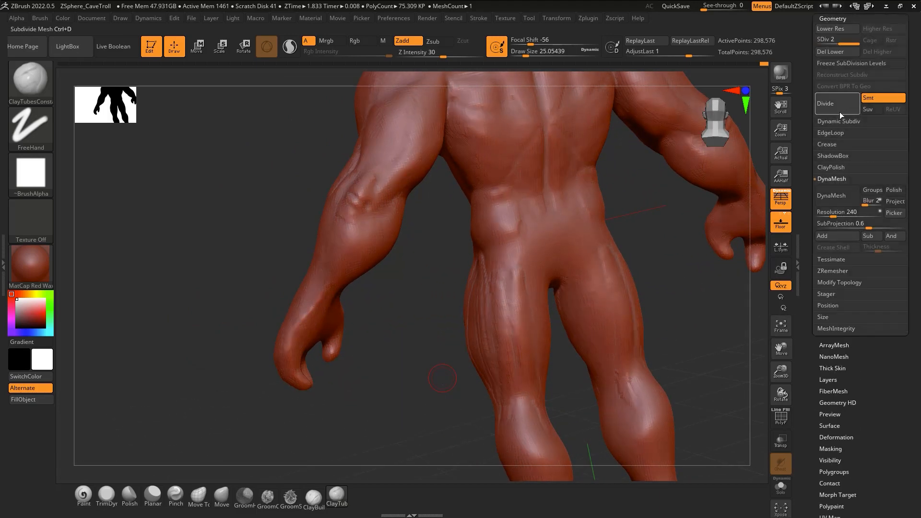
pyautogui.click(842, 53)
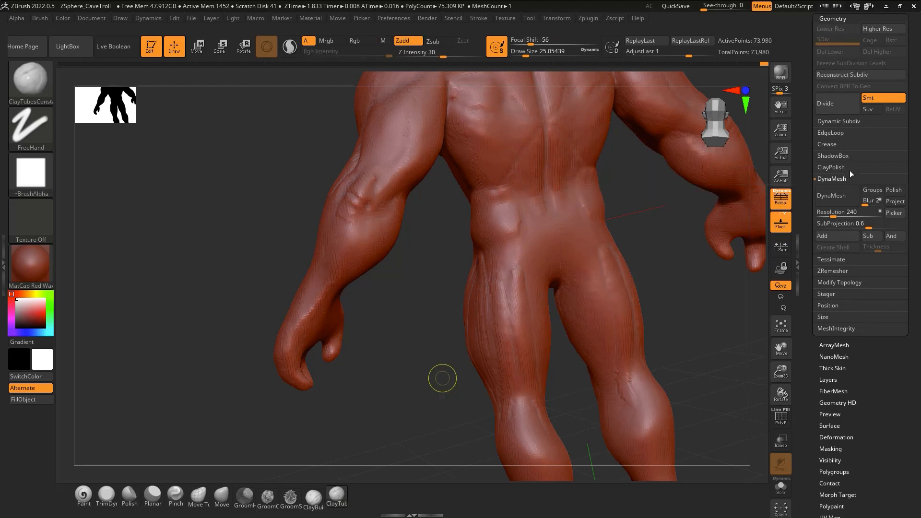
pyautogui.click(839, 195)
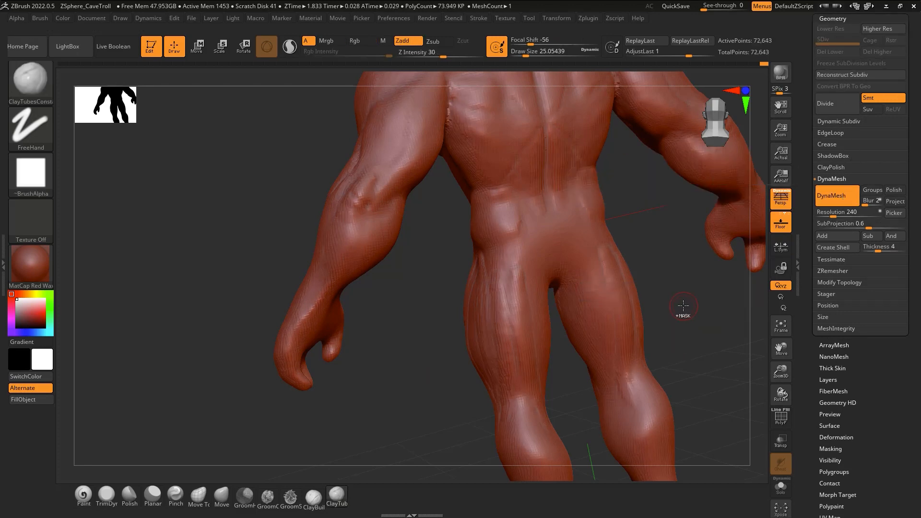
pyautogui.press('ctrl')
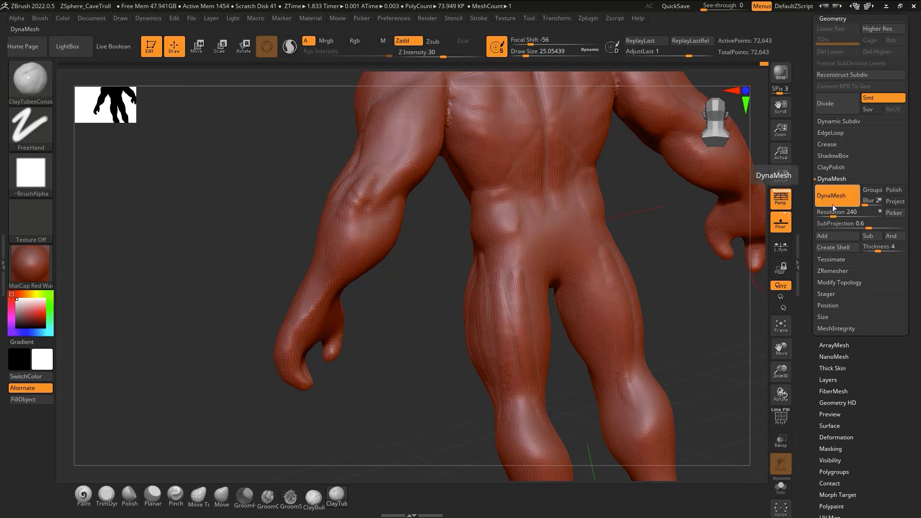
# Blend the hamstrings on the back of the thigh down to behind the knee, smoothing out the streaks
pyautogui.moveTo(666, 344)
pyautogui.mouseDown()
pyautogui.moveTo(647, 356)
pyautogui.moveTo(654, 335)
pyautogui.mouseUp()
pyautogui.press('shift')
pyautogui.keyDown('shift'); pyautogui.moveTo(504, 389); pyautogui.dragTo(511, 406); pyautogui.keyUp('shift')
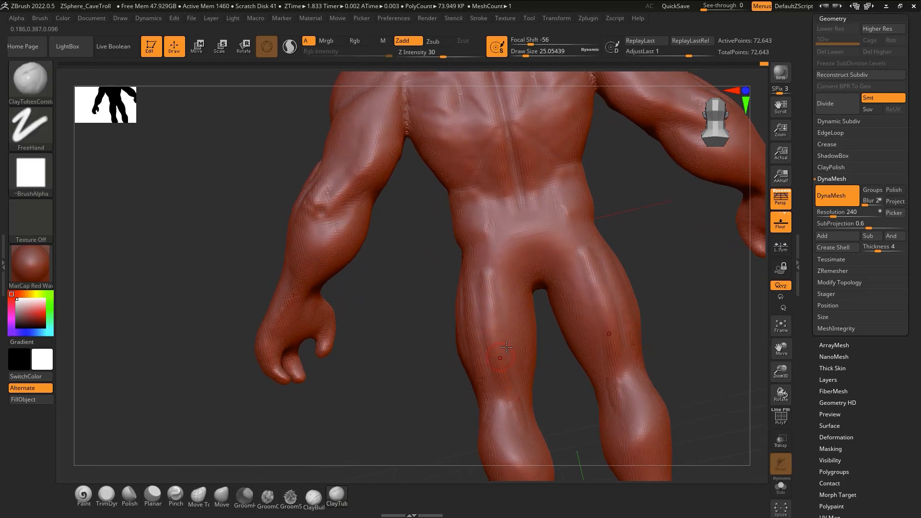
pyautogui.moveTo(495, 365); pyautogui.dragTo(500, 357, button='right')
pyautogui.keyDown('shift'); pyautogui.moveTo(486, 324); pyautogui.dragTo(478, 406); pyautogui.keyUp('shift')
pyautogui.moveTo(479, 310)
pyautogui.mouseDown(button='right')
pyautogui.moveTo(495, 310)
pyautogui.moveTo(475, 388)
pyautogui.mouseUp(button='right')
pyautogui.press('shift')
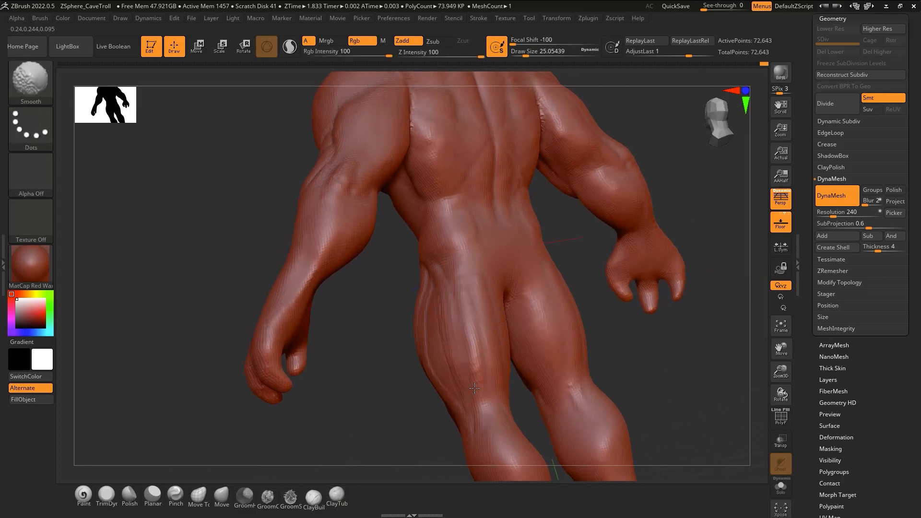
pyautogui.moveTo(457, 374)
pyautogui.keyDown('shift'); pyautogui.mouseDown()
pyautogui.moveTo(471, 408)
pyautogui.moveTo(473, 333)
pyautogui.mouseUp(); pyautogui.keyUp('shift')
pyautogui.moveTo(473, 333); pyautogui.dragTo(481, 337, button='right')
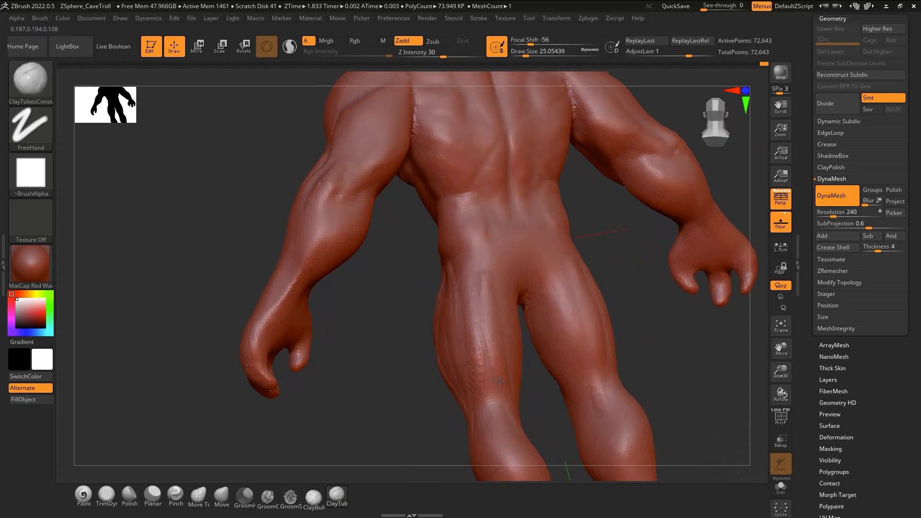
pyautogui.moveTo(488, 390)
pyautogui.keyDown('shift'); pyautogui.mouseDown()
pyautogui.moveTo(480, 304)
pyautogui.moveTo(500, 381)
pyautogui.mouseUp(); pyautogui.keyUp('shift')
pyautogui.moveTo(500, 382)
pyautogui.mouseDown(button='right')
pyautogui.moveTo(486, 336)
pyautogui.moveTo(415, 307)
pyautogui.mouseUp(button='right')
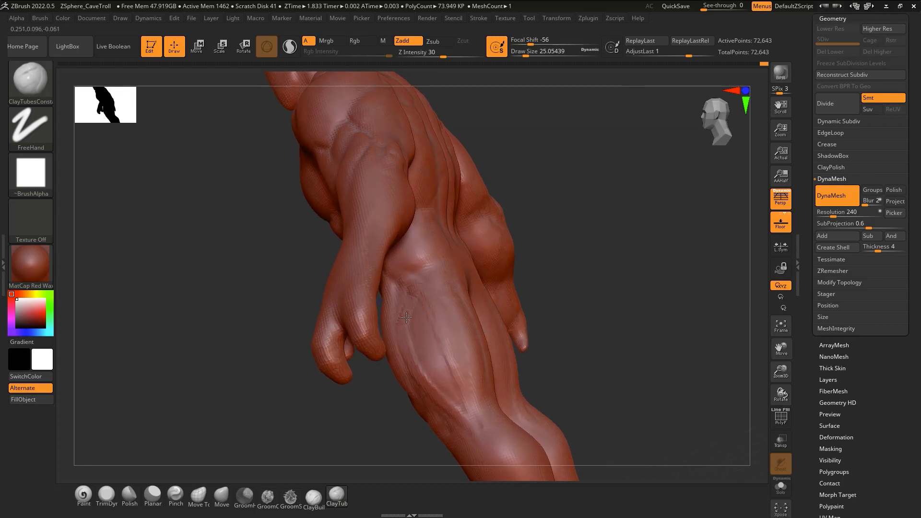
# Fill in the outer side of the thigh with ClayTubes and smooth it down to the knee
pyautogui.moveTo(417, 372); pyautogui.dragTo(452, 364)
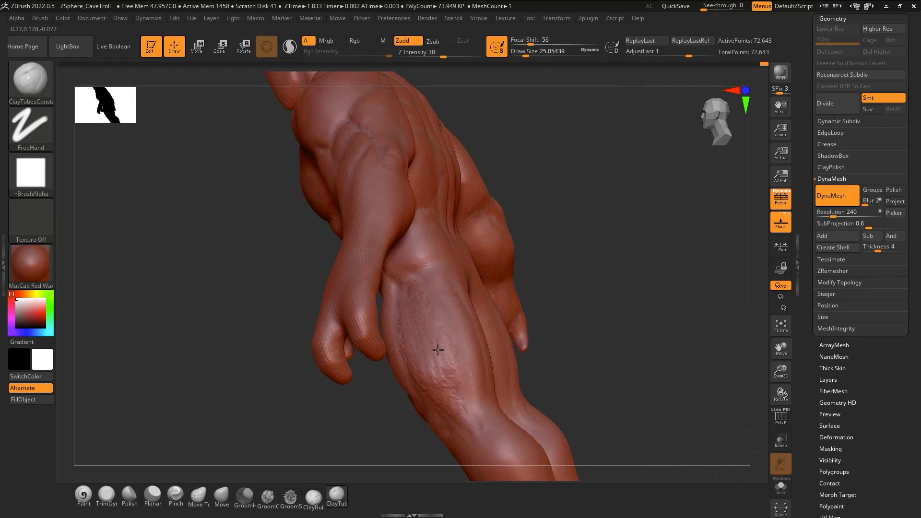
pyautogui.press('shift')
pyautogui.keyDown('shift'); pyautogui.moveTo(424, 356); pyautogui.dragTo(473, 422); pyautogui.keyUp('shift')
pyautogui.press('shift')
pyautogui.keyDown('shift'); pyautogui.moveTo(416, 362); pyautogui.dragTo(446, 377); pyautogui.keyUp('shift')
# Carve muscle separations down the outer thigh and between the front quadriceps with DamStandard
pyautogui.press('b')
pyautogui.press('d')
pyautogui.press('s')
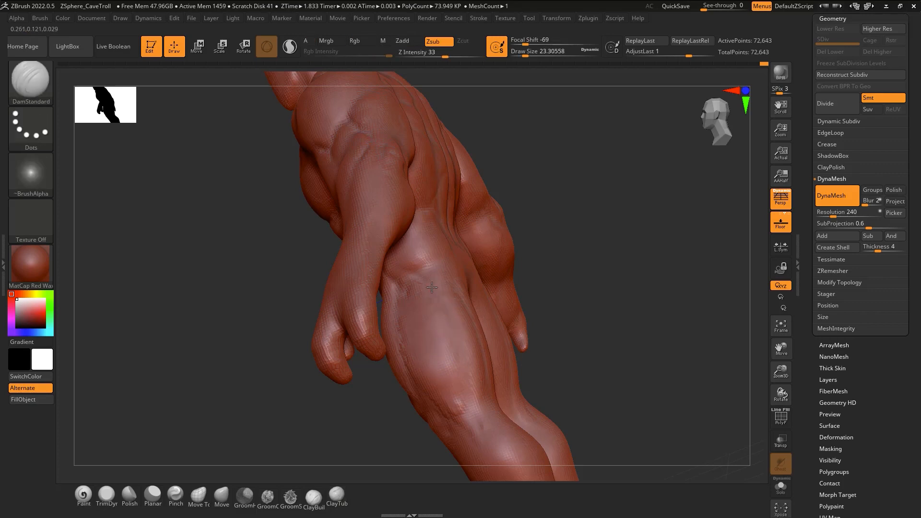
pyautogui.moveTo(432, 288); pyautogui.dragTo(458, 360)
pyautogui.moveTo(458, 349); pyautogui.dragTo(467, 329, button='right')
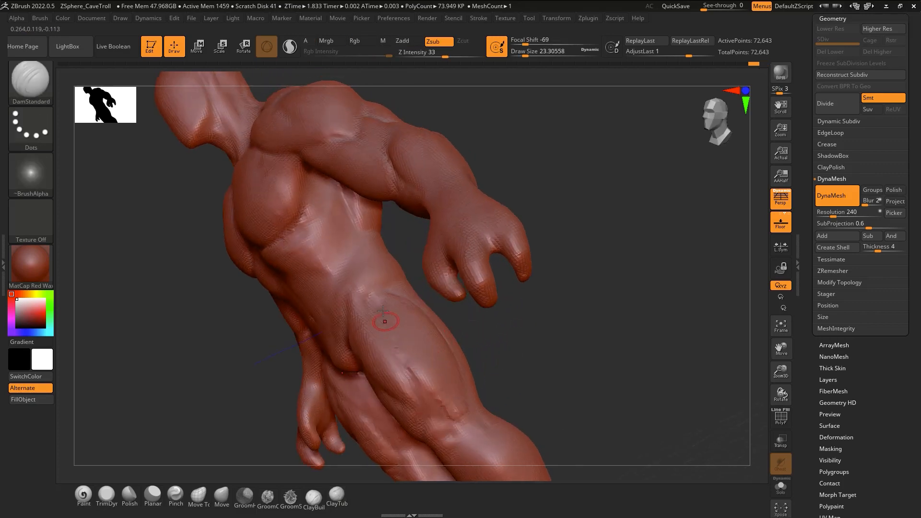
pyautogui.moveTo(387, 318); pyautogui.dragTo(414, 375)
pyautogui.moveTo(400, 338); pyautogui.dragTo(432, 388)
pyautogui.press('shift')
pyautogui.moveTo(453, 370)
pyautogui.mouseDown(button='right')
pyautogui.moveTo(460, 358)
pyautogui.moveTo(413, 331)
pyautogui.mouseUp(button='right')
pyautogui.keyDown('shift'); pyautogui.moveTo(469, 352); pyautogui.dragTo(489, 332, button='right'); pyautogui.keyUp('shift')
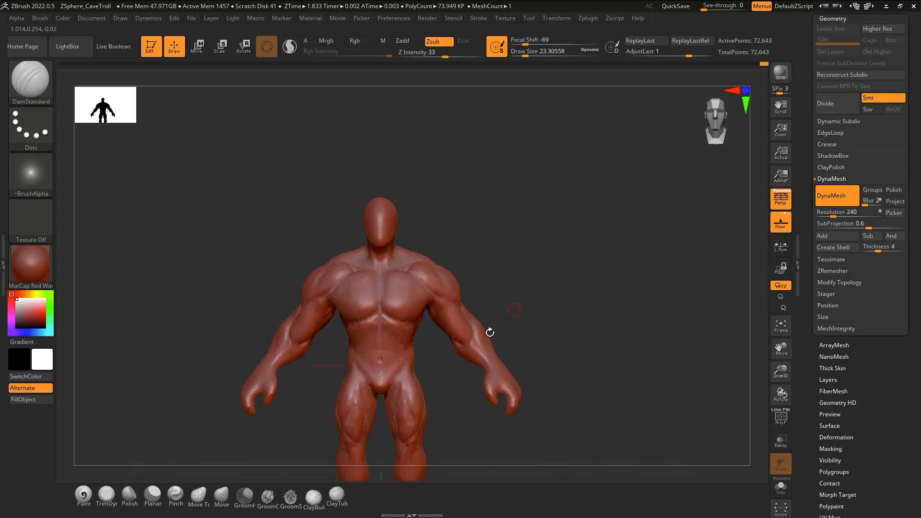
# Cut a diagonal crease above the outside of the knee with DamStandard and soften the lower outer quadriceps
pyautogui.moveTo(440, 373)
pyautogui.keyDown('alt'); pyautogui.mouseDown(button='right')
pyautogui.moveTo(469, 301)
pyautogui.moveTo(471, 339)
pyautogui.moveTo(440, 380)
pyautogui.moveTo(463, 329)
pyautogui.moveTo(443, 315)
pyautogui.mouseUp(button='right'); pyautogui.keyUp('alt')
pyautogui.moveTo(423, 330); pyautogui.dragTo(466, 294)
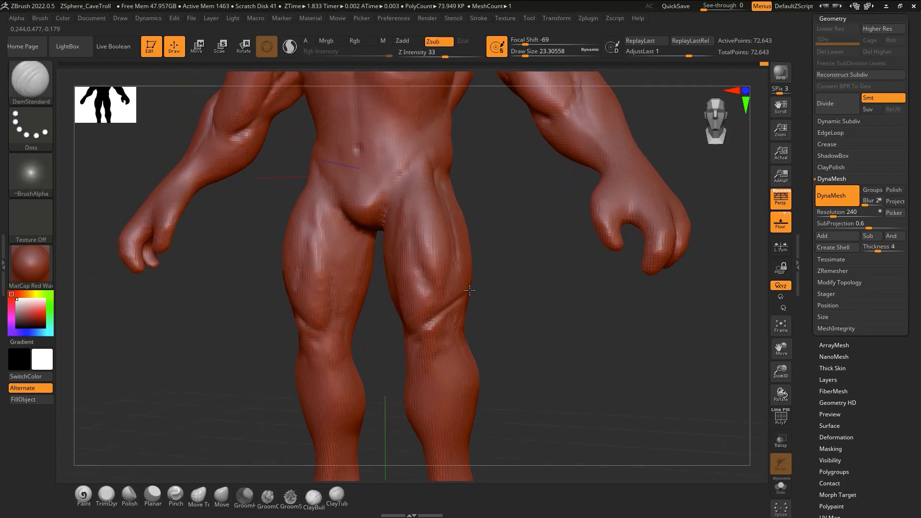
pyautogui.moveTo(477, 341); pyautogui.dragTo(452, 307, button='right')
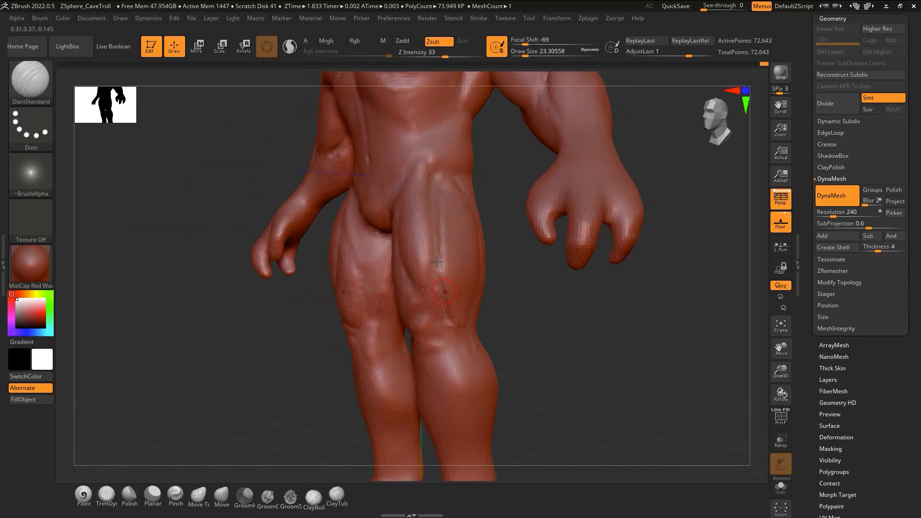
pyautogui.moveTo(437, 266); pyautogui.dragTo(444, 287, button='right')
pyautogui.press('shift')
pyautogui.keyDown('shift'); pyautogui.moveTo(446, 306); pyautogui.dragTo(449, 315); pyautogui.keyUp('shift')
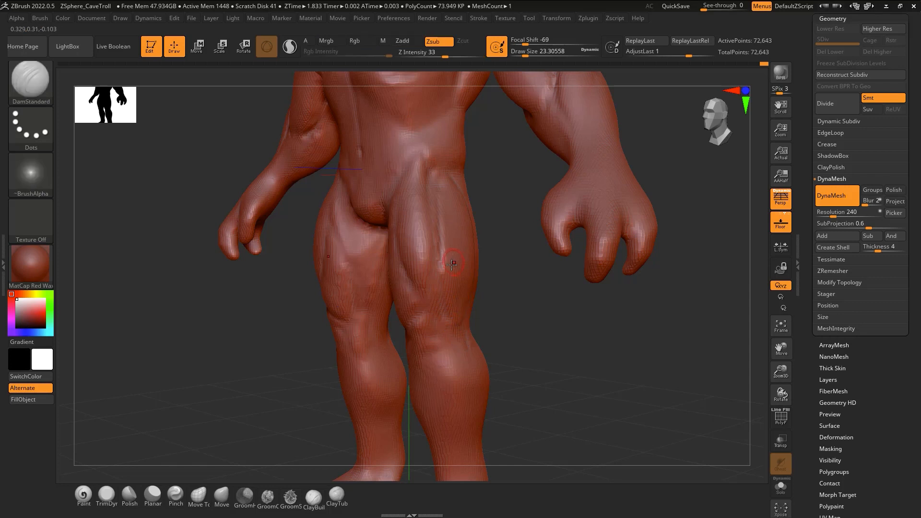
# Build up the lower outer quadriceps and the area around the knee with ClayTubes, smoothing between strokes
pyautogui.moveTo(456, 275); pyautogui.dragTo(384, 287, button='right')
pyautogui.press('2')
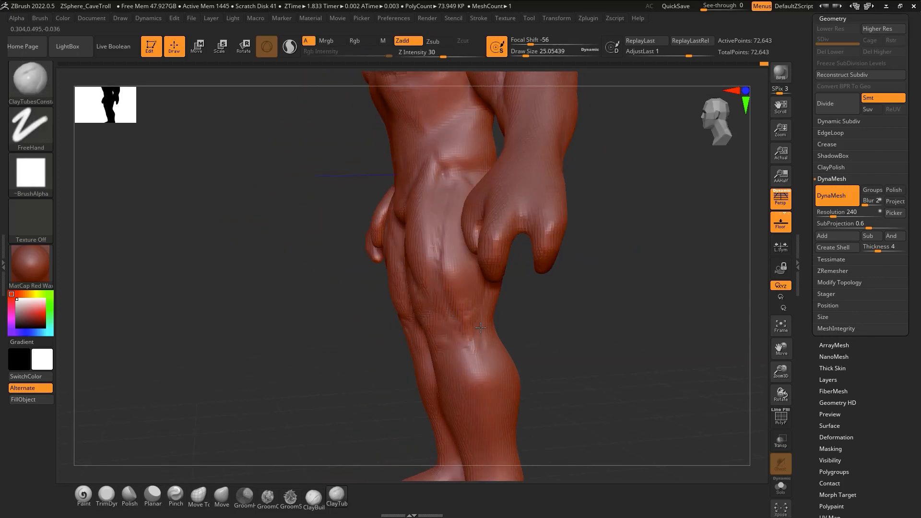
pyautogui.moveTo(473, 320)
pyautogui.mouseDown()
pyautogui.moveTo(469, 344)
pyautogui.moveTo(475, 331)
pyautogui.mouseUp()
pyautogui.moveTo(468, 289)
pyautogui.mouseDown(button='right')
pyautogui.moveTo(486, 290)
pyautogui.moveTo(451, 292)
pyautogui.mouseUp(button='right')
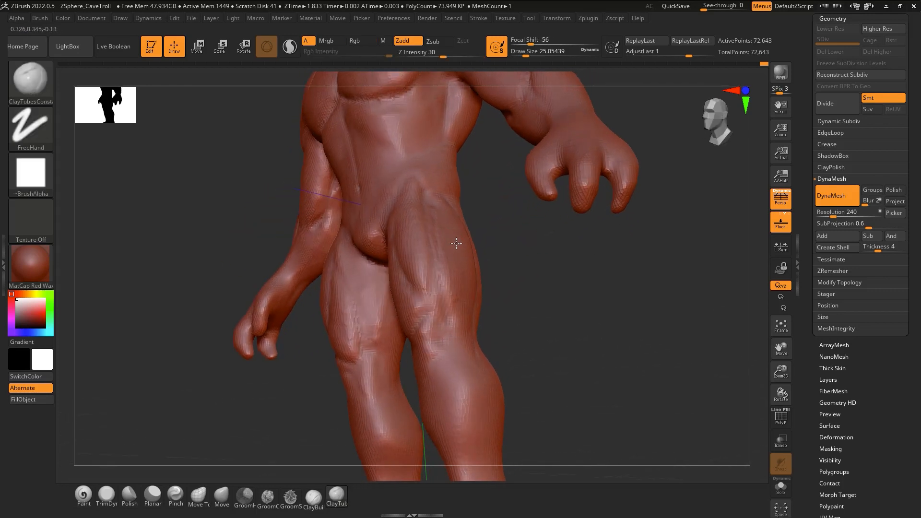
pyautogui.moveTo(437, 246); pyautogui.dragTo(459, 293, button='right')
pyautogui.keyDown('shift'); pyautogui.moveTo(459, 294); pyautogui.dragTo(468, 263); pyautogui.keyUp('shift')
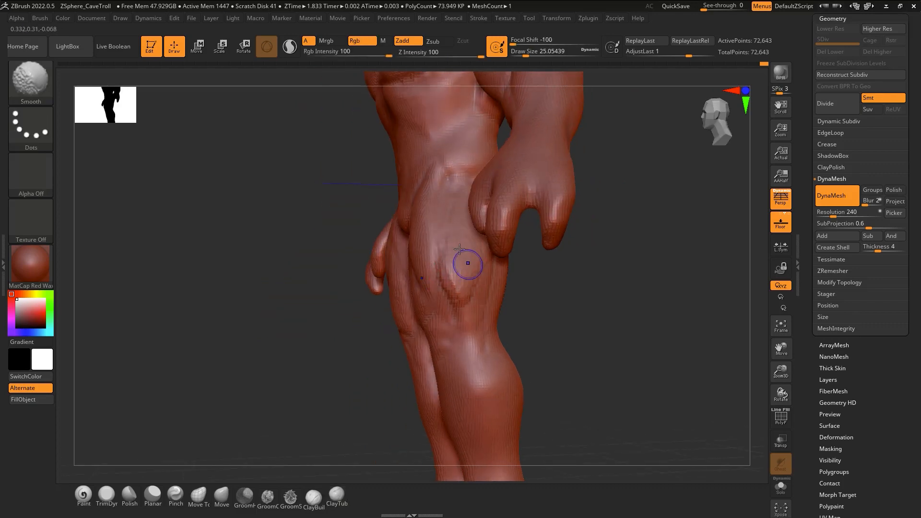
pyautogui.moveTo(461, 254)
pyautogui.mouseDown(button='right')
pyautogui.moveTo(472, 302)
pyautogui.moveTo(408, 342)
pyautogui.moveTo(452, 321)
pyautogui.mouseUp(button='right')
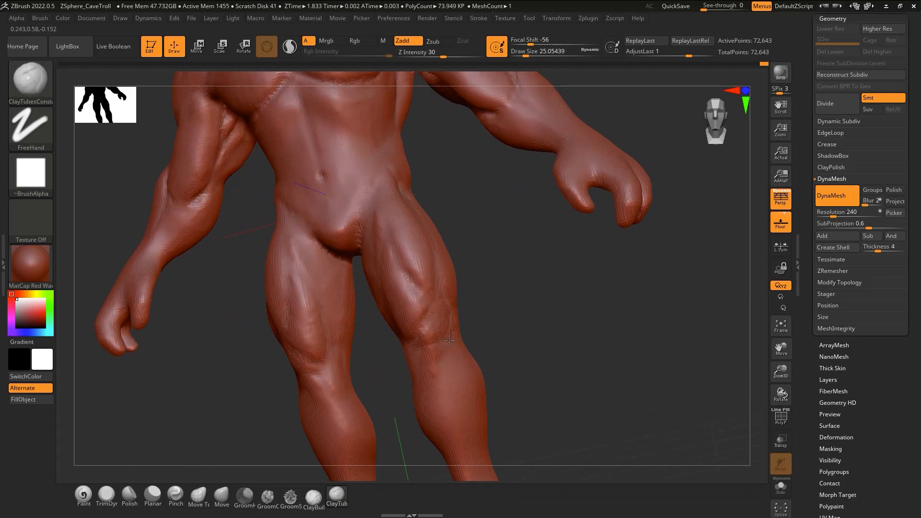
pyautogui.moveTo(450, 355)
pyautogui.mouseDown(button='right')
pyautogui.moveTo(458, 356)
pyautogui.moveTo(441, 352)
pyautogui.moveTo(461, 318)
pyautogui.moveTo(431, 360)
pyautogui.moveTo(428, 277)
pyautogui.mouseUp(button='right')
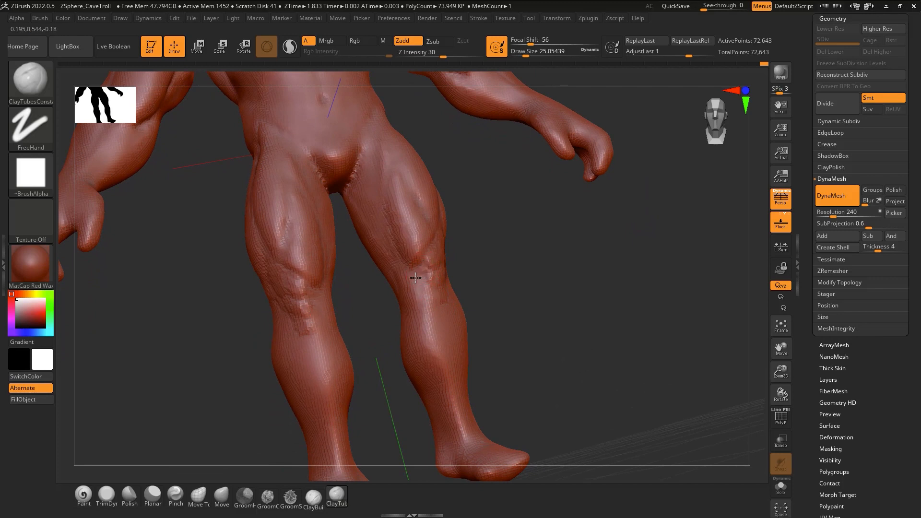
# Build up the shins from below the knee to the ankle with ClayTubes at draw size about 37 and smooth the strokes
pyautogui.moveTo(416, 291)
pyautogui.mouseDown()
pyautogui.moveTo(443, 334)
pyautogui.moveTo(426, 286)
pyautogui.mouseUp()
pyautogui.press('s')
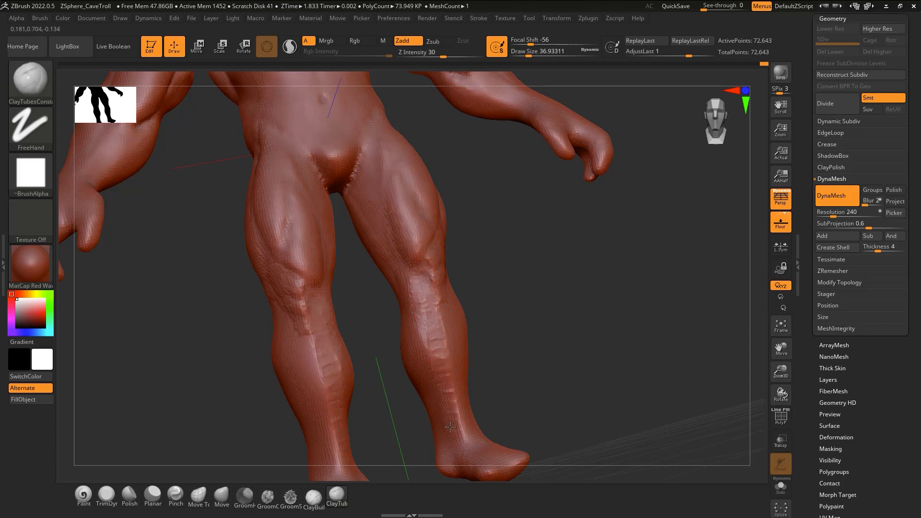
pyautogui.press('shift')
pyautogui.keyDown('shift'); pyautogui.moveTo(449, 423); pyautogui.dragTo(449, 353); pyautogui.keyUp('shift')
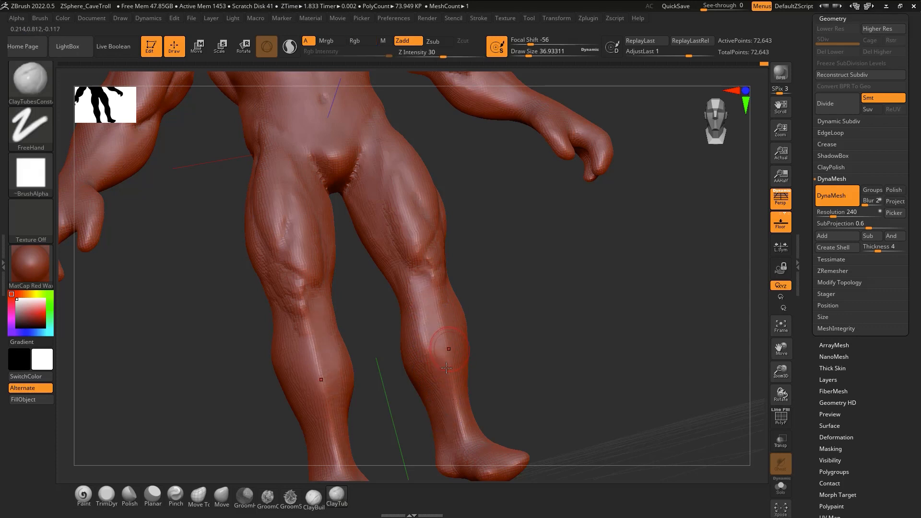
# Add further ClayTubes volume along the shinbone from the knee to the ankle, defining its front ridge
pyautogui.moveTo(450, 352); pyautogui.dragTo(435, 330, button='right')
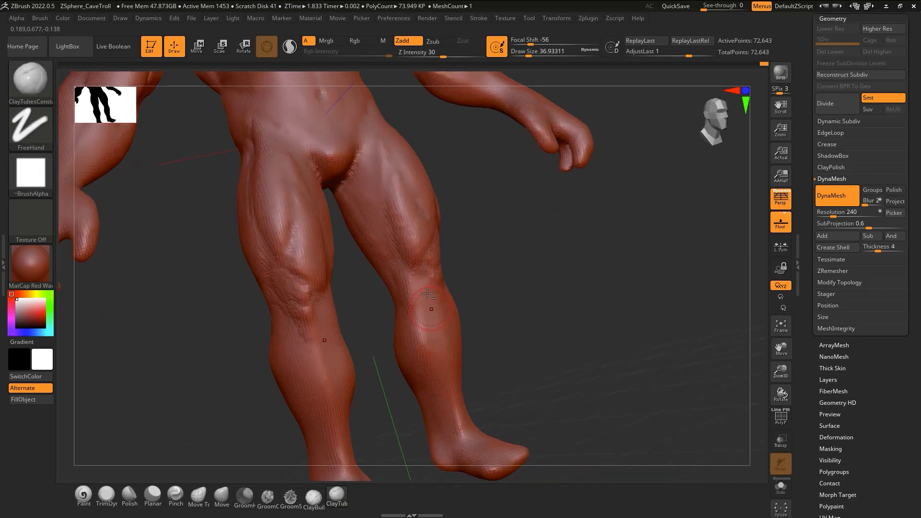
pyautogui.moveTo(427, 293); pyautogui.dragTo(438, 354)
pyautogui.moveTo(440, 349); pyautogui.dragTo(435, 350, button='right')
pyautogui.moveTo(432, 314)
pyautogui.mouseDown()
pyautogui.moveTo(451, 412)
pyautogui.moveTo(459, 376)
pyautogui.moveTo(423, 296)
pyautogui.moveTo(462, 410)
pyautogui.mouseUp()
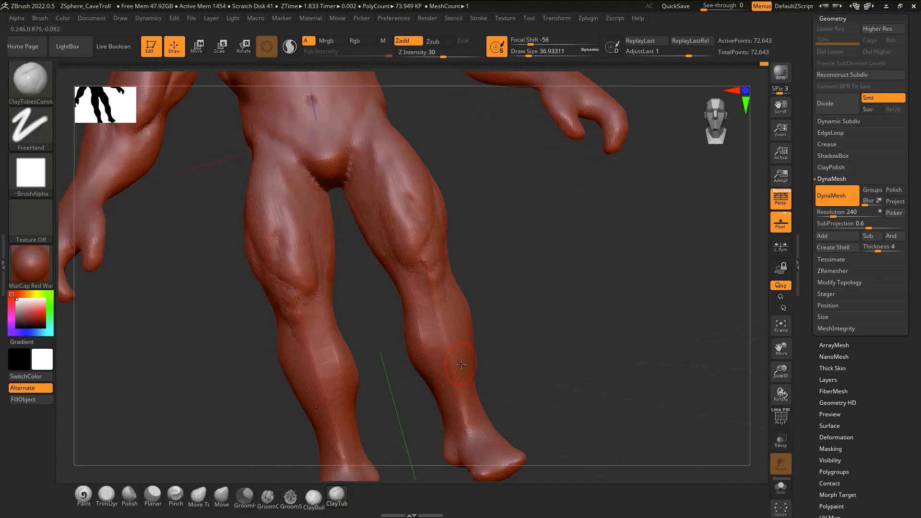
pyautogui.moveTo(461, 365); pyautogui.dragTo(365, 446, button='right')
pyautogui.click(313, 497)
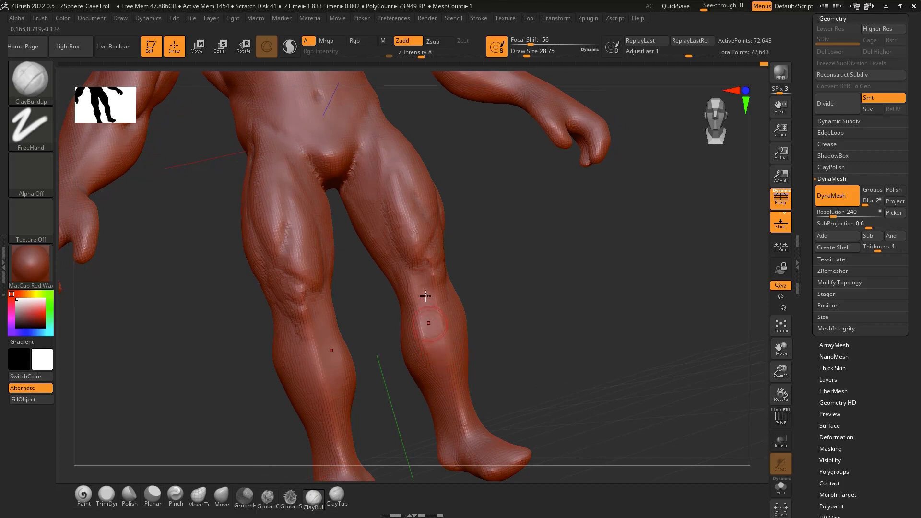
pyautogui.click(344, 495)
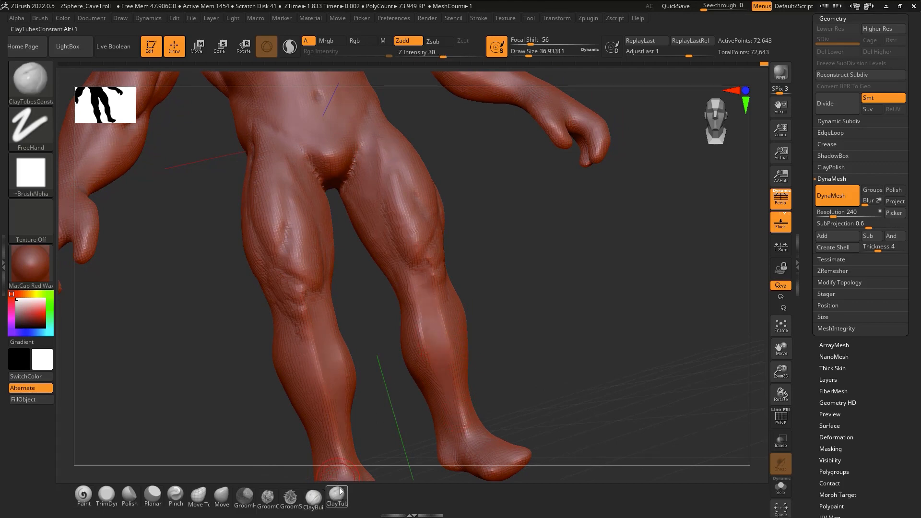
# Fill in the outer and inner calf beside the shinbone with ClayTubes and smooth the surface
pyautogui.moveTo(478, 330); pyautogui.dragTo(448, 339, button='right')
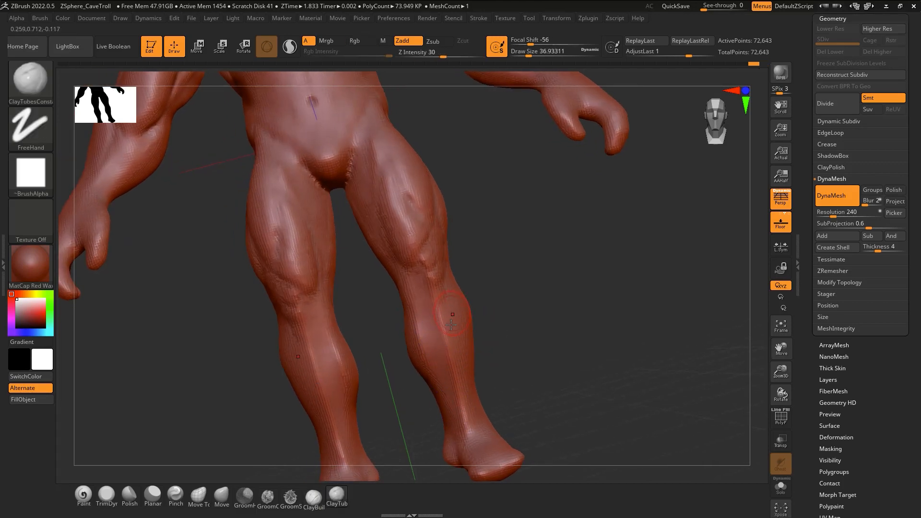
pyautogui.moveTo(440, 305); pyautogui.dragTo(456, 281, button='right')
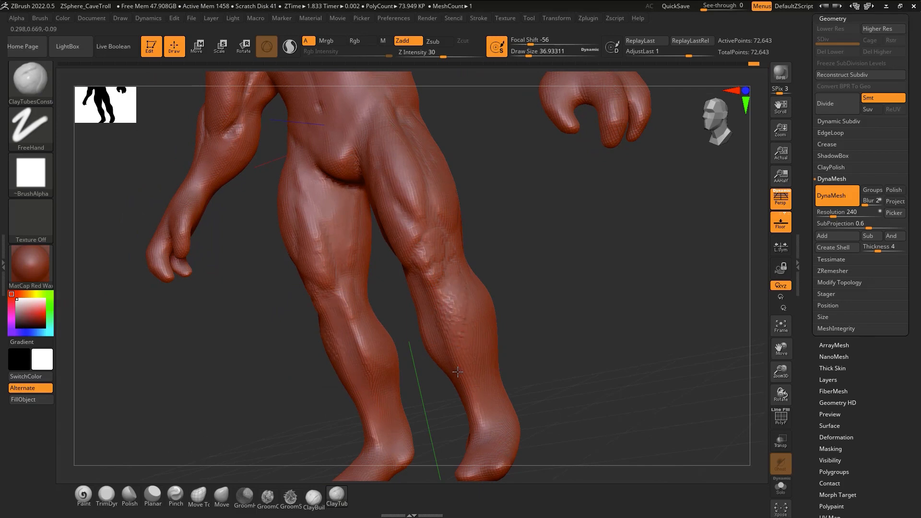
pyautogui.keyDown('shift'); pyautogui.moveTo(465, 336); pyautogui.dragTo(457, 325); pyautogui.keyUp('shift')
pyautogui.moveTo(456, 325); pyautogui.dragTo(449, 329, button='right')
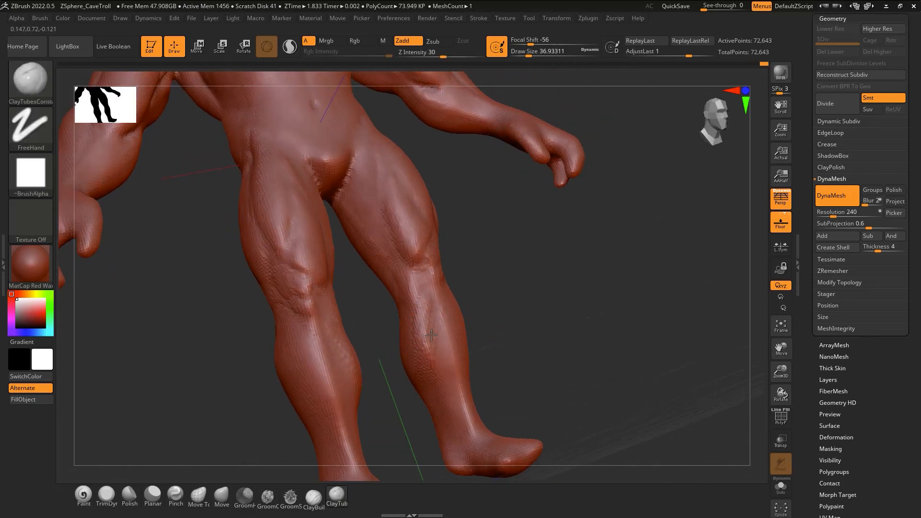
pyautogui.moveTo(432, 335)
pyautogui.keyDown('shift'); pyautogui.mouseDown()
pyautogui.moveTo(435, 379)
pyautogui.moveTo(439, 321)
pyautogui.moveTo(427, 311)
pyautogui.moveTo(433, 341)
pyautogui.mouseUp(); pyautogui.keyUp('shift')
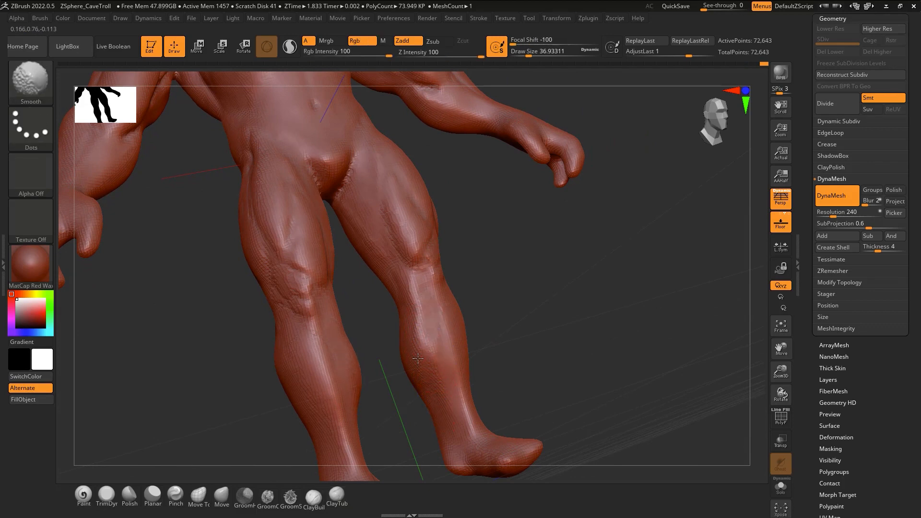
pyautogui.moveTo(433, 342)
pyautogui.mouseDown(button='right')
pyautogui.moveTo(451, 331)
pyautogui.moveTo(417, 315)
pyautogui.mouseUp(button='right')
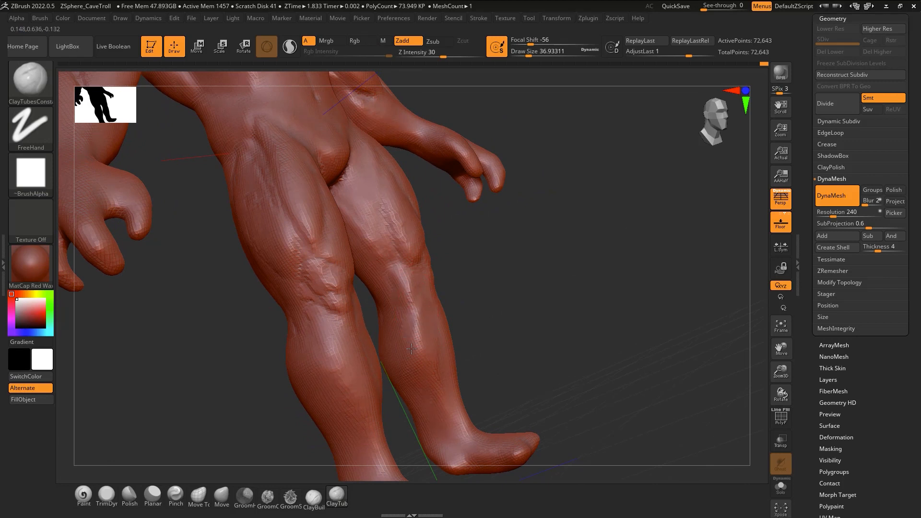
# Refine the kneecap and the transition into the upper shin with ClayTubes, smoothing between strokes
pyautogui.press('shift')
pyautogui.press('shift')
pyautogui.press('shift')
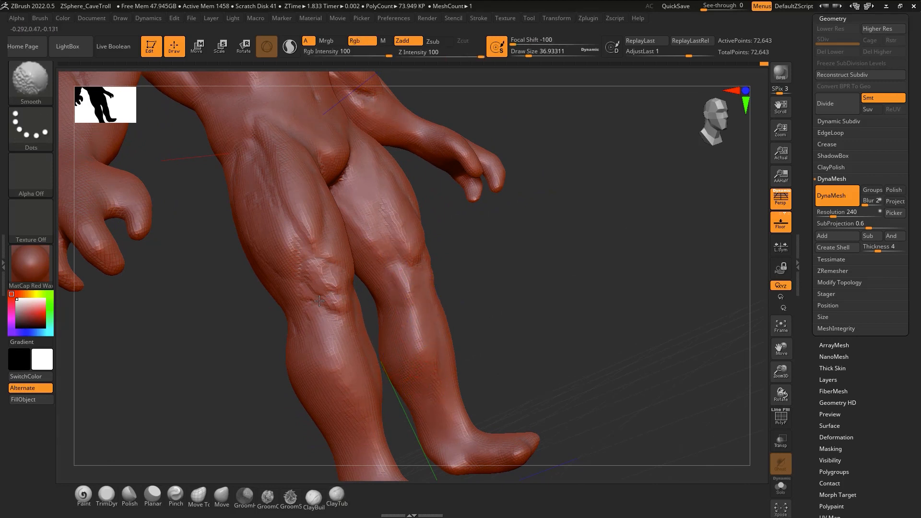
pyautogui.keyDown('shift'); pyautogui.moveTo(320, 301); pyautogui.dragTo(340, 288); pyautogui.keyUp('shift')
pyautogui.moveTo(339, 288); pyautogui.dragTo(418, 371, button='right')
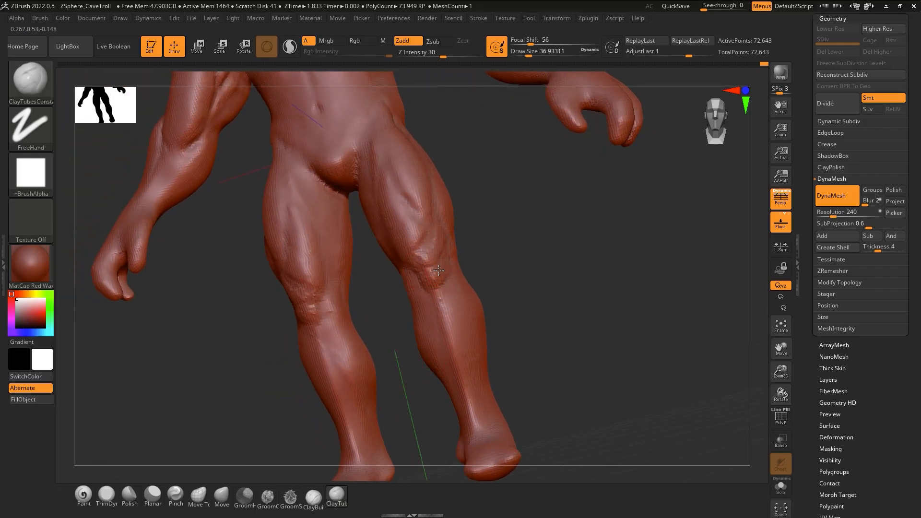
pyautogui.moveTo(444, 290); pyautogui.dragTo(450, 272, button='right')
pyautogui.keyDown('shift'); pyautogui.moveTo(438, 244); pyautogui.dragTo(448, 309); pyautogui.keyUp('shift')
pyautogui.moveTo(449, 307)
pyautogui.mouseDown(button='right')
pyautogui.moveTo(468, 290)
pyautogui.moveTo(447, 291)
pyautogui.mouseUp(button='right')
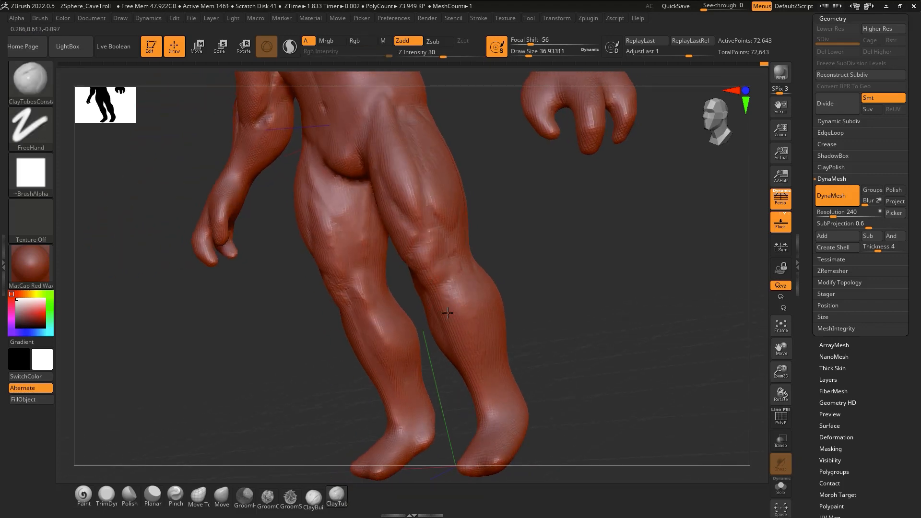
# Build up the lower hamstrings and the hollow behind the knee with ClayTubes and smooth them
pyautogui.moveTo(479, 366); pyautogui.dragTo(488, 278, button='right')
pyautogui.moveTo(517, 233)
pyautogui.mouseDown()
pyautogui.moveTo(505, 274)
pyautogui.moveTo(531, 268)
pyautogui.mouseUp()
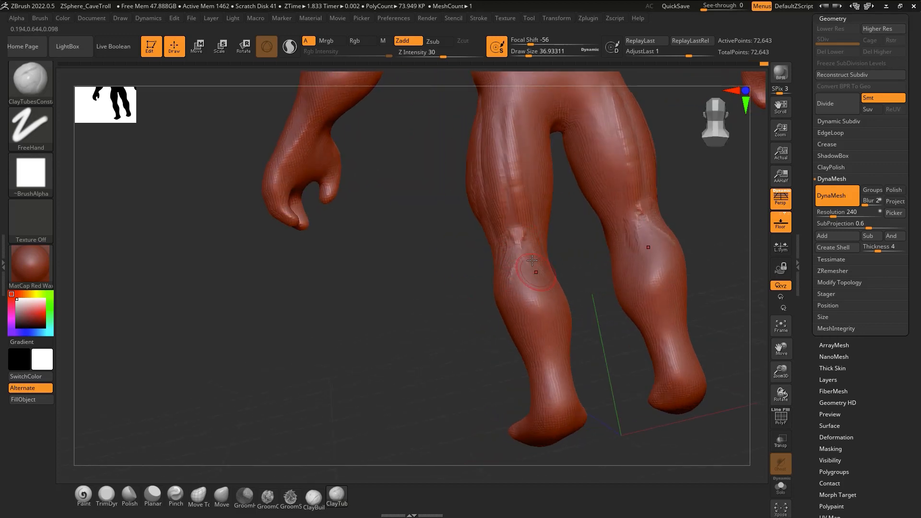
pyautogui.moveTo(530, 273); pyautogui.dragTo(518, 283, button='right')
pyautogui.moveTo(527, 109)
pyautogui.mouseDown()
pyautogui.moveTo(519, 180)
pyautogui.moveTo(534, 159)
pyautogui.moveTo(537, 188)
pyautogui.mouseUp()
pyautogui.moveTo(537, 189); pyautogui.dragTo(555, 170, button='right')
pyautogui.moveTo(521, 168)
pyautogui.keyDown('shift'); pyautogui.mouseDown()
pyautogui.moveTo(513, 192)
pyautogui.moveTo(511, 156)
pyautogui.moveTo(523, 221)
pyautogui.mouseUp(); pyautogui.keyUp('shift')
pyautogui.moveTo(527, 226)
pyautogui.mouseDown(button='right')
pyautogui.moveTo(556, 238)
pyautogui.moveTo(518, 245)
pyautogui.mouseUp(button='right')
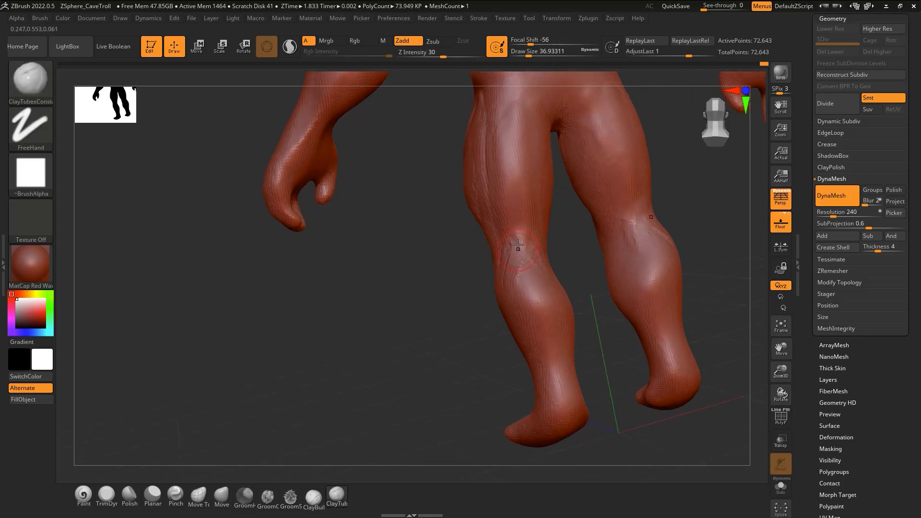
# Smooth the back of the knee and add ClayTubes strokes leading into the upper calf
pyautogui.keyDown('shift'); pyautogui.moveTo(516, 264); pyautogui.dragTo(533, 291); pyautogui.keyUp('shift')
pyautogui.moveTo(539, 293); pyautogui.dragTo(522, 332, button='right')
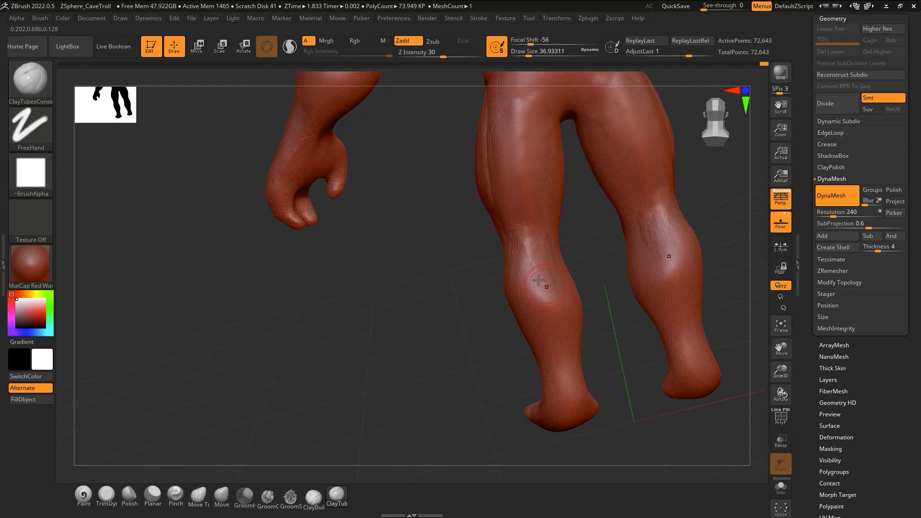
pyautogui.moveTo(524, 239); pyautogui.dragTo(531, 276)
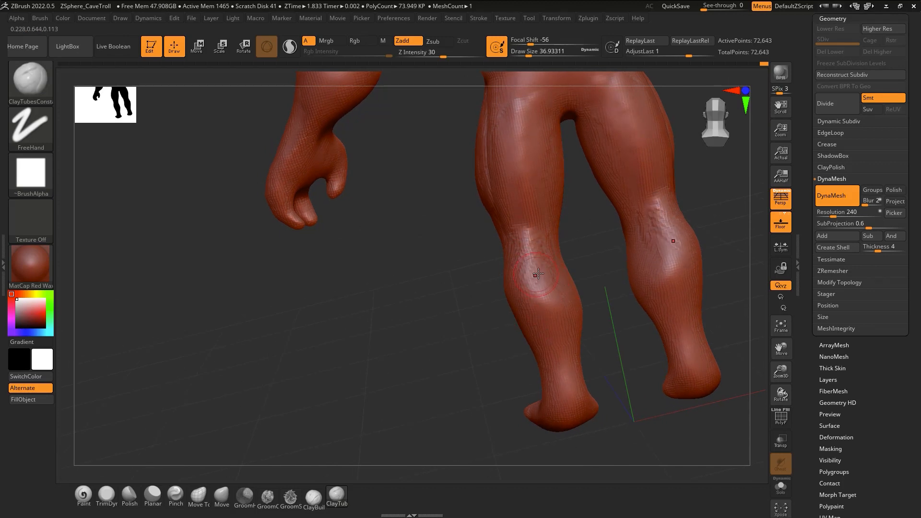
# Carve a diagonal muscle separation down the outer calf with DamStandard
pyautogui.press('b')
pyautogui.press('d')
pyautogui.press('s')
pyautogui.moveTo(538, 274); pyautogui.dragTo(530, 221, button='right')
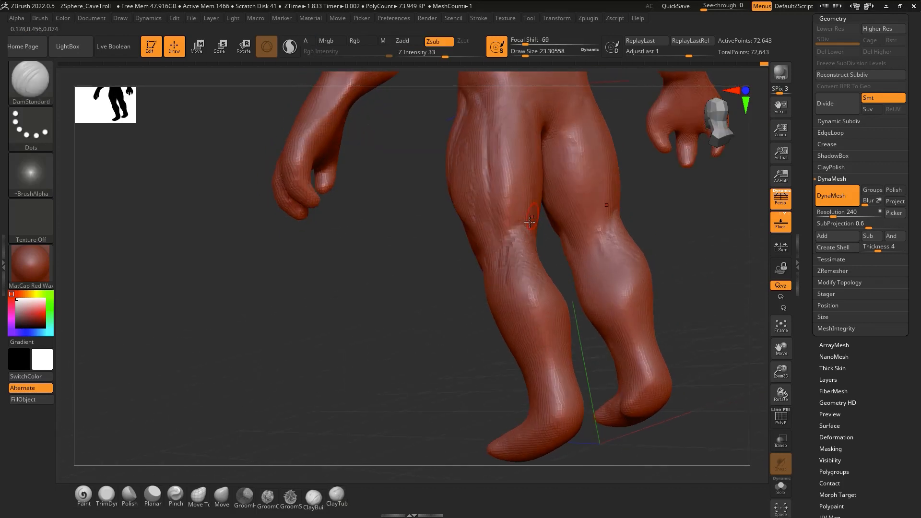
pyautogui.moveTo(522, 260); pyautogui.dragTo(504, 259, button='right')
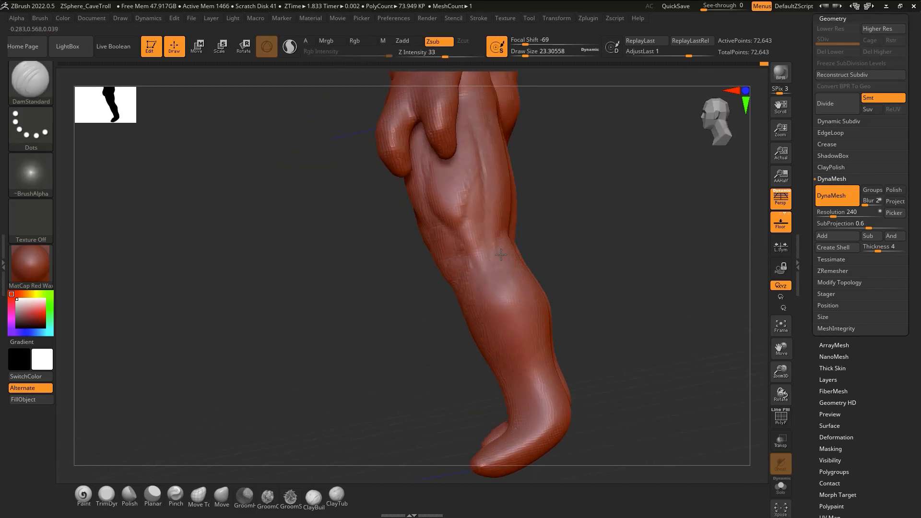
pyautogui.moveTo(501, 286); pyautogui.dragTo(525, 322)
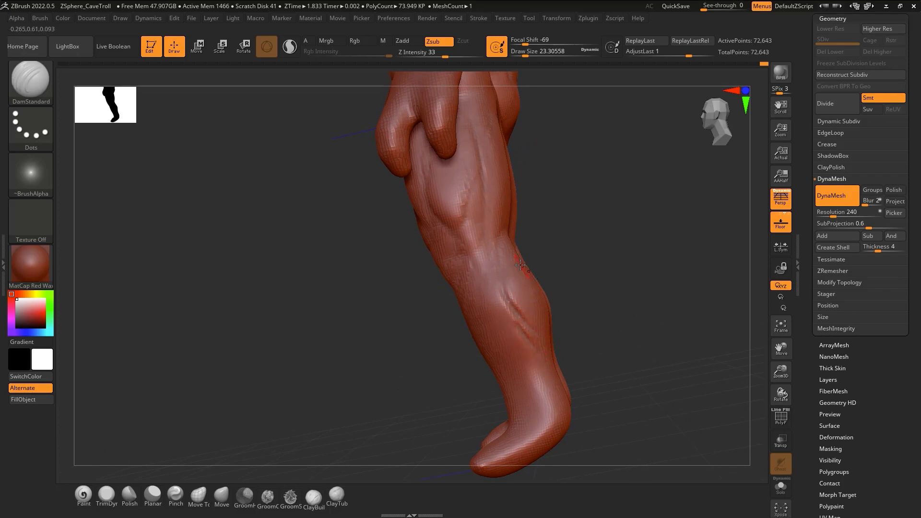
# Build up the outer calf around the carved separation with ClayTubes and smooth it down
pyautogui.press('b')
pyautogui.press('c')
pyautogui.press('t')
pyautogui.moveTo(521, 265); pyautogui.dragTo(522, 290, button='right')
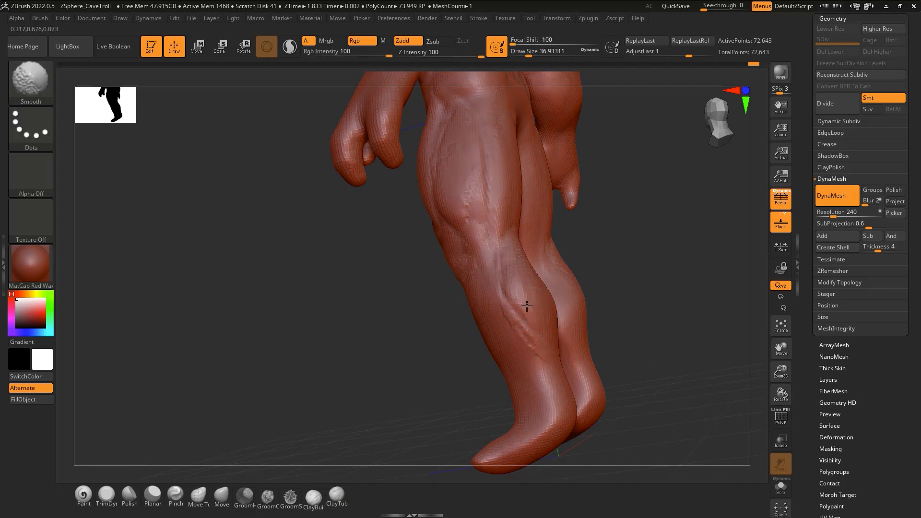
pyautogui.keyDown('ctrl'); pyautogui.moveTo(535, 347); pyautogui.dragTo(540, 382, button='right'); pyautogui.keyUp('ctrl')
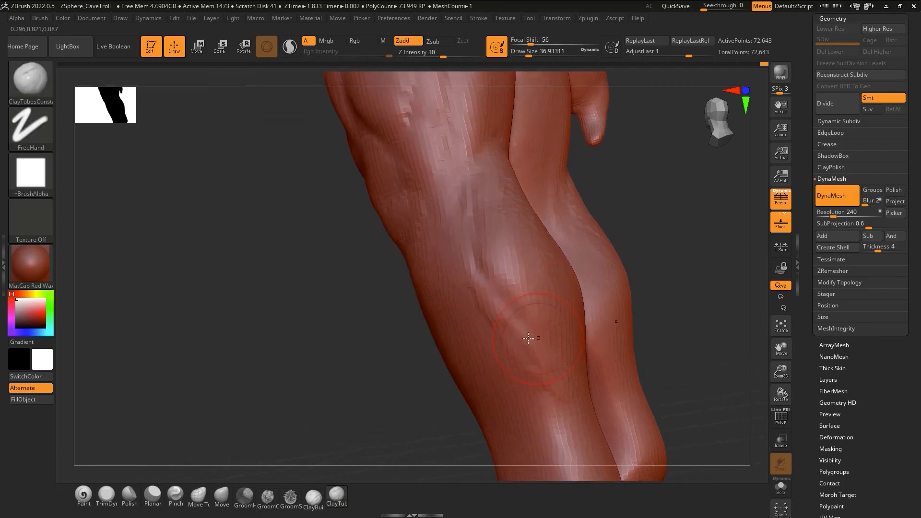
pyautogui.moveTo(489, 307)
pyautogui.mouseDown()
pyautogui.moveTo(483, 333)
pyautogui.moveTo(509, 339)
pyautogui.mouseUp()
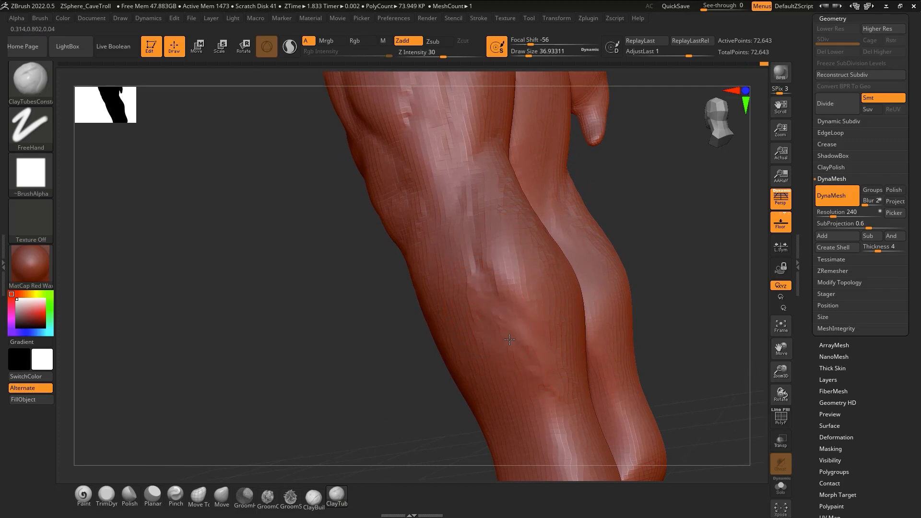
pyautogui.moveTo(513, 288); pyautogui.dragTo(506, 282)
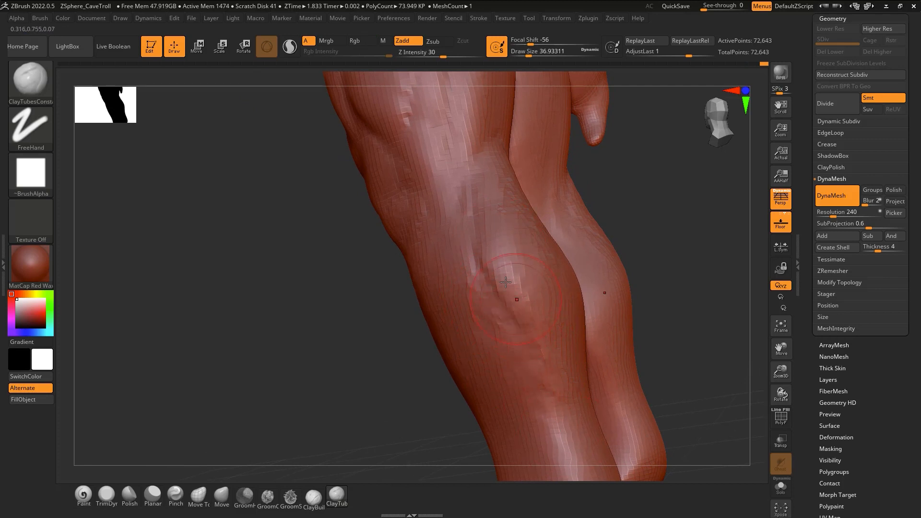
pyautogui.press('shift')
pyautogui.keyDown('shift'); pyautogui.moveTo(520, 373); pyautogui.dragTo(514, 300); pyautogui.keyUp('shift')
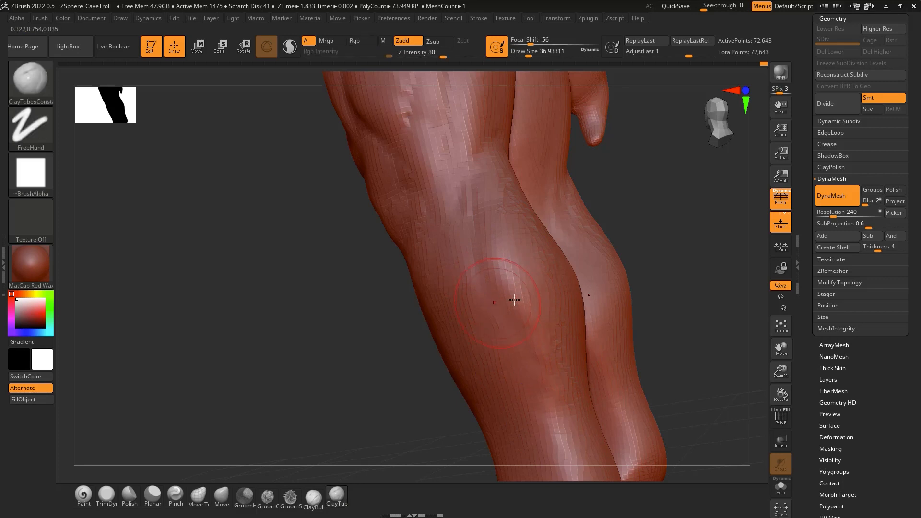
# Recut the muscle separations along the outer calf with DamStandard
pyautogui.press('b')
pyautogui.press('d')
pyautogui.press('s')
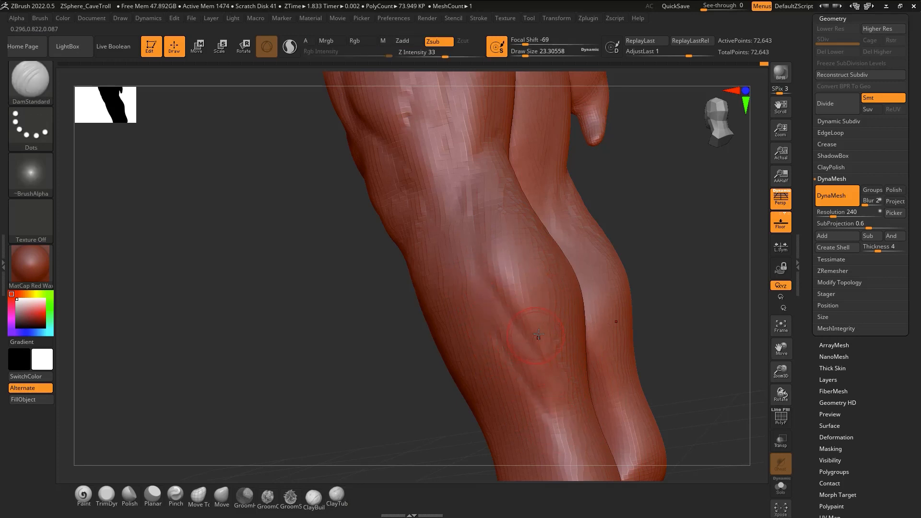
# Soften the lower edge of the calf muscle and the back of the calf with ClayTubes and smoothing
pyautogui.press('b')
pyautogui.press('c')
pyautogui.press('t')
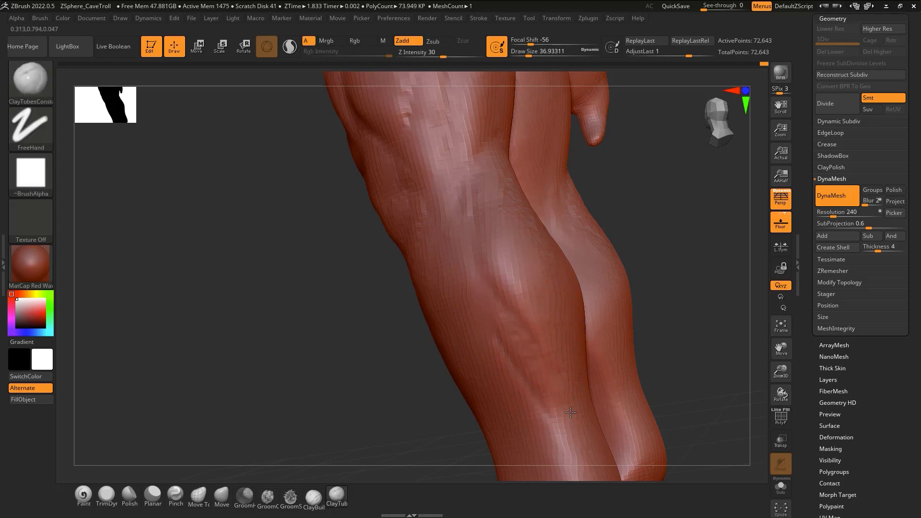
pyautogui.moveTo(582, 401)
pyautogui.mouseDown(button='right')
pyautogui.moveTo(523, 374)
pyautogui.moveTo(574, 376)
pyautogui.mouseUp(button='right')
pyautogui.keyDown('shift'); pyautogui.moveTo(586, 385); pyautogui.dragTo(559, 320); pyautogui.keyUp('shift')
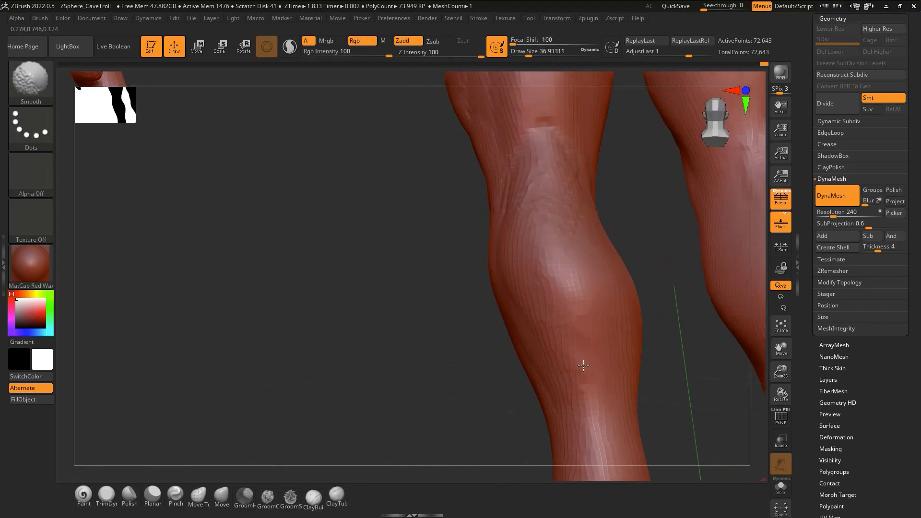
pyautogui.moveTo(594, 383); pyautogui.dragTo(596, 339, button='right')
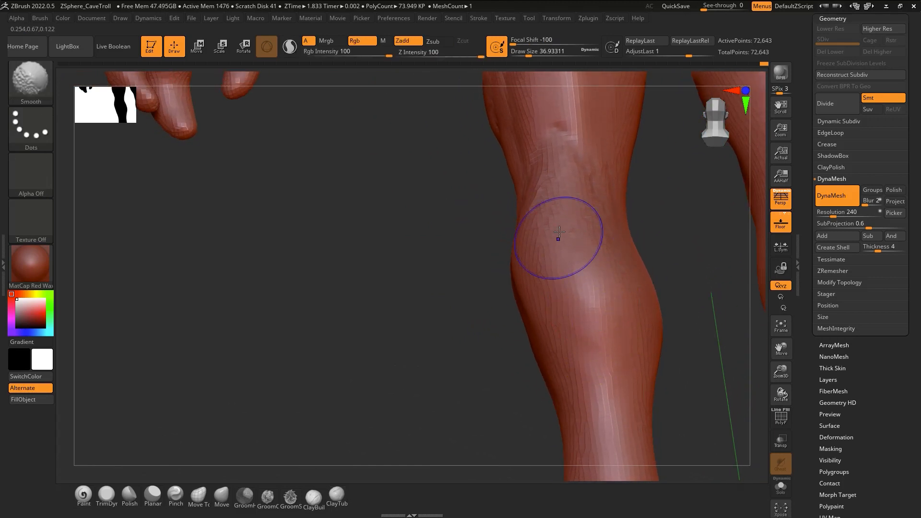
pyautogui.moveTo(596, 277); pyautogui.dragTo(537, 366, button='right')
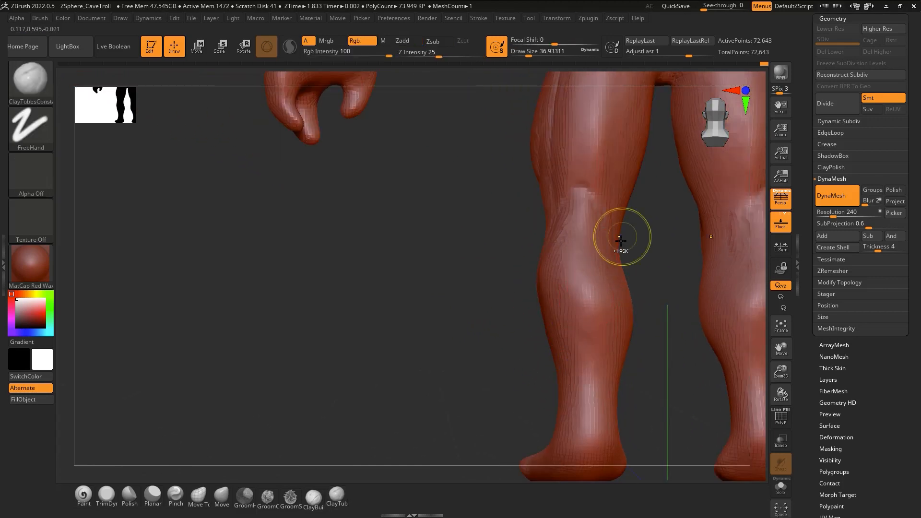
# Add ClayTubes volume to the upper calf behind the knee and smooth it into the surrounding muscles
pyautogui.keyDown('ctrl'); pyautogui.moveTo(621, 237); pyautogui.dragTo(581, 260, button='right'); pyautogui.keyUp('ctrl')
pyautogui.moveTo(582, 263)
pyautogui.mouseDown()
pyautogui.moveTo(584, 200)
pyautogui.moveTo(587, 255)
pyautogui.mouseUp()
pyautogui.keyDown('shift'); pyautogui.moveTo(602, 204); pyautogui.dragTo(583, 288); pyautogui.keyUp('shift')
pyautogui.keyDown('shift'); pyautogui.moveTo(575, 325); pyautogui.dragTo(582, 279, button='right'); pyautogui.keyUp('shift')
pyautogui.keyDown('shift'); pyautogui.moveTo(590, 239); pyautogui.dragTo(596, 273); pyautogui.keyUp('shift')
pyautogui.moveTo(598, 284); pyautogui.dragTo(564, 296, button='right')
pyautogui.moveTo(617, 311)
pyautogui.keyDown('shift'); pyautogui.mouseDown(button='right')
pyautogui.moveTo(600, 301)
pyautogui.moveTo(628, 343)
pyautogui.mouseUp(button='right'); pyautogui.keyUp('shift')
# Build up the buttocks and the back of the upper thighs with ClayTubes and smooth them
pyautogui.keyDown('ctrl'); pyautogui.moveTo(628, 343); pyautogui.dragTo(486, 309, button='right'); pyautogui.keyUp('ctrl')
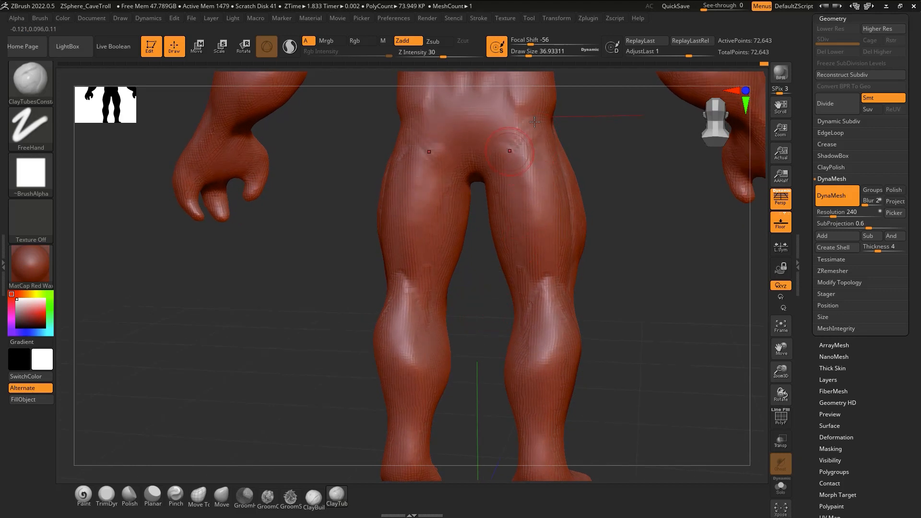
pyautogui.press('shift')
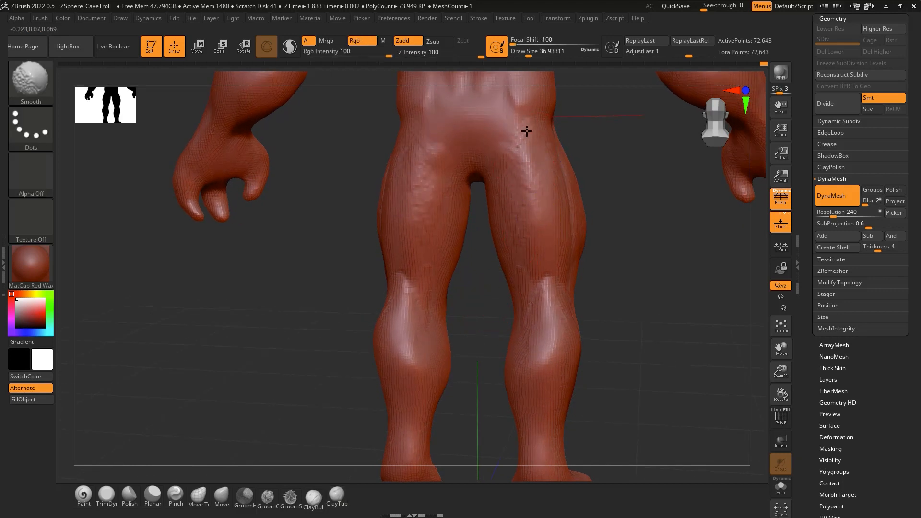
pyautogui.moveTo(524, 214)
pyautogui.mouseDown(button='right')
pyautogui.moveTo(549, 217)
pyautogui.moveTo(542, 221)
pyautogui.mouseUp(button='right')
pyautogui.press('shift')
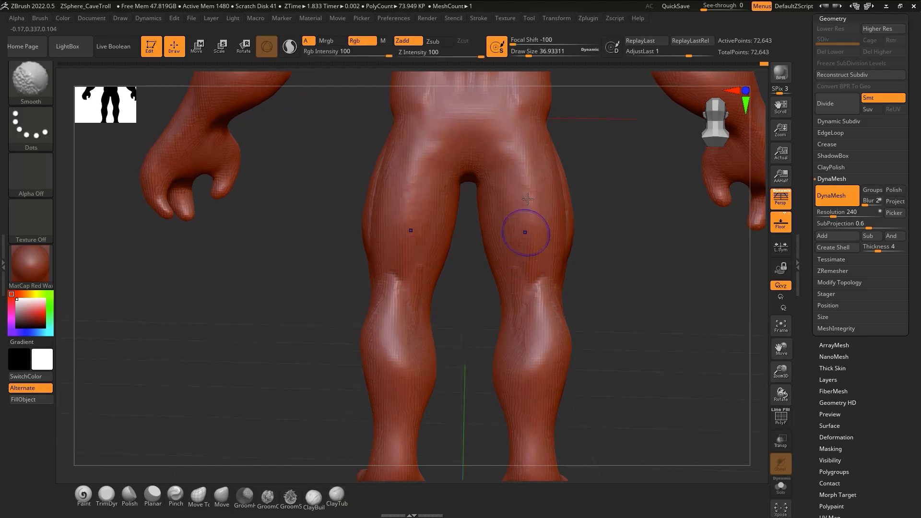
# Try to reshape the lower back at the waist with the Move brush
pyautogui.moveTo(538, 354)
pyautogui.mouseDown(button='right')
pyautogui.moveTo(530, 367)
pyautogui.moveTo(532, 323)
pyautogui.moveTo(537, 339)
pyautogui.moveTo(545, 311)
pyautogui.mouseUp(button='right')
pyautogui.keyDown('ctrl'); pyautogui.moveTo(492, 250); pyautogui.dragTo(489, 299, button='right'); pyautogui.keyUp('ctrl')
pyautogui.moveTo(476, 174)
pyautogui.keyDown('alt'); pyautogui.mouseDown(button='right')
pyautogui.moveTo(469, 243)
pyautogui.moveTo(455, 225)
pyautogui.mouseUp(button='right'); pyautogui.keyUp('alt')
pyautogui.press('b')
pyautogui.press('m')
pyautogui.press('v')
pyautogui.moveTo(439, 209); pyautogui.dragTo(434, 220)
pyautogui.hotkey('ctrl', 'z')
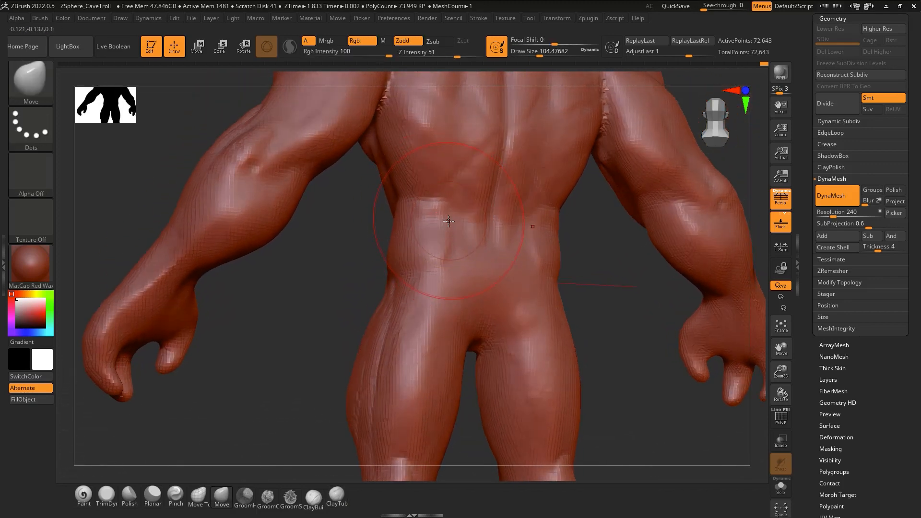
# Carve a crease at the side of the lower back with DamStandard, build it up with ClayTubes, and smooth it
pyautogui.press('b')
pyautogui.press('d')
pyautogui.press('s')
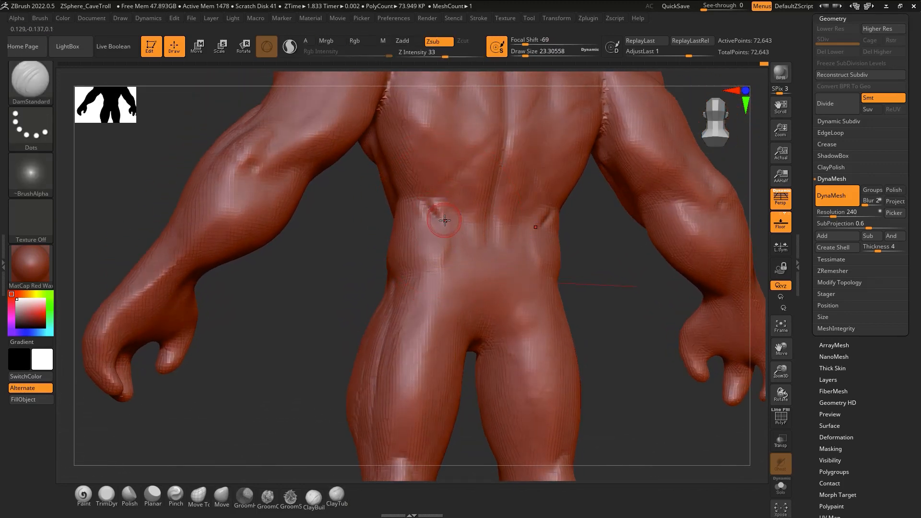
pyautogui.press('b')
pyautogui.press('c')
pyautogui.press('t')
pyautogui.moveTo(434, 204)
pyautogui.mouseDown()
pyautogui.moveTo(451, 225)
pyautogui.moveTo(441, 216)
pyautogui.mouseUp()
pyautogui.moveTo(440, 216); pyautogui.dragTo(494, 215, button='right')
pyautogui.keyDown('shift'); pyautogui.moveTo(439, 214); pyautogui.dragTo(419, 208); pyautogui.keyUp('shift')
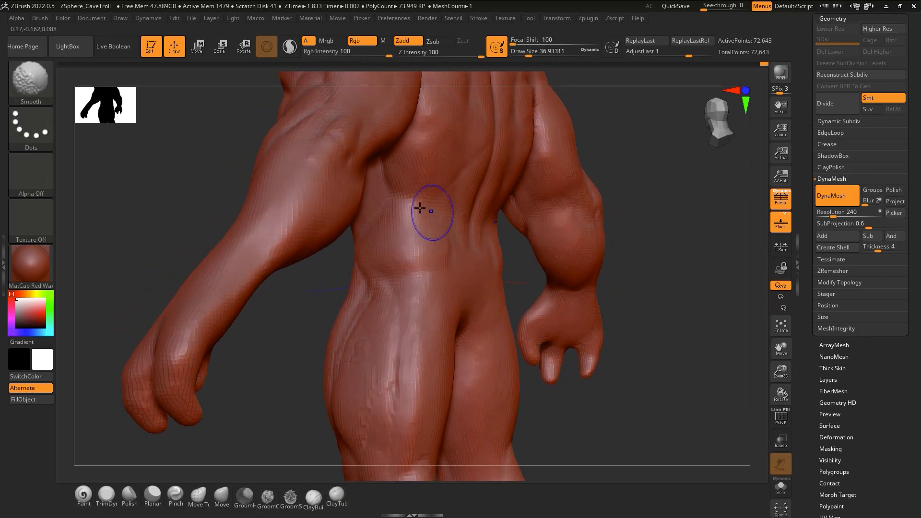
# Build up the sacrum area and the muscle columns beside the lower spine with ClayTubes and smooth them
pyautogui.moveTo(490, 233); pyautogui.dragTo(504, 247, button='right')
pyautogui.moveTo(426, 309); pyautogui.dragTo(496, 266, button='right')
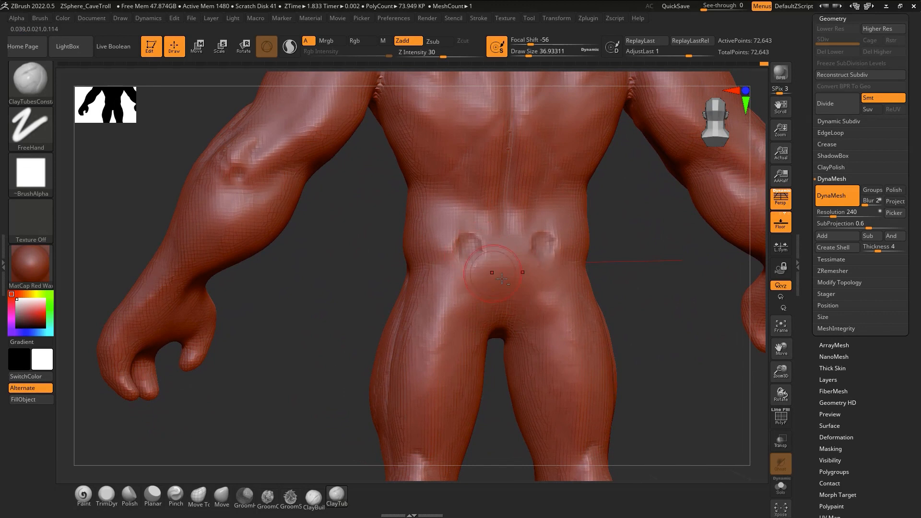
pyautogui.keyDown('shift'); pyautogui.moveTo(502, 278); pyautogui.dragTo(483, 277); pyautogui.keyUp('shift')
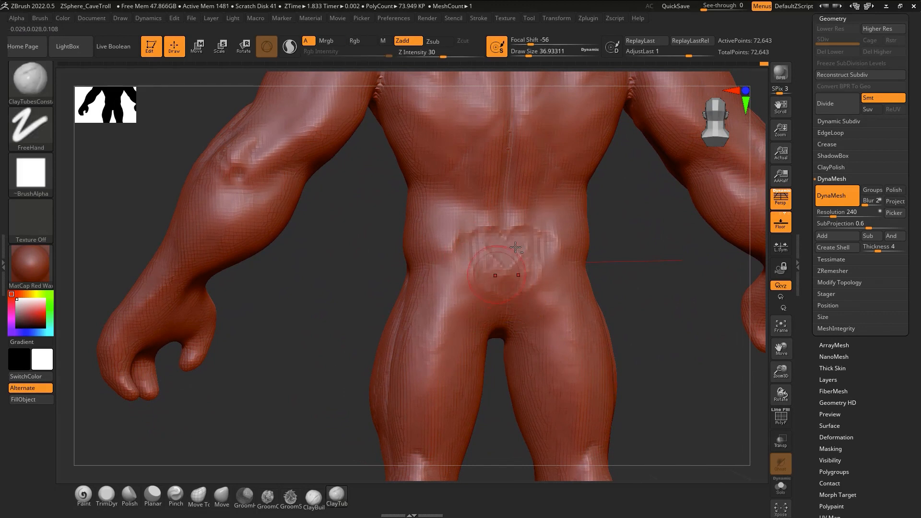
pyautogui.moveTo(505, 288)
pyautogui.keyDown('shift'); pyautogui.mouseDown()
pyautogui.moveTo(489, 254)
pyautogui.moveTo(486, 149)
pyautogui.mouseUp(); pyautogui.keyUp('shift')
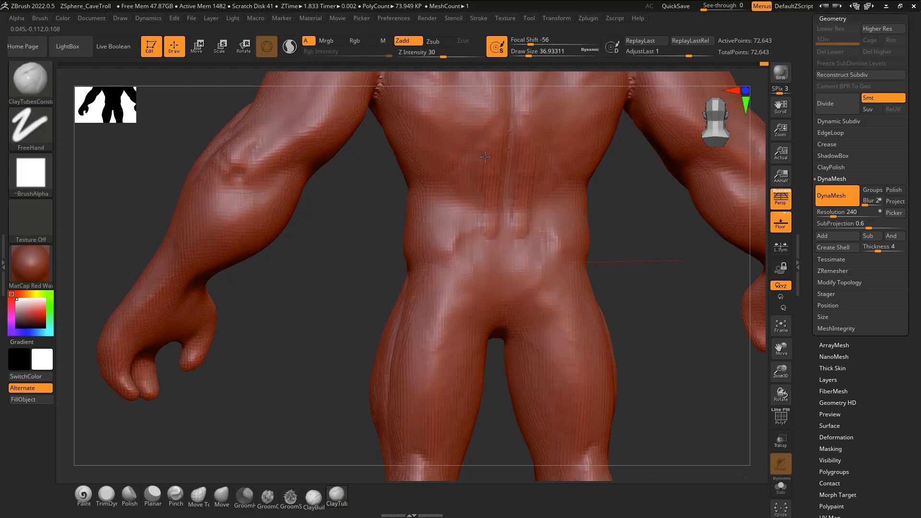
pyautogui.moveTo(528, 228); pyautogui.dragTo(517, 240, button='right')
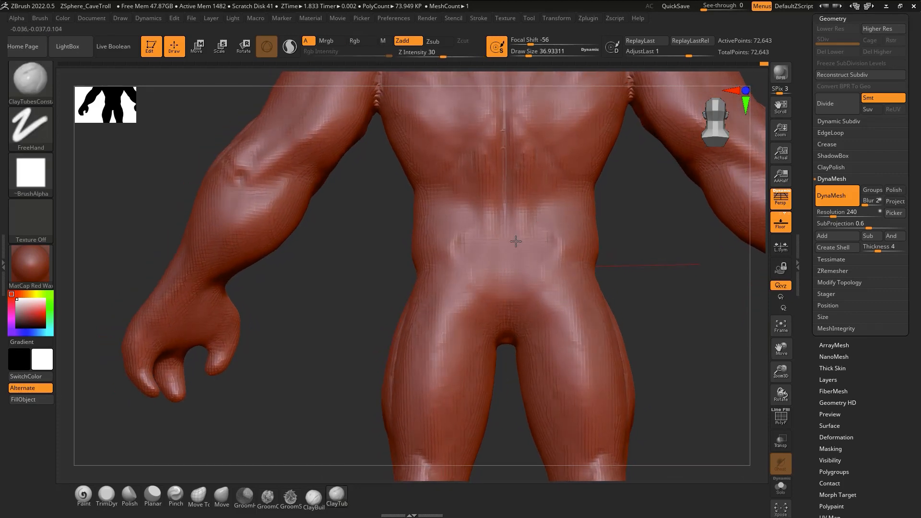
pyautogui.moveTo(516, 240)
pyautogui.mouseDown()
pyautogui.moveTo(499, 317)
pyautogui.moveTo(499, 291)
pyautogui.moveTo(473, 266)
pyautogui.moveTo(501, 302)
pyautogui.moveTo(484, 321)
pyautogui.mouseUp()
pyautogui.moveTo(468, 280); pyautogui.dragTo(498, 330)
# Adjust the outline of the calves from behind with the Move brush
pyautogui.moveTo(544, 342)
pyautogui.keyDown('ctrl'); pyautogui.mouseDown(button='right')
pyautogui.moveTo(549, 275)
pyautogui.moveTo(541, 269)
pyautogui.moveTo(564, 293)
pyautogui.moveTo(527, 359)
pyautogui.moveTo(552, 326)
pyautogui.moveTo(492, 238)
pyautogui.moveTo(515, 344)
pyautogui.moveTo(466, 353)
pyautogui.moveTo(521, 354)
pyautogui.moveTo(509, 360)
pyautogui.mouseUp(button='right'); pyautogui.keyUp('ctrl')
pyautogui.press('b')
pyautogui.press('m')
pyautogui.press('v')
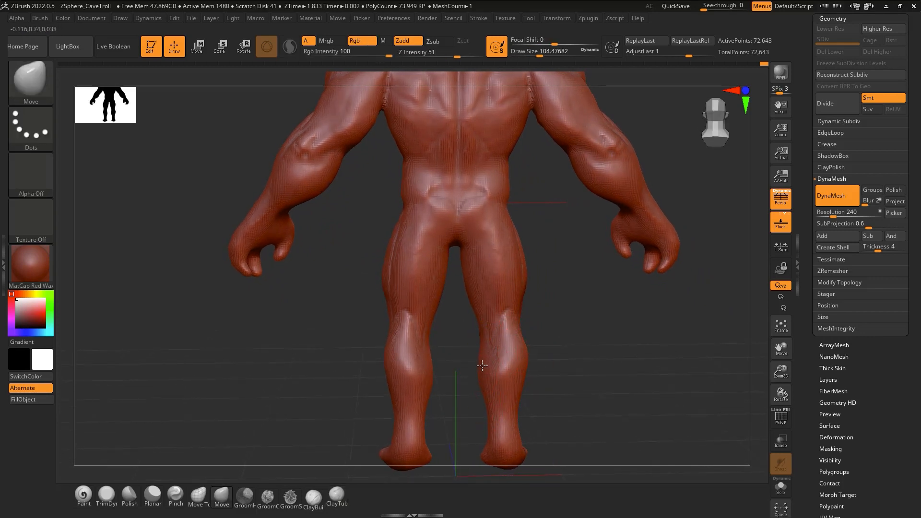
pyautogui.moveTo(524, 358)
pyautogui.mouseDown(button='right')
pyautogui.moveTo(526, 346)
pyautogui.moveTo(523, 377)
pyautogui.moveTo(534, 384)
pyautogui.moveTo(539, 370)
pyautogui.moveTo(510, 375)
pyautogui.moveTo(521, 379)
pyautogui.mouseUp(button='right')
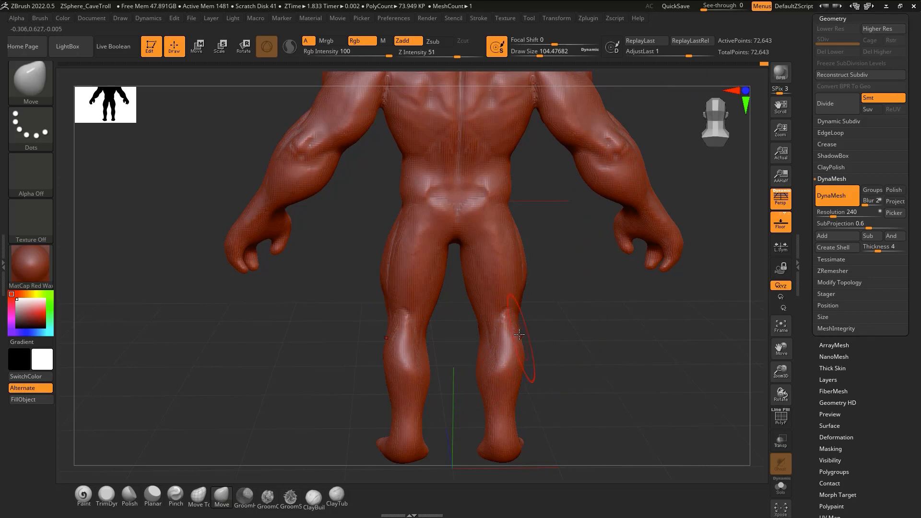
pyautogui.moveTo(502, 338)
pyautogui.mouseDown(button='right')
pyautogui.moveTo(495, 340)
pyautogui.moveTo(519, 339)
pyautogui.moveTo(475, 362)
pyautogui.moveTo(458, 412)
pyautogui.mouseUp(button='right')
# Define the calf muscle's edge and lower end with ClayTubes and smooth it into the back of the lower leg
pyautogui.moveTo(444, 354); pyautogui.dragTo(423, 350, button='right')
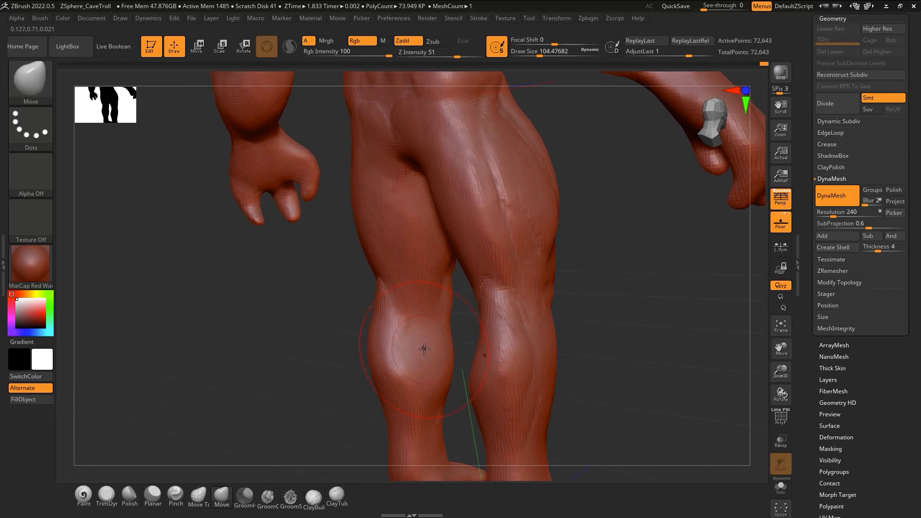
pyautogui.press('b')
pyautogui.press('c')
pyautogui.press('t')
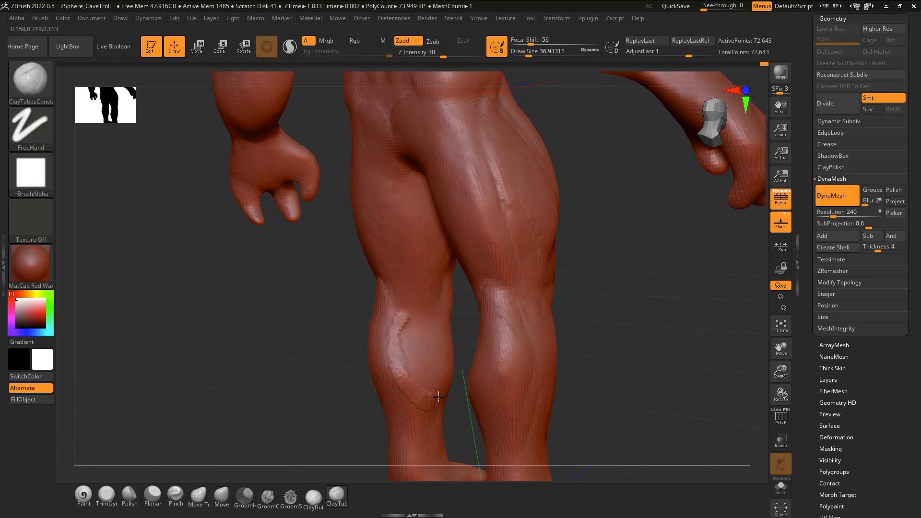
pyautogui.moveTo(416, 319); pyautogui.dragTo(419, 331)
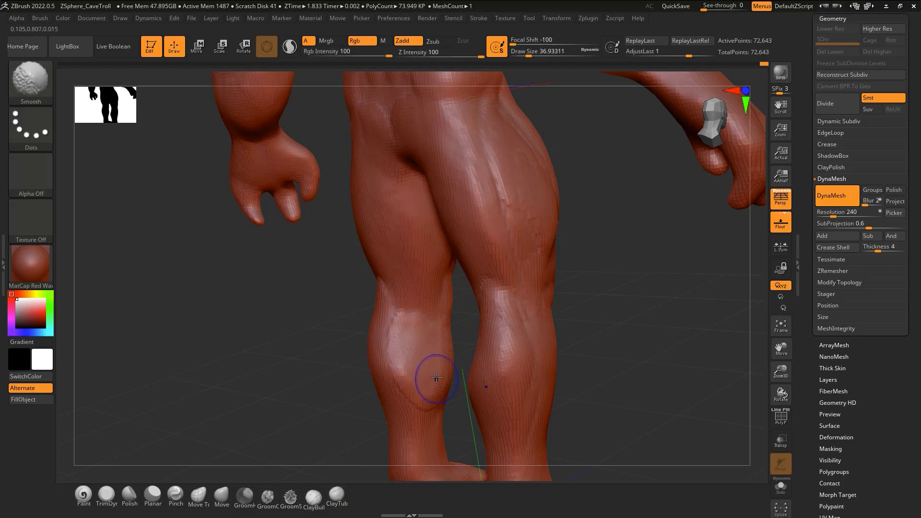
pyautogui.moveTo(432, 380); pyautogui.dragTo(397, 348, button='right')
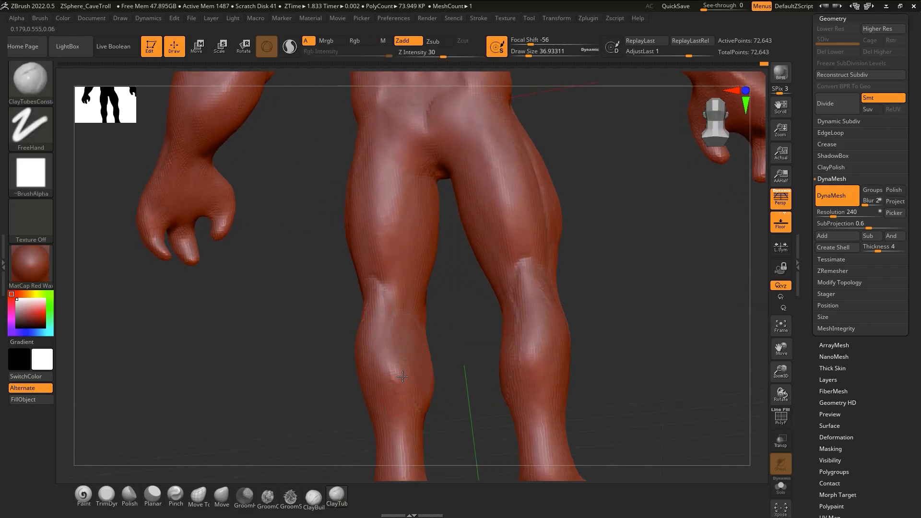
pyautogui.press('shift')
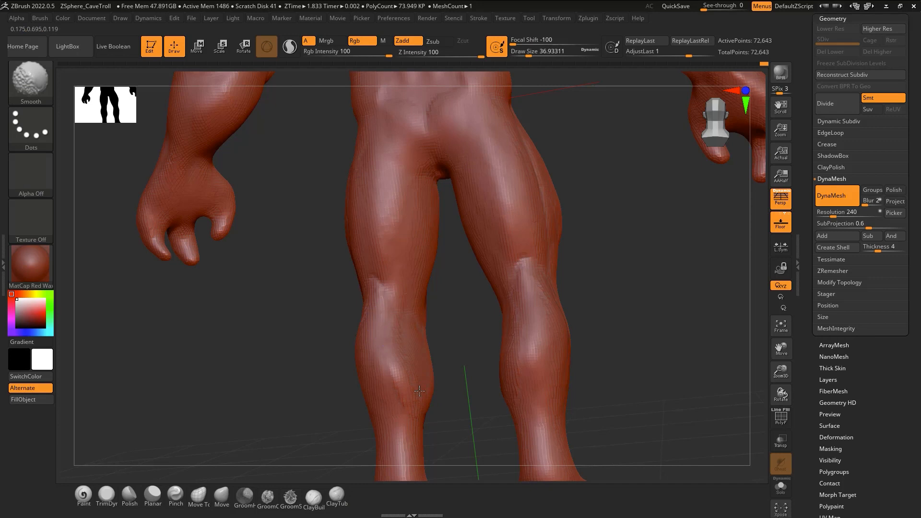
pyautogui.moveTo(419, 391); pyautogui.dragTo(422, 416, button='right')
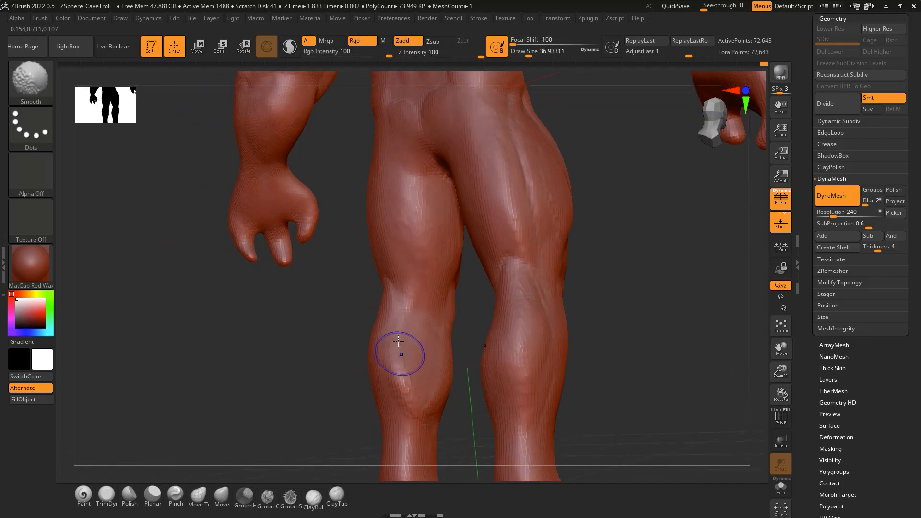
pyautogui.moveTo(401, 353)
pyautogui.keyDown('shift'); pyautogui.mouseDown()
pyautogui.moveTo(412, 330)
pyautogui.moveTo(438, 365)
pyautogui.moveTo(405, 344)
pyautogui.mouseUp(); pyautogui.keyUp('shift')
pyautogui.press('shift')
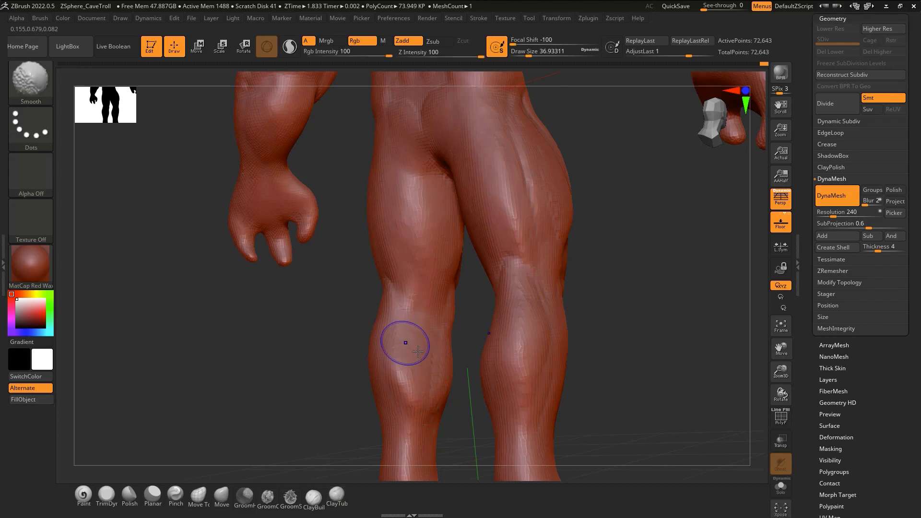
# Smooth the inner side of the calf below the knee
pyautogui.moveTo(406, 343)
pyautogui.mouseDown(button='right')
pyautogui.moveTo(402, 329)
pyautogui.moveTo(418, 331)
pyautogui.moveTo(426, 317)
pyautogui.mouseUp(button='right')
pyautogui.keyDown('alt'); pyautogui.moveTo(577, 299); pyautogui.dragTo(543, 278, button='right'); pyautogui.keyUp('alt')
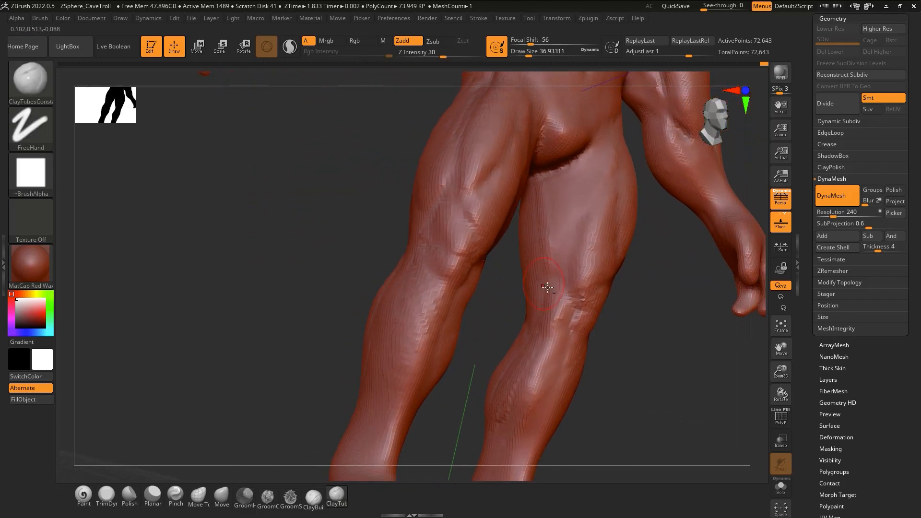
pyautogui.keyDown('shift'); pyautogui.moveTo(511, 371); pyautogui.dragTo(506, 411); pyautogui.keyUp('shift')
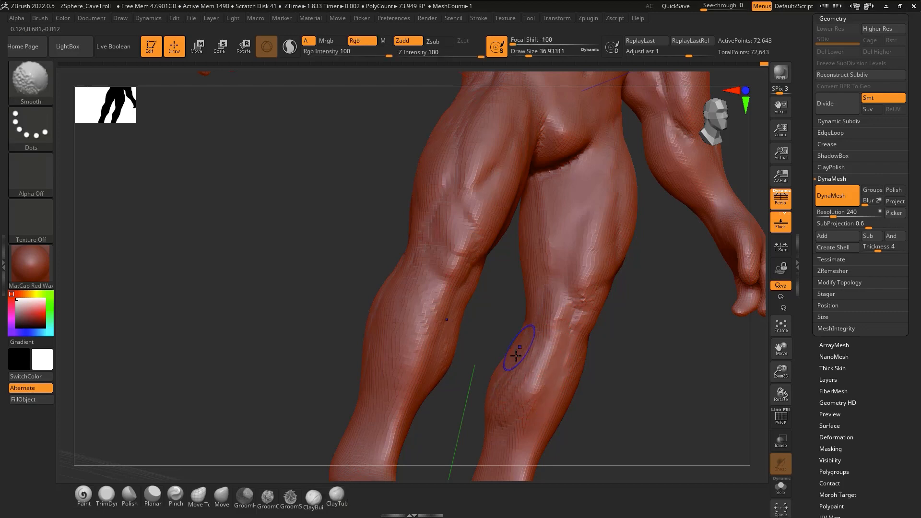
pyautogui.keyDown('shift'); pyautogui.moveTo(537, 358); pyautogui.dragTo(515, 410); pyautogui.keyUp('shift')
# Reshape the lower legs, the front of the ankle and the top of the foot with the Move brush
pyautogui.moveTo(515, 411)
pyautogui.mouseDown(button='right')
pyautogui.moveTo(517, 313)
pyautogui.moveTo(589, 317)
pyautogui.moveTo(559, 321)
pyautogui.moveTo(566, 317)
pyautogui.mouseUp(button='right')
pyautogui.press('space')
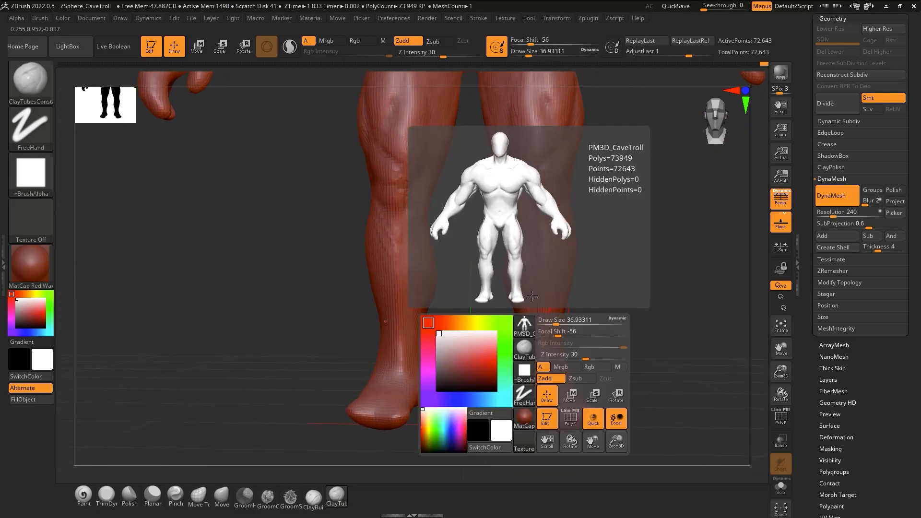
pyautogui.press('b')
pyautogui.press('m')
pyautogui.press('v')
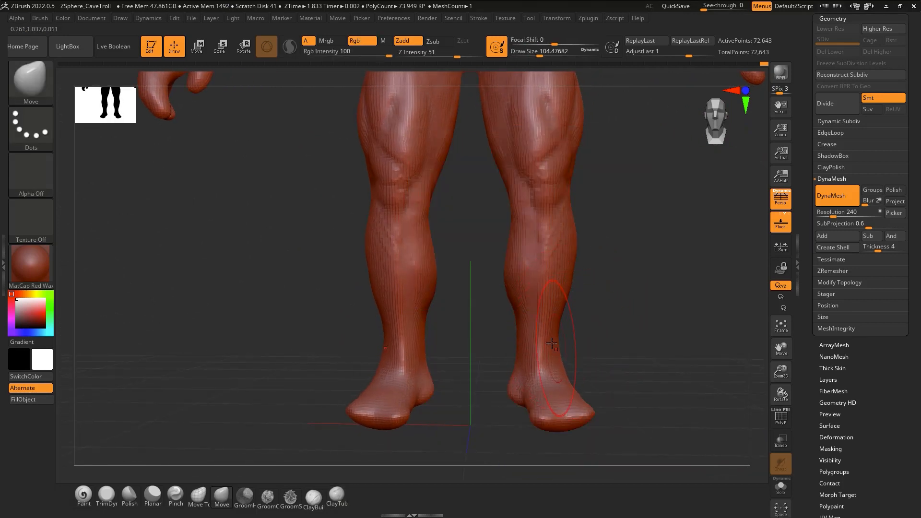
pyautogui.moveTo(552, 344); pyautogui.dragTo(380, 369, button='right')
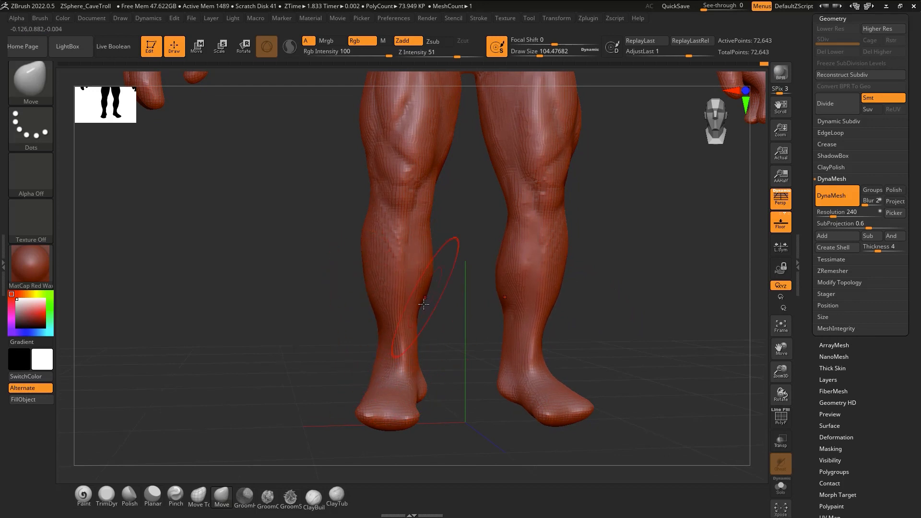
pyautogui.moveTo(381, 364); pyautogui.dragTo(344, 385, button='right')
pyautogui.moveTo(288, 375); pyautogui.dragTo(285, 356, button='right')
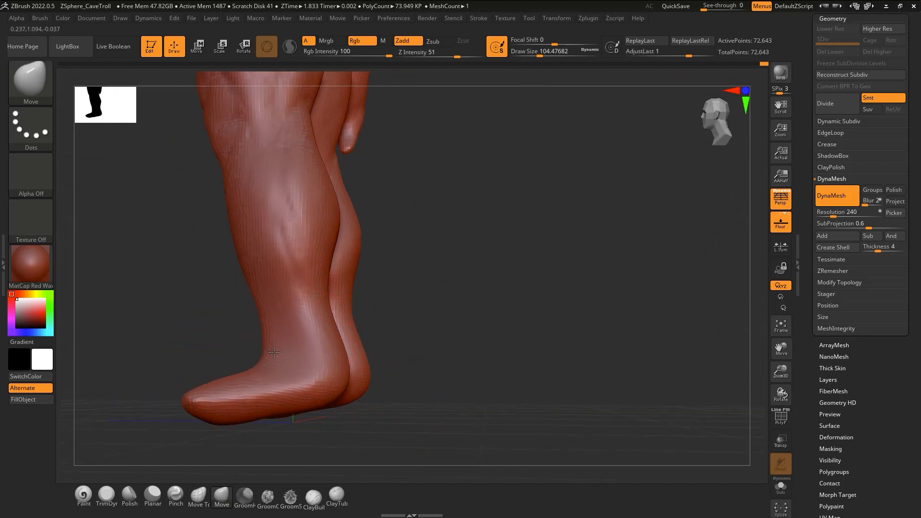
pyautogui.moveTo(268, 358); pyautogui.dragTo(204, 386)
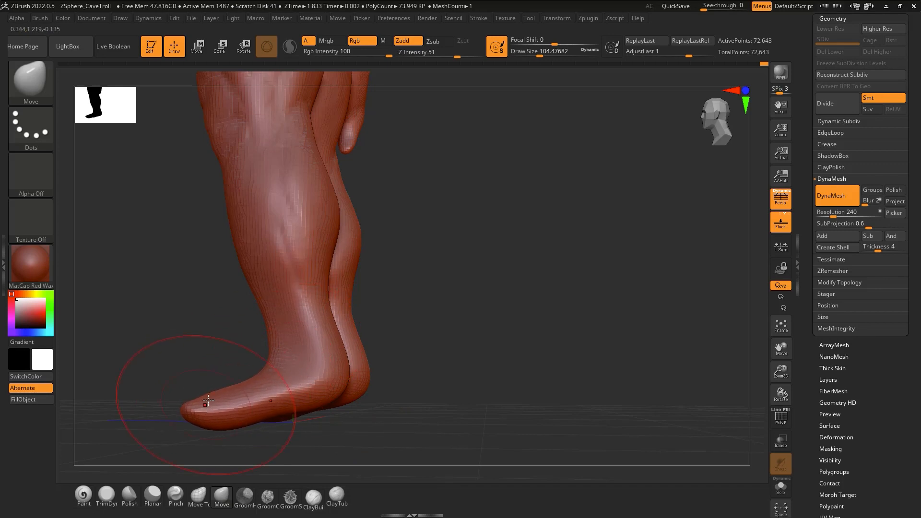
pyautogui.moveTo(273, 361); pyautogui.dragTo(280, 355)
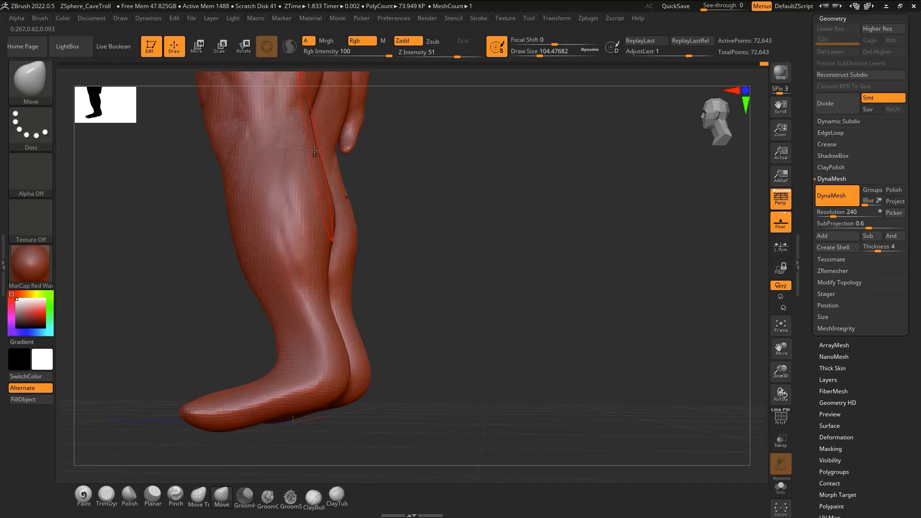
# Adjust the side profile of the calf and the back of the thigh with the Move brush
pyautogui.keyDown('alt'); pyautogui.moveTo(314, 151); pyautogui.dragTo(326, 225, button='right'); pyautogui.keyUp('alt')
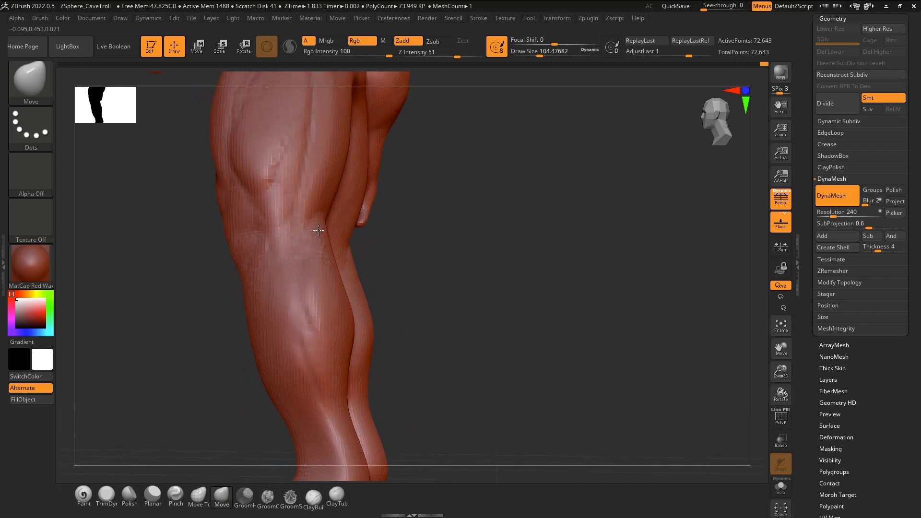
pyautogui.moveTo(391, 296)
pyautogui.mouseDown()
pyautogui.moveTo(397, 307)
pyautogui.moveTo(395, 299)
pyautogui.mouseUp()
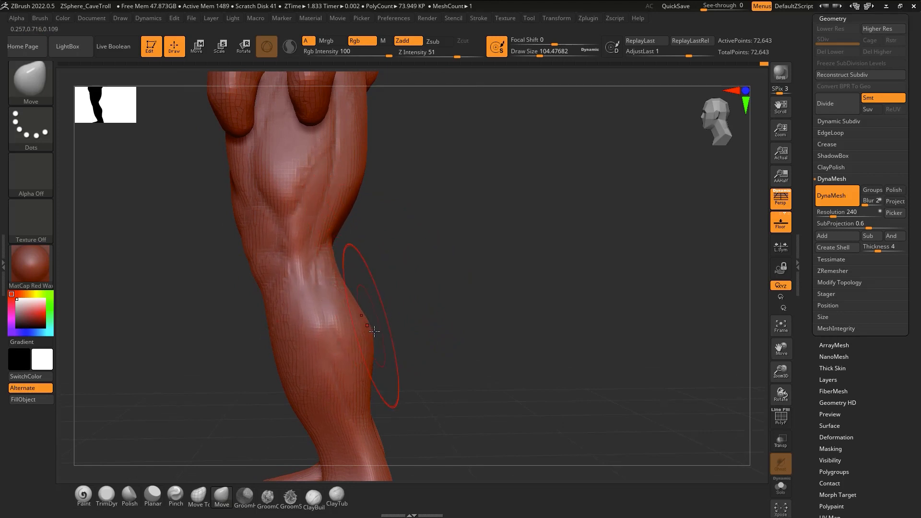
pyautogui.moveTo(368, 375); pyautogui.dragTo(366, 379)
pyautogui.moveTo(363, 175); pyautogui.dragTo(355, 176)
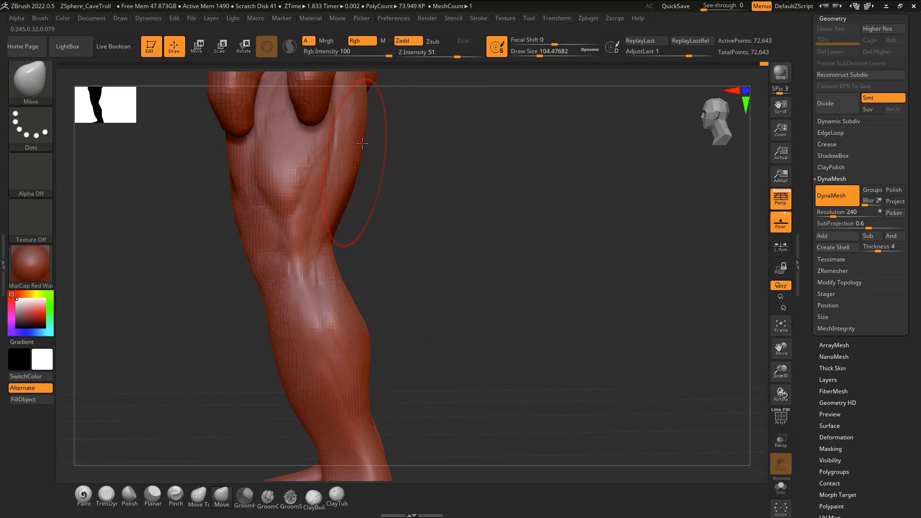
pyautogui.moveTo(363, 118); pyautogui.dragTo(359, 117)
# Build up the inner thigh muscle above the knee with ClayTubes and smooth it
pyautogui.moveTo(344, 259); pyautogui.dragTo(378, 267)
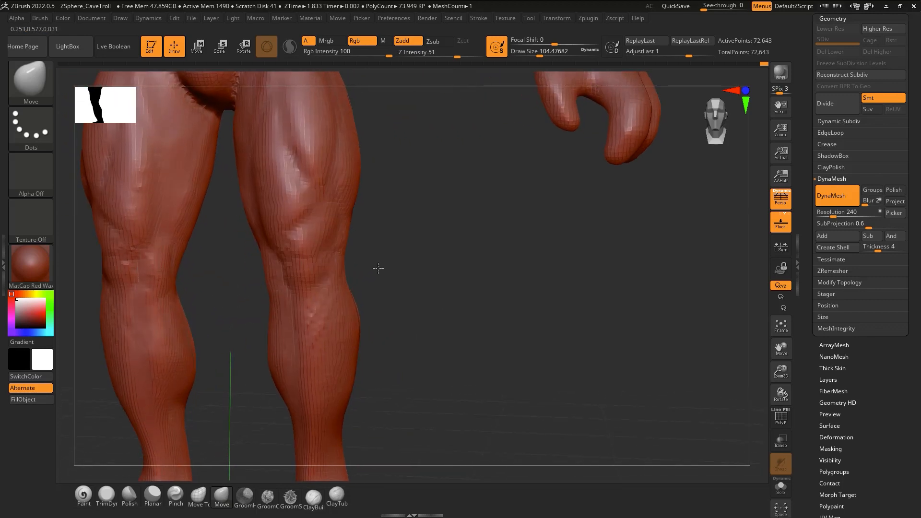
pyautogui.moveTo(362, 312)
pyautogui.keyDown('alt'); pyautogui.mouseDown(button='right')
pyautogui.moveTo(407, 200)
pyautogui.moveTo(406, 168)
pyautogui.mouseUp(button='right'); pyautogui.keyUp('alt')
pyautogui.moveTo(389, 242)
pyautogui.keyDown('alt'); pyautogui.mouseDown(button='right')
pyautogui.moveTo(424, 329)
pyautogui.moveTo(440, 336)
pyautogui.moveTo(408, 337)
pyautogui.moveTo(436, 323)
pyautogui.moveTo(458, 261)
pyautogui.moveTo(489, 323)
pyautogui.moveTo(481, 333)
pyautogui.moveTo(489, 370)
pyautogui.moveTo(483, 346)
pyautogui.moveTo(461, 383)
pyautogui.mouseUp(button='right'); pyautogui.keyUp('alt')
pyautogui.moveTo(464, 331)
pyautogui.keyDown('ctrl'); pyautogui.mouseDown(button='right')
pyautogui.moveTo(457, 367)
pyautogui.moveTo(418, 317)
pyautogui.moveTo(411, 277)
pyautogui.mouseUp(button='right'); pyautogui.keyUp('ctrl')
pyautogui.press('1')
pyautogui.moveTo(418, 301); pyautogui.dragTo(387, 342)
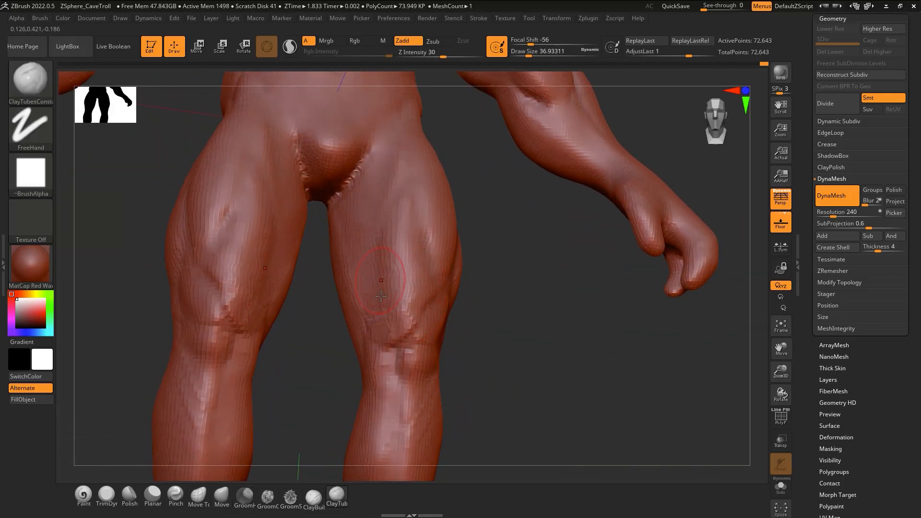
pyautogui.moveTo(377, 277); pyautogui.dragTo(387, 342)
pyautogui.moveTo(388, 223); pyautogui.dragTo(389, 343)
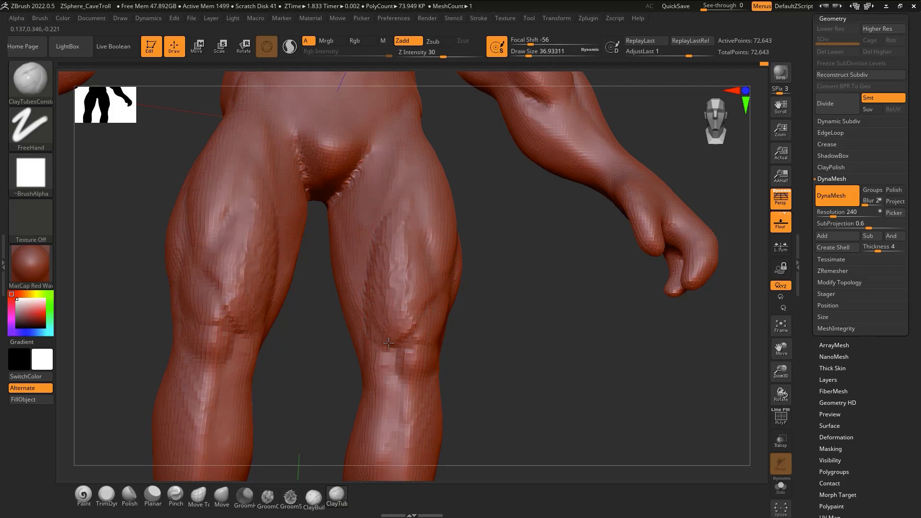
pyautogui.keyDown('shift'); pyautogui.moveTo(409, 267); pyautogui.dragTo(399, 349); pyautogui.keyUp('shift')
# Carve the separation lines between the front thigh muscles down to the knee with DamStandard
pyautogui.moveTo(400, 331)
pyautogui.mouseDown(button='right')
pyautogui.moveTo(437, 307)
pyautogui.moveTo(423, 278)
pyautogui.moveTo(432, 263)
pyautogui.moveTo(462, 329)
pyautogui.moveTo(446, 393)
pyautogui.moveTo(418, 399)
pyautogui.mouseUp(button='right')
pyautogui.press('b')
pyautogui.press('d')
pyautogui.press('s')
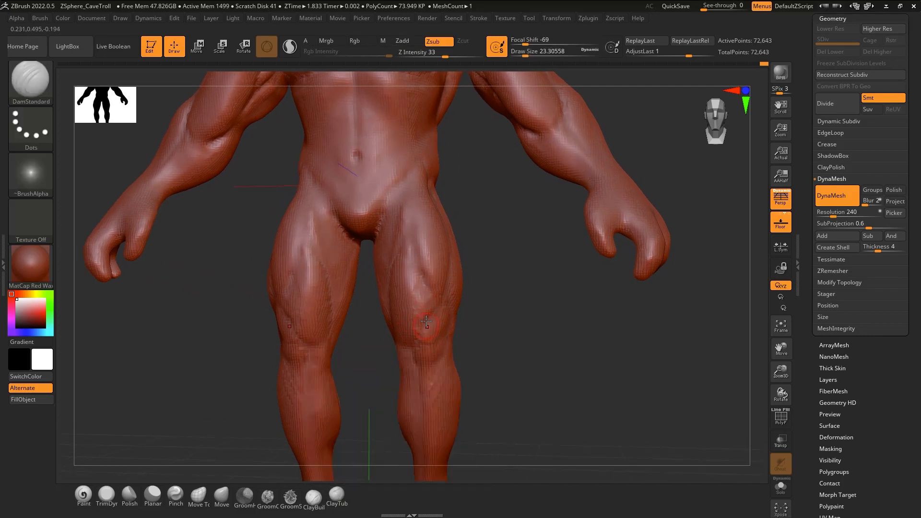
pyautogui.moveTo(421, 312); pyautogui.dragTo(421, 316)
pyautogui.moveTo(417, 243); pyautogui.dragTo(420, 307)
pyautogui.moveTo(411, 216); pyautogui.dragTo(421, 310)
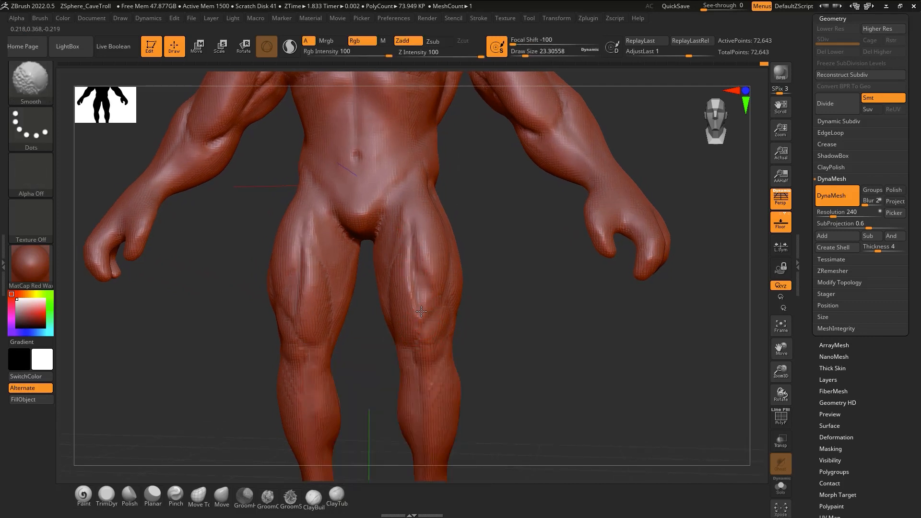
# Add ClayTubes volume along the front of the thigh and smooth it up to the hip
pyautogui.press('b')
pyautogui.press('c')
pyautogui.press('t')
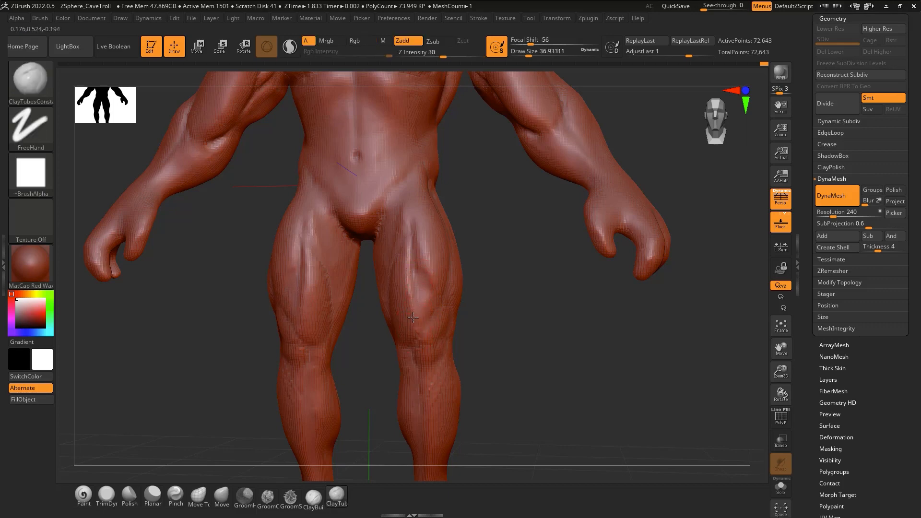
pyautogui.moveTo(417, 199); pyautogui.dragTo(425, 299)
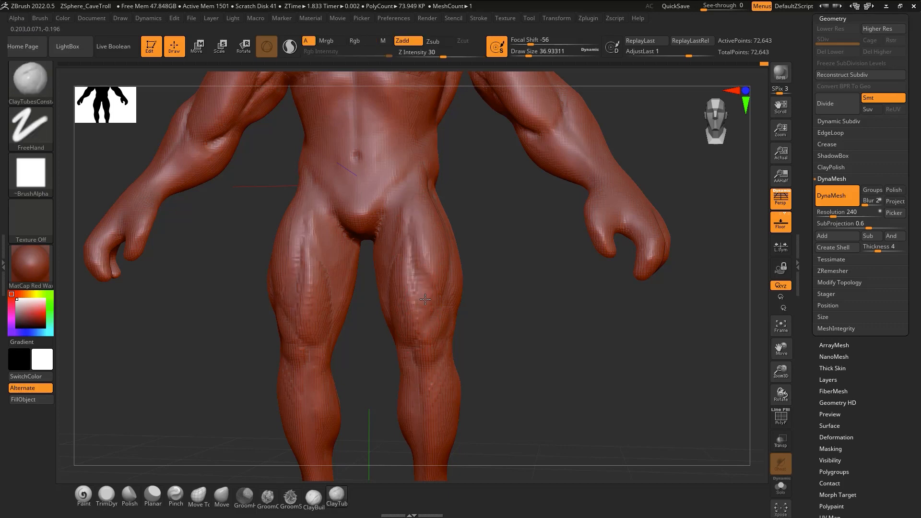
pyautogui.moveTo(430, 303); pyautogui.dragTo(438, 278, button='right')
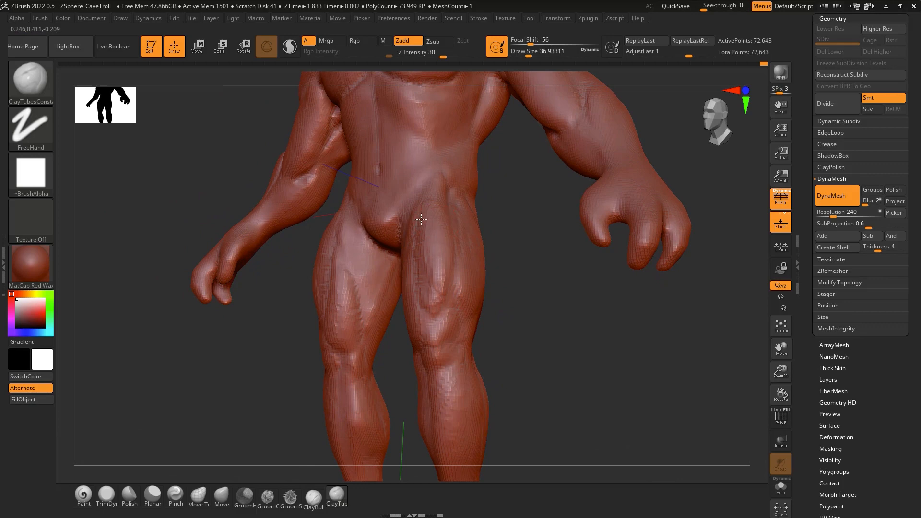
pyautogui.keyDown('shift'); pyautogui.moveTo(434, 254); pyautogui.dragTo(439, 193); pyautogui.keyUp('shift')
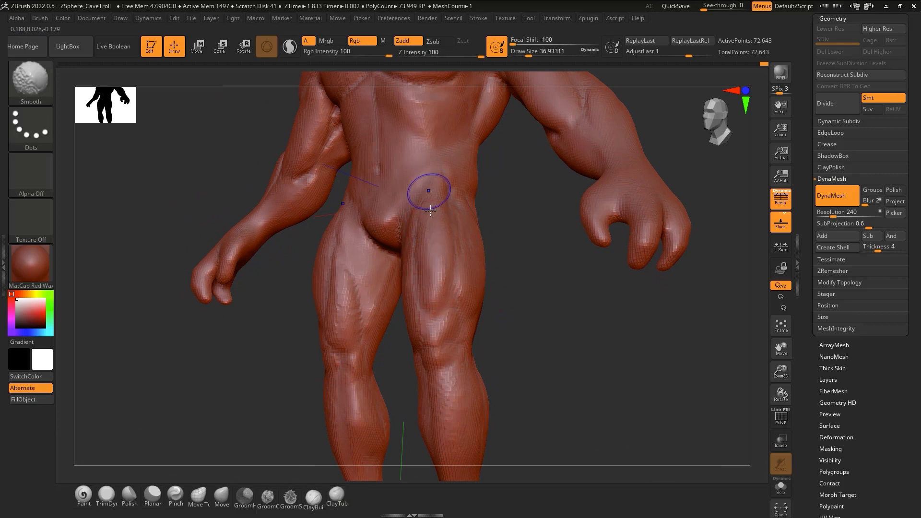
# Carve the muscle separation above the inner knee with DamStandard and smooth the inner thigh surface down to the knee
pyautogui.moveTo(439, 192)
pyautogui.mouseDown(button='right')
pyautogui.moveTo(449, 226)
pyautogui.moveTo(437, 254)
pyautogui.mouseUp(button='right')
pyautogui.press('b')
pyautogui.press('d')
pyautogui.press('s')
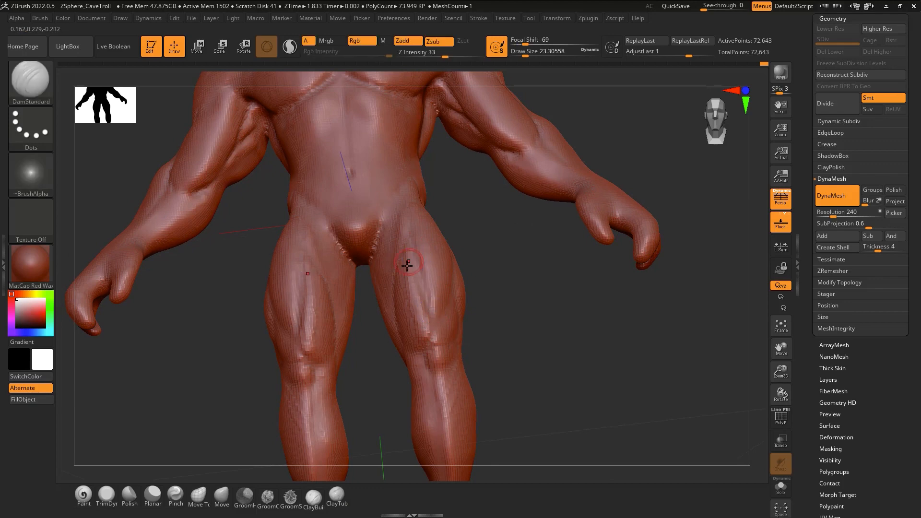
pyautogui.moveTo(432, 310); pyautogui.dragTo(430, 342, button='right')
pyautogui.moveTo(430, 339); pyautogui.dragTo(423, 333)
pyautogui.moveTo(421, 269); pyautogui.dragTo(424, 349, button='right')
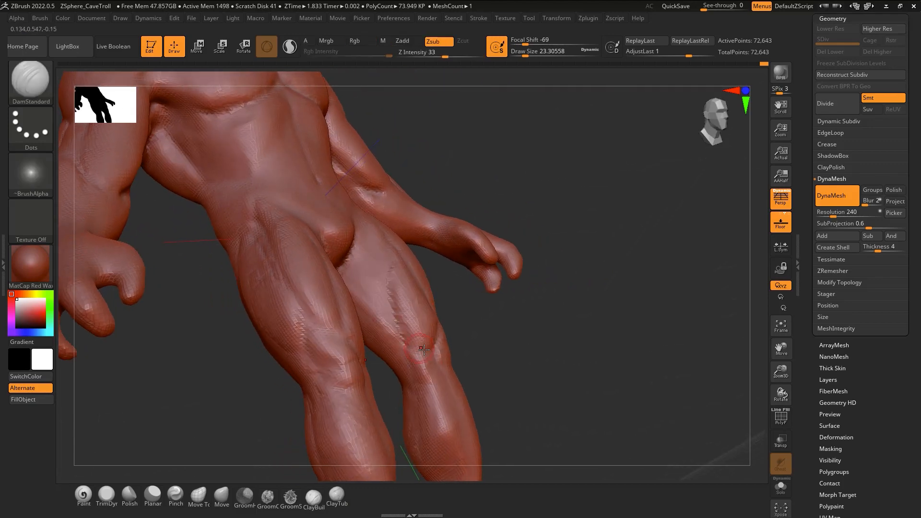
pyautogui.keyDown('shift'); pyautogui.moveTo(392, 292); pyautogui.dragTo(413, 356); pyautogui.keyUp('shift')
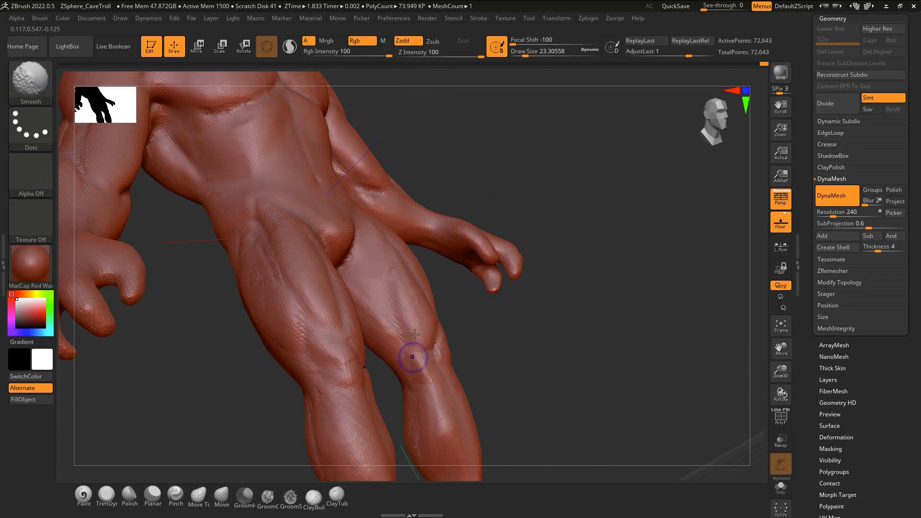
pyautogui.moveTo(413, 358)
pyautogui.mouseDown(button='right')
pyautogui.moveTo(388, 387)
pyautogui.moveTo(407, 362)
pyautogui.moveTo(467, 363)
pyautogui.mouseUp(button='right')
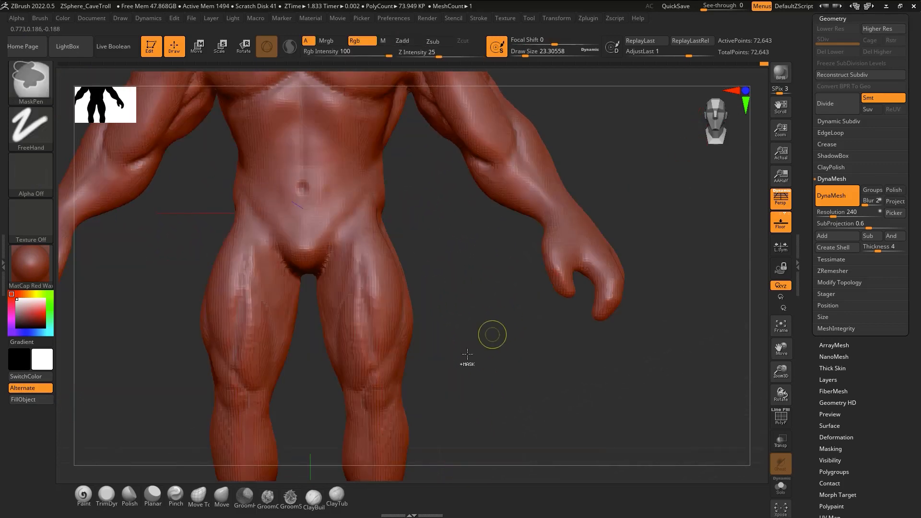
# Reshape the forearm near the wrist from the back with the Move brush
pyautogui.keyDown('ctrl'); pyautogui.moveTo(491, 333); pyautogui.dragTo(461, 247, button='right'); pyautogui.keyUp('ctrl')
pyautogui.moveTo(408, 369)
pyautogui.keyDown('alt'); pyautogui.mouseDown(button='right')
pyautogui.moveTo(453, 315)
pyautogui.moveTo(449, 302)
pyautogui.moveTo(456, 332)
pyautogui.moveTo(462, 324)
pyautogui.moveTo(412, 354)
pyautogui.moveTo(430, 333)
pyautogui.moveTo(388, 334)
pyautogui.moveTo(304, 195)
pyautogui.mouseUp(button='right'); pyautogui.keyUp('alt')
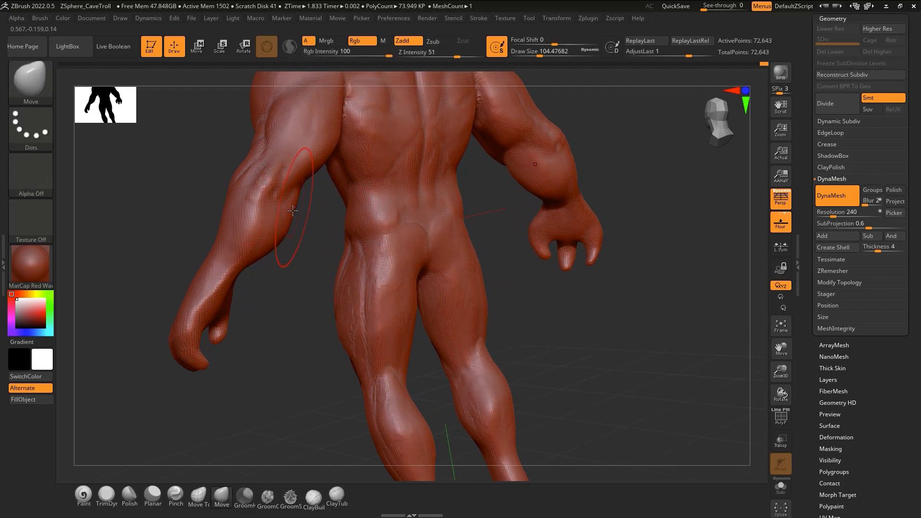
pyautogui.moveTo(287, 239)
pyautogui.mouseDown(button='right')
pyautogui.moveTo(316, 240)
pyautogui.moveTo(288, 241)
pyautogui.moveTo(285, 252)
pyautogui.mouseUp(button='right')
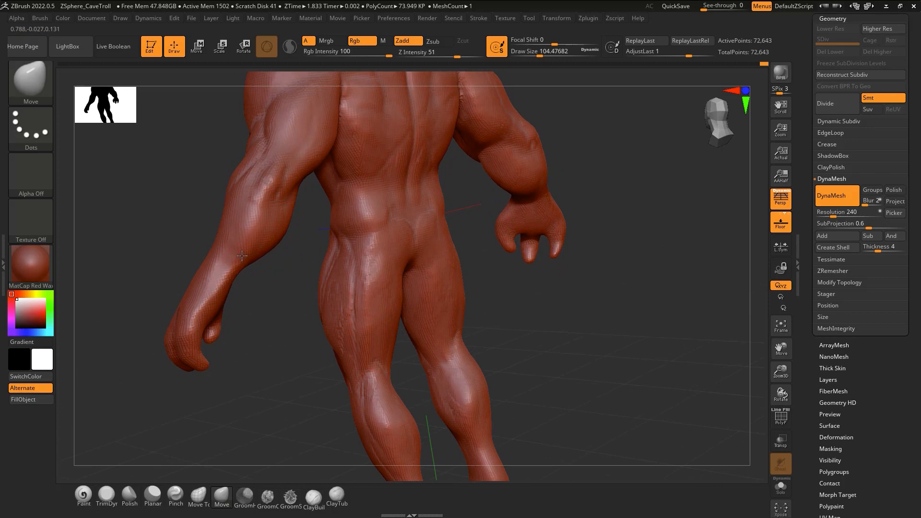
pyautogui.moveTo(202, 275); pyautogui.dragTo(222, 283)
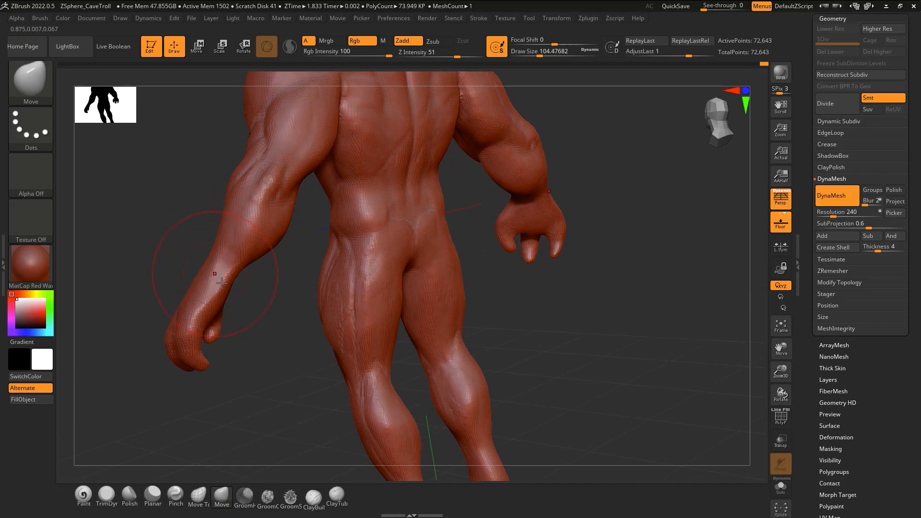
pyautogui.moveTo(272, 319)
pyautogui.mouseDown(button='right')
pyautogui.moveTo(315, 318)
pyautogui.moveTo(530, 242)
pyautogui.moveTo(436, 311)
pyautogui.moveTo(485, 291)
pyautogui.mouseUp(button='right')
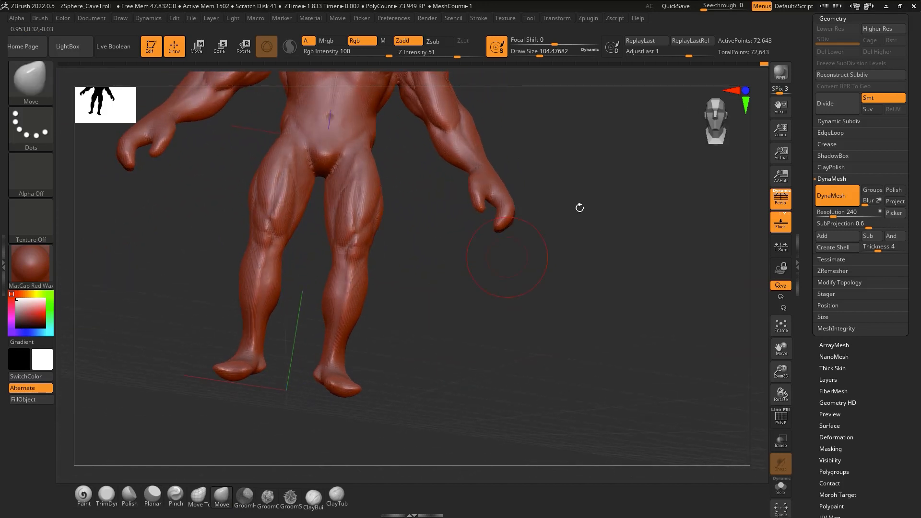
# Open the empty side tray and dock the Brush palette in it
pyautogui.click(710, 121)
pyautogui.keyDown('alt'); pyautogui.moveTo(424, 241); pyautogui.dragTo(490, 323, button='right'); pyautogui.keyUp('alt')
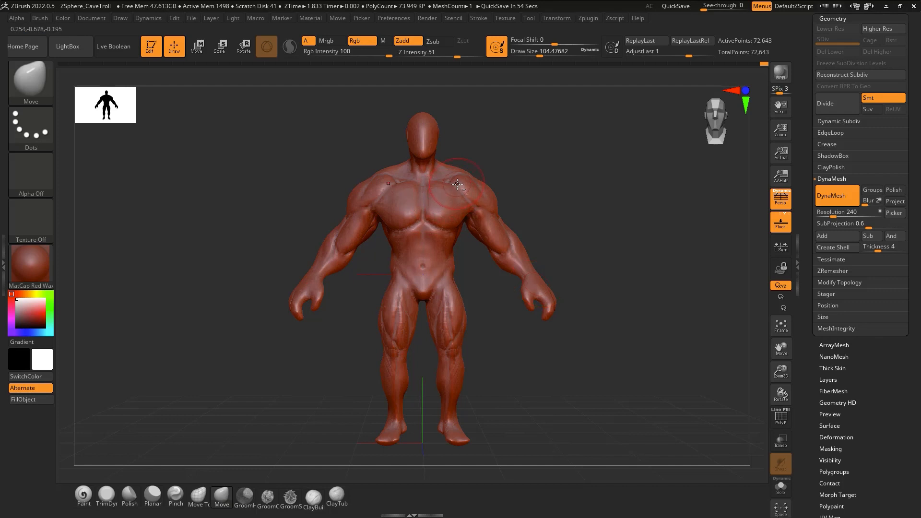
pyautogui.keyDown('alt'); pyautogui.moveTo(460, 185); pyautogui.dragTo(440, 262, button='right'); pyautogui.keyUp('alt')
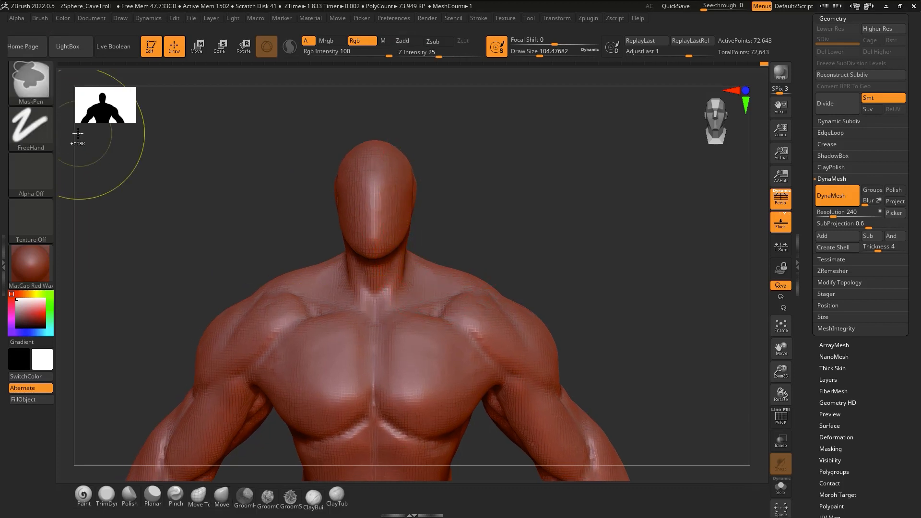
pyautogui.click(38, 88)
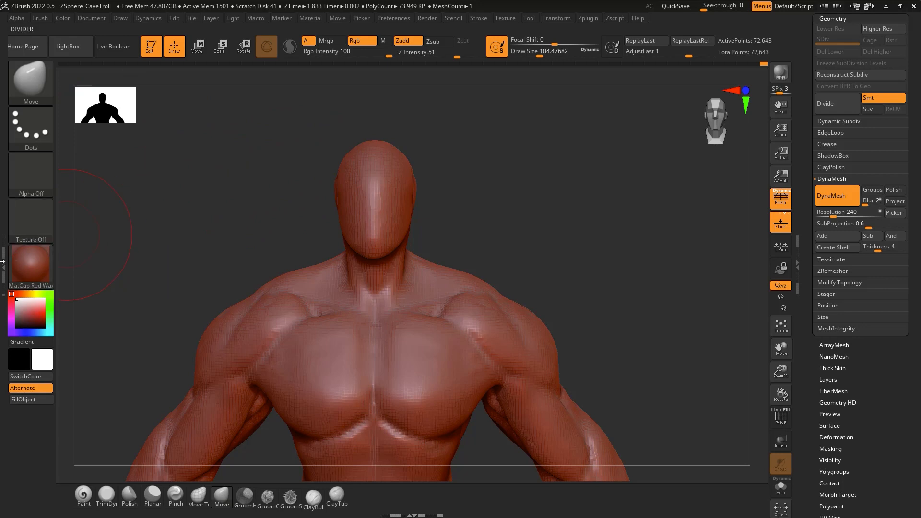
pyautogui.click(4, 263)
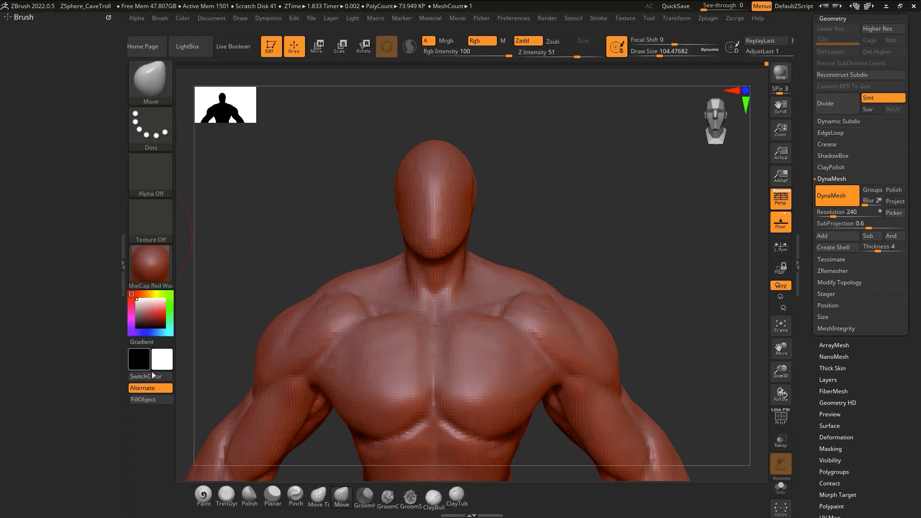
pyautogui.click(155, 19)
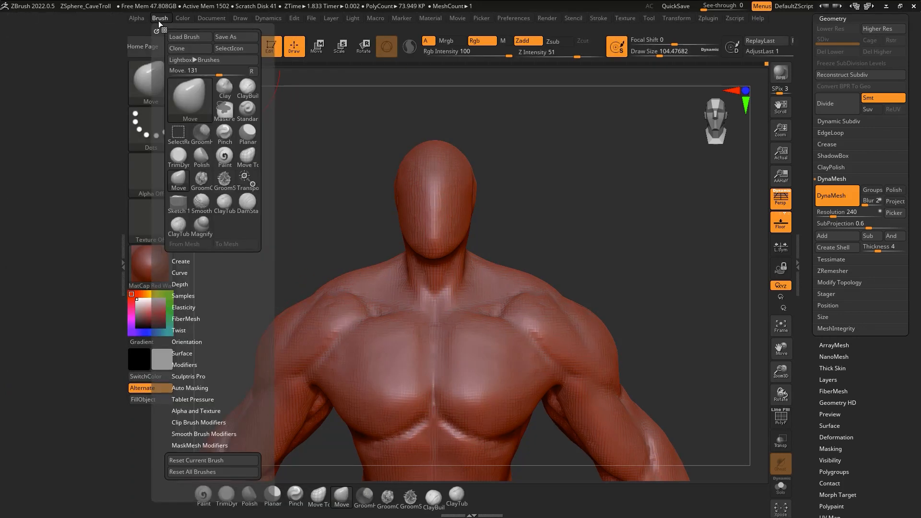
pyautogui.click(158, 30)
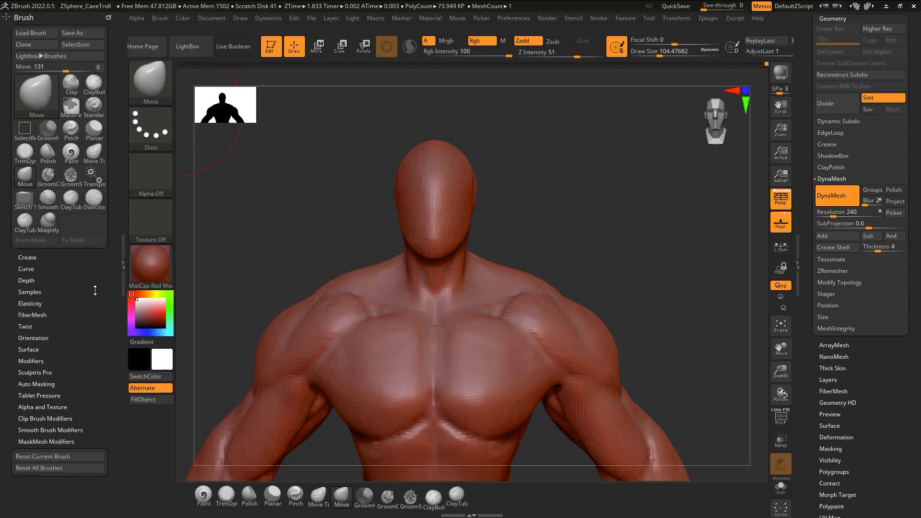
# Load KnifeLasso from the 3D sculpting brushes as the active selection brush and dismiss the note
pyautogui.click(36, 94)
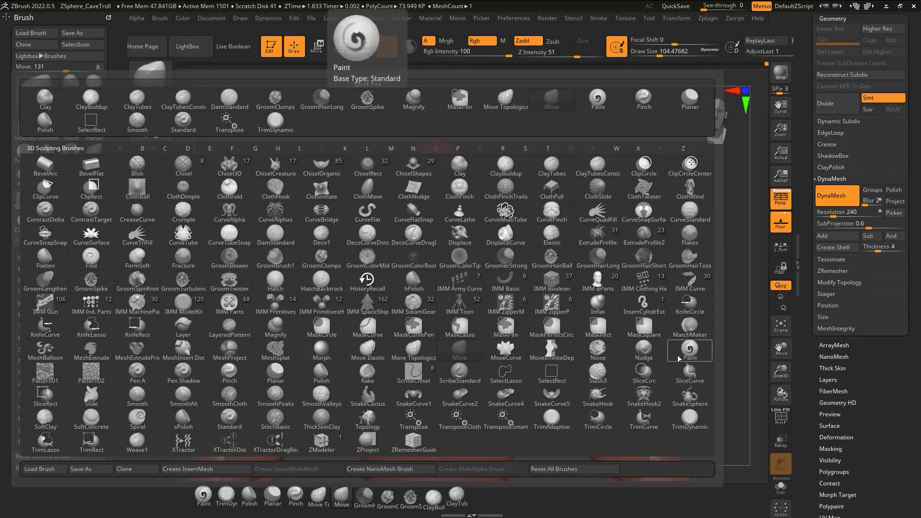
pyautogui.click(91, 330)
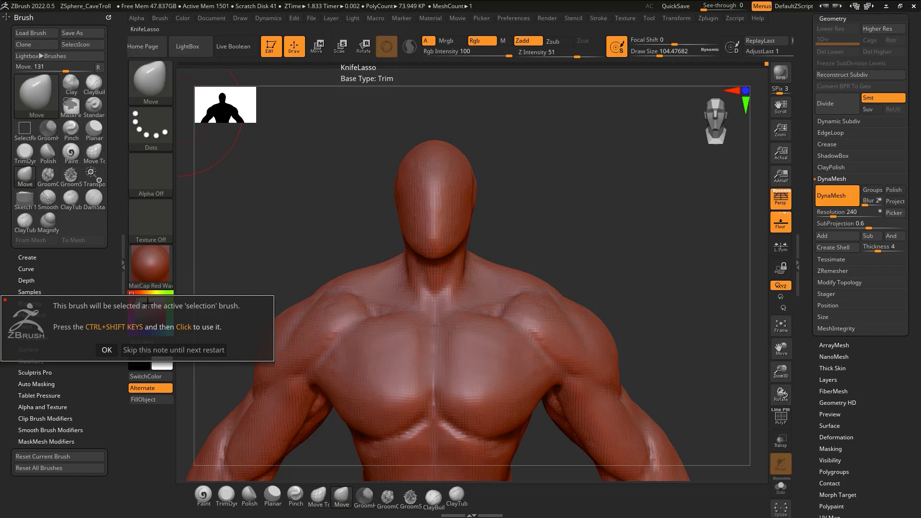
pyautogui.click(106, 350)
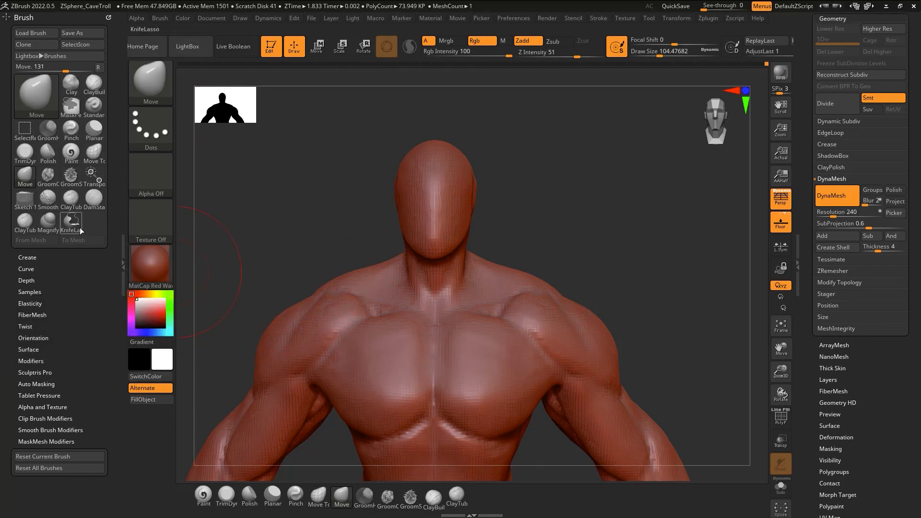
# Enable interface customization and add the KnifeLasso brush to the brush shelf after ClayTubes
pyautogui.click(513, 18)
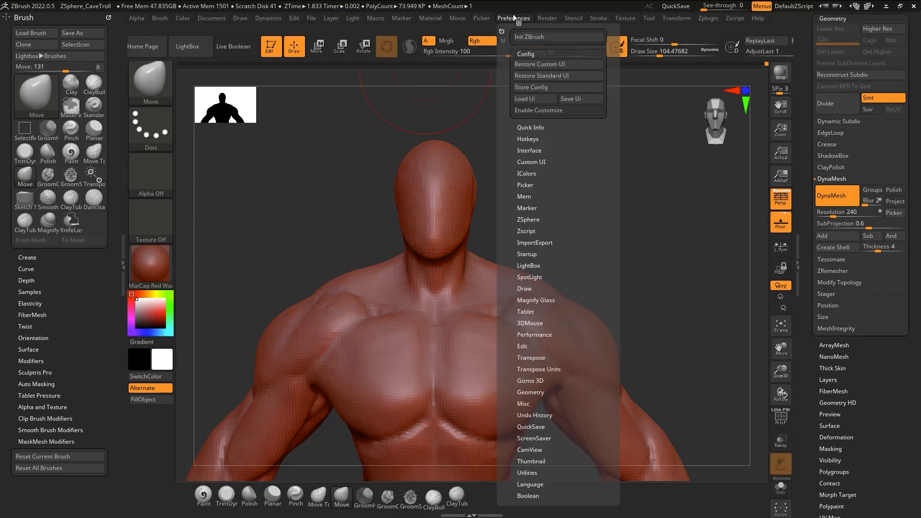
pyautogui.click(543, 110)
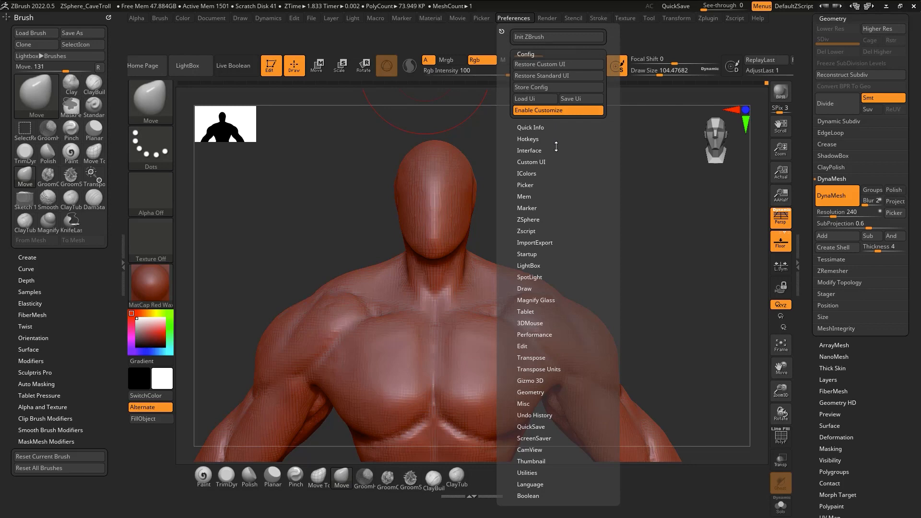
pyautogui.click(80, 227)
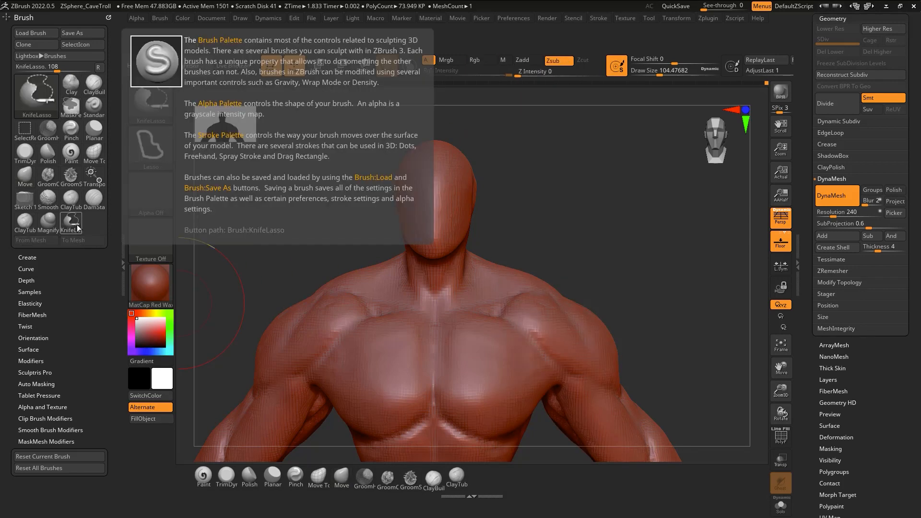
pyautogui.keyDown('ctrl'); pyautogui.keyDown('shift'); pyautogui.click(73, 226); pyautogui.keyUp('shift'); pyautogui.keyUp('ctrl')
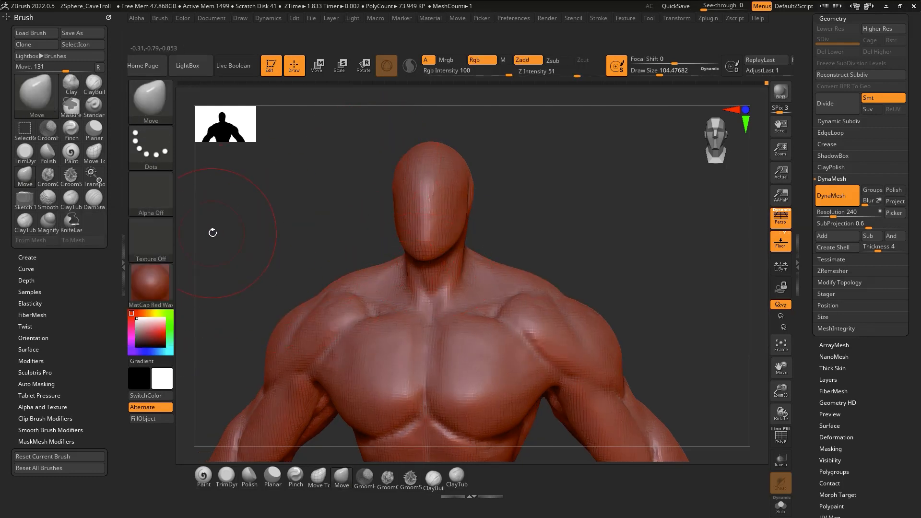
pyautogui.press('ctrl')
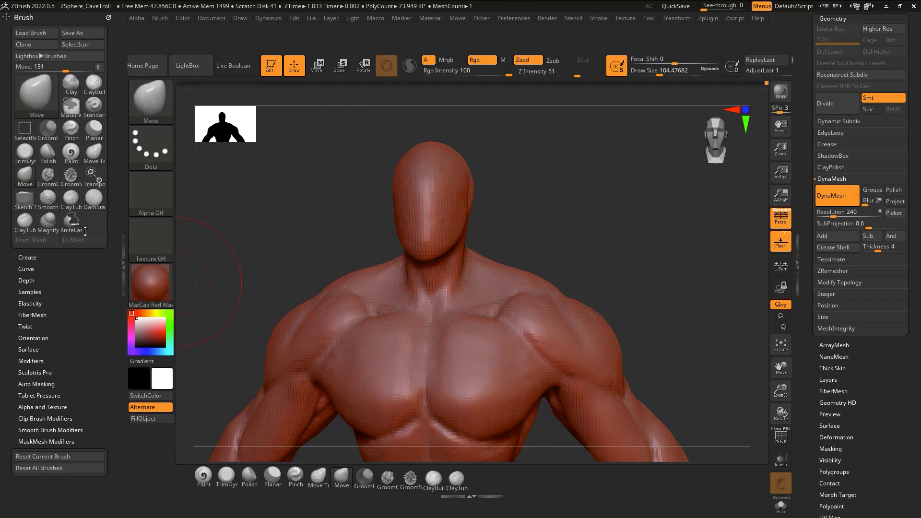
pyautogui.keyDown('ctrl'); pyautogui.keyDown('shift'); pyautogui.click(72, 222); pyautogui.keyUp('shift'); pyautogui.keyUp('ctrl')
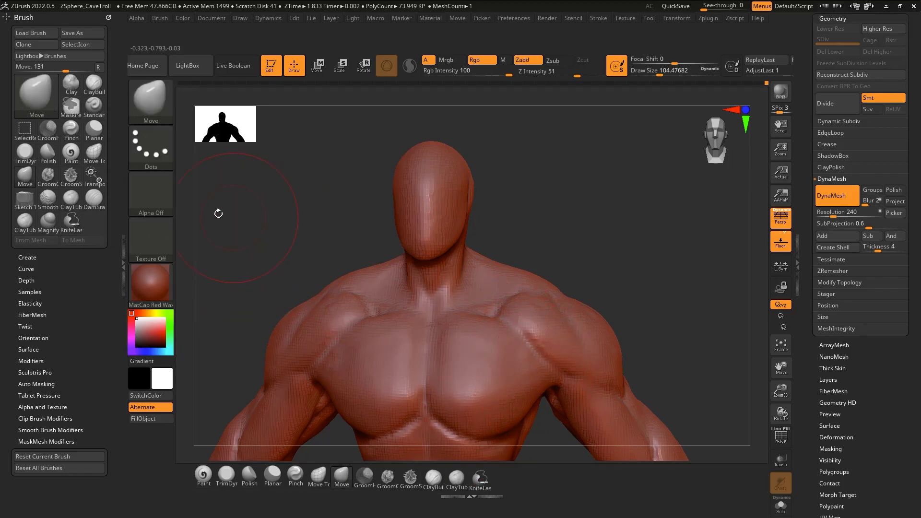
pyautogui.click(40, 99)
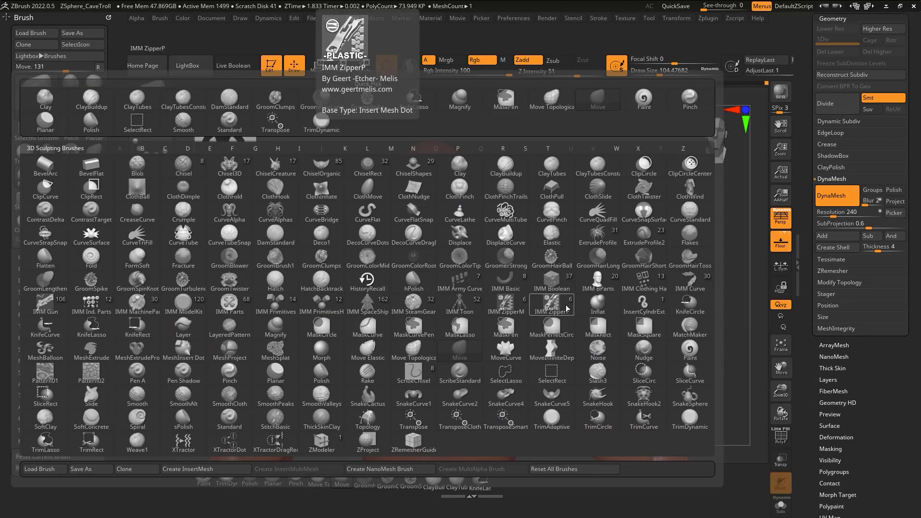
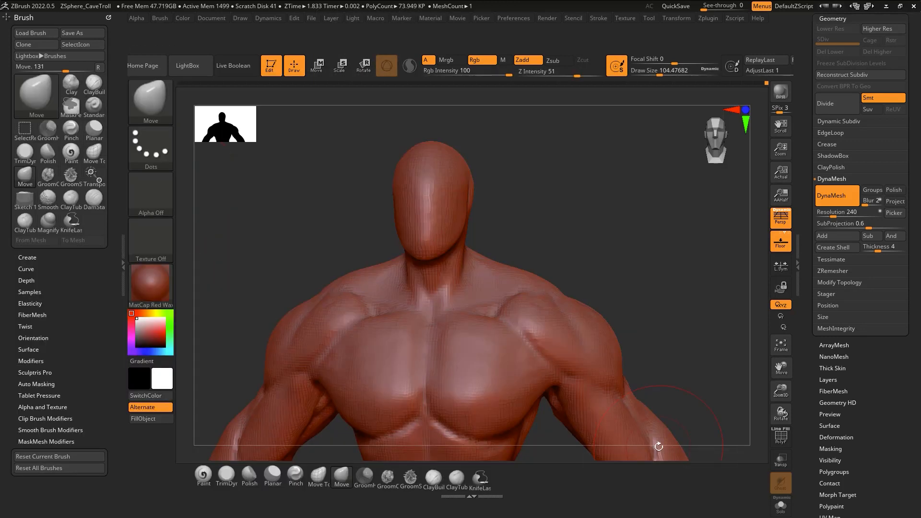
pyautogui.moveTo(459, 291); pyautogui.dragTo(474, 289, button='right')
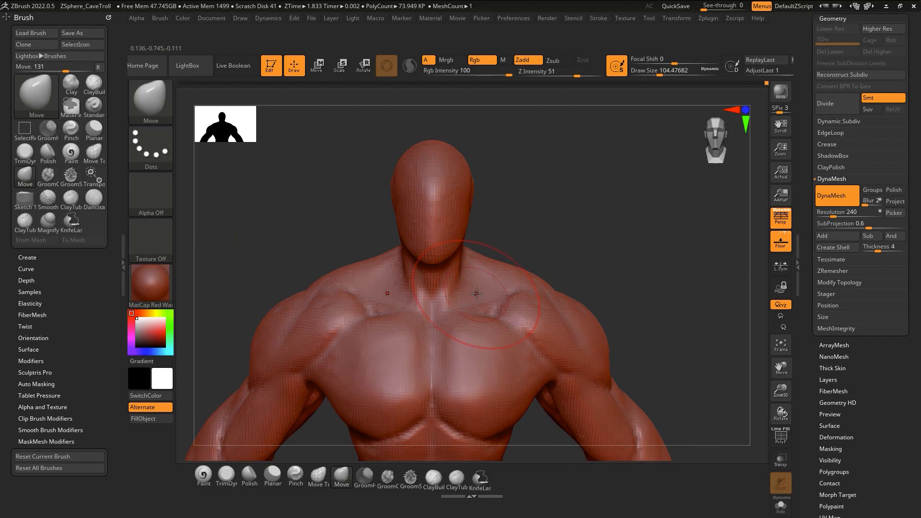
# Disable interface customization and save the modified layout as both the stored configuration and a UI file
pyautogui.click(514, 17)
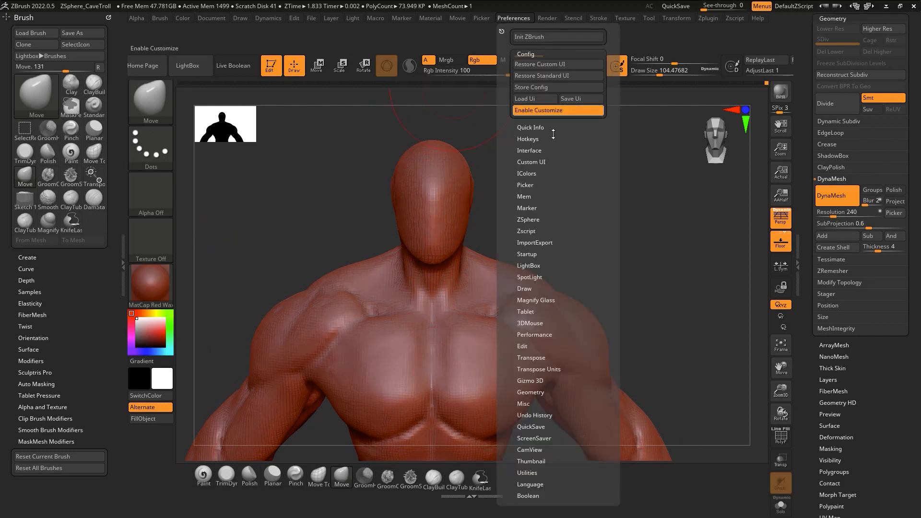
pyautogui.click(552, 112)
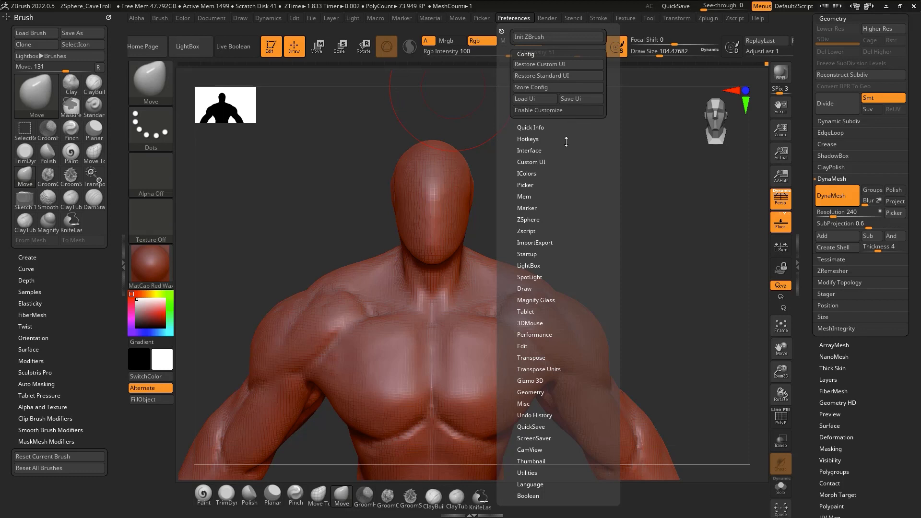
pyautogui.click(555, 88)
pyautogui.click(528, 287)
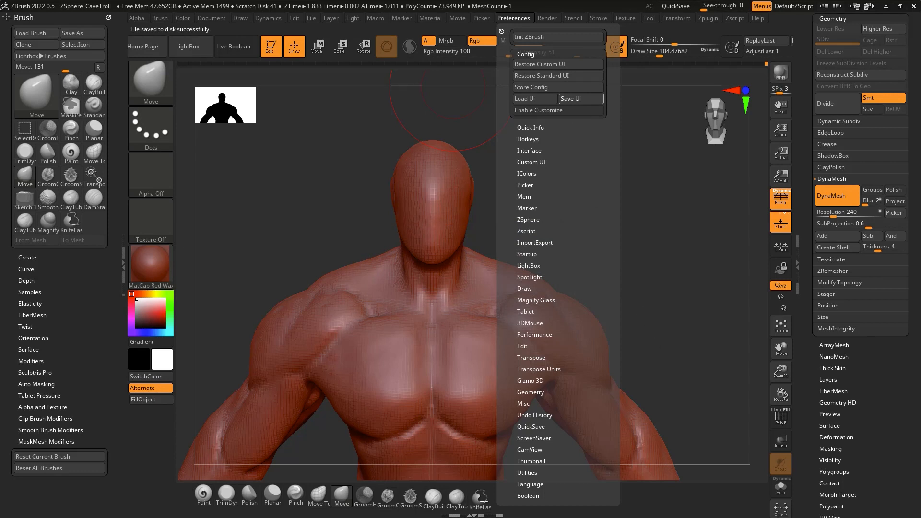
pyautogui.click(581, 99)
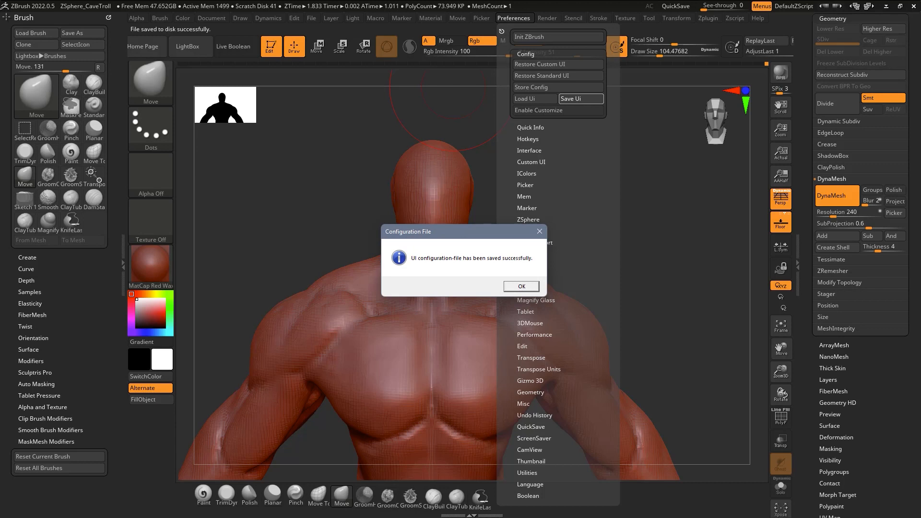
pyautogui.click(521, 287)
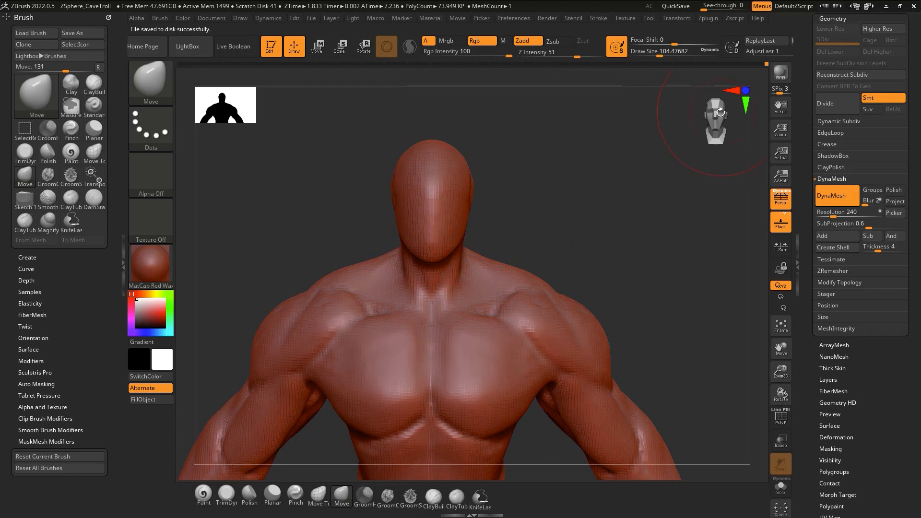
pyautogui.moveTo(721, 112); pyautogui.dragTo(720, 118)
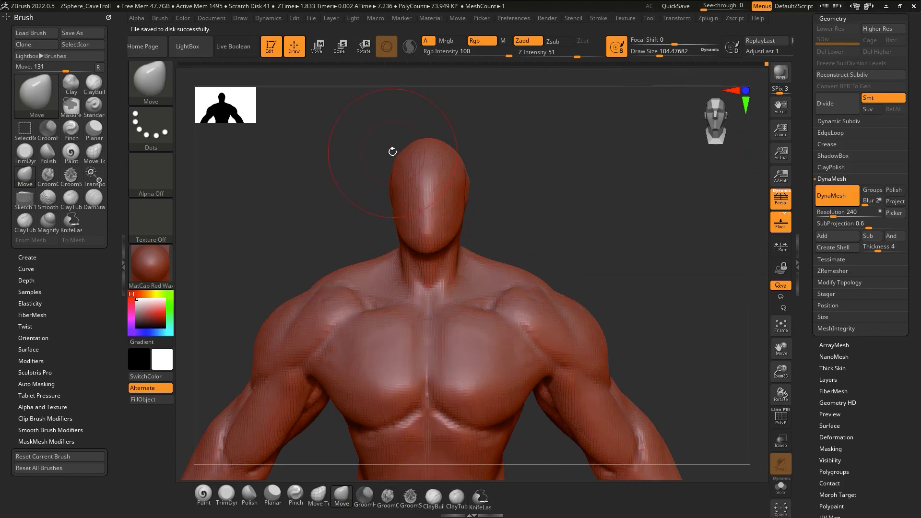
pyautogui.press('ctrl')
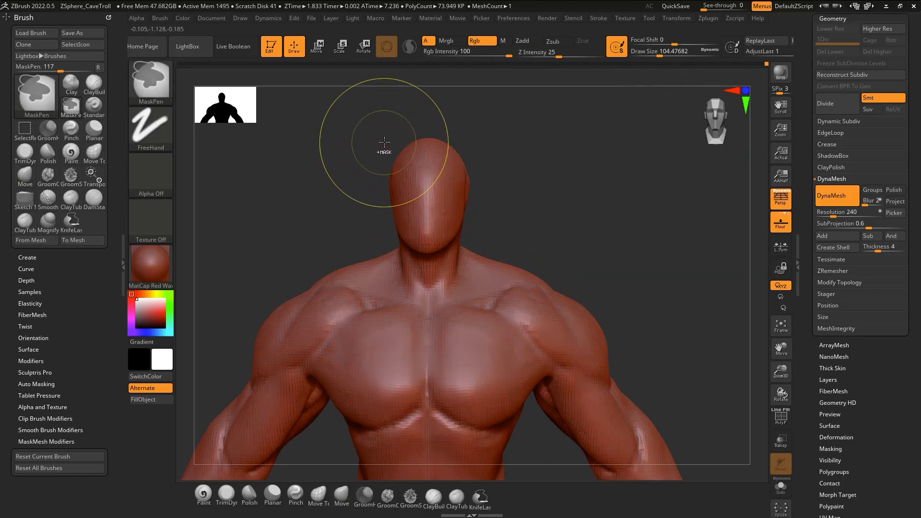
pyautogui.moveTo(384, 142)
pyautogui.keyDown('ctrl'); pyautogui.mouseDown()
pyautogui.moveTo(385, 227)
pyautogui.moveTo(430, 259)
pyautogui.moveTo(480, 258)
pyautogui.mouseUp(); pyautogui.keyUp('ctrl')
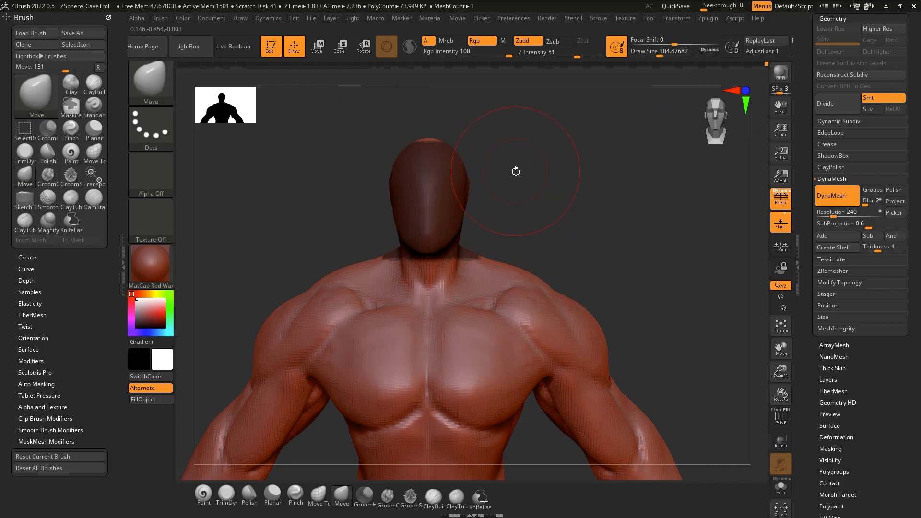
pyautogui.hotkey('ctrl', 'shift', 'a')
# Activate KnifeLasso from the brush shelf, dismiss its note, and try a mask around the head, clearing it again
pyautogui.click(480, 496)
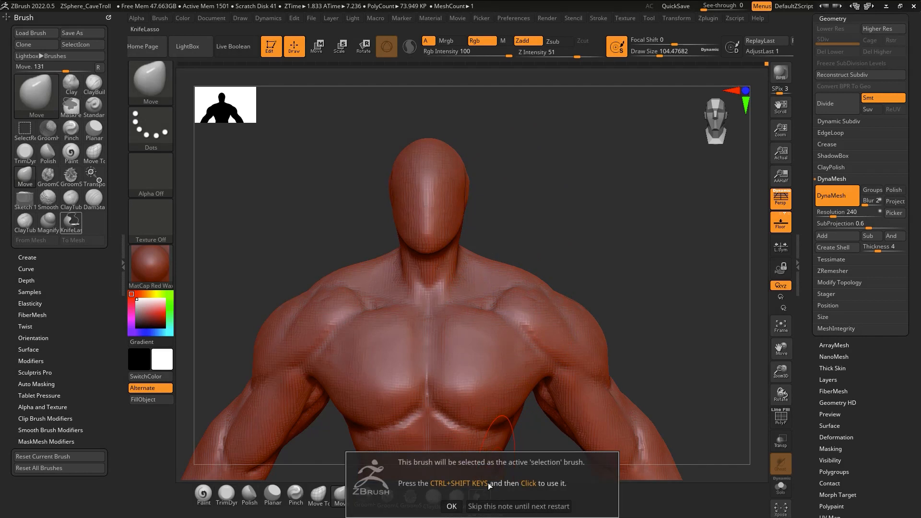
pyautogui.click(452, 506)
pyautogui.moveTo(423, 109)
pyautogui.keyDown('ctrl'); pyautogui.mouseDown()
pyautogui.moveTo(406, 120)
pyautogui.moveTo(381, 252)
pyautogui.moveTo(439, 267)
pyautogui.mouseUp(); pyautogui.keyUp('ctrl')
pyautogui.keyDown('ctrl'); pyautogui.moveTo(485, 226); pyautogui.dragTo(486, 225); pyautogui.keyUp('ctrl')
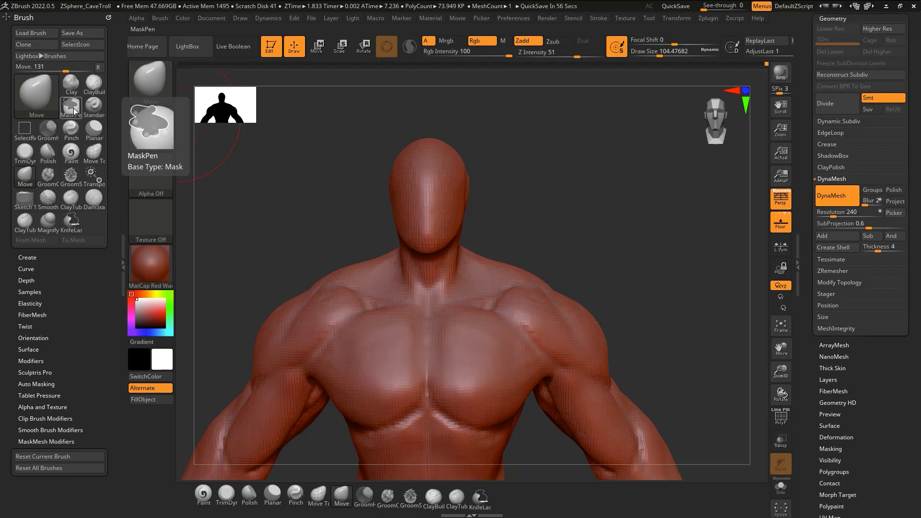
# Enable interface customization and add the MaskPen brush to the brush shelf after KnifeLasso
pyautogui.click(513, 17)
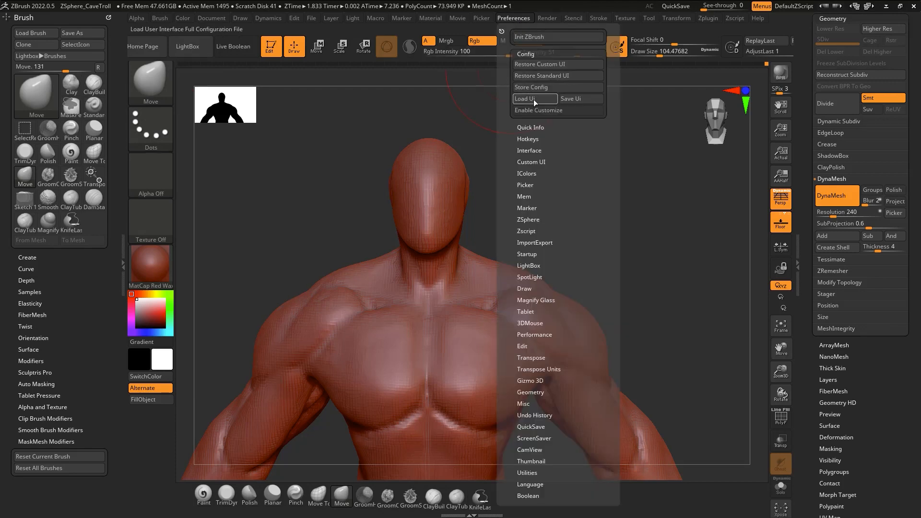
pyautogui.click(535, 110)
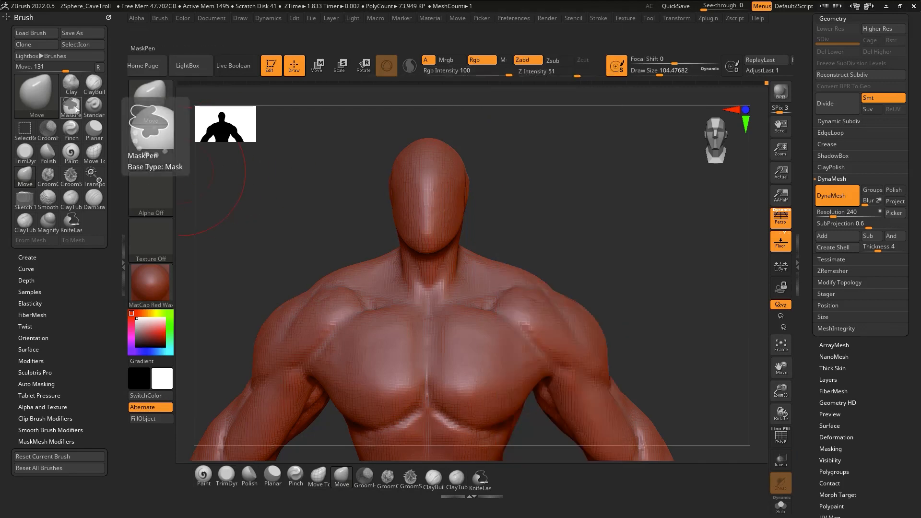
pyautogui.moveTo(73, 109)
pyautogui.keyDown('ctrl'); pyautogui.keyDown('alt'); pyautogui.mouseDown()
pyautogui.moveTo(180, 159)
pyautogui.moveTo(510, 480)
pyautogui.mouseUp(); pyautogui.keyUp('alt'); pyautogui.keyUp('ctrl')
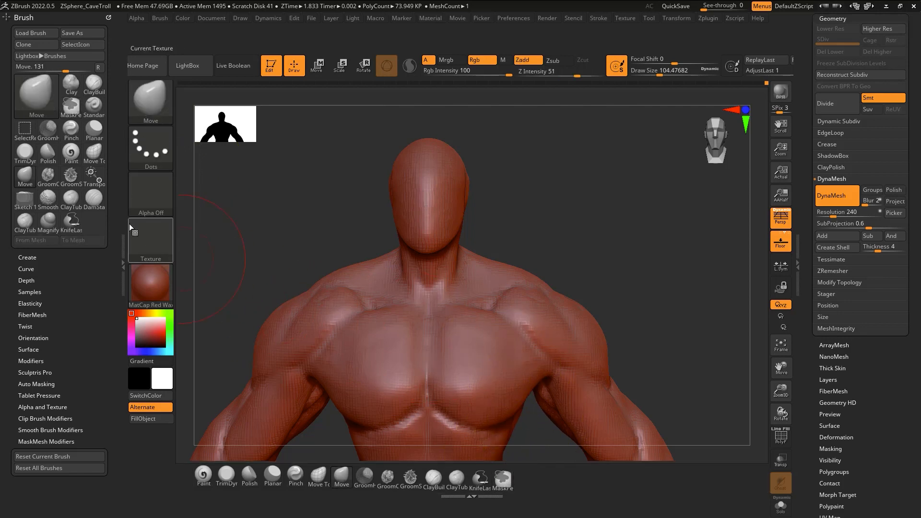
# Load MaskLasso as the active masking brush, dismiss the note, and add it to the brush shelf after MaskPen
pyautogui.click(45, 90)
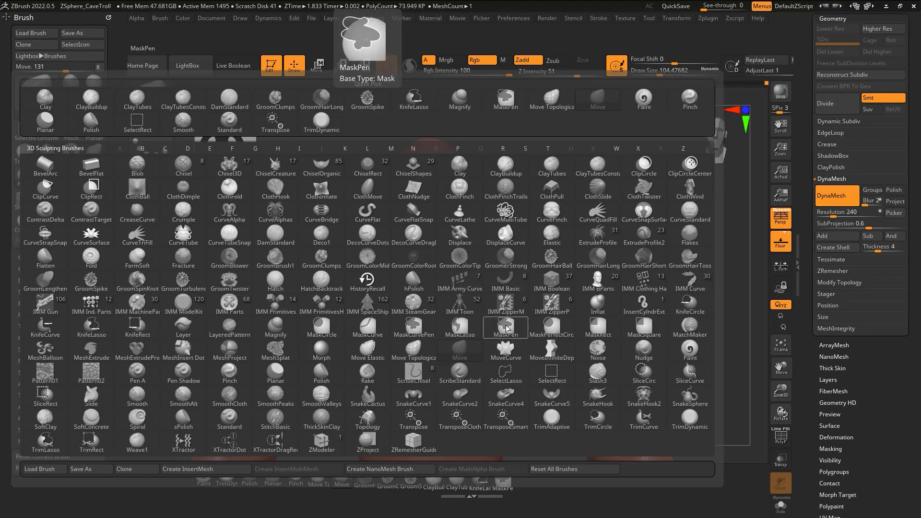
pyautogui.click(463, 330)
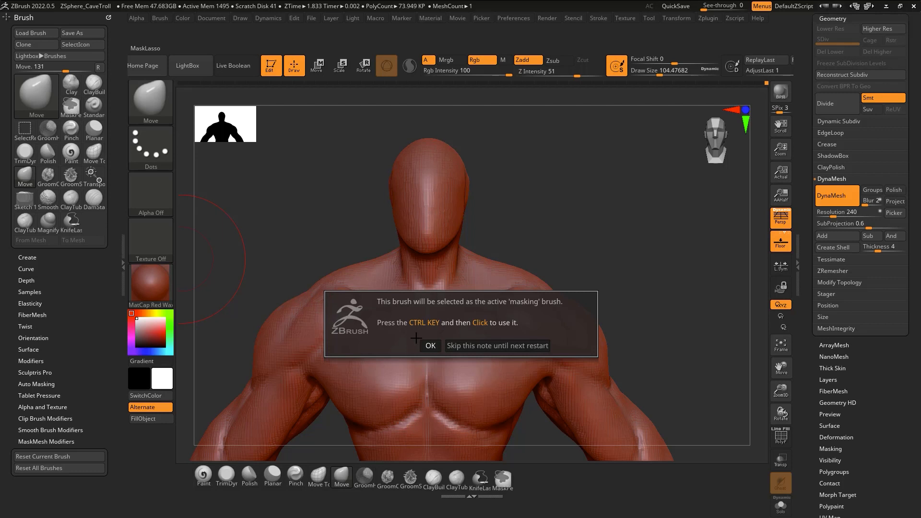
pyautogui.click(430, 346)
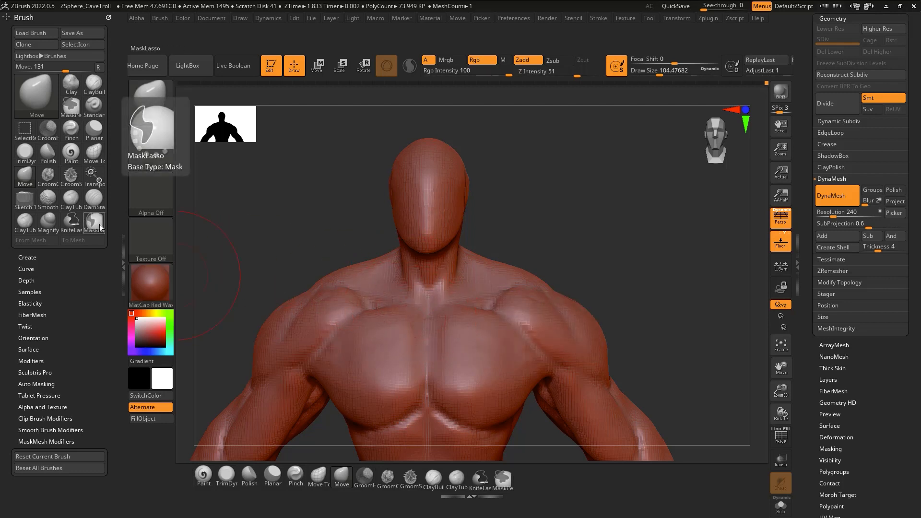
pyautogui.click(98, 225)
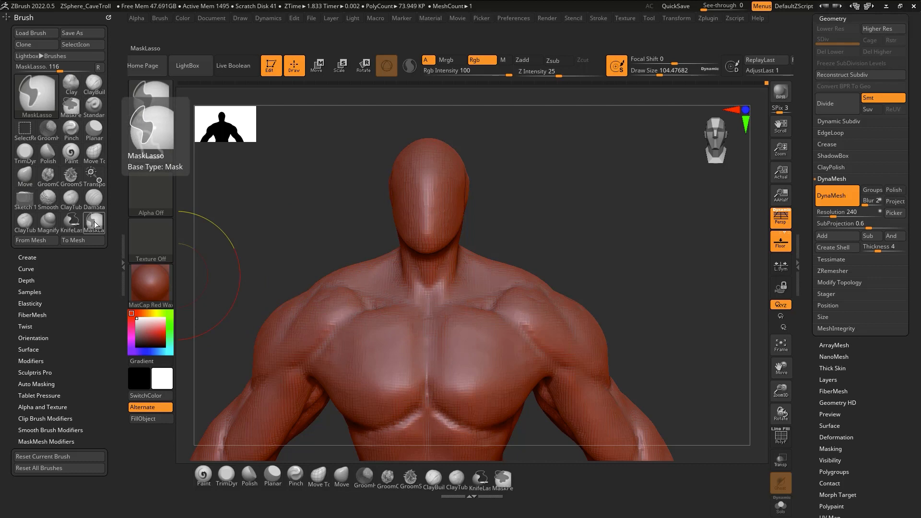
pyautogui.moveTo(95, 226)
pyautogui.keyDown('ctrl'); pyautogui.keyDown('alt'); pyautogui.mouseDown()
pyautogui.moveTo(192, 255)
pyautogui.moveTo(470, 379)
pyautogui.moveTo(547, 451)
pyautogui.moveTo(536, 482)
pyautogui.mouseUp(); pyautogui.keyUp('alt'); pyautogui.keyUp('ctrl')
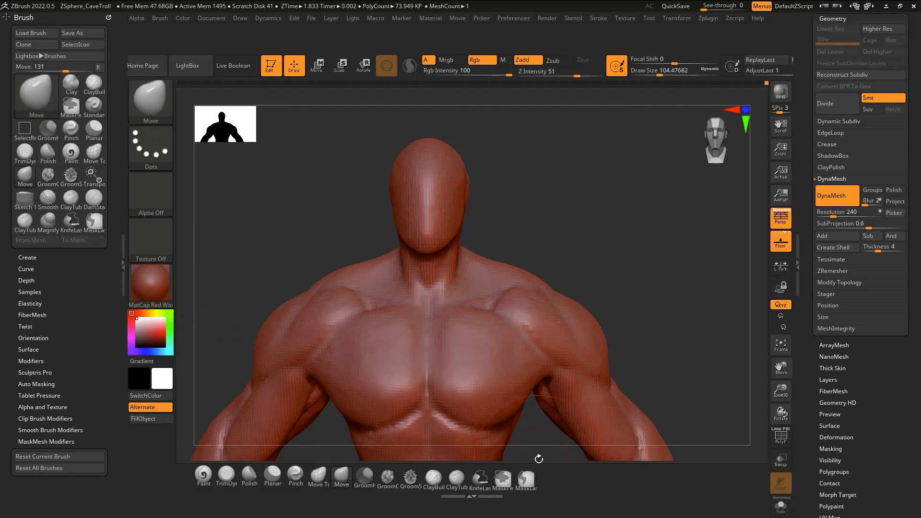
# Disable interface customization and save the updated layout
pyautogui.click(510, 19)
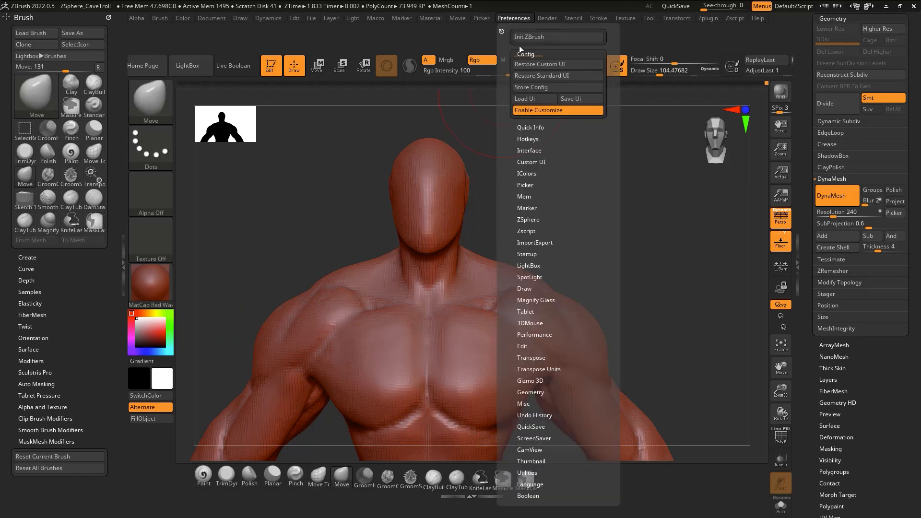
pyautogui.click(543, 111)
pyautogui.click(527, 285)
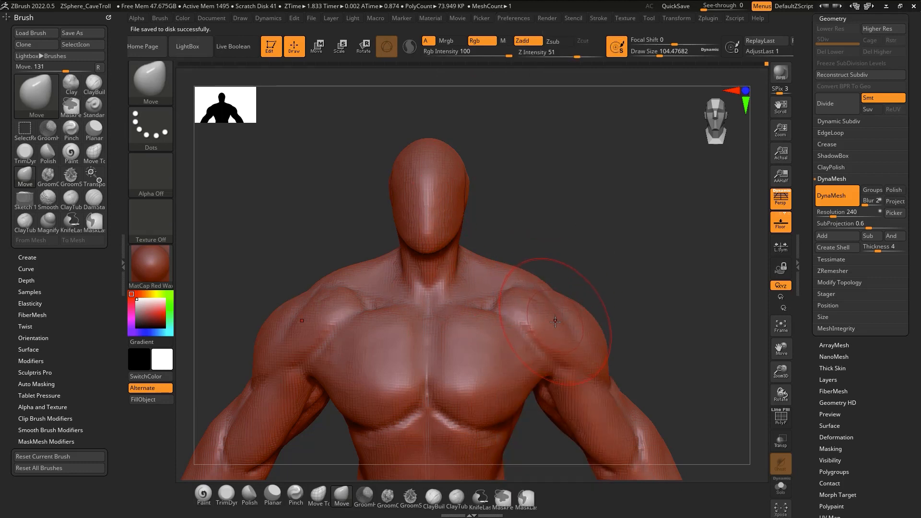
# Activate MaskLasso from the brush shelf, dismiss its note, and lasso a mask over the whole head down to the jawline
pyautogui.click(526, 497)
pyautogui.click(493, 506)
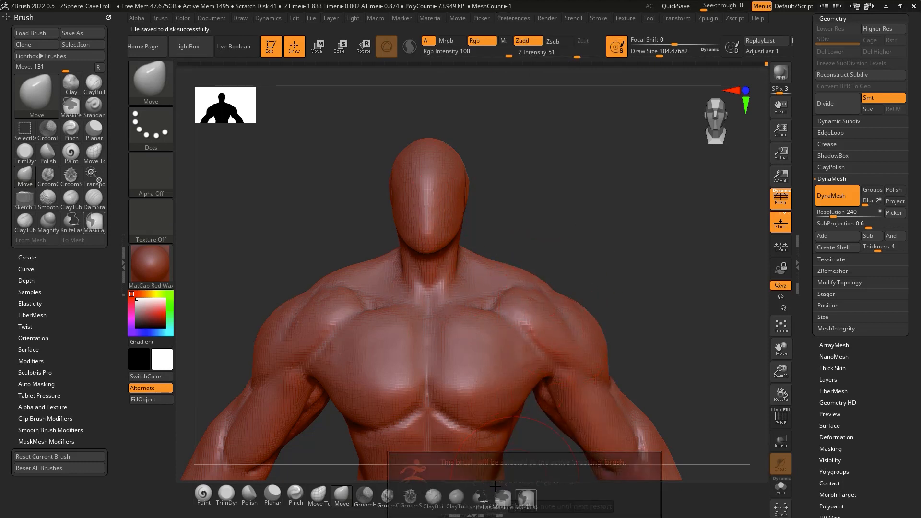
pyautogui.moveTo(386, 147)
pyautogui.keyDown('ctrl'); pyautogui.mouseDown()
pyautogui.moveTo(396, 248)
pyautogui.moveTo(422, 269)
pyautogui.moveTo(480, 204)
pyautogui.moveTo(390, 140)
pyautogui.mouseUp(); pyautogui.keyUp('ctrl')
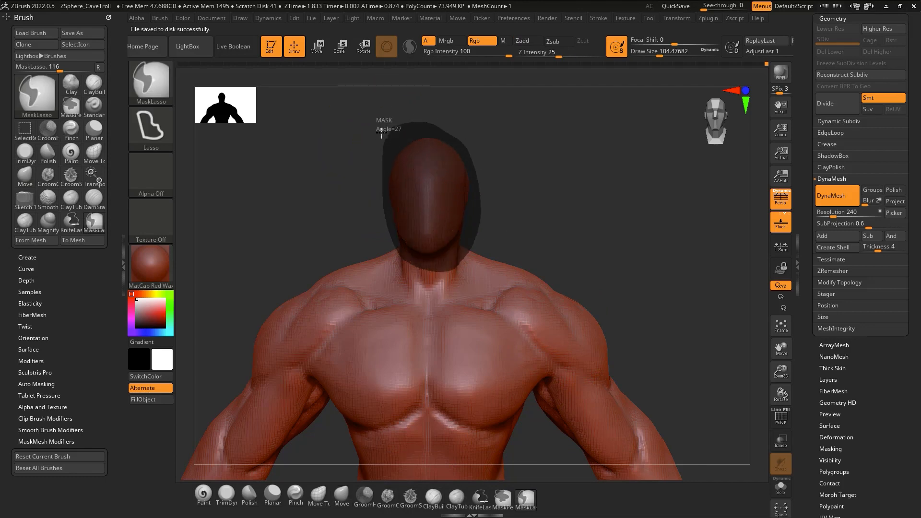
pyautogui.press('b')
pyautogui.press('m')
pyautogui.press('v')
pyautogui.moveTo(484, 210)
pyautogui.mouseDown()
pyautogui.moveTo(517, 220)
pyautogui.moveTo(502, 207)
pyautogui.moveTo(475, 219)
pyautogui.mouseUp()
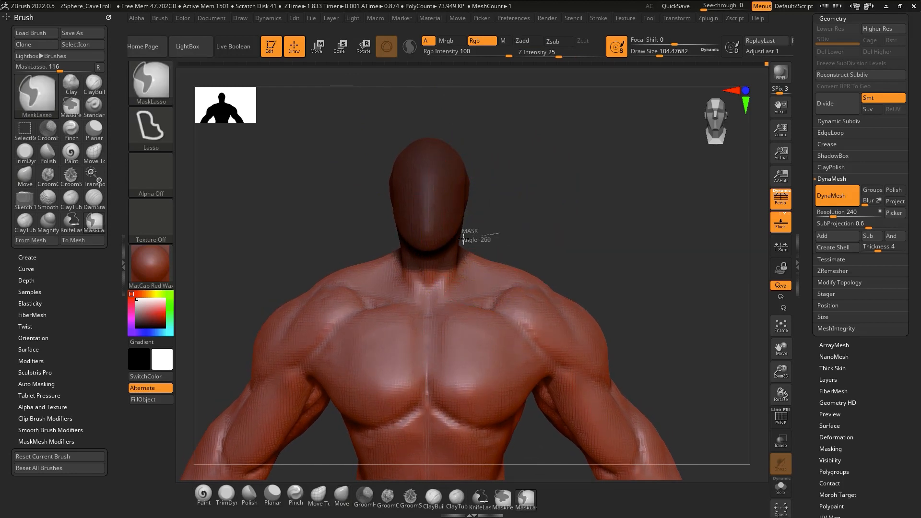
pyautogui.moveTo(498, 235)
pyautogui.keyDown('ctrl'); pyautogui.mouseDown()
pyautogui.moveTo(442, 285)
pyautogui.moveTo(456, 260)
pyautogui.mouseUp(); pyautogui.keyUp('ctrl')
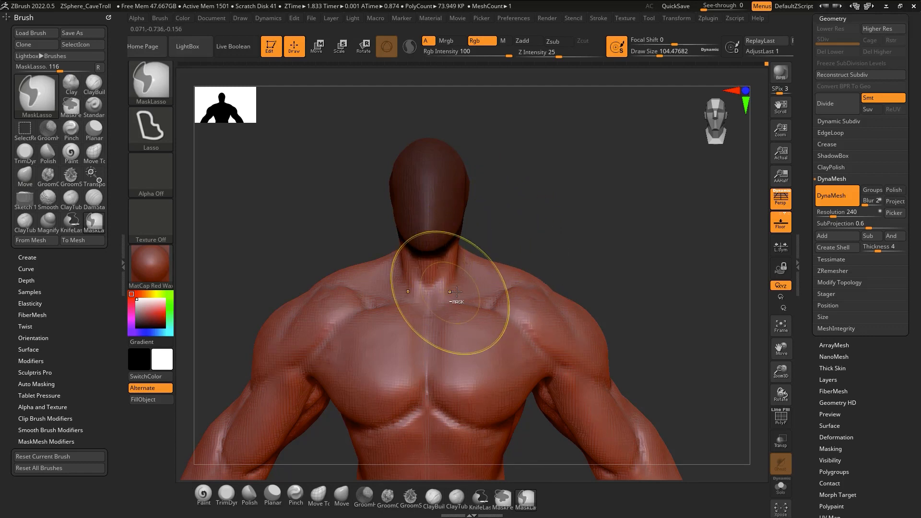
# Switch to the Move gizmo and place it at the centre of the masked head
pyautogui.press('space')
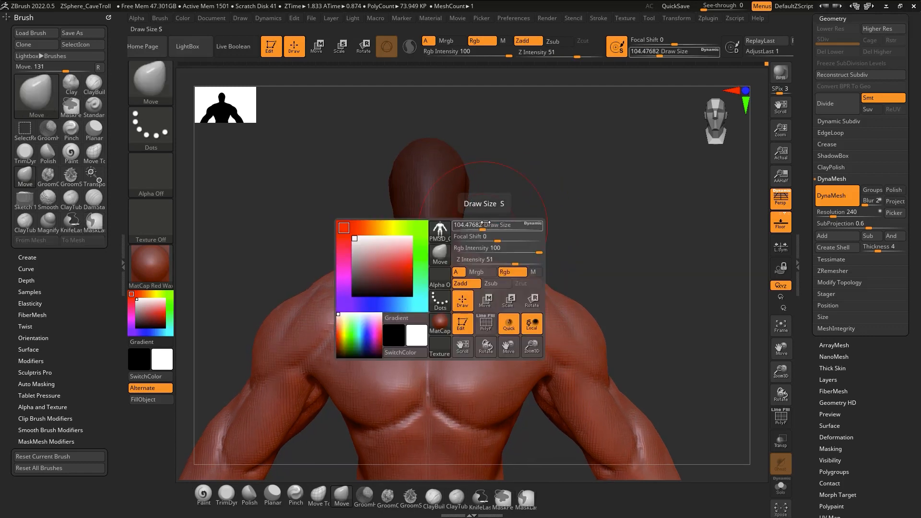
pyautogui.press('w')
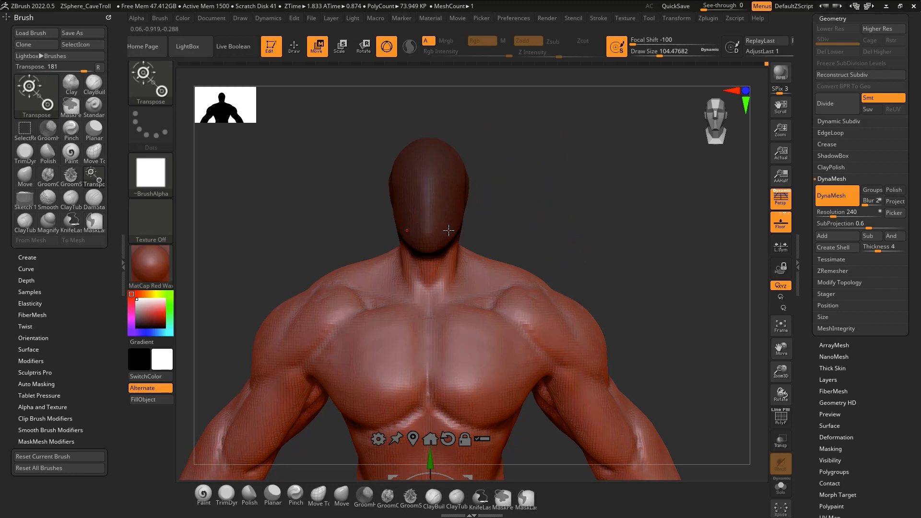
pyautogui.click(449, 235)
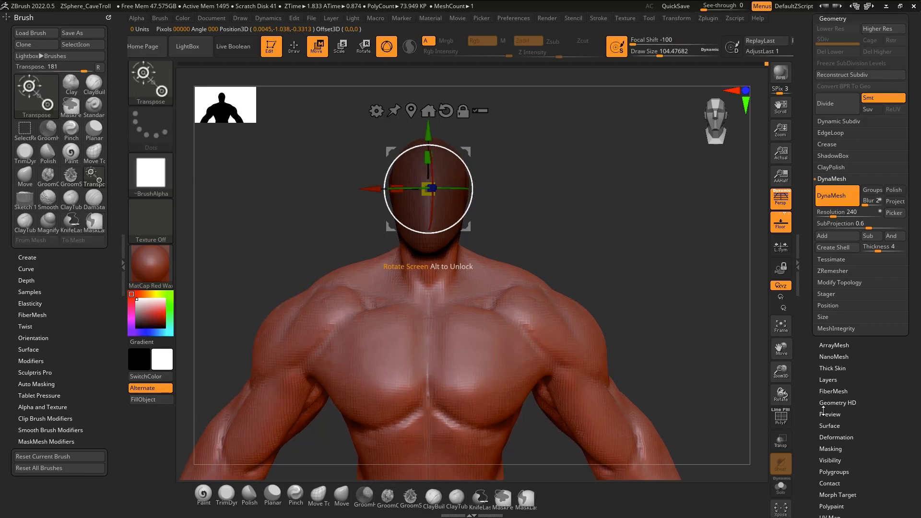
# Invert the mask to protect the body and leave only the head editable
pyautogui.moveTo(813, 434); pyautogui.dragTo(809, 383)
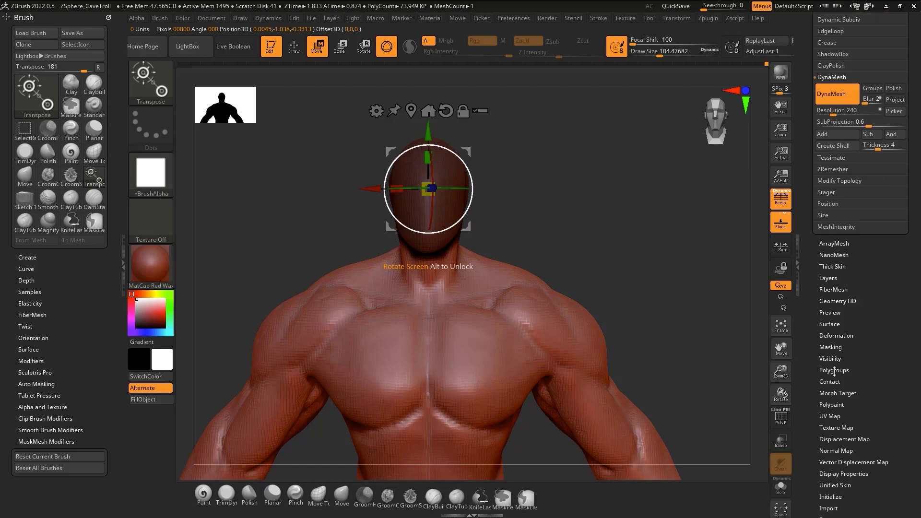
pyautogui.click(831, 347)
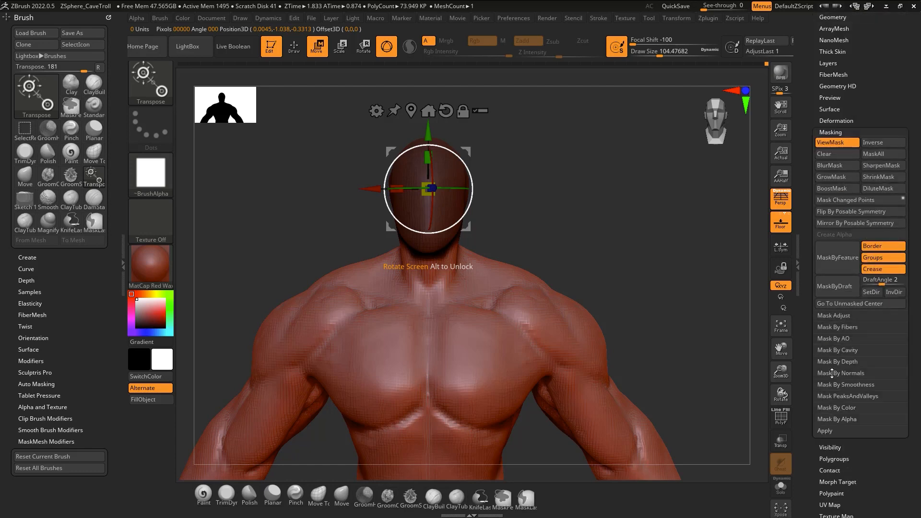
pyautogui.click(872, 143)
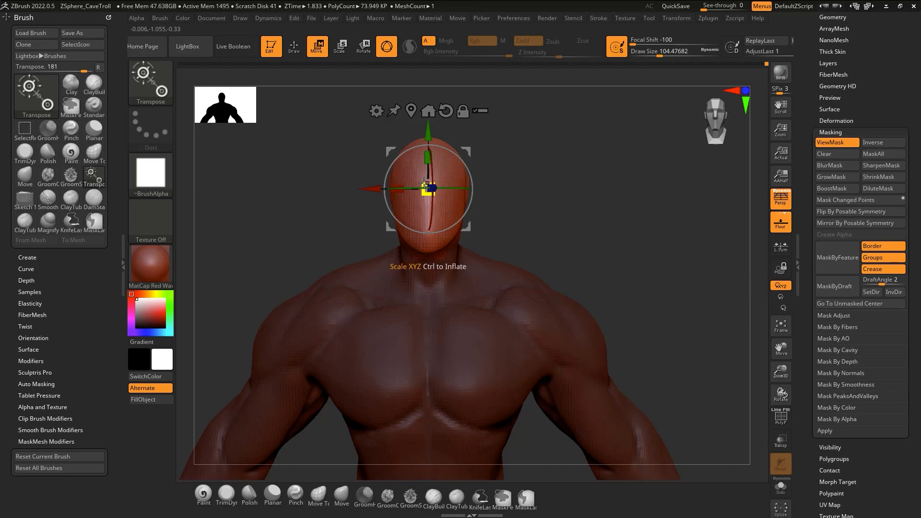
# Scale the head down slightly with the gizmo and lower it toward the shoulders
pyautogui.moveTo(425, 186); pyautogui.dragTo(422, 187)
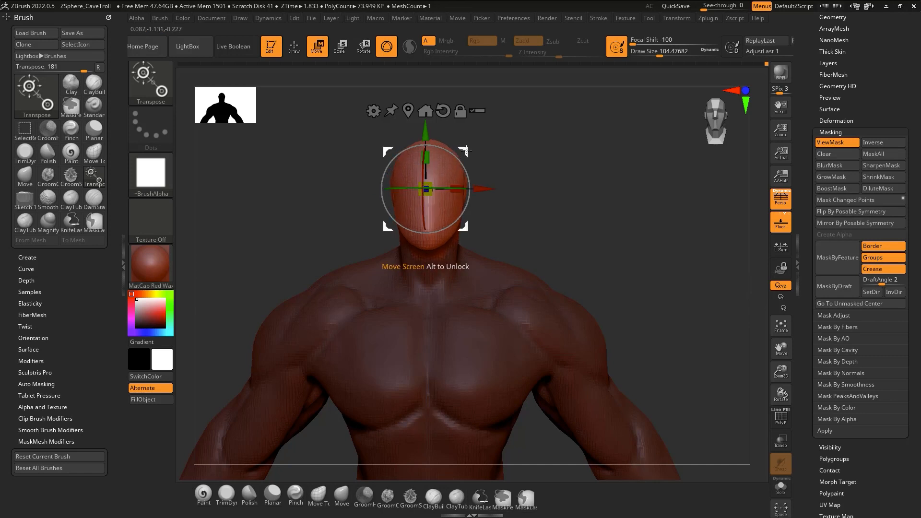
pyautogui.moveTo(426, 134); pyautogui.dragTo(427, 138)
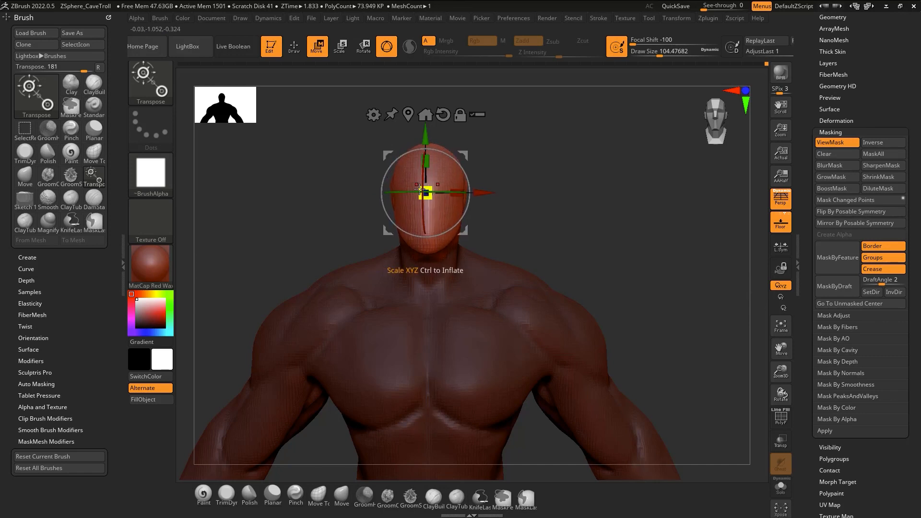
pyautogui.moveTo(421, 189); pyautogui.dragTo(420, 190)
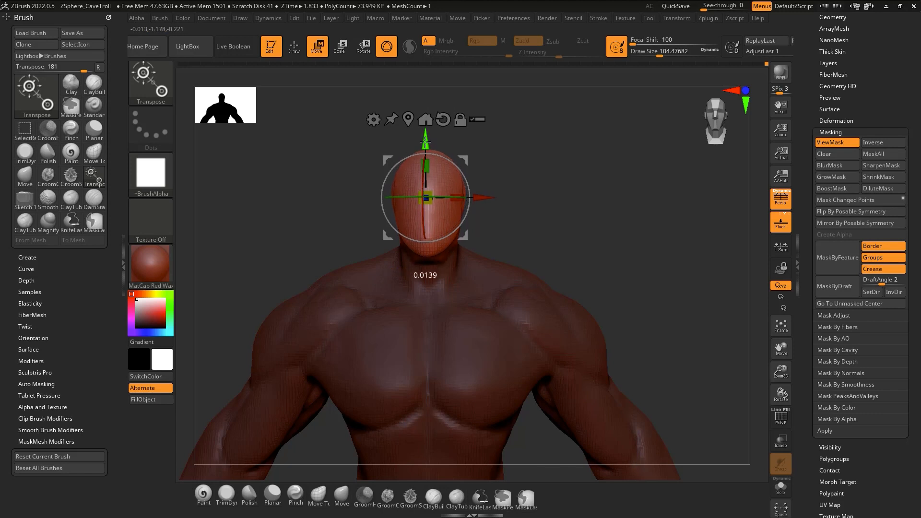
# Shift the unmasked head slightly back and up in side view, and turn off the mask display
pyautogui.moveTo(439, 269); pyautogui.dragTo(519, 281, button='right')
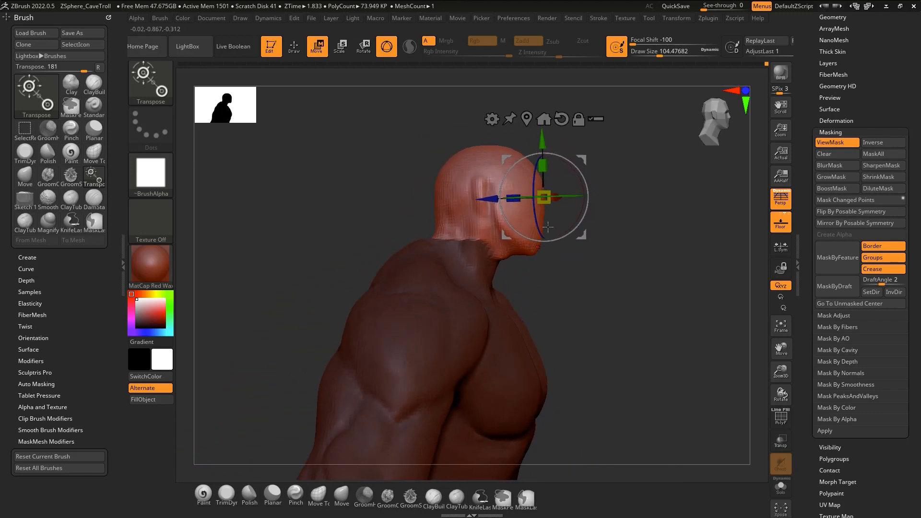
pyautogui.moveTo(582, 159); pyautogui.dragTo(575, 156)
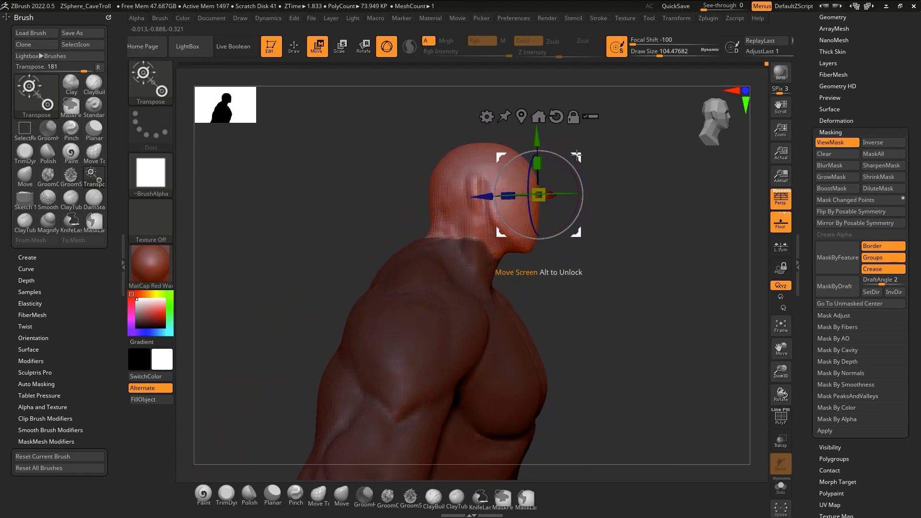
pyautogui.moveTo(550, 282)
pyautogui.mouseDown(button='right')
pyautogui.moveTo(503, 305)
pyautogui.moveTo(513, 269)
pyautogui.moveTo(518, 322)
pyautogui.moveTo(521, 295)
pyautogui.moveTo(555, 276)
pyautogui.moveTo(597, 316)
pyautogui.mouseUp(button='right')
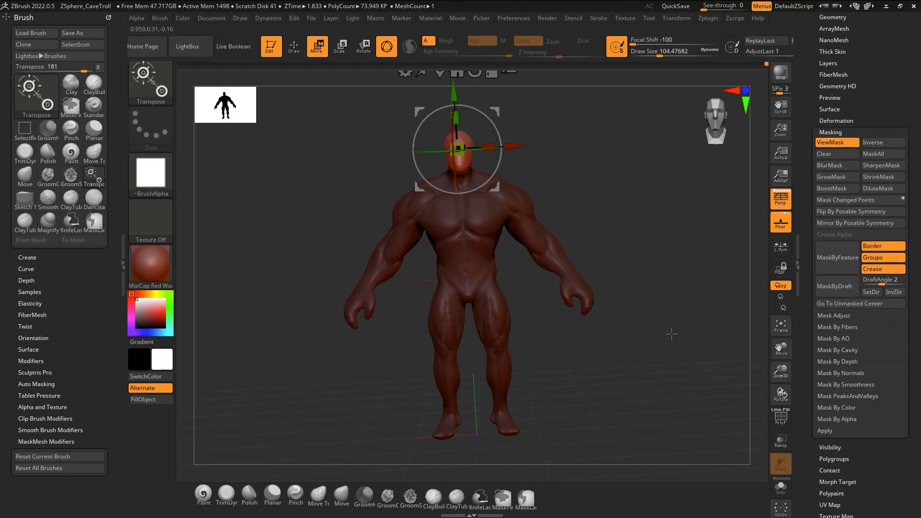
pyautogui.click(831, 142)
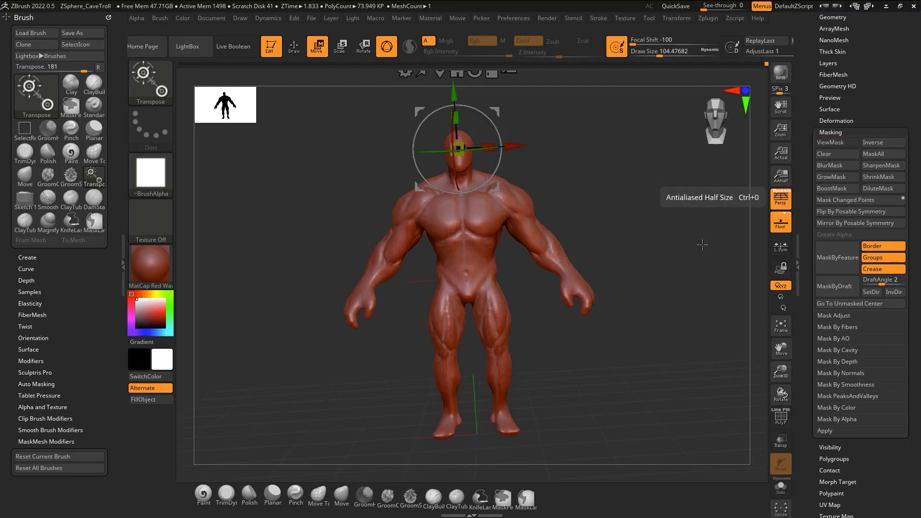
# Sculpt the initial buttock forms on the figure's back side with the ClayBuildup brush
pyautogui.press('q')
pyautogui.moveTo(499, 286)
pyautogui.mouseDown(button='right')
pyautogui.moveTo(595, 291)
pyautogui.moveTo(499, 297)
pyautogui.moveTo(679, 158)
pyautogui.moveTo(557, 323)
pyautogui.moveTo(546, 318)
pyautogui.moveTo(539, 354)
pyautogui.moveTo(598, 351)
pyautogui.moveTo(477, 310)
pyautogui.moveTo(452, 329)
pyautogui.moveTo(445, 312)
pyautogui.mouseUp(button='right')
pyautogui.press('w')
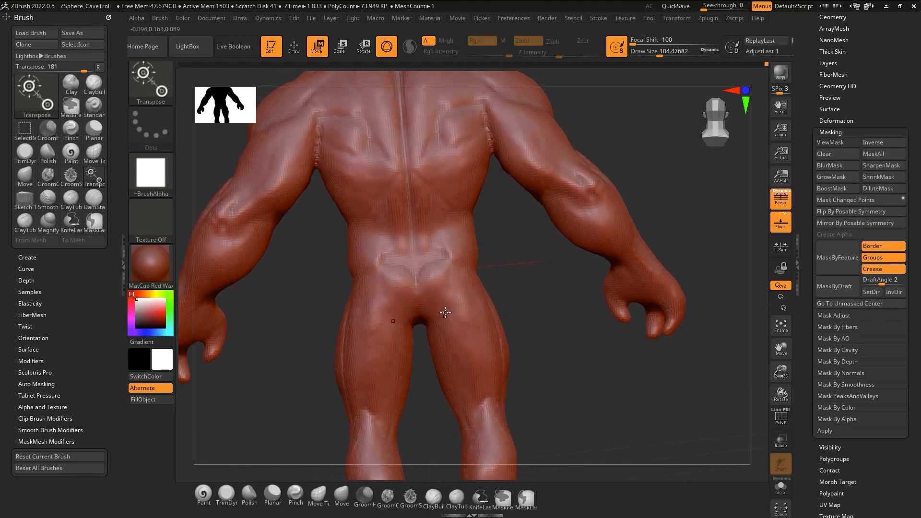
pyautogui.press('q')
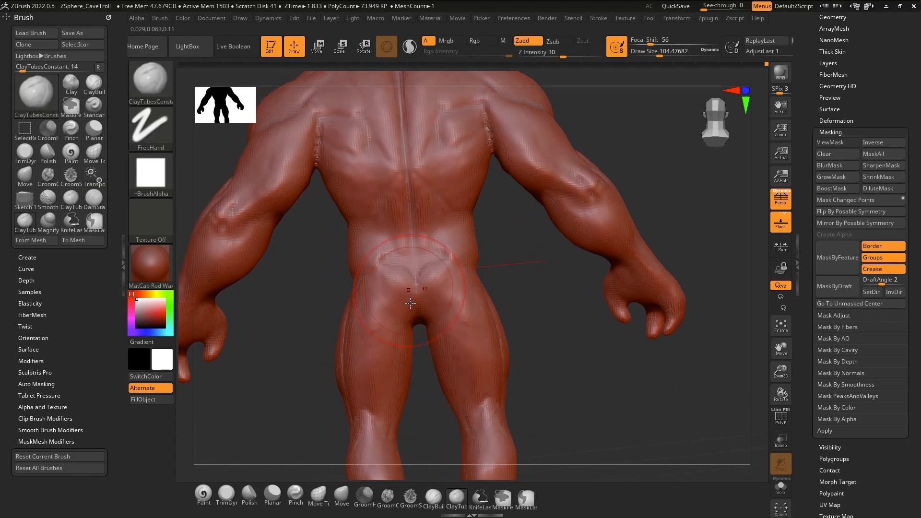
pyautogui.click(434, 496)
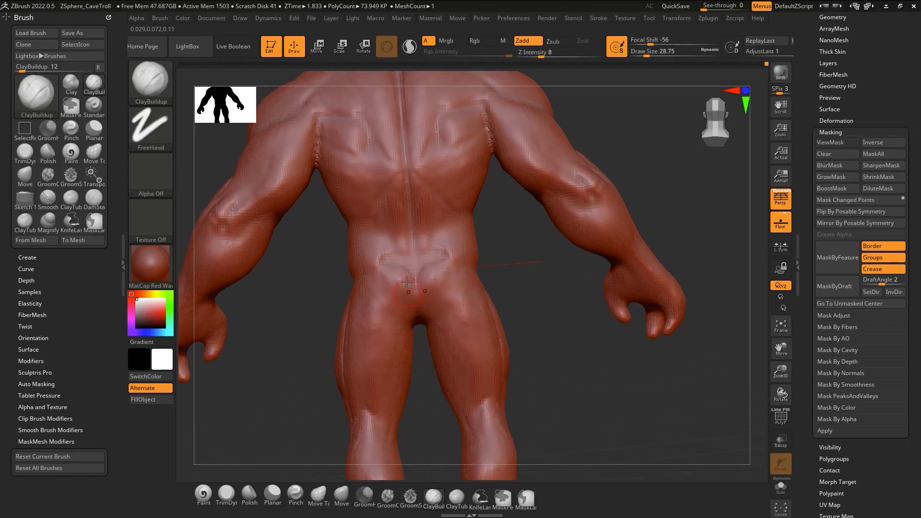
pyautogui.moveTo(394, 325)
pyautogui.mouseDown()
pyautogui.moveTo(377, 336)
pyautogui.moveTo(398, 324)
pyautogui.mouseUp()
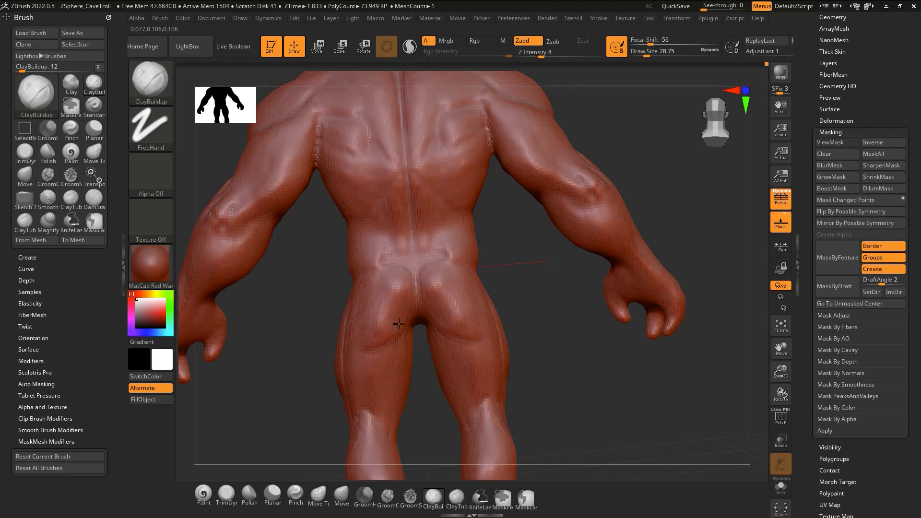
pyautogui.press('shift')
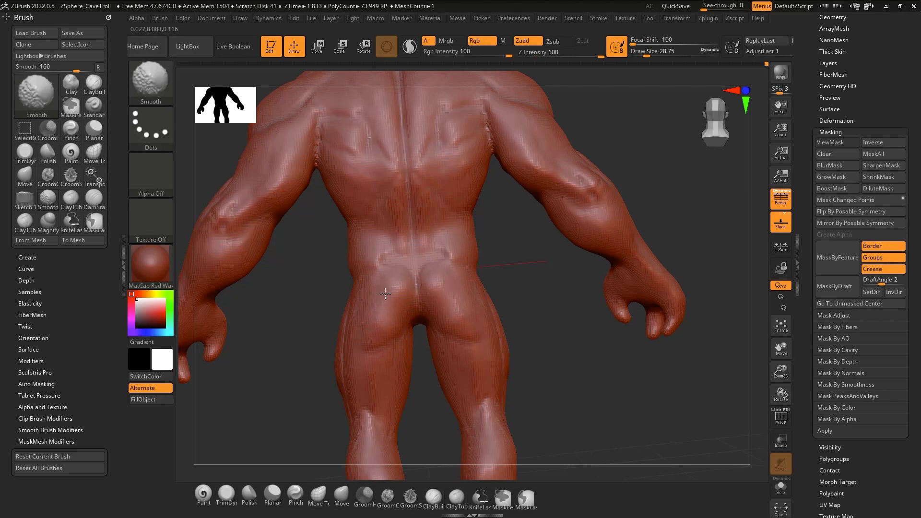
# Build up the buttocks with the ClayTubesConstant brush at a draw size of about 39
pyautogui.press('2')
pyautogui.moveTo(407, 304)
pyautogui.mouseDown(button='right')
pyautogui.moveTo(384, 303)
pyautogui.moveTo(407, 299)
pyautogui.mouseUp(button='right')
pyautogui.press('space')
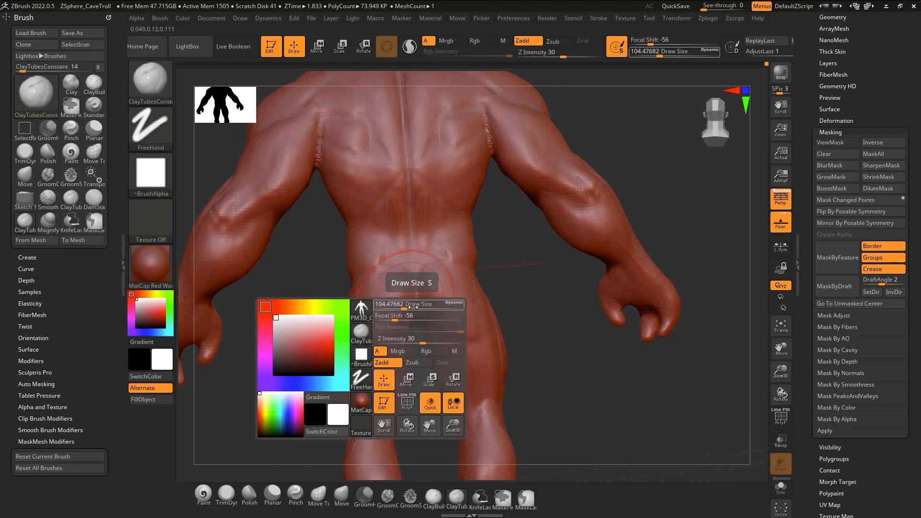
pyautogui.moveTo(413, 306); pyautogui.dragTo(396, 277)
pyautogui.press('s')
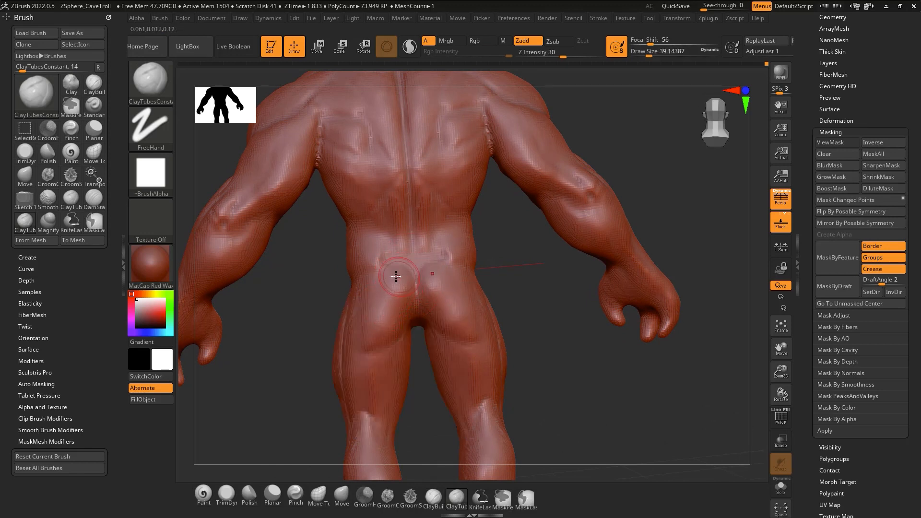
pyautogui.moveTo(396, 276)
pyautogui.mouseDown(button='right')
pyautogui.moveTo(368, 285)
pyautogui.moveTo(398, 281)
pyautogui.mouseUp(button='right')
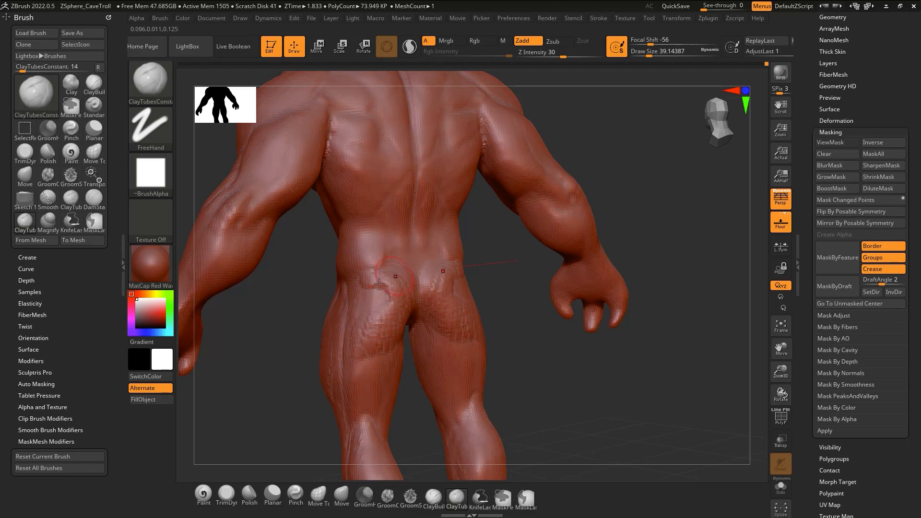
# Add more clay volume across the buttocks down to the upper thighs, and smooth the inner strokes
pyautogui.moveTo(419, 255); pyautogui.dragTo(451, 261, button='right')
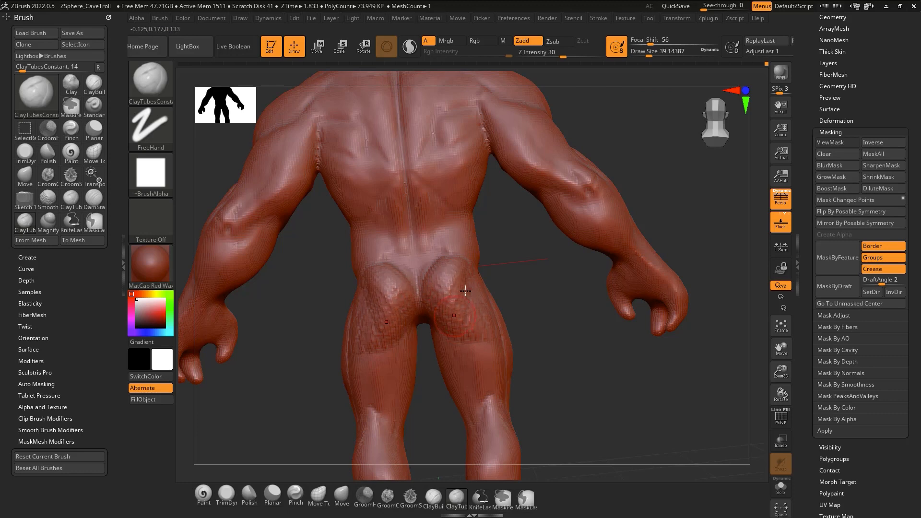
pyautogui.moveTo(465, 290); pyautogui.dragTo(473, 307, button='right')
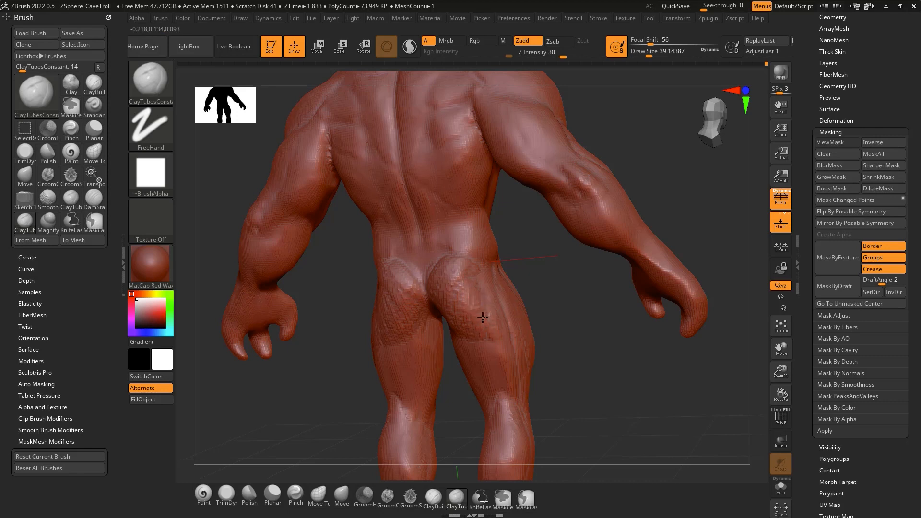
pyautogui.moveTo(481, 293)
pyautogui.mouseDown(button='right')
pyautogui.moveTo(489, 272)
pyautogui.moveTo(429, 321)
pyautogui.mouseUp(button='right')
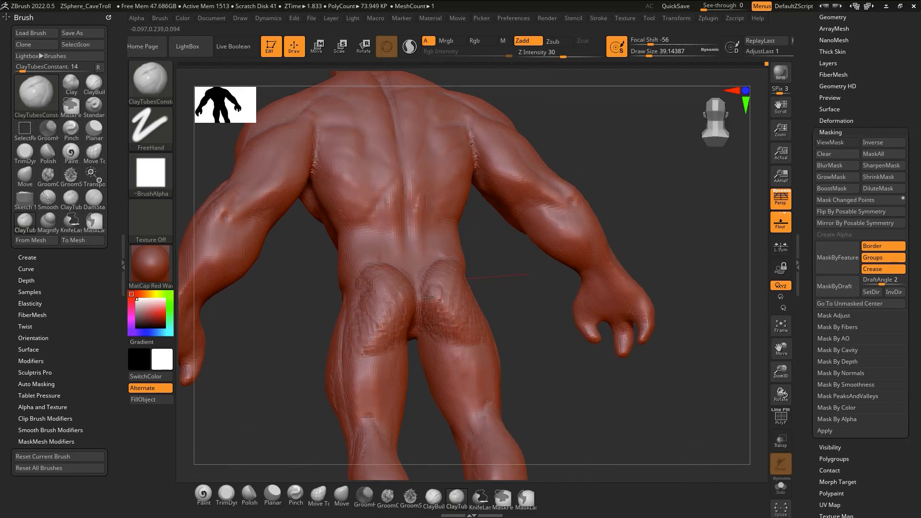
pyautogui.moveTo(437, 303)
pyautogui.keyDown('shift'); pyautogui.mouseDown()
pyautogui.moveTo(450, 345)
pyautogui.moveTo(446, 327)
pyautogui.mouseUp(); pyautogui.keyUp('shift')
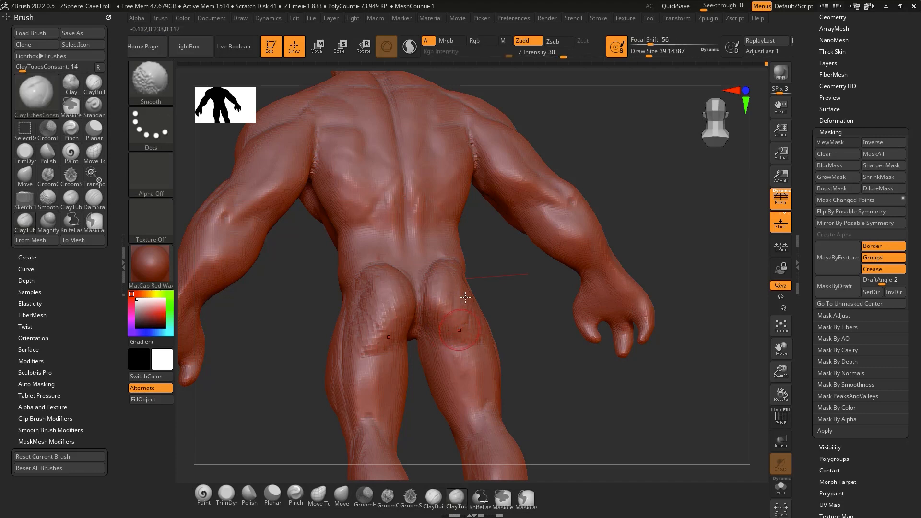
# Add clay strokes to the outer hips and fill out the sides of the buttocks from several angles
pyautogui.moveTo(498, 331)
pyautogui.mouseDown(button='right')
pyautogui.moveTo(473, 331)
pyautogui.moveTo(480, 312)
pyautogui.moveTo(509, 297)
pyautogui.moveTo(503, 283)
pyautogui.mouseUp(button='right')
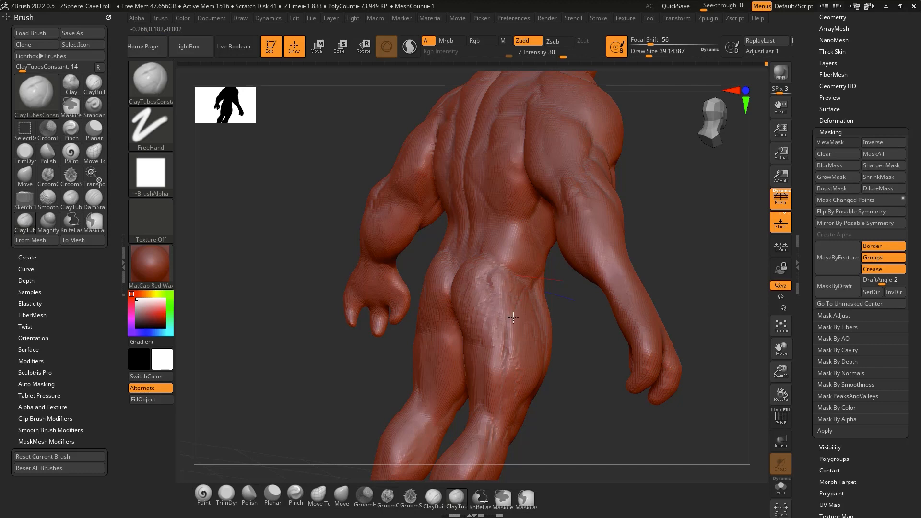
pyautogui.moveTo(500, 278); pyautogui.dragTo(475, 300, button='right')
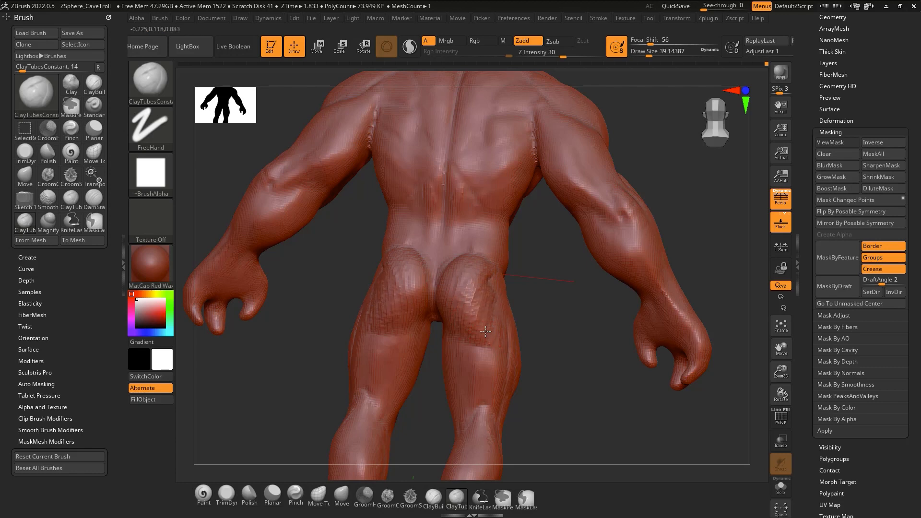
pyautogui.moveTo(480, 339); pyautogui.dragTo(467, 261, button='right')
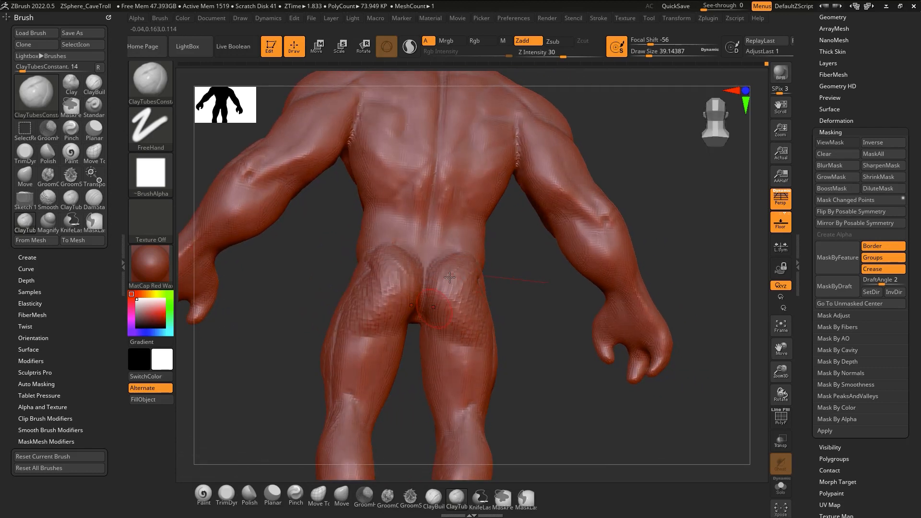
pyautogui.moveTo(453, 297); pyautogui.dragTo(467, 277, button='right')
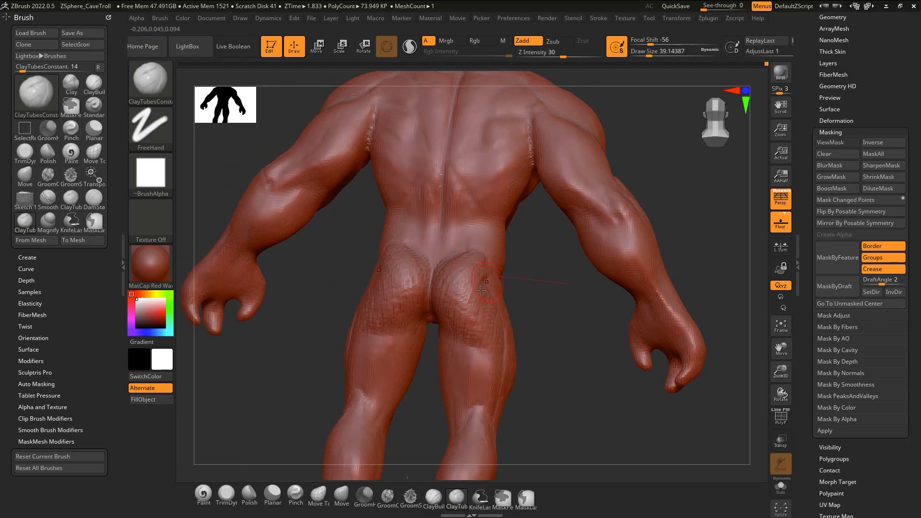
pyautogui.moveTo(486, 307); pyautogui.dragTo(451, 309, button='right')
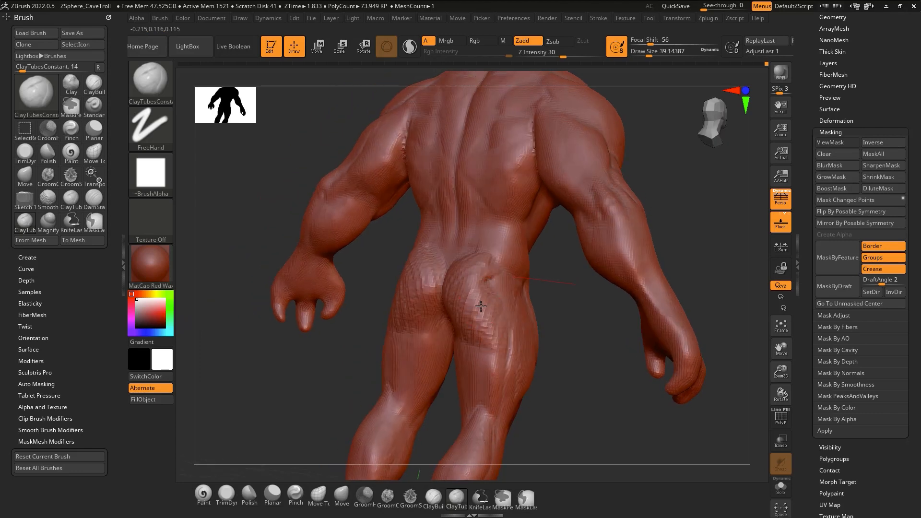
# Smooth the clay strokes over the buttocks, lower back transition and outer hips
pyautogui.moveTo(479, 302)
pyautogui.mouseDown()
pyautogui.moveTo(494, 350)
pyautogui.moveTo(508, 354)
pyautogui.mouseUp()
pyautogui.keyDown('shift'); pyautogui.moveTo(497, 318); pyautogui.dragTo(473, 344); pyautogui.keyUp('shift')
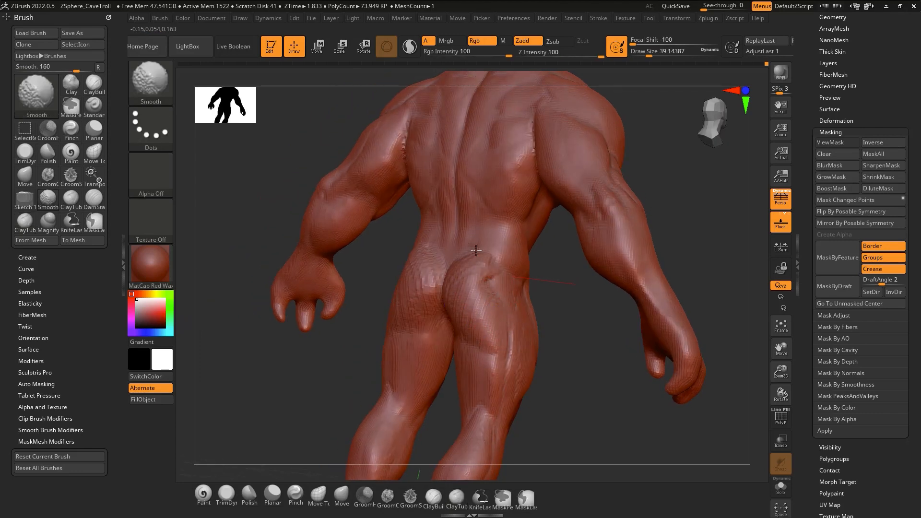
pyautogui.keyDown('shift'); pyautogui.moveTo(476, 251); pyautogui.dragTo(485, 255); pyautogui.keyUp('shift')
pyautogui.moveTo(487, 257)
pyautogui.mouseDown(button='right')
pyautogui.moveTo(510, 272)
pyautogui.moveTo(499, 285)
pyautogui.mouseUp(button='right')
pyautogui.moveTo(471, 259)
pyautogui.keyDown('shift'); pyautogui.mouseDown()
pyautogui.moveTo(452, 314)
pyautogui.moveTo(451, 249)
pyautogui.mouseUp(); pyautogui.keyUp('shift')
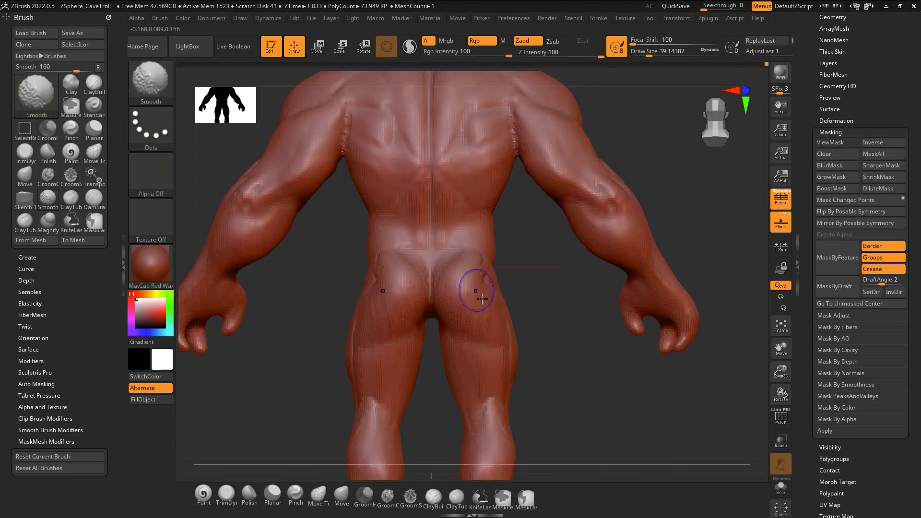
pyautogui.keyDown('shift'); pyautogui.moveTo(483, 299); pyautogui.dragTo(488, 277); pyautogui.keyUp('shift')
pyautogui.keyDown('shift'); pyautogui.moveTo(487, 335); pyautogui.dragTo(488, 309); pyautogui.keyUp('shift')
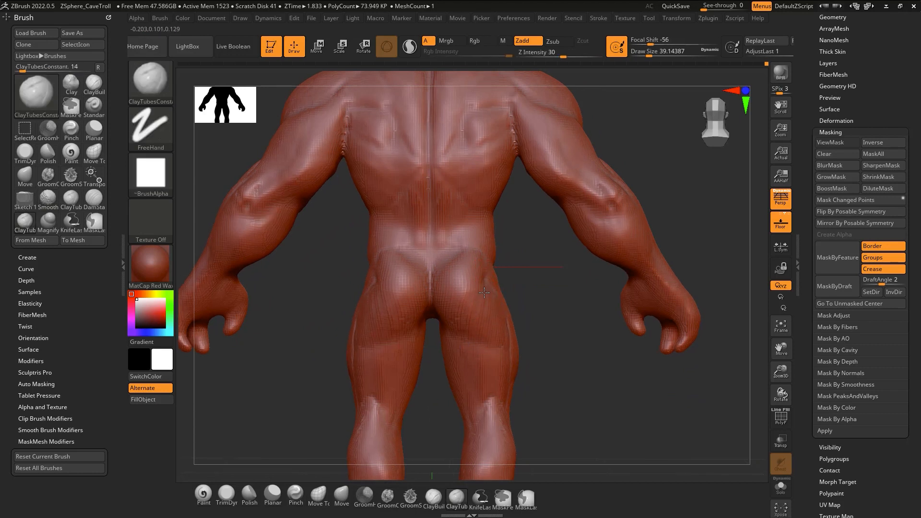
# Carve the crease beneath the buttocks with the DamStandard brush and soften it around the inner thighs
pyautogui.moveTo(484, 293); pyautogui.dragTo(478, 275, button='right')
pyautogui.press('b')
pyautogui.press('d')
pyautogui.press('s')
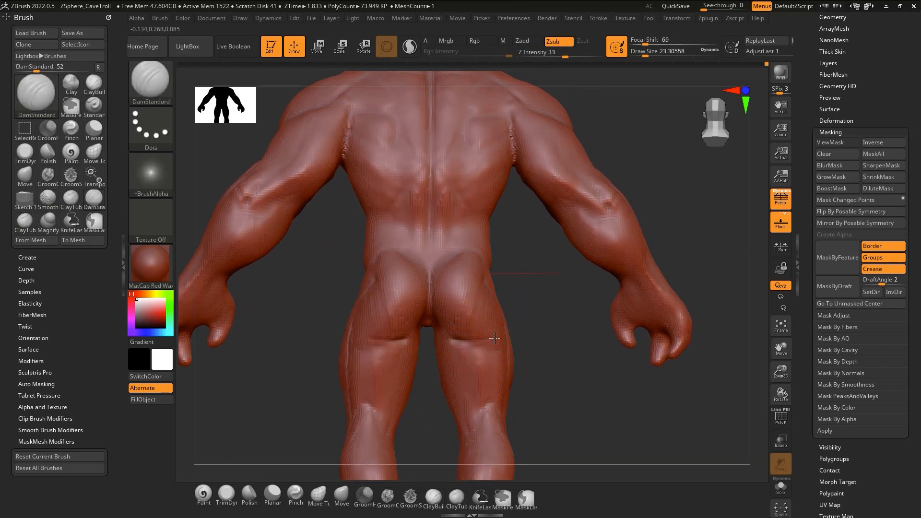
pyautogui.moveTo(443, 330); pyautogui.dragTo(451, 344, button='right')
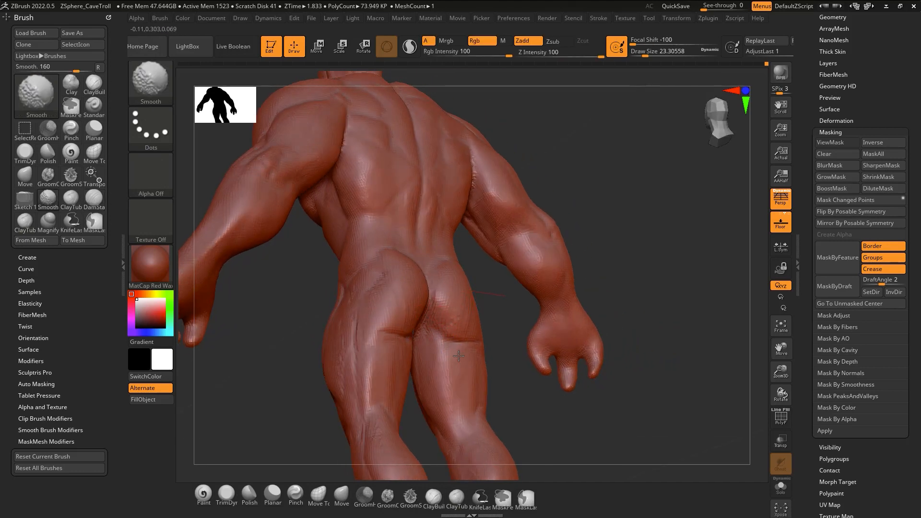
pyautogui.moveTo(474, 317); pyautogui.dragTo(447, 333, button='right')
# Reshape the buttocks around the central cleft with the Move brush
pyautogui.moveTo(432, 291)
pyautogui.mouseDown(button='right')
pyautogui.moveTo(435, 299)
pyautogui.moveTo(439, 278)
pyautogui.moveTo(438, 291)
pyautogui.mouseUp(button='right')
pyautogui.press('b')
pyautogui.press('m')
pyautogui.press('v')
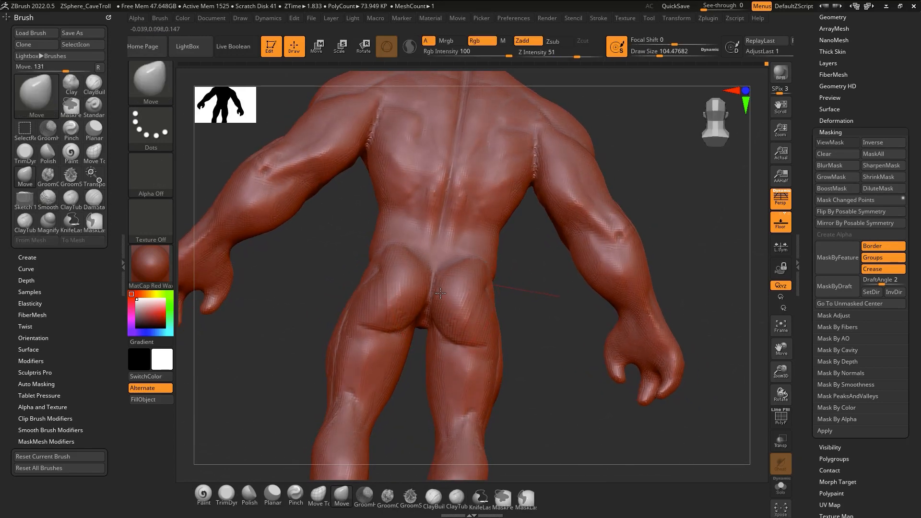
pyautogui.moveTo(438, 291)
pyautogui.mouseDown()
pyautogui.moveTo(438, 312)
pyautogui.moveTo(448, 313)
pyautogui.mouseUp()
pyautogui.moveTo(454, 290); pyautogui.dragTo(479, 308, button='right')
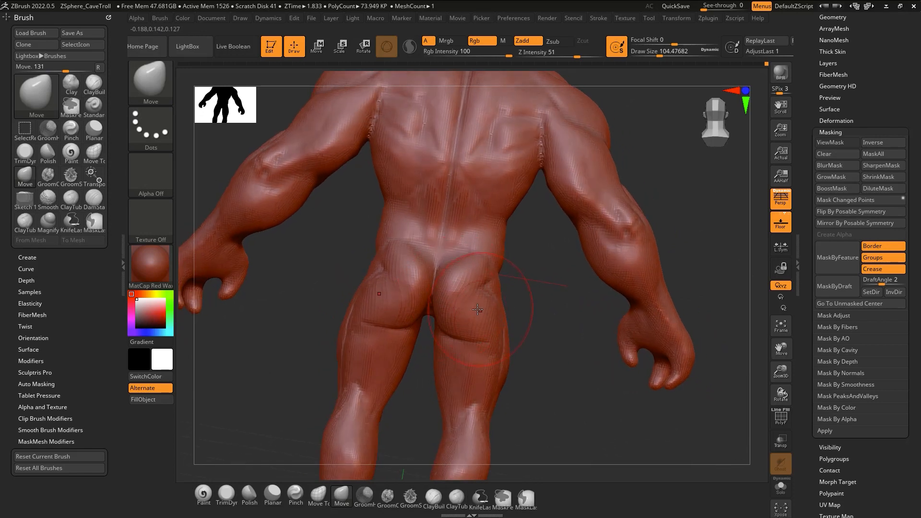
# Add ClayTubesConstant strokes to the inner and lower buttocks and the upper back thighs
pyautogui.press('b')
pyautogui.press('c')
pyautogui.press('t')
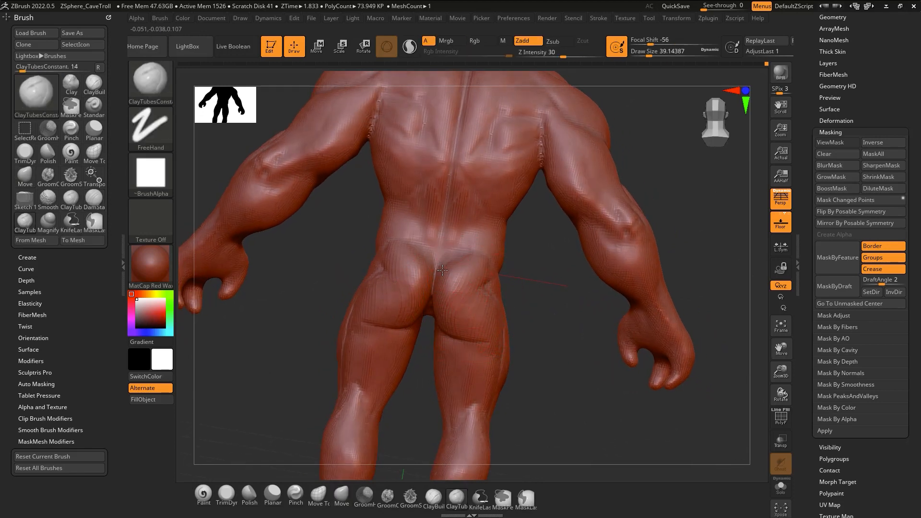
pyautogui.moveTo(446, 253)
pyautogui.mouseDown()
pyautogui.moveTo(442, 279)
pyautogui.moveTo(456, 271)
pyautogui.mouseUp()
pyautogui.moveTo(546, 268)
pyautogui.mouseDown()
pyautogui.moveTo(499, 267)
pyautogui.moveTo(481, 286)
pyautogui.moveTo(495, 323)
pyautogui.mouseUp()
pyautogui.moveTo(559, 312); pyautogui.dragTo(606, 307)
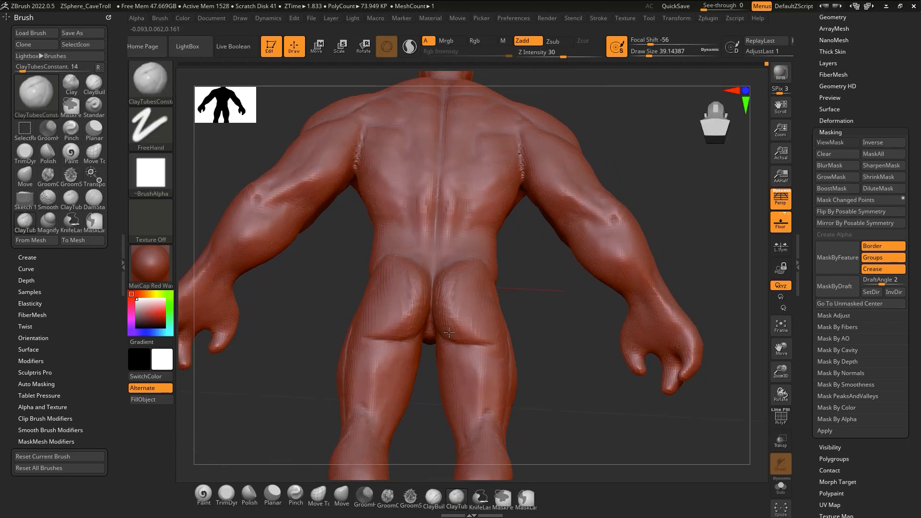
pyautogui.moveTo(449, 332); pyautogui.dragTo(461, 322)
pyautogui.moveTo(483, 356); pyautogui.dragTo(490, 362)
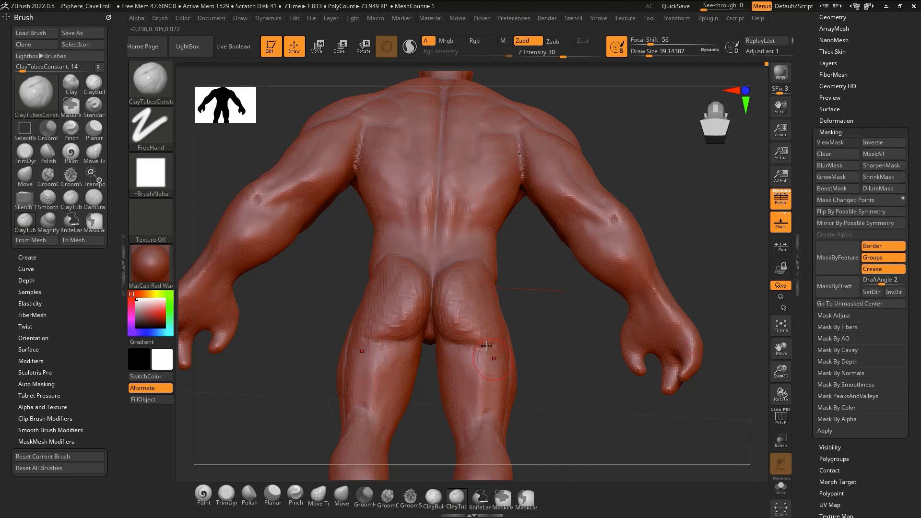
# Smooth the lower buttocks and the backs of the thighs, blending the crease into the legs
pyautogui.keyDown('shift'); pyautogui.moveTo(454, 337); pyautogui.dragTo(480, 302); pyautogui.keyUp('shift')
pyautogui.moveTo(566, 310)
pyautogui.mouseDown()
pyautogui.moveTo(499, 314)
pyautogui.moveTo(515, 342)
pyautogui.moveTo(607, 335)
pyautogui.mouseUp()
pyautogui.keyDown('shift'); pyautogui.moveTo(500, 416); pyautogui.dragTo(514, 374); pyautogui.keyUp('shift')
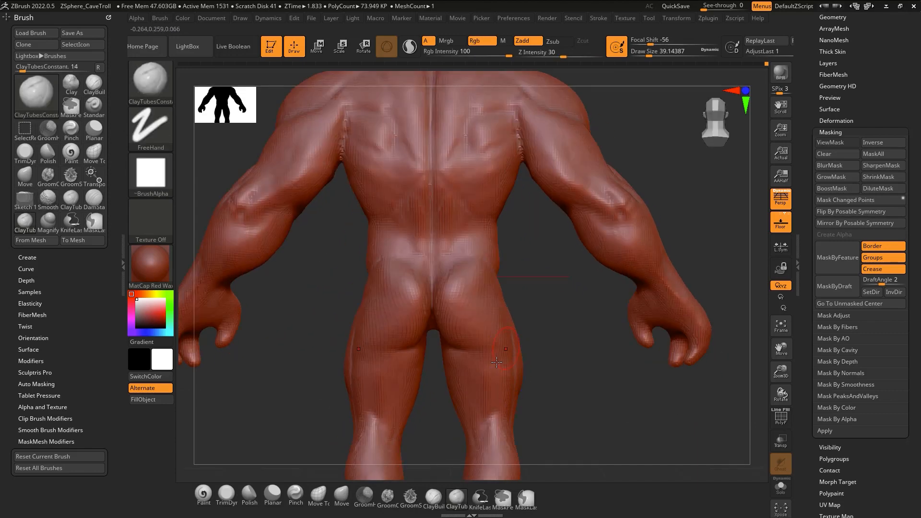
pyautogui.moveTo(580, 357)
pyautogui.mouseDown()
pyautogui.moveTo(542, 362)
pyautogui.moveTo(508, 384)
pyautogui.moveTo(510, 412)
pyautogui.mouseUp()
pyautogui.moveTo(506, 368); pyautogui.dragTo(522, 363, button='right')
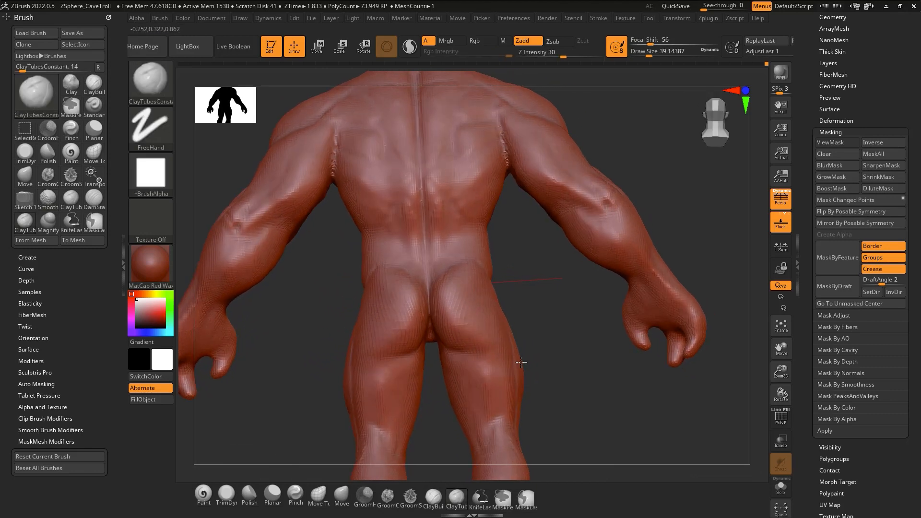
pyautogui.keyDown('shift'); pyautogui.moveTo(441, 332); pyautogui.dragTo(451, 347); pyautogui.keyUp('shift')
pyautogui.keyDown('ctrl'); pyautogui.moveTo(473, 361); pyautogui.dragTo(467, 269, button='right'); pyautogui.keyUp('ctrl')
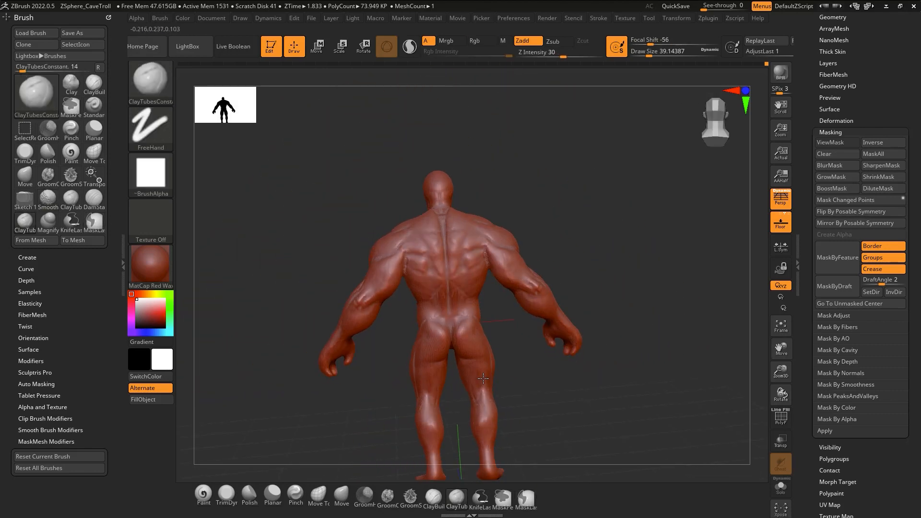
pyautogui.moveTo(472, 307)
pyautogui.keyDown('ctrl'); pyautogui.mouseDown(button='right')
pyautogui.moveTo(471, 270)
pyautogui.moveTo(483, 329)
pyautogui.mouseUp(button='right'); pyautogui.keyUp('ctrl')
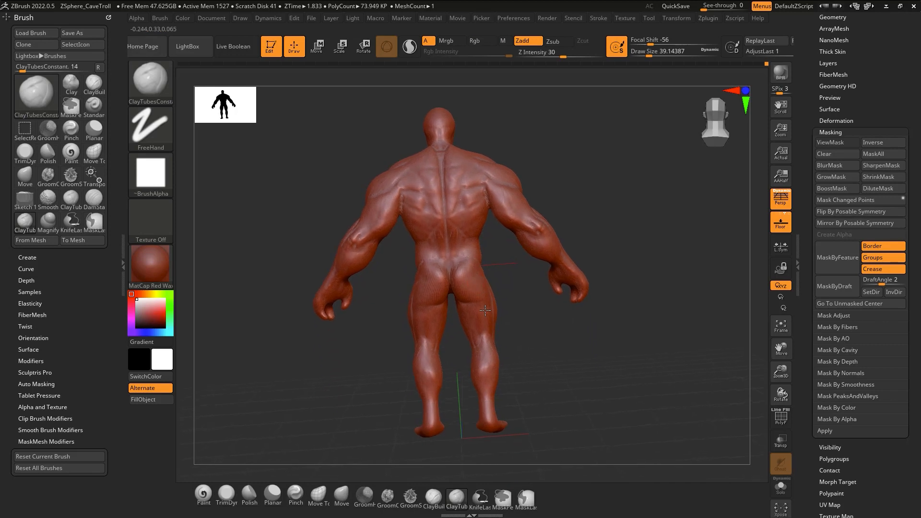
pyautogui.click(709, 120)
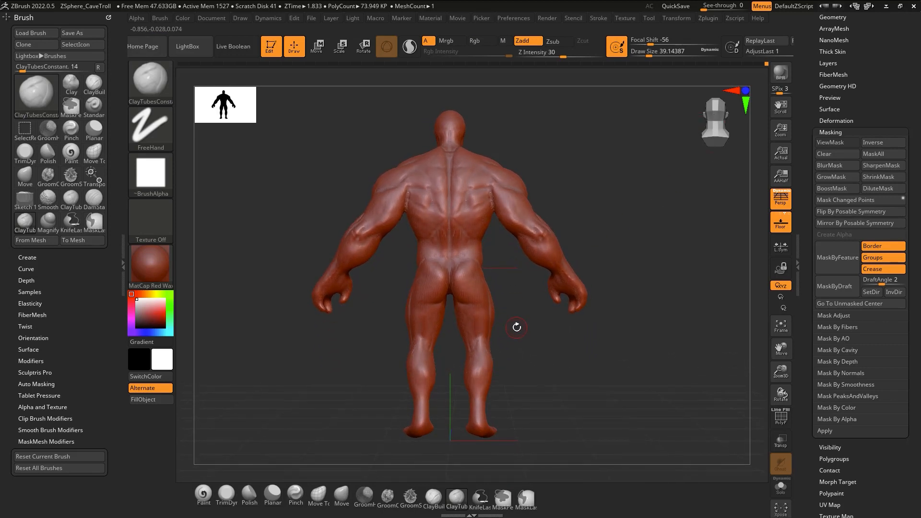
pyautogui.press('w')
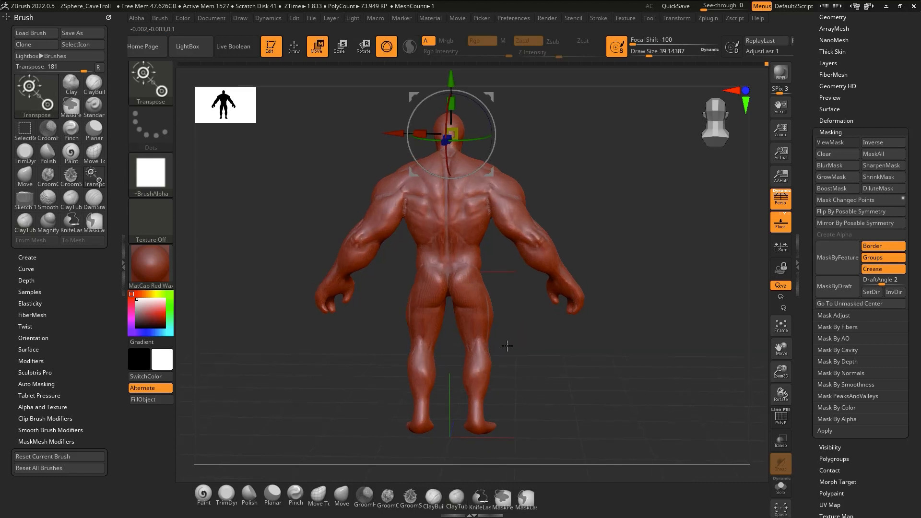
pyautogui.press('space')
pyautogui.press('q')
pyautogui.moveTo(521, 305)
pyautogui.mouseDown()
pyautogui.moveTo(510, 331)
pyautogui.moveTo(502, 329)
pyautogui.moveTo(598, 325)
pyautogui.moveTo(521, 336)
pyautogui.moveTo(577, 336)
pyautogui.moveTo(560, 338)
pyautogui.moveTo(560, 316)
pyautogui.mouseUp()
pyautogui.moveTo(559, 317)
pyautogui.keyDown('alt'); pyautogui.mouseDown(button='right')
pyautogui.moveTo(557, 398)
pyautogui.moveTo(476, 287)
pyautogui.moveTo(484, 350)
pyautogui.mouseUp(button='right'); pyautogui.keyUp('alt')
# Widen and reshape the calf contours with the Move brush
pyautogui.press('b')
pyautogui.press('m')
pyautogui.press('v')
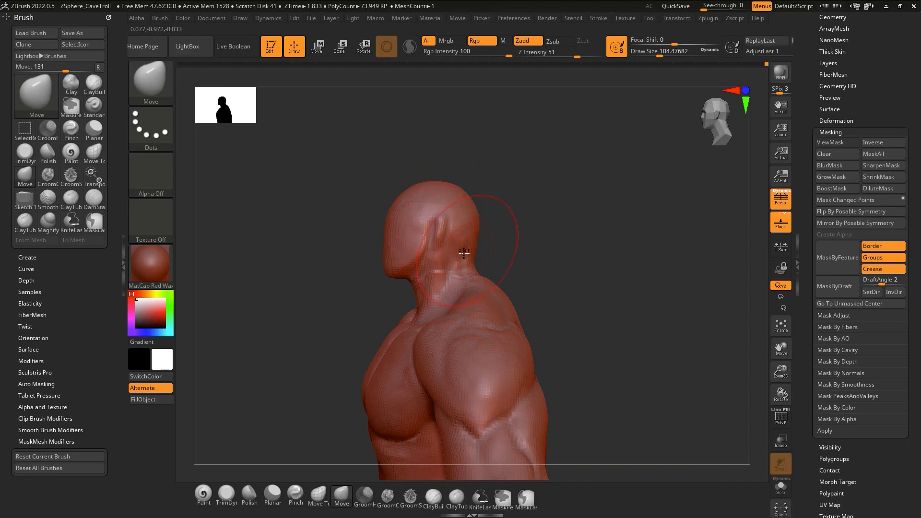
pyautogui.moveTo(447, 286)
pyautogui.mouseDown(button='right')
pyautogui.moveTo(499, 291)
pyautogui.moveTo(502, 269)
pyautogui.moveTo(538, 278)
pyautogui.moveTo(494, 282)
pyautogui.moveTo(500, 271)
pyautogui.moveTo(504, 328)
pyautogui.moveTo(497, 168)
pyautogui.mouseUp(button='right')
pyautogui.keyDown('alt'); pyautogui.moveTo(499, 320); pyautogui.dragTo(493, 155, button='right'); pyautogui.keyUp('alt')
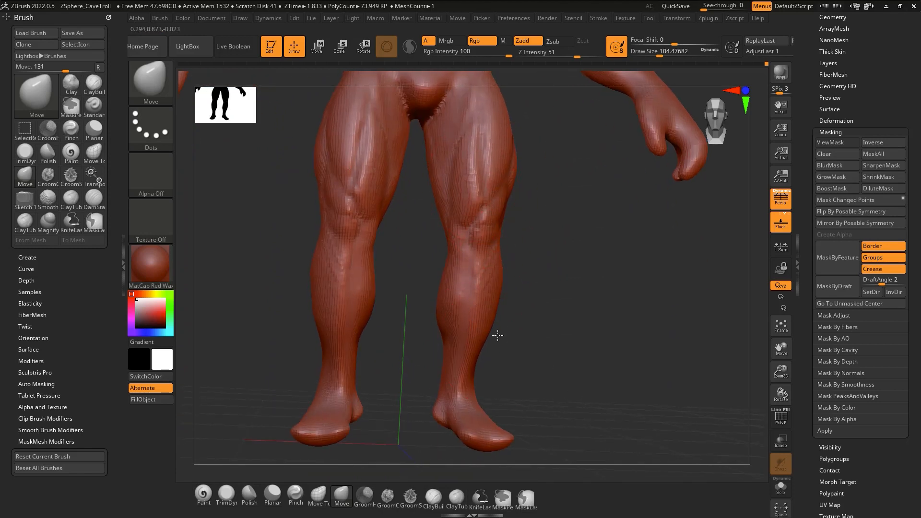
pyautogui.keyDown('alt'); pyautogui.moveTo(498, 336); pyautogui.dragTo(497, 278, button='right'); pyautogui.keyUp('alt')
pyautogui.moveTo(502, 313); pyautogui.dragTo(488, 303, button='right')
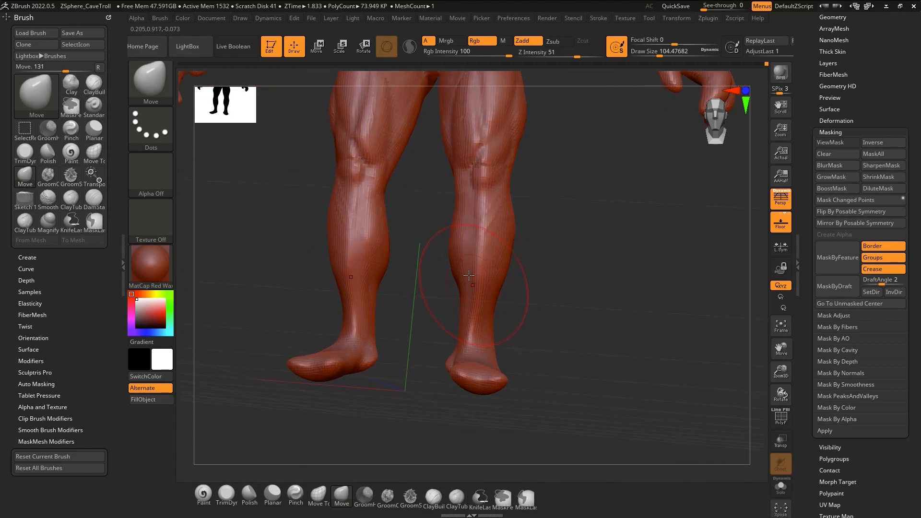
pyautogui.rightClick(462, 275)
pyautogui.rightClick(459, 257)
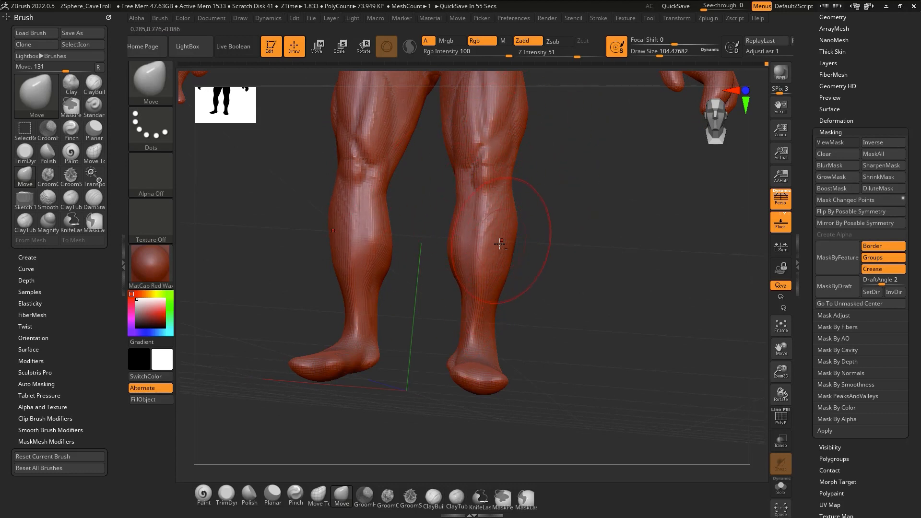
pyautogui.keyDown('alt'); pyautogui.moveTo(497, 237); pyautogui.dragTo(484, 290, button='right'); pyautogui.keyUp('alt')
# Define the front thigh muscles above the knees with the DamStandard and ClayTubesConstant brushes
pyautogui.press('b')
pyautogui.press('d')
pyautogui.press('s')
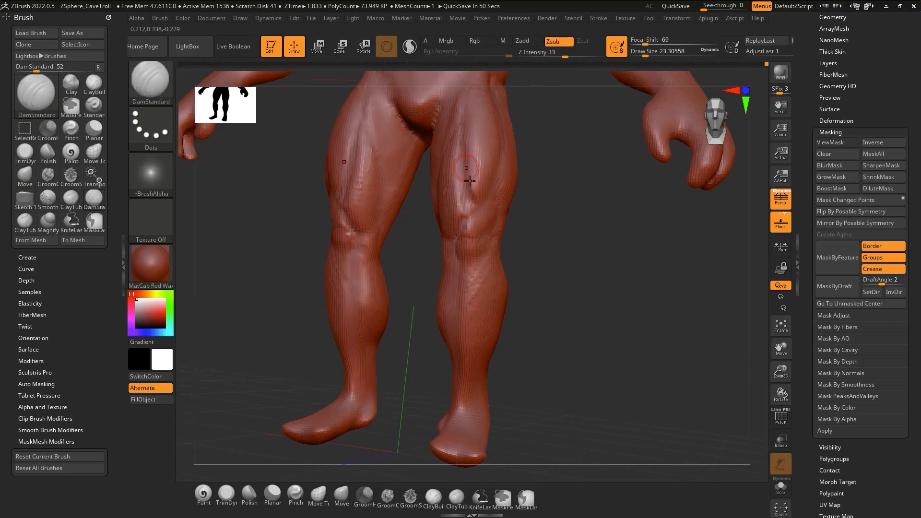
pyautogui.press('b')
pyautogui.press('c')
pyautogui.press('t')
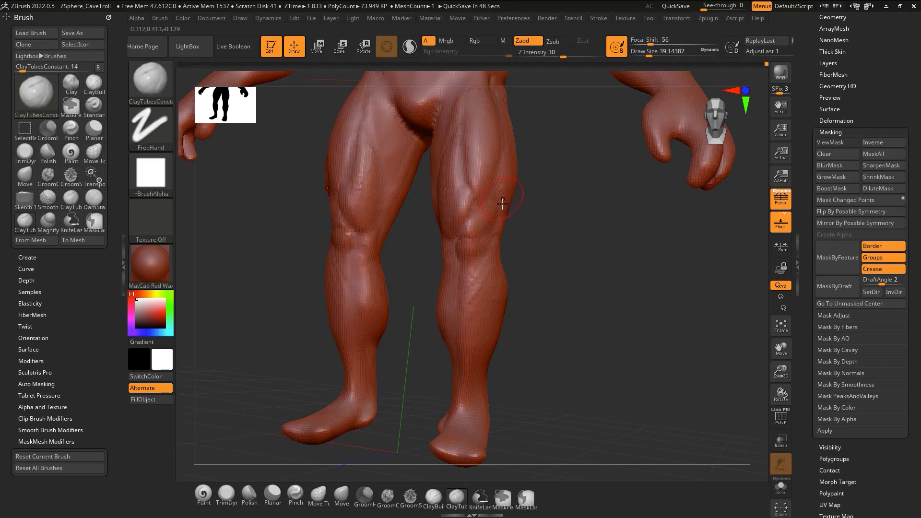
pyautogui.moveTo(464, 192); pyautogui.dragTo(507, 199, button='right')
pyautogui.moveTo(506, 321)
pyautogui.mouseDown(button='right')
pyautogui.moveTo(516, 322)
pyautogui.moveTo(496, 329)
pyautogui.moveTo(485, 349)
pyautogui.mouseUp(button='right')
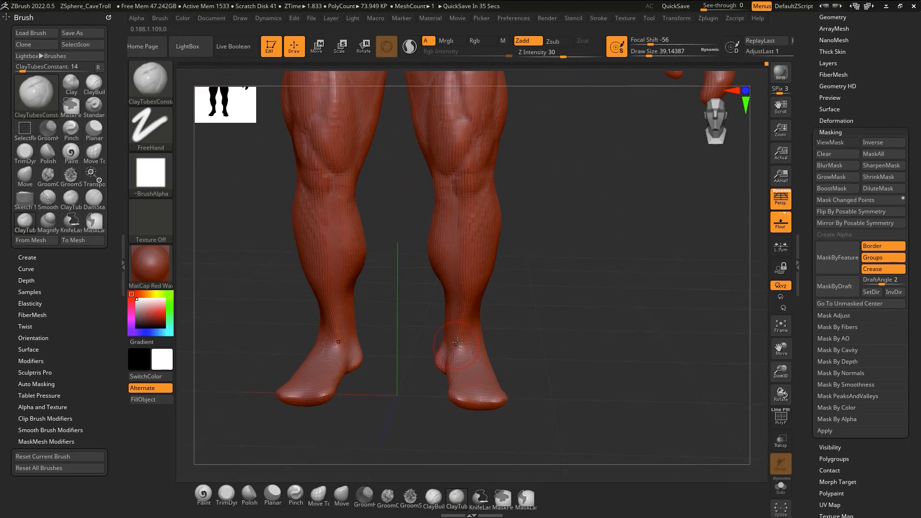
# Build up the front of the ankles and the tops of the feet with ClayTubesConstant strokes and smooth them
pyautogui.moveTo(456, 347); pyautogui.dragTo(483, 360)
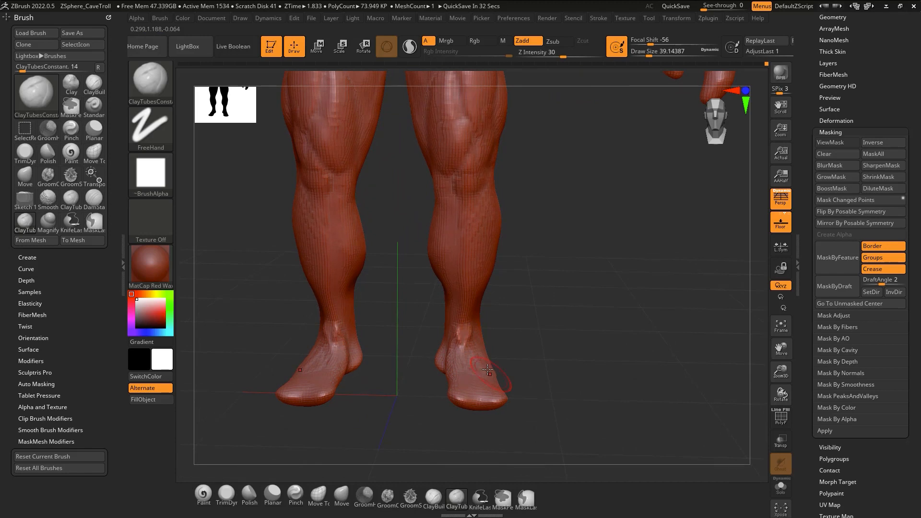
pyautogui.moveTo(482, 346)
pyautogui.mouseDown(button='right')
pyautogui.moveTo(499, 333)
pyautogui.moveTo(464, 359)
pyautogui.moveTo(494, 338)
pyautogui.moveTo(452, 341)
pyautogui.moveTo(485, 346)
pyautogui.moveTo(504, 323)
pyautogui.moveTo(453, 374)
pyautogui.moveTo(468, 353)
pyautogui.mouseUp(button='right')
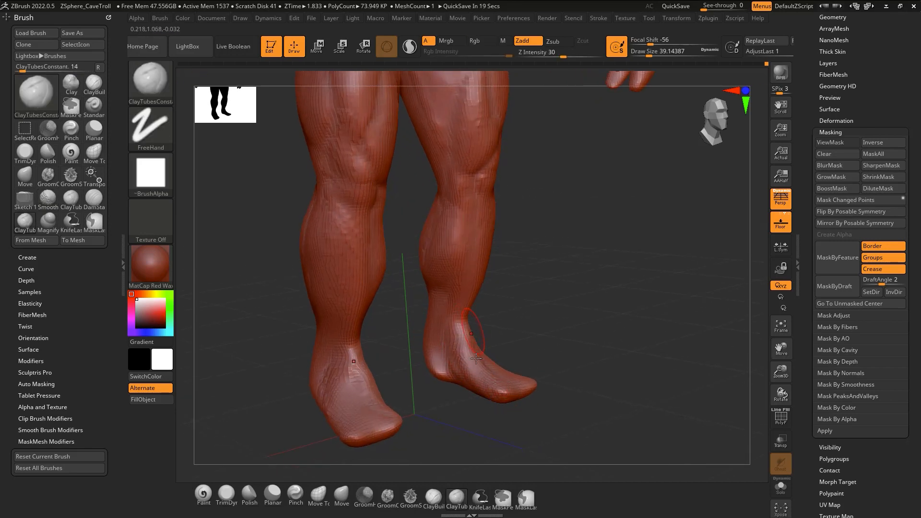
pyautogui.keyDown('shift'); pyautogui.moveTo(497, 402); pyautogui.dragTo(476, 371, button='right'); pyautogui.keyUp('shift')
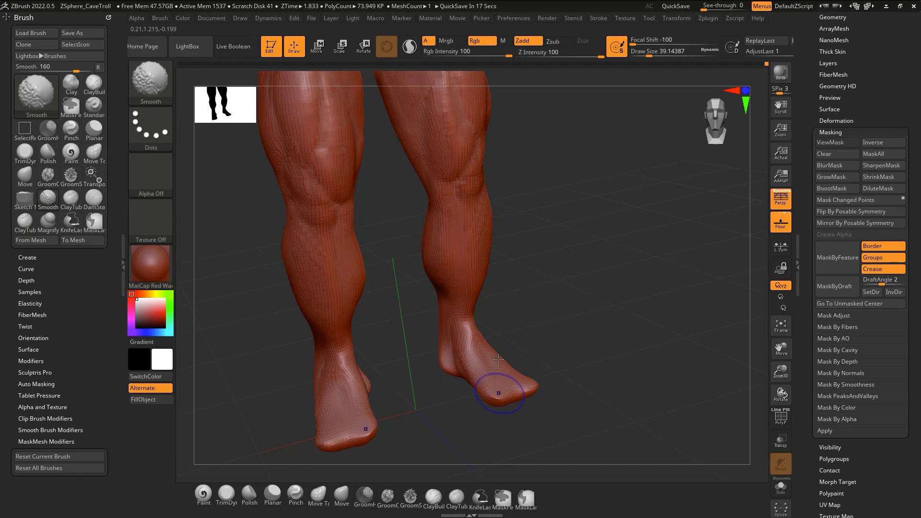
pyautogui.moveTo(509, 331)
pyautogui.mouseDown()
pyautogui.moveTo(519, 386)
pyautogui.moveTo(508, 414)
pyautogui.moveTo(481, 404)
pyautogui.moveTo(496, 415)
pyautogui.mouseUp()
# Reshape the front and sides of the feet with the Move brush
pyautogui.press('b')
pyautogui.press('m')
pyautogui.press('v')
pyautogui.moveTo(519, 365)
pyautogui.mouseDown()
pyautogui.moveTo(526, 361)
pyautogui.moveTo(533, 384)
pyautogui.mouseUp()
pyautogui.moveTo(485, 422)
pyautogui.mouseDown()
pyautogui.moveTo(475, 432)
pyautogui.moveTo(464, 416)
pyautogui.mouseUp()
pyautogui.moveTo(530, 403); pyautogui.dragTo(523, 403)
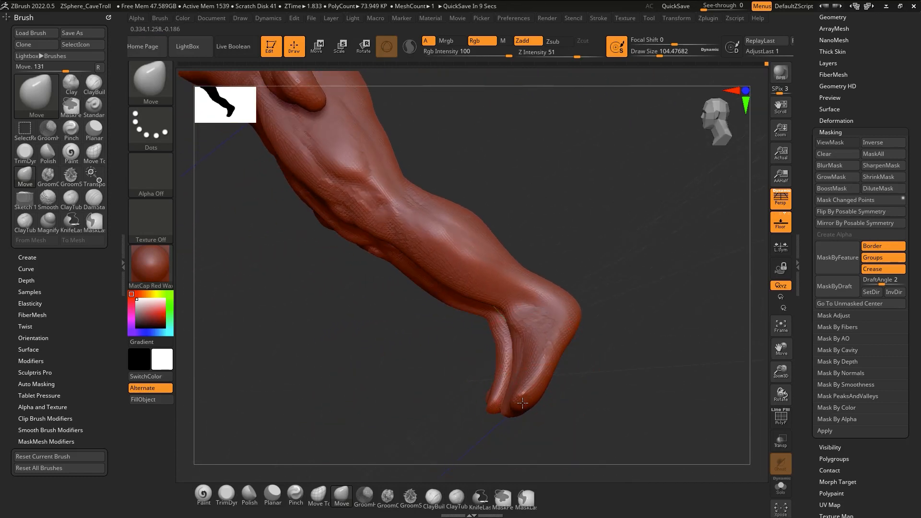
pyautogui.moveTo(530, 369); pyautogui.dragTo(544, 397, button='right')
# Add ClayTubesConstant volume across the insteps and toe area of the feet, blending it with smoothing
pyautogui.press('1')
pyautogui.moveTo(540, 384)
pyautogui.mouseDown()
pyautogui.moveTo(504, 380)
pyautogui.moveTo(505, 417)
pyautogui.moveTo(496, 407)
pyautogui.mouseUp()
pyautogui.moveTo(509, 389); pyautogui.dragTo(537, 383, button='right')
pyautogui.moveTo(524, 388)
pyautogui.mouseDown()
pyautogui.moveTo(504, 419)
pyautogui.moveTo(530, 408)
pyautogui.moveTo(509, 387)
pyautogui.mouseUp()
pyautogui.moveTo(513, 356)
pyautogui.mouseDown()
pyautogui.moveTo(497, 340)
pyautogui.moveTo(503, 402)
pyautogui.mouseUp()
pyautogui.moveTo(499, 383)
pyautogui.keyDown('shift'); pyautogui.mouseDown()
pyautogui.moveTo(490, 393)
pyautogui.moveTo(522, 408)
pyautogui.mouseUp(); pyautogui.keyUp('shift')
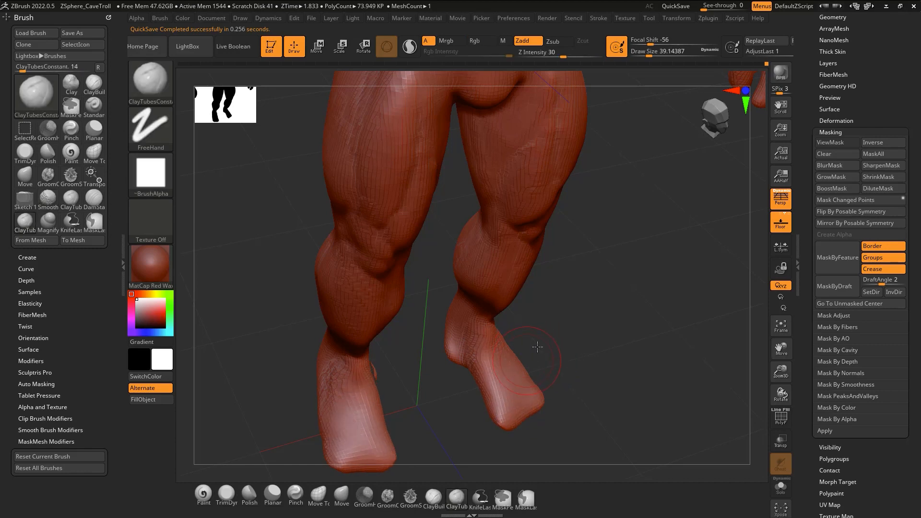
pyautogui.moveTo(537, 345); pyautogui.dragTo(547, 327)
pyautogui.moveTo(481, 327); pyautogui.dragTo(473, 351)
pyautogui.moveTo(473, 352); pyautogui.dragTo(467, 354, button='right')
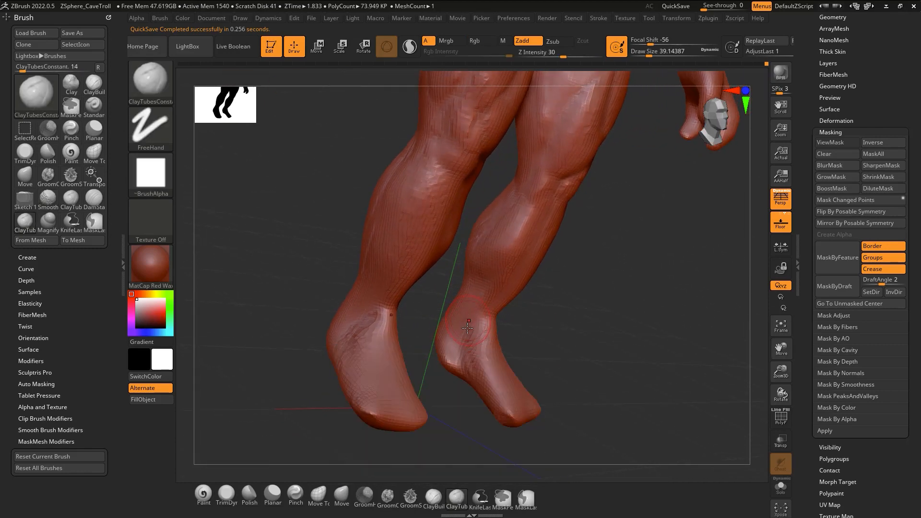
pyautogui.keyDown('shift'); pyautogui.moveTo(478, 321); pyautogui.dragTo(480, 366); pyautogui.keyUp('shift')
# Refine the ankle and heel contours with the Move brush at a draw size of about 33
pyautogui.moveTo(488, 369)
pyautogui.mouseDown(button='right')
pyautogui.moveTo(453, 373)
pyautogui.moveTo(455, 352)
pyautogui.mouseUp(button='right')
pyautogui.press('b')
pyautogui.press('m')
pyautogui.press('v')
pyautogui.press('s')
pyautogui.moveTo(455, 355); pyautogui.dragTo(439, 366)
pyautogui.press('s')
pyautogui.moveTo(446, 365)
pyautogui.mouseDown(button='right')
pyautogui.moveTo(463, 351)
pyautogui.moveTo(455, 365)
pyautogui.mouseUp(button='right')
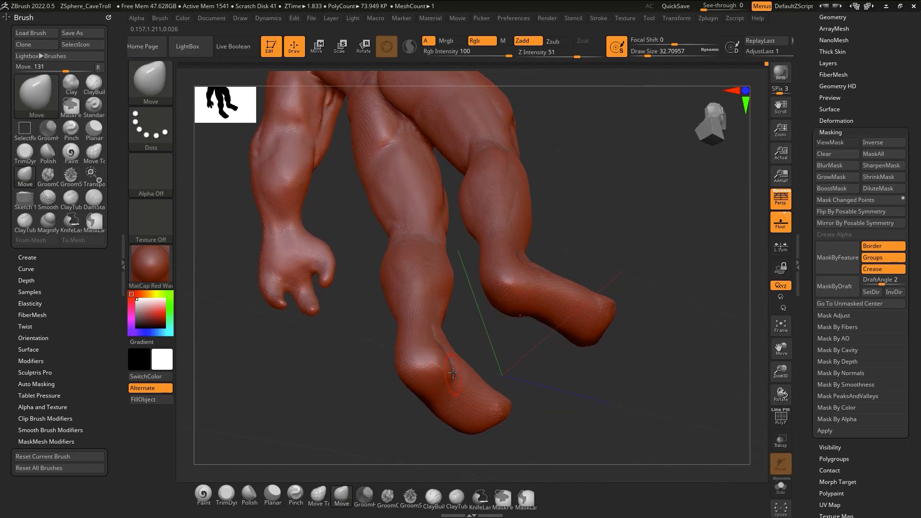
pyautogui.press('shift')
pyautogui.moveTo(447, 394)
pyautogui.mouseDown(button='right')
pyautogui.moveTo(444, 330)
pyautogui.moveTo(433, 349)
pyautogui.mouseUp(button='right')
# Build up the heels and the sides of the ankles with ClayTubesConstant and smooth the transitions into the feet
pyautogui.press('2')
pyautogui.moveTo(443, 385); pyautogui.dragTo(449, 340, button='right')
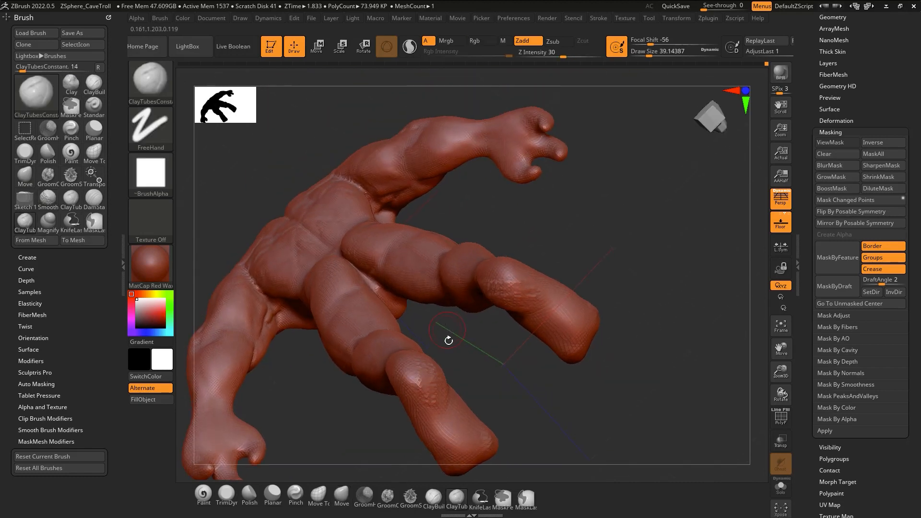
pyautogui.moveTo(412, 366); pyautogui.dragTo(418, 331, button='right')
pyautogui.moveTo(421, 371); pyautogui.dragTo(420, 309, button='right')
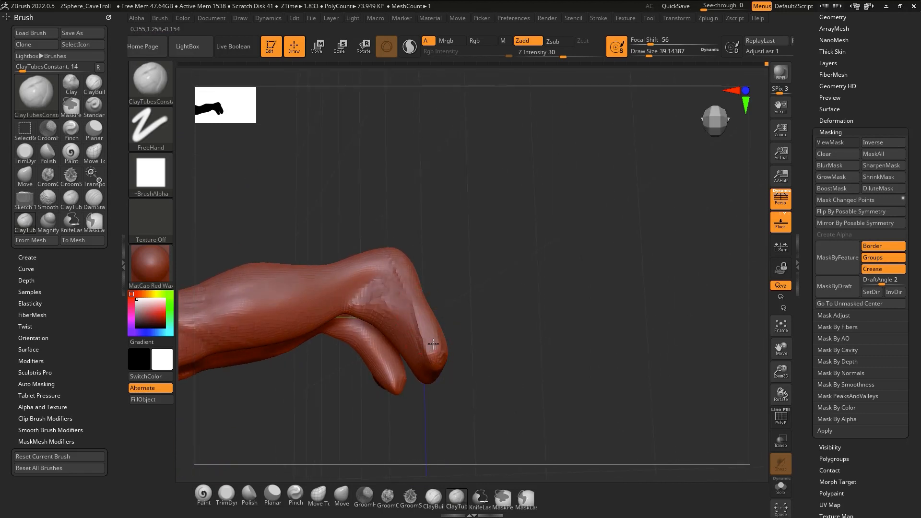
pyautogui.moveTo(434, 350); pyautogui.dragTo(432, 278, button='right')
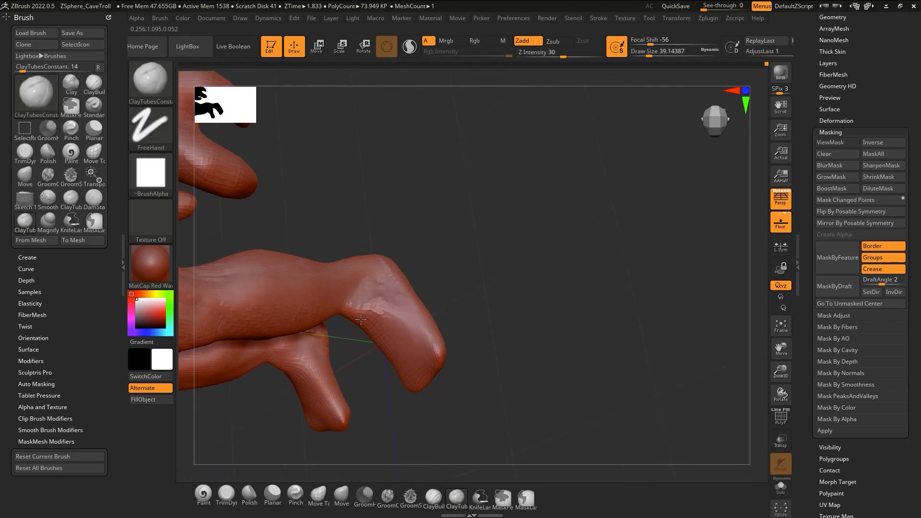
pyautogui.moveTo(375, 288)
pyautogui.mouseDown()
pyautogui.moveTo(391, 317)
pyautogui.moveTo(386, 307)
pyautogui.moveTo(393, 316)
pyautogui.moveTo(397, 305)
pyautogui.mouseUp()
pyautogui.moveTo(403, 336)
pyautogui.mouseDown(button='right')
pyautogui.moveTo(391, 372)
pyautogui.moveTo(398, 344)
pyautogui.mouseUp(button='right')
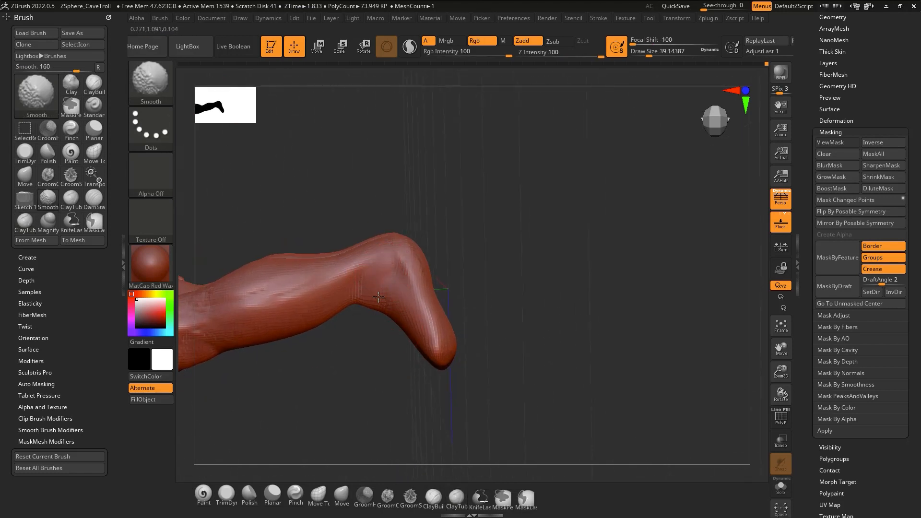
pyautogui.moveTo(390, 257); pyautogui.dragTo(408, 306, button='right')
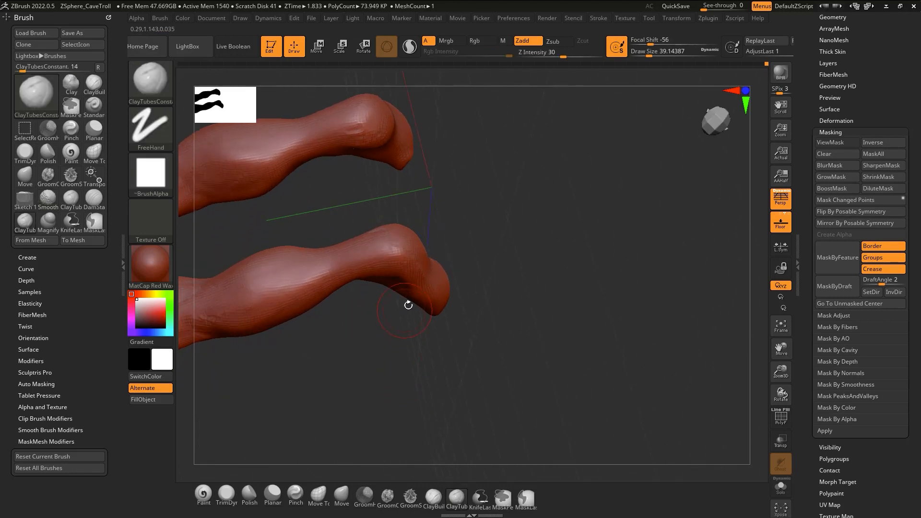
# Add ClayTubesConstant strokes to the backs of the knees and upper calves and smooth them into the legs
pyautogui.moveTo(632, 164); pyautogui.dragTo(715, 120, button='right')
pyautogui.moveTo(449, 301); pyautogui.dragTo(707, 149, button='right')
pyautogui.click(714, 121)
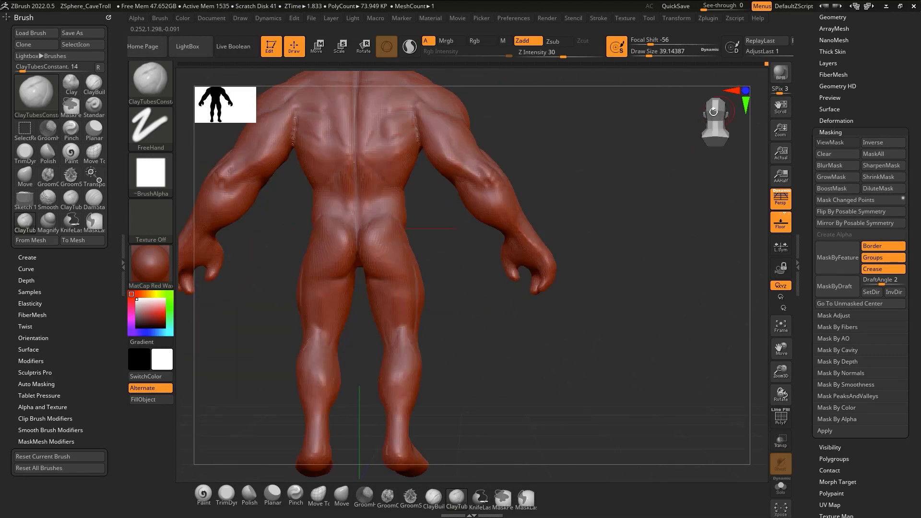
pyautogui.moveTo(453, 332)
pyautogui.keyDown('alt'); pyautogui.mouseDown(button='right')
pyautogui.moveTo(506, 264)
pyautogui.moveTo(488, 357)
pyautogui.moveTo(509, 197)
pyautogui.mouseUp(button='right'); pyautogui.keyUp('alt')
pyautogui.press('shift')
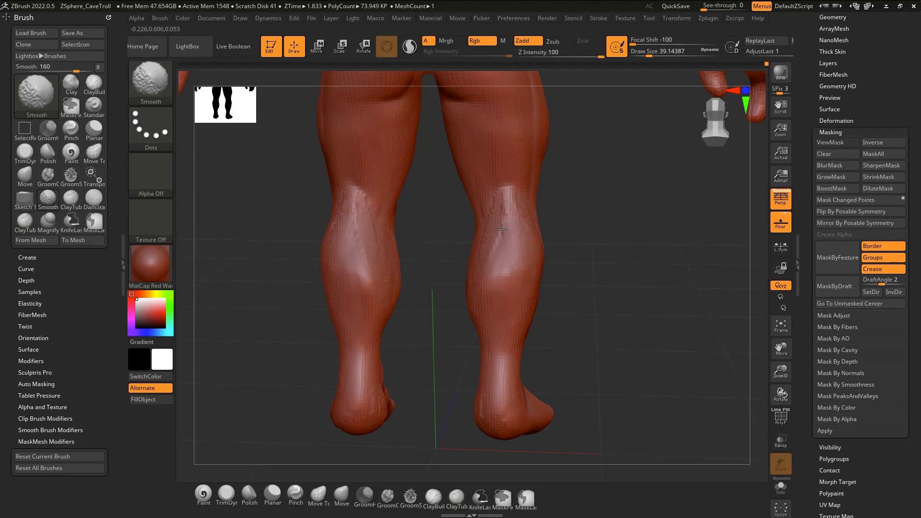
pyautogui.moveTo(496, 290)
pyautogui.mouseDown(button='right')
pyautogui.moveTo(455, 288)
pyautogui.moveTo(412, 306)
pyautogui.moveTo(405, 323)
pyautogui.mouseUp(button='right')
pyautogui.press('shift')
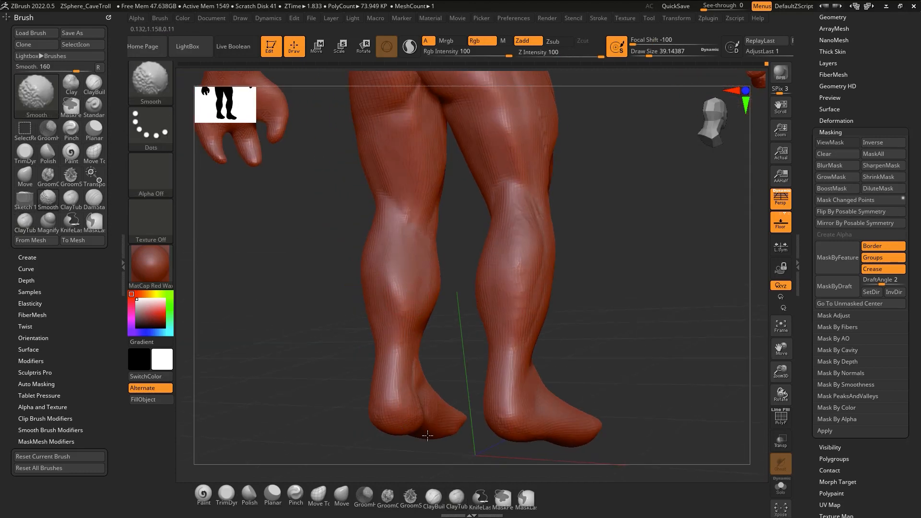
# Build up the Achilles tendons from the lower calves to the heels with ClayTubesConstant and smooth them
pyautogui.moveTo(427, 435)
pyautogui.mouseDown(button='right')
pyautogui.moveTo(488, 353)
pyautogui.moveTo(475, 374)
pyautogui.moveTo(468, 333)
pyautogui.moveTo(402, 329)
pyautogui.mouseUp(button='right')
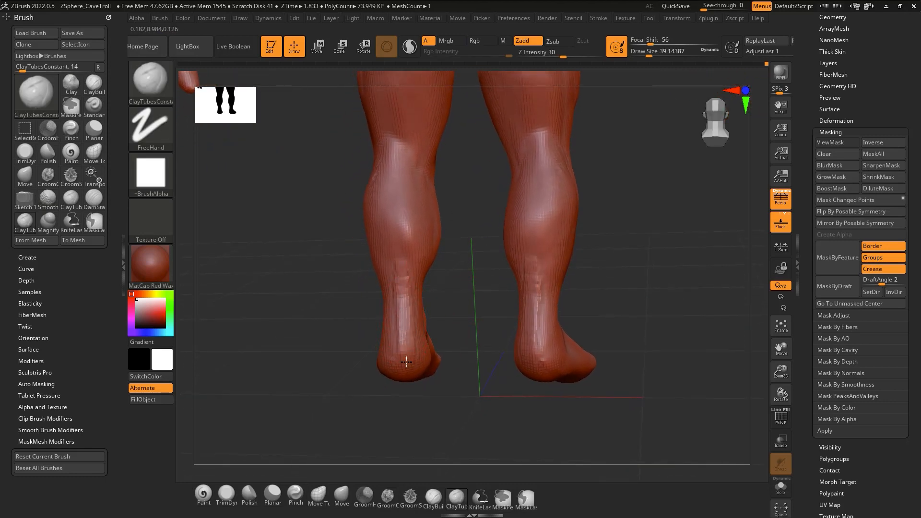
pyautogui.moveTo(403, 340); pyautogui.dragTo(402, 283)
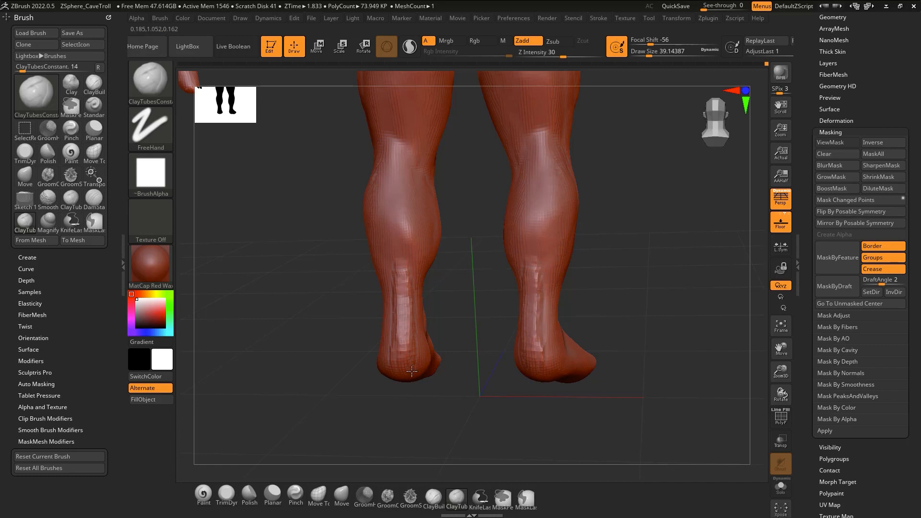
pyautogui.keyDown('shift'); pyautogui.moveTo(405, 355); pyautogui.dragTo(406, 307); pyautogui.keyUp('shift')
# Carve grooves alongside the Achilles tendons with the DamStandard brush
pyautogui.press('b')
pyautogui.press('d')
pyautogui.press('s')
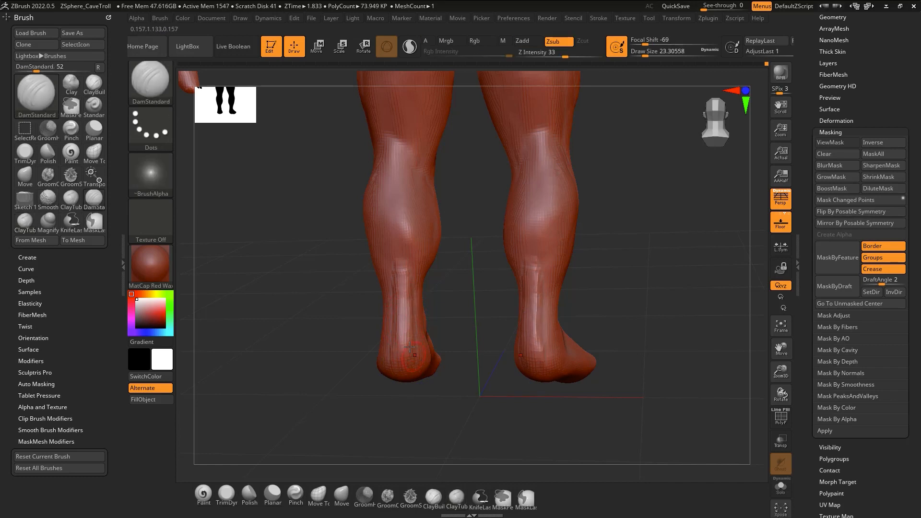
pyautogui.moveTo(410, 346); pyautogui.dragTo(388, 353, button='right')
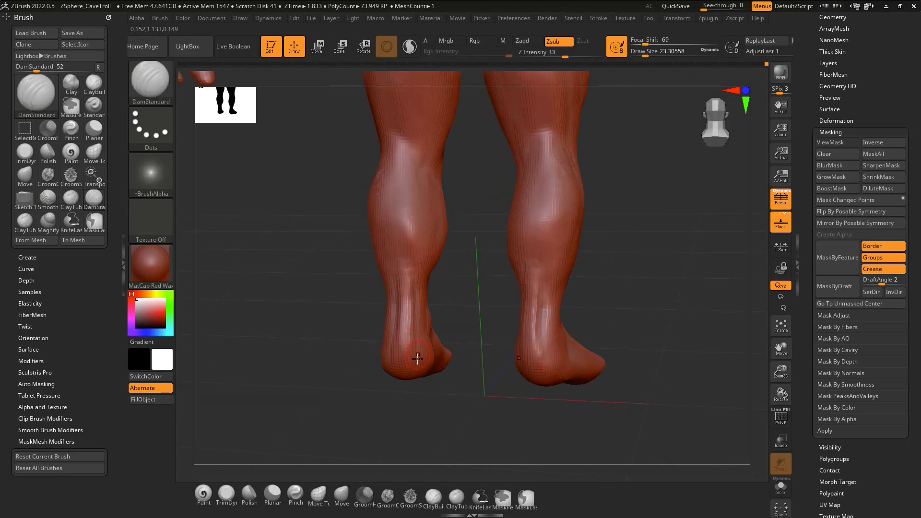
pyautogui.moveTo(407, 306); pyautogui.dragTo(415, 313, button='right')
# Add ClayTubesConstant volume to the backs of the heels and smooth it into the Achilles tendons
pyautogui.press('b')
pyautogui.press('c')
pyautogui.press('t')
pyautogui.moveTo(405, 275); pyautogui.dragTo(403, 367)
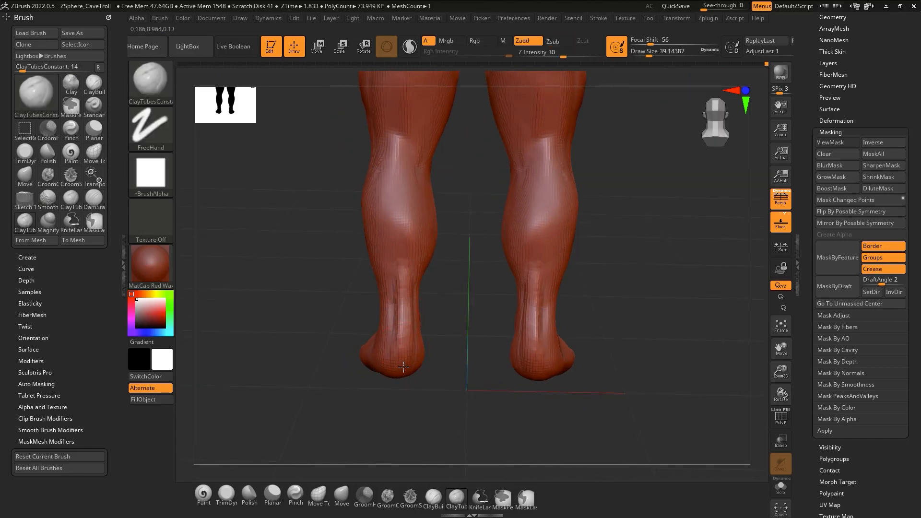
pyautogui.moveTo(404, 367); pyautogui.dragTo(406, 294, button='right')
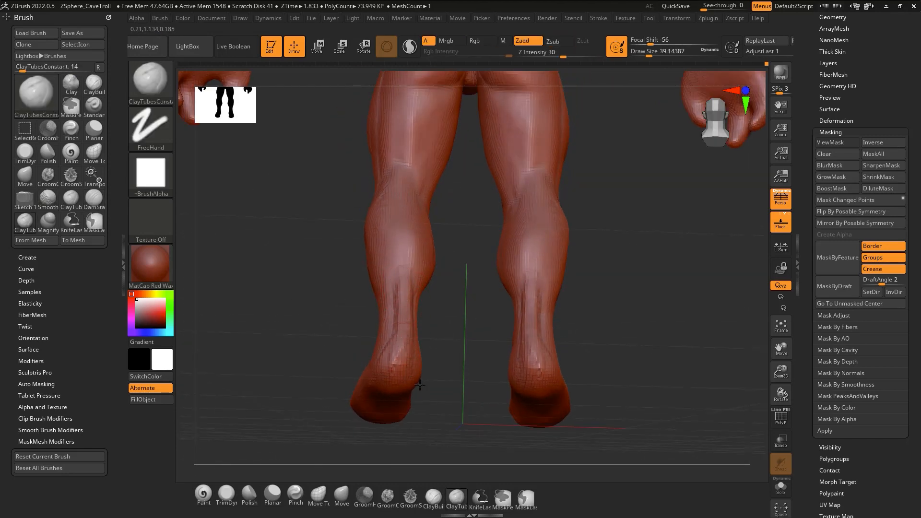
pyautogui.moveTo(401, 329); pyautogui.dragTo(403, 340, button='right')
pyautogui.press('shift')
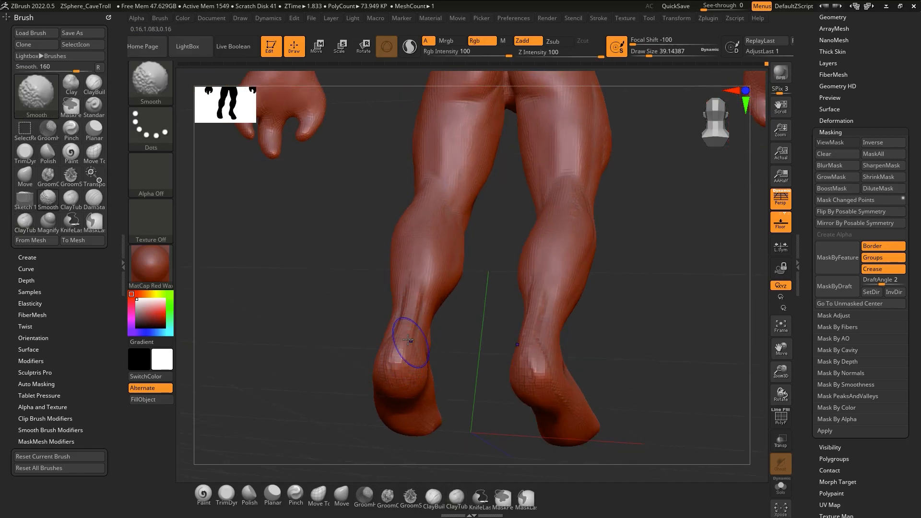
pyautogui.moveTo(398, 382); pyautogui.dragTo(410, 354, button='right')
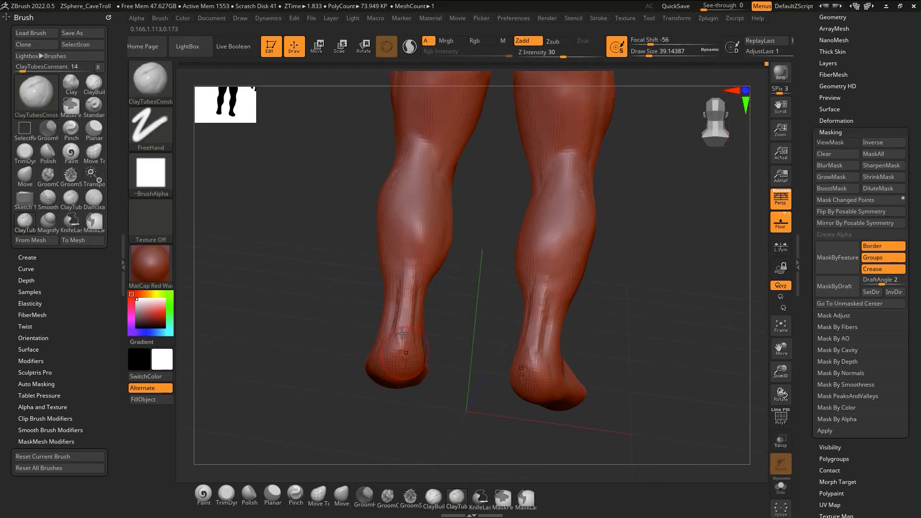
pyautogui.keyDown('shift'); pyautogui.moveTo(405, 353); pyautogui.dragTo(391, 382); pyautogui.keyUp('shift')
# Shape the outer ankles beside the Achilles tendons with ClayTubesConstant strokes and smooth the forms
pyautogui.moveTo(391, 382)
pyautogui.mouseDown(button='right')
pyautogui.moveTo(441, 373)
pyautogui.moveTo(424, 365)
pyautogui.moveTo(441, 363)
pyautogui.moveTo(385, 331)
pyautogui.mouseUp(button='right')
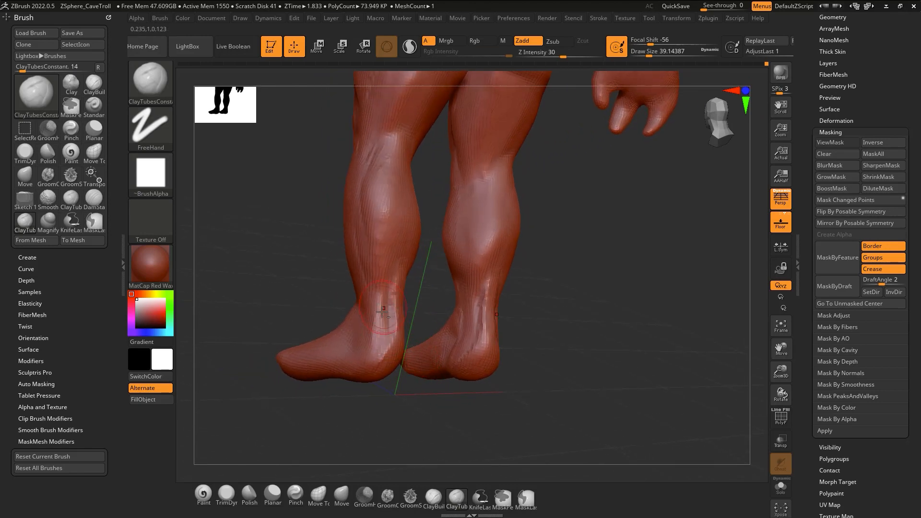
pyautogui.moveTo(401, 292); pyautogui.dragTo(434, 300, button='right')
pyautogui.moveTo(380, 317)
pyautogui.keyDown('shift'); pyautogui.mouseDown()
pyautogui.moveTo(374, 346)
pyautogui.moveTo(372, 339)
pyautogui.mouseUp(); pyautogui.keyUp('shift')
pyautogui.moveTo(446, 336); pyautogui.dragTo(373, 303, button='right')
pyautogui.moveTo(421, 294)
pyautogui.mouseDown()
pyautogui.moveTo(425, 346)
pyautogui.moveTo(420, 324)
pyautogui.mouseUp()
pyautogui.moveTo(420, 321)
pyautogui.mouseDown(button='right')
pyautogui.moveTo(408, 343)
pyautogui.moveTo(455, 379)
pyautogui.moveTo(419, 379)
pyautogui.moveTo(410, 339)
pyautogui.moveTo(422, 348)
pyautogui.moveTo(452, 301)
pyautogui.moveTo(447, 343)
pyautogui.moveTo(391, 358)
pyautogui.moveTo(421, 359)
pyautogui.moveTo(413, 344)
pyautogui.moveTo(404, 363)
pyautogui.moveTo(416, 356)
pyautogui.moveTo(395, 372)
pyautogui.moveTo(424, 356)
pyautogui.mouseUp(button='right')
pyautogui.press('shift')
# Try to flatten the soles of the feet with the Planar brush at a draw size of about 59
pyautogui.click(252, 497)
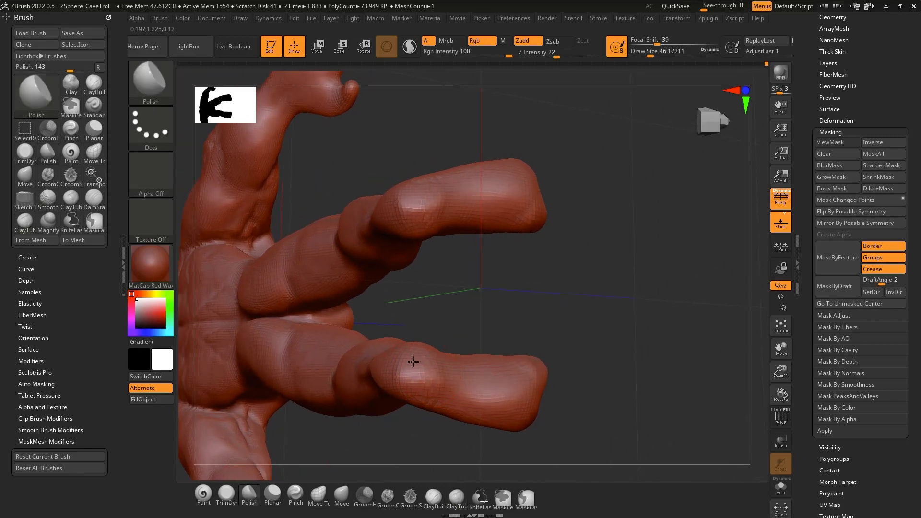
pyautogui.click(273, 494)
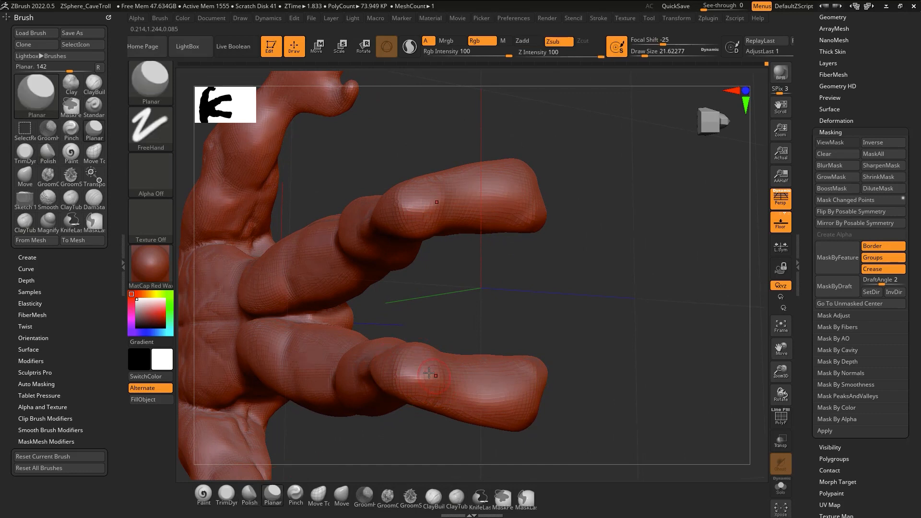
pyautogui.press('s')
pyautogui.click(426, 372)
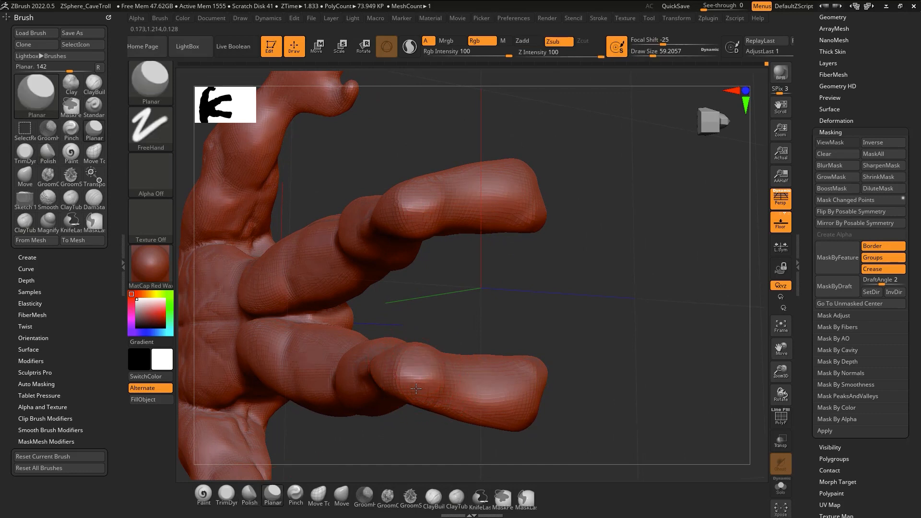
pyautogui.moveTo(423, 376)
pyautogui.mouseDown(button='right')
pyautogui.moveTo(471, 375)
pyautogui.moveTo(473, 364)
pyautogui.moveTo(423, 367)
pyautogui.moveTo(444, 380)
pyautogui.mouseUp(button='right')
pyautogui.moveTo(444, 384); pyautogui.dragTo(459, 383)
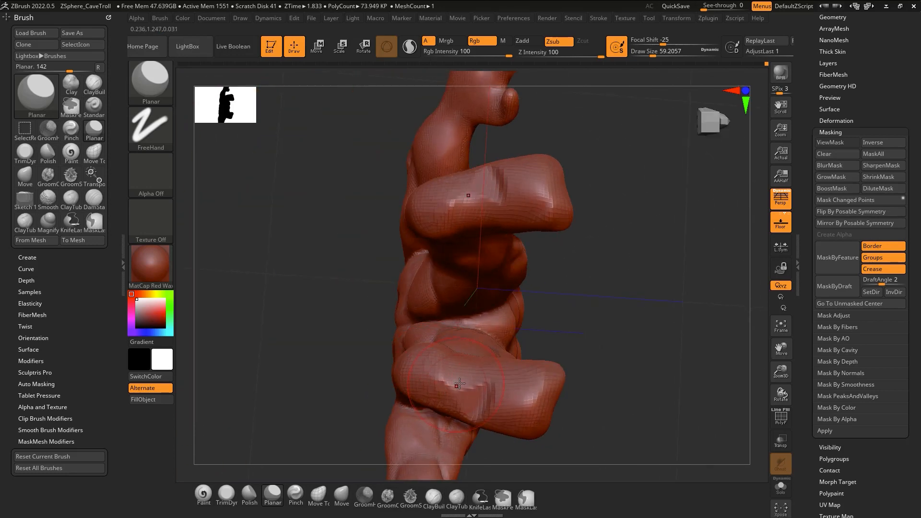
pyautogui.moveTo(460, 367)
pyautogui.mouseDown(button='right')
pyautogui.moveTo(473, 347)
pyautogui.moveTo(468, 331)
pyautogui.mouseUp(button='right')
pyautogui.hotkey('ctrl', 'z')
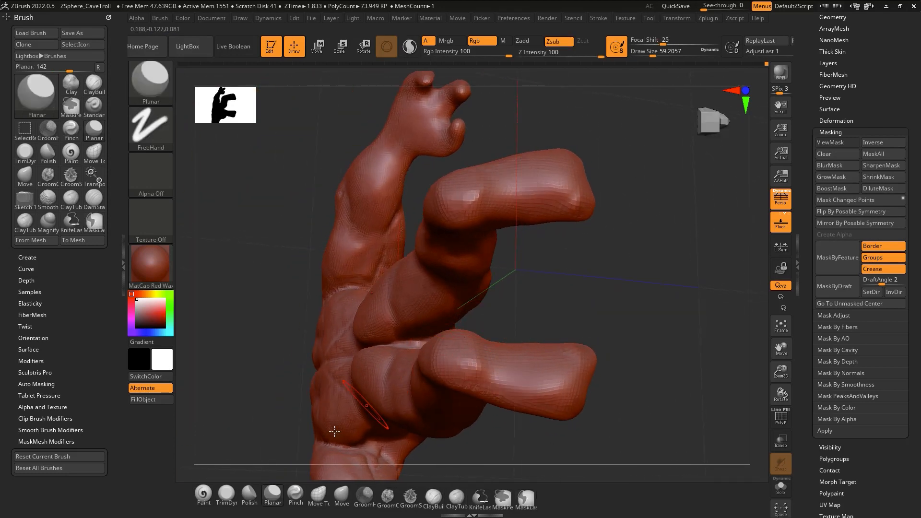
# Carve a crease across the soles at the front of the heel pads with the DamStandard brush
pyautogui.click(252, 494)
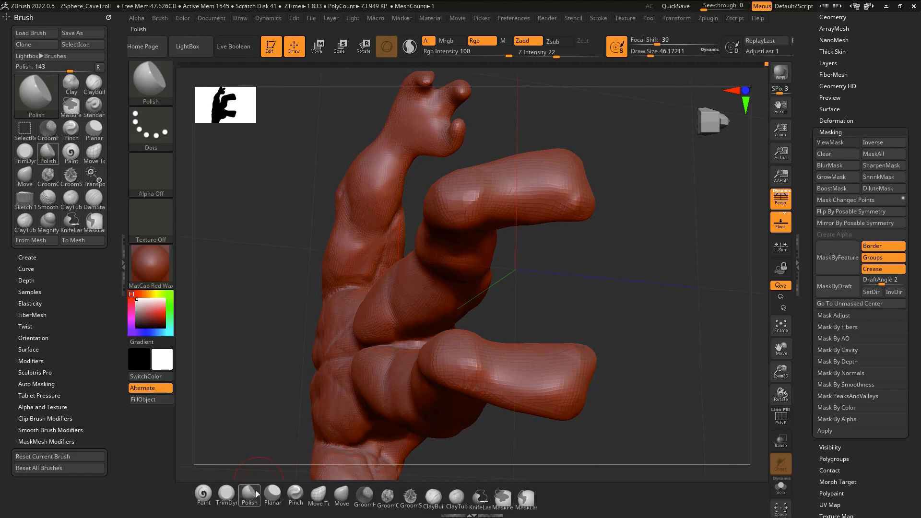
pyautogui.moveTo(447, 359); pyautogui.dragTo(450, 368, button='right')
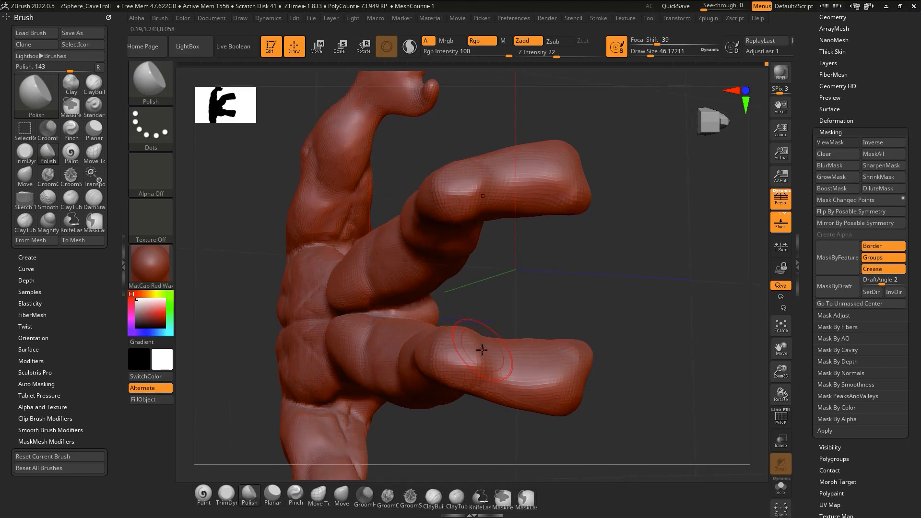
pyautogui.press('b')
pyautogui.press('d')
pyautogui.press('s')
pyautogui.moveTo(469, 348); pyautogui.dragTo(477, 337, button='right')
pyautogui.rightClick(479, 335)
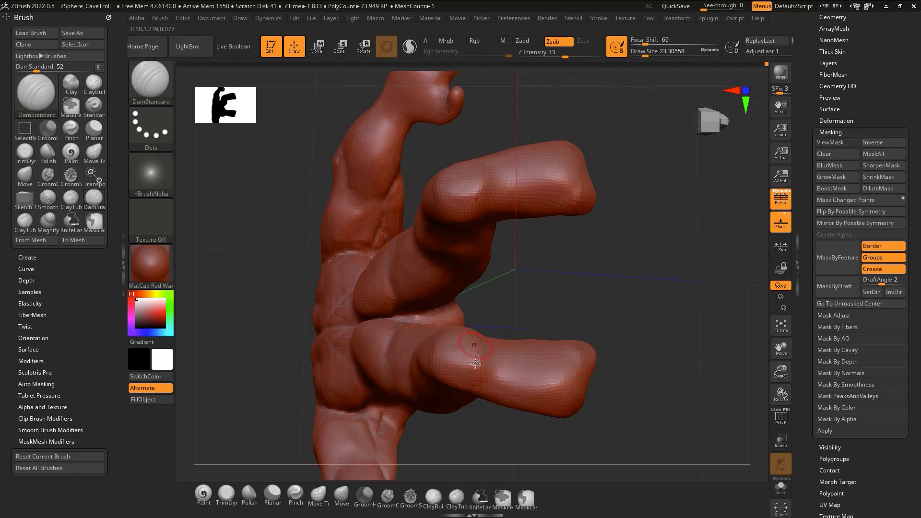
pyautogui.moveTo(477, 333); pyautogui.dragTo(463, 330)
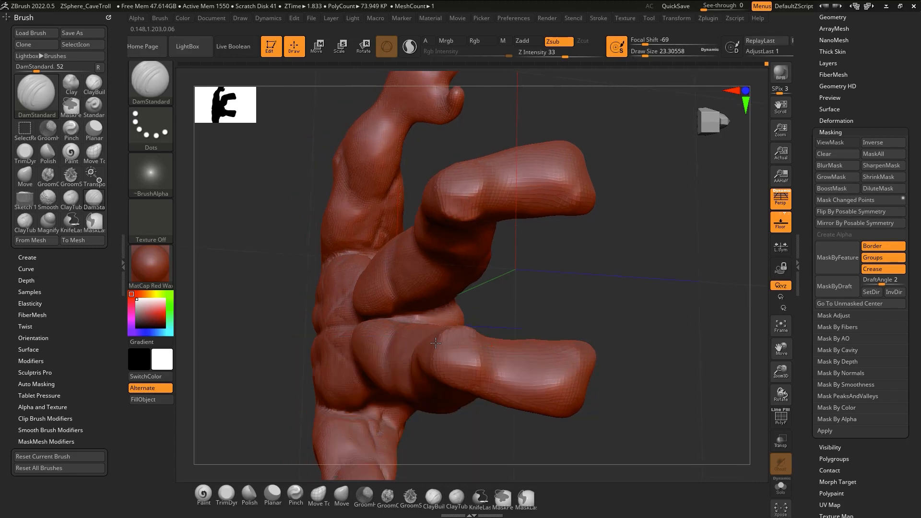
# Flatten and refine the heel pads and soles with the Polish brush
pyautogui.press('b')
pyautogui.press('p')
pyautogui.press('o')
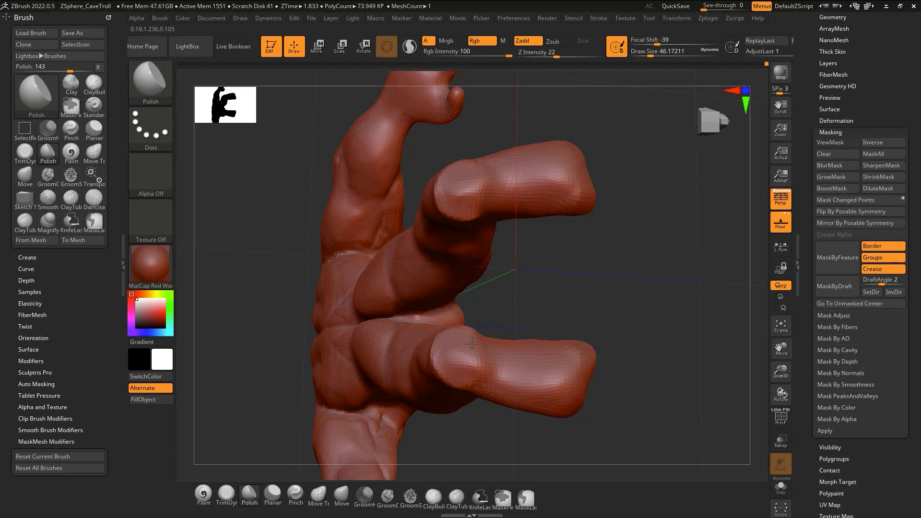
pyautogui.moveTo(472, 343); pyautogui.dragTo(469, 390)
pyautogui.moveTo(481, 321)
pyautogui.mouseDown()
pyautogui.moveTo(510, 331)
pyautogui.moveTo(474, 363)
pyautogui.mouseUp()
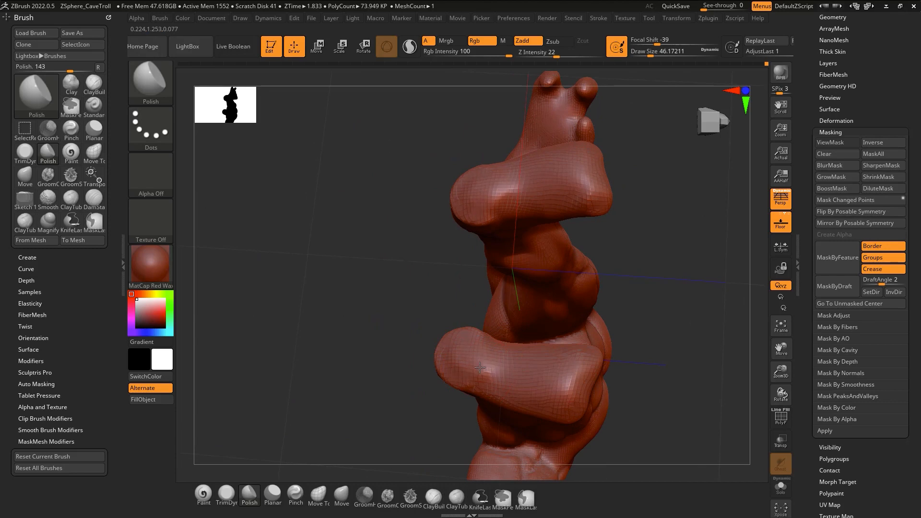
pyautogui.moveTo(478, 330)
pyautogui.mouseDown()
pyautogui.moveTo(553, 312)
pyautogui.moveTo(445, 353)
pyautogui.moveTo(447, 379)
pyautogui.mouseUp()
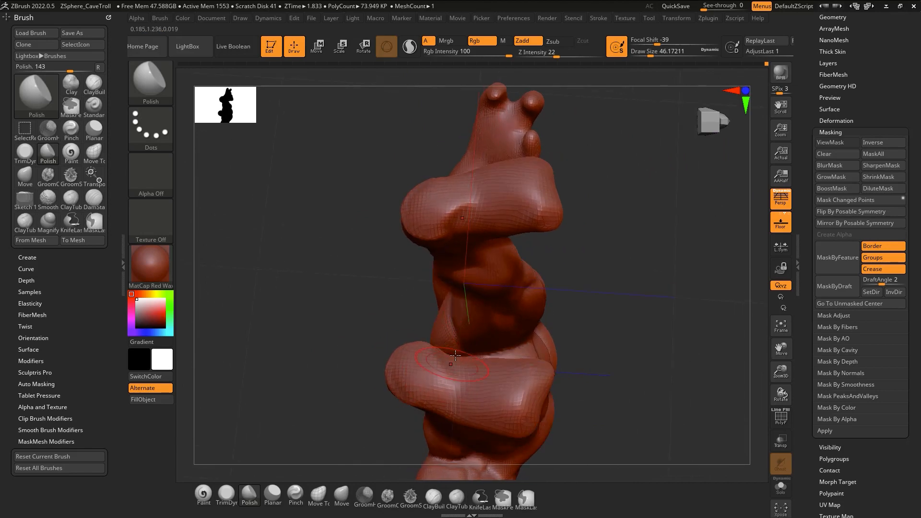
pyautogui.moveTo(455, 356)
pyautogui.mouseDown()
pyautogui.moveTo(463, 346)
pyautogui.moveTo(437, 340)
pyautogui.moveTo(504, 315)
pyautogui.moveTo(545, 395)
pyautogui.mouseUp()
pyautogui.press('s')
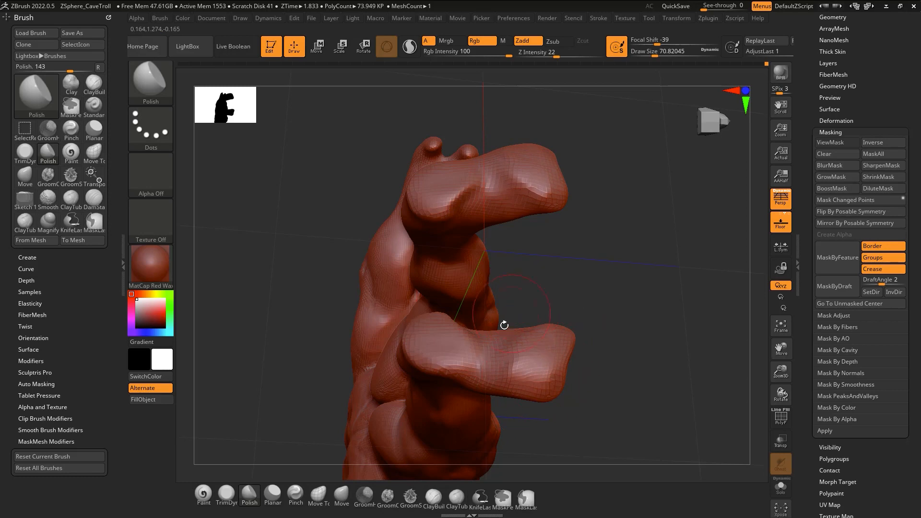
# Add ClayTubesConstant strokes along the sides of the heels and smooth them into the feet
pyautogui.press('b')
pyautogui.press('c')
pyautogui.press('t')
pyautogui.moveTo(463, 349)
pyautogui.mouseDown()
pyautogui.moveTo(479, 310)
pyautogui.moveTo(447, 362)
pyautogui.mouseUp()
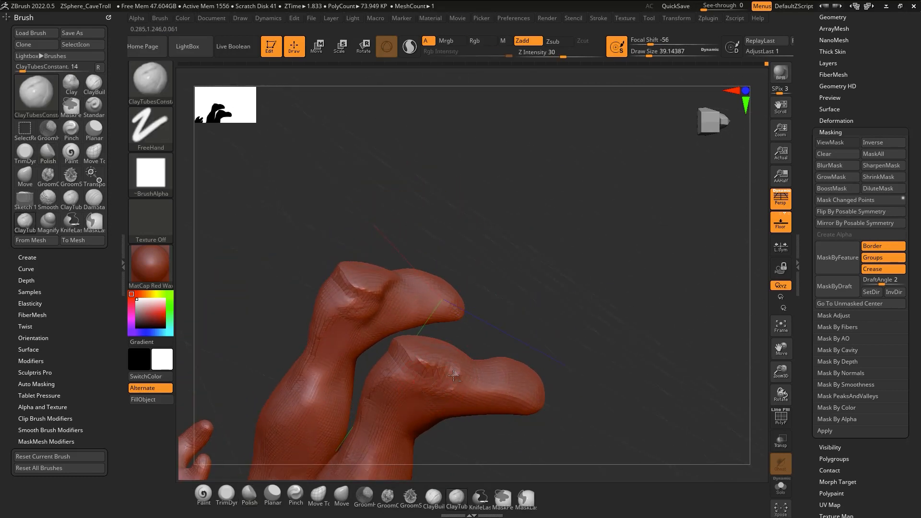
pyautogui.press('shift')
pyautogui.press('shift')
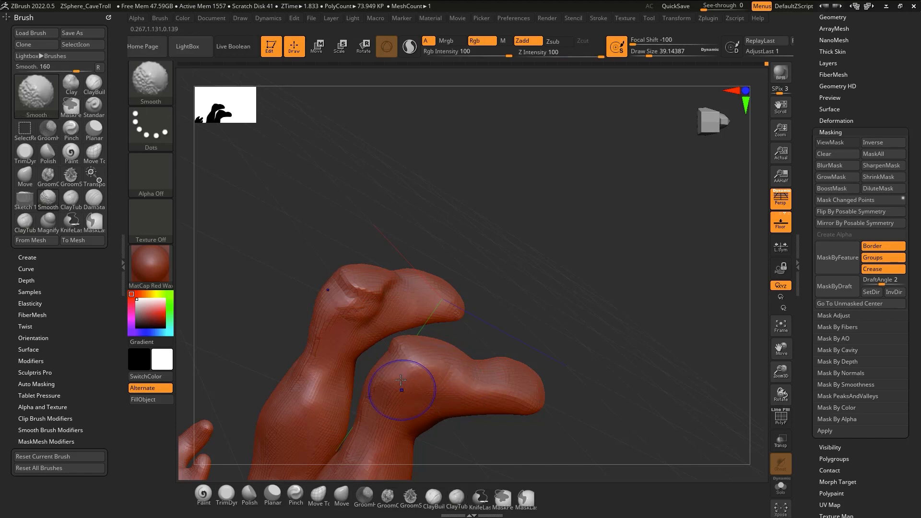
pyautogui.moveTo(401, 381); pyautogui.dragTo(423, 378)
pyautogui.moveTo(374, 353)
pyautogui.mouseDown(button='right')
pyautogui.moveTo(337, 368)
pyautogui.moveTo(347, 387)
pyautogui.moveTo(333, 373)
pyautogui.mouseUp(button='right')
pyautogui.press('shift')
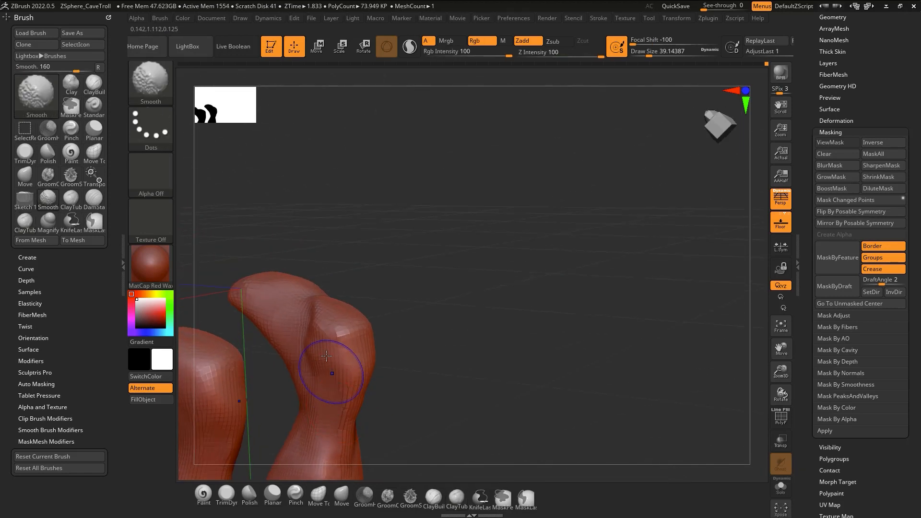
# Build up the soles between the heel and the ball of the foot with ClayTubesConstant and smooth the surface
pyautogui.moveTo(329, 342); pyautogui.dragTo(321, 398, button='right')
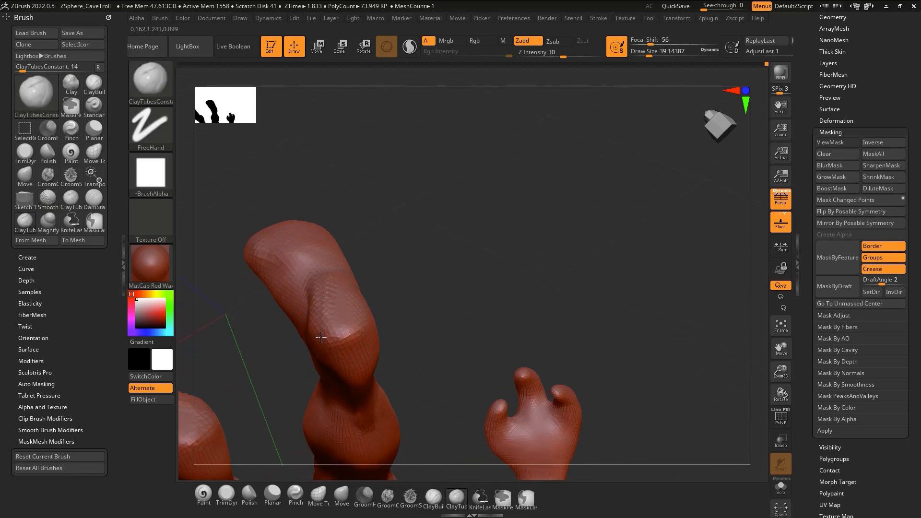
pyautogui.moveTo(321, 337); pyautogui.dragTo(327, 352, button='right')
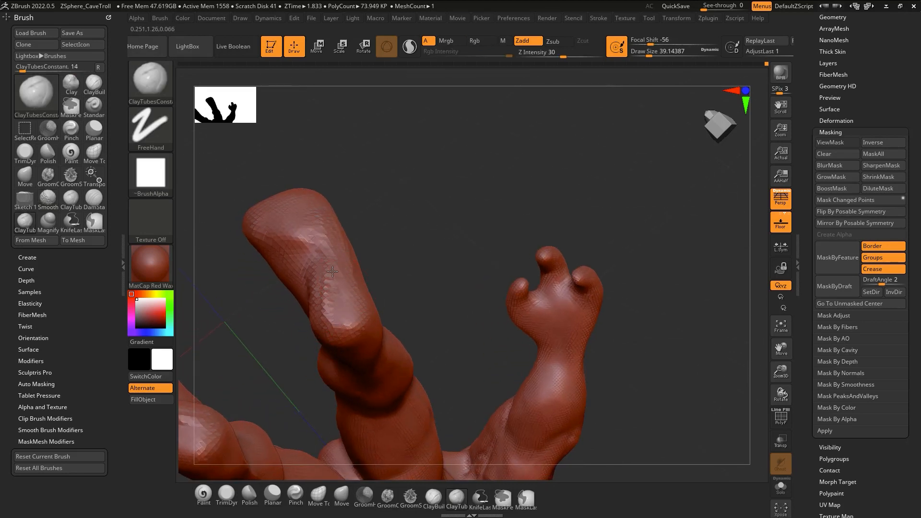
pyautogui.moveTo(333, 272); pyautogui.dragTo(288, 225, button='right')
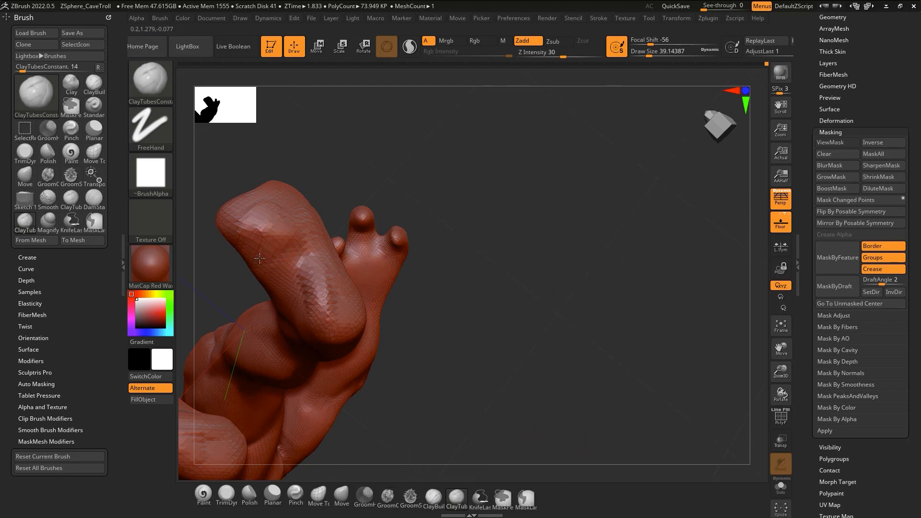
pyautogui.press('shift')
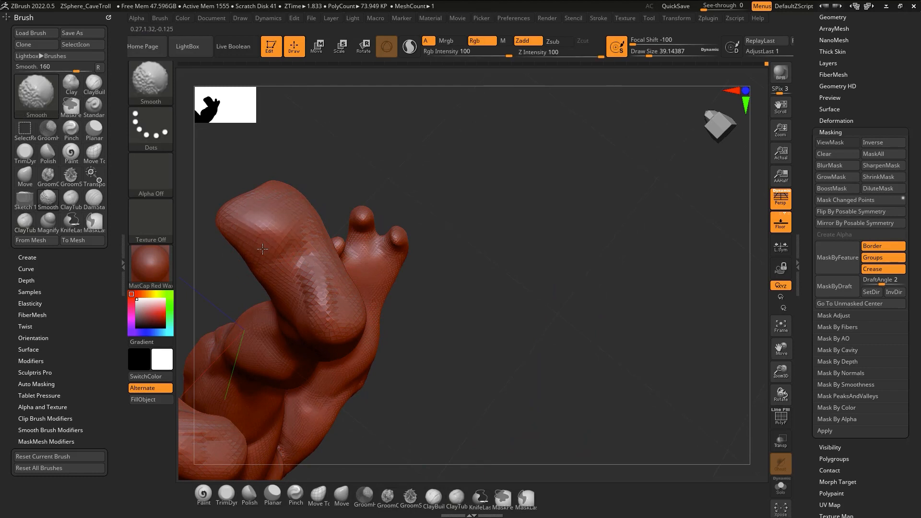
pyautogui.press('shift')
pyautogui.moveTo(317, 306); pyautogui.dragTo(274, 281, button='right')
pyautogui.press('shift')
pyautogui.keyDown('shift'); pyautogui.moveTo(271, 279); pyautogui.dragTo(300, 321); pyautogui.keyUp('shift')
pyautogui.moveTo(323, 310); pyautogui.dragTo(326, 330)
pyautogui.moveTo(309, 222); pyautogui.dragTo(343, 259)
pyautogui.keyDown('shift'); pyautogui.moveTo(315, 316); pyautogui.dragTo(329, 364); pyautogui.keyUp('shift')
pyautogui.moveTo(384, 365)
pyautogui.mouseDown()
pyautogui.moveTo(313, 368)
pyautogui.moveTo(335, 293)
pyautogui.mouseUp()
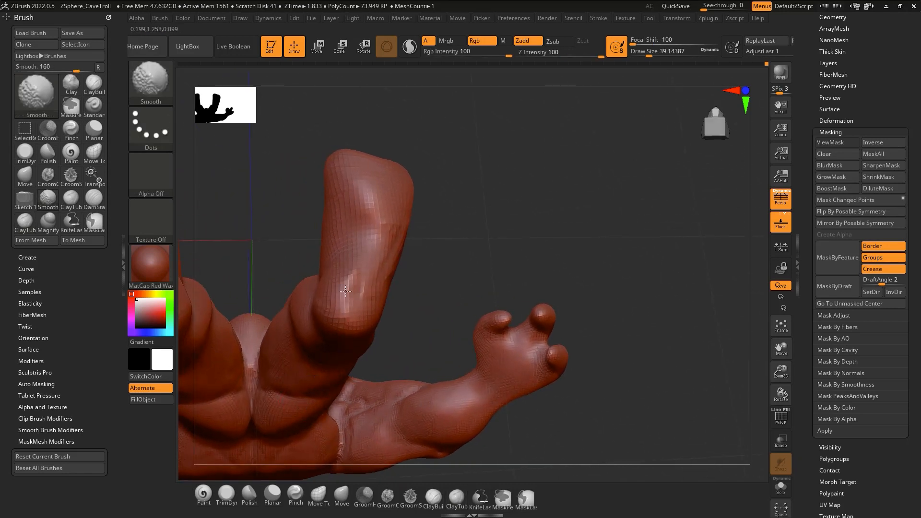
pyautogui.moveTo(394, 222); pyautogui.dragTo(382, 278)
# Extend and reshape the inner toe end of the feet with the Move brush at draw sizes of about 101 and 37
pyautogui.press('b')
pyautogui.press('m')
pyautogui.press('v')
pyautogui.press('s')
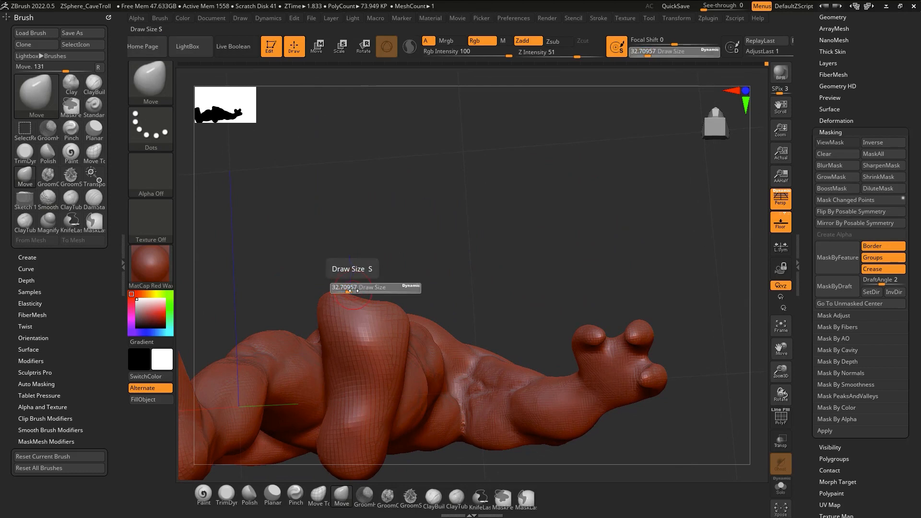
pyautogui.click(345, 287)
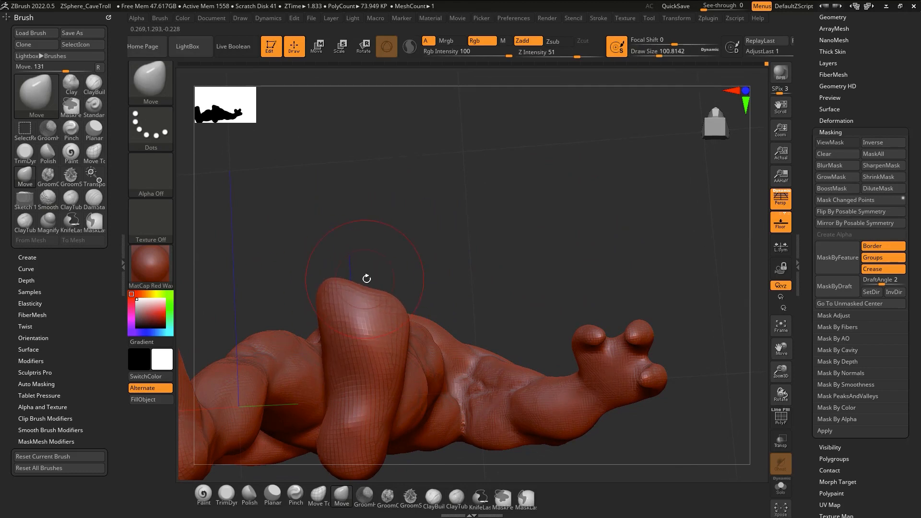
pyautogui.press('s')
pyautogui.moveTo(366, 283); pyautogui.dragTo(339, 274)
pyautogui.press('s')
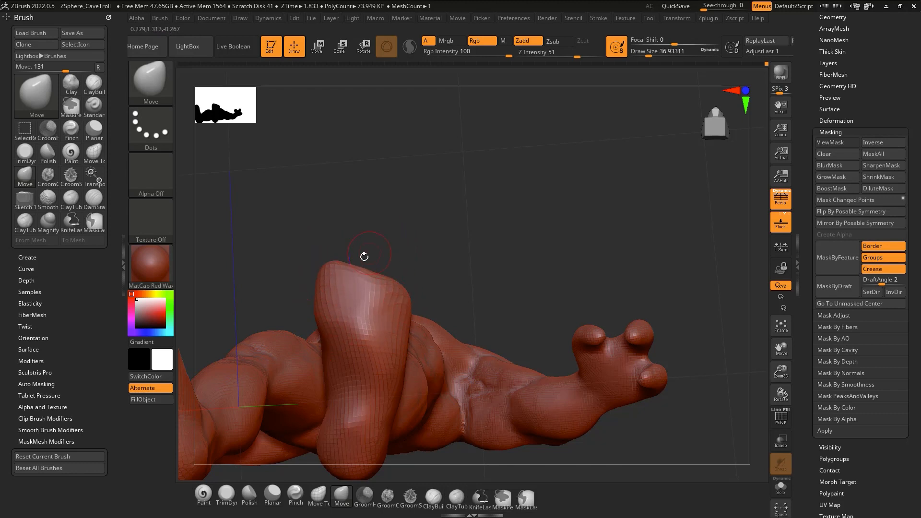
pyautogui.moveTo(364, 257); pyautogui.dragTo(359, 383)
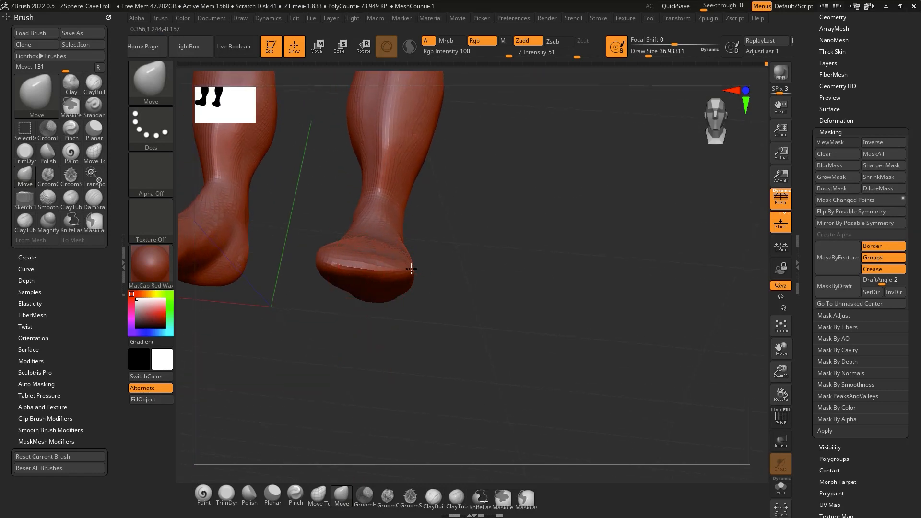
# Build up and smooth the top of the forefeet with ClayTubesConstant, and remesh the model
pyautogui.moveTo(382, 316)
pyautogui.mouseDown()
pyautogui.moveTo(389, 305)
pyautogui.moveTo(398, 350)
pyautogui.mouseUp()
pyautogui.press('2')
pyautogui.press('3')
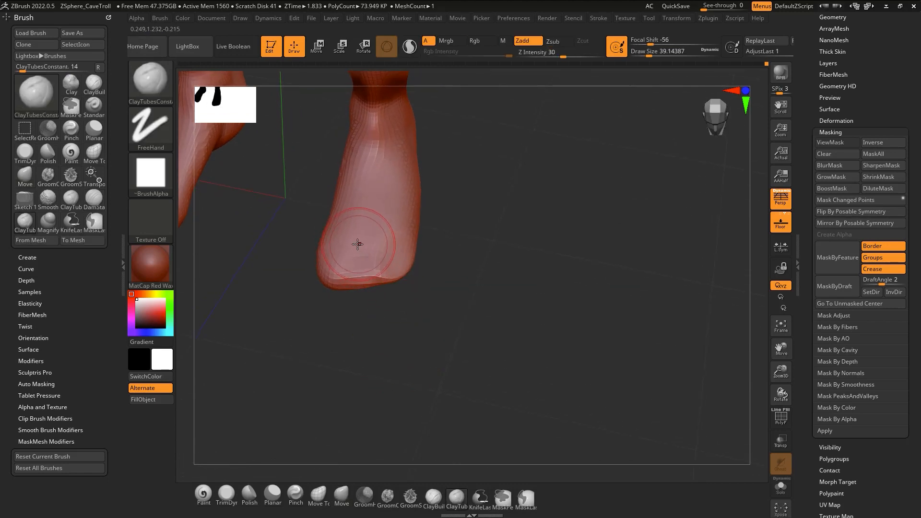
pyautogui.moveTo(396, 248)
pyautogui.keyDown('alt'); pyautogui.mouseDown()
pyautogui.moveTo(377, 232)
pyautogui.moveTo(349, 241)
pyautogui.moveTo(377, 216)
pyautogui.mouseUp(); pyautogui.keyUp('alt')
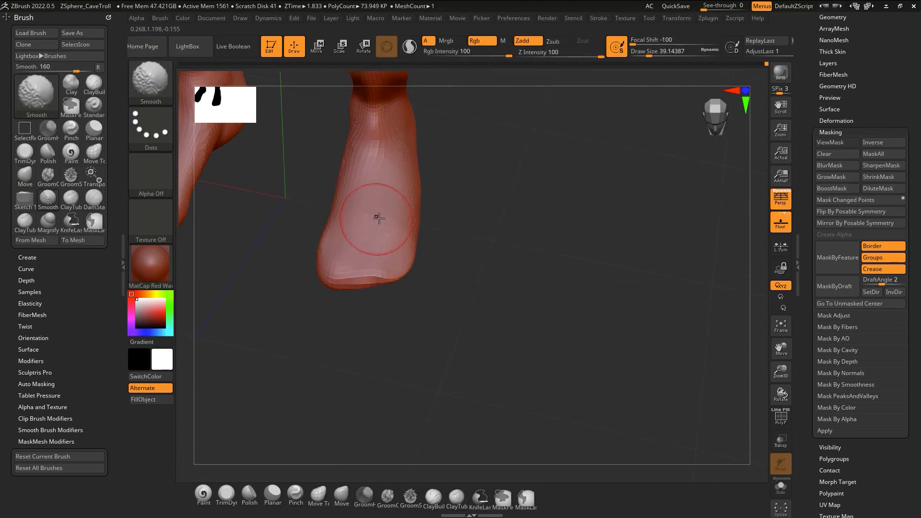
pyautogui.moveTo(377, 217); pyautogui.dragTo(380, 204, button='right')
pyautogui.moveTo(448, 253)
pyautogui.mouseDown()
pyautogui.moveTo(434, 269)
pyautogui.moveTo(426, 241)
pyautogui.mouseUp()
pyautogui.press('ctrl')
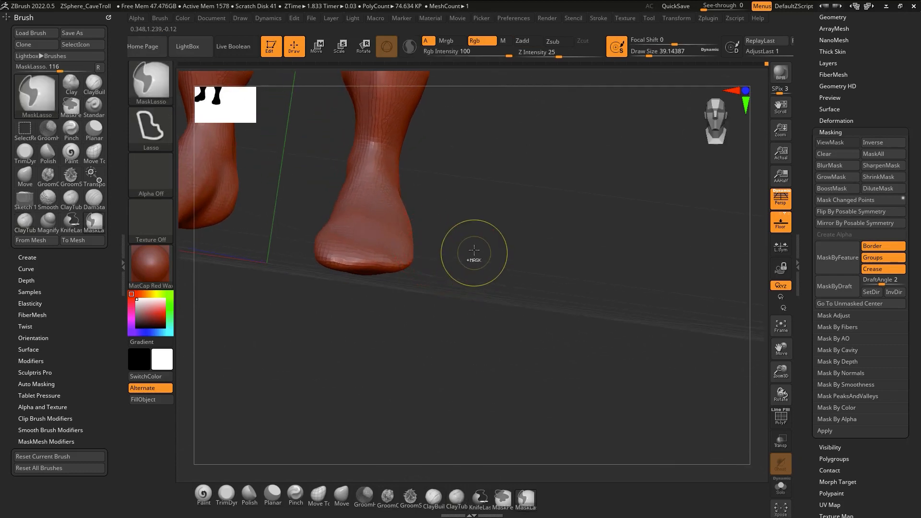
# Shape the toe ends, sides and insteps of the feet with ClayTubesConstant strokes and smooth them
pyautogui.moveTo(469, 288)
pyautogui.mouseDown()
pyautogui.moveTo(342, 253)
pyautogui.moveTo(353, 244)
pyautogui.mouseUp()
pyautogui.moveTo(411, 276)
pyautogui.mouseDown()
pyautogui.moveTo(379, 311)
pyautogui.moveTo(354, 319)
pyautogui.mouseUp()
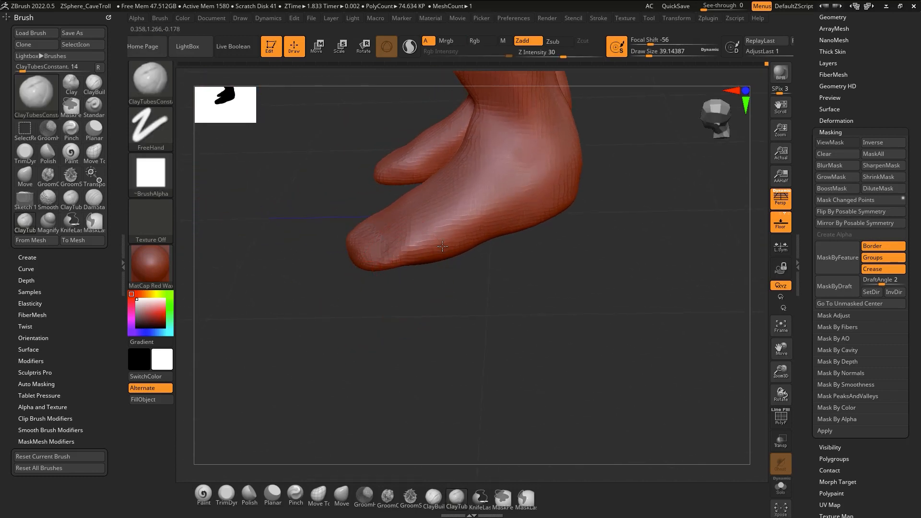
pyautogui.press('shift')
pyautogui.moveTo(439, 295)
pyautogui.mouseDown()
pyautogui.moveTo(436, 321)
pyautogui.moveTo(465, 348)
pyautogui.moveTo(472, 341)
pyautogui.mouseUp()
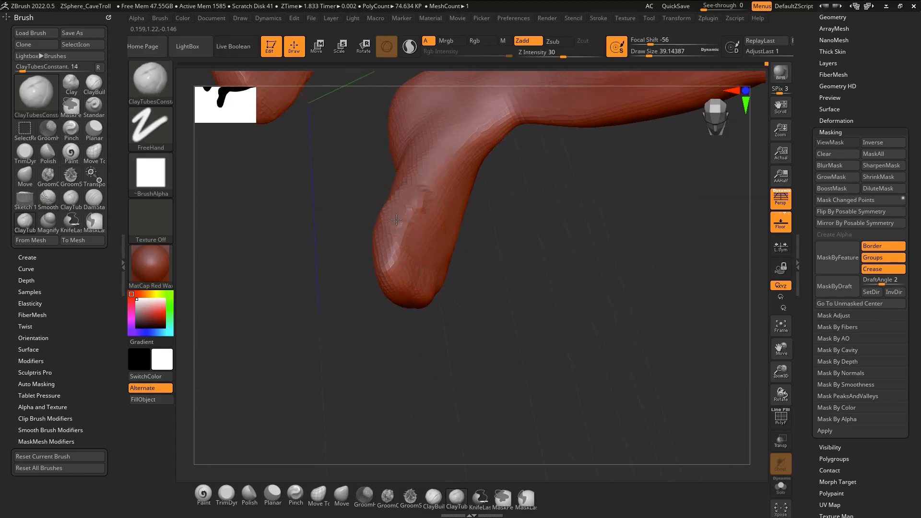
pyautogui.moveTo(403, 206); pyautogui.dragTo(426, 211)
pyautogui.moveTo(357, 230); pyautogui.dragTo(400, 240)
pyautogui.moveTo(430, 204)
pyautogui.keyDown('shift'); pyautogui.mouseDown()
pyautogui.moveTo(409, 233)
pyautogui.moveTo(413, 249)
pyautogui.moveTo(484, 230)
pyautogui.moveTo(446, 277)
pyautogui.moveTo(412, 274)
pyautogui.mouseUp(); pyautogui.keyUp('shift')
# Carve a horizontal eye-line groove under the brow with ClayBuildup at a draw size of about 20 and shape the front of the face
pyautogui.press('ctrl')
pyautogui.moveTo(437, 321)
pyautogui.keyDown('alt'); pyautogui.mouseDown()
pyautogui.moveTo(448, 236)
pyautogui.moveTo(471, 292)
pyautogui.moveTo(483, 278)
pyautogui.moveTo(488, 312)
pyautogui.moveTo(484, 263)
pyautogui.mouseUp(); pyautogui.keyUp('alt')
pyautogui.moveTo(548, 324)
pyautogui.mouseDown()
pyautogui.moveTo(550, 342)
pyautogui.moveTo(511, 356)
pyautogui.moveTo(553, 350)
pyautogui.moveTo(555, 341)
pyautogui.mouseUp()
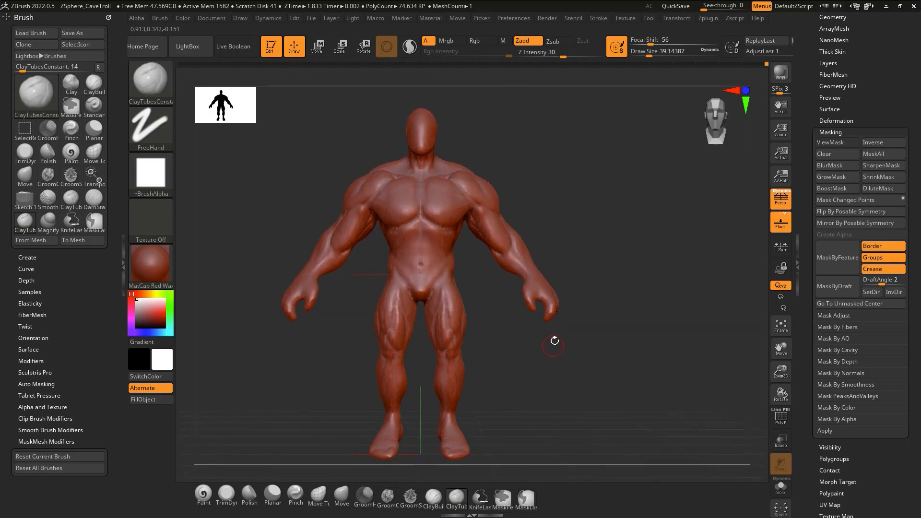
pyautogui.keyDown('ctrl'); pyautogui.moveTo(461, 237); pyautogui.dragTo(457, 286, button='right'); pyautogui.keyUp('ctrl')
pyautogui.keyDown('alt'); pyautogui.moveTo(441, 215); pyautogui.dragTo(449, 300, button='right'); pyautogui.keyUp('alt')
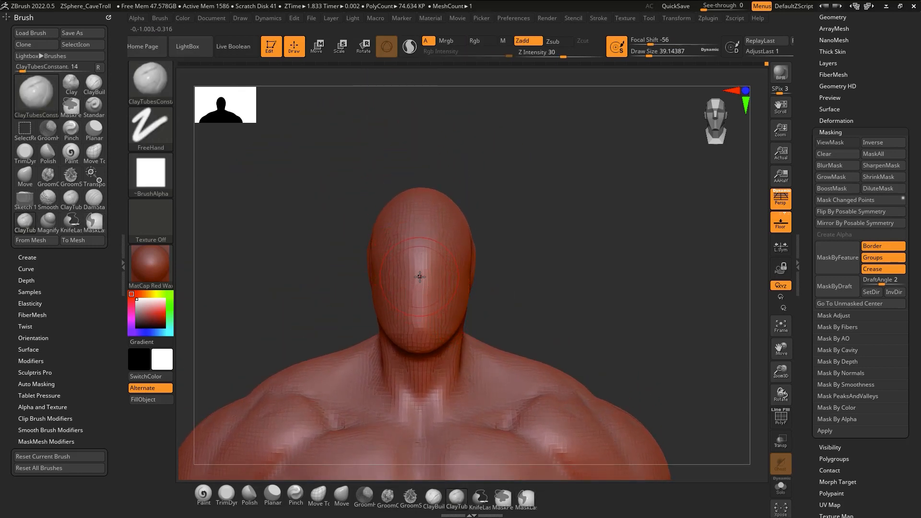
pyautogui.press('s')
pyautogui.moveTo(419, 277); pyautogui.dragTo(424, 276)
pyautogui.click(434, 495)
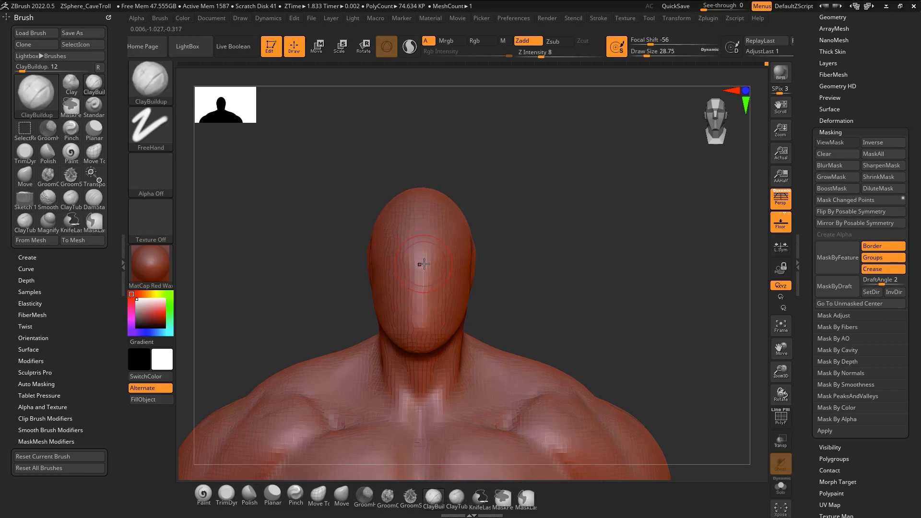
pyautogui.press('s')
pyautogui.moveTo(423, 268); pyautogui.dragTo(407, 261)
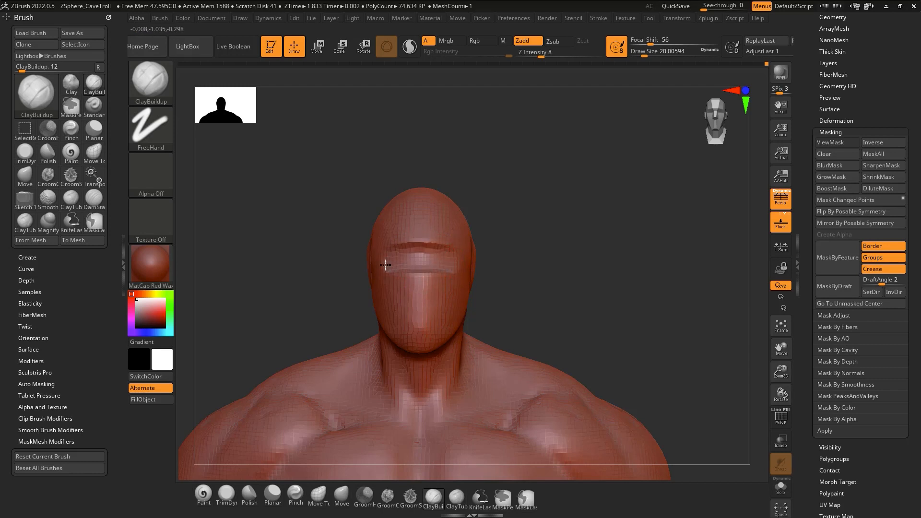
pyautogui.moveTo(473, 260)
pyautogui.mouseDown(button='right')
pyautogui.moveTo(499, 255)
pyautogui.moveTo(459, 262)
pyautogui.mouseUp(button='right')
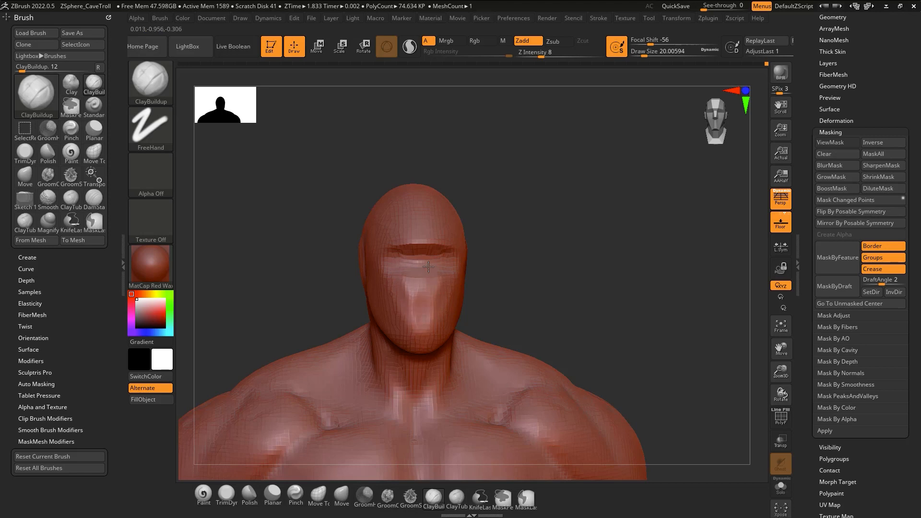
pyautogui.moveTo(417, 311)
pyautogui.mouseDown(button='right')
pyautogui.moveTo(454, 263)
pyautogui.moveTo(439, 278)
pyautogui.mouseUp(button='right')
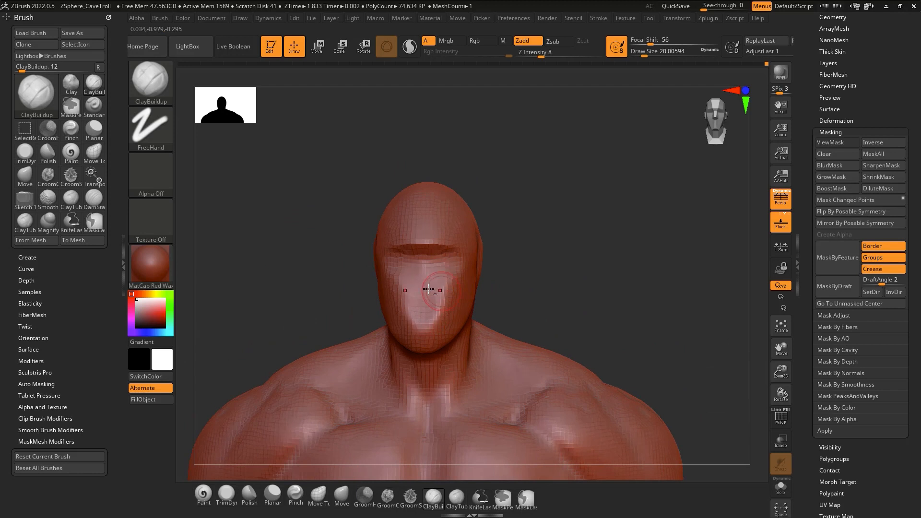
# Flatten the front and side planes of the face with the Polish brush
pyautogui.click(250, 492)
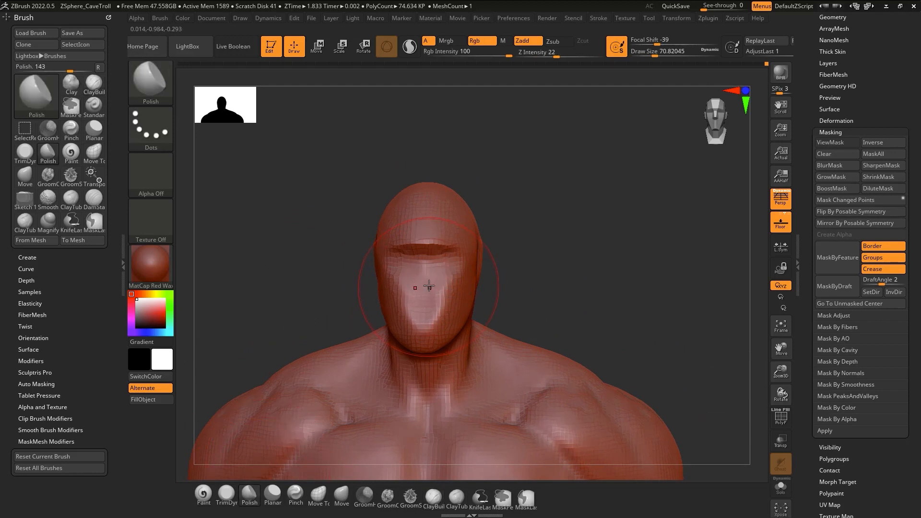
pyautogui.moveTo(424, 276); pyautogui.dragTo(414, 293, button='right')
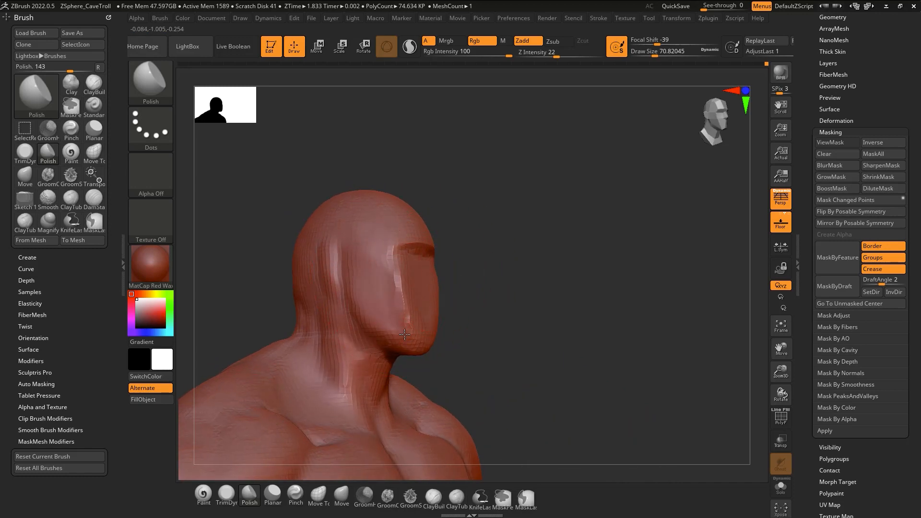
pyautogui.moveTo(398, 335)
pyautogui.mouseDown(button='right')
pyautogui.moveTo(490, 269)
pyautogui.moveTo(493, 285)
pyautogui.moveTo(522, 255)
pyautogui.moveTo(470, 309)
pyautogui.moveTo(497, 279)
pyautogui.mouseUp(button='right')
# Shape the cheeks and jaw sides with ClayTubesConstant and smooth the surface
pyautogui.press('2')
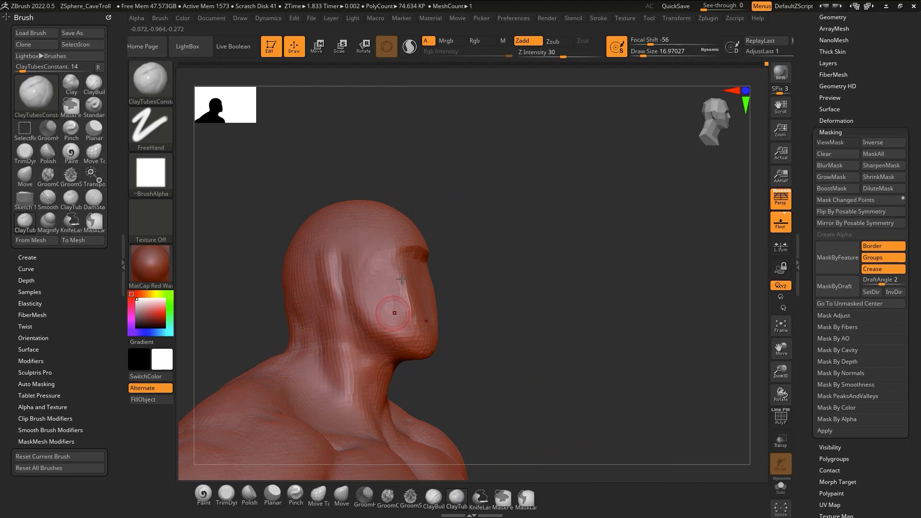
pyautogui.keyDown('shift'); pyautogui.moveTo(414, 335); pyautogui.dragTo(388, 328); pyautogui.keyUp('shift')
pyautogui.moveTo(417, 343); pyautogui.dragTo(403, 270, button='right')
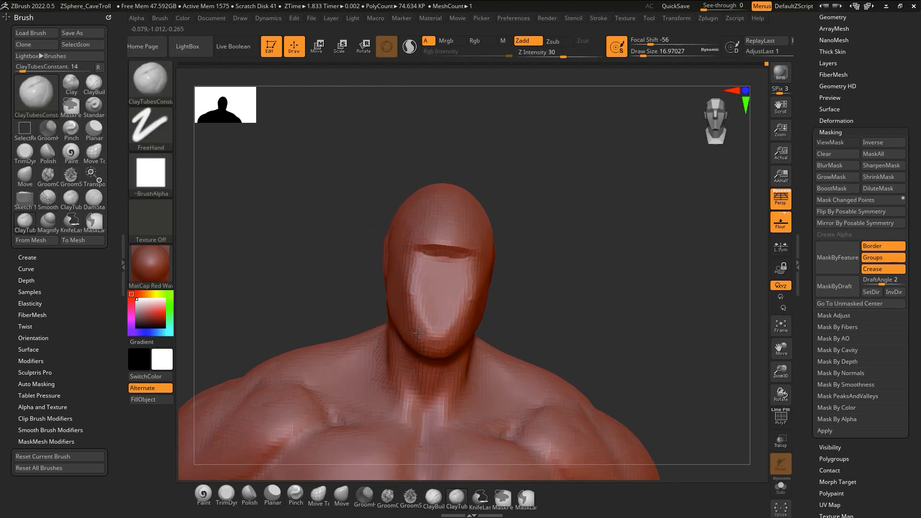
pyautogui.moveTo(412, 327); pyautogui.dragTo(412, 344, button='right')
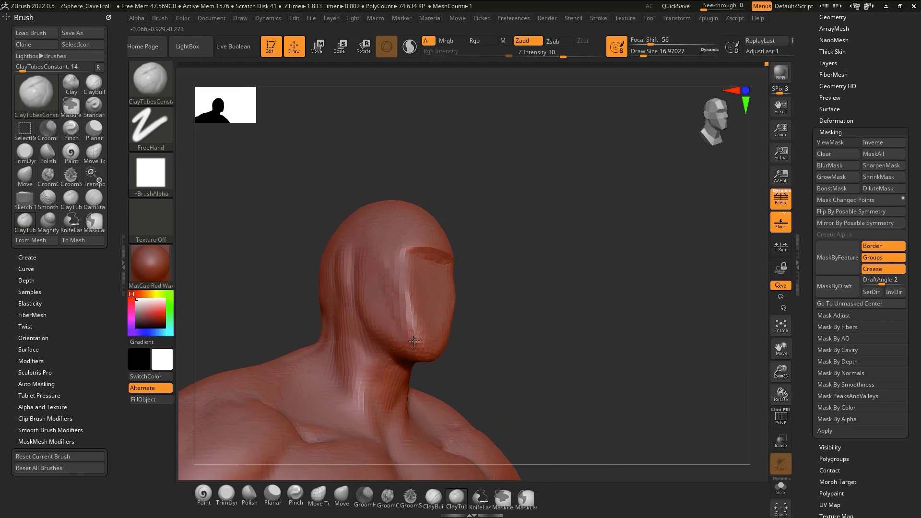
pyautogui.press('shift')
pyautogui.moveTo(427, 288)
pyautogui.mouseDown(button='right')
pyautogui.moveTo(465, 293)
pyautogui.moveTo(559, 261)
pyautogui.moveTo(567, 268)
pyautogui.moveTo(477, 248)
pyautogui.mouseUp(button='right')
# Build up the brow ridge and forehead with ClayTubesConstant at a draw size of about 17
pyautogui.moveTo(431, 254); pyautogui.dragTo(480, 268)
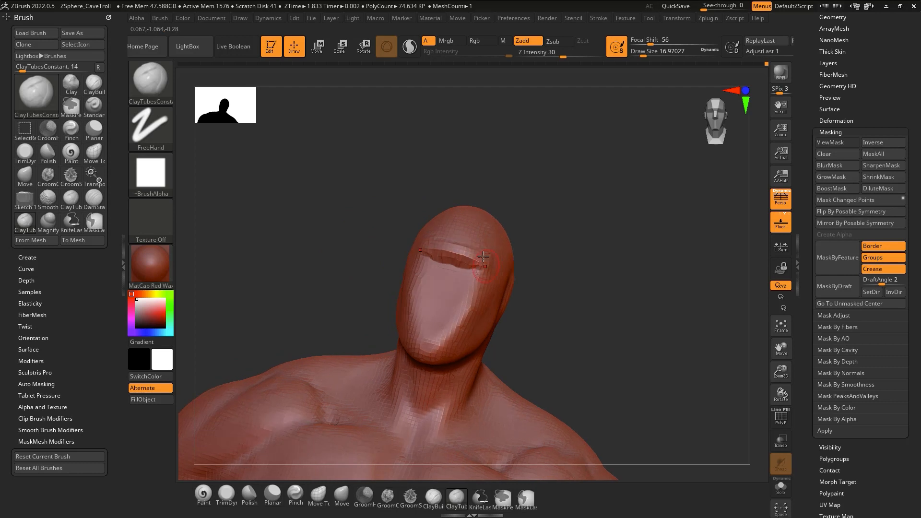
pyautogui.moveTo(473, 267); pyautogui.dragTo(485, 263, button='right')
pyautogui.moveTo(462, 234); pyautogui.dragTo(434, 233, button='right')
pyautogui.keyDown('alt'); pyautogui.moveTo(365, 287); pyautogui.dragTo(483, 337, button='right'); pyautogui.keyUp('alt')
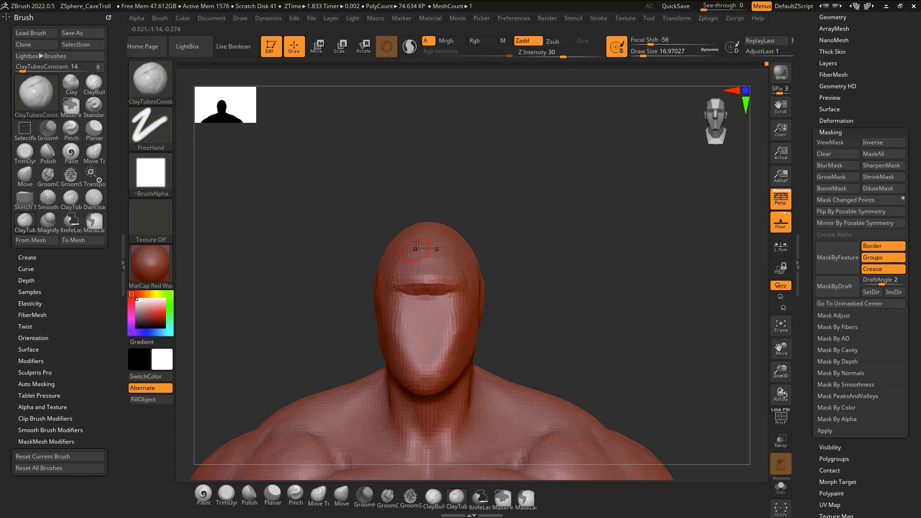
pyautogui.moveTo(448, 277)
pyautogui.mouseDown()
pyautogui.moveTo(433, 276)
pyautogui.moveTo(446, 262)
pyautogui.moveTo(436, 261)
pyautogui.moveTo(438, 253)
pyautogui.mouseUp()
# Carve the face below the brow and beside the nose, and build up the nose bridge and muzzle with ClayTubesConstant
pyautogui.moveTo(413, 307)
pyautogui.keyDown('alt'); pyautogui.mouseDown()
pyautogui.moveTo(455, 298)
pyautogui.moveTo(418, 307)
pyautogui.mouseUp(); pyautogui.keyUp('alt')
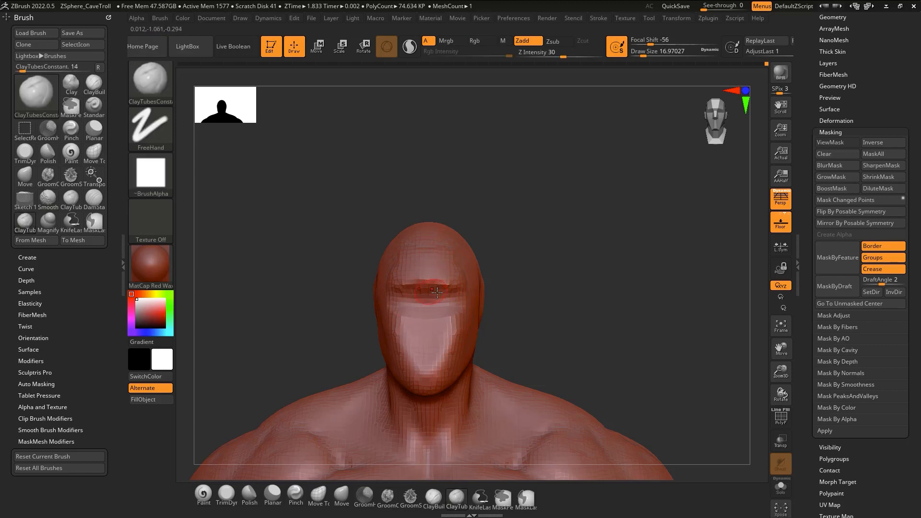
pyautogui.moveTo(415, 305)
pyautogui.mouseDown(button='right')
pyautogui.moveTo(481, 281)
pyautogui.moveTo(411, 321)
pyautogui.mouseUp(button='right')
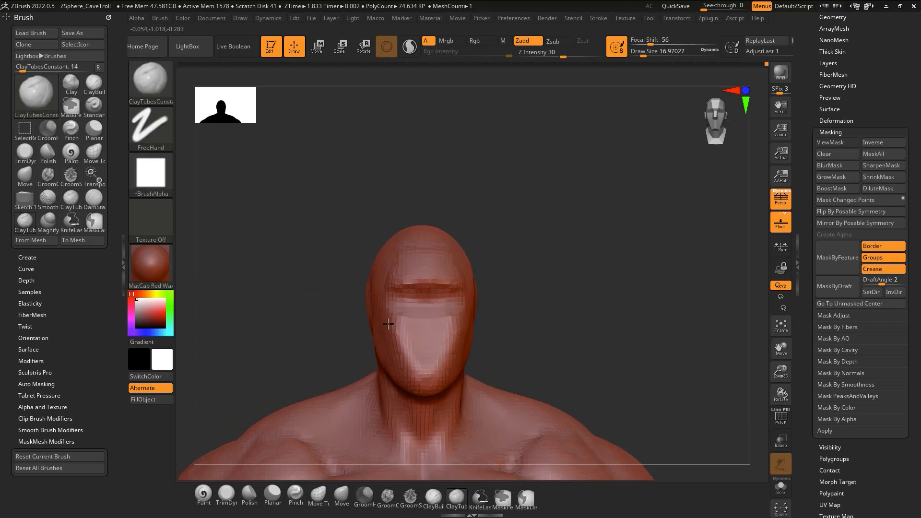
pyautogui.moveTo(396, 338)
pyautogui.keyDown('alt'); pyautogui.mouseDown()
pyautogui.moveTo(397, 350)
pyautogui.moveTo(409, 346)
pyautogui.mouseUp(); pyautogui.keyUp('alt')
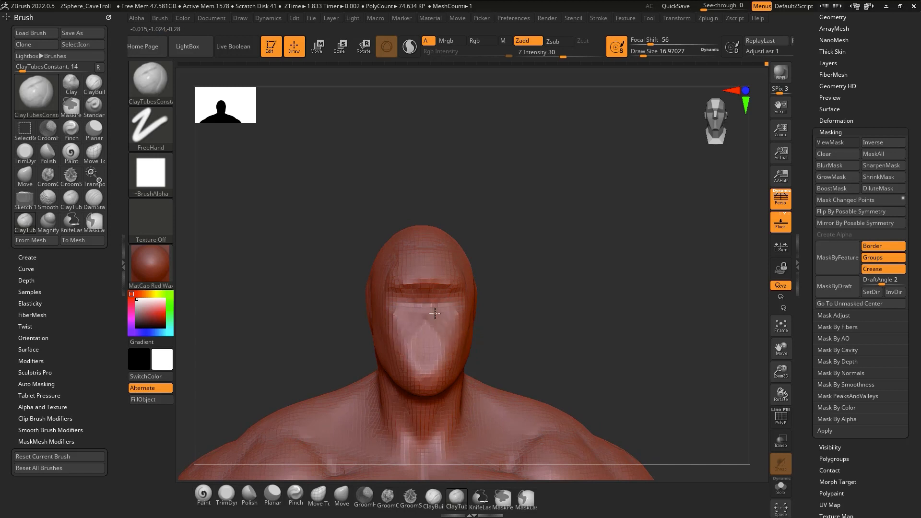
pyautogui.moveTo(435, 312)
pyautogui.keyDown('alt'); pyautogui.mouseDown()
pyautogui.moveTo(428, 373)
pyautogui.moveTo(446, 349)
pyautogui.mouseUp(); pyautogui.keyUp('alt')
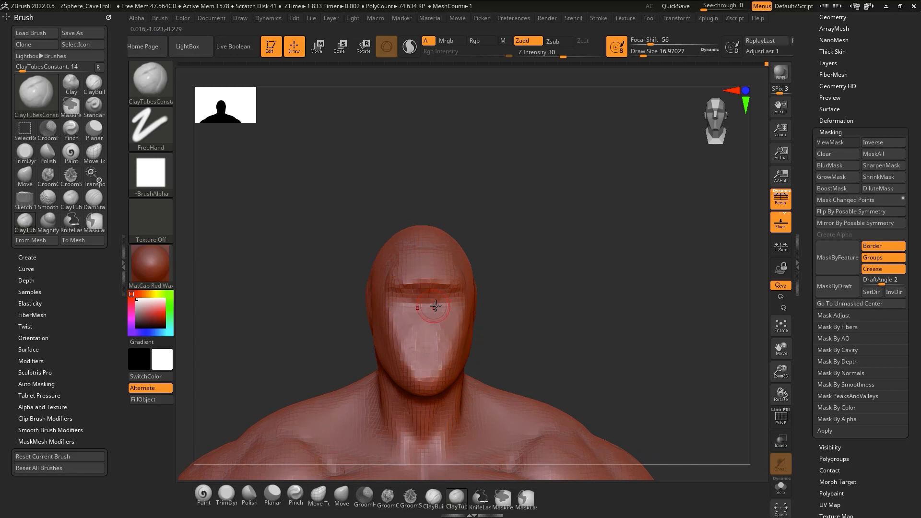
pyautogui.moveTo(429, 300); pyautogui.dragTo(418, 356)
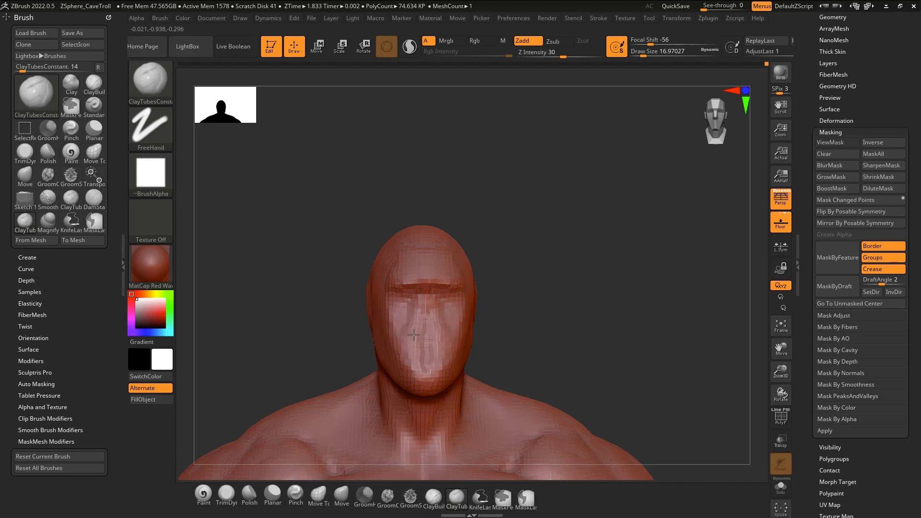
pyautogui.moveTo(424, 306); pyautogui.dragTo(422, 358)
# Form the cheekbones and hollow the eye sockets around them with ClayTubesConstant strokes
pyautogui.moveTo(387, 331); pyautogui.dragTo(418, 328, button='right')
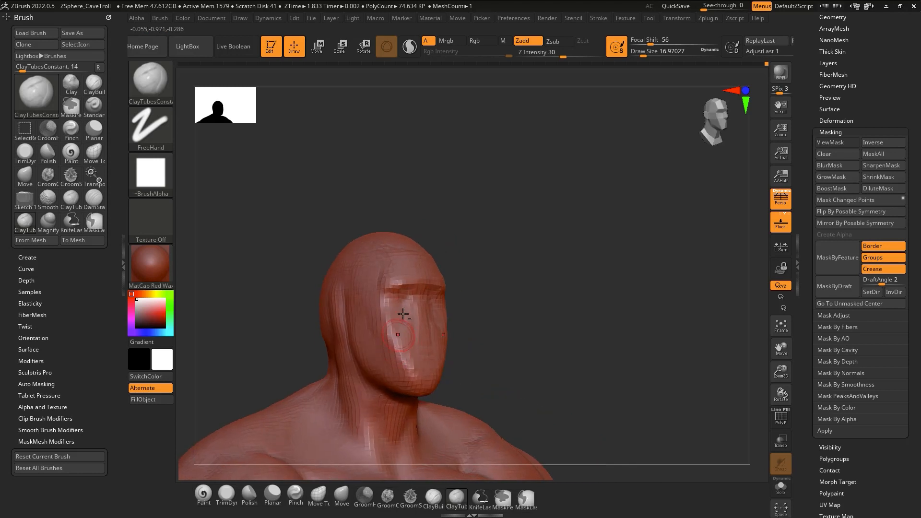
pyautogui.moveTo(401, 334); pyautogui.dragTo(401, 372)
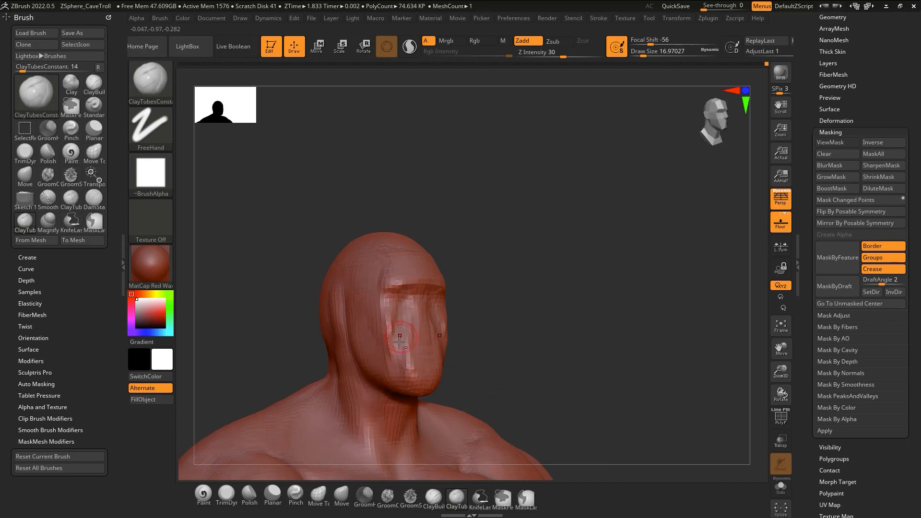
pyautogui.moveTo(389, 317); pyautogui.dragTo(389, 365)
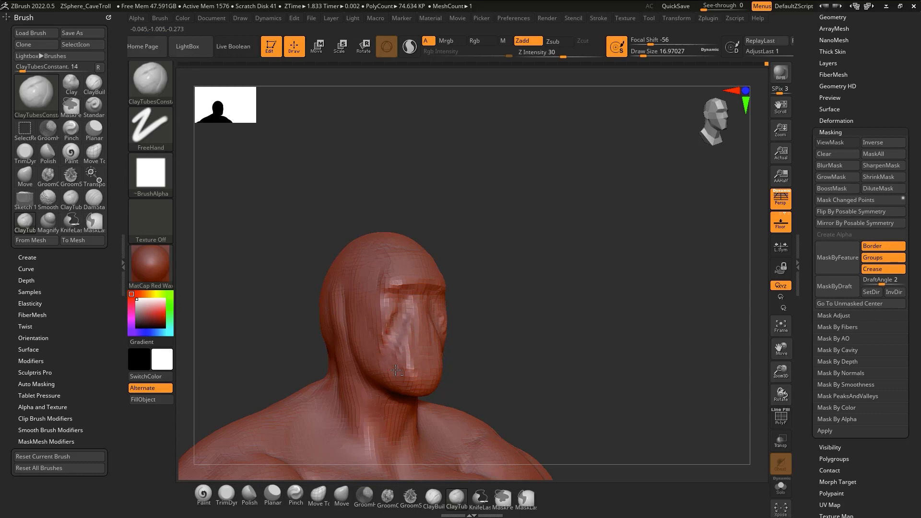
pyautogui.keyDown('alt'); pyautogui.moveTo(399, 315); pyautogui.dragTo(398, 333); pyautogui.keyUp('alt')
pyautogui.moveTo(408, 346); pyautogui.dragTo(380, 348, button='right')
pyautogui.moveTo(388, 312); pyautogui.dragTo(392, 306)
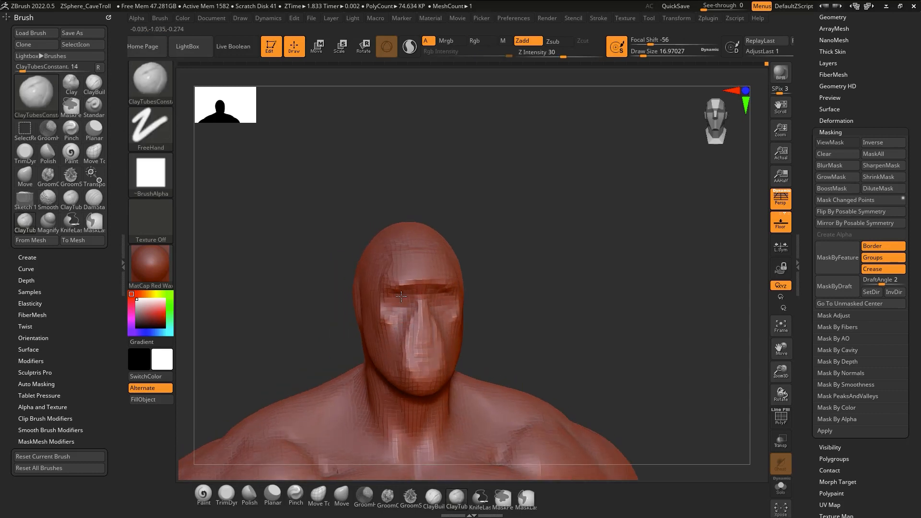
pyautogui.moveTo(431, 304)
pyautogui.mouseDown(button='right')
pyautogui.moveTo(441, 303)
pyautogui.moveTo(407, 295)
pyautogui.moveTo(447, 286)
pyautogui.moveTo(370, 306)
pyautogui.moveTo(448, 292)
pyautogui.moveTo(422, 317)
pyautogui.mouseUp(button='right')
# Refine the eye sockets and cheeks with ClayBuildup and smooth the transitions to the brow and nose
pyautogui.click(434, 495)
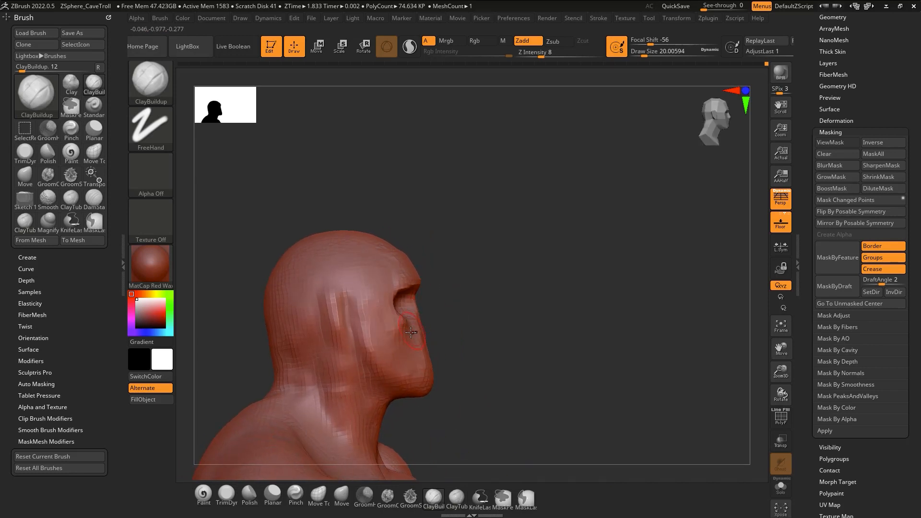
pyautogui.press('shift')
pyautogui.keyDown('shift'); pyautogui.moveTo(403, 334); pyautogui.dragTo(405, 294); pyautogui.keyUp('shift')
pyautogui.moveTo(428, 274); pyautogui.dragTo(407, 282, button='right')
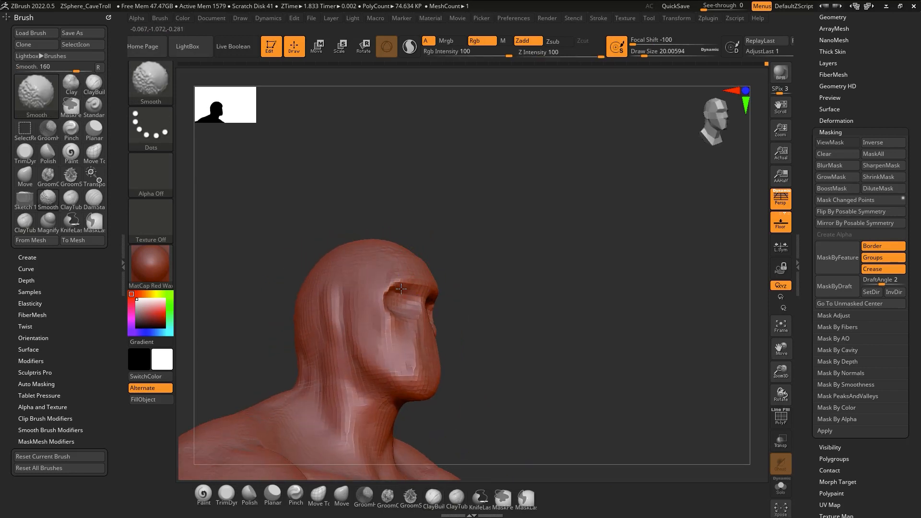
pyautogui.keyDown('shift'); pyautogui.moveTo(396, 317); pyautogui.dragTo(401, 289); pyautogui.keyUp('shift')
pyautogui.moveTo(428, 258); pyautogui.dragTo(406, 262, button='right')
pyautogui.keyDown('shift'); pyautogui.moveTo(418, 283); pyautogui.dragTo(424, 293); pyautogui.keyUp('shift')
pyautogui.moveTo(432, 284)
pyautogui.mouseDown(button='right')
pyautogui.moveTo(401, 283)
pyautogui.moveTo(396, 294)
pyautogui.mouseUp(button='right')
pyautogui.moveTo(432, 330); pyautogui.dragTo(392, 329, button='right')
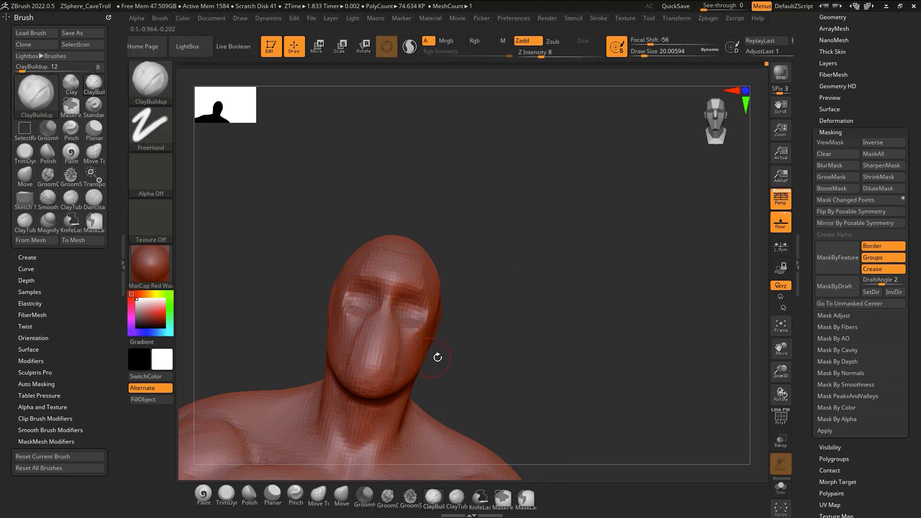
# Build up the mouth and chin area with ClayTubesConstant
pyautogui.moveTo(436, 358)
pyautogui.mouseDown(button='right')
pyautogui.moveTo(372, 347)
pyautogui.moveTo(425, 353)
pyautogui.moveTo(430, 376)
pyautogui.moveTo(370, 345)
pyautogui.mouseUp(button='right')
pyautogui.press('shift')
pyautogui.press('b')
pyautogui.press('c')
pyautogui.press('t')
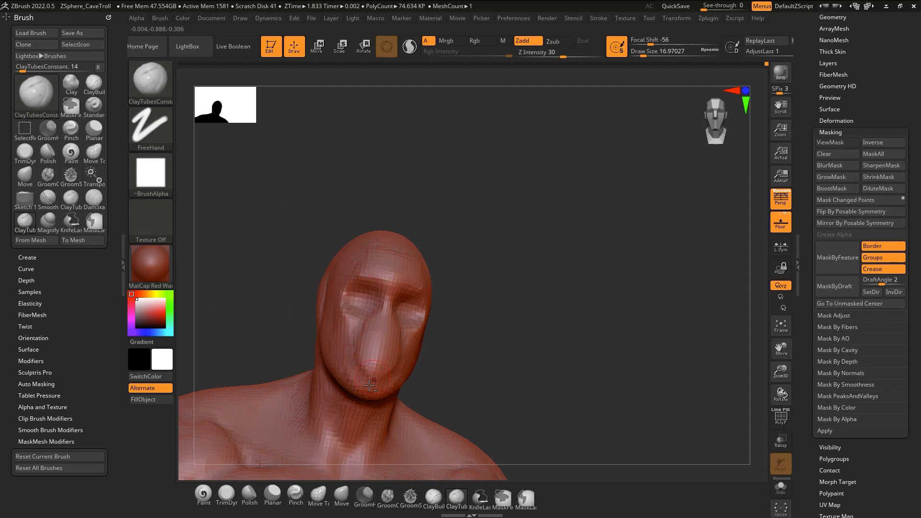
pyautogui.moveTo(373, 321)
pyautogui.mouseDown(button='right')
pyautogui.moveTo(416, 313)
pyautogui.moveTo(426, 344)
pyautogui.mouseUp(button='right')
# Adjust the profile of the muzzle with the Move brush at a draw size of about 37
pyautogui.press('b')
pyautogui.press('m')
pyautogui.press('v')
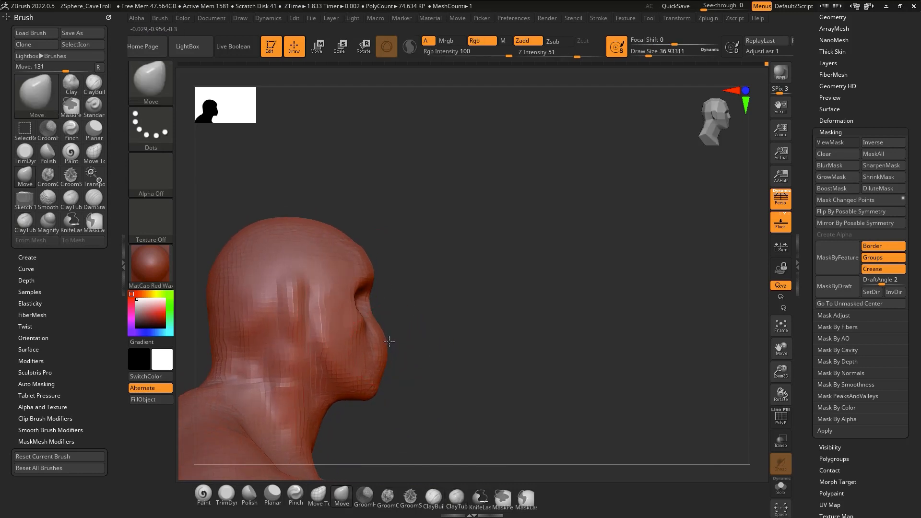
pyautogui.moveTo(402, 319)
pyautogui.mouseDown(button='right')
pyautogui.moveTo(382, 322)
pyautogui.moveTo(410, 345)
pyautogui.moveTo(410, 360)
pyautogui.moveTo(381, 301)
pyautogui.mouseUp(button='right')
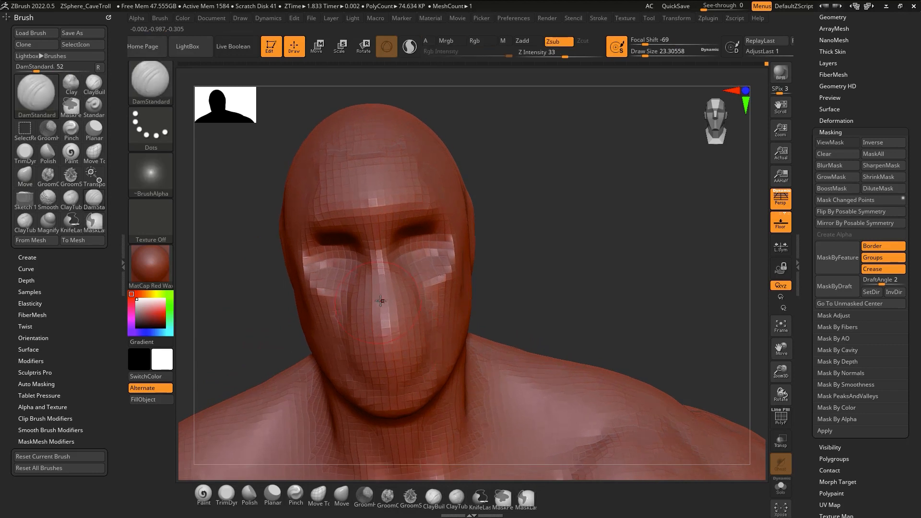
# Cut in the underside of the nose with DamStandard, reducing the draw size to about 8, and smooth the mouth area
pyautogui.moveTo(389, 303)
pyautogui.mouseDown()
pyautogui.moveTo(352, 303)
pyautogui.moveTo(422, 292)
pyautogui.moveTo(399, 301)
pyautogui.mouseUp()
pyautogui.press('s')
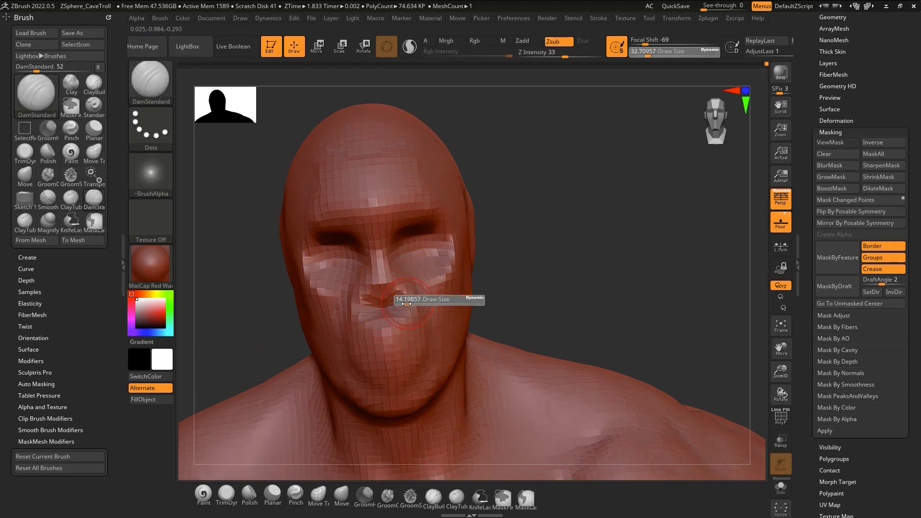
pyautogui.moveTo(403, 278)
pyautogui.mouseDown(button='right')
pyautogui.moveTo(434, 331)
pyautogui.moveTo(397, 303)
pyautogui.mouseUp(button='right')
pyautogui.press('shift')
pyautogui.moveTo(398, 304)
pyautogui.keyDown('shift'); pyautogui.mouseDown()
pyautogui.moveTo(359, 329)
pyautogui.moveTo(389, 343)
pyautogui.moveTo(363, 351)
pyautogui.moveTo(394, 340)
pyautogui.moveTo(361, 327)
pyautogui.mouseUp(); pyautogui.keyUp('shift')
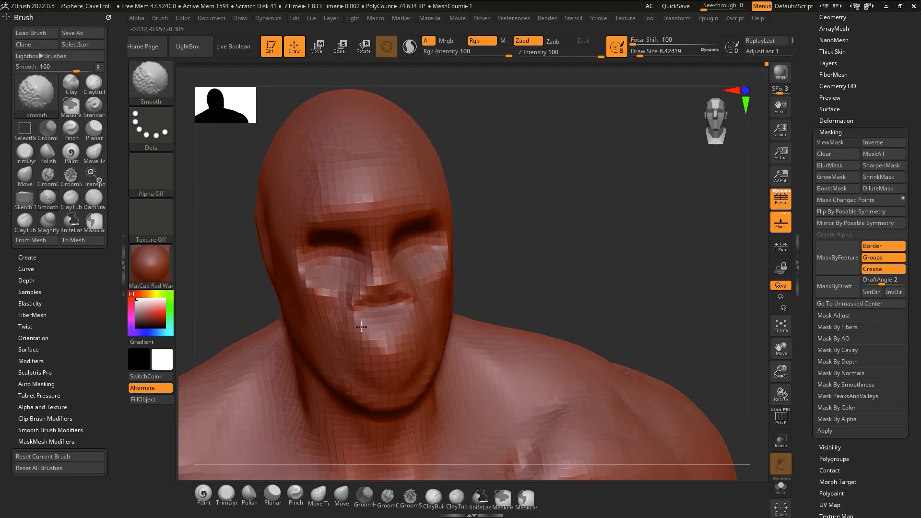
pyautogui.keyDown('shift'); pyautogui.moveTo(358, 362); pyautogui.dragTo(401, 343); pyautogui.keyUp('shift')
# Pull the mouth and chin profile into shape with the Move brush at a draw size of about 37
pyautogui.moveTo(401, 343); pyautogui.dragTo(432, 293, button='right')
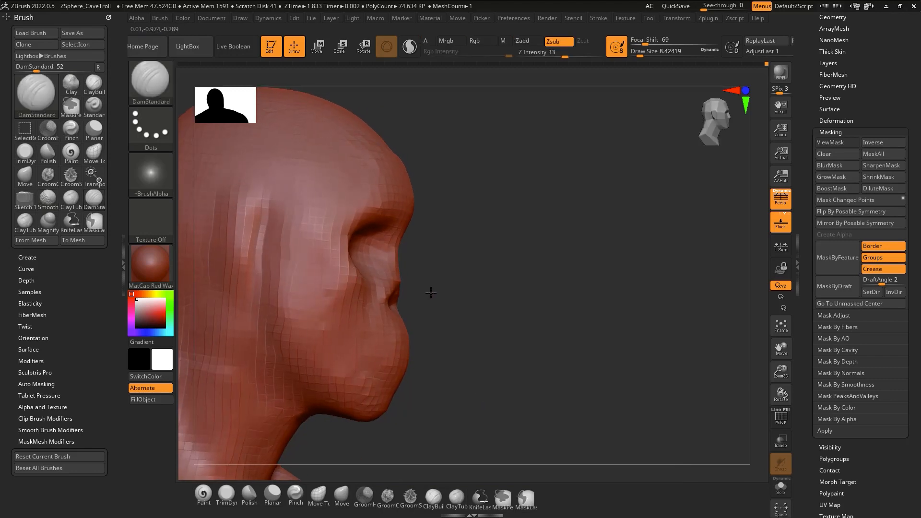
pyautogui.press('b')
pyautogui.press('m')
pyautogui.press('v')
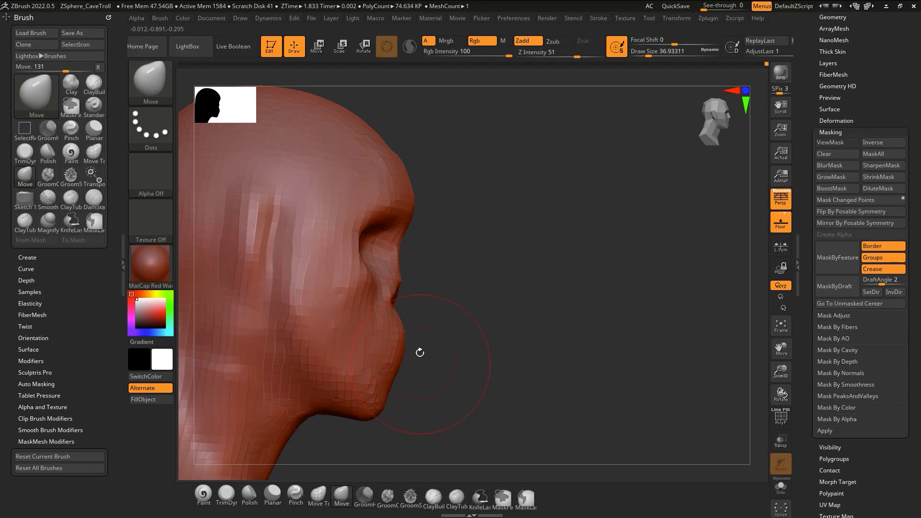
pyautogui.moveTo(420, 353); pyautogui.dragTo(286, 358)
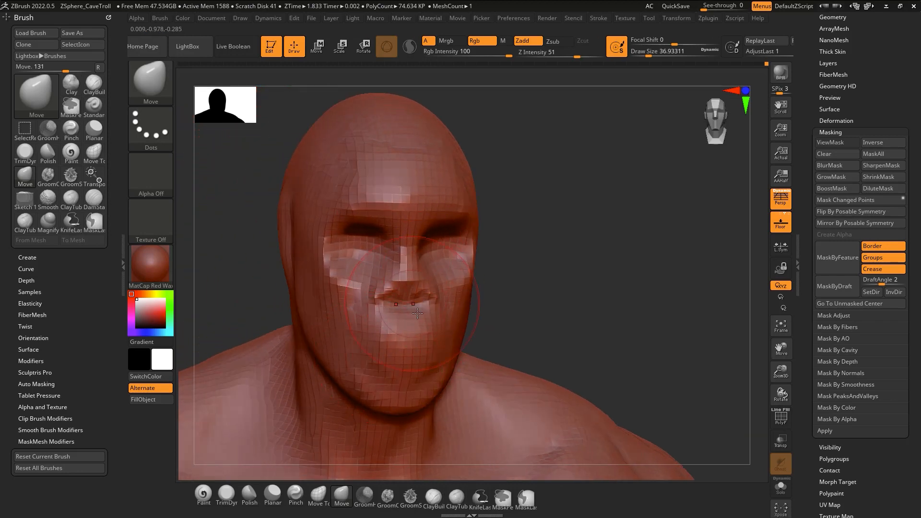
# Build up the nose bridge and tip with ClayTubesConstant at a draw size of about 17
pyautogui.press('b')
pyautogui.press('c')
pyautogui.press('t')
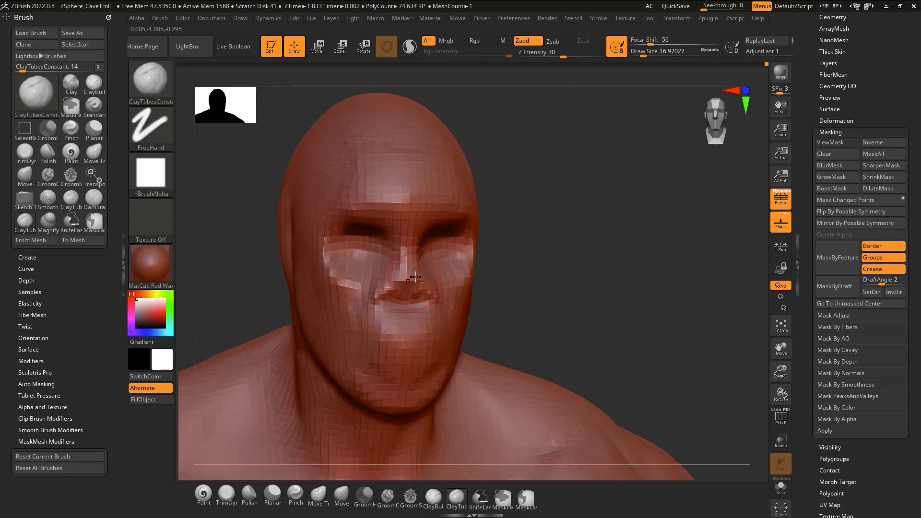
pyautogui.moveTo(414, 279)
pyautogui.mouseDown(button='right')
pyautogui.moveTo(410, 257)
pyautogui.moveTo(442, 288)
pyautogui.mouseUp(button='right')
# Pull the nose forward in profile with the Move brush at a draw size of about 37
pyautogui.press('b')
pyautogui.press('d')
pyautogui.press('s')
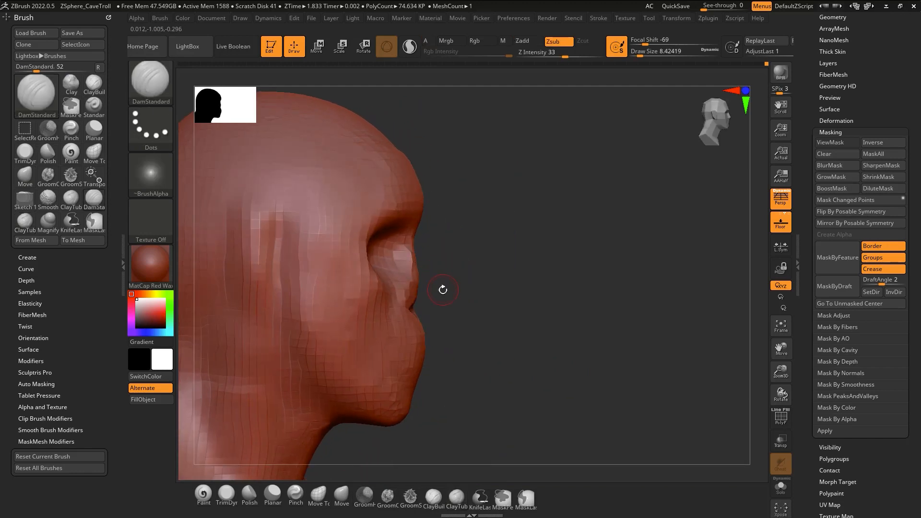
pyautogui.press('b')
pyautogui.press('m')
pyautogui.press('v')
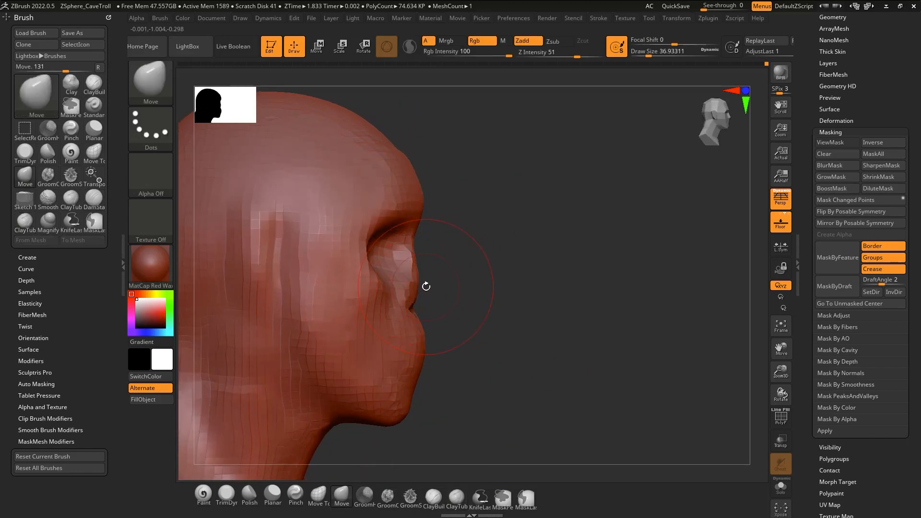
pyautogui.moveTo(420, 283)
pyautogui.mouseDown()
pyautogui.moveTo(438, 291)
pyautogui.moveTo(445, 283)
pyautogui.moveTo(436, 288)
pyautogui.moveTo(414, 242)
pyautogui.mouseUp()
# Refine the nose tip and its underside with the Move brush, reducing the draw size to about 27
pyautogui.press('s')
pyautogui.press('s')
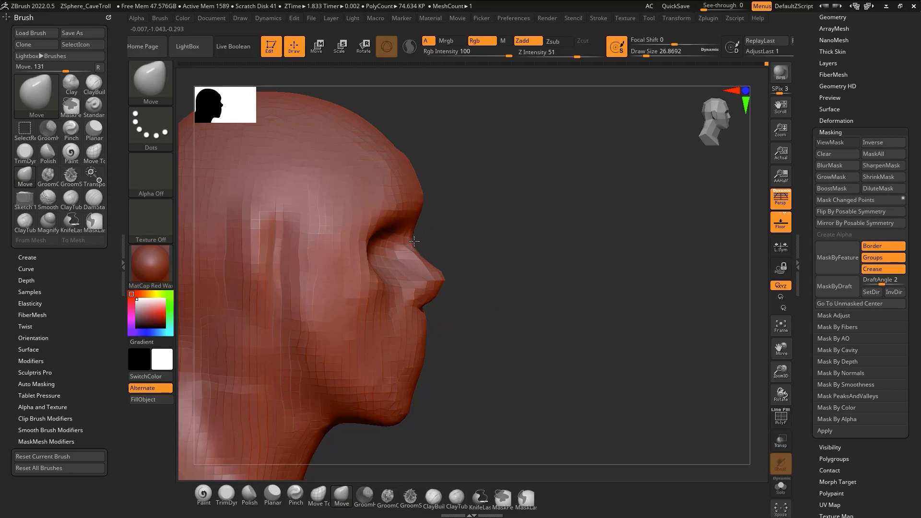
pyautogui.moveTo(432, 308); pyautogui.dragTo(421, 325)
pyautogui.moveTo(442, 279)
pyautogui.mouseDown()
pyautogui.moveTo(475, 276)
pyautogui.moveTo(479, 266)
pyautogui.moveTo(445, 251)
pyautogui.moveTo(444, 336)
pyautogui.moveTo(448, 307)
pyautogui.moveTo(479, 303)
pyautogui.moveTo(448, 312)
pyautogui.moveTo(451, 288)
pyautogui.moveTo(437, 270)
pyautogui.mouseUp()
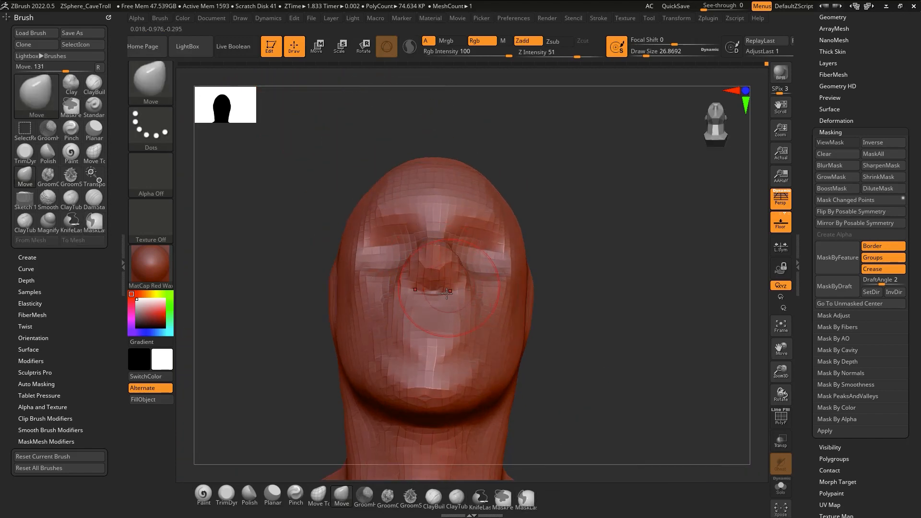
# Carve the nostrils under the nose with DamStandard at a draw size of about 8 and remesh the sculpt
pyautogui.moveTo(447, 293)
pyautogui.mouseDown(button='right')
pyautogui.moveTo(464, 329)
pyautogui.moveTo(425, 277)
pyautogui.moveTo(431, 286)
pyautogui.mouseUp(button='right')
pyautogui.press('b')
pyautogui.press('d')
pyautogui.press('s')
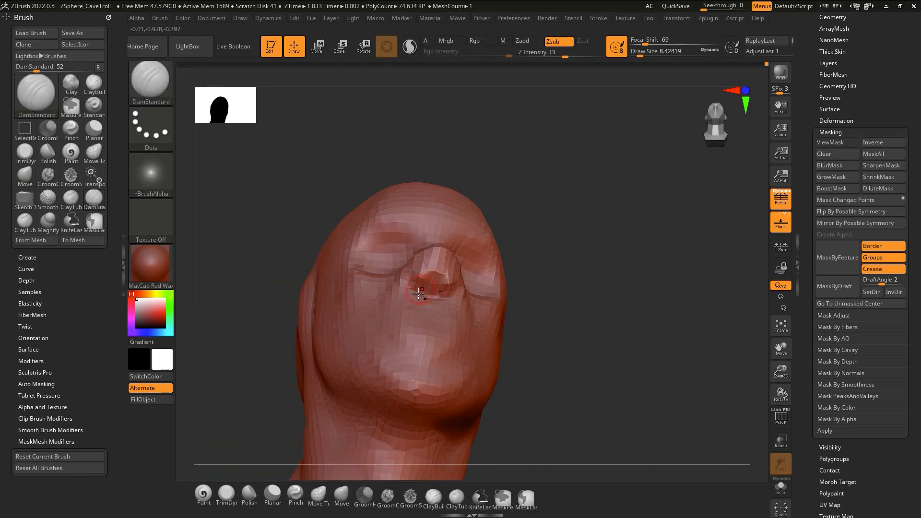
pyautogui.moveTo(412, 297); pyautogui.dragTo(402, 325, button='right')
pyautogui.press('ctrl')
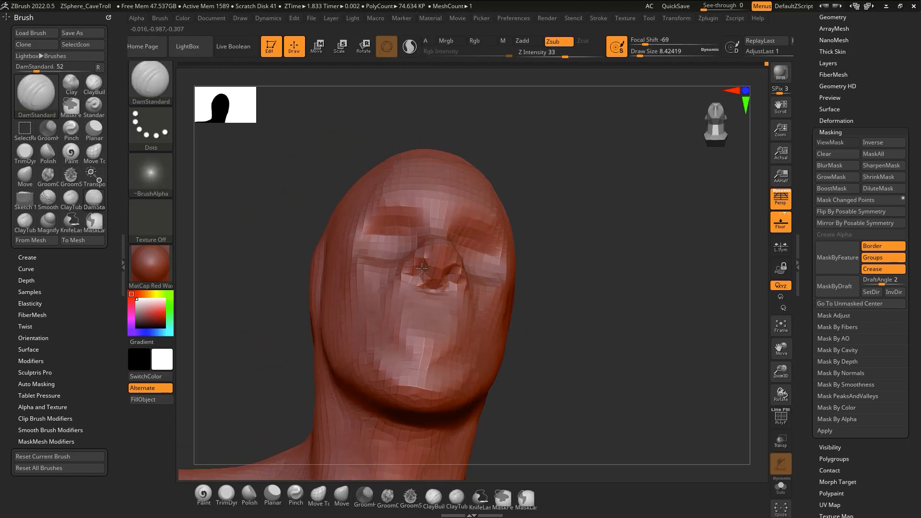
pyautogui.moveTo(405, 302); pyautogui.dragTo(411, 355, button='right')
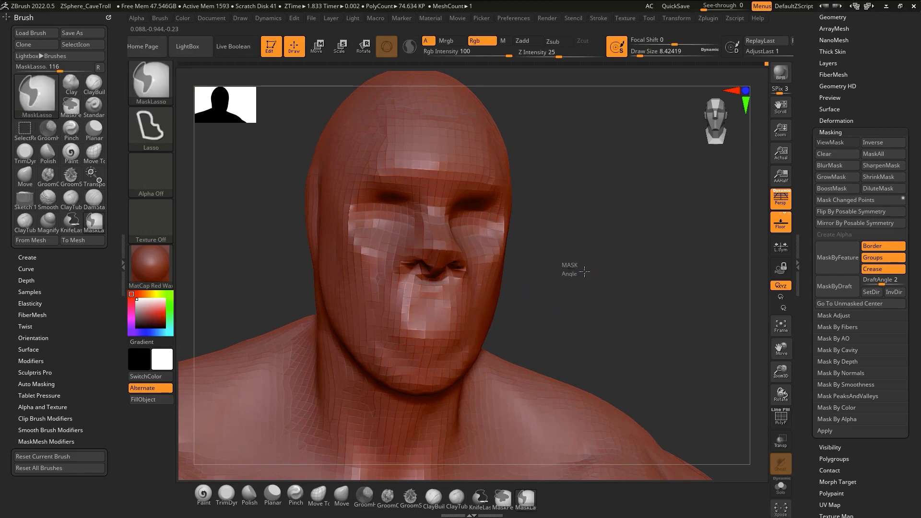
# Cut the edge of the nostril wing with DamStandard and smooth the cheek beside it
pyautogui.moveTo(500, 331); pyautogui.dragTo(472, 277, button='right')
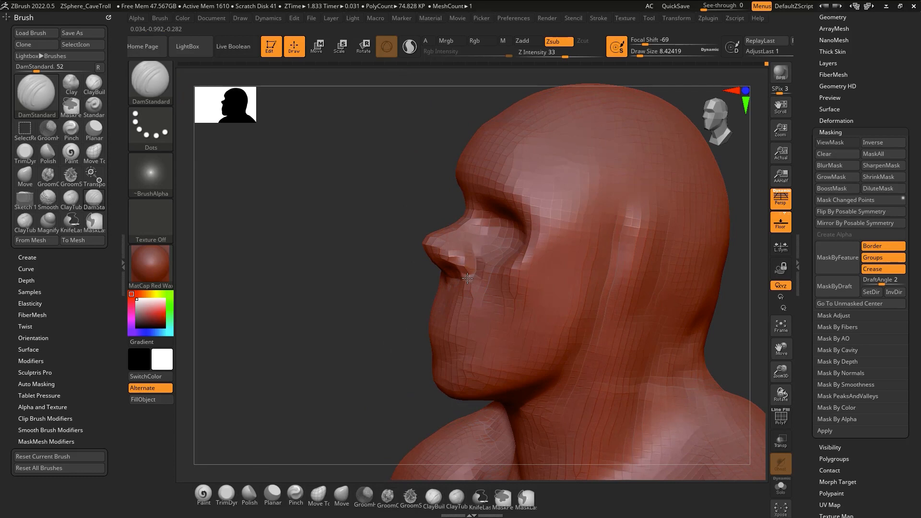
pyautogui.press('shift')
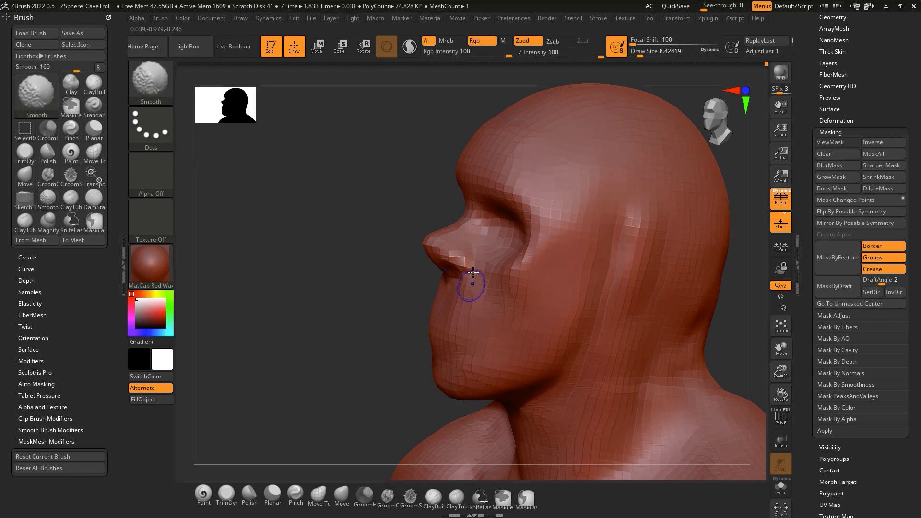
pyautogui.moveTo(473, 272); pyautogui.dragTo(500, 288, button='right')
pyautogui.moveTo(473, 326)
pyautogui.mouseDown(button='right')
pyautogui.moveTo(498, 341)
pyautogui.moveTo(456, 347)
pyautogui.moveTo(481, 334)
pyautogui.mouseUp(button='right')
# Reshape the mouth and chin profile with the Move brush at a draw size of about 27
pyautogui.press('b')
pyautogui.press('m')
pyautogui.press('v')
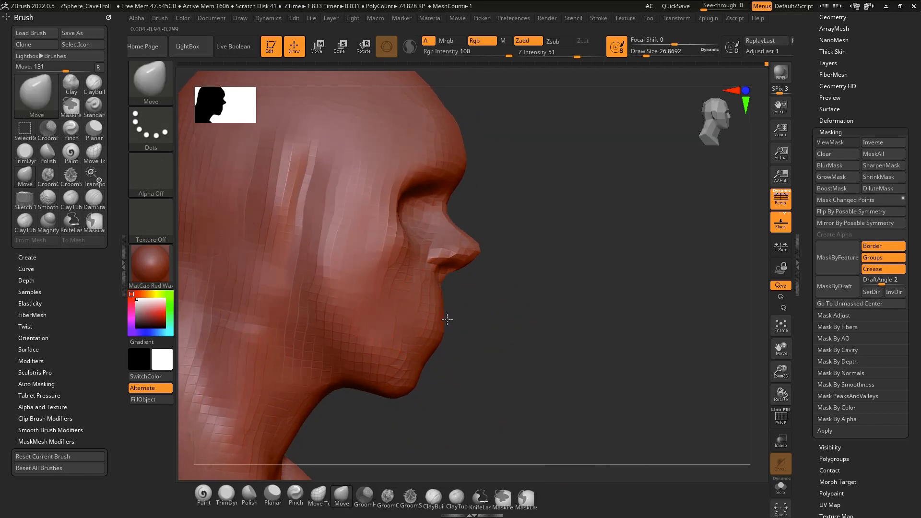
pyautogui.moveTo(462, 333); pyautogui.dragTo(439, 325, button='right')
pyautogui.moveTo(439, 325)
pyautogui.keyDown('shift'); pyautogui.mouseDown()
pyautogui.moveTo(426, 312)
pyautogui.moveTo(425, 322)
pyautogui.moveTo(420, 307)
pyautogui.mouseUp(); pyautogui.keyUp('shift')
pyautogui.moveTo(419, 307)
pyautogui.mouseDown(button='right')
pyautogui.moveTo(487, 380)
pyautogui.moveTo(471, 383)
pyautogui.moveTo(643, 206)
pyautogui.moveTo(520, 327)
pyautogui.mouseUp(button='right')
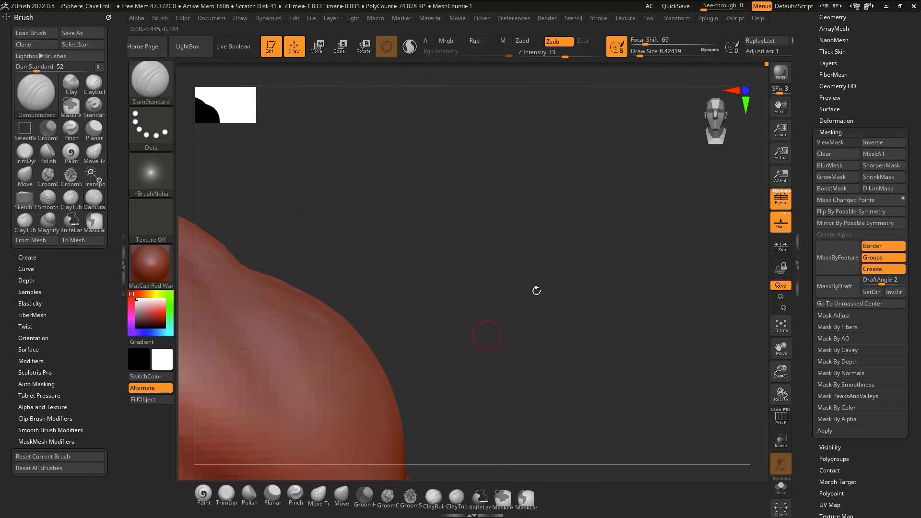
# Cut the mouth opening across the face with DamStandard at a draw size of about 8
pyautogui.keyDown('alt'); pyautogui.moveTo(405, 355); pyautogui.dragTo(720, 269, button='right'); pyautogui.keyUp('alt')
pyautogui.keyDown('alt'); pyautogui.moveTo(477, 269); pyautogui.dragTo(525, 329, button='right'); pyautogui.keyUp('alt')
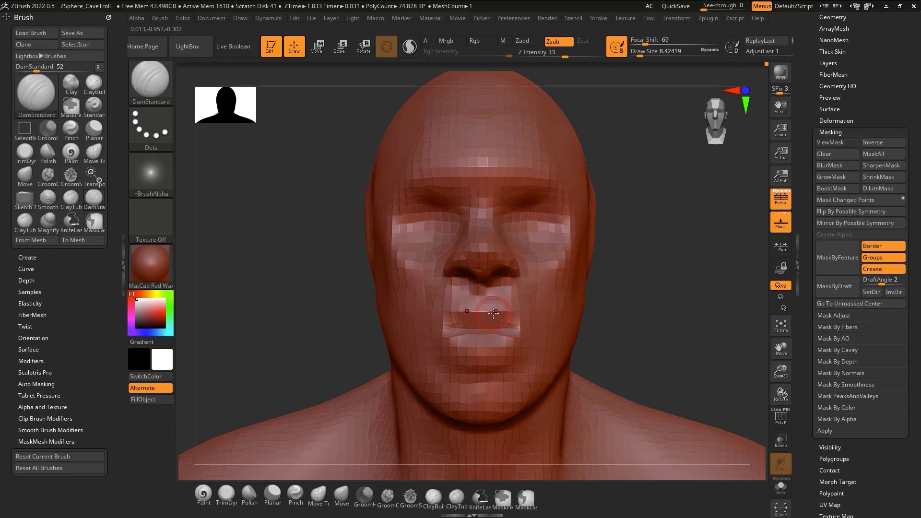
pyautogui.moveTo(494, 313); pyautogui.dragTo(454, 307, button='right')
pyautogui.rightClick(453, 323)
# Build up the lips, mouth corners and chin with ClayTubesConstant, reducing the draw size to about 7
pyautogui.press('2')
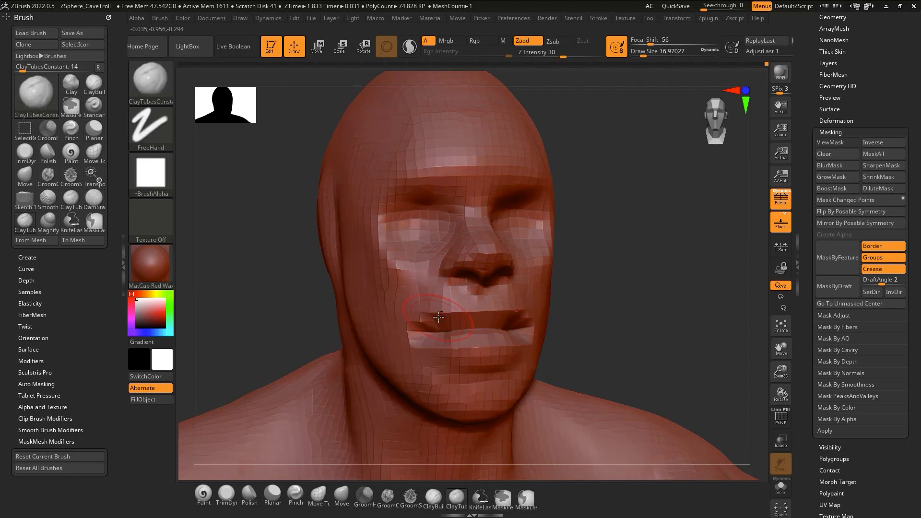
pyautogui.press('s')
pyautogui.moveTo(439, 318); pyautogui.dragTo(434, 318)
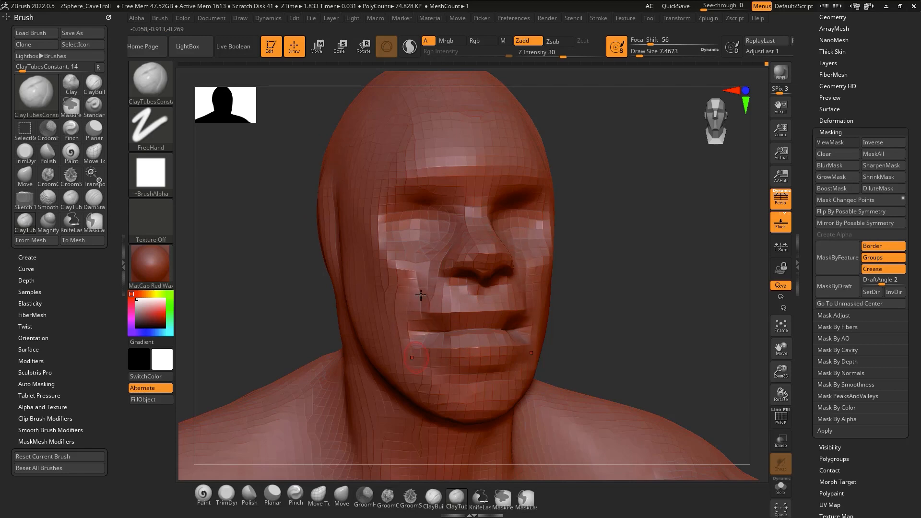
pyautogui.moveTo(436, 299)
pyautogui.mouseDown(button='right')
pyautogui.moveTo(532, 302)
pyautogui.moveTo(432, 299)
pyautogui.mouseUp(button='right')
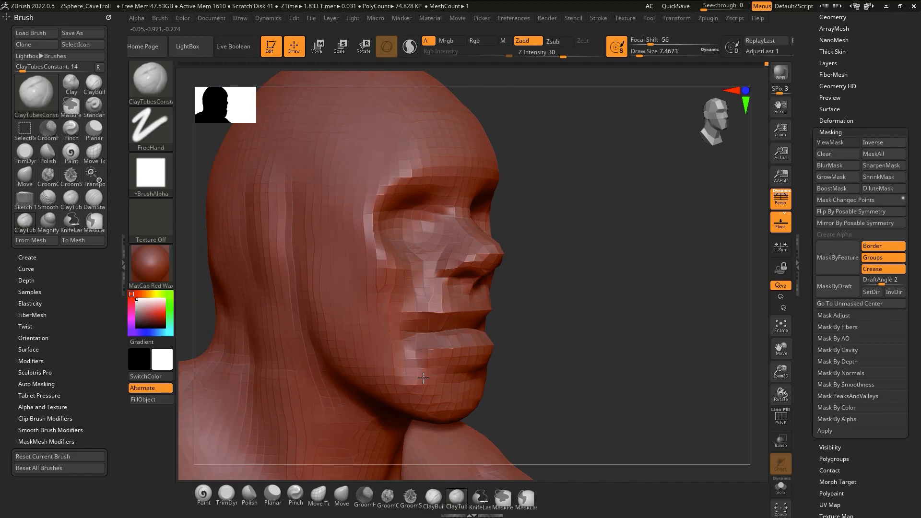
pyautogui.moveTo(416, 347); pyautogui.dragTo(438, 359, button='right')
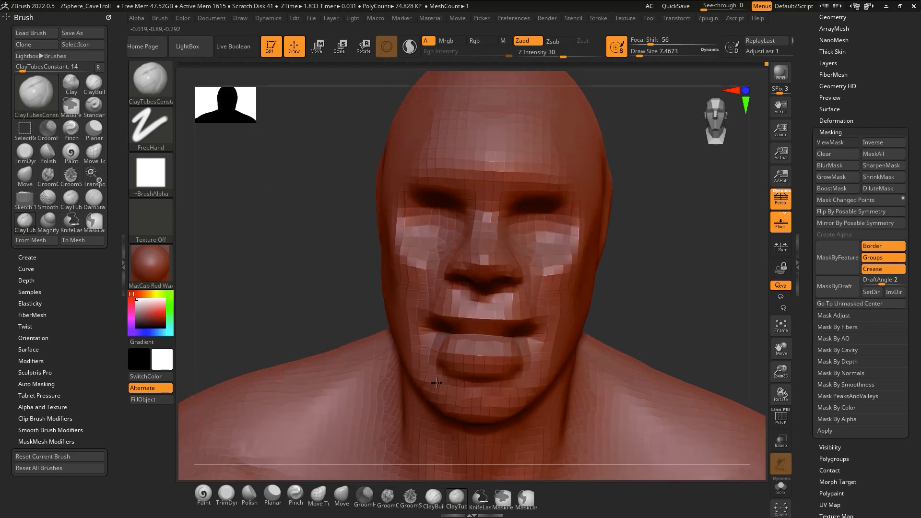
pyautogui.moveTo(454, 321)
pyautogui.mouseDown(button='right')
pyautogui.moveTo(499, 305)
pyautogui.moveTo(505, 312)
pyautogui.moveTo(487, 319)
pyautogui.moveTo(500, 313)
pyautogui.mouseUp(button='right')
# Adjust the lip and chin profile and the front shape of the jaw with the Move brush at a draw size of about 27
pyautogui.press('b')
pyautogui.press('m')
pyautogui.press('v')
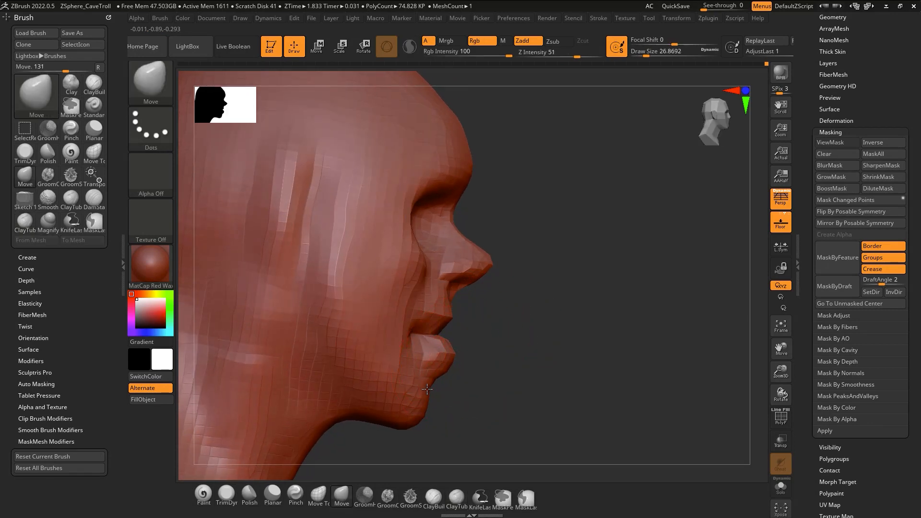
pyautogui.moveTo(458, 342); pyautogui.dragTo(419, 320, button='right')
pyautogui.click(720, 118)
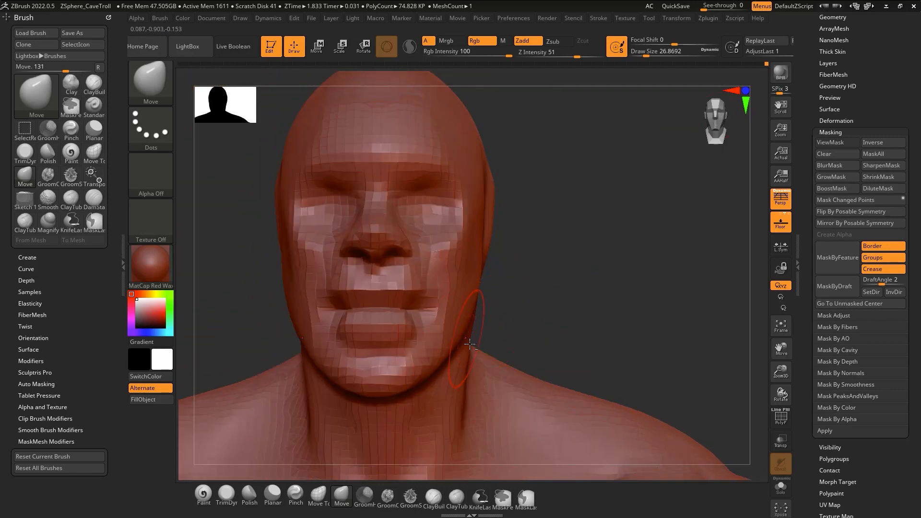
pyautogui.moveTo(470, 343); pyautogui.dragTo(536, 338, button='right')
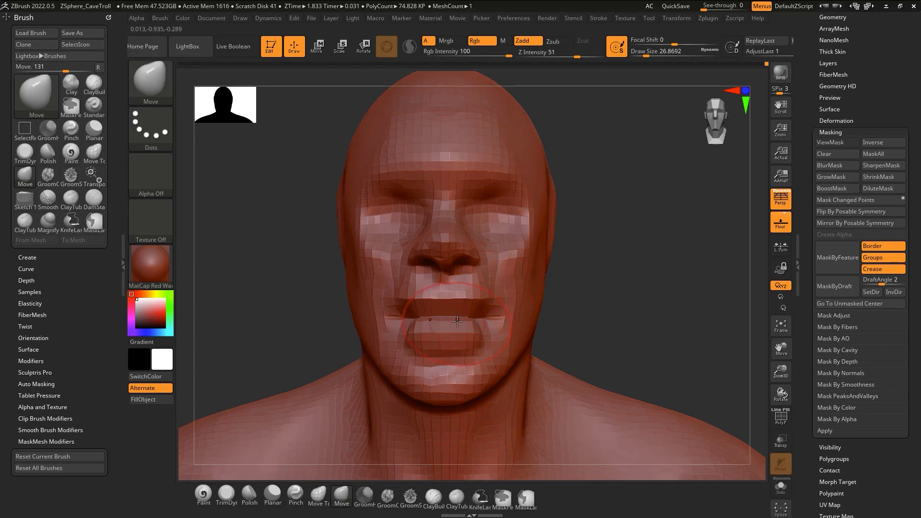
# Mask the face from the brows to the upper lip with MaskLasso and reposition the lower lip and jaw with the Move brush
pyautogui.press('ctrl')
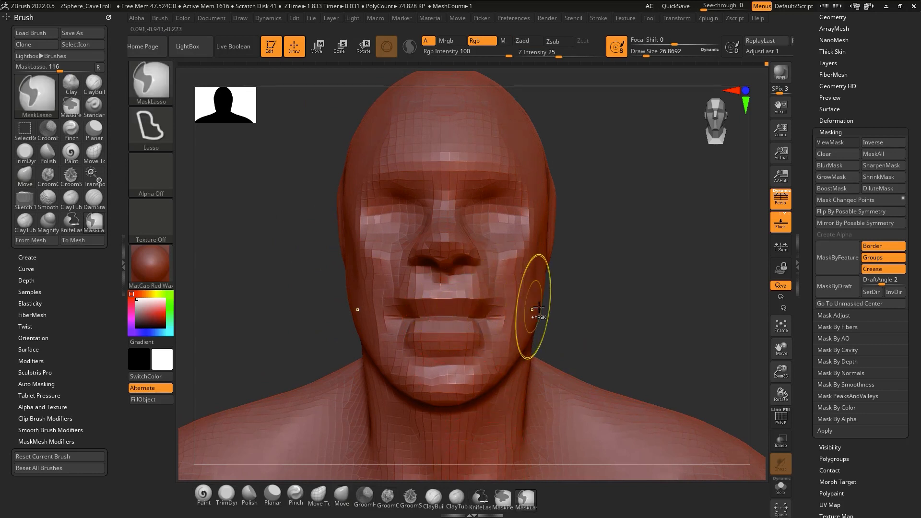
pyautogui.moveTo(532, 311)
pyautogui.keyDown('ctrl'); pyautogui.mouseDown()
pyautogui.moveTo(371, 316)
pyautogui.moveTo(475, 175)
pyautogui.moveTo(602, 269)
pyautogui.moveTo(597, 288)
pyautogui.mouseUp(); pyautogui.keyUp('ctrl')
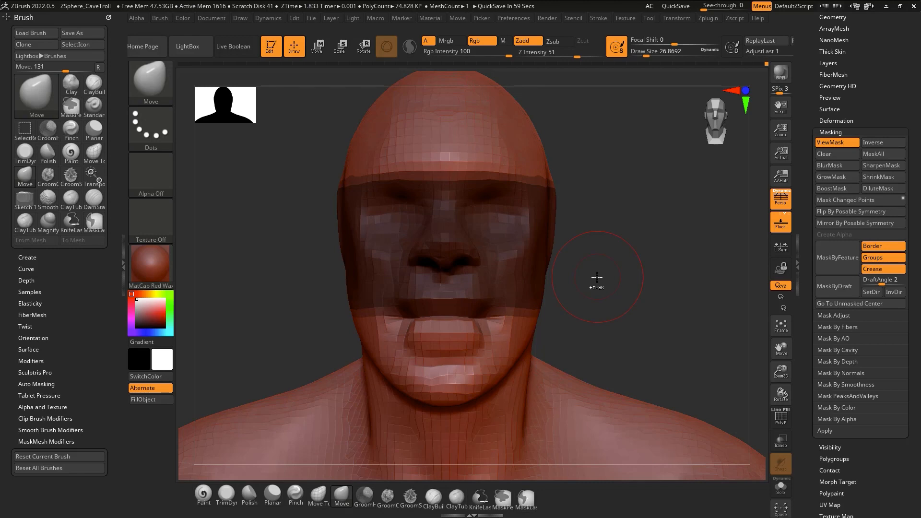
pyautogui.moveTo(597, 277); pyautogui.dragTo(485, 364)
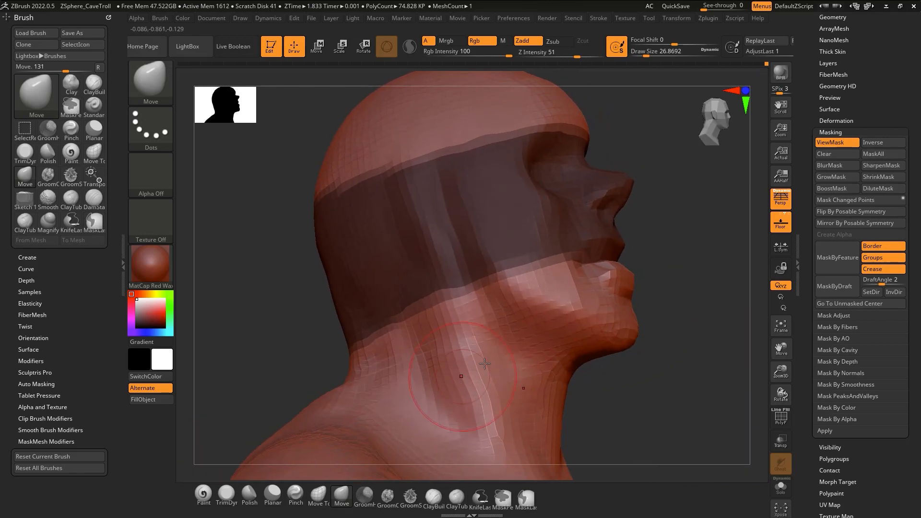
pyautogui.moveTo(595, 367); pyautogui.dragTo(566, 374)
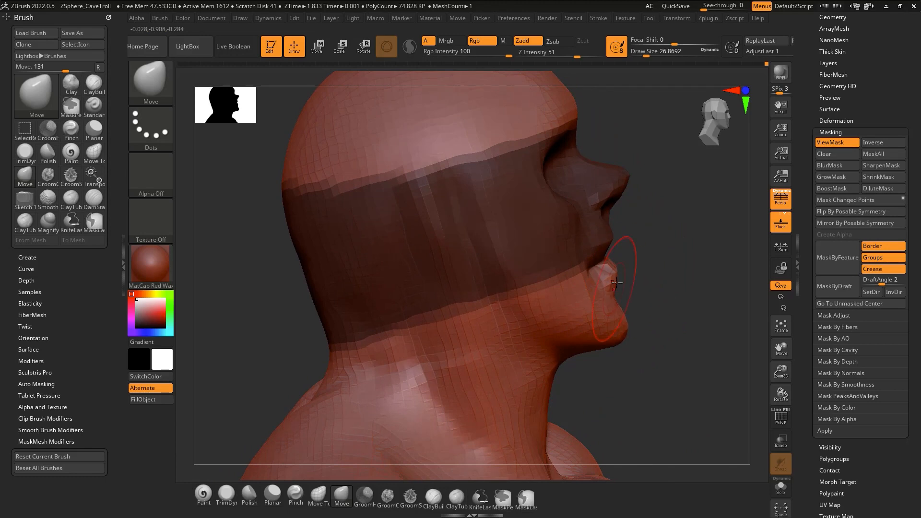
pyautogui.moveTo(639, 273); pyautogui.dragTo(617, 321)
# Build up the chin and the area around the lower lip with ClayTubesConstant at a draw size of about 7
pyautogui.moveTo(617, 320)
pyautogui.keyDown('alt'); pyautogui.mouseDown(button='right')
pyautogui.moveTo(599, 365)
pyautogui.moveTo(426, 331)
pyautogui.moveTo(435, 327)
pyautogui.mouseUp(button='right'); pyautogui.keyUp('alt')
pyautogui.press('b')
pyautogui.press('c')
pyautogui.press('t')
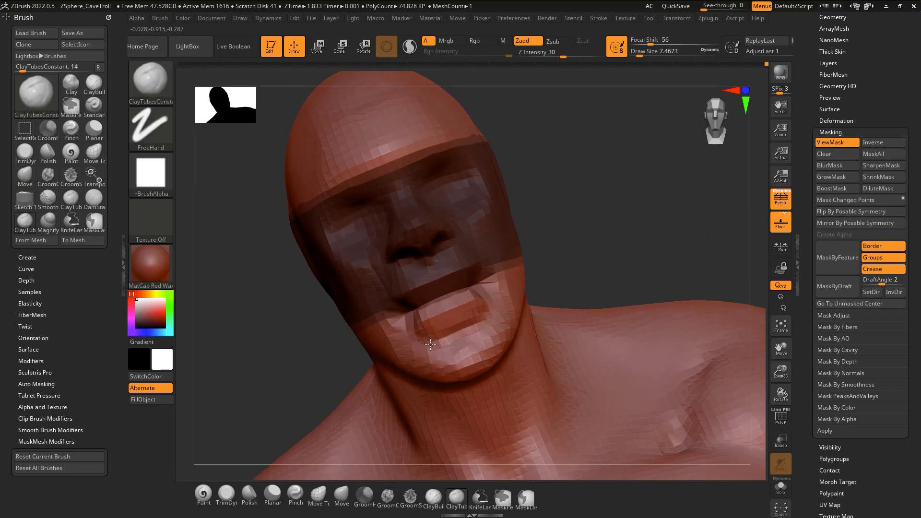
pyautogui.moveTo(434, 345); pyautogui.dragTo(418, 326, button='right')
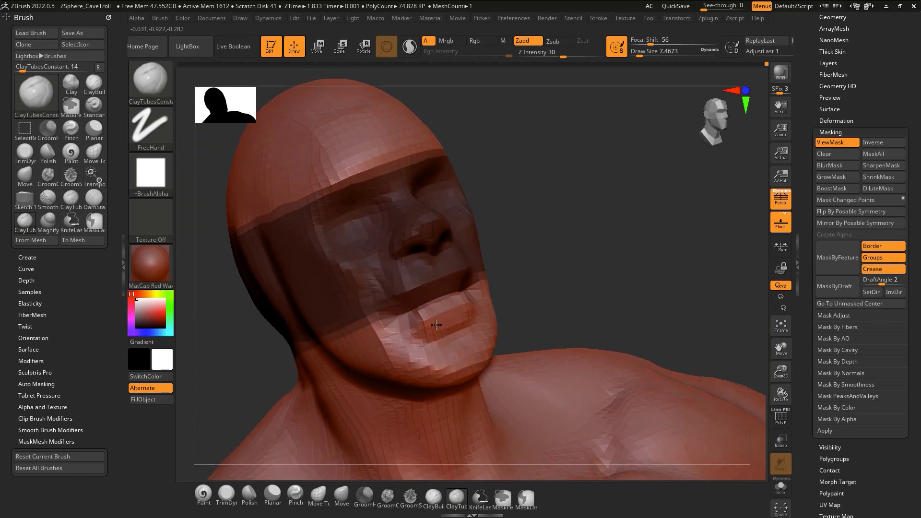
pyautogui.moveTo(471, 300)
pyautogui.mouseDown(button='right')
pyautogui.moveTo(485, 298)
pyautogui.moveTo(422, 321)
pyautogui.moveTo(441, 320)
pyautogui.mouseUp(button='right')
# Define the lower lip's edge and corners with DamStandard at a draw size of about 8
pyautogui.press('b')
pyautogui.press('d')
pyautogui.press('s')
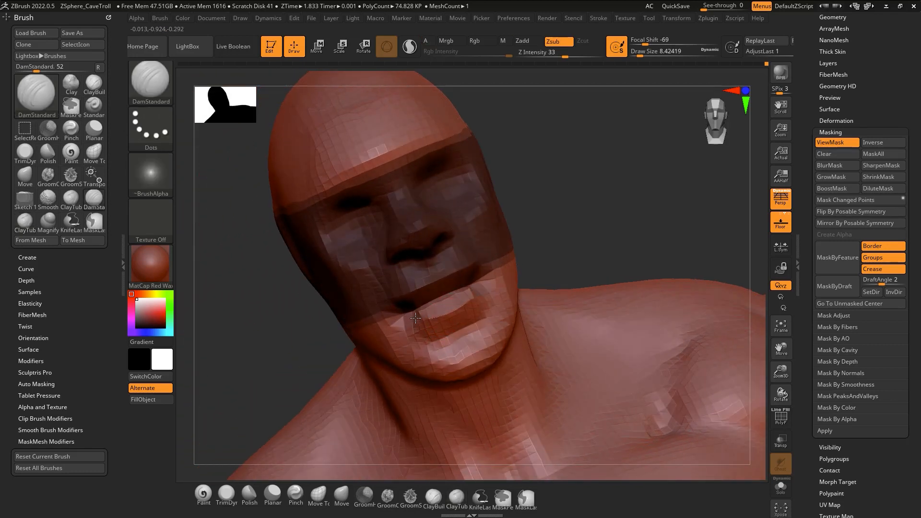
pyautogui.moveTo(478, 286)
pyautogui.mouseDown(button='right')
pyautogui.moveTo(453, 314)
pyautogui.moveTo(461, 304)
pyautogui.moveTo(458, 324)
pyautogui.moveTo(448, 325)
pyautogui.moveTo(478, 282)
pyautogui.mouseUp(button='right')
# Push the lower lip and chin profile into shape with the Move brush at a draw size of about 27
pyautogui.press('b')
pyautogui.press('m')
pyautogui.press('v')
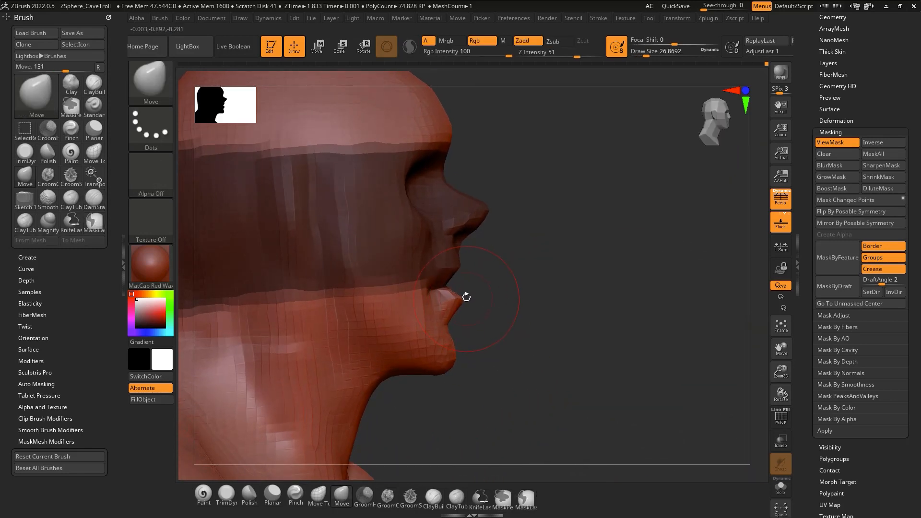
pyautogui.moveTo(463, 344)
pyautogui.keyDown('shift'); pyautogui.mouseDown()
pyautogui.moveTo(483, 344)
pyautogui.moveTo(481, 328)
pyautogui.mouseUp(); pyautogui.keyUp('shift')
# Add volume to the front of the chin with ClayTubesConstant at a draw size of about 7 and smooth it
pyautogui.press('b')
pyautogui.press('c')
pyautogui.press('t')
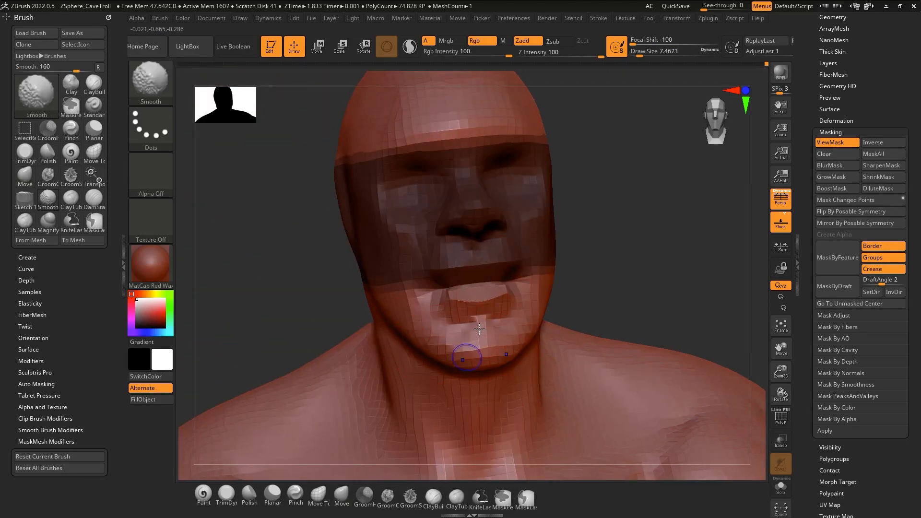
pyautogui.moveTo(479, 333); pyautogui.dragTo(531, 323, button='right')
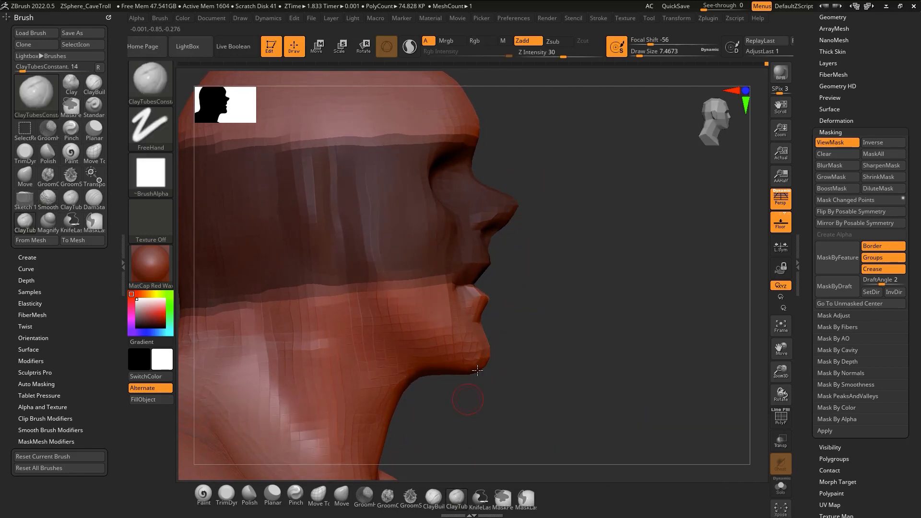
# Pull the chin tip back in profile with the Move brush at a draw size of about 27
pyautogui.press('b')
pyautogui.press('m')
pyautogui.press('v')
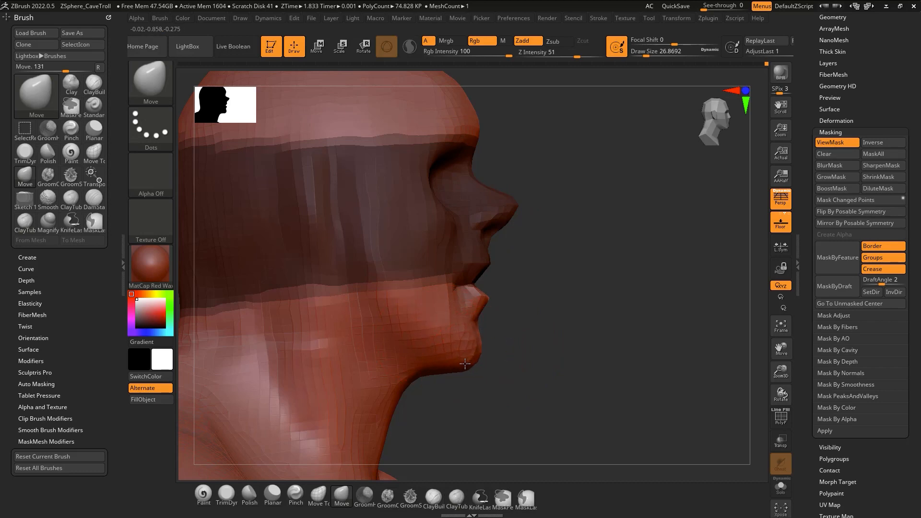
pyautogui.moveTo(465, 376)
pyautogui.mouseDown(button='right')
pyautogui.moveTo(504, 324)
pyautogui.moveTo(467, 307)
pyautogui.moveTo(480, 290)
pyautogui.moveTo(478, 311)
pyautogui.moveTo(522, 297)
pyautogui.moveTo(500, 288)
pyautogui.moveTo(500, 295)
pyautogui.mouseUp(button='right')
# Adjust the lower lip's rim from below with the Move brush, reducing the draw size to about 6.6
pyautogui.press('b')
pyautogui.press('c')
pyautogui.press('t')
pyautogui.press('b')
pyautogui.press('m')
pyautogui.press('v')
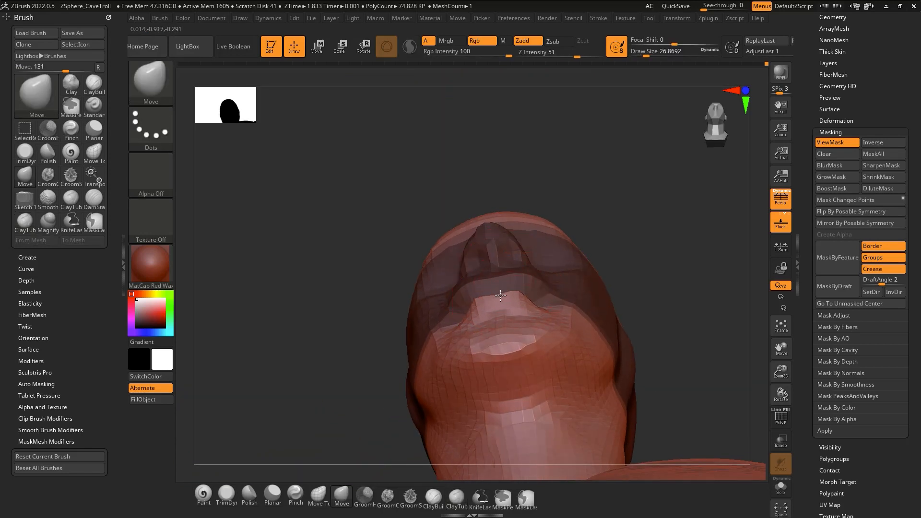
pyautogui.press('s')
pyautogui.moveTo(506, 298)
pyautogui.mouseDown()
pyautogui.moveTo(516, 301)
pyautogui.moveTo(507, 301)
pyautogui.mouseUp()
pyautogui.moveTo(506, 301); pyautogui.dragTo(501, 291, button='right')
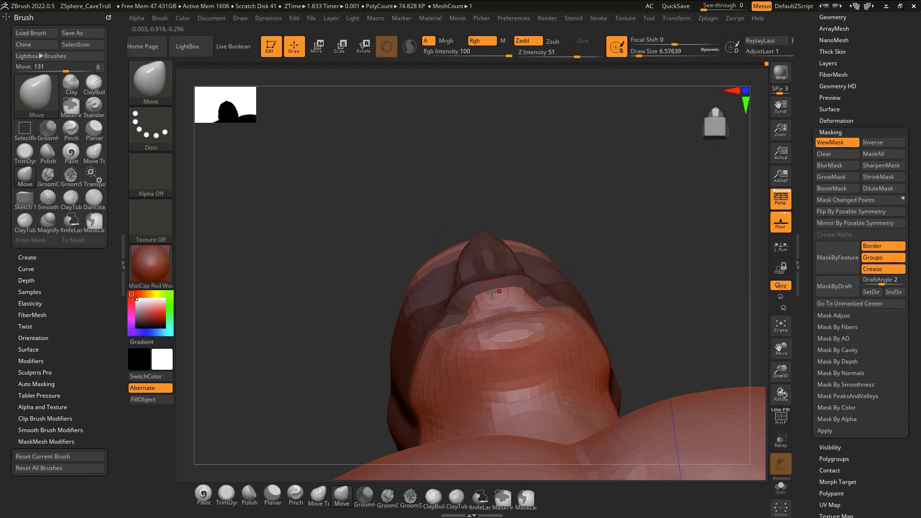
pyautogui.moveTo(520, 325); pyautogui.dragTo(563, 417, button='right')
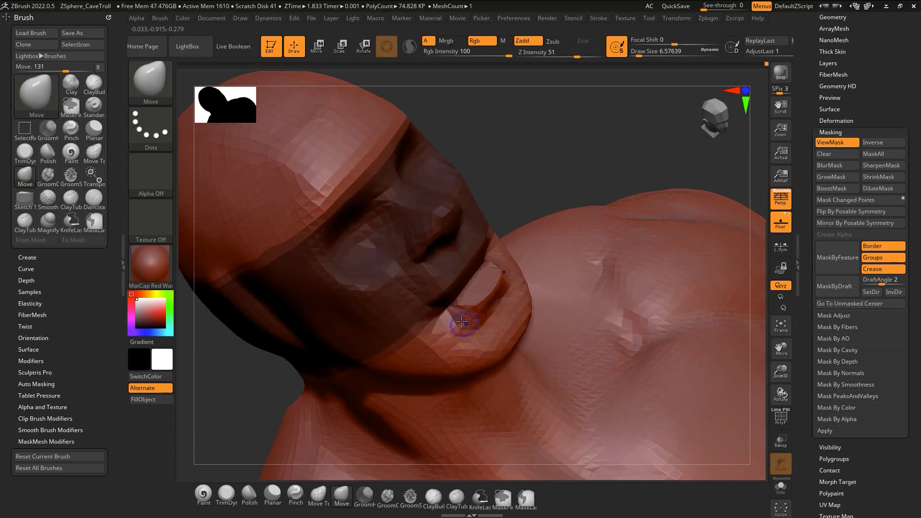
# Smooth the lower lip's corner and build up the surrounding lip and chin with ClayTubesConstant at a draw size of about 7
pyautogui.press('shift')
pyautogui.moveTo(458, 312)
pyautogui.mouseDown(button='right')
pyautogui.moveTo(596, 243)
pyautogui.moveTo(598, 229)
pyautogui.moveTo(538, 230)
pyautogui.moveTo(473, 288)
pyautogui.mouseUp(button='right')
pyautogui.press('1')
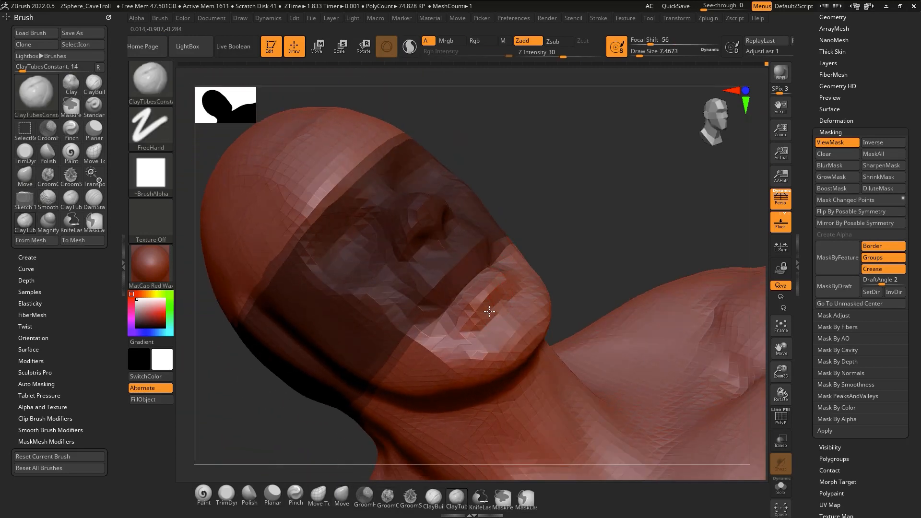
pyautogui.moveTo(511, 283)
pyautogui.mouseDown(button='right')
pyautogui.moveTo(520, 269)
pyautogui.moveTo(468, 328)
pyautogui.moveTo(504, 273)
pyautogui.moveTo(452, 349)
pyautogui.moveTo(508, 334)
pyautogui.mouseUp(button='right')
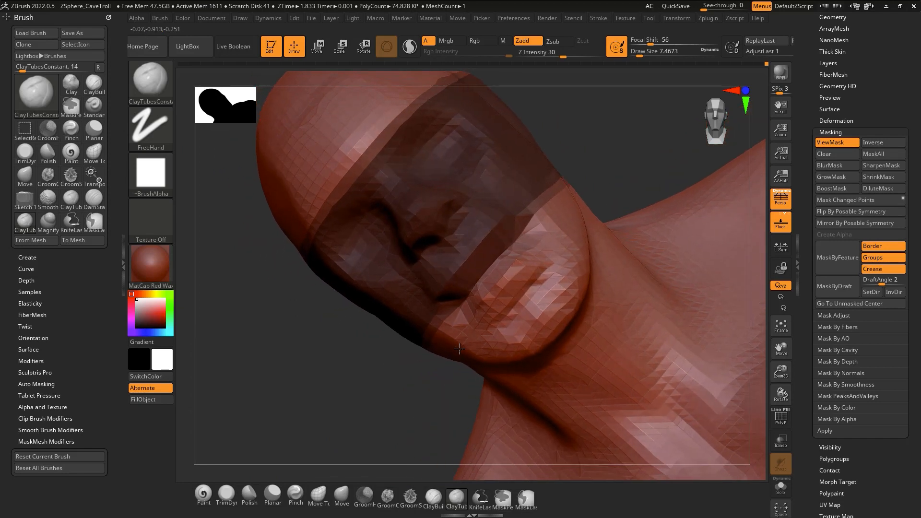
# Invert the face mask and pull the upper lip forward in profile with the Move brush at a draw size of about 27
pyautogui.moveTo(604, 286); pyautogui.dragTo(673, 188, button='right')
pyautogui.moveTo(628, 320); pyautogui.dragTo(506, 447, button='right')
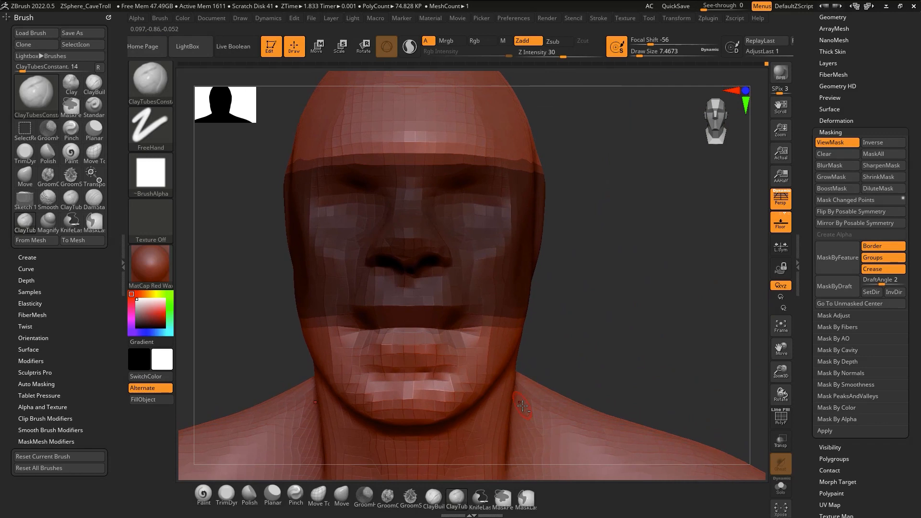
pyautogui.click(883, 142)
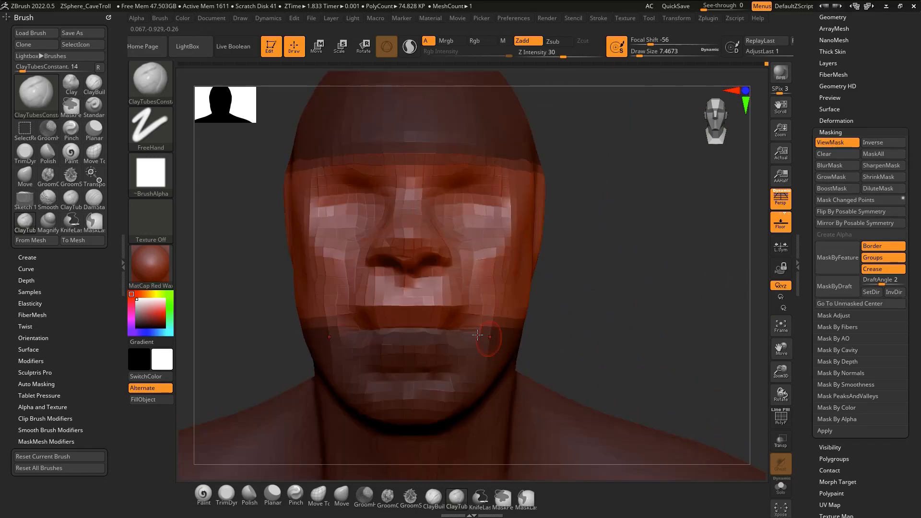
pyautogui.moveTo(478, 335)
pyautogui.mouseDown(button='right')
pyautogui.moveTo(490, 344)
pyautogui.moveTo(508, 334)
pyautogui.moveTo(498, 322)
pyautogui.moveTo(486, 331)
pyautogui.mouseUp(button='right')
pyautogui.press('b')
pyautogui.press('m')
pyautogui.press('v')
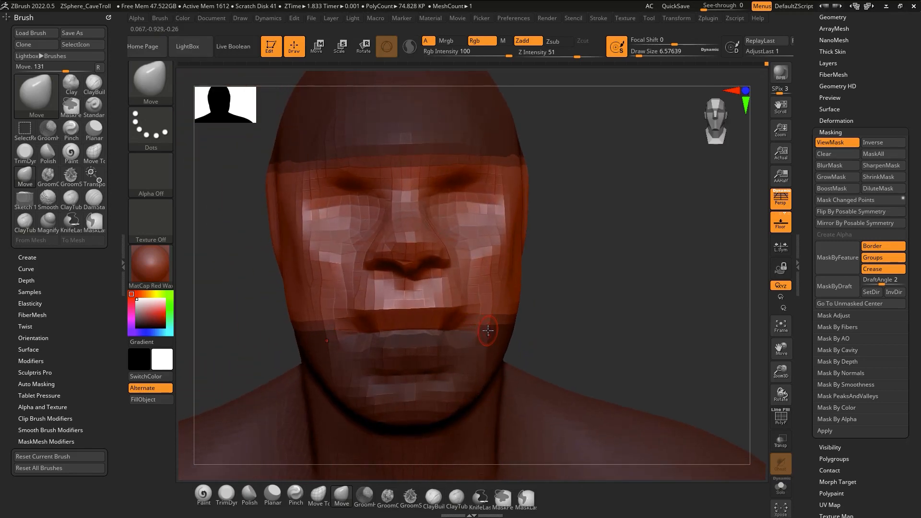
pyautogui.moveTo(488, 331); pyautogui.dragTo(515, 343, button='right')
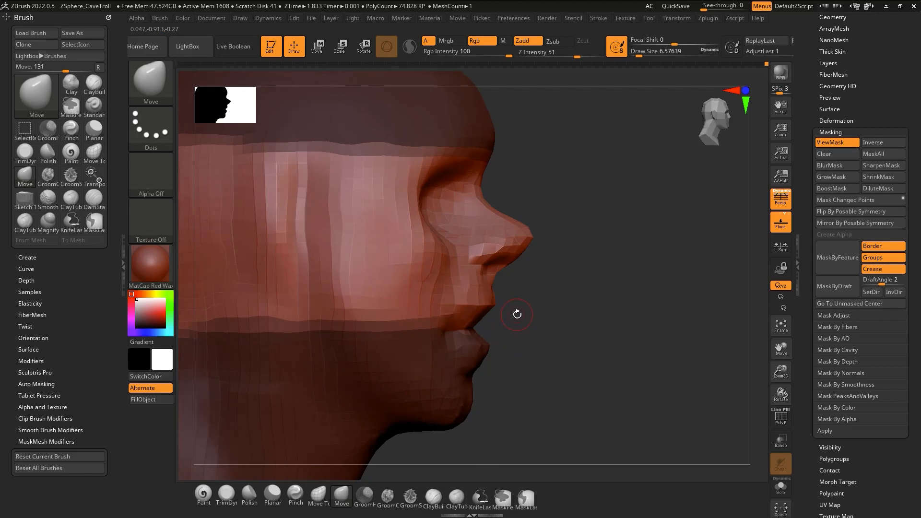
pyautogui.press('s')
pyautogui.moveTo(510, 315); pyautogui.dragTo(513, 314)
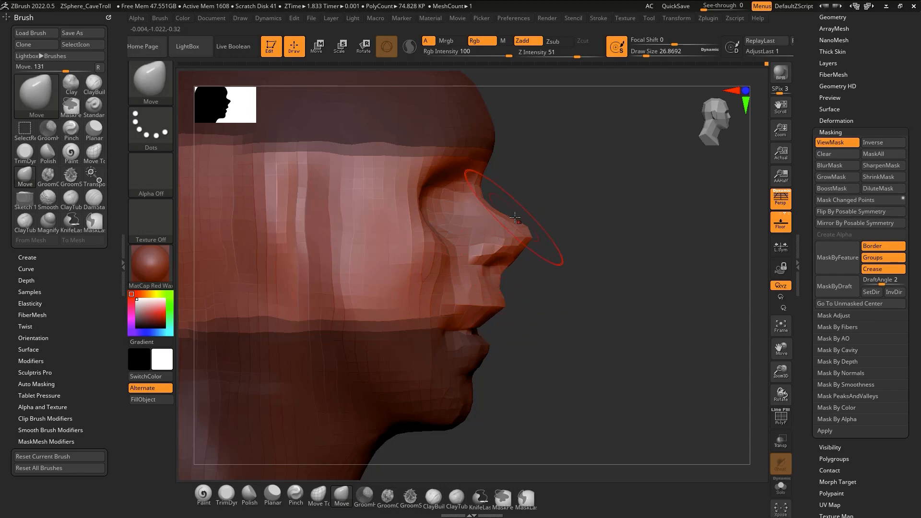
# Reshape the nose bridge and the underside of the nose in profile with the Move brush
pyautogui.moveTo(516, 219); pyautogui.dragTo(508, 219)
pyautogui.moveTo(519, 250); pyautogui.dragTo(515, 261)
pyautogui.moveTo(516, 293); pyautogui.dragTo(518, 175)
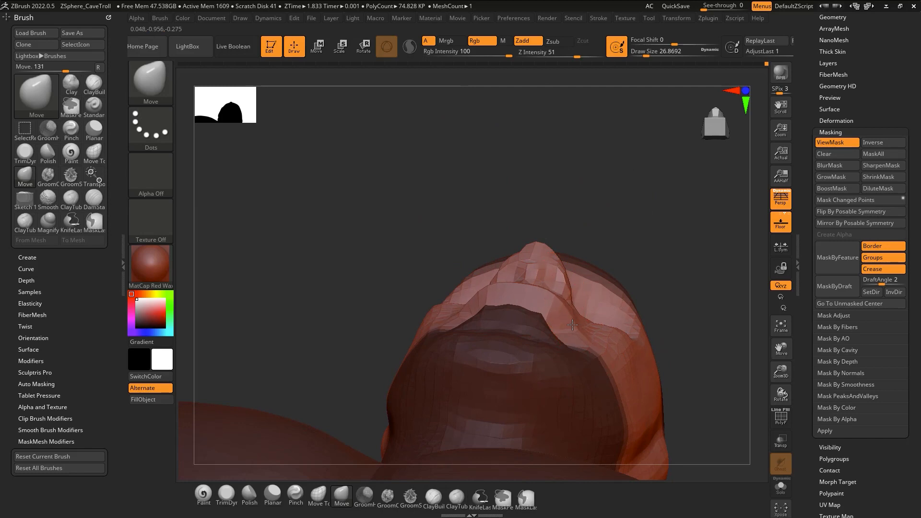
pyautogui.moveTo(559, 302); pyautogui.dragTo(540, 426)
# Clear the mask and pull the nose tip downward in profile with the Move brush
pyautogui.moveTo(540, 427); pyautogui.dragTo(541, 432, button='right')
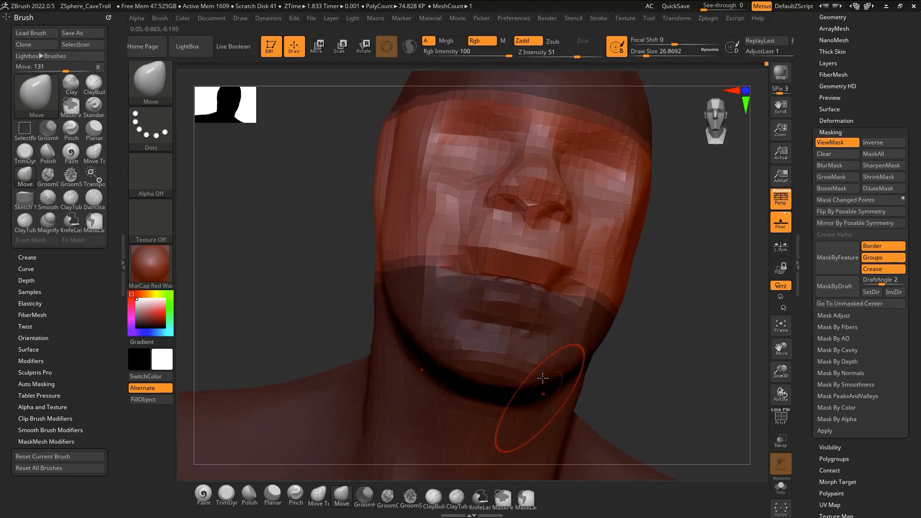
pyautogui.keyDown('ctrl'); pyautogui.moveTo(539, 350); pyautogui.dragTo(529, 288, button='right'); pyautogui.keyUp('ctrl')
pyautogui.moveTo(527, 307)
pyautogui.mouseDown(button='right')
pyautogui.moveTo(527, 344)
pyautogui.moveTo(537, 358)
pyautogui.mouseUp(button='right')
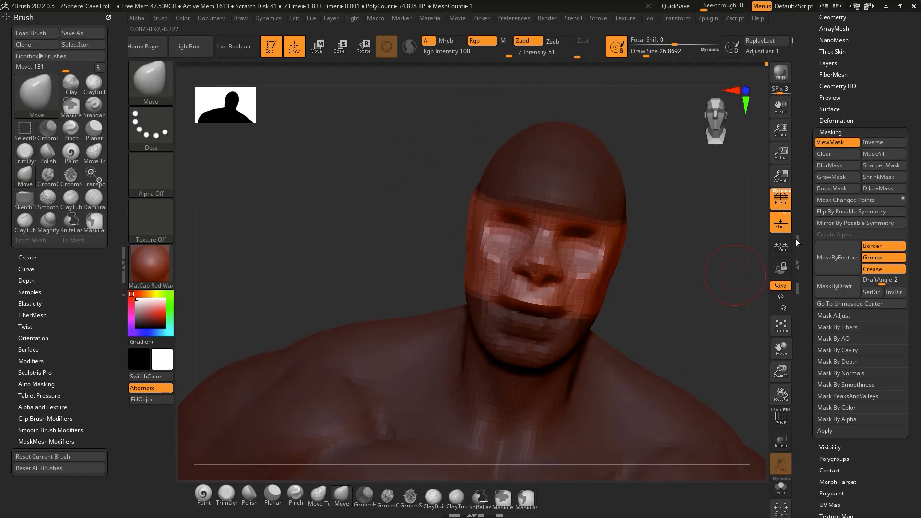
pyautogui.click(830, 142)
pyautogui.moveTo(647, 289); pyautogui.dragTo(679, 160, button='right')
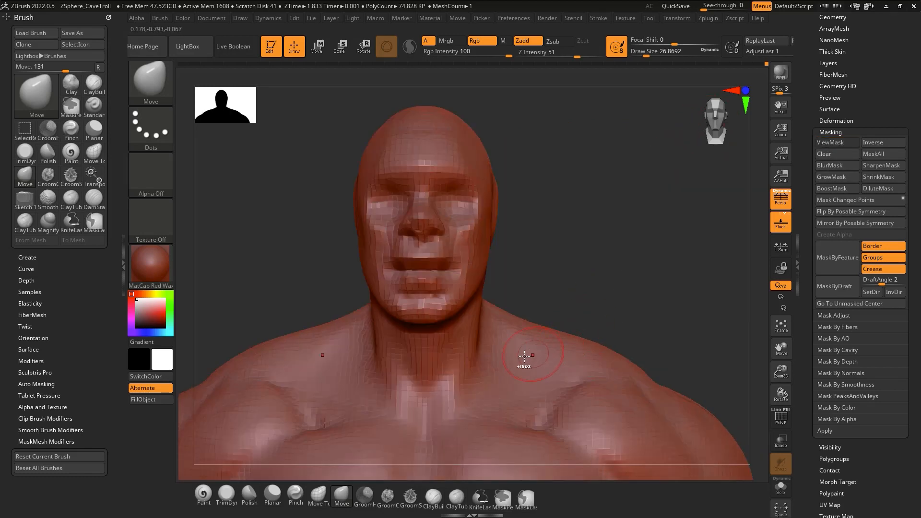
pyautogui.moveTo(526, 359)
pyautogui.keyDown('ctrl'); pyautogui.mouseDown(button='right')
pyautogui.moveTo(513, 318)
pyautogui.moveTo(521, 335)
pyautogui.moveTo(471, 383)
pyautogui.moveTo(446, 366)
pyautogui.mouseUp(button='right'); pyautogui.keyUp('ctrl')
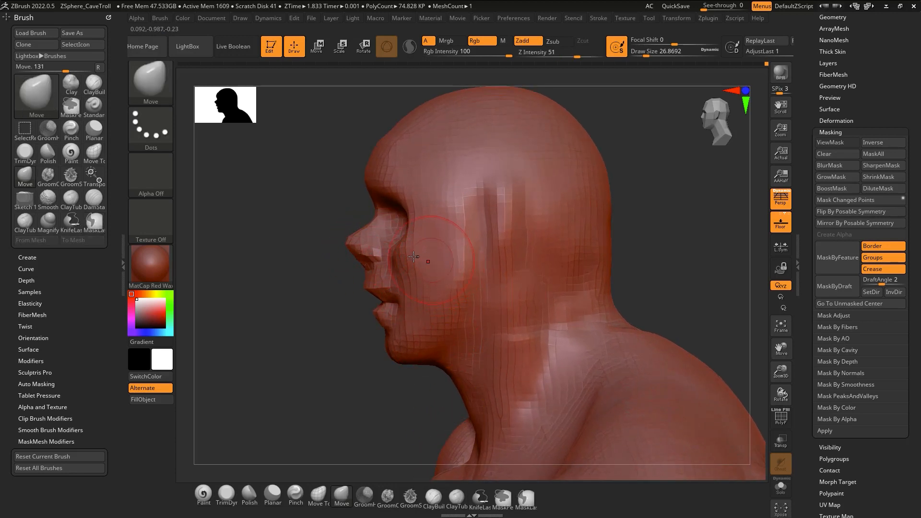
pyautogui.moveTo(356, 243)
pyautogui.mouseDown()
pyautogui.moveTo(353, 258)
pyautogui.moveTo(371, 262)
pyautogui.mouseUp()
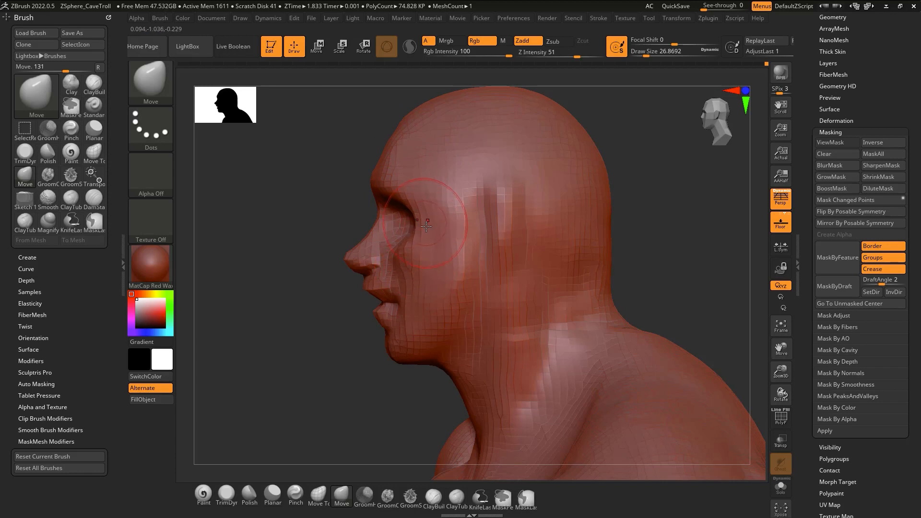
# Build up the side of the forehead above the brow with ClayTubesConstant at a draw size of about 17
pyautogui.moveTo(419, 231)
pyautogui.mouseDown(button='right')
pyautogui.moveTo(534, 253)
pyautogui.moveTo(469, 243)
pyautogui.mouseUp(button='right')
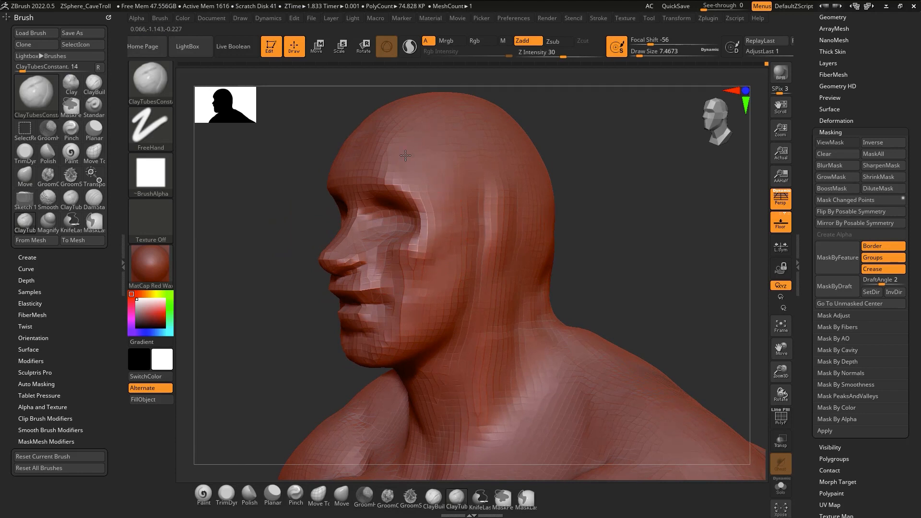
pyautogui.press('s')
pyautogui.moveTo(424, 180); pyautogui.dragTo(460, 181)
pyautogui.moveTo(413, 161)
pyautogui.mouseDown()
pyautogui.moveTo(436, 181)
pyautogui.moveTo(452, 160)
pyautogui.mouseUp()
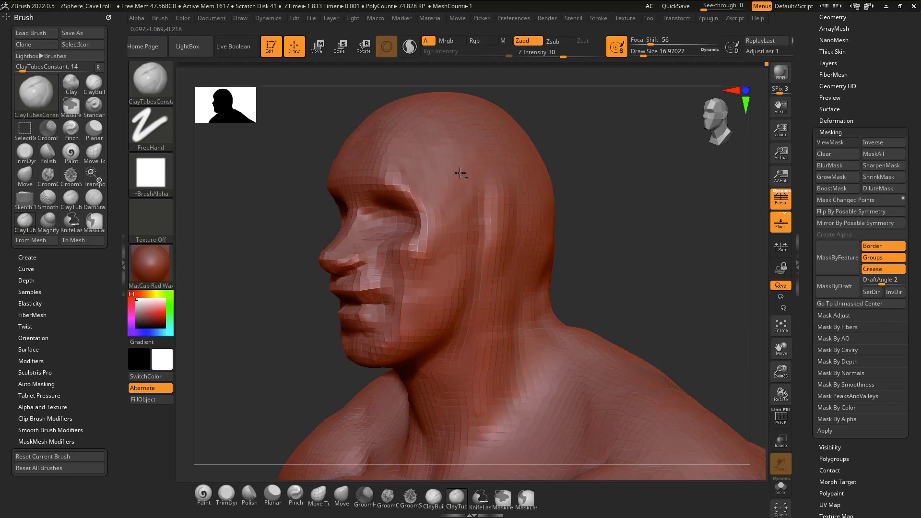
pyautogui.moveTo(432, 194)
pyautogui.mouseDown(button='right')
pyautogui.moveTo(458, 181)
pyautogui.moveTo(448, 167)
pyautogui.mouseUp(button='right')
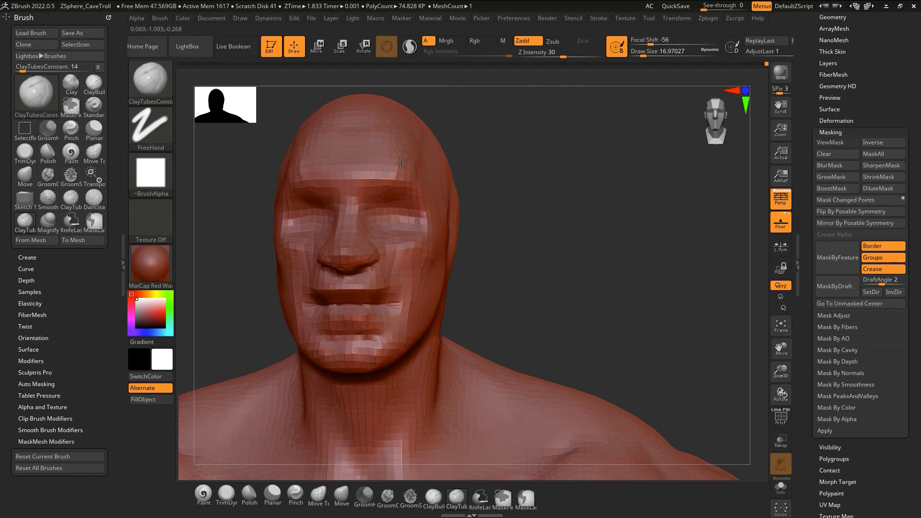
pyautogui.moveTo(416, 158); pyautogui.dragTo(419, 136, button='right')
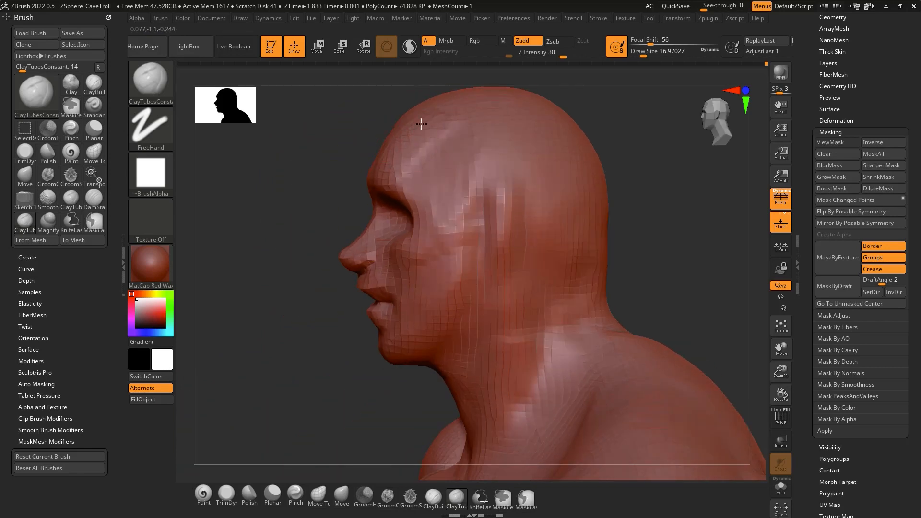
# Extend the clay down the temple beside the eye socket and smooth the temple area
pyautogui.moveTo(434, 199)
pyautogui.mouseDown()
pyautogui.moveTo(449, 181)
pyautogui.moveTo(433, 228)
pyautogui.mouseUp()
pyautogui.moveTo(442, 163)
pyautogui.keyDown('shift'); pyautogui.mouseDown()
pyautogui.moveTo(470, 168)
pyautogui.moveTo(486, 185)
pyautogui.moveTo(473, 190)
pyautogui.moveTo(484, 163)
pyautogui.moveTo(470, 211)
pyautogui.moveTo(448, 204)
pyautogui.moveTo(454, 228)
pyautogui.mouseUp(); pyautogui.keyUp('shift')
pyautogui.moveTo(454, 228)
pyautogui.keyDown('shift'); pyautogui.mouseDown()
pyautogui.moveTo(467, 208)
pyautogui.moveTo(499, 194)
pyautogui.moveTo(510, 169)
pyautogui.mouseUp(); pyautogui.keyUp('shift')
# Add clay from the rear of the cheek down to the jawline with ClayTubesConstant and smooth it
pyautogui.moveTo(510, 168)
pyautogui.mouseDown(button='right')
pyautogui.moveTo(558, 214)
pyautogui.moveTo(470, 291)
pyautogui.mouseUp(button='right')
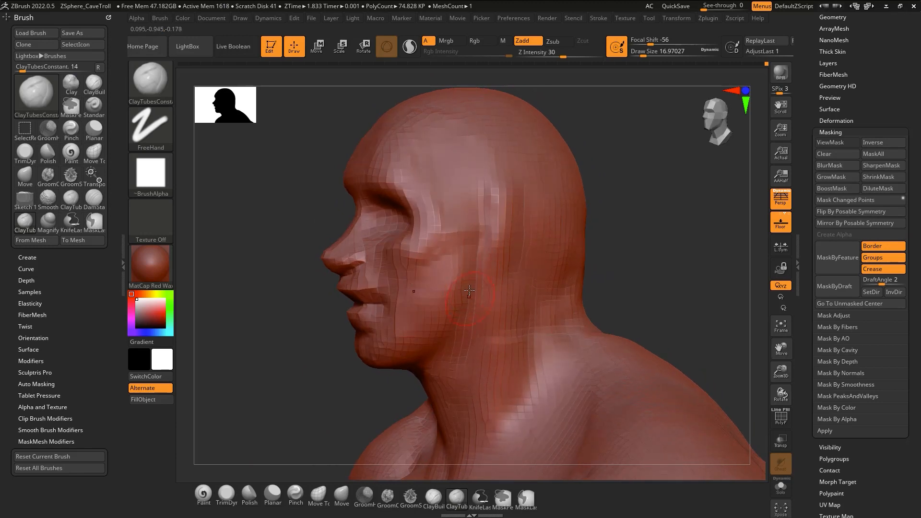
pyautogui.moveTo(465, 285)
pyautogui.mouseDown()
pyautogui.moveTo(443, 282)
pyautogui.moveTo(432, 335)
pyautogui.mouseUp()
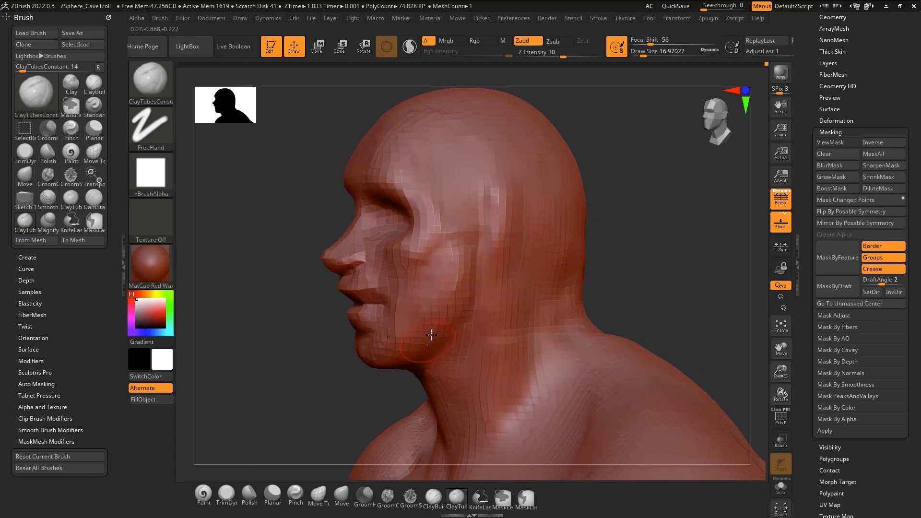
pyautogui.keyDown('shift'); pyautogui.moveTo(513, 276); pyautogui.dragTo(497, 265, button='right'); pyautogui.keyUp('shift')
pyautogui.keyDown('shift'); pyautogui.moveTo(468, 292); pyautogui.dragTo(450, 321); pyautogui.keyUp('shift')
# Push the side of the lower jaw slightly inward from the front with the Move brush at a draw size of about 27
pyautogui.moveTo(451, 321)
pyautogui.mouseDown(button='right')
pyautogui.moveTo(512, 278)
pyautogui.moveTo(498, 298)
pyautogui.mouseUp(button='right')
pyautogui.press('b')
pyautogui.press('m')
pyautogui.press('v')
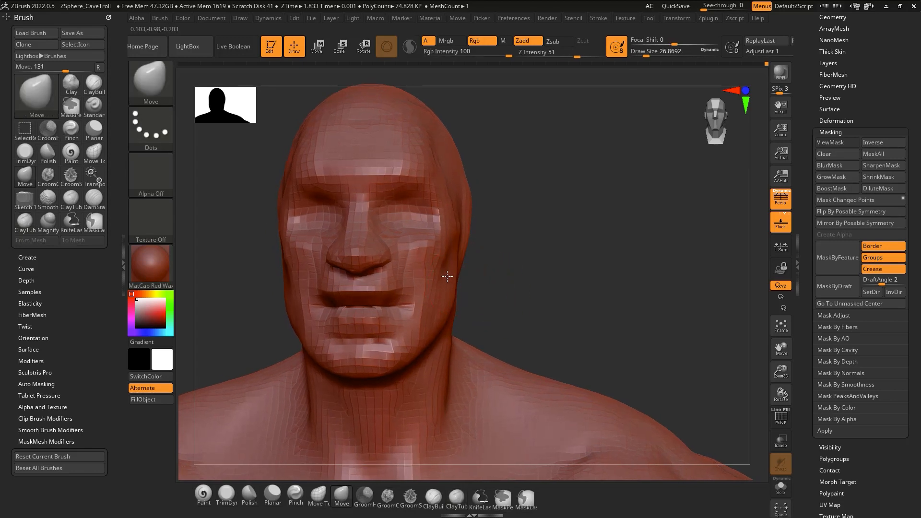
pyautogui.moveTo(446, 311); pyautogui.dragTo(441, 313)
pyautogui.moveTo(440, 303); pyautogui.dragTo(426, 271, button='right')
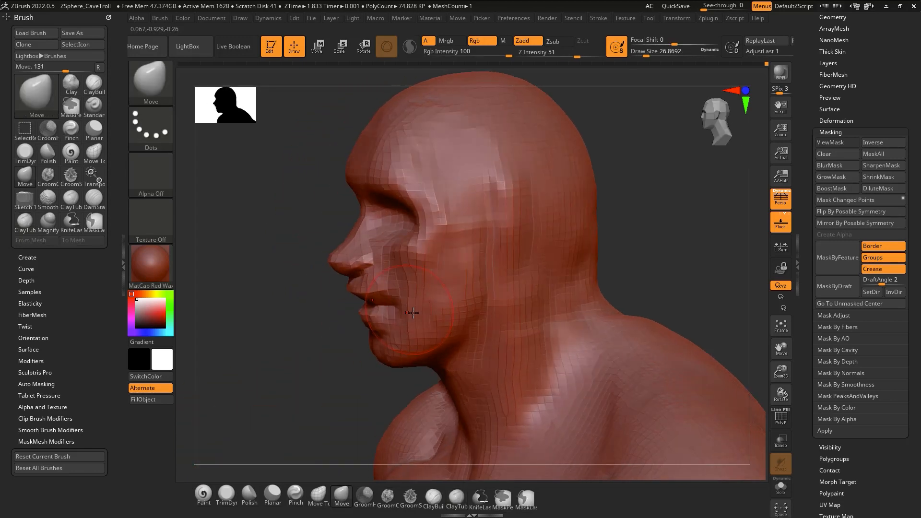
# Build up the lower cheek between the mouth corner and the jawline with ClayTubesConstant at a draw size of about 17
pyautogui.press('b')
pyautogui.press('c')
pyautogui.press('t')
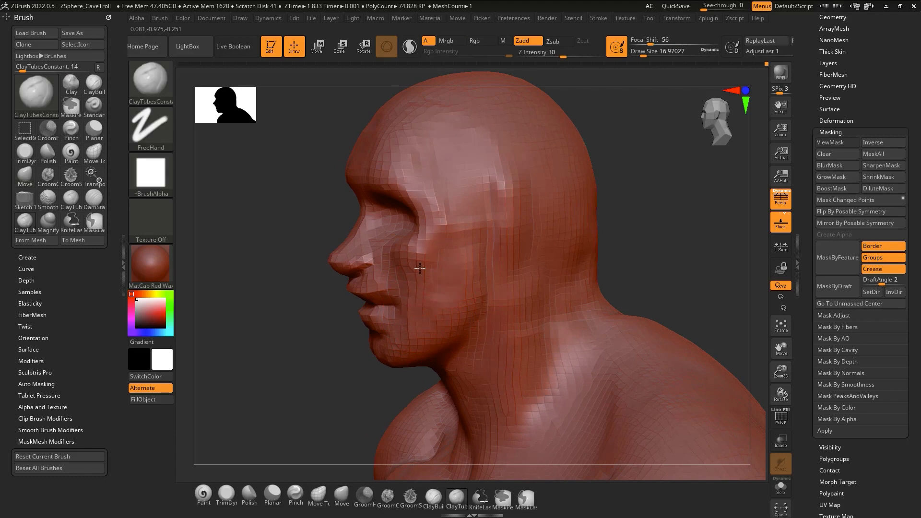
pyautogui.moveTo(422, 248); pyautogui.dragTo(476, 241, button='right')
pyautogui.moveTo(415, 320)
pyautogui.mouseDown()
pyautogui.moveTo(395, 331)
pyautogui.moveTo(391, 350)
pyautogui.moveTo(409, 322)
pyautogui.moveTo(397, 338)
pyautogui.mouseUp()
# Fill in the area under the jaw where it meets the neck with clay and smooth the transition
pyautogui.moveTo(432, 300)
pyautogui.mouseDown(button='right')
pyautogui.moveTo(472, 296)
pyautogui.moveTo(437, 364)
pyautogui.moveTo(456, 369)
pyautogui.mouseUp(button='right')
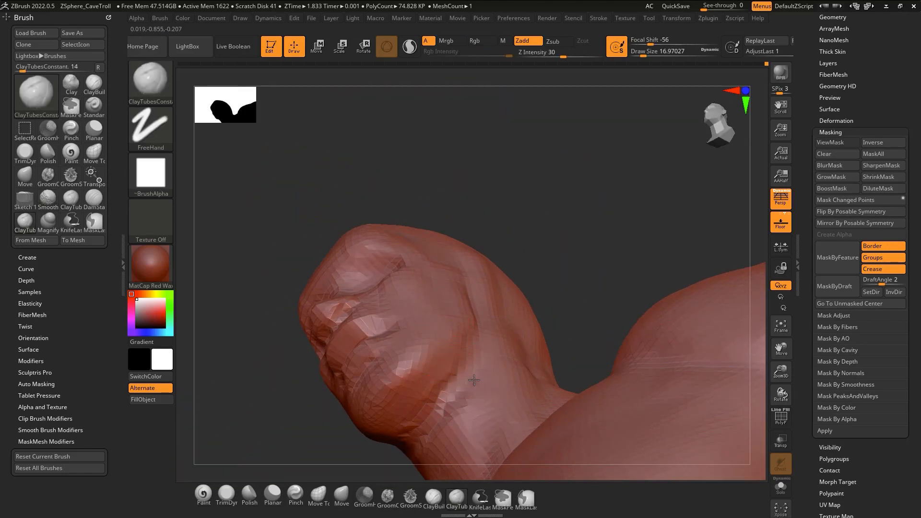
pyautogui.moveTo(474, 380); pyautogui.dragTo(450, 433)
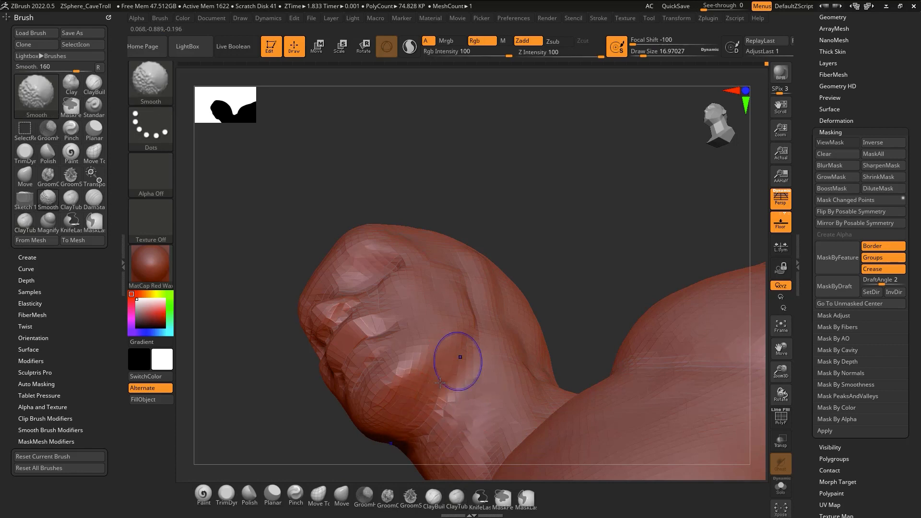
pyautogui.moveTo(474, 383); pyautogui.dragTo(454, 445, button='right')
# Carve the hollow behind the jaw and below the ear with inverted ClayTubesConstant strokes and smooth its lower end
pyautogui.keyDown('alt'); pyautogui.moveTo(513, 270); pyautogui.dragTo(509, 329); pyautogui.keyUp('alt')
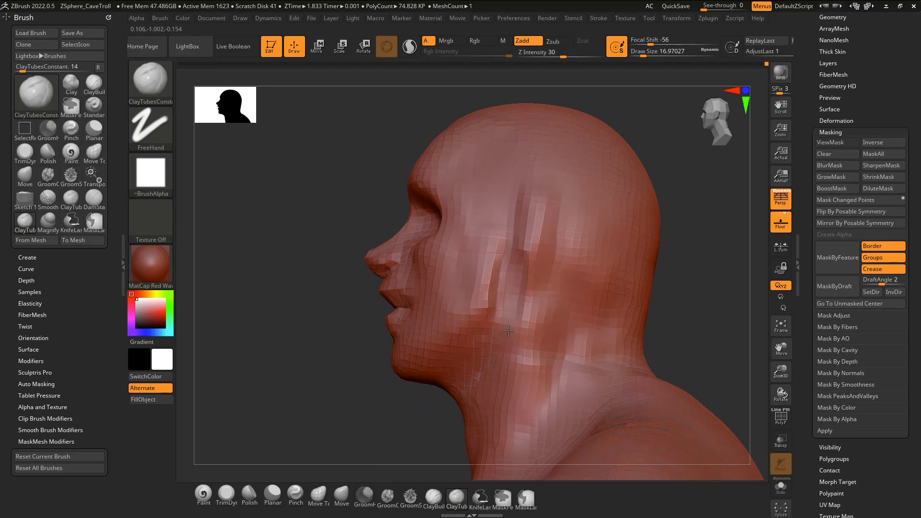
pyautogui.keyDown('alt'); pyautogui.moveTo(523, 246); pyautogui.dragTo(504, 336); pyautogui.keyUp('alt')
pyautogui.moveTo(523, 278)
pyautogui.keyDown('alt'); pyautogui.mouseDown()
pyautogui.moveTo(508, 331)
pyautogui.moveTo(487, 358)
pyautogui.mouseUp(); pyautogui.keyUp('alt')
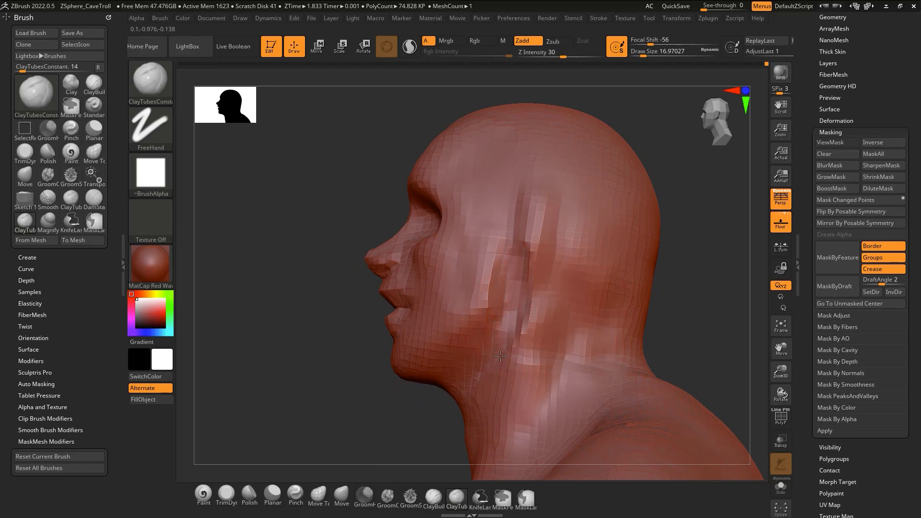
pyautogui.moveTo(501, 311)
pyautogui.keyDown('alt'); pyautogui.mouseDown()
pyautogui.moveTo(505, 331)
pyautogui.moveTo(519, 317)
pyautogui.mouseUp(); pyautogui.keyUp('alt')
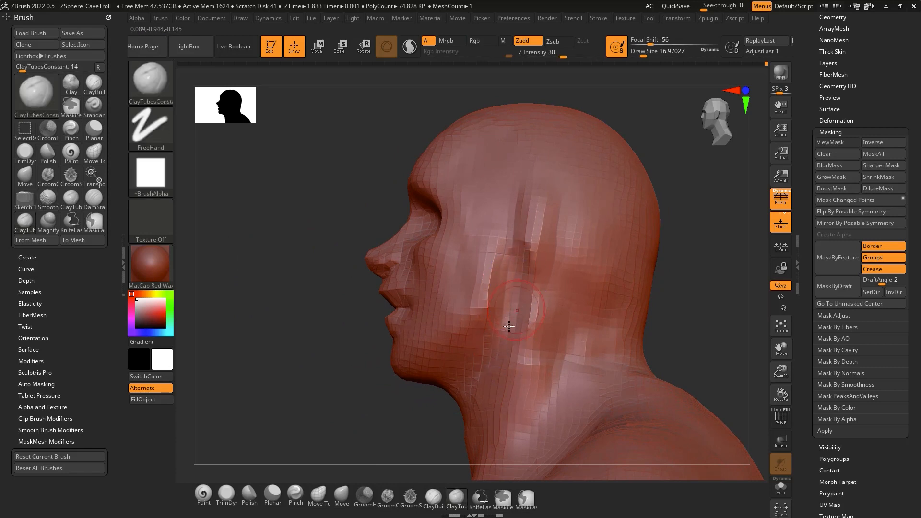
pyautogui.moveTo(516, 312)
pyautogui.mouseDown(button='right')
pyautogui.moveTo(471, 346)
pyautogui.moveTo(509, 322)
pyautogui.mouseUp(button='right')
pyautogui.moveTo(516, 303)
pyautogui.keyDown('alt'); pyautogui.mouseDown()
pyautogui.moveTo(518, 336)
pyautogui.moveTo(517, 326)
pyautogui.mouseUp(); pyautogui.keyUp('alt')
pyautogui.moveTo(494, 331)
pyautogui.mouseDown(button='right')
pyautogui.moveTo(502, 343)
pyautogui.moveTo(516, 331)
pyautogui.mouseUp(button='right')
pyautogui.keyDown('shift'); pyautogui.moveTo(511, 326); pyautogui.dragTo(499, 345); pyautogui.keyUp('shift')
# Build up the ear's base on the side of the head with ClayTubesConstant at a draw size of about 17
pyautogui.moveTo(501, 336); pyautogui.dragTo(530, 314, button='right')
pyautogui.moveTo(531, 310); pyautogui.dragTo(511, 328)
pyautogui.moveTo(500, 329)
pyautogui.mouseDown(button='right')
pyautogui.moveTo(525, 322)
pyautogui.moveTo(512, 324)
pyautogui.mouseUp(button='right')
pyautogui.moveTo(438, 233); pyautogui.dragTo(411, 210, button='right')
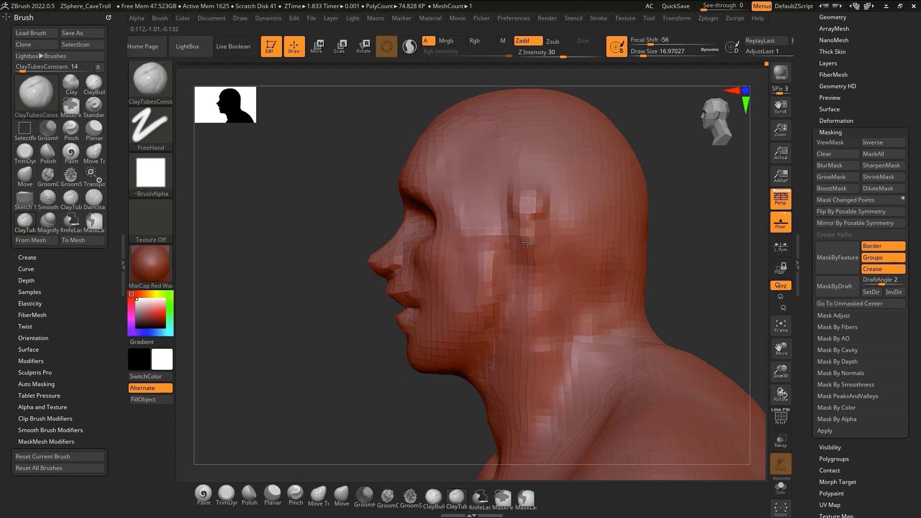
pyautogui.moveTo(528, 242)
pyautogui.mouseDown()
pyautogui.moveTo(527, 217)
pyautogui.moveTo(545, 228)
pyautogui.mouseUp()
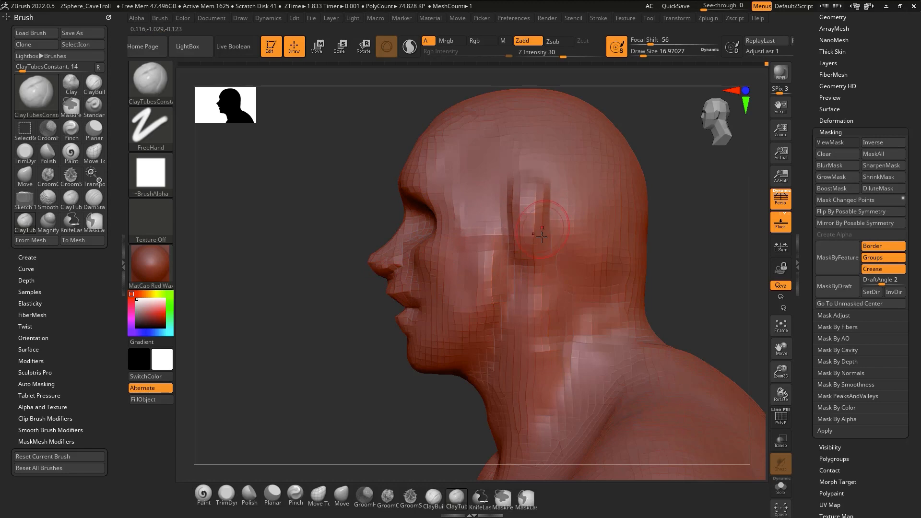
pyautogui.moveTo(545, 228)
pyautogui.mouseDown(button='right')
pyautogui.moveTo(577, 267)
pyautogui.moveTo(543, 266)
pyautogui.moveTo(555, 257)
pyautogui.mouseUp(button='right')
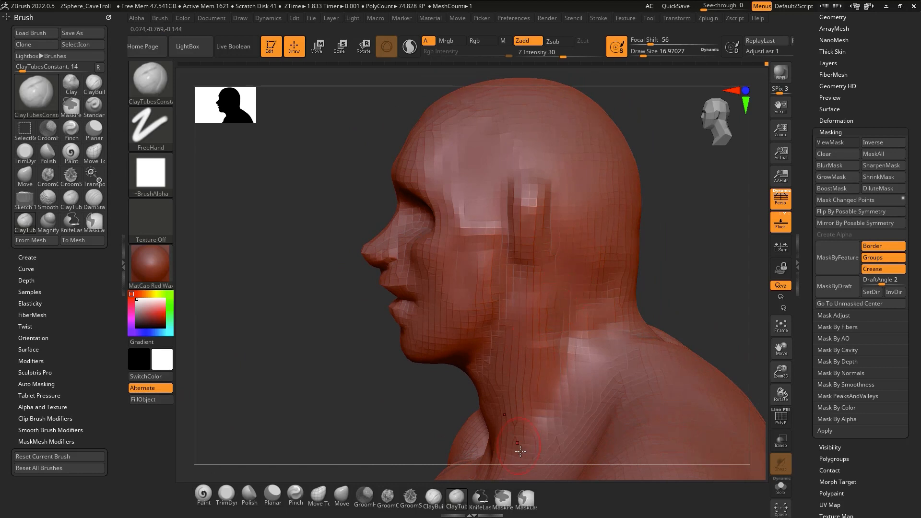
# Enable interface customization in the preferences
pyautogui.click(503, 497)
pyautogui.click(513, 18)
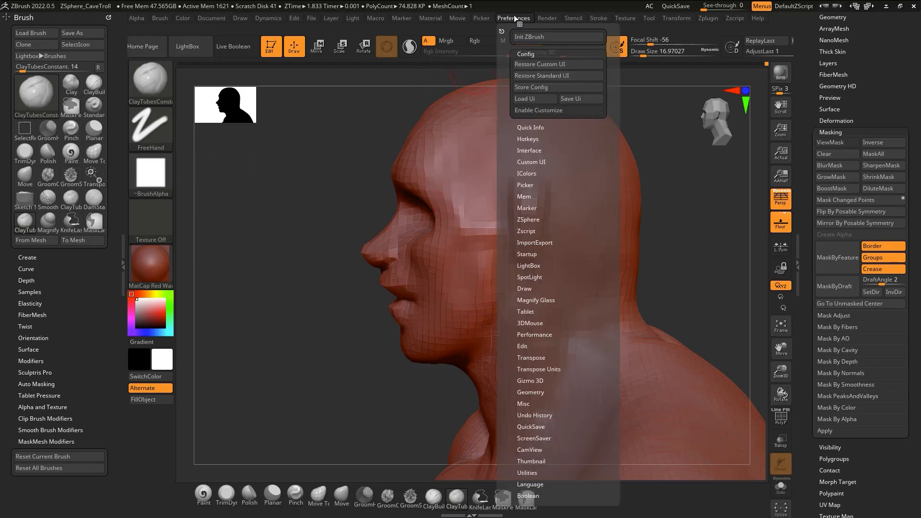
pyautogui.click(512, 17)
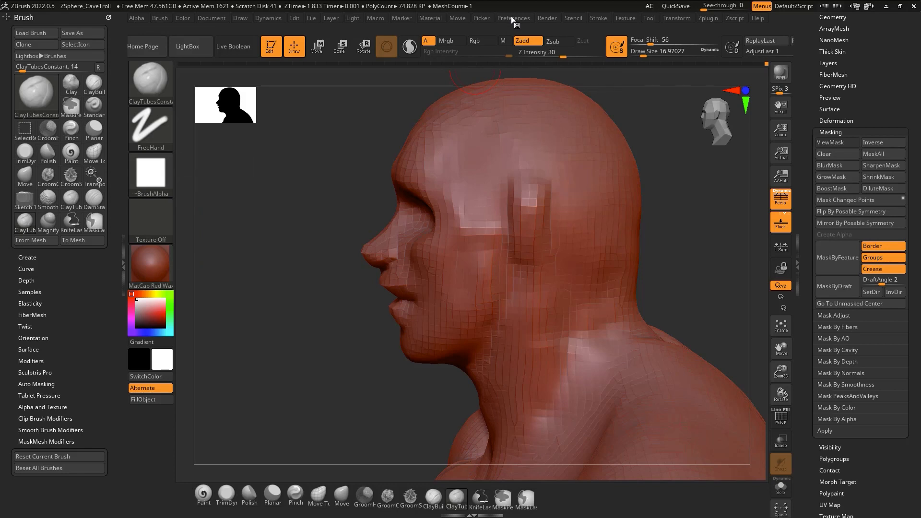
pyautogui.click(511, 17)
pyautogui.click(534, 110)
# Set MaskPen as the active masking brush and accept the note
pyautogui.press('b')
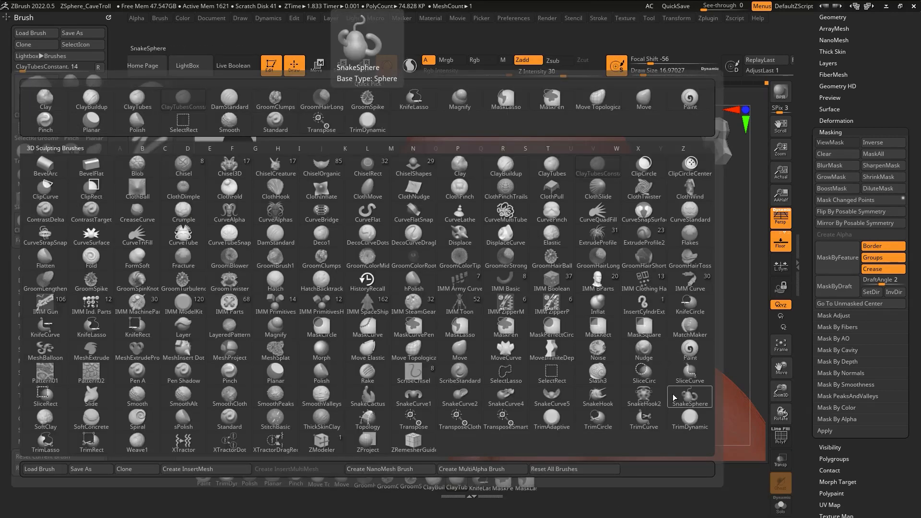
pyautogui.click(506, 328)
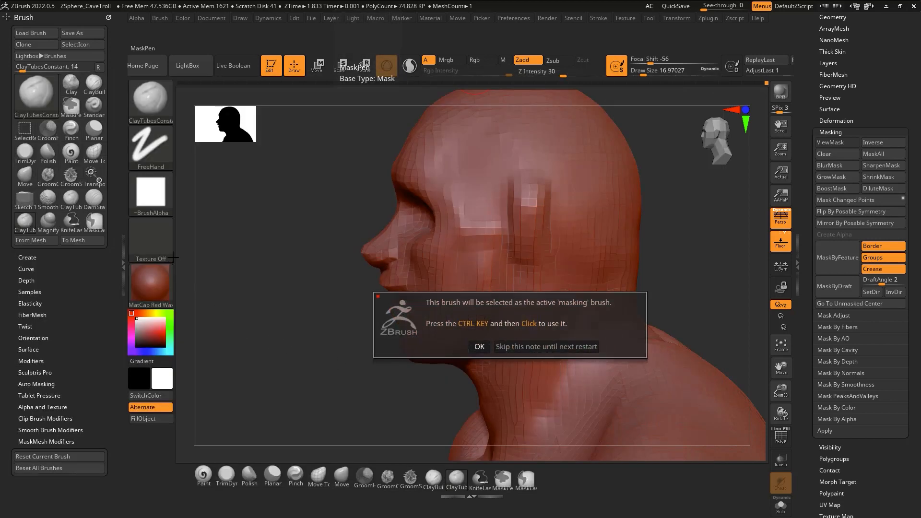
pyautogui.click(480, 346)
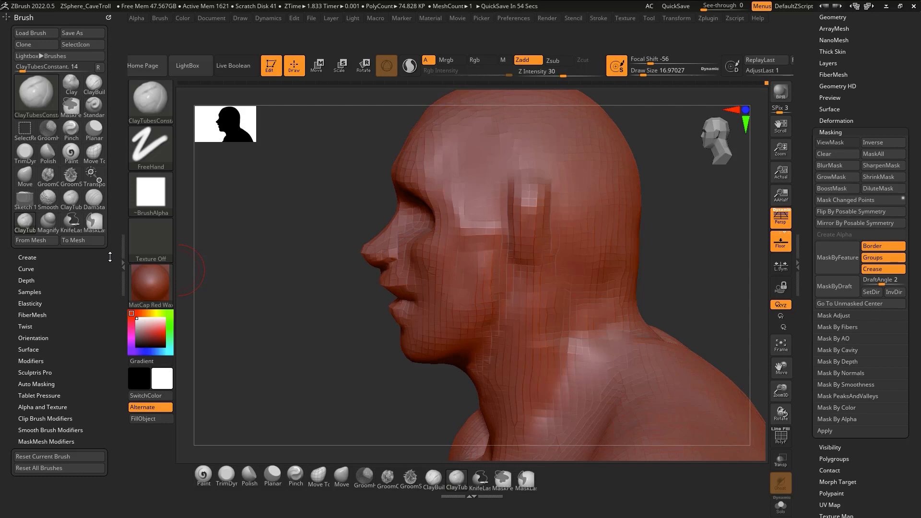
# Mask the ear shape on the side of the head and invert the mask so only the ear is editable
pyautogui.moveTo(539, 185)
pyautogui.keyDown('ctrl'); pyautogui.mouseDown()
pyautogui.moveTo(527, 168)
pyautogui.moveTo(513, 218)
pyautogui.moveTo(530, 185)
pyautogui.moveTo(518, 225)
pyautogui.moveTo(528, 241)
pyautogui.mouseUp(); pyautogui.keyUp('ctrl')
pyautogui.hotkey('ctrl', 'z')
pyautogui.moveTo(534, 219)
pyautogui.mouseDown(button='right')
pyautogui.moveTo(594, 261)
pyautogui.moveTo(631, 268)
pyautogui.moveTo(564, 262)
pyautogui.mouseUp(button='right')
pyautogui.click(881, 143)
# Pull the ears outward from the head and shape their lower ends with the Move brush at a draw size of about 87
pyautogui.press('b')
pyautogui.press('m')
pyautogui.press('v')
pyautogui.press('s')
pyautogui.moveTo(574, 273); pyautogui.dragTo(593, 273)
pyautogui.moveTo(605, 271)
pyautogui.mouseDown(button='right')
pyautogui.moveTo(589, 259)
pyautogui.moveTo(598, 200)
pyautogui.mouseUp(button='right')
pyautogui.moveTo(598, 199); pyautogui.dragTo(634, 204)
pyautogui.moveTo(606, 237); pyautogui.dragTo(587, 253)
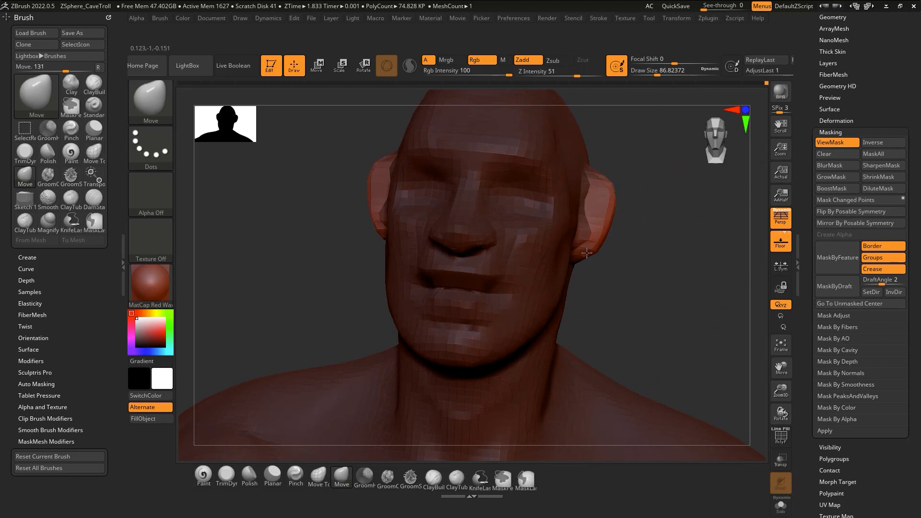
# Refine the ear's outer rim and its rear attachment to the head with the Move brush
pyautogui.moveTo(617, 196)
pyautogui.mouseDown(button='right')
pyautogui.moveTo(649, 184)
pyautogui.moveTo(641, 179)
pyautogui.mouseUp(button='right')
pyautogui.moveTo(641, 180); pyautogui.dragTo(636, 177)
pyautogui.moveTo(636, 178)
pyautogui.mouseDown(button='right')
pyautogui.moveTo(575, 239)
pyautogui.moveTo(585, 227)
pyautogui.mouseUp(button='right')
pyautogui.moveTo(673, 250); pyautogui.dragTo(663, 245)
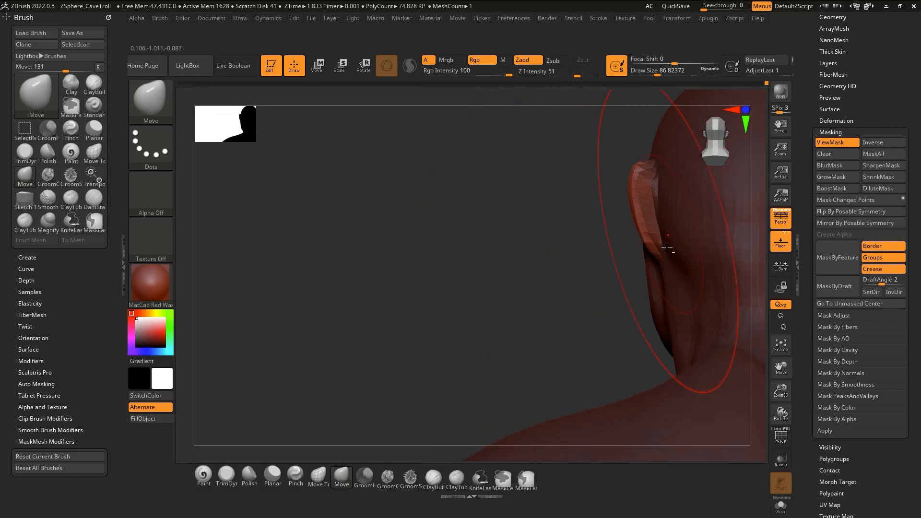
# Turn off the mask display on the head
pyautogui.moveTo(667, 247); pyautogui.dragTo(668, 324, button='right')
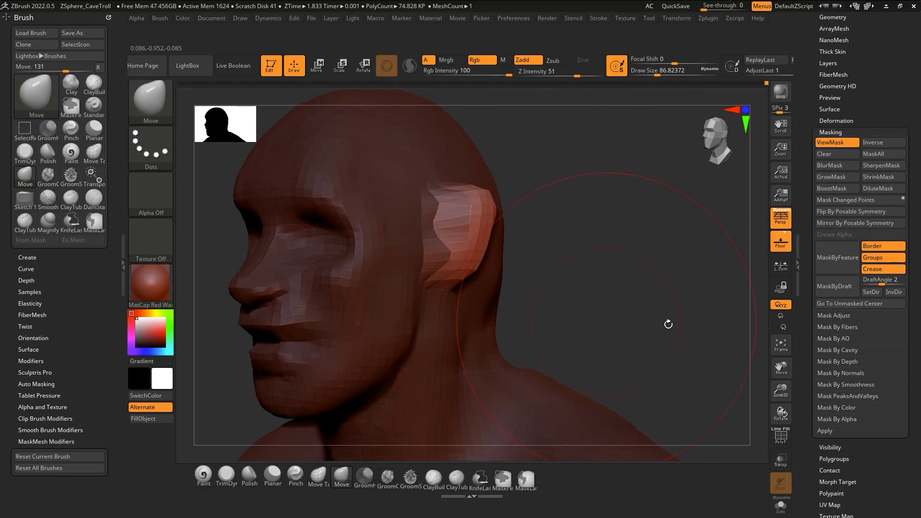
pyautogui.click(830, 142)
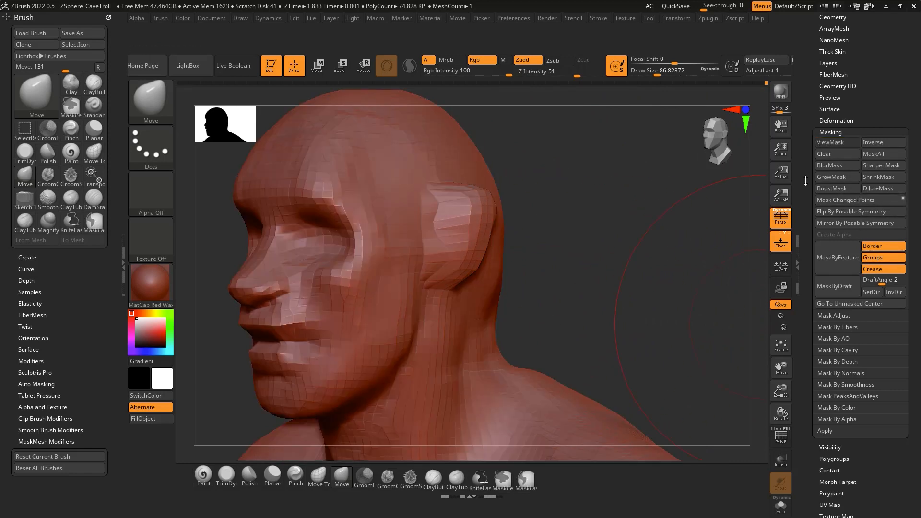
pyautogui.moveTo(710, 230); pyautogui.dragTo(585, 261, button='right')
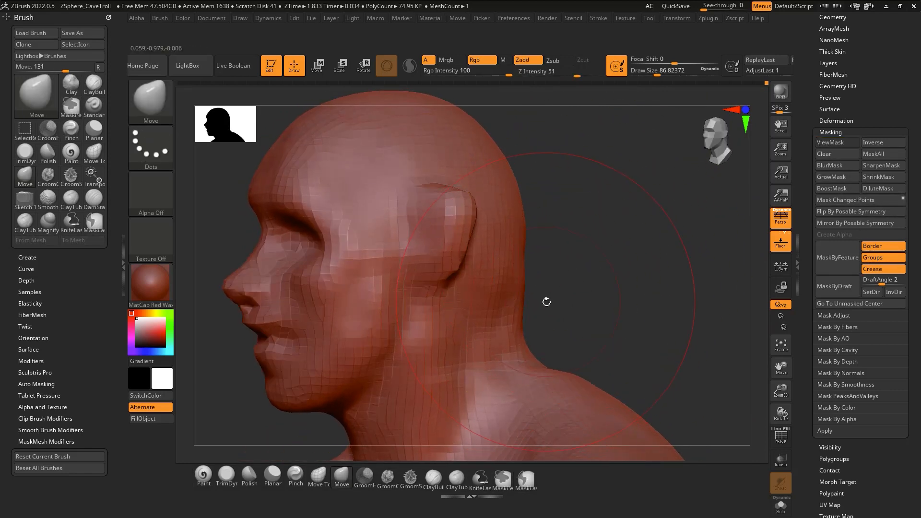
pyautogui.moveTo(546, 302)
pyautogui.mouseDown(button='right')
pyautogui.moveTo(567, 294)
pyautogui.moveTo(530, 293)
pyautogui.mouseUp(button='right')
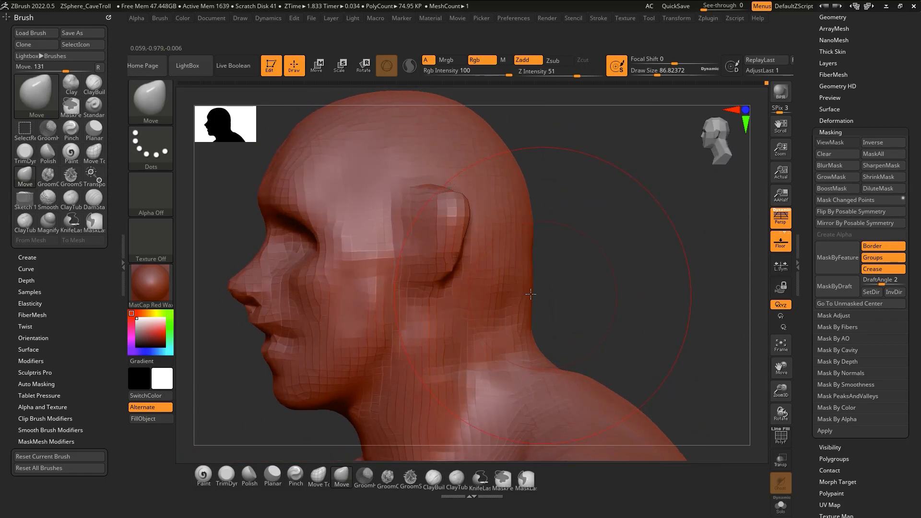
# Carve the groove along the ear's front edge with the DamStandard brush and smooth the skin in front of it
pyautogui.press('b')
pyautogui.press('d')
pyautogui.press('s')
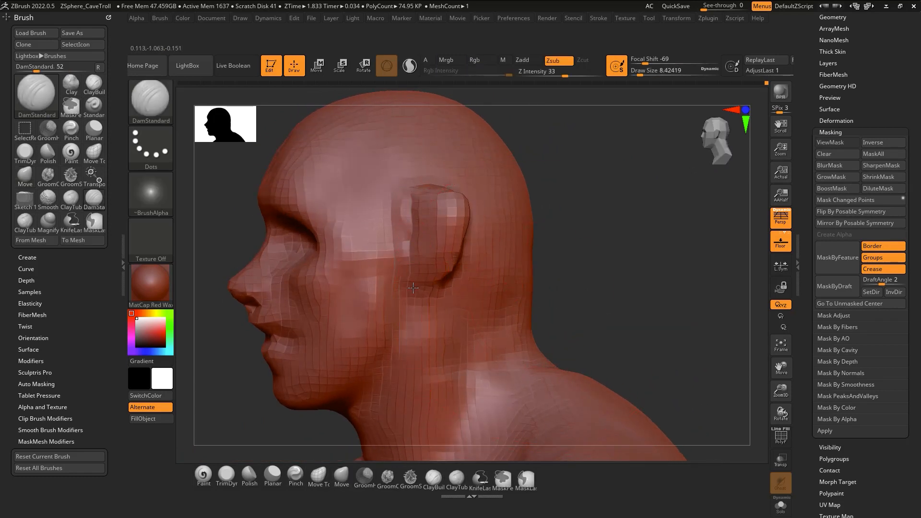
pyautogui.moveTo(406, 213); pyautogui.dragTo(404, 257)
pyautogui.press('shift')
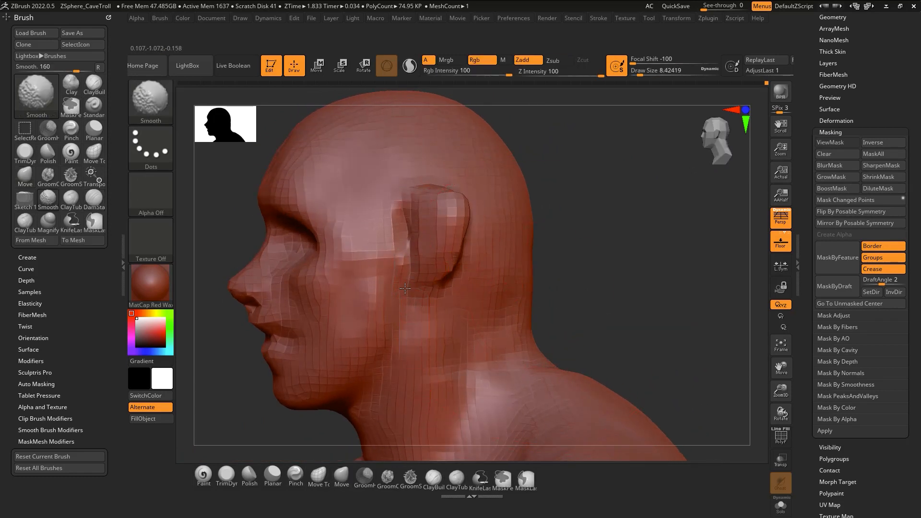
pyautogui.keyDown('shift'); pyautogui.moveTo(405, 288); pyautogui.dragTo(402, 240); pyautogui.keyUp('shift')
pyautogui.moveTo(411, 284); pyautogui.dragTo(418, 347, button='right')
pyautogui.moveTo(419, 225)
pyautogui.mouseDown()
pyautogui.moveTo(467, 209)
pyautogui.moveTo(428, 218)
pyautogui.mouseUp()
pyautogui.moveTo(423, 250); pyautogui.dragTo(456, 195, button='right')
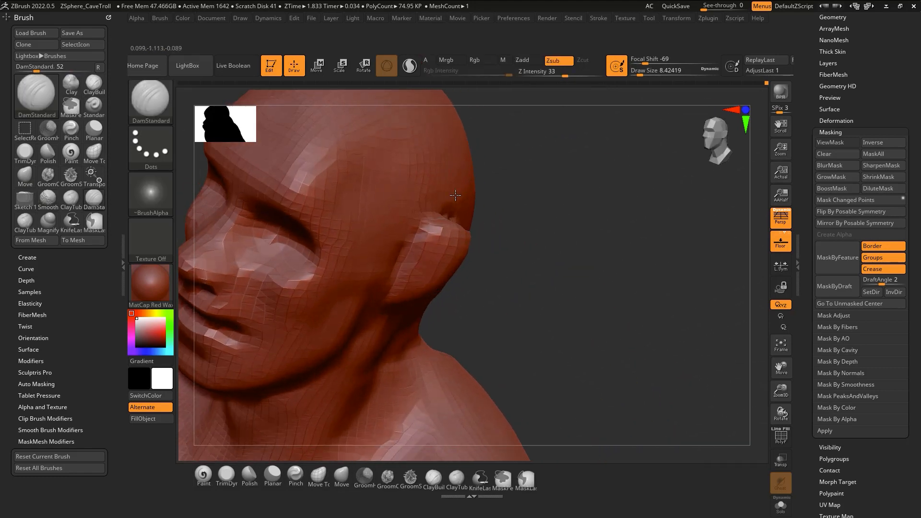
# Deepen the crease along the ear's front and around its upper attachment to the head with the DamStandard brush
pyautogui.moveTo(417, 234)
pyautogui.mouseDown()
pyautogui.moveTo(449, 211)
pyautogui.moveTo(408, 244)
pyautogui.moveTo(396, 278)
pyautogui.mouseUp()
pyautogui.moveTo(444, 250); pyautogui.dragTo(396, 257, button='right')
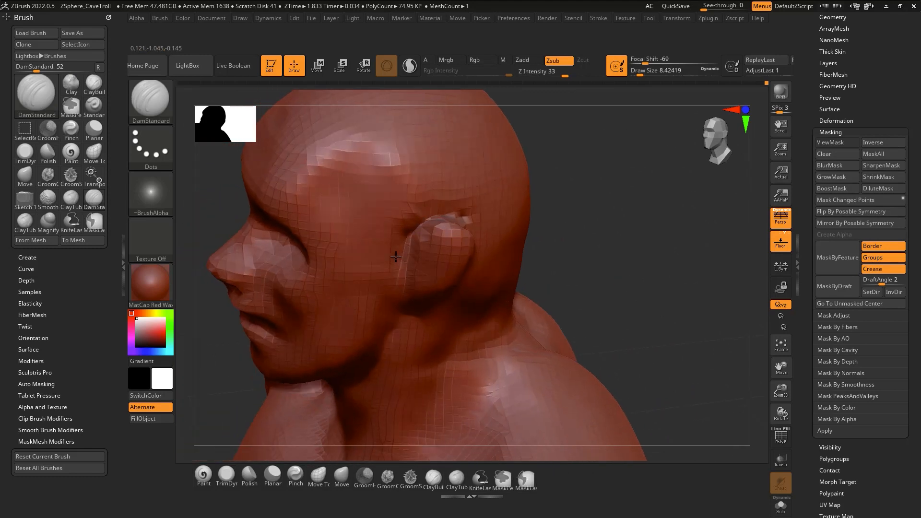
pyautogui.keyDown('shift'); pyautogui.moveTo(412, 225); pyautogui.dragTo(463, 192); pyautogui.keyUp('shift')
pyautogui.moveTo(463, 192); pyautogui.dragTo(469, 279, button='right')
pyautogui.moveTo(417, 234); pyautogui.dragTo(463, 214)
pyautogui.moveTo(465, 214); pyautogui.dragTo(462, 104, button='right')
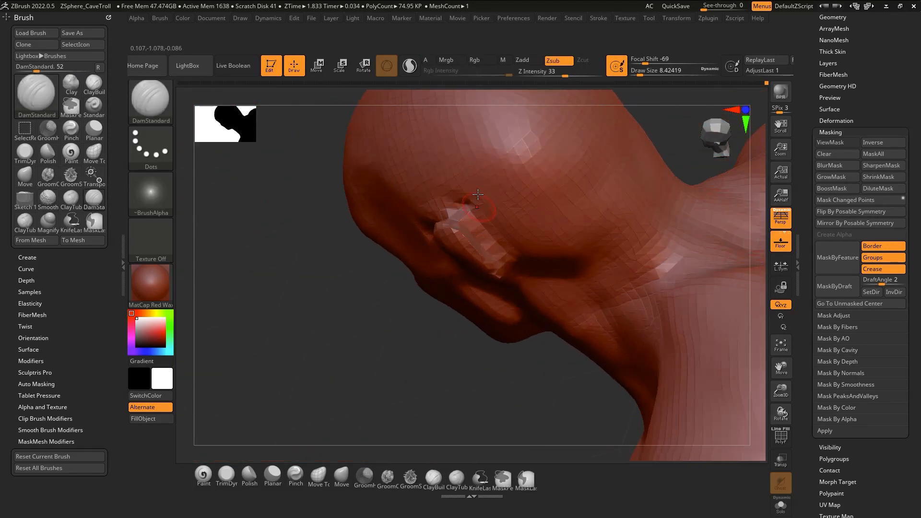
pyautogui.moveTo(478, 195)
pyautogui.mouseDown(button='right')
pyautogui.moveTo(458, 208)
pyautogui.moveTo(518, 210)
pyautogui.moveTo(460, 268)
pyautogui.mouseUp(button='right')
# Adjust the ear's rear contour with the Move brush at a draw size of about 27
pyautogui.press('b')
pyautogui.press('m')
pyautogui.press('v')
pyautogui.press('s')
pyautogui.press('s')
pyautogui.moveTo(465, 275); pyautogui.dragTo(451, 275)
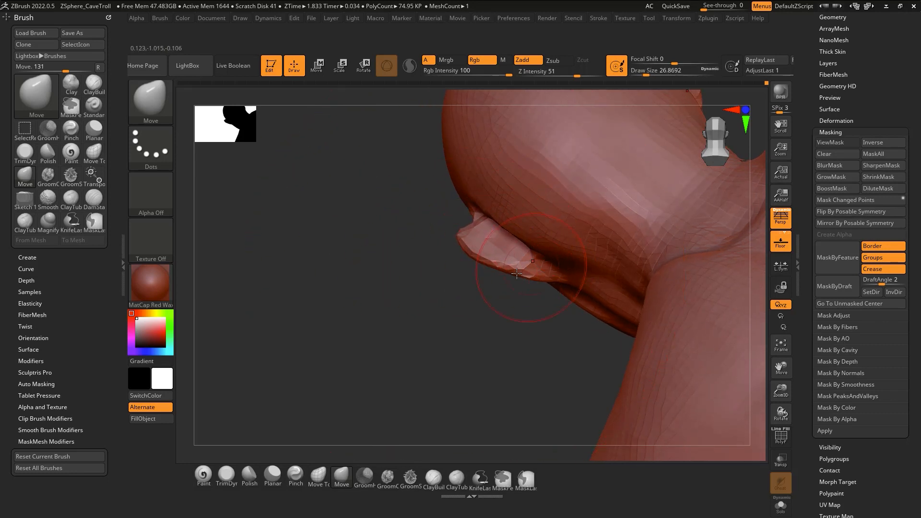
pyautogui.moveTo(517, 274); pyautogui.dragTo(536, 289)
pyautogui.moveTo(501, 276)
pyautogui.mouseDown(button='right')
pyautogui.moveTo(531, 260)
pyautogui.moveTo(496, 216)
pyautogui.mouseUp(button='right')
# Build up the skull surface above and behind the ear with the ClayTubes brush and smooth it
pyautogui.press('b')
pyautogui.press('c')
pyautogui.press('t')
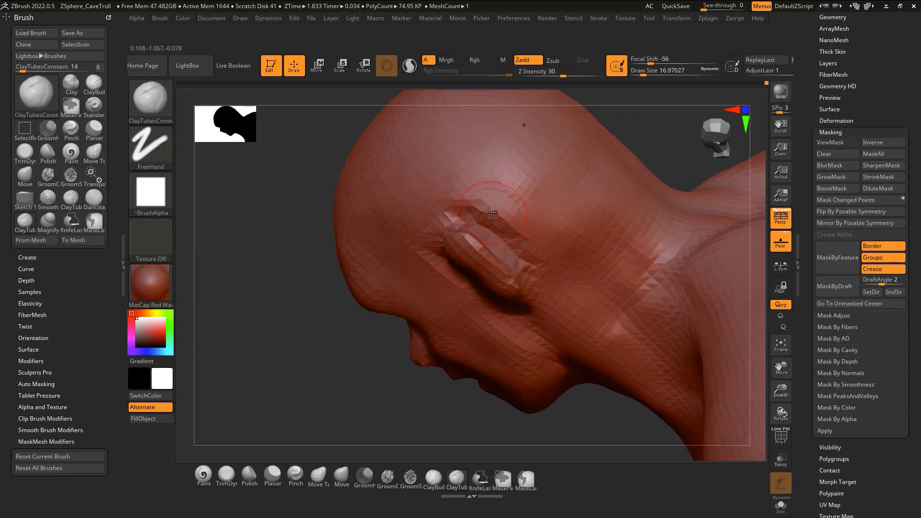
pyautogui.moveTo(483, 211)
pyautogui.mouseDown()
pyautogui.moveTo(518, 230)
pyautogui.moveTo(524, 218)
pyautogui.moveTo(542, 245)
pyautogui.moveTo(460, 208)
pyautogui.moveTo(430, 240)
pyautogui.mouseUp()
pyautogui.moveTo(504, 207); pyautogui.dragTo(521, 235)
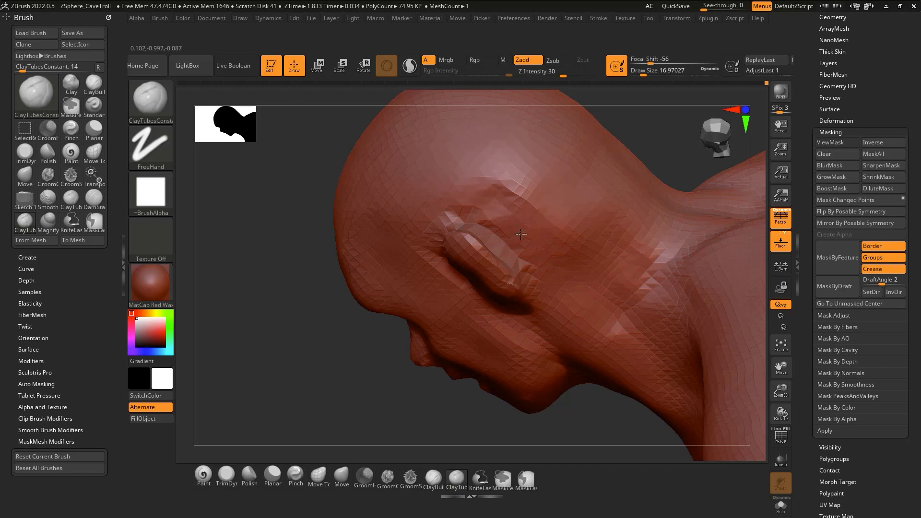
pyautogui.moveTo(480, 211)
pyautogui.keyDown('shift'); pyautogui.mouseDown()
pyautogui.moveTo(523, 230)
pyautogui.moveTo(477, 187)
pyautogui.mouseUp(); pyautogui.keyUp('shift')
pyautogui.moveTo(476, 187); pyautogui.dragTo(461, 240, button='right')
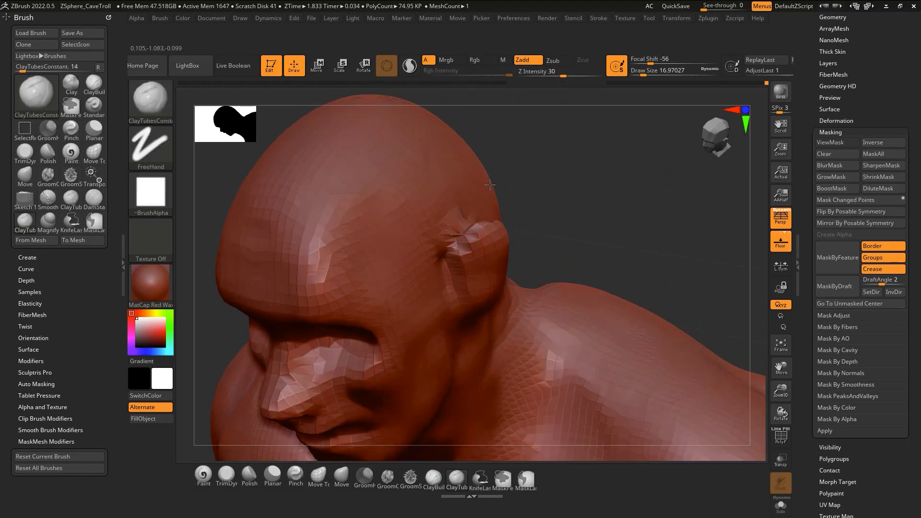
# Smooth the junction between the ear's top and the head, and add clay to the upper ear
pyautogui.keyDown('shift'); pyautogui.moveTo(444, 213); pyautogui.dragTo(458, 235); pyautogui.keyUp('shift')
pyautogui.moveTo(458, 235)
pyautogui.mouseDown(button='right')
pyautogui.moveTo(465, 278)
pyautogui.moveTo(462, 271)
pyautogui.mouseUp(button='right')
pyautogui.keyDown('shift'); pyautogui.moveTo(463, 240); pyautogui.dragTo(465, 228); pyautogui.keyUp('shift')
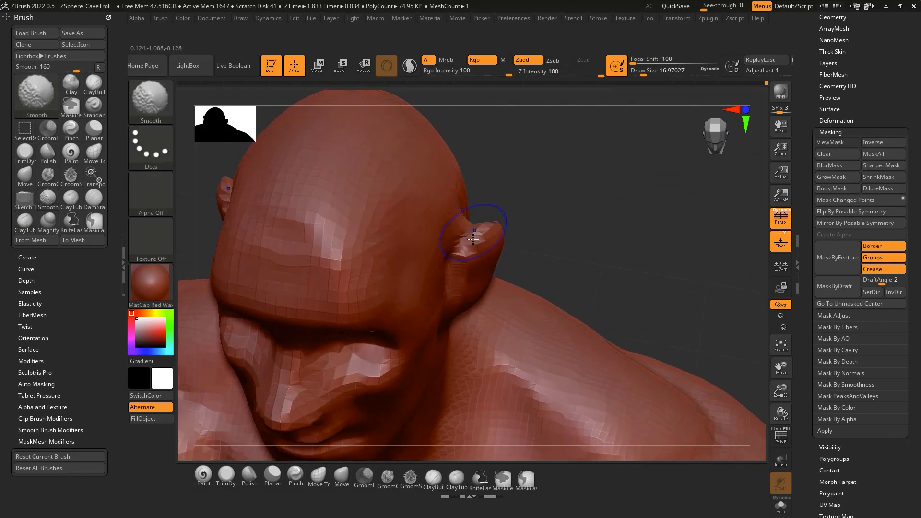
pyautogui.moveTo(465, 233); pyautogui.dragTo(467, 291, button='right')
pyautogui.moveTo(479, 273)
pyautogui.mouseDown()
pyautogui.moveTo(466, 250)
pyautogui.moveTo(453, 261)
pyautogui.moveTo(494, 253)
pyautogui.moveTo(496, 224)
pyautogui.mouseUp()
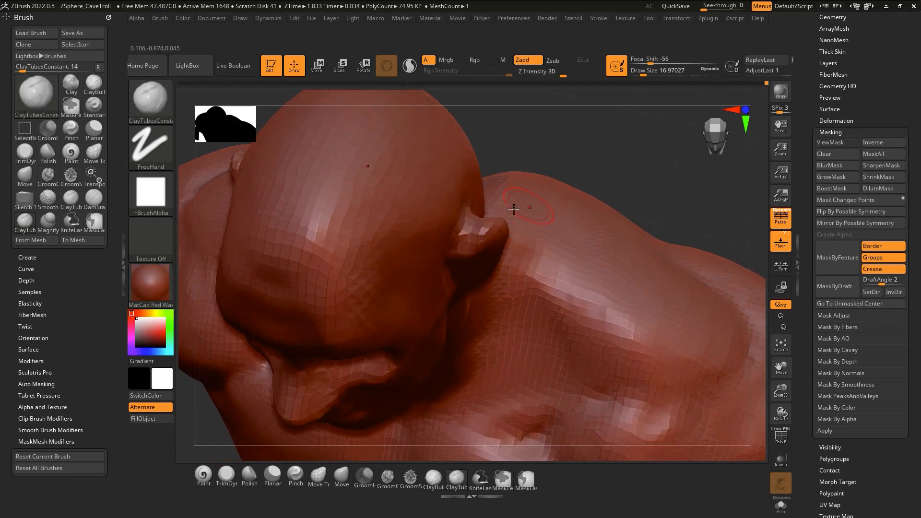
# Sharpen the crease where the upper front of the ear meets the head with the DamStandard brush
pyautogui.press('b')
pyautogui.press('d')
pyautogui.press('s')
pyautogui.moveTo(451, 250); pyautogui.dragTo(455, 240)
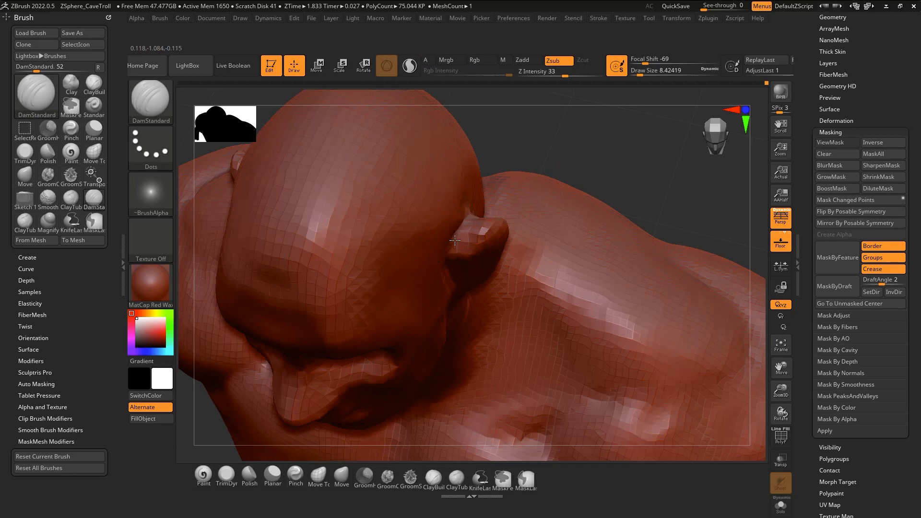
pyautogui.moveTo(462, 233); pyautogui.dragTo(459, 209, button='right')
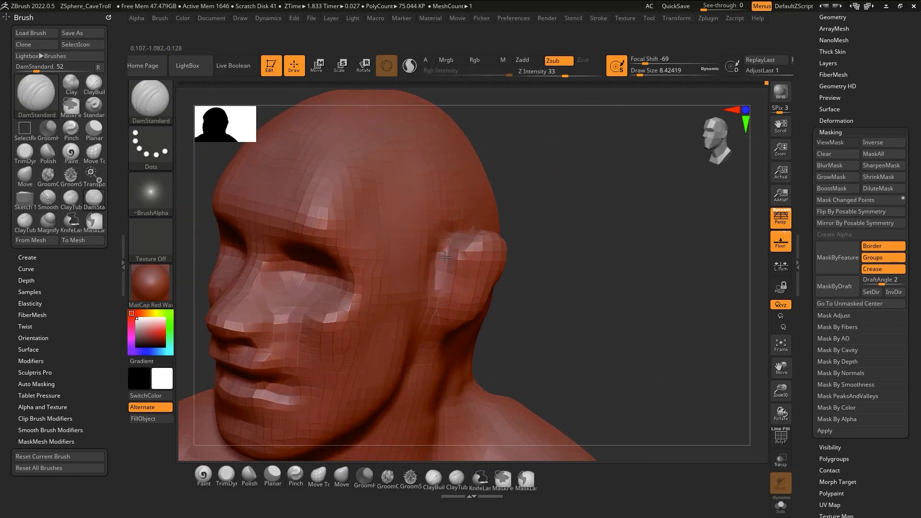
pyautogui.moveTo(434, 307); pyautogui.dragTo(335, 307, button='right')
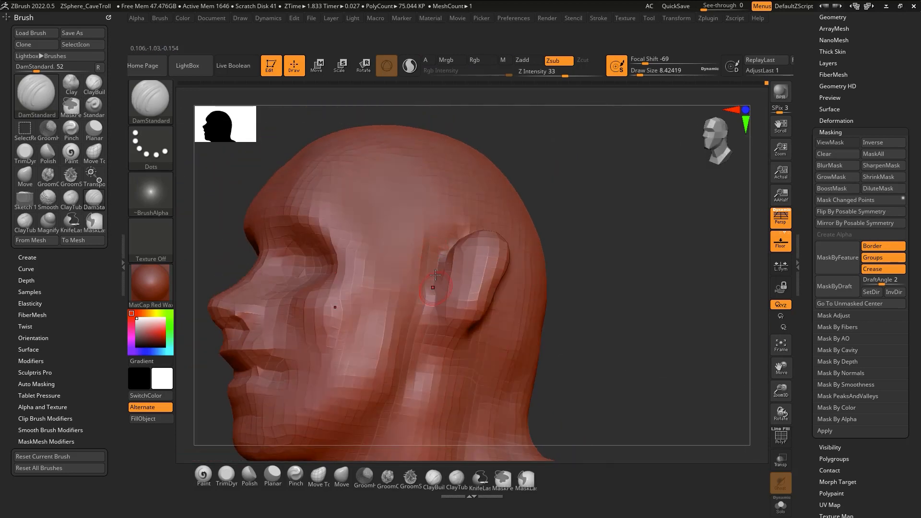
pyautogui.moveTo(429, 339); pyautogui.dragTo(444, 319, button='right')
# Reshape the ear's lower front with the Move brush and smooth the transition into the cheek
pyautogui.press('b')
pyautogui.press('m')
pyautogui.press('v')
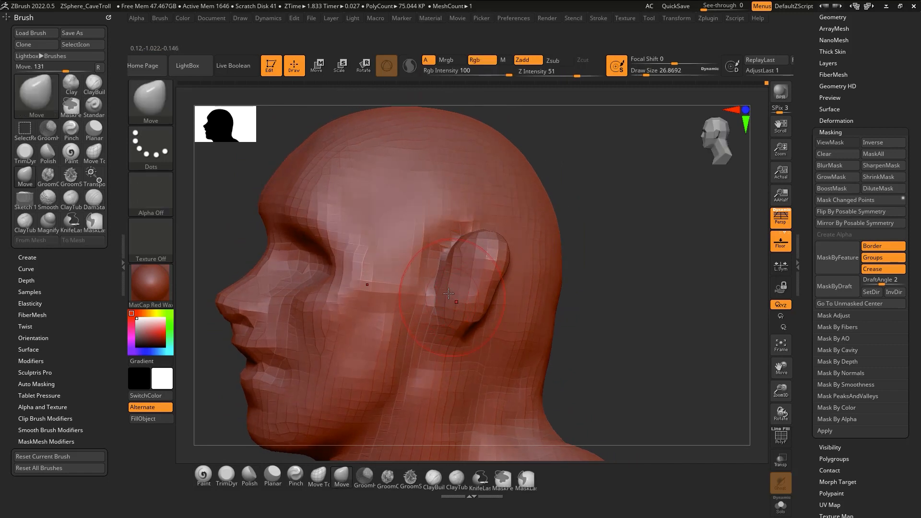
pyautogui.moveTo(449, 288)
pyautogui.mouseDown()
pyautogui.moveTo(426, 261)
pyautogui.moveTo(416, 346)
pyautogui.mouseUp()
pyautogui.moveTo(416, 336); pyautogui.dragTo(391, 327, button='right')
pyautogui.keyDown('shift'); pyautogui.moveTo(446, 269); pyautogui.dragTo(429, 299); pyautogui.keyUp('shift')
# Carve the crease beneath the earlobe with the DamStandard brush
pyautogui.press('b')
pyautogui.press('c')
pyautogui.press('t')
pyautogui.moveTo(445, 295)
pyautogui.mouseDown(button='right')
pyautogui.moveTo(462, 287)
pyautogui.moveTo(454, 247)
pyautogui.mouseUp(button='right')
pyautogui.press('b')
pyautogui.press('d')
pyautogui.press('s')
pyautogui.moveTo(440, 342); pyautogui.dragTo(462, 346)
pyautogui.moveTo(468, 317); pyautogui.dragTo(491, 330, button='right')
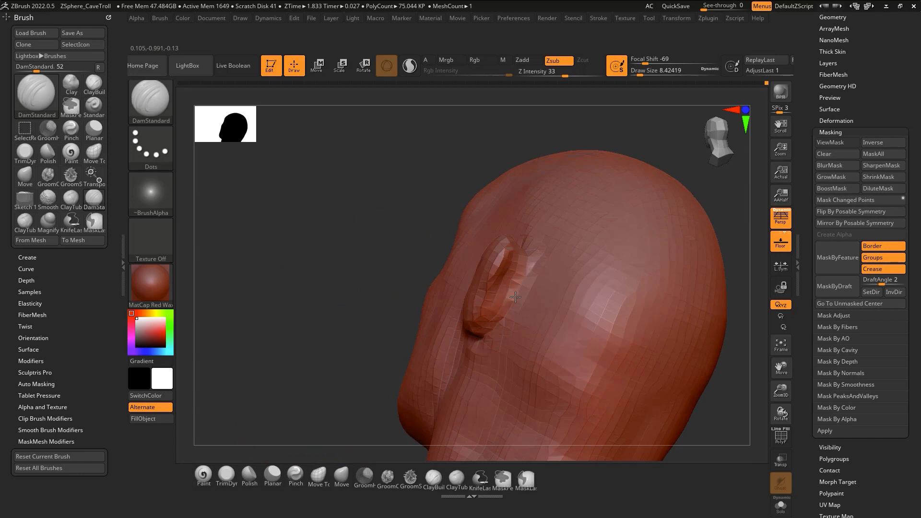
pyautogui.moveTo(515, 298)
pyautogui.mouseDown(button='right')
pyautogui.moveTo(499, 305)
pyautogui.moveTo(513, 311)
pyautogui.moveTo(499, 341)
pyautogui.moveTo(524, 334)
pyautogui.mouseUp(button='right')
# Adjust the ear's outline from the front with the Move brush
pyautogui.press('b')
pyautogui.press('m')
pyautogui.press('v')
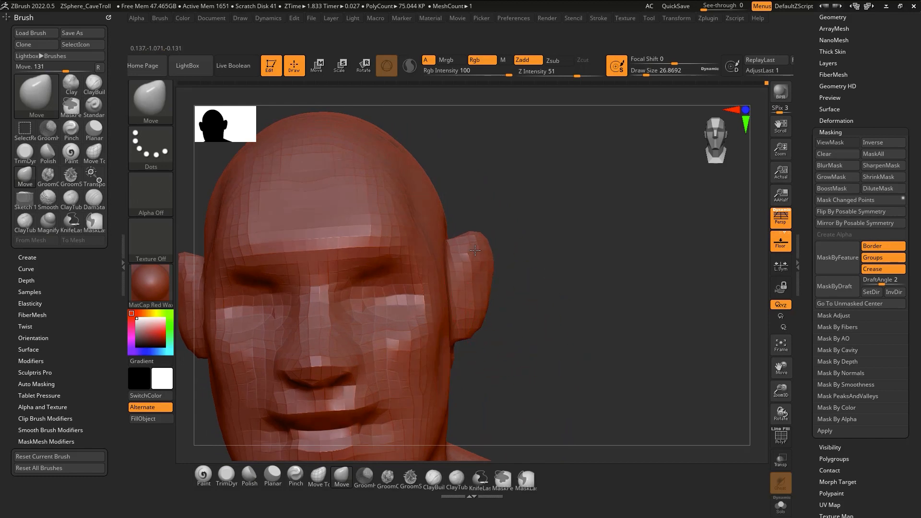
pyautogui.moveTo(473, 306); pyautogui.dragTo(474, 256)
pyautogui.moveTo(475, 312); pyautogui.dragTo(481, 276, button='right')
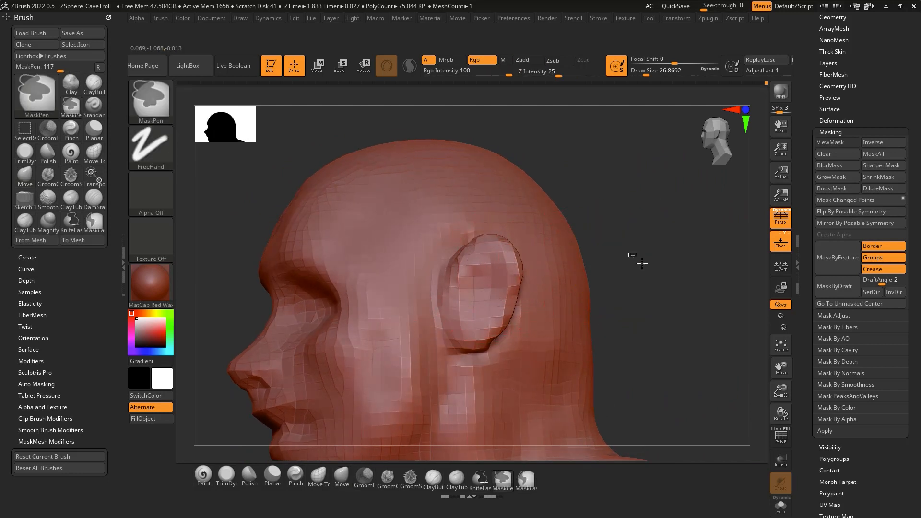
# Sculpt the inner ear hollow and the lower ear with the ClayTubes brush
pyautogui.press('b')
pyautogui.press('c')
pyautogui.press('t')
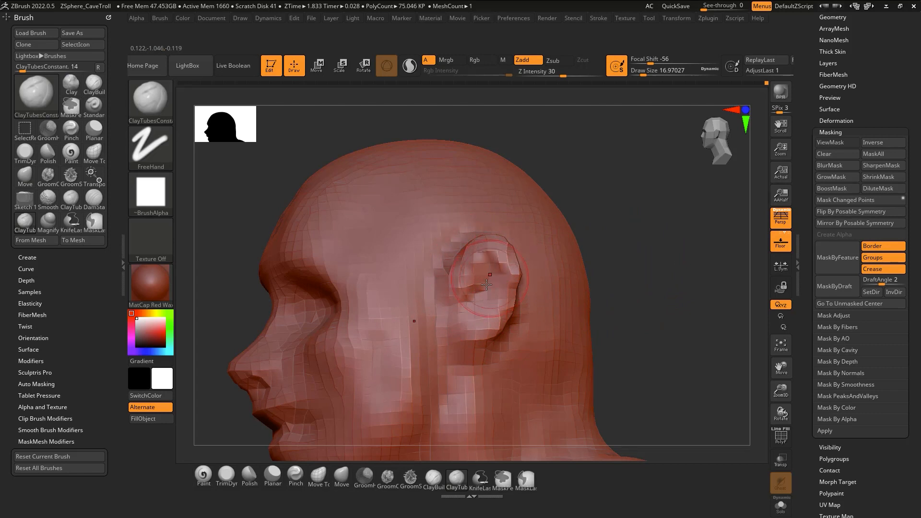
pyautogui.moveTo(486, 284)
pyautogui.mouseDown()
pyautogui.moveTo(448, 308)
pyautogui.moveTo(492, 258)
pyautogui.mouseUp()
pyautogui.moveTo(478, 325)
pyautogui.mouseDown()
pyautogui.moveTo(498, 295)
pyautogui.moveTo(463, 307)
pyautogui.mouseUp()
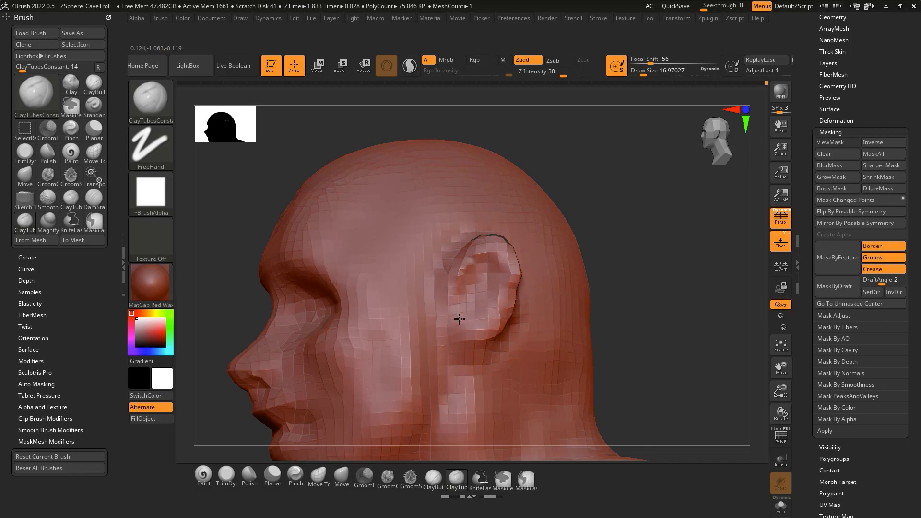
pyautogui.moveTo(479, 304); pyautogui.dragTo(477, 333)
pyautogui.press('shift')
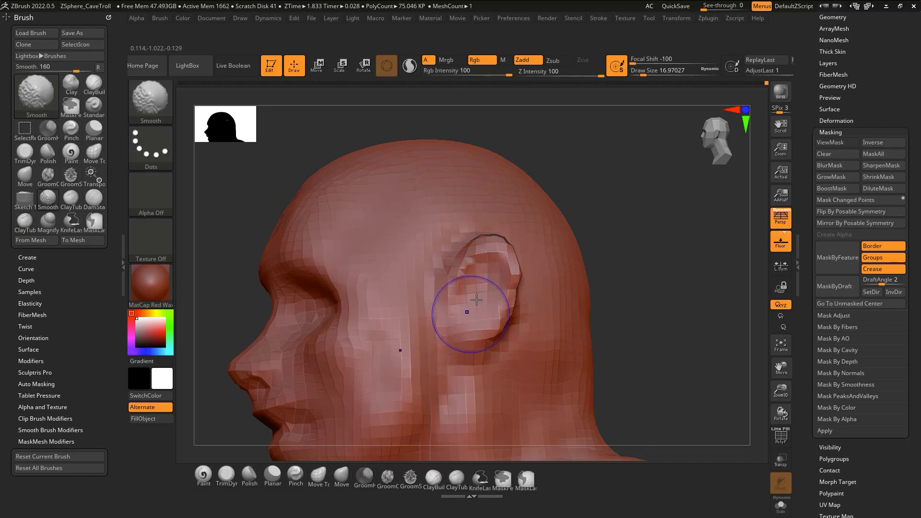
pyautogui.moveTo(475, 321); pyautogui.dragTo(546, 308, button='right')
pyautogui.press('b')
pyautogui.press('m')
pyautogui.press('v')
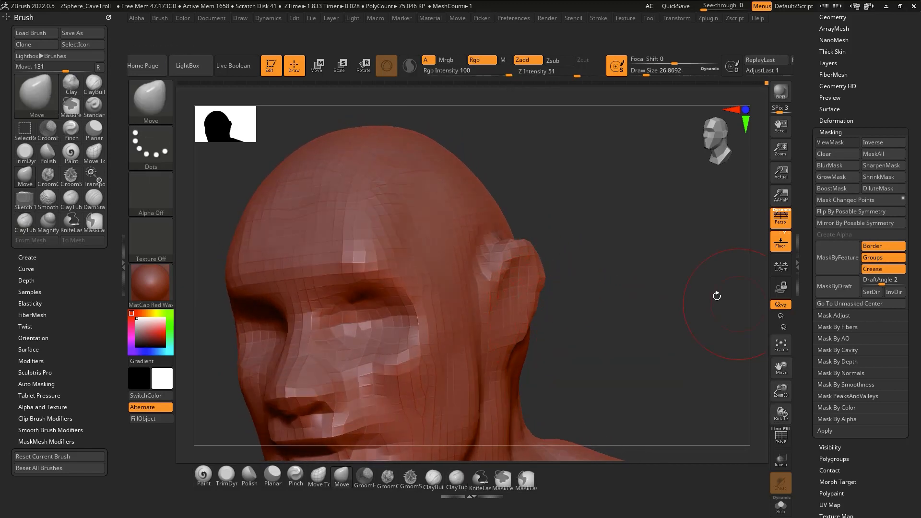
pyautogui.moveTo(632, 308); pyautogui.dragTo(622, 316, button='right')
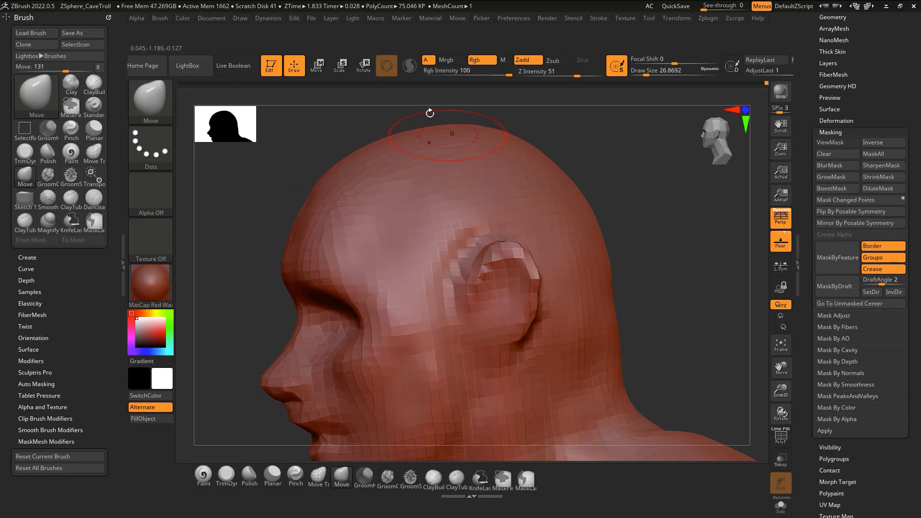
# Save the project as hell boy
pyautogui.click(310, 19)
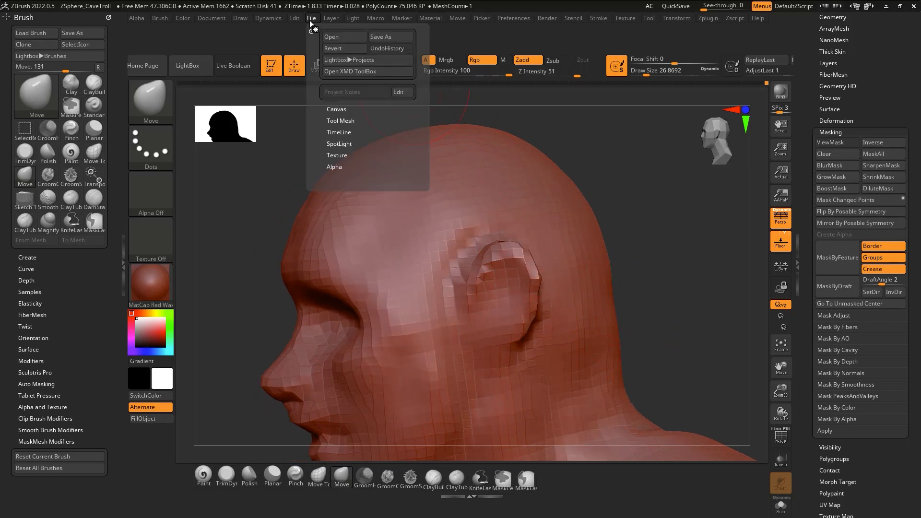
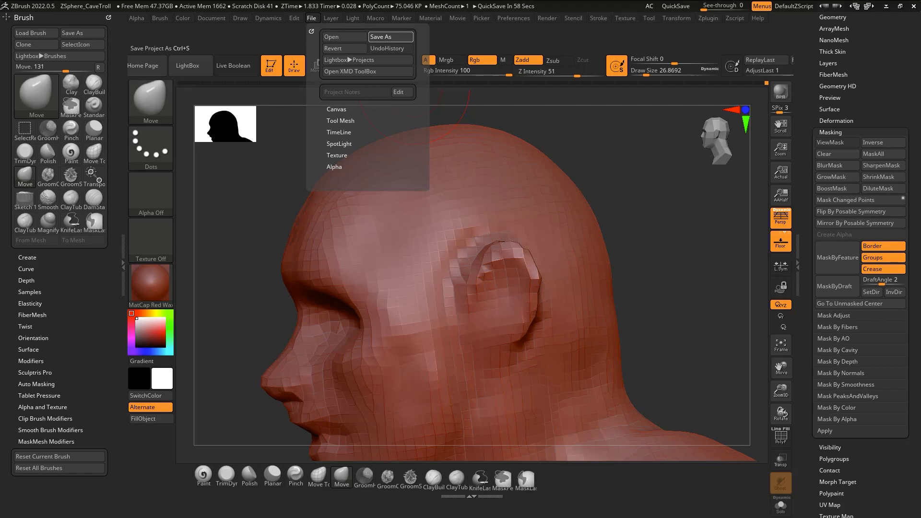
pyautogui.click(390, 36)
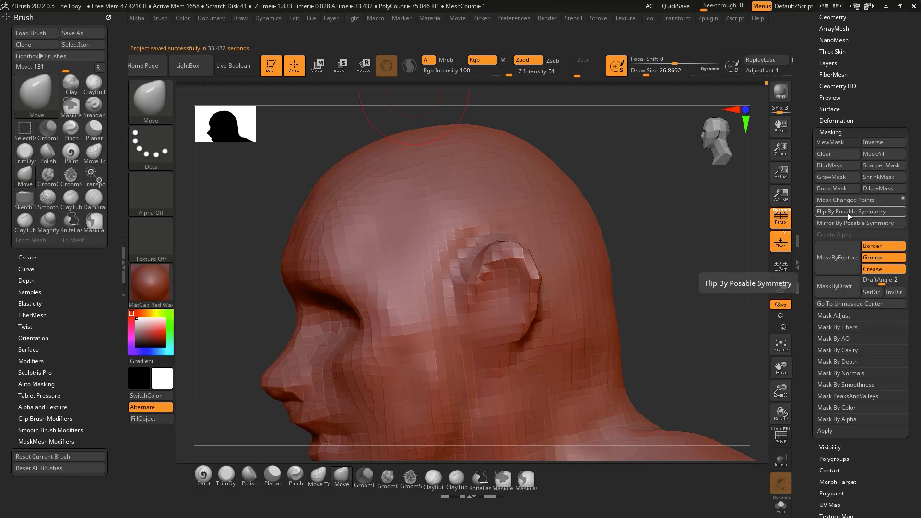
# Subdivide the troll mesh twice, up to subdivision level 3, with smoothing enabled
pyautogui.moveTo(808, 138); pyautogui.dragTo(807, 187)
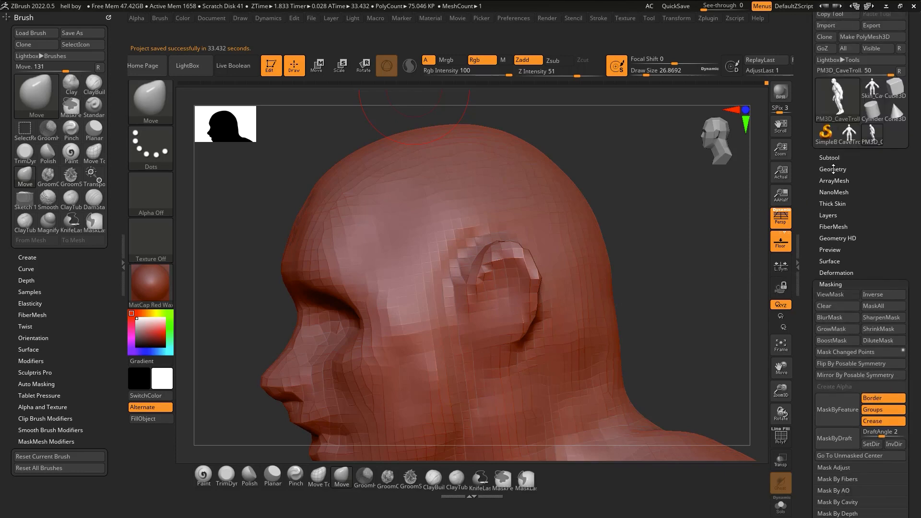
pyautogui.click(833, 169)
pyautogui.click(837, 187)
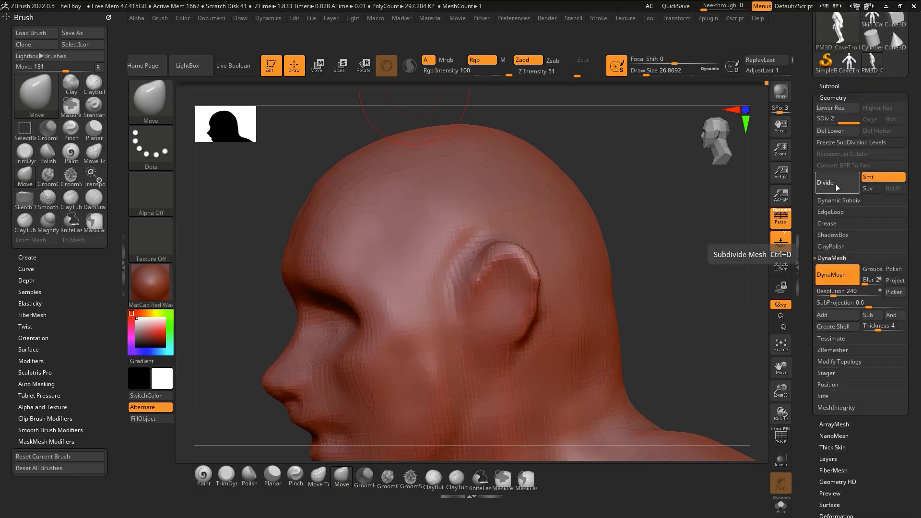
pyautogui.click(836, 184)
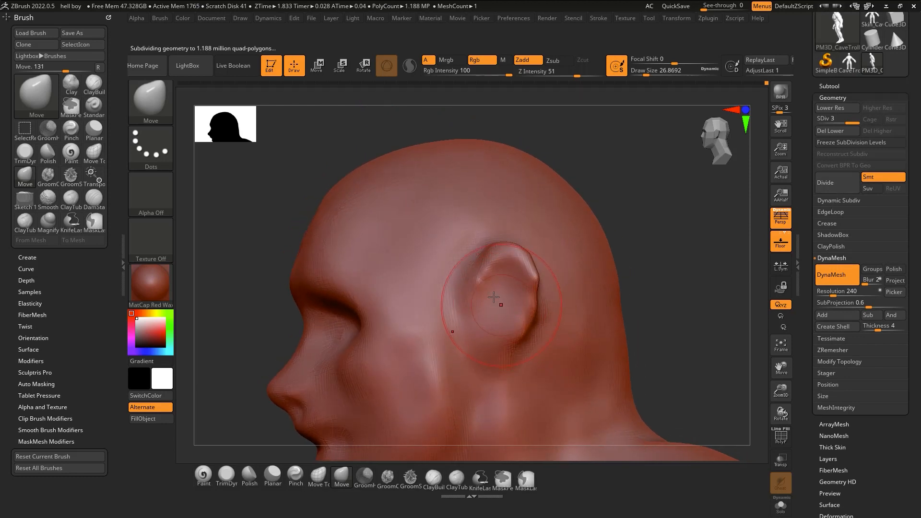
# Build up the ear's outer rim with the ClayTubes brush at draw sizes of about 3.7 and 7.5
pyautogui.press('b')
pyautogui.press('c')
pyautogui.press('t')
pyautogui.press('s')
pyautogui.moveTo(491, 301); pyautogui.dragTo(483, 301)
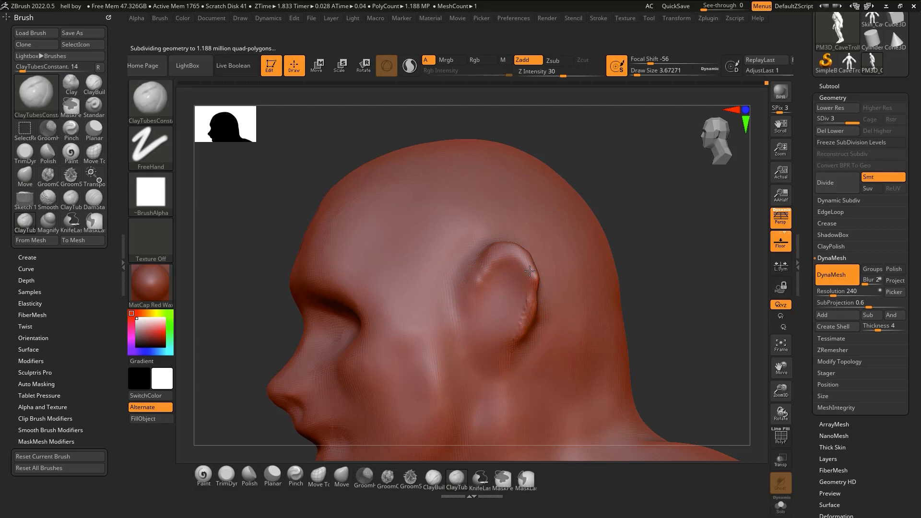
pyautogui.moveTo(530, 271)
pyautogui.mouseDown()
pyautogui.moveTo(524, 321)
pyautogui.moveTo(526, 263)
pyautogui.moveTo(504, 252)
pyautogui.moveTo(480, 280)
pyautogui.moveTo(488, 308)
pyautogui.moveTo(495, 252)
pyautogui.moveTo(512, 252)
pyautogui.moveTo(532, 288)
pyautogui.moveTo(514, 337)
pyautogui.mouseUp()
pyautogui.press('s')
pyautogui.press('s')
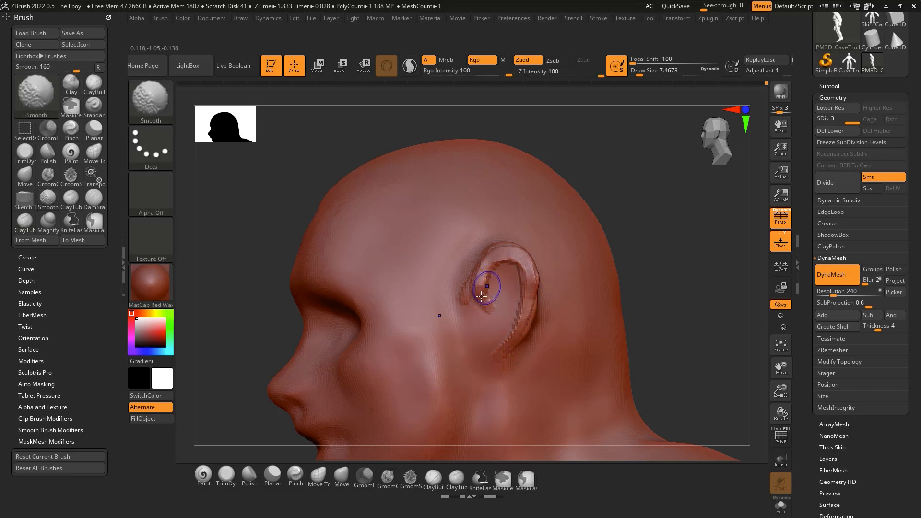
# Smooth the ear's outer rim and carve the groove along its inner edge with the DamStandard brush
pyautogui.moveTo(486, 288)
pyautogui.keyDown('shift'); pyautogui.mouseDown()
pyautogui.moveTo(473, 288)
pyautogui.moveTo(492, 257)
pyautogui.moveTo(526, 255)
pyautogui.moveTo(535, 290)
pyautogui.mouseUp(); pyautogui.keyUp('shift')
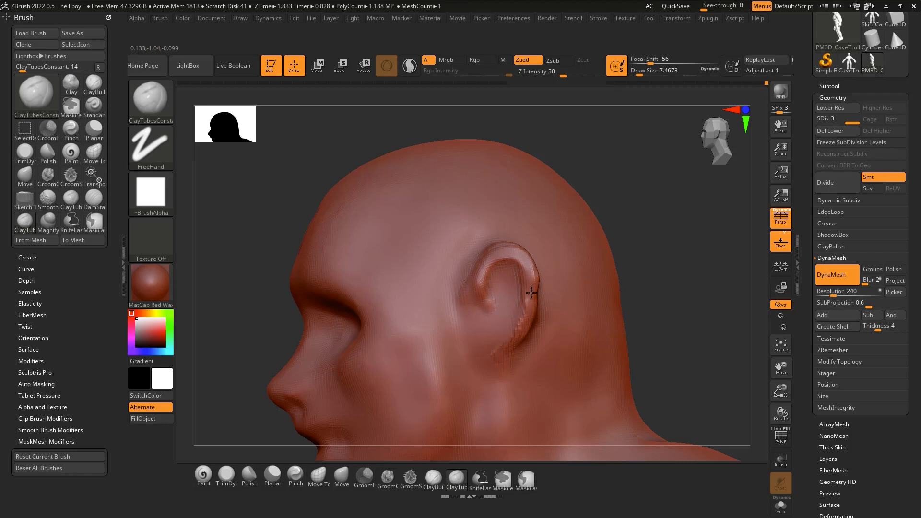
pyautogui.keyDown('shift'); pyautogui.moveTo(491, 256); pyautogui.dragTo(525, 271); pyautogui.keyUp('shift')
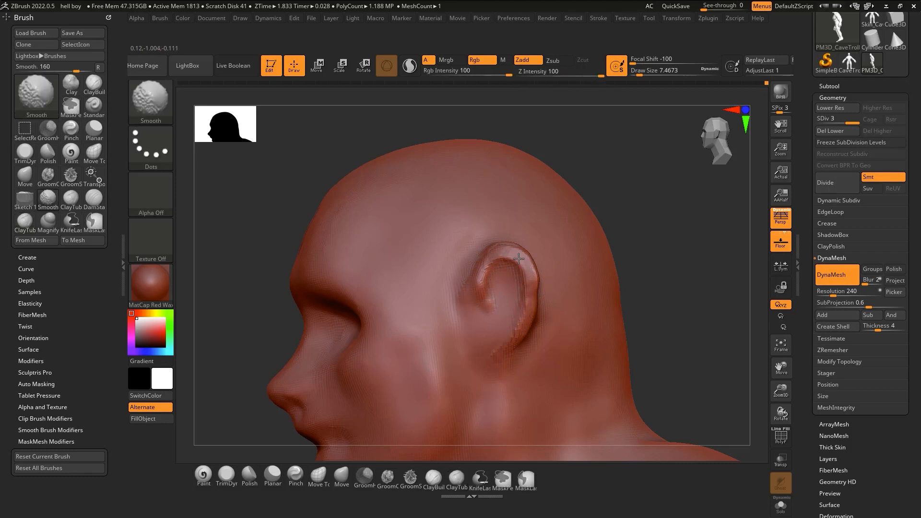
pyautogui.press('b')
pyautogui.press('d')
pyautogui.press('s')
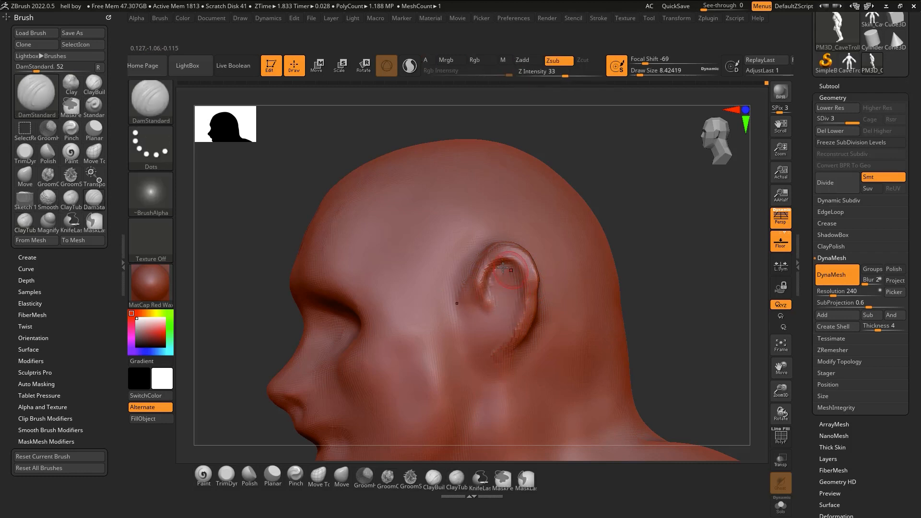
pyautogui.moveTo(506, 266); pyautogui.dragTo(512, 276, button='right')
pyautogui.moveTo(517, 270); pyautogui.dragTo(521, 298)
pyautogui.moveTo(514, 300); pyautogui.dragTo(511, 295, button='right')
pyautogui.press('shift')
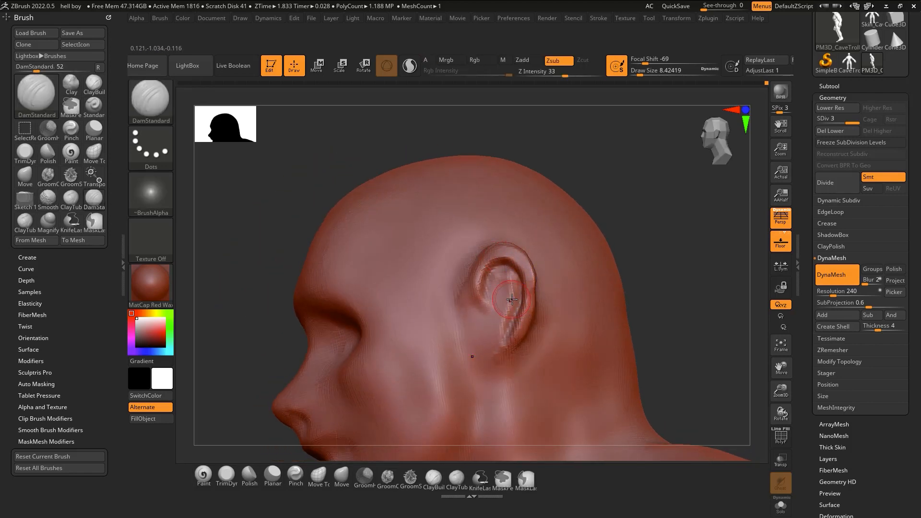
# Build up and smooth the ear's inner surface with the ClayTubes brush, and refine its shape with the Move brush
pyautogui.moveTo(509, 303); pyautogui.dragTo(509, 283)
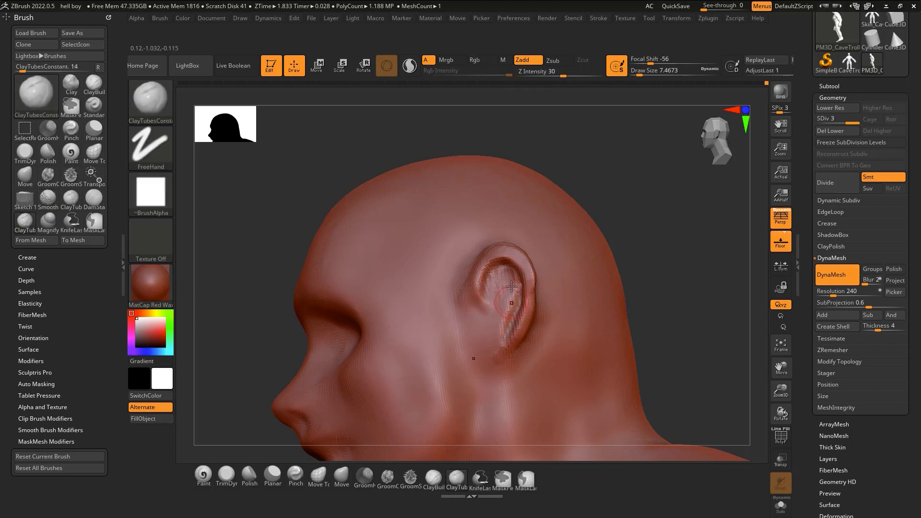
pyautogui.moveTo(513, 295); pyautogui.dragTo(514, 283)
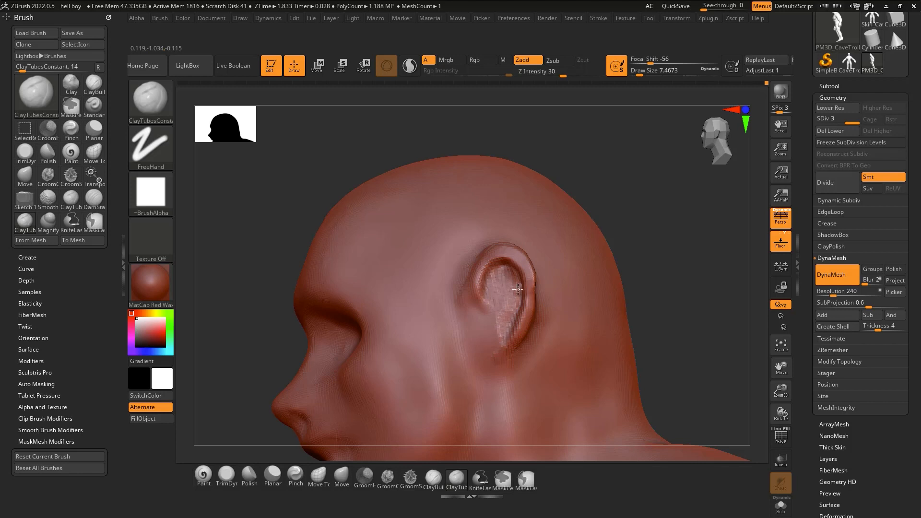
pyautogui.press('shift')
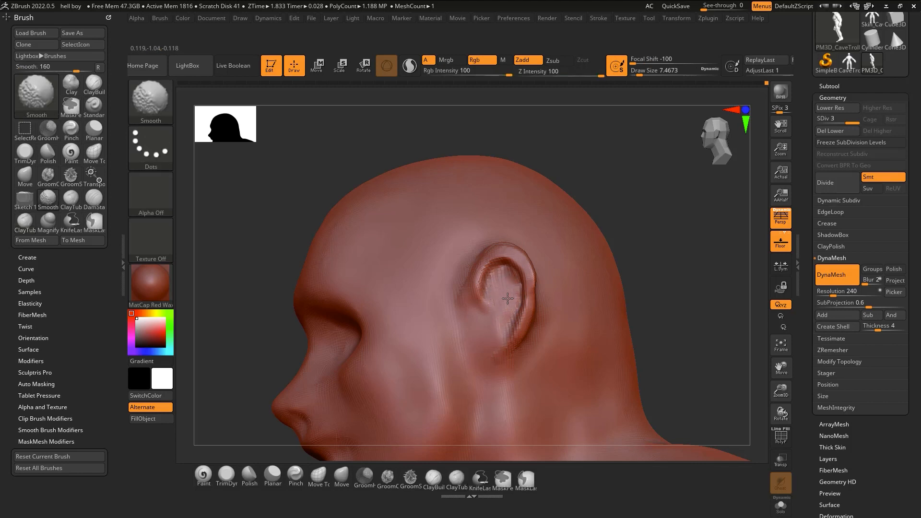
pyautogui.press('b')
pyautogui.press('m')
pyautogui.press('v')
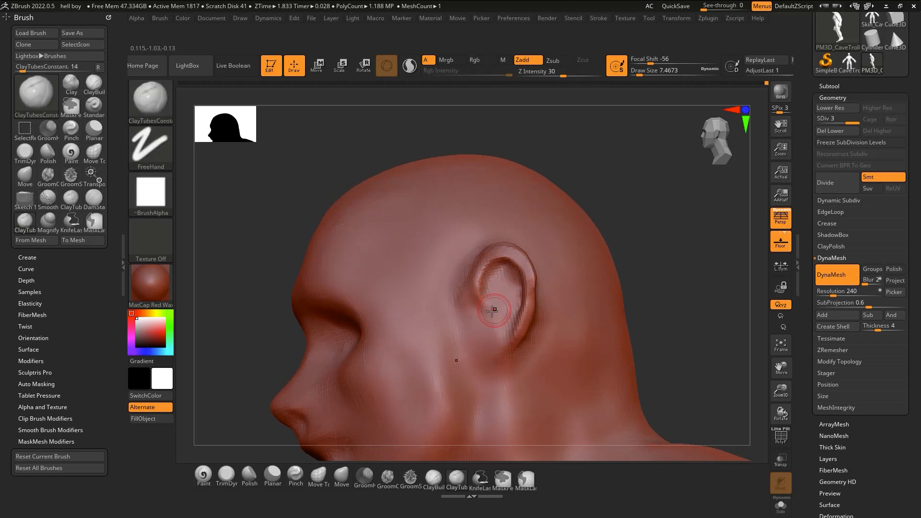
# Build up the tragus and the front edge of the ear with the ClayTubes brush and smooth them
pyautogui.press('b')
pyautogui.press('c')
pyautogui.press('t')
pyautogui.press('shift')
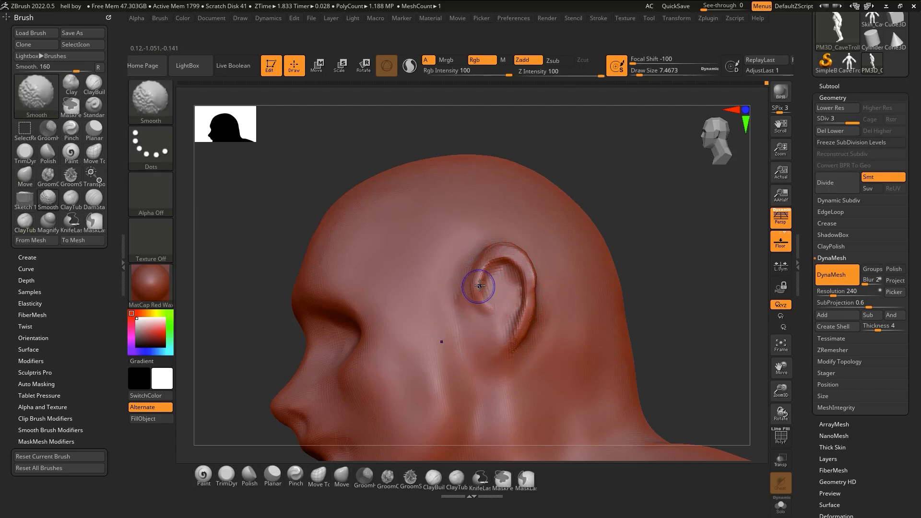
pyautogui.moveTo(487, 328)
pyautogui.mouseDown()
pyautogui.moveTo(488, 314)
pyautogui.moveTo(468, 338)
pyautogui.mouseUp()
pyautogui.moveTo(464, 322); pyautogui.dragTo(496, 276, button='right')
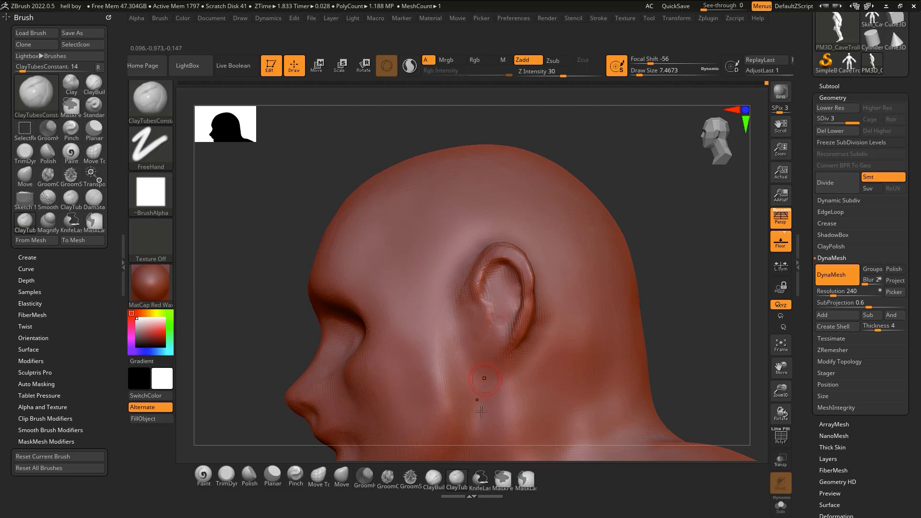
# Carve the ear canal opening with the ClayBuildup brush at a draw size of about 5 and soften its edges
pyautogui.click(433, 477)
pyautogui.press('s')
pyautogui.moveTo(508, 327); pyautogui.dragTo(498, 329)
pyautogui.moveTo(498, 329); pyautogui.dragTo(499, 324, button='right')
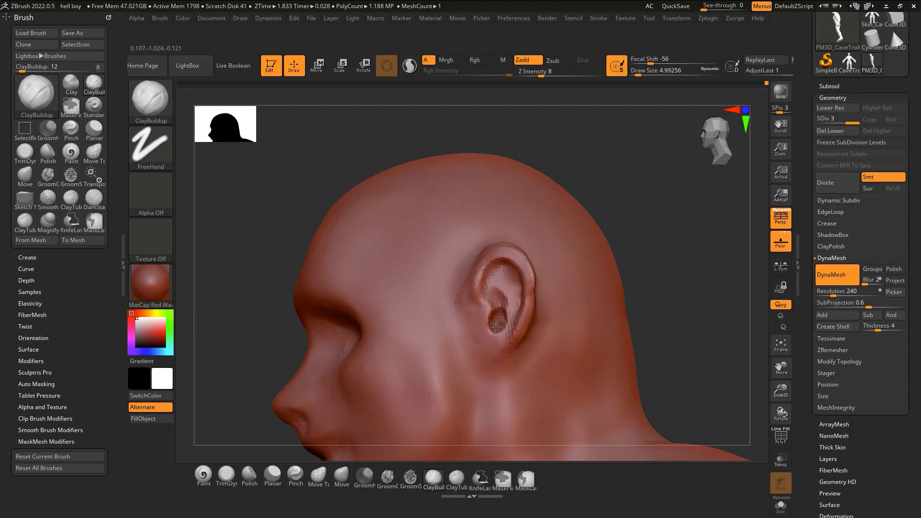
pyautogui.press('shift')
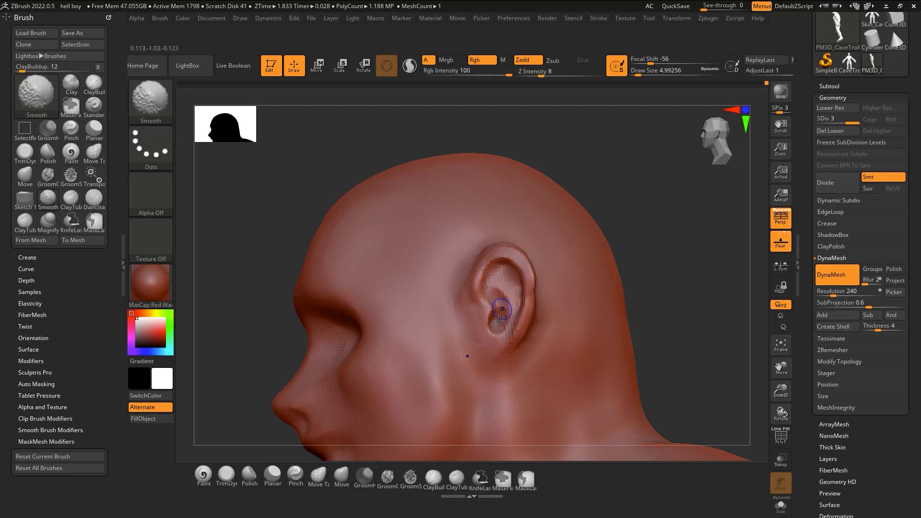
# Sculpt the inner ear folds and the earlobe with the ClayTubes brush at a draw size of about 7.5, smoothing the strokes
pyautogui.moveTo(499, 331); pyautogui.dragTo(512, 290, button='right')
pyautogui.rightClick(513, 291)
pyautogui.press('2')
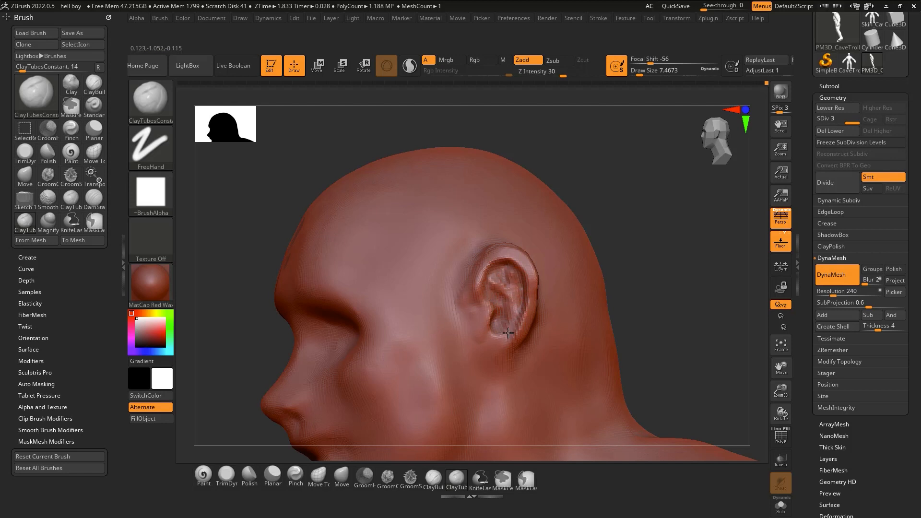
pyautogui.keyDown('shift'); pyautogui.moveTo(509, 315); pyautogui.dragTo(510, 281); pyautogui.keyUp('shift')
pyautogui.press('shift')
pyautogui.moveTo(493, 355); pyautogui.dragTo(480, 372)
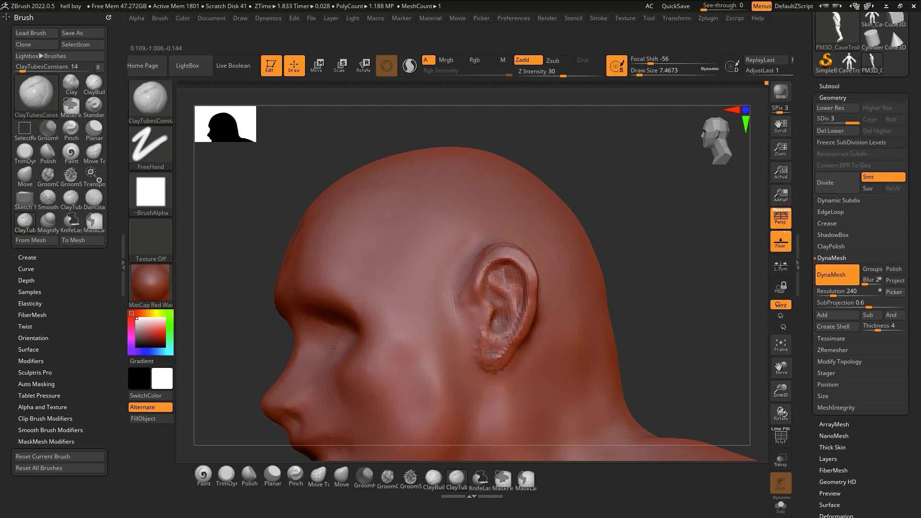
pyautogui.moveTo(510, 341)
pyautogui.keyDown('shift'); pyautogui.mouseDown()
pyautogui.moveTo(493, 366)
pyautogui.moveTo(483, 342)
pyautogui.mouseUp(); pyautogui.keyUp('shift')
# Cut the crease under the earlobe and behind the ear with the DamStandard brush at a draw size of about 8.4
pyautogui.moveTo(482, 354); pyautogui.dragTo(499, 308, button='right')
pyautogui.press('b')
pyautogui.press('d')
pyautogui.press('s')
pyautogui.moveTo(488, 365)
pyautogui.mouseDown()
pyautogui.moveTo(476, 345)
pyautogui.moveTo(485, 372)
pyautogui.moveTo(506, 367)
pyautogui.mouseUp()
pyautogui.moveTo(506, 367)
pyautogui.mouseDown(button='right')
pyautogui.moveTo(488, 358)
pyautogui.moveTo(483, 339)
pyautogui.mouseUp(button='right')
pyautogui.moveTo(502, 378); pyautogui.dragTo(496, 360)
pyautogui.moveTo(503, 377); pyautogui.dragTo(508, 321, button='right')
pyautogui.moveTo(509, 372); pyautogui.dragTo(558, 305)
pyautogui.moveTo(555, 283); pyautogui.dragTo(565, 306, button='right')
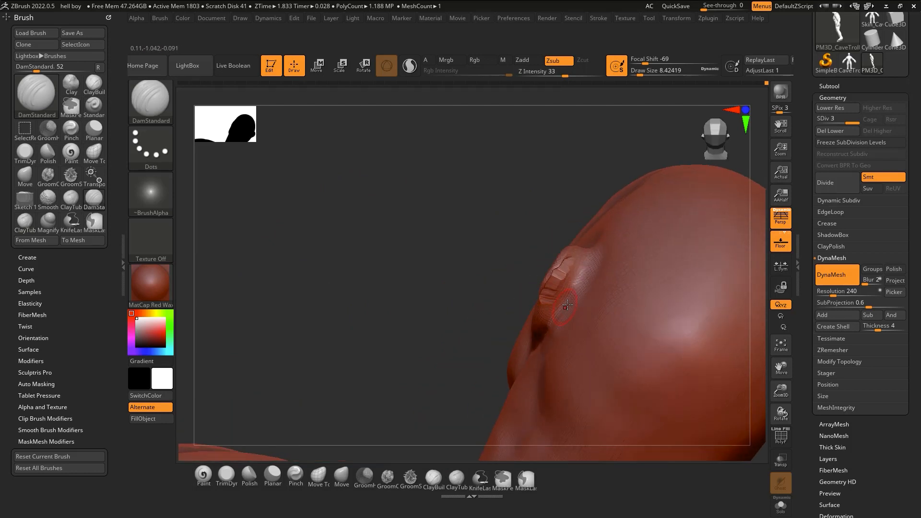
# Smooth the back of the ear and the area where it joins the skull
pyautogui.moveTo(578, 283)
pyautogui.keyDown('shift'); pyautogui.mouseDown()
pyautogui.moveTo(572, 263)
pyautogui.moveTo(546, 317)
pyautogui.moveTo(554, 324)
pyautogui.mouseUp(); pyautogui.keyUp('shift')
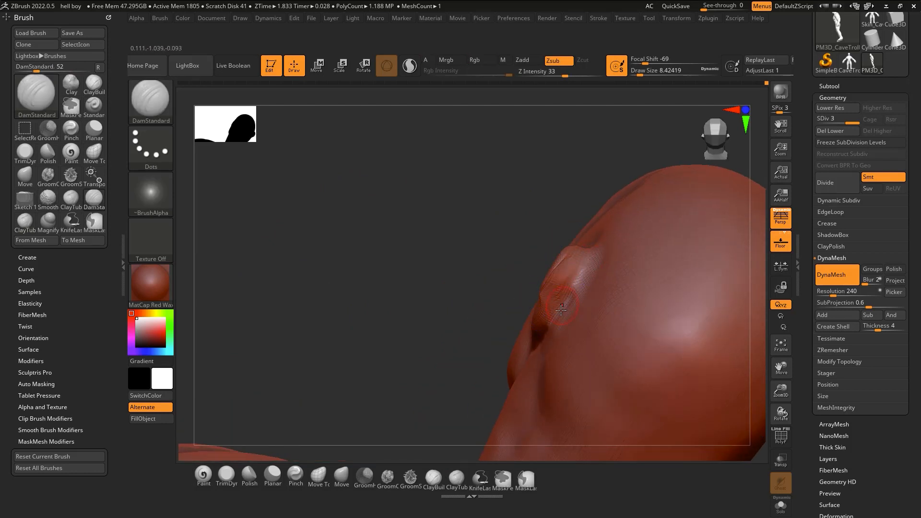
pyautogui.moveTo(562, 307)
pyautogui.mouseDown(button='right')
pyautogui.moveTo(538, 319)
pyautogui.moveTo(542, 331)
pyautogui.mouseUp(button='right')
pyautogui.keyDown('shift'); pyautogui.moveTo(576, 274); pyautogui.dragTo(561, 259); pyautogui.keyUp('shift')
pyautogui.moveTo(560, 288); pyautogui.dragTo(578, 254, button='right')
pyautogui.moveTo(568, 294); pyautogui.dragTo(542, 332, button='right')
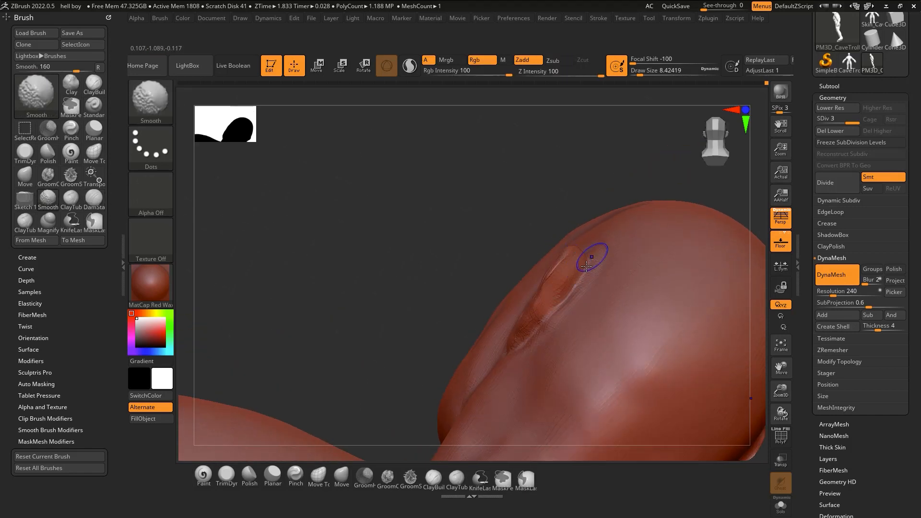
pyautogui.keyDown('shift'); pyautogui.moveTo(592, 257); pyautogui.dragTo(565, 298); pyautogui.keyUp('shift')
pyautogui.moveTo(535, 300)
pyautogui.mouseDown(button='right')
pyautogui.moveTo(568, 302)
pyautogui.moveTo(532, 355)
pyautogui.moveTo(544, 300)
pyautogui.moveTo(534, 309)
pyautogui.mouseUp(button='right')
# Add volume to the back of the ear with the ClayTubes brush, and smooth it and the outer rim
pyautogui.press('b')
pyautogui.press('c')
pyautogui.press('t')
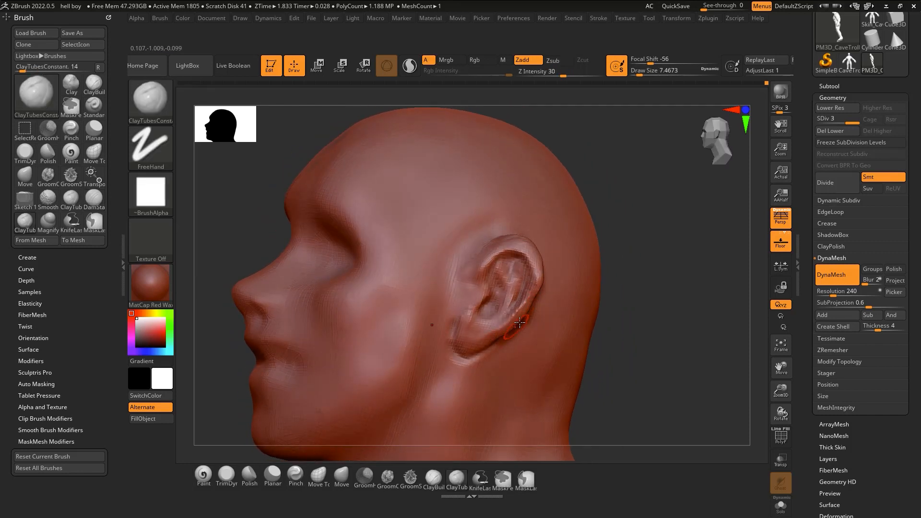
pyautogui.moveTo(539, 278); pyautogui.dragTo(520, 298, button='right')
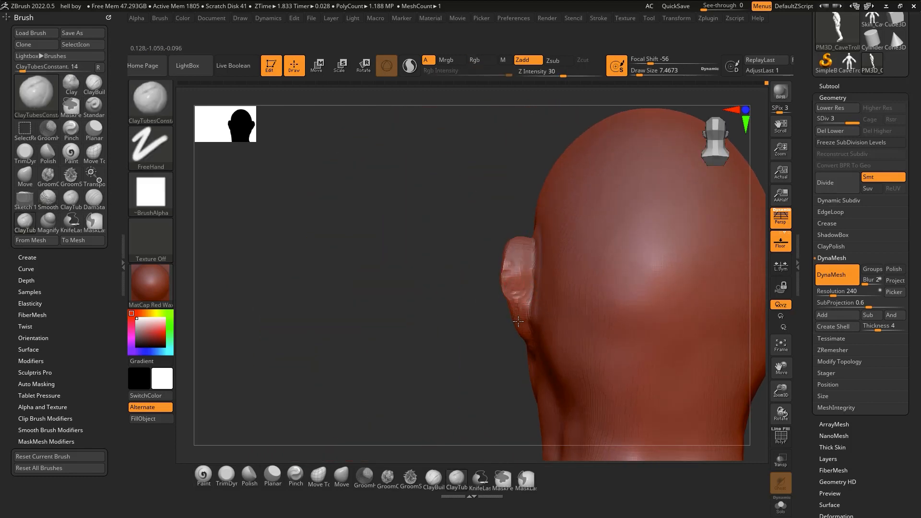
pyautogui.press('shift')
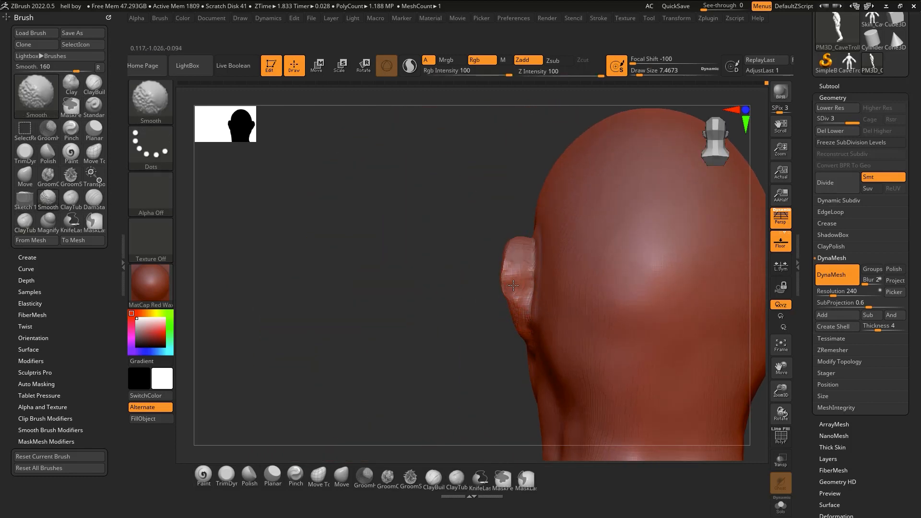
pyautogui.moveTo(532, 300); pyautogui.dragTo(530, 321, button='right')
pyautogui.keyDown('shift'); pyautogui.moveTo(530, 321); pyautogui.dragTo(533, 335); pyautogui.keyUp('shift')
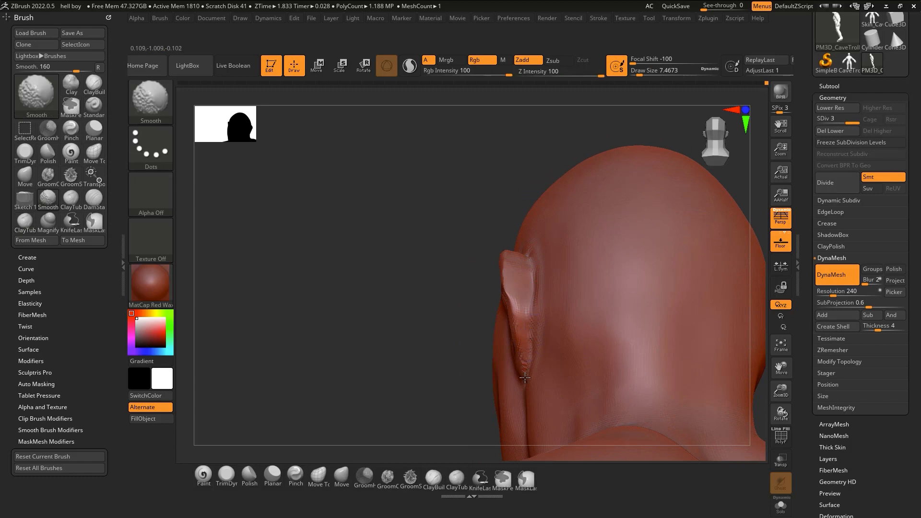
pyautogui.moveTo(523, 331); pyautogui.dragTo(516, 307, button='right')
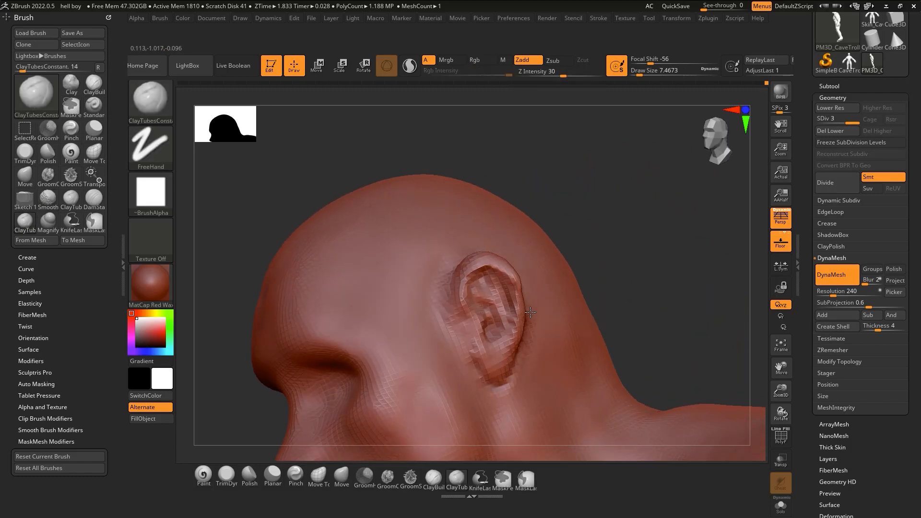
pyautogui.keyDown('shift'); pyautogui.moveTo(519, 294); pyautogui.dragTo(518, 342); pyautogui.keyUp('shift')
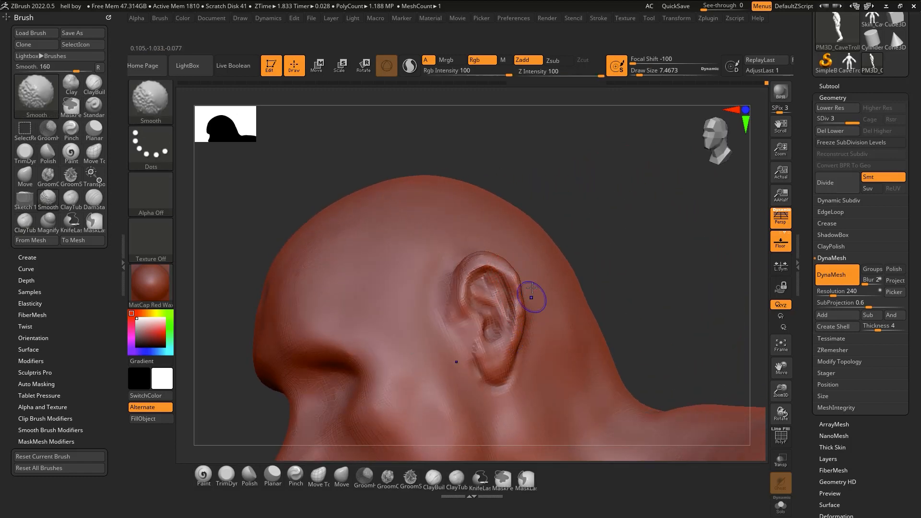
pyautogui.moveTo(534, 298); pyautogui.dragTo(523, 305, button='right')
# Look through the Draw settings and the brush's Auto Masking and MaskMesh Modifiers settings
pyautogui.click(242, 18)
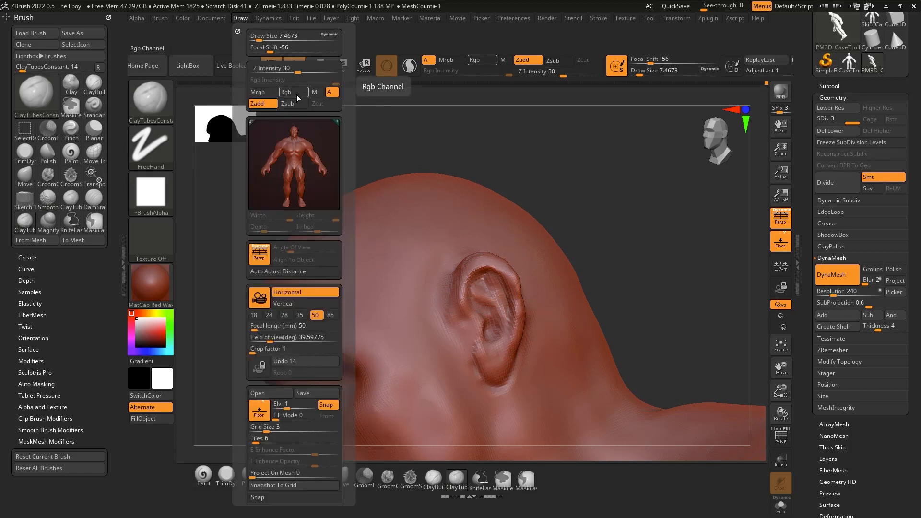
pyautogui.click(160, 18)
pyautogui.click(162, 19)
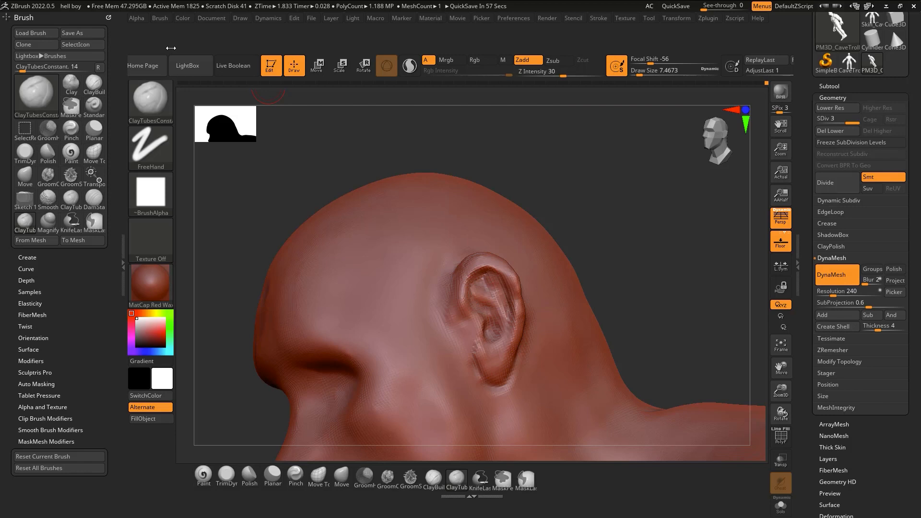
pyautogui.click(47, 384)
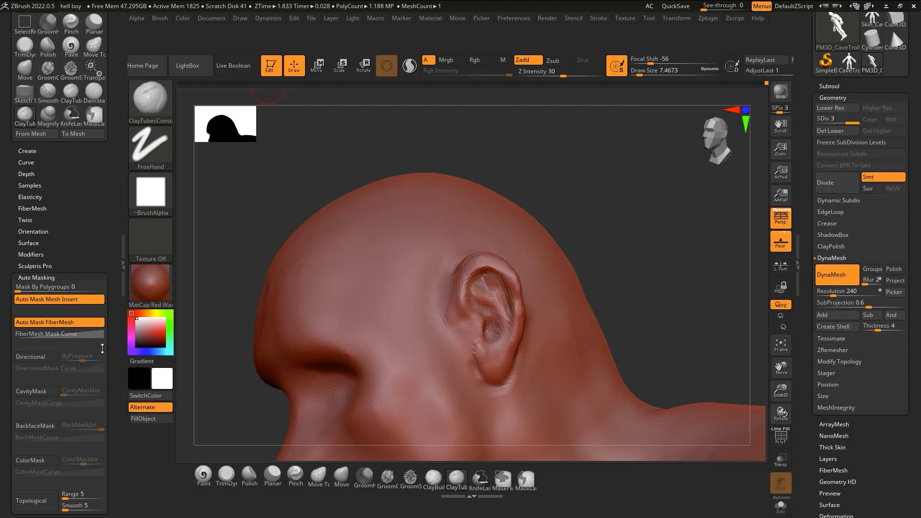
pyautogui.click(43, 277)
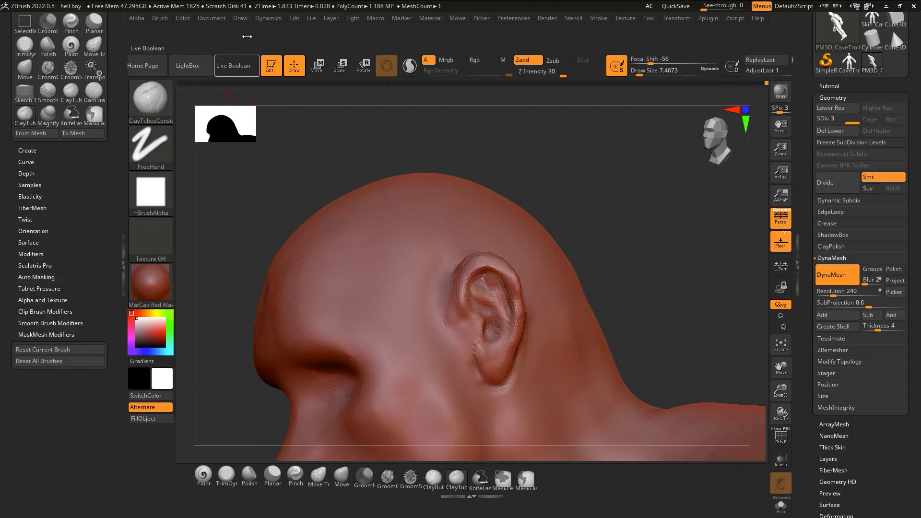
pyautogui.click(240, 18)
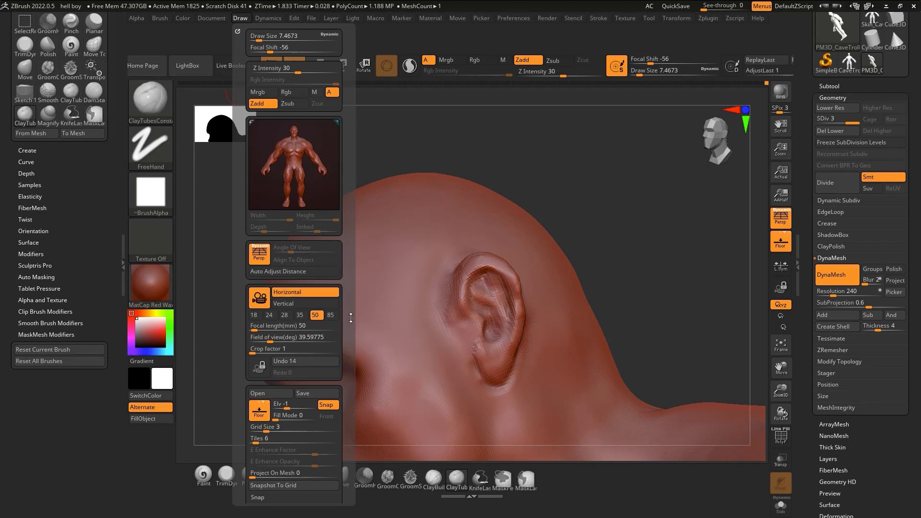
pyautogui.scroll(-10, 348, 327)
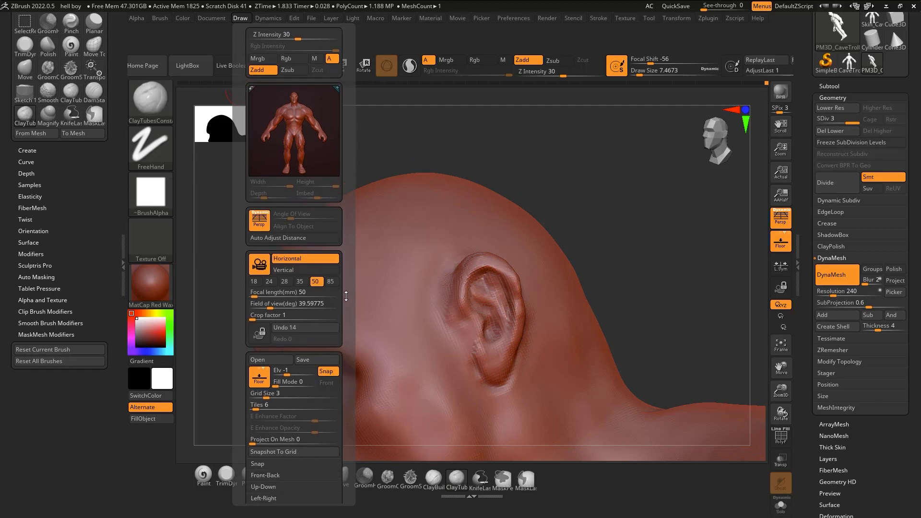
pyautogui.moveTo(343, 245); pyautogui.dragTo(344, 228)
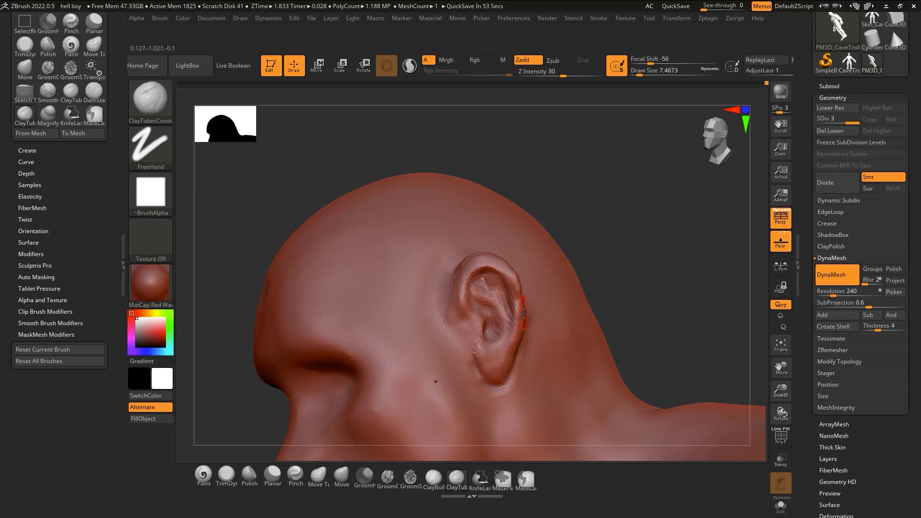
pyautogui.click(63, 335)
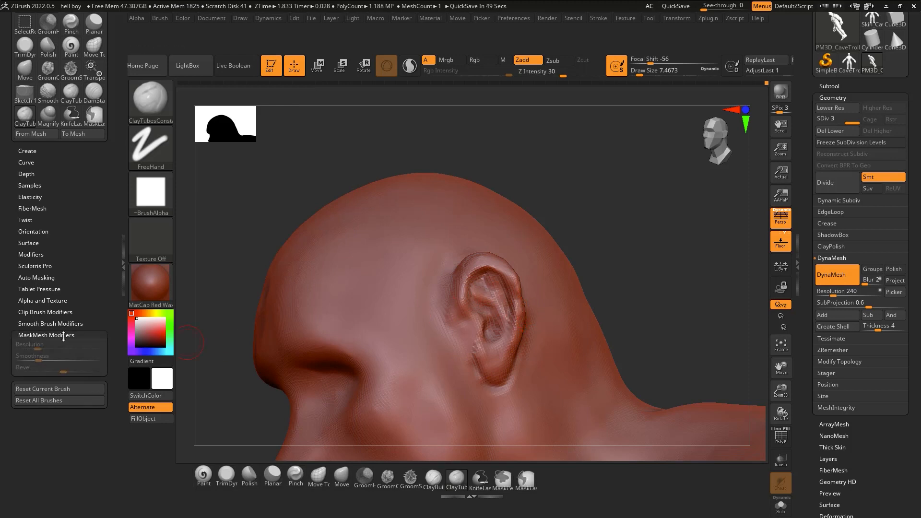
pyautogui.click(63, 334)
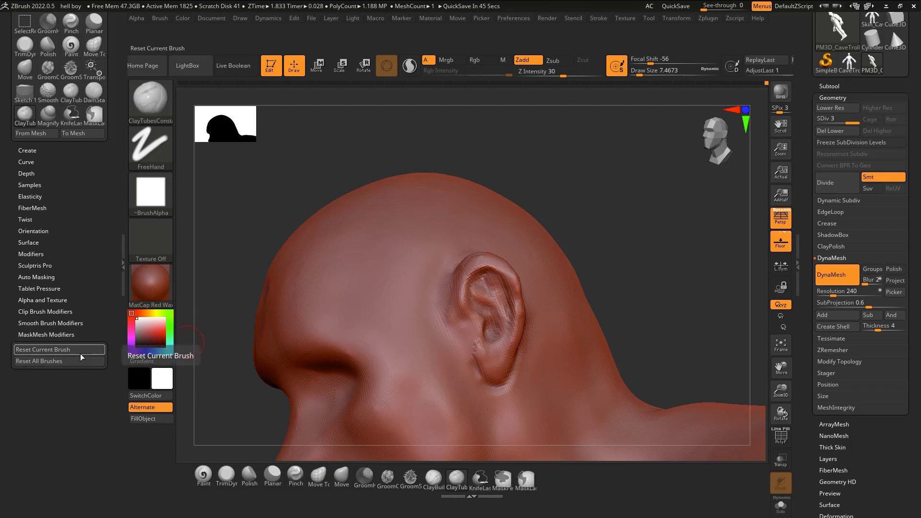
# Flatten the ear's outer rim and its back edge with the Polish brush at a draw size of about 25
pyautogui.moveTo(226, 312); pyautogui.dragTo(269, 302)
pyautogui.moveTo(506, 267); pyautogui.dragTo(509, 288, button='right')
pyautogui.rightClick(508, 288)
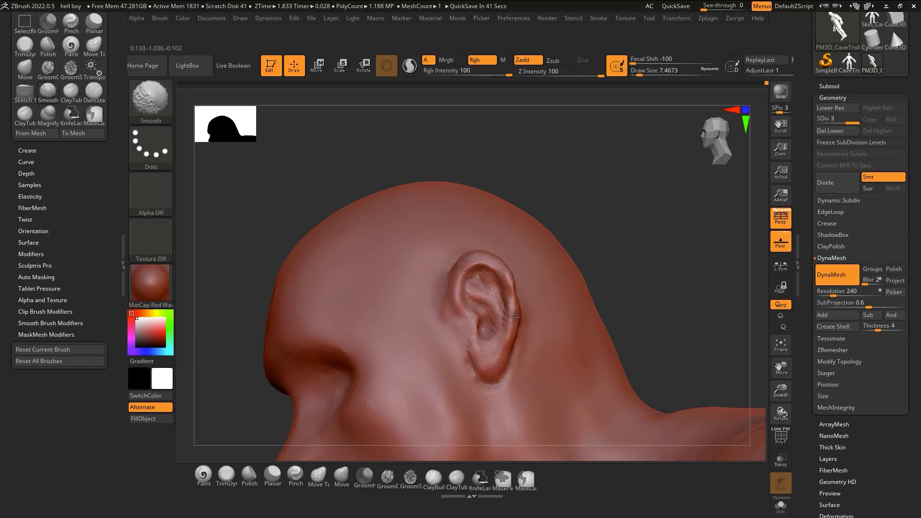
pyautogui.press('b')
pyautogui.press('p')
pyautogui.press('o')
pyautogui.moveTo(513, 292); pyautogui.dragTo(511, 287, button='right')
pyautogui.press('s')
pyautogui.moveTo(511, 288)
pyautogui.mouseDown()
pyautogui.moveTo(502, 287)
pyautogui.moveTo(518, 305)
pyautogui.moveTo(514, 325)
pyautogui.moveTo(463, 336)
pyautogui.moveTo(504, 278)
pyautogui.mouseUp()
pyautogui.moveTo(504, 278)
pyautogui.mouseDown(button='right')
pyautogui.moveTo(535, 279)
pyautogui.moveTo(508, 283)
pyautogui.moveTo(513, 295)
pyautogui.mouseUp(button='right')
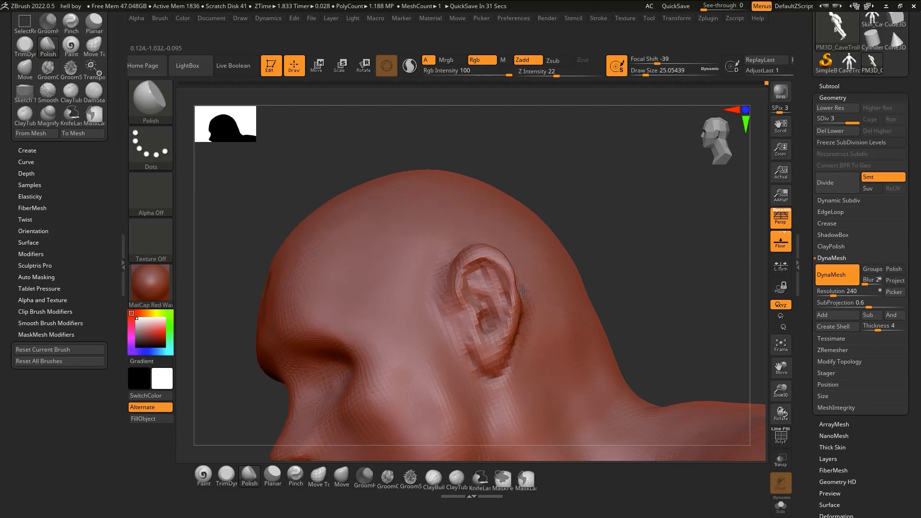
pyautogui.press('space')
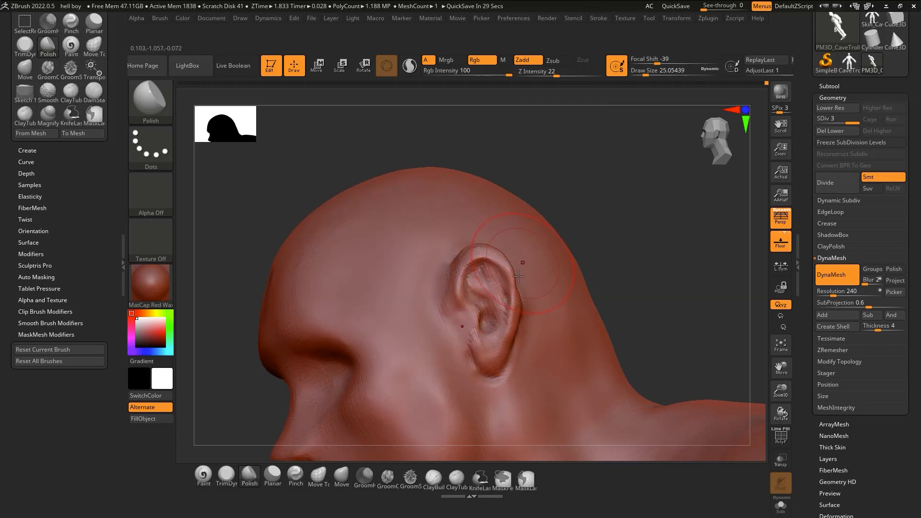
# Build up the ear's outer rim and the area by the earlobe with the ClayTubes brush, smoothing the strokes
pyautogui.press('b')
pyautogui.press('c')
pyautogui.press('t')
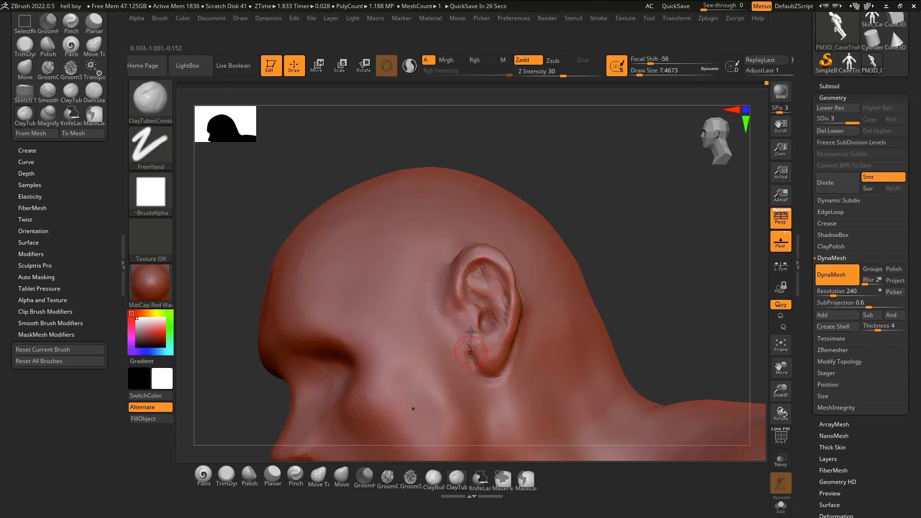
pyautogui.press('shift')
pyautogui.moveTo(471, 363); pyautogui.dragTo(533, 276, button='right')
pyautogui.press('shift')
pyautogui.moveTo(524, 277); pyautogui.dragTo(472, 303)
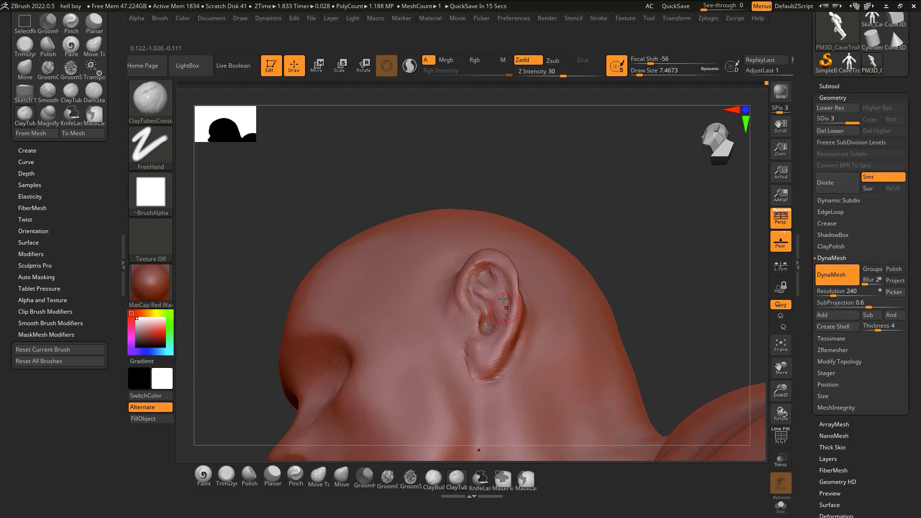
# Thicken the back of the ear with the ClayTubes brush and smooth the added volume
pyautogui.moveTo(518, 313); pyautogui.dragTo(481, 278, button='right')
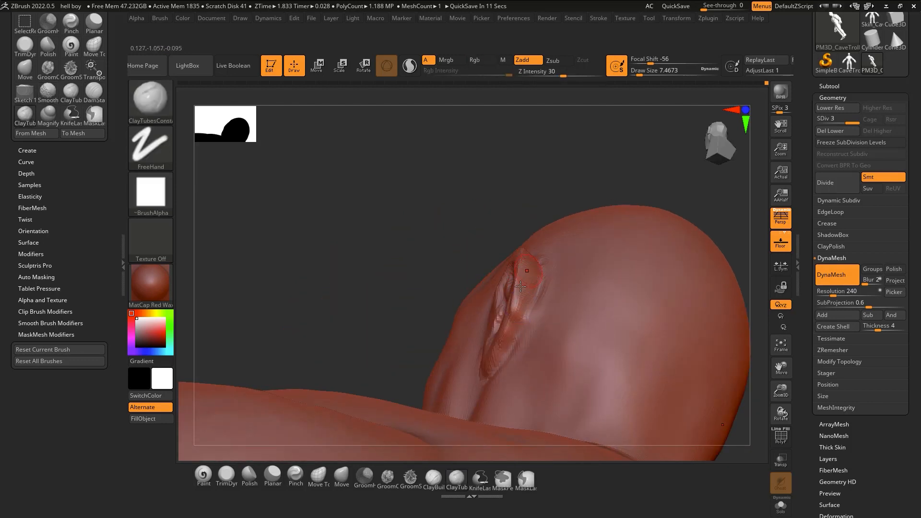
pyautogui.moveTo(513, 326); pyautogui.dragTo(524, 296, button='right')
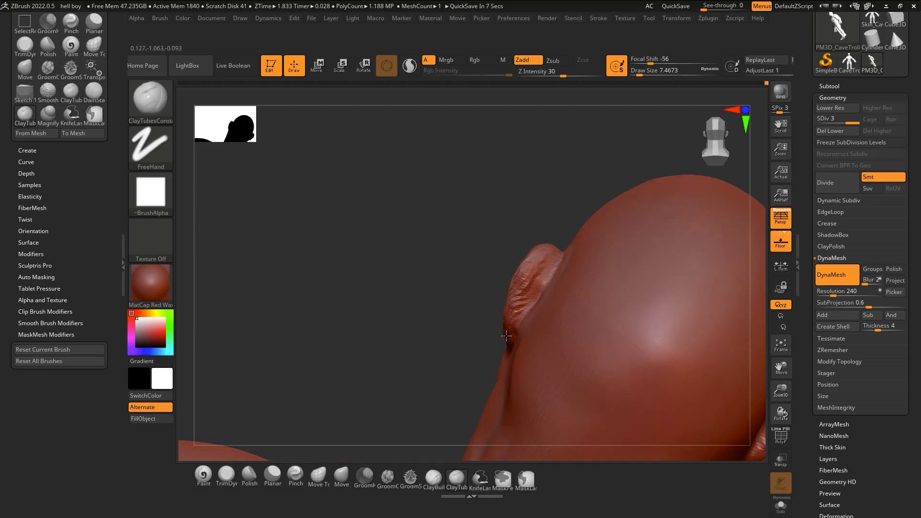
pyautogui.keyDown('shift'); pyautogui.moveTo(511, 336); pyautogui.dragTo(545, 288); pyautogui.keyUp('shift')
# Carve the crease where the back of the ear meets the skull with the DamStandard brush, and smooth around it
pyautogui.press('b')
pyautogui.press('d')
pyautogui.press('s')
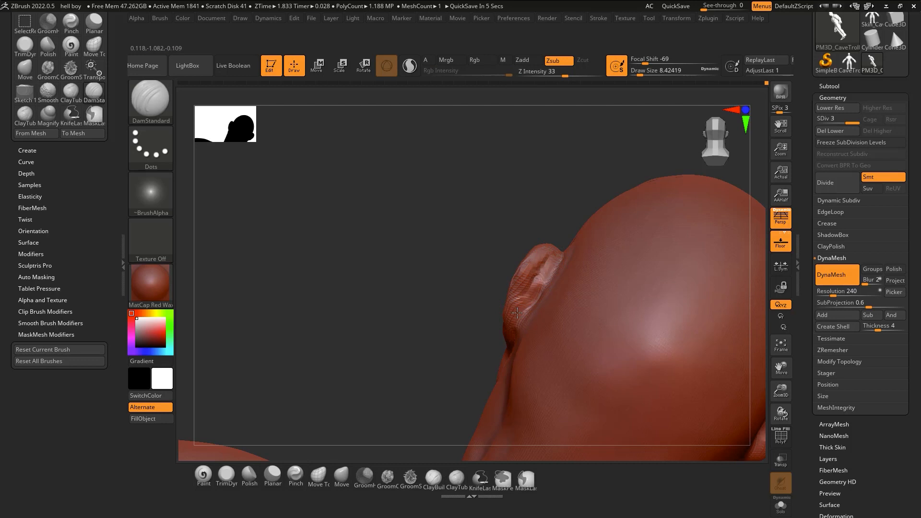
pyautogui.moveTo(520, 291); pyautogui.dragTo(515, 315, button='right')
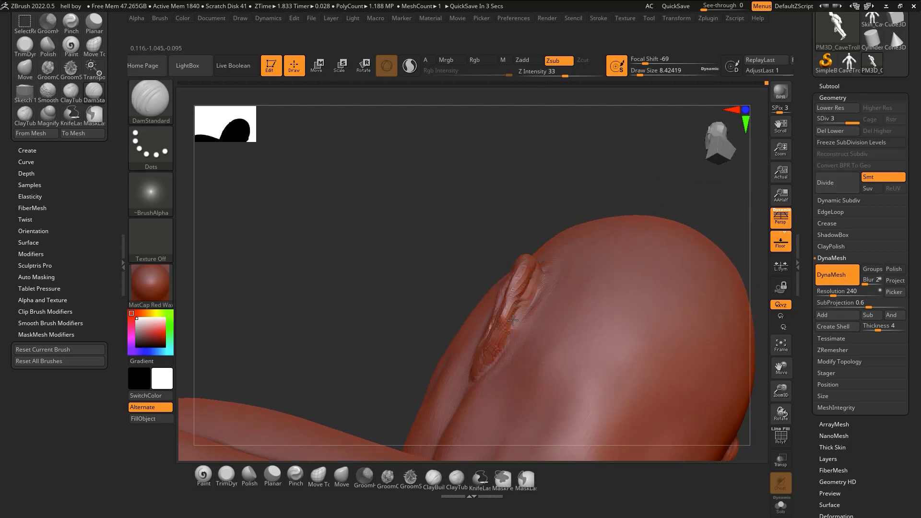
pyautogui.moveTo(486, 373)
pyautogui.mouseDown(button='right')
pyautogui.moveTo(488, 338)
pyautogui.moveTo(476, 380)
pyautogui.mouseUp(button='right')
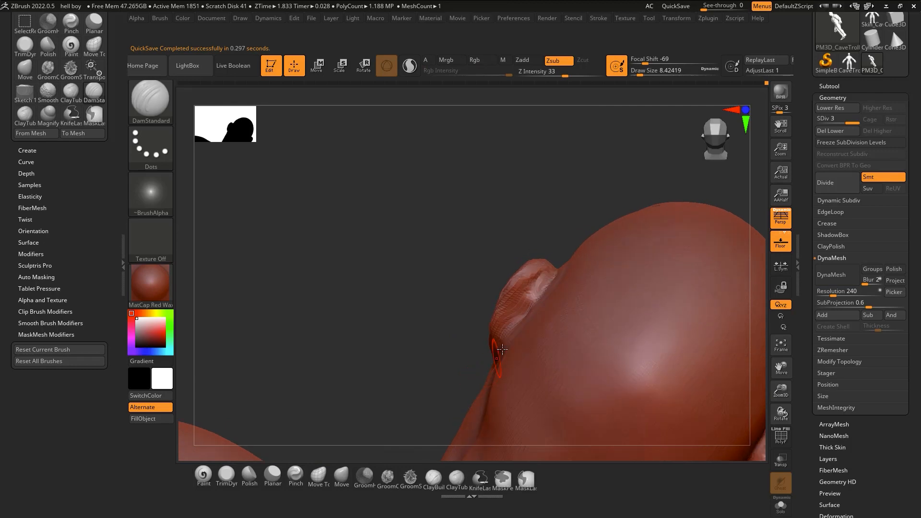
pyautogui.moveTo(534, 293); pyautogui.dragTo(553, 286, button='right')
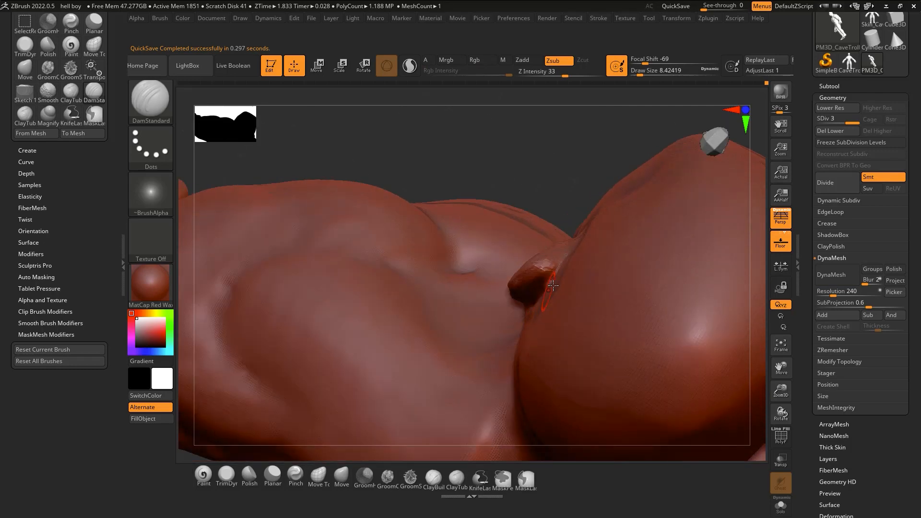
pyautogui.moveTo(570, 250); pyautogui.dragTo(554, 278, button='right')
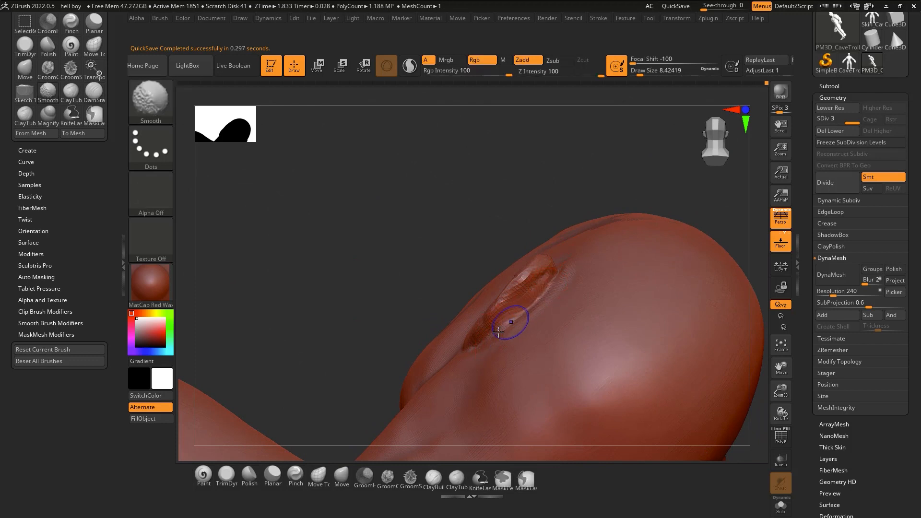
pyautogui.moveTo(542, 293)
pyautogui.mouseDown(button='right')
pyautogui.moveTo(566, 324)
pyautogui.moveTo(500, 307)
pyautogui.moveTo(492, 335)
pyautogui.moveTo(543, 393)
pyautogui.mouseUp(button='right')
pyautogui.moveTo(526, 354)
pyautogui.mouseDown(button='right')
pyautogui.moveTo(539, 206)
pyautogui.moveTo(505, 389)
pyautogui.moveTo(539, 320)
pyautogui.moveTo(520, 281)
pyautogui.moveTo(537, 282)
pyautogui.moveTo(547, 334)
pyautogui.moveTo(556, 294)
pyautogui.moveTo(565, 308)
pyautogui.mouseUp(button='right')
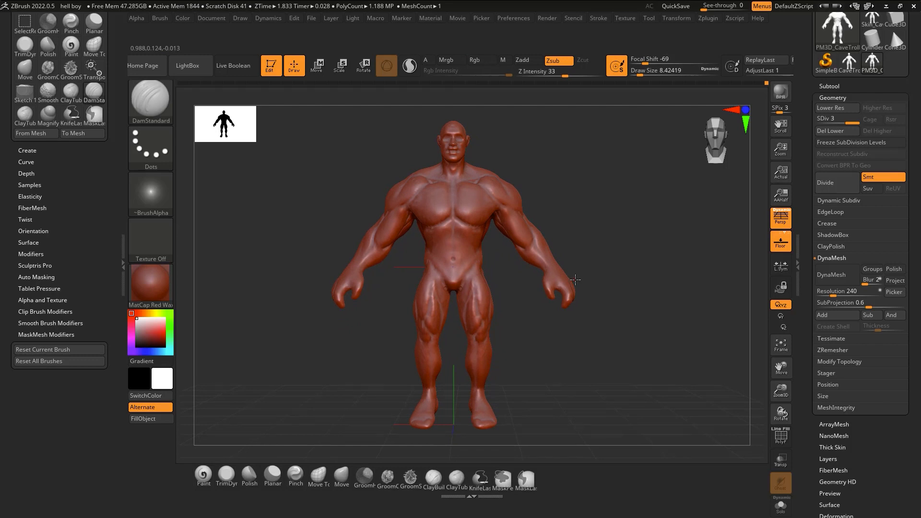
# Drop the mesh to subdivision level 1 and set the DamStandard draw size to about 27 for the arm
pyautogui.moveTo(575, 280)
pyautogui.mouseDown(button='right')
pyautogui.moveTo(522, 307)
pyautogui.moveTo(524, 319)
pyautogui.moveTo(570, 303)
pyautogui.moveTo(521, 367)
pyautogui.moveTo(544, 295)
pyautogui.moveTo(514, 351)
pyautogui.moveTo(521, 310)
pyautogui.mouseUp(button='right')
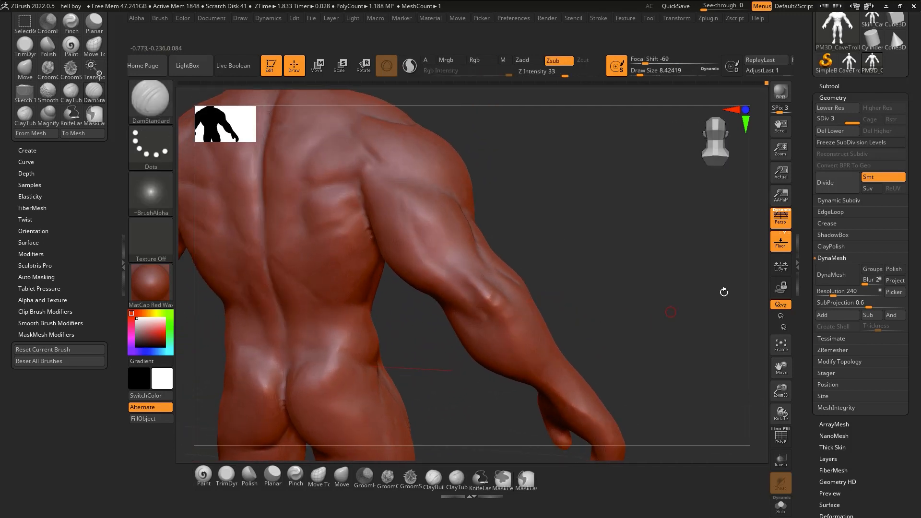
pyautogui.hotkey('shift', 'd')
pyautogui.hotkey('shift', 'd')
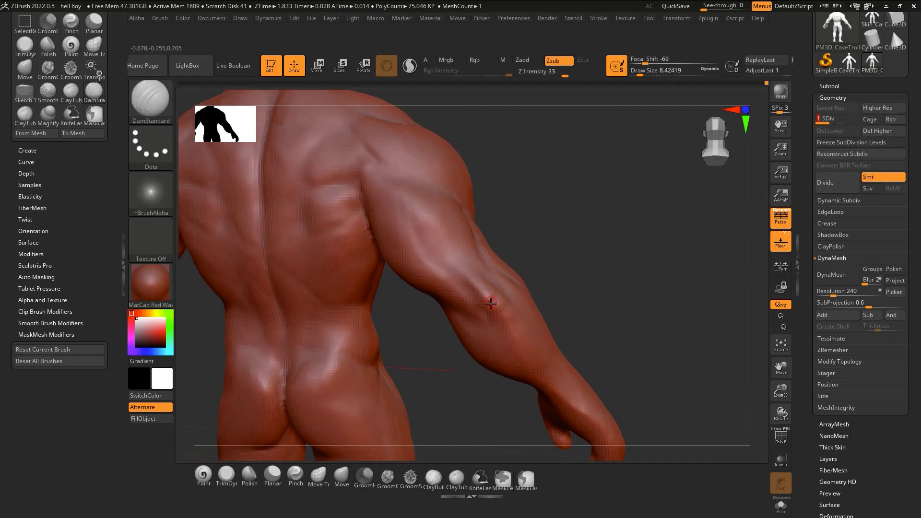
pyautogui.press('s')
pyautogui.moveTo(488, 300); pyautogui.dragTo(499, 287)
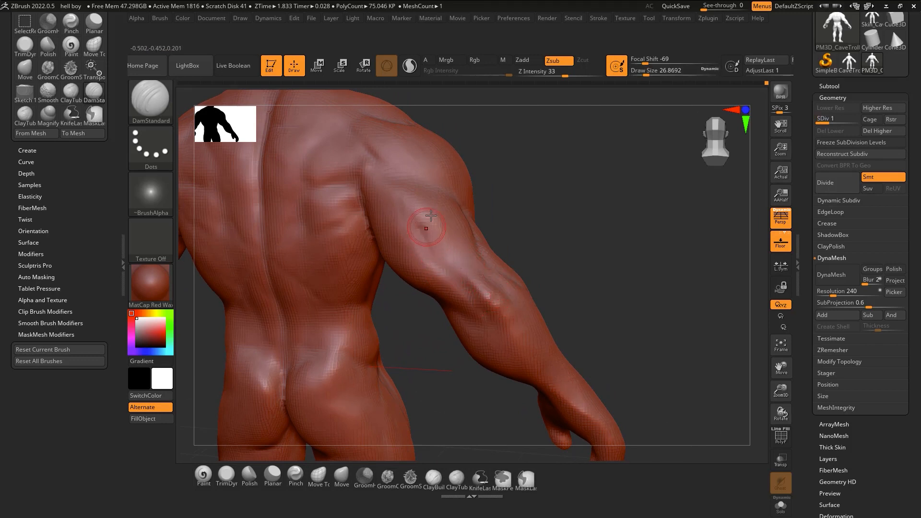
# Build up the back of the upper arm towards the elbow with ClayTubes at a draw size of about 31, and smooth it
pyautogui.press('b')
pyautogui.press('c')
pyautogui.press('t')
pyautogui.press('s')
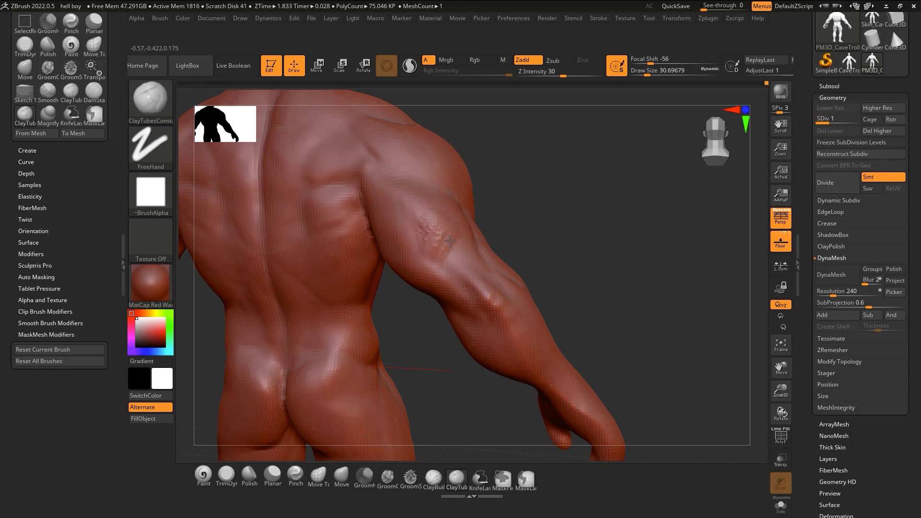
pyautogui.moveTo(450, 241); pyautogui.dragTo(452, 263)
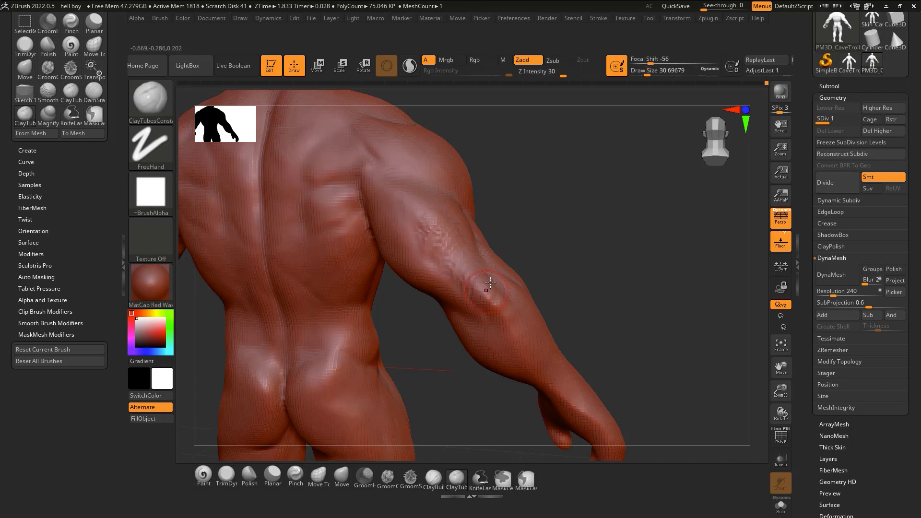
pyautogui.press('shift')
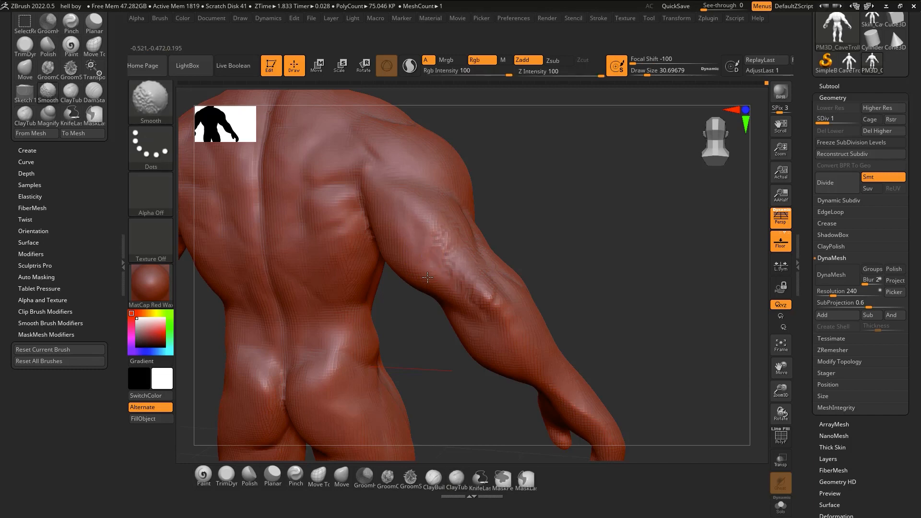
pyautogui.keyDown('shift'); pyautogui.moveTo(455, 249); pyautogui.dragTo(468, 273); pyautogui.keyUp('shift')
pyautogui.moveTo(485, 281)
pyautogui.mouseDown(button='right')
pyautogui.moveTo(509, 288)
pyautogui.moveTo(460, 255)
pyautogui.moveTo(450, 298)
pyautogui.moveTo(500, 281)
pyautogui.mouseUp(button='right')
# Cut a groove along the outer side of the elbow into the forearm with the DamStandard brush, and soften it
pyautogui.press('b')
pyautogui.press('d')
pyautogui.press('s')
pyautogui.moveTo(491, 273); pyautogui.dragTo(525, 318)
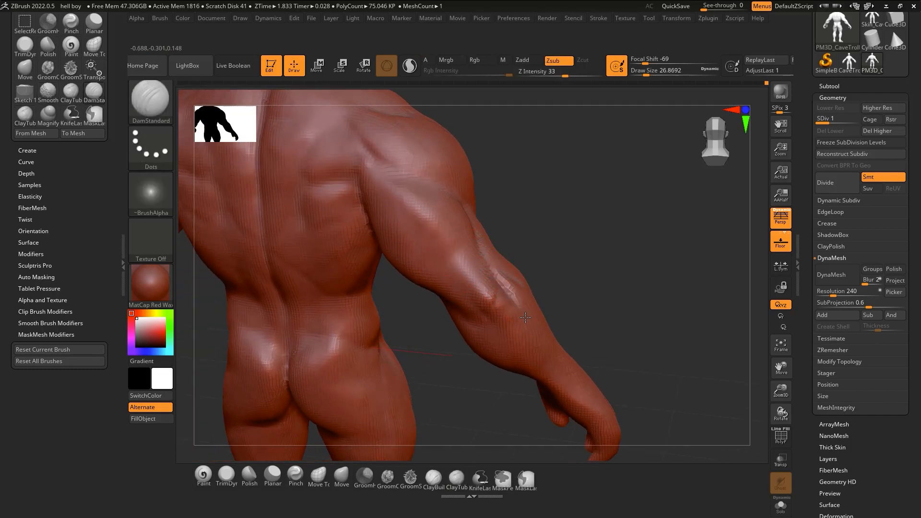
pyautogui.keyDown('shift'); pyautogui.moveTo(504, 286); pyautogui.dragTo(518, 316); pyautogui.keyUp('shift')
pyautogui.moveTo(476, 263); pyautogui.dragTo(494, 242, button='right')
# Build up the elbow's bony form with the ClayTubes brush and smooth the area just below it
pyautogui.press('b')
pyautogui.press('c')
pyautogui.press('t')
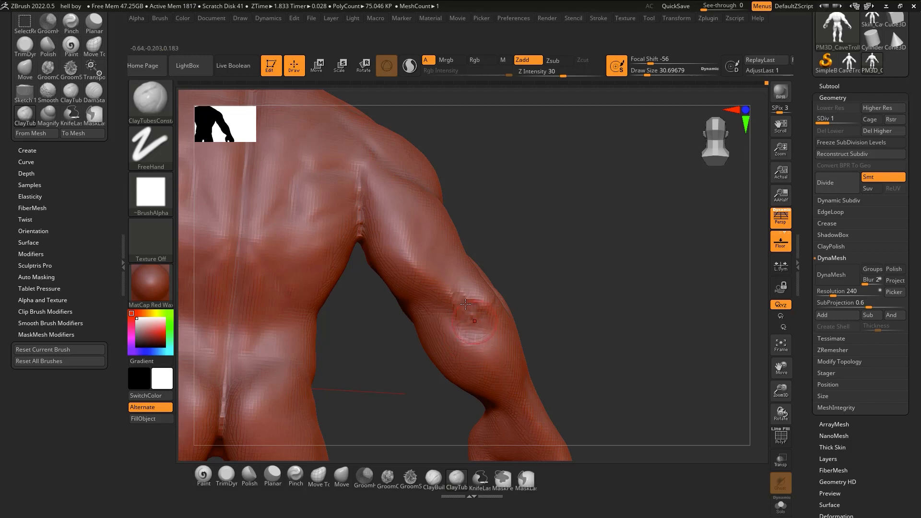
pyautogui.keyDown('shift'); pyautogui.moveTo(474, 311); pyautogui.dragTo(471, 351); pyautogui.keyUp('shift')
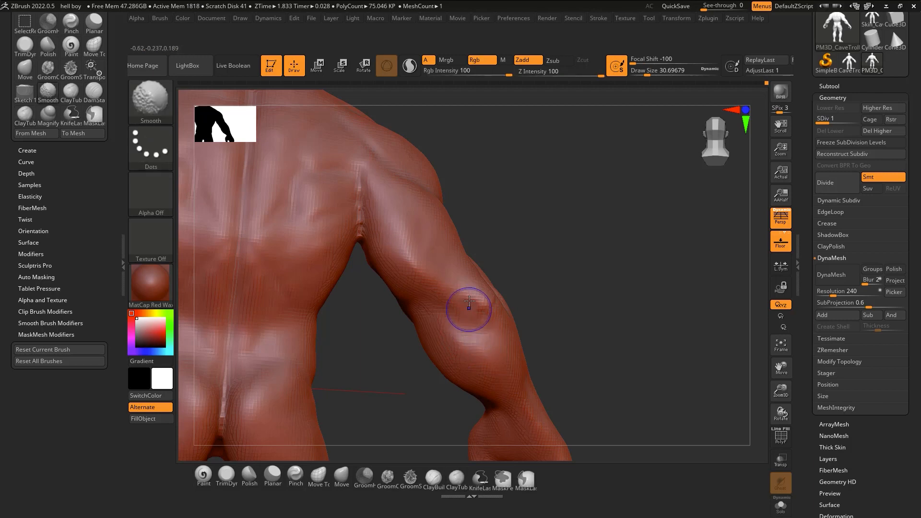
pyautogui.moveTo(485, 329)
pyautogui.mouseDown(button='right')
pyautogui.moveTo(463, 356)
pyautogui.moveTo(469, 315)
pyautogui.mouseUp(button='right')
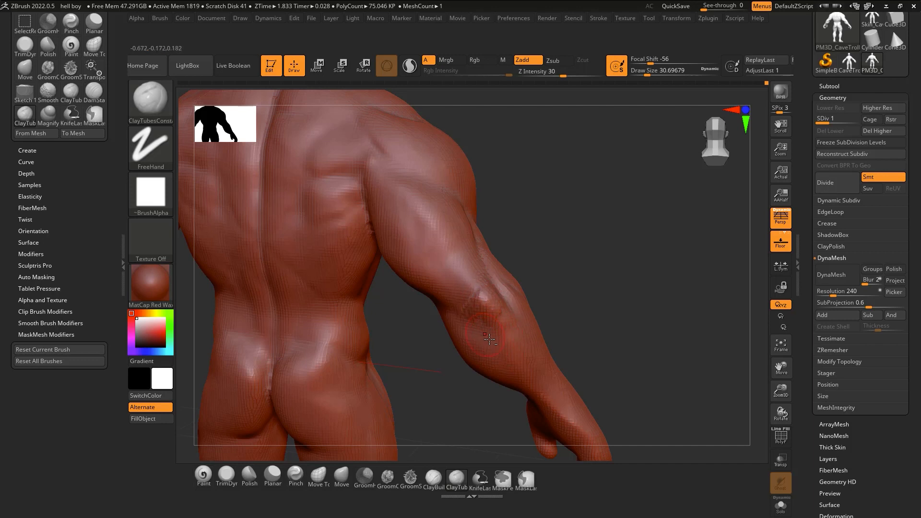
# Add volume to the buttocks with the ClayTubes brush at a draw size of about 31, and smooth the strokes
pyautogui.press('f')
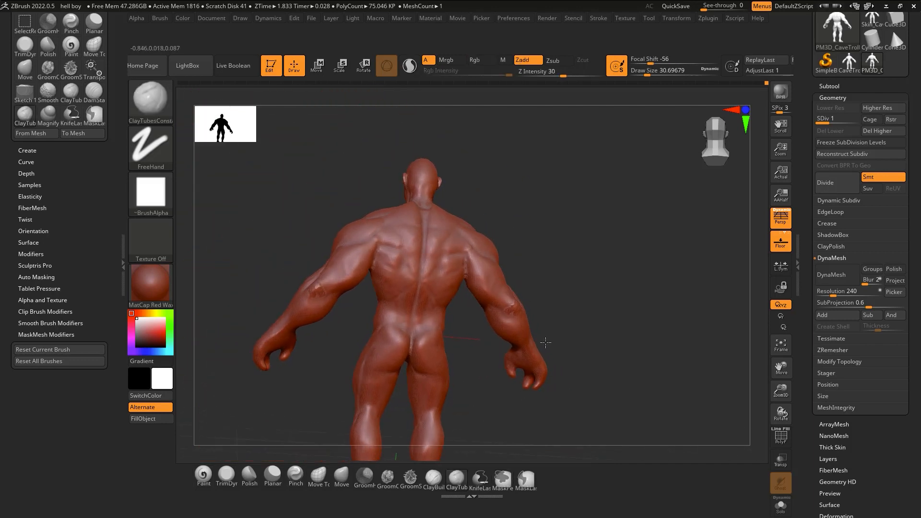
pyautogui.moveTo(546, 342)
pyautogui.mouseDown(button='right')
pyautogui.moveTo(531, 373)
pyautogui.moveTo(508, 279)
pyautogui.moveTo(506, 287)
pyautogui.mouseUp(button='right')
pyautogui.keyDown('shift'); pyautogui.moveTo(698, 138); pyautogui.dragTo(676, 160, button='right'); pyautogui.keyUp('shift')
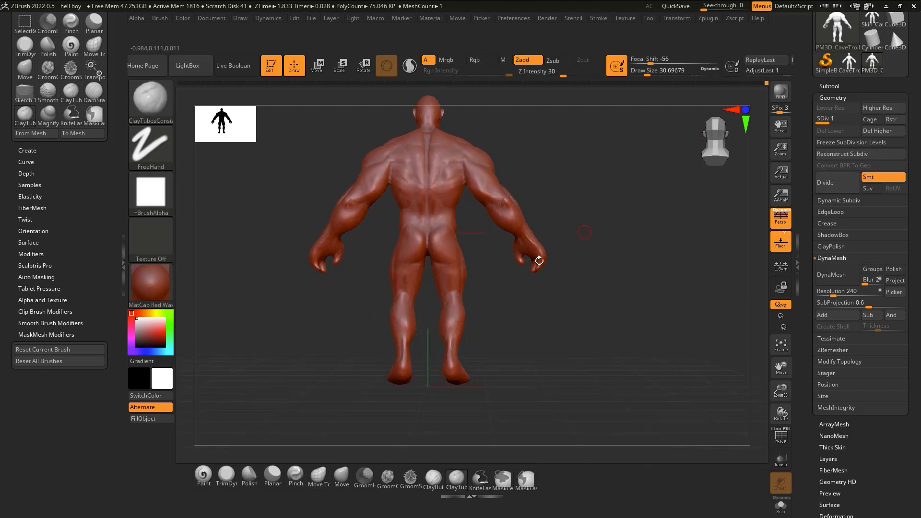
pyautogui.keyDown('alt'); pyautogui.moveTo(476, 277); pyautogui.dragTo(479, 428, button='right'); pyautogui.keyUp('alt')
pyautogui.moveTo(479, 429); pyautogui.dragTo(438, 265, button='right')
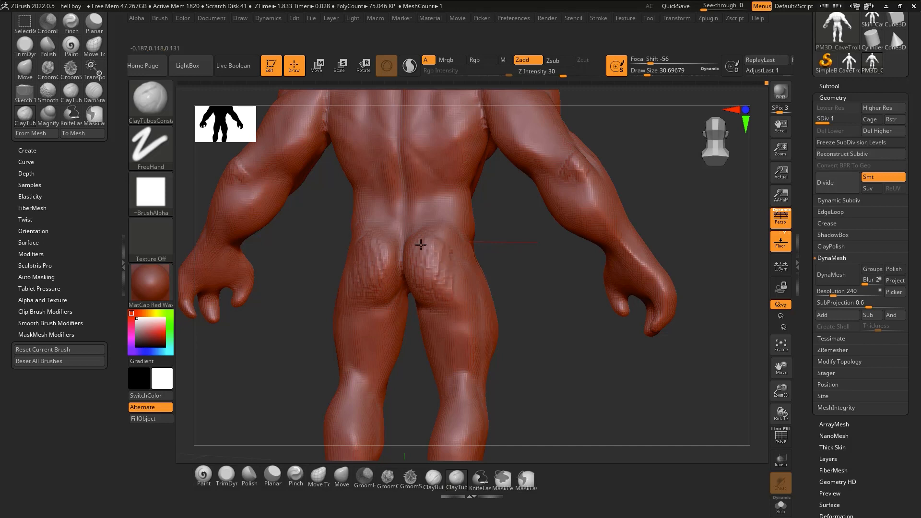
pyautogui.moveTo(421, 245)
pyautogui.mouseDown()
pyautogui.moveTo(434, 283)
pyautogui.moveTo(439, 261)
pyautogui.moveTo(447, 264)
pyautogui.mouseUp()
pyautogui.moveTo(450, 261); pyautogui.dragTo(409, 294, button='right')
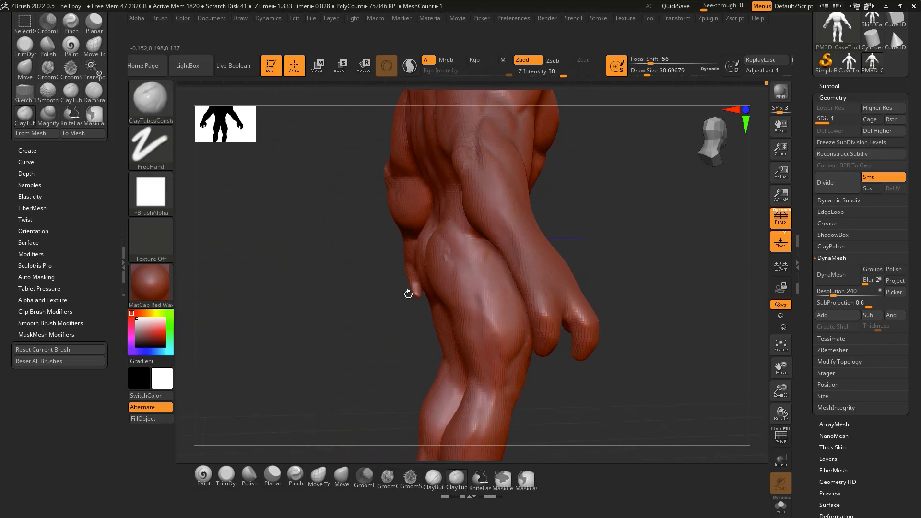
pyautogui.press('shift')
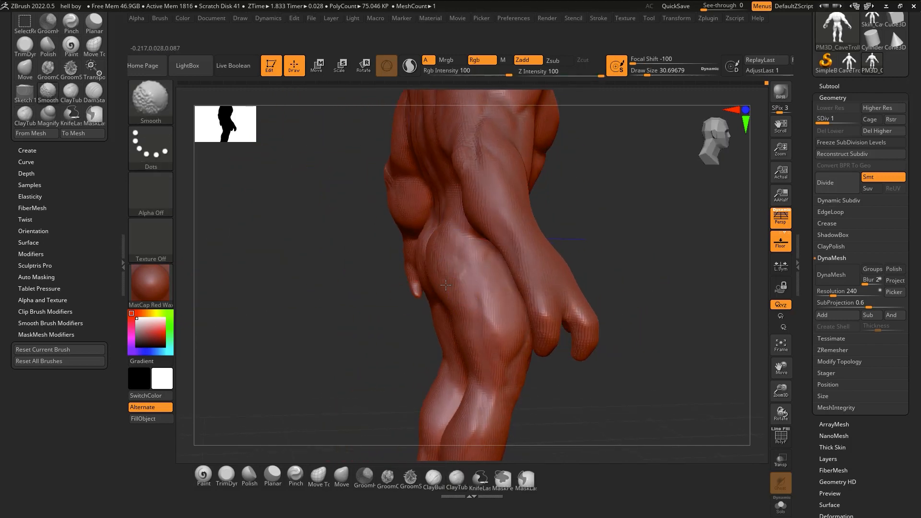
pyautogui.keyDown('shift'); pyautogui.moveTo(446, 285); pyautogui.dragTo(444, 276); pyautogui.keyUp('shift')
# Adjust the side profile of the buttocks and hip with the Move brush at a draw size of about 77
pyautogui.moveTo(465, 276); pyautogui.dragTo(436, 276, button='right')
pyautogui.press('b')
pyautogui.press('m')
pyautogui.press('v')
pyautogui.press('s')
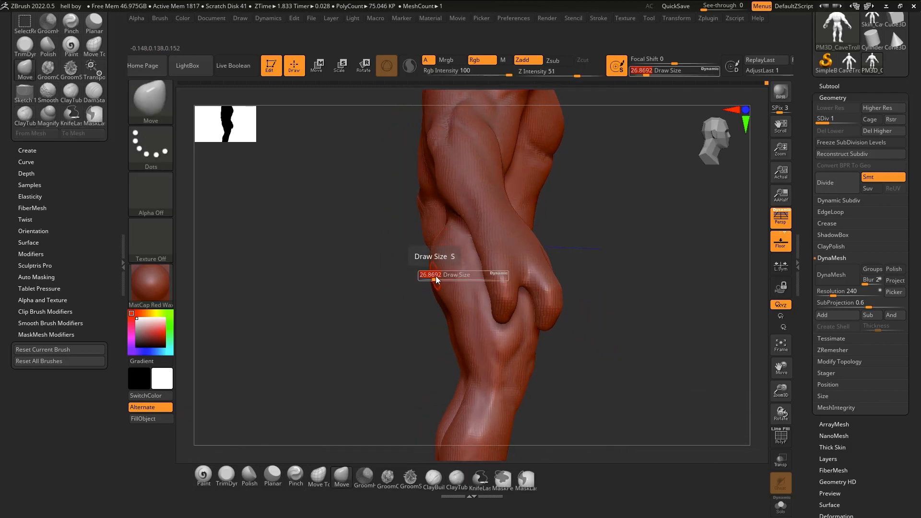
pyautogui.moveTo(436, 280); pyautogui.dragTo(440, 279)
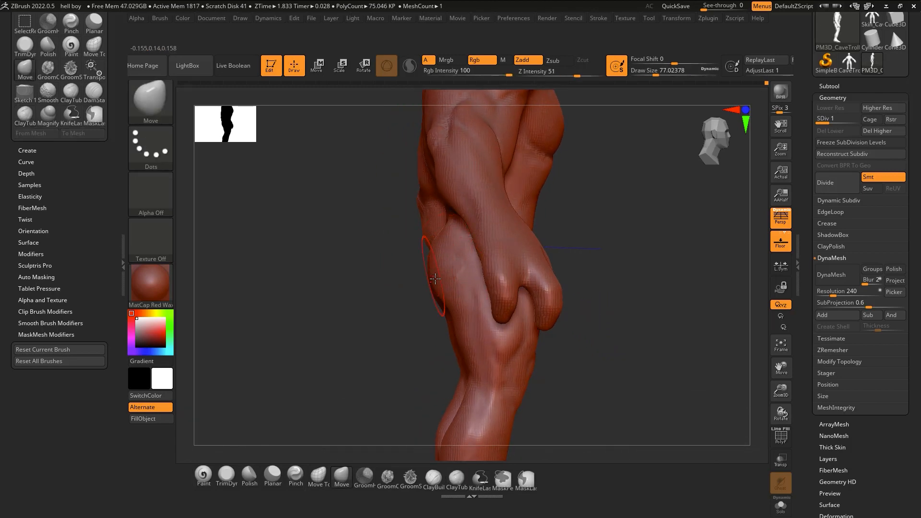
pyautogui.moveTo(451, 301)
pyautogui.mouseDown(button='right')
pyautogui.moveTo(518, 270)
pyautogui.moveTo(465, 232)
pyautogui.moveTo(451, 257)
pyautogui.moveTo(526, 281)
pyautogui.moveTo(543, 269)
pyautogui.mouseUp(button='right')
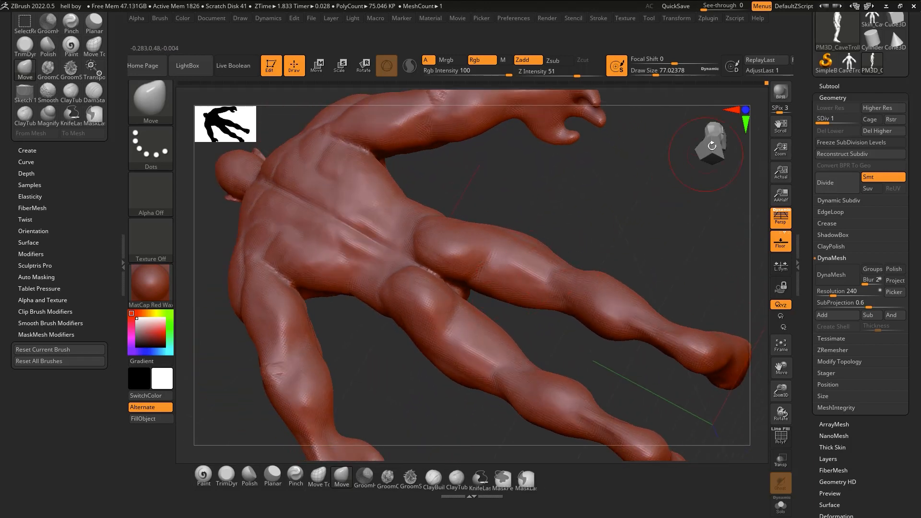
# Define the rear armpit crease between the back and upper arm with the DamStandard brush at a draw size of about 27
pyautogui.click(713, 144)
pyautogui.moveTo(510, 299); pyautogui.dragTo(496, 354, button='right')
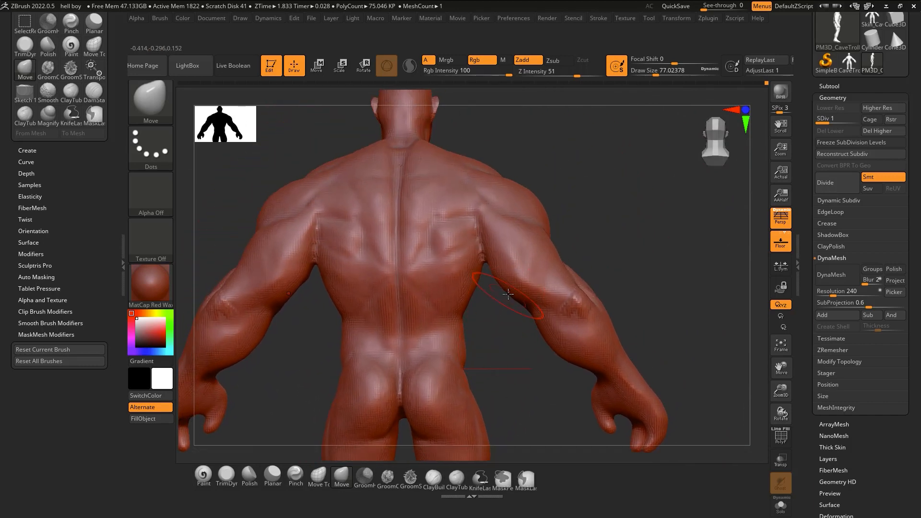
pyautogui.moveTo(511, 247)
pyautogui.keyDown('ctrl'); pyautogui.mouseDown(button='right')
pyautogui.moveTo(495, 289)
pyautogui.moveTo(469, 226)
pyautogui.mouseUp(button='right'); pyautogui.keyUp('ctrl')
pyautogui.press('b')
pyautogui.press('d')
pyautogui.press('s')
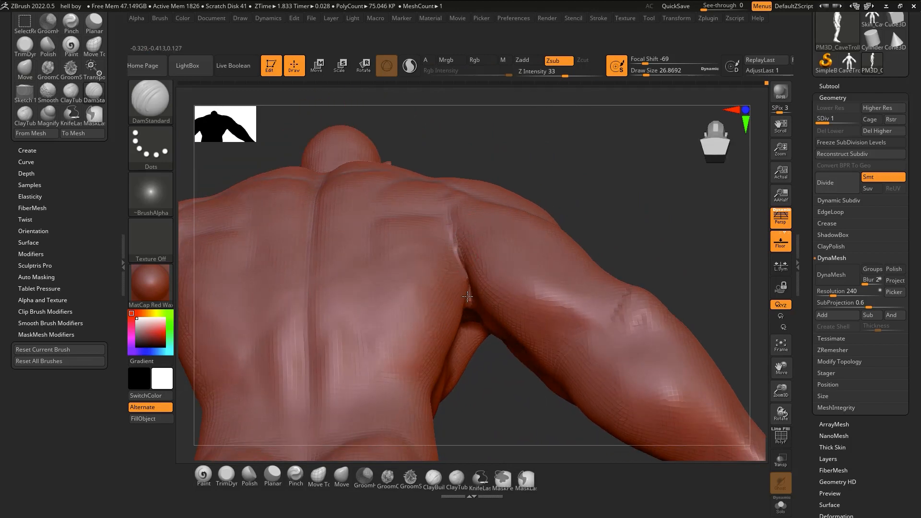
pyautogui.moveTo(467, 297); pyautogui.dragTo(469, 328, button='right')
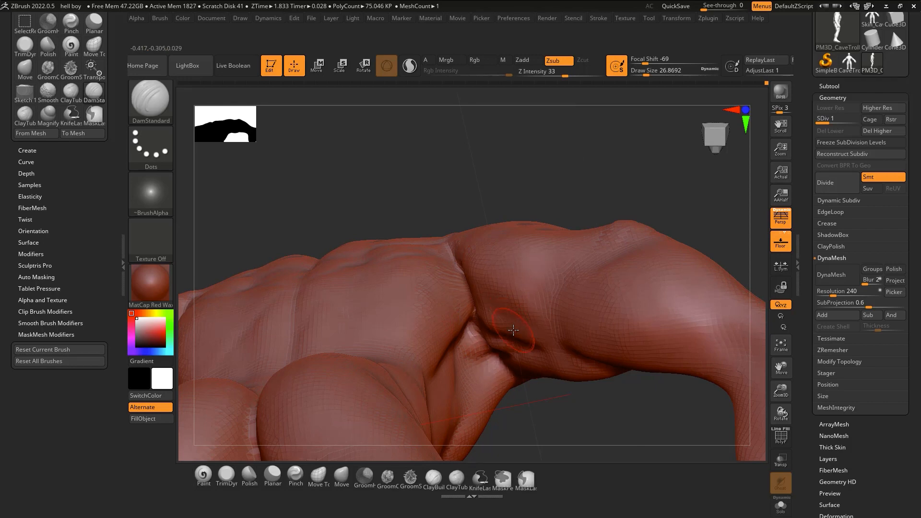
pyautogui.moveTo(534, 349)
pyautogui.mouseDown(button='right')
pyautogui.moveTo(514, 396)
pyautogui.moveTo(493, 315)
pyautogui.moveTo(504, 259)
pyautogui.mouseUp(button='right')
pyautogui.keyDown('ctrl'); pyautogui.moveTo(521, 302); pyautogui.dragTo(512, 270, button='right'); pyautogui.keyUp('ctrl')
pyautogui.moveTo(500, 312); pyautogui.dragTo(496, 333, button='right')
pyautogui.moveTo(653, 172)
pyautogui.mouseDown(button='right')
pyautogui.moveTo(639, 202)
pyautogui.moveTo(601, 216)
pyautogui.mouseUp(button='right')
pyautogui.keyDown('alt'); pyautogui.moveTo(522, 272); pyautogui.dragTo(530, 287, button='right'); pyautogui.keyUp('alt')
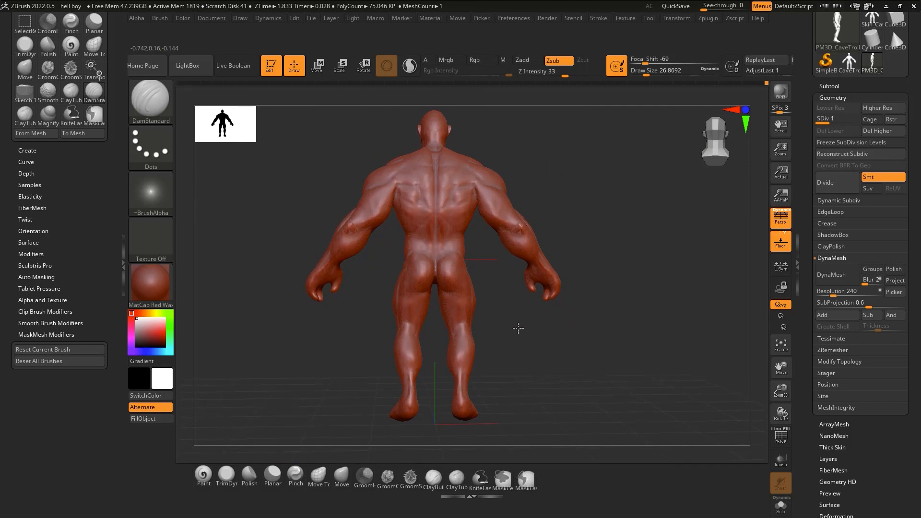
# Reshape the heels and backs of the ankles with the Move brush at a draw size of about 77
pyautogui.moveTo(518, 328)
pyautogui.keyDown('ctrl'); pyautogui.mouseDown(button='right')
pyautogui.moveTo(491, 332)
pyautogui.moveTo(486, 376)
pyautogui.moveTo(517, 139)
pyautogui.mouseUp(button='right'); pyautogui.keyUp('ctrl')
pyautogui.moveTo(515, 240)
pyautogui.mouseDown(button='right')
pyautogui.moveTo(517, 319)
pyautogui.moveTo(524, 316)
pyautogui.mouseUp(button='right')
pyautogui.press('b')
pyautogui.press('m')
pyautogui.press('v')
pyautogui.moveTo(500, 369); pyautogui.dragTo(500, 363)
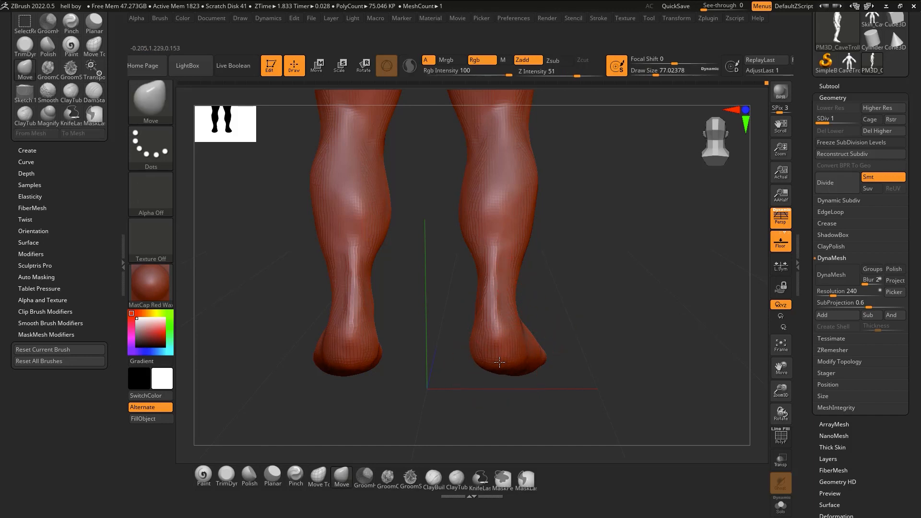
pyautogui.moveTo(520, 352); pyautogui.dragTo(496, 305, button='right')
pyautogui.moveTo(494, 267); pyautogui.dragTo(494, 288)
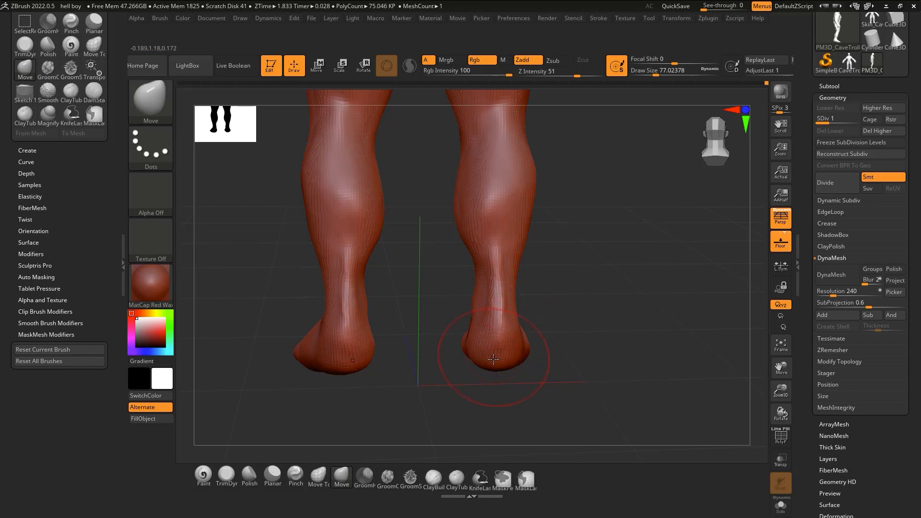
pyautogui.moveTo(356, 313); pyautogui.dragTo(363, 344)
# Build up the Achilles tendon down to the heel with the ClayTubes brush at a draw size of about 31, and smooth it
pyautogui.press('b')
pyautogui.press('c')
pyautogui.press('t')
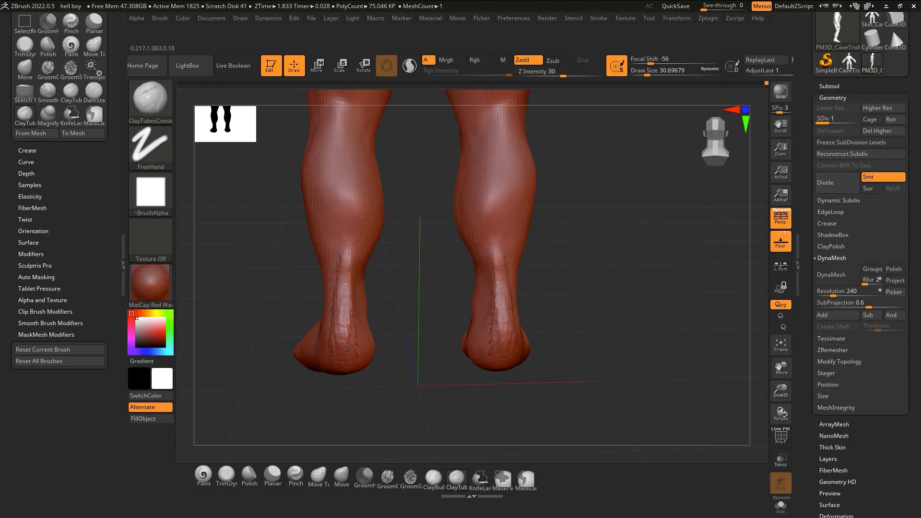
pyautogui.moveTo(340, 346)
pyautogui.keyDown('shift'); pyautogui.mouseDown()
pyautogui.moveTo(342, 312)
pyautogui.moveTo(340, 335)
pyautogui.mouseUp(); pyautogui.keyUp('shift')
pyautogui.moveTo(340, 336); pyautogui.dragTo(413, 338, button='right')
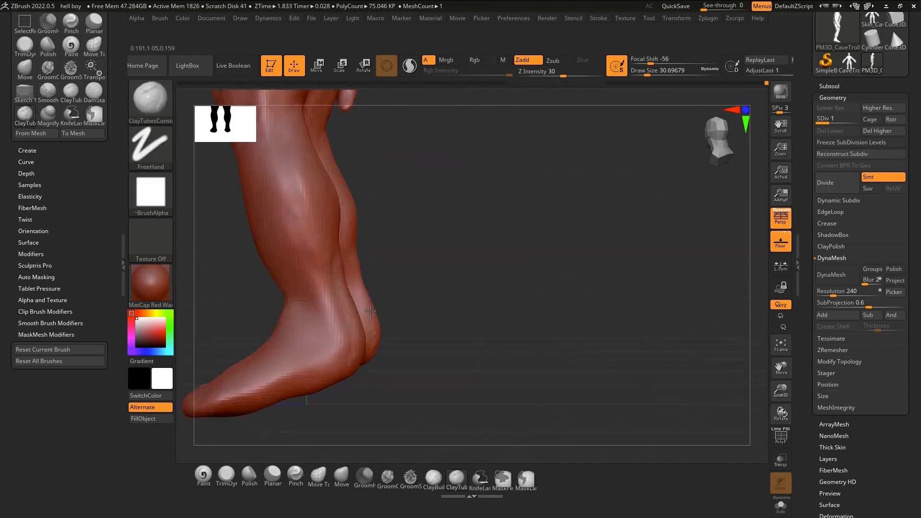
pyautogui.keyDown('shift'); pyautogui.moveTo(336, 346); pyautogui.dragTo(354, 329); pyautogui.keyUp('shift')
pyautogui.moveTo(359, 327); pyautogui.dragTo(346, 314, button='right')
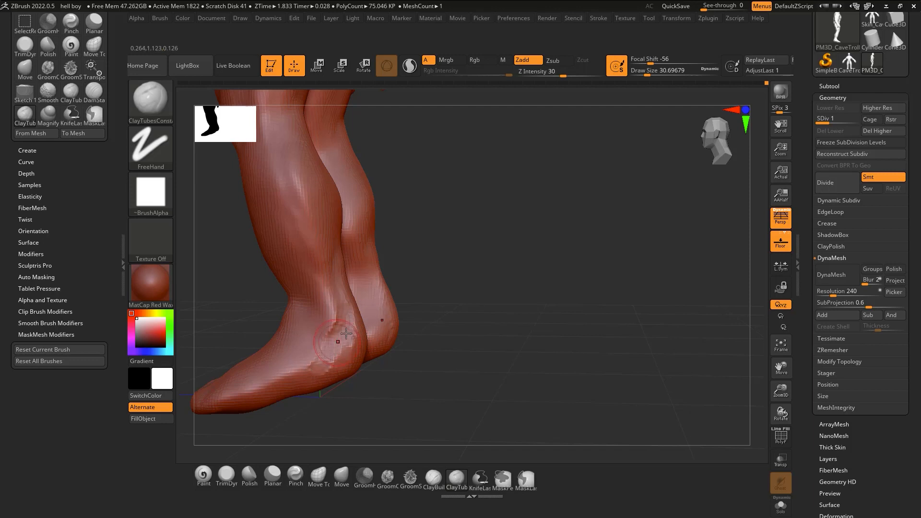
# Smooth the sides of the ankle and heel around the Achilles tendon
pyautogui.keyDown('shift'); pyautogui.moveTo(345, 333); pyautogui.dragTo(324, 360); pyautogui.keyUp('shift')
pyautogui.moveTo(337, 318)
pyautogui.keyDown('shift'); pyautogui.mouseDown()
pyautogui.moveTo(332, 295)
pyautogui.moveTo(339, 323)
pyautogui.moveTo(369, 338)
pyautogui.mouseUp(); pyautogui.keyUp('shift')
pyautogui.moveTo(352, 352)
pyautogui.mouseDown(button='right')
pyautogui.moveTo(360, 363)
pyautogui.moveTo(369, 311)
pyautogui.moveTo(394, 305)
pyautogui.moveTo(390, 274)
pyautogui.mouseUp(button='right')
pyautogui.press('shift')
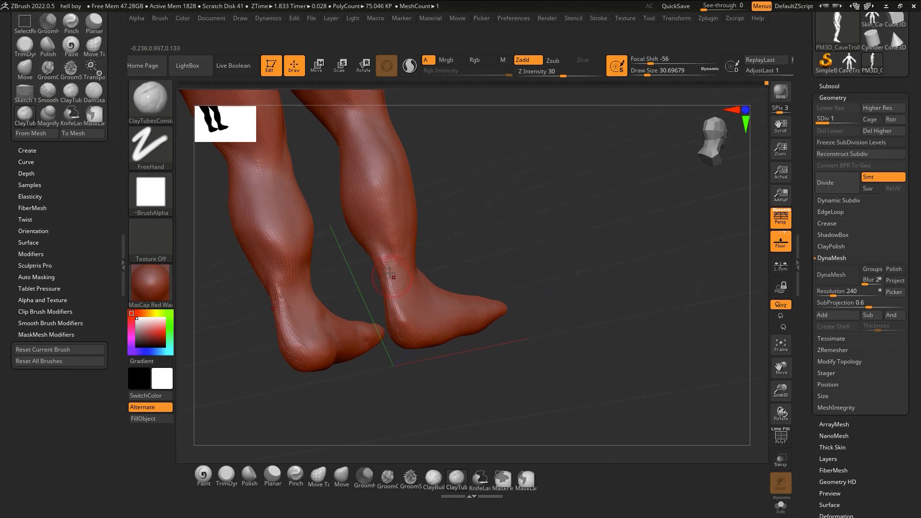
pyautogui.press('shift')
pyautogui.moveTo(400, 307)
pyautogui.mouseDown(button='right')
pyautogui.moveTo(408, 287)
pyautogui.moveTo(547, 275)
pyautogui.moveTo(528, 281)
pyautogui.moveTo(493, 323)
pyautogui.moveTo(479, 358)
pyautogui.moveTo(492, 332)
pyautogui.mouseUp(button='right')
pyautogui.press('shift')
pyautogui.press('ctrl')
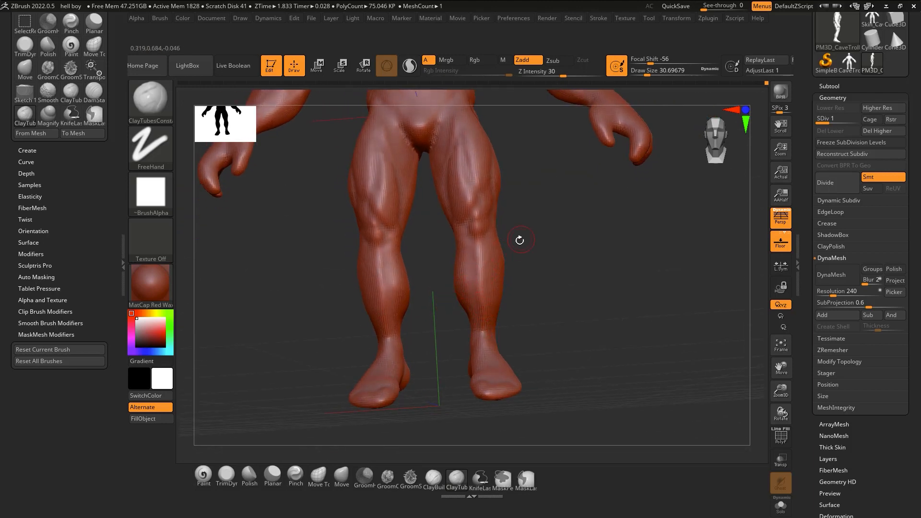
# Adjust the inner contour of the calf with the Move brush at a draw size of about 77
pyautogui.press('b')
pyautogui.press('m')
pyautogui.press('v')
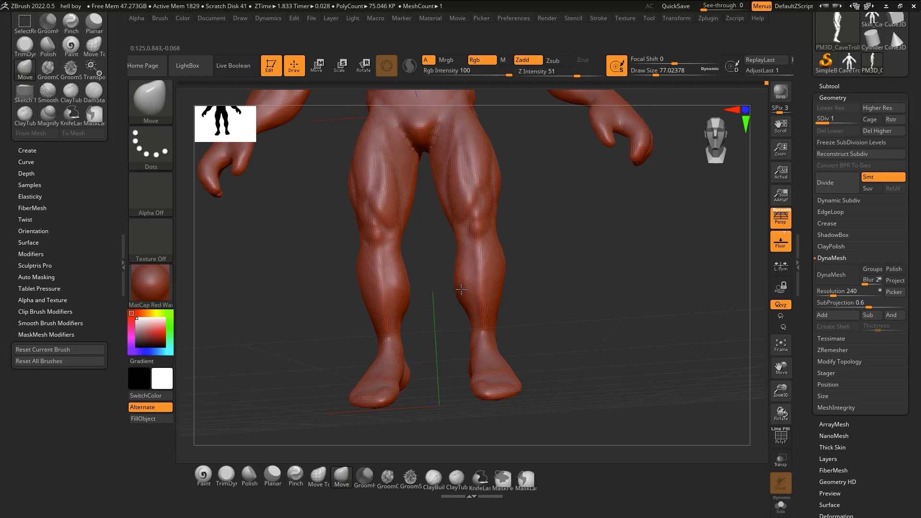
pyautogui.moveTo(458, 286); pyautogui.dragTo(451, 301)
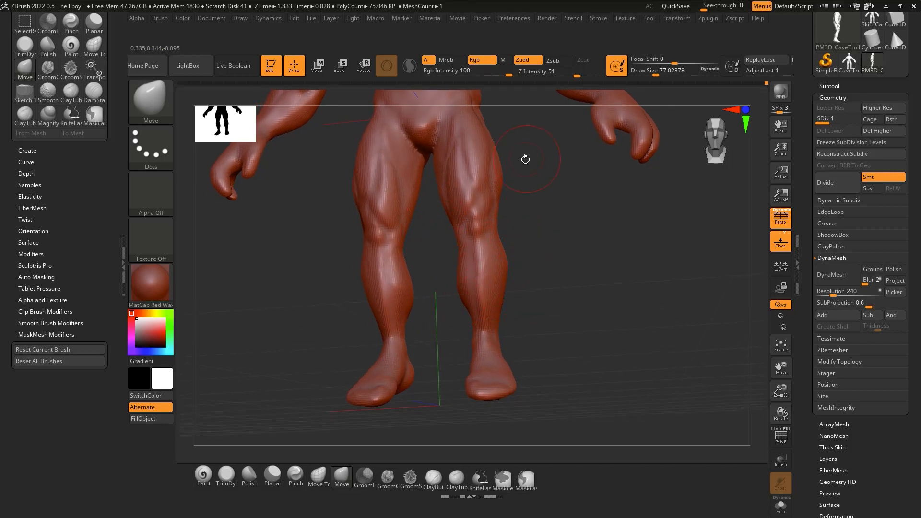
# Try marking diagonal lines across the knees and calves with the DamStandard brush at a draw size of about 27
pyautogui.press('b')
pyautogui.press('d')
pyautogui.press('s')
pyautogui.moveTo(504, 175)
pyautogui.mouseDown()
pyautogui.moveTo(536, 217)
pyautogui.moveTo(460, 322)
pyautogui.mouseUp()
pyautogui.moveTo(591, 210)
pyautogui.keyDown('alt'); pyautogui.mouseDown()
pyautogui.moveTo(481, 276)
pyautogui.moveTo(540, 260)
pyautogui.mouseUp(); pyautogui.keyUp('alt')
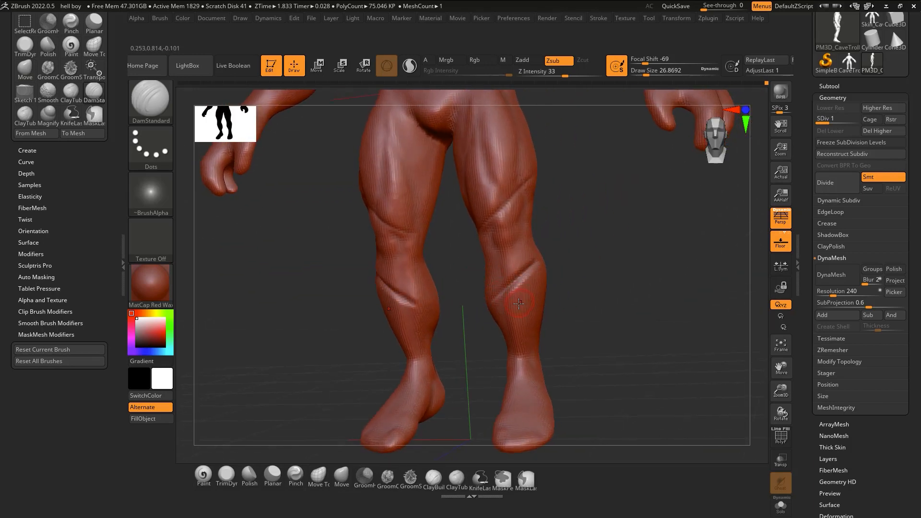
pyautogui.hotkey('ctrl', 'z')
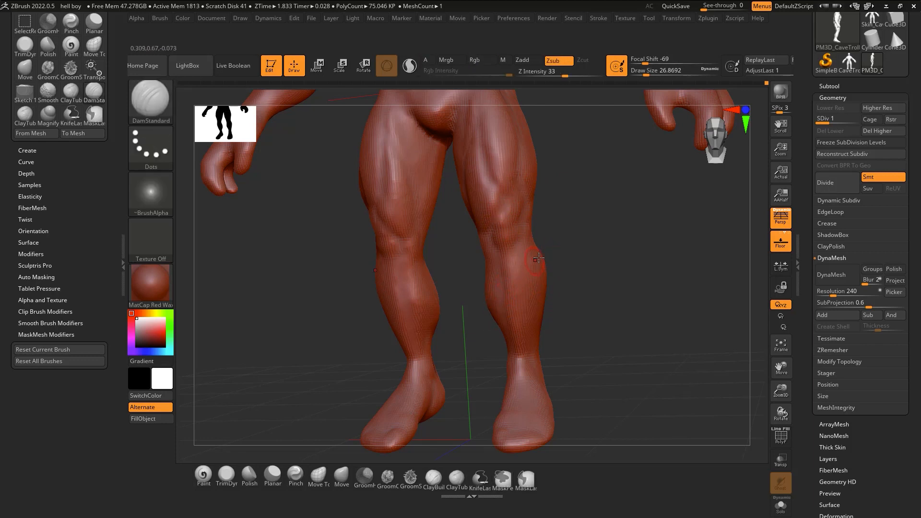
# Build up the ankle bones with the ClayTubes brush at a draw size of about 31, and smooth the inner ankle
pyautogui.press('ctrl')
pyautogui.moveTo(557, 346); pyautogui.dragTo(443, 355)
pyautogui.press('b')
pyautogui.press('m')
pyautogui.press('v')
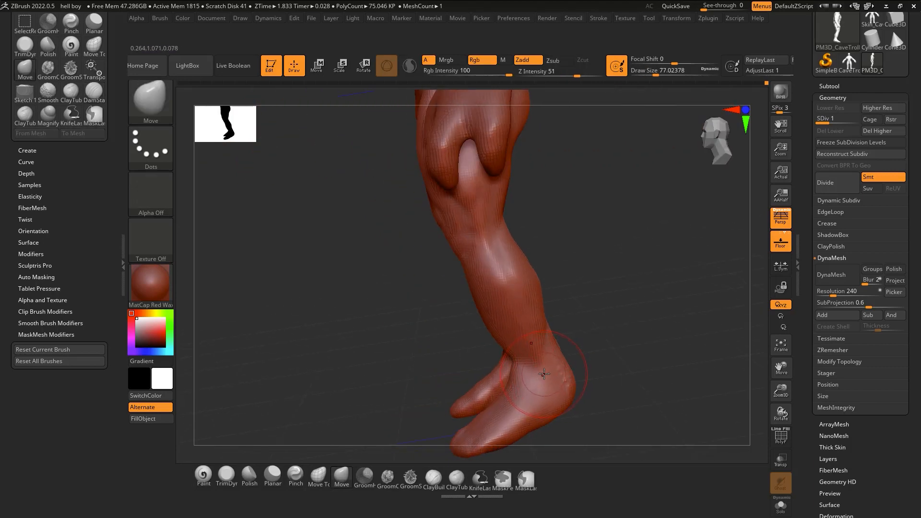
pyautogui.press('b')
pyautogui.press('c')
pyautogui.press('t')
pyautogui.moveTo(545, 383); pyautogui.dragTo(544, 356)
pyautogui.moveTo(512, 357)
pyautogui.mouseDown(button='right')
pyautogui.moveTo(579, 325)
pyautogui.moveTo(546, 364)
pyautogui.moveTo(502, 369)
pyautogui.mouseUp(button='right')
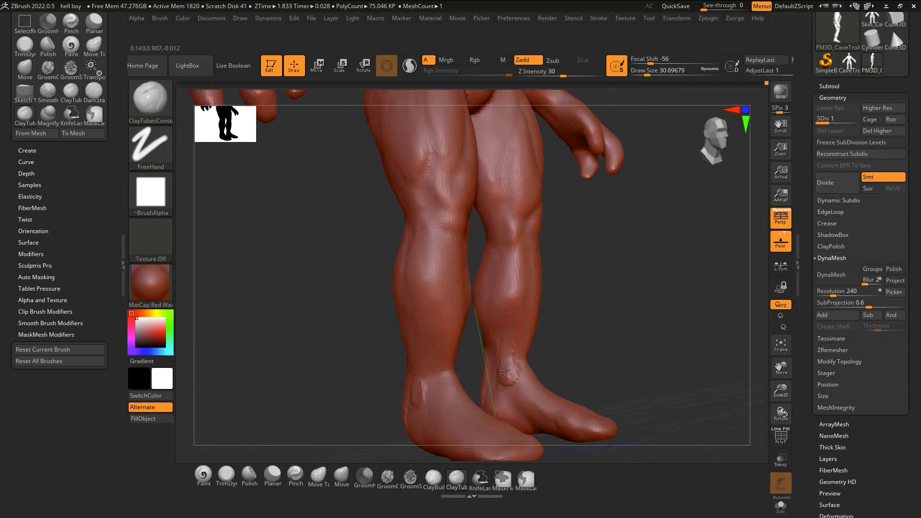
pyautogui.press('shift')
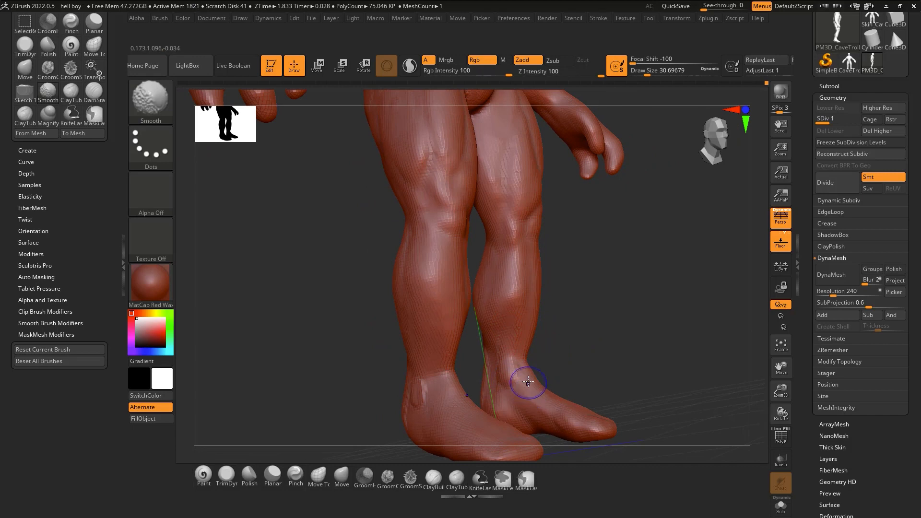
pyautogui.press('shift')
pyautogui.moveTo(532, 412)
pyautogui.keyDown('shift'); pyautogui.mouseDown(button='right')
pyautogui.moveTo(494, 397)
pyautogui.moveTo(520, 369)
pyautogui.mouseUp(button='right'); pyautogui.keyUp('shift')
pyautogui.press('shift')
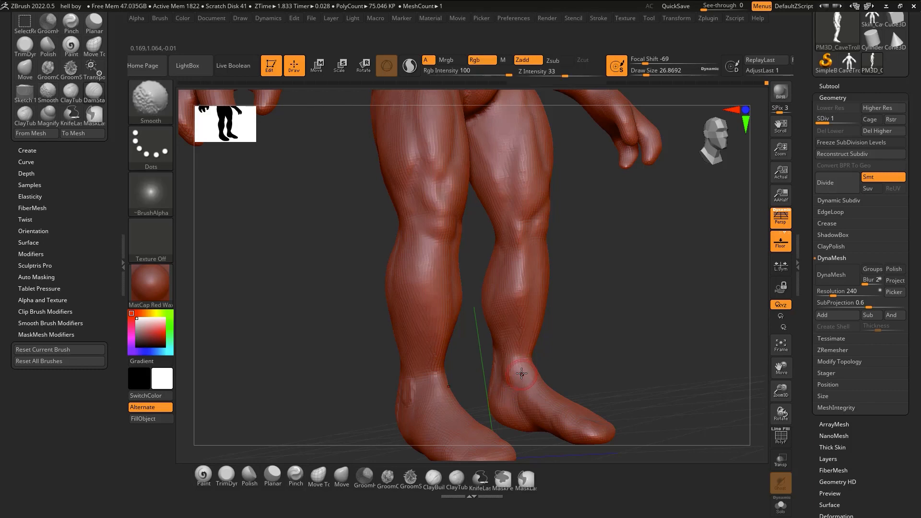
# Define the outer ankle bone and the area behind it with the ClayTubes brush at a draw size of about 31, and smooth the strokes
pyautogui.moveTo(515, 367)
pyautogui.mouseDown(button='right')
pyautogui.moveTo(522, 378)
pyautogui.moveTo(552, 364)
pyautogui.moveTo(559, 335)
pyautogui.mouseUp(button='right')
pyautogui.press('b')
pyautogui.press('c')
pyautogui.press('t')
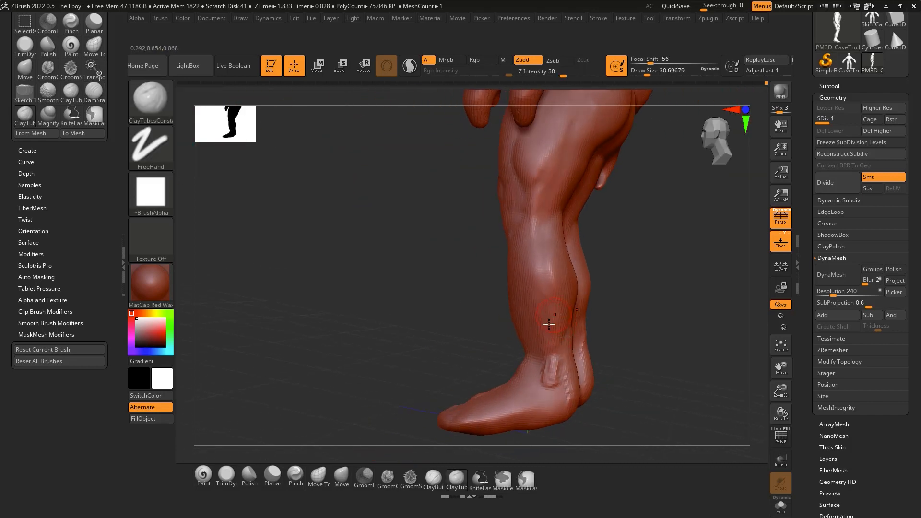
pyautogui.press('ctrl')
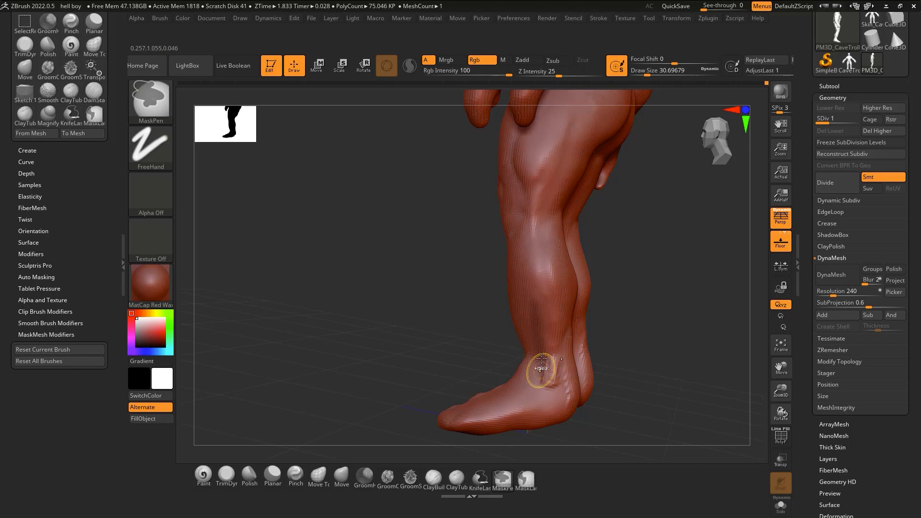
pyautogui.moveTo(540, 368)
pyautogui.mouseDown(button='right')
pyautogui.moveTo(565, 304)
pyautogui.moveTo(558, 301)
pyautogui.mouseUp(button='right')
pyautogui.press('ctrl')
pyautogui.press('ctrl')
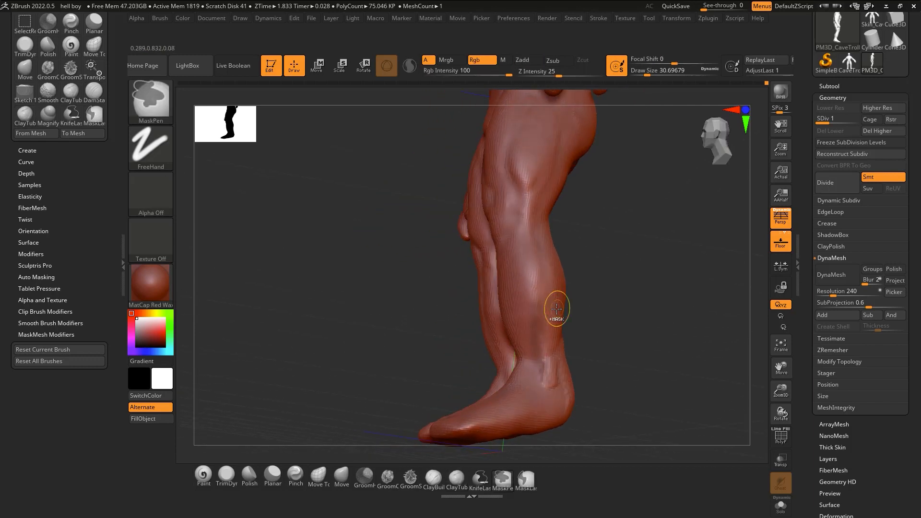
pyautogui.moveTo(559, 307); pyautogui.dragTo(542, 334, button='right')
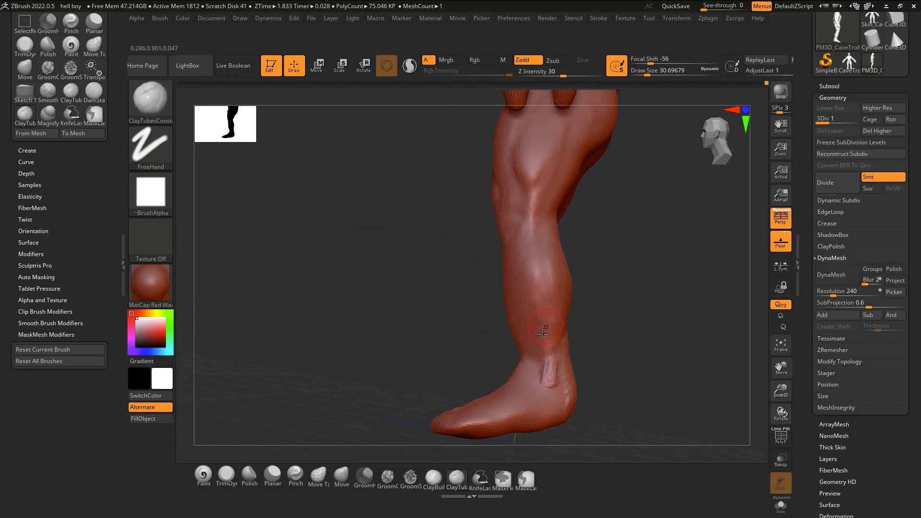
pyautogui.moveTo(536, 364)
pyautogui.mouseDown()
pyautogui.moveTo(534, 314)
pyautogui.moveTo(524, 314)
pyautogui.moveTo(527, 347)
pyautogui.mouseUp()
pyautogui.moveTo(551, 335)
pyautogui.mouseDown(button='right')
pyautogui.moveTo(536, 315)
pyautogui.moveTo(567, 322)
pyautogui.mouseUp(button='right')
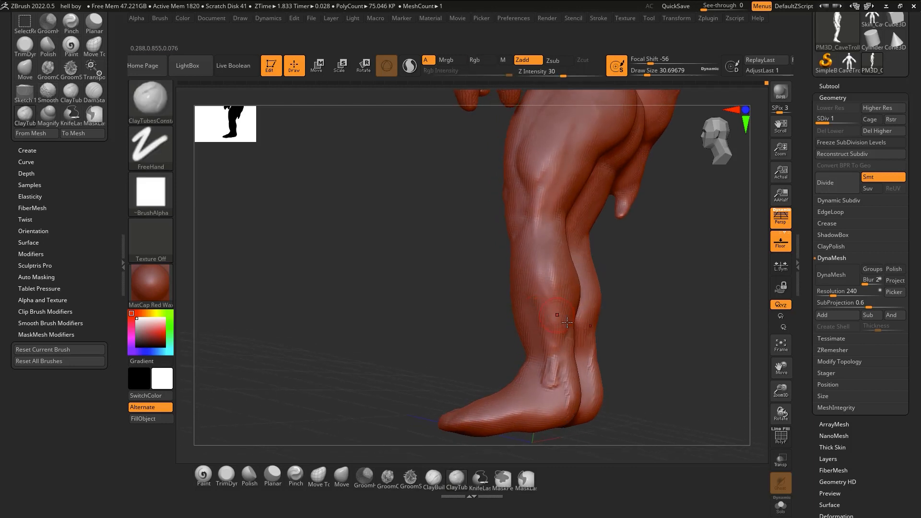
pyautogui.moveTo(566, 335)
pyautogui.keyDown('alt'); pyautogui.mouseDown()
pyautogui.moveTo(566, 397)
pyautogui.moveTo(549, 400)
pyautogui.moveTo(565, 389)
pyautogui.moveTo(569, 396)
pyautogui.mouseUp(); pyautogui.keyUp('alt')
pyautogui.moveTo(559, 304); pyautogui.dragTo(567, 397)
pyautogui.moveTo(567, 365)
pyautogui.keyDown('shift'); pyautogui.mouseDown()
pyautogui.moveTo(556, 289)
pyautogui.moveTo(546, 323)
pyautogui.moveTo(547, 409)
pyautogui.moveTo(554, 356)
pyautogui.mouseUp(); pyautogui.keyUp('shift')
pyautogui.moveTo(551, 390)
pyautogui.mouseDown()
pyautogui.moveTo(555, 374)
pyautogui.moveTo(551, 387)
pyautogui.mouseUp()
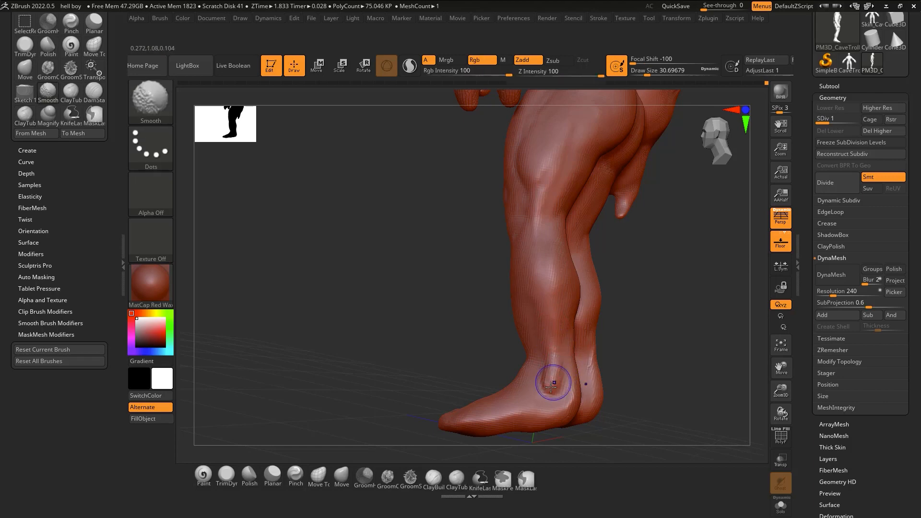
# Refine the front of the ankle and the top of the foot with the ClayTubes brush, and smooth the strokes
pyautogui.moveTo(559, 322)
pyautogui.mouseDown(button='right')
pyautogui.moveTo(604, 329)
pyautogui.moveTo(590, 332)
pyautogui.moveTo(552, 394)
pyautogui.mouseUp(button='right')
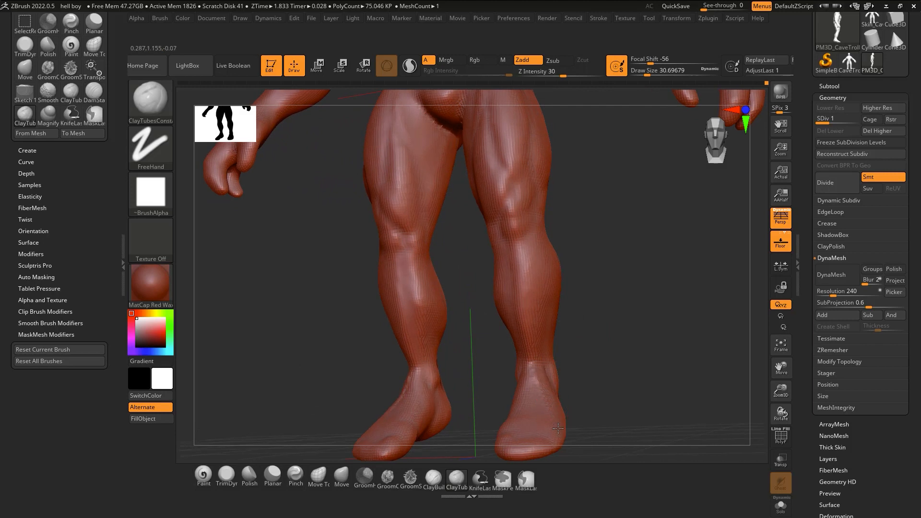
pyautogui.moveTo(537, 386); pyautogui.dragTo(520, 373, button='right')
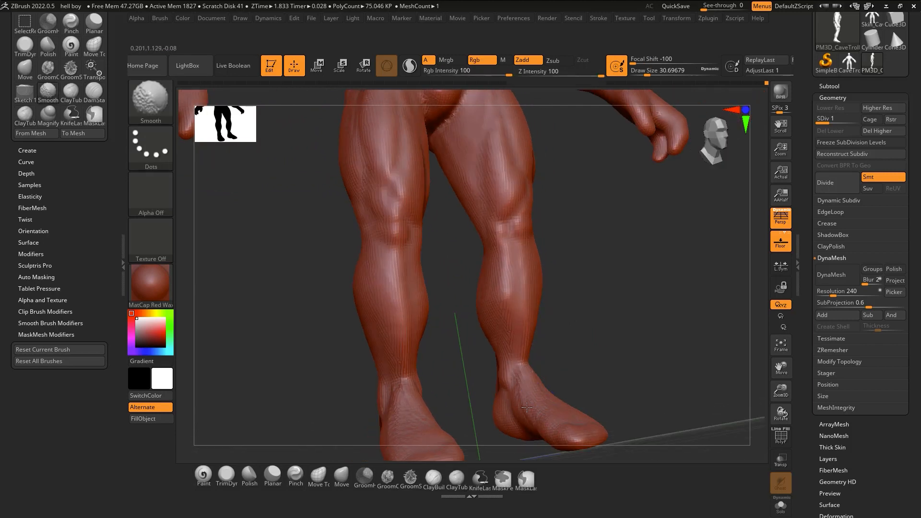
pyautogui.moveTo(551, 414); pyautogui.dragTo(538, 319, button='right')
pyautogui.press('ctrl')
# Adjust the heels with the Move brush and flatten their undersides with the Polish brush at a draw size of about 90
pyautogui.moveTo(649, 346)
pyautogui.mouseDown(button='right')
pyautogui.moveTo(633, 348)
pyautogui.moveTo(654, 352)
pyautogui.moveTo(624, 374)
pyautogui.moveTo(553, 341)
pyautogui.moveTo(553, 325)
pyautogui.moveTo(549, 381)
pyautogui.mouseUp(button='right')
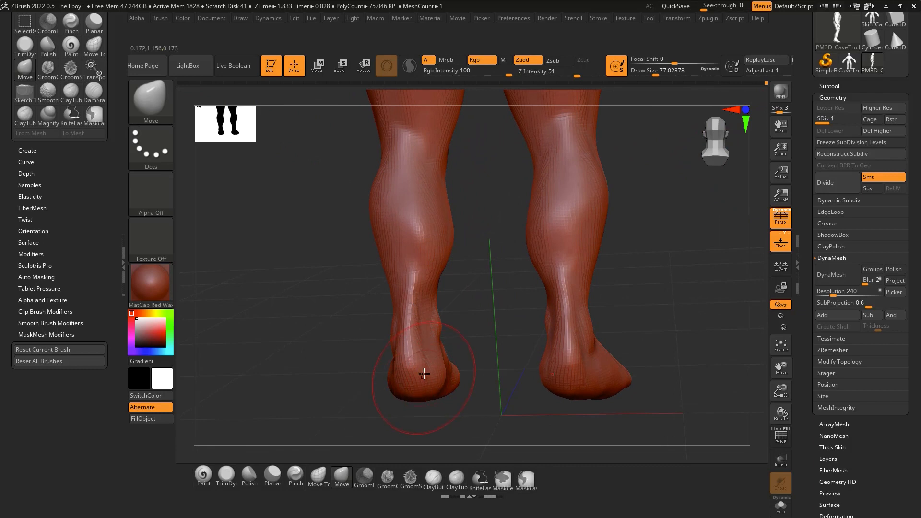
pyautogui.moveTo(424, 374); pyautogui.dragTo(390, 356, button='right')
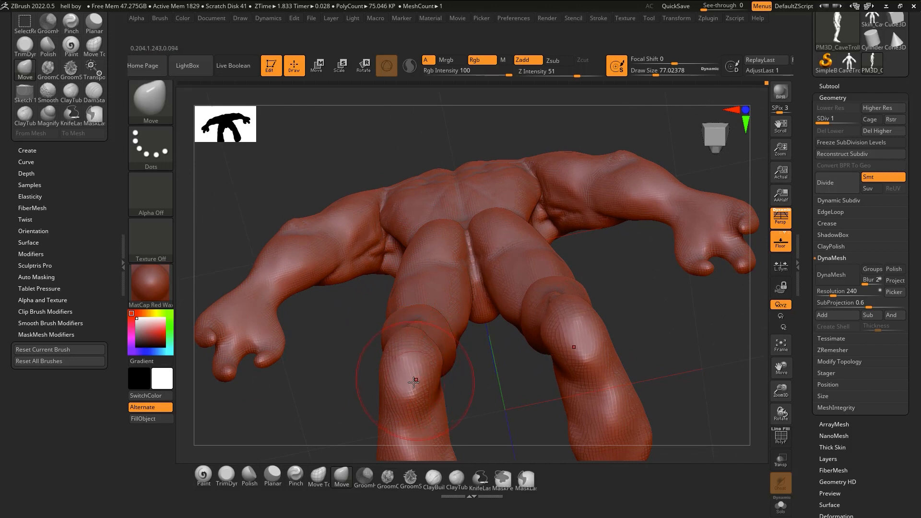
pyautogui.click(249, 475)
pyautogui.press('s')
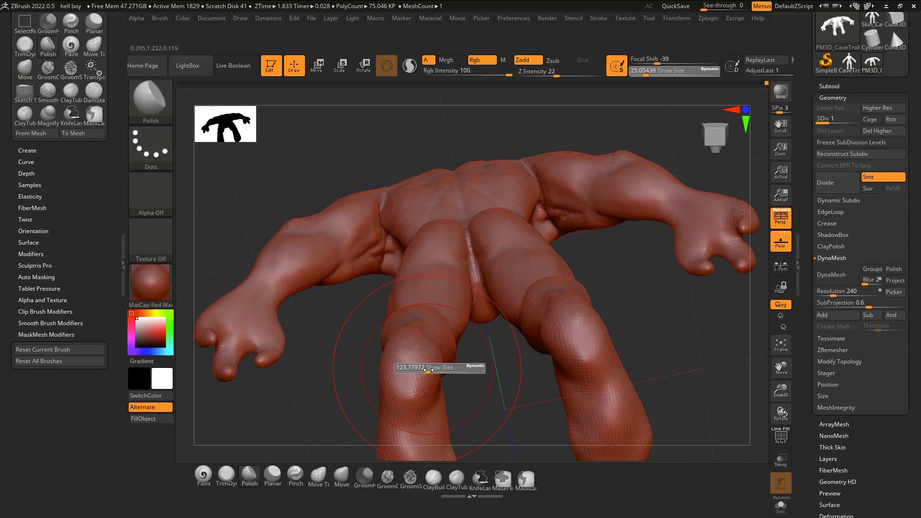
pyautogui.moveTo(429, 370)
pyautogui.mouseDown()
pyautogui.moveTo(408, 368)
pyautogui.moveTo(417, 402)
pyautogui.mouseUp()
pyautogui.moveTo(424, 378)
pyautogui.mouseDown(button='right')
pyautogui.moveTo(418, 480)
pyautogui.moveTo(428, 512)
pyautogui.moveTo(426, 498)
pyautogui.mouseUp(button='right')
# Delete the higher subdivision levels and start saving the project with Save As
pyautogui.keyDown('ctrl'); pyautogui.moveTo(567, 369); pyautogui.dragTo(573, 248, button='right'); pyautogui.keyUp('ctrl')
pyautogui.keyDown('ctrl'); pyautogui.moveTo(591, 309); pyautogui.dragTo(545, 328, button='right'); pyautogui.keyUp('ctrl')
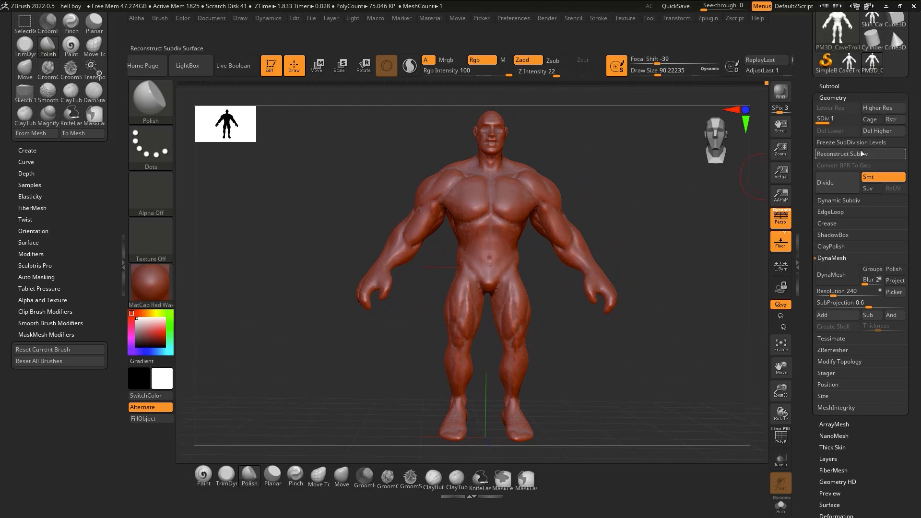
pyautogui.click(883, 131)
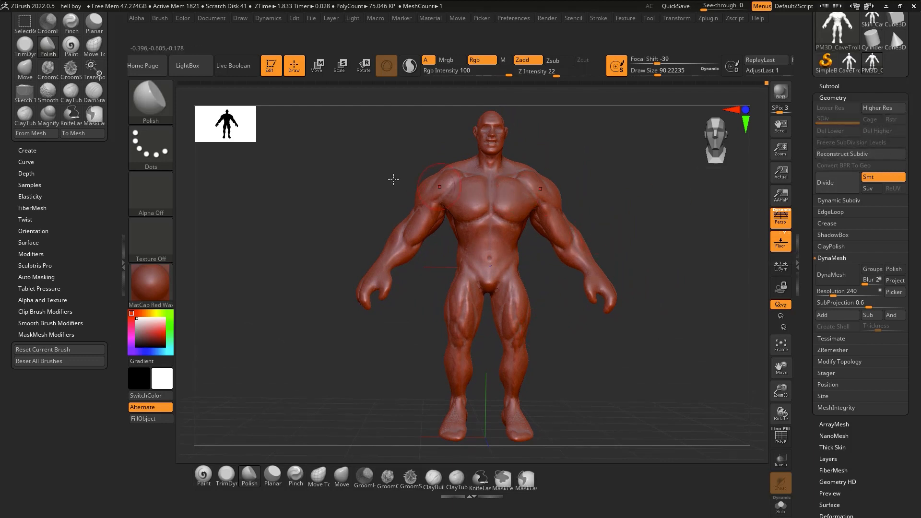
pyautogui.click(312, 18)
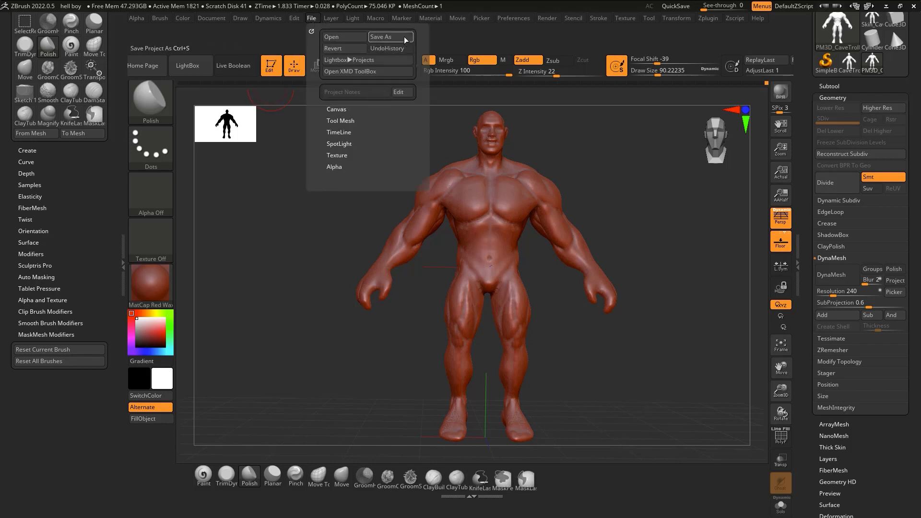